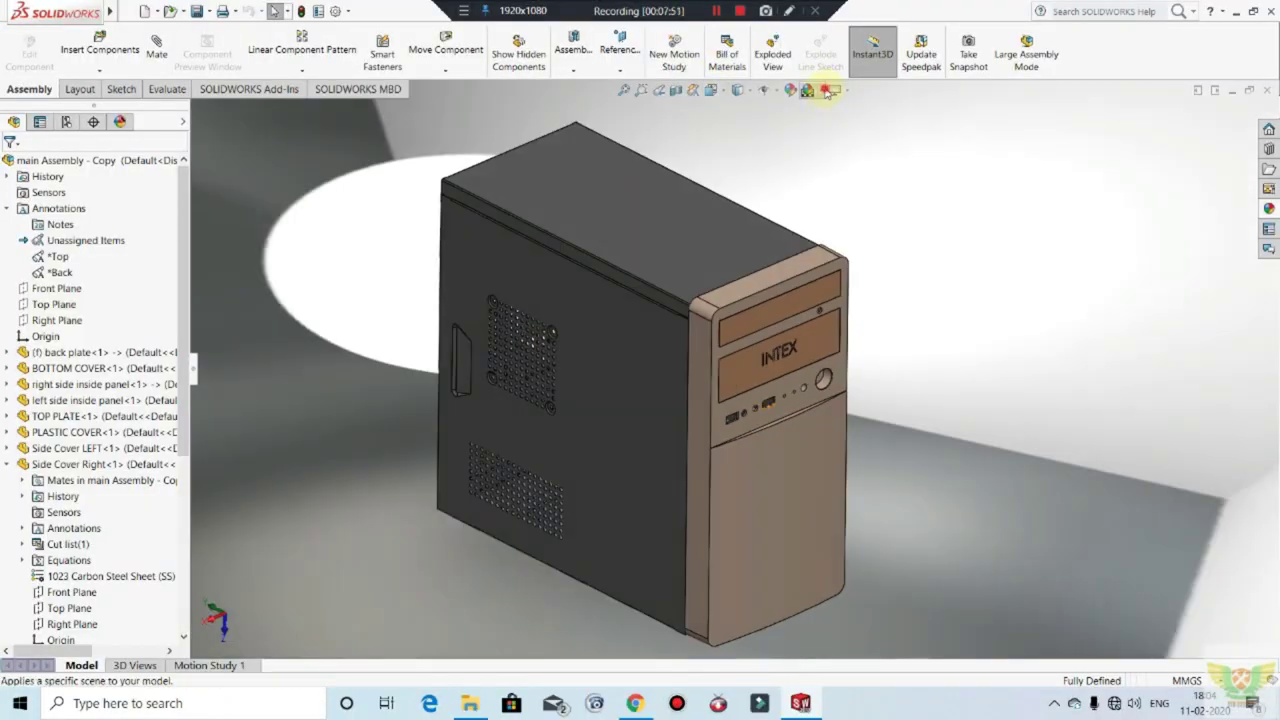
Step: Turn on Perspective from the View Settings menu and zoom the exploded case assembly
click(820, 91)
click(807, 91)
click(765, 91)
click(834, 91)
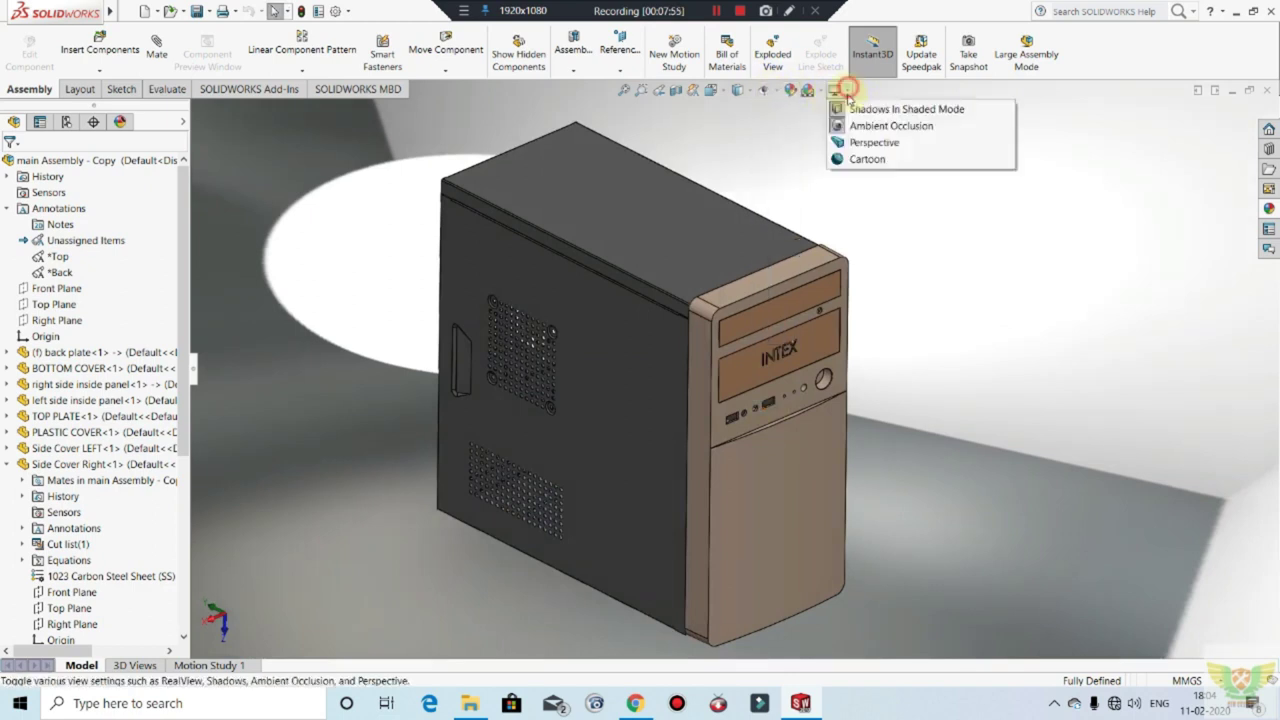
click(868, 145)
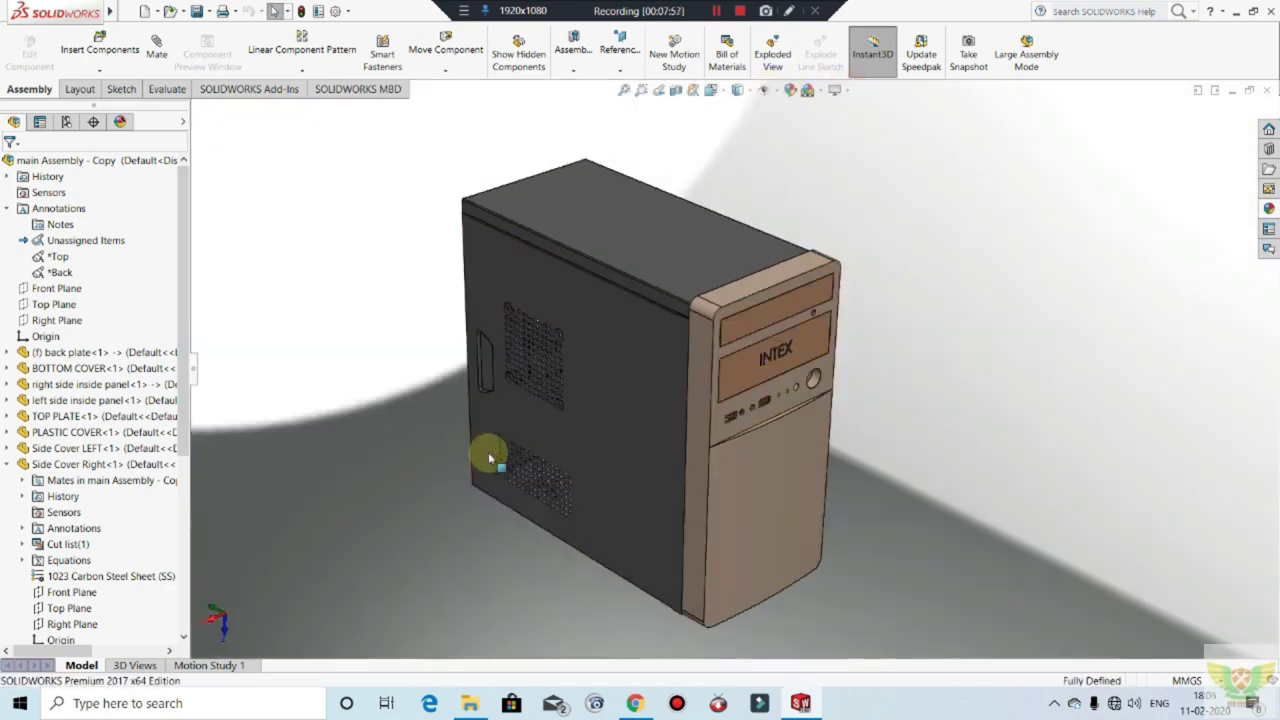
scroll(488, 452, down, 1)
scroll(750, 390, up, 1)
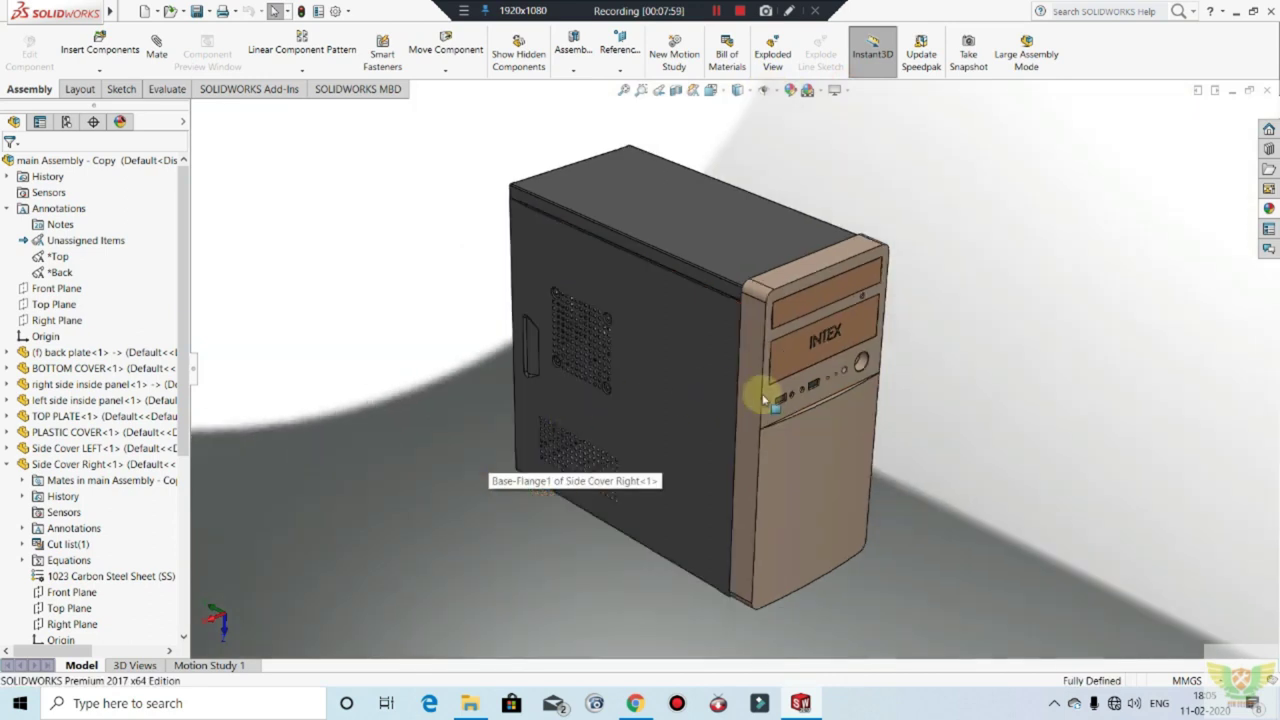
scroll(965, 332, down, 1)
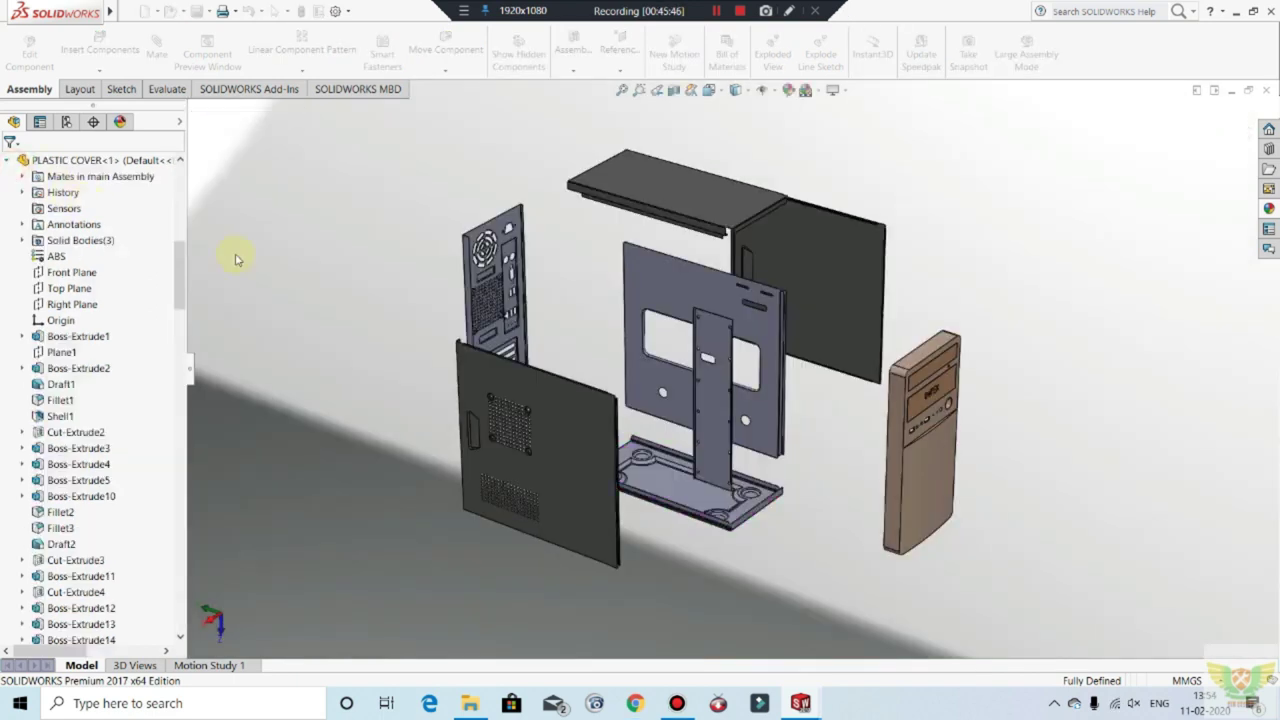
Step: Check the PLASTIC COVER component's right-click options twice without changing anything
right_click(88, 160)
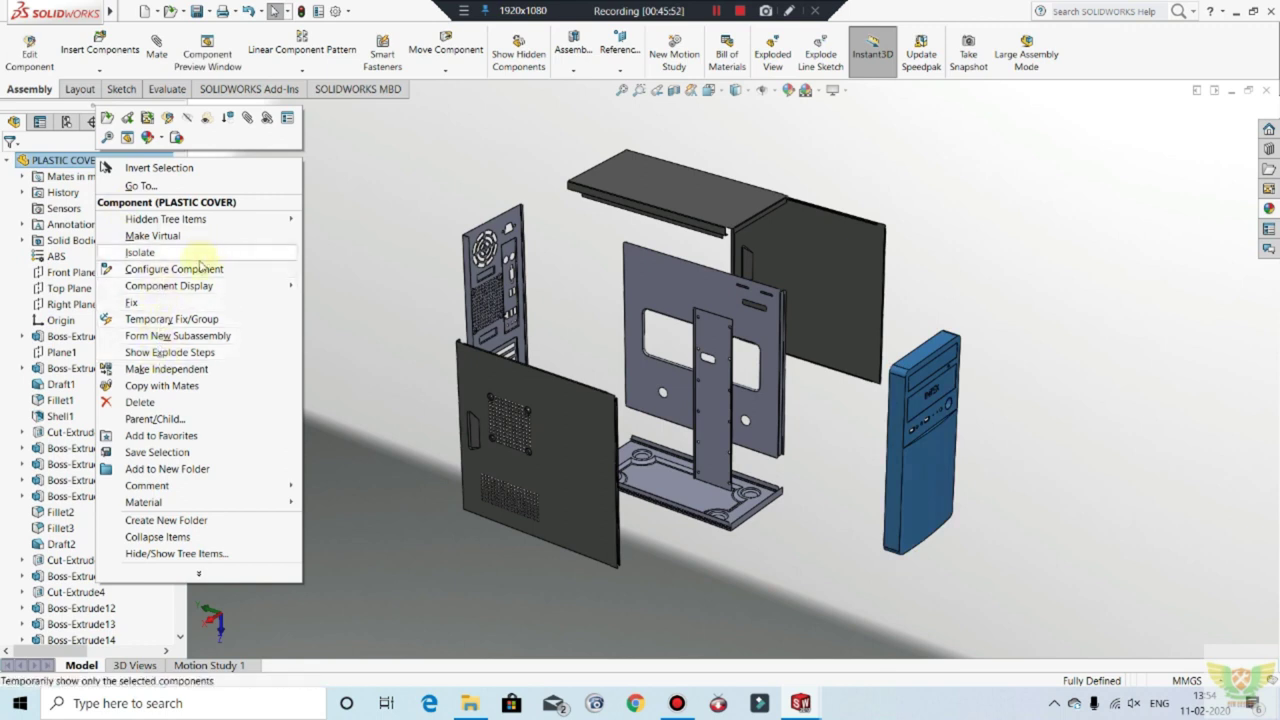
click(357, 208)
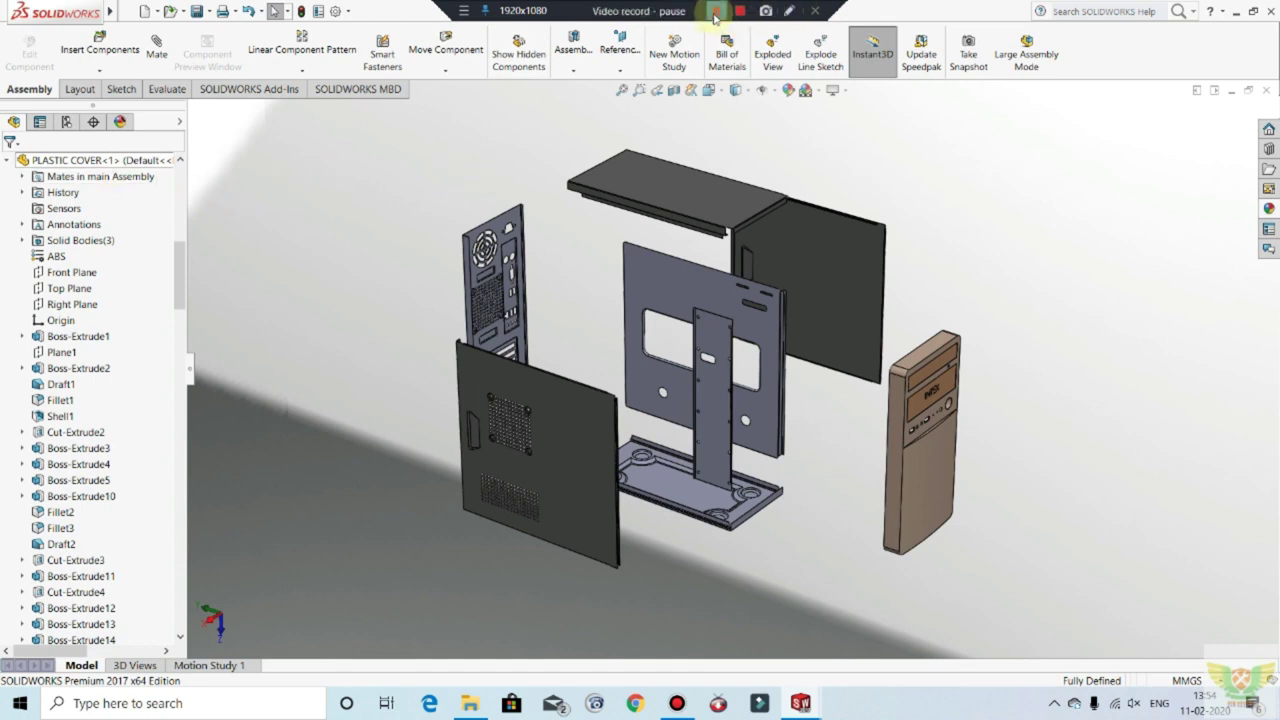
right_click(74, 163)
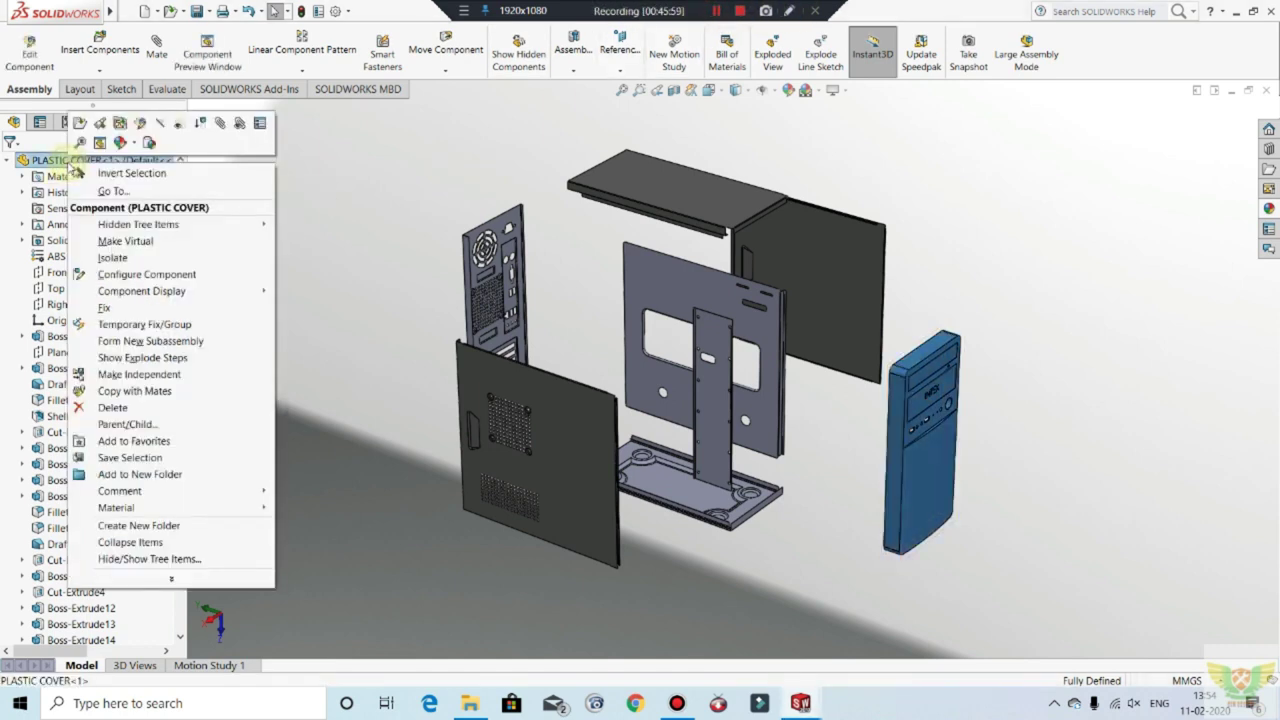
click(352, 200)
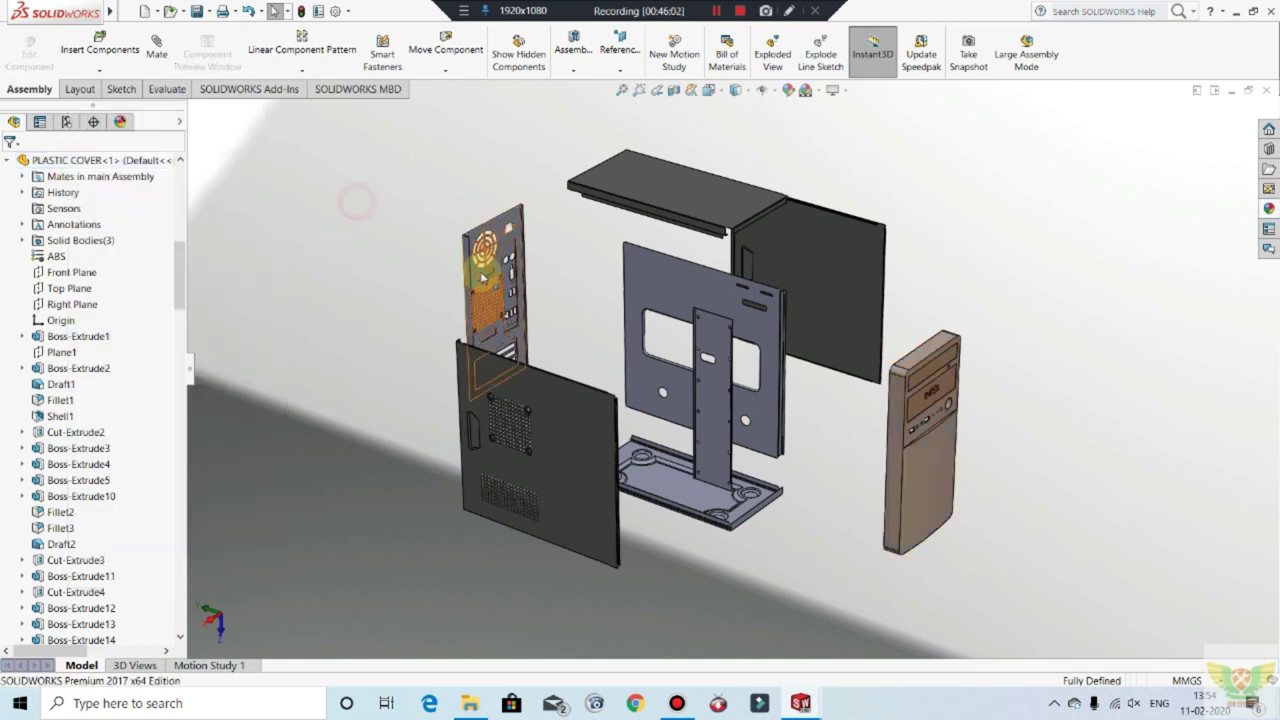
Step: Collapse the exploded assembly and close the Explode settings
click(786, 45)
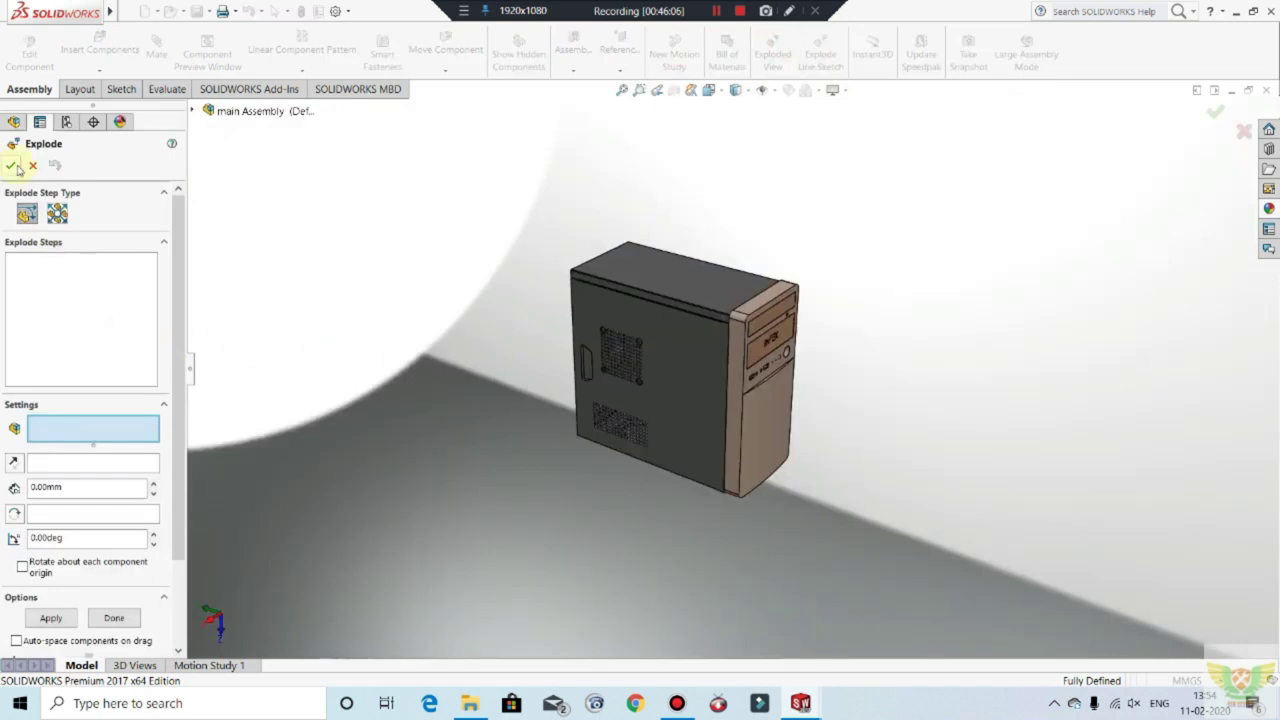
click(13, 166)
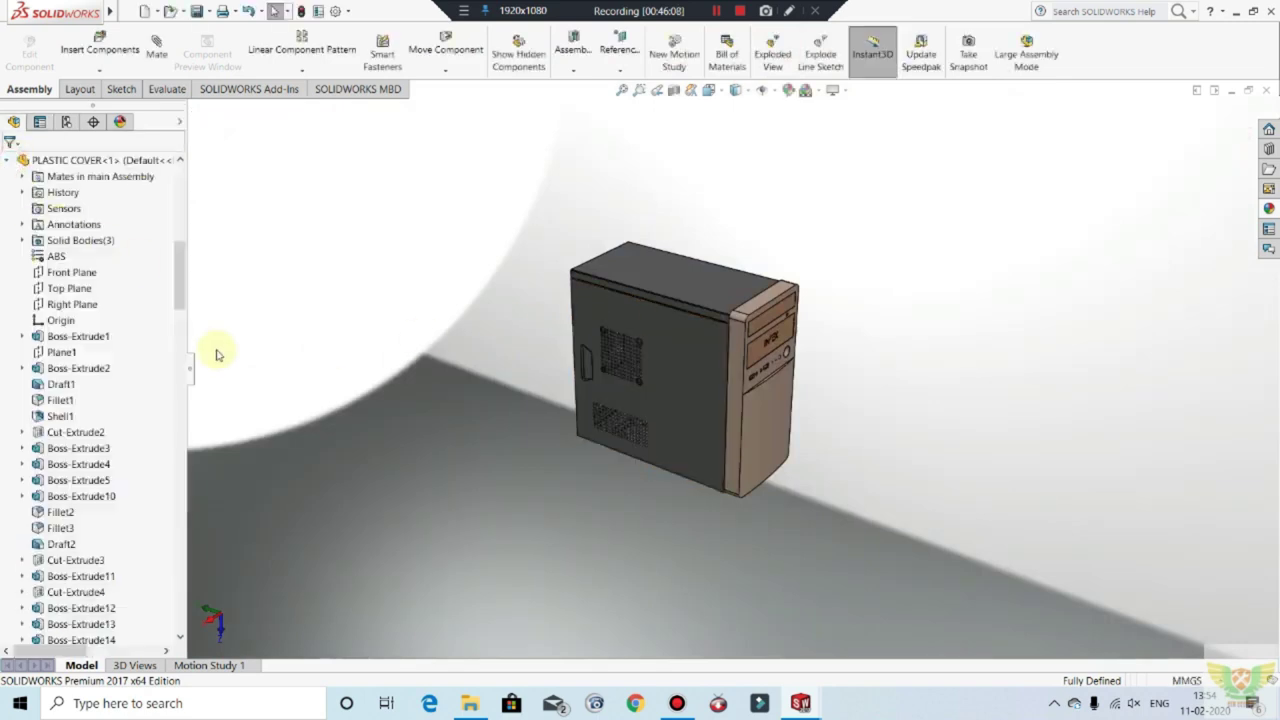
right_click(105, 162)
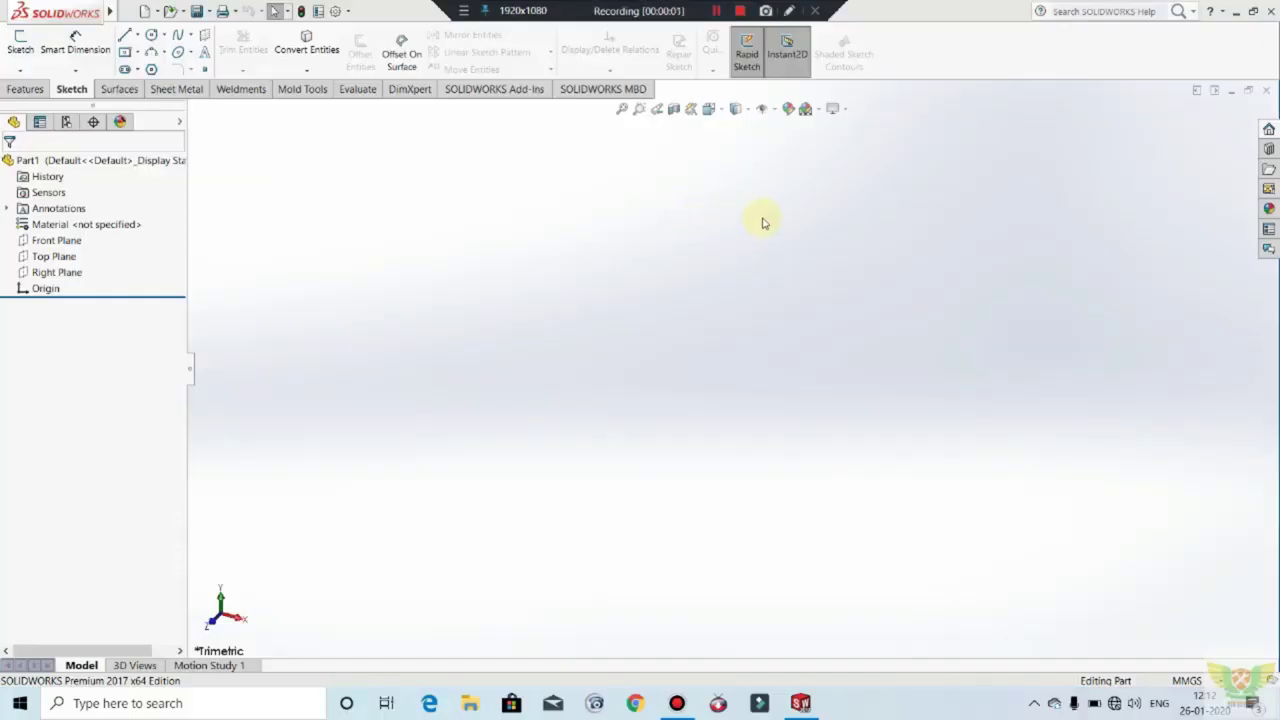
Step: Sketch a center rectangle on the Top Plane, centred on the origin
click(75, 45)
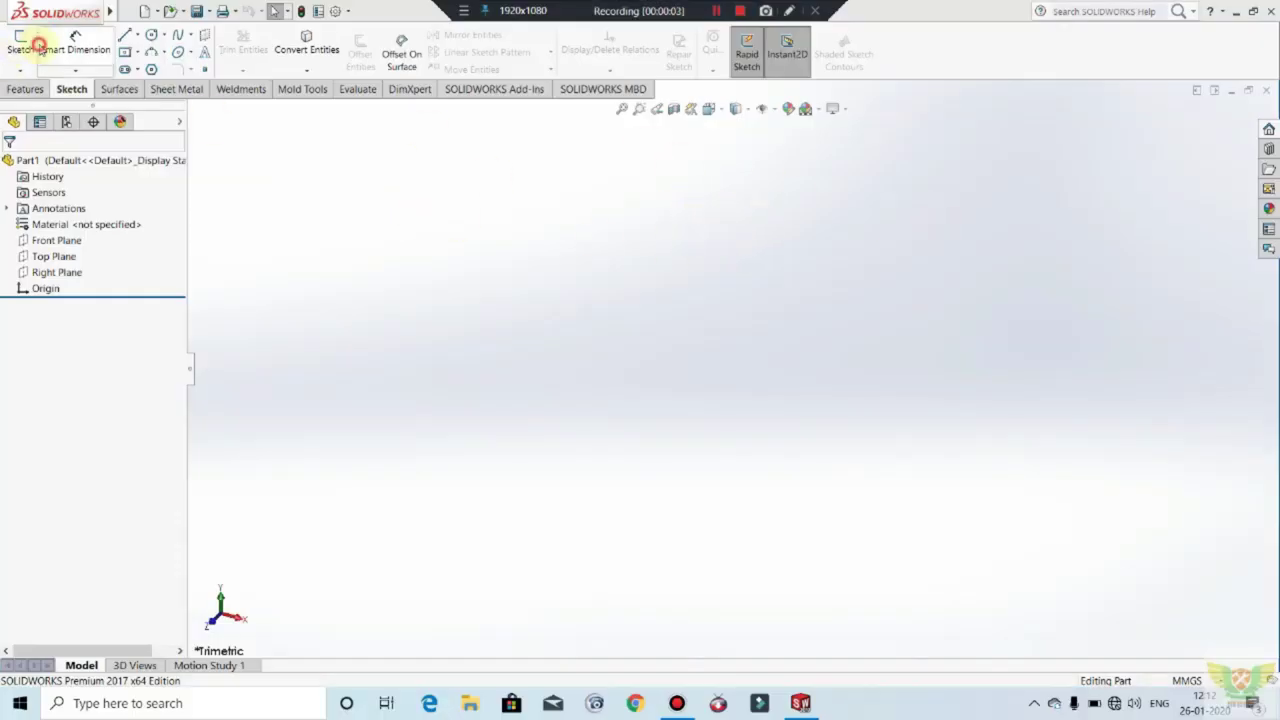
click(20, 45)
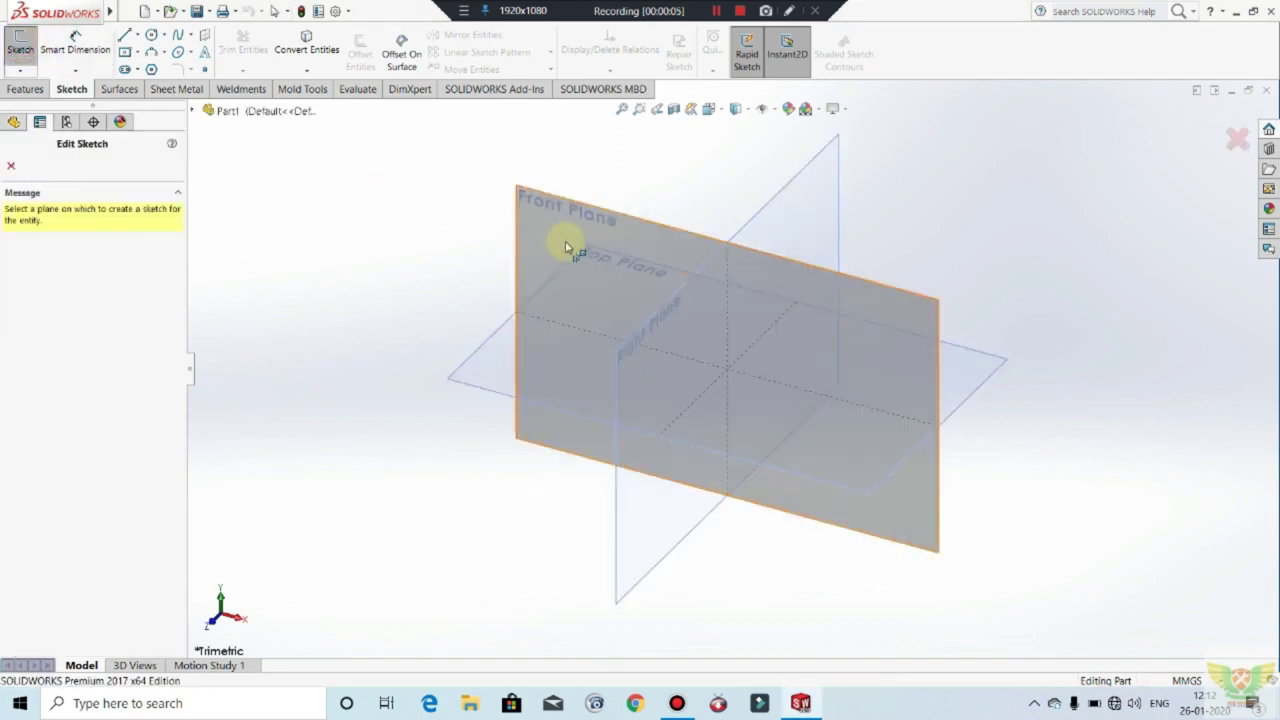
click(505, 372)
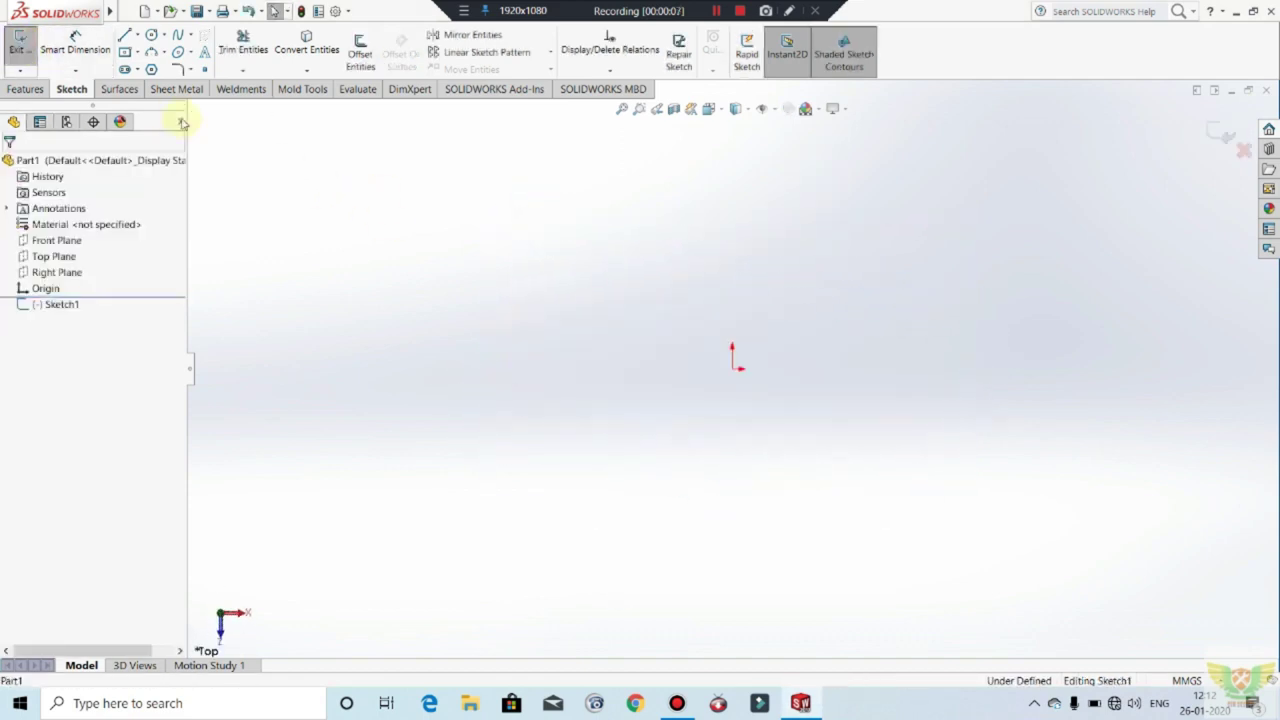
click(125, 52)
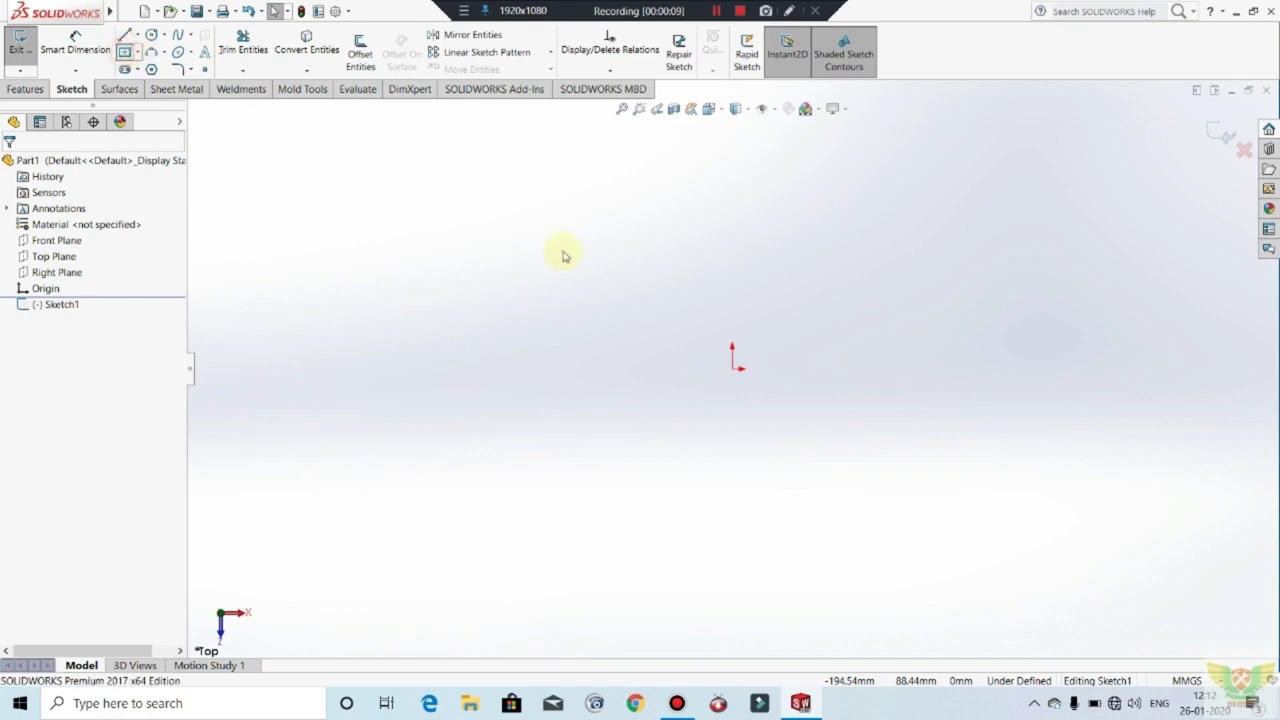
click(734, 370)
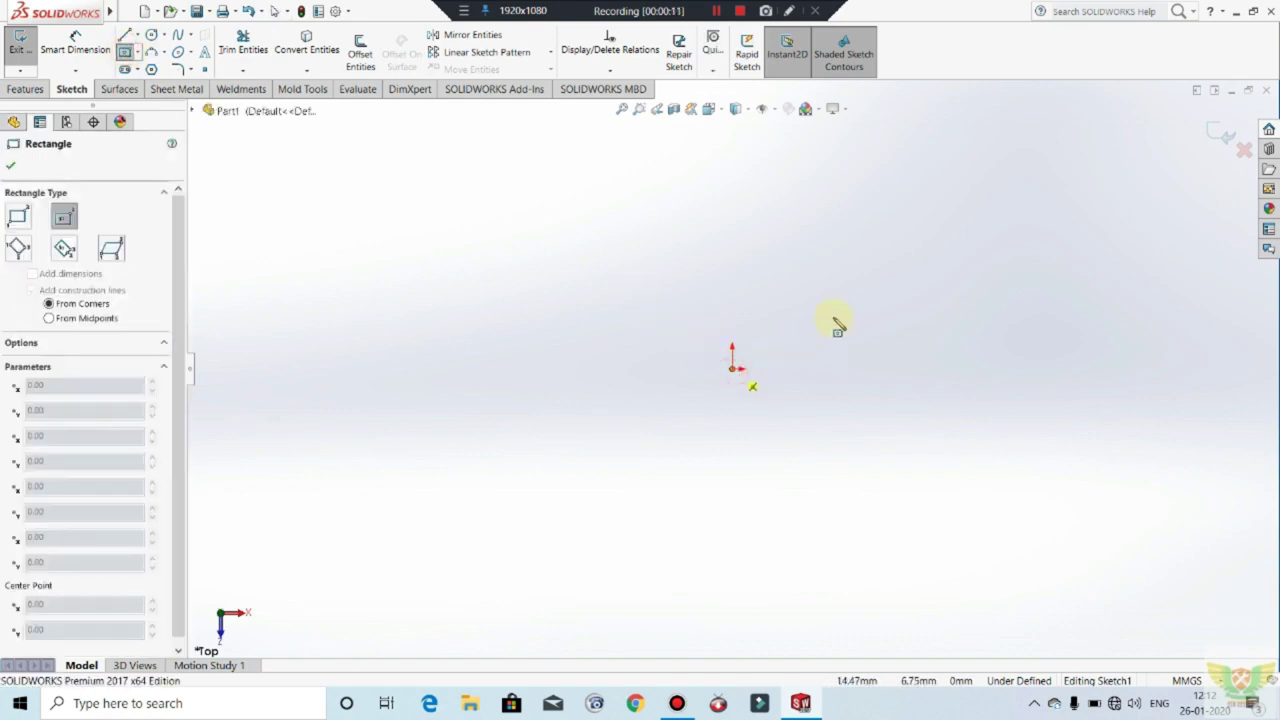
click(1007, 195)
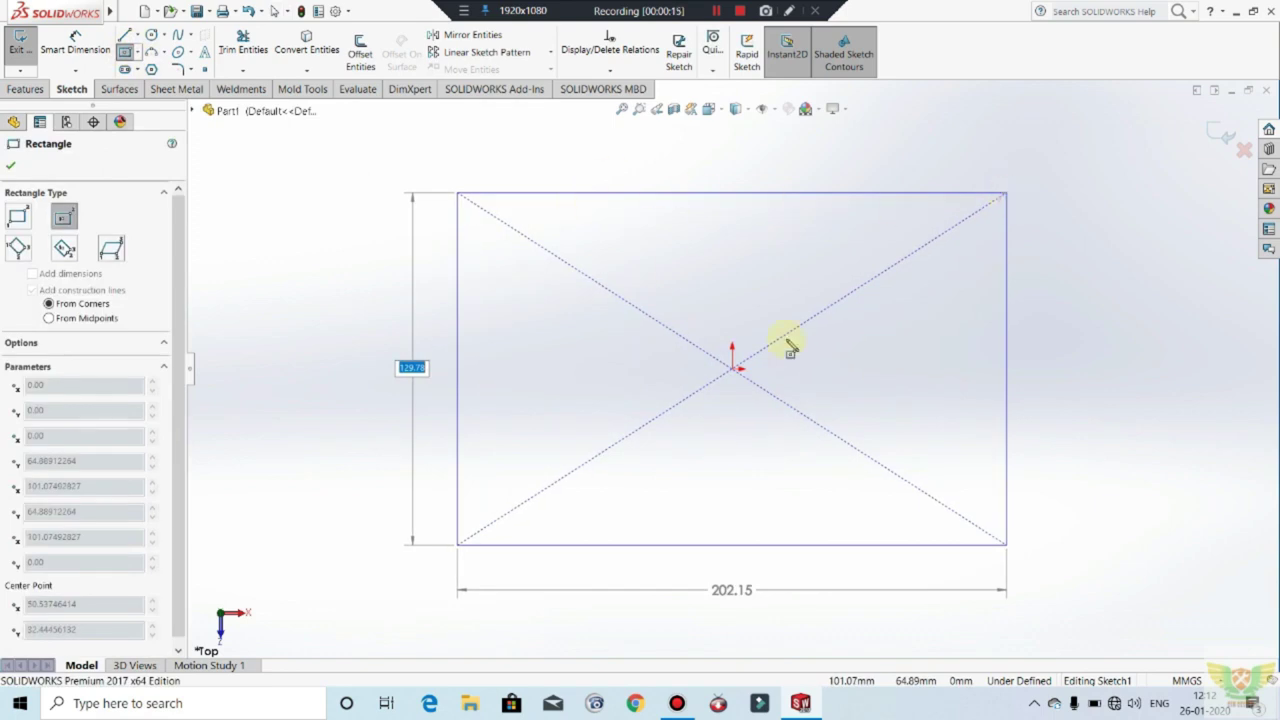
key(Escape)
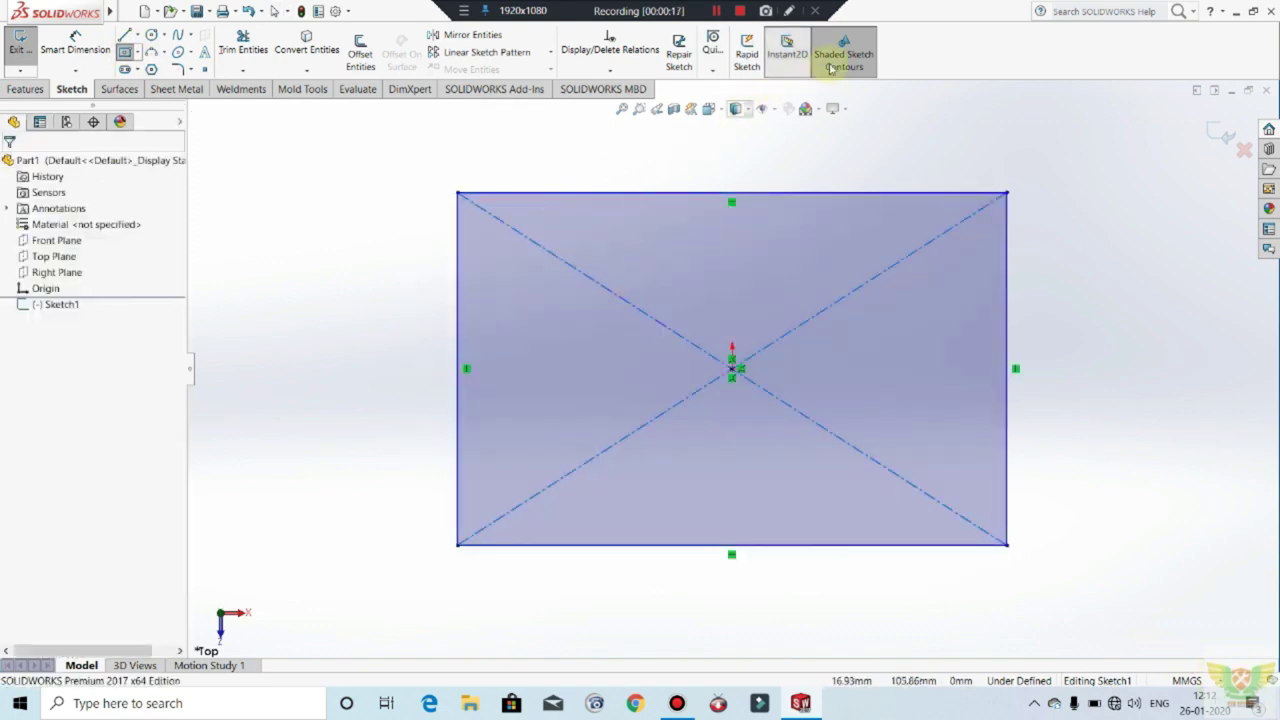
click(834, 58)
Step: Dimension the rectangle's left edge 335 and top edge 330
click(45, 40)
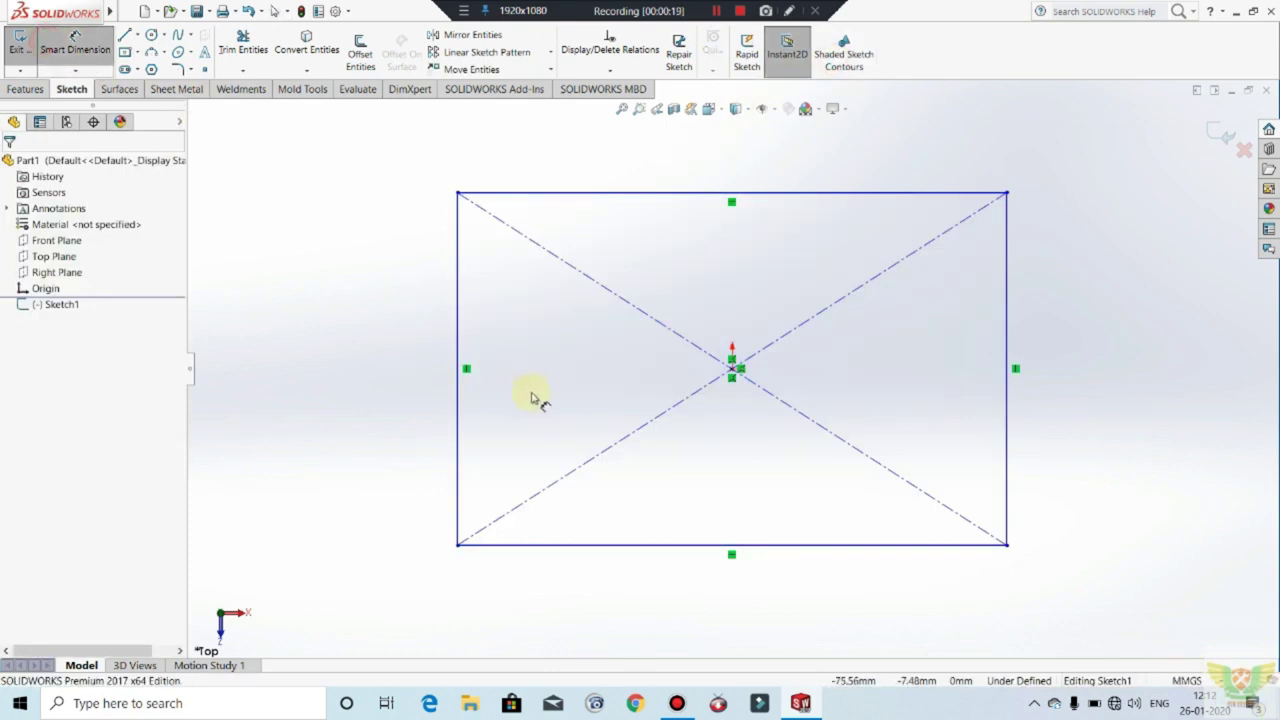
click(460, 328)
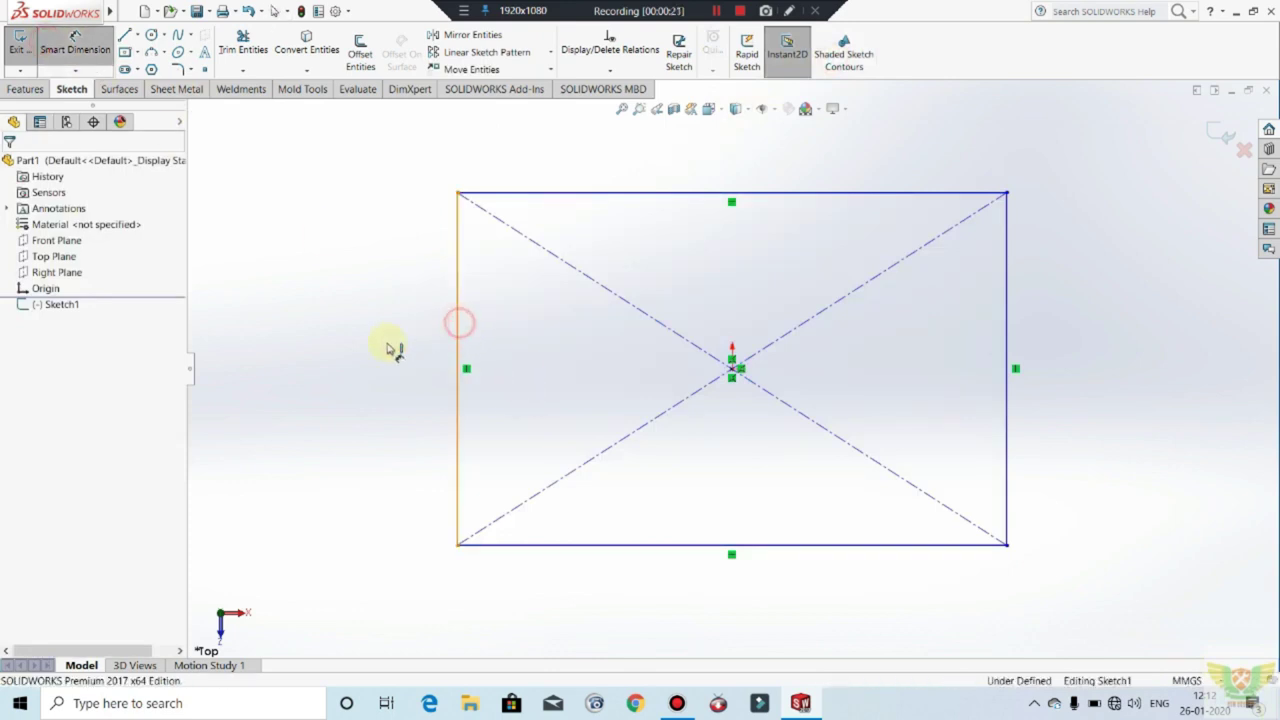
click(388, 348)
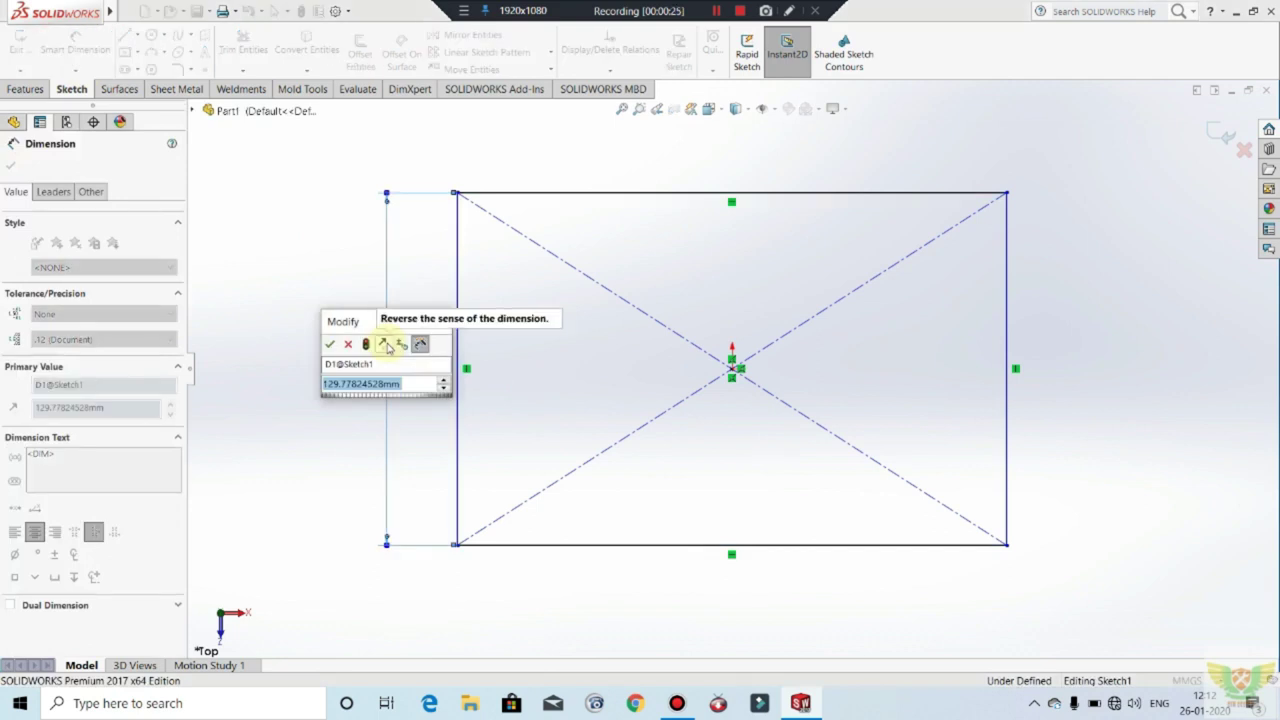
text(335)
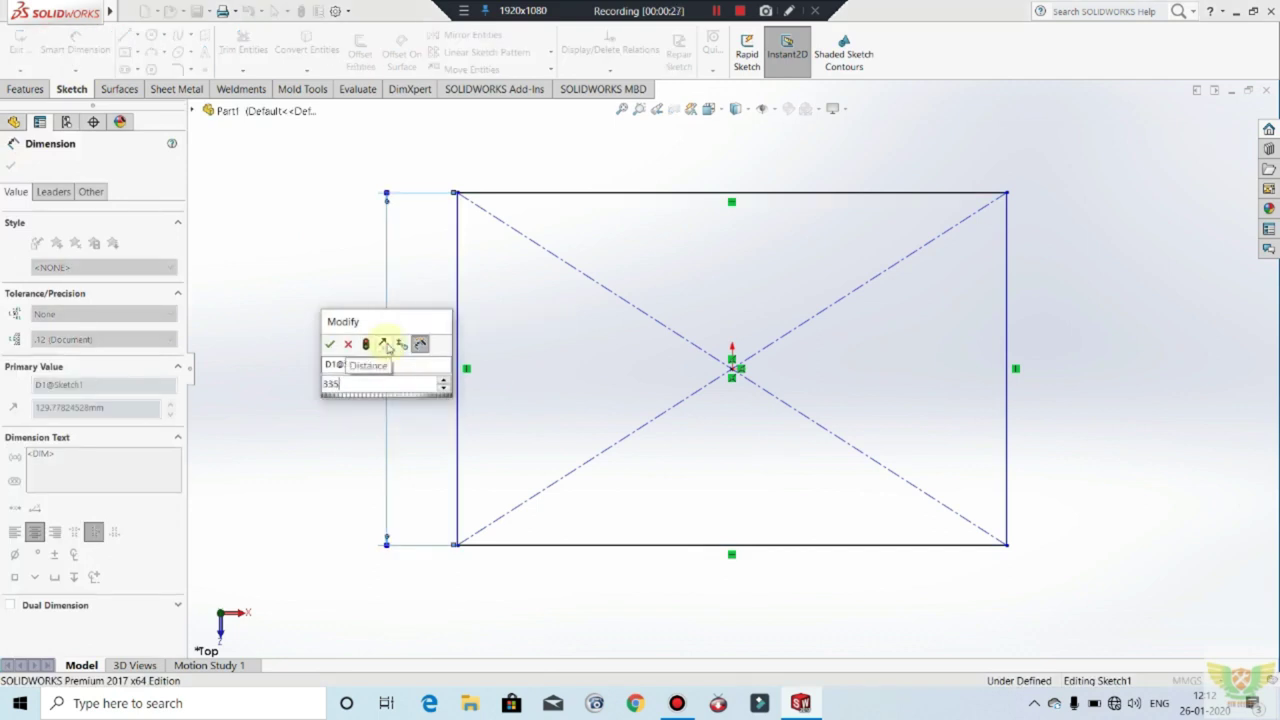
key(Return)
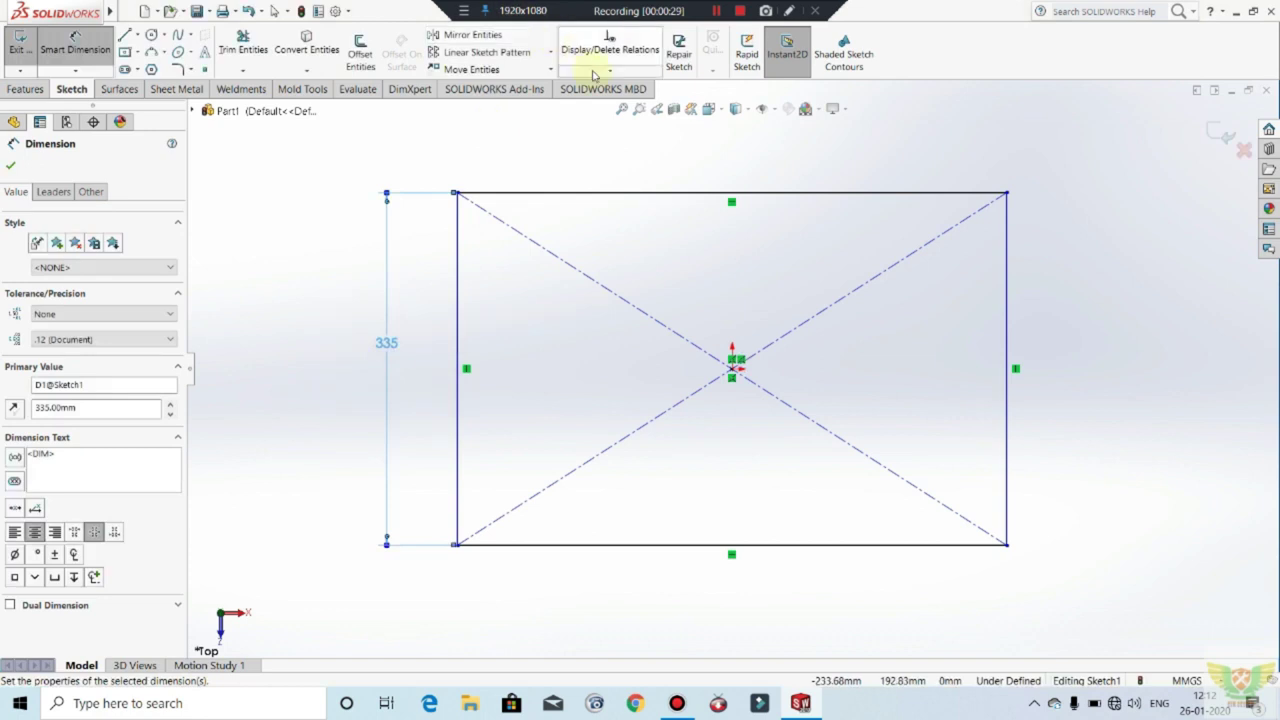
click(656, 193)
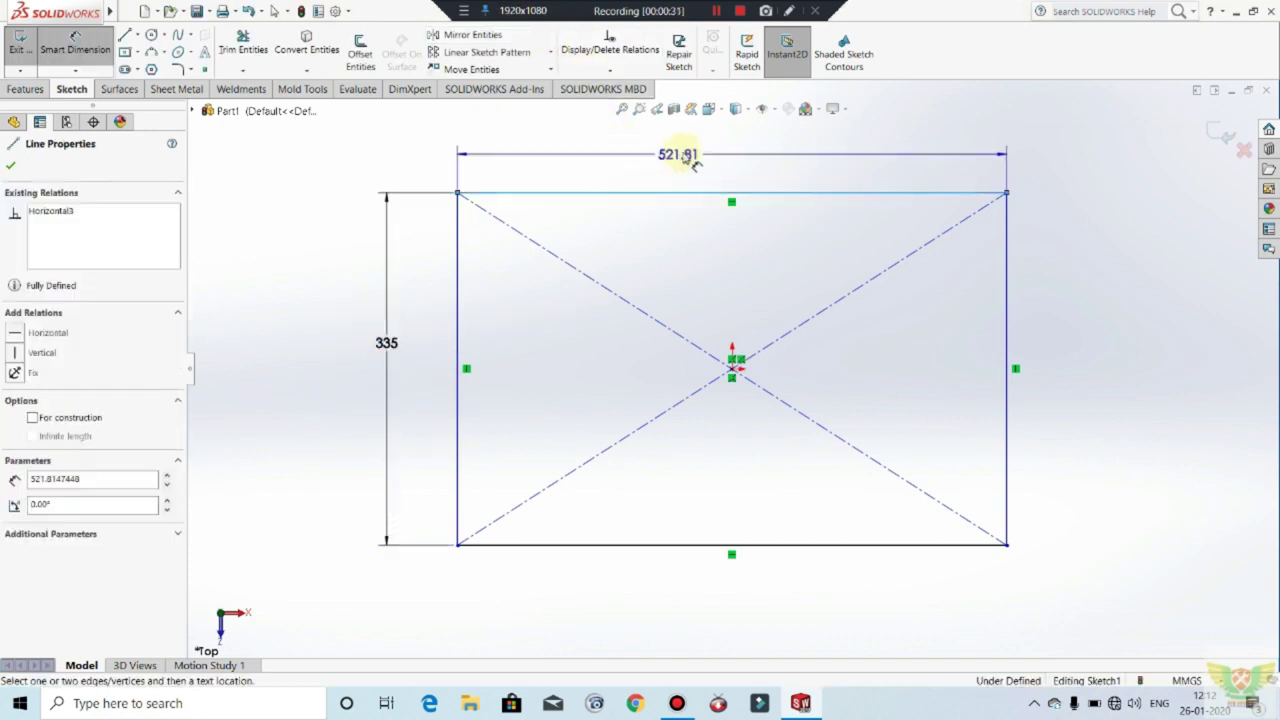
click(687, 154)
text(330)
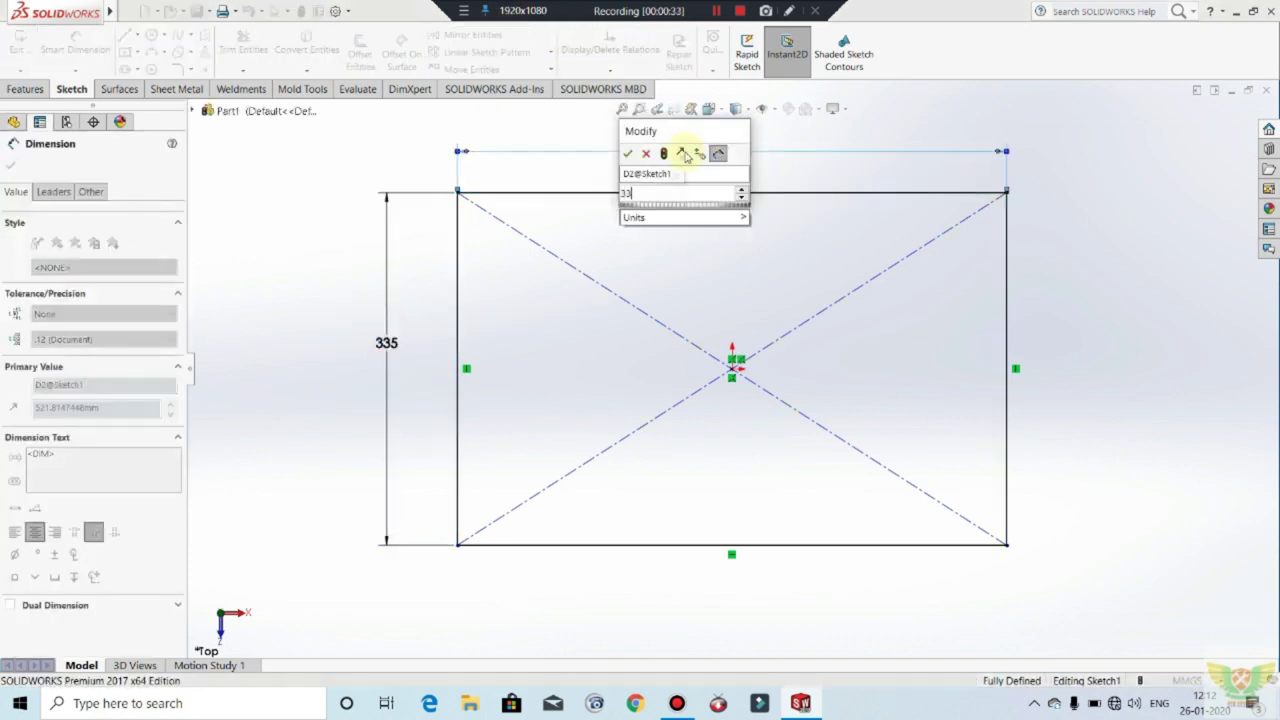
key(Return)
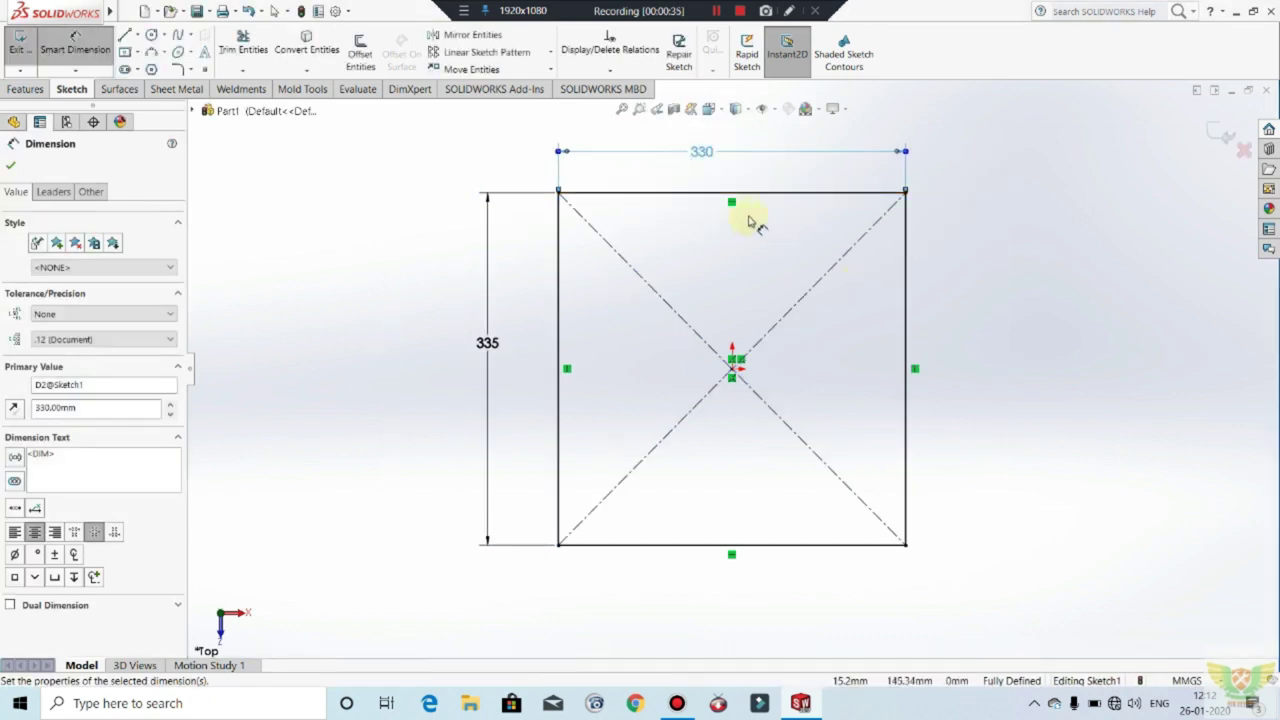
click(1095, 208)
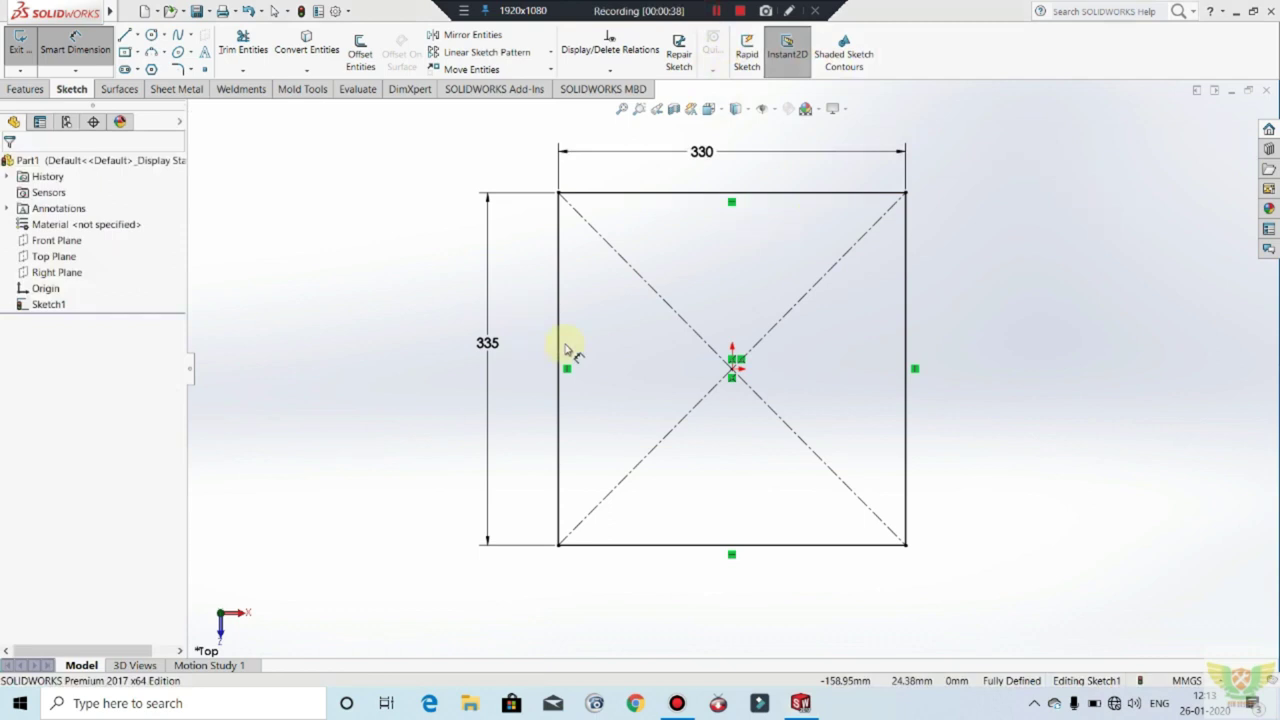
Step: Exit Sketch1 and turn it into a base flange with 0.5 mm sheet thickness
click(19, 45)
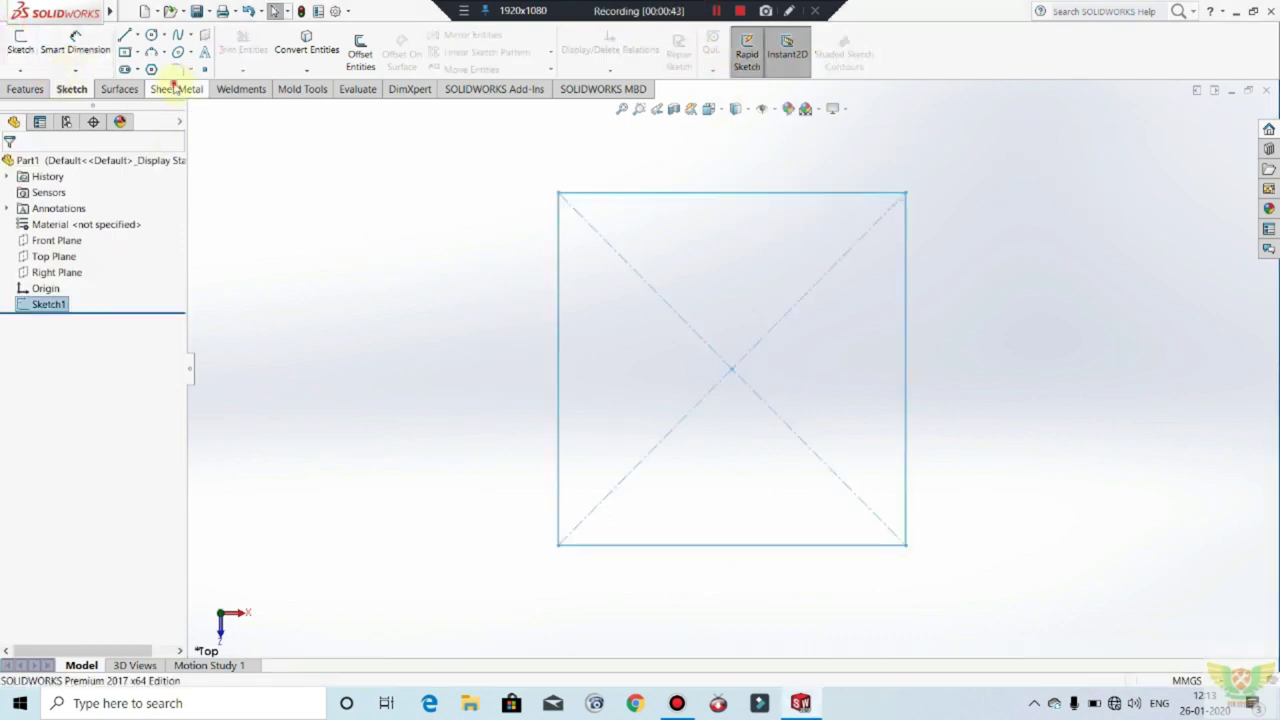
click(178, 90)
click(20, 47)
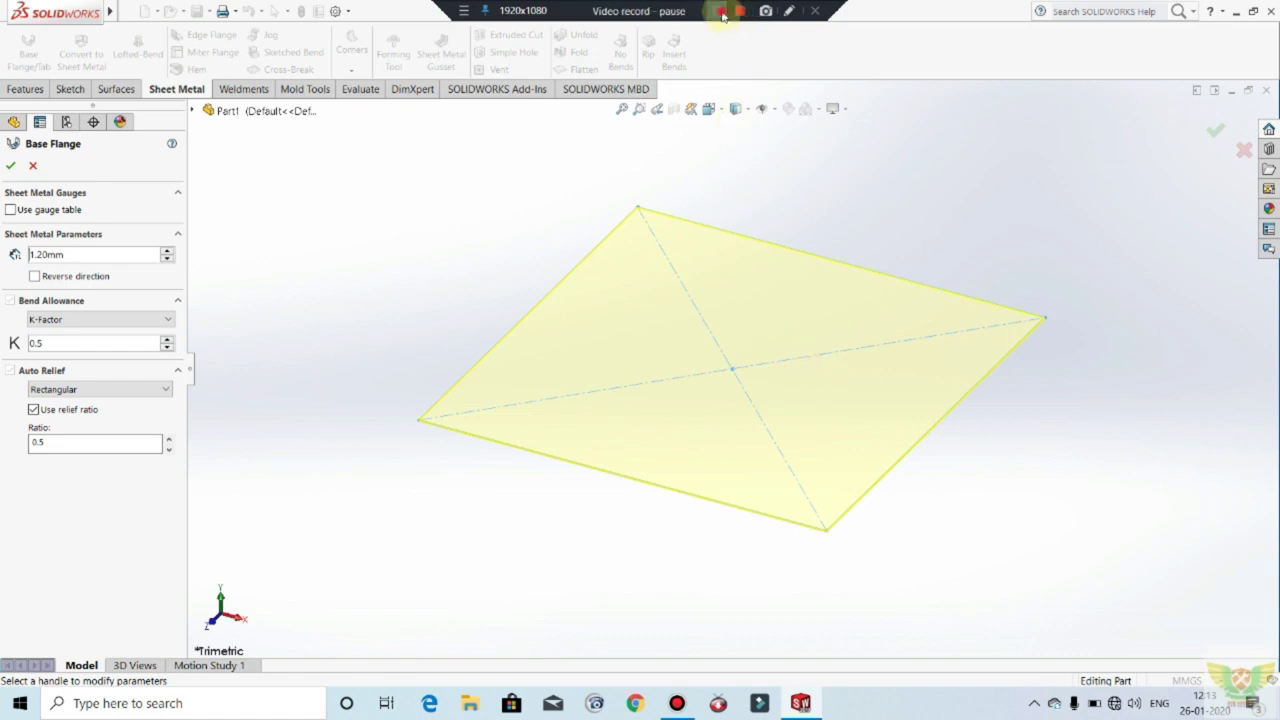
double_click(95, 255)
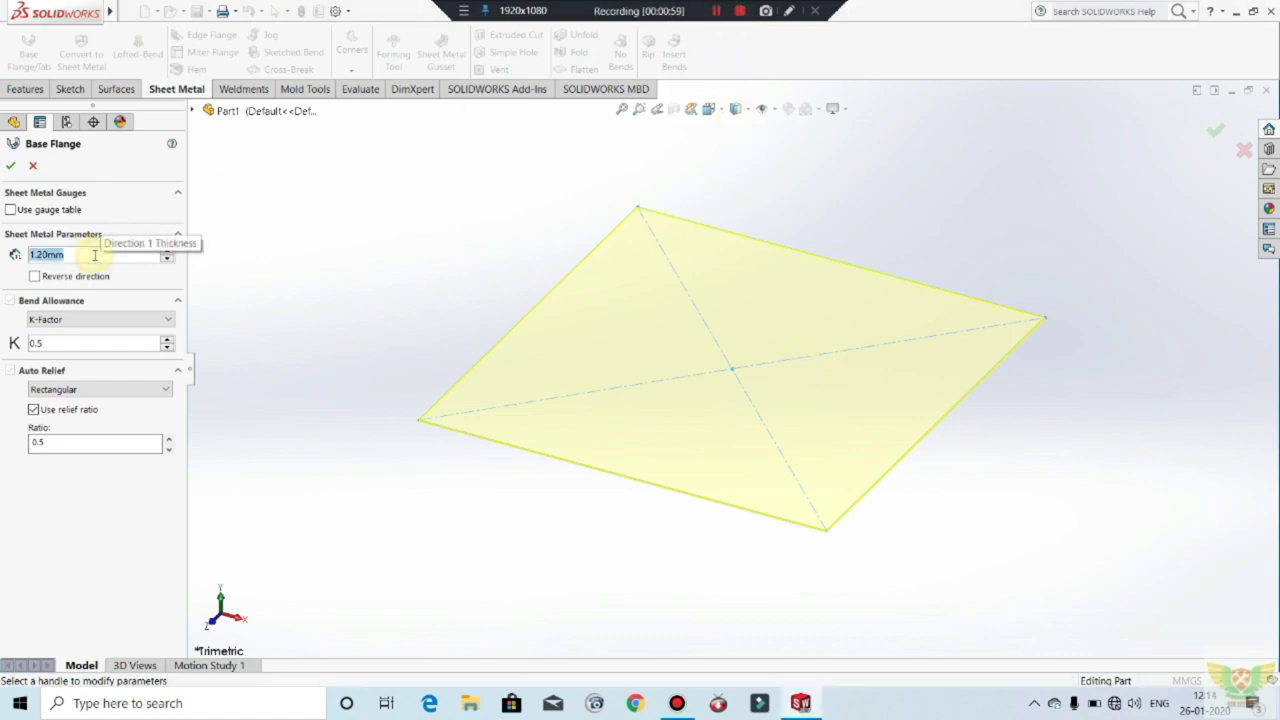
text(0.5)
key(Return)
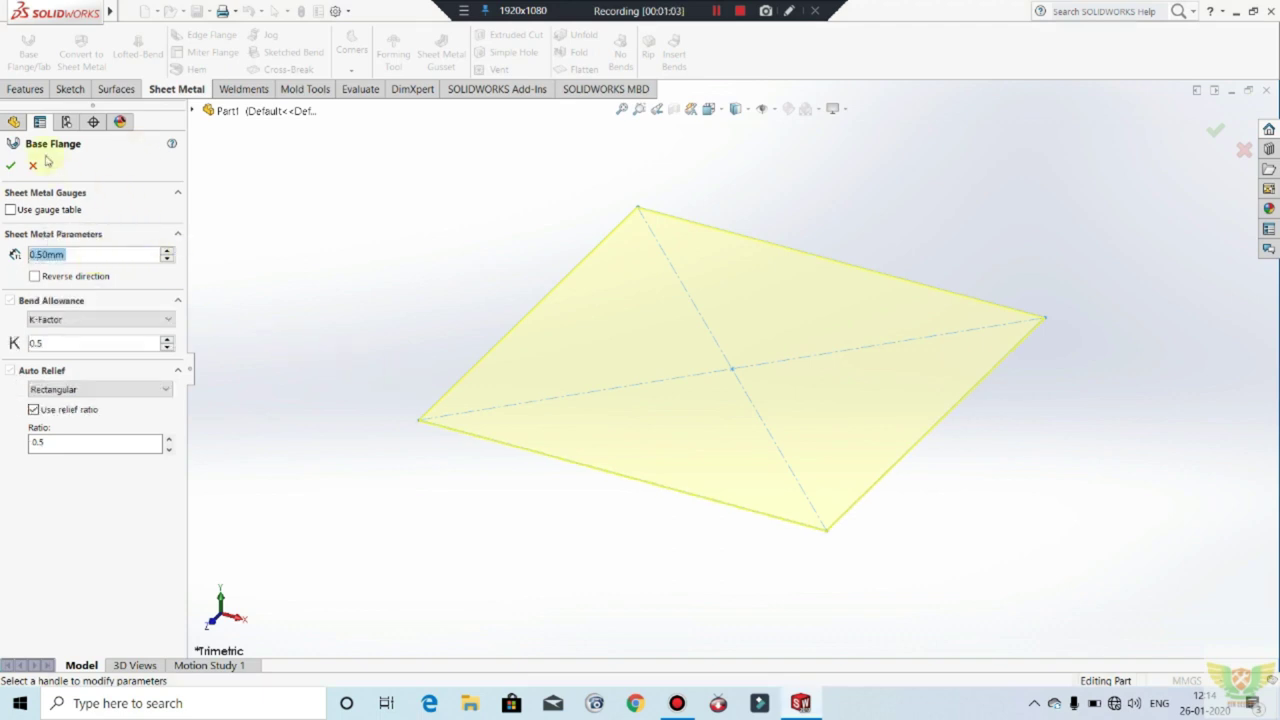
click(12, 165)
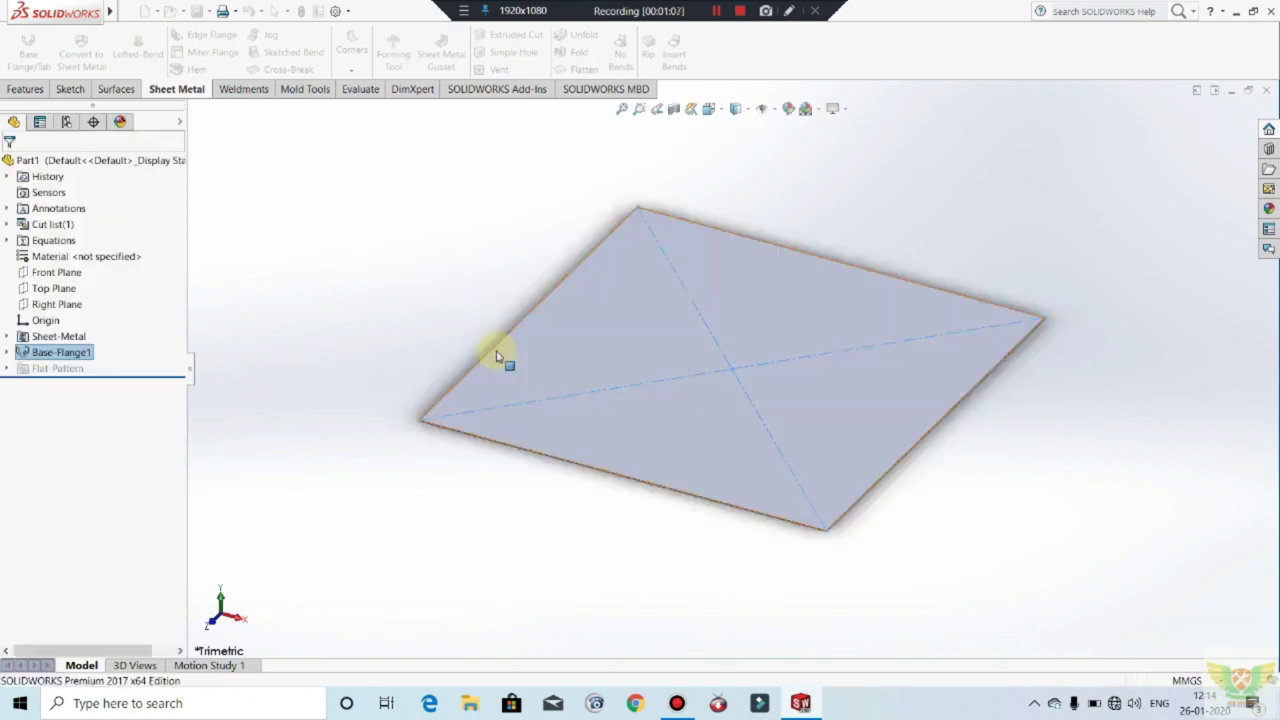
Step: Orbit the plate, then switch to the Top view orientation
scroll(860, 497, down, 2)
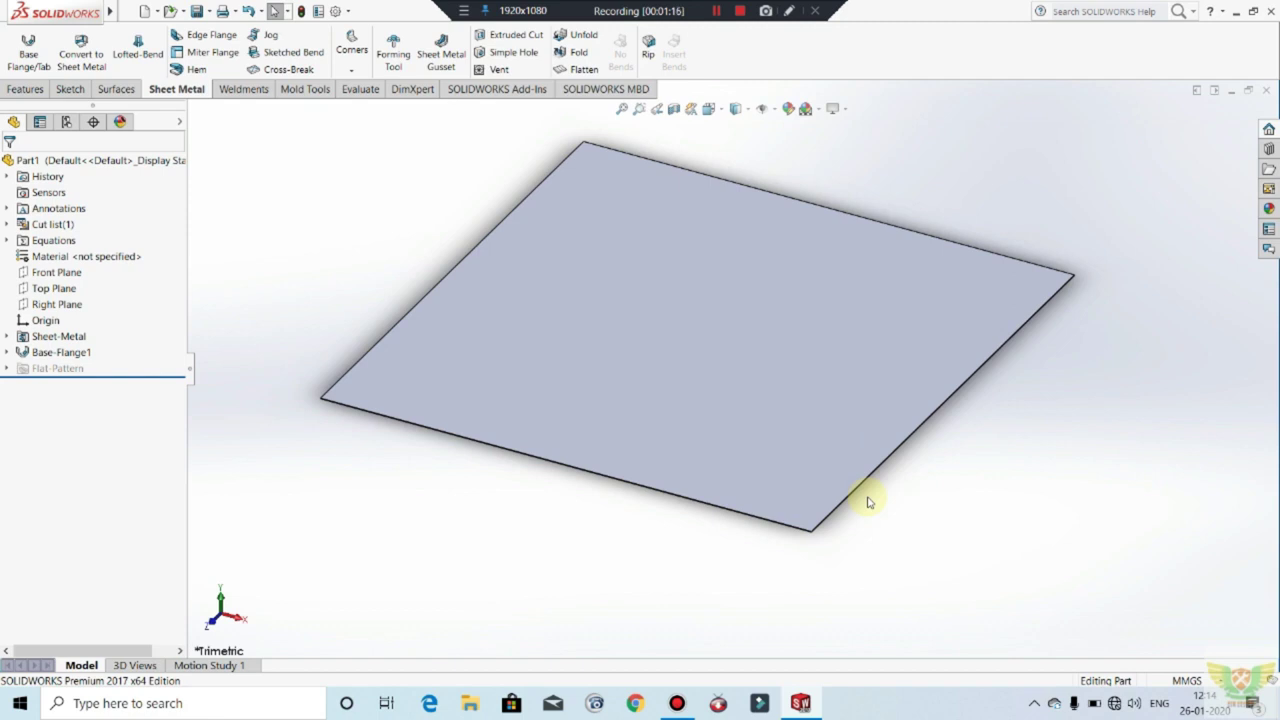
mouse_move(663, 294)
middle_down()
mouse_move(648, 385)
mouse_move(657, 449)
mouse_move(689, 429)
mouse_move(697, 517)
mouse_move(643, 464)
mouse_move(640, 234)
middle_up()
right_click(980, 176)
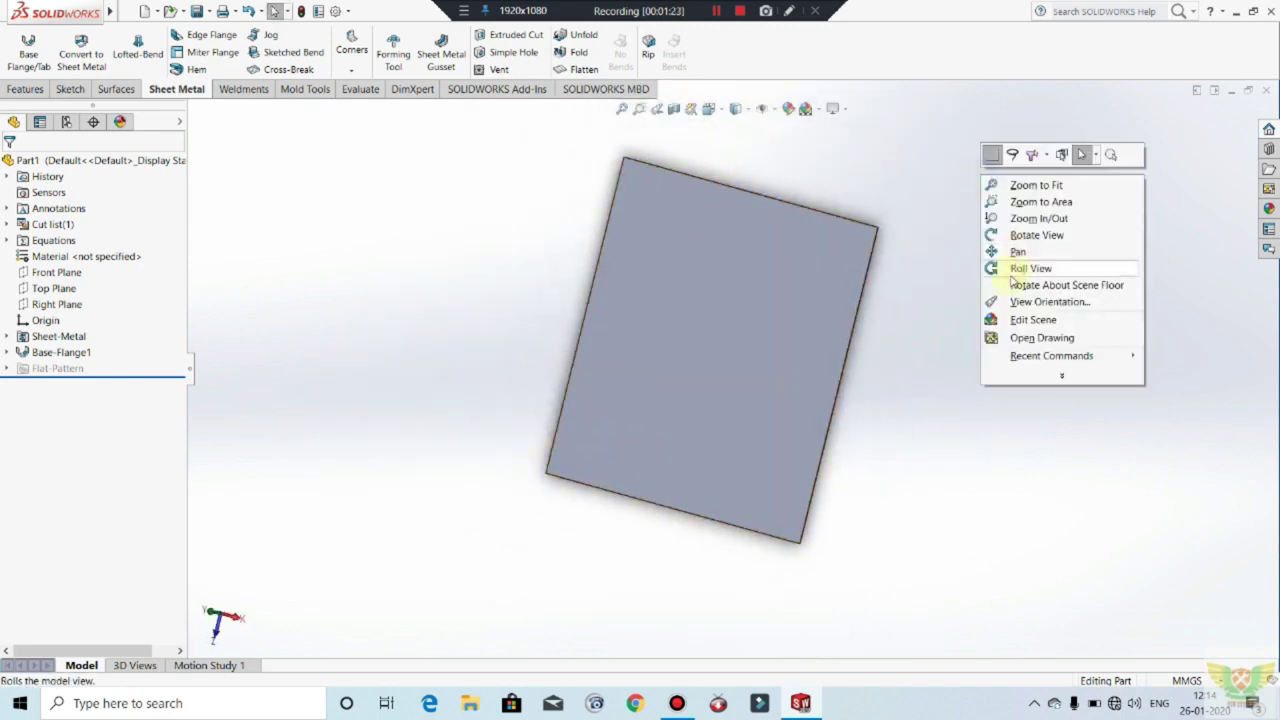
click(961, 226)
key(space)
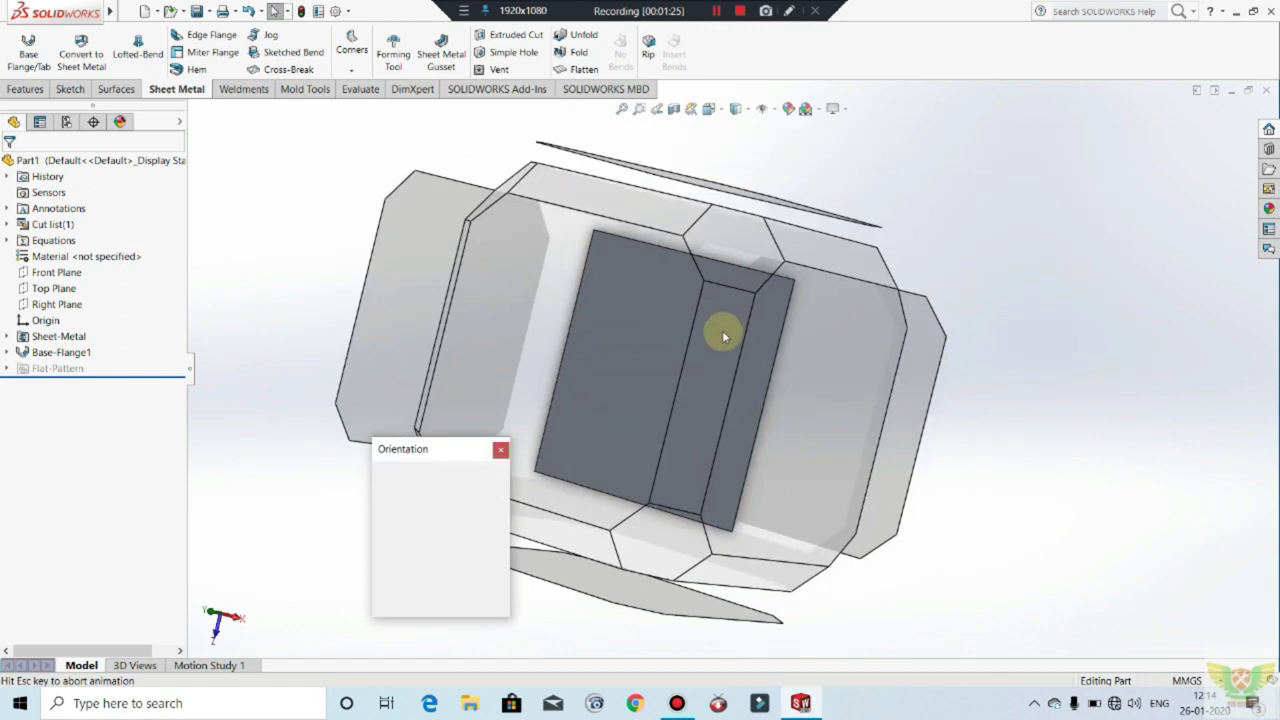
click(505, 388)
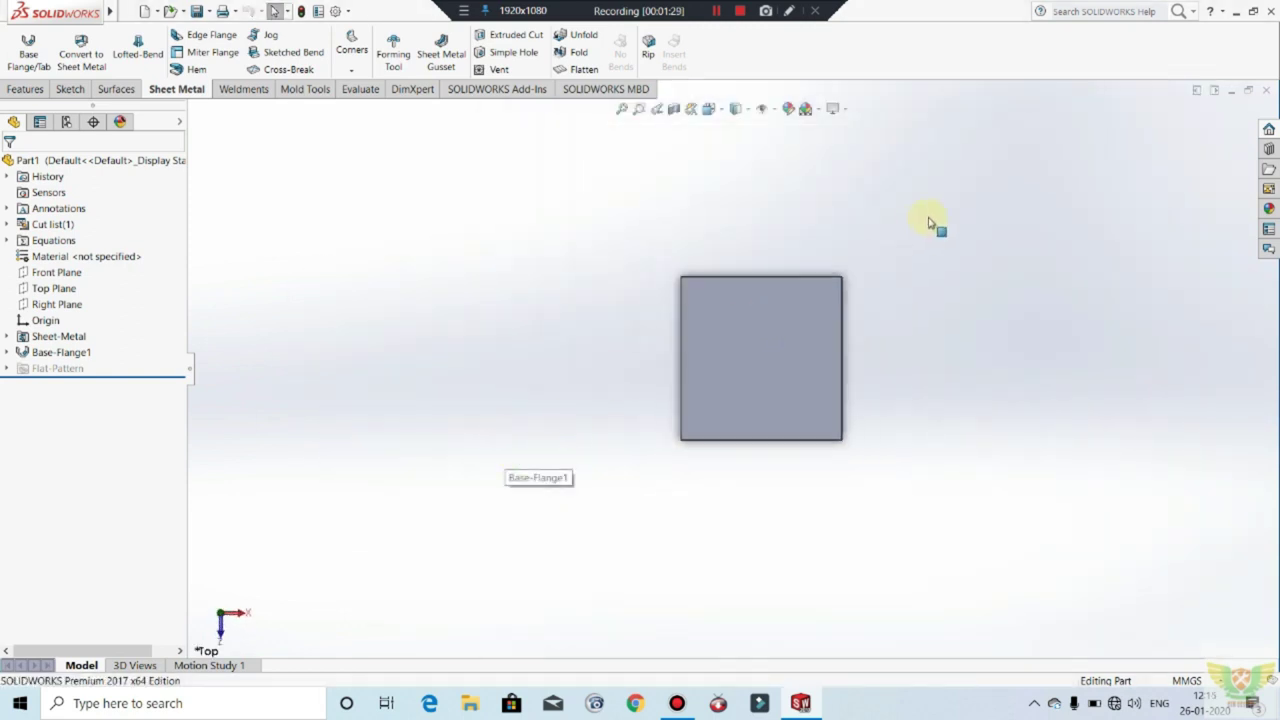
Step: Tilt the view slightly and zoom in on the plate's top edge to show its thickness
middle_drag(928, 222, 883, 257)
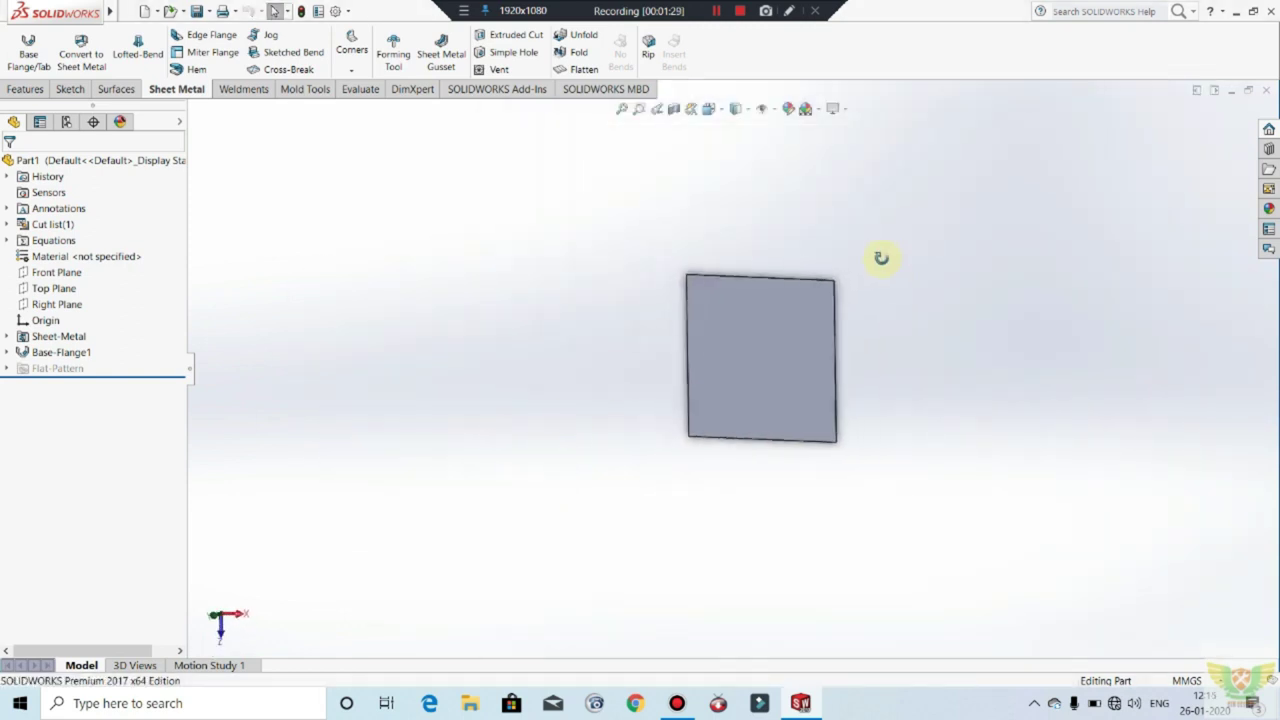
scroll(866, 289, down, 3)
scroll(743, 334, down, 3)
scroll(723, 318, down, 2)
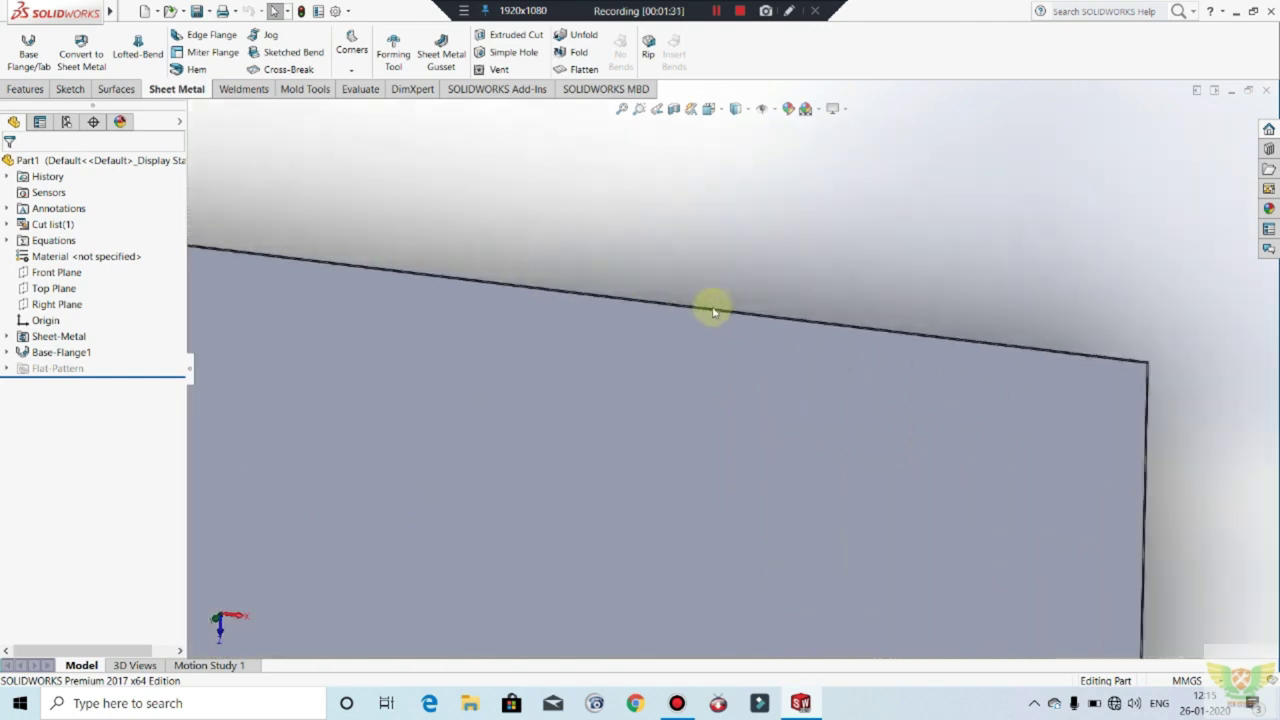
scroll(709, 306, down, 3)
scroll(470, 236, up, 1)
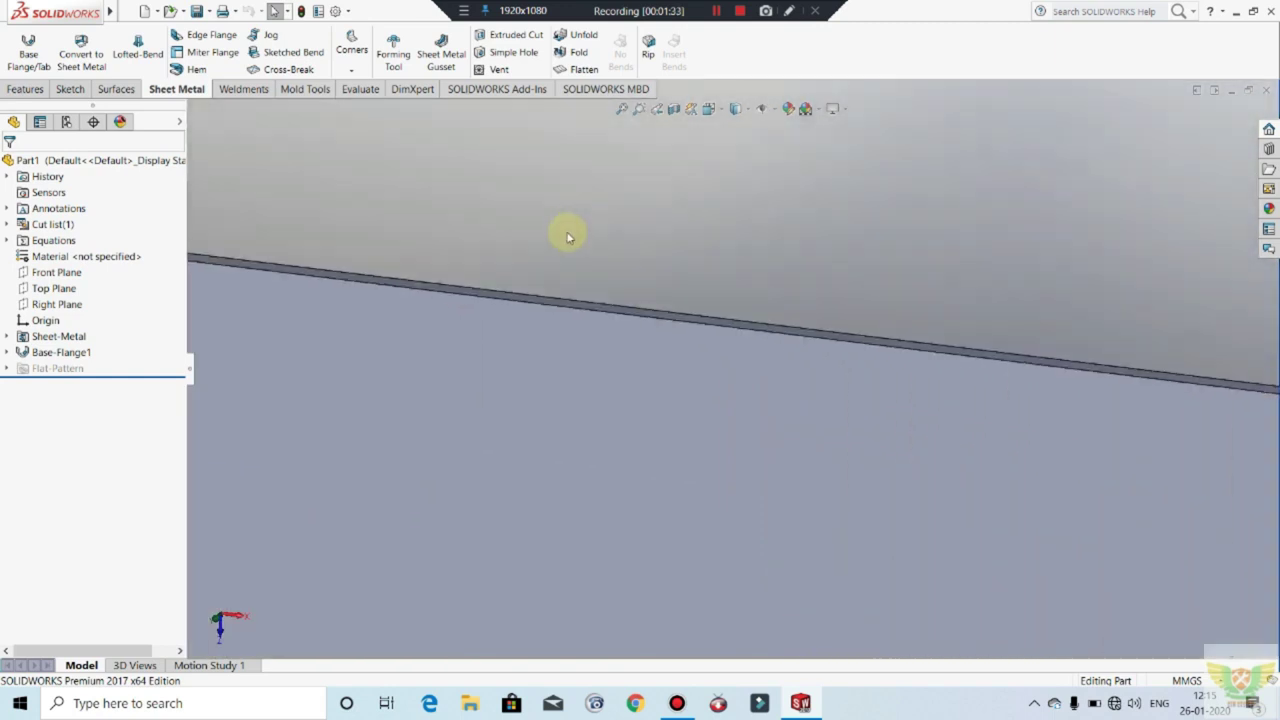
Step: Add an edge flange on the plate's upper edge with a 10 mm length
click(211, 34)
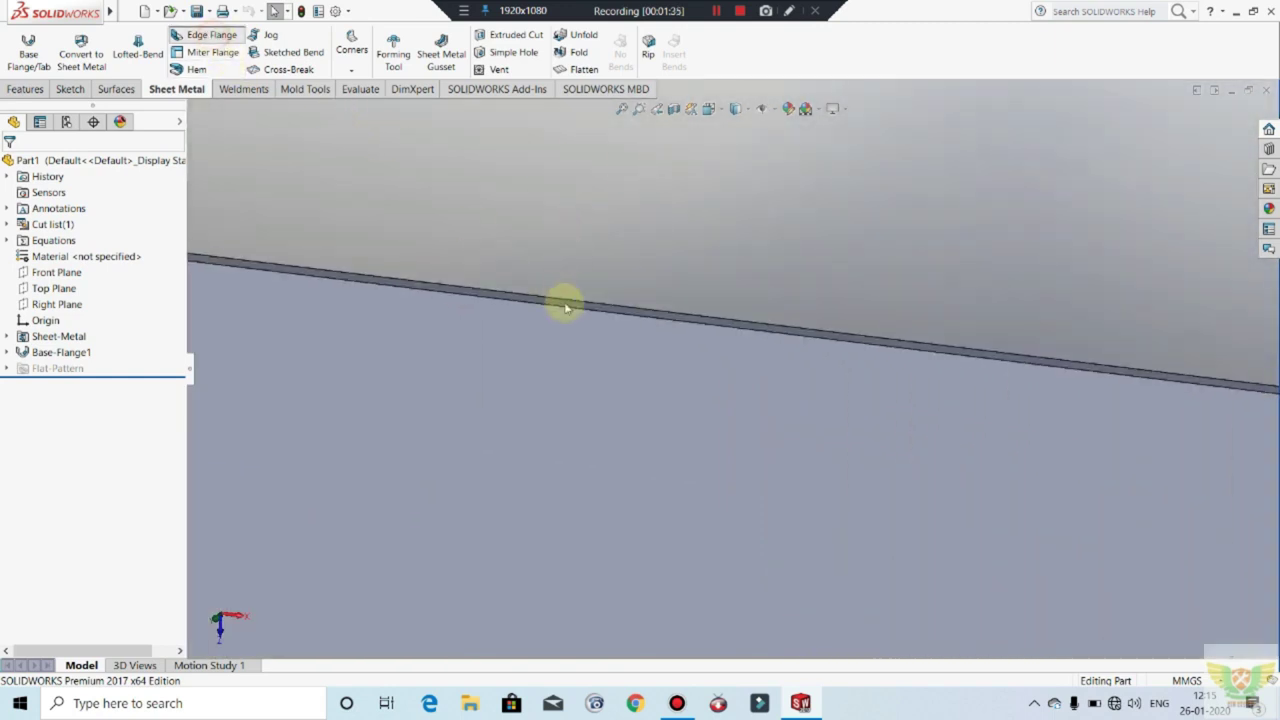
click(565, 311)
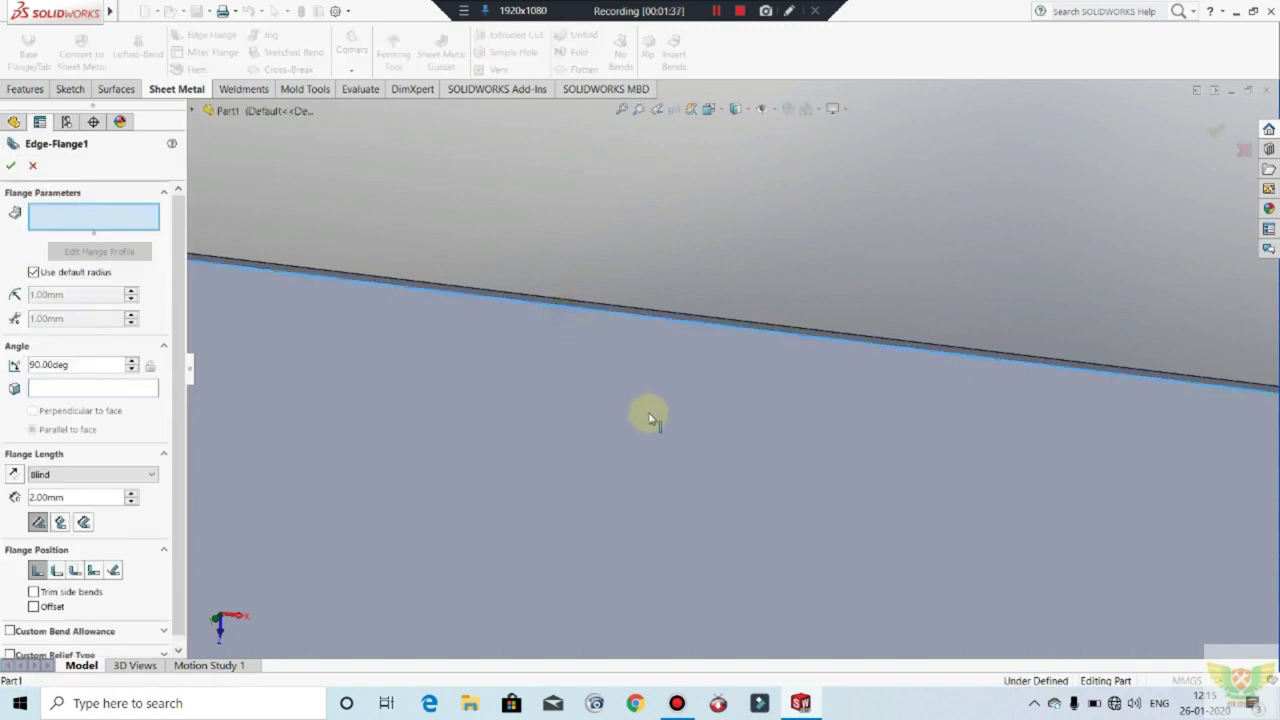
scroll(660, 413, up, 1)
scroll(663, 413, up, 2)
scroll(665, 410, up, 1)
scroll(670, 405, up, 2)
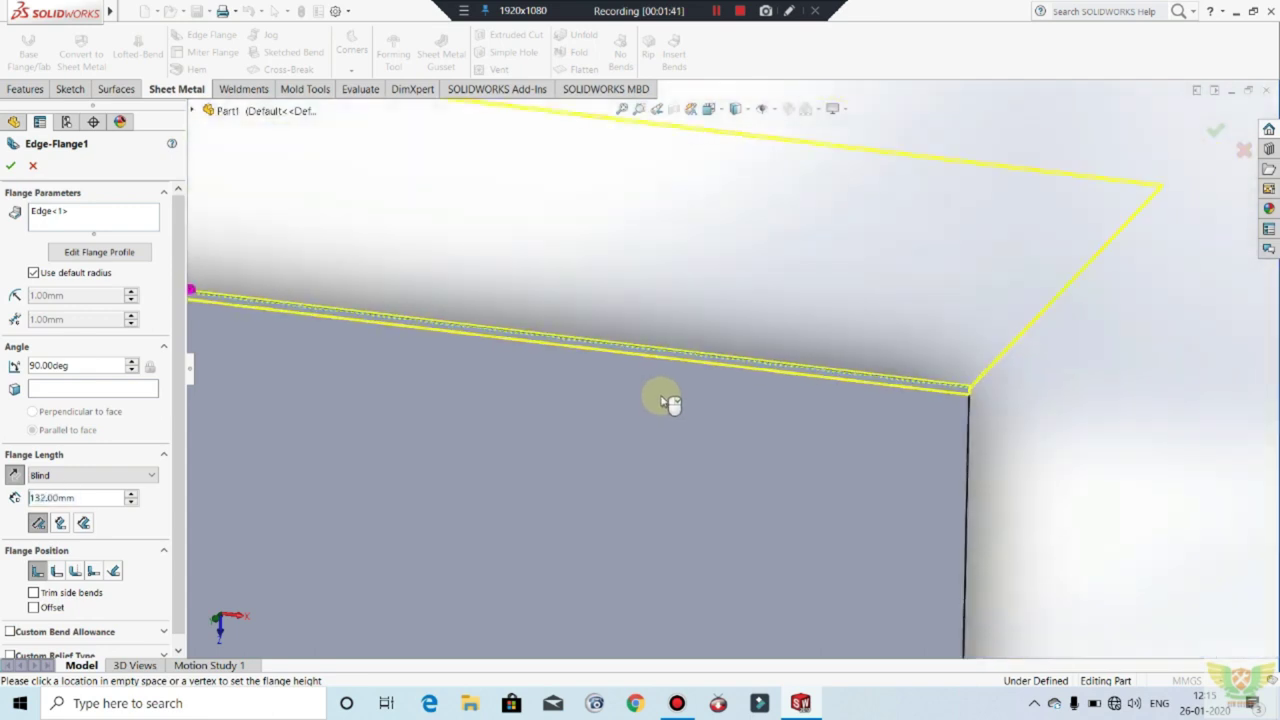
click(951, 226)
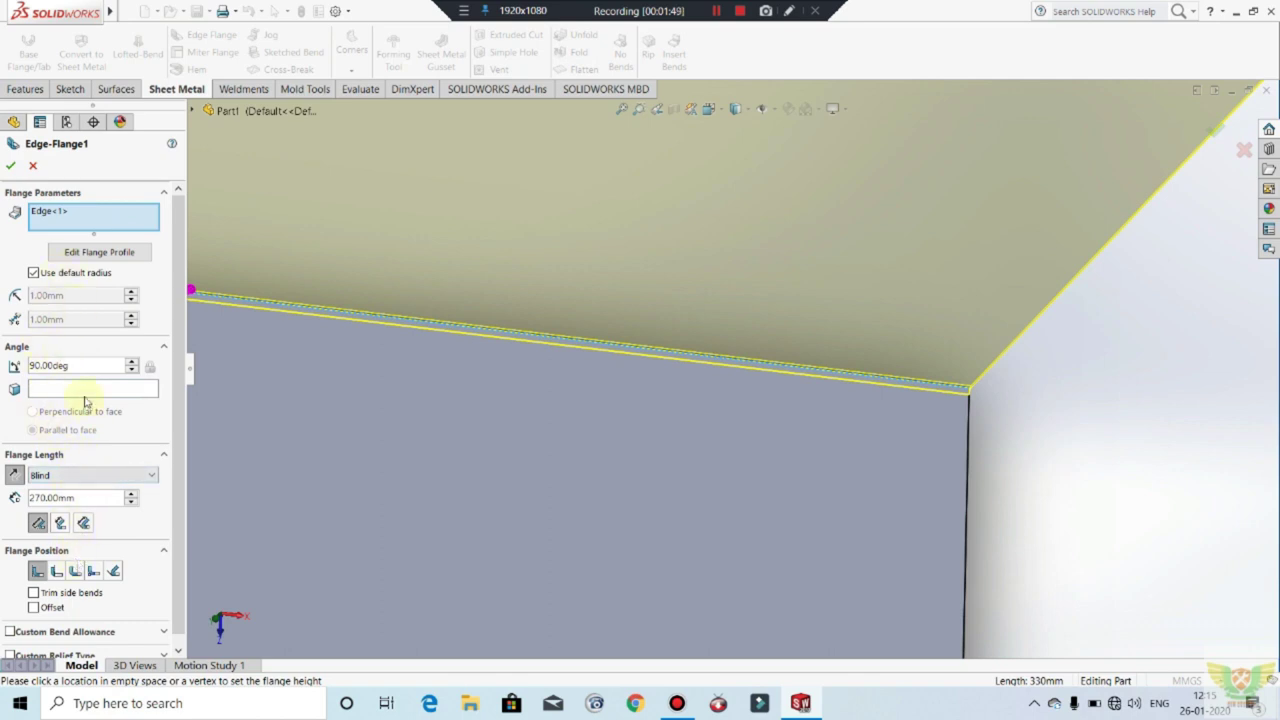
double_click(76, 494)
text(10)
key(Return)
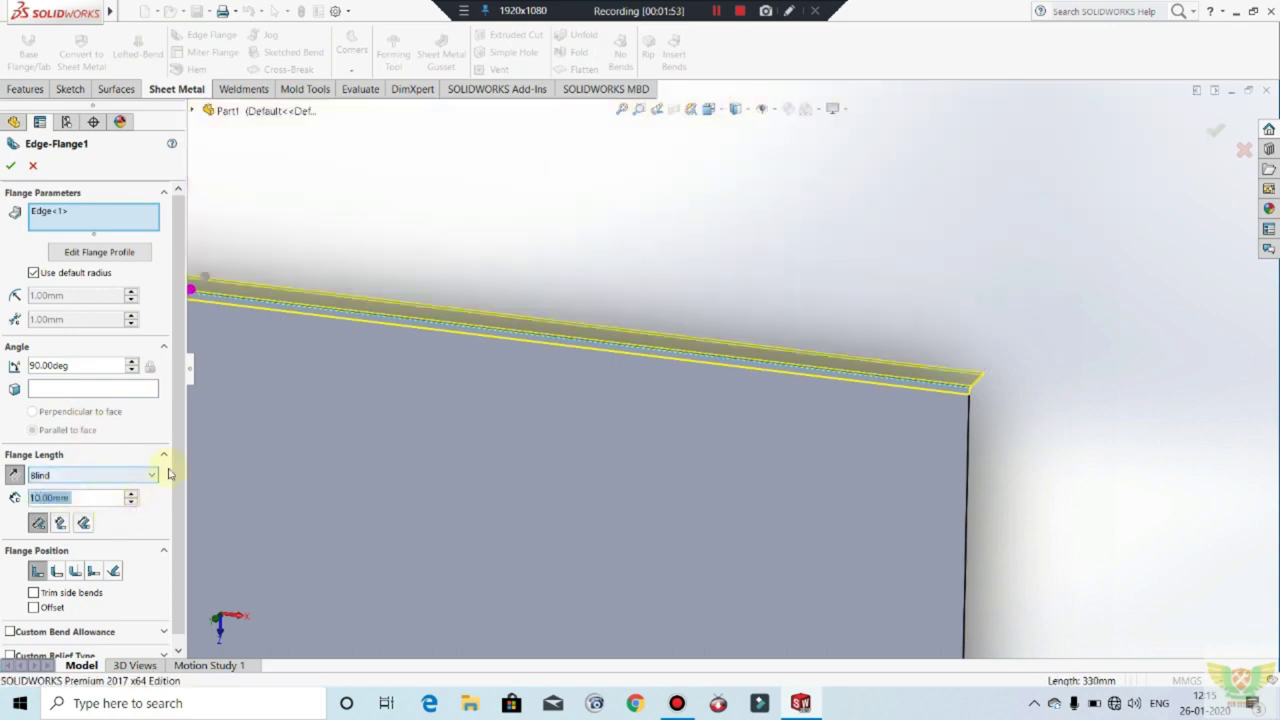
Step: Give the flange a custom 0.55 mm bend radius
drag(177, 443, 182, 463)
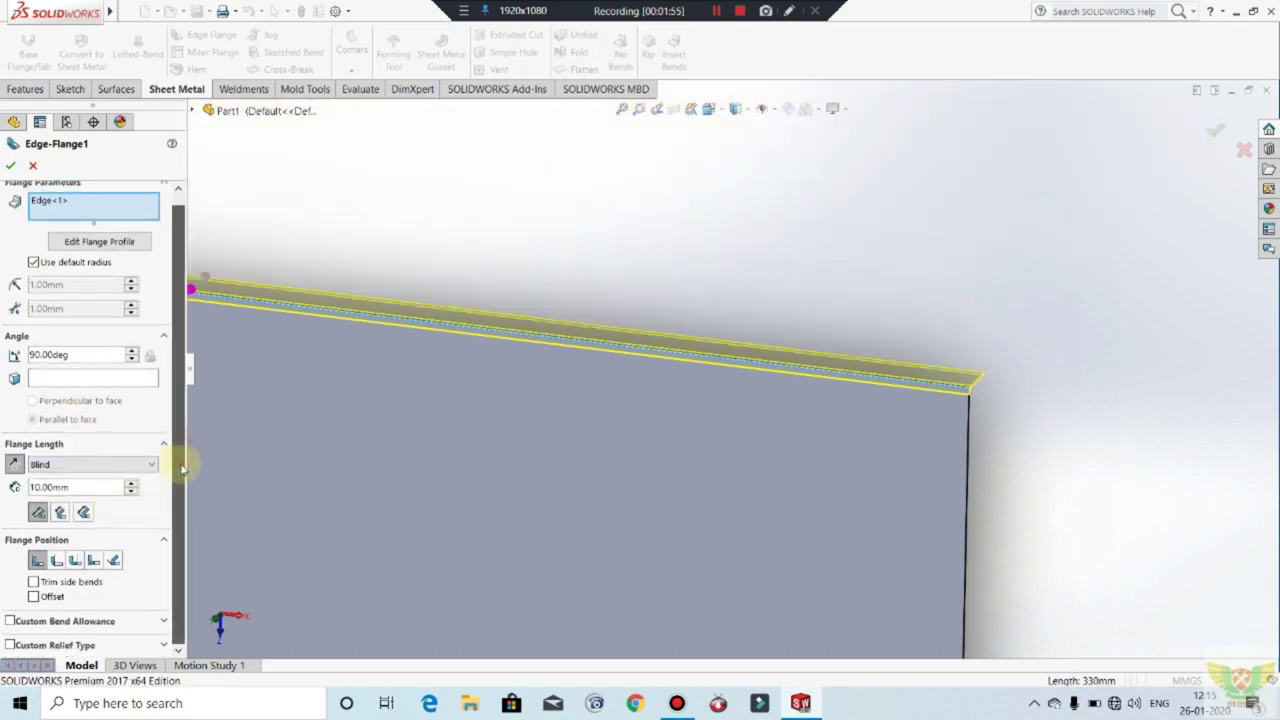
click(34, 262)
double_click(83, 285)
text(0.5)
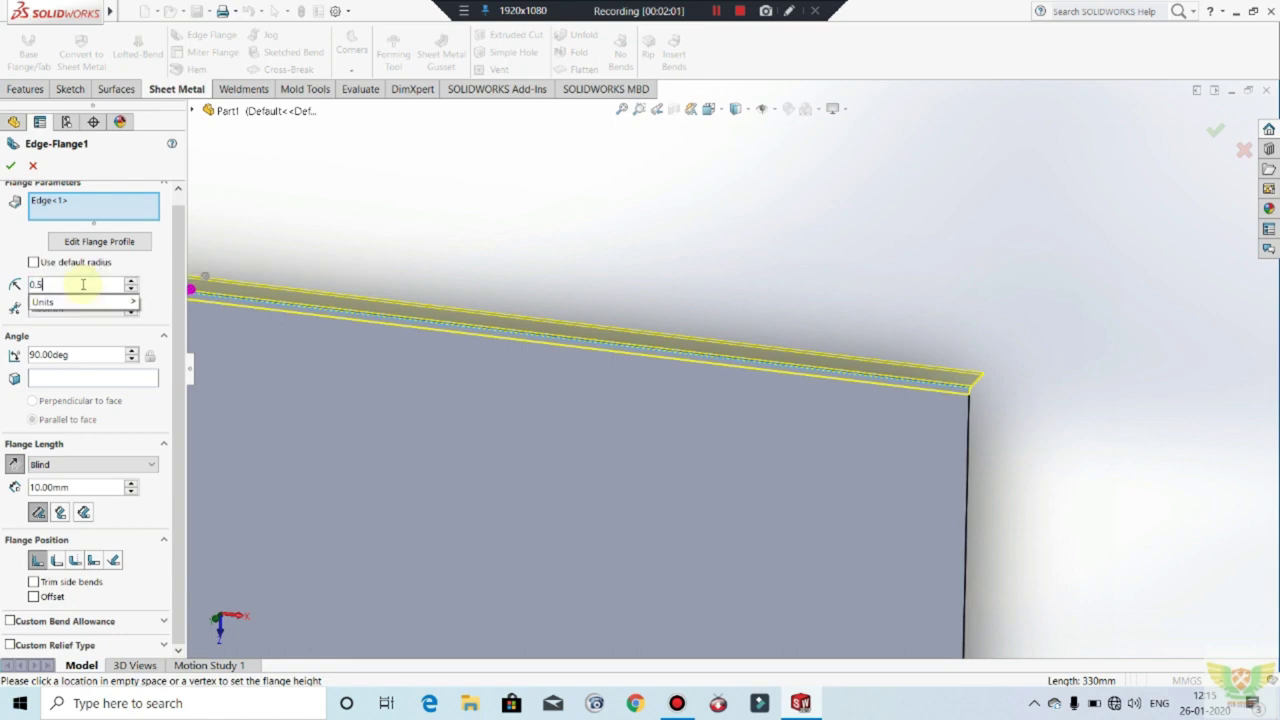
text(5)
key(Return)
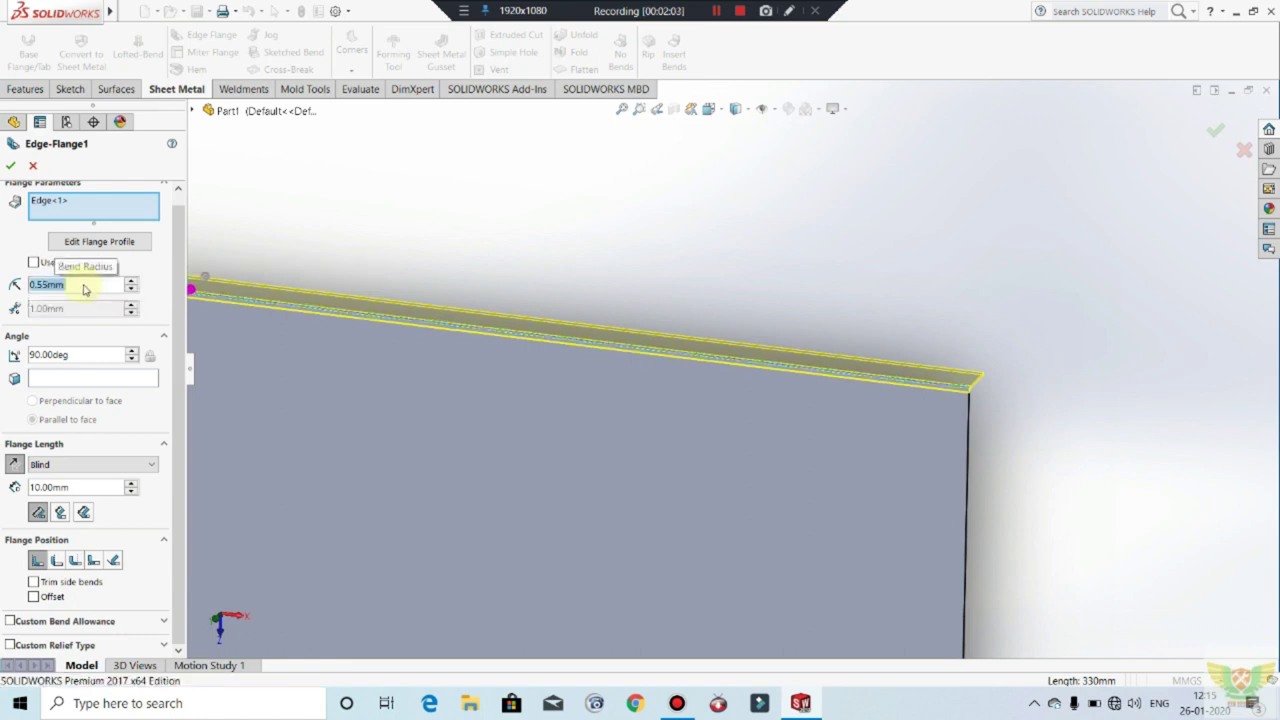
Step: Try the different flange length reference options
scroll(1060, 491, up, 2)
scroll(1075, 392, up, 2)
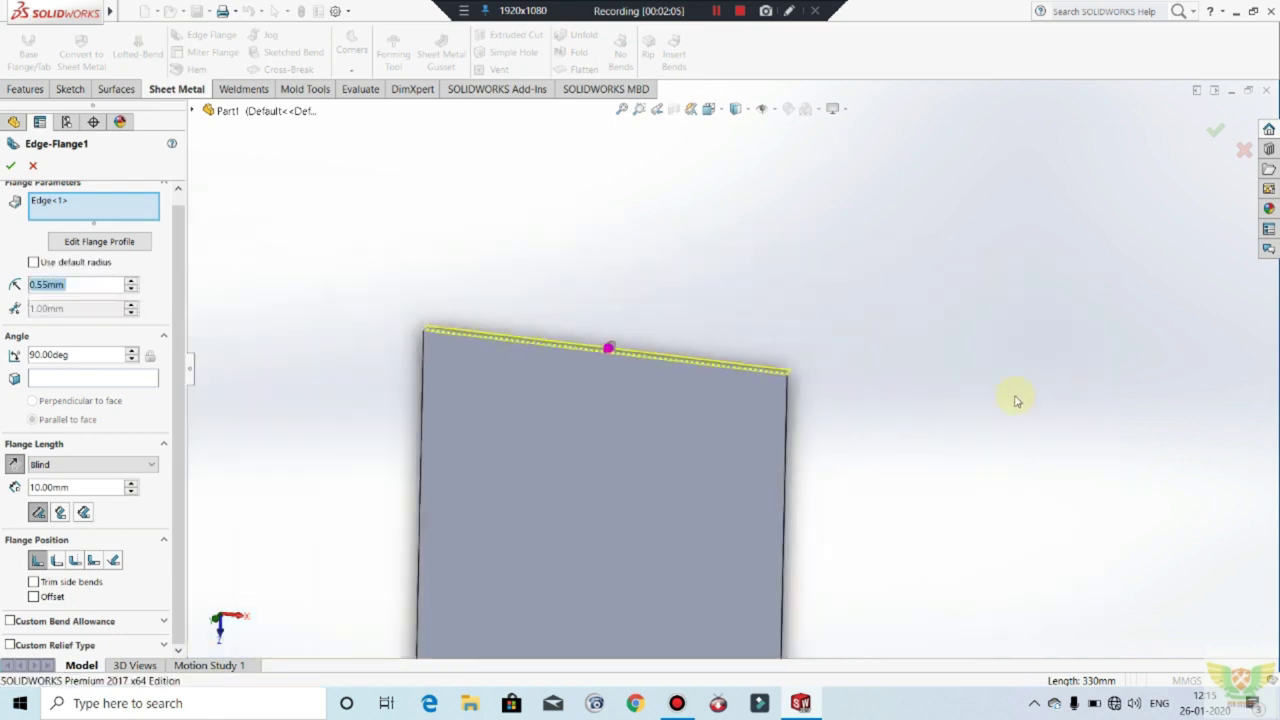
scroll(1015, 397, up, 2)
scroll(960, 440, up, 2)
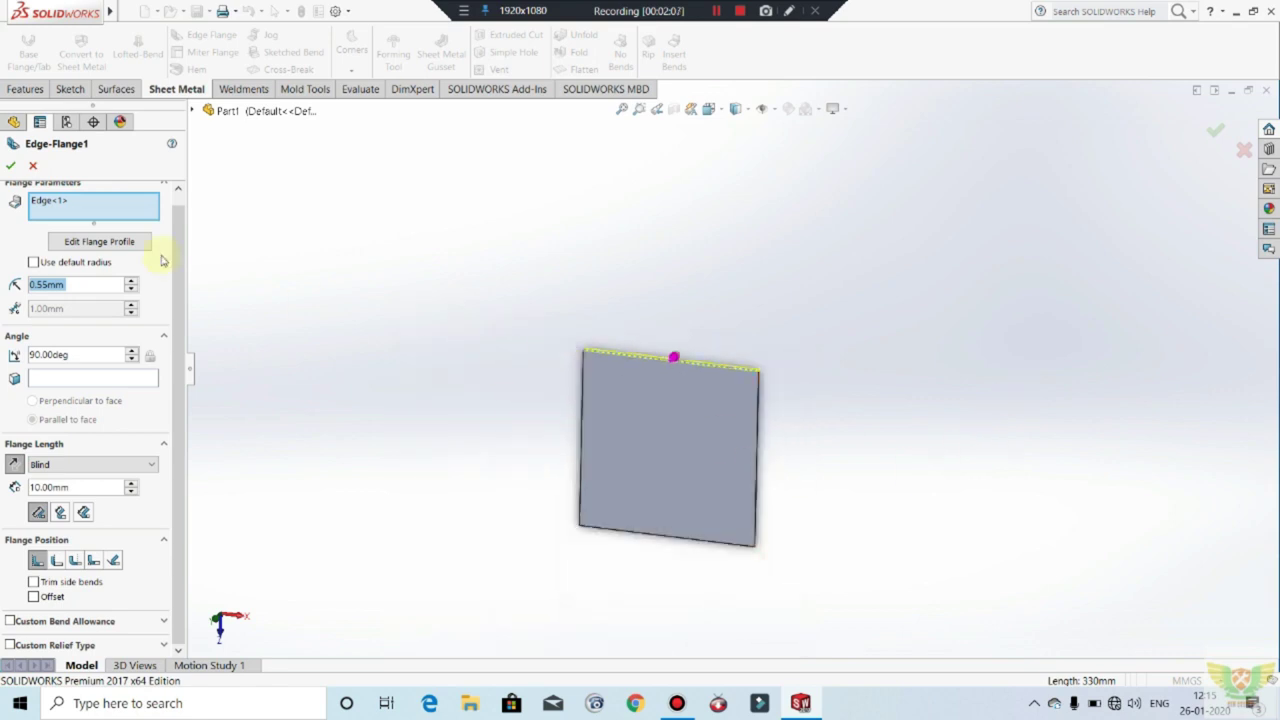
scroll(664, 375, down, 2)
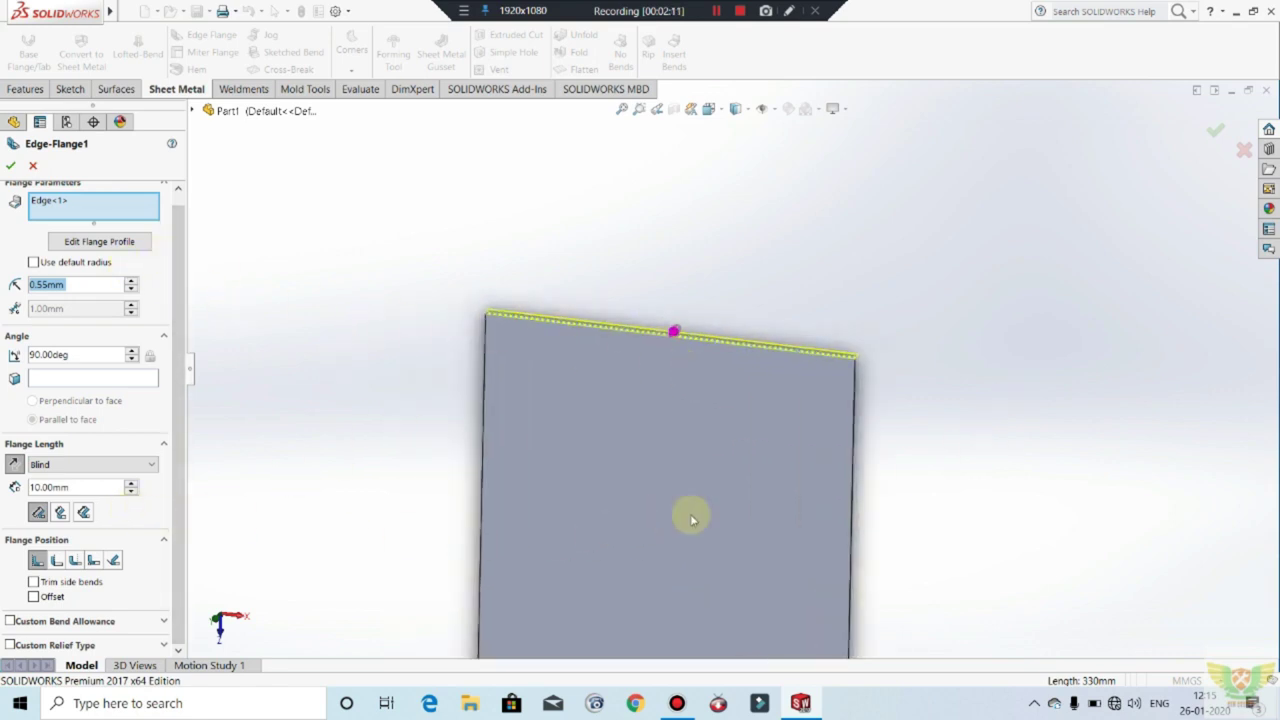
scroll(904, 375, down, 2)
scroll(900, 304, down, 2)
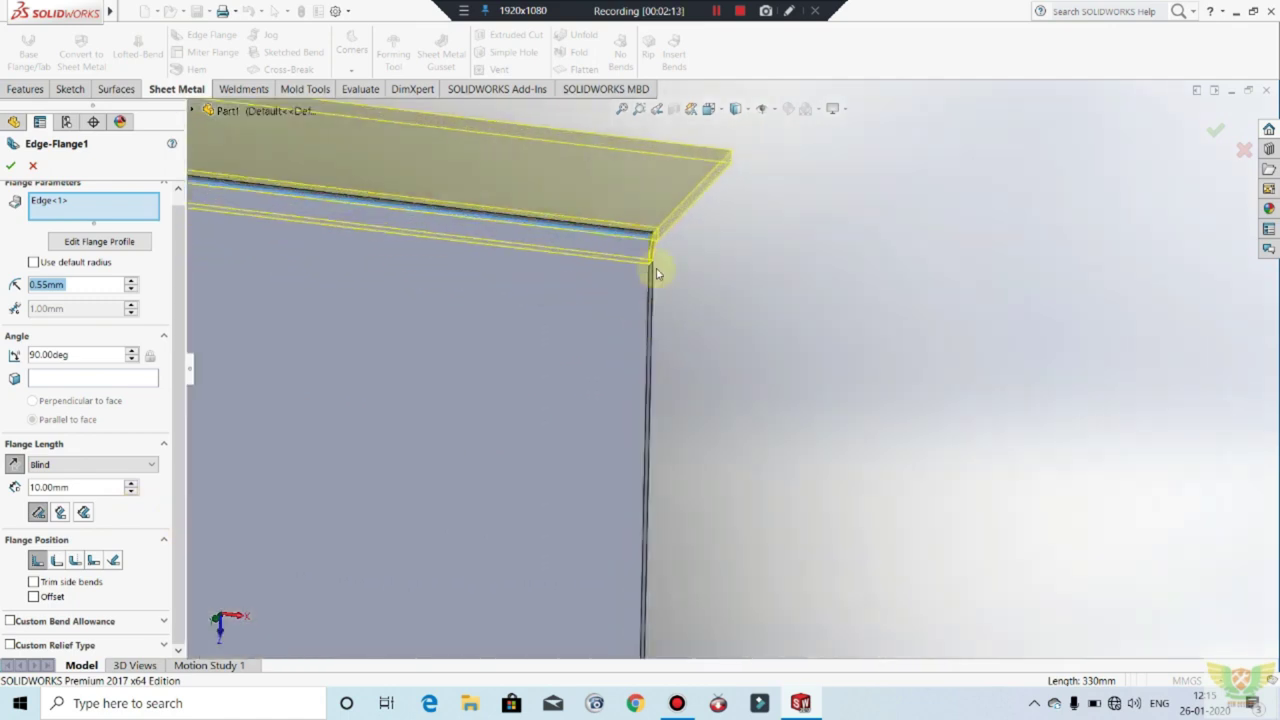
click(60, 512)
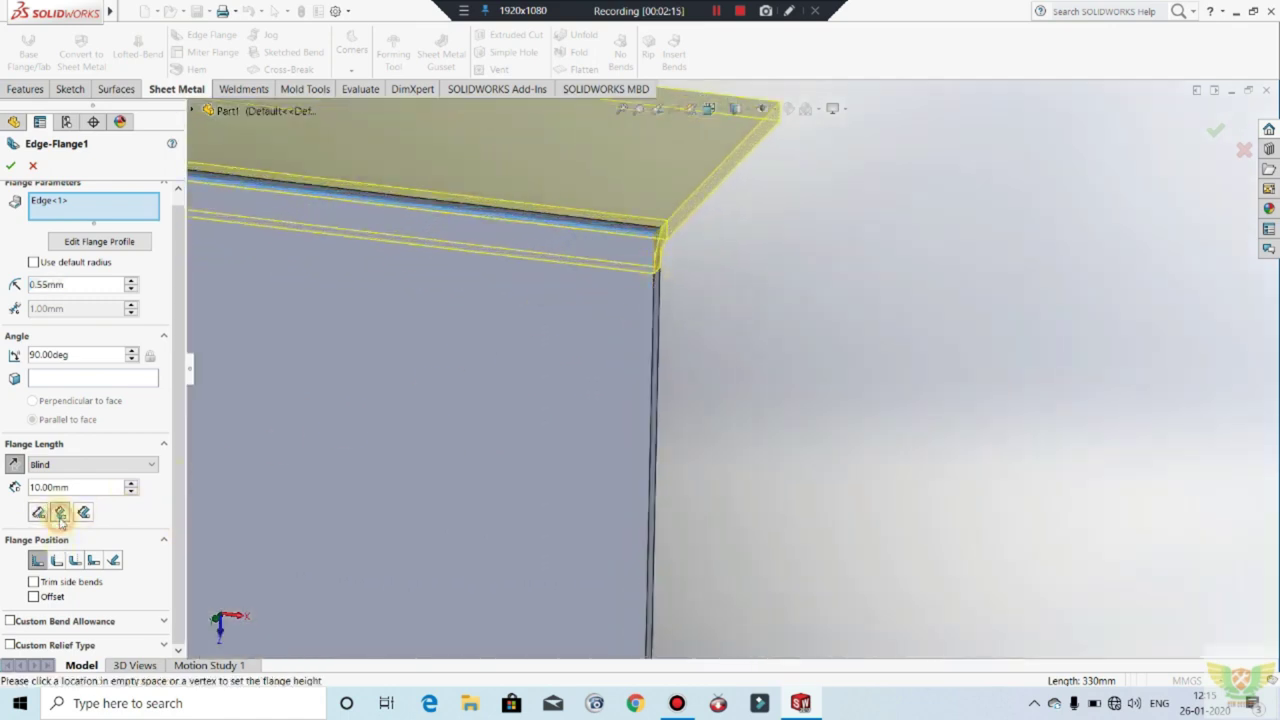
click(82, 514)
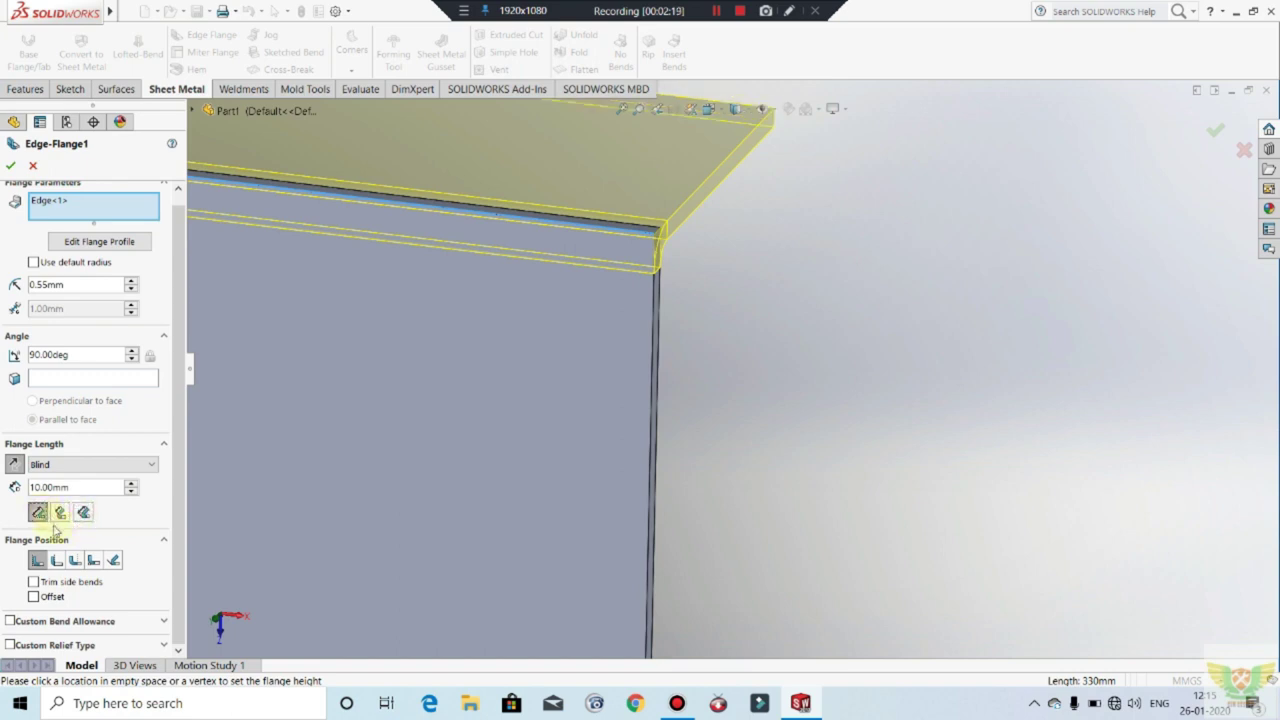
Step: Set flange position to material inside, with no offset, and accept Edge-Flange1
click(57, 560)
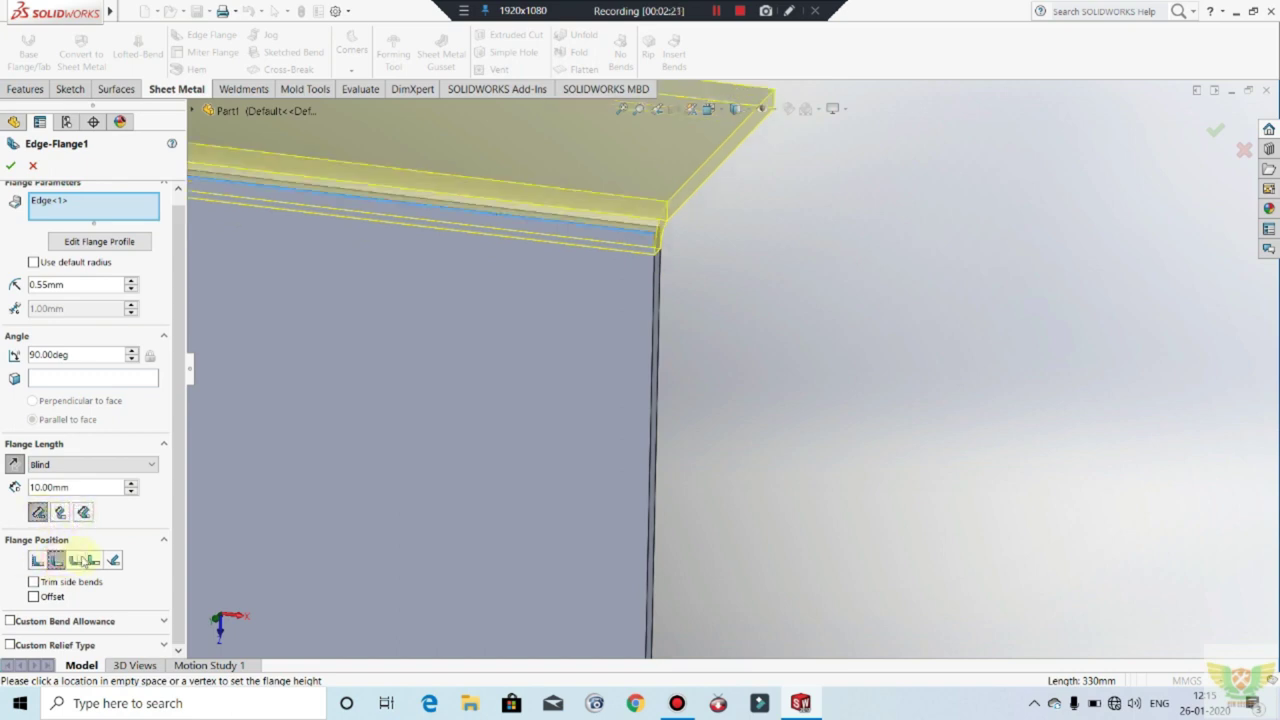
click(82, 560)
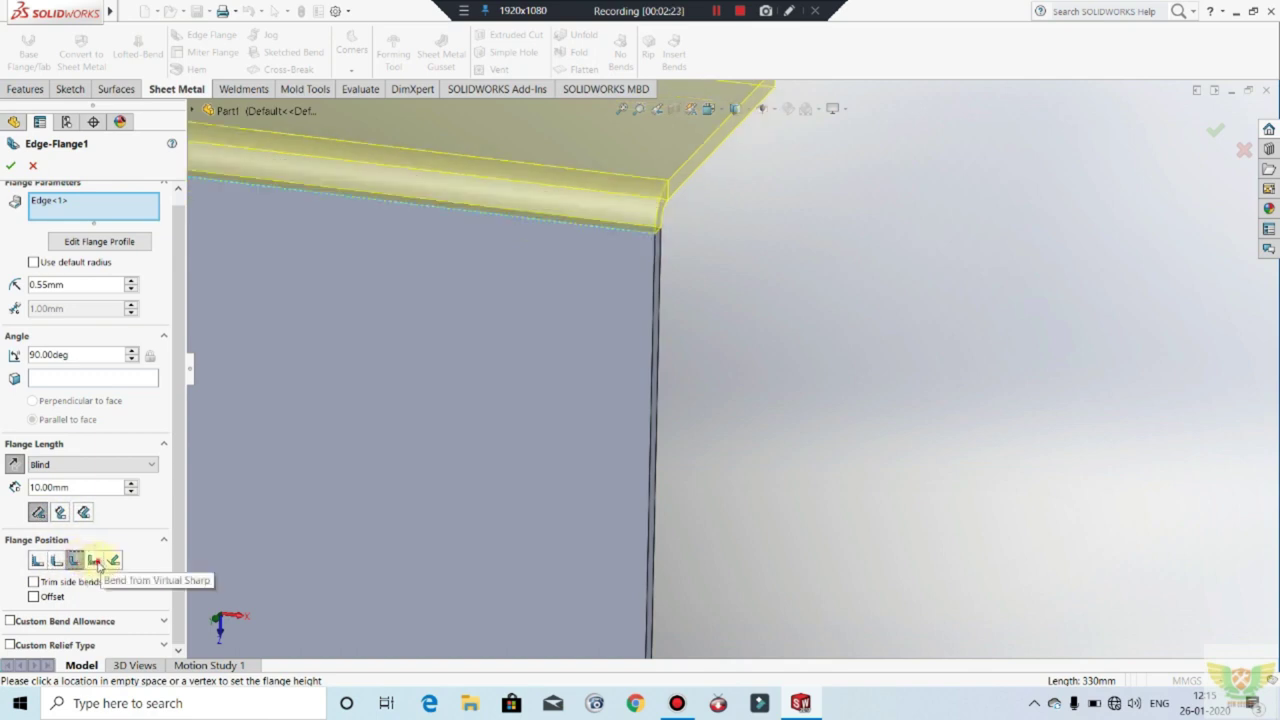
click(93, 560)
click(114, 571)
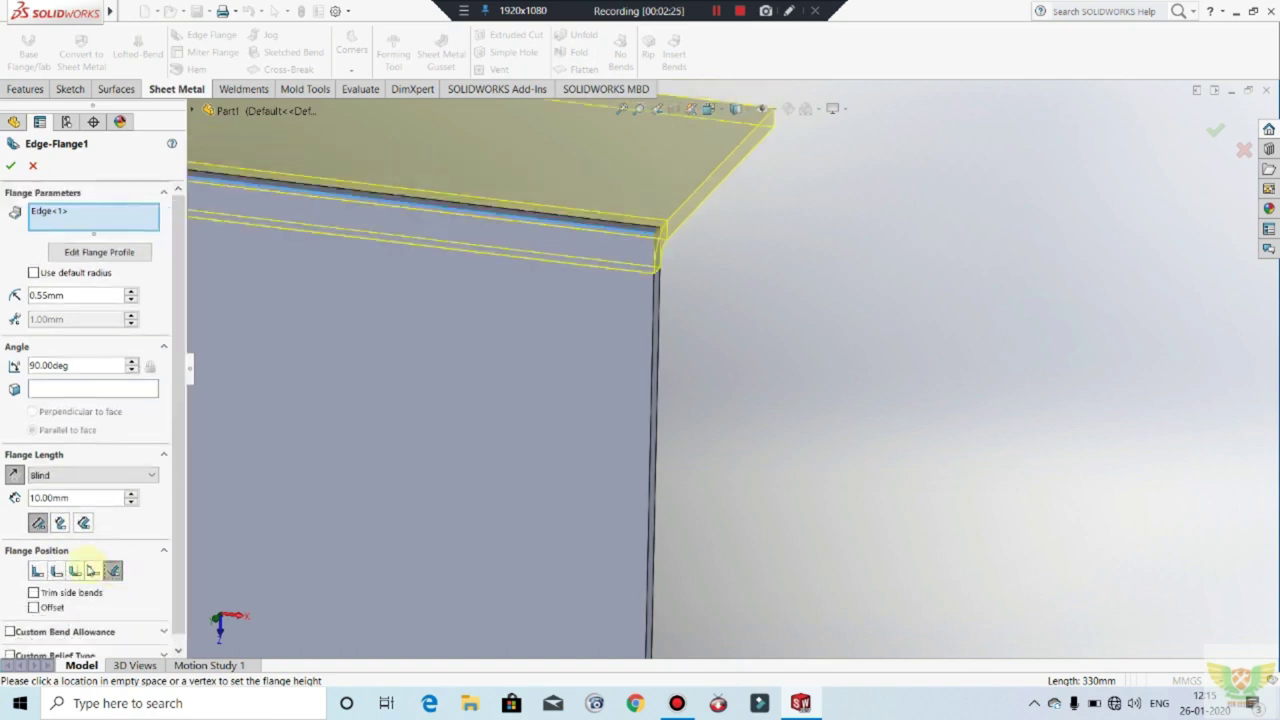
click(37, 571)
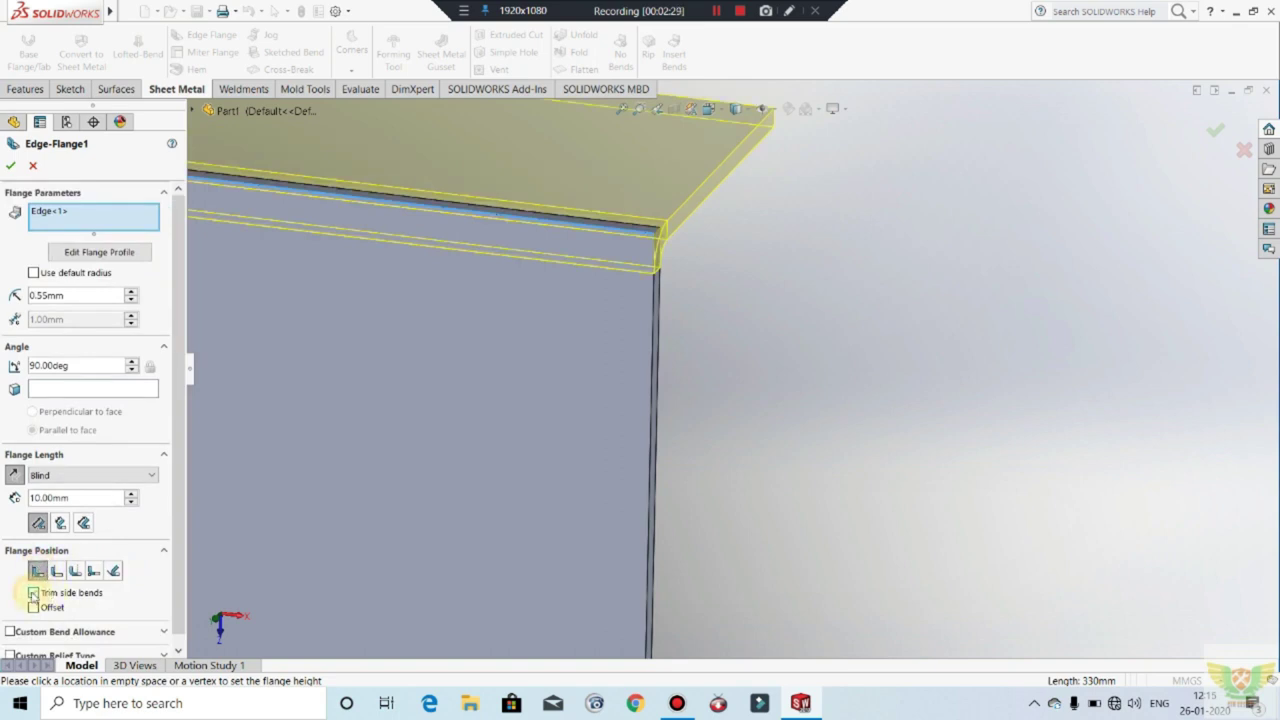
click(34, 607)
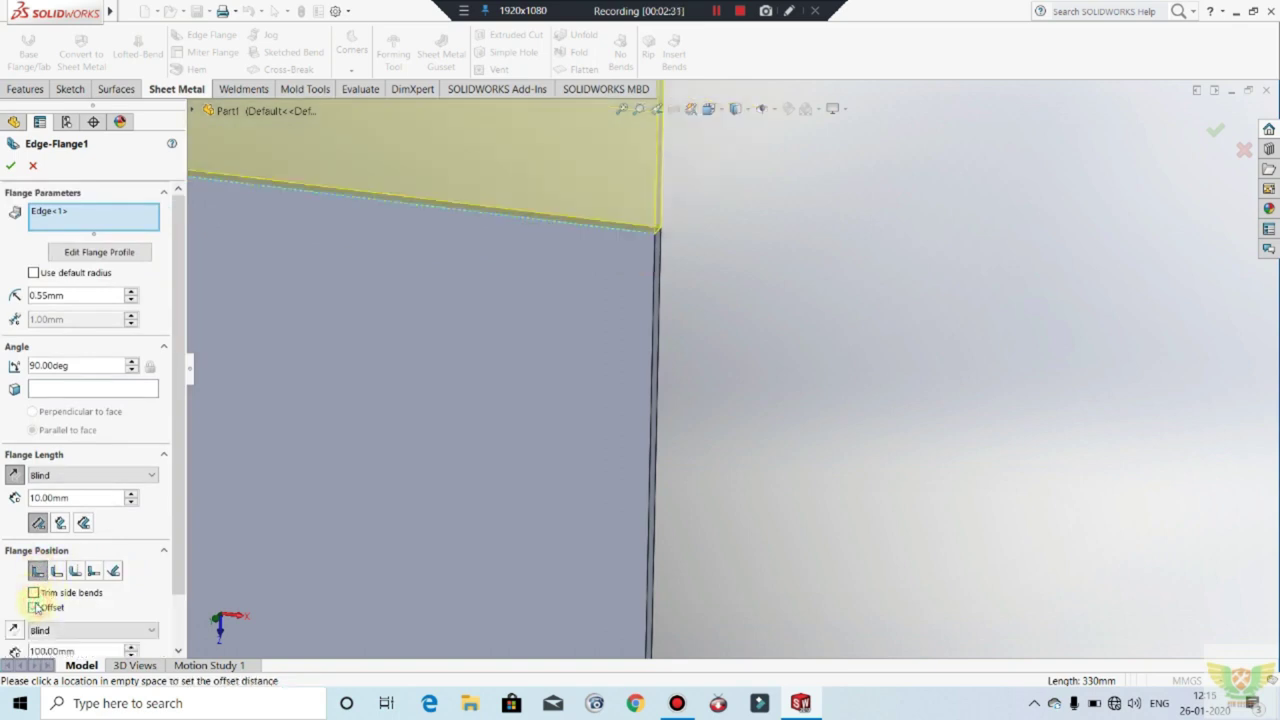
click(34, 607)
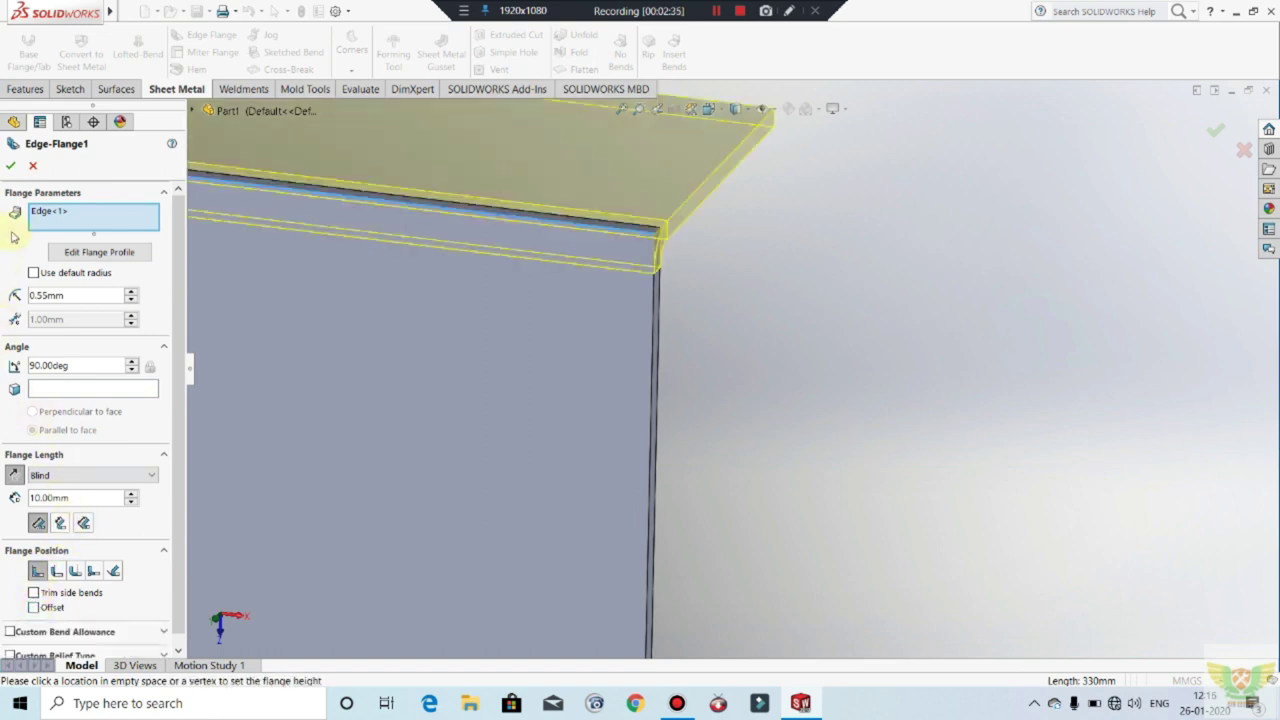
click(9, 167)
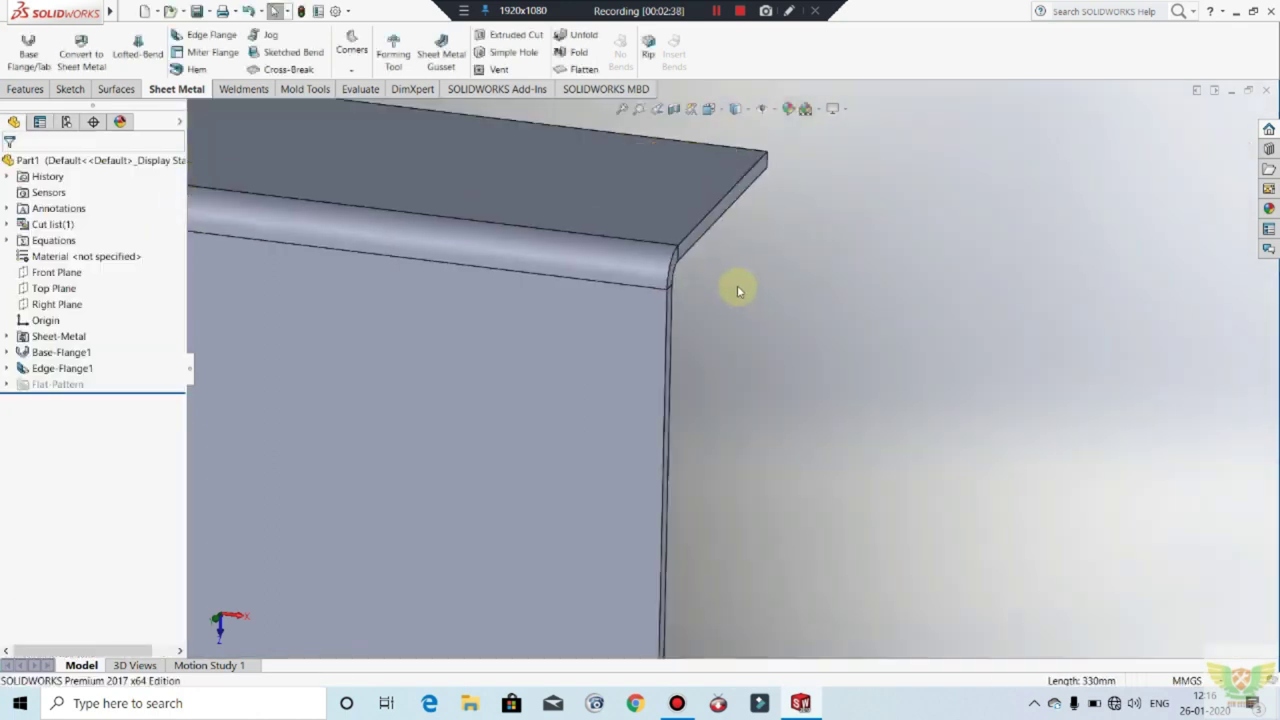
scroll(737, 290, up, 3)
scroll(743, 294, up, 3)
scroll(731, 314, up, 2)
scroll(723, 346, up, 2)
mouse_move(687, 438)
middle_down()
mouse_move(689, 286)
mouse_move(606, 217)
mouse_move(746, 251)
mouse_move(731, 226)
middle_up()
mouse_move(732, 351)
middle_down()
mouse_move(651, 517)
mouse_move(694, 429)
mouse_move(797, 566)
mouse_move(860, 682)
middle_up()
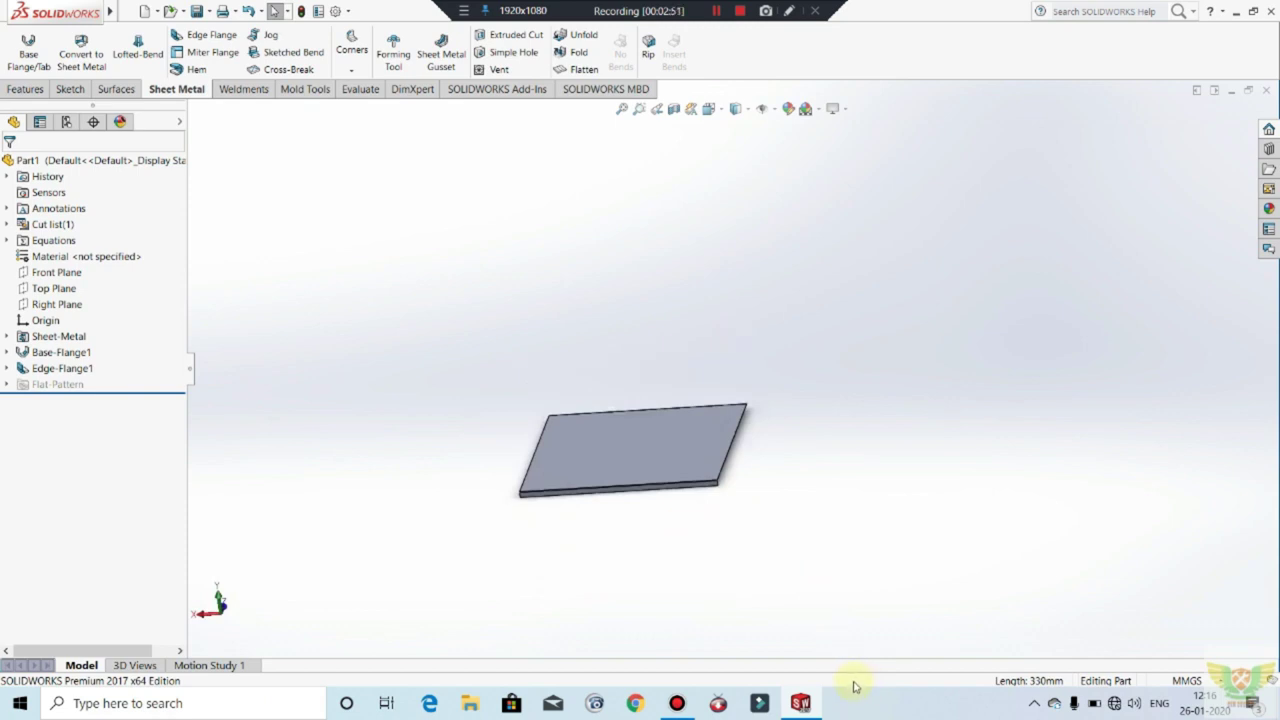
scroll(781, 468, down, 3)
scroll(740, 466, down, 3)
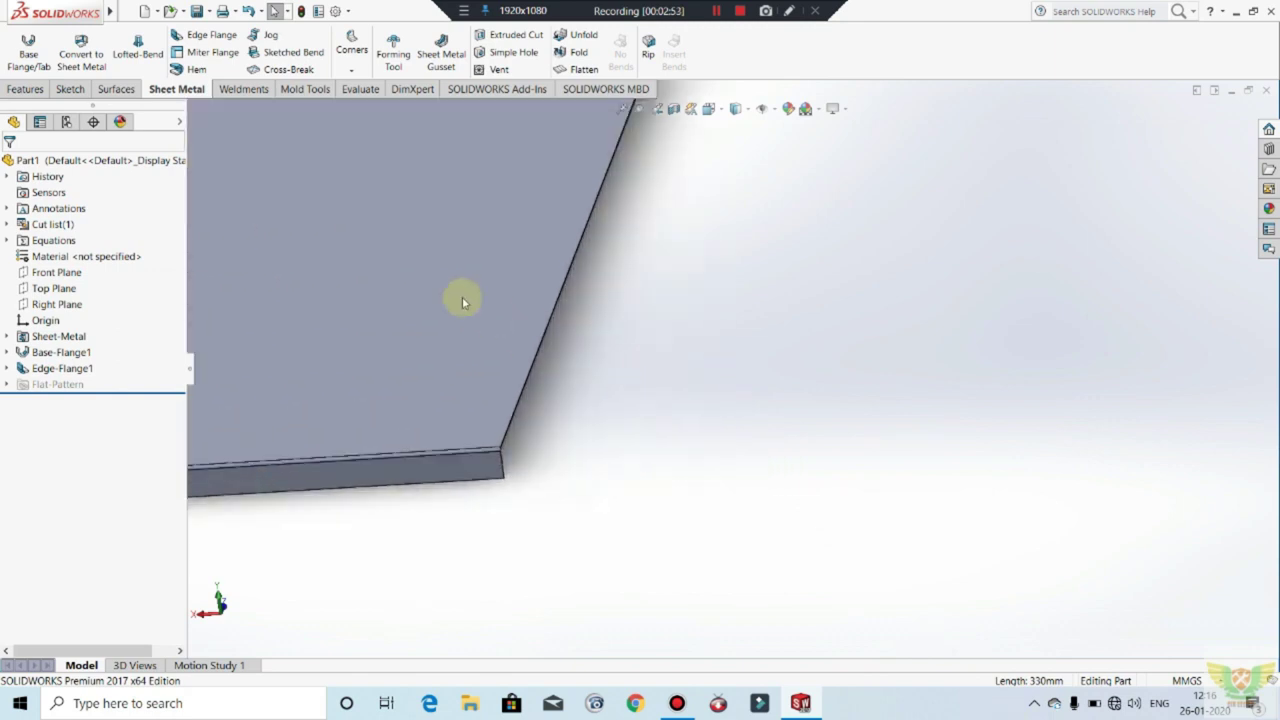
Step: Select two opposite plate edges for a new edge flange
click(196, 37)
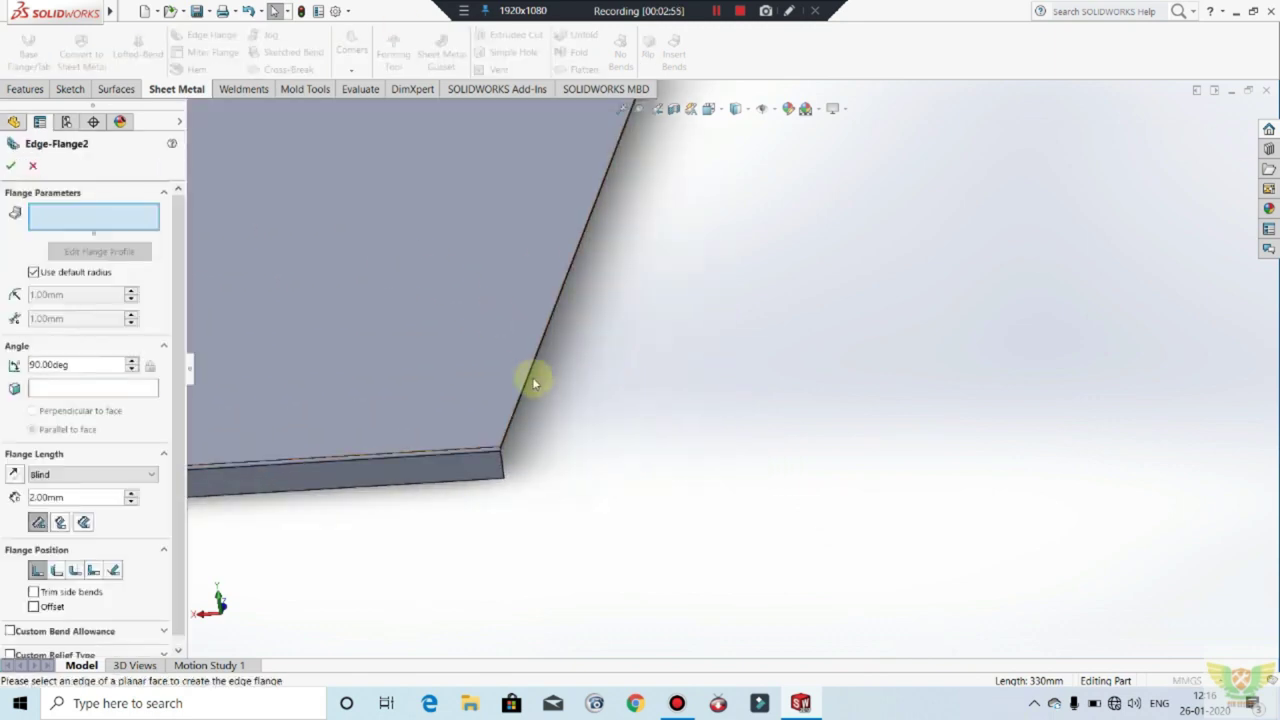
scroll(697, 418, up, 3)
scroll(640, 405, down, 2)
scroll(540, 385, down, 2)
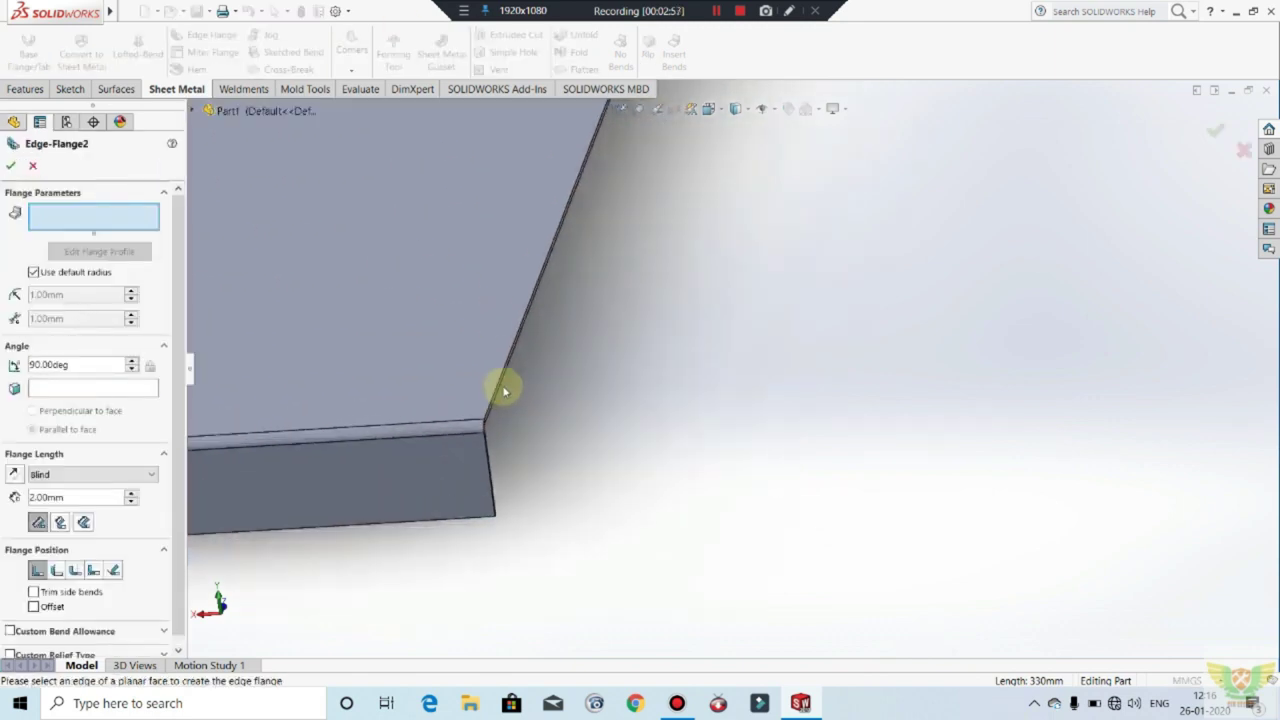
click(504, 374)
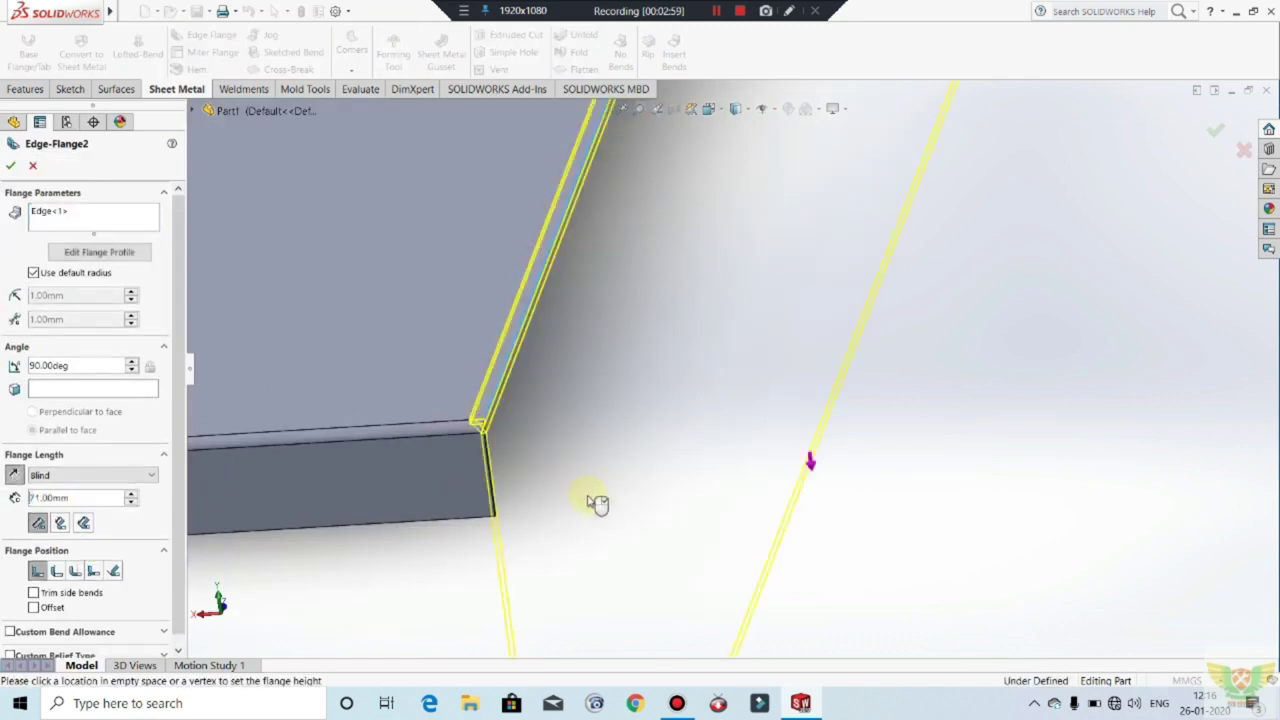
scroll(880, 460, up, 2)
scroll(891, 459, up, 2)
scroll(891, 459, up, 3)
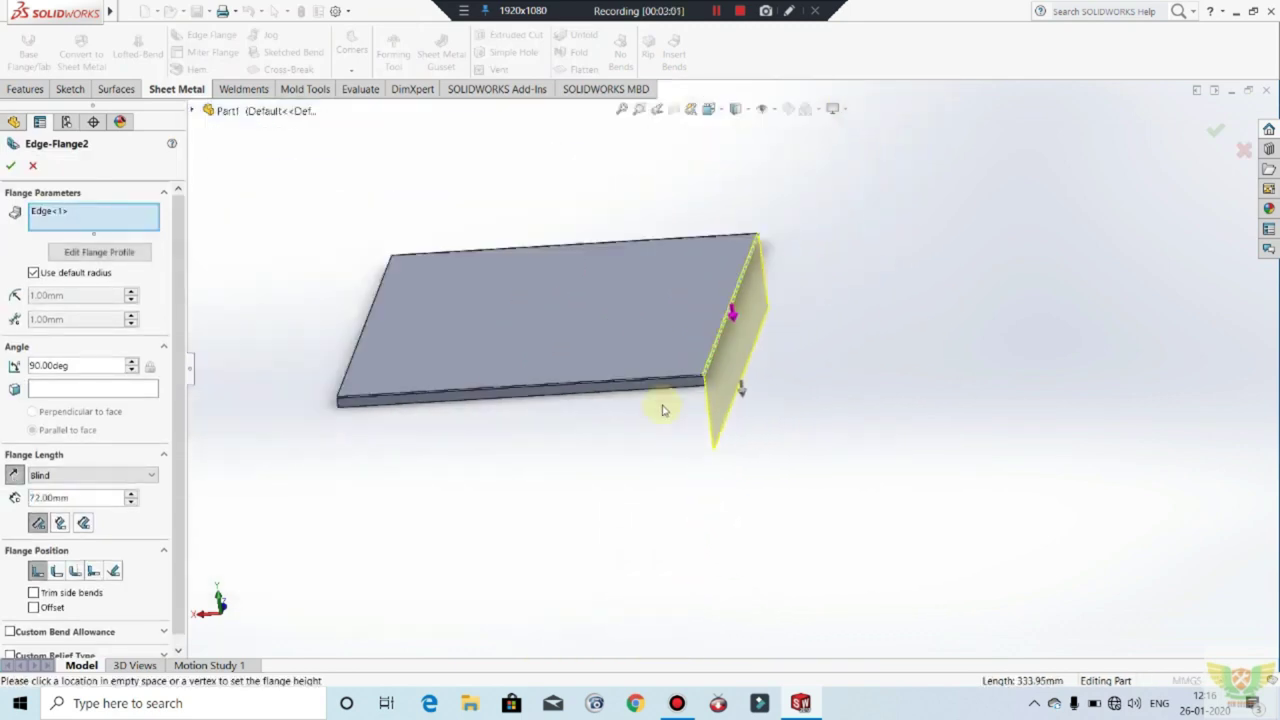
scroll(470, 395, down, 3)
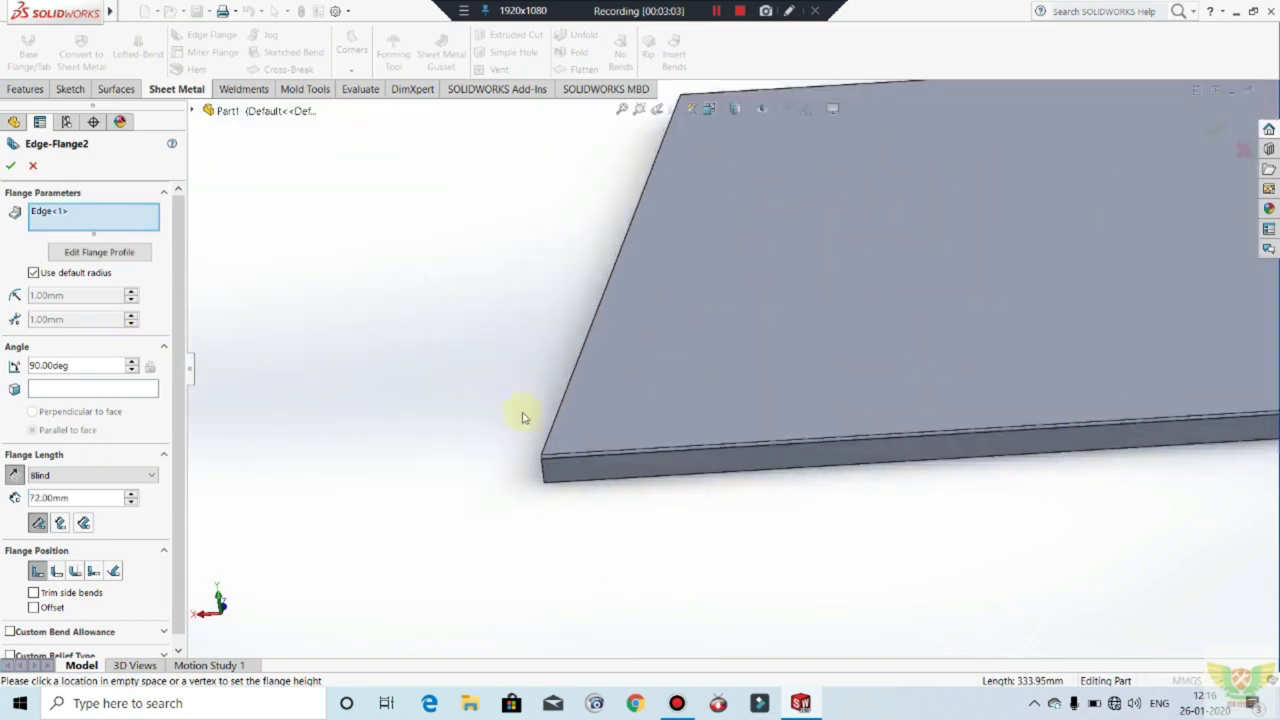
click(602, 414)
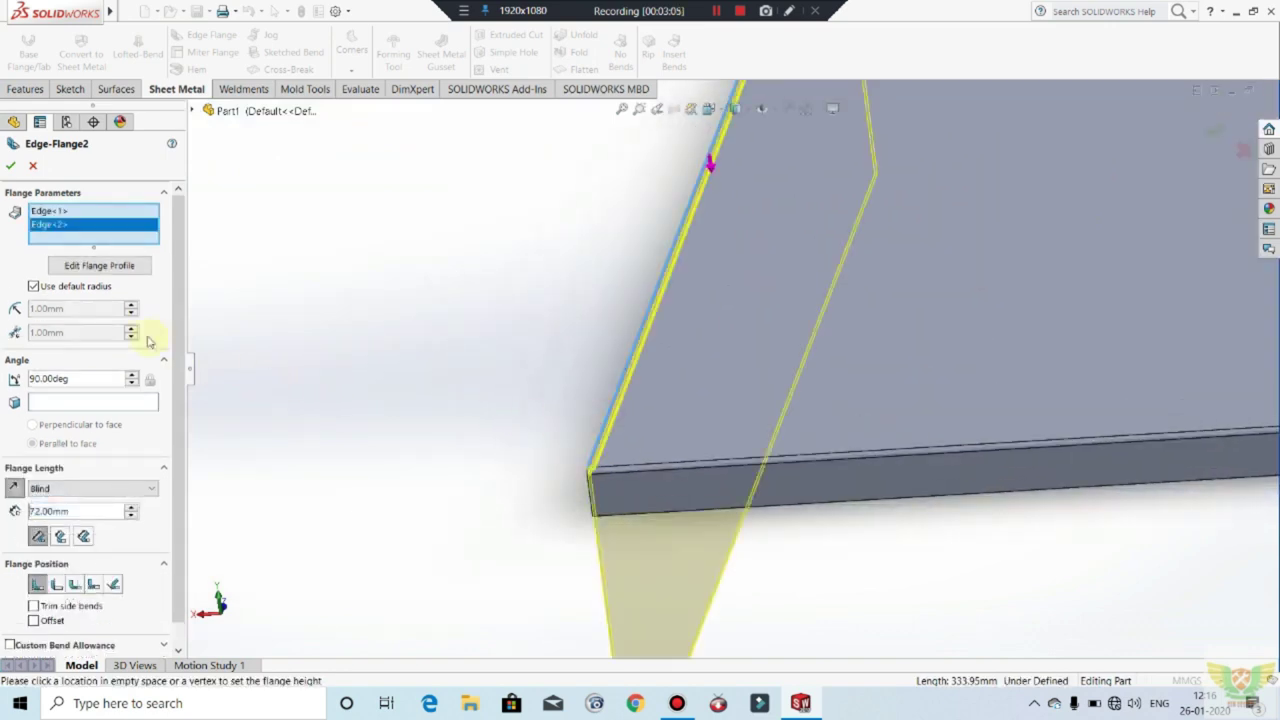
Step: Set a custom 0.55 mm bend radius and 5 mm flange length
click(34, 286)
click(68, 307)
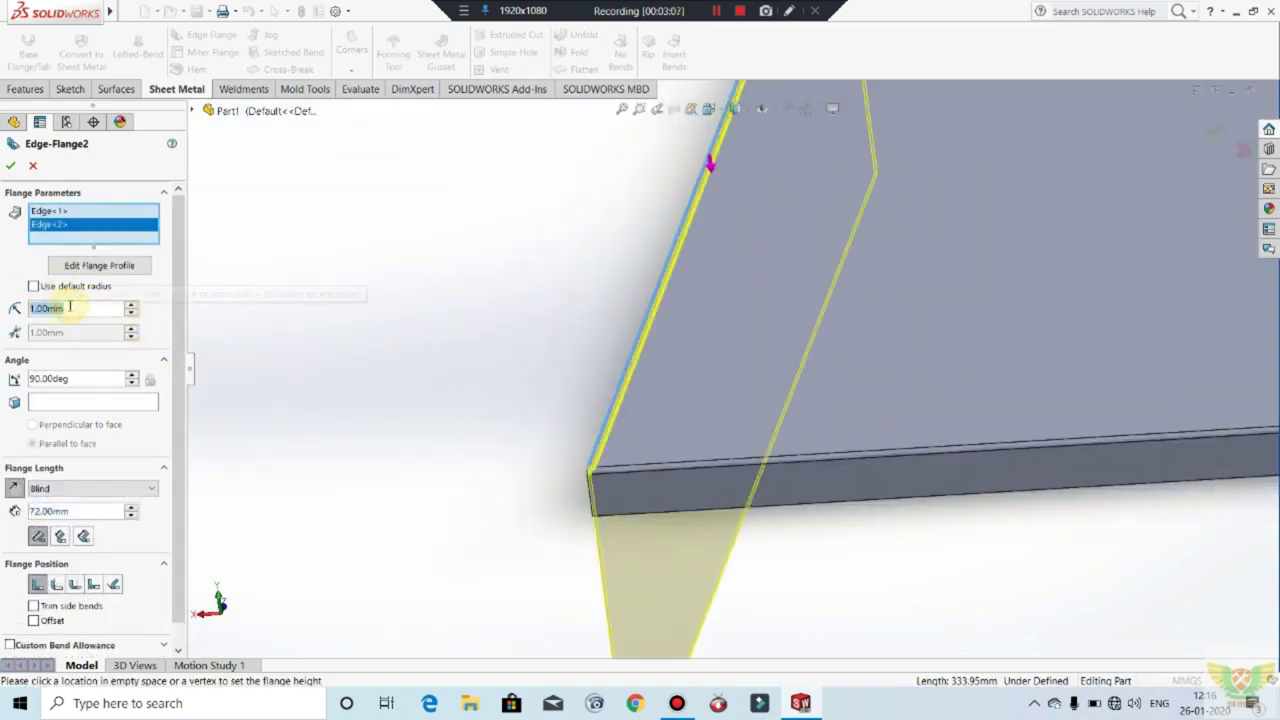
text(0.55)
key(Return)
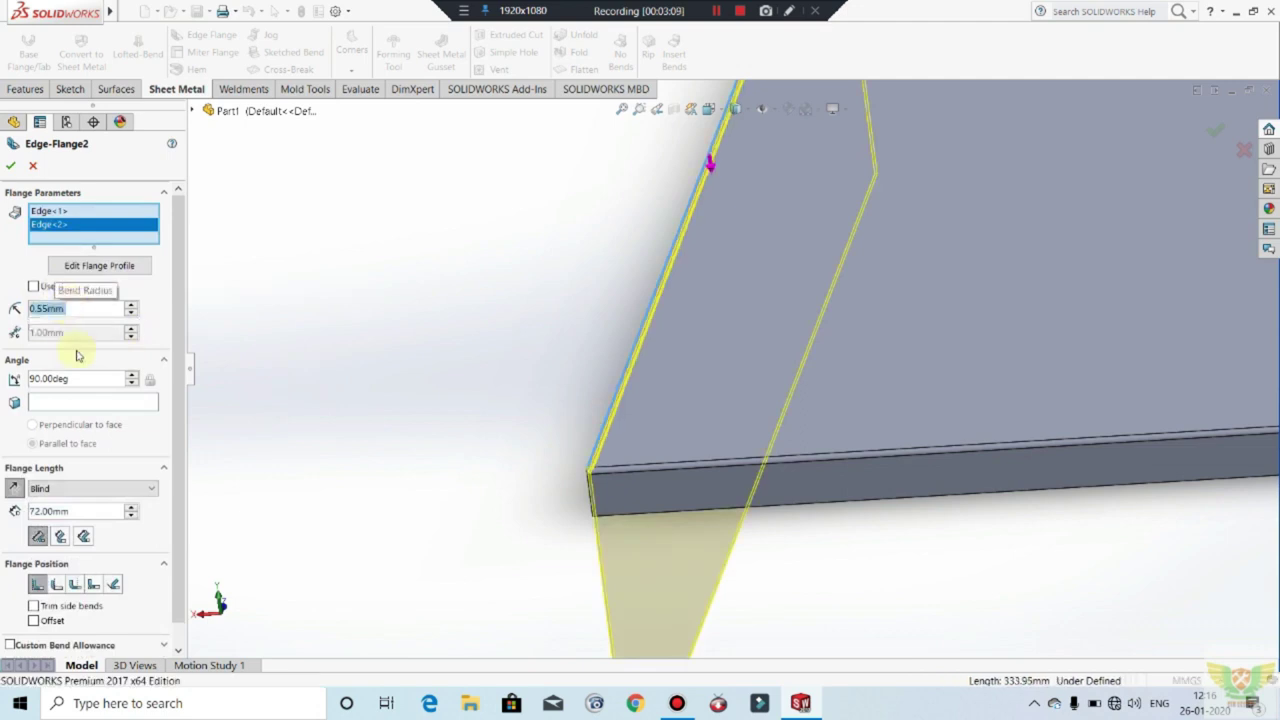
text(5)
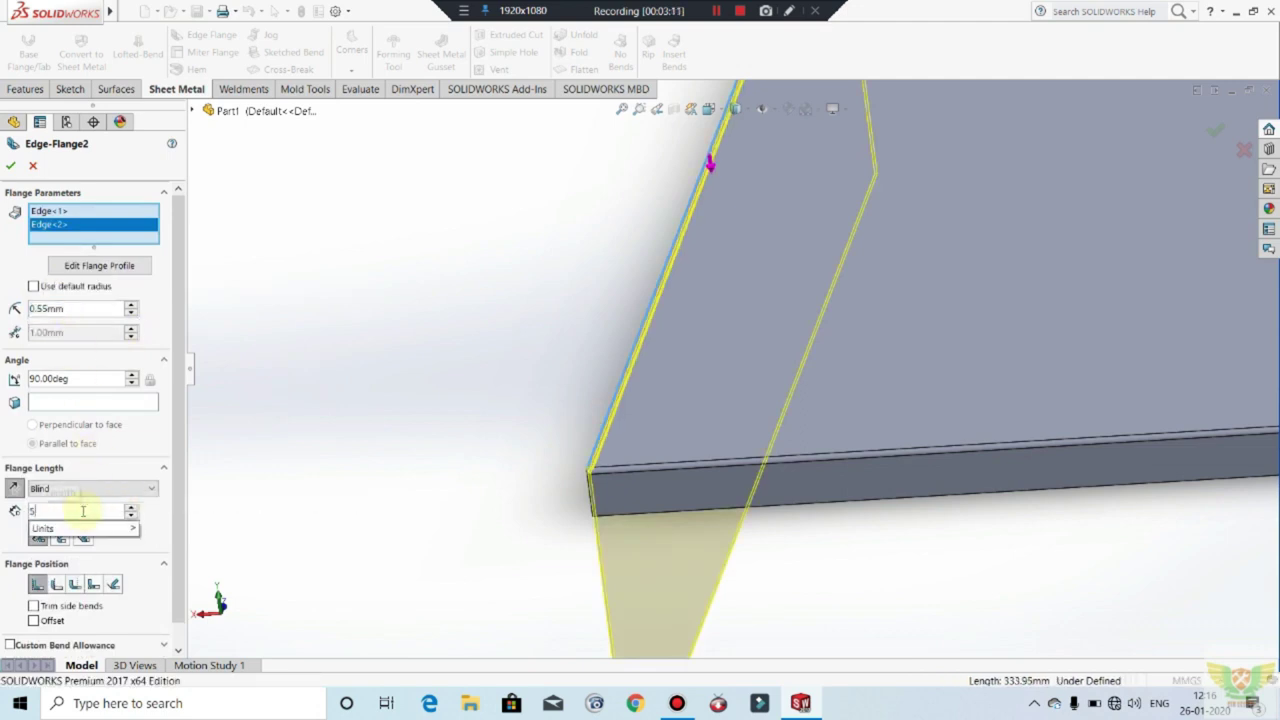
key(Return)
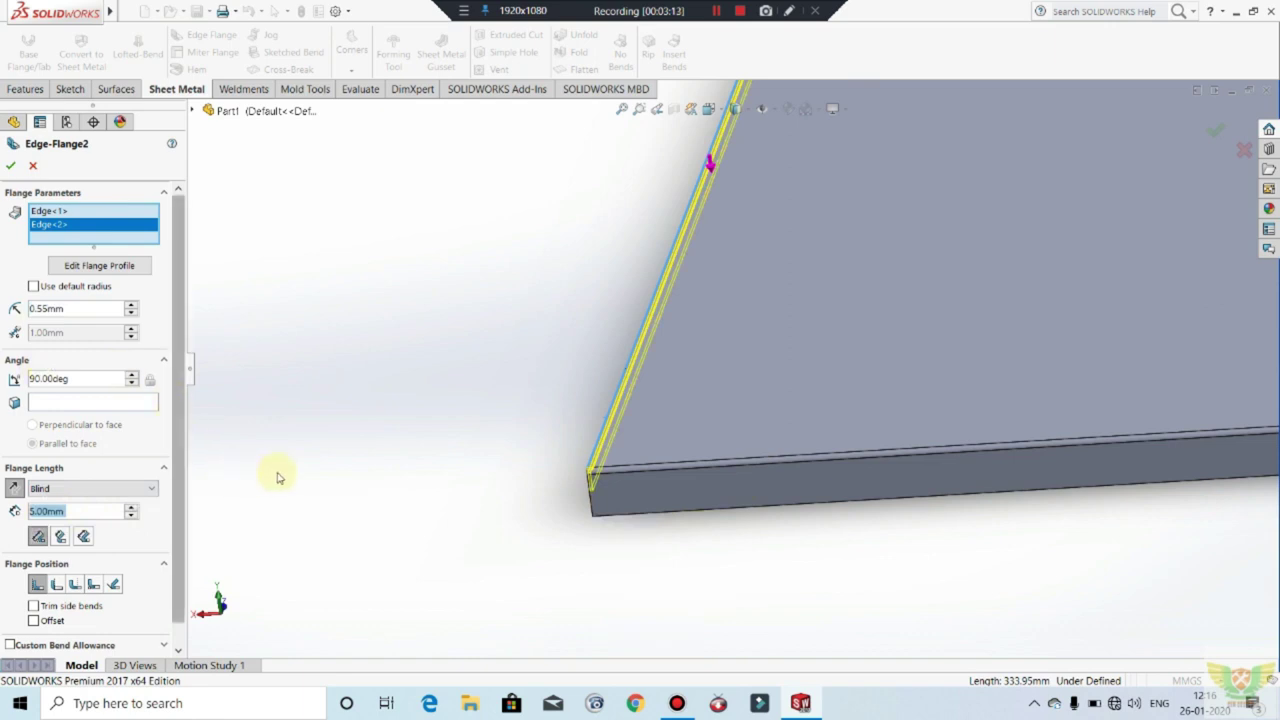
Step: Fit and orbit the view to check the preview, then accept Edge-Flange2
key(f)
mouse_move(745, 468)
middle_down()
mouse_move(617, 408)
mouse_move(660, 474)
mouse_move(971, 329)
middle_up()
scroll(1137, 290, down, 5)
scroll(1005, 300, down, 3)
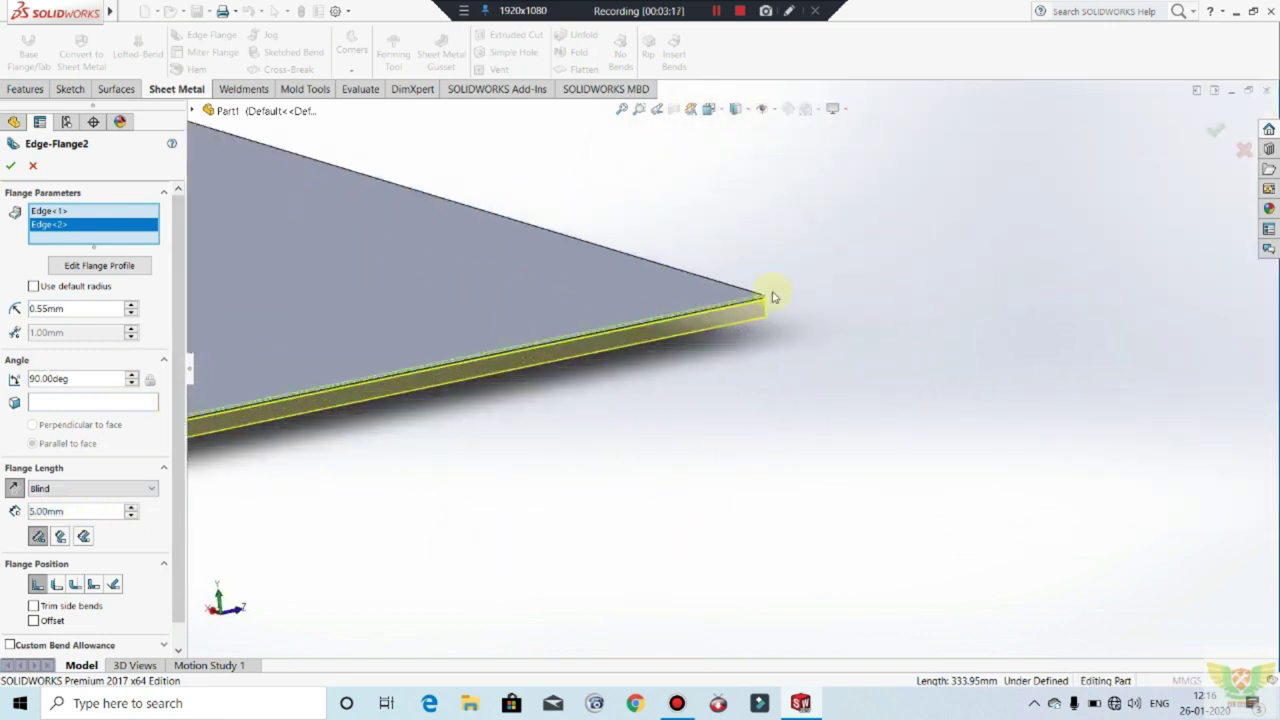
scroll(843, 315, up, 3)
scroll(630, 400, up, 2)
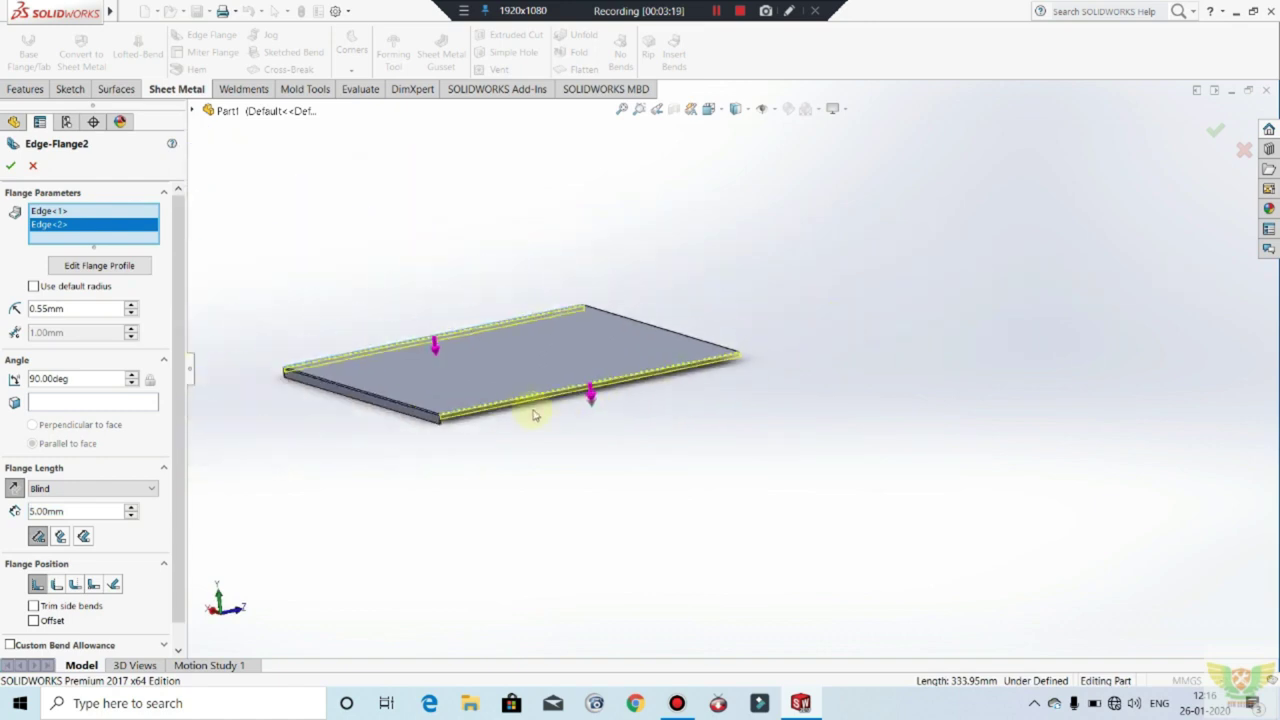
scroll(510, 420, down, 3)
scroll(409, 409, down, 3)
click(9, 168)
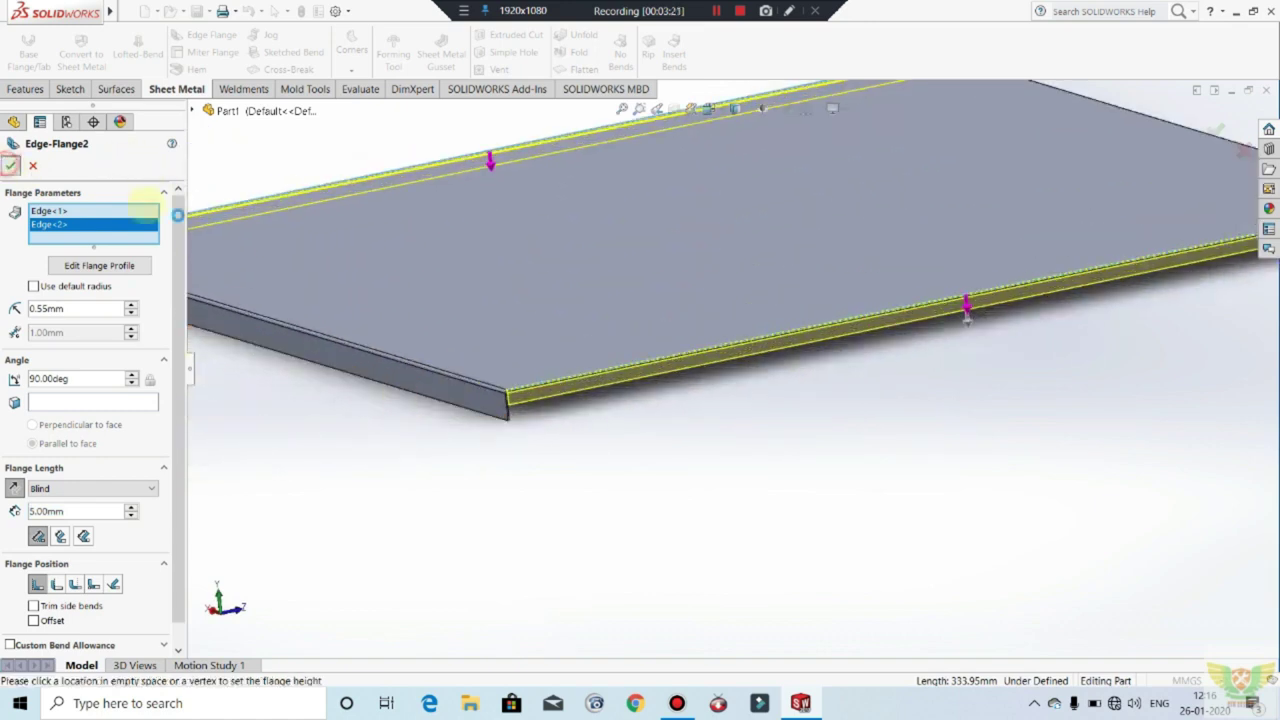
scroll(820, 429, up, 3)
scroll(660, 380, down, 2)
scroll(634, 374, down, 2)
scroll(738, 339, down, 2)
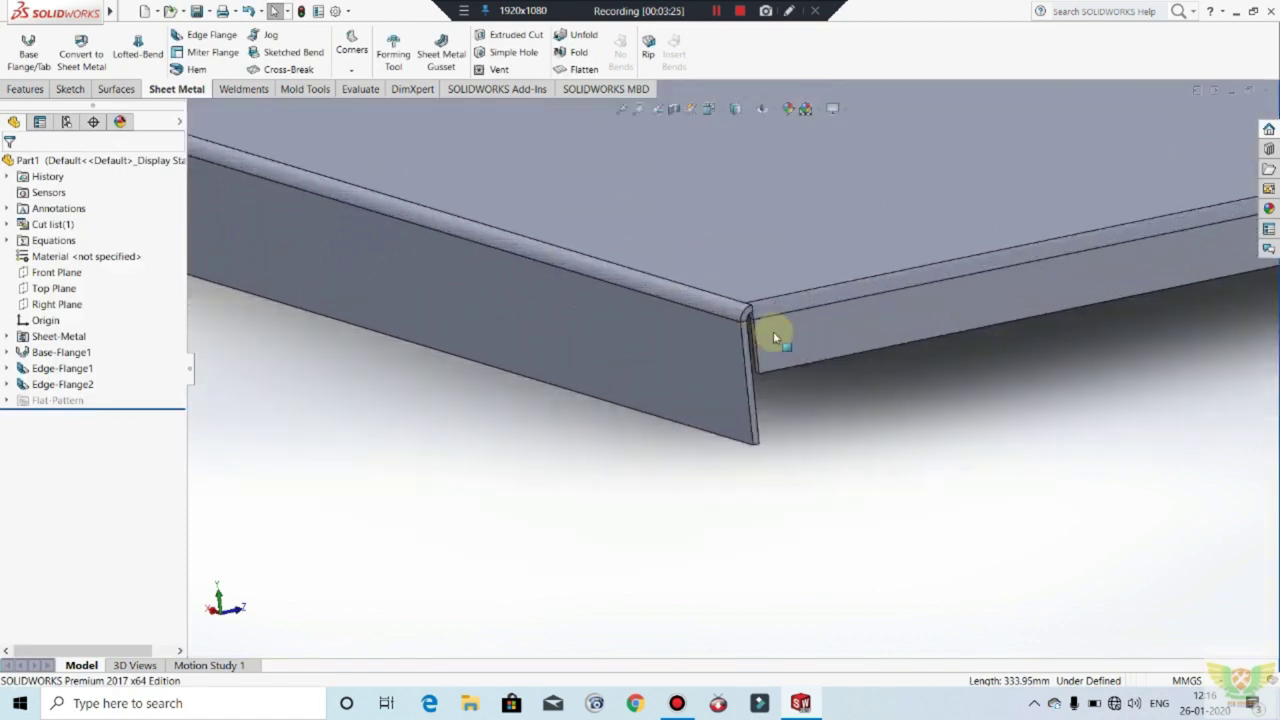
click(731, 320)
mouse_move(731, 320)
middle_down()
mouse_move(732, 365)
mouse_move(749, 309)
mouse_move(697, 313)
mouse_move(737, 320)
mouse_move(694, 357)
mouse_move(826, 335)
middle_up()
click(733, 328)
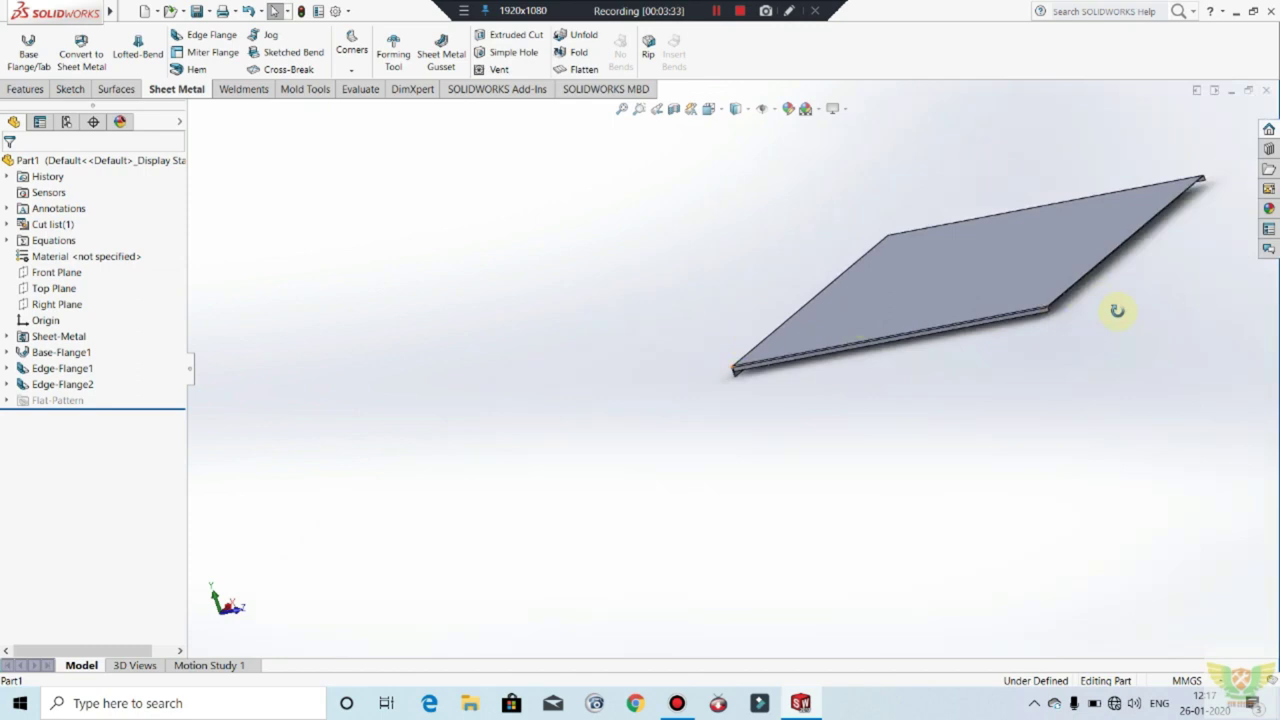
middle_drag(1120, 309, 1120, 334)
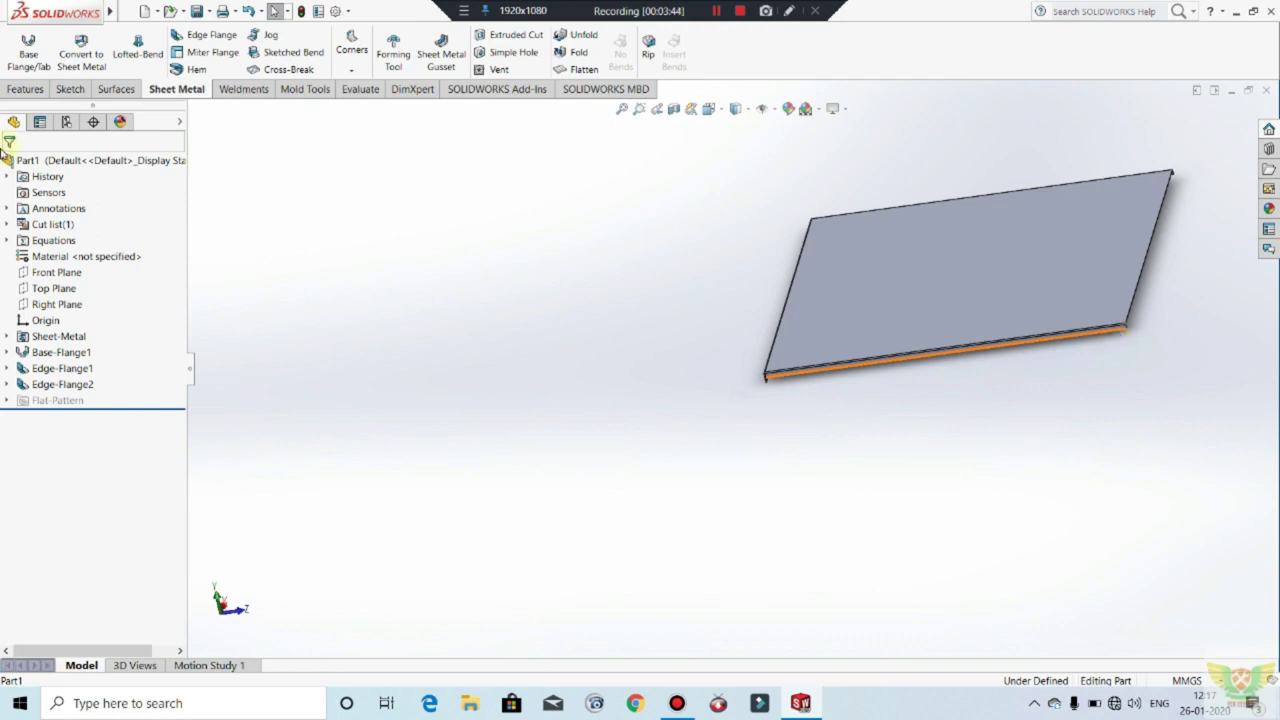
click(80, 390)
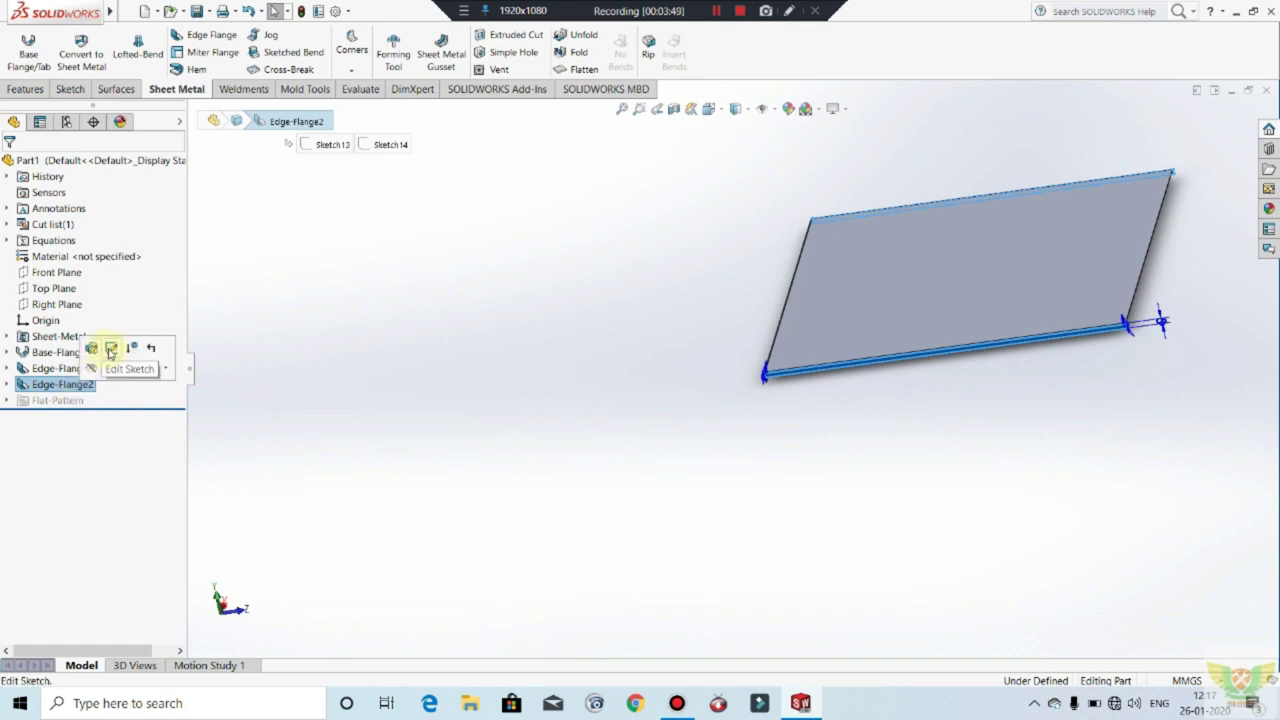
Step: Open Edge-Flange2's profile sketch for editing and orbit to view the flanged edge
click(92, 349)
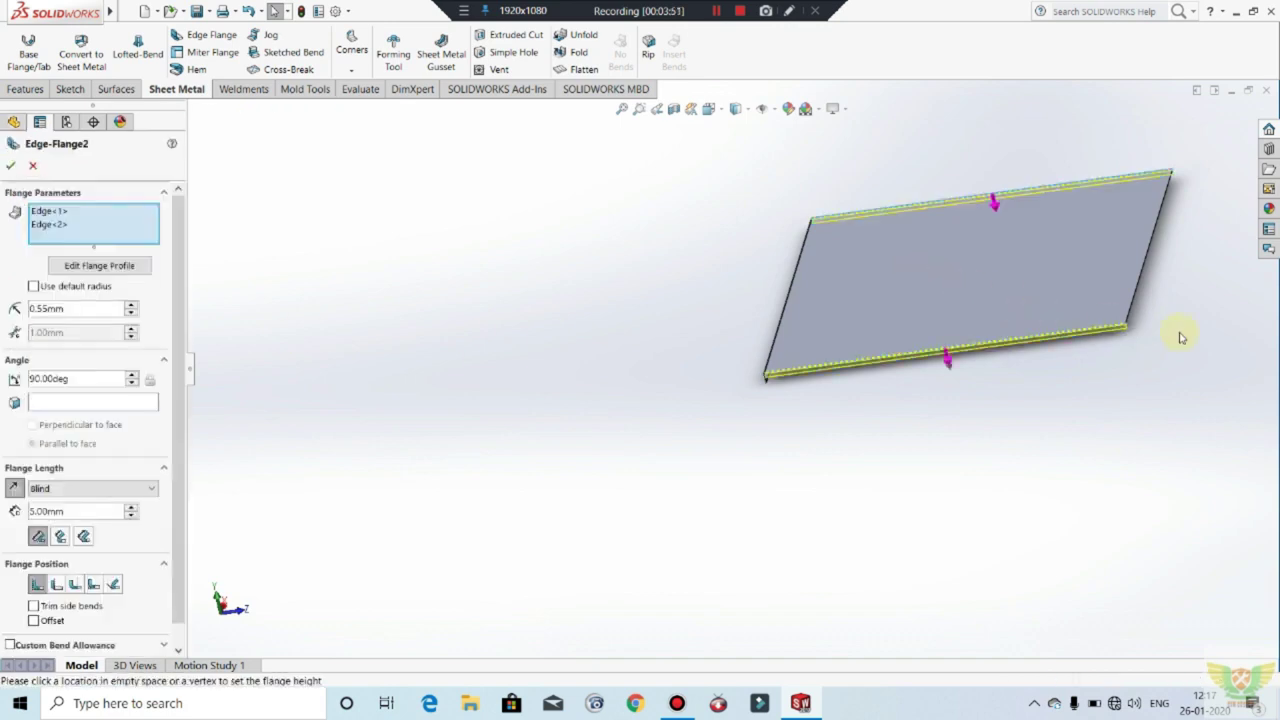
scroll(1180, 338, down, 5)
scroll(1049, 306, down, 3)
click(104, 266)
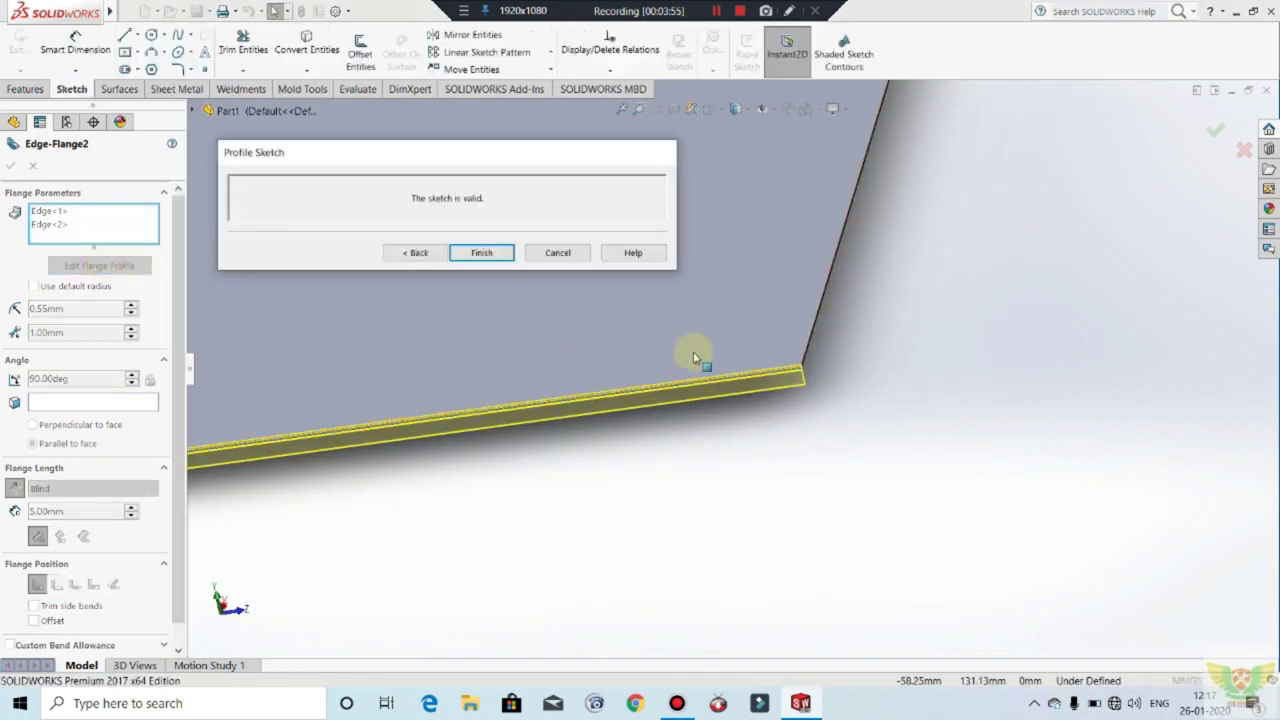
click(57, 213)
scroll(790, 440, up, 4)
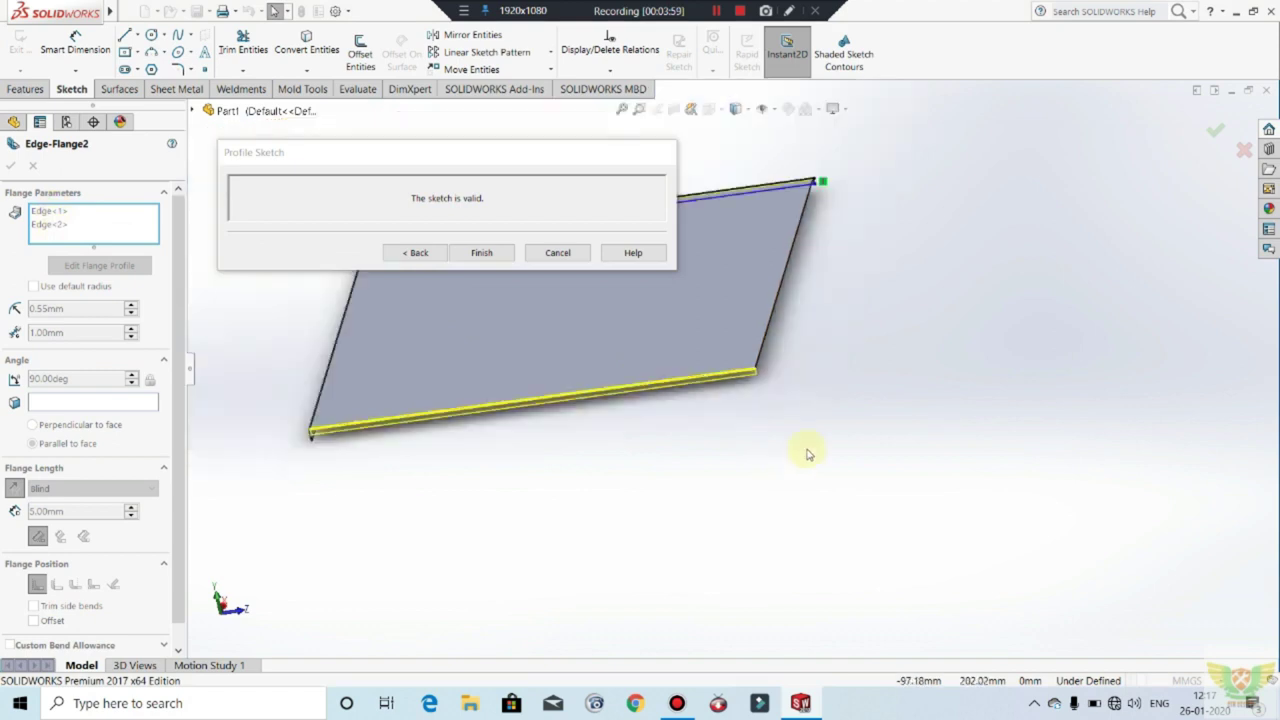
mouse_move(829, 263)
middle_down()
mouse_move(749, 271)
mouse_move(594, 352)
mouse_move(626, 414)
mouse_move(543, 380)
mouse_move(749, 387)
middle_up()
scroll(560, 365, down, 3)
scroll(573, 345, down, 3)
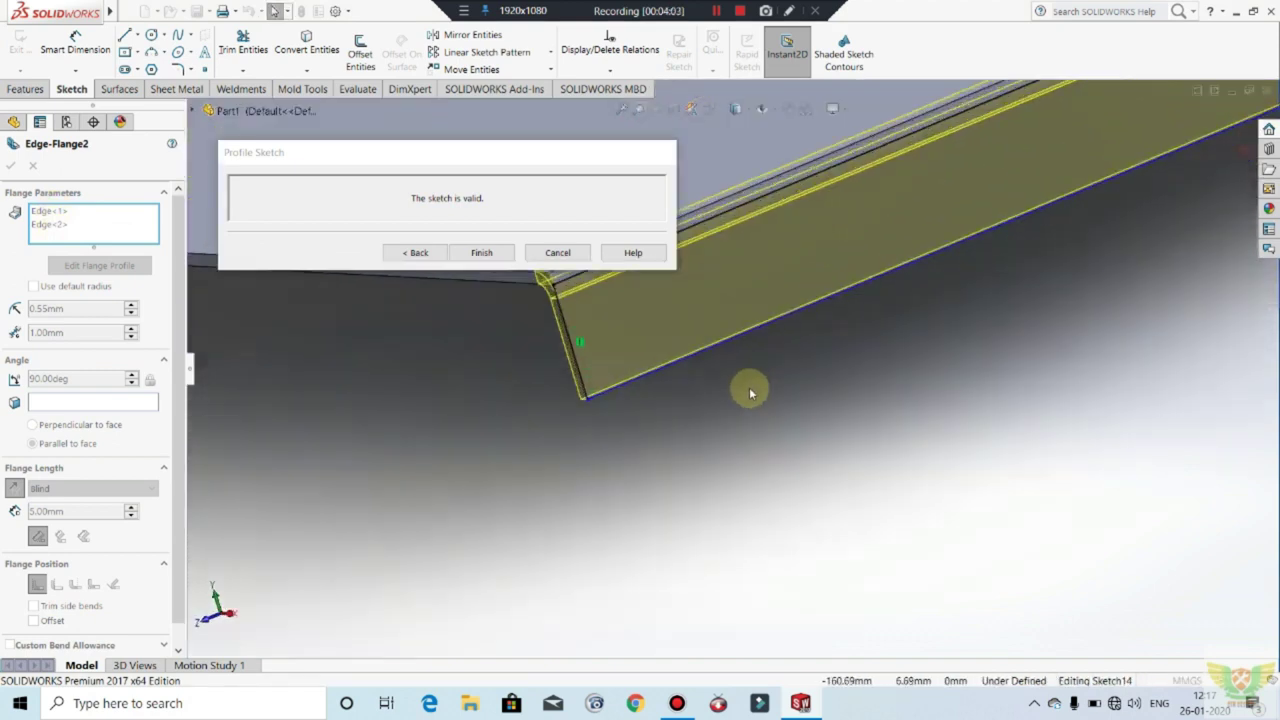
middle_drag(614, 363, 623, 354)
scroll(642, 343, down, 2)
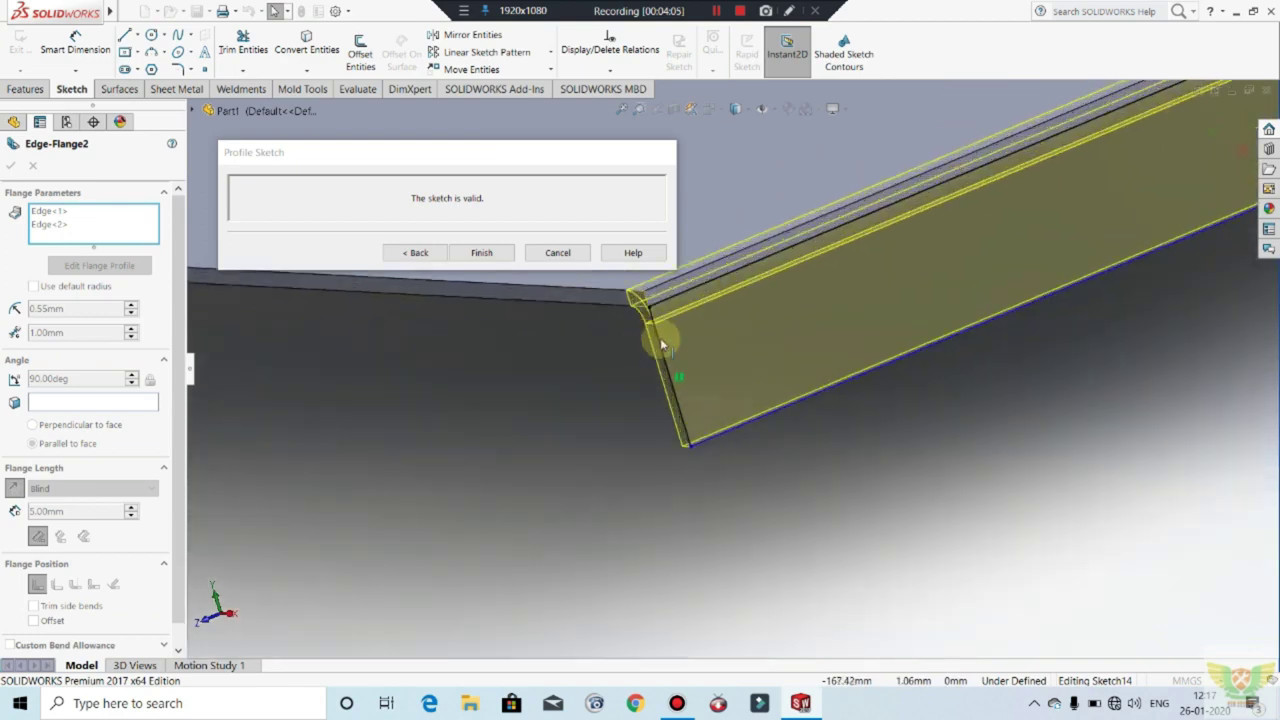
Step: Dimension the flange profile's side line to 15 mm
click(689, 330)
click(755, 316)
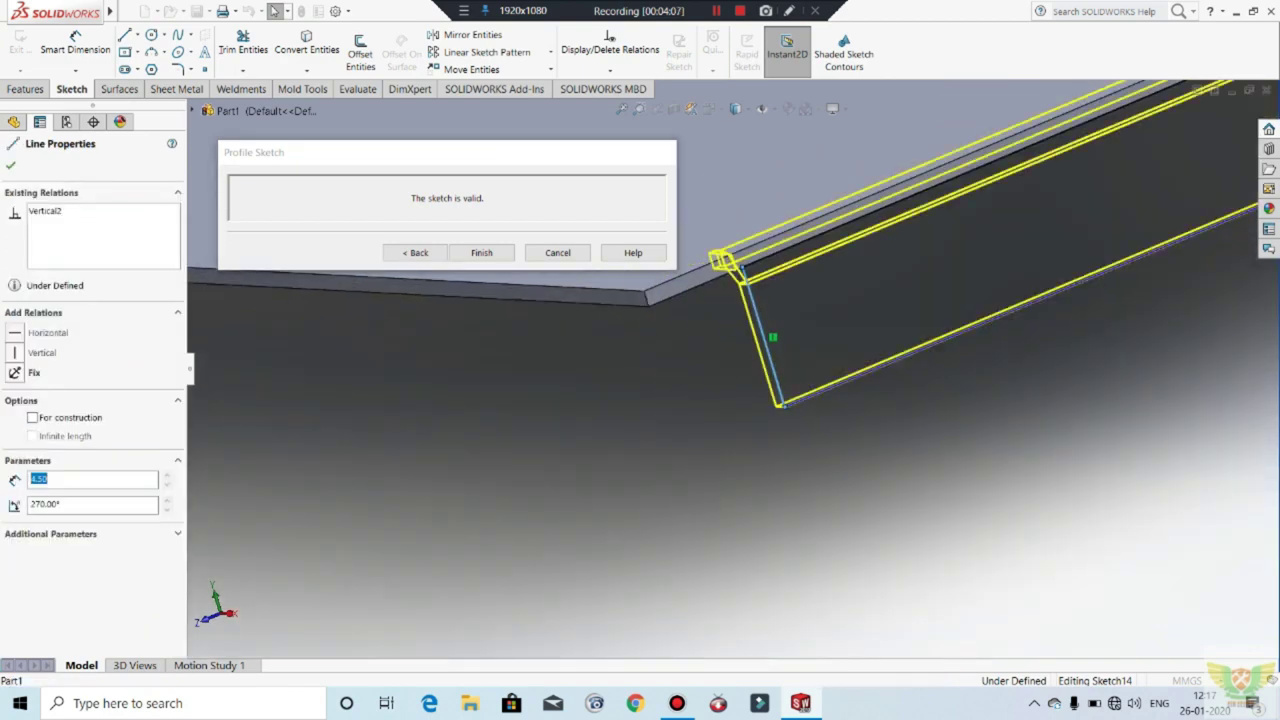
click(78, 42)
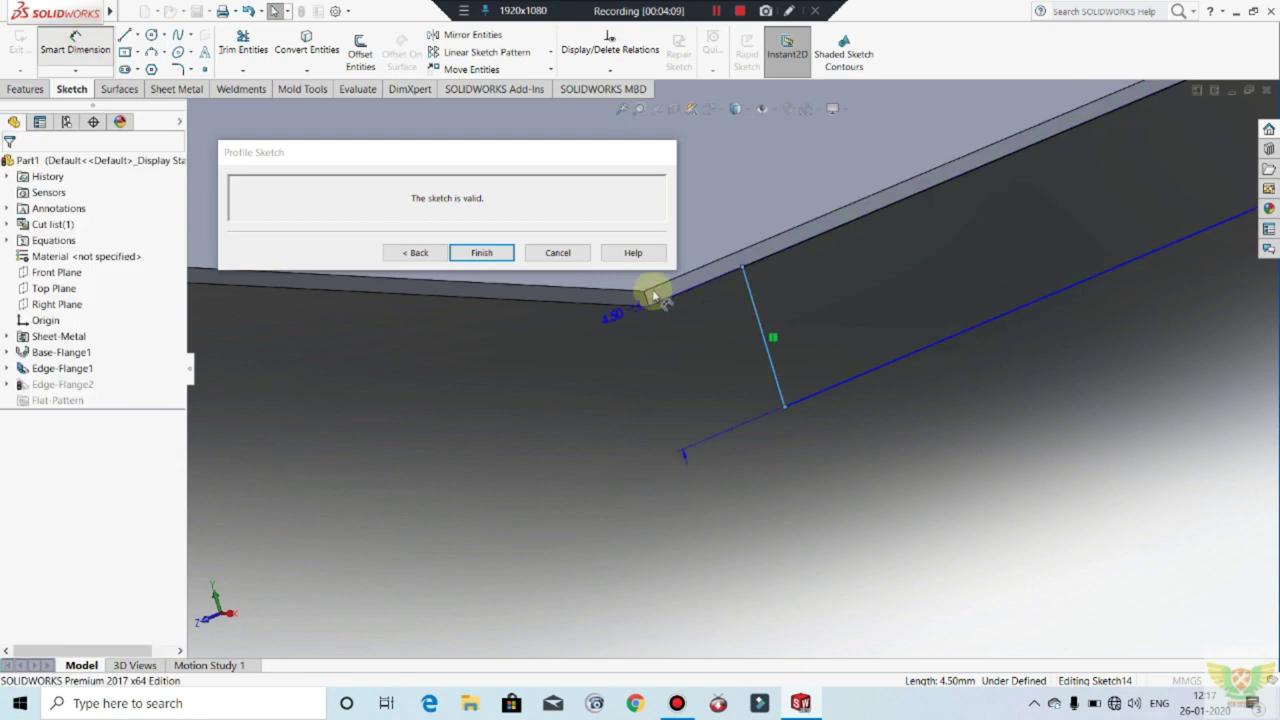
click(771, 491)
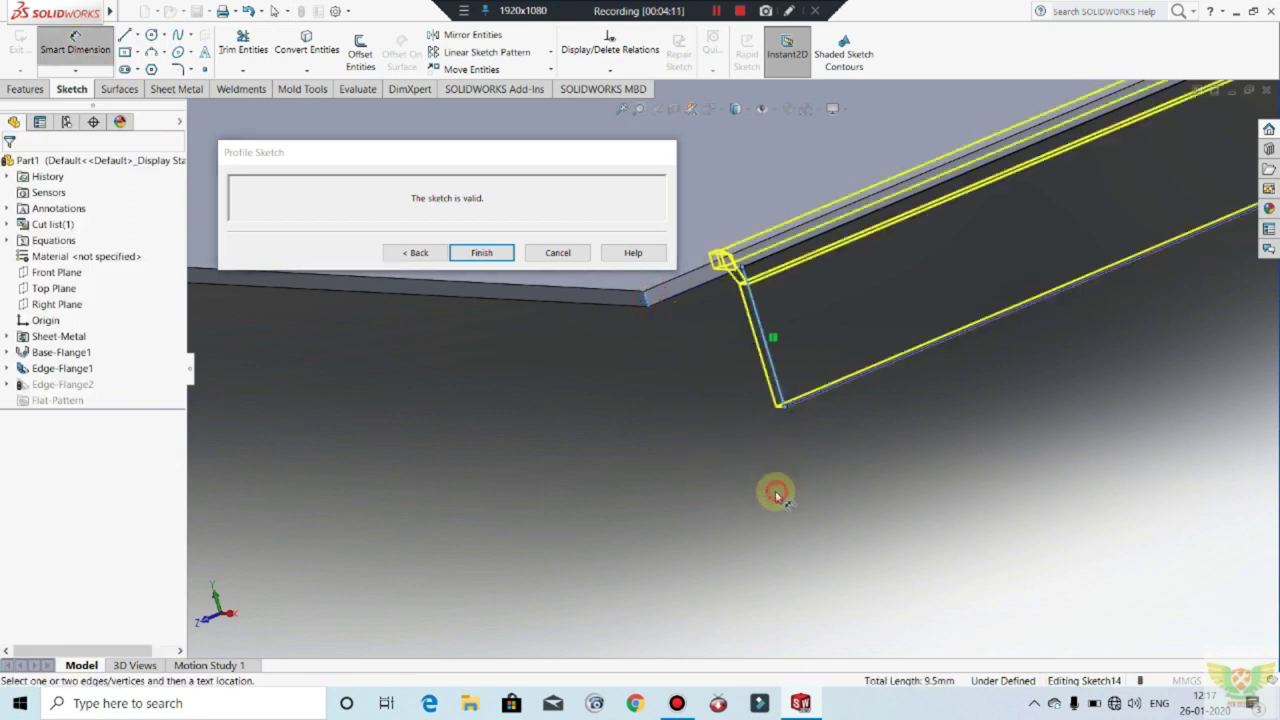
text(15)
key(Return)
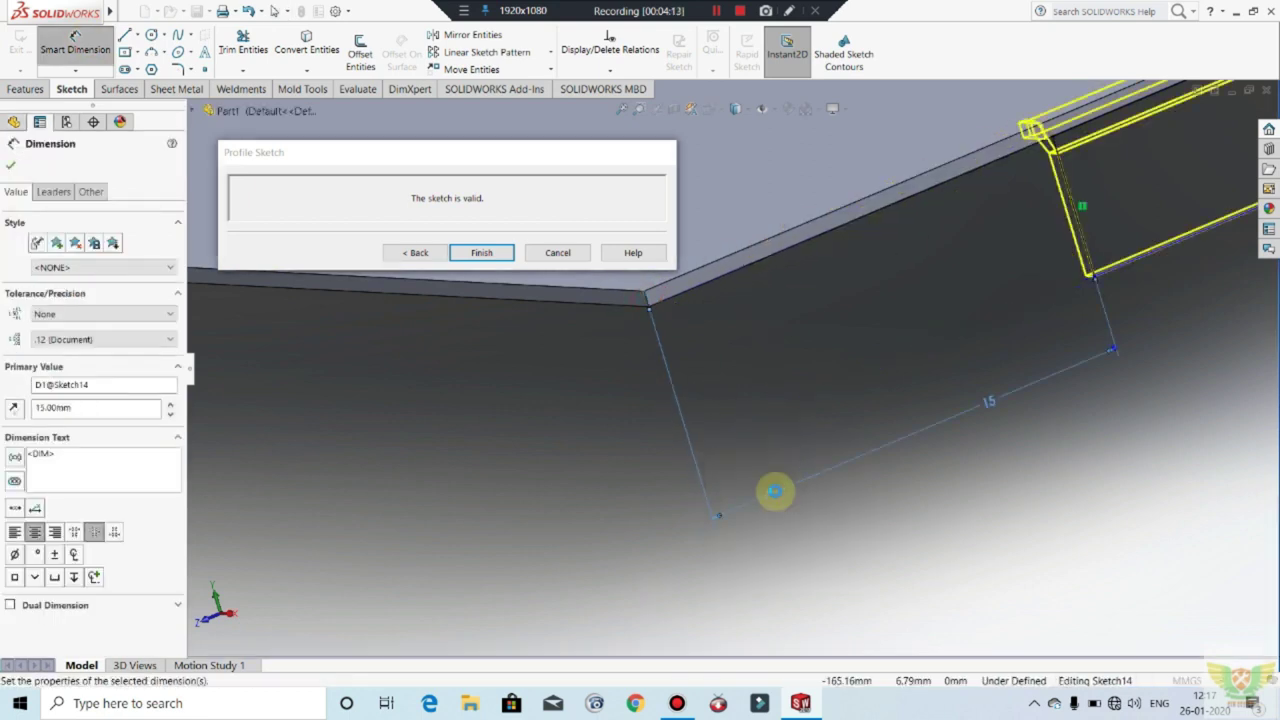
click(493, 258)
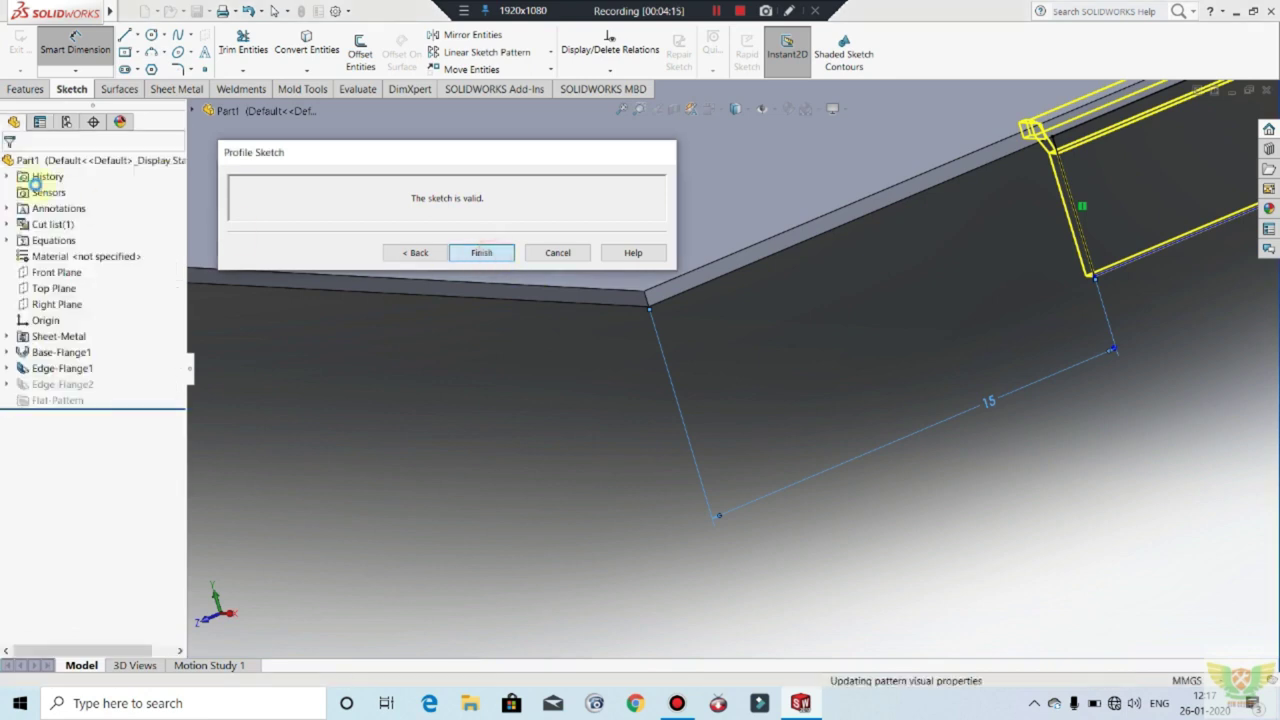
Step: Orbit to inspect the rebuilt 15 mm flange, select Edge-Flange2 and zoom to fit
mouse_move(680, 386)
middle_down()
mouse_move(849, 377)
mouse_move(849, 366)
middle_up()
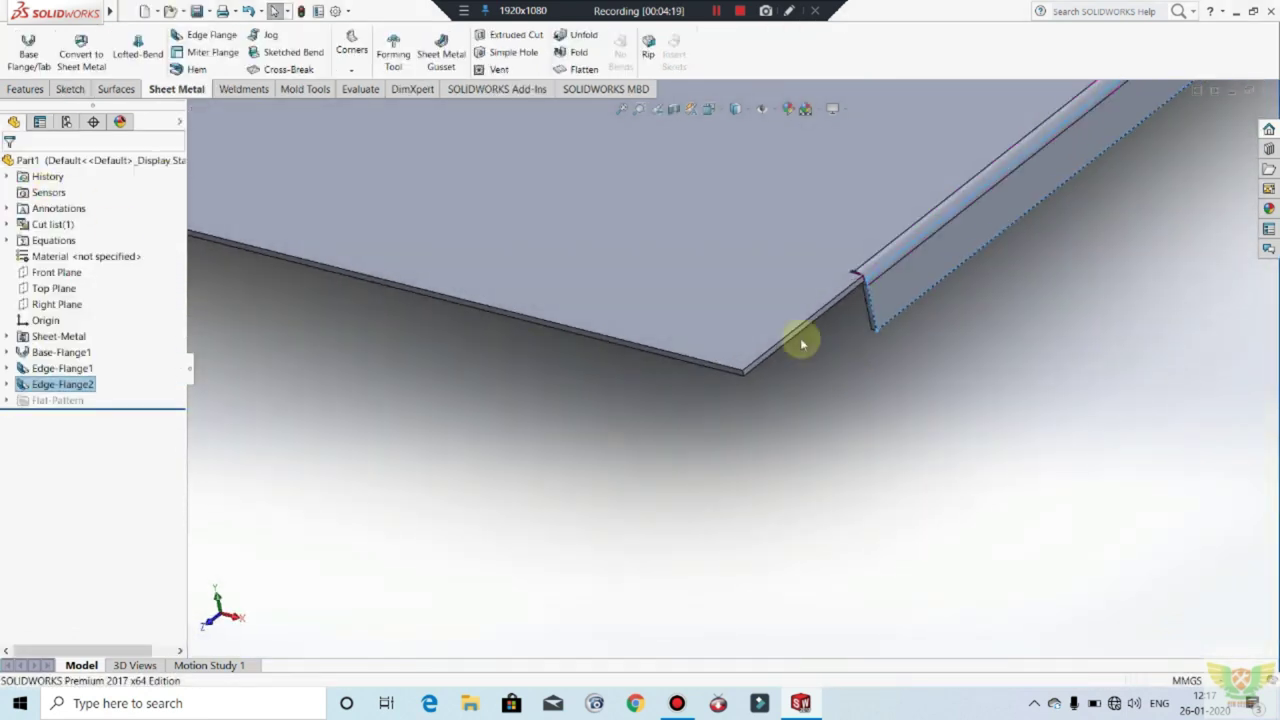
click(62, 384)
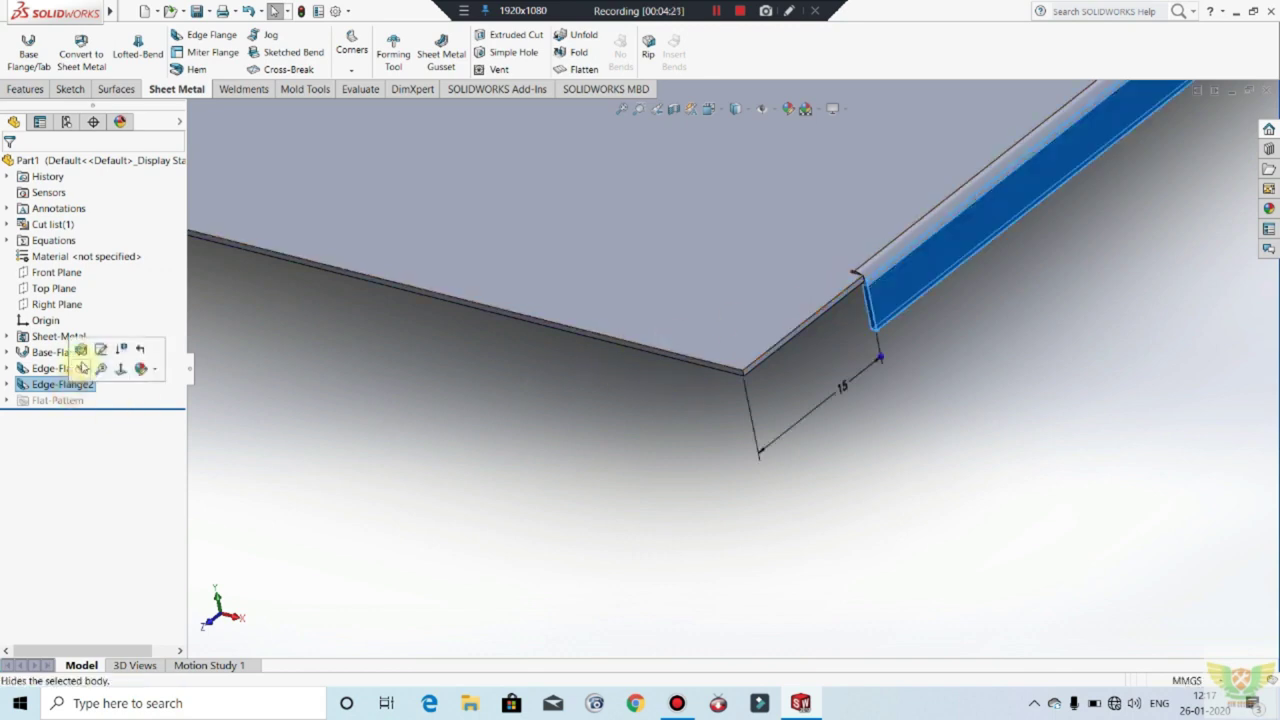
click(116, 400)
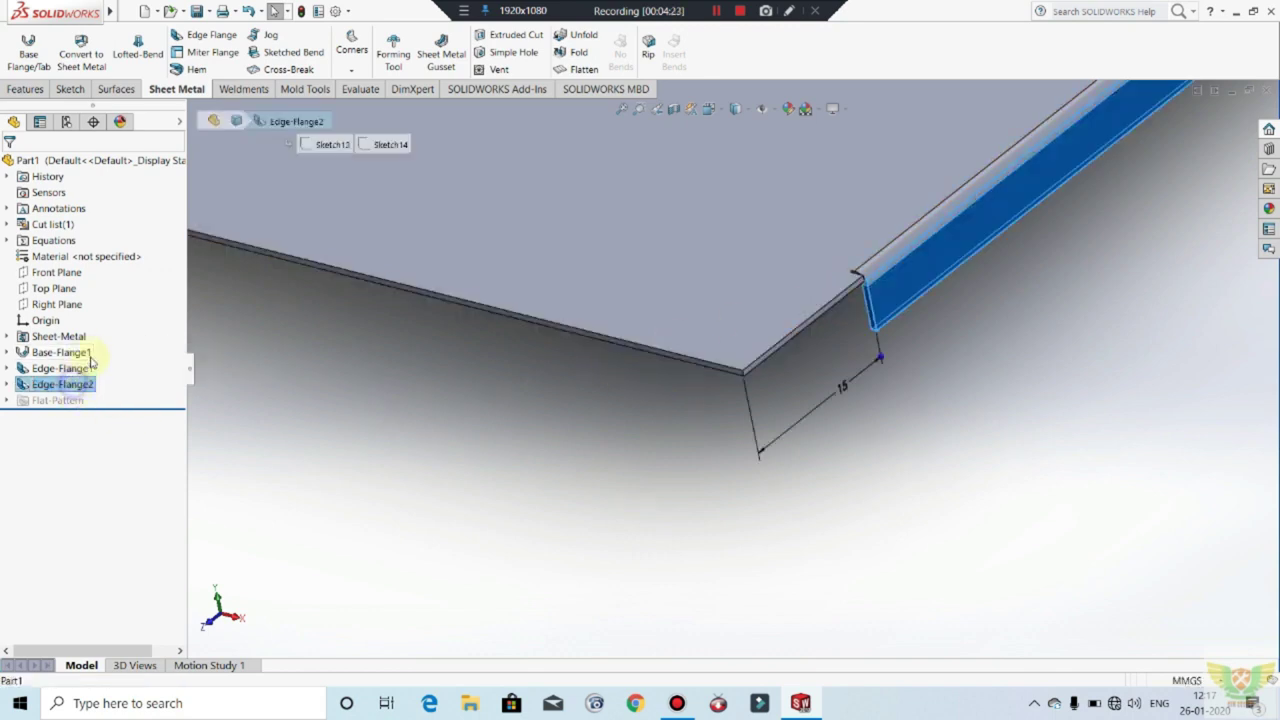
right_click(90, 360)
key(f)
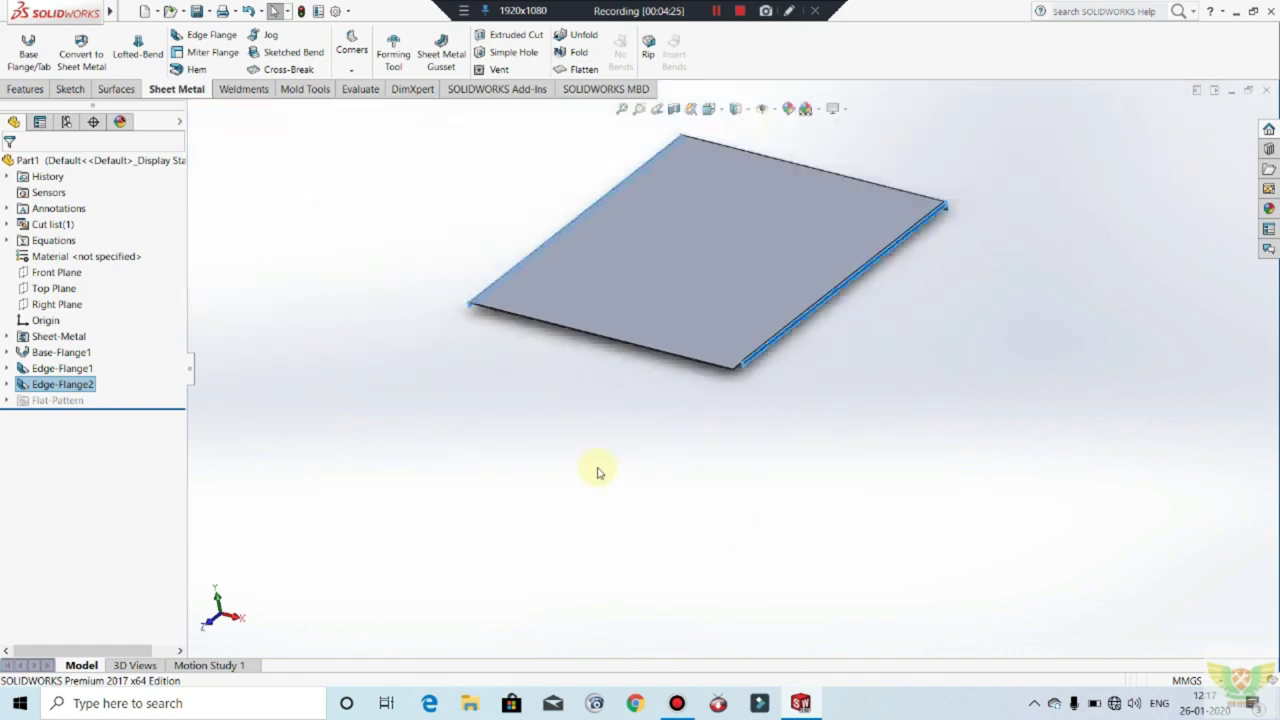
scroll(451, 334, down, 5)
scroll(623, 271, down, 3)
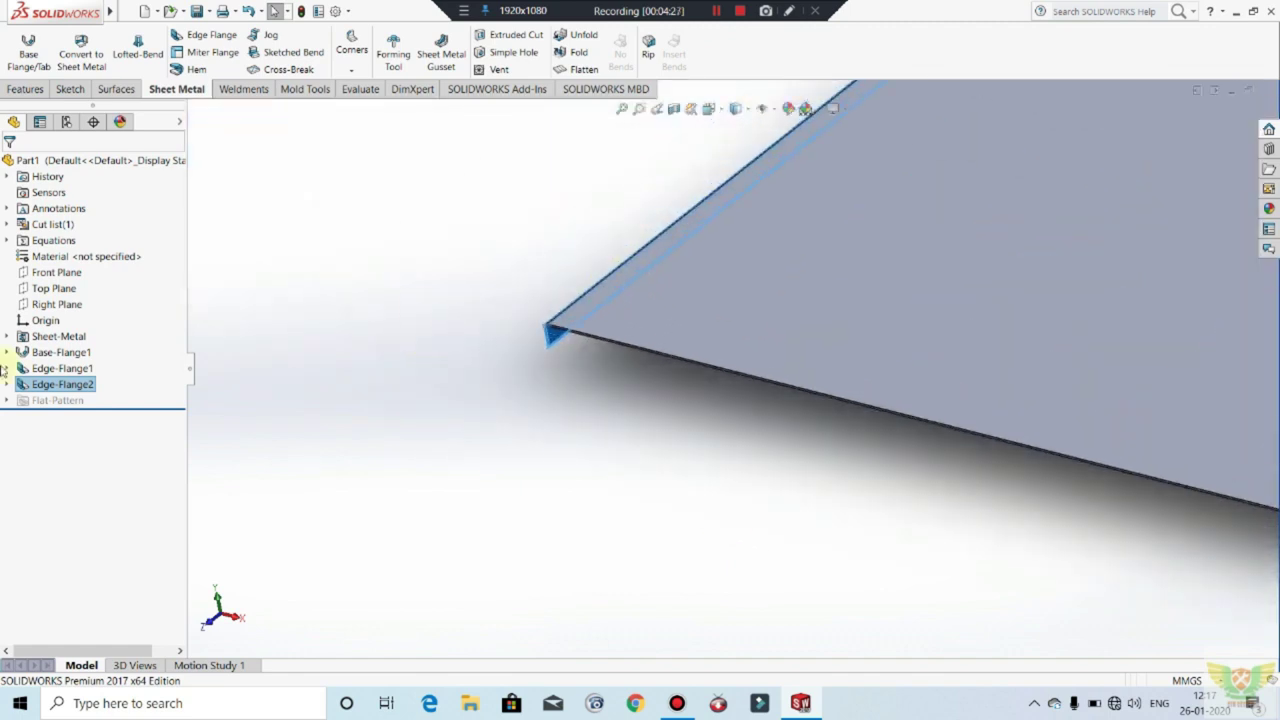
Step: Edit Edge-Flange2 and open the flange profile sketch of its second edge
right_click(73, 393)
click(82, 346)
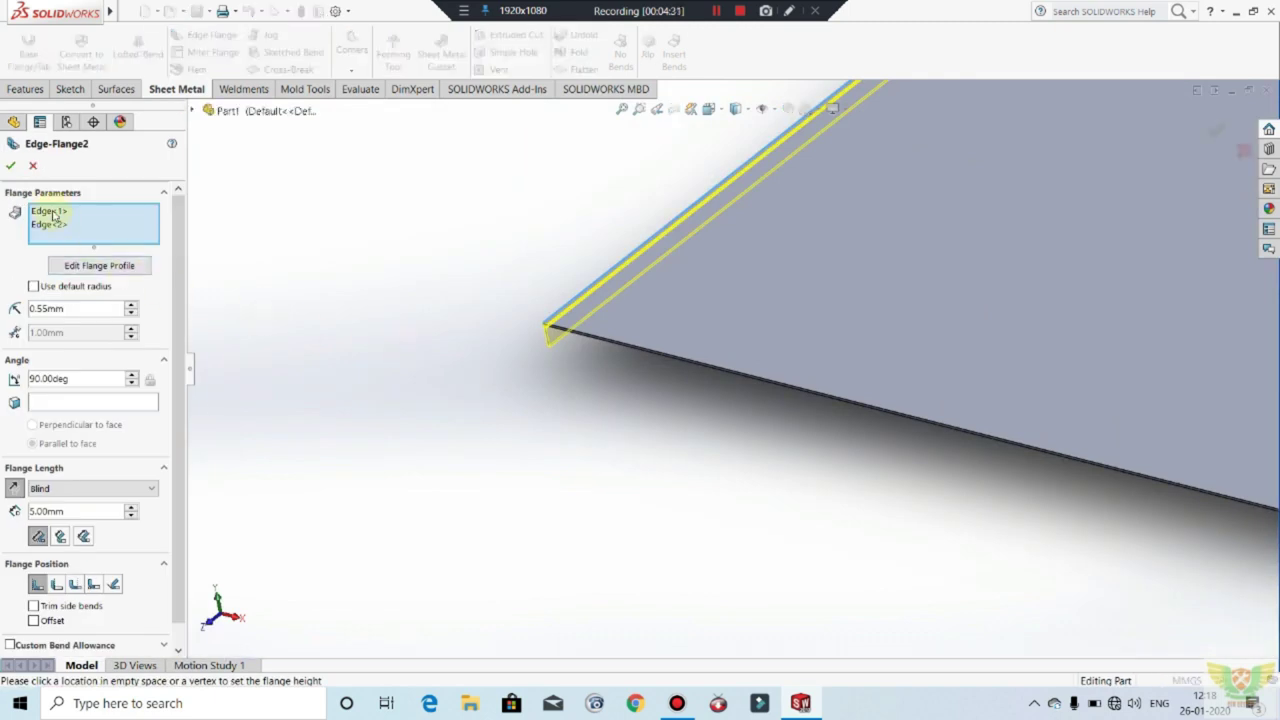
click(54, 215)
drag(54, 215, 91, 275)
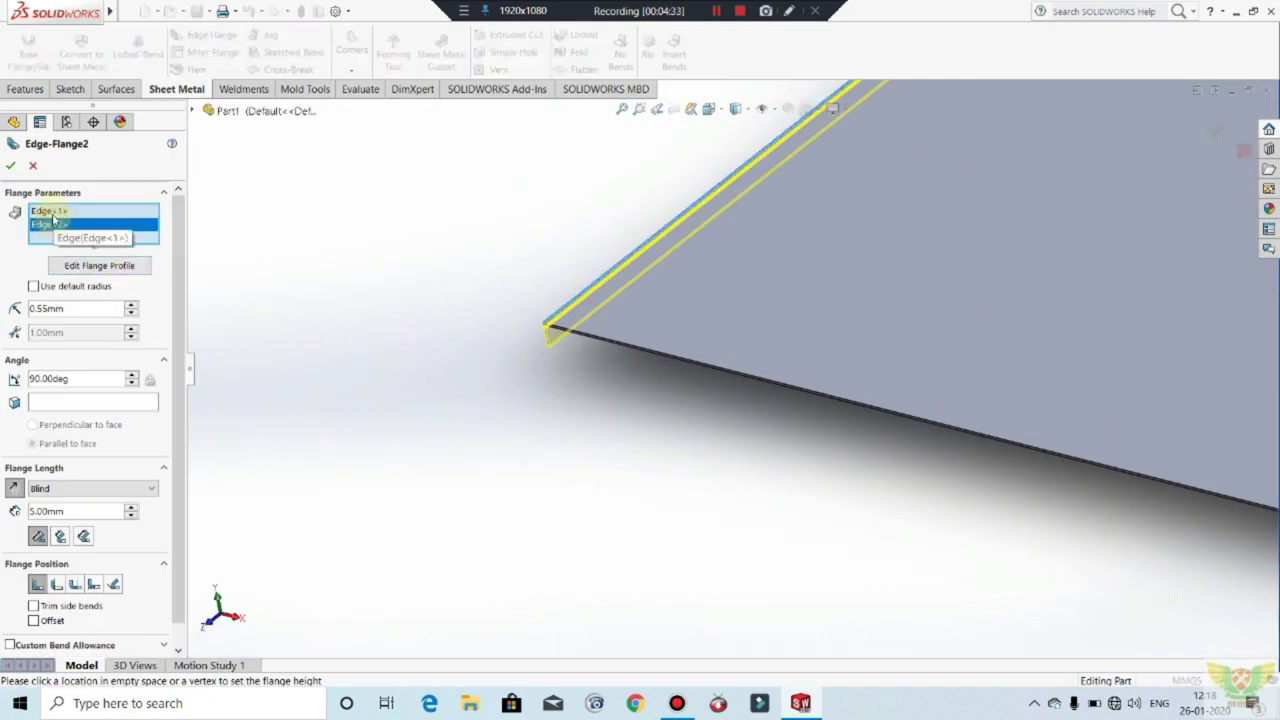
click(91, 266)
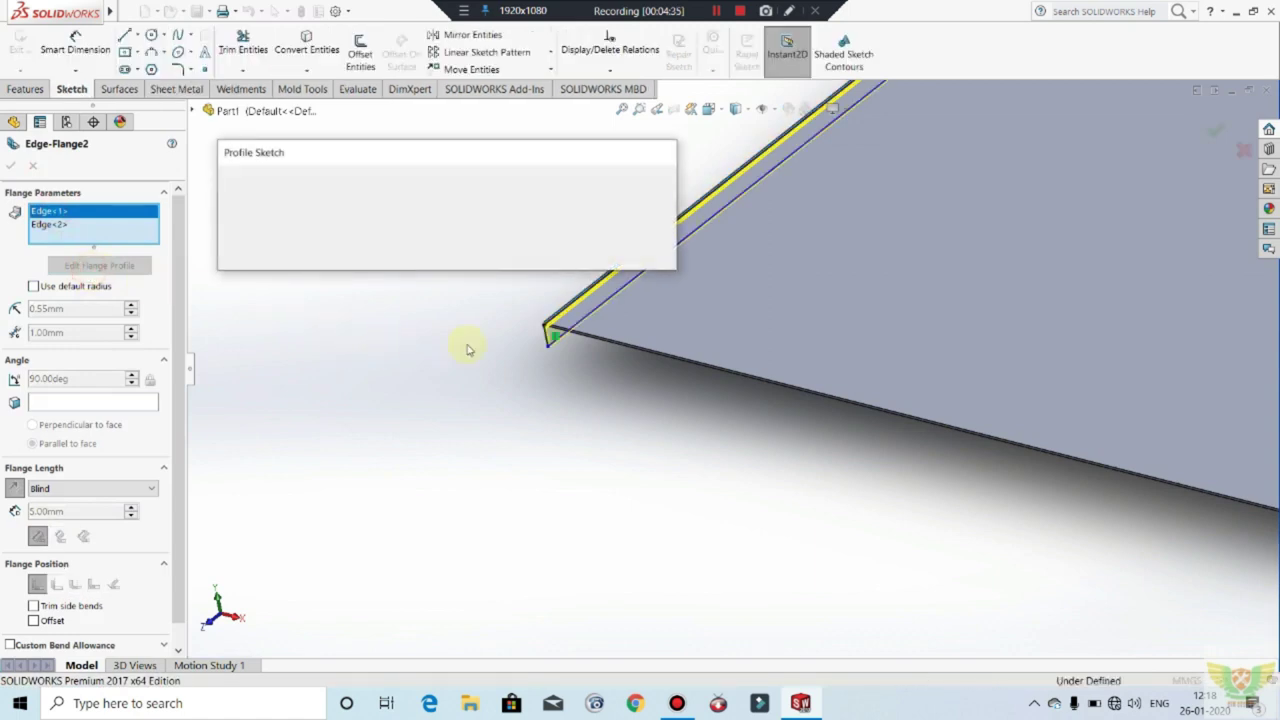
Step: Orbit and zoom to the flange corner and select the profile's sketch line
mouse_move(729, 463)
middle_down()
mouse_move(1208, 398)
mouse_move(986, 423)
middle_up()
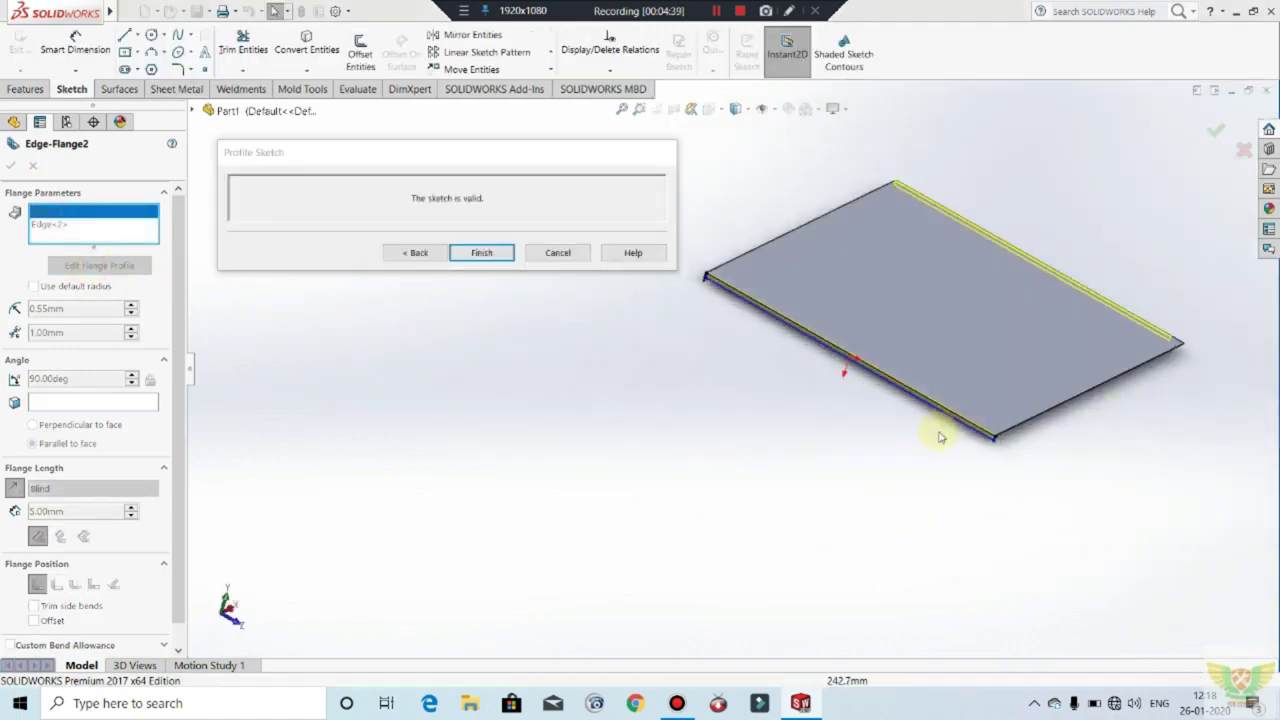
scroll(971, 423, down, 5)
scroll(743, 471, up, 2)
scroll(743, 471, up, 1)
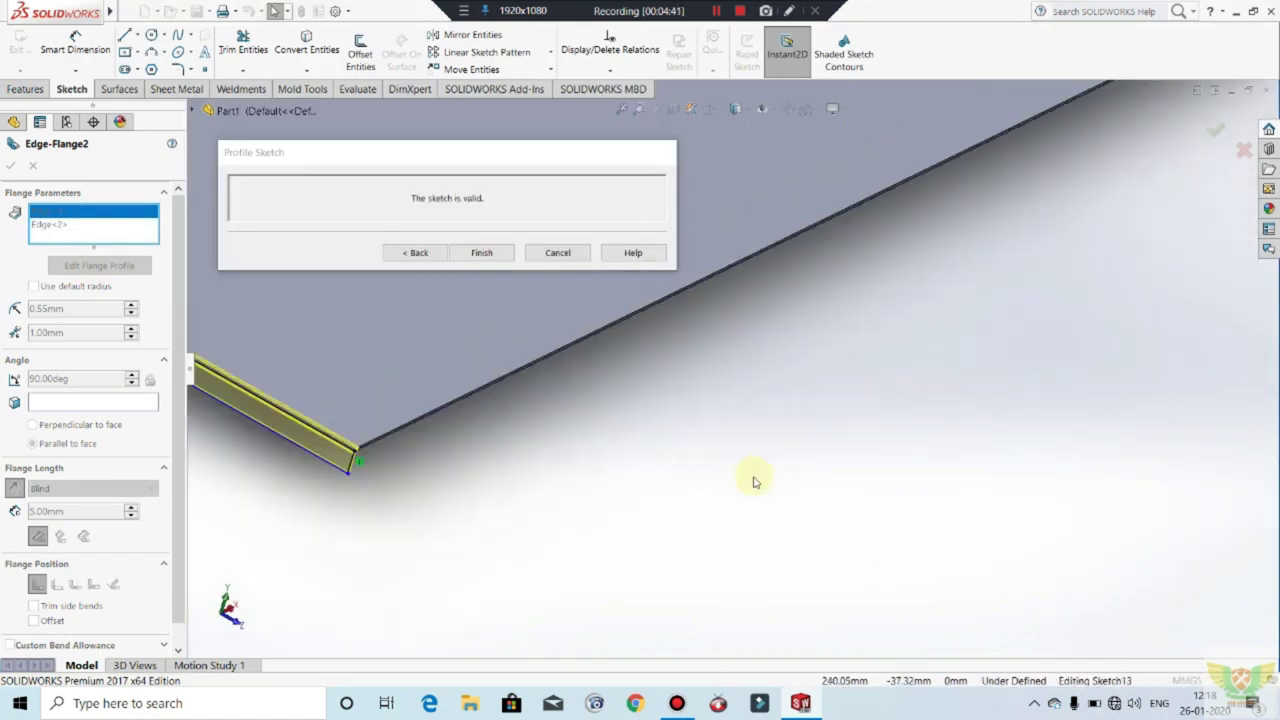
scroll(743, 471, up, 1)
scroll(480, 387, down, 1)
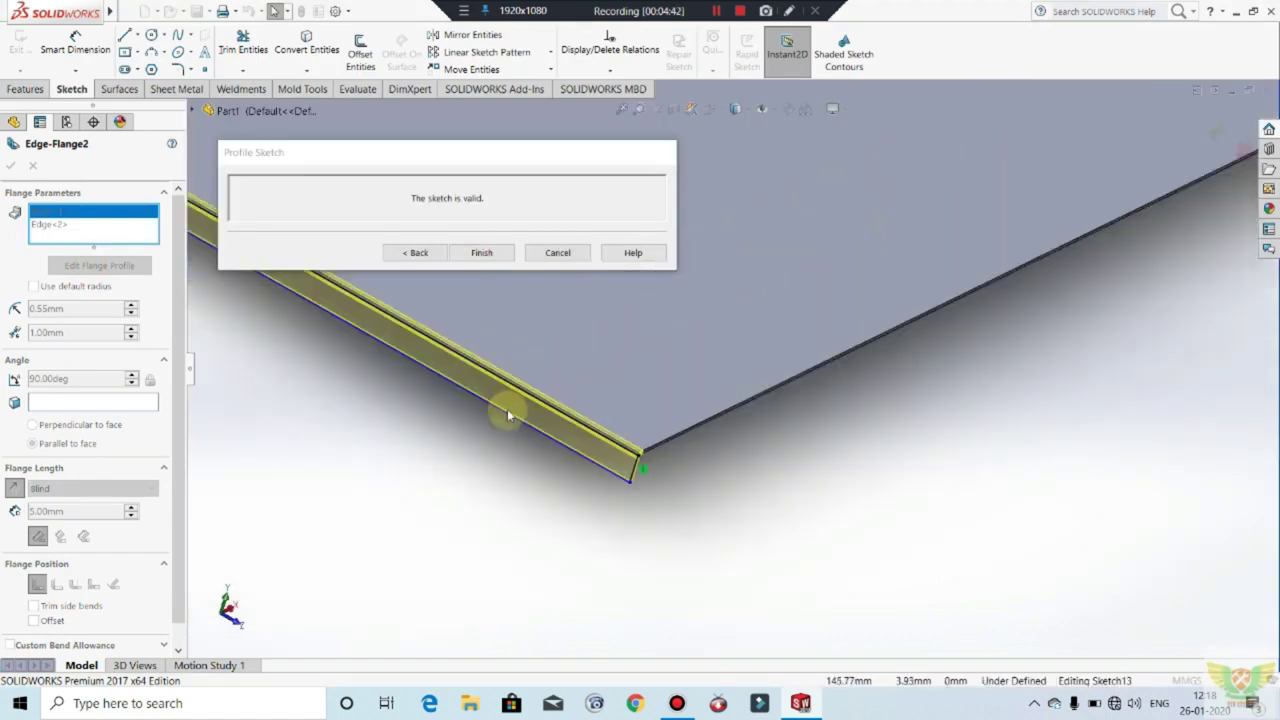
click(633, 474)
scroll(514, 414, up, 1)
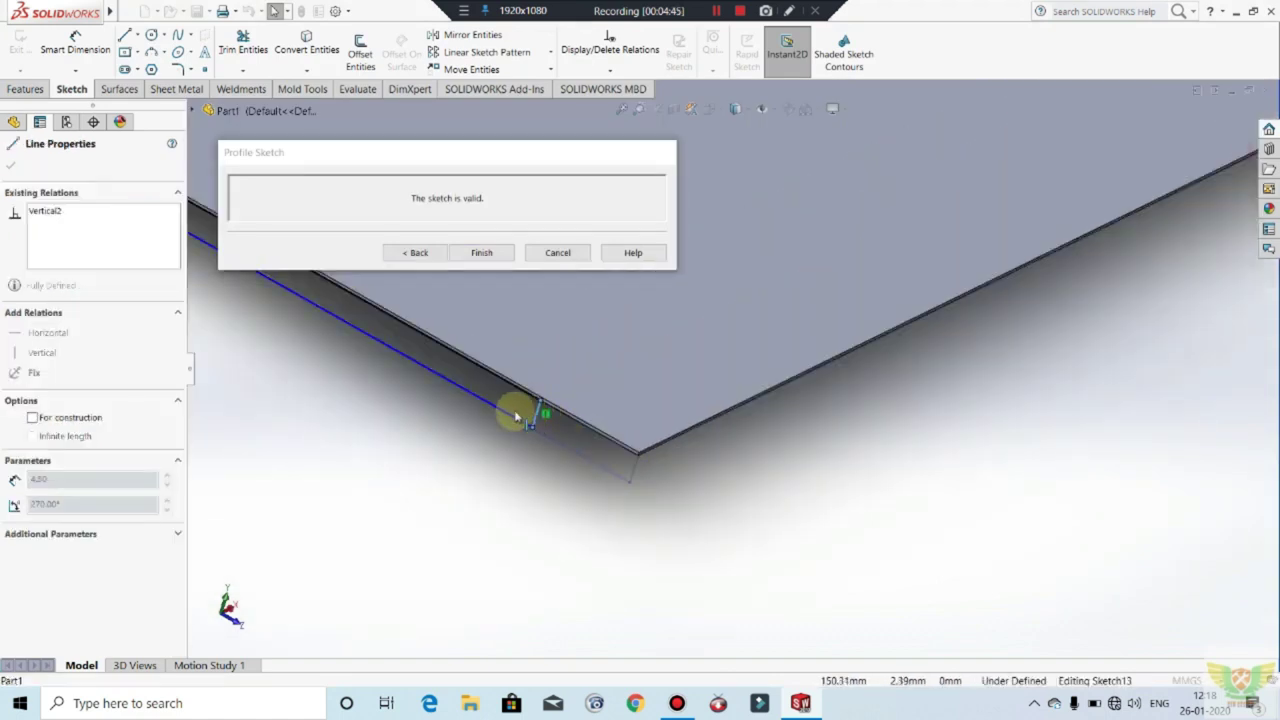
Step: Smart Dimension the flange profile line to a 13 mm height
click(52, 52)
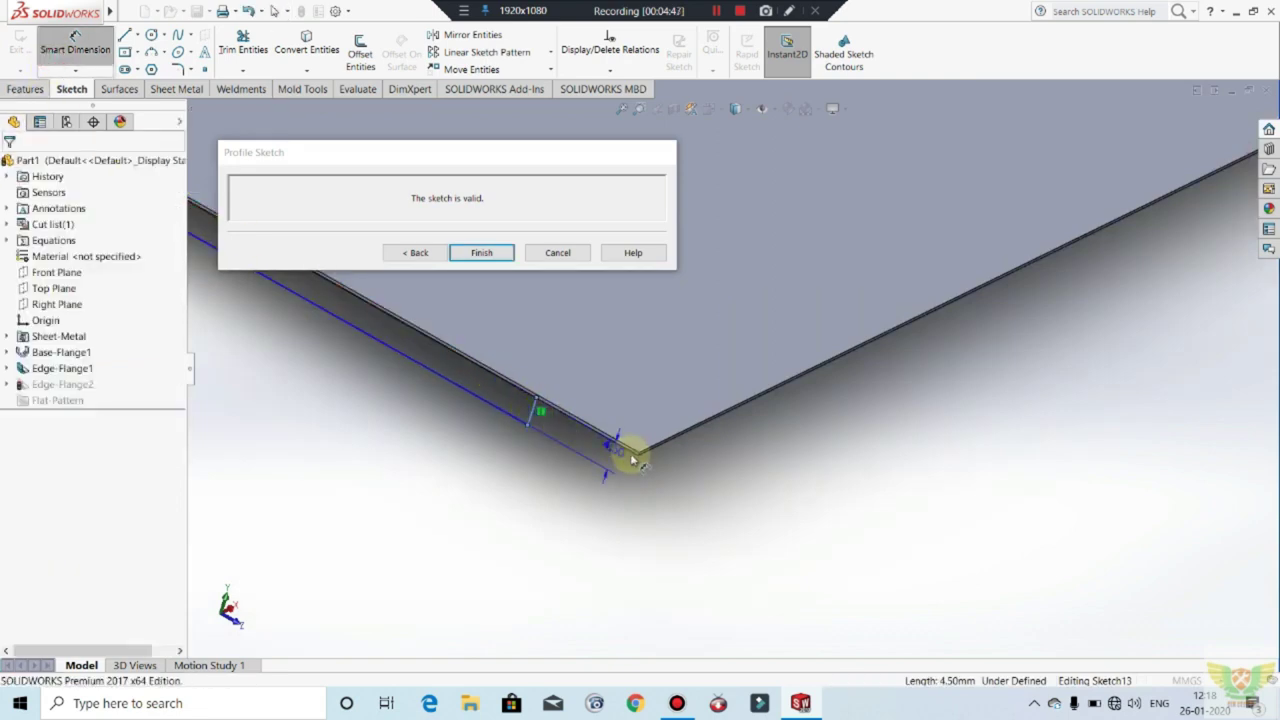
scroll(640, 455, down, 1)
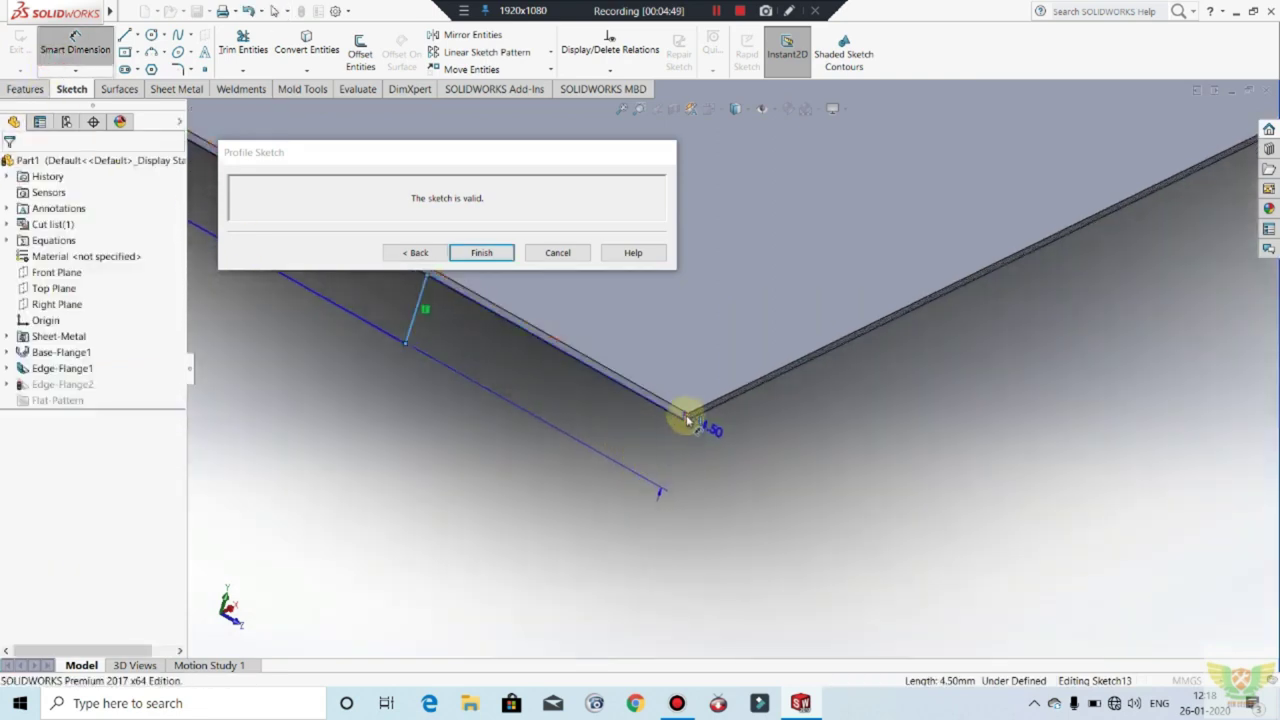
scroll(672, 443, up, 2)
click(500, 451)
click(492, 444)
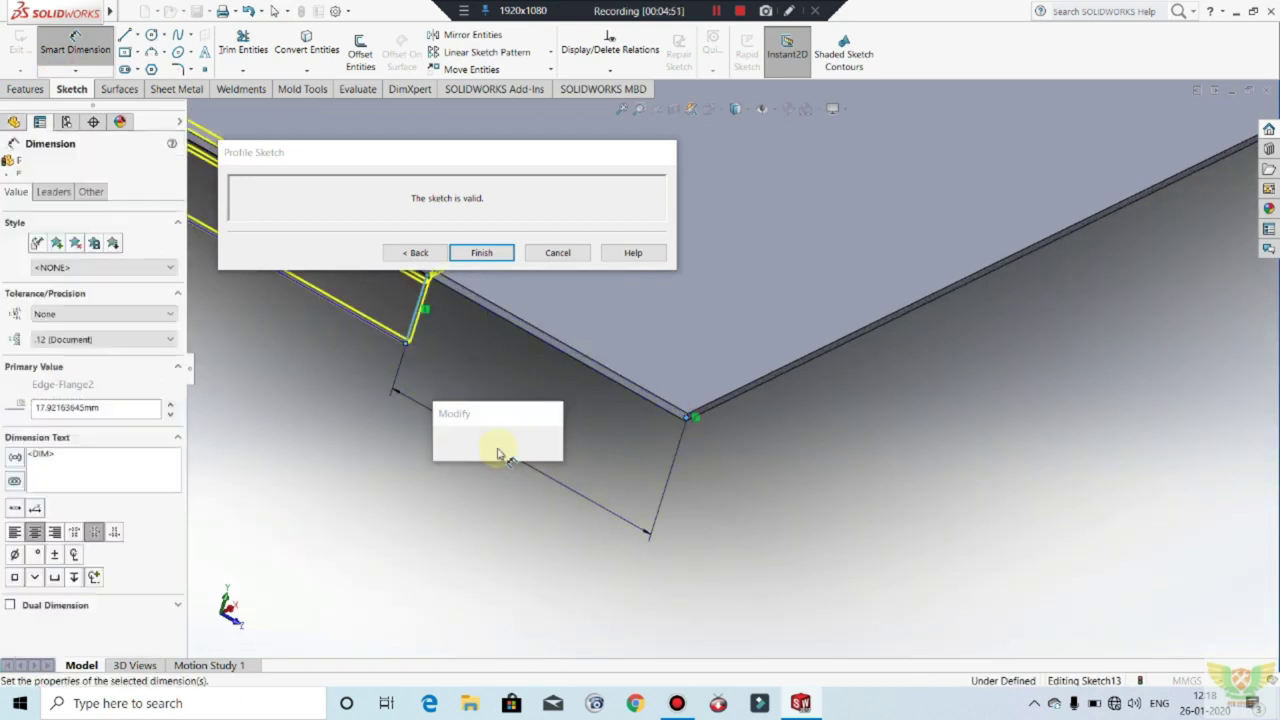
key(Return)
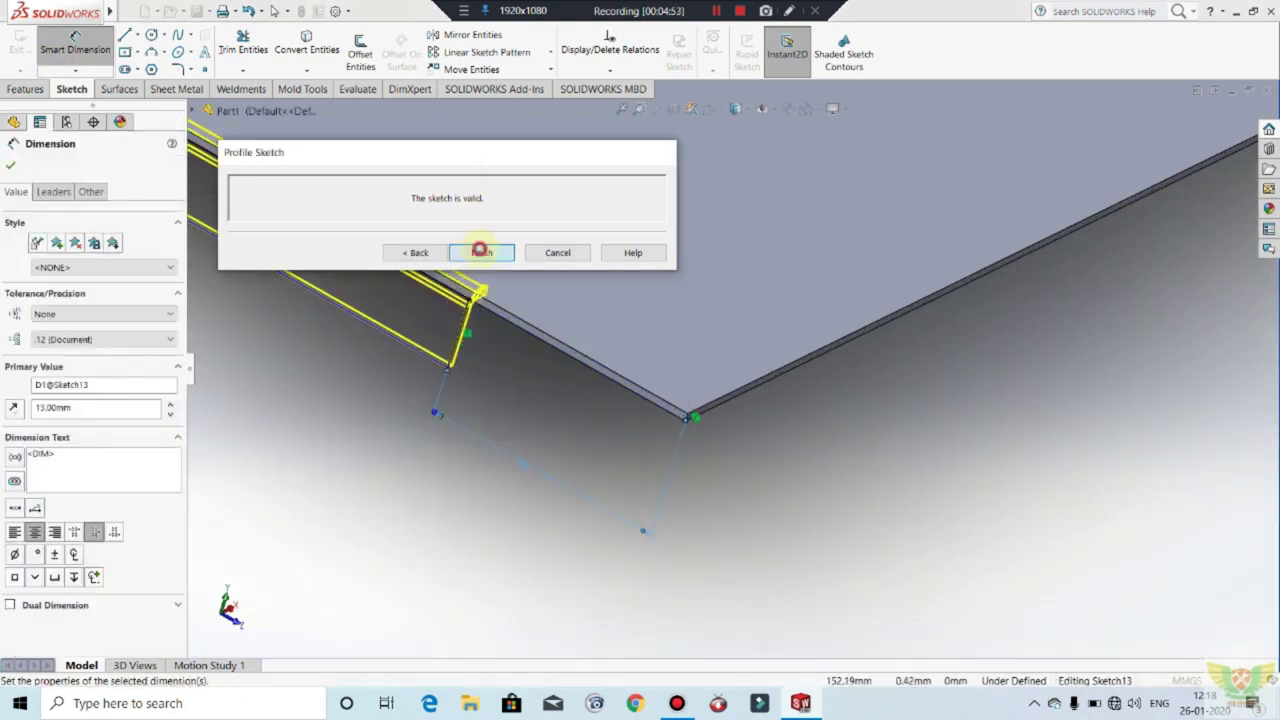
key(Return)
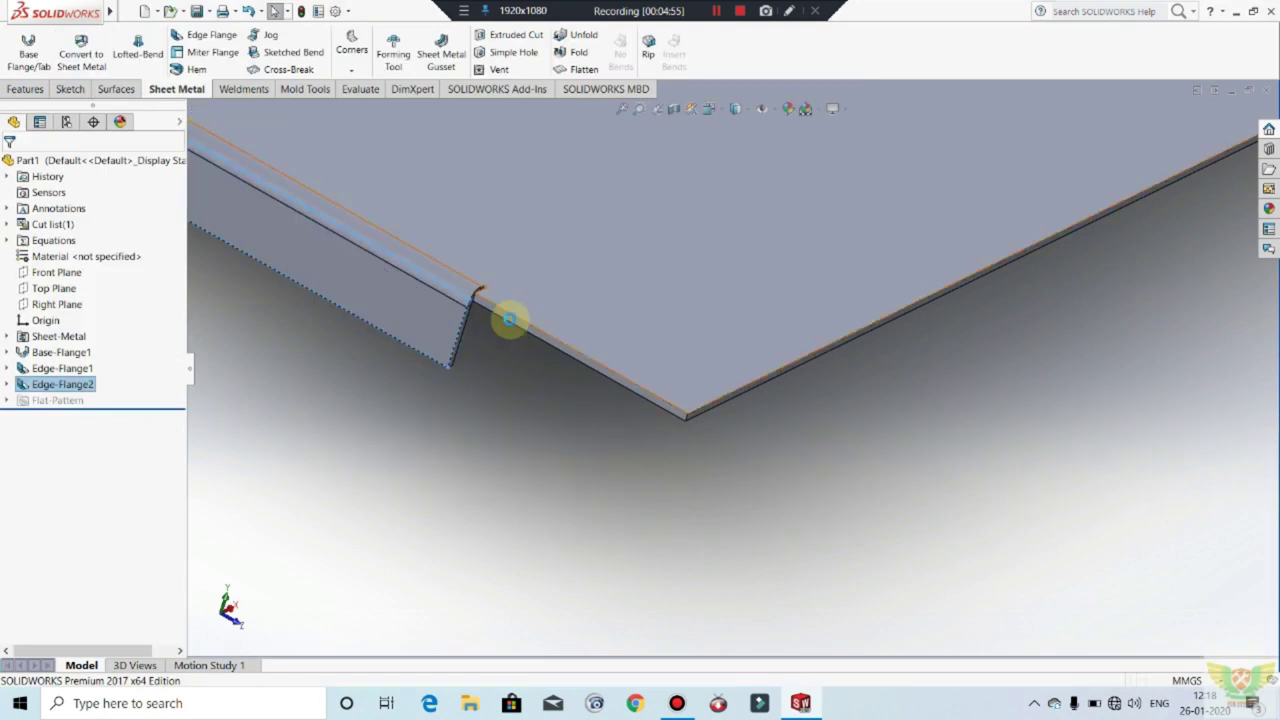
key(f)
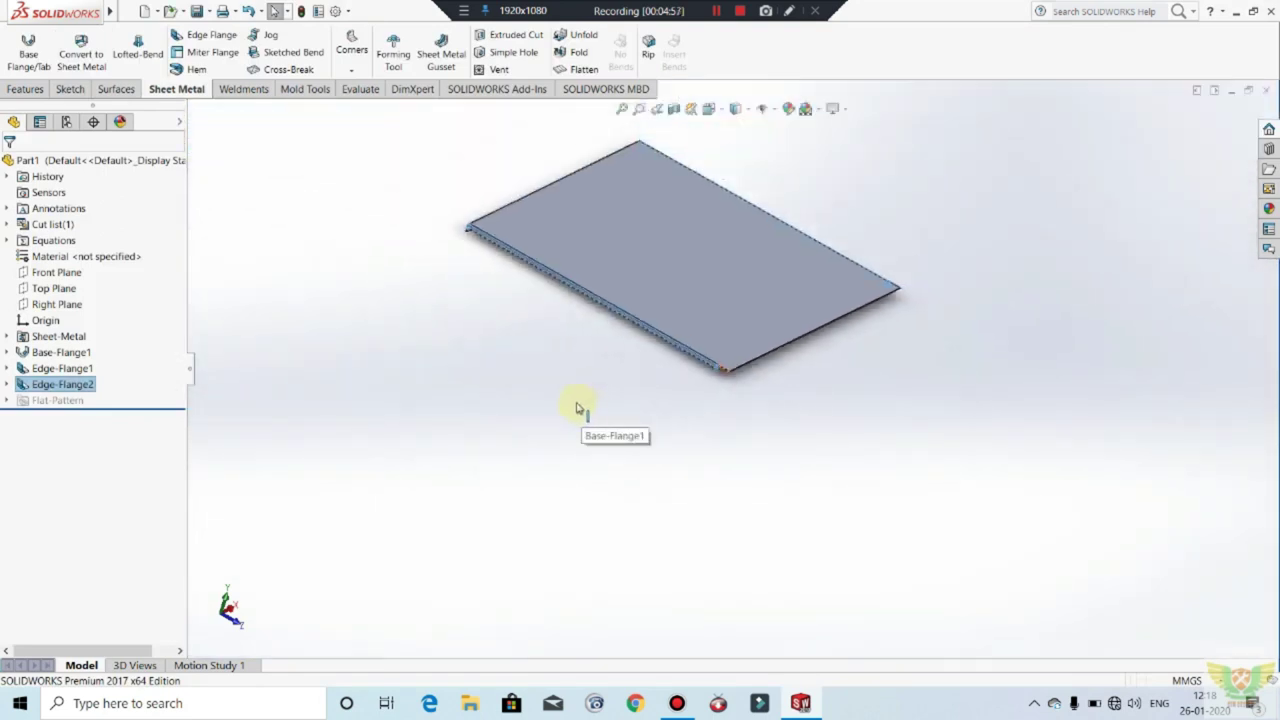
mouse_move(486, 323)
middle_down()
mouse_move(638, 335)
mouse_move(500, 320)
mouse_move(446, 294)
mouse_move(577, 277)
middle_up()
scroll(650, 282, down, 4)
scroll(700, 287, down, 3)
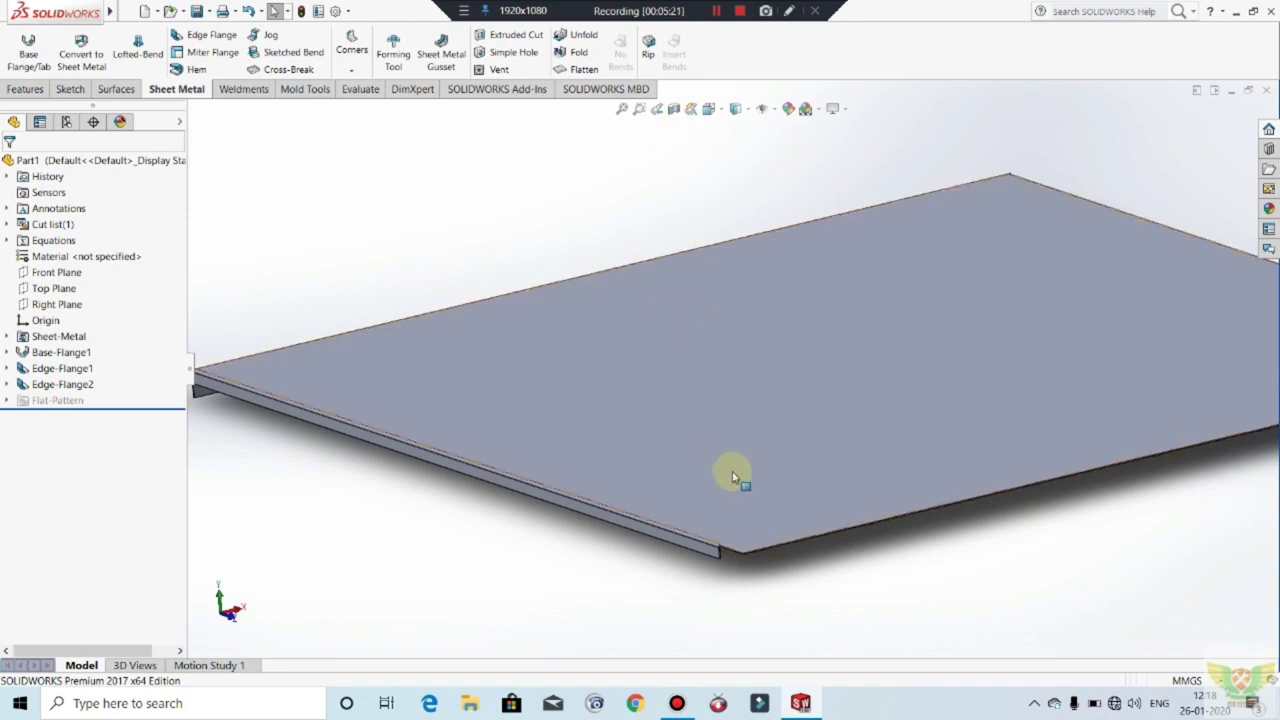
key(f)
scroll(1126, 326, down, 2)
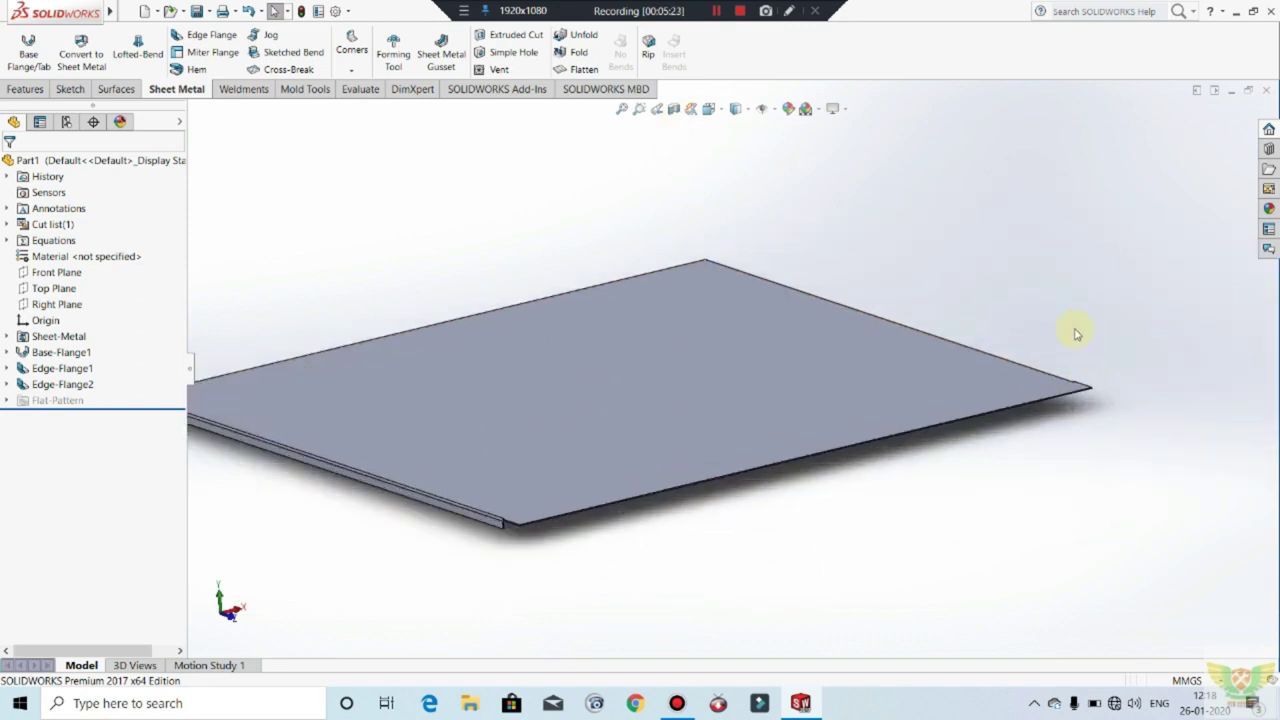
scroll(1070, 332, down, 2)
scroll(1066, 334, down, 1)
Step: Start a new edge flange on the plate's front edge
click(195, 37)
scroll(545, 505, down, 2)
scroll(522, 449, down, 2)
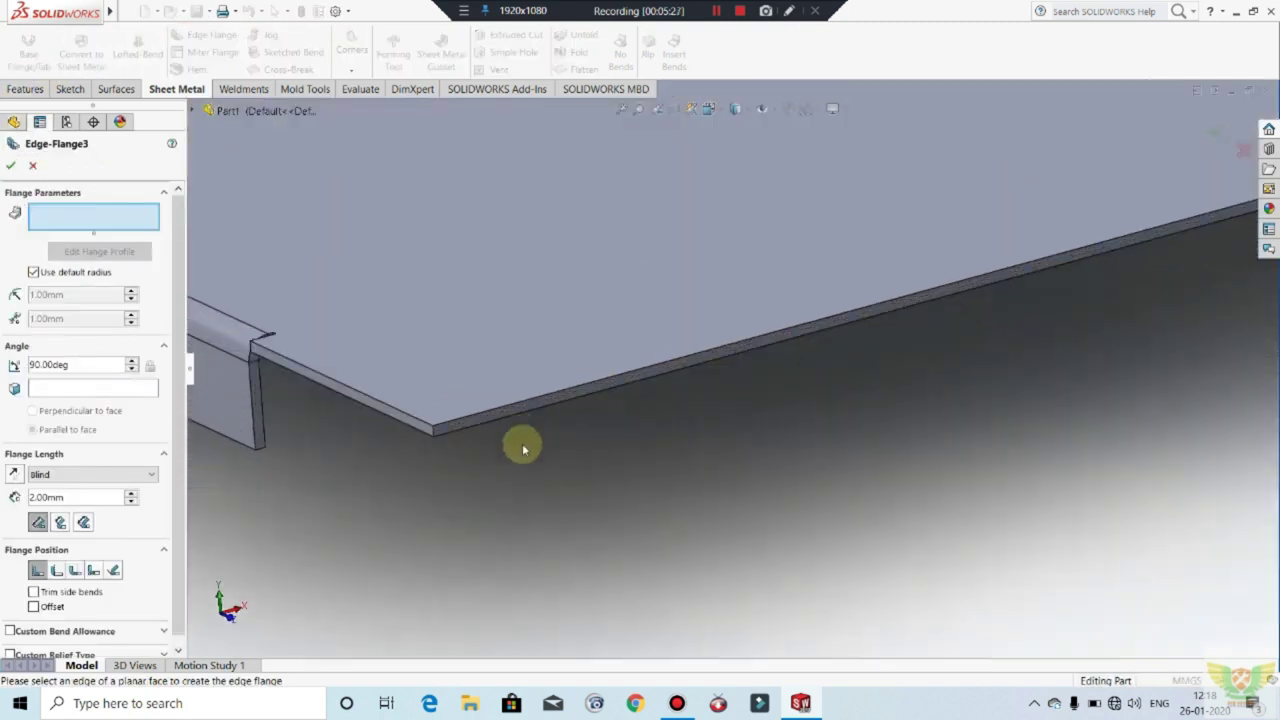
click(525, 400)
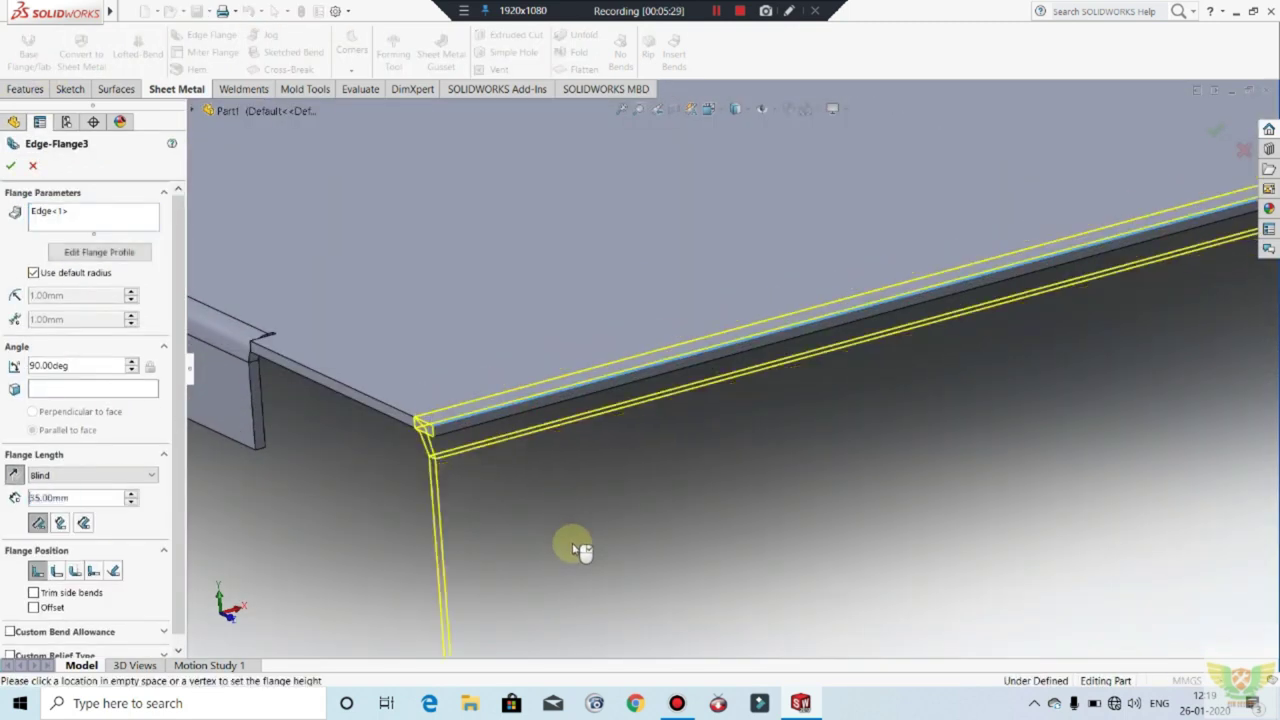
Step: Set the flange's bend radius to 0.55 mm
click(33, 274)
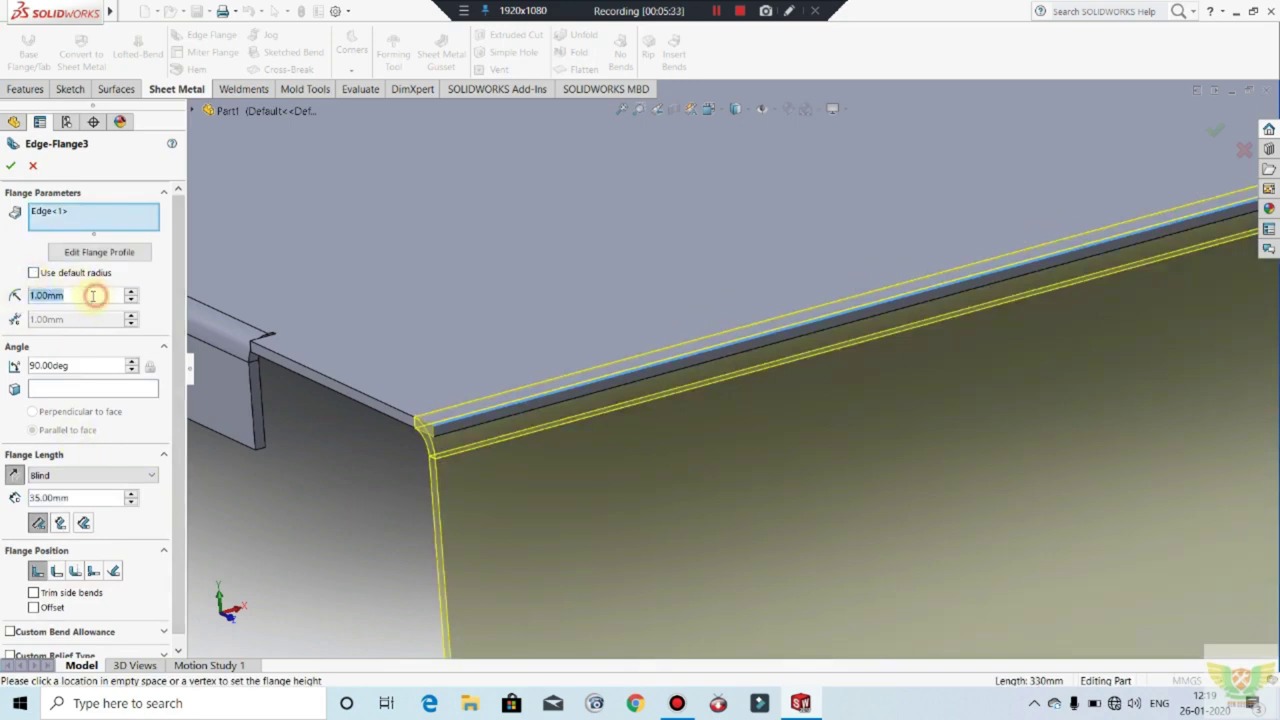
text(0.55)
key(Return)
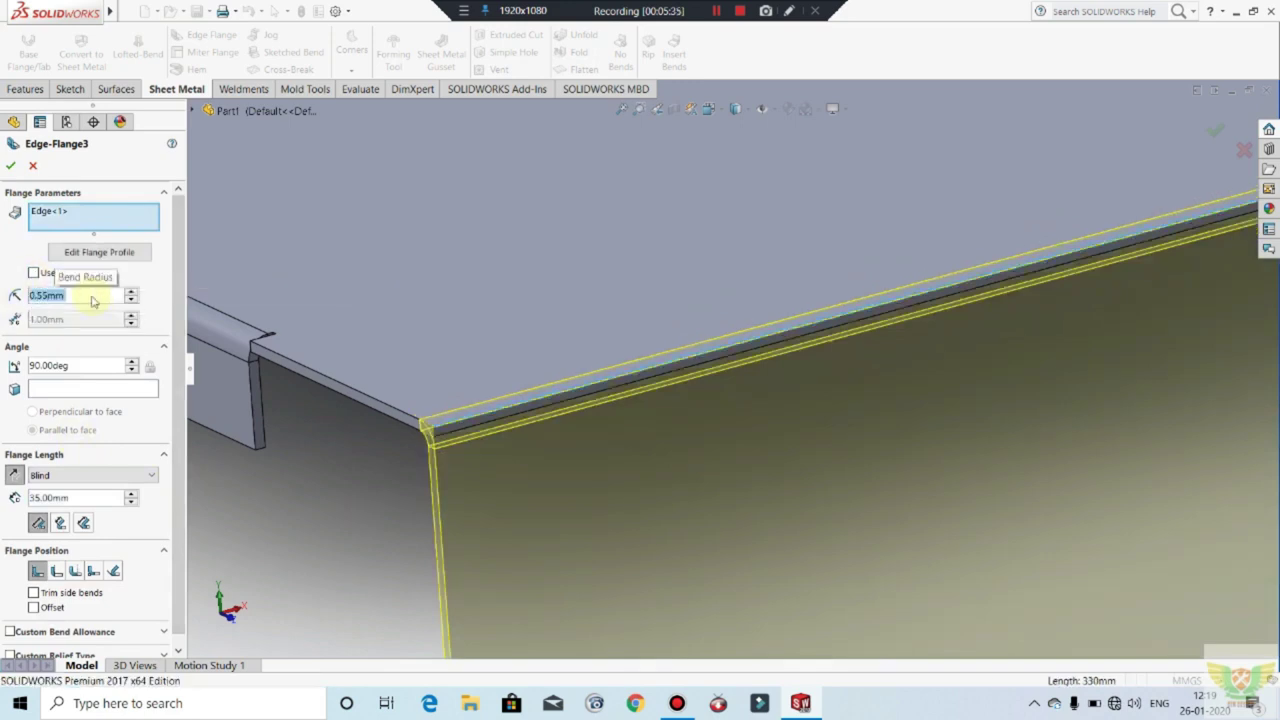
click(34, 274)
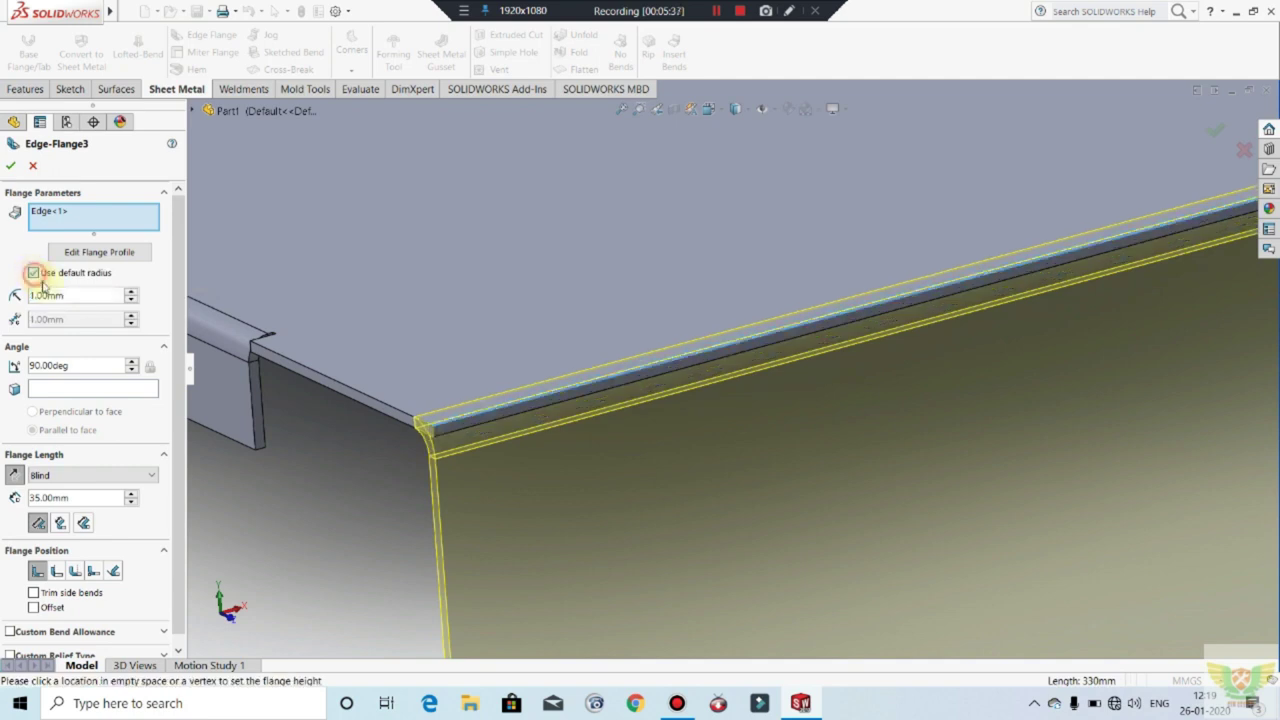
text(0.55)
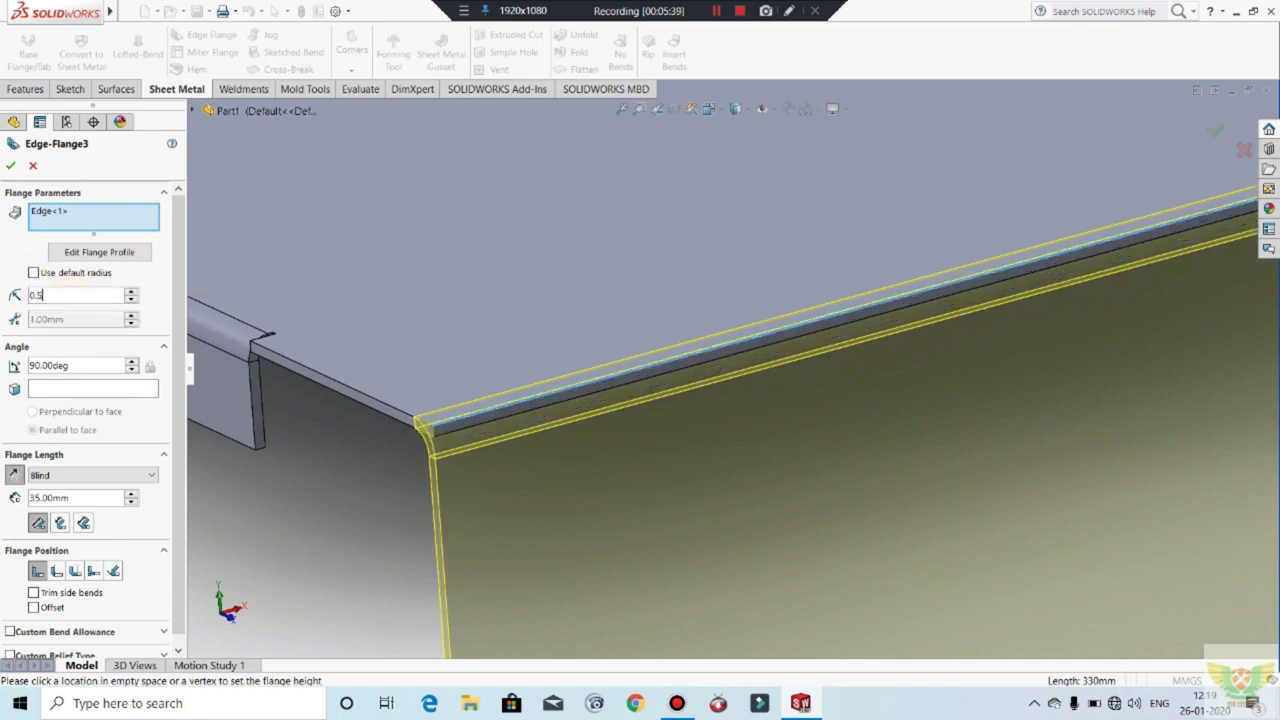
key(Return)
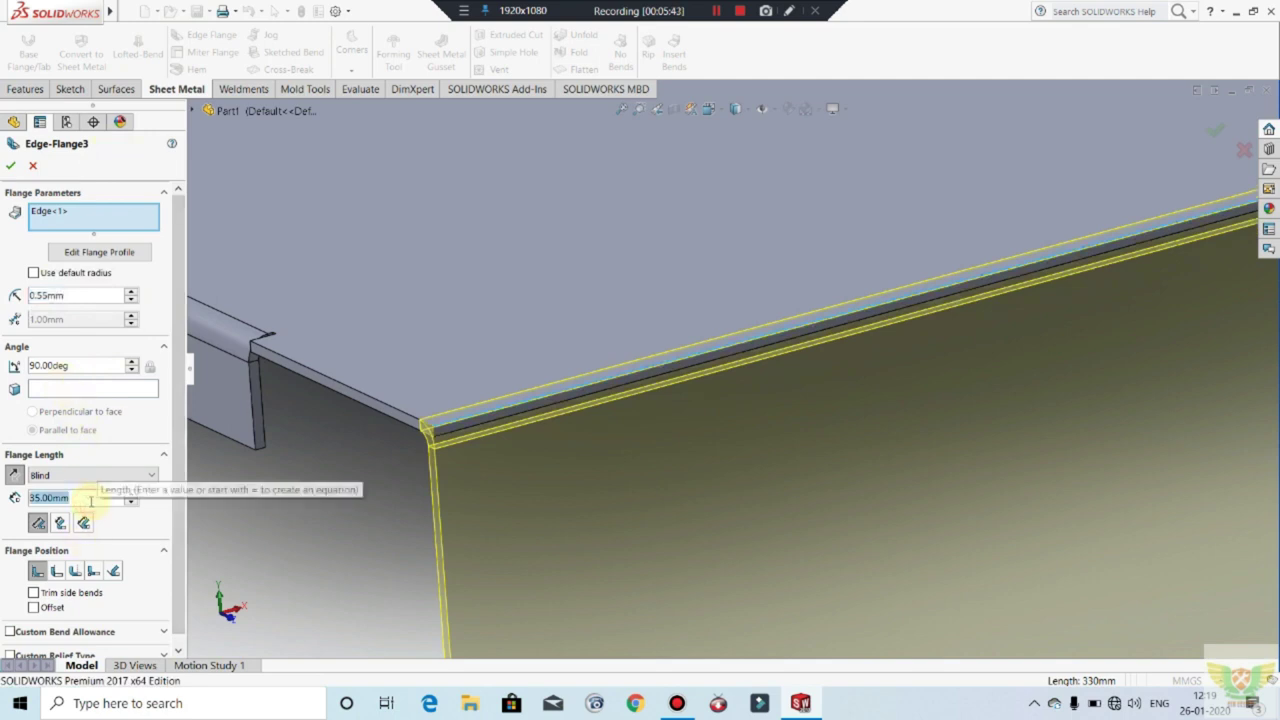
Step: Set the flange length to 3.00 mm and accept Edge-Flange3
text(3)
key(Return)
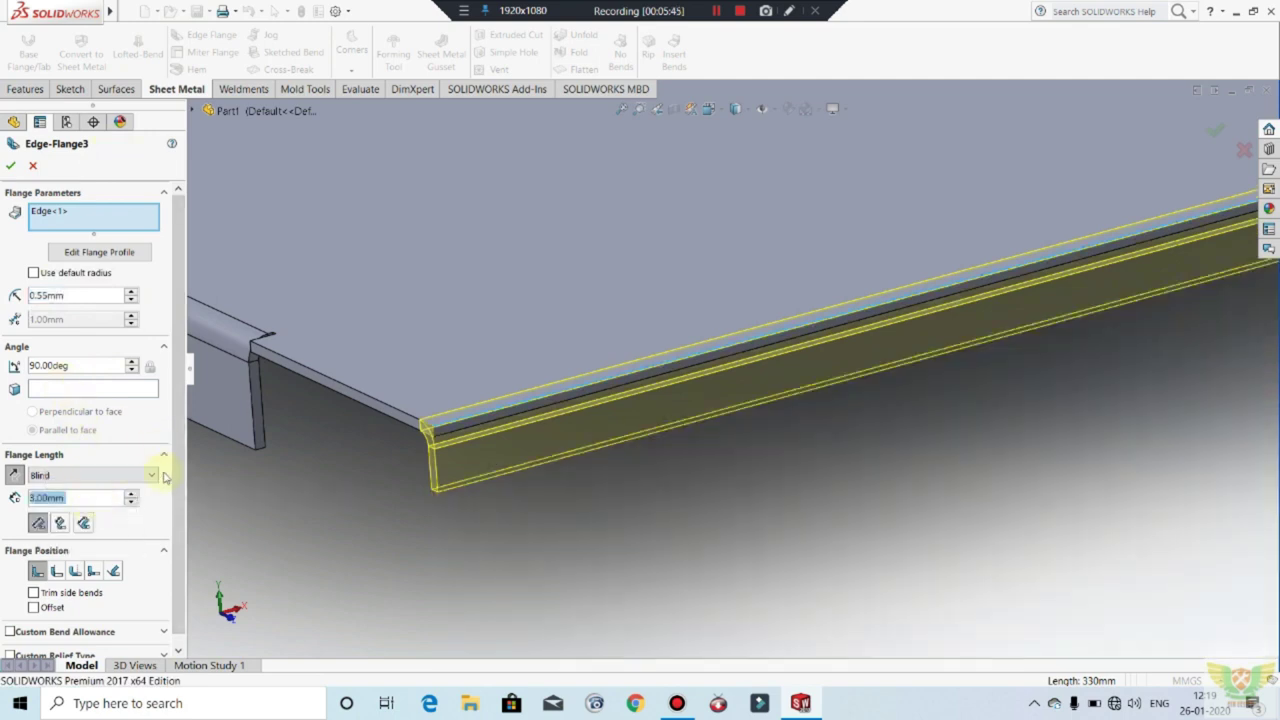
click(9, 170)
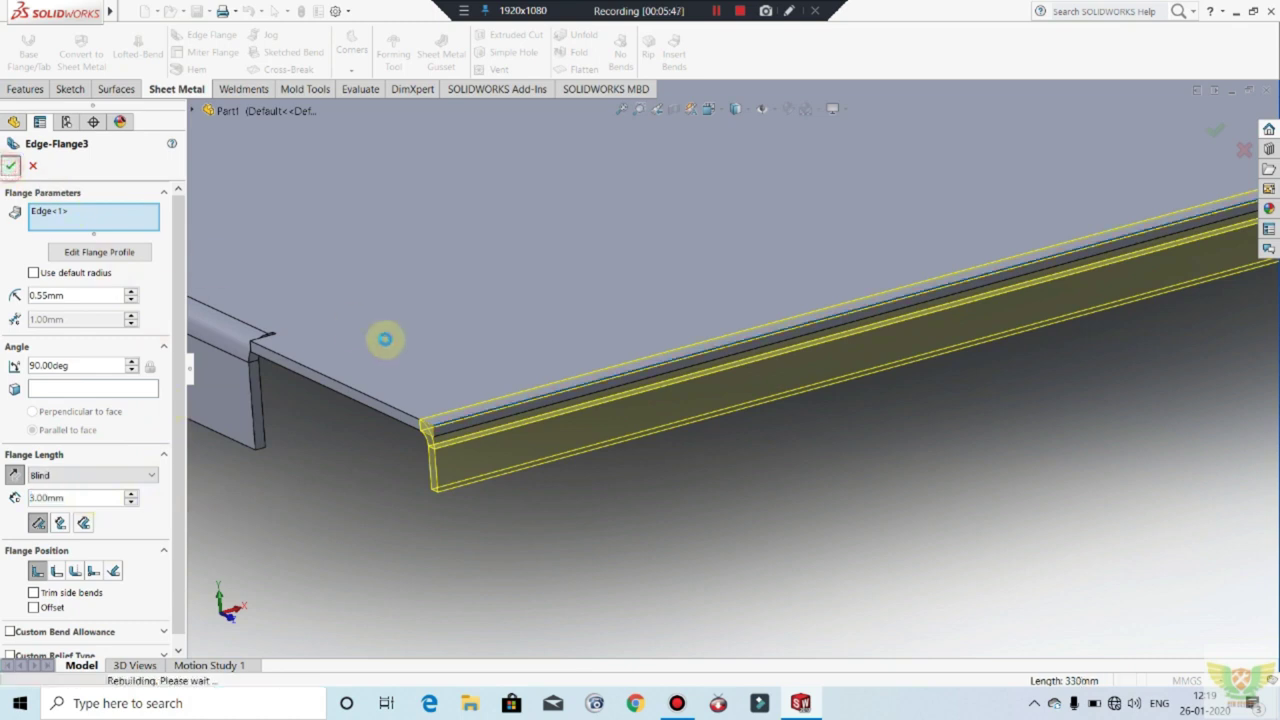
middle_drag(528, 423, 551, 447)
scroll(551, 447, up, 2)
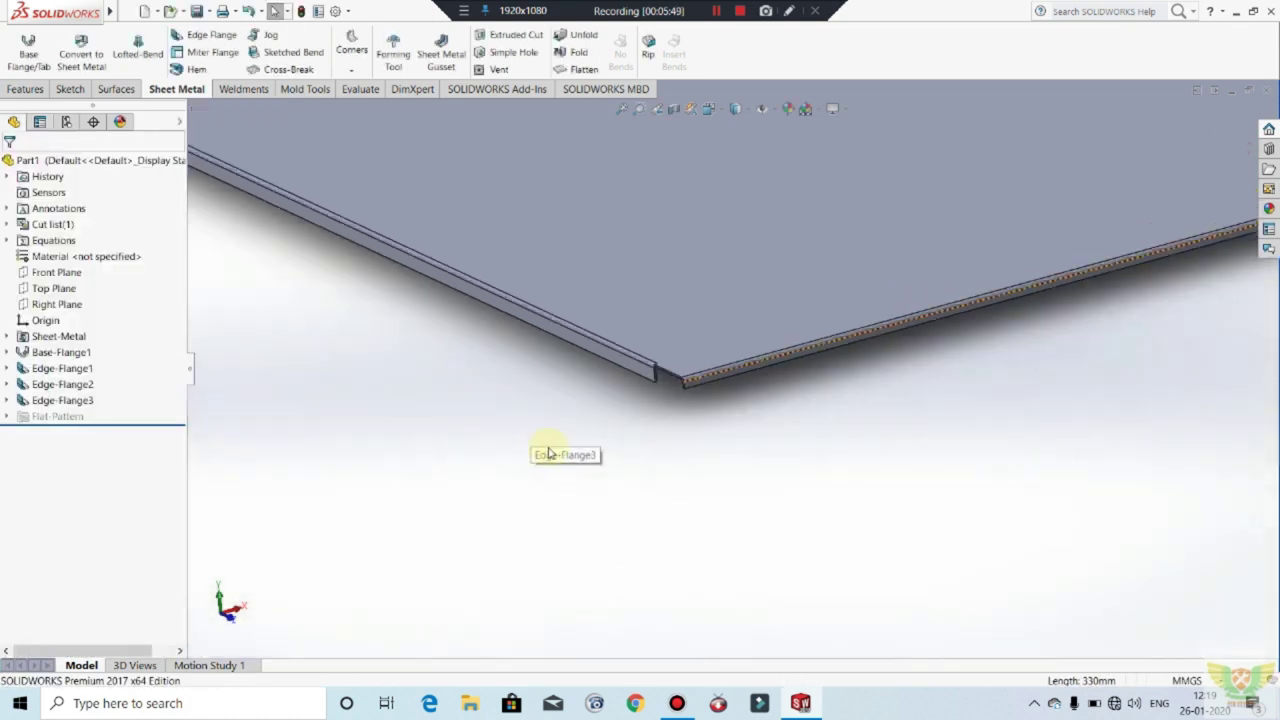
scroll(686, 428, up, 4)
mouse_move(737, 386)
middle_down()
mouse_move(844, 375)
mouse_move(940, 443)
mouse_move(751, 269)
mouse_move(736, 188)
mouse_move(789, 380)
mouse_move(931, 263)
middle_up()
scroll(867, 300, down, 2)
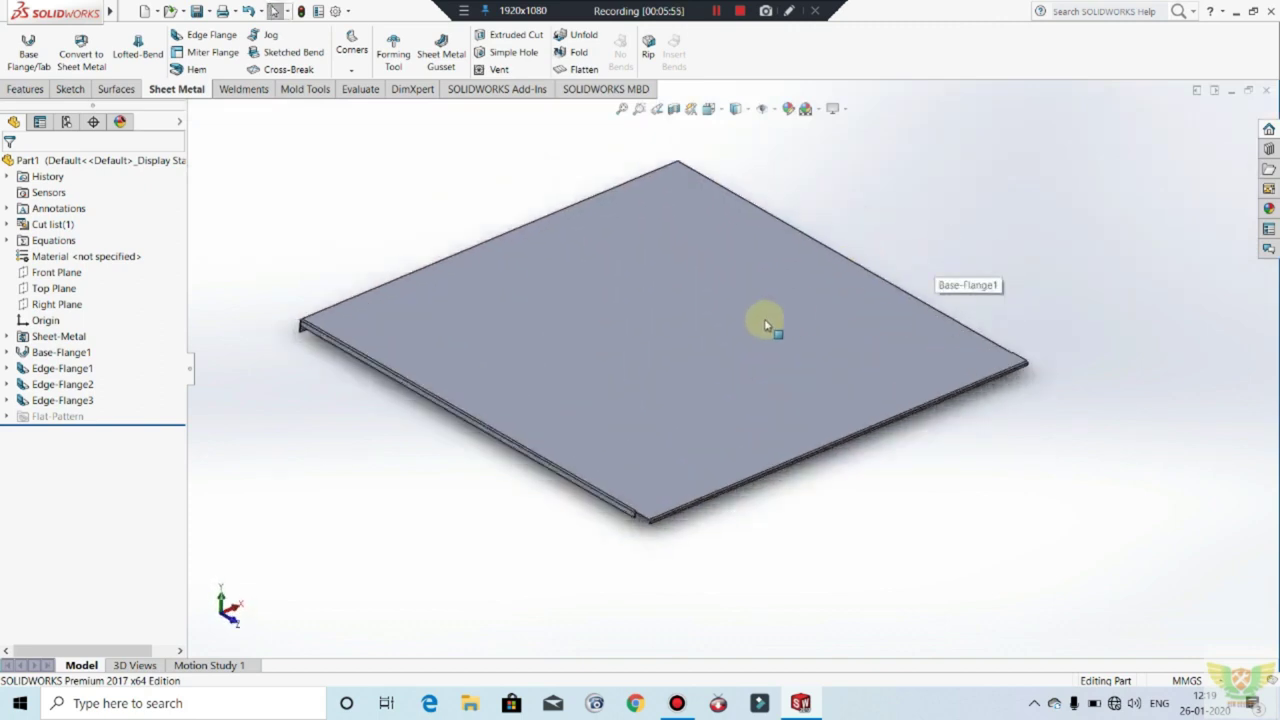
scroll(763, 323, down, 1)
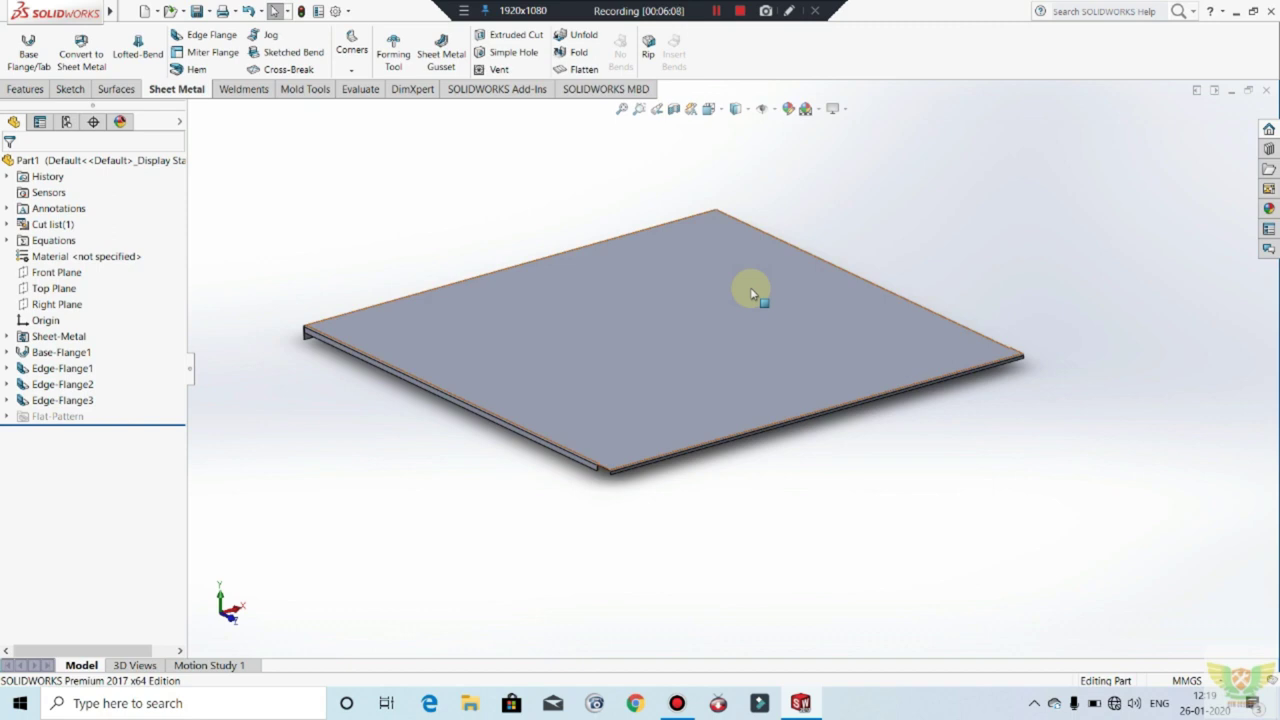
mouse_move(930, 406)
middle_down()
mouse_move(1060, 283)
mouse_move(969, 194)
mouse_move(857, 251)
mouse_move(922, 155)
mouse_move(809, 486)
mouse_move(663, 394)
mouse_move(656, 558)
mouse_move(763, 277)
mouse_move(866, 509)
mouse_move(784, 439)
middle_up()
key(space)
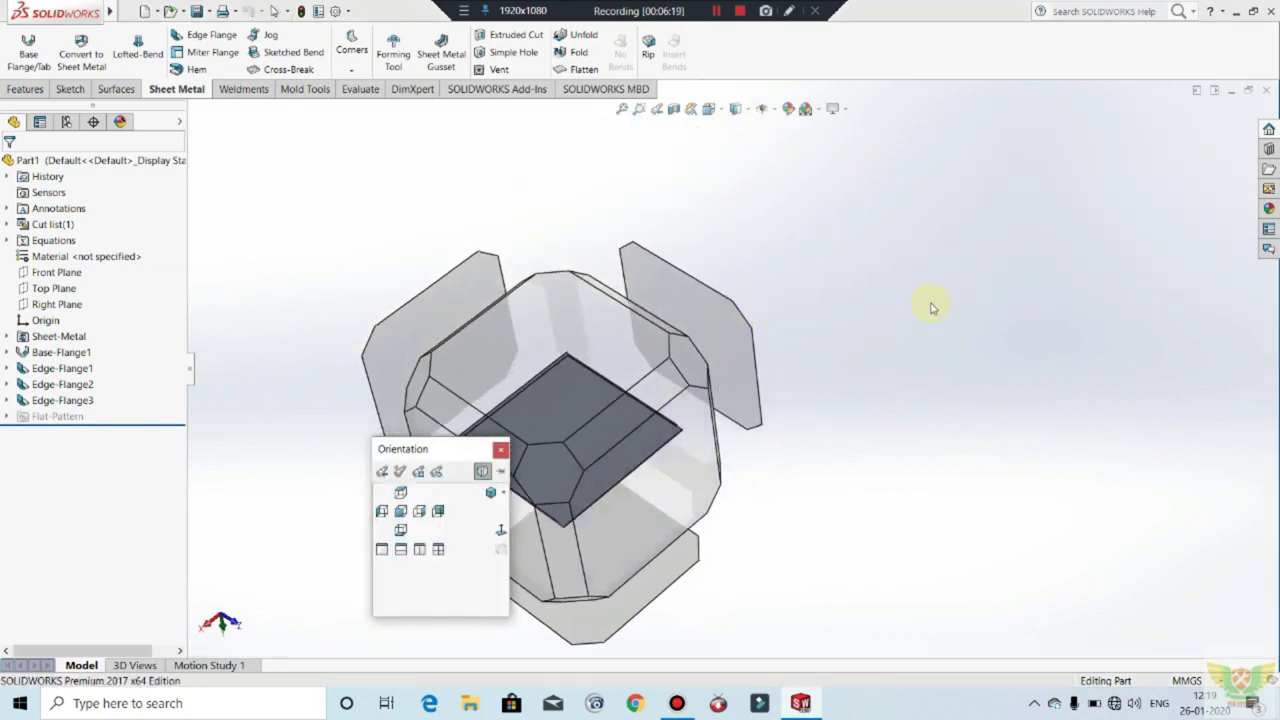
click(525, 556)
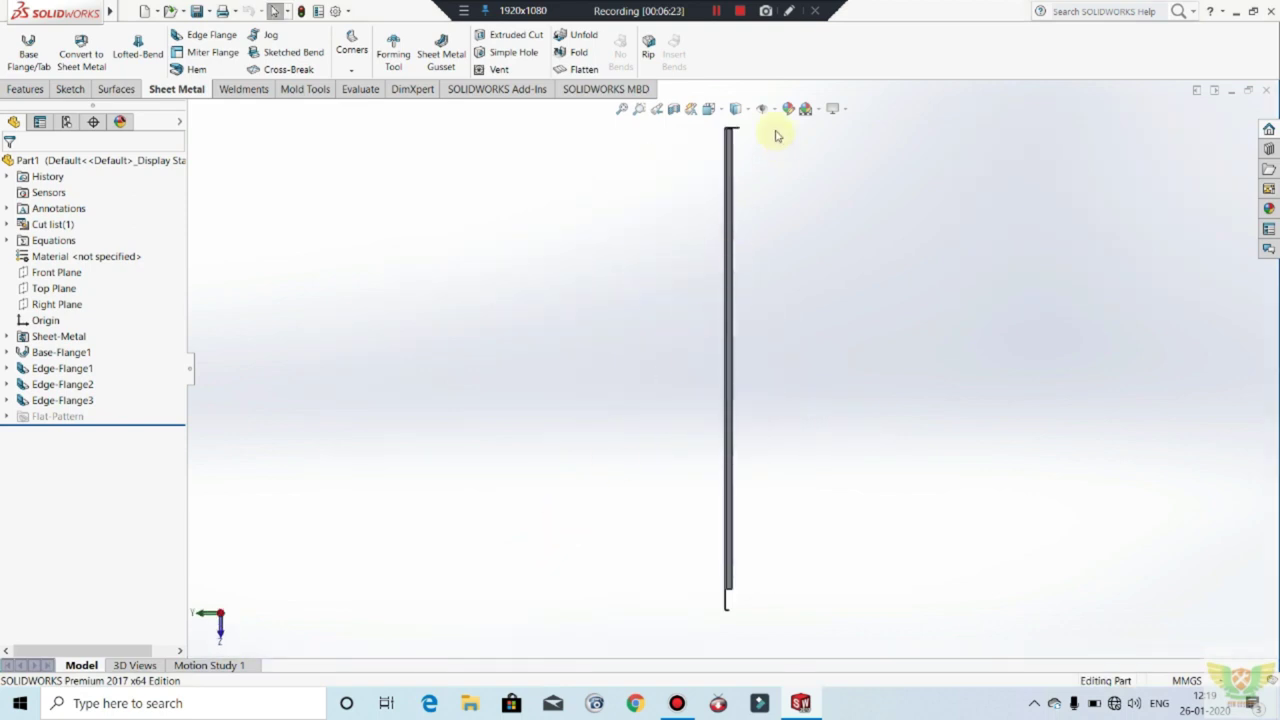
click(716, 109)
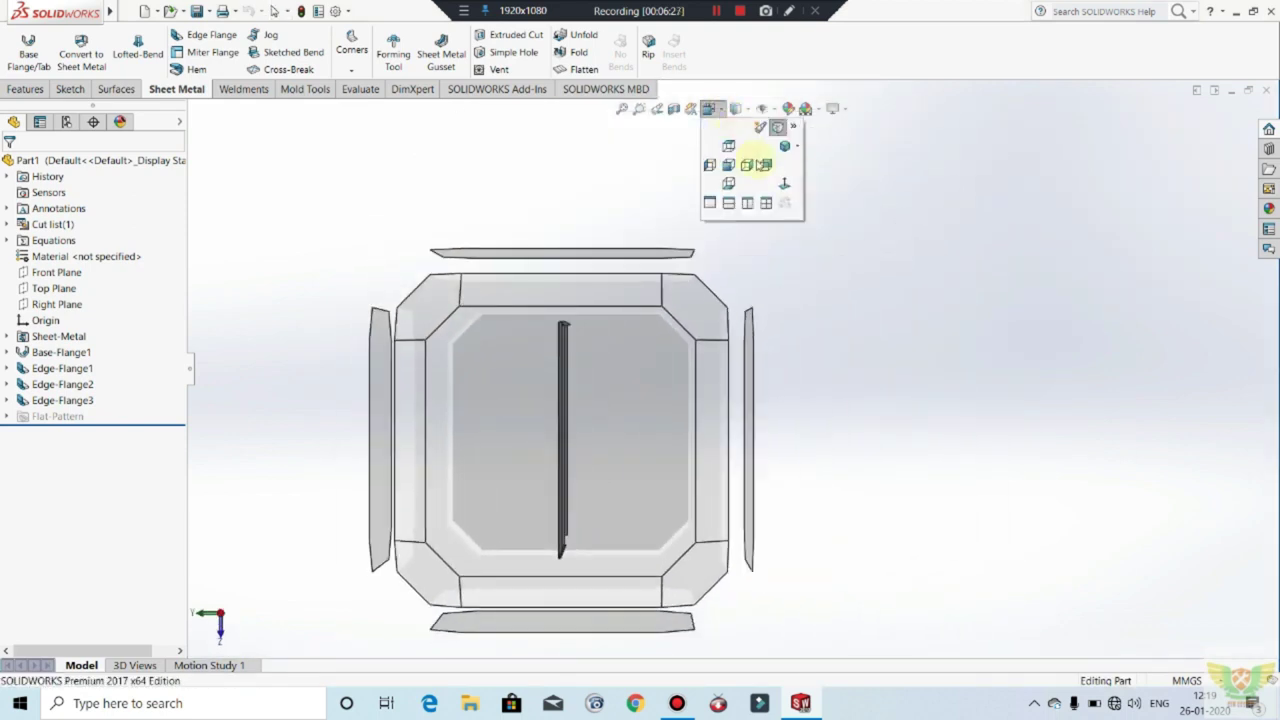
click(742, 166)
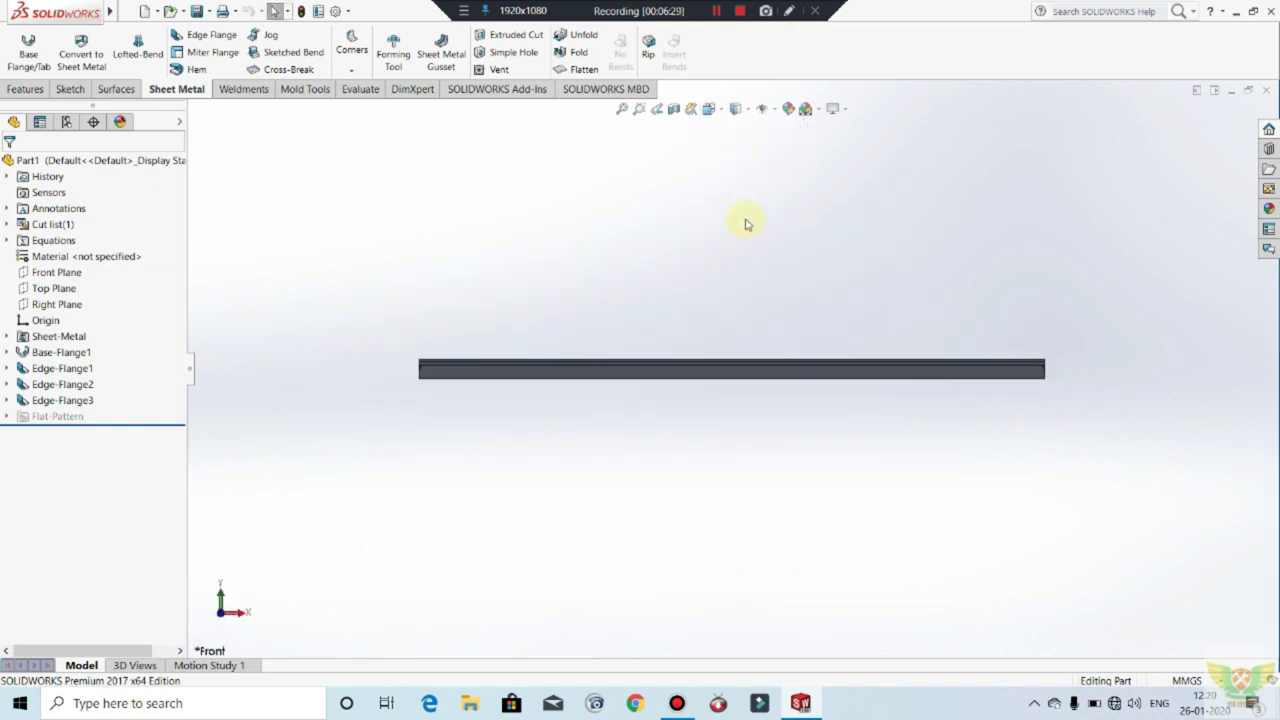
mouse_move(741, 235)
middle_down()
mouse_move(771, 369)
mouse_move(991, 391)
mouse_move(1000, 500)
mouse_move(978, 638)
middle_up()
mouse_move(794, 246)
middle_down()
mouse_move(826, 403)
mouse_move(881, 494)
middle_up()
mouse_move(658, 272)
middle_down()
mouse_move(640, 229)
mouse_move(785, 490)
middle_up()
mouse_move(737, 260)
middle_down()
mouse_move(866, 254)
mouse_move(914, 314)
mouse_move(870, 366)
mouse_move(657, 457)
mouse_move(686, 360)
mouse_move(614, 451)
mouse_move(420, 412)
middle_up()
scroll(343, 357, down, 5)
mouse_move(343, 357)
middle_down()
mouse_move(594, 389)
mouse_move(659, 460)
middle_up()
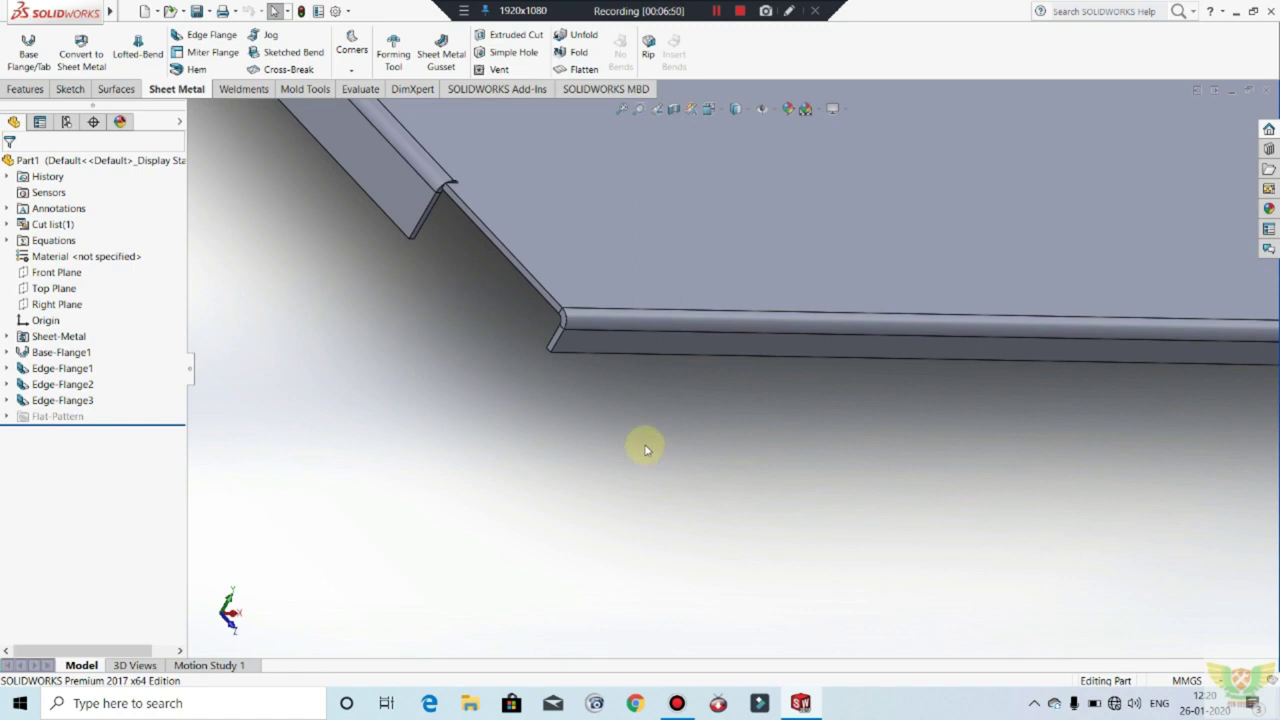
Step: Open Edge-Flange3's flange profile sketch and drag its end line to the right
click(65, 400)
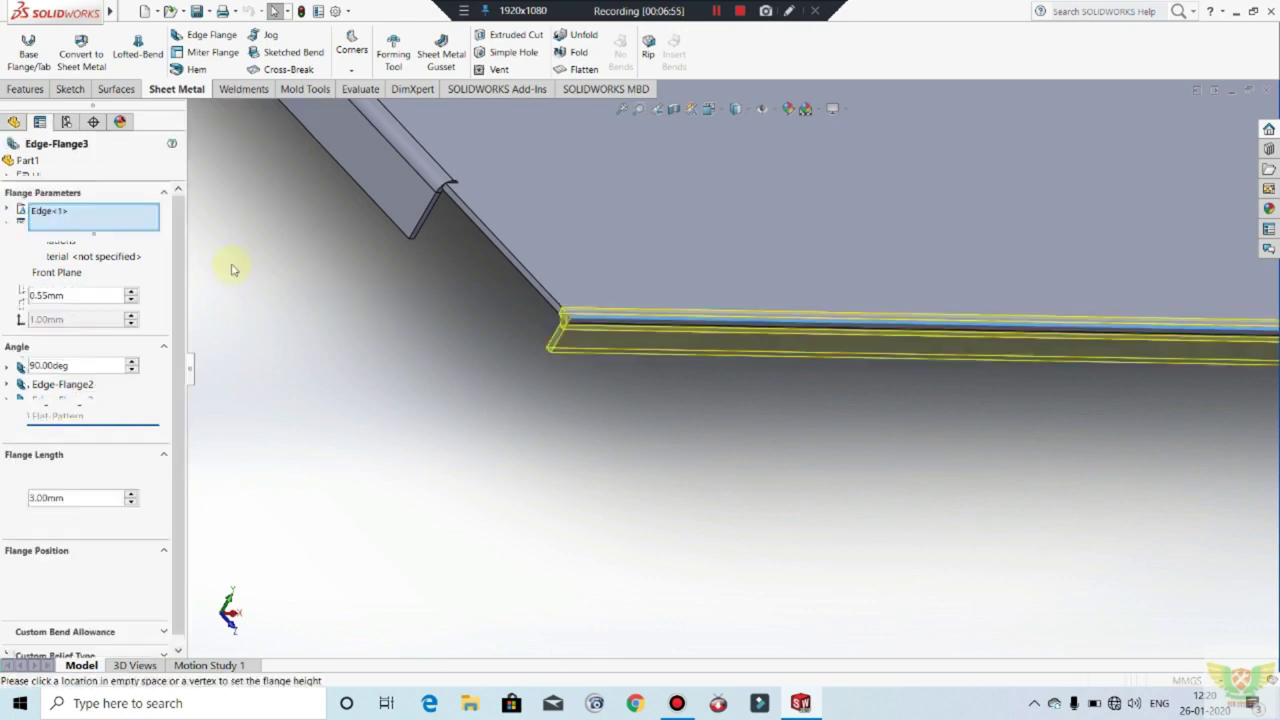
click(99, 252)
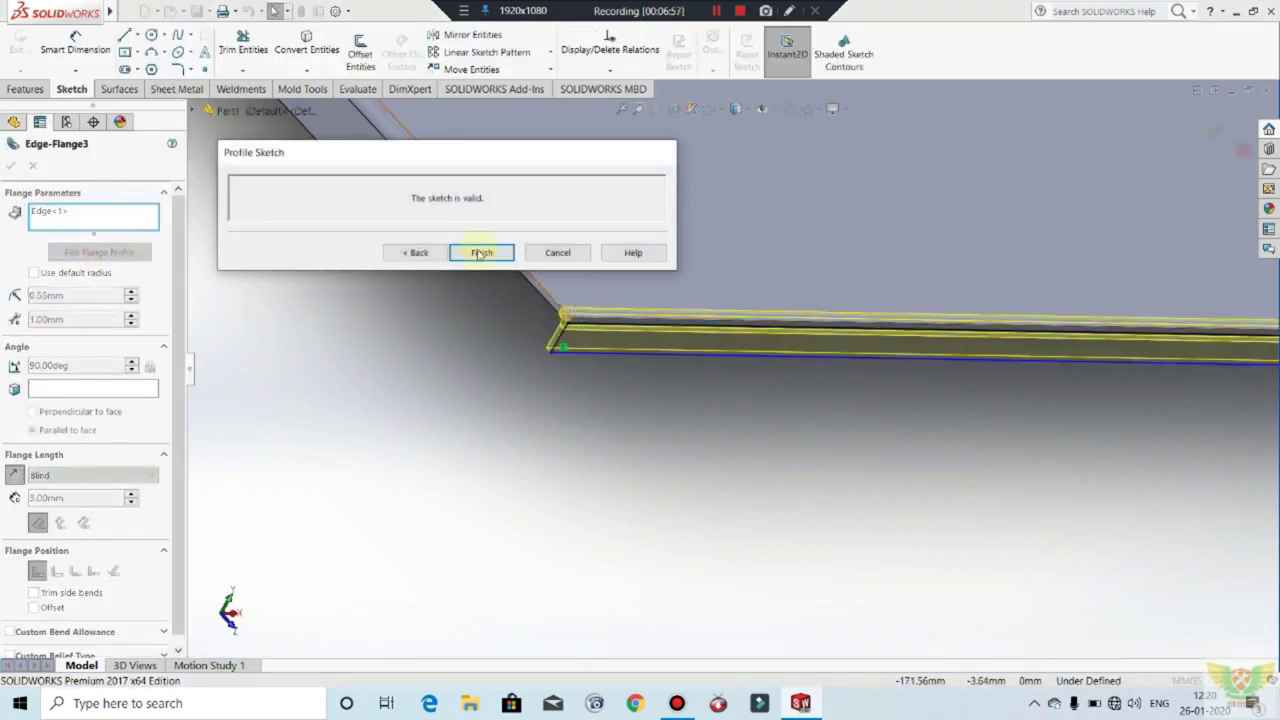
scroll(592, 331, down, 2)
scroll(659, 374, down, 2)
scroll(659, 374, down, 2)
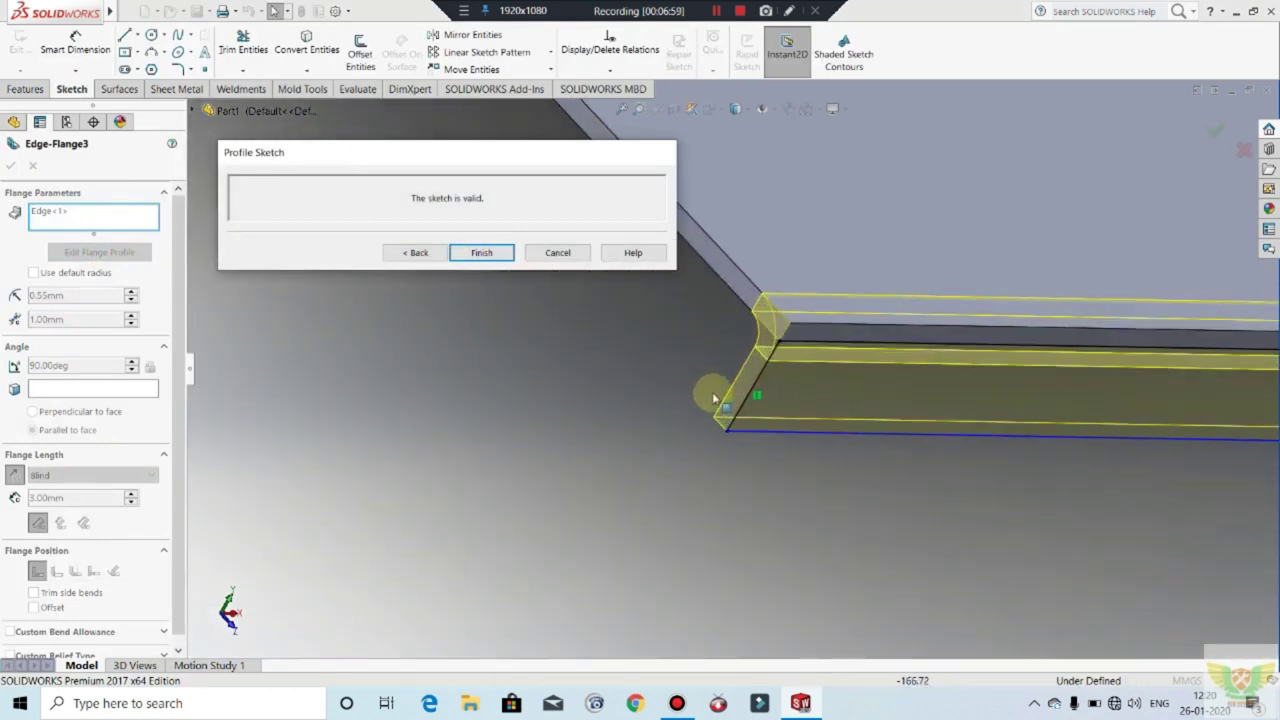
drag(757, 390, 843, 400)
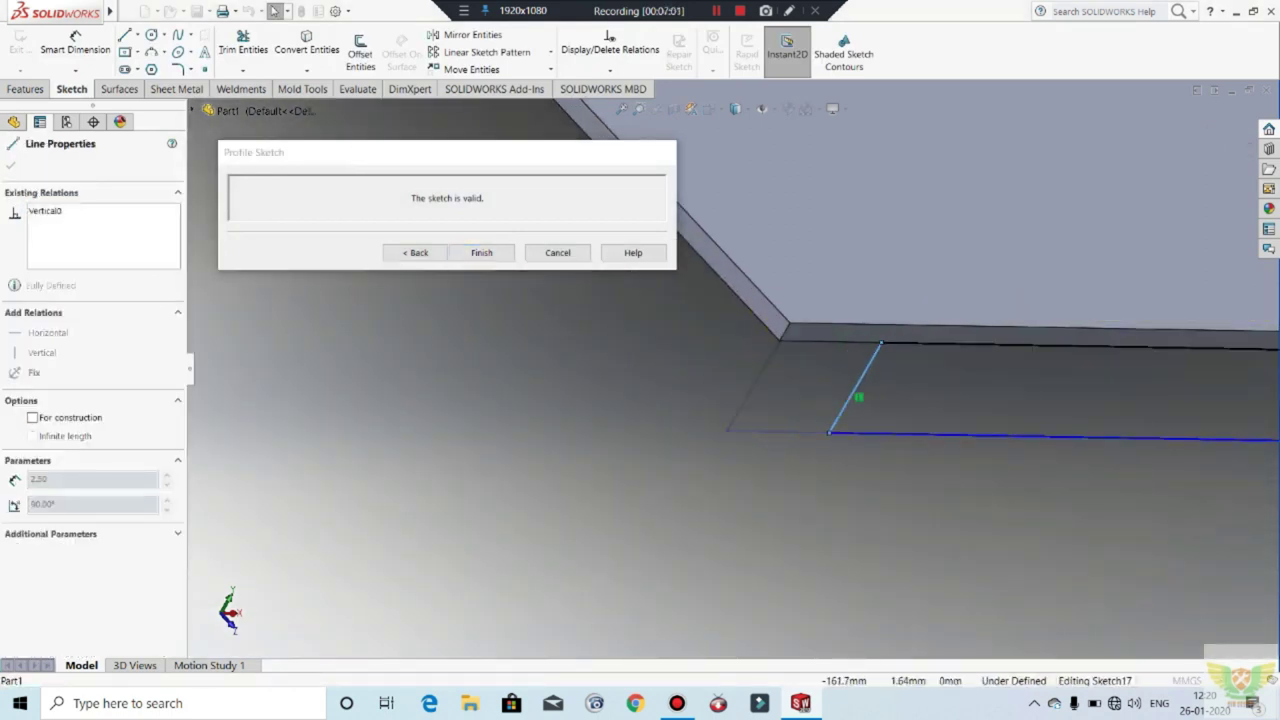
Step: Dimension the flange profile's end line at 2.50 mm
click(75, 45)
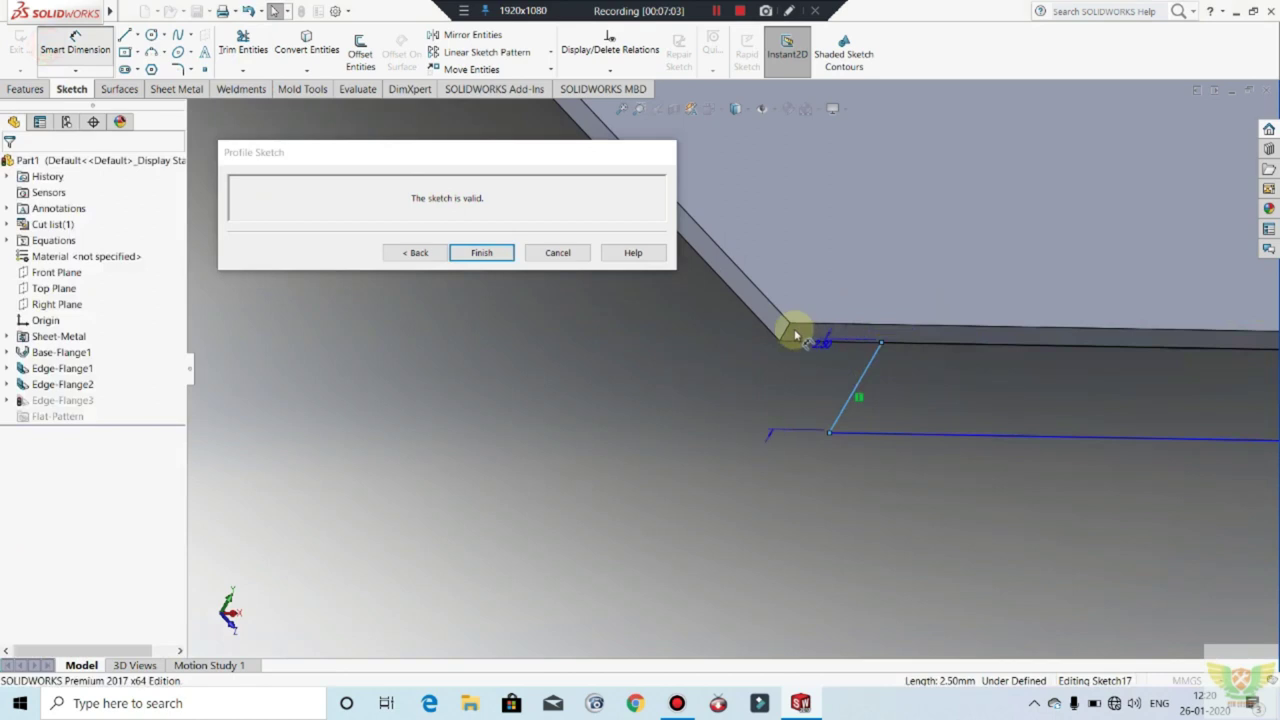
click(783, 337)
click(777, 334)
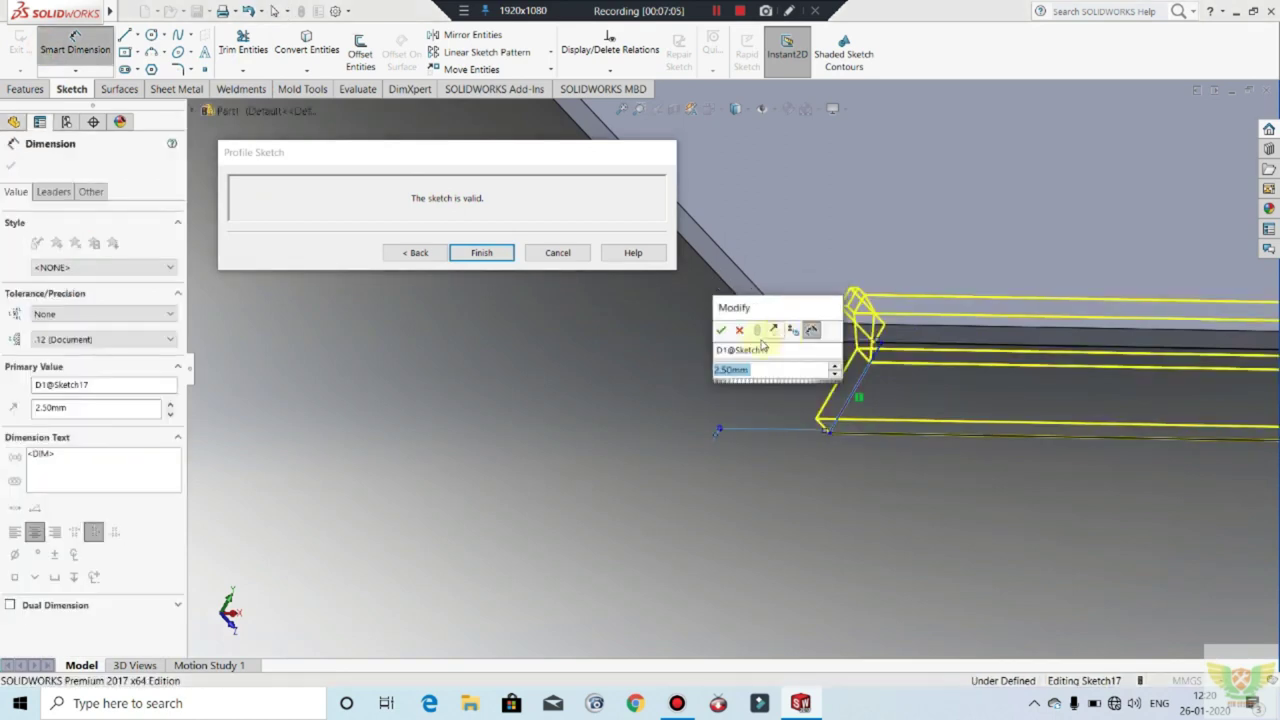
click(739, 330)
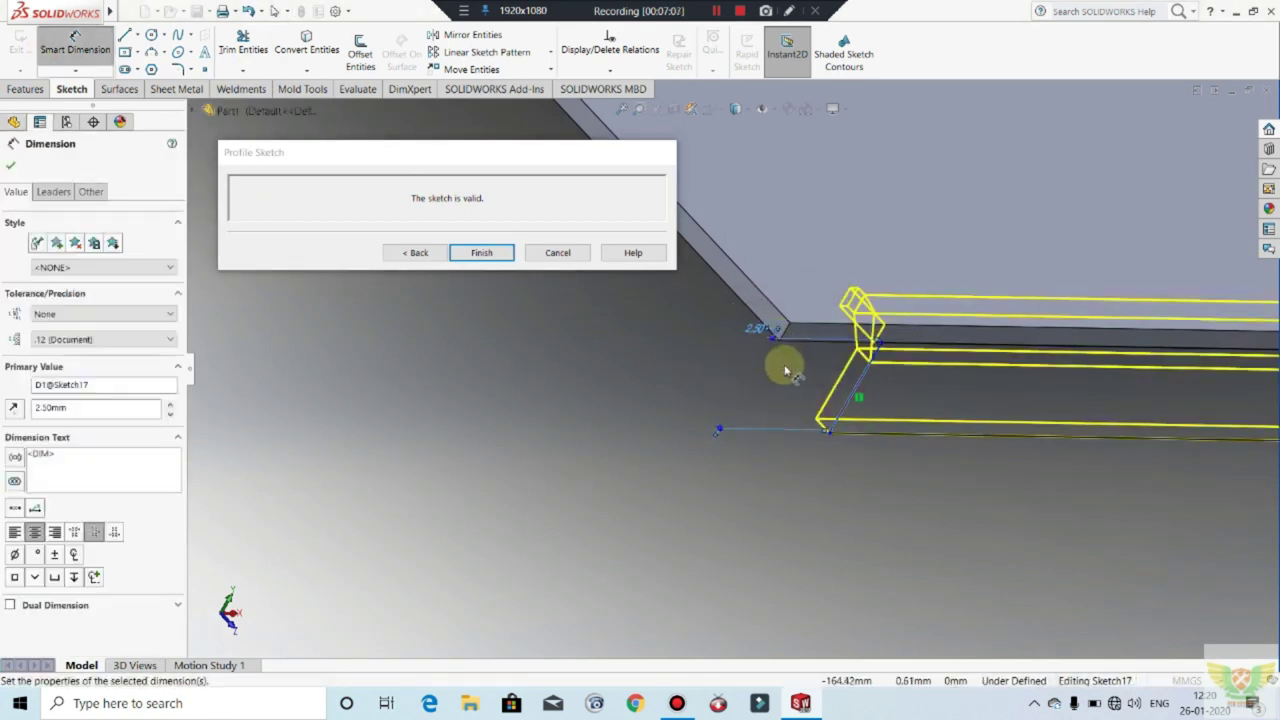
key(Escape)
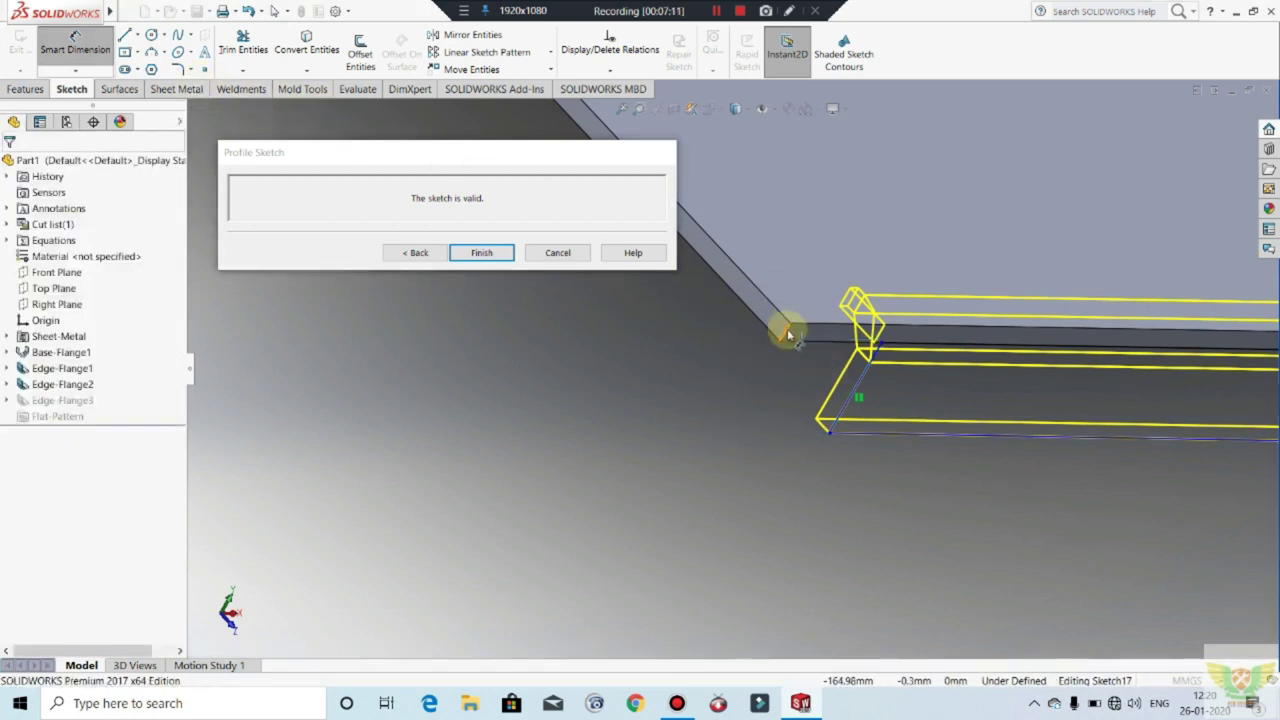
Step: Dimension the lower sketch line at 5.00 mm
click(822, 432)
click(785, 463)
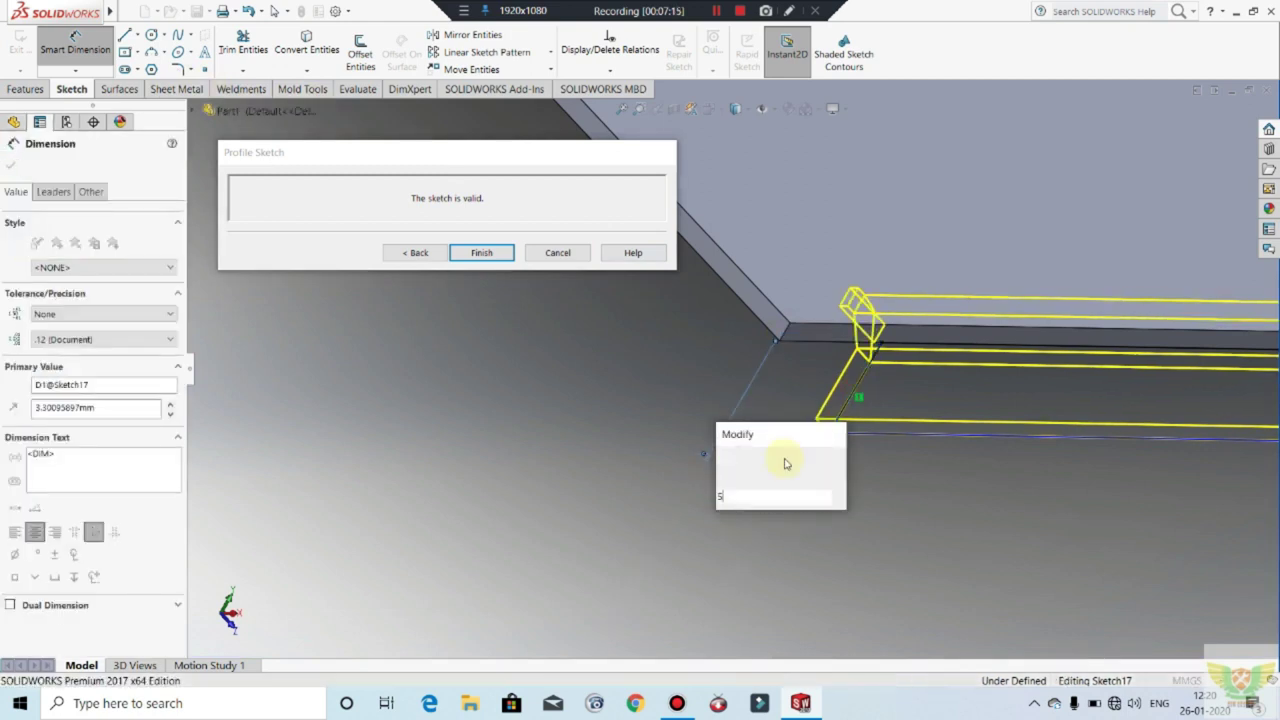
key(Return)
scroll(785, 457, up, 1)
scroll(783, 455, up, 1)
scroll(778, 451, up, 1)
scroll(779, 450, up, 1)
scroll(779, 450, up, 1)
scroll(1155, 420, up, 1)
scroll(1150, 415, down, 3)
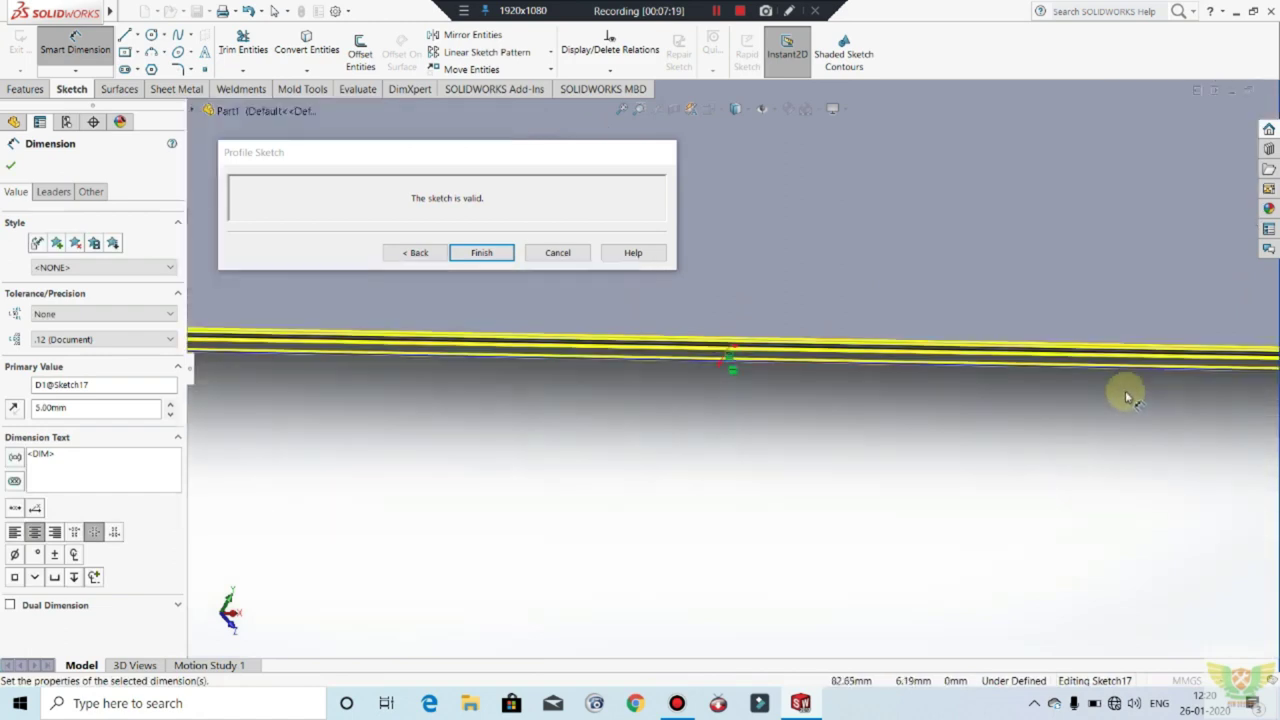
scroll(1140, 390, up, 2)
scroll(1177, 371, down, 3)
Step: Add a dimension from the short vertical line's end to the edge corner
click(1040, 390)
scroll(900, 370, up, 2)
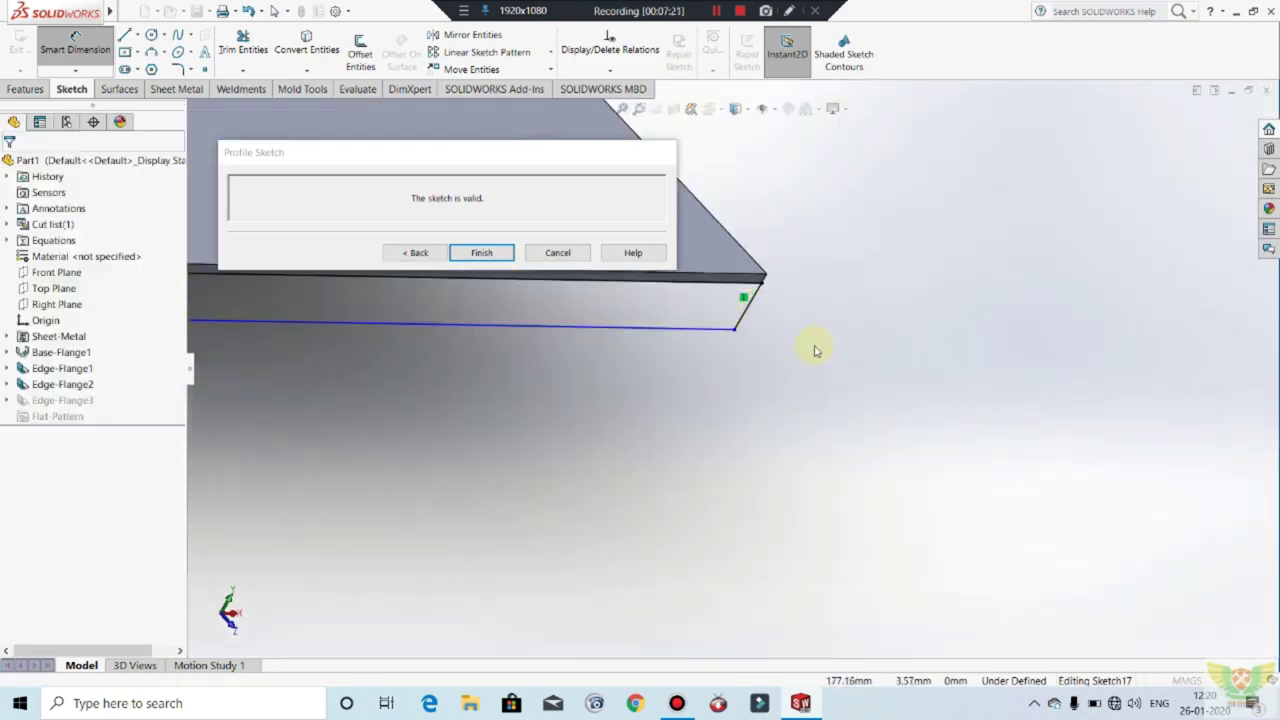
scroll(700, 320, up, 2)
click(603, 290)
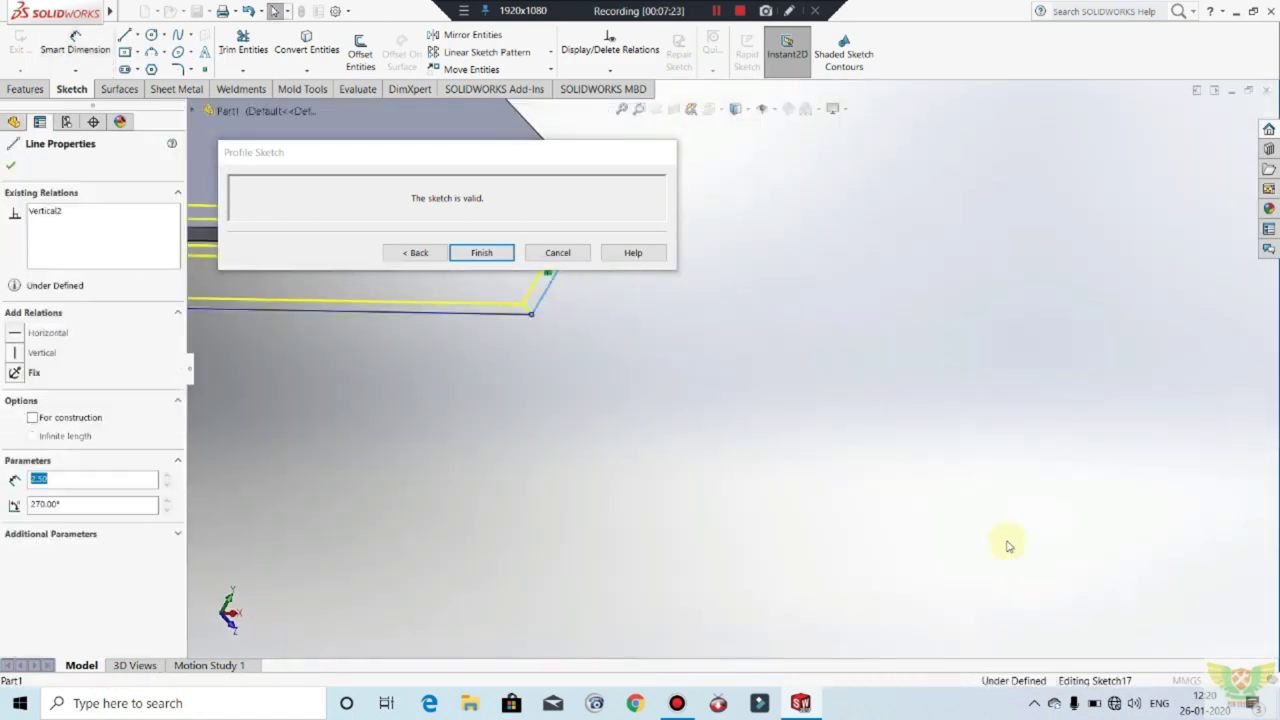
scroll(990, 525, down, 2)
scroll(655, 313, down, 2)
scroll(655, 313, down, 1)
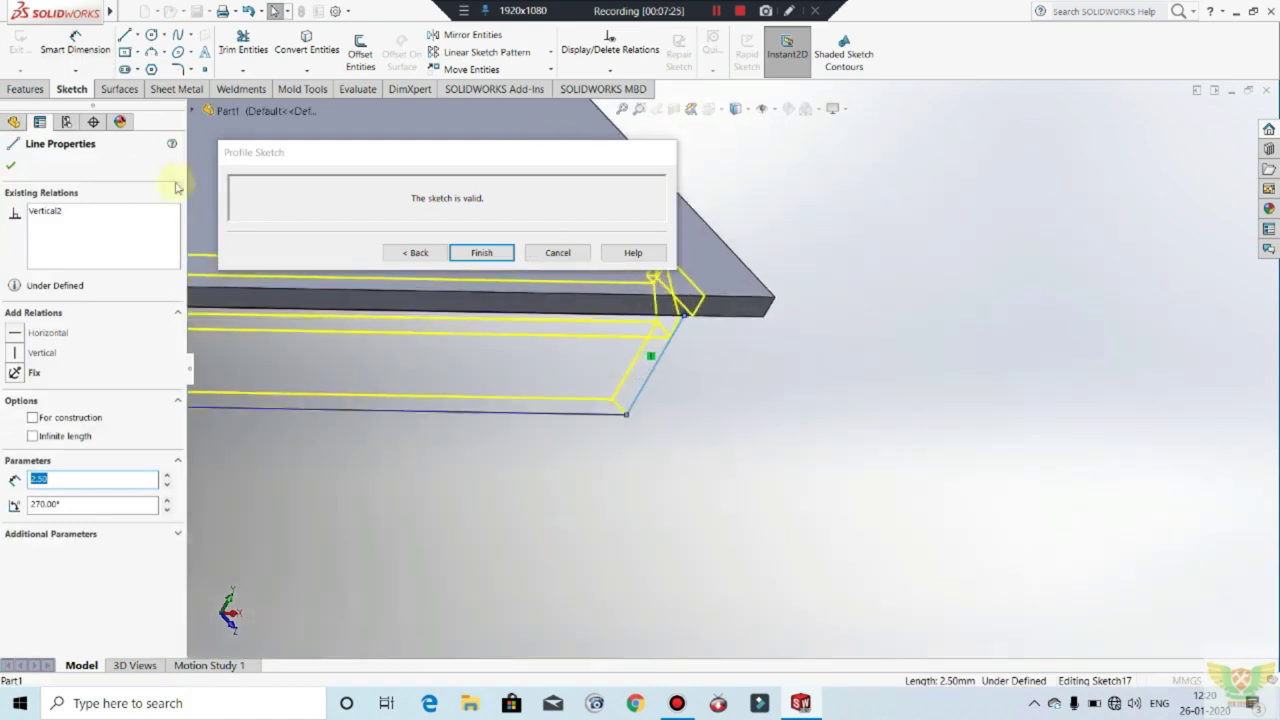
click(72, 55)
click(762, 346)
click(686, 486)
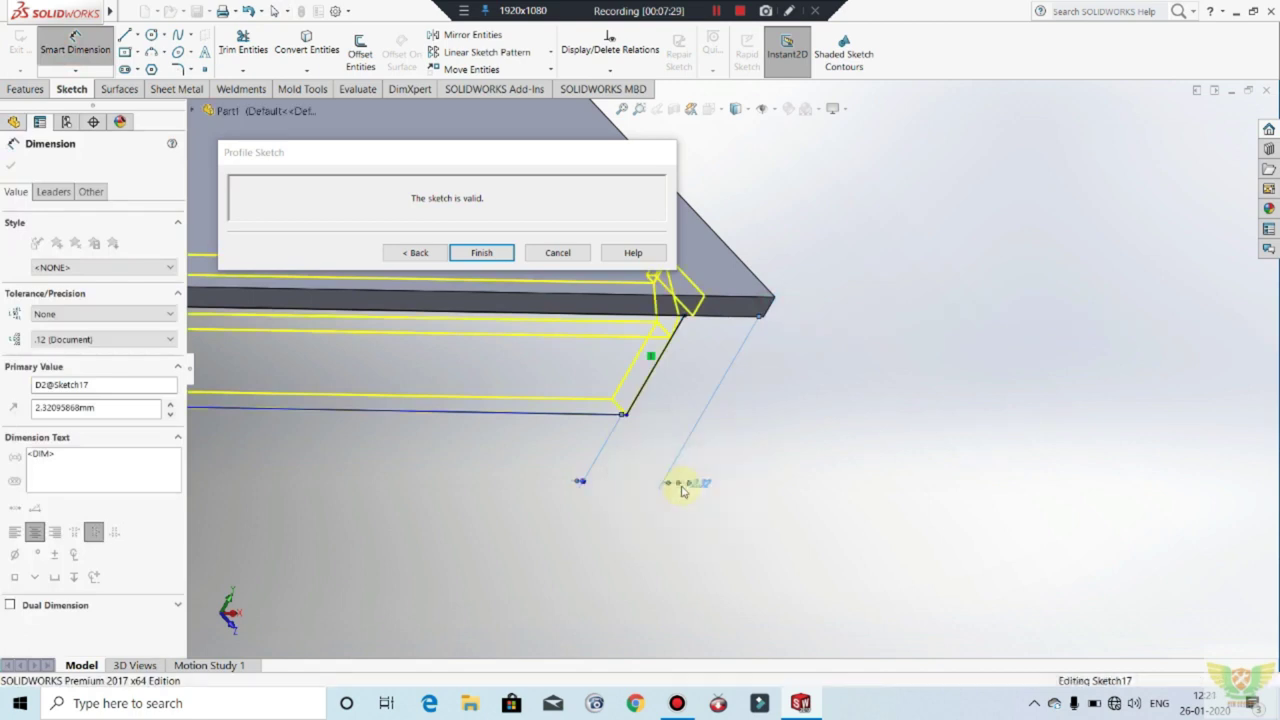
Step: Finish the profile sketch, rebuild Edge-Flange3, and inspect the flange's bottom edge
click(481, 252)
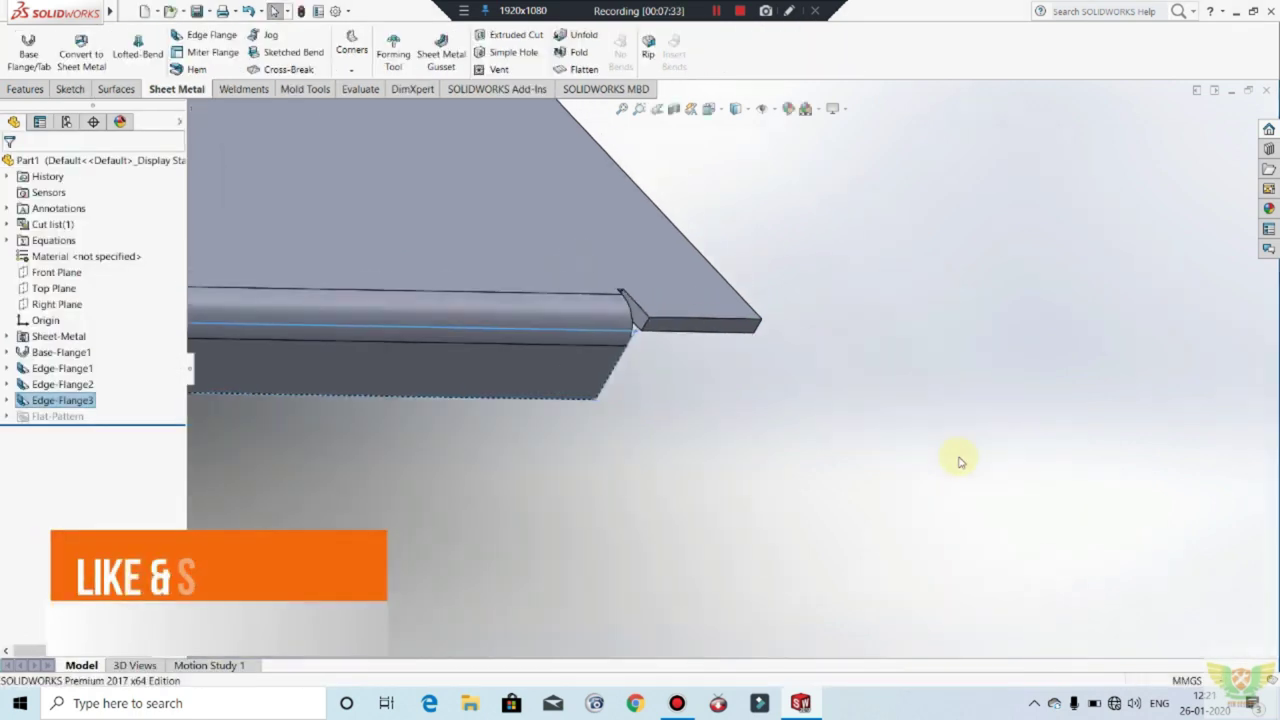
scroll(958, 462, up, 3)
scroll(790, 434, up, 3)
scroll(620, 420, up, 2)
click(541, 376)
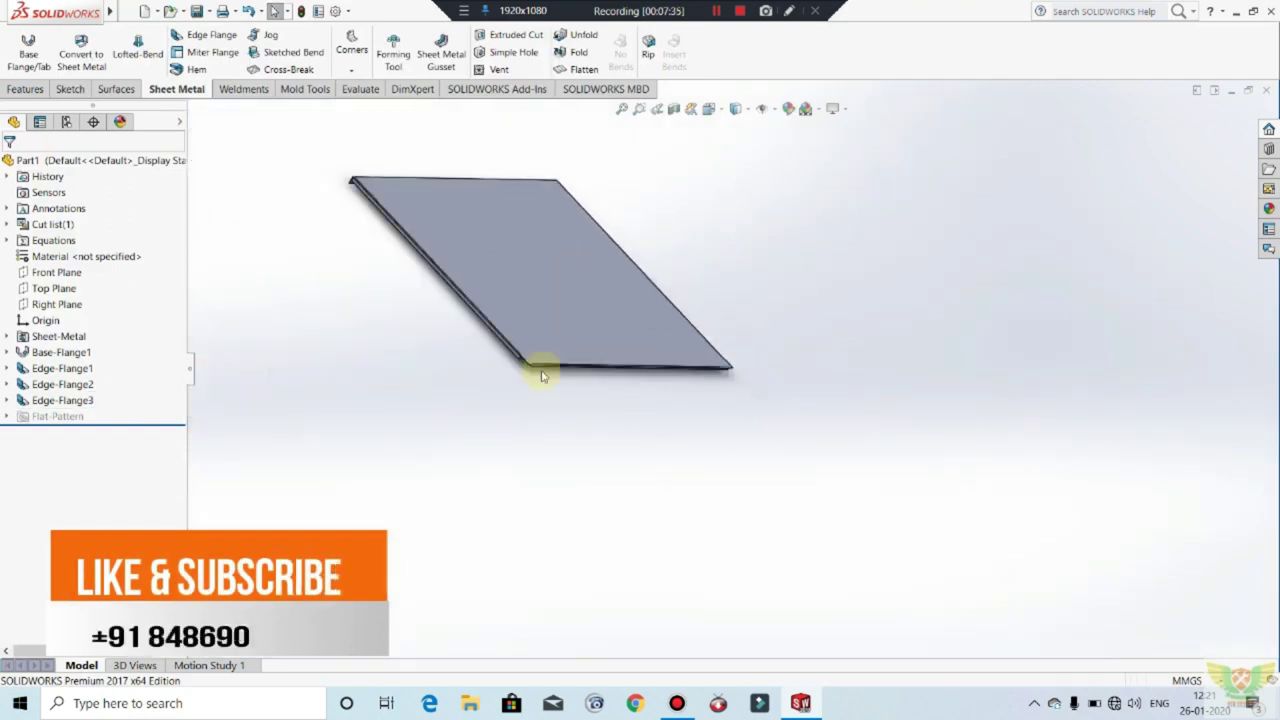
scroll(541, 376, down, 5)
mouse_move(623, 351)
middle_down()
mouse_move(531, 386)
mouse_move(503, 412)
middle_up()
scroll(571, 300, down, 2)
scroll(614, 283, down, 2)
scroll(854, 349, down, 2)
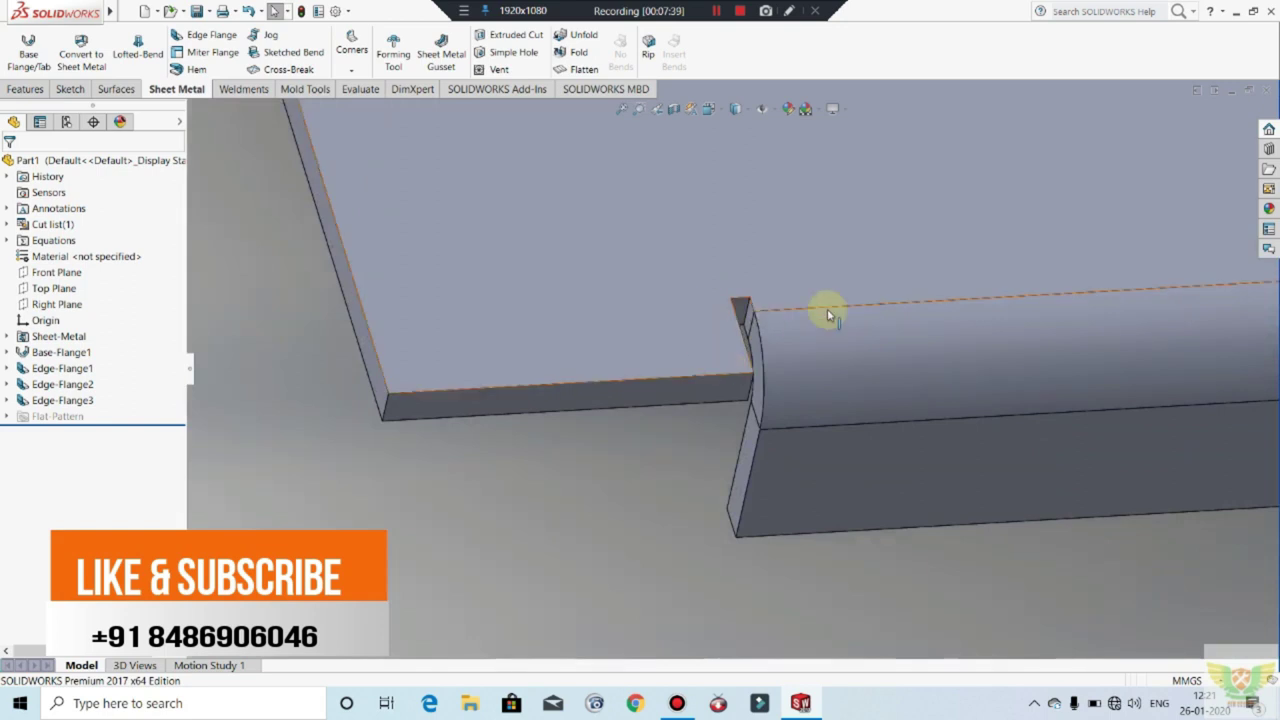
Step: Give Edge-Flange3 an Obround custom corner relief
click(86, 401)
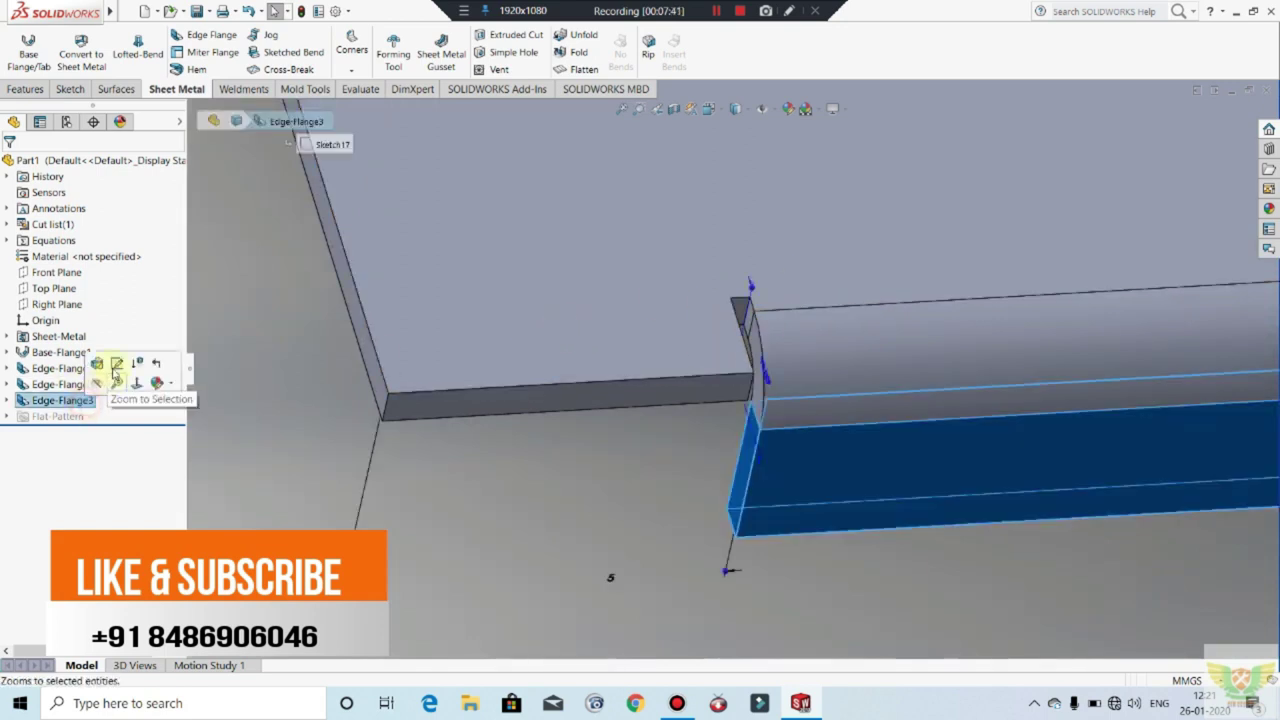
click(101, 366)
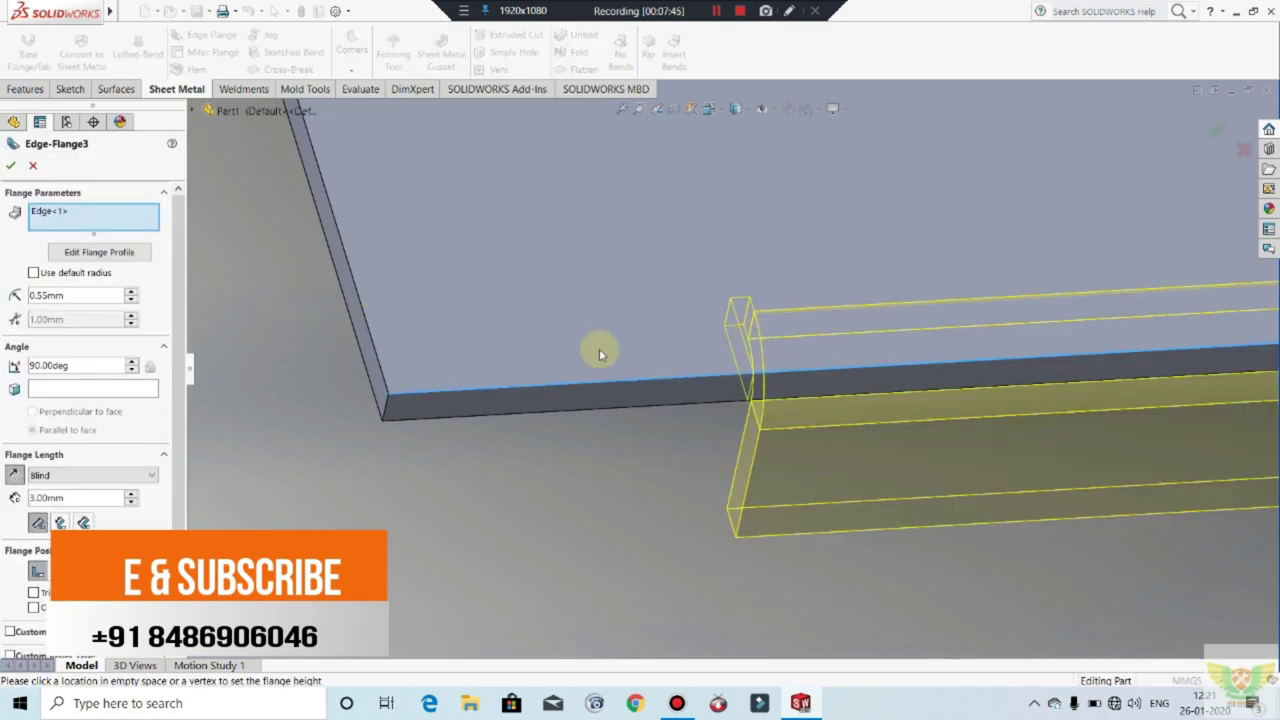
scroll(100, 525, down, 1)
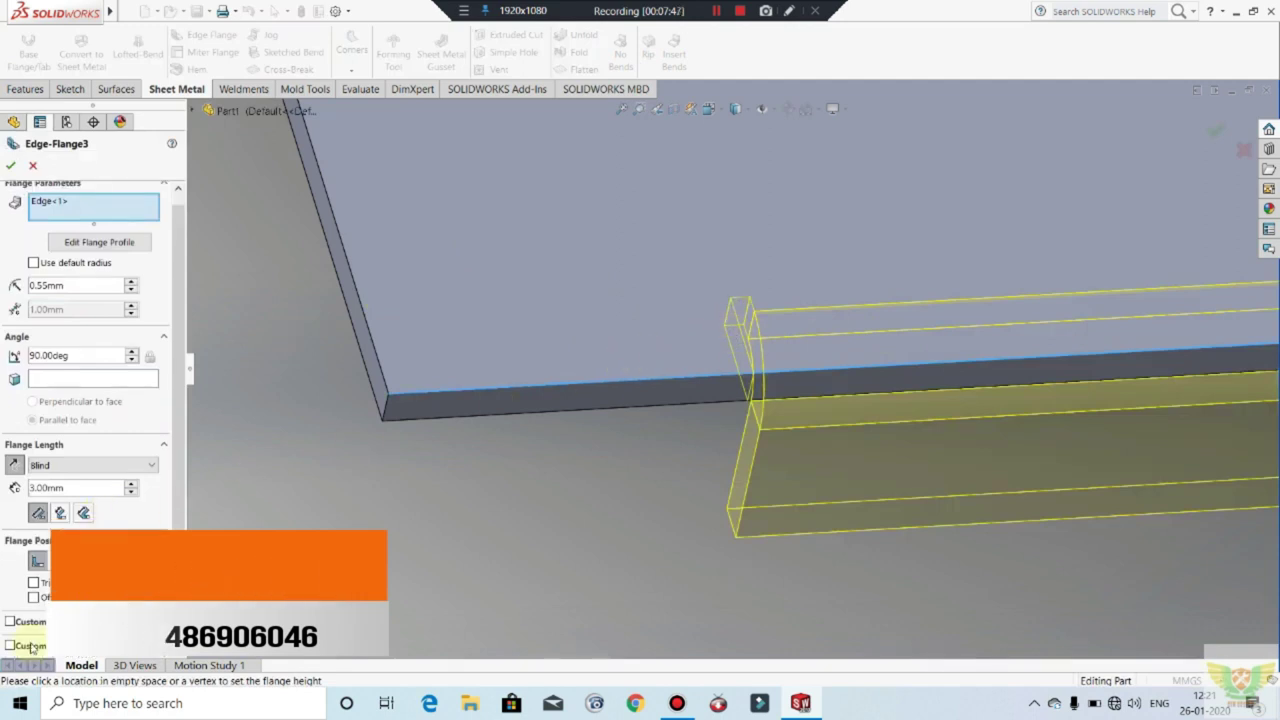
click(32, 646)
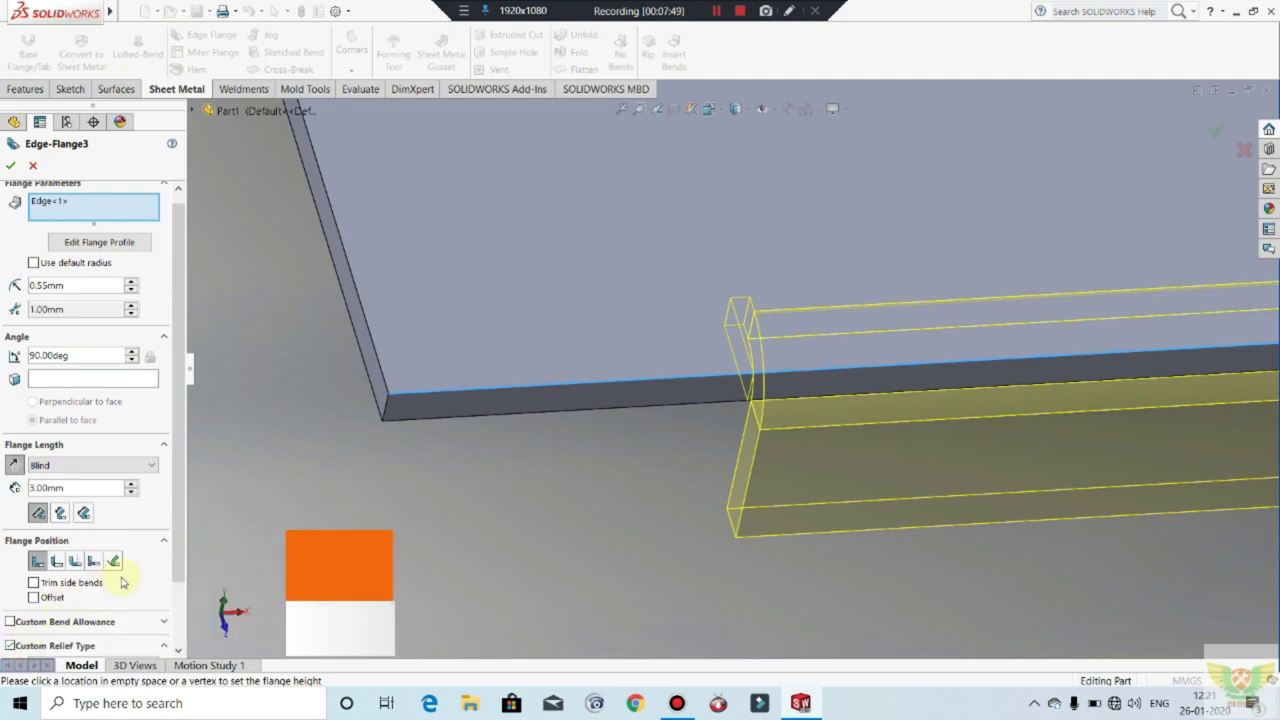
scroll(180, 560, down, 3)
click(63, 587)
click(55, 601)
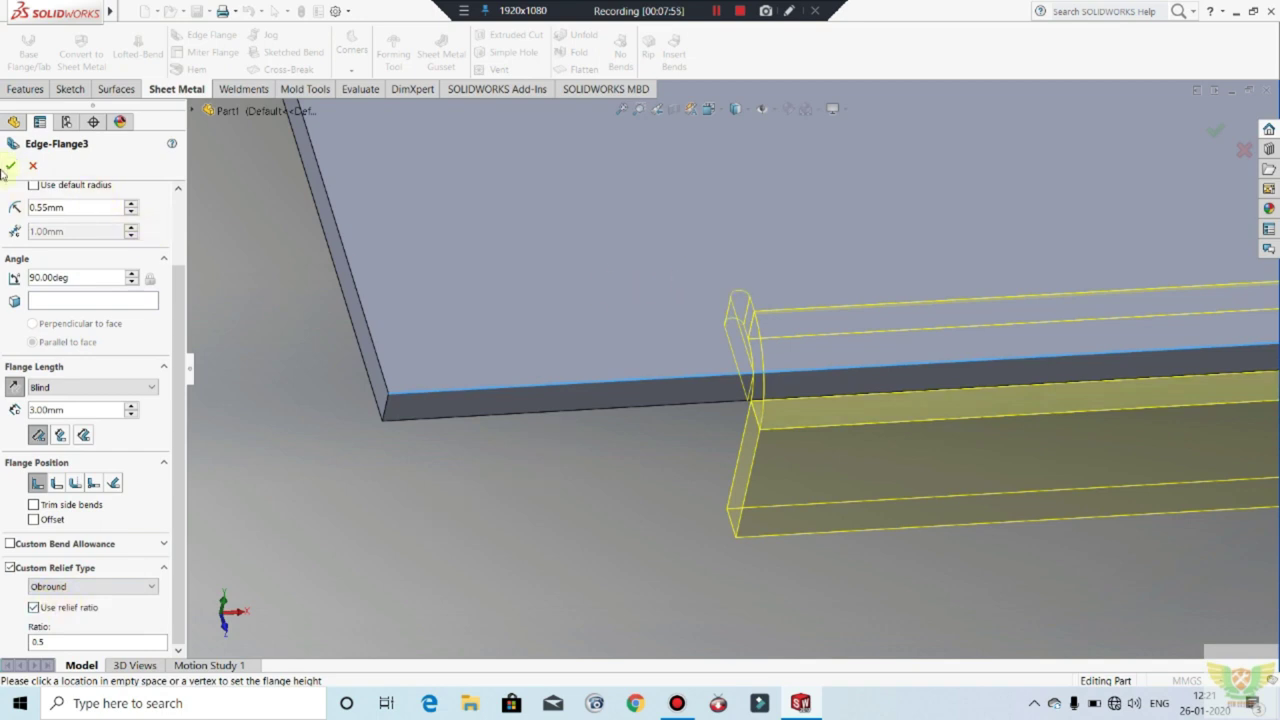
key(Return)
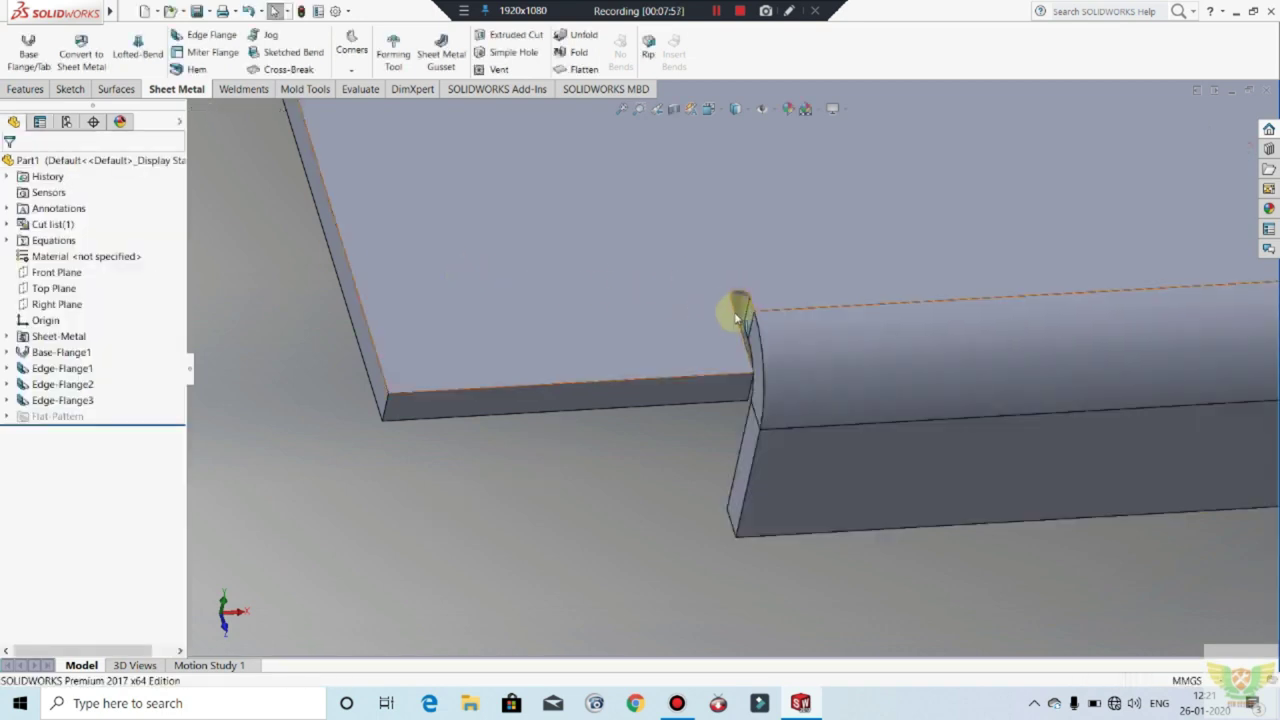
Step: Change Edge-Flange3's custom relief from Obround to Tear and accept the edit
click(62, 400)
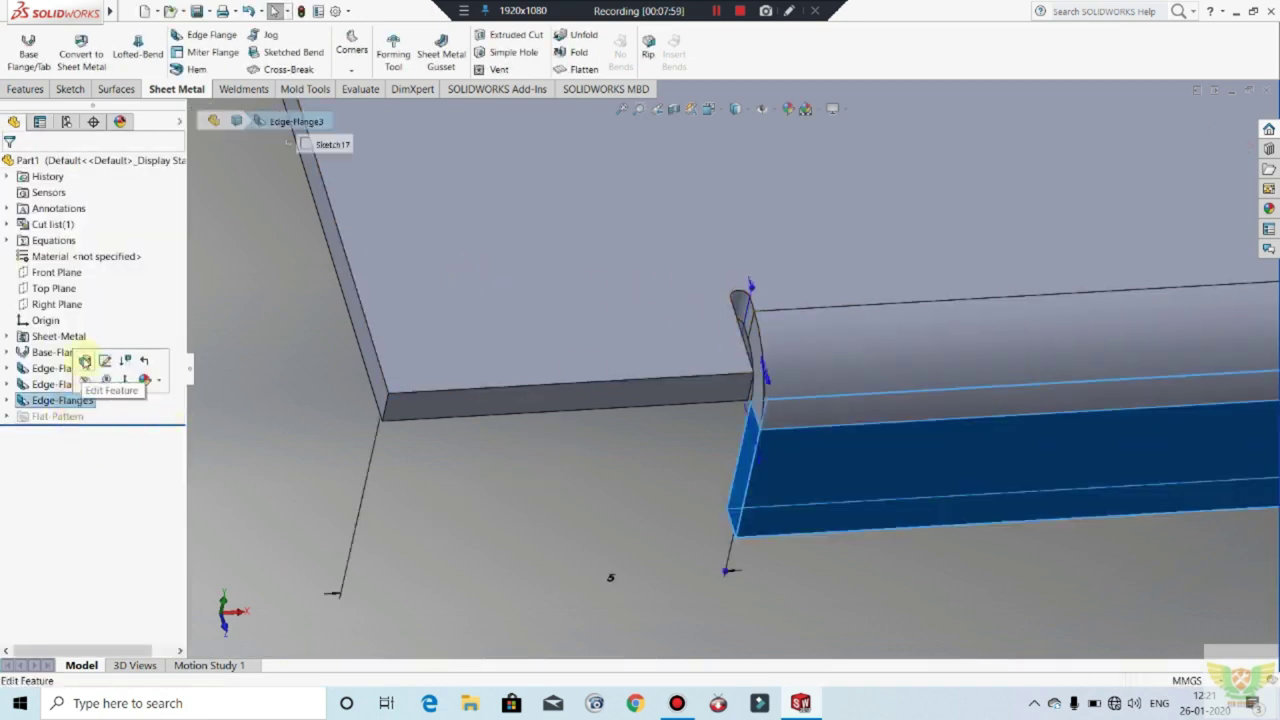
click(643, 427)
scroll(143, 540, down, 2)
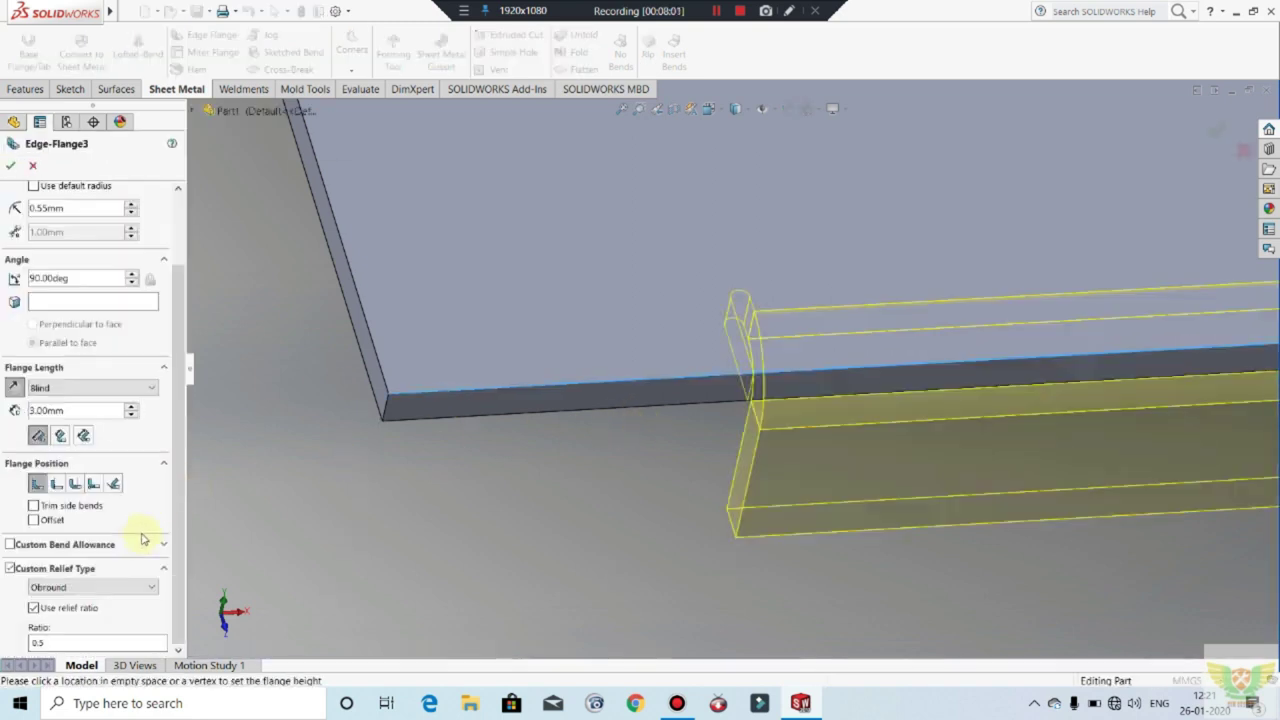
click(92, 594)
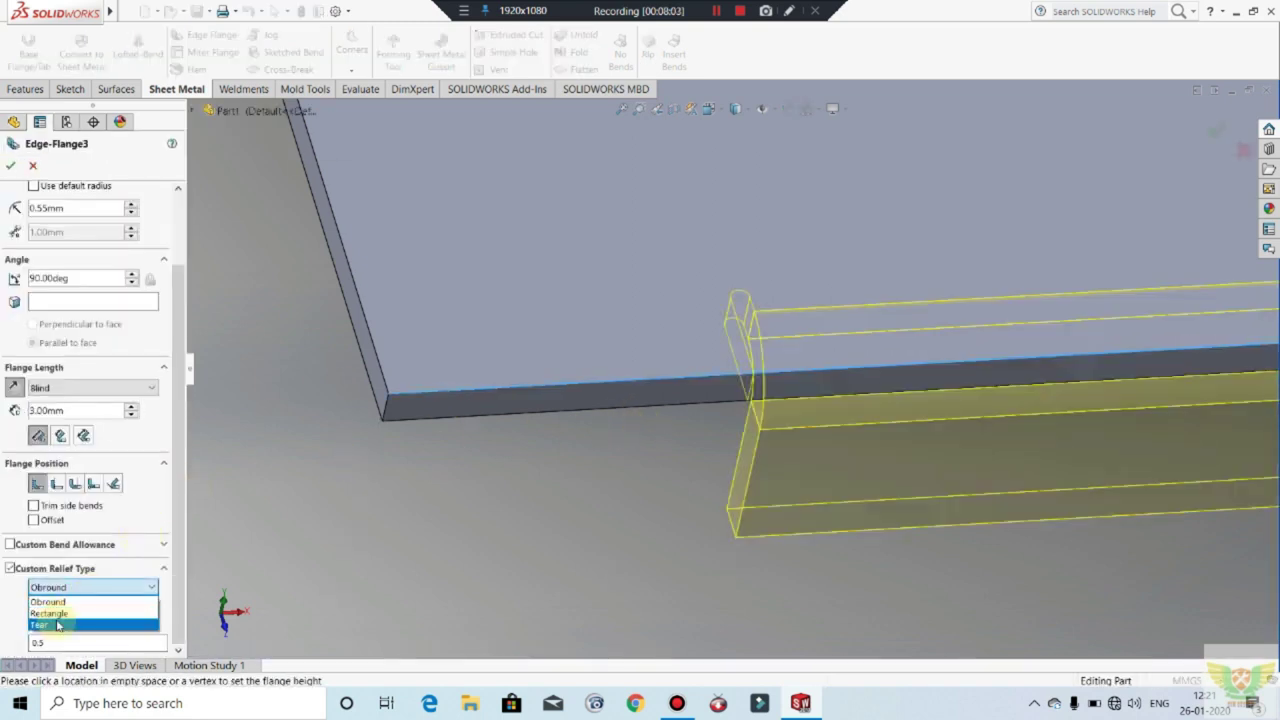
click(62, 620)
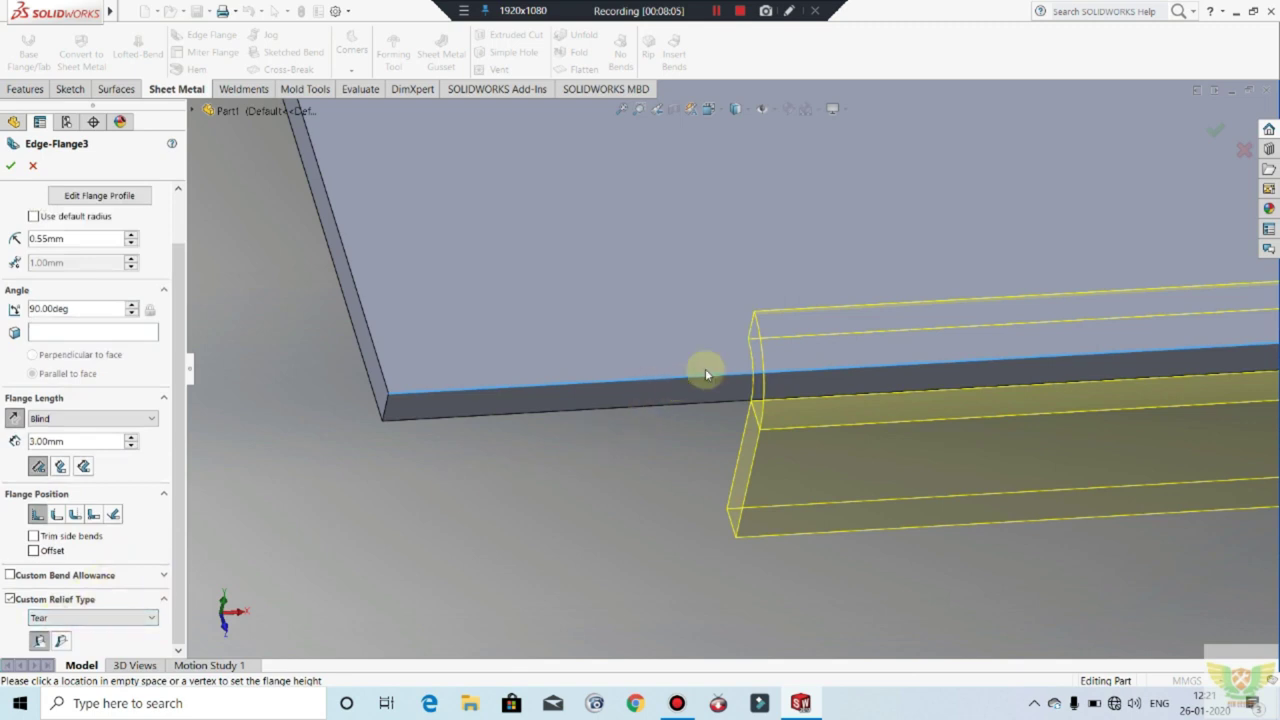
click(62, 641)
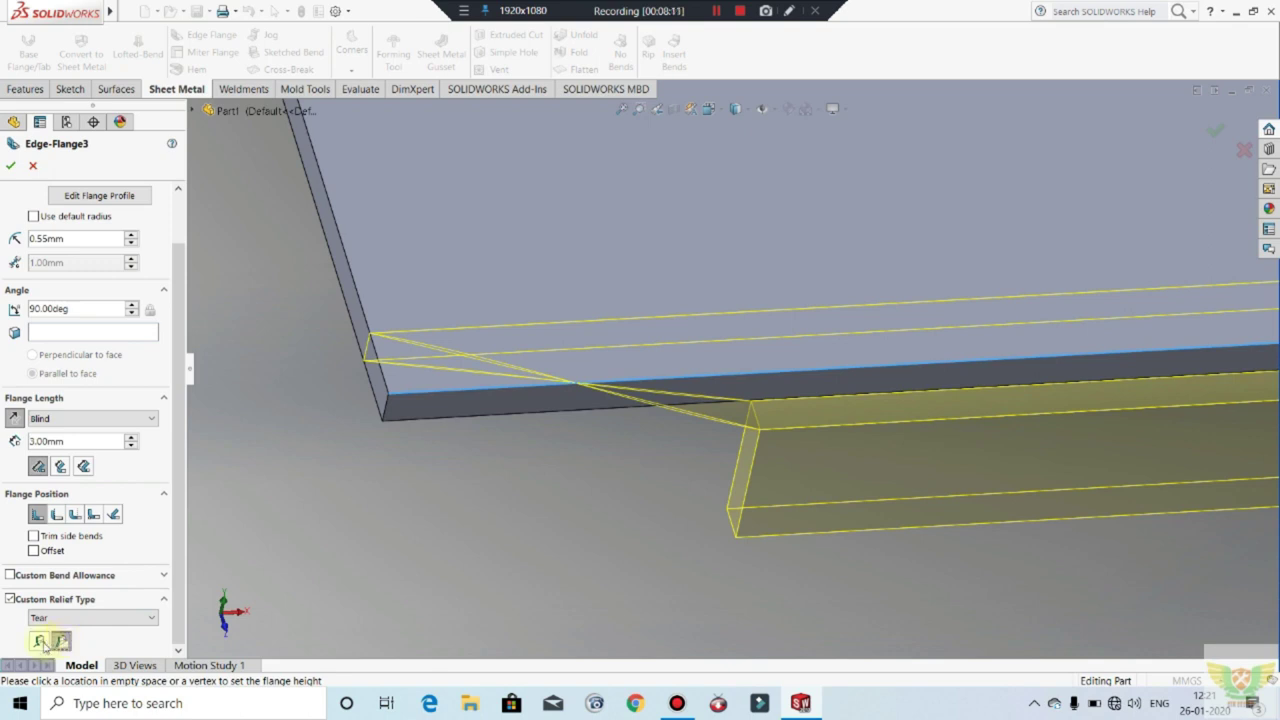
click(42, 642)
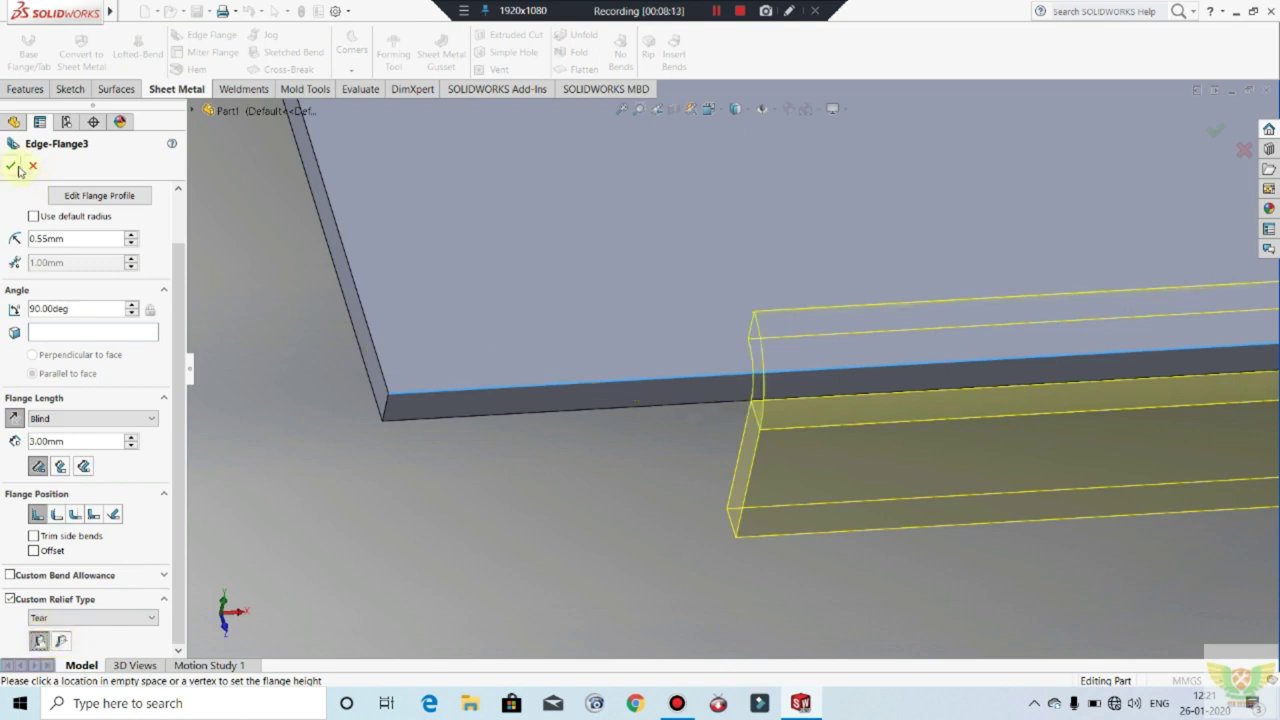
click(17, 167)
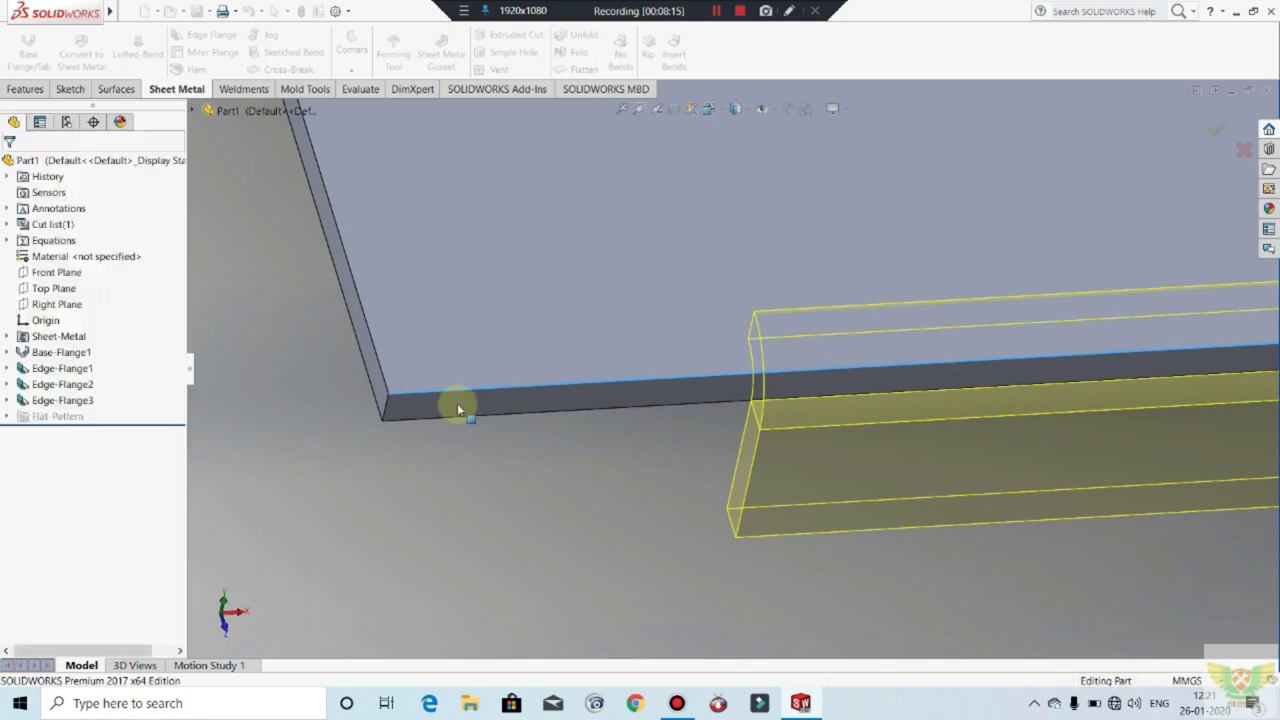
Step: Zoom in and open the flange's bend for editing, then cancel it
scroll(794, 443, up, 3)
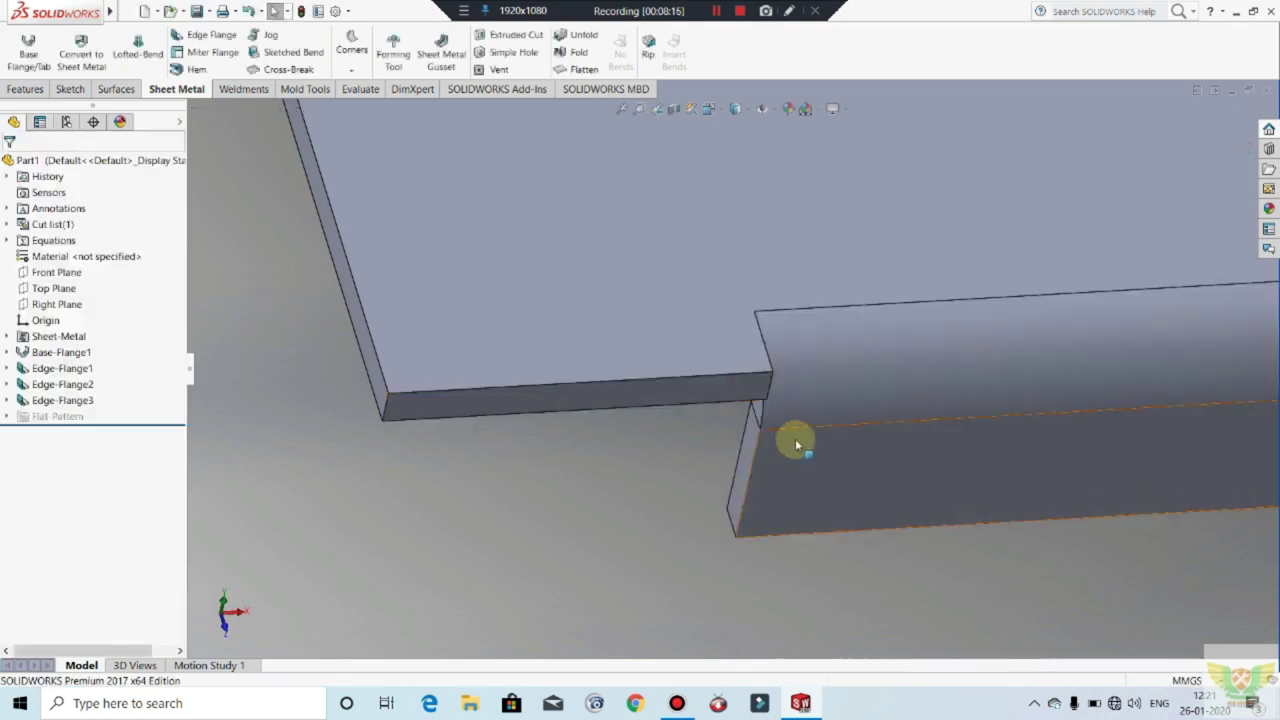
scroll(794, 443, up, 3)
scroll(780, 447, up, 2)
scroll(857, 349, down, 2)
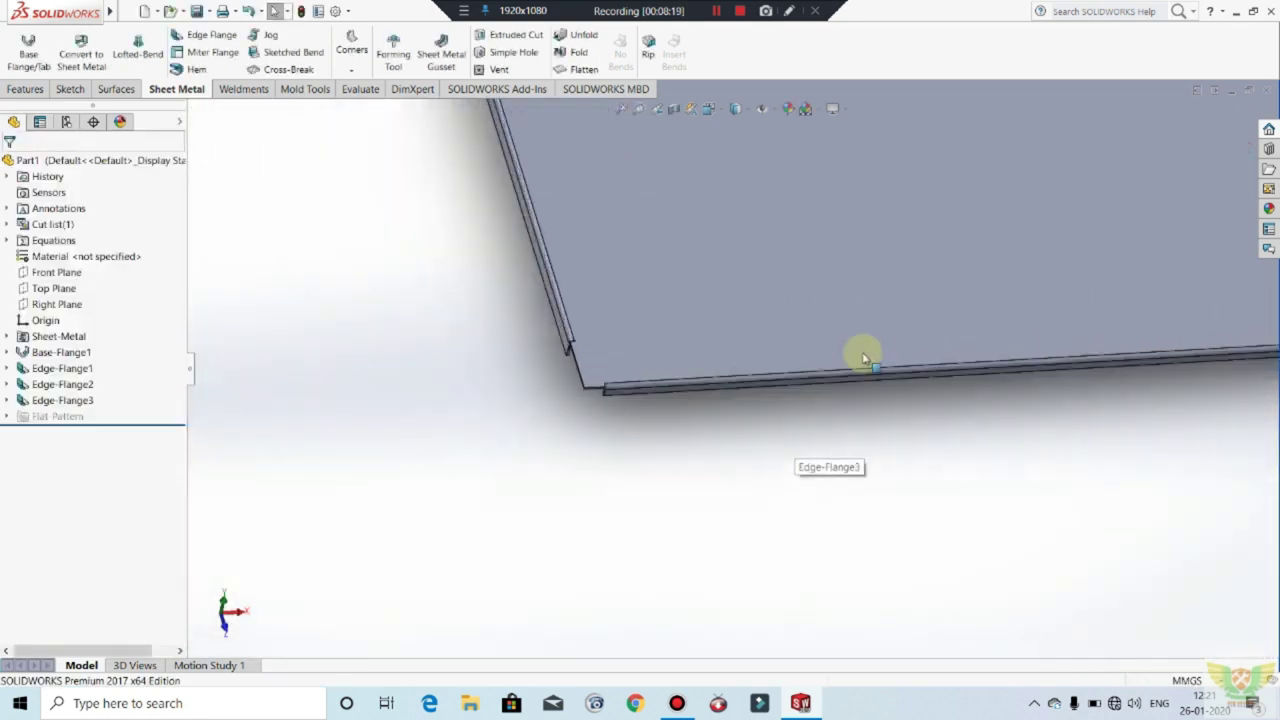
scroll(586, 409, down, 3)
scroll(480, 409, down, 2)
scroll(477, 408, down, 1)
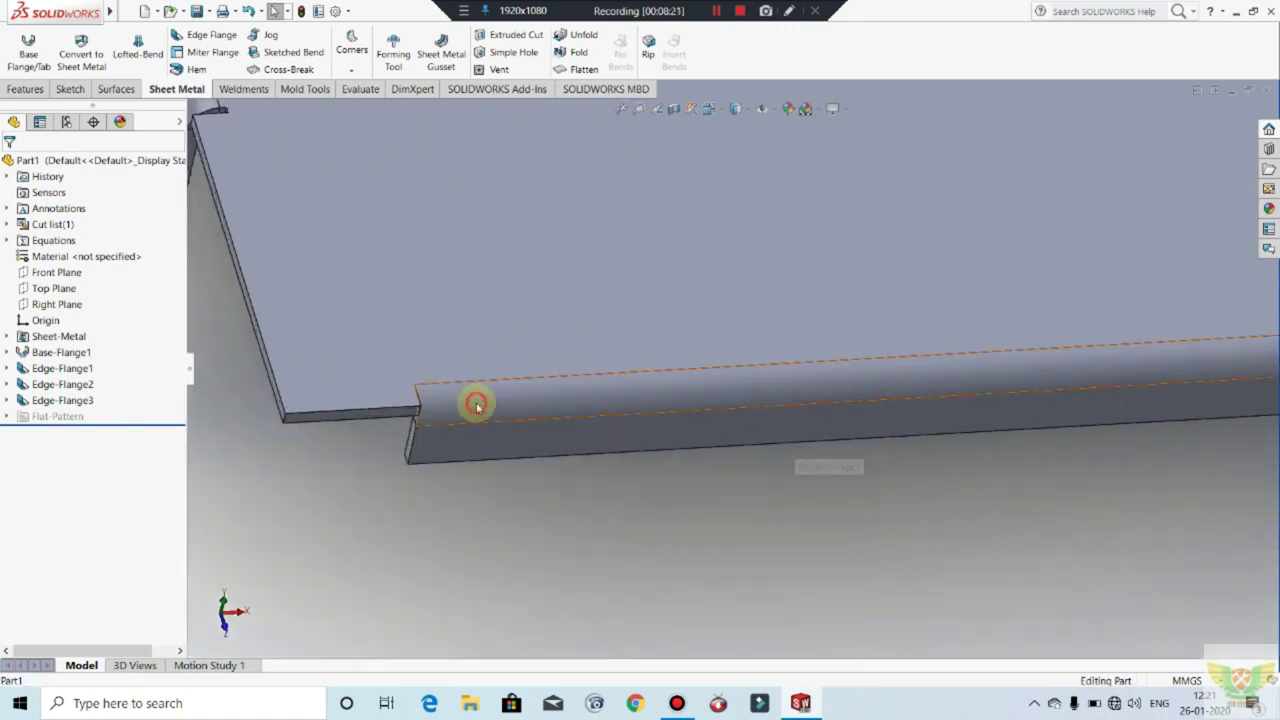
click(476, 404)
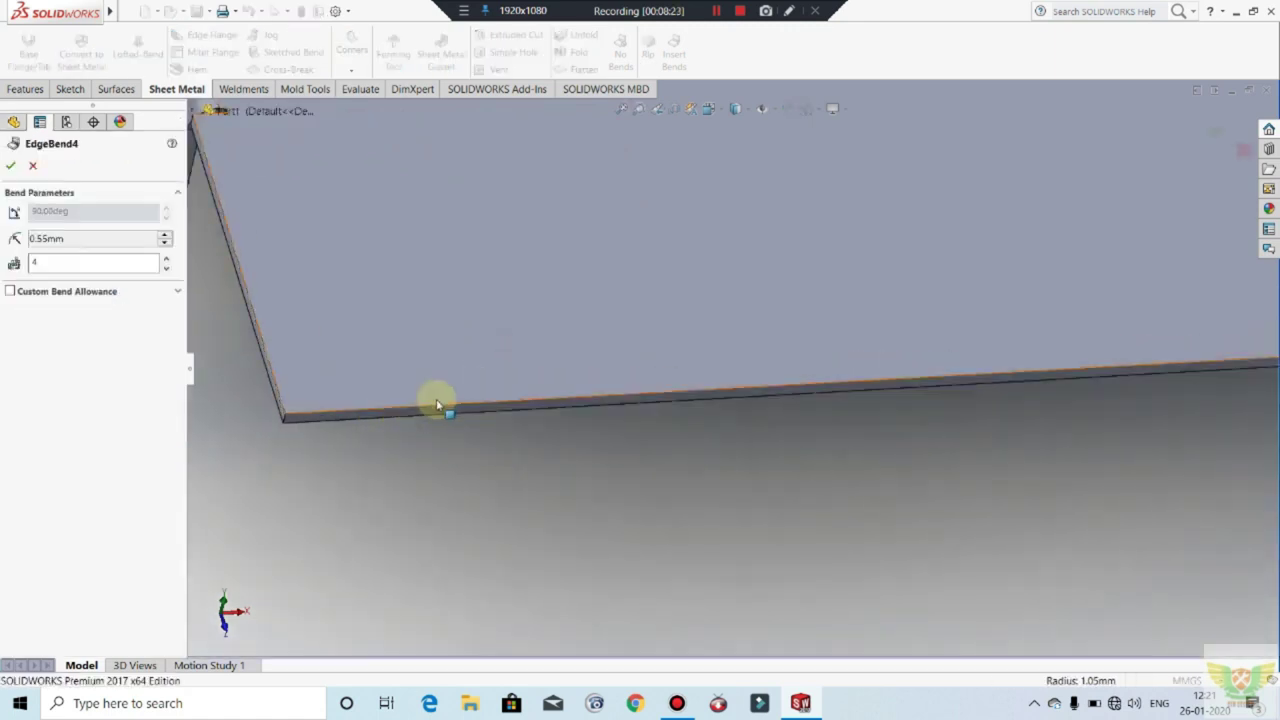
click(33, 167)
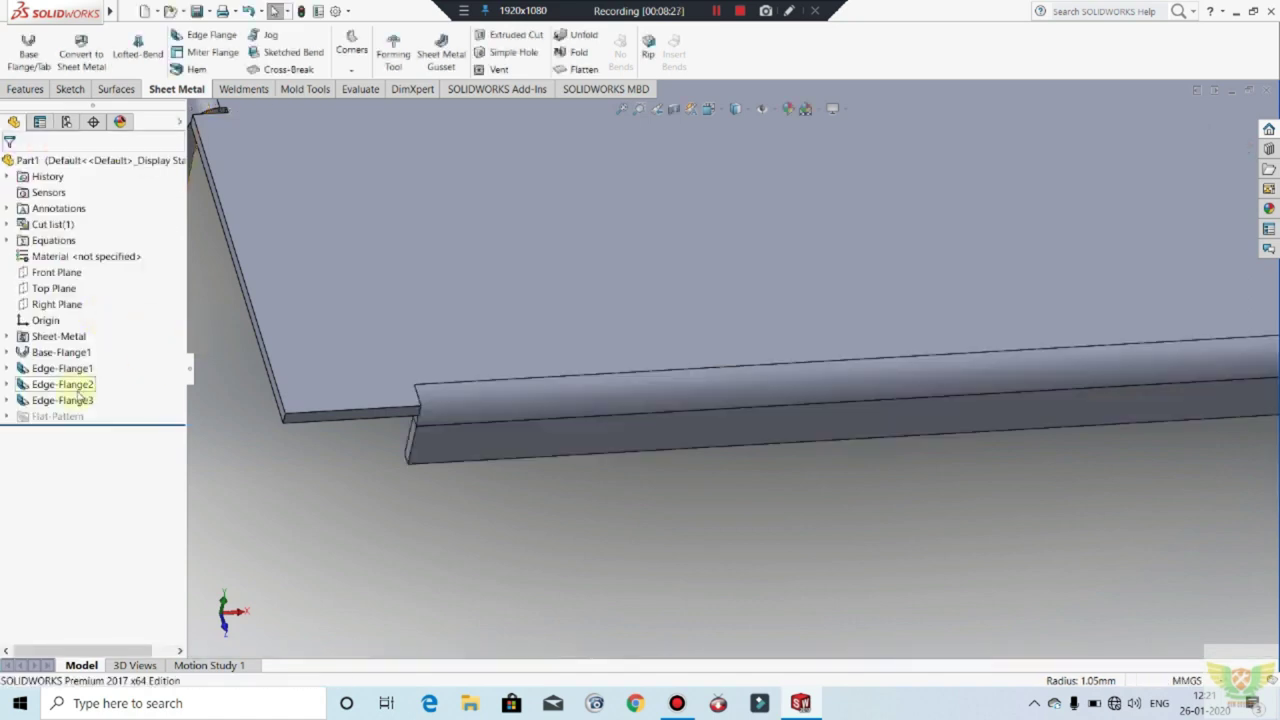
Step: Switch Edge-Flange3's custom relief from Tear to Rectangle
right_click(76, 400)
click(90, 356)
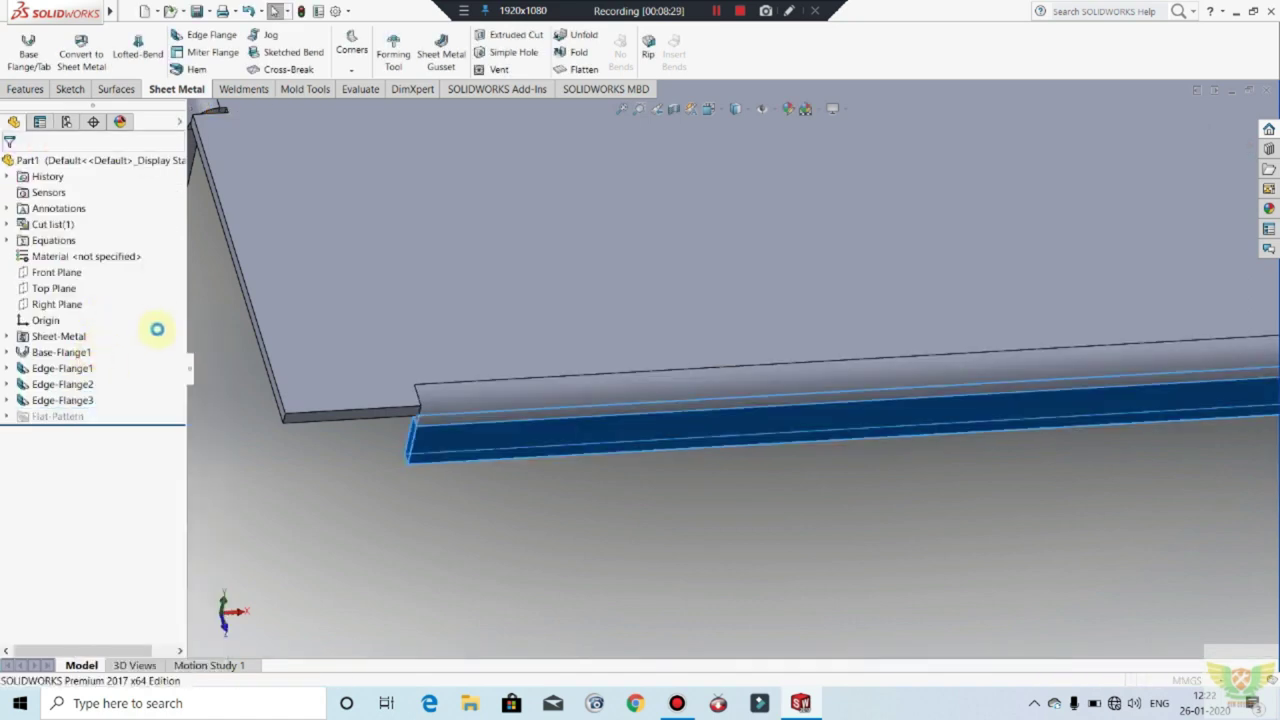
scroll(182, 540, down, 2)
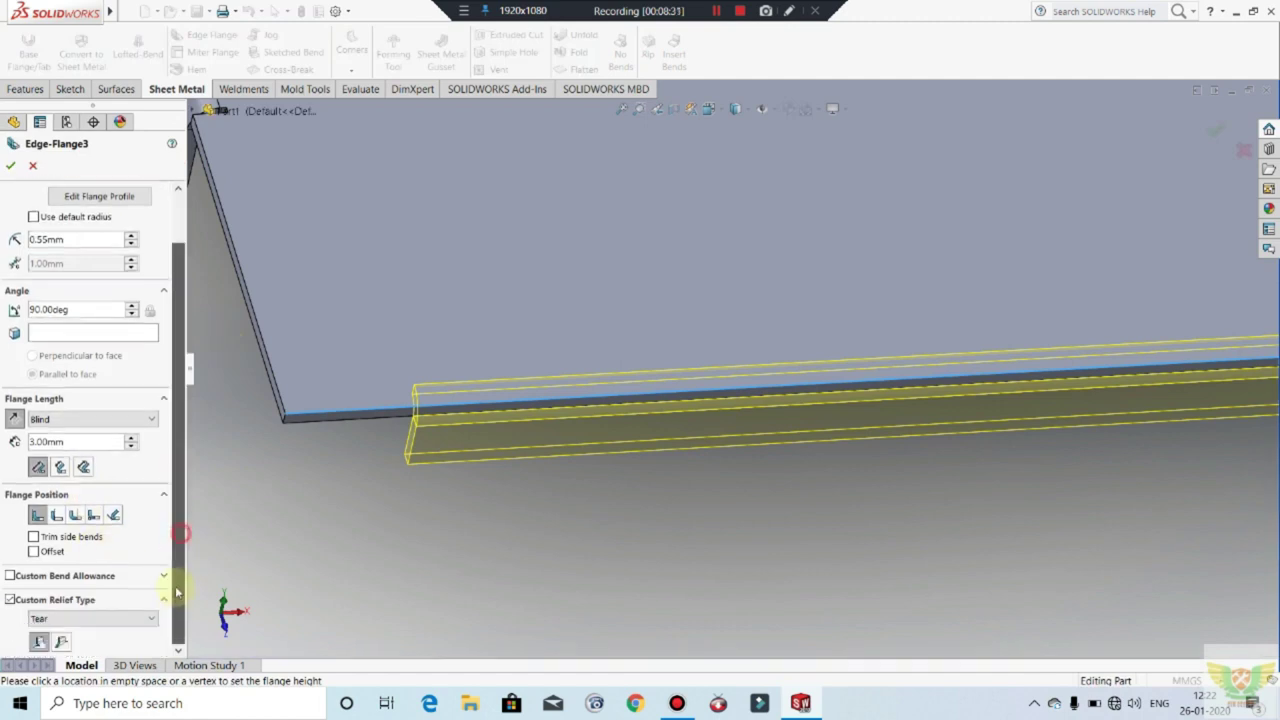
click(48, 618)
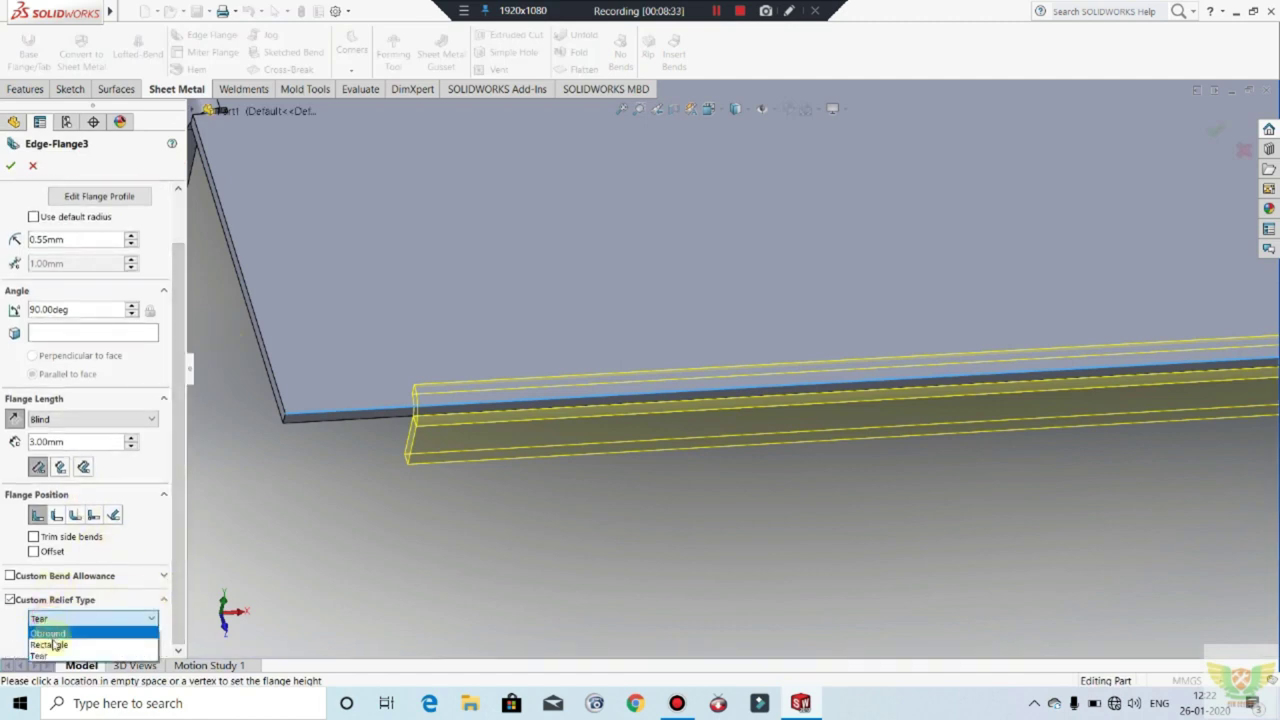
click(50, 645)
click(12, 170)
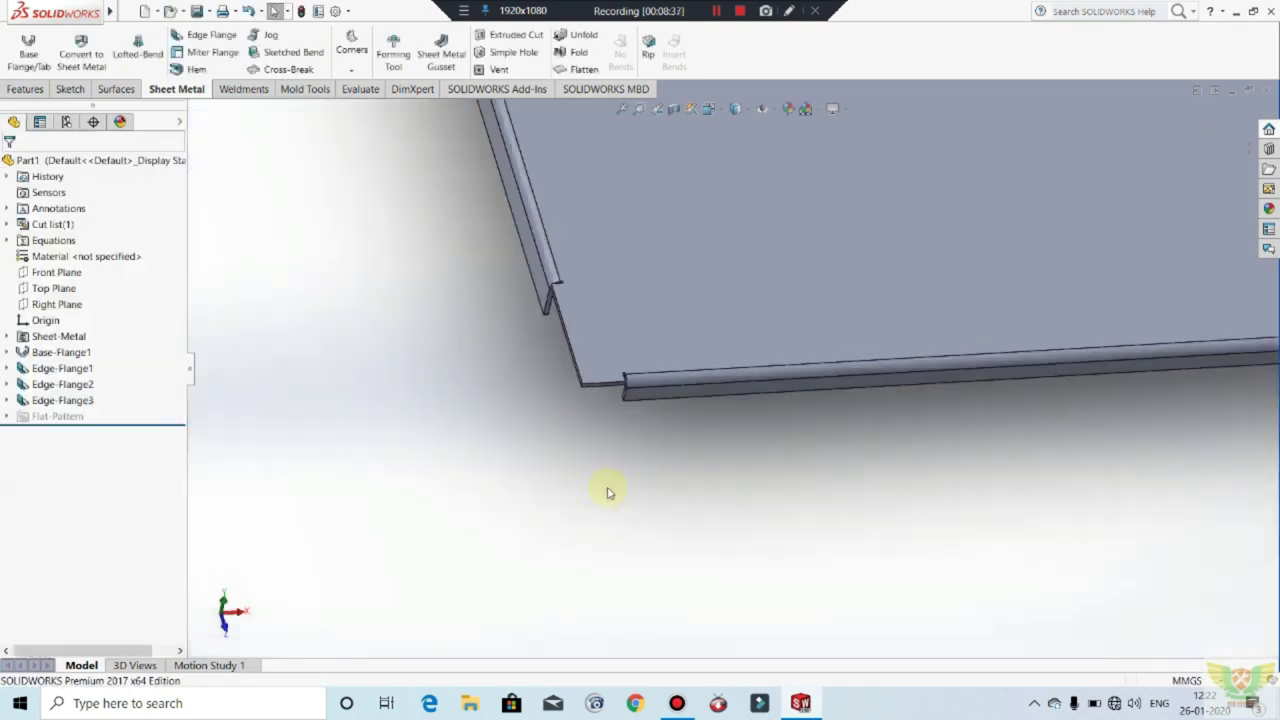
Step: Orbit the plate to inspect the flange corner and thickness
scroll(651, 366, down, 2)
scroll(651, 378, down, 3)
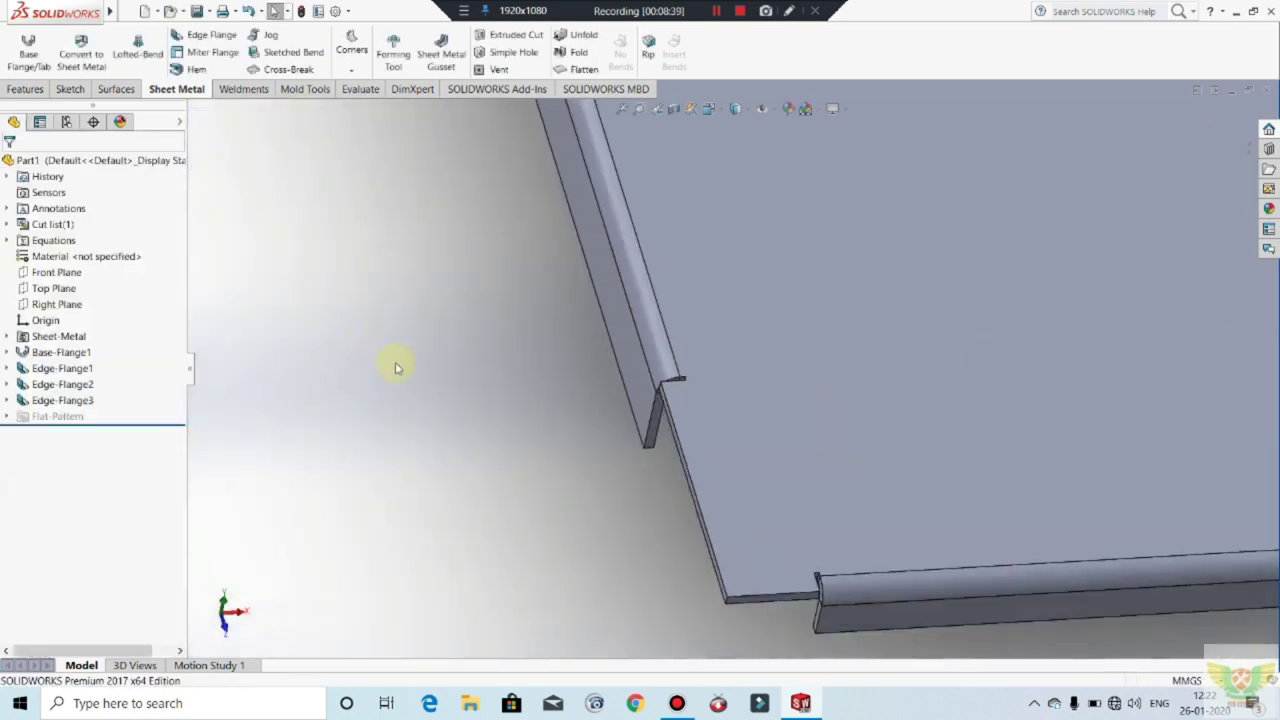
scroll(651, 466, up, 3)
mouse_move(651, 491)
middle_down()
mouse_move(857, 429)
mouse_move(885, 366)
mouse_move(1003, 318)
middle_up()
scroll(990, 335, down, 3)
scroll(900, 320, down, 3)
mouse_move(872, 312)
middle_down()
mouse_move(780, 357)
mouse_move(569, 334)
middle_up()
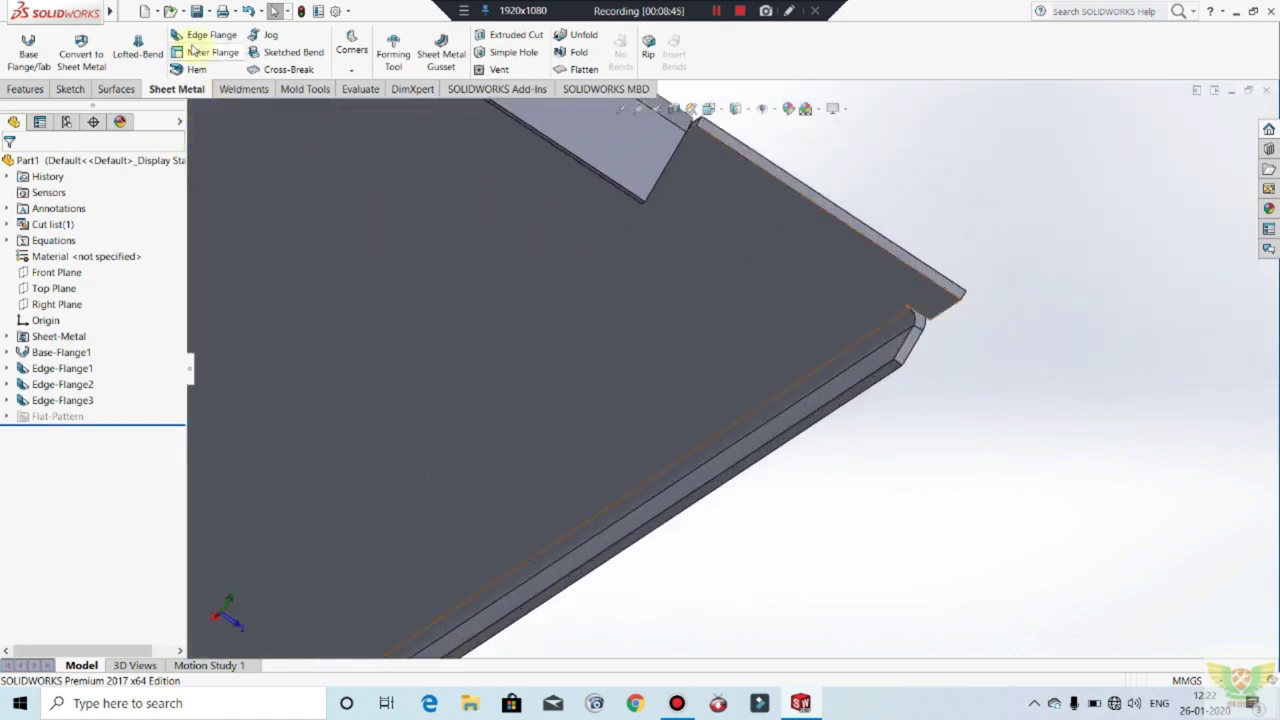
Step: Add Edge-Flange4 on another plate edge: 3 mm long with 0.55 mm bend radius
click(198, 36)
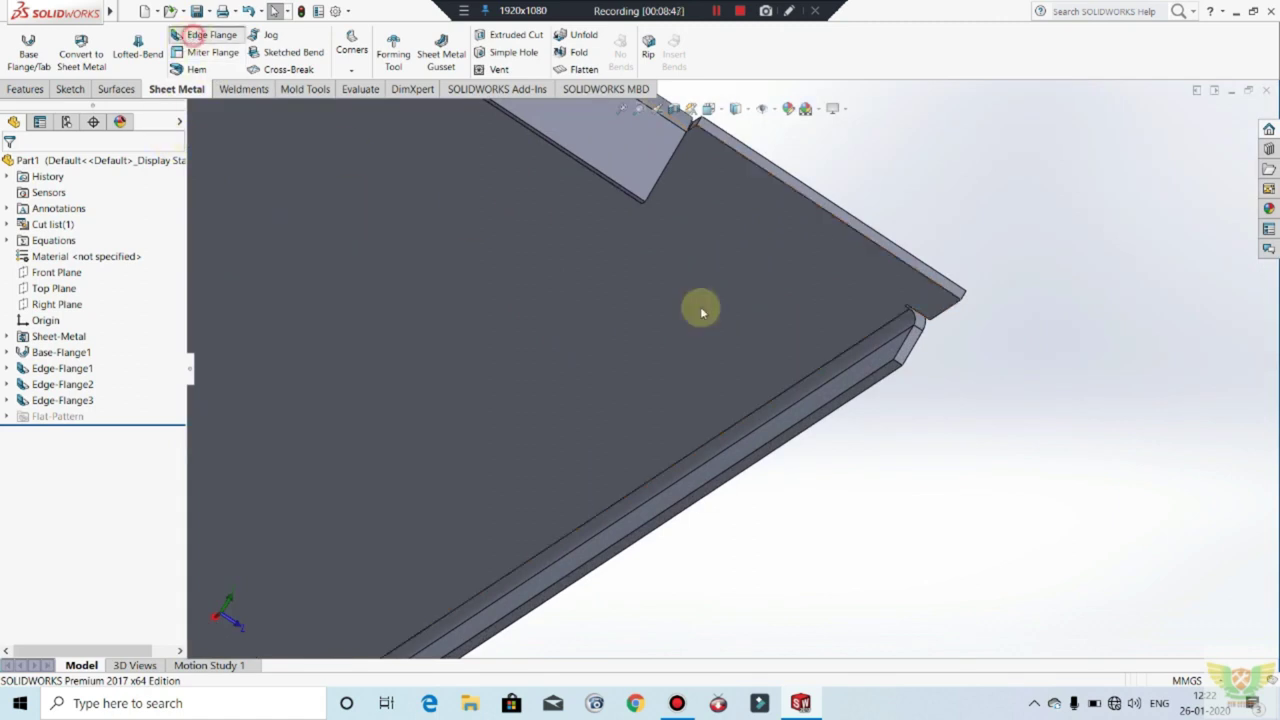
click(883, 381)
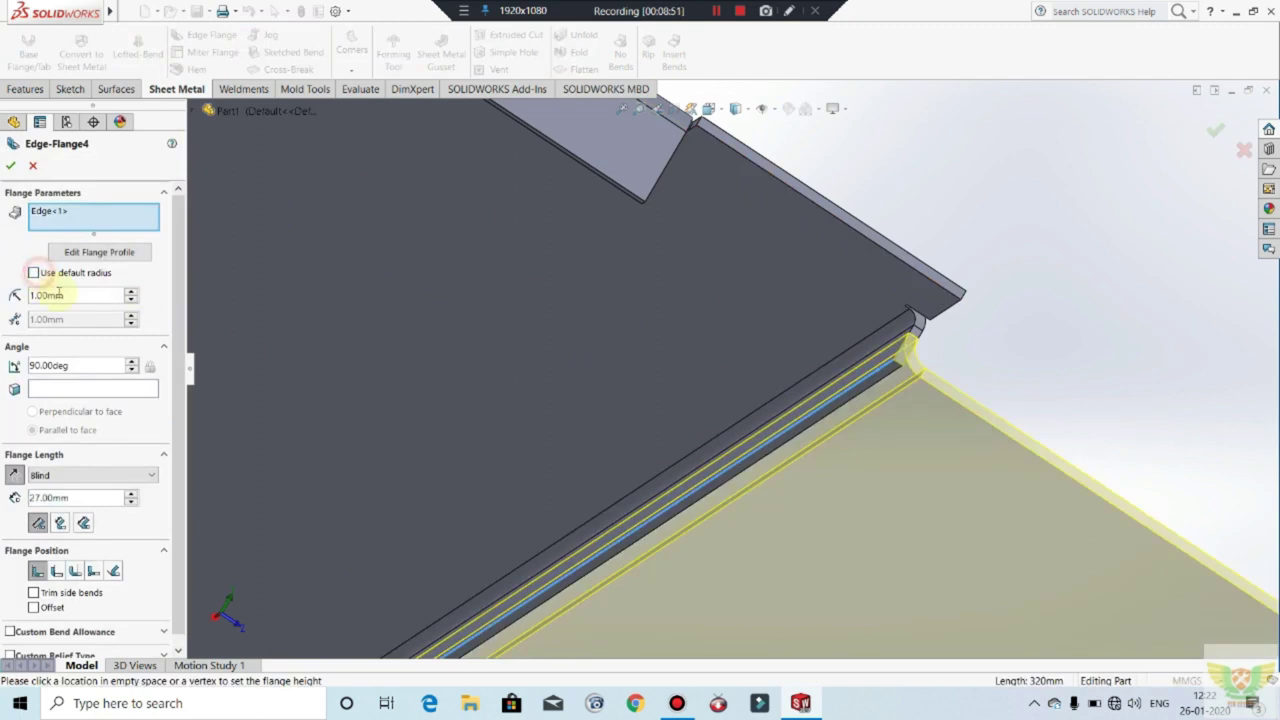
text(0.55)
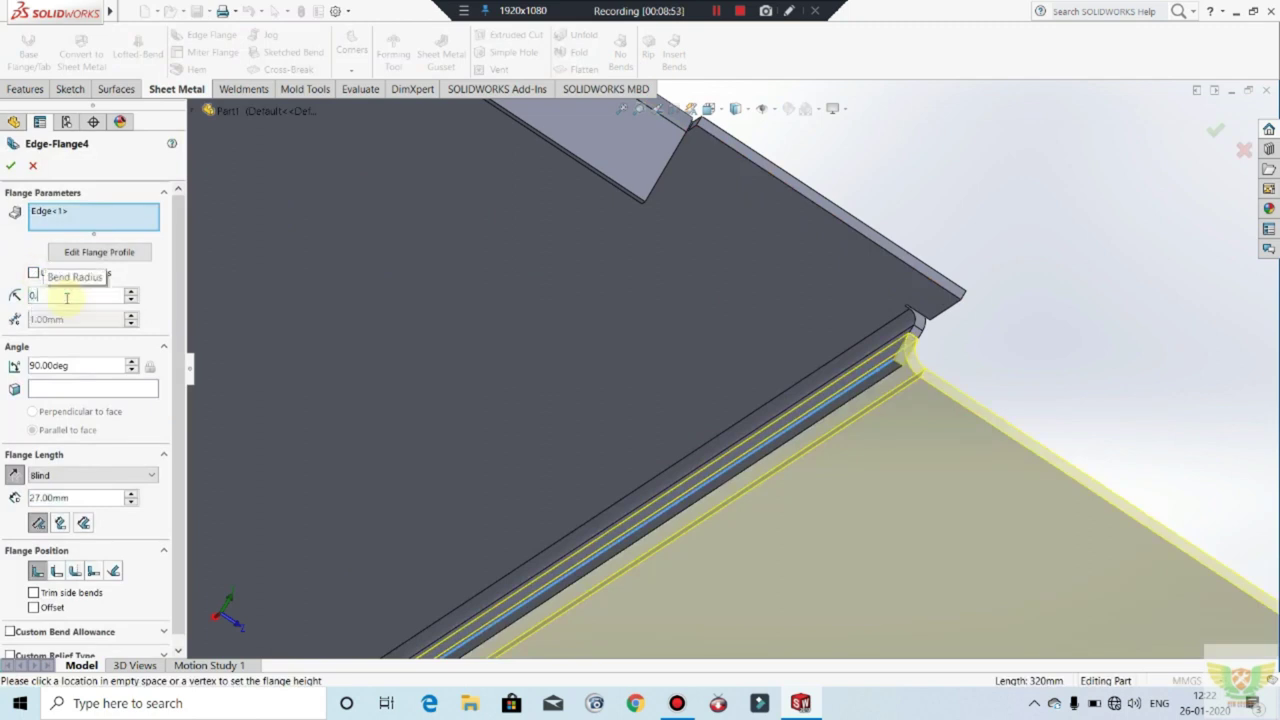
key(Return)
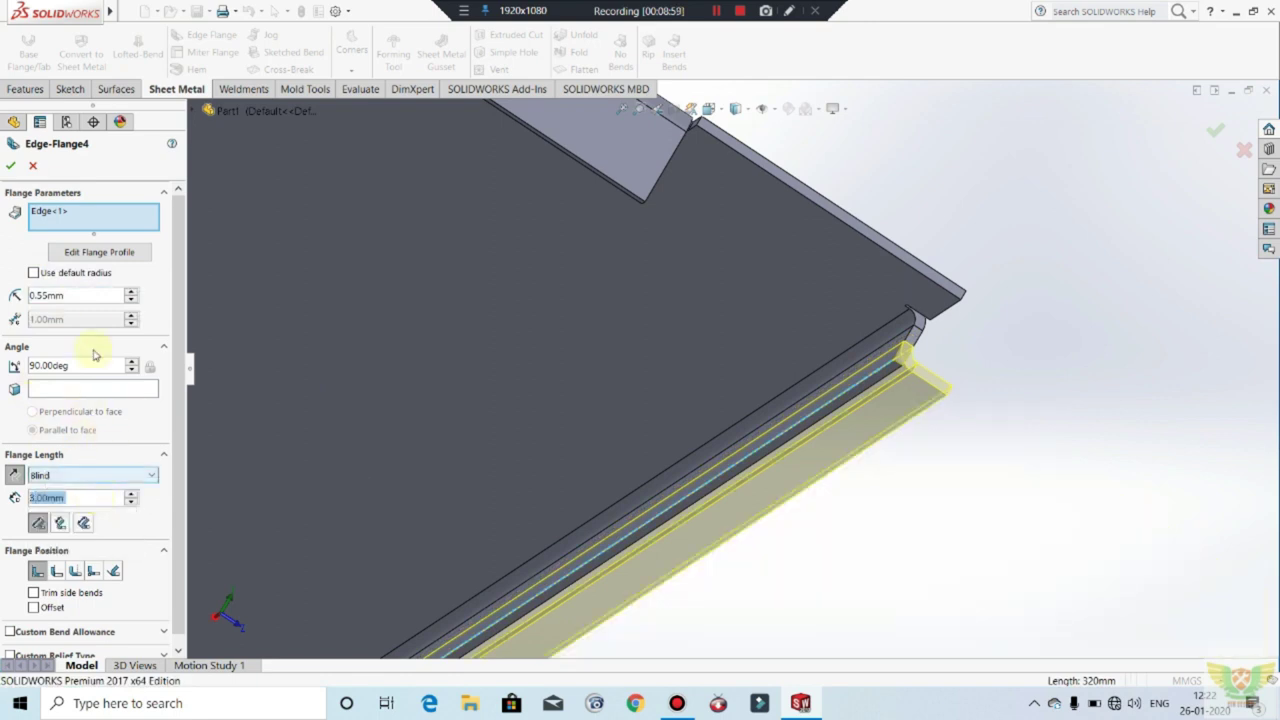
click(11, 166)
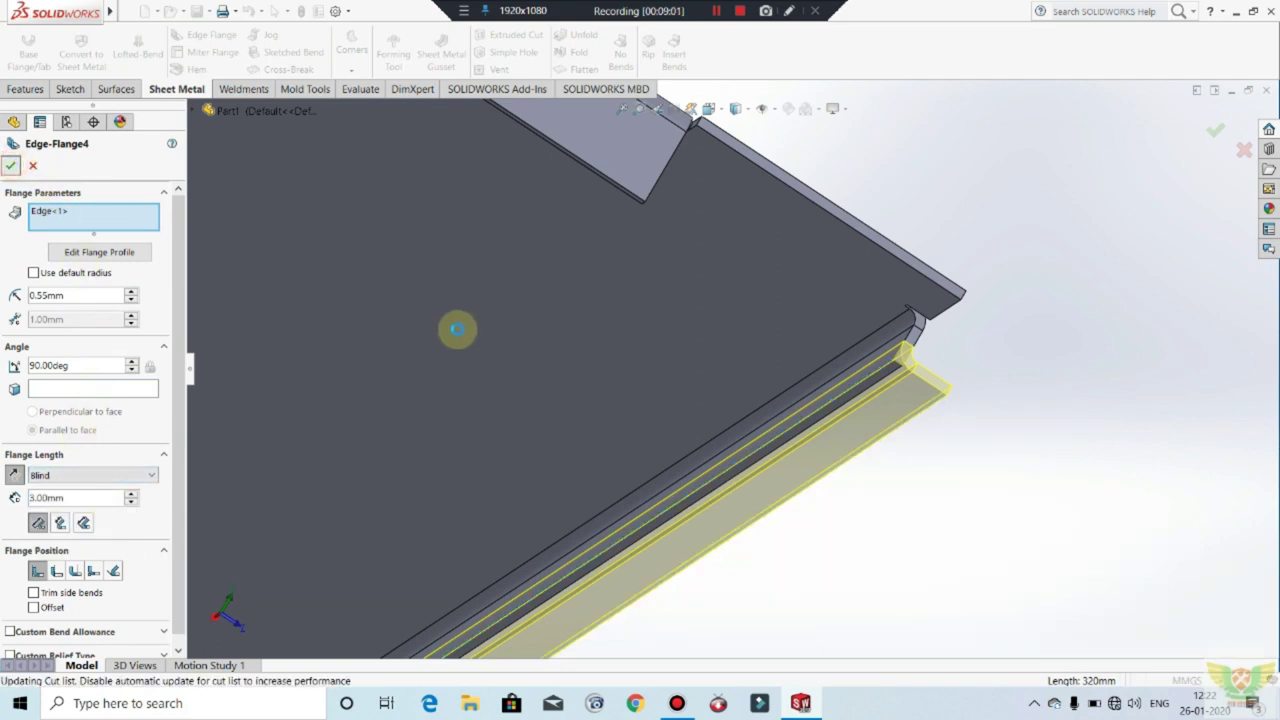
middle_drag(656, 386, 811, 388)
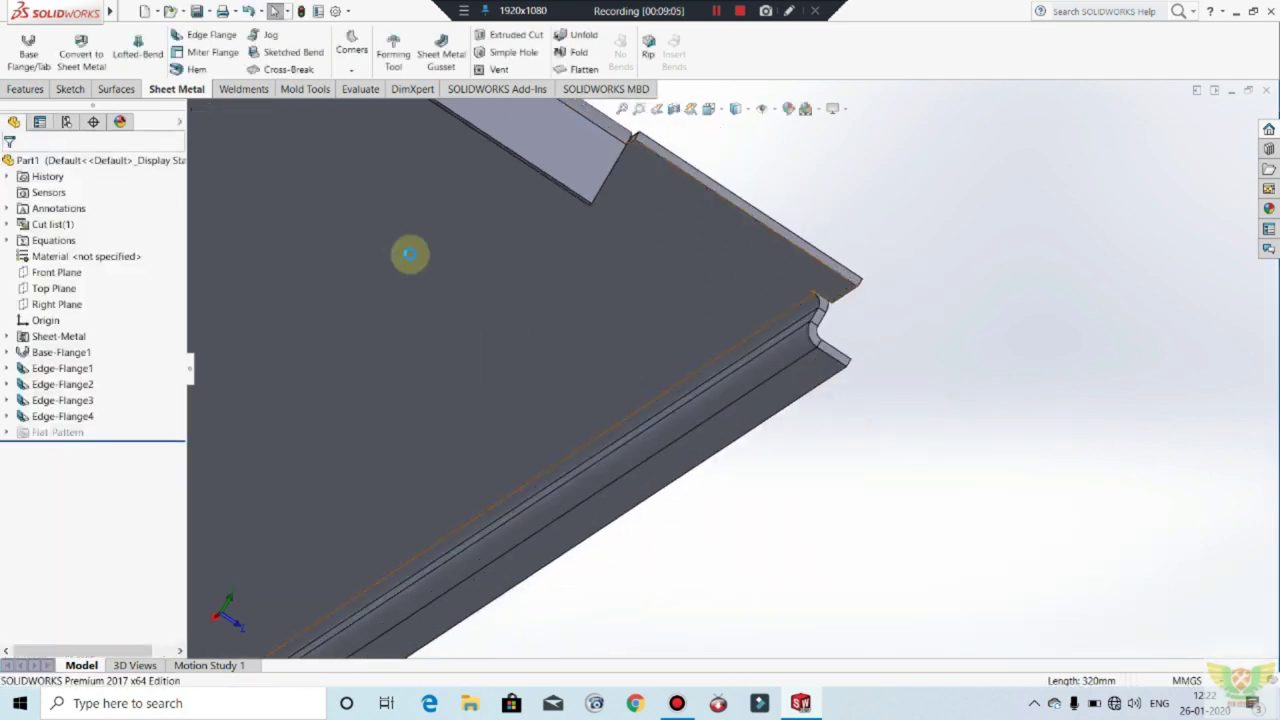
Step: Create a new folder named CPU on the Desktop from the Save As dialog
key(ctrl+s)
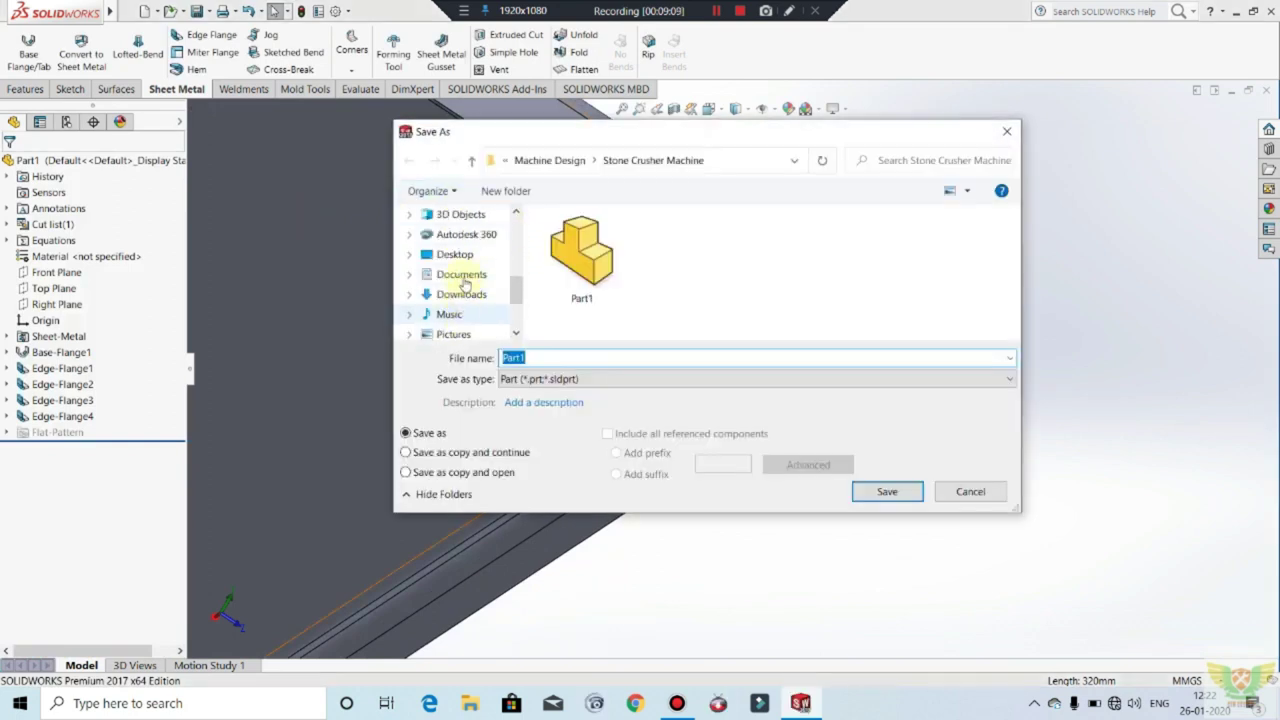
click(455, 281)
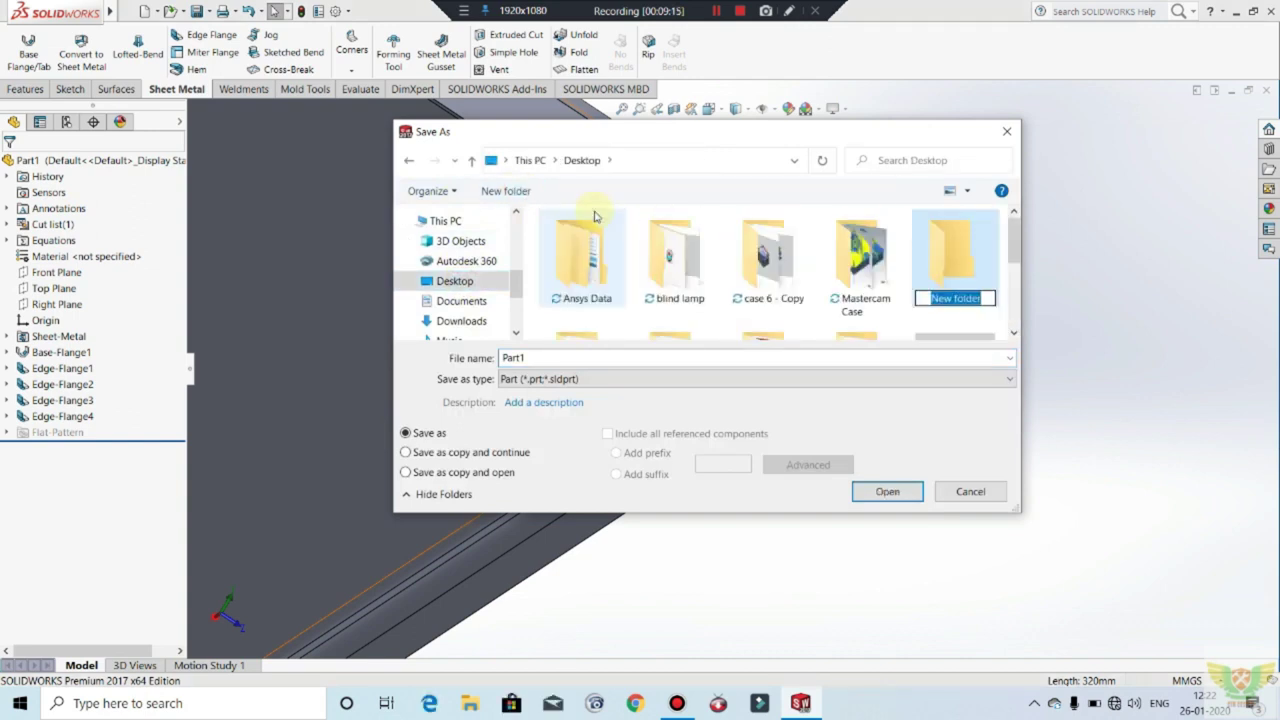
text(CPU)
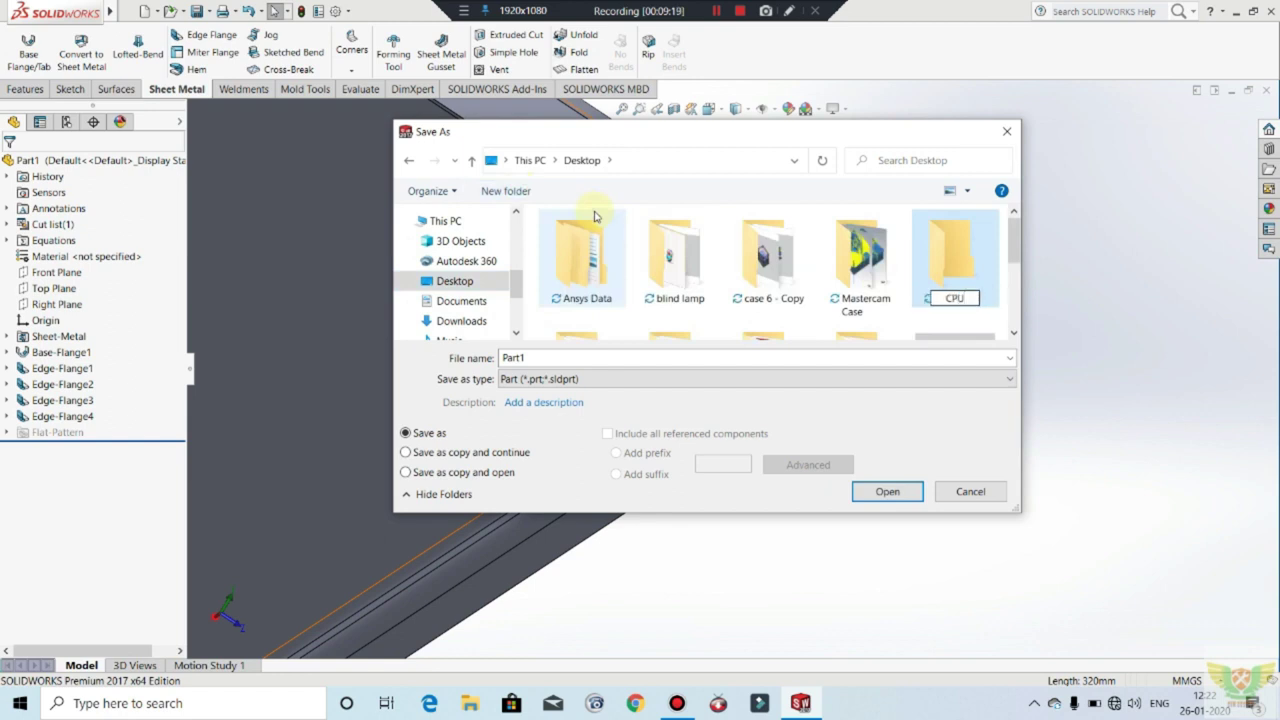
key(Return)
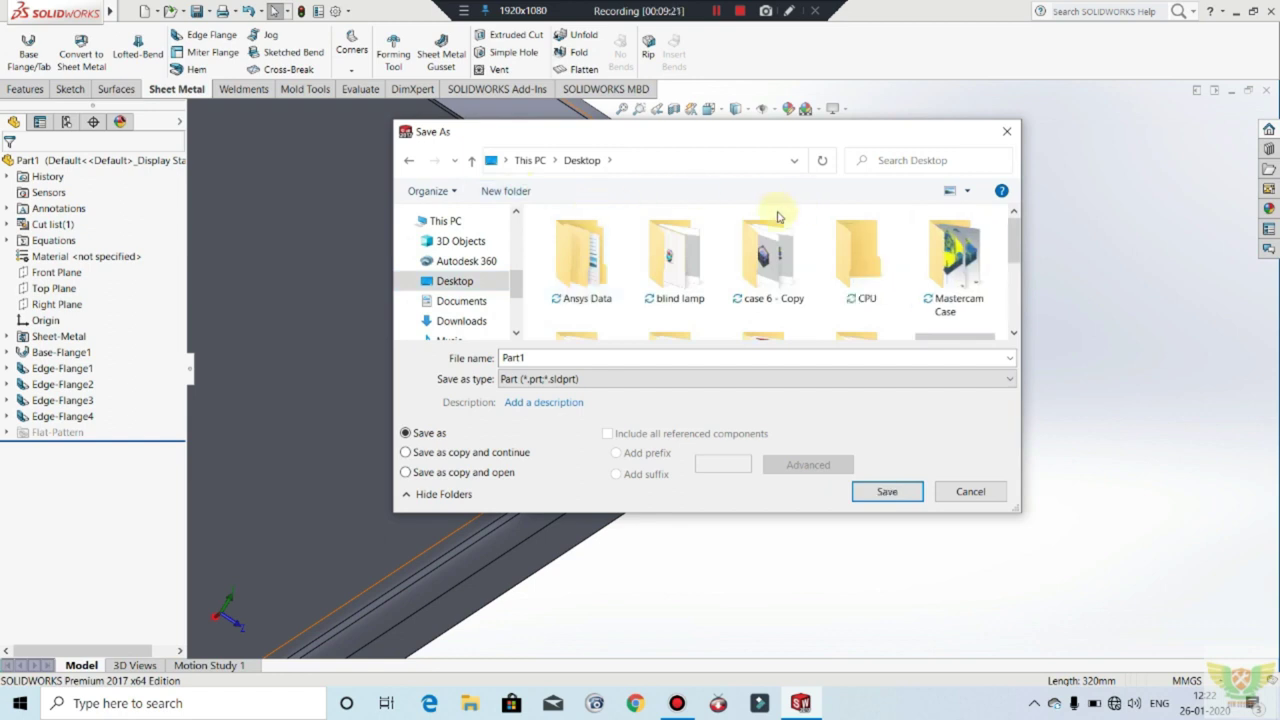
scroll(805, 250, down, 2)
scroll(818, 274, down, 1)
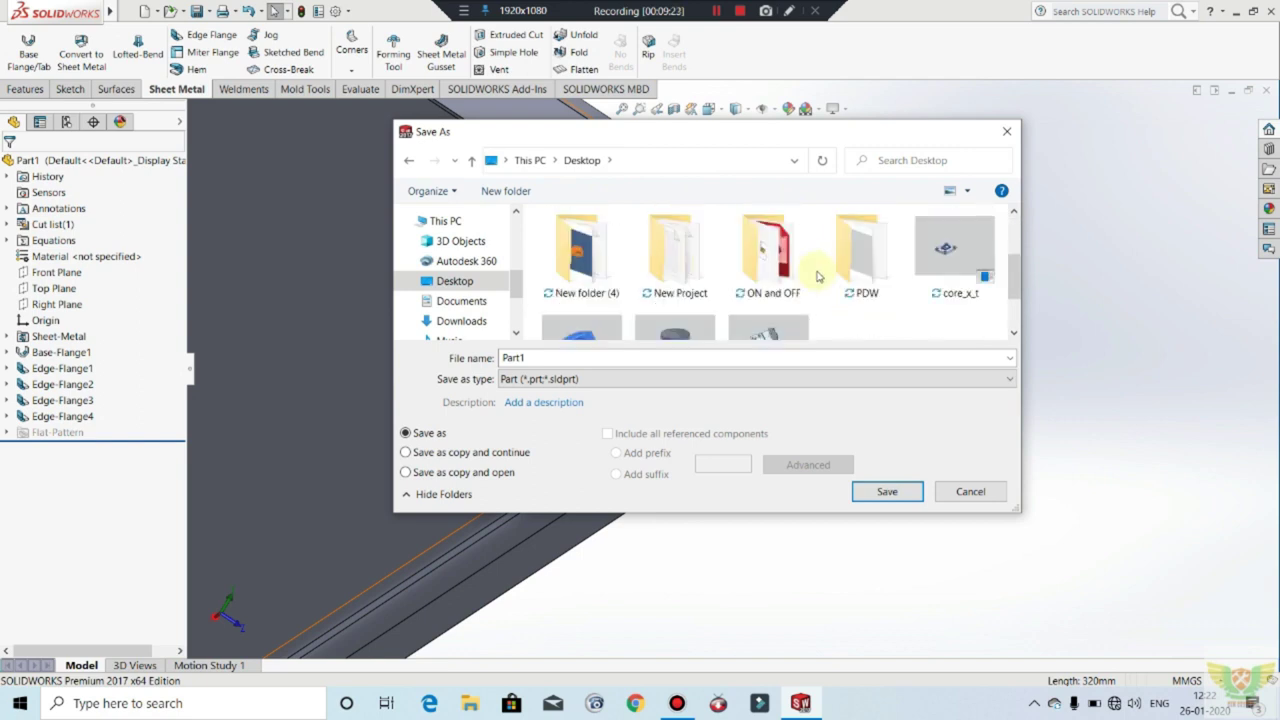
scroll(831, 278, up, 3)
Step: Save the part as 'Side Cover LEFT' inside the CPU folder
double_click(856, 276)
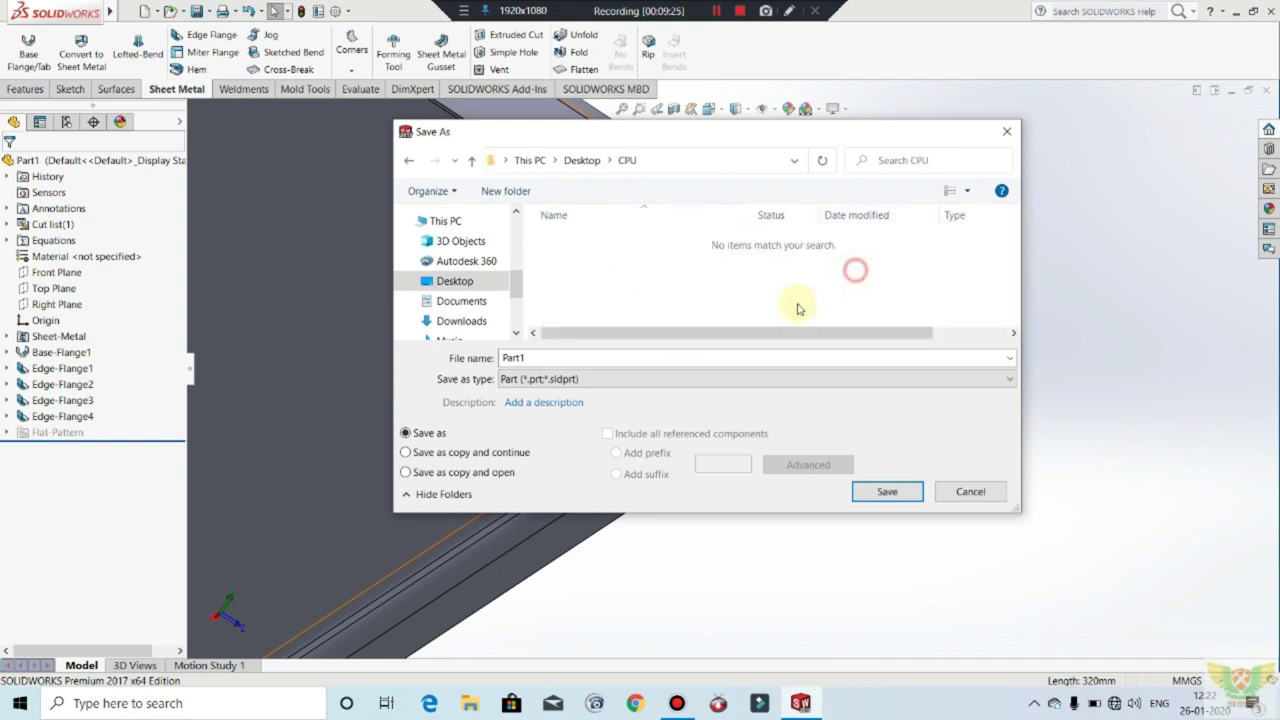
double_click(668, 360)
text(Side Cover LEFT)
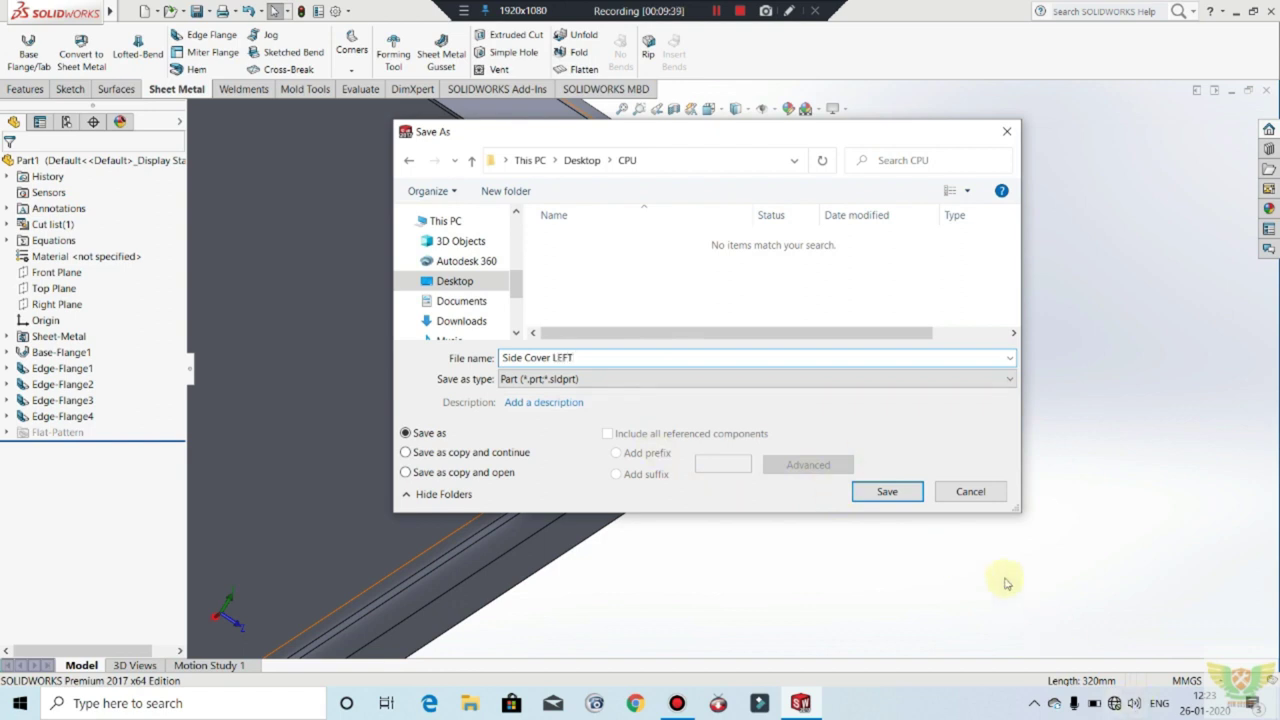
click(887, 492)
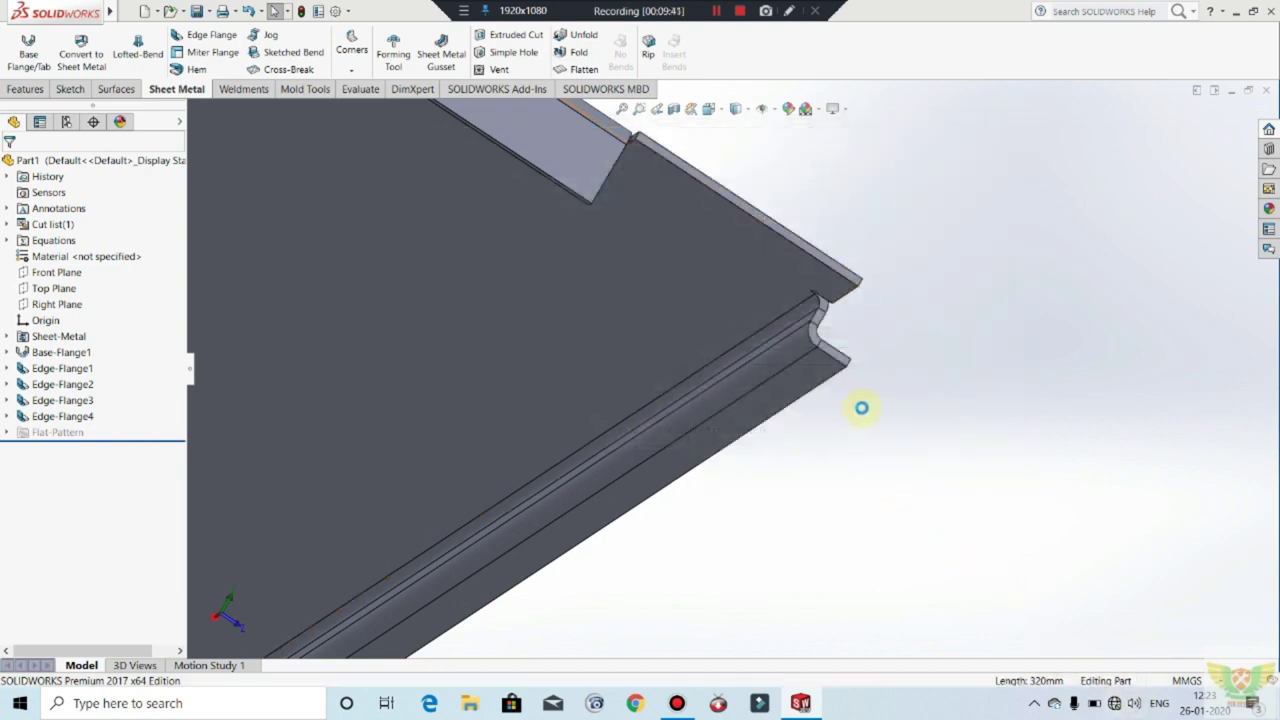
Step: Orbit the plate into view and select Edge-Flange2 in the feature tree
scroll(863, 357, up, 2)
scroll(863, 357, up, 3)
scroll(868, 362, up, 3)
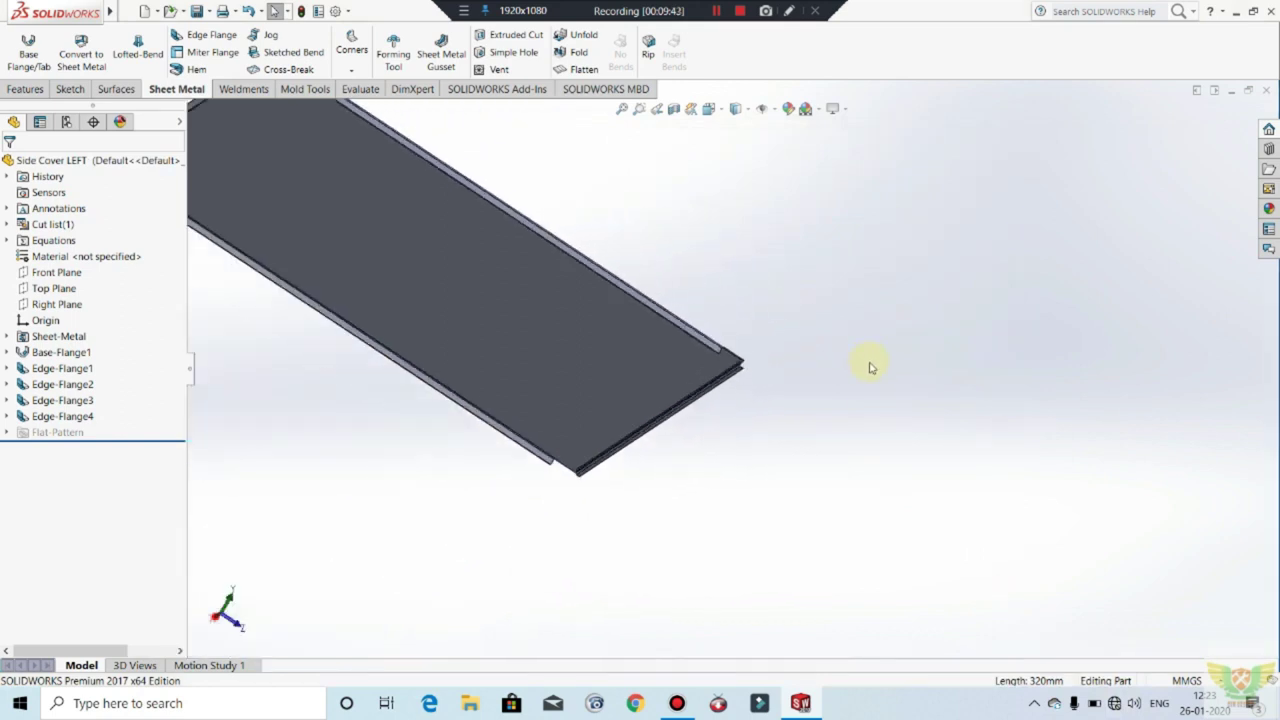
scroll(845, 360, up, 3)
middle_drag(838, 358, 614, 420)
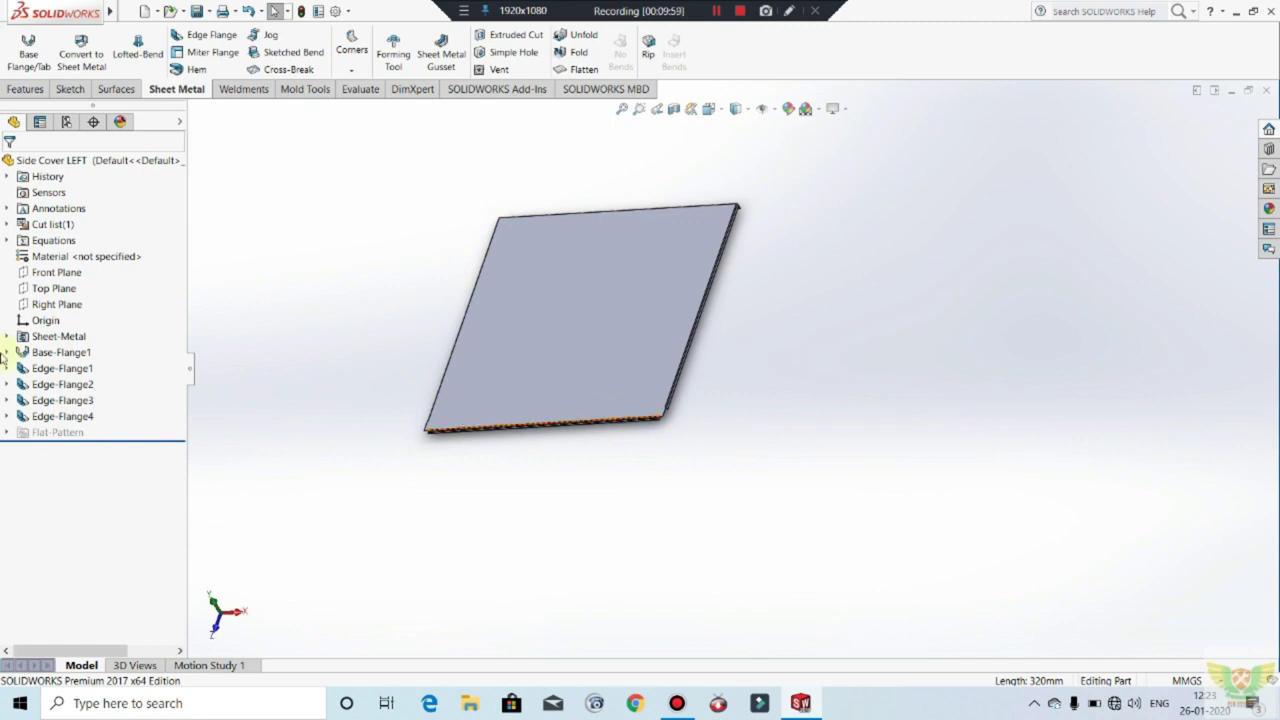
click(62, 384)
middle_drag(509, 374, 583, 363)
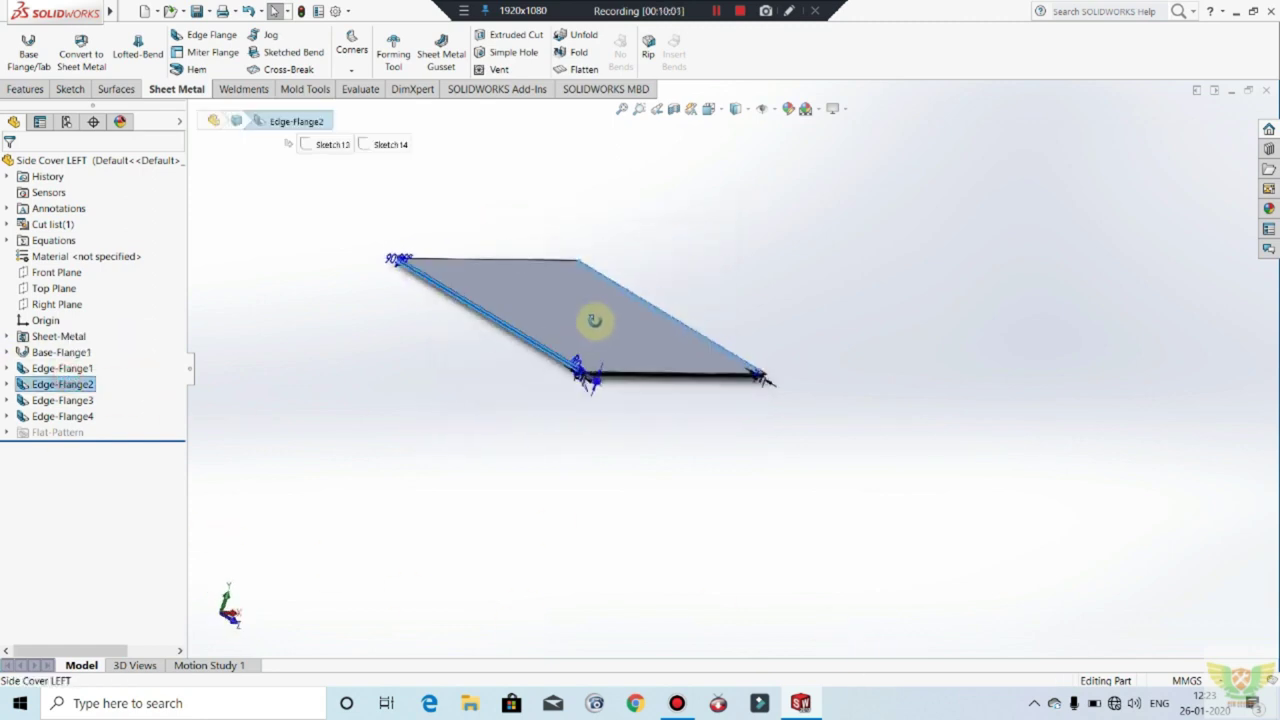
scroll(617, 398, down, 5)
mouse_move(749, 437)
middle_down()
mouse_move(775, 440)
mouse_move(750, 393)
mouse_move(663, 363)
mouse_move(743, 371)
middle_up()
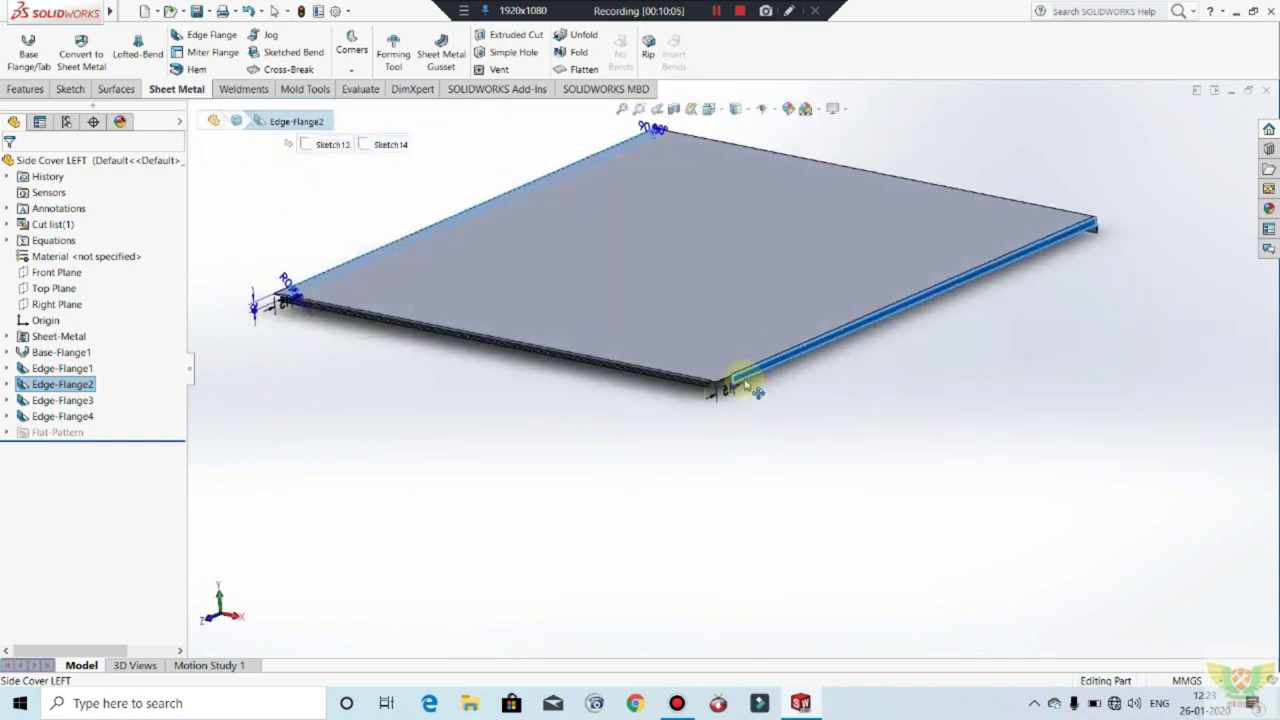
scroll(749, 377, down, 2)
scroll(713, 393, down, 2)
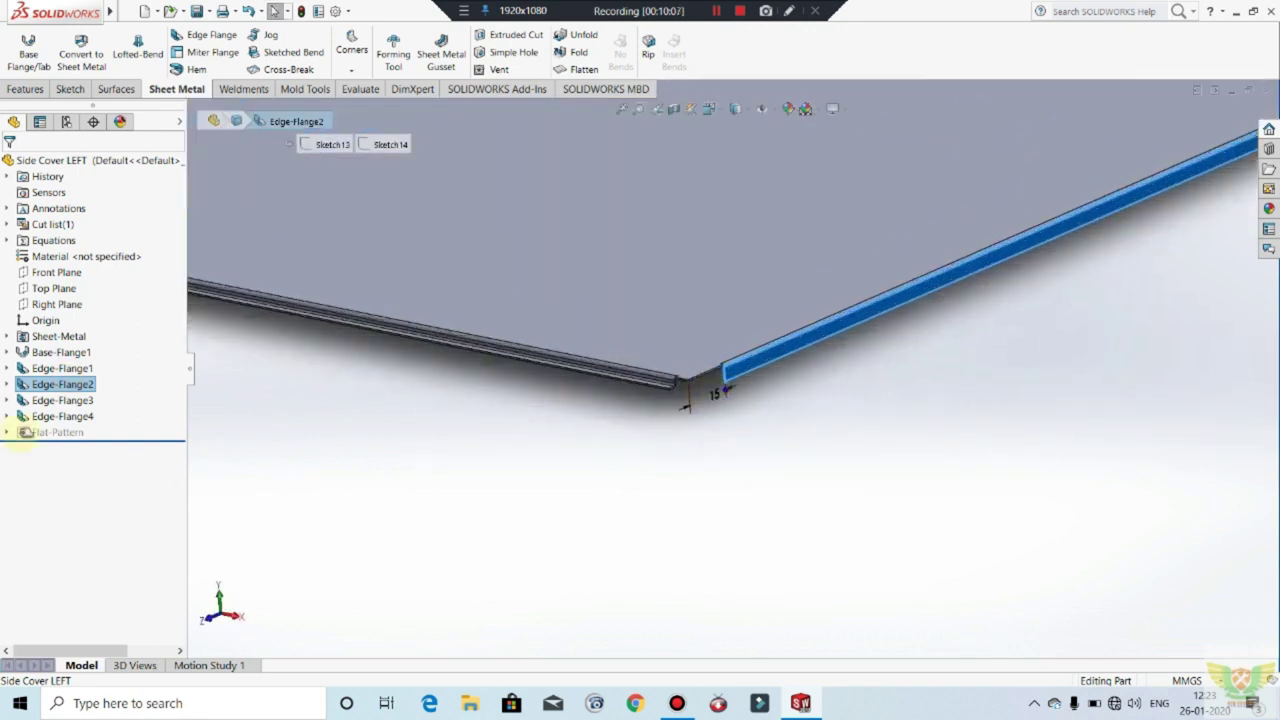
Step: Edit Edge-Flange2 to drop Edge<2>, leaving the flange on Edge<1> only
right_click(52, 389)
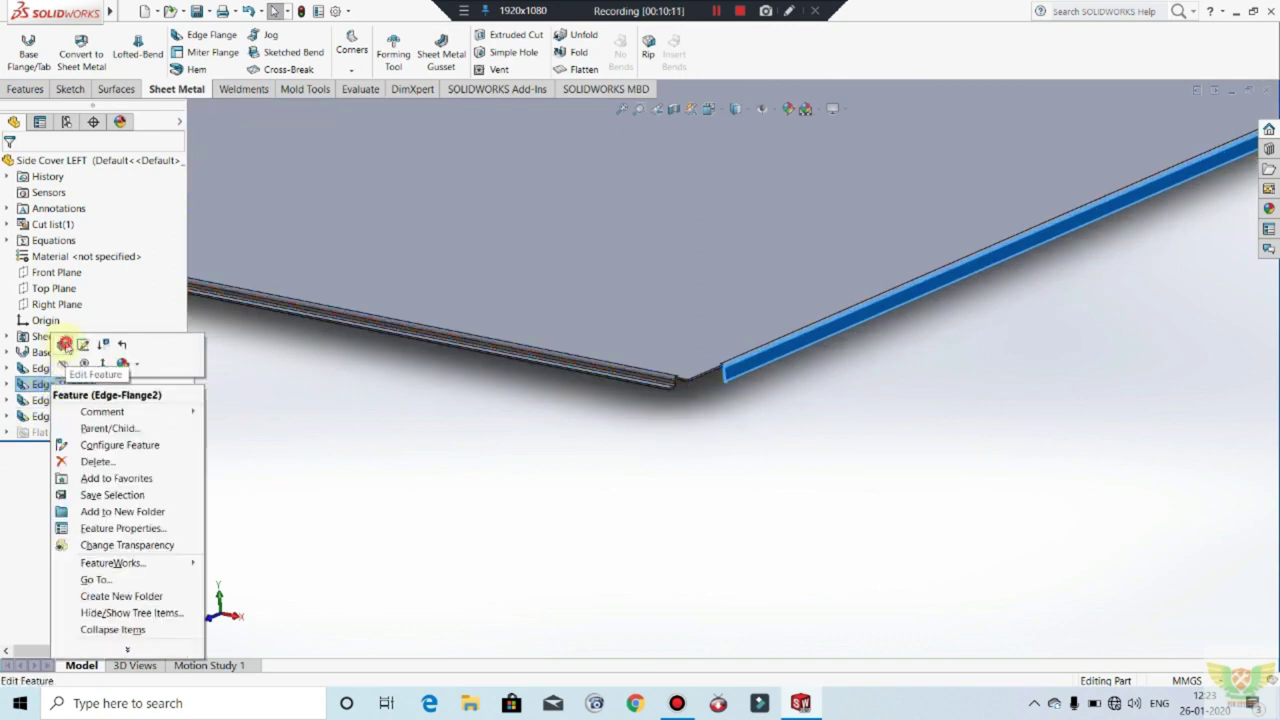
click(65, 344)
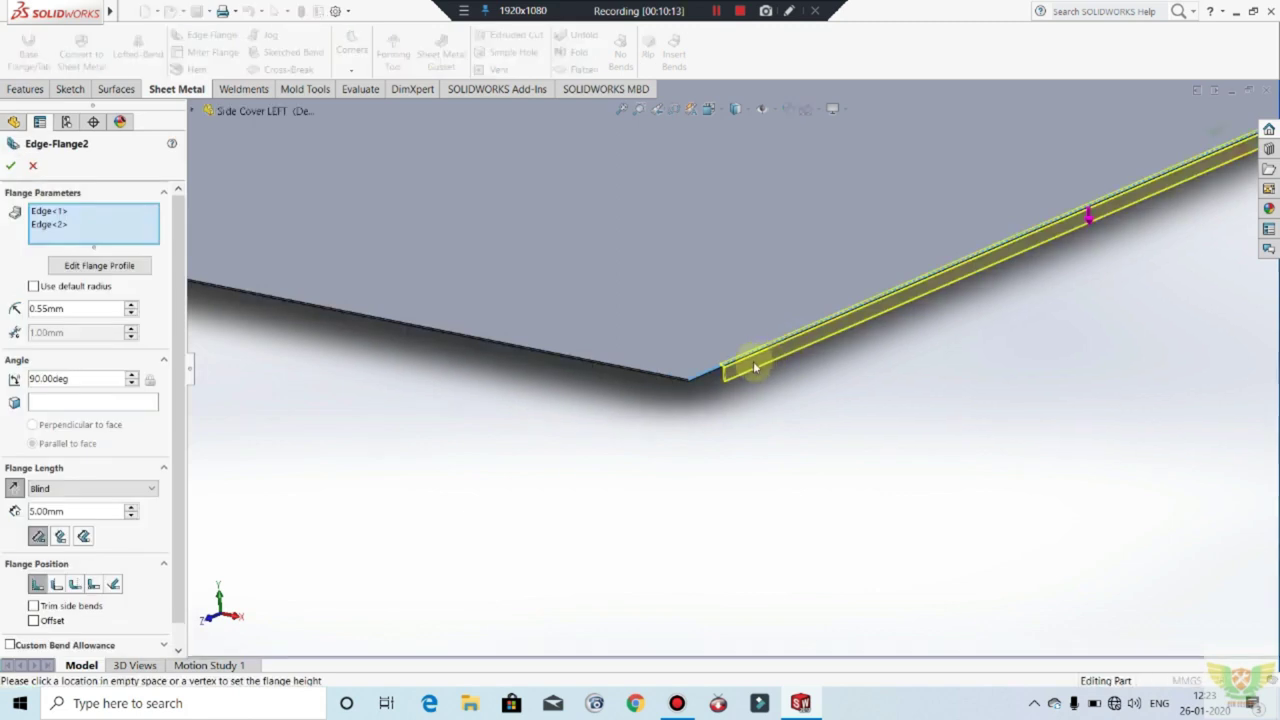
scroll(753, 361, down, 5)
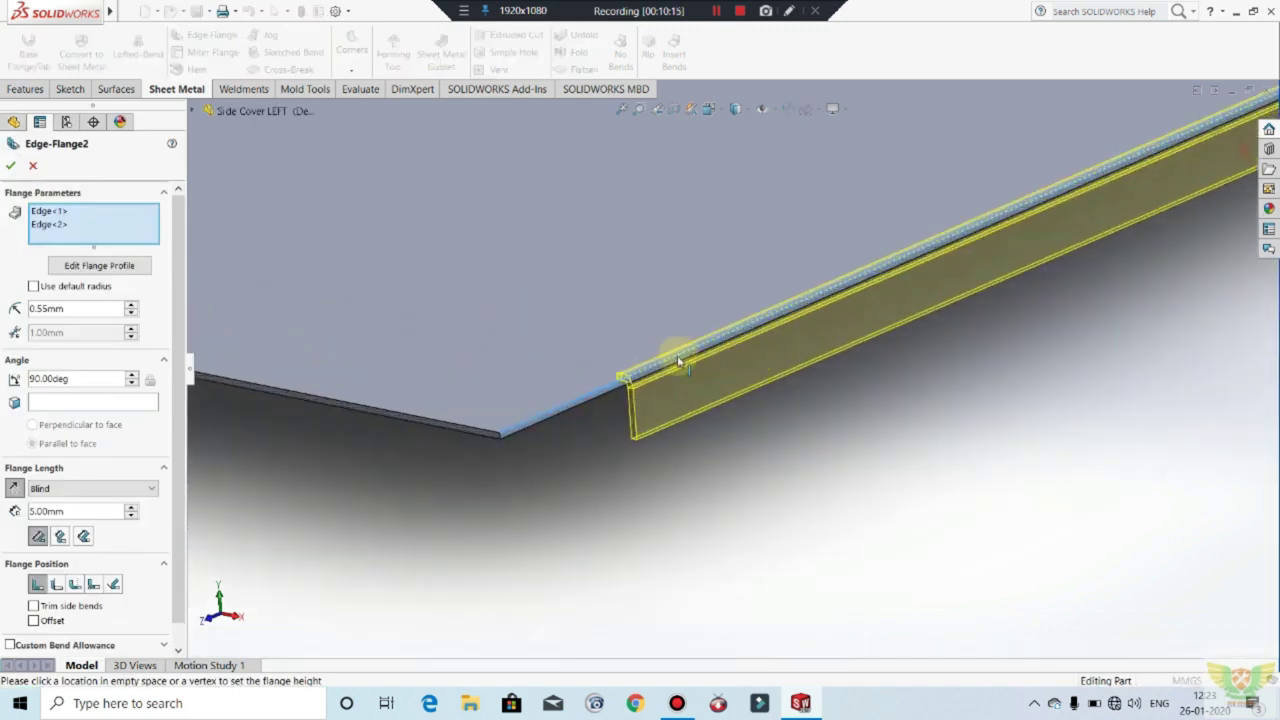
click(595, 392)
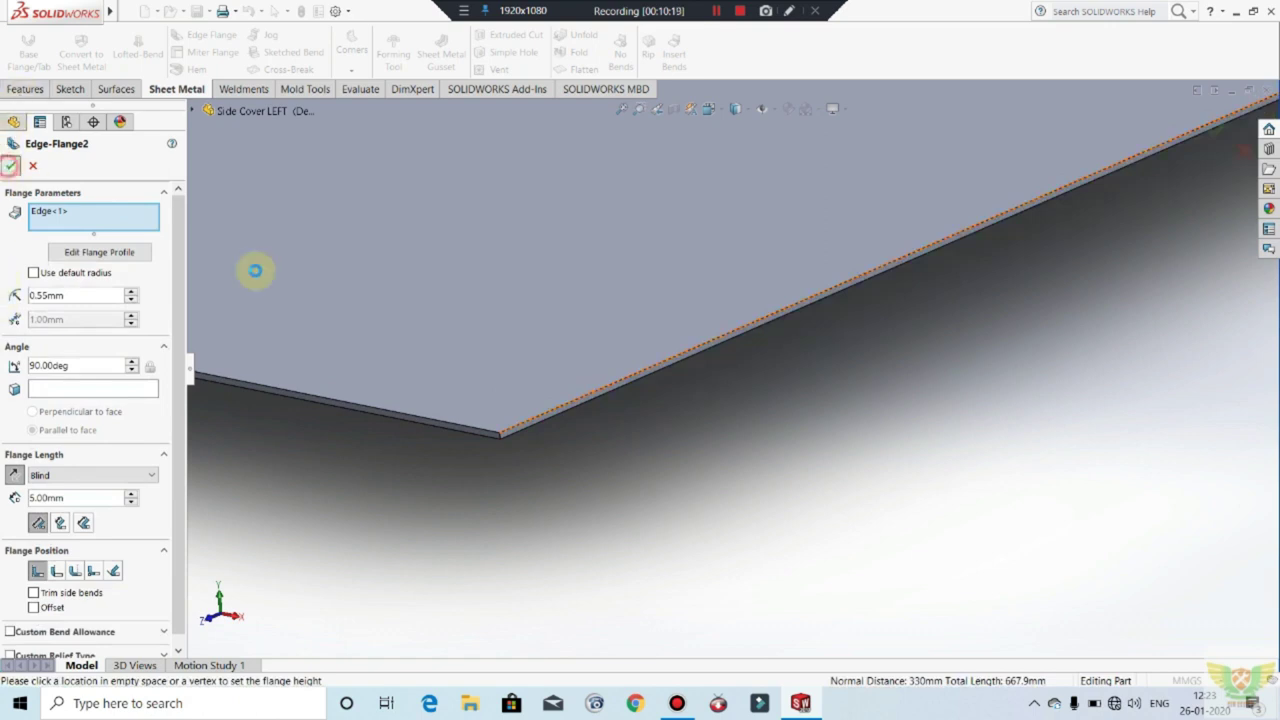
key(Return)
key(f)
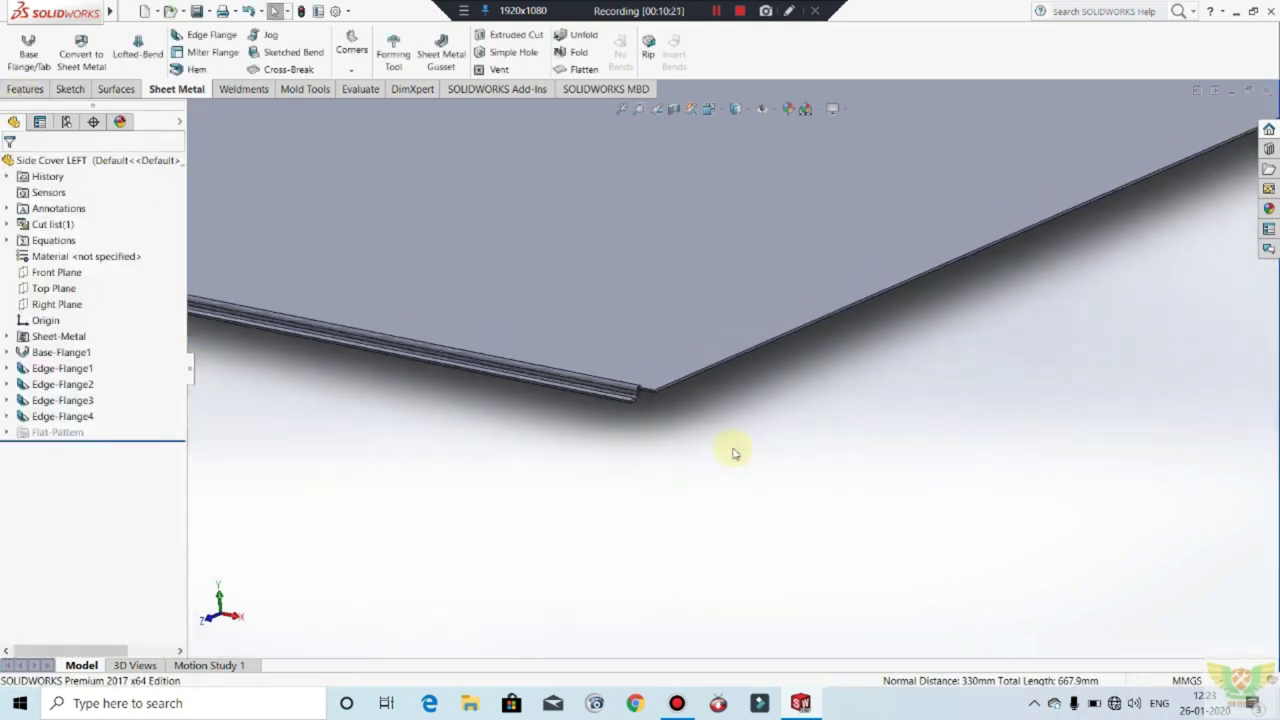
mouse_move(743, 362)
middle_down()
mouse_move(749, 286)
mouse_move(723, 423)
middle_up()
scroll(781, 352, down, 3)
scroll(781, 352, down, 2)
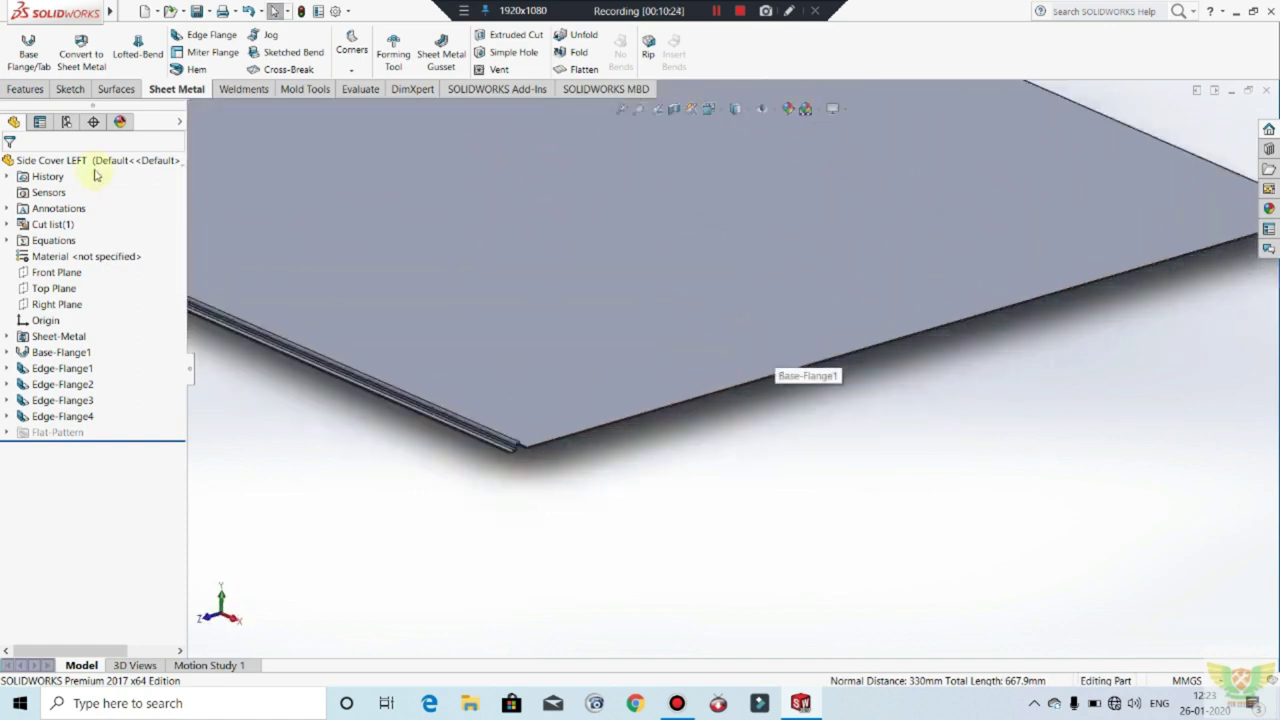
Step: Start a new edge flange on the plate edge with a custom 0.55 mm bend radius
click(226, 40)
scroll(640, 402, down, 2)
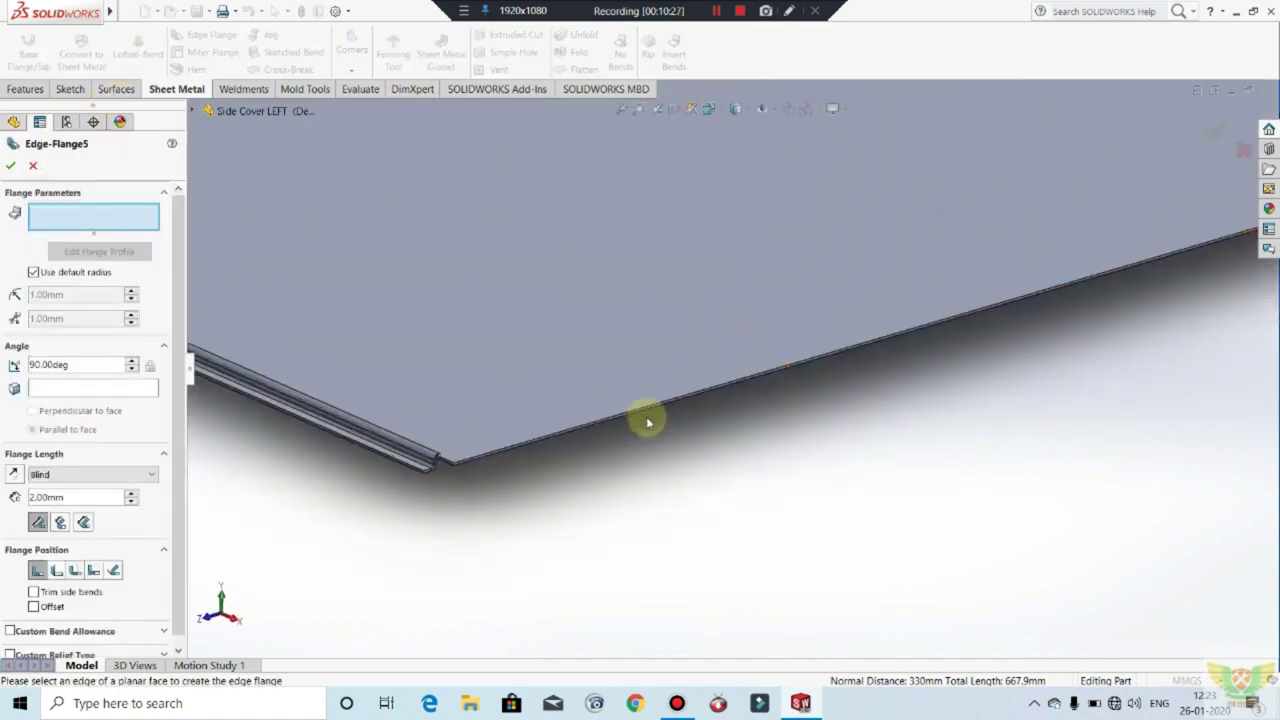
scroll(612, 406, down, 2)
click(612, 405)
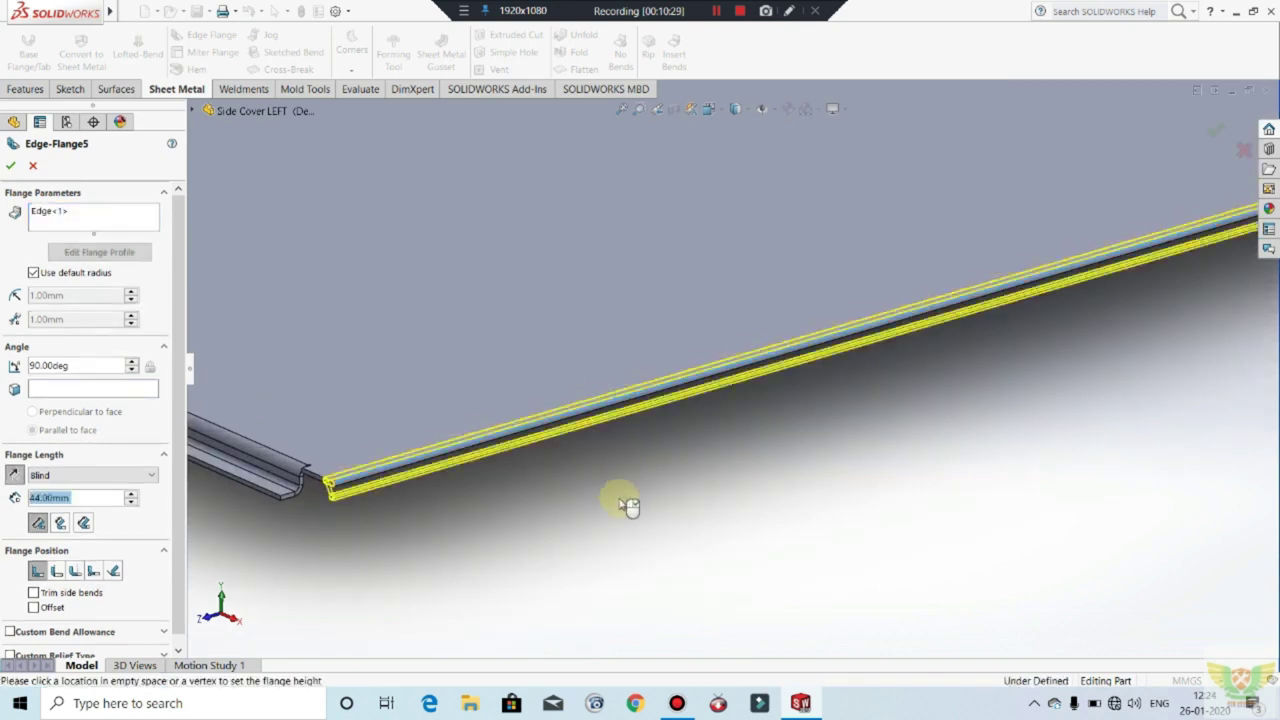
click(600, 538)
click(35, 274)
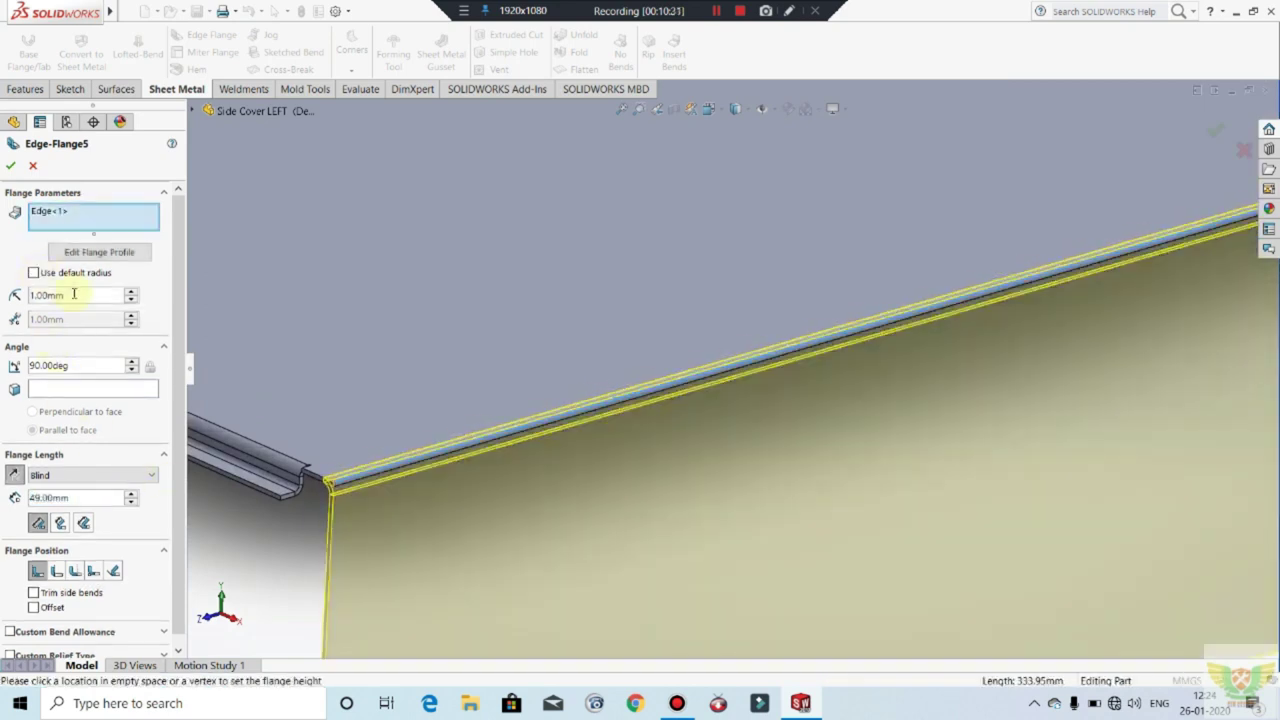
text(0.55)
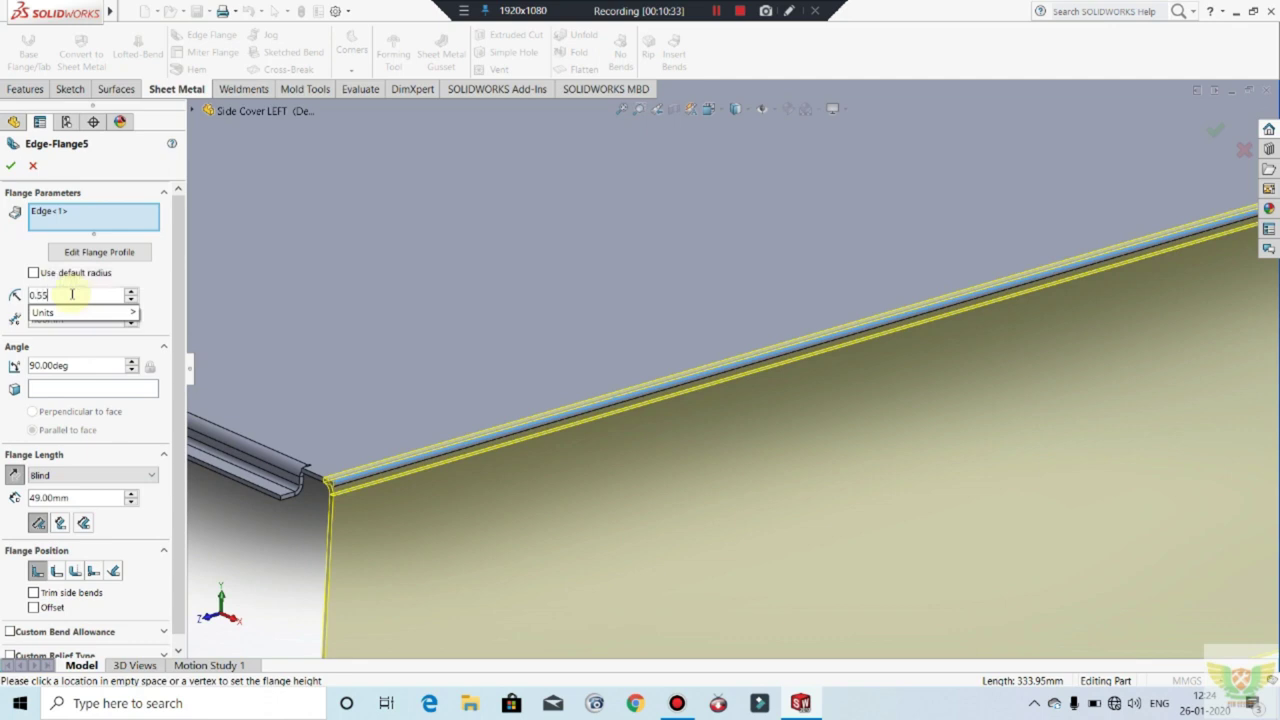
key(Return)
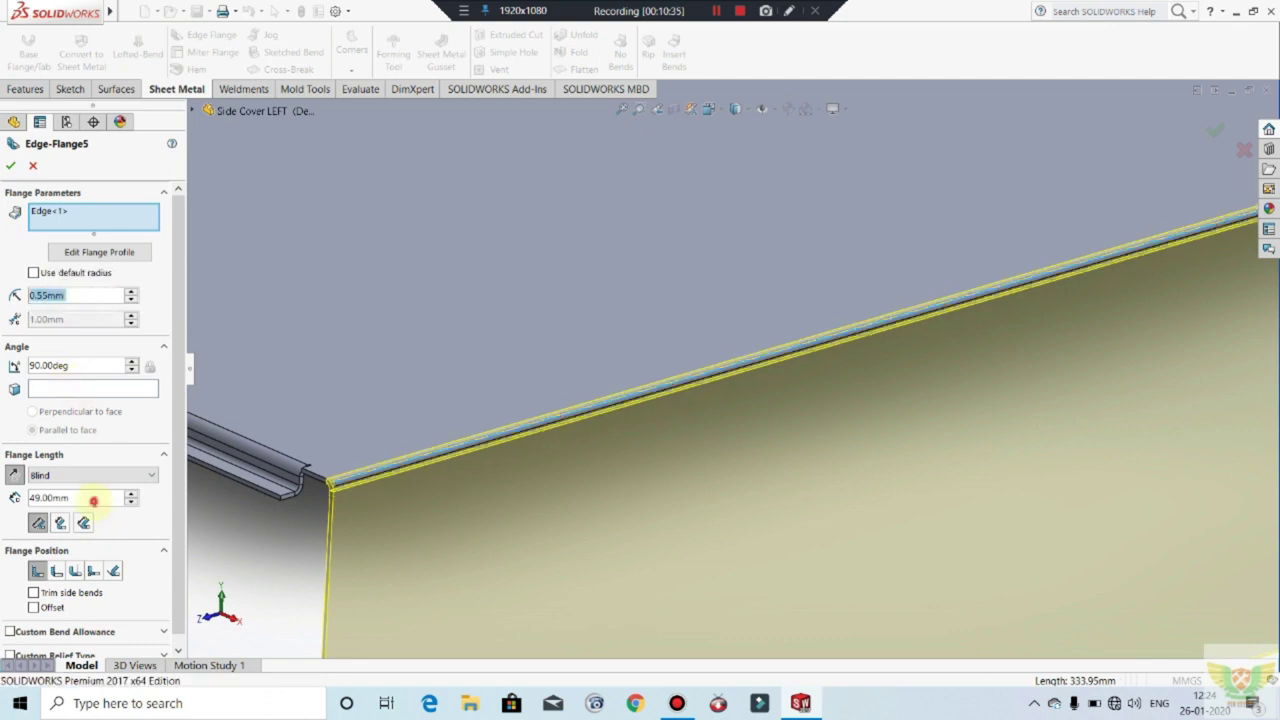
Step: Shorten the flange length, inspect the corner, and accept the flange as Edge-Flange5
double_click(93, 500)
text(5)
key(Return)
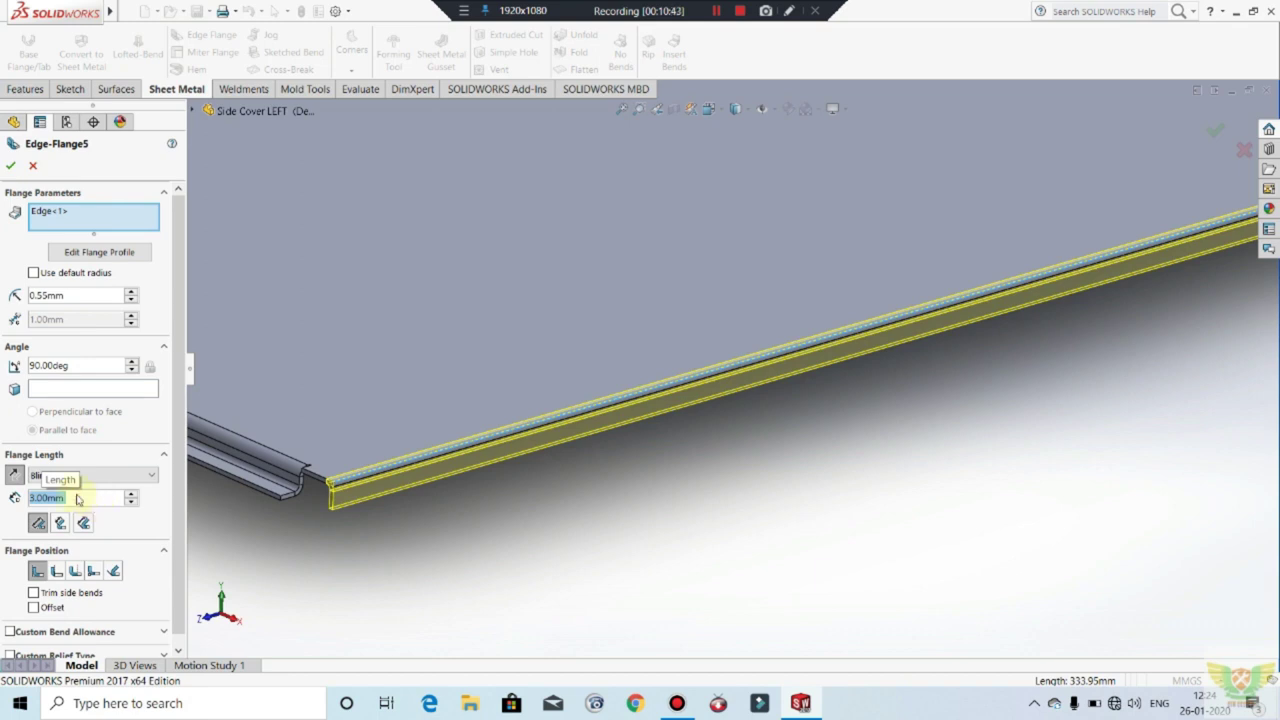
scroll(594, 491, up, 3)
scroll(606, 489, up, 3)
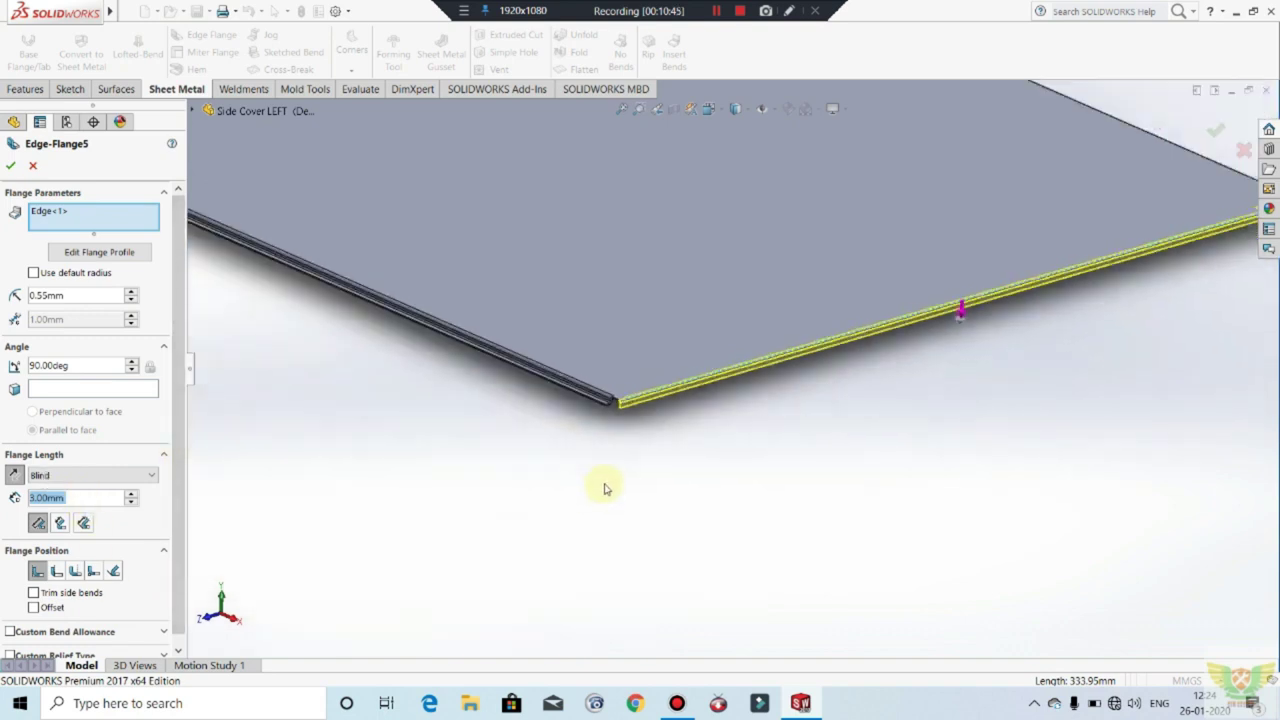
scroll(606, 489, up, 3)
mouse_move(672, 417)
middle_down()
mouse_move(740, 486)
mouse_move(783, 377)
mouse_move(846, 387)
mouse_move(794, 460)
mouse_move(686, 554)
mouse_move(752, 428)
middle_up()
scroll(697, 506, down, 5)
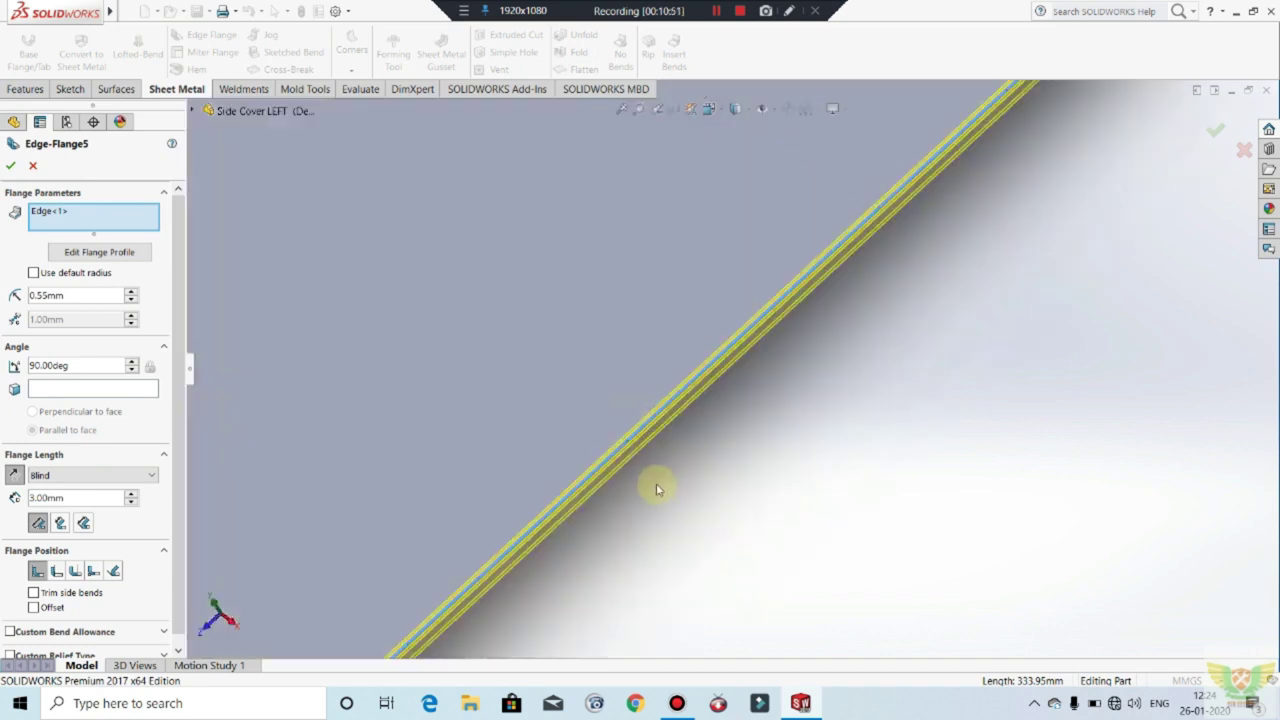
scroll(656, 488, down, 2)
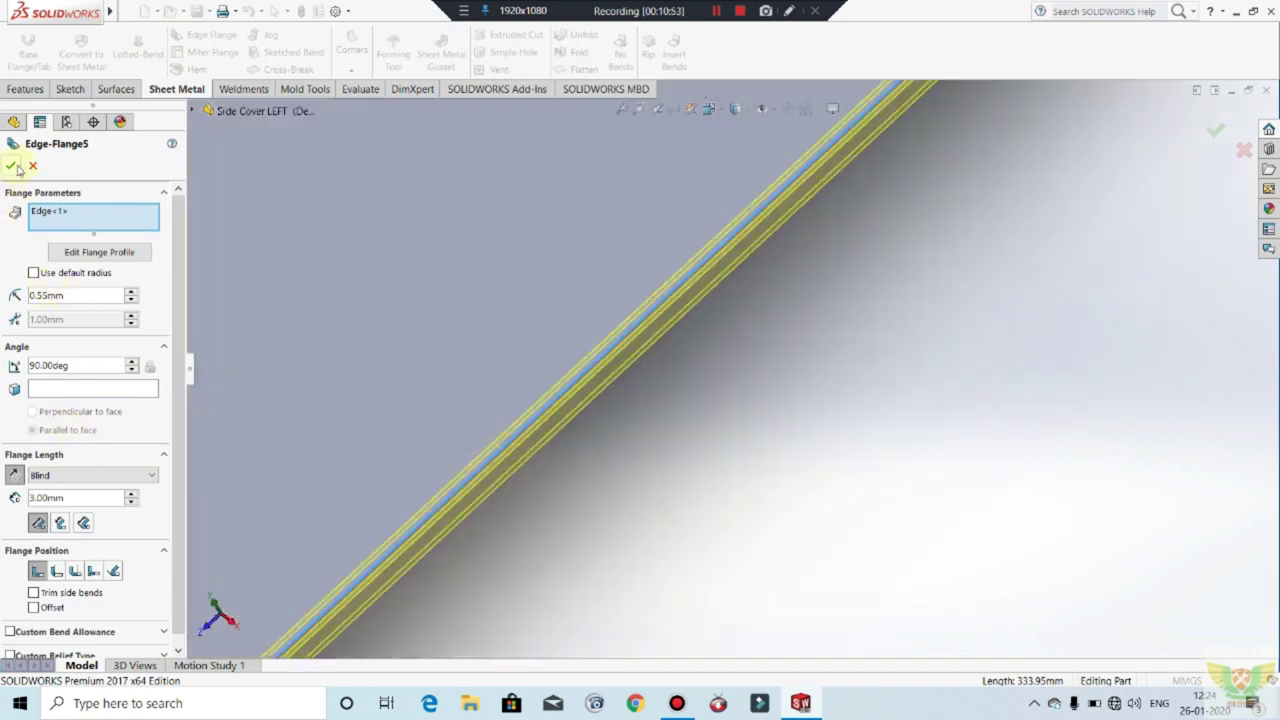
click(12, 167)
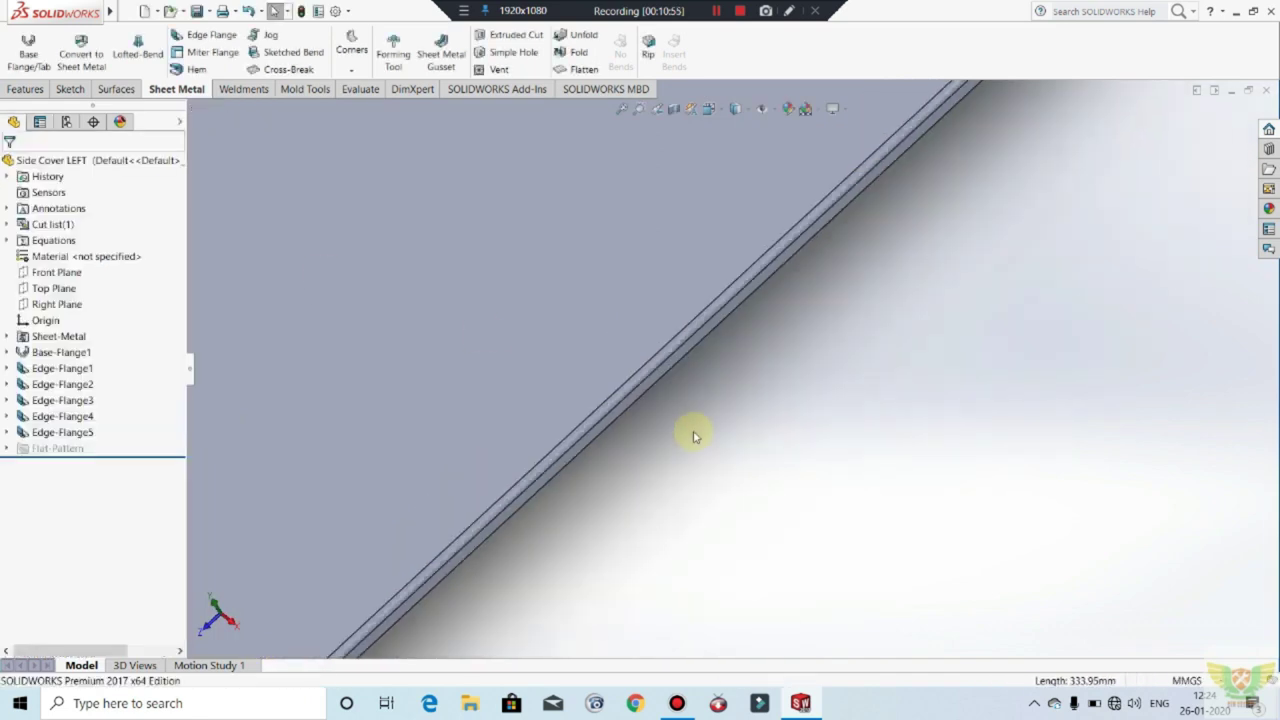
scroll(697, 436, up, 5)
scroll(477, 571, down, 3)
scroll(477, 571, down, 2)
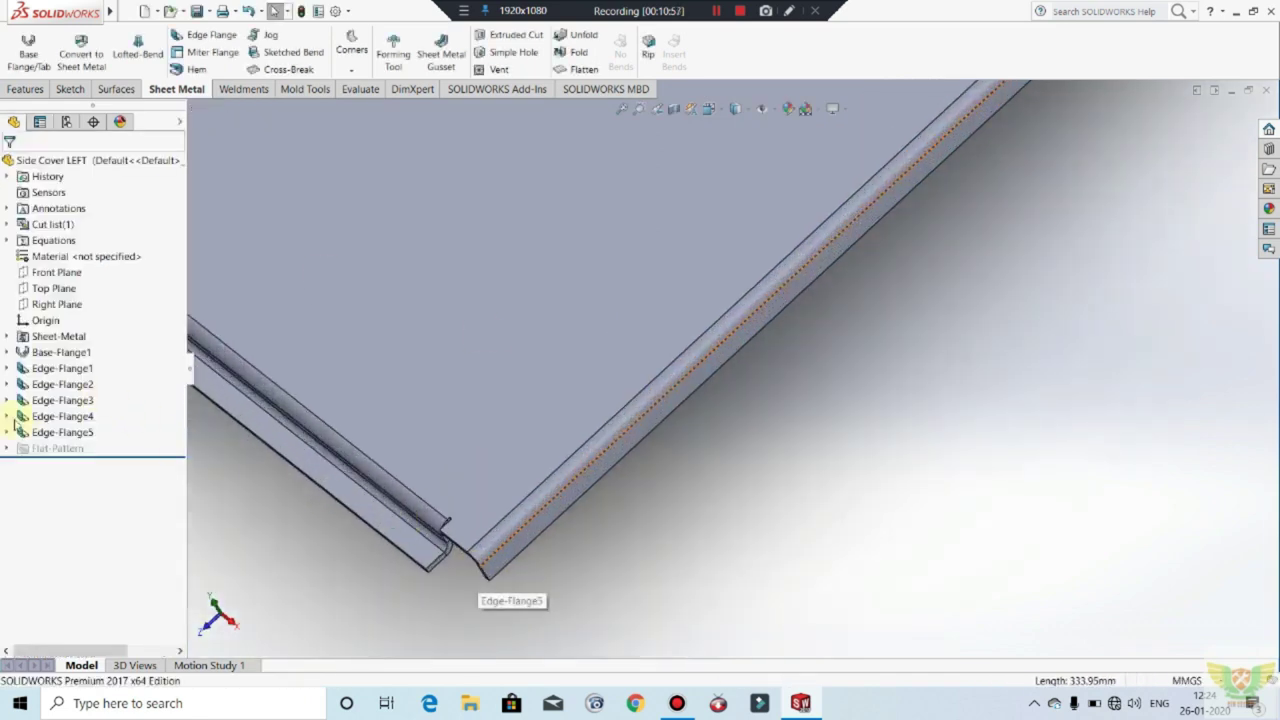
Step: Open Edge-Flange5's flange profile sketch and dimension the short corner line to 15 mm
click(45, 432)
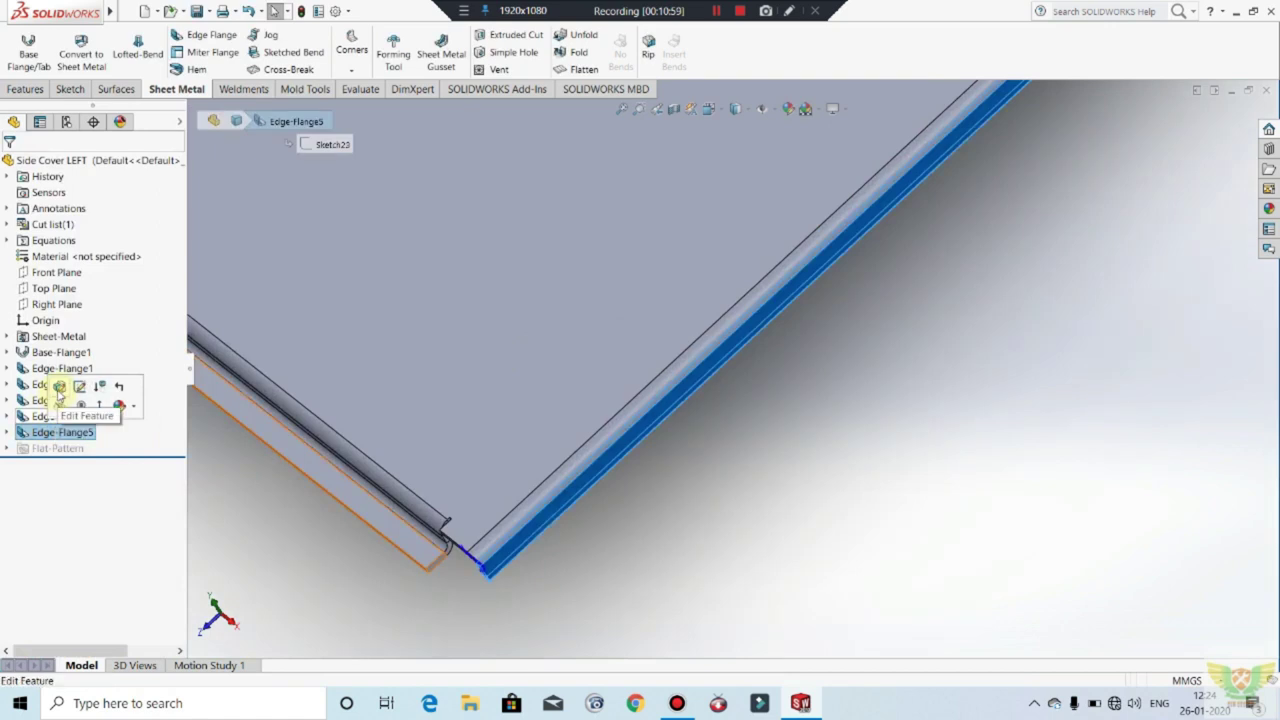
click(59, 388)
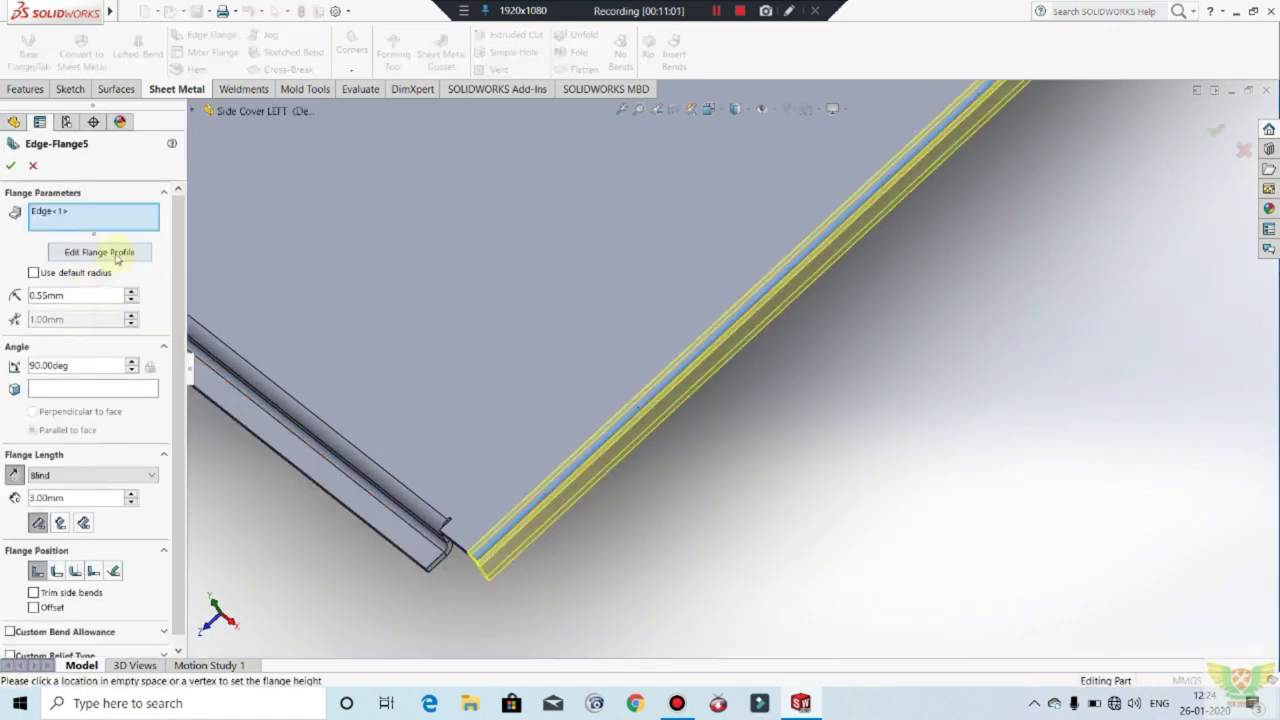
click(117, 255)
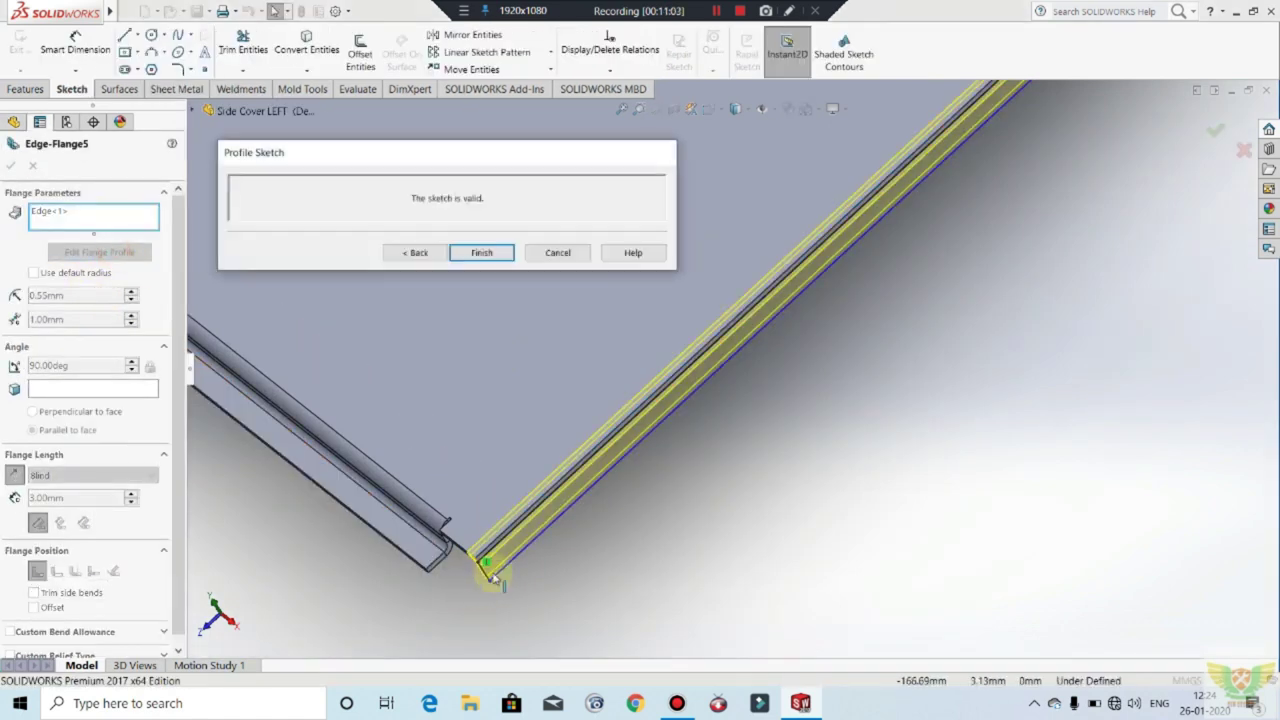
click(488, 545)
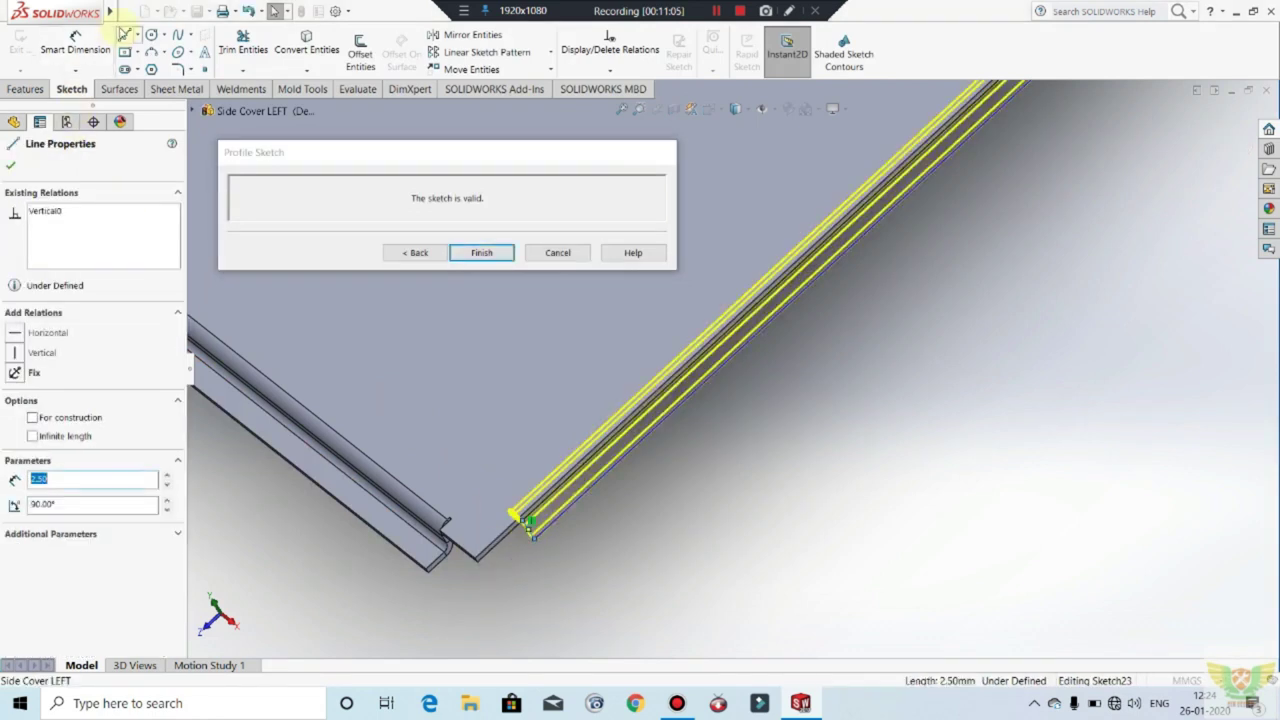
scroll(486, 537, up, 2)
scroll(523, 563, up, 2)
scroll(557, 543, up, 2)
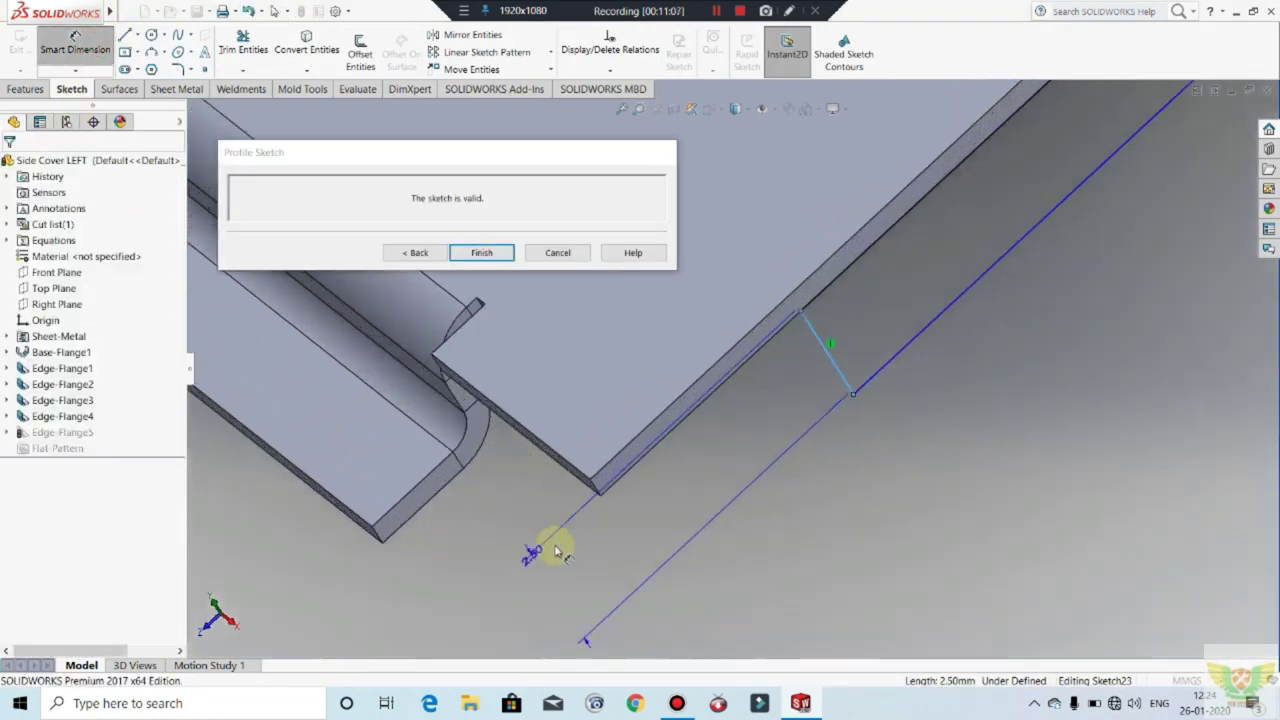
click(596, 489)
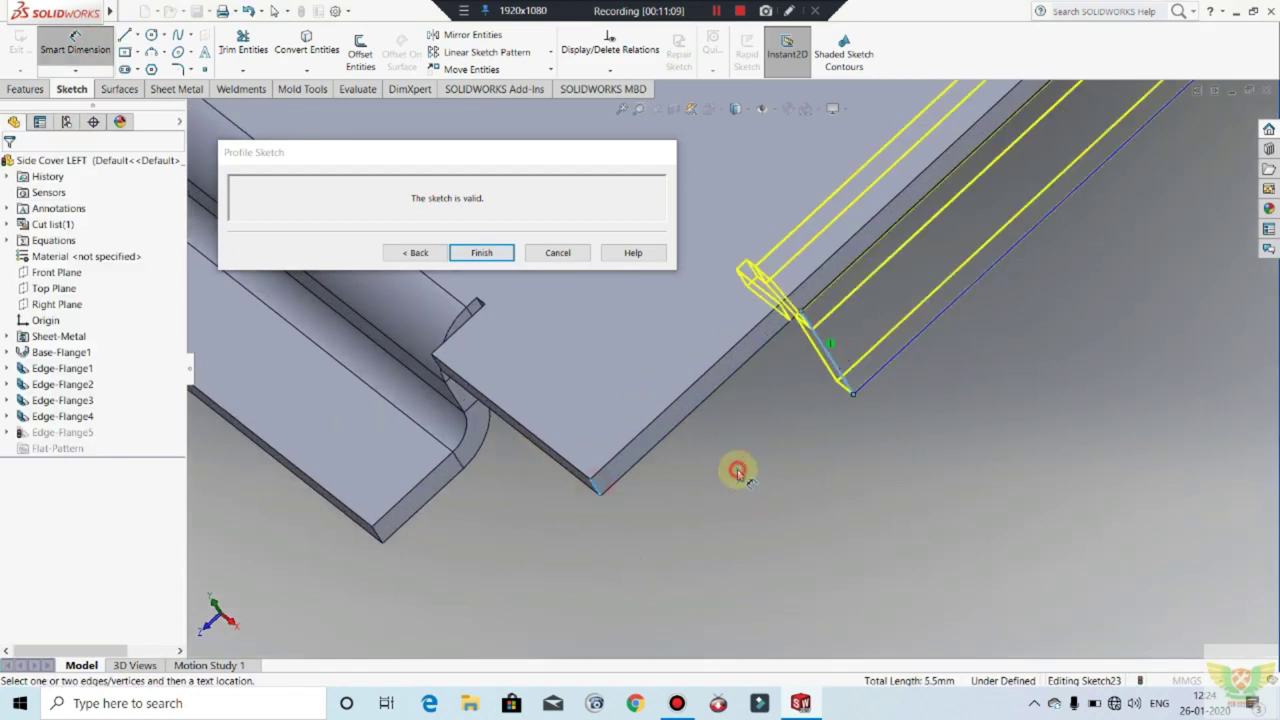
click(737, 468)
text(15)
key(Return)
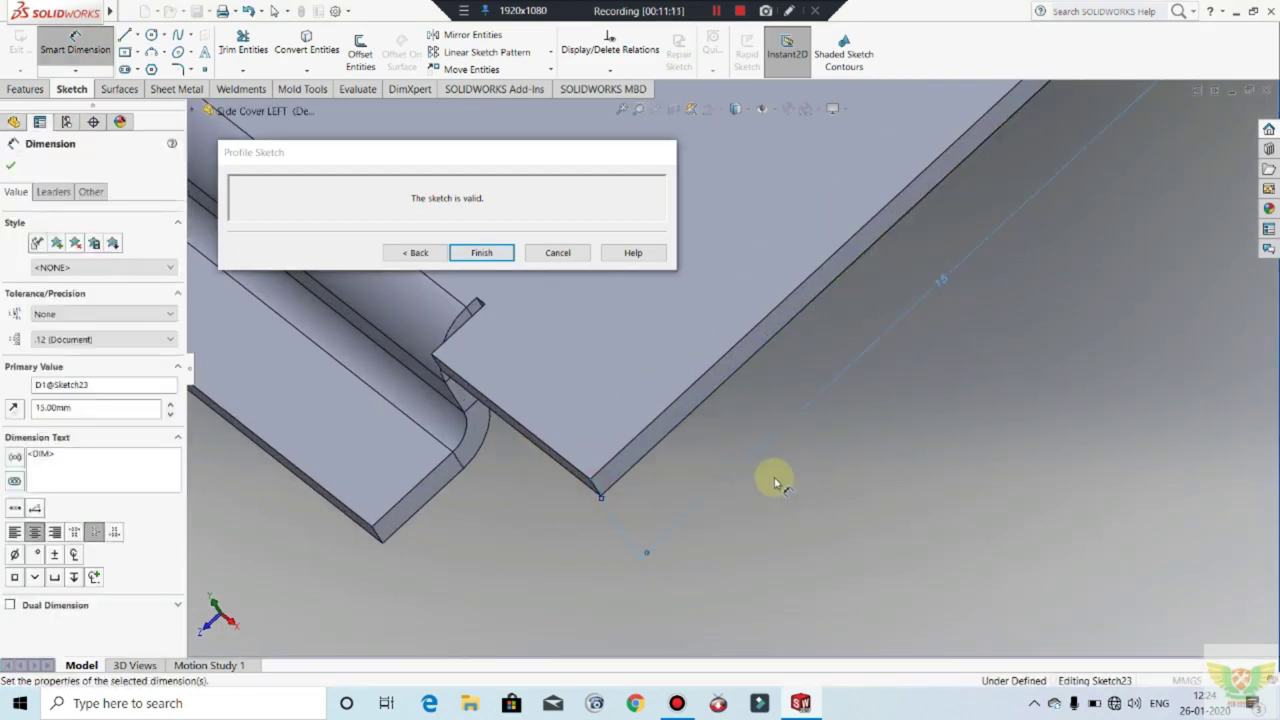
Step: Dimension the second profile line to 15 mm
scroll(780, 485, down, 3)
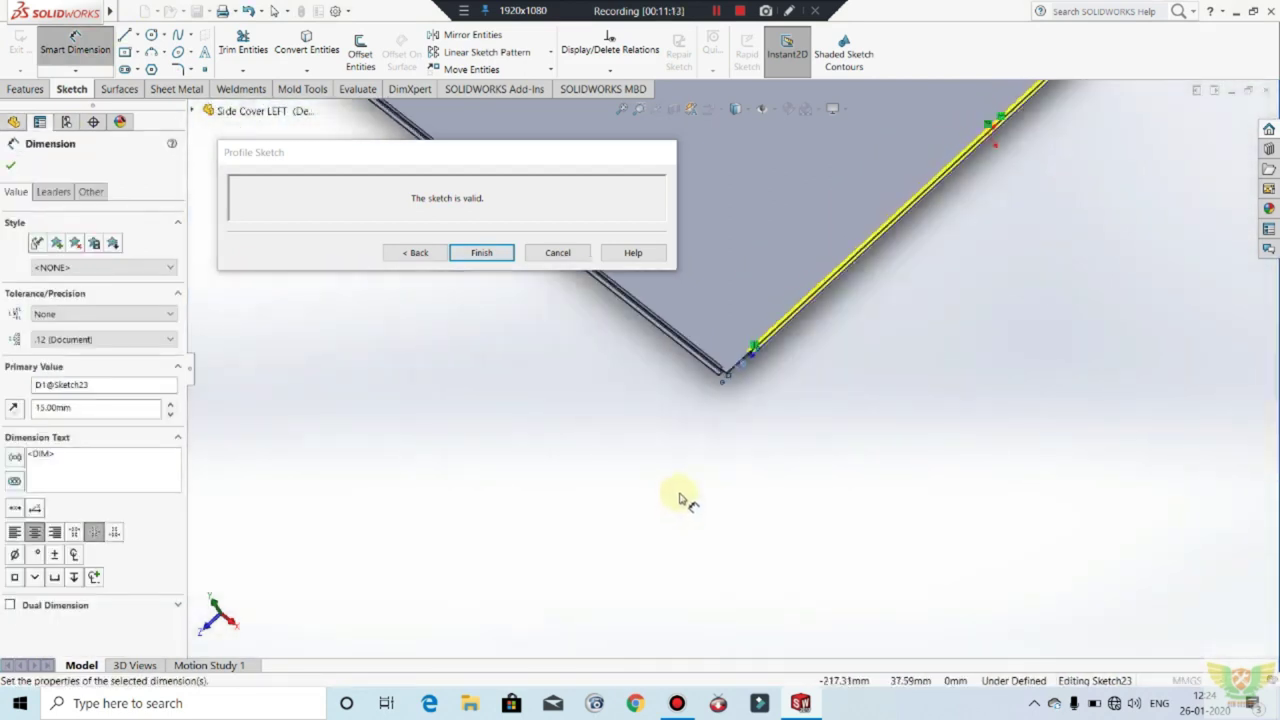
mouse_move(1065, 120)
middle_down()
mouse_move(914, 194)
mouse_move(749, 300)
mouse_move(651, 334)
mouse_move(640, 283)
middle_up()
scroll(795, 285, down, 2)
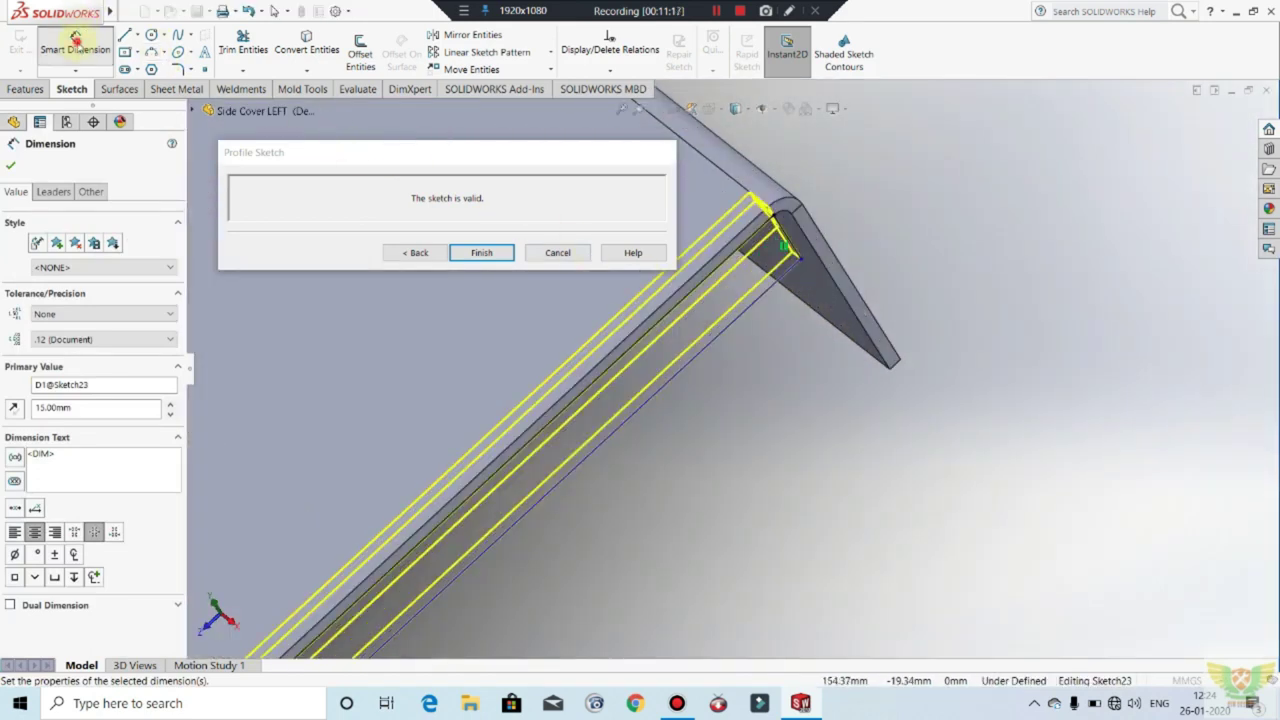
click(737, 294)
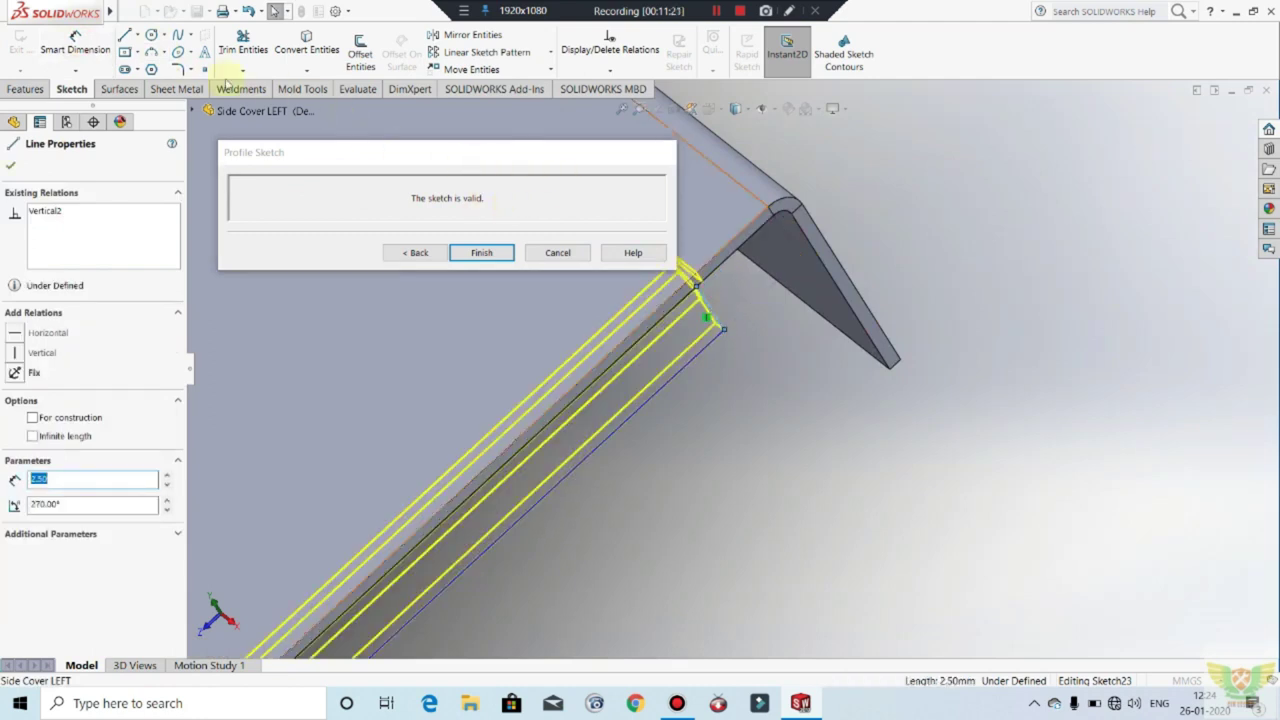
click(78, 46)
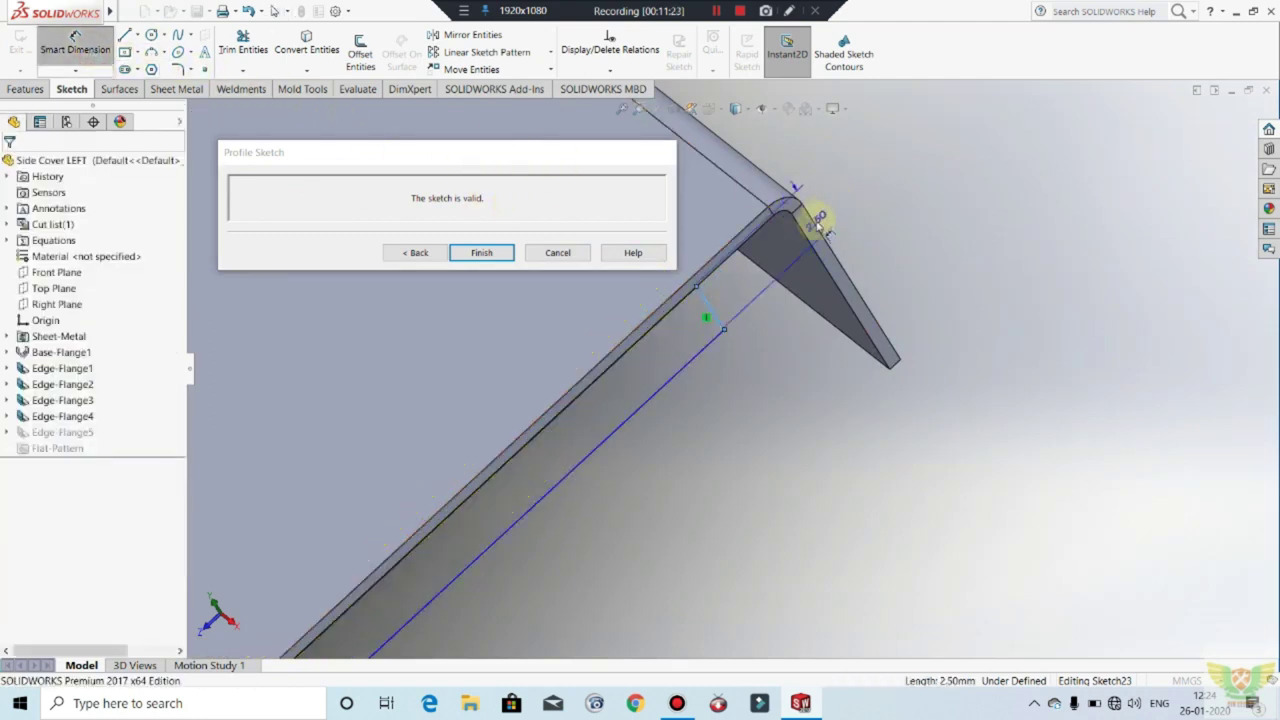
click(816, 228)
click(806, 329)
click(788, 308)
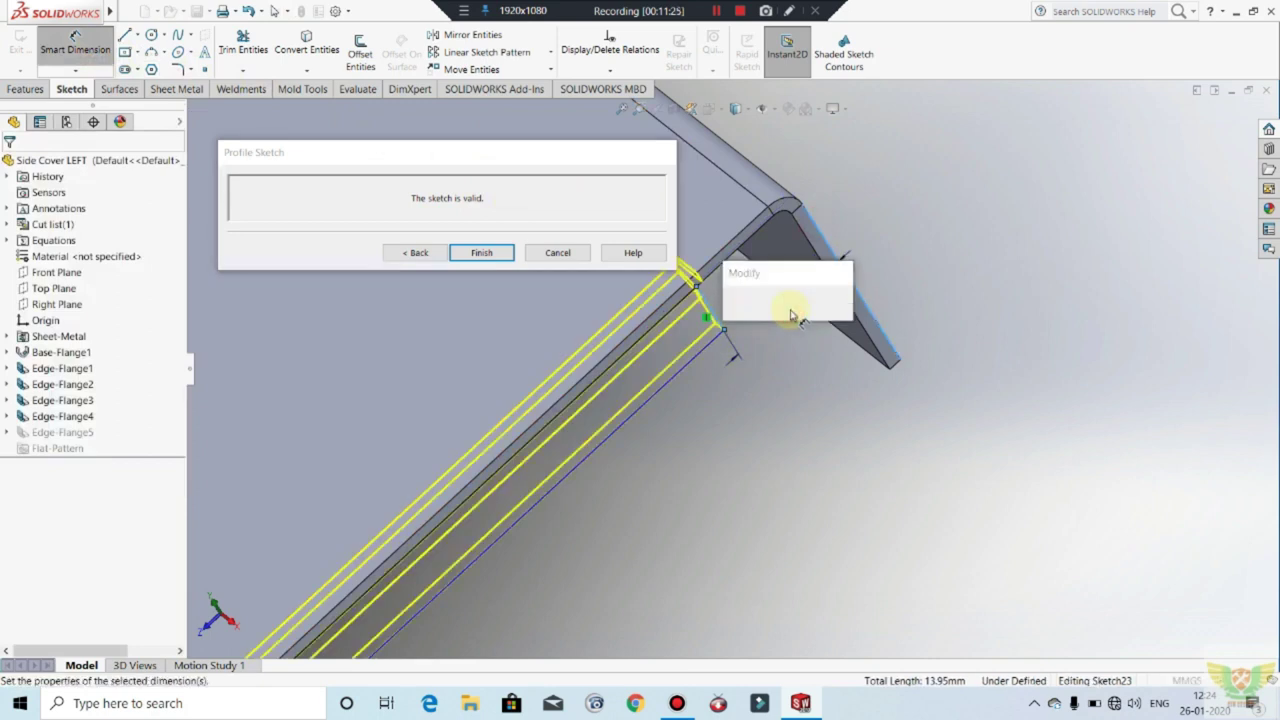
text(15)
key(Return)
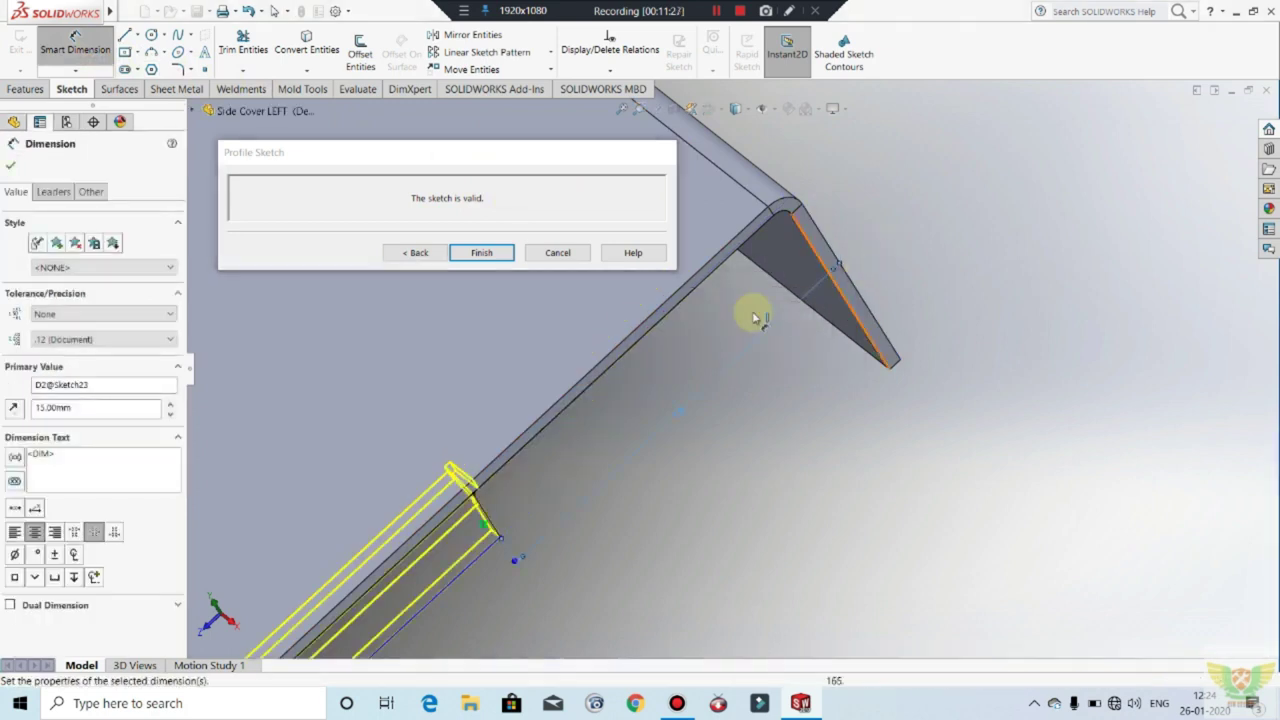
Step: Finish the edited profile and orbit around the rebuilt flange tip
click(465, 254)
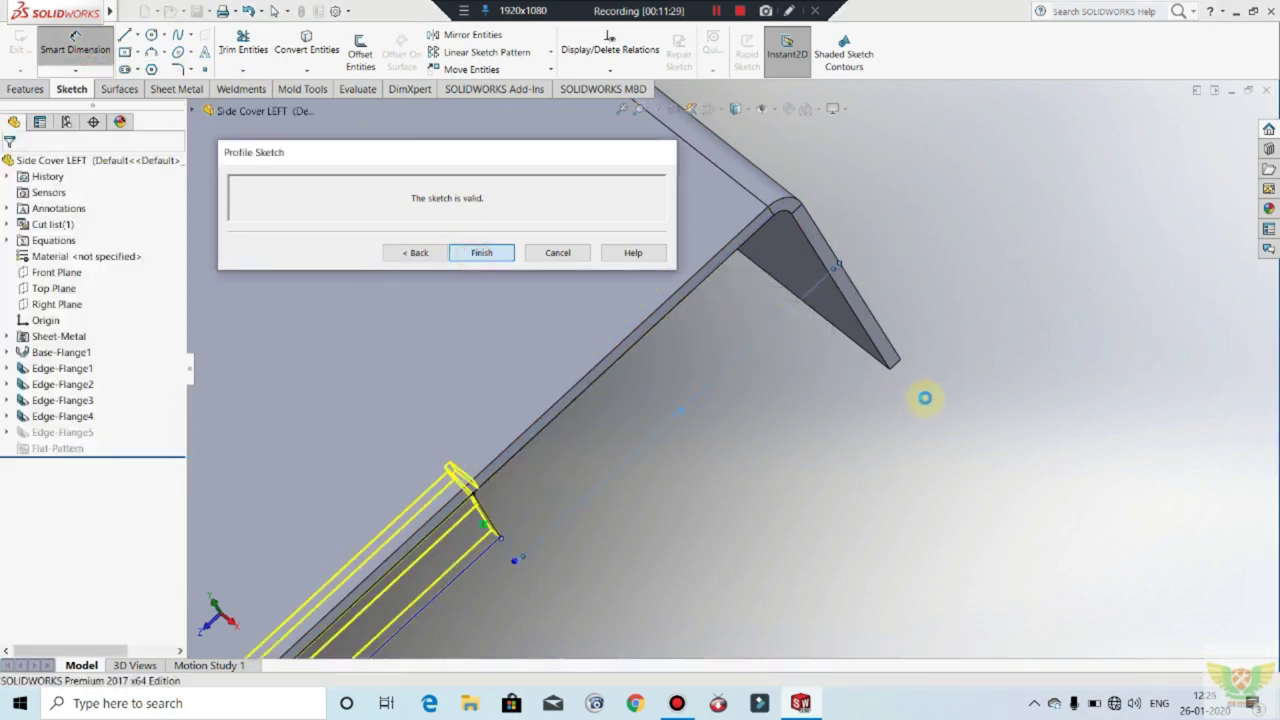
scroll(870, 365, down, 2)
scroll(800, 371, down, 3)
scroll(790, 420, down, 2)
scroll(760, 445, up, 5)
mouse_move(689, 434)
middle_down()
mouse_move(678, 300)
mouse_move(606, 434)
middle_up()
scroll(590, 418, down, 2)
scroll(587, 414, down, 3)
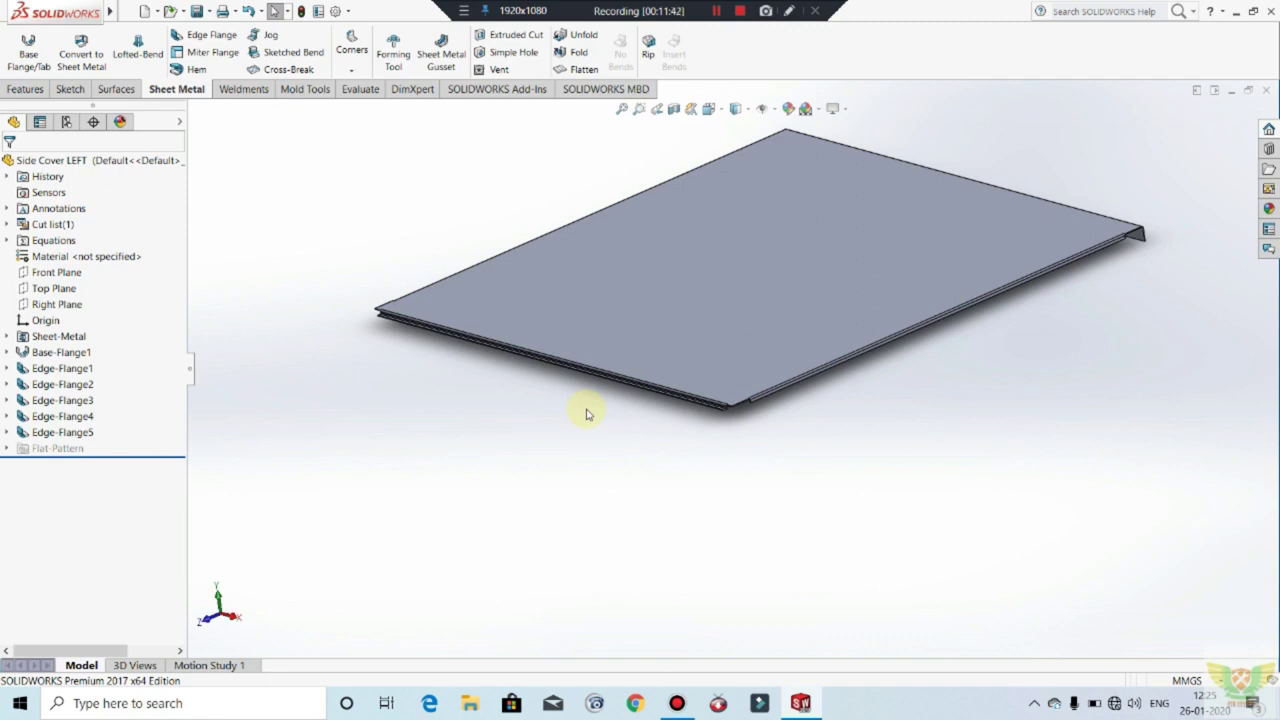
Step: Select two more plate edges for a new edge flange
mouse_move(985, 416)
middle_down()
mouse_move(845, 292)
mouse_move(994, 294)
mouse_move(1043, 337)
mouse_move(1011, 366)
mouse_move(812, 326)
middle_up()
scroll(812, 326, down, 3)
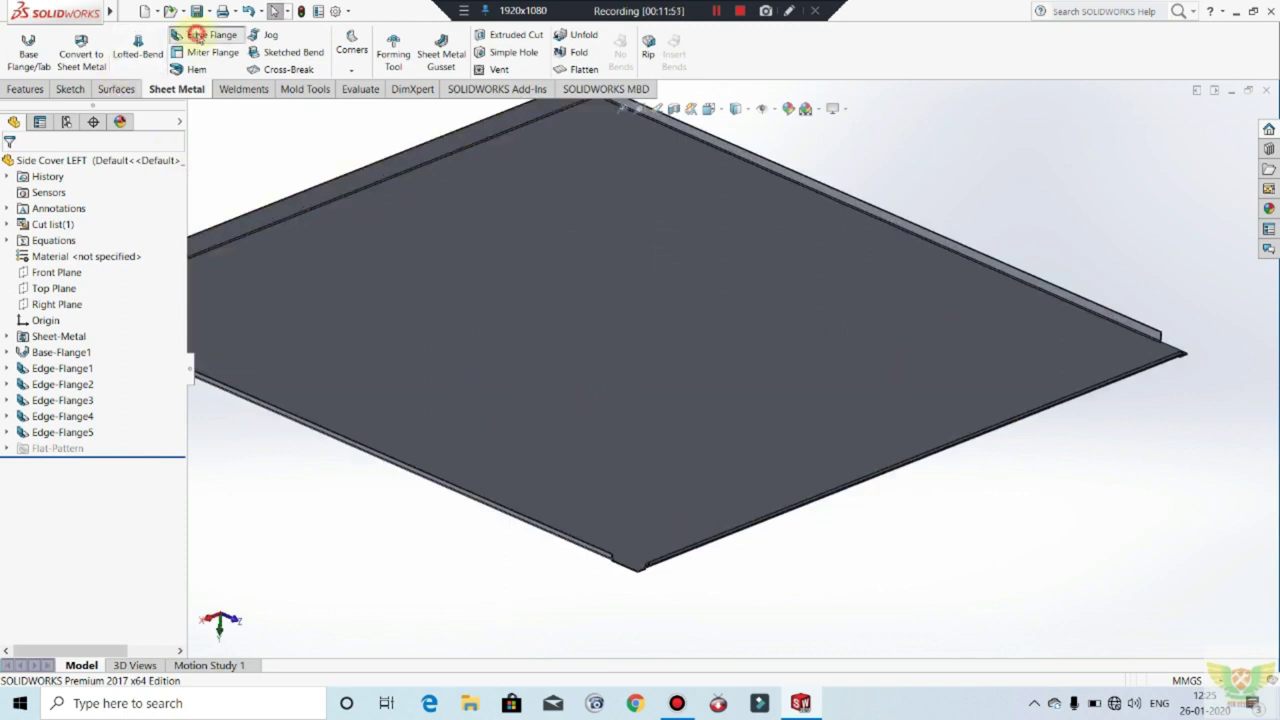
scroll(653, 556, down, 2)
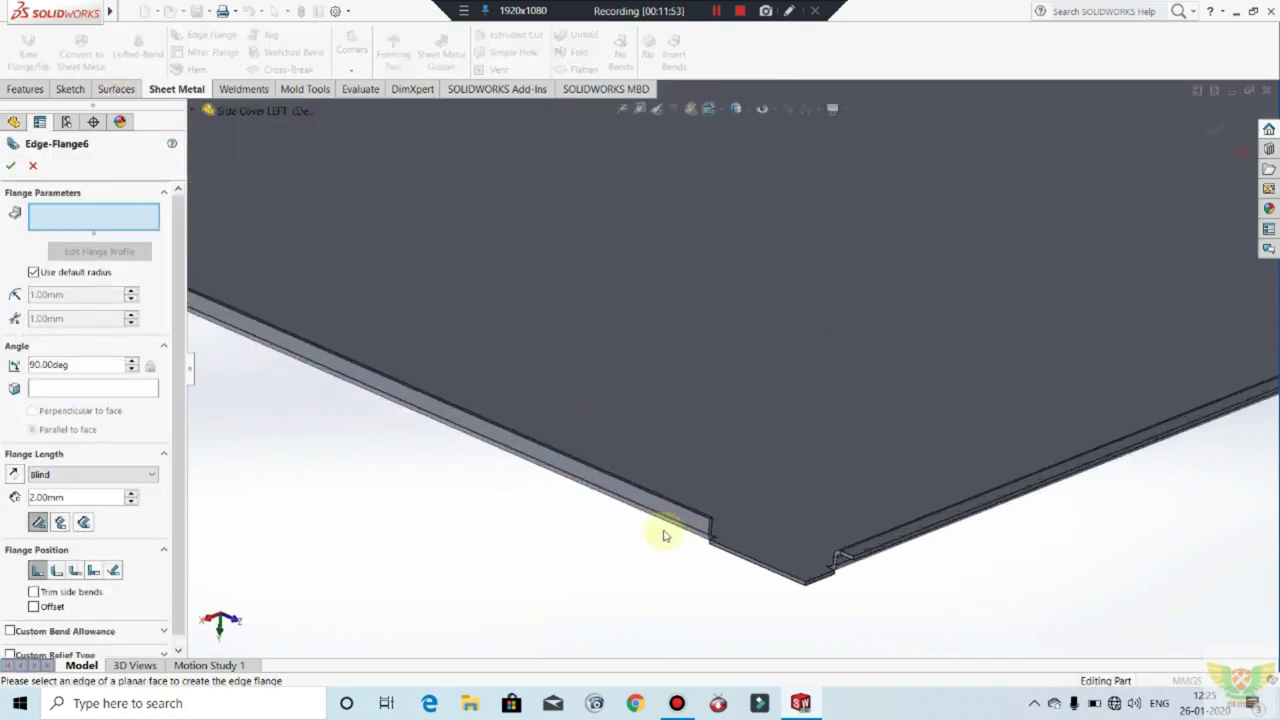
scroll(663, 536, down, 2)
scroll(706, 503, down, 2)
click(736, 459)
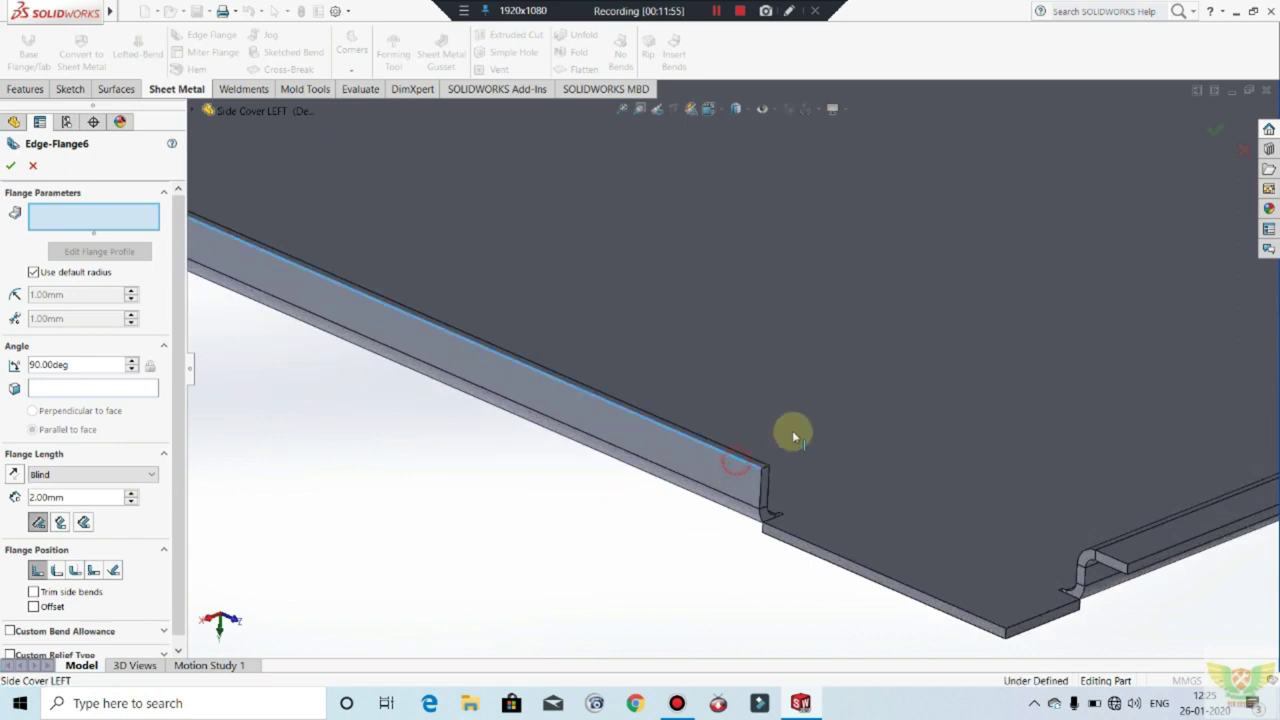
scroll(680, 498, up, 3)
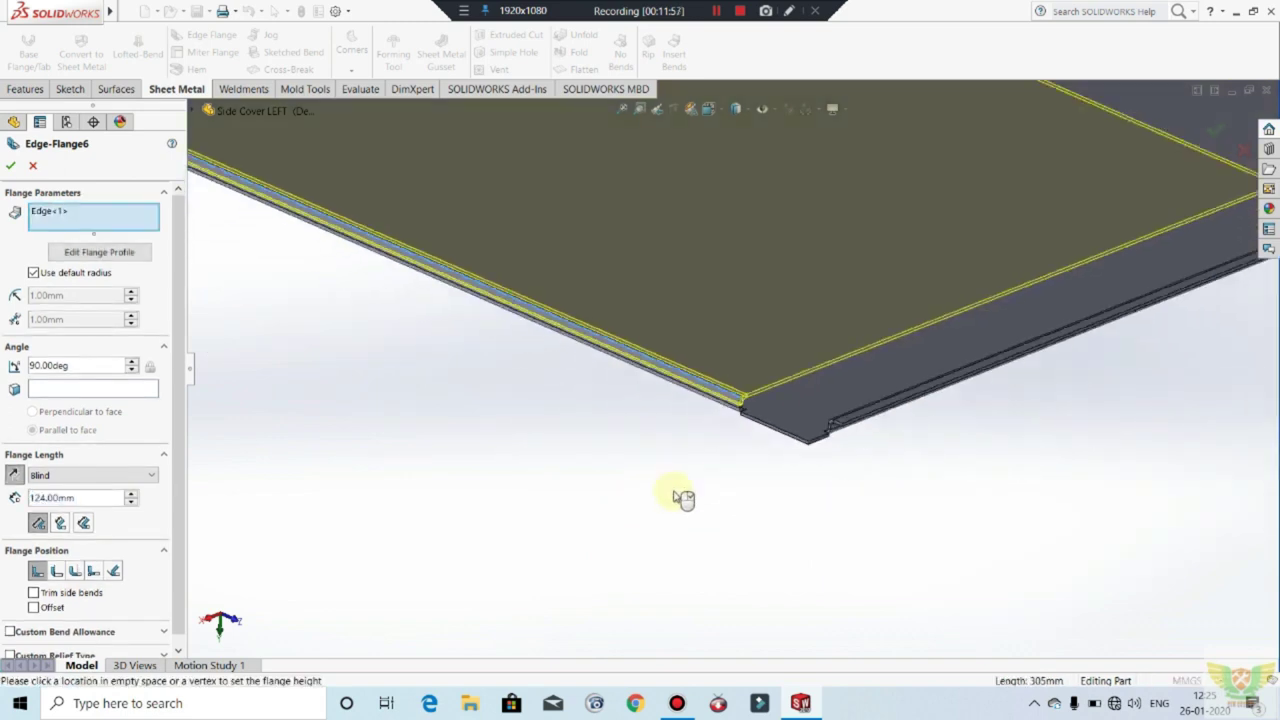
scroll(690, 470, up, 2)
scroll(700, 437, up, 3)
scroll(1074, 263, down, 3)
scroll(1000, 300, down, 3)
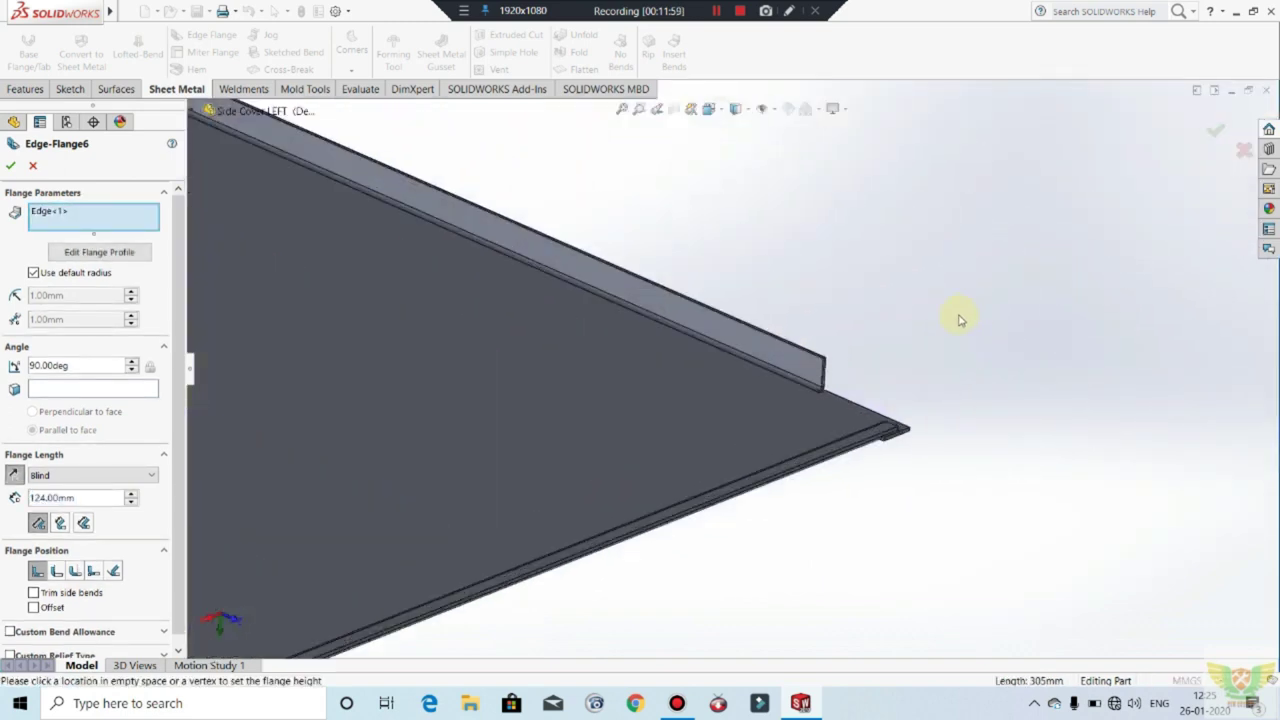
scroll(758, 357, down, 2)
scroll(772, 358, down, 1)
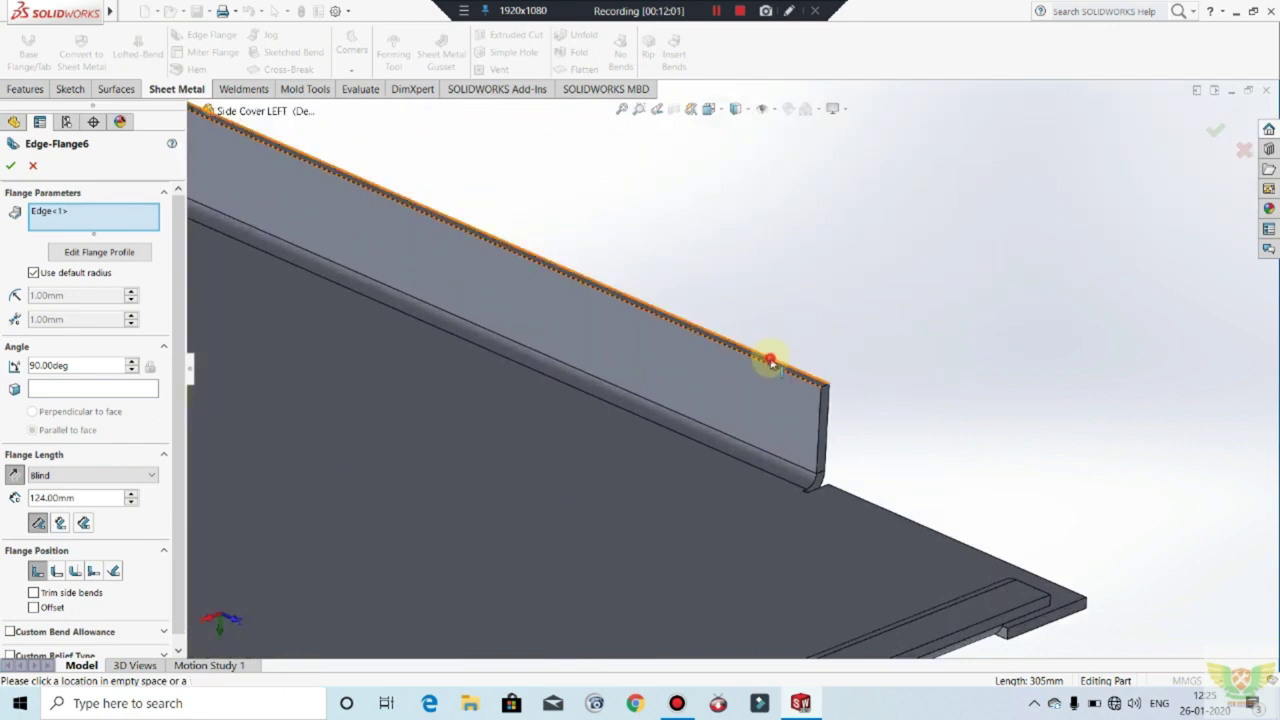
click(668, 430)
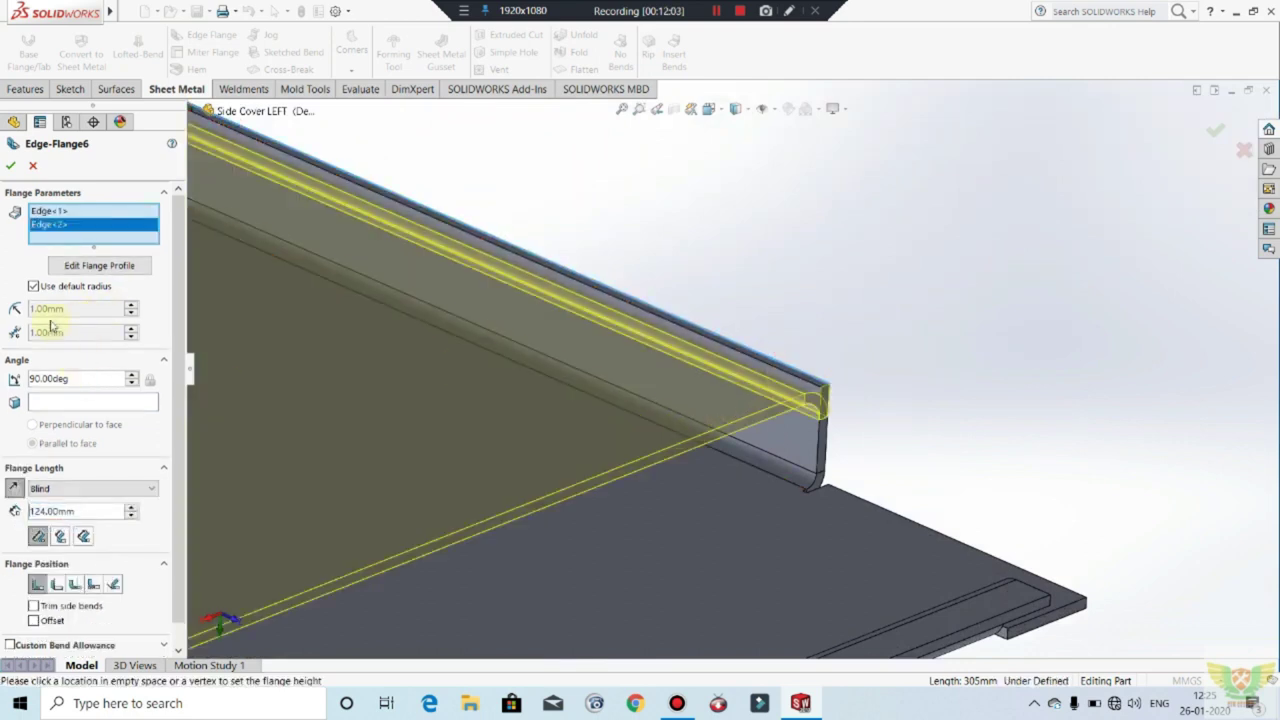
Step: Give the flange a 0.55 mm custom bend radius and 3 mm length, creating Edge-Flange6
click(33, 286)
click(69, 308)
text(0.55)
key(Return)
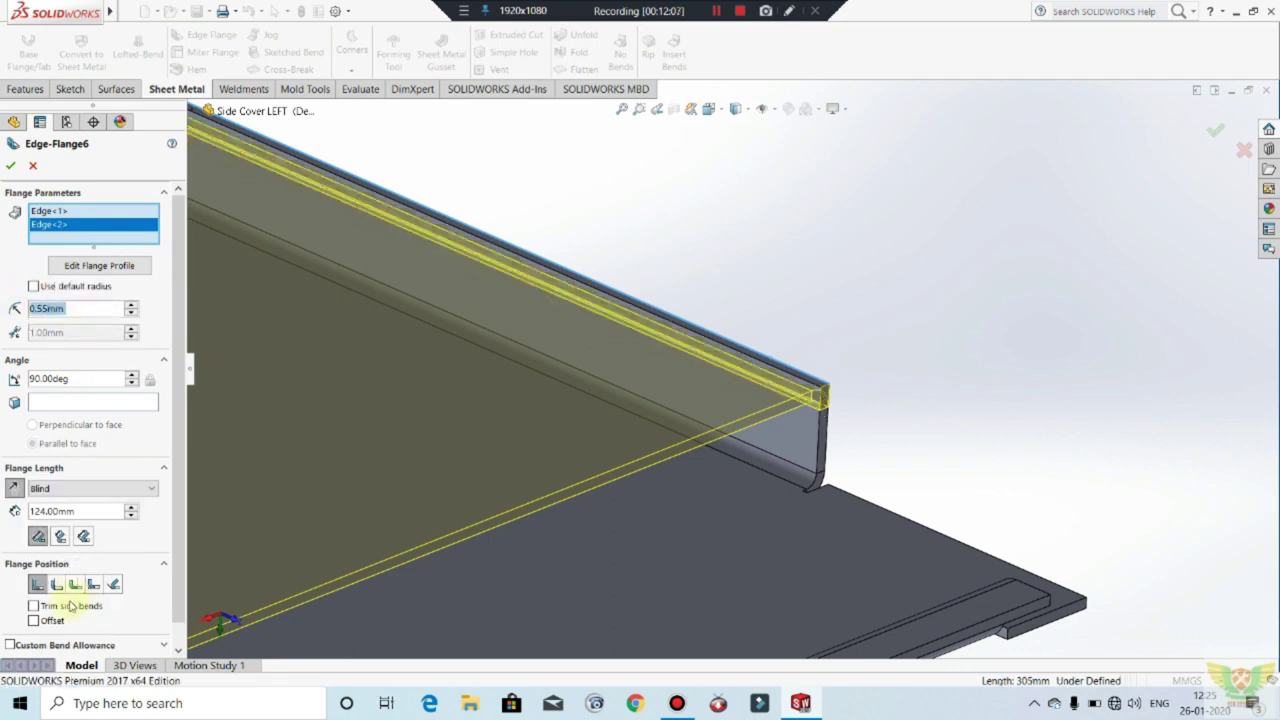
text(3)
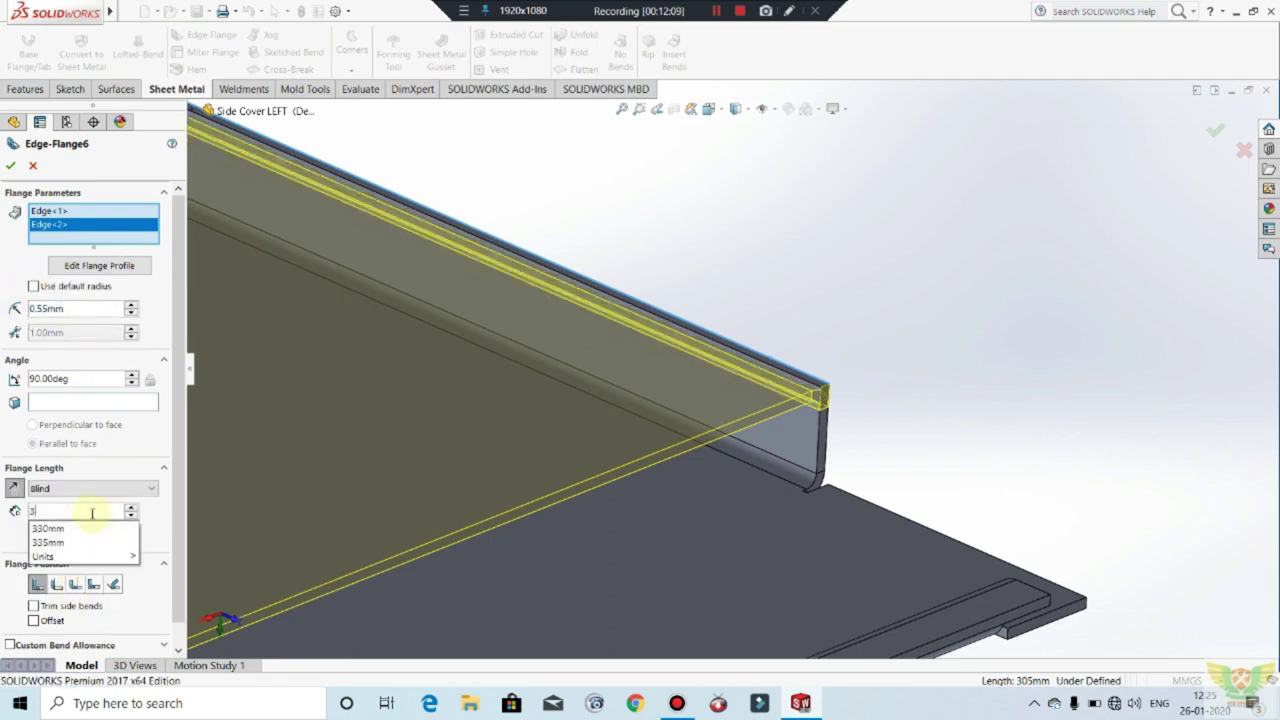
key(Return)
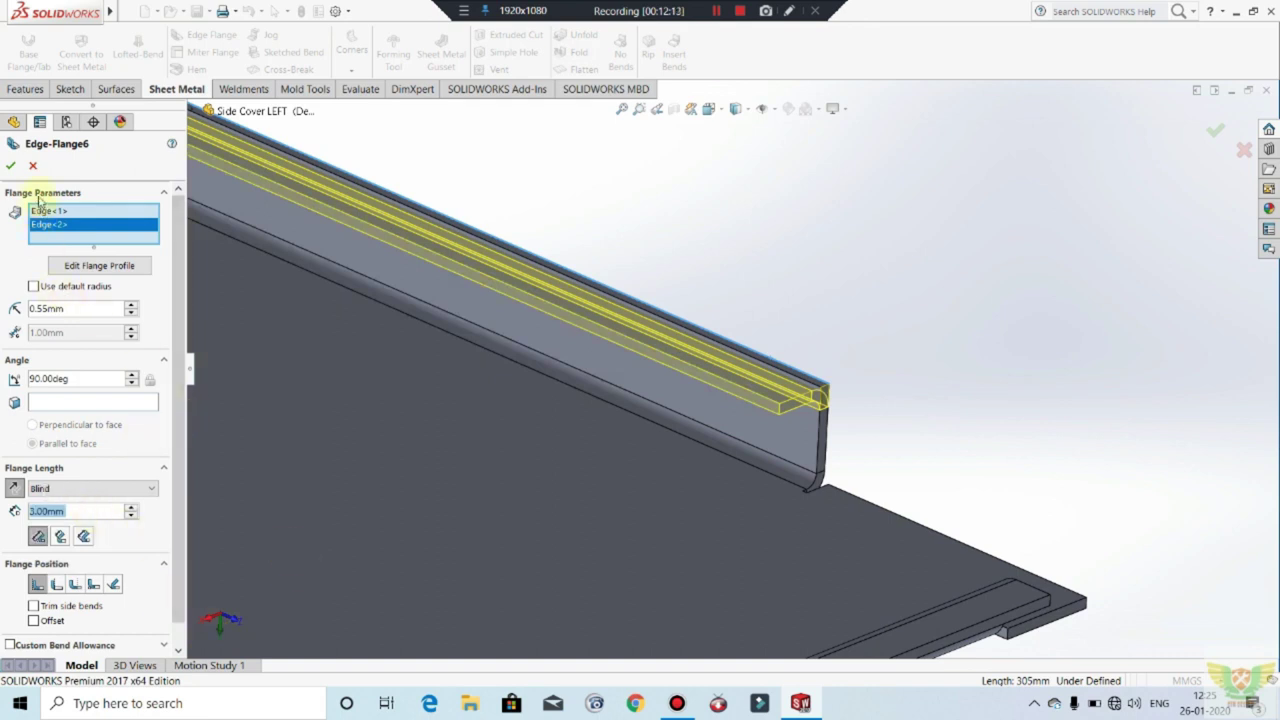
click(12, 163)
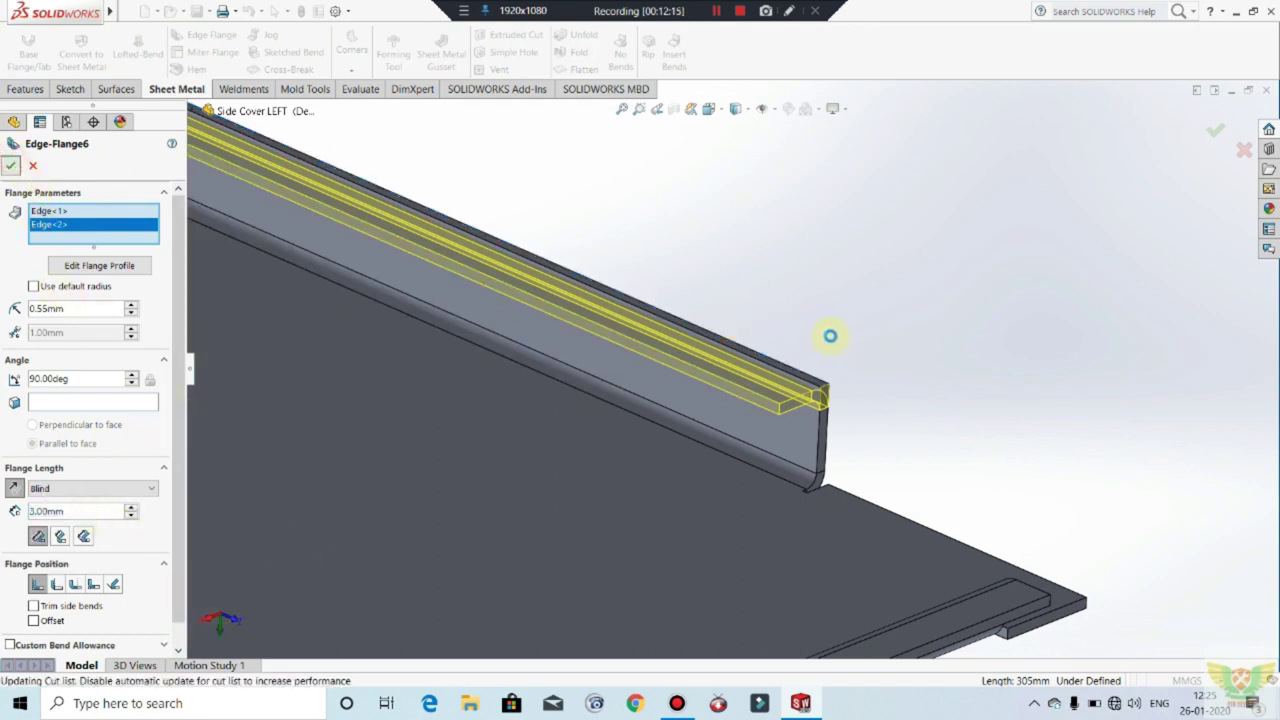
scroll(905, 392, up, 2)
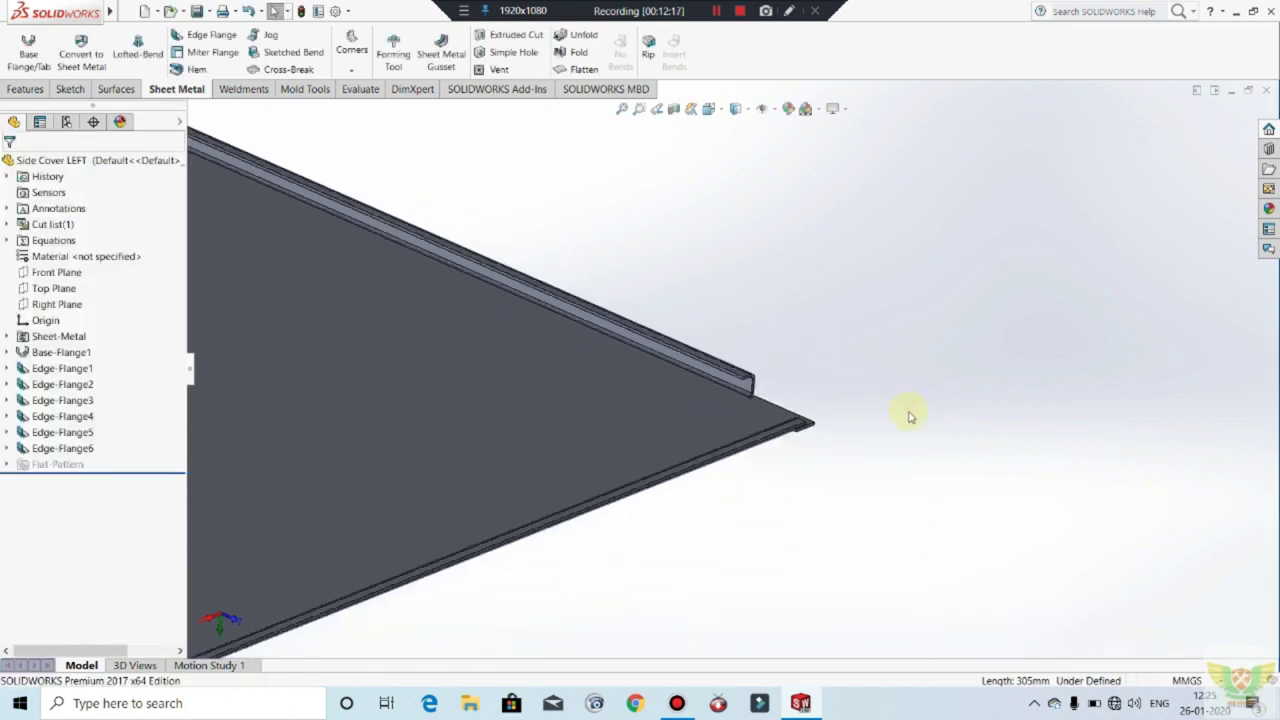
scroll(986, 457, up, 2)
scroll(760, 400, up, 2)
scroll(535, 358, down, 1)
scroll(436, 361, down, 2)
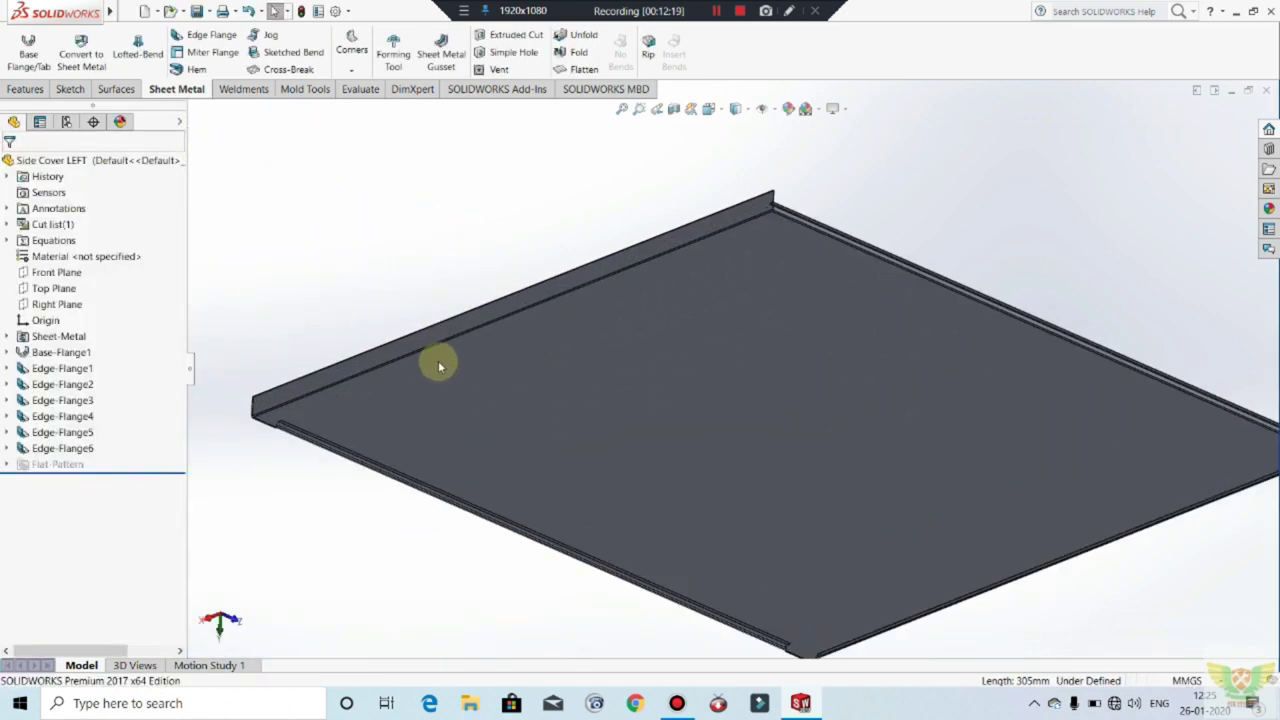
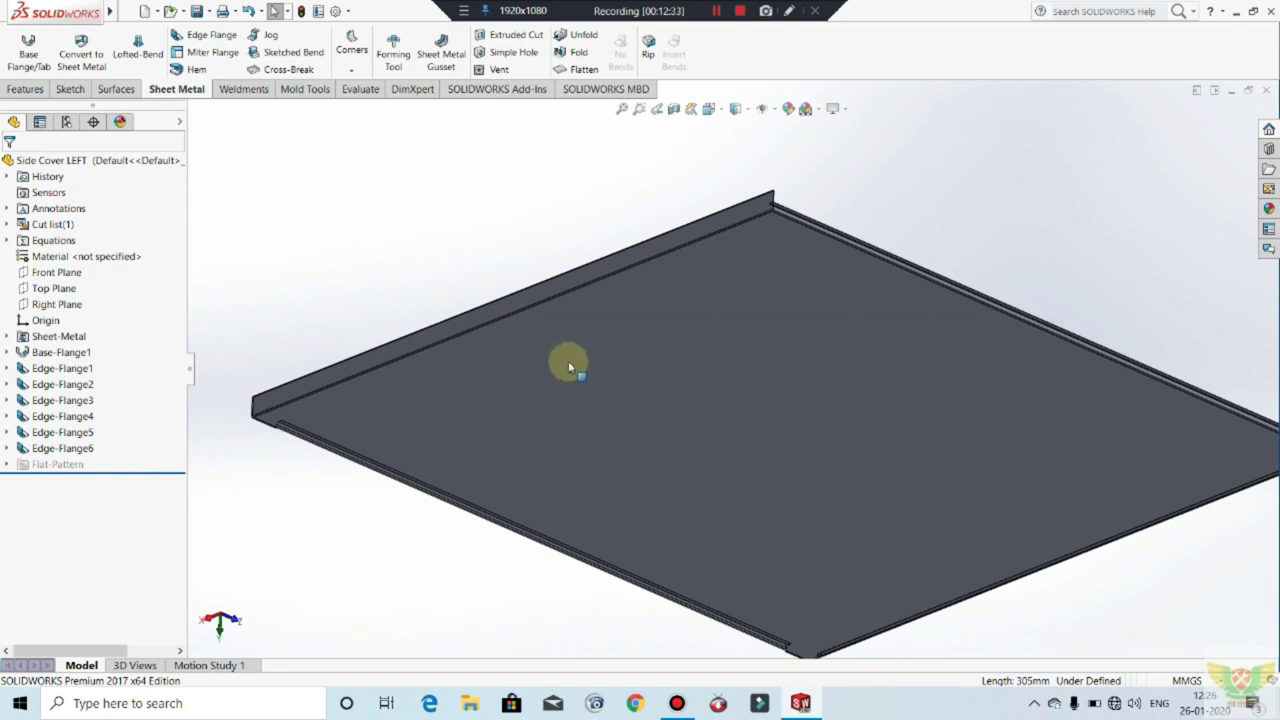
Step: Orbit to the panel's top flange corner and pick its edge for a new edge flange
mouse_move(651, 337)
middle_down()
mouse_move(847, 216)
mouse_move(809, 126)
mouse_move(877, 314)
middle_up()
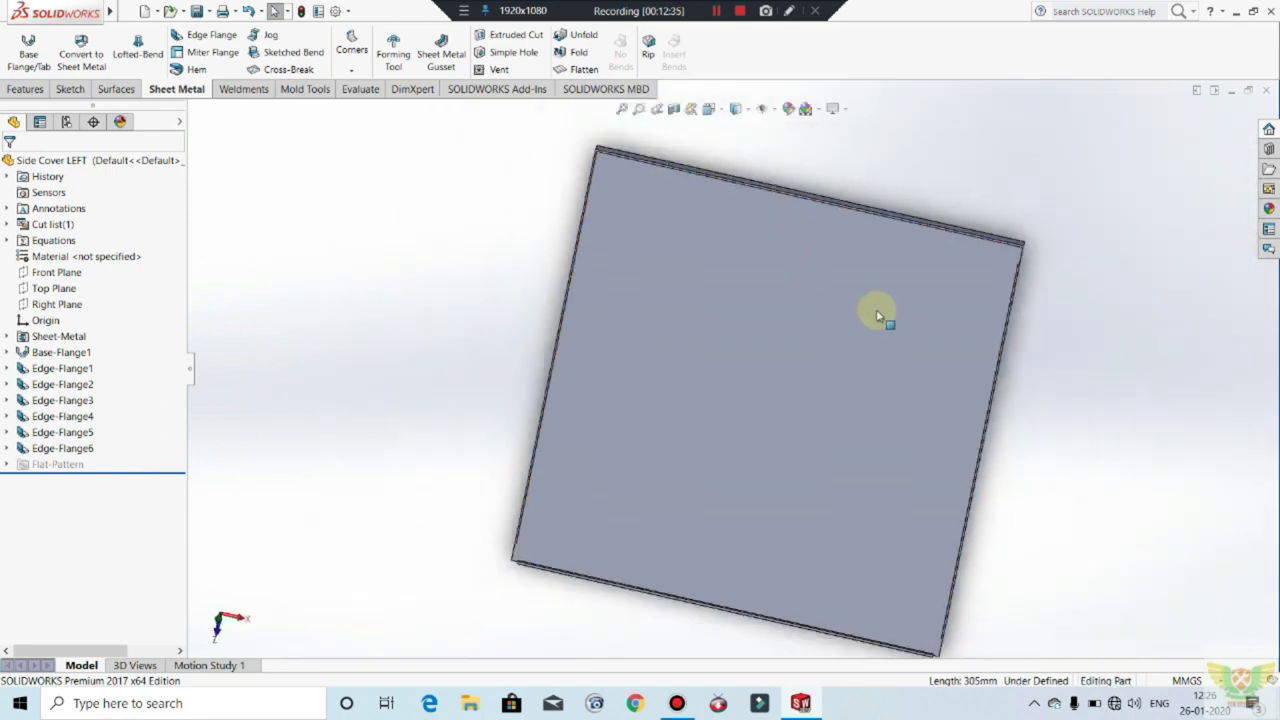
mouse_move(849, 240)
middle_down()
mouse_move(757, 211)
mouse_move(583, 217)
mouse_move(574, 194)
mouse_move(603, 211)
mouse_move(620, 173)
middle_up()
scroll(531, 245, down, 2)
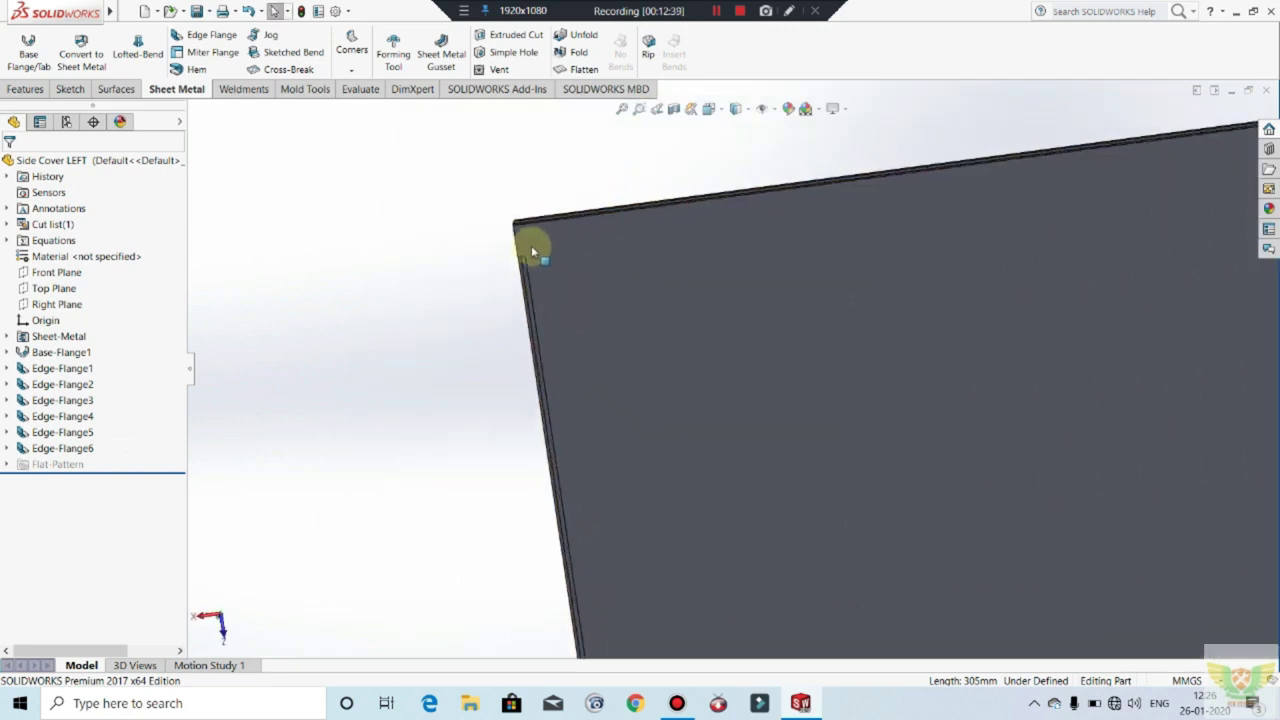
scroll(586, 343, down, 2)
scroll(705, 385, down, 2)
mouse_move(705, 385)
middle_down()
mouse_move(680, 486)
mouse_move(677, 600)
middle_up()
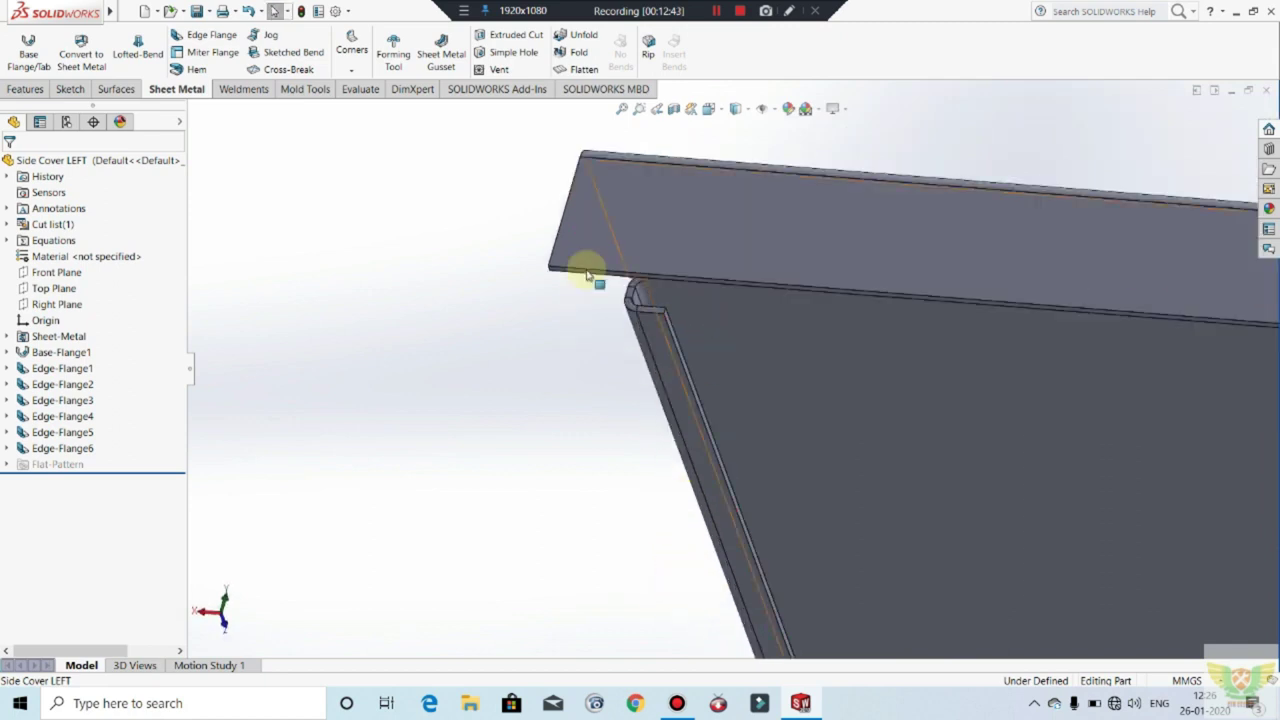
click(212, 35)
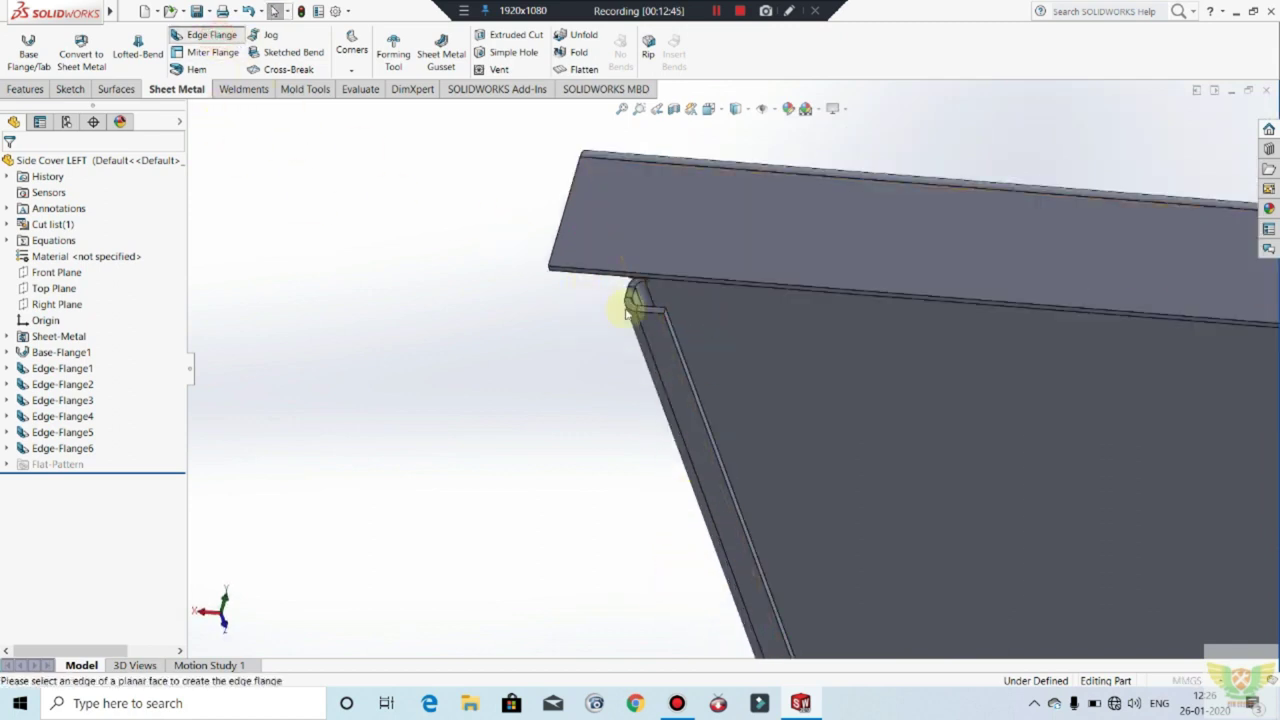
scroll(680, 350, down, 2)
scroll(680, 350, down, 2)
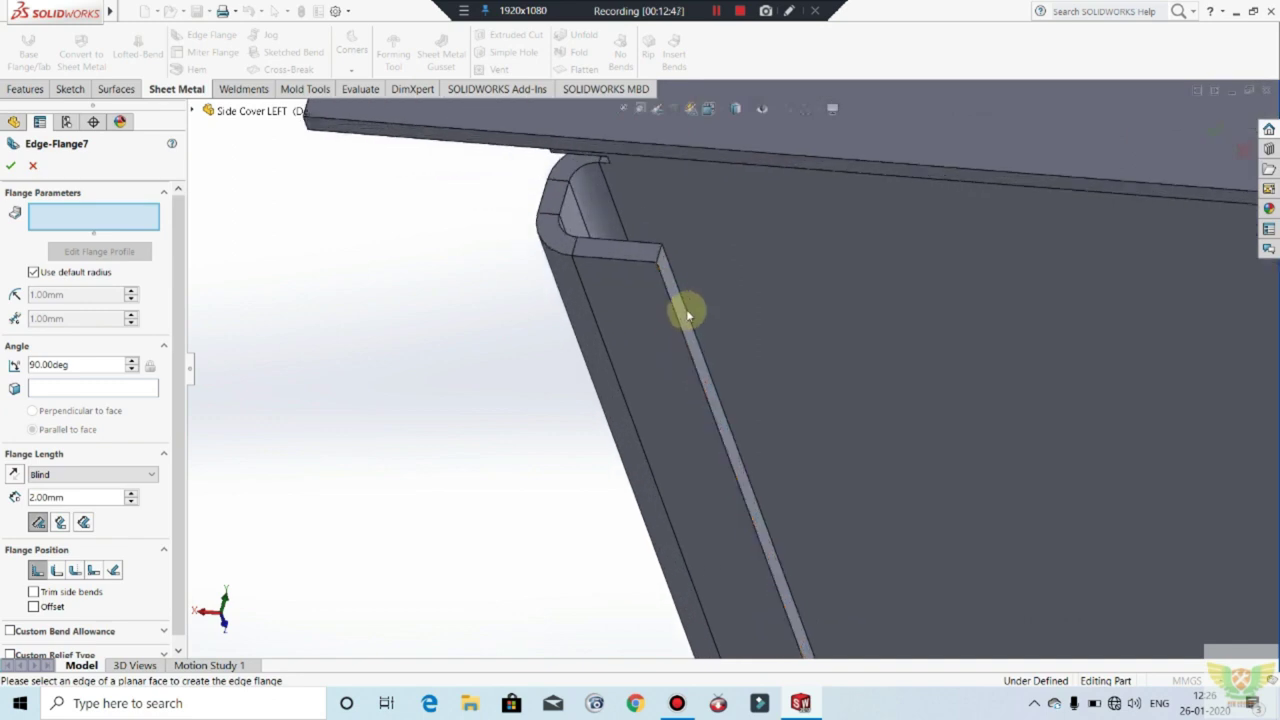
click(687, 315)
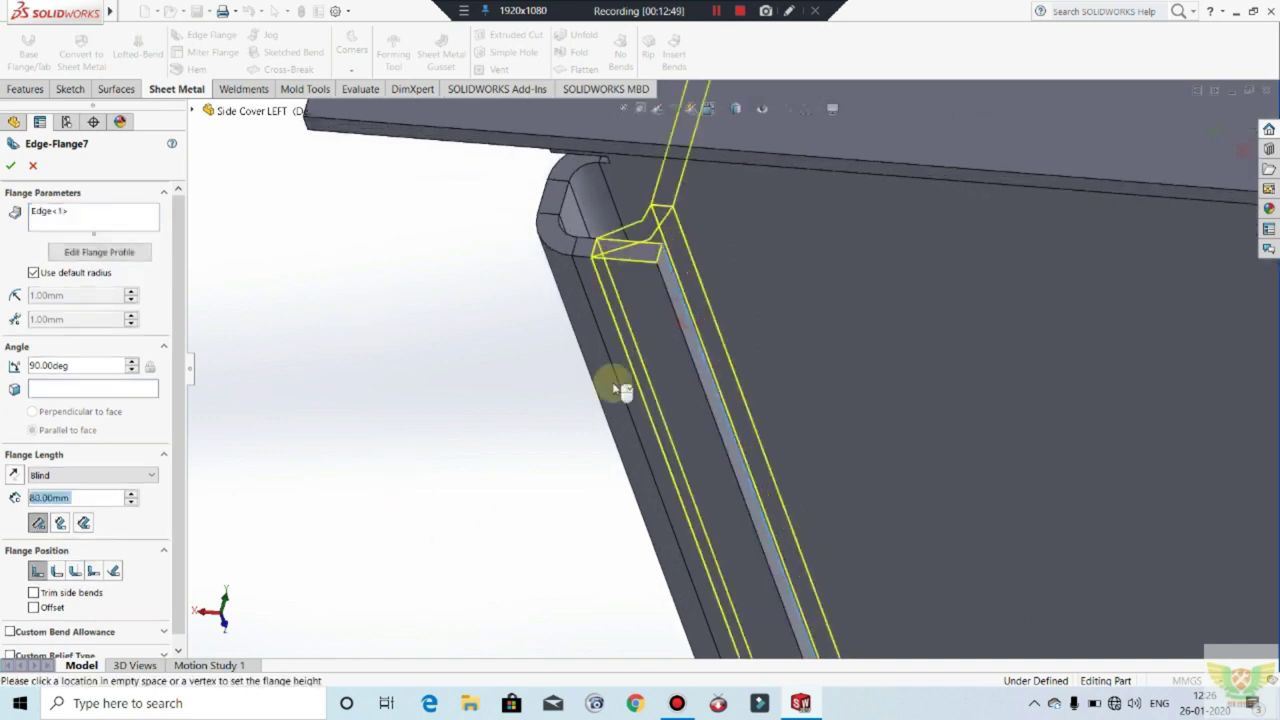
Step: Give the edge flange a 0.55mm bend radius and 2mm length, and accept it as Edge-Flange7
scroll(640, 271, up, 2)
scroll(640, 266, up, 2)
scroll(640, 266, up, 1)
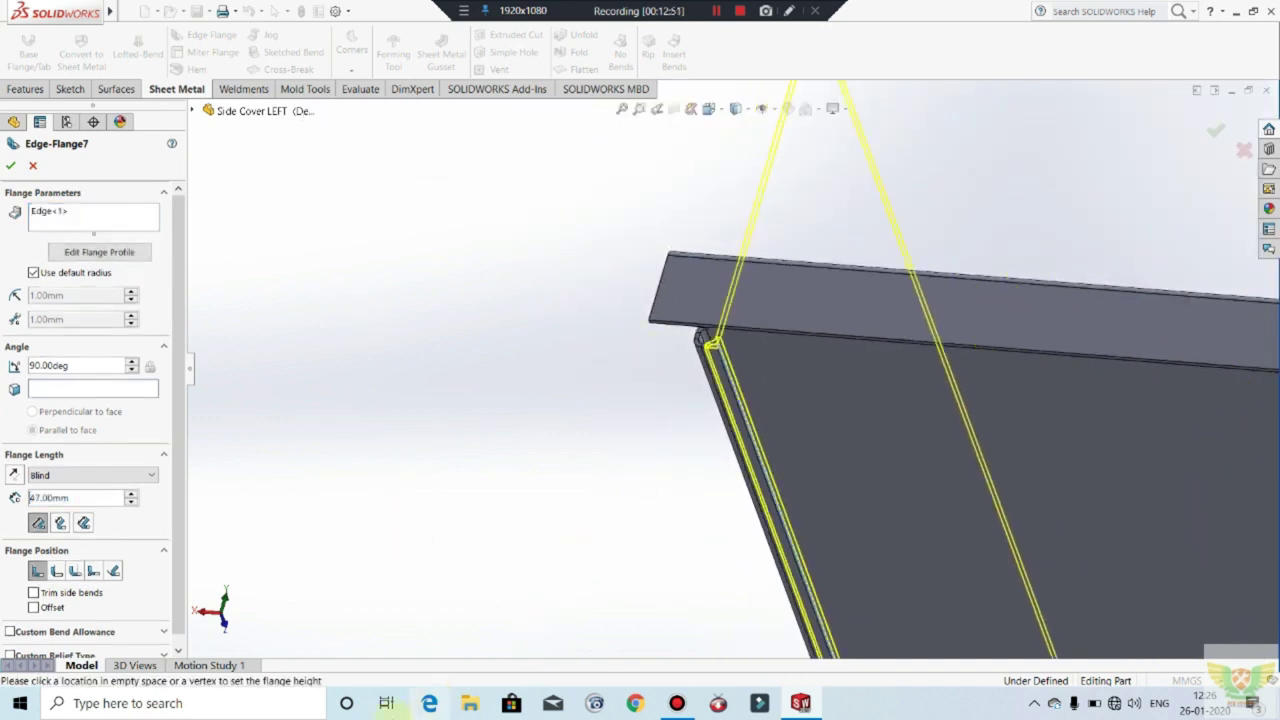
scroll(543, 405, up, 1)
scroll(555, 390, up, 2)
scroll(563, 386, up, 1)
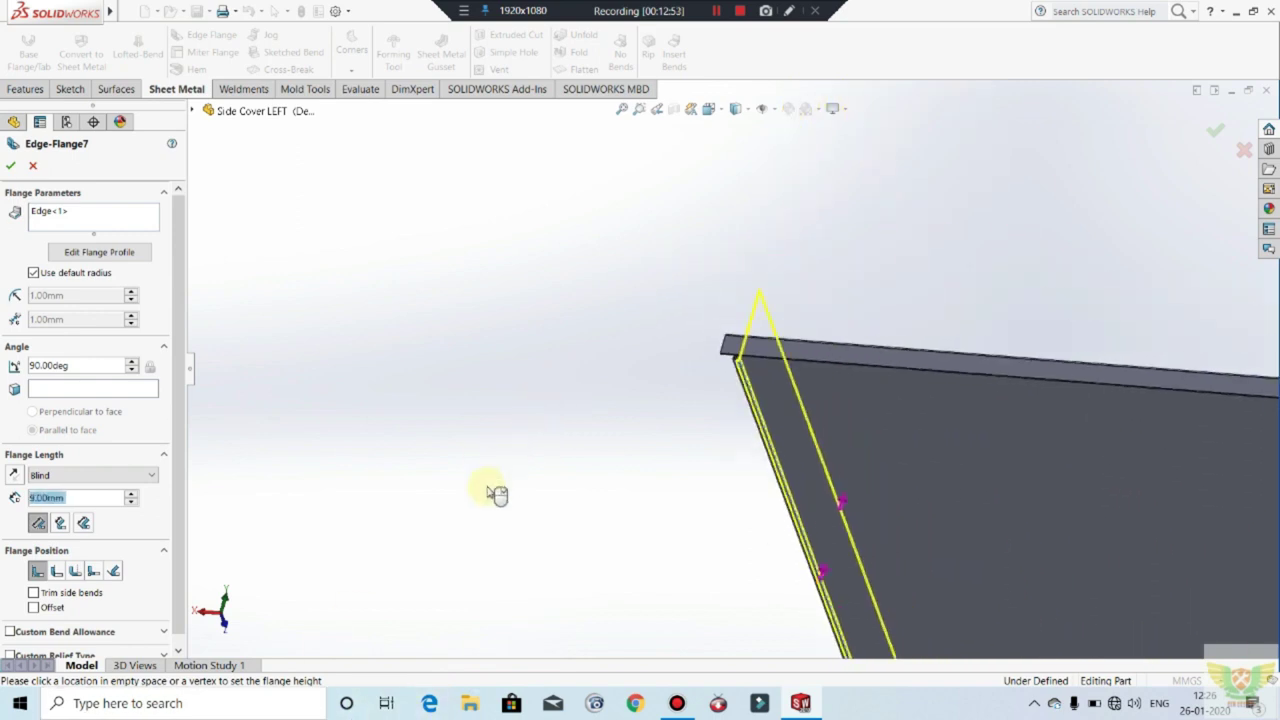
click(443, 536)
scroll(753, 368, down, 2)
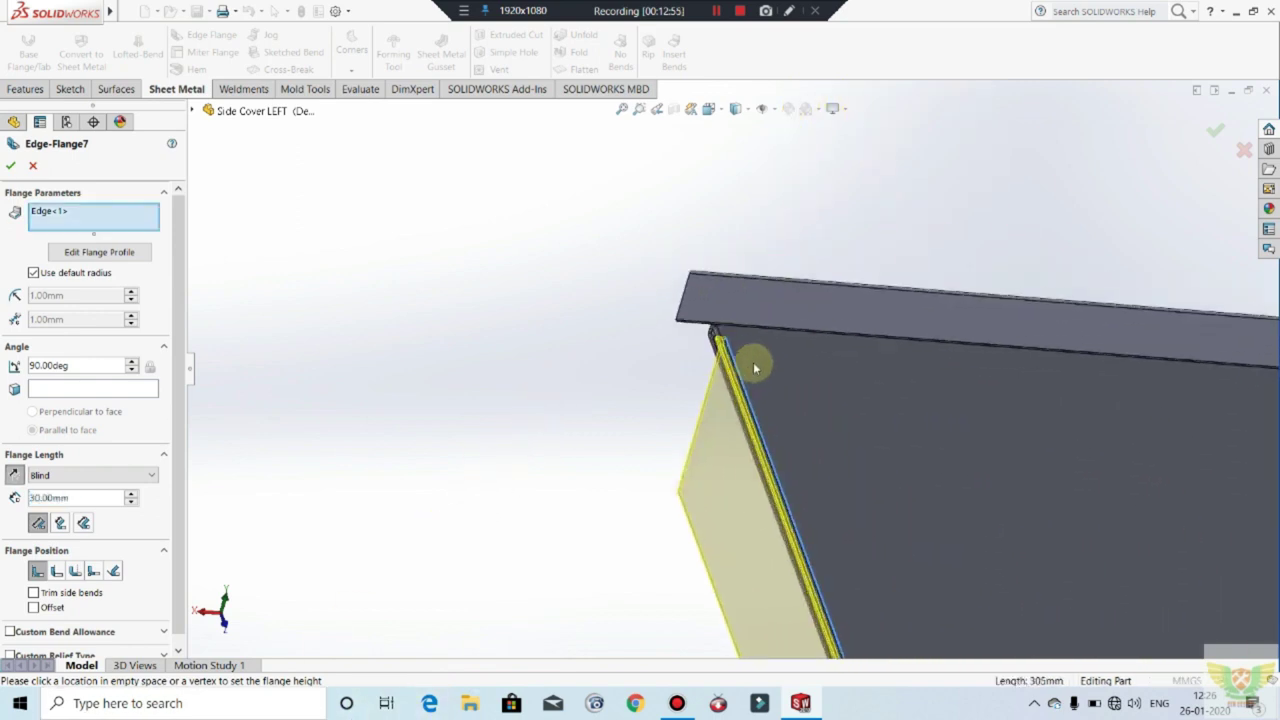
scroll(753, 368, down, 1)
scroll(720, 329, down, 2)
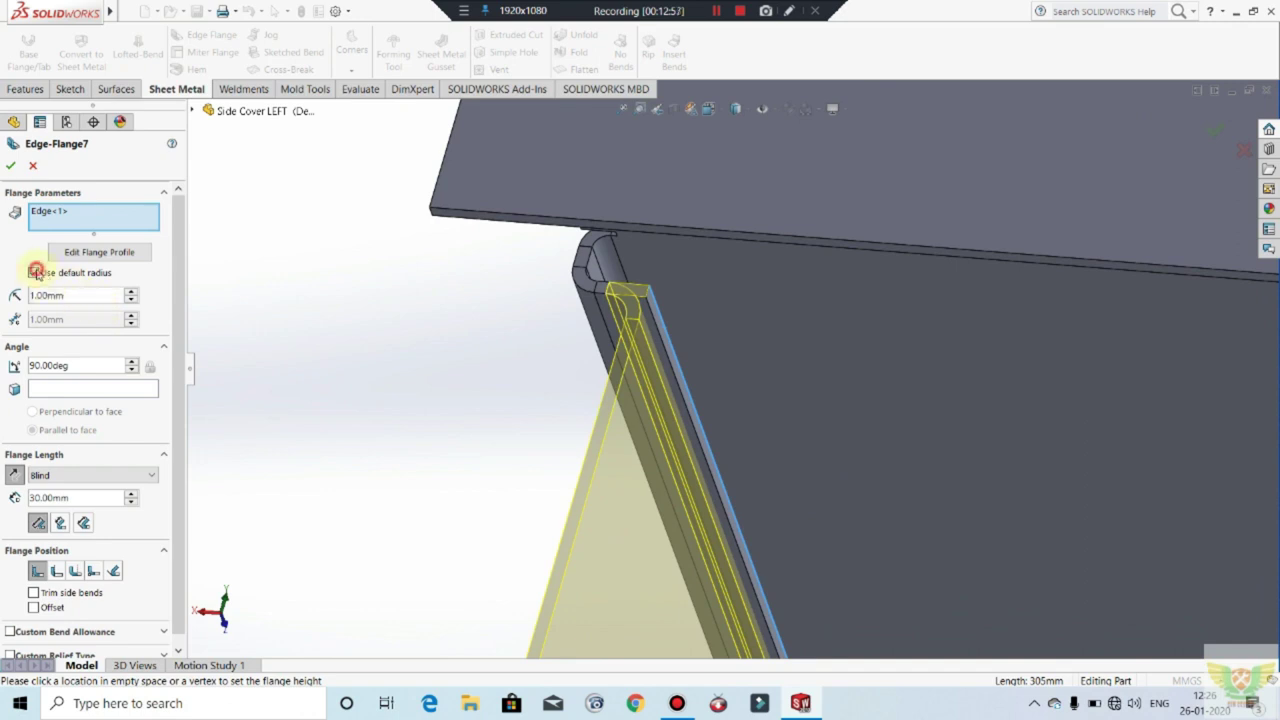
text(0.5)
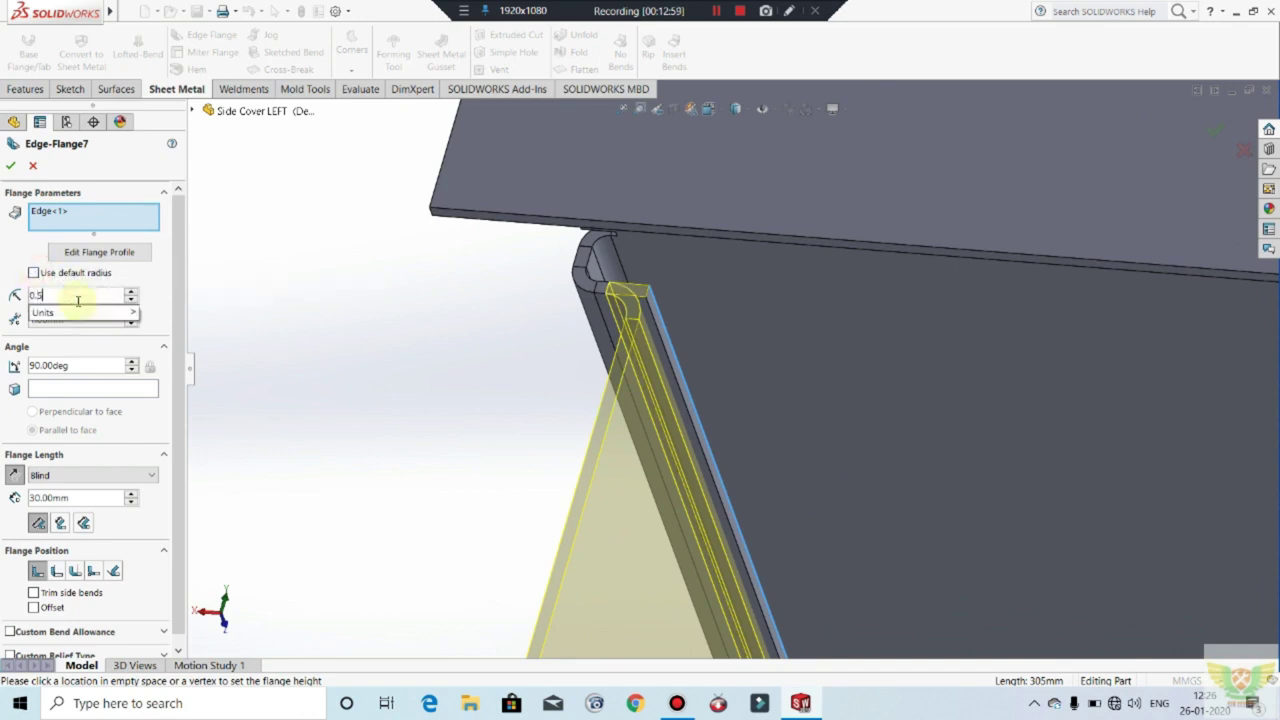
text(5)
key(Return)
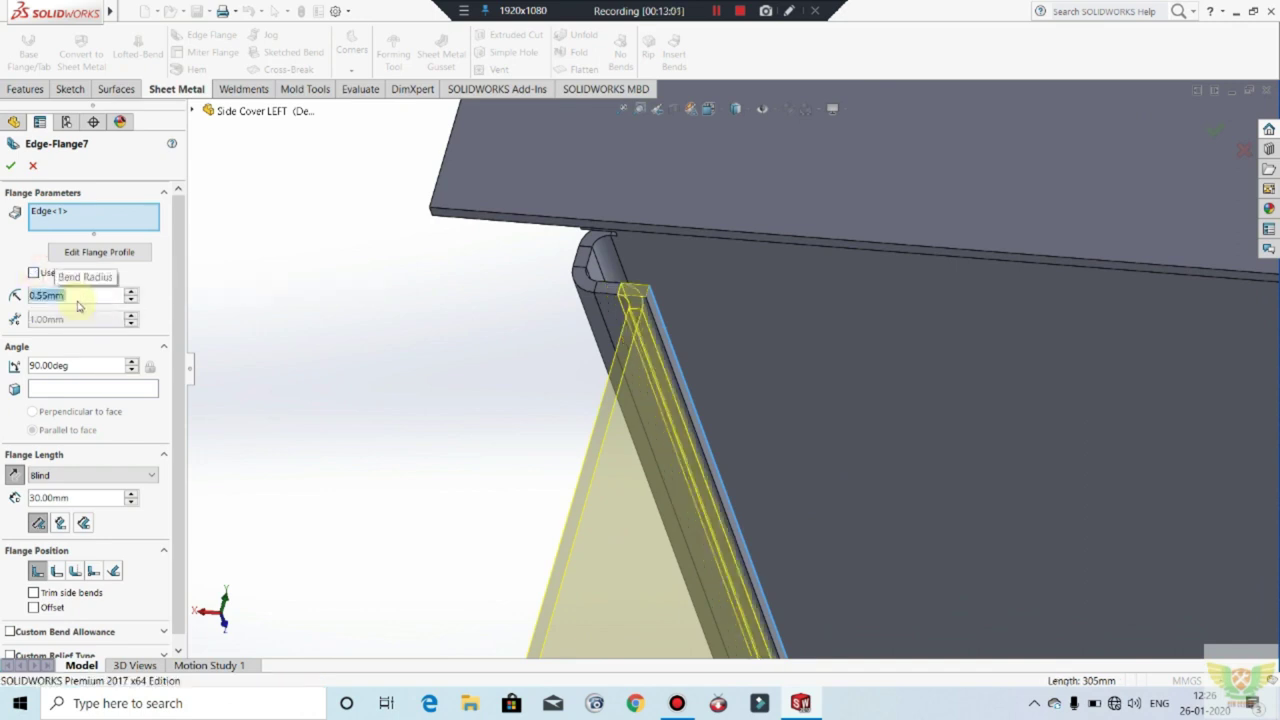
text(2)
key(Return)
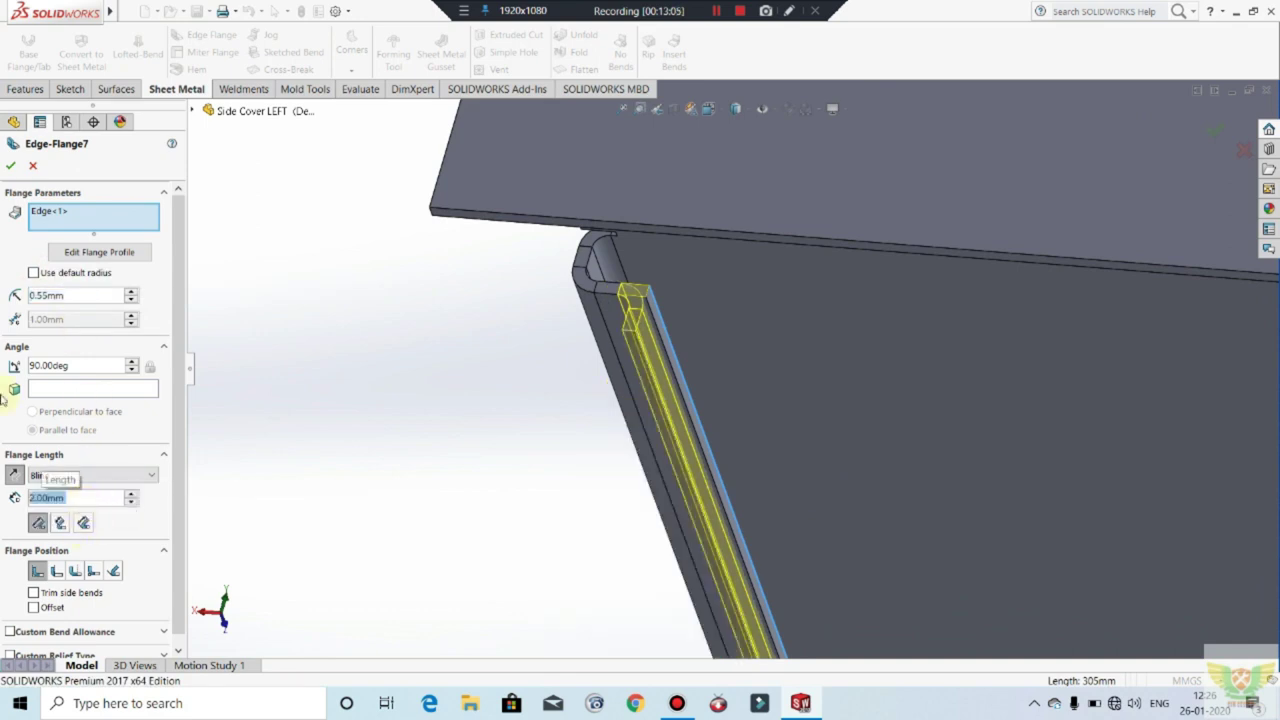
click(10, 167)
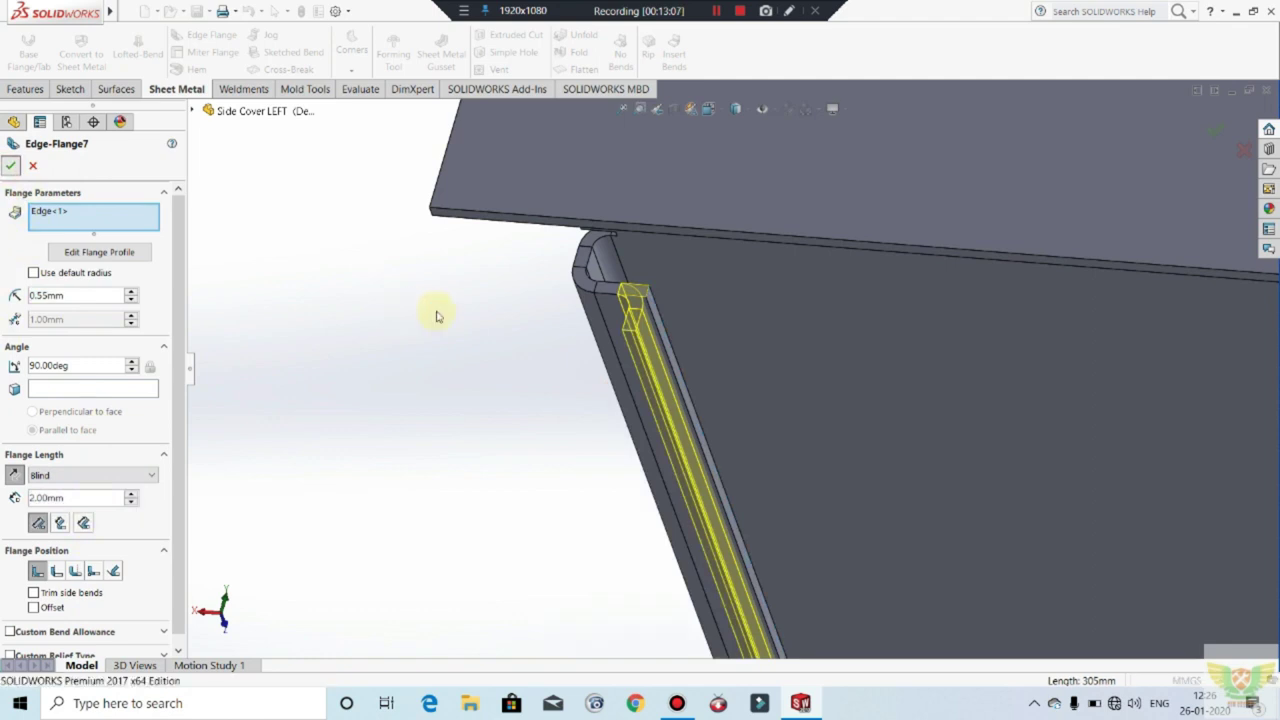
scroll(440, 314, up, 2)
scroll(531, 303, up, 2)
Step: Switch to isometric view and flatten the panel to inspect its flat pattern
scroll(590, 300, up, 2)
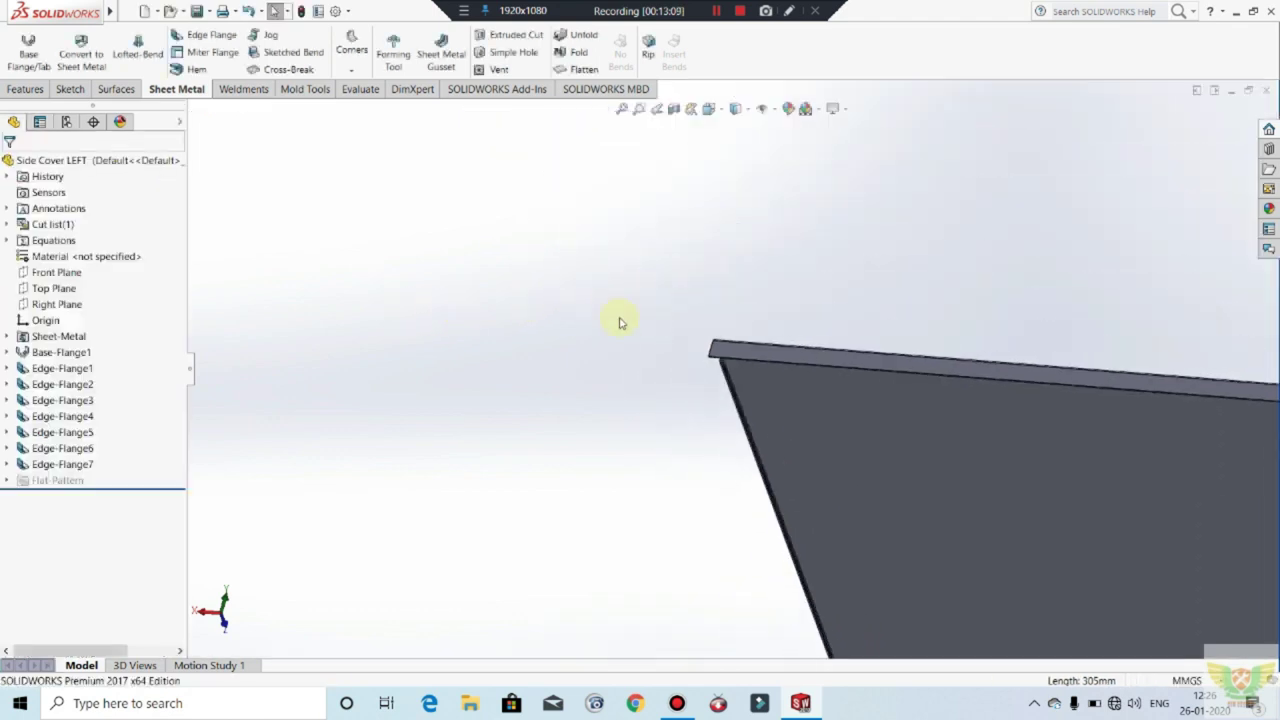
scroll(640, 330, up, 2)
key(ctrl+7)
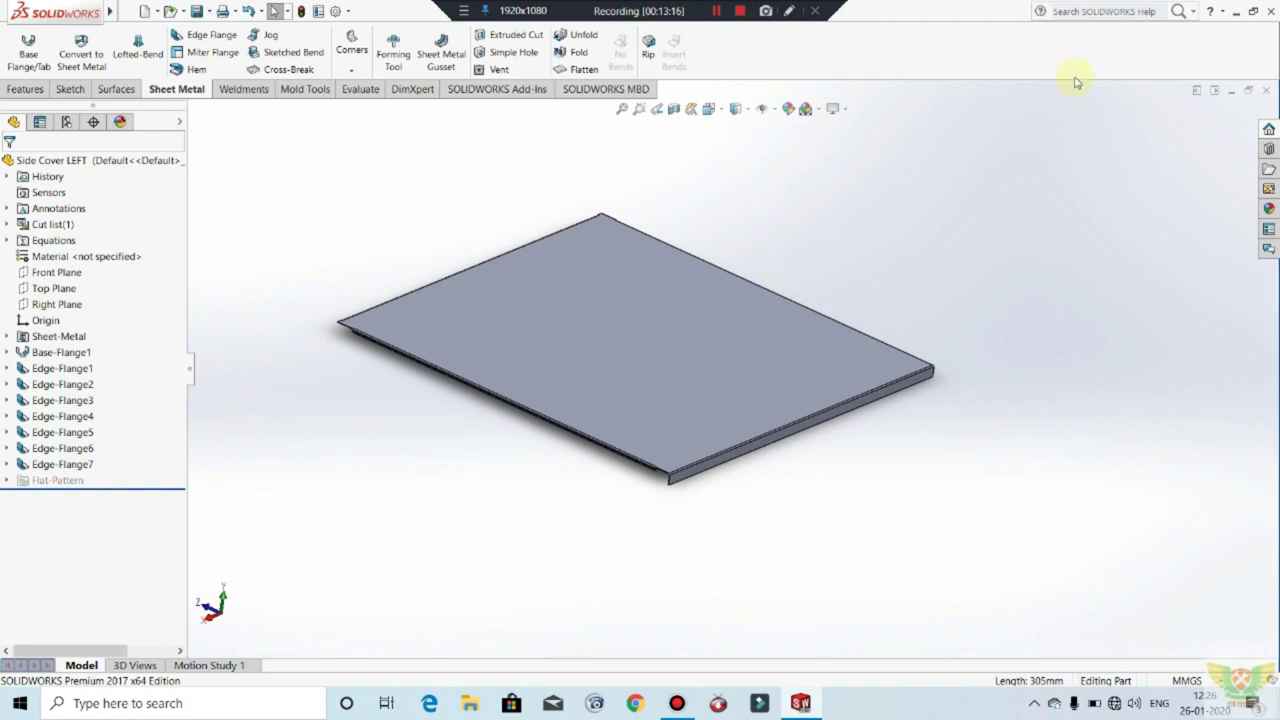
click(584, 72)
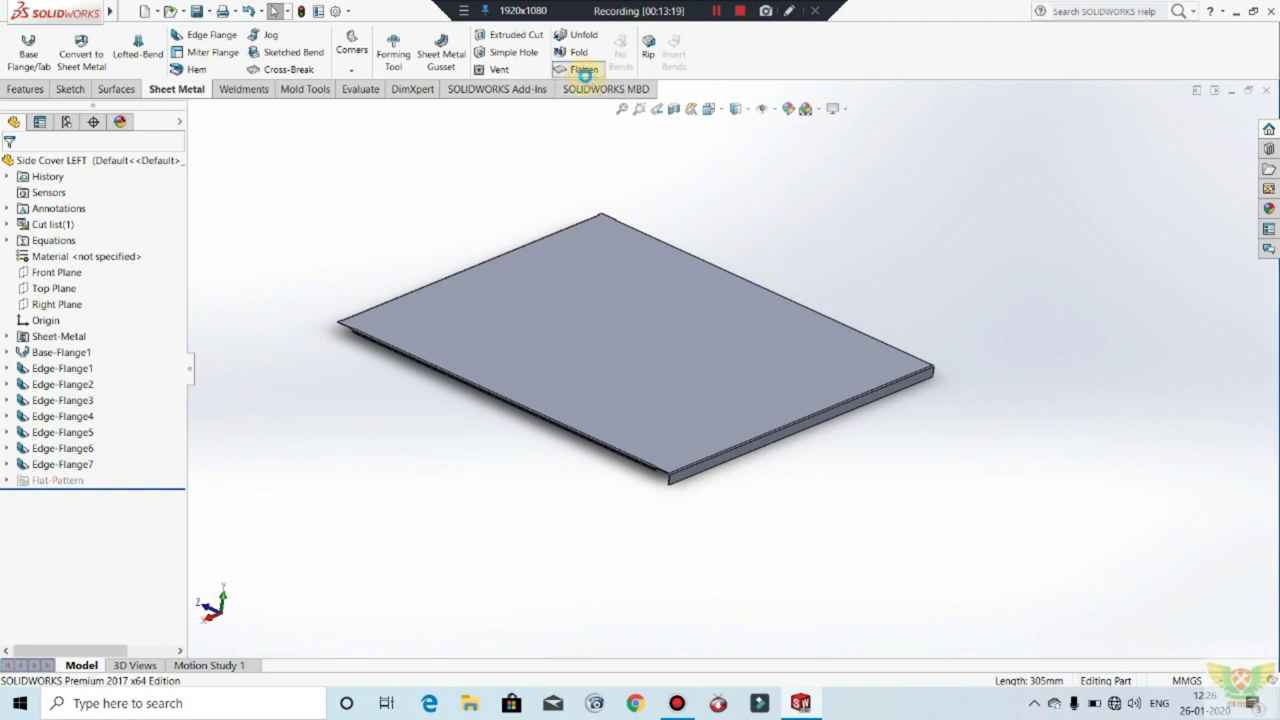
mouse_move(628, 271)
middle_down()
mouse_move(616, 485)
mouse_move(634, 437)
mouse_move(614, 420)
middle_up()
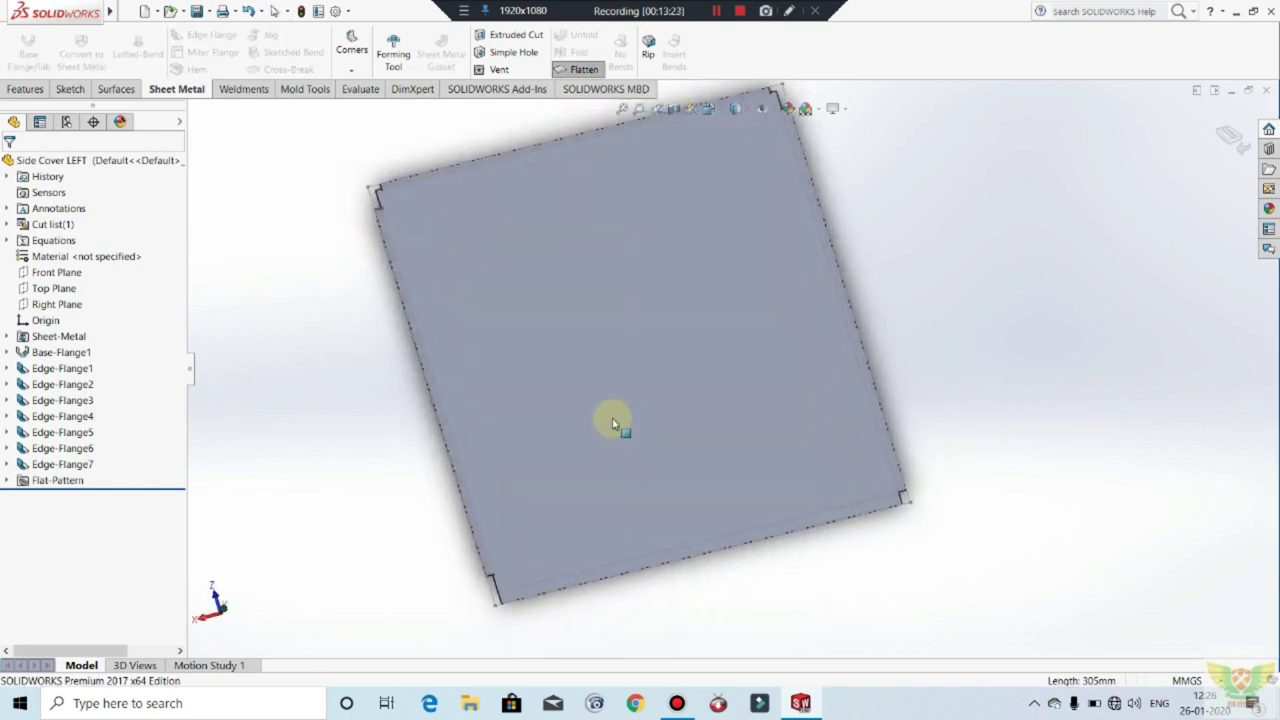
scroll(640, 425, up, 2)
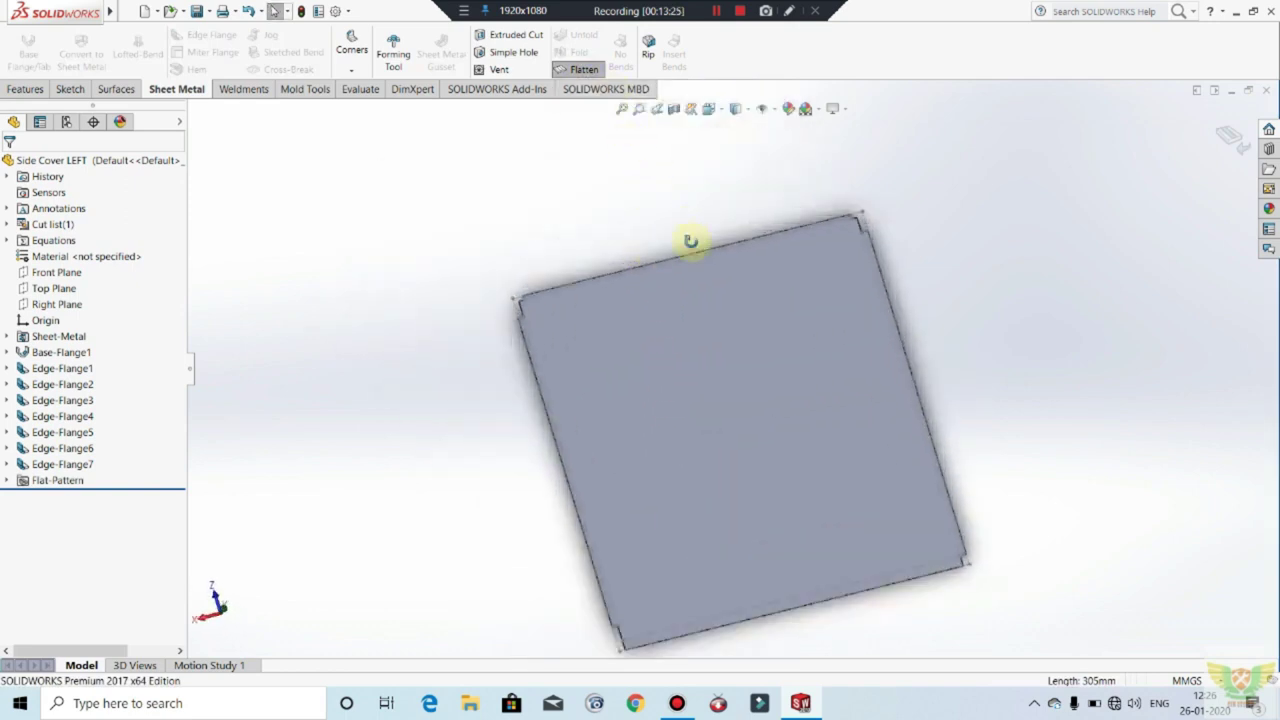
scroll(870, 228, down, 4)
scroll(818, 290, down, 3)
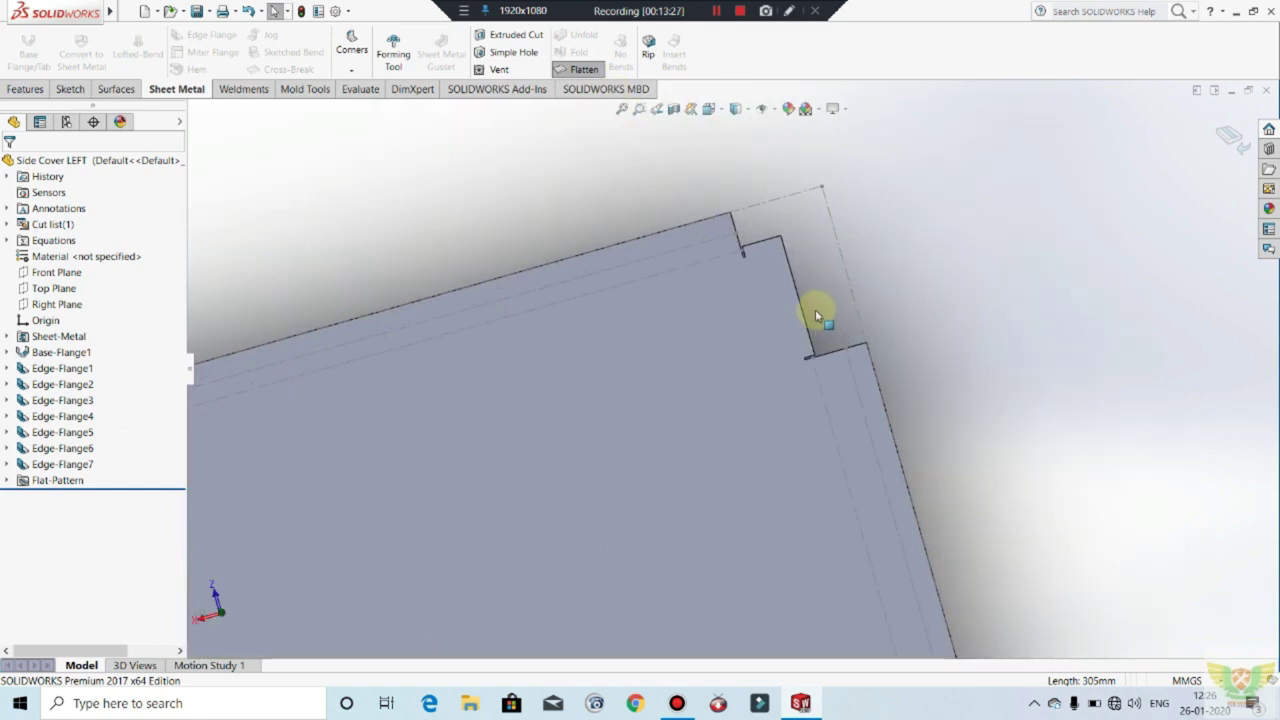
scroll(810, 300, down, 1)
scroll(805, 277, up, 3)
scroll(802, 290, up, 2)
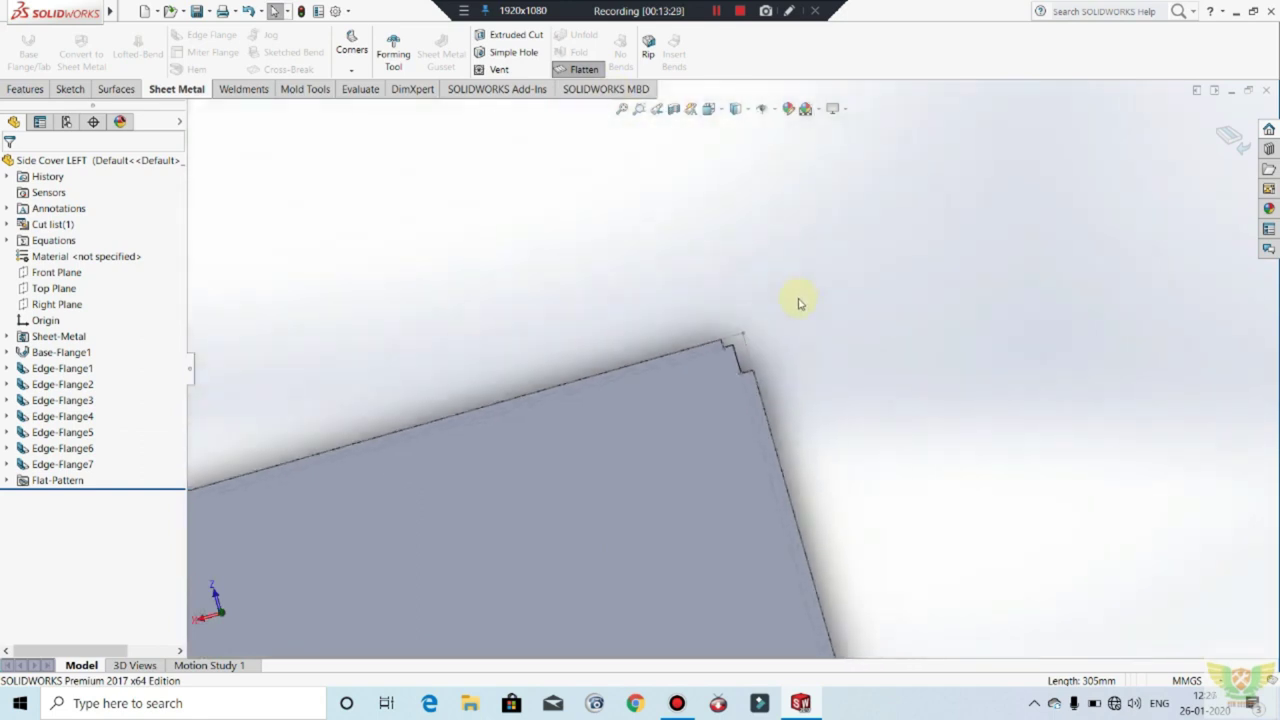
scroll(798, 305, up, 2)
scroll(737, 325, up, 2)
scroll(690, 510, down, 2)
scroll(640, 510, up, 2)
mouse_move(629, 491)
middle_down()
mouse_move(623, 329)
mouse_move(661, 414)
middle_up()
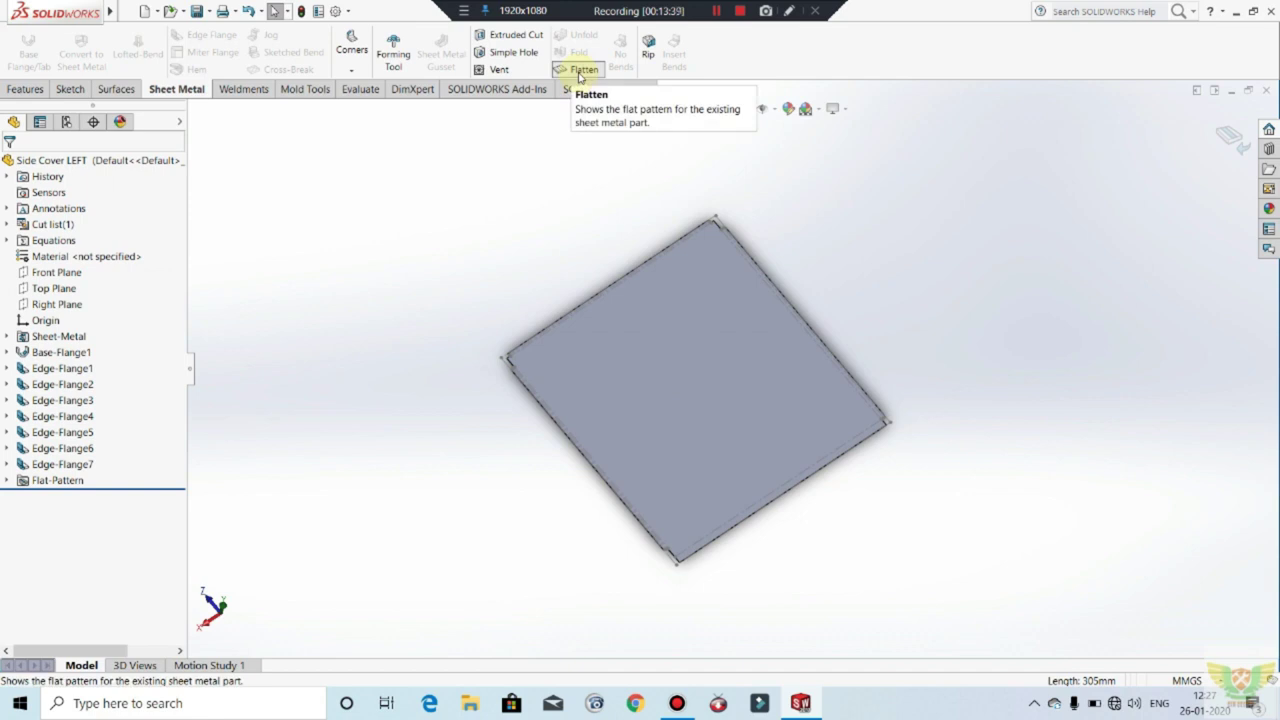
Step: Refold the panel and add Sketch34 after Edge-Flange7
click(580, 72)
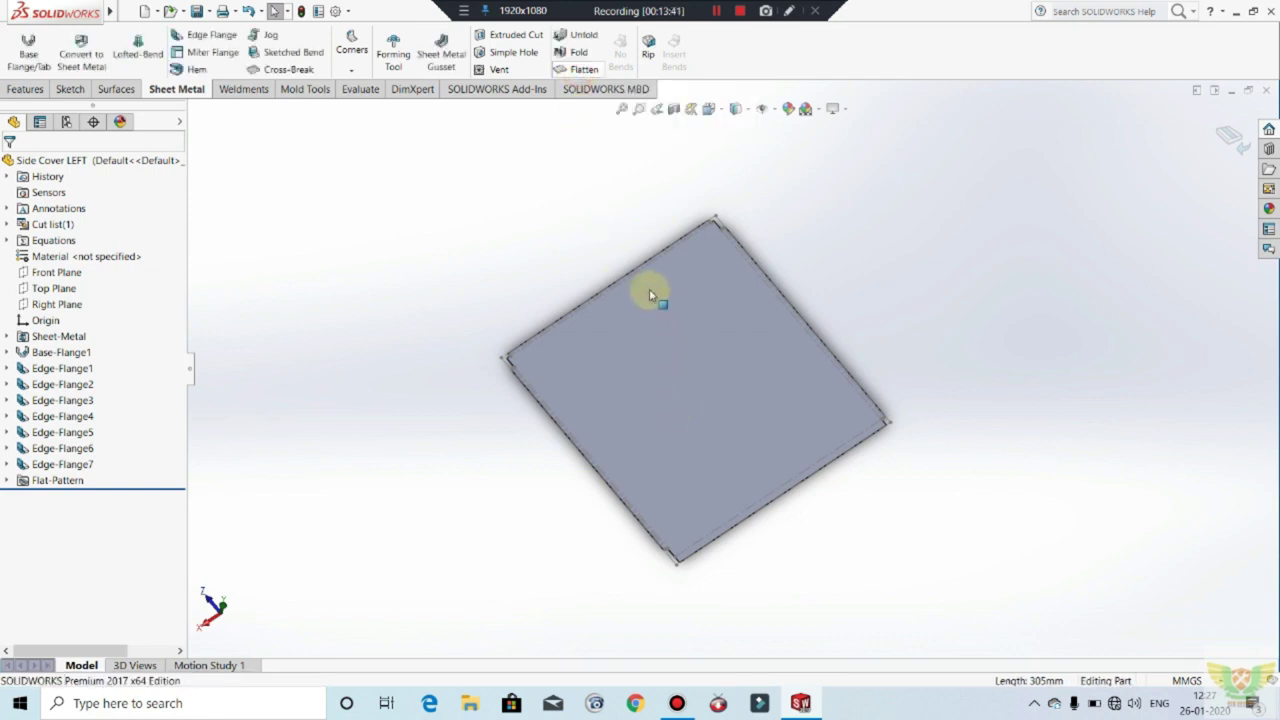
mouse_move(675, 396)
middle_down()
mouse_move(674, 260)
mouse_move(728, 422)
middle_up()
scroll(731, 417, down, 3)
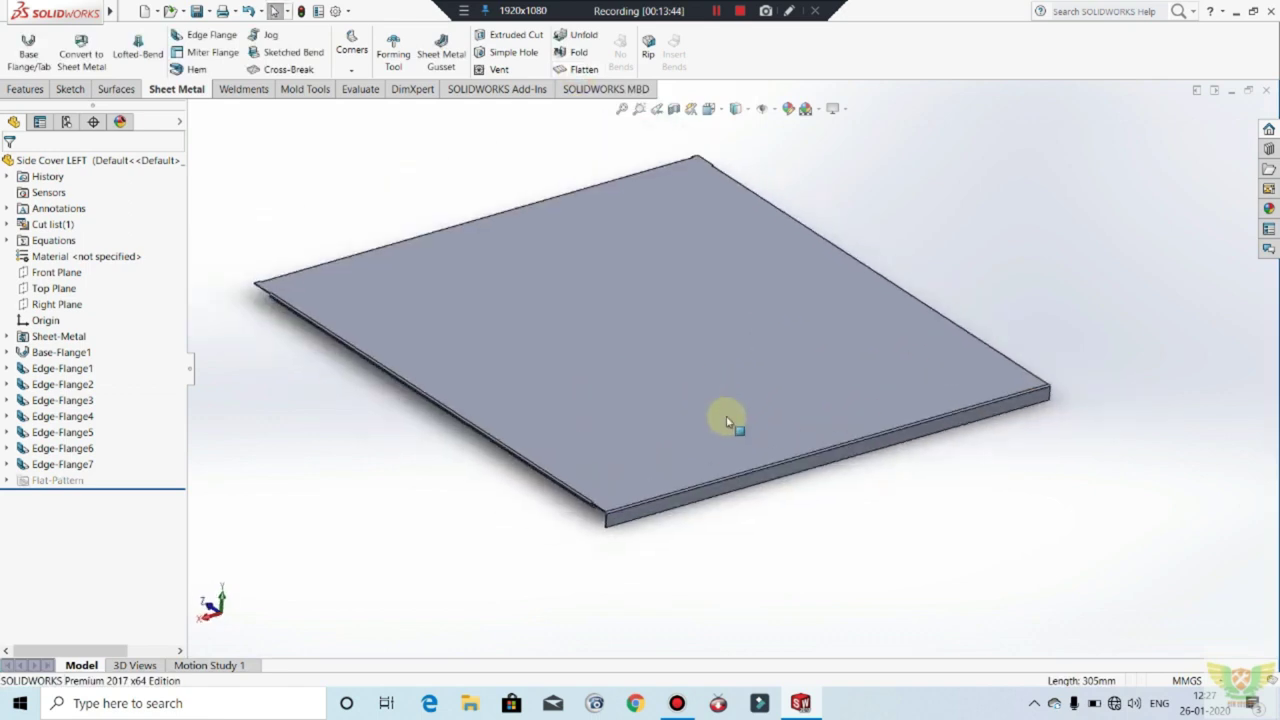
scroll(727, 421, up, 2)
scroll(729, 420, up, 1)
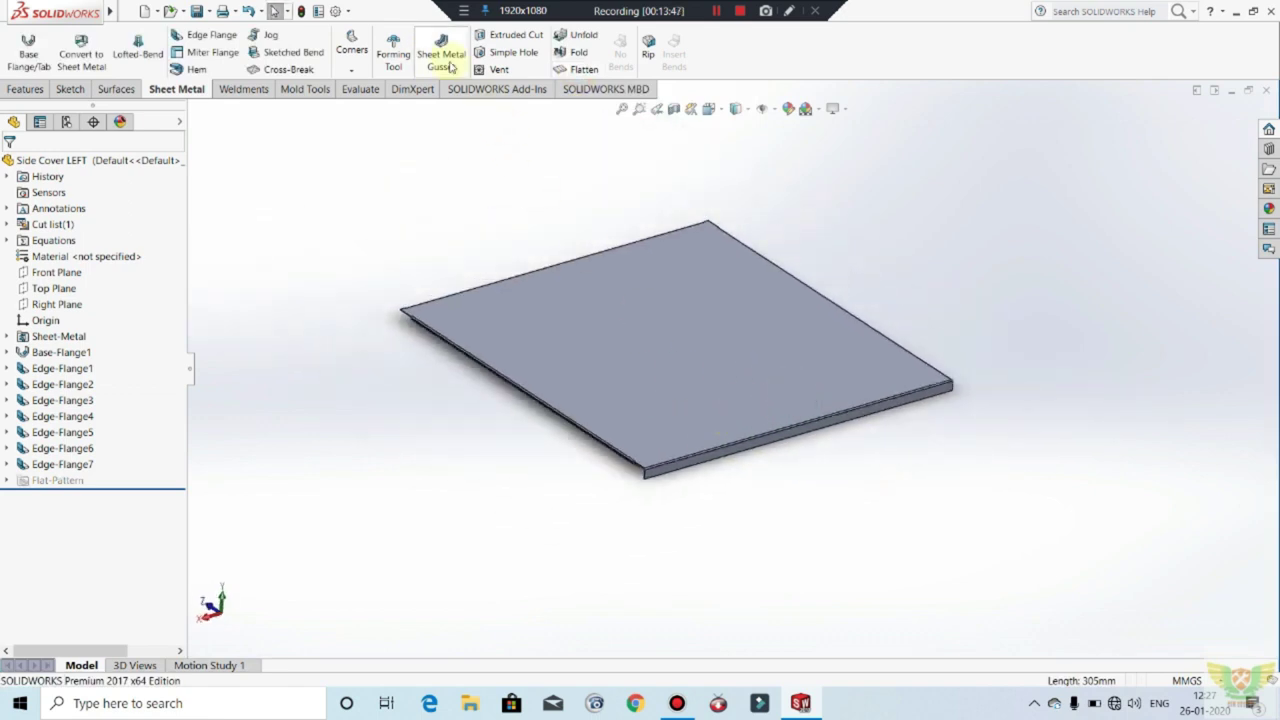
mouse_move(600, 306)
middle_down()
mouse_move(651, 357)
mouse_move(634, 303)
mouse_move(651, 311)
mouse_move(654, 366)
middle_up()
scroll(728, 350, down, 2)
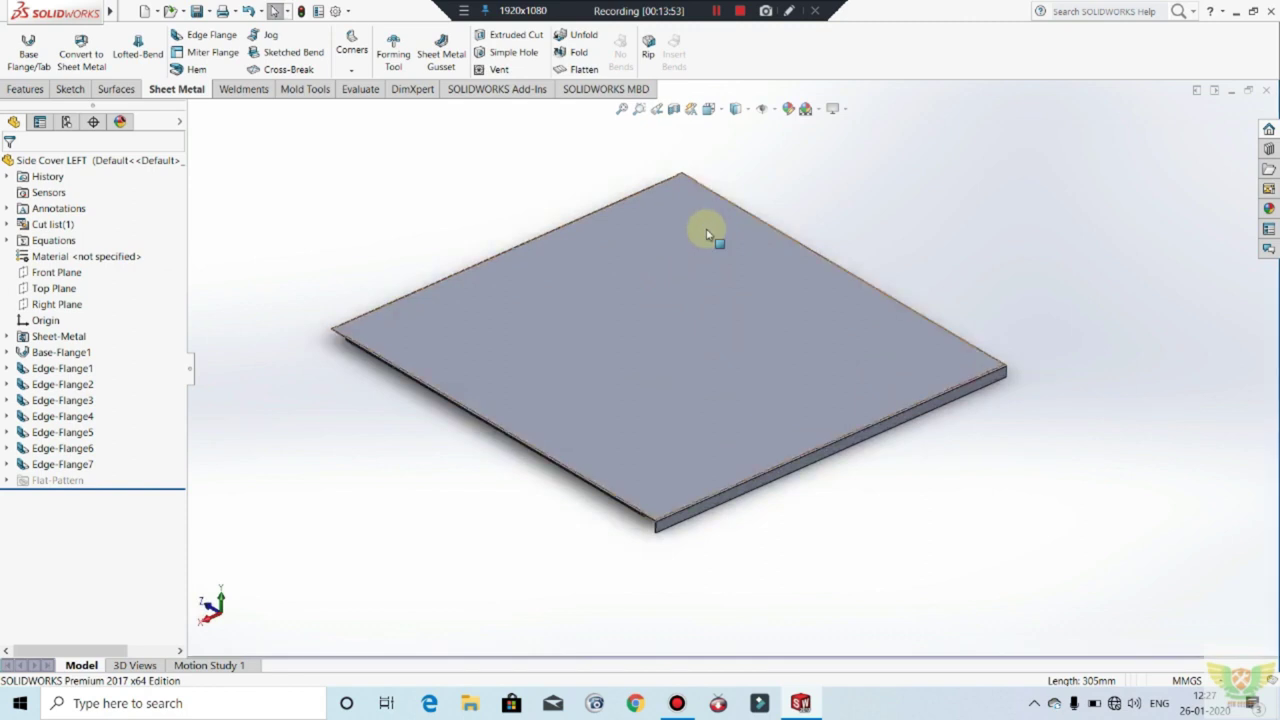
click(715, 12)
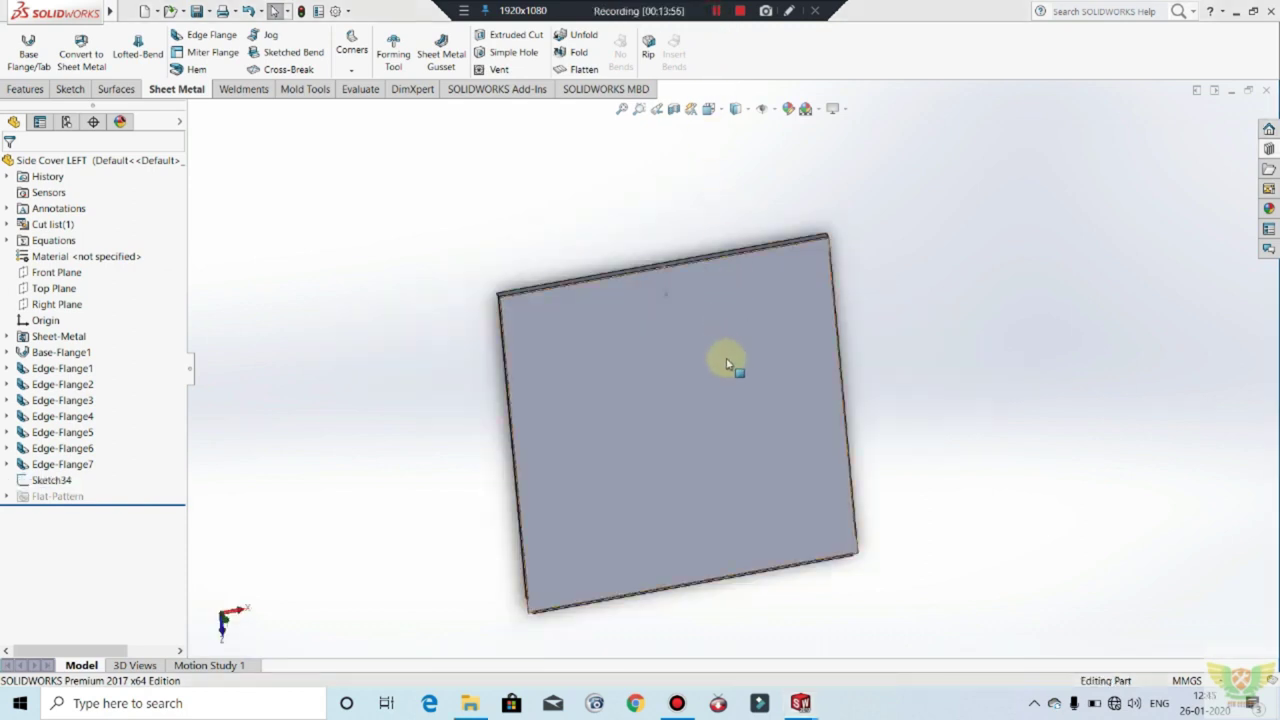
scroll(727, 363, up, 2)
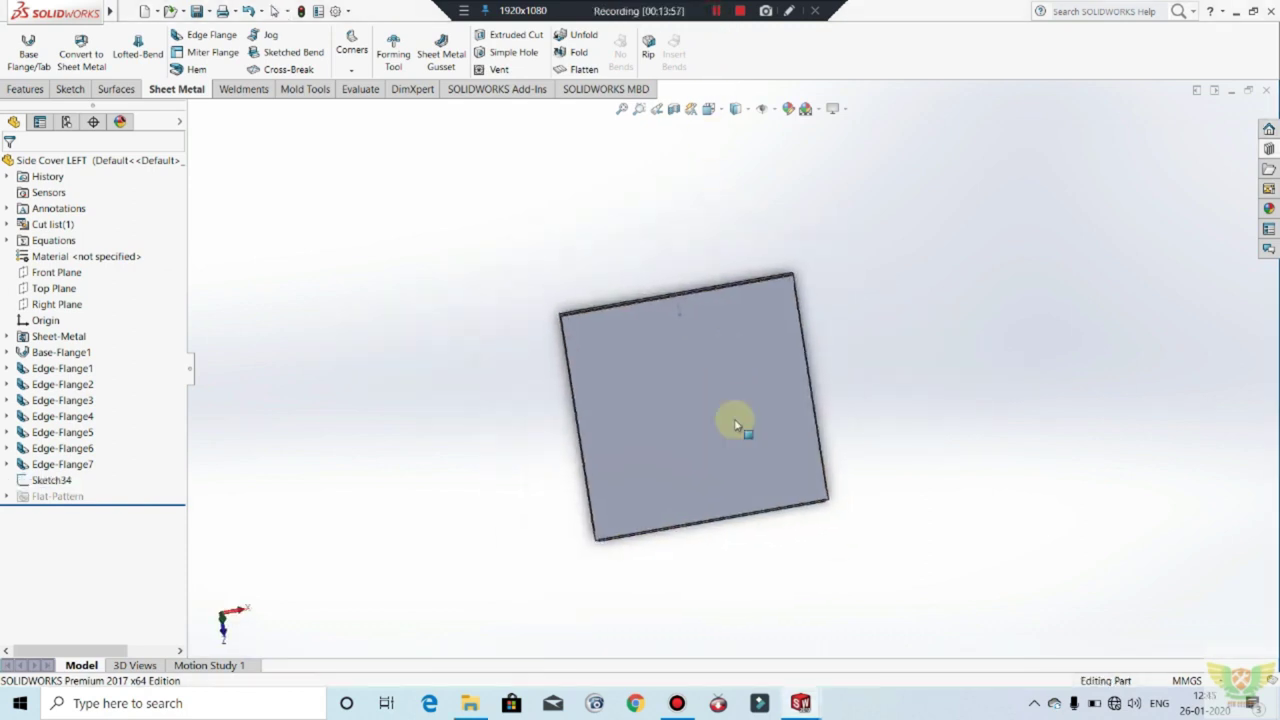
scroll(778, 402, down, 2)
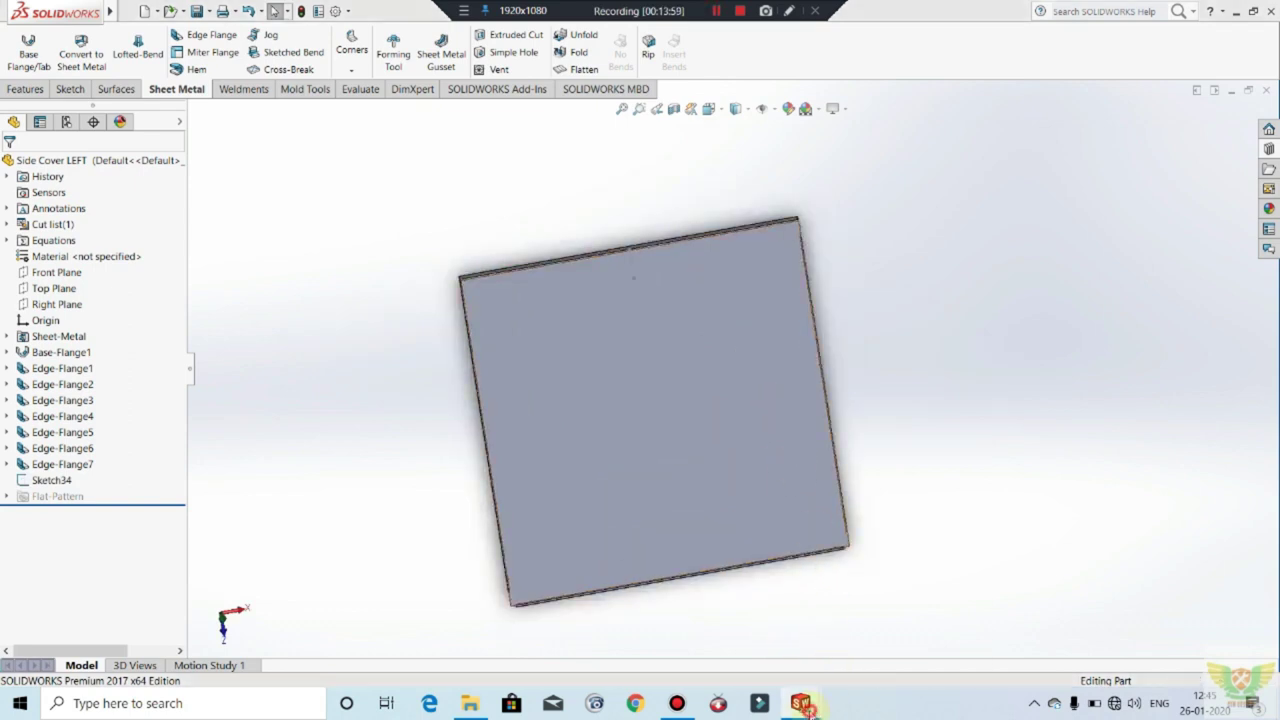
Step: Switch to the STAMP TOOL part and delete its FormTool1 feature
key(ctrl+Tab)
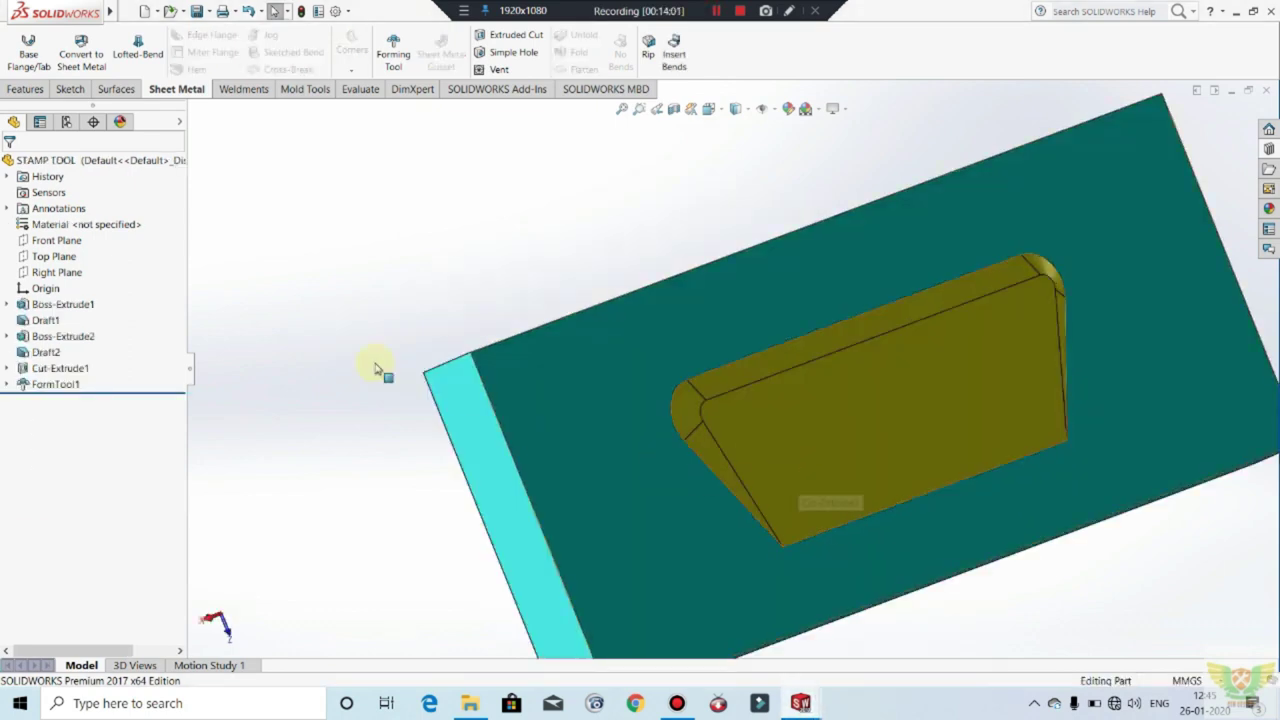
scroll(634, 491, up, 2)
scroll(784, 456, up, 2)
mouse_move(786, 456)
middle_down()
mouse_move(829, 329)
mouse_move(809, 408)
mouse_move(937, 371)
middle_up()
click(82, 388)
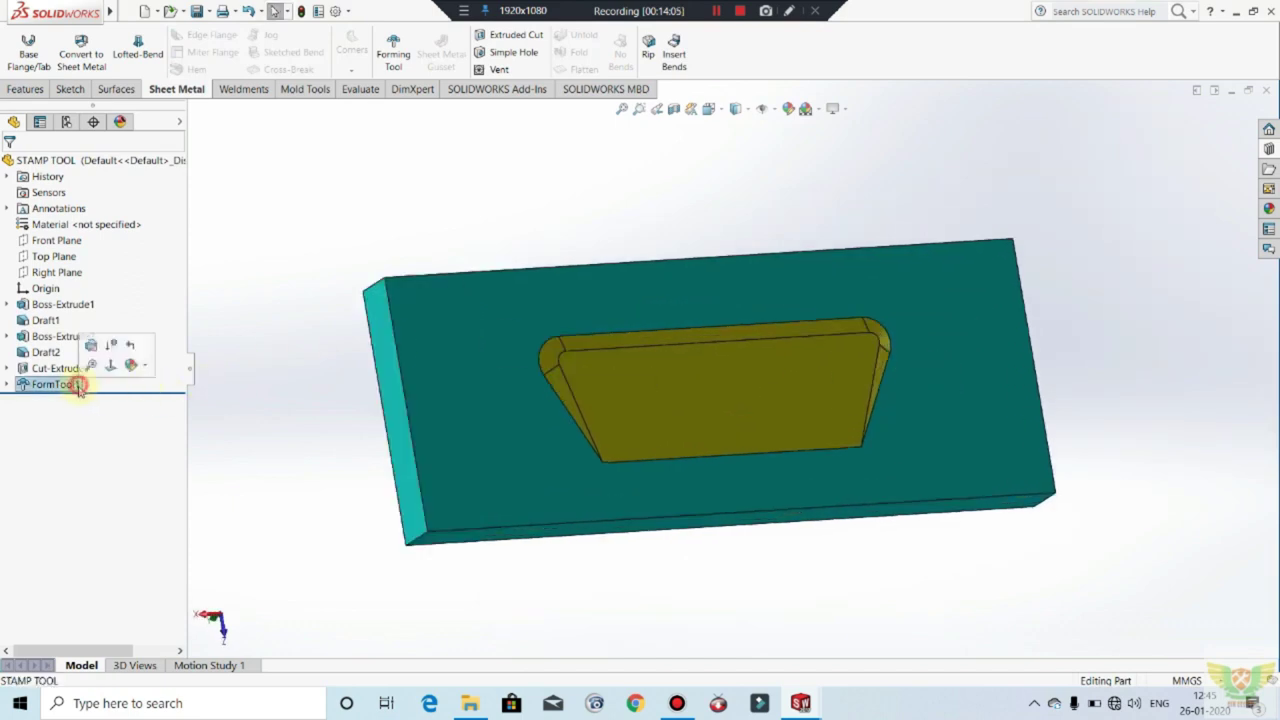
right_click(80, 388)
click(121, 463)
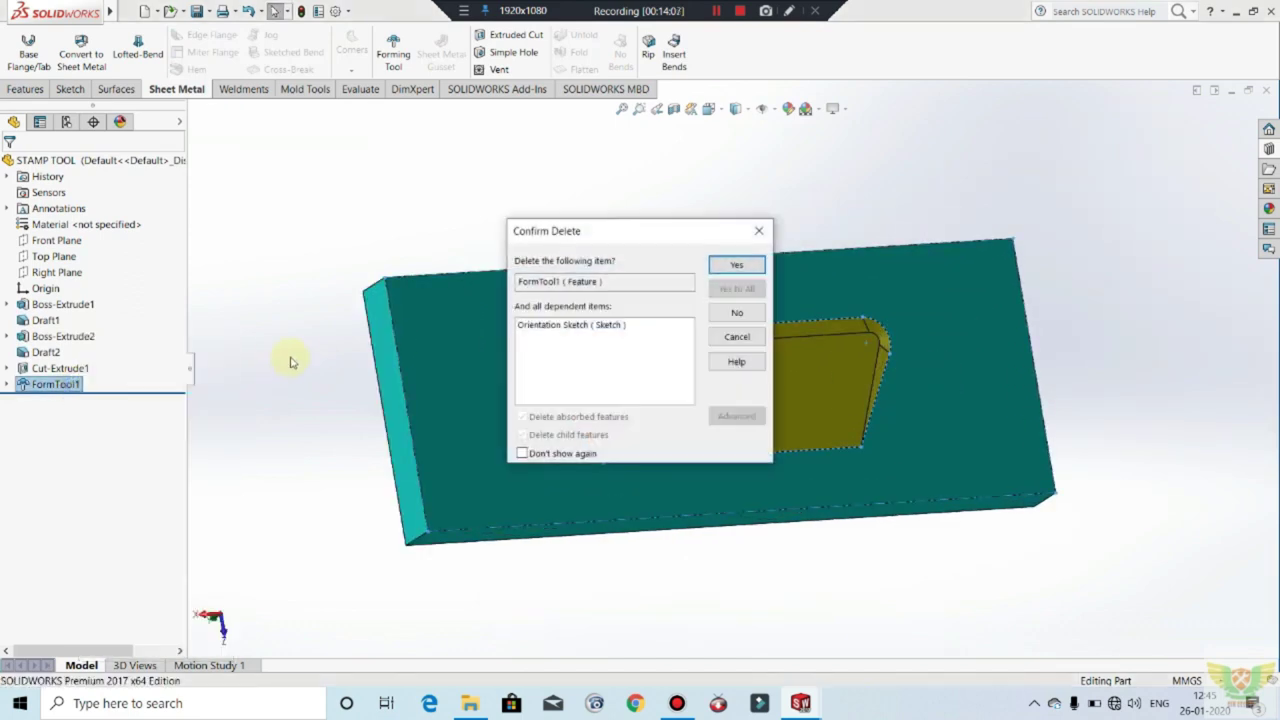
click(737, 264)
Step: Create FormTool2 using the plate's large front face as the stopping face
mouse_move(714, 371)
middle_down()
mouse_move(857, 329)
mouse_move(756, 341)
mouse_move(697, 206)
mouse_move(694, 346)
mouse_move(640, 340)
middle_up()
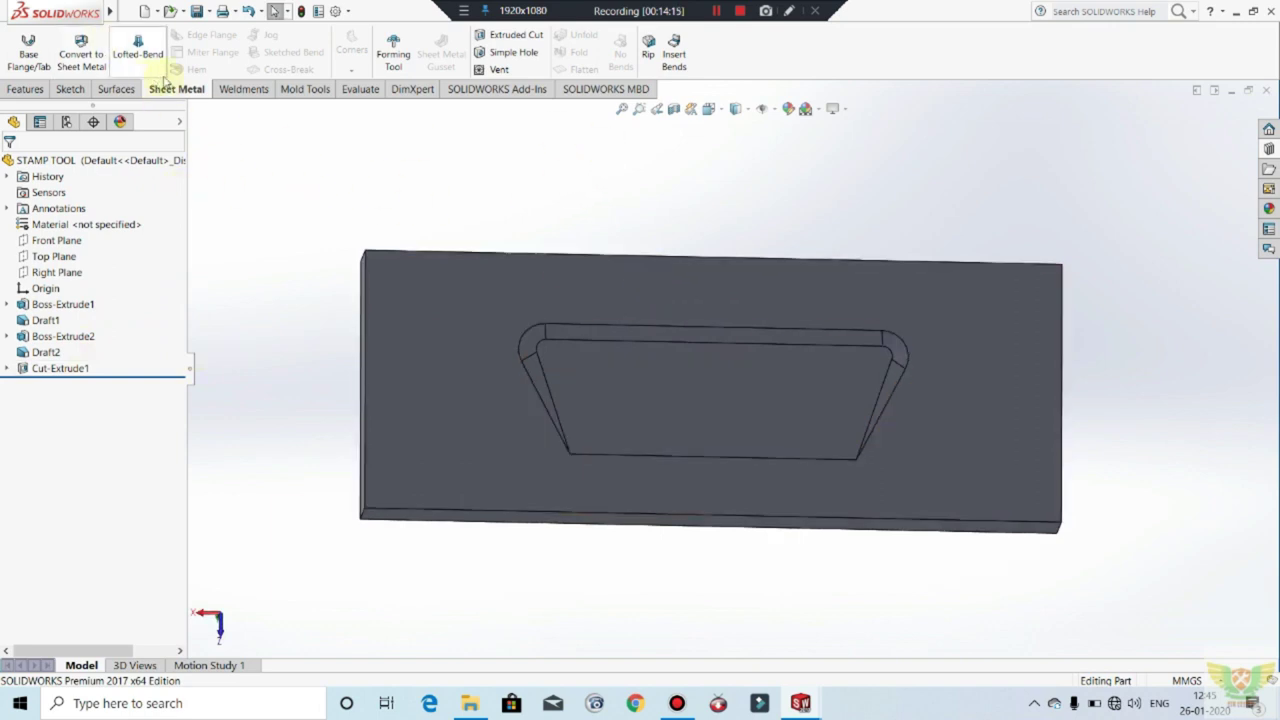
click(389, 55)
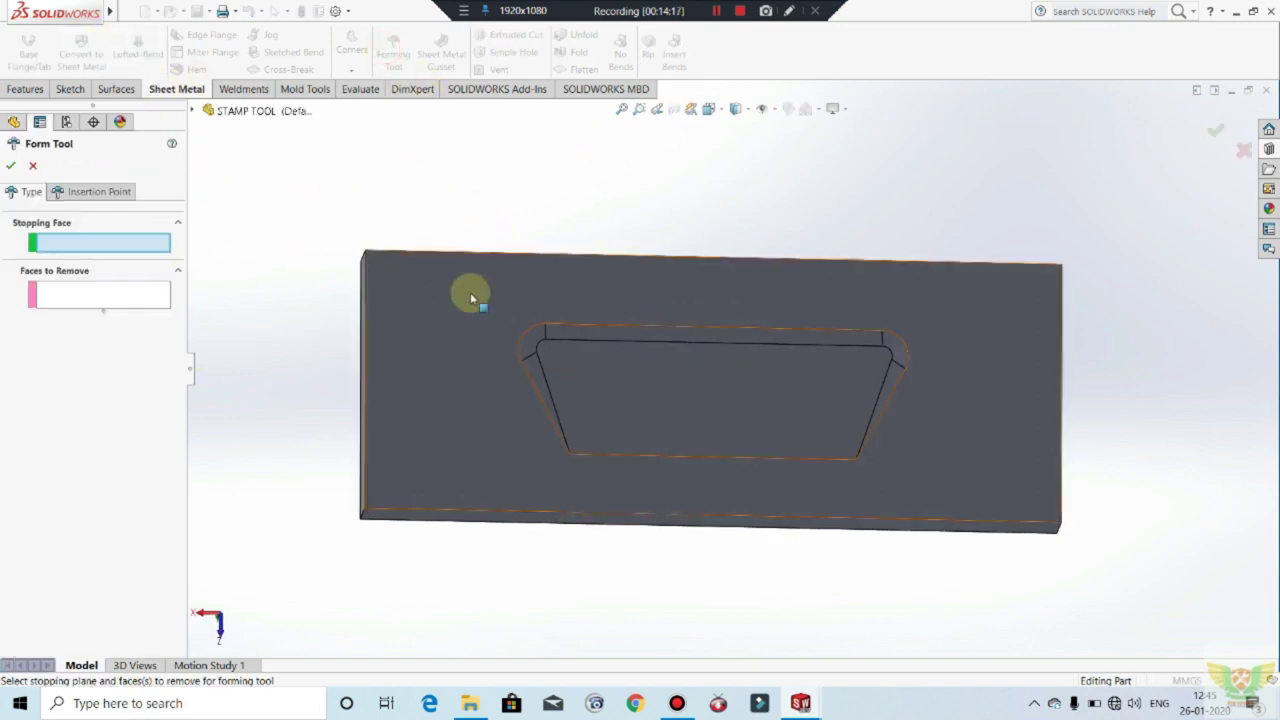
click(557, 457)
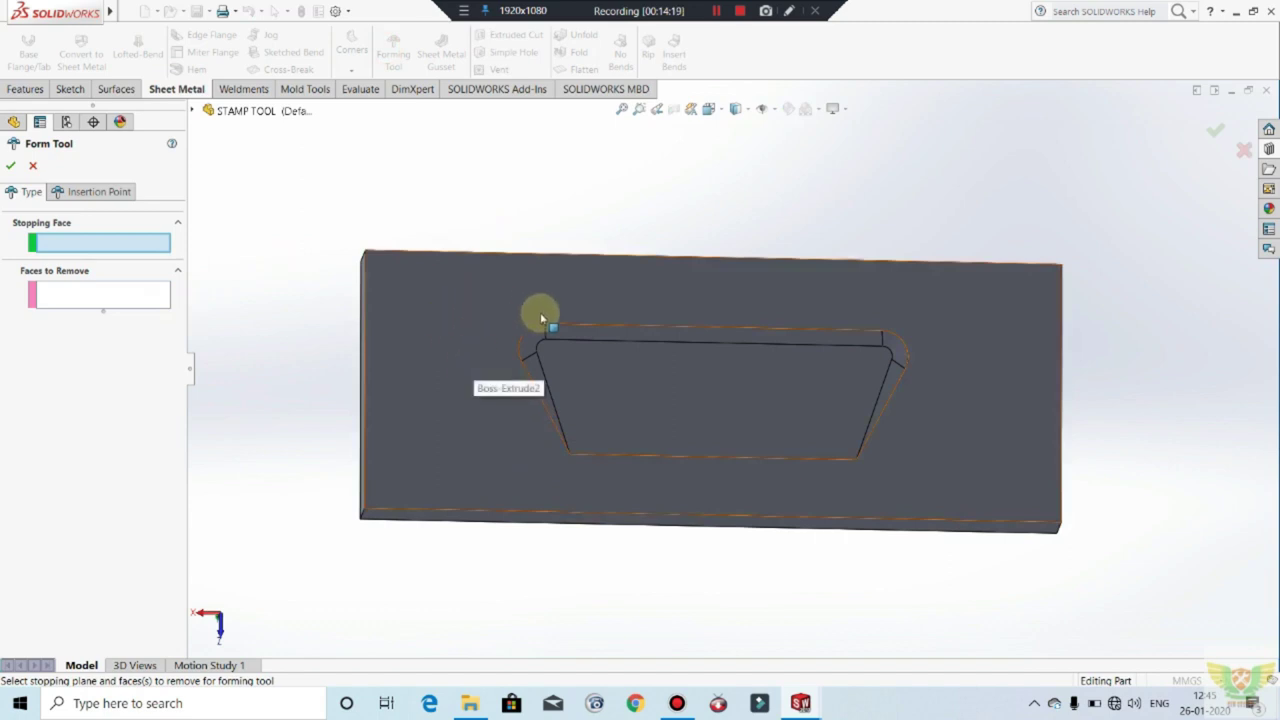
mouse_move(551, 346)
middle_down()
mouse_move(641, 343)
mouse_move(577, 380)
middle_up()
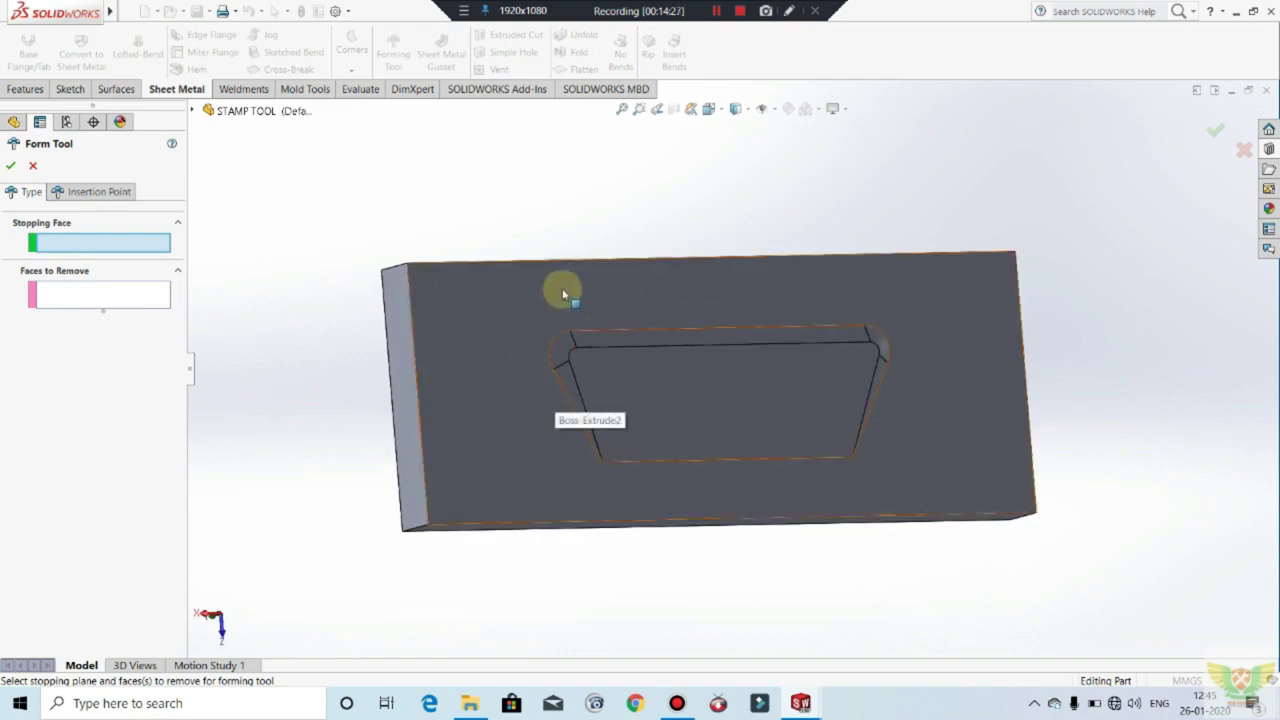
click(462, 322)
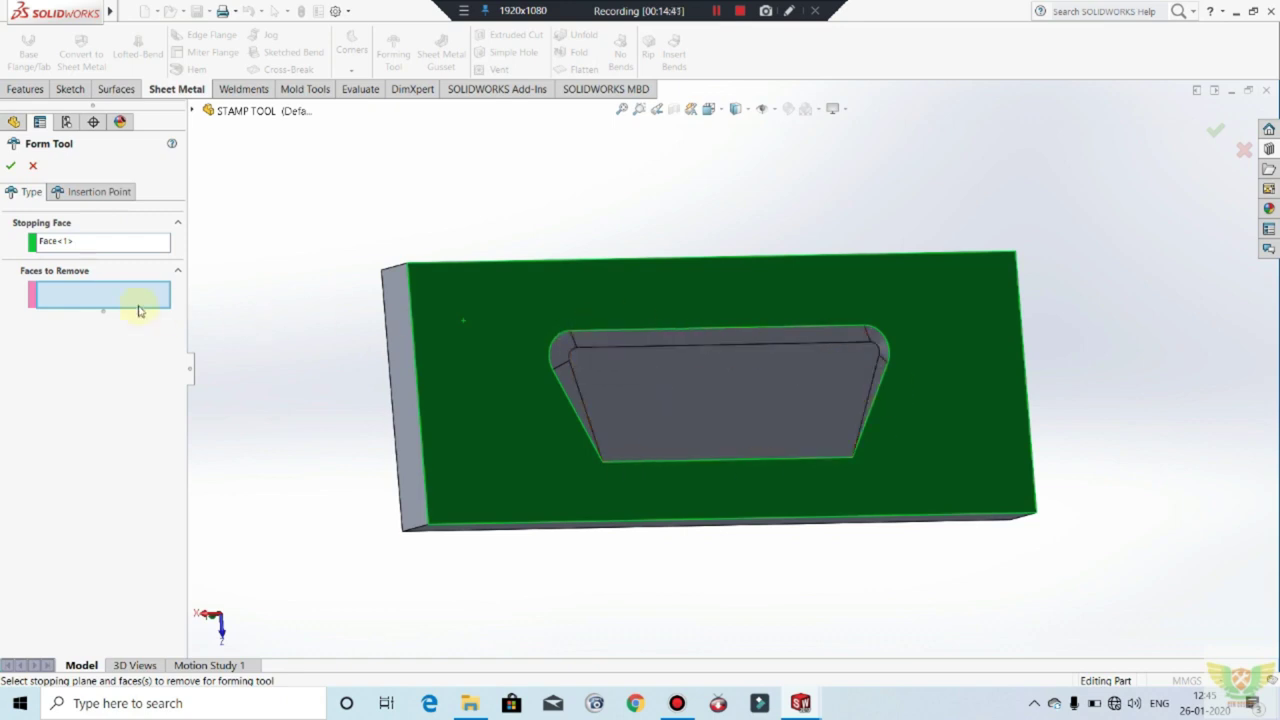
click(9, 166)
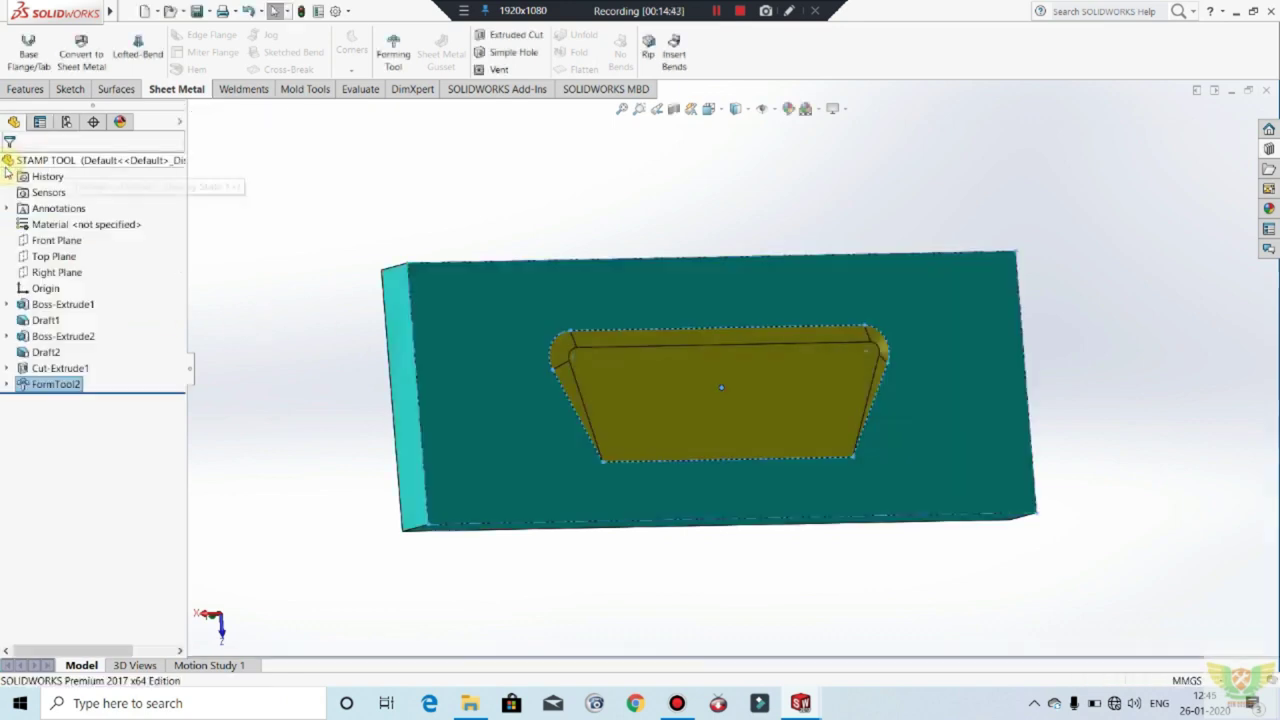
Step: Cancel a Save As of the STAMP TOOL part and bring Side Cover LEFT forward
click(128, 11)
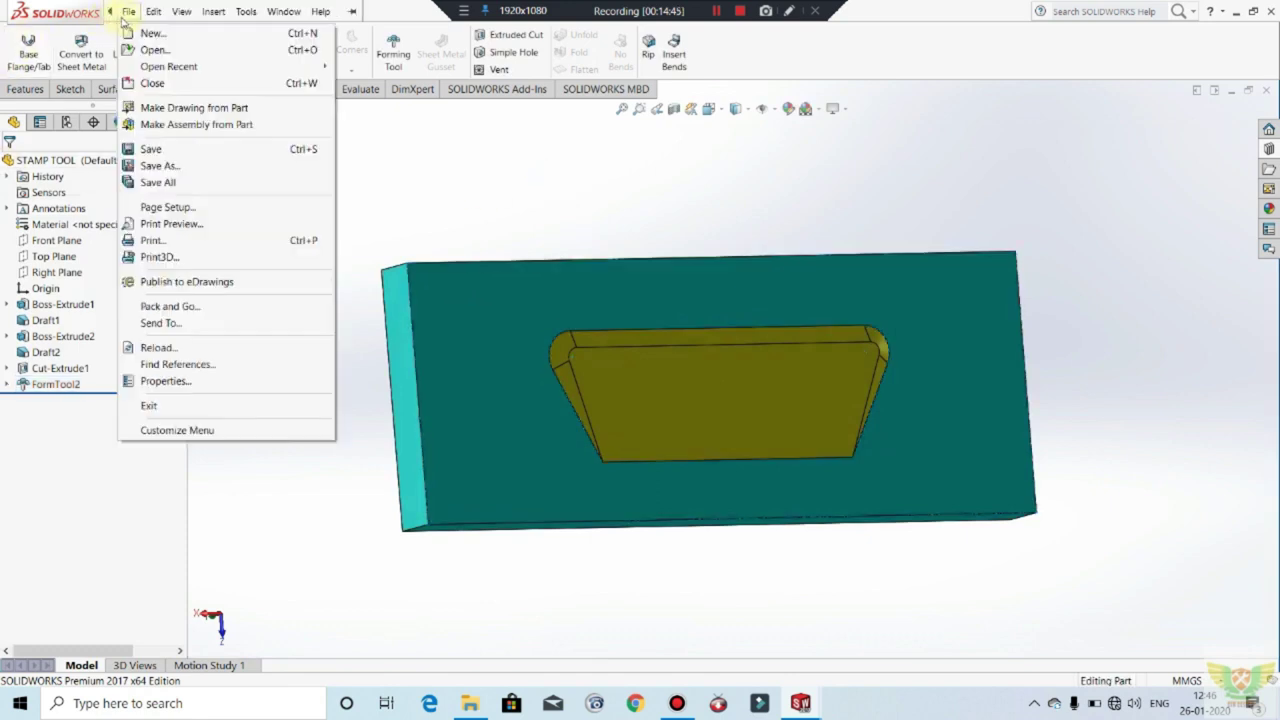
click(170, 165)
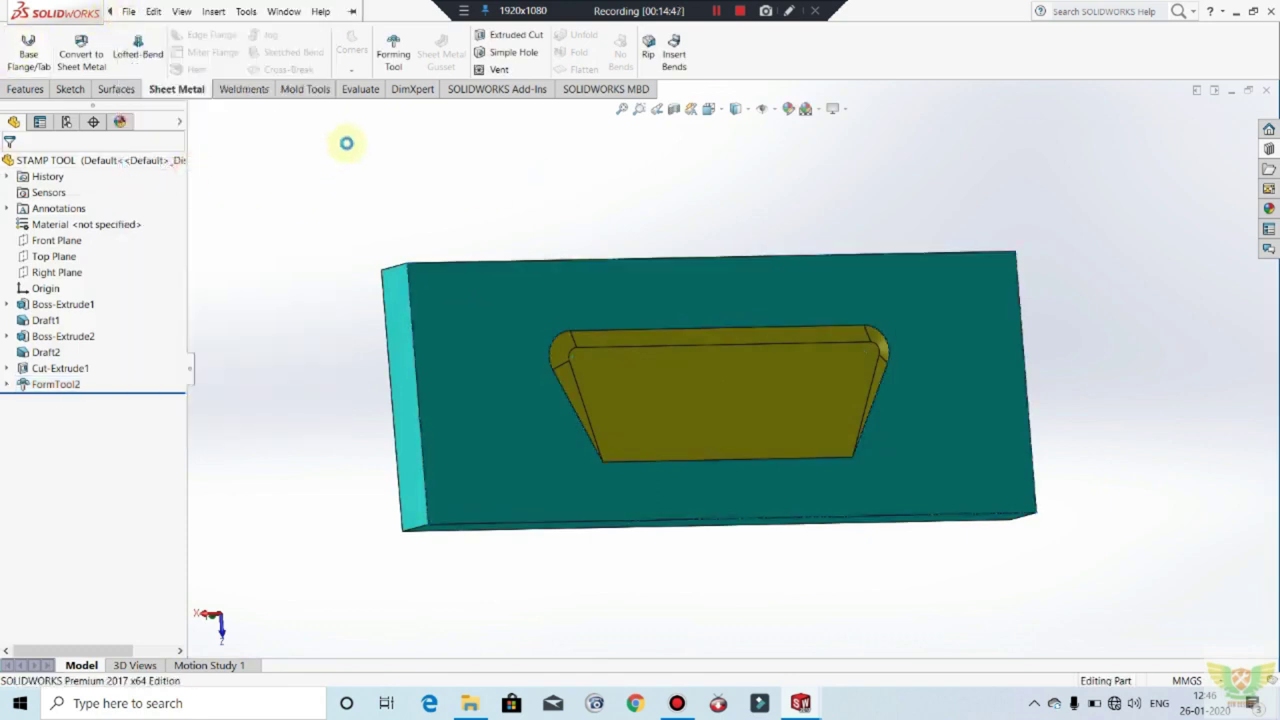
click(562, 379)
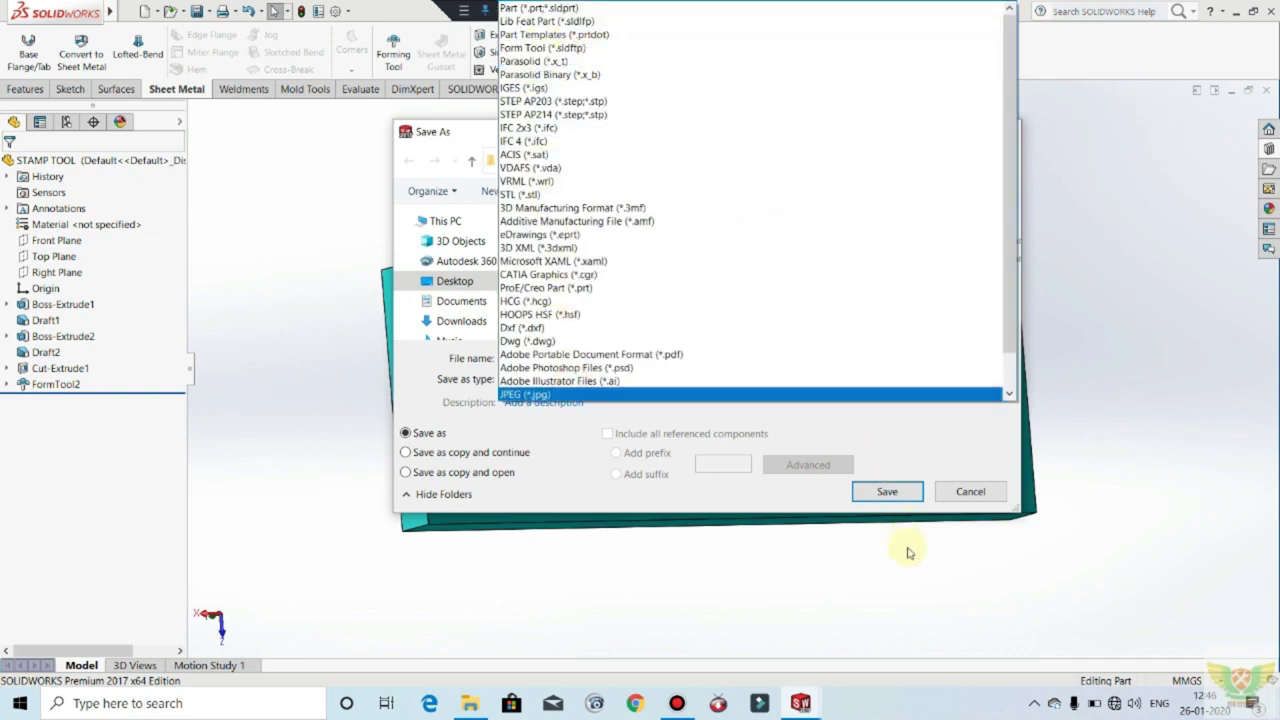
click(972, 500)
click(970, 491)
mouse_move(800, 703)
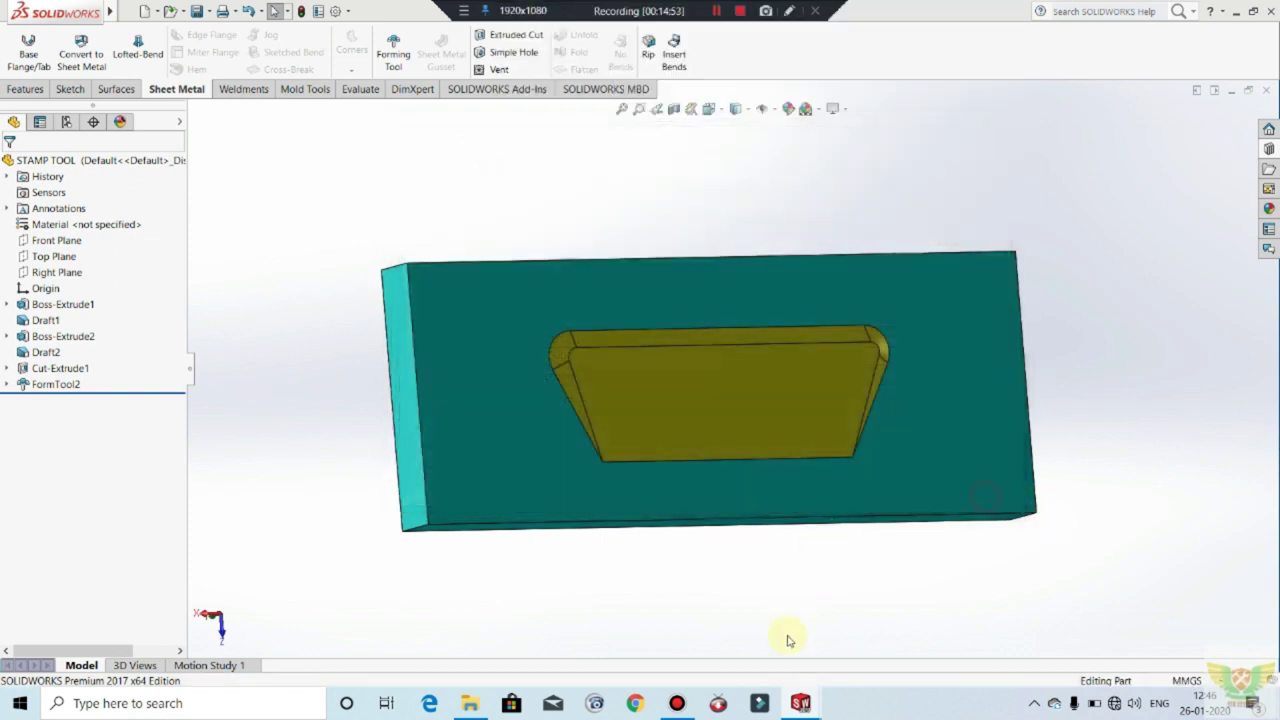
click(712, 626)
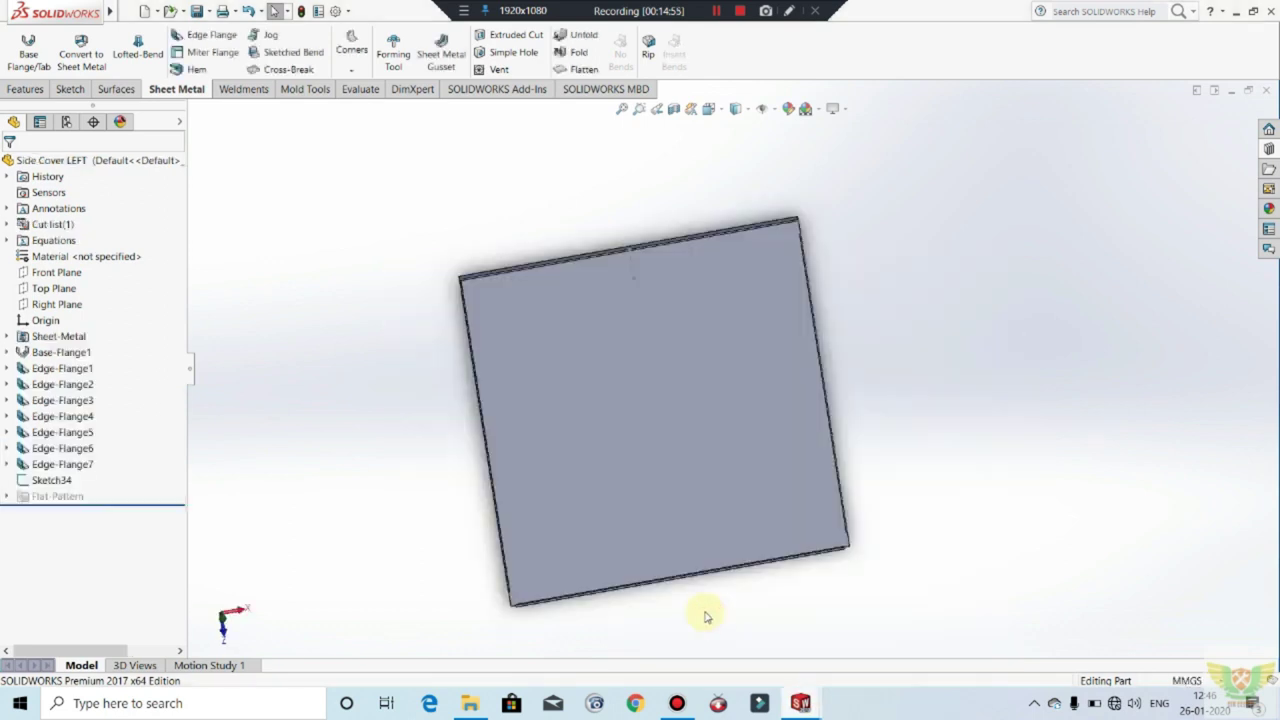
scroll(879, 468, up, 2)
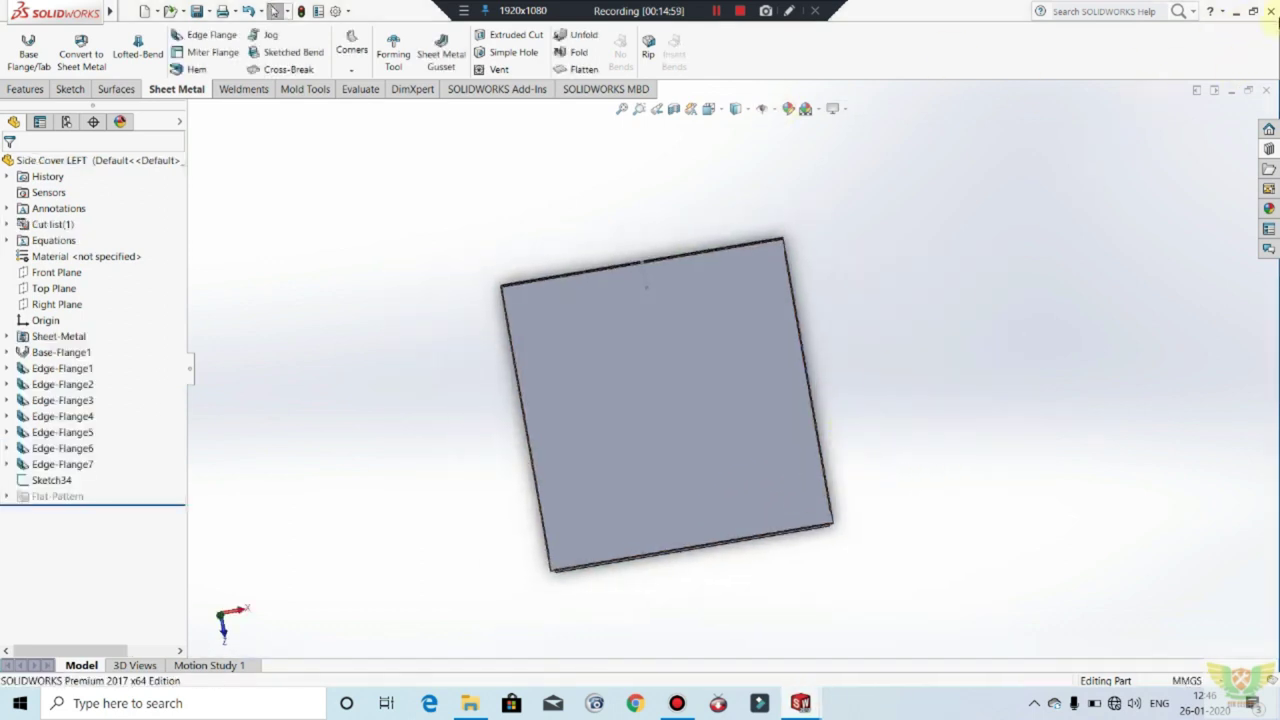
click(1269, 149)
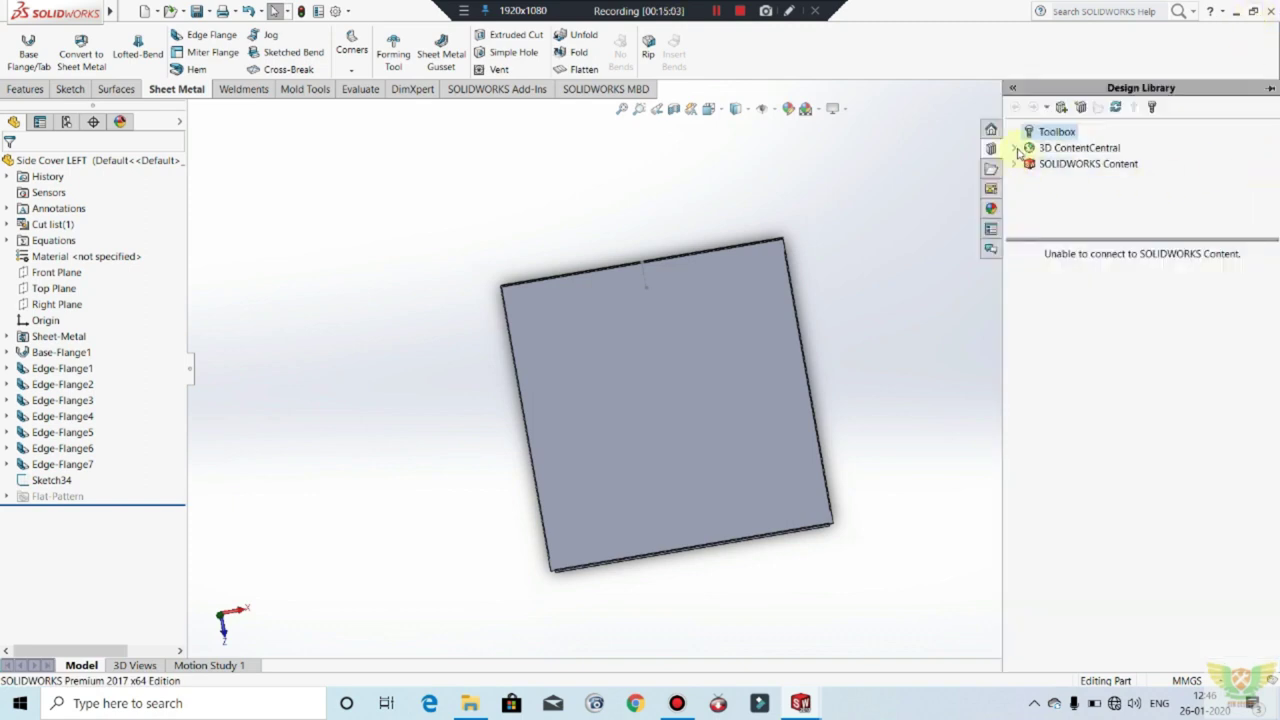
click(910, 167)
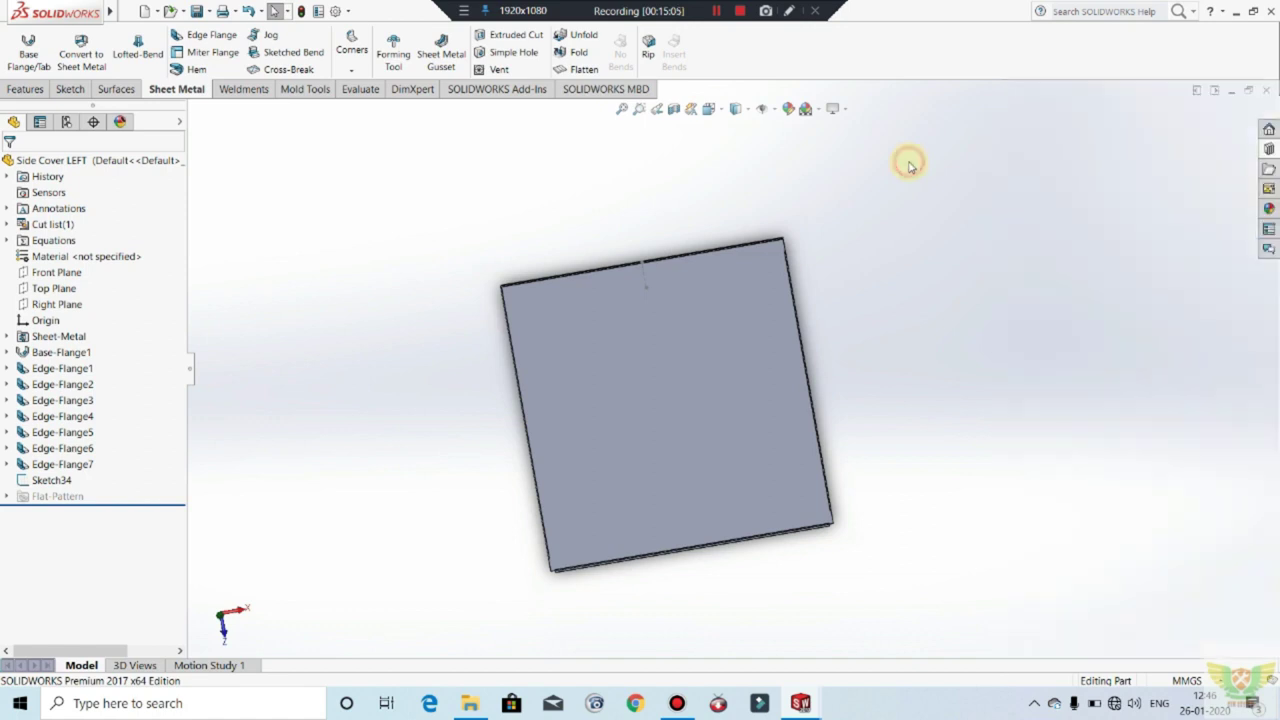
click(1269, 149)
Step: Drag STAMP TOOL.SLDFTP from the CPU folder onto the Side Cover LEFT plate face
click(890, 194)
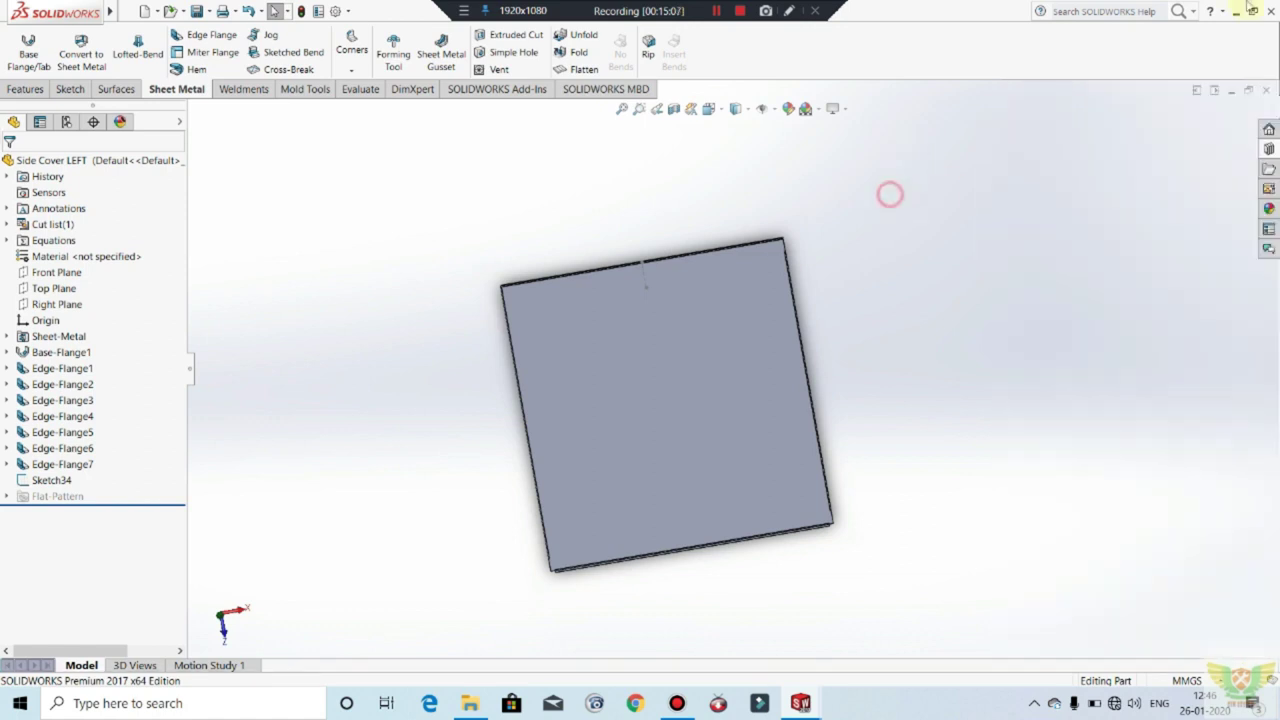
click(1254, 12)
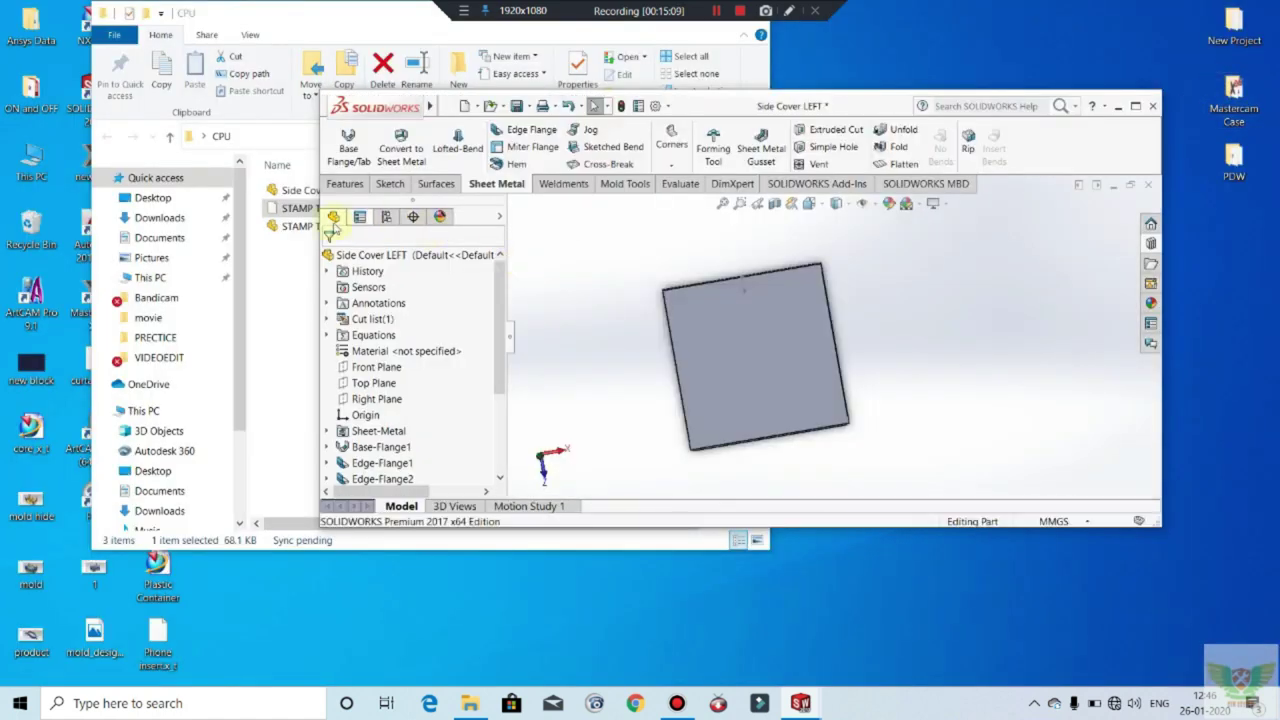
click(281, 279)
drag(310, 208, 800, 358)
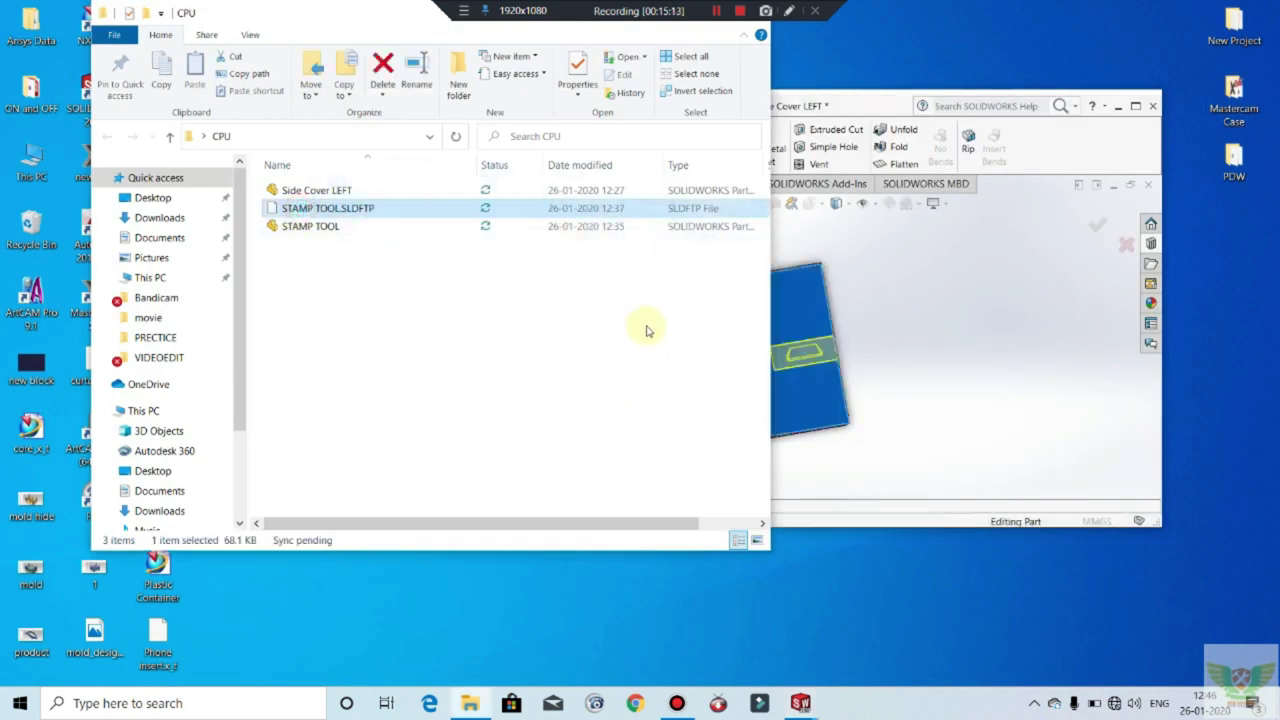
Step: Dimension the stamp's sketch point 0 from the plate's top edge
double_click(891, 108)
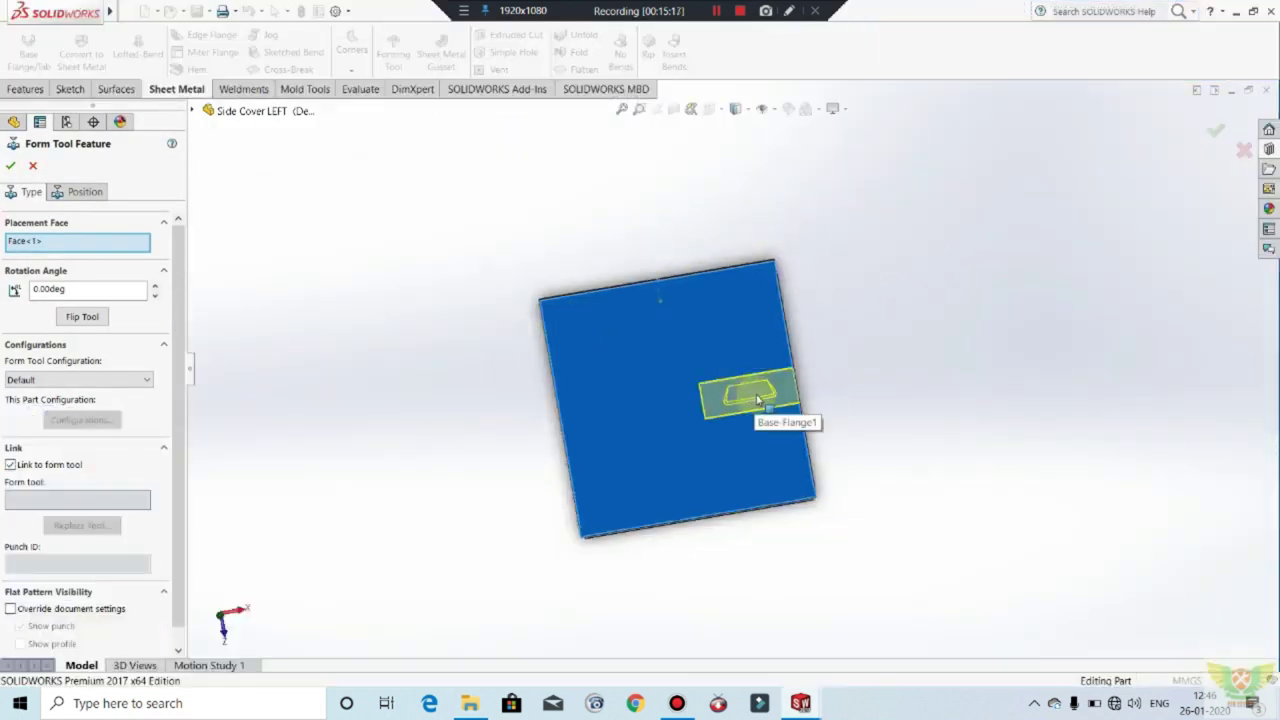
scroll(740, 395, down, 5)
scroll(723, 375, up, 2)
scroll(640, 360, up, 2)
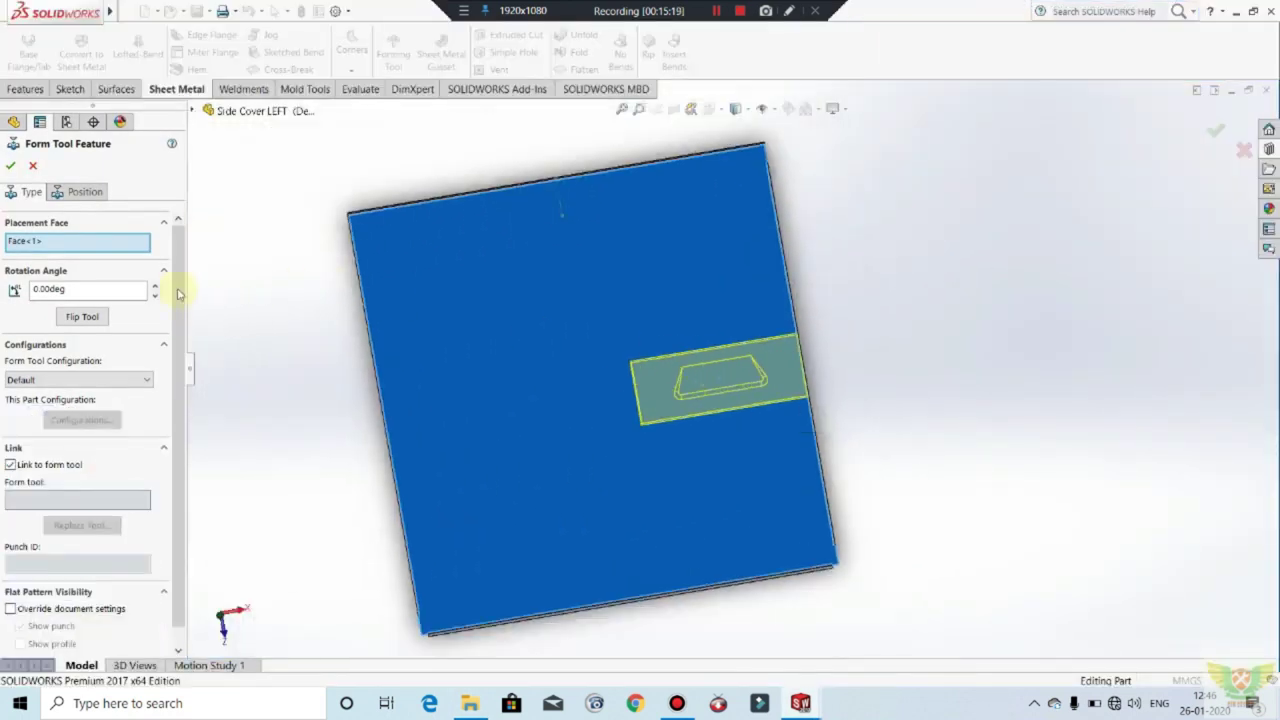
click(86, 193)
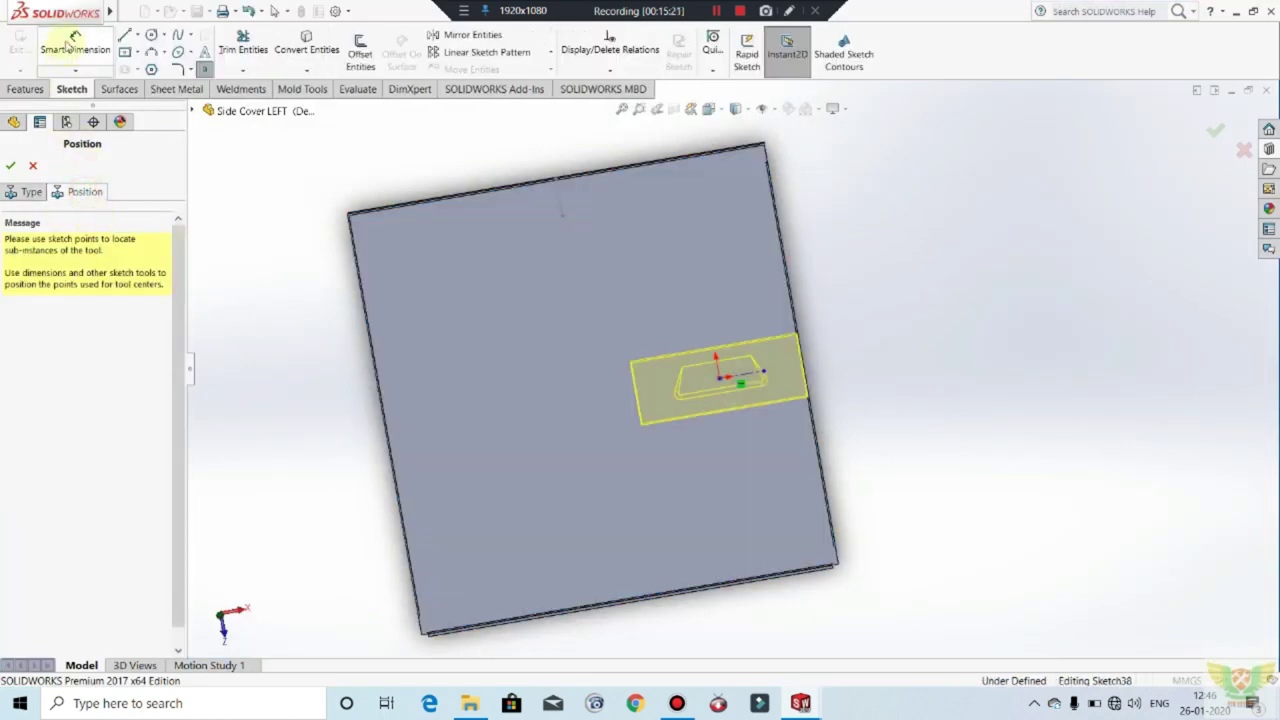
click(68, 45)
click(720, 377)
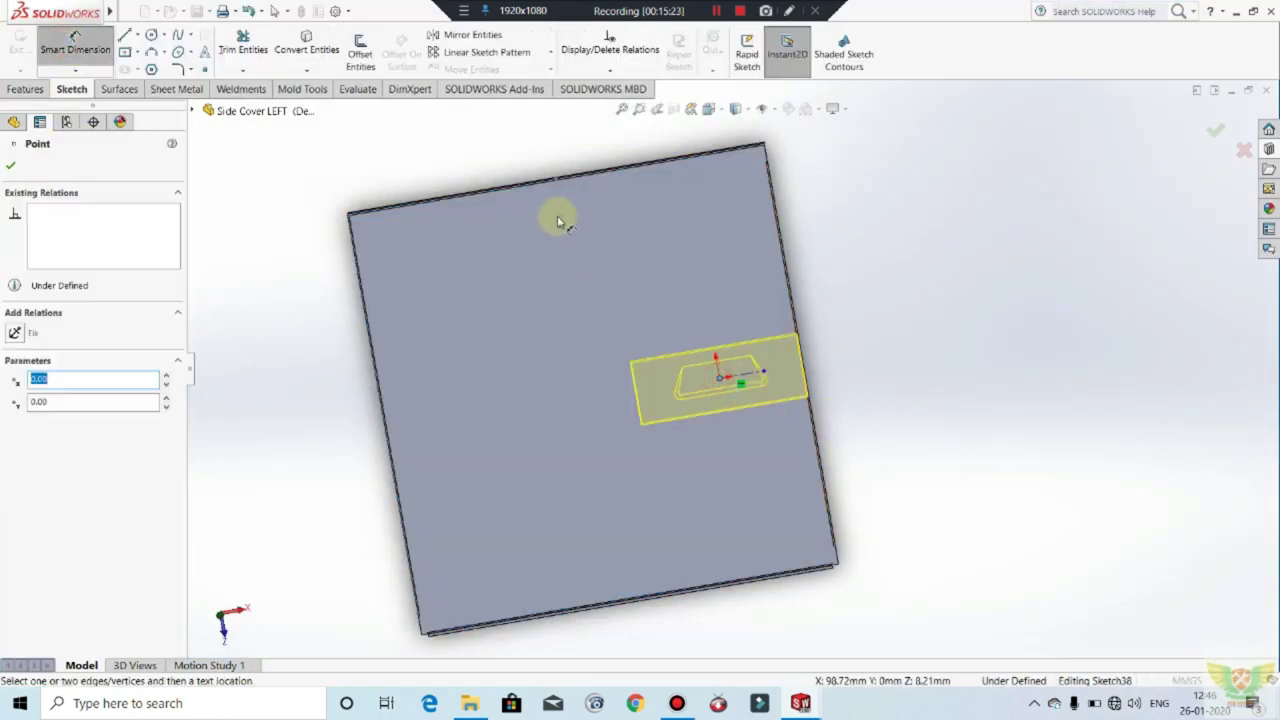
click(561, 215)
click(868, 222)
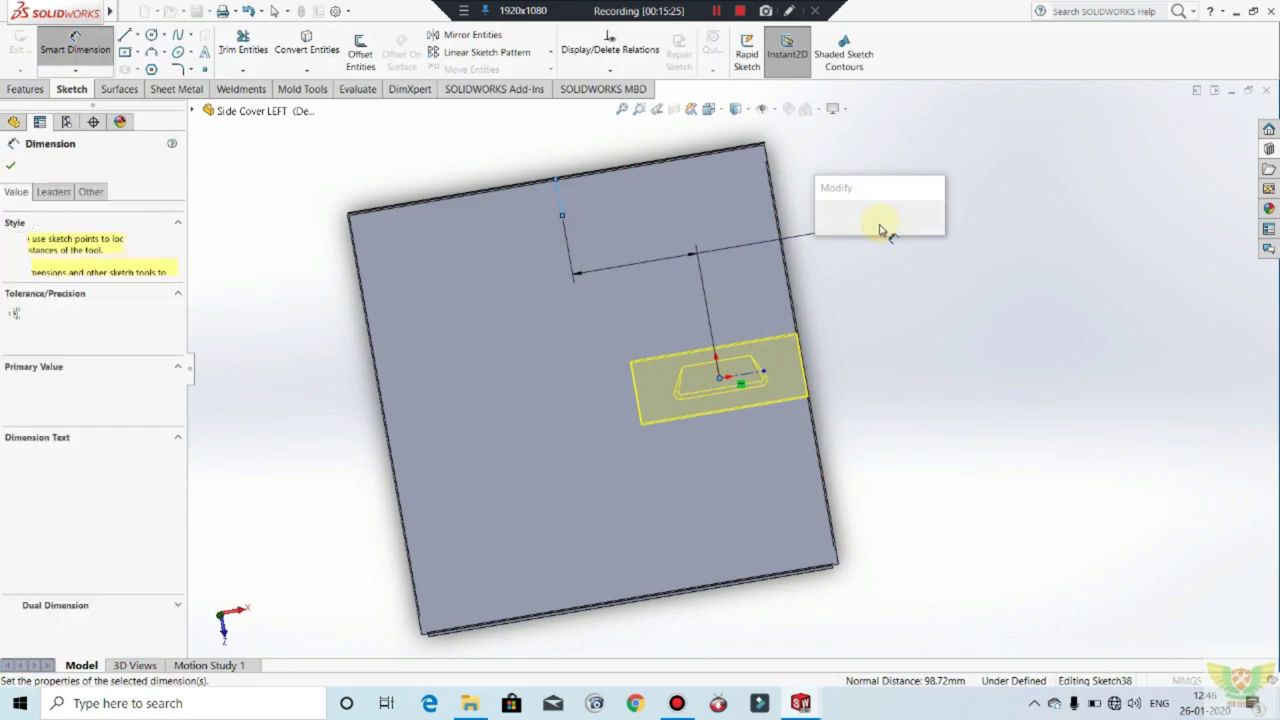
text(0)
key(Return)
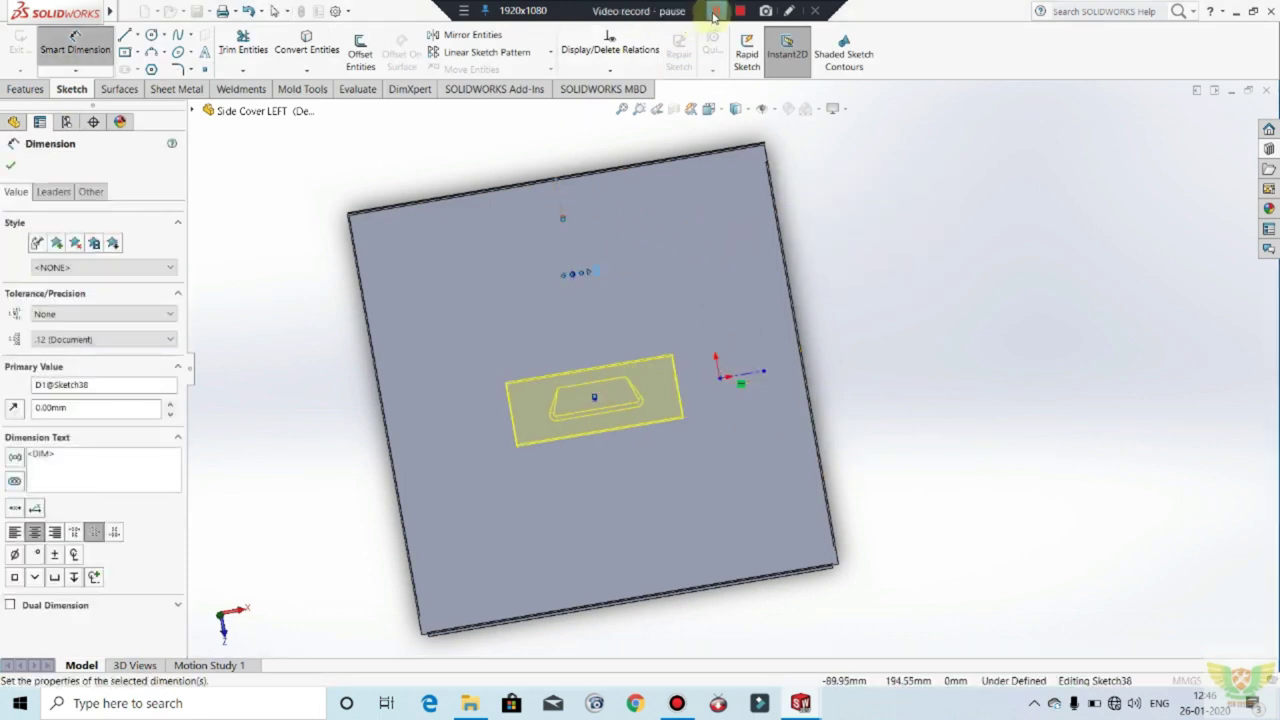
Step: Add a second 0 distance dimension locating the stamp point
click(714, 11)
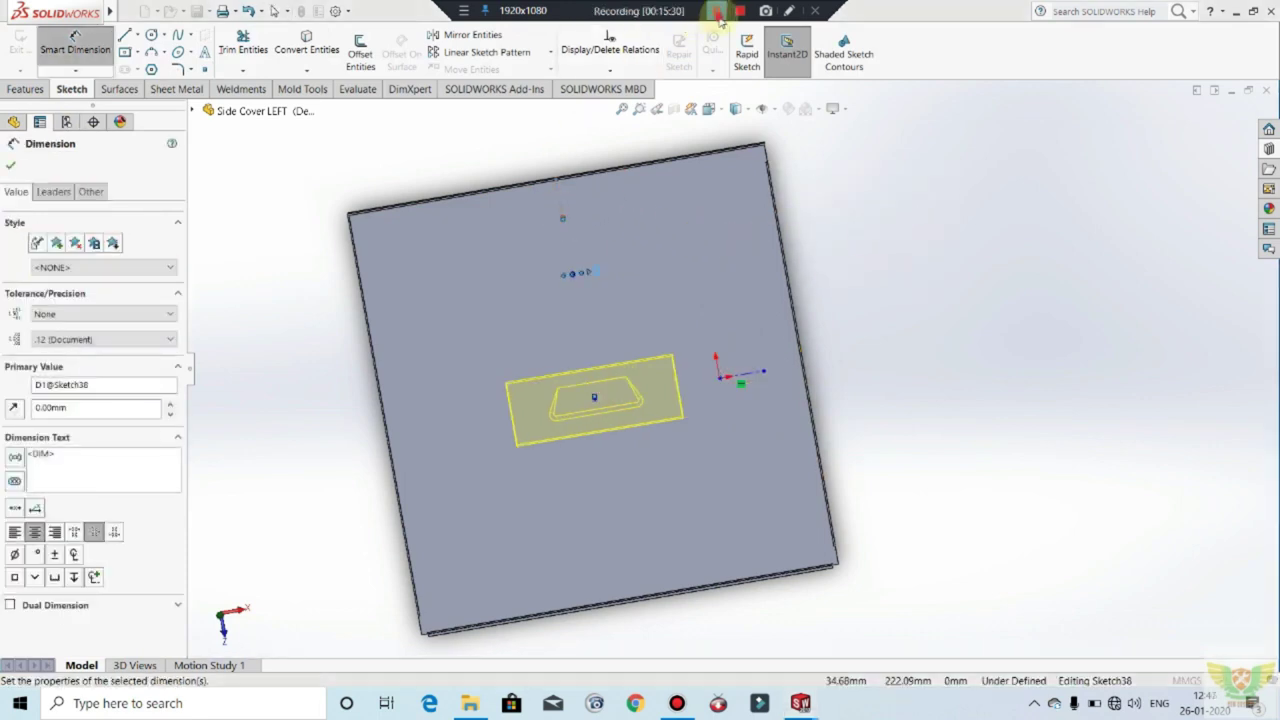
click(590, 408)
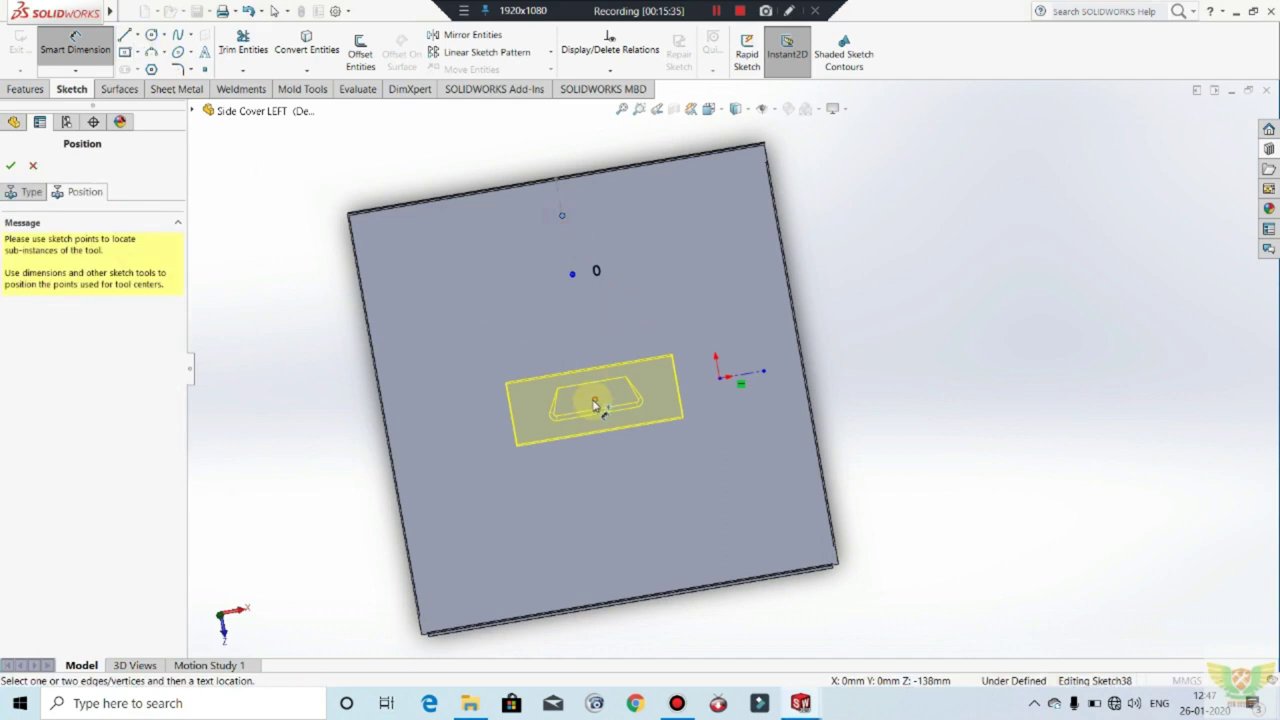
click(595, 402)
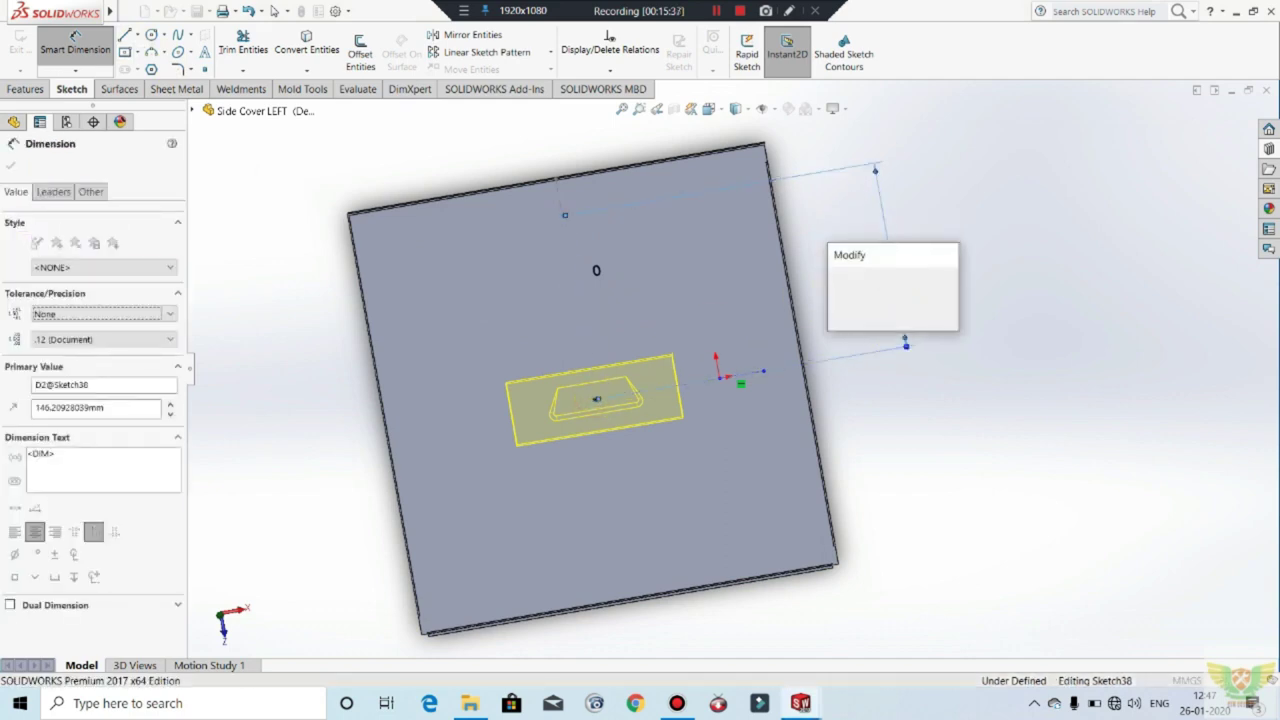
key(Return)
middle_drag(540, 137, 557, 123)
scroll(607, 263, down, 2)
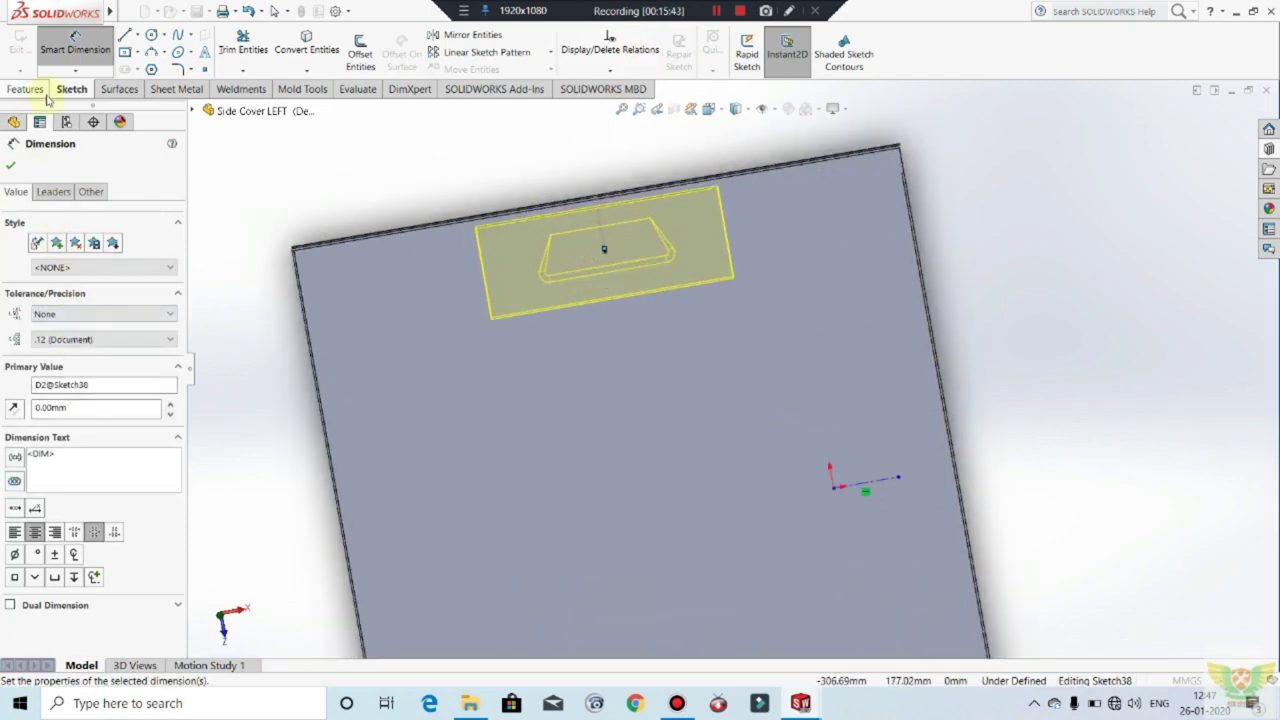
click(11, 167)
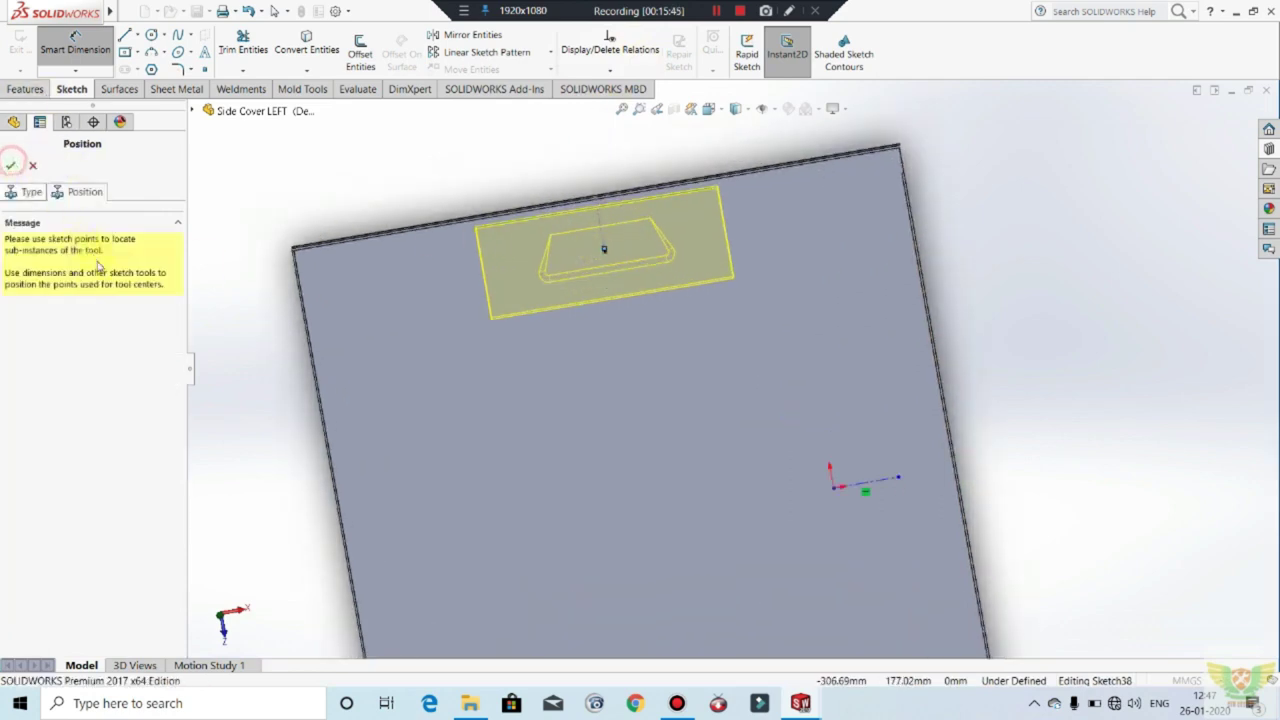
Step: Rotate the stamp 180 degrees, apply the form tool, and accept the relations warning
click(28, 192)
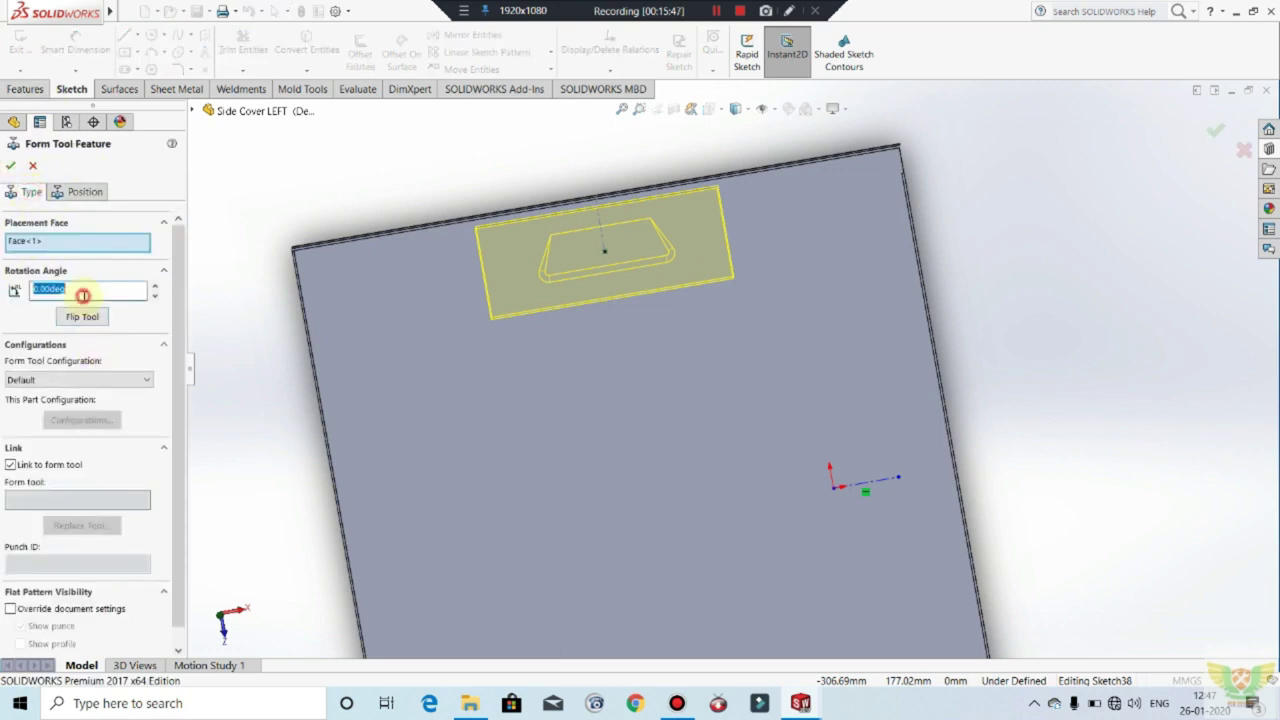
text(0)
key(Return)
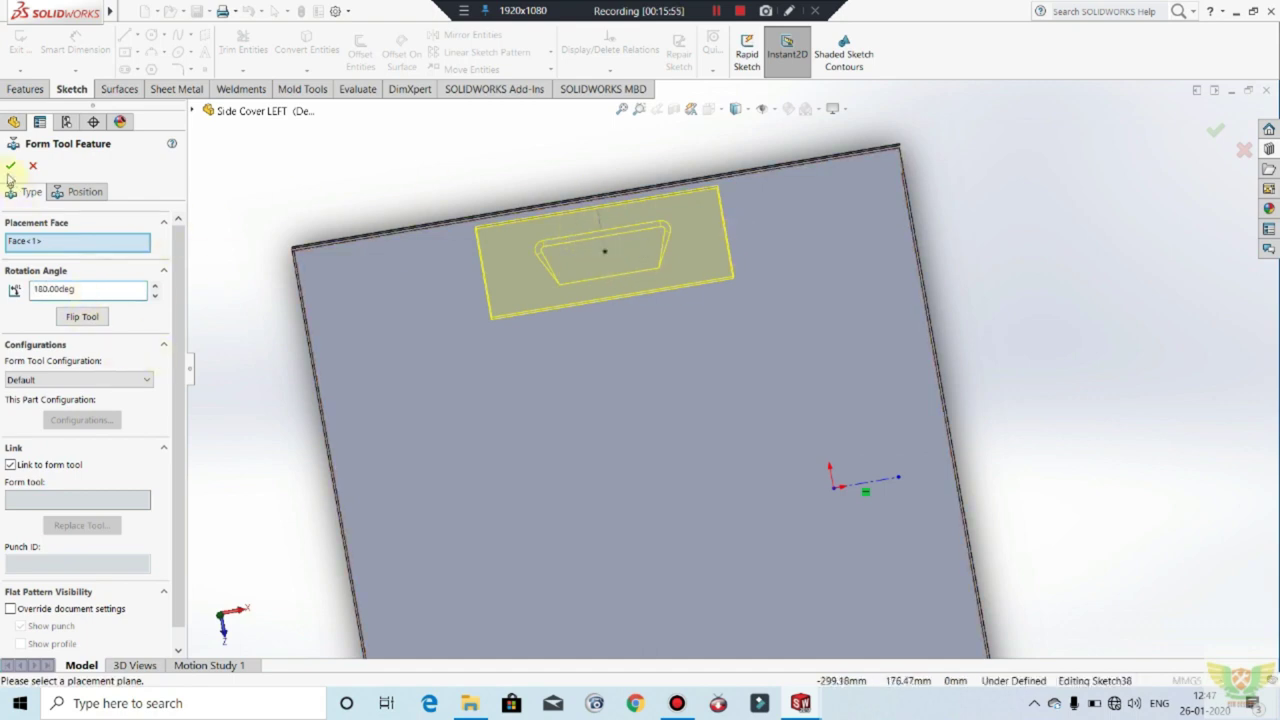
click(80, 191)
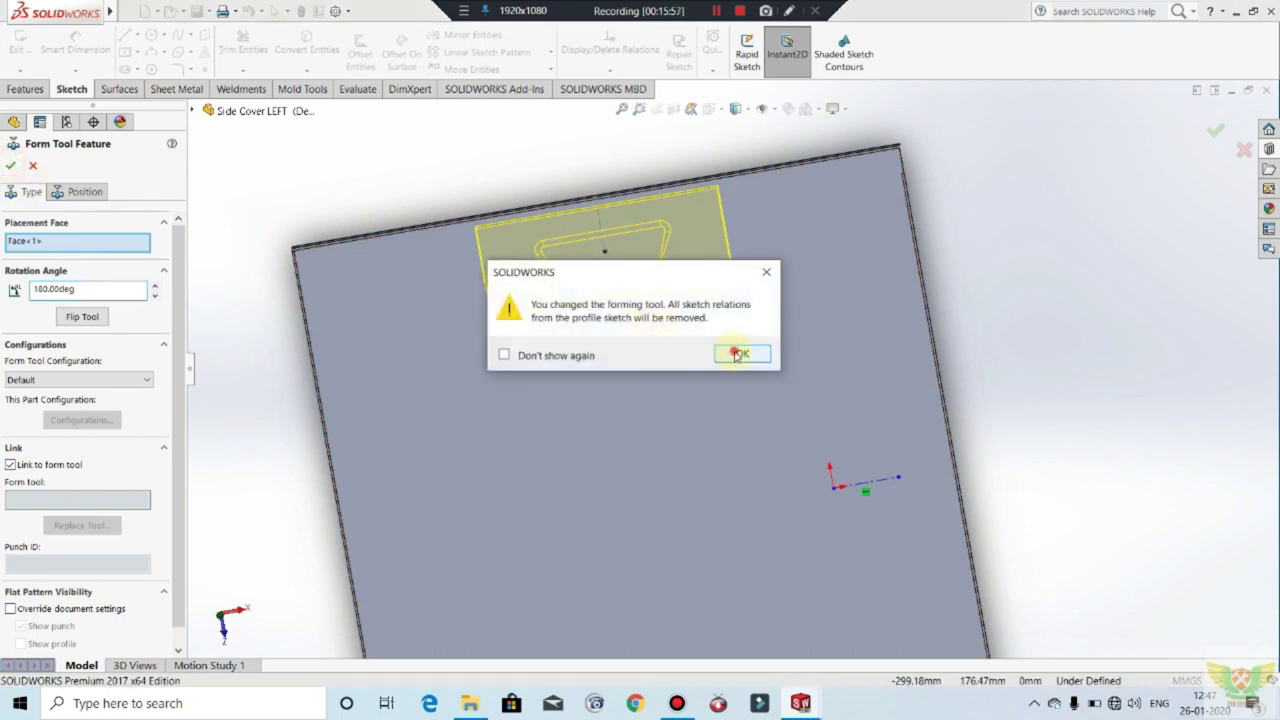
click(737, 355)
key(Return)
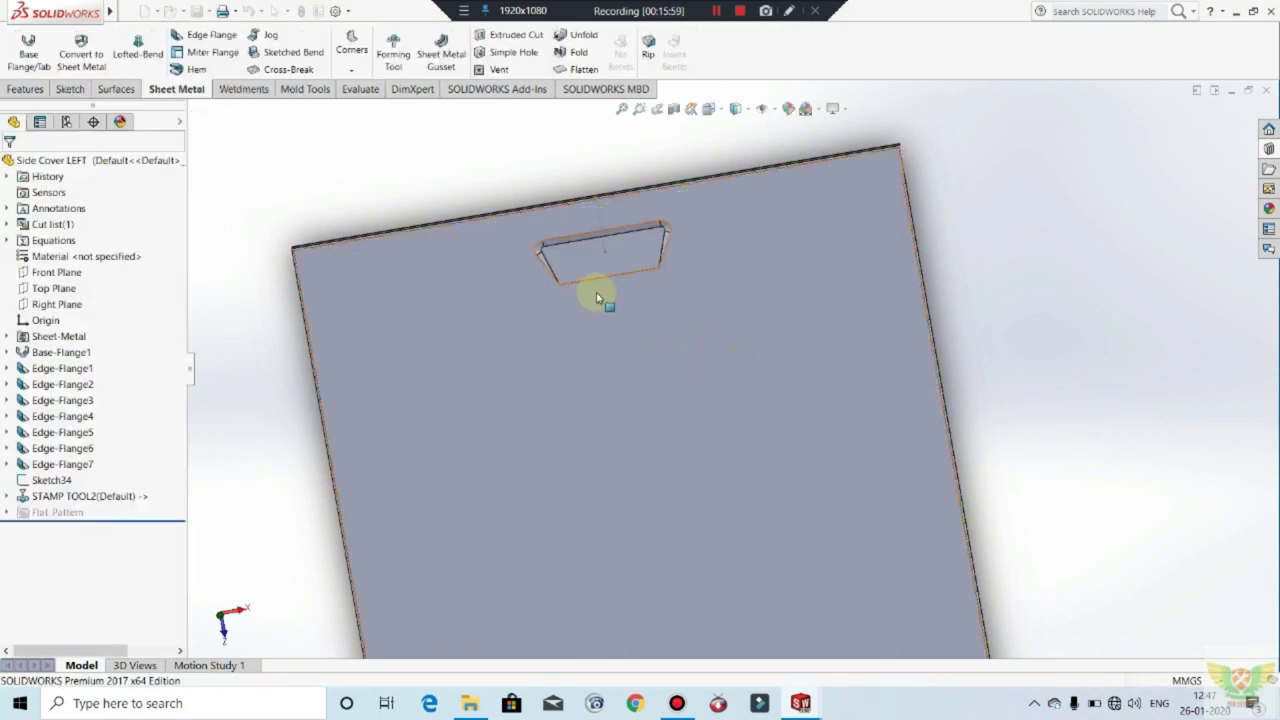
middle_drag(585, 293, 657, 294)
scroll(646, 254, down, 3)
scroll(582, 258, down, 3)
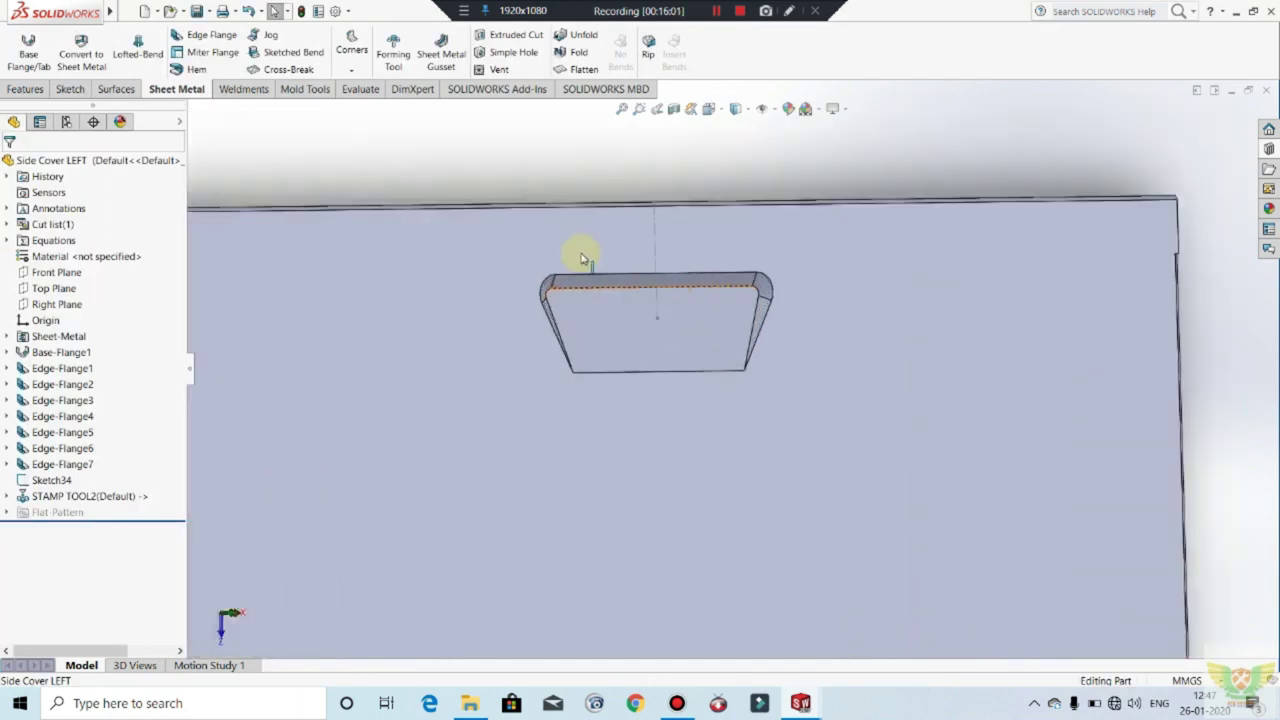
scroll(582, 258, down, 2)
scroll(914, 362, down, 3)
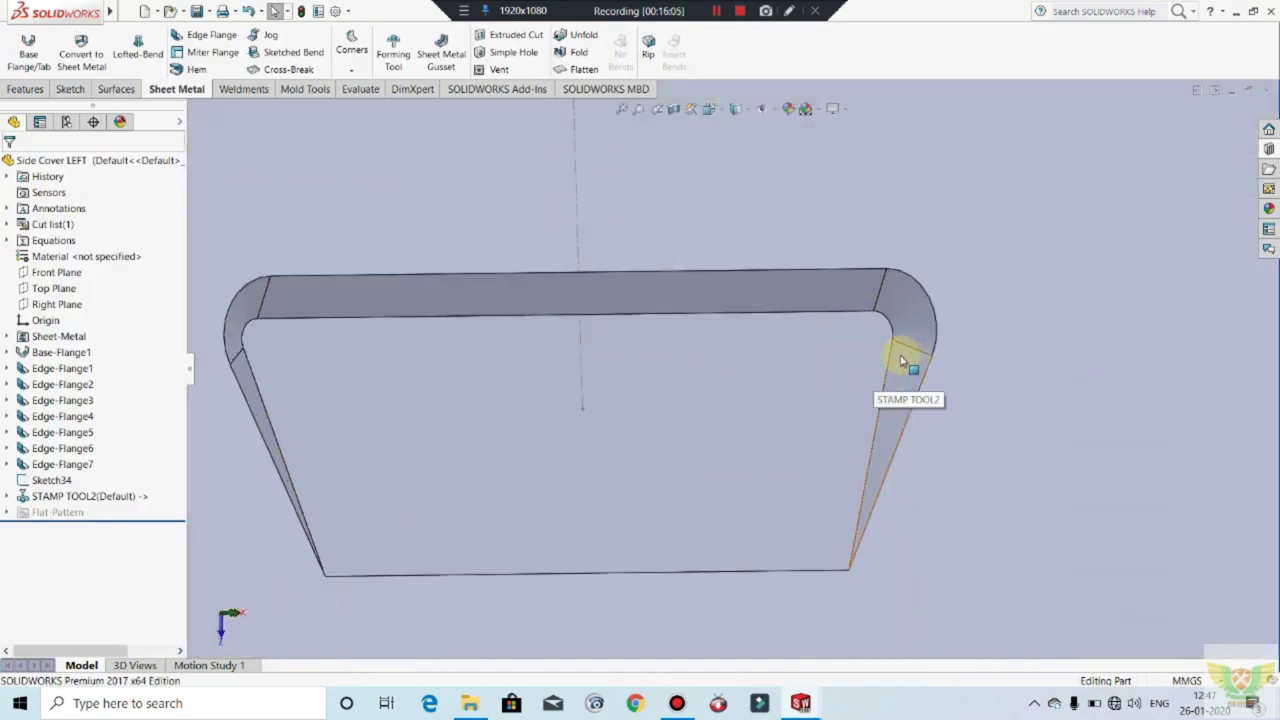
scroll(914, 362, up, 2)
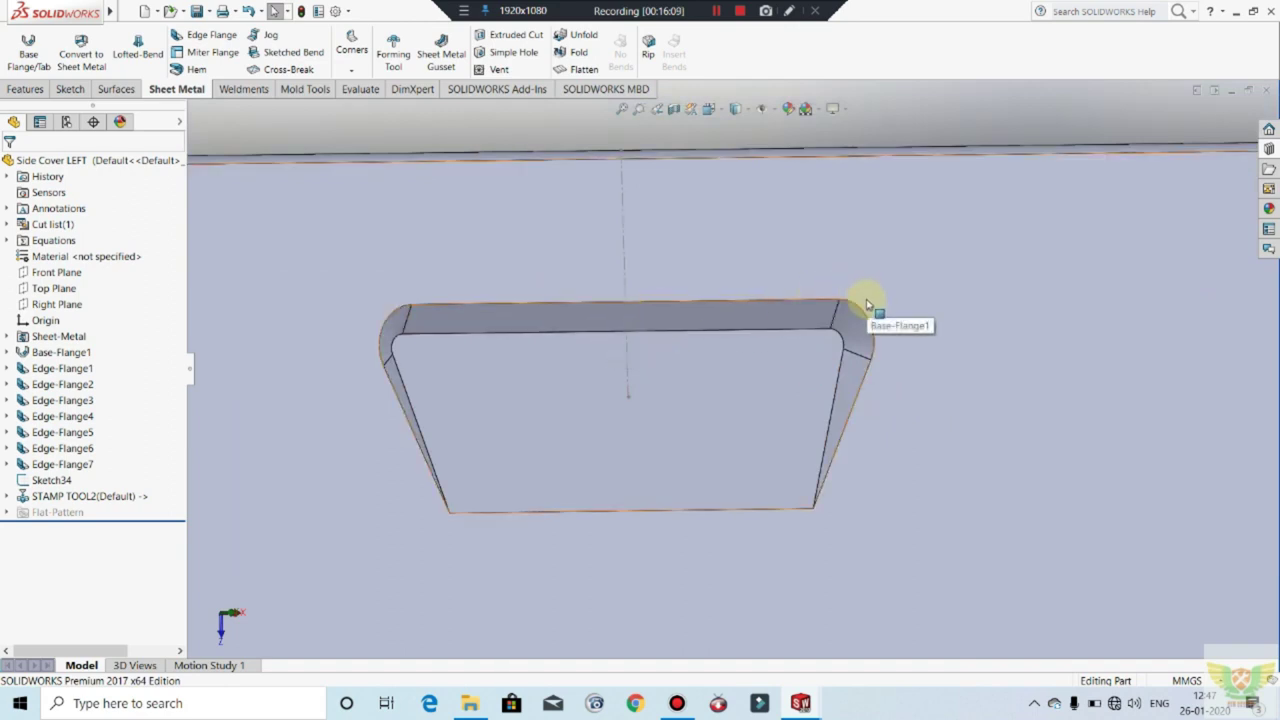
scroll(714, 363, up, 1)
scroll(694, 380, up, 1)
scroll(749, 394, up, 3)
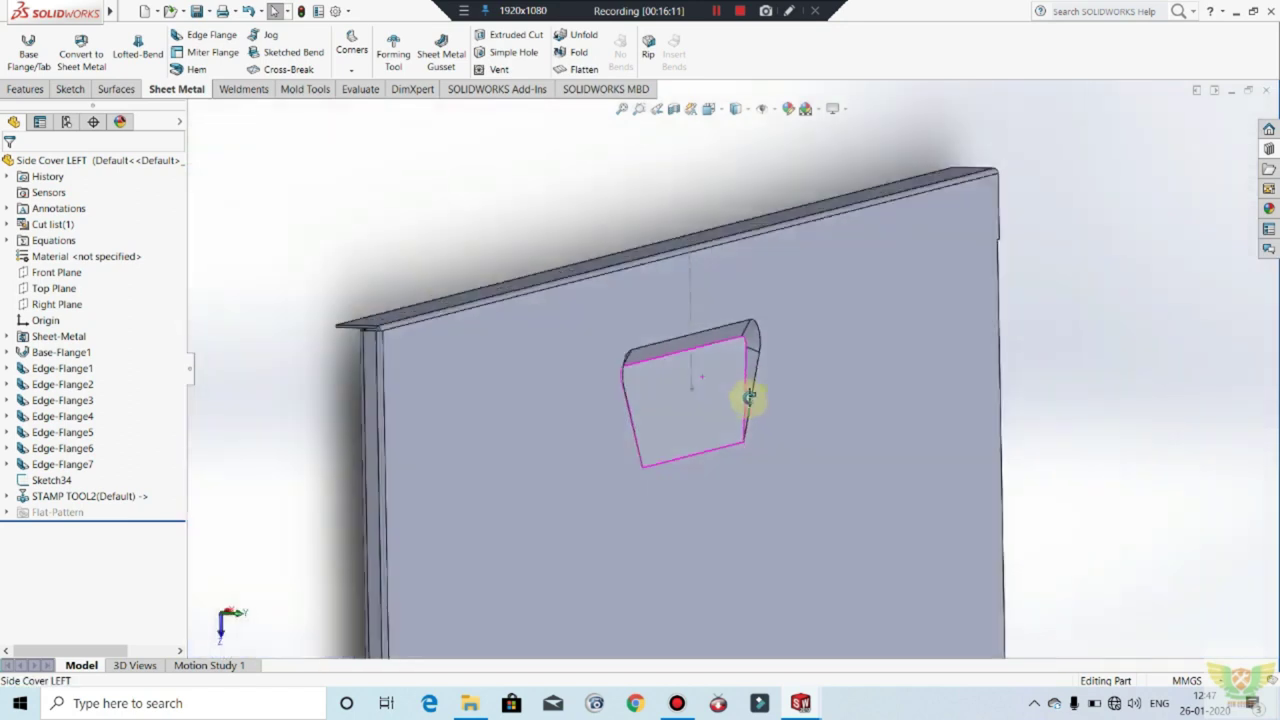
key(Escape)
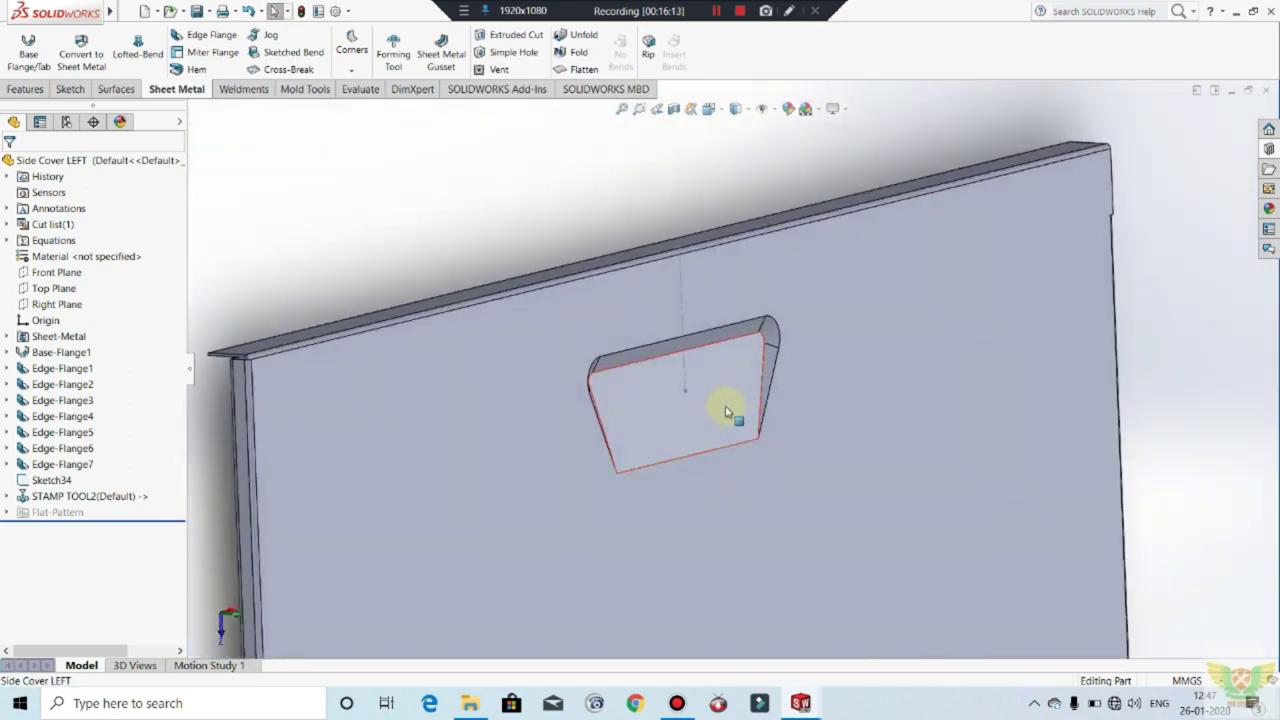
mouse_move(728, 412)
middle_down()
mouse_move(711, 317)
mouse_move(751, 283)
mouse_move(692, 406)
mouse_move(729, 463)
mouse_move(823, 451)
mouse_move(750, 398)
middle_up()
scroll(693, 407, up, 3)
scroll(694, 343, down, 2)
scroll(620, 263, down, 2)
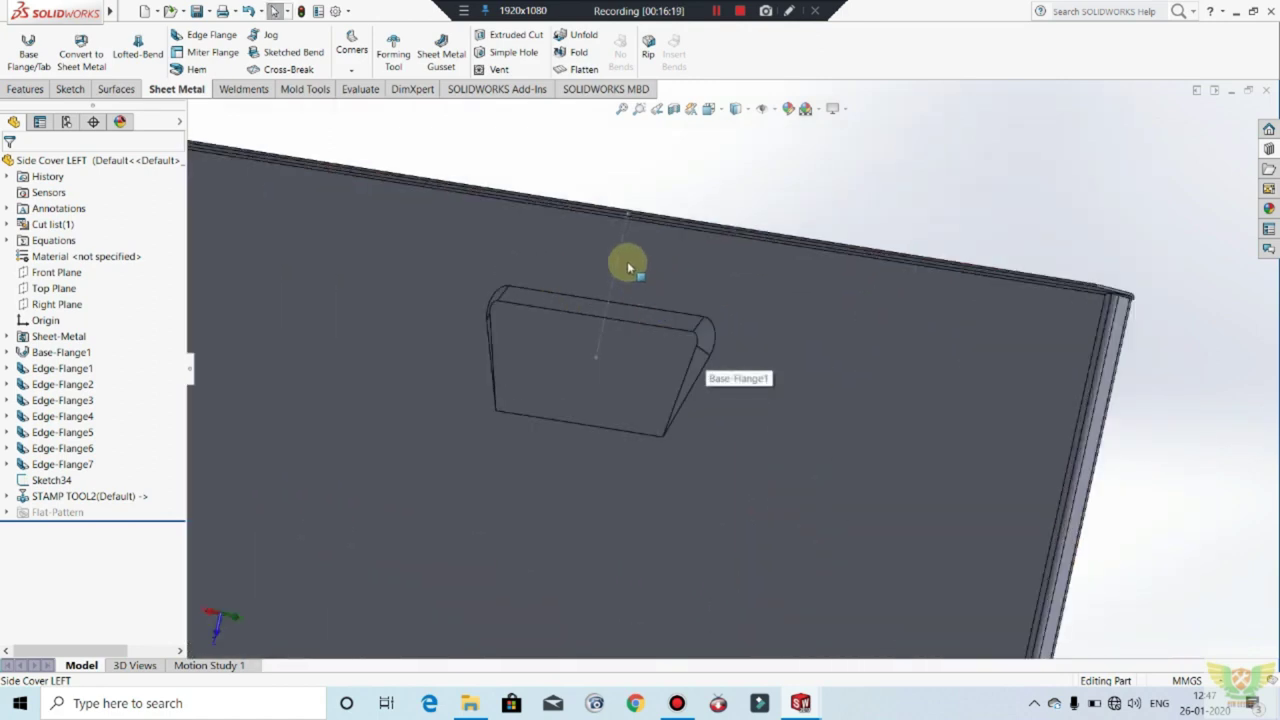
right_click(620, 245)
key(Escape)
mouse_move(694, 343)
middle_down()
mouse_move(651, 349)
mouse_move(636, 316)
mouse_move(586, 329)
middle_up()
scroll(654, 363, up, 2)
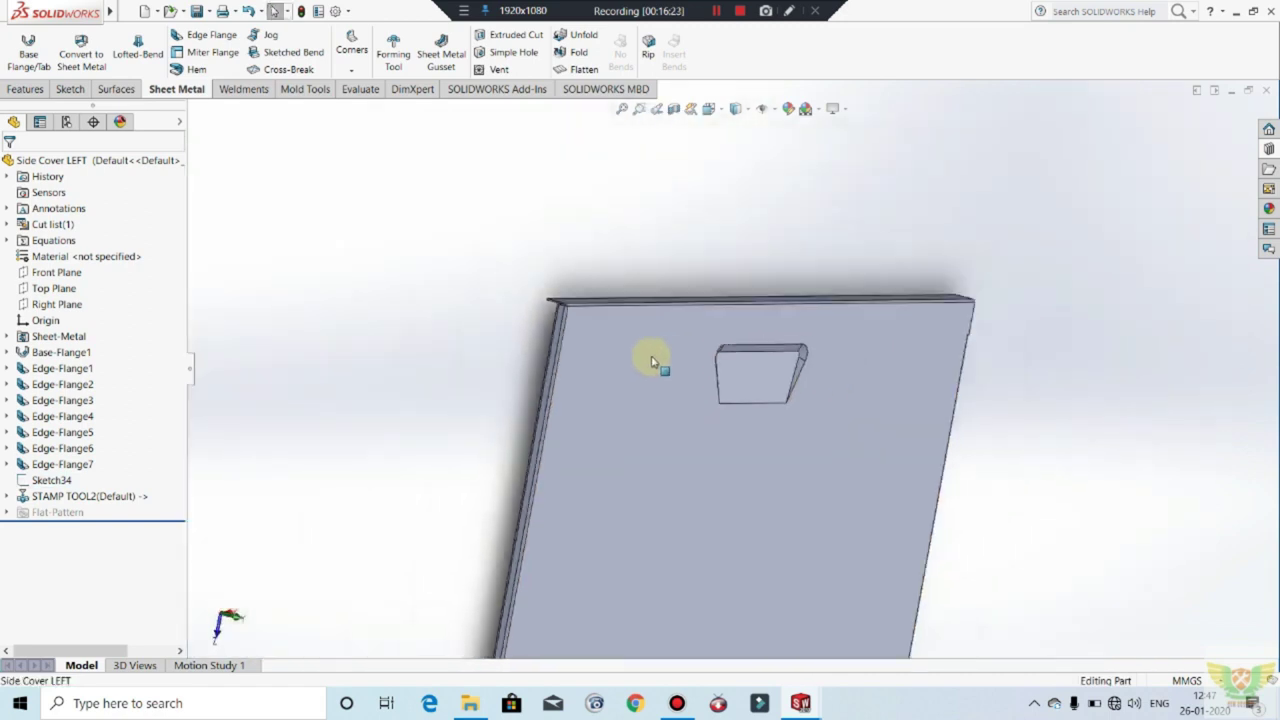
scroll(651, 380, up, 2)
mouse_move(647, 374)
middle_down()
mouse_move(808, 437)
mouse_move(709, 366)
mouse_move(735, 378)
mouse_move(734, 414)
middle_up()
Step: Rebuild and save Side Cover LEFT, then orbit to view the stamped recess
key(ctrl+s)
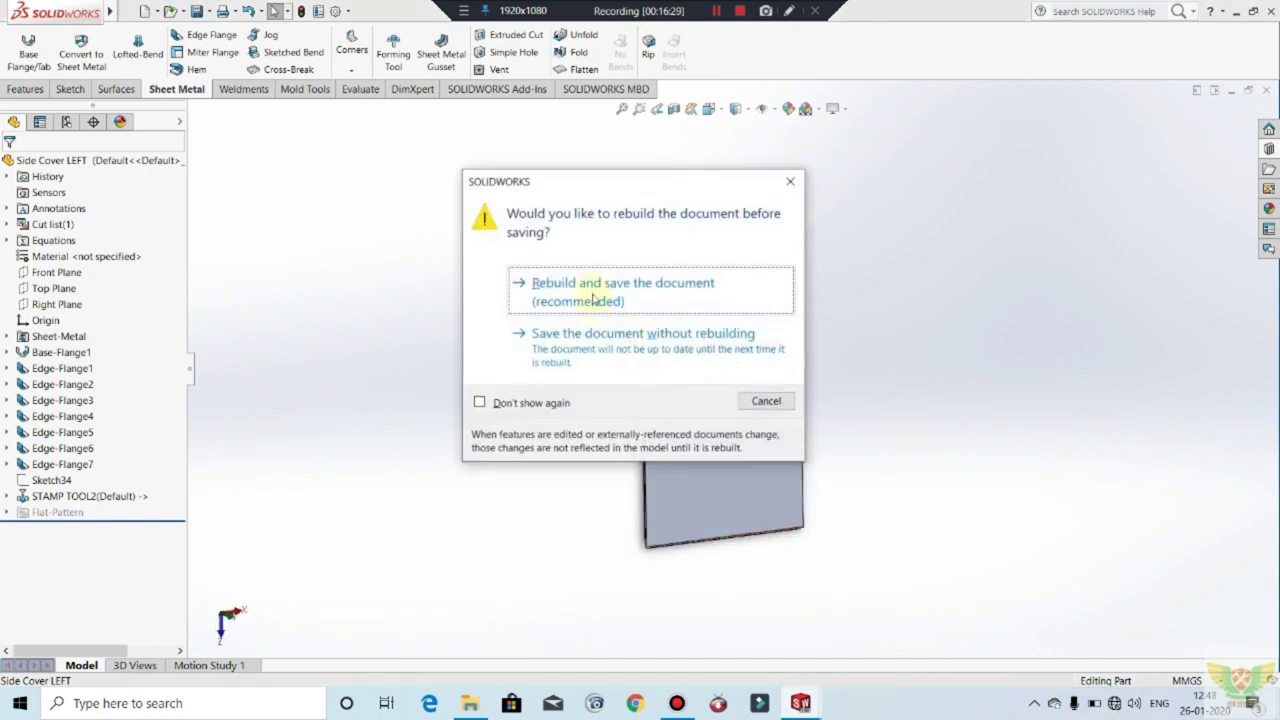
click(594, 292)
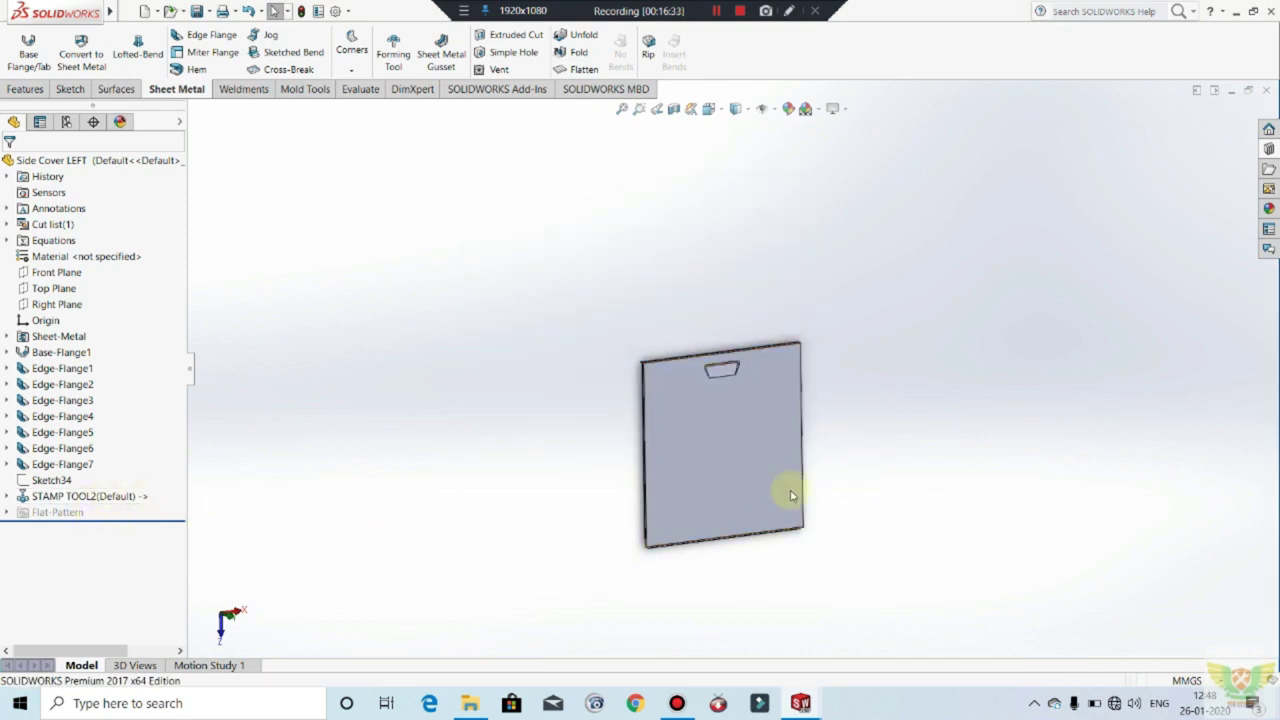
scroll(786, 491, down, 5)
mouse_move(771, 408)
middle_down()
mouse_move(741, 277)
mouse_move(751, 343)
middle_up()
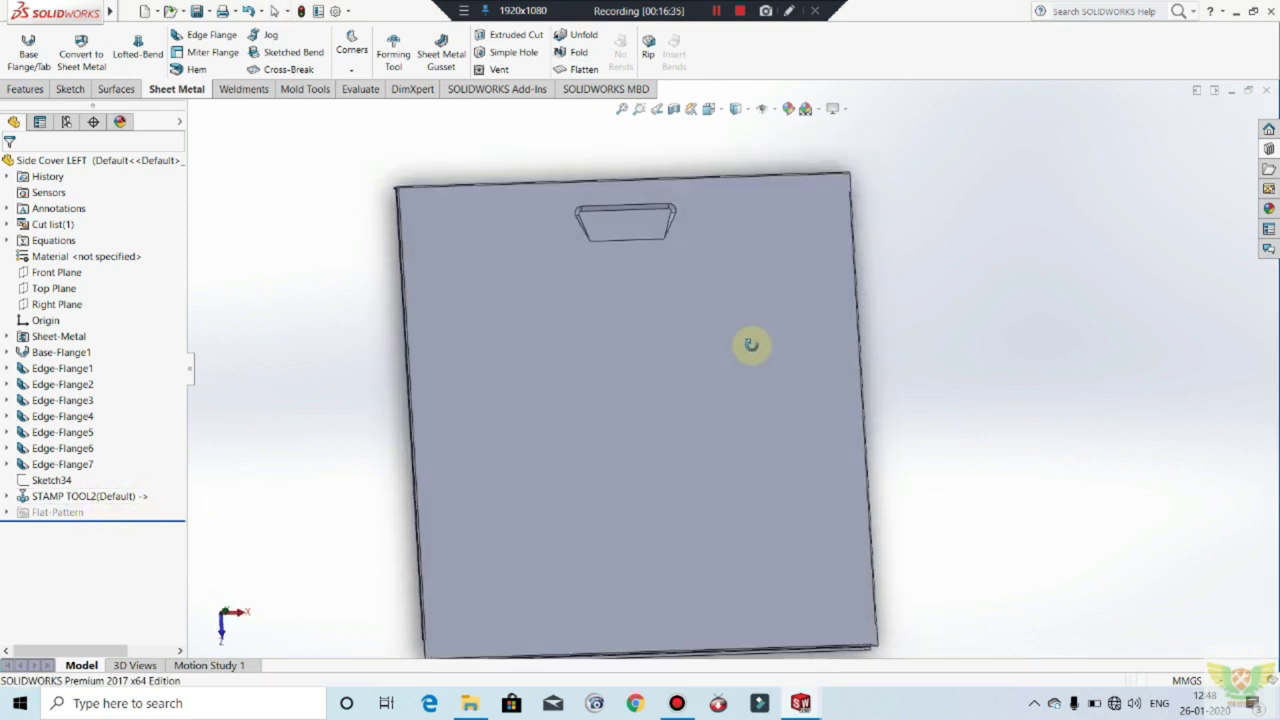
scroll(745, 394, up, 3)
scroll(794, 414, down, 1)
middle_drag(794, 414, 807, 429)
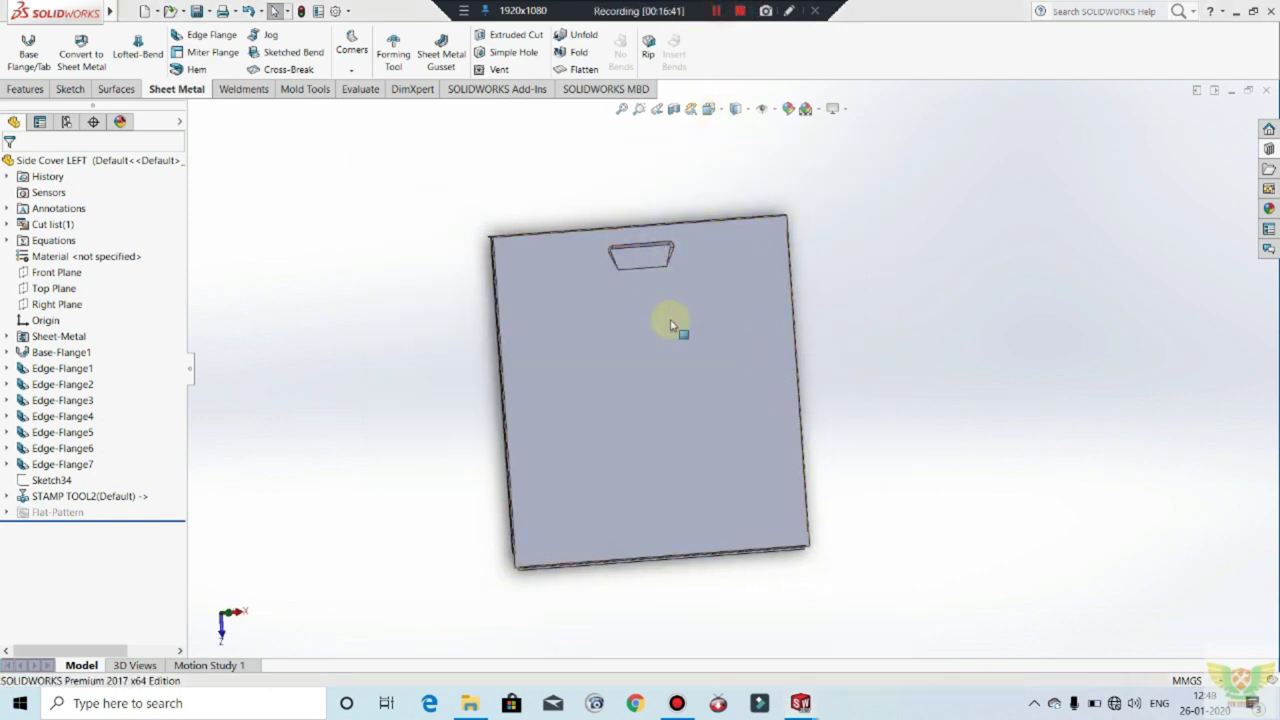
mouse_move(771, 343)
middle_down()
mouse_move(735, 383)
mouse_move(697, 374)
mouse_move(763, 460)
mouse_move(594, 406)
middle_up()
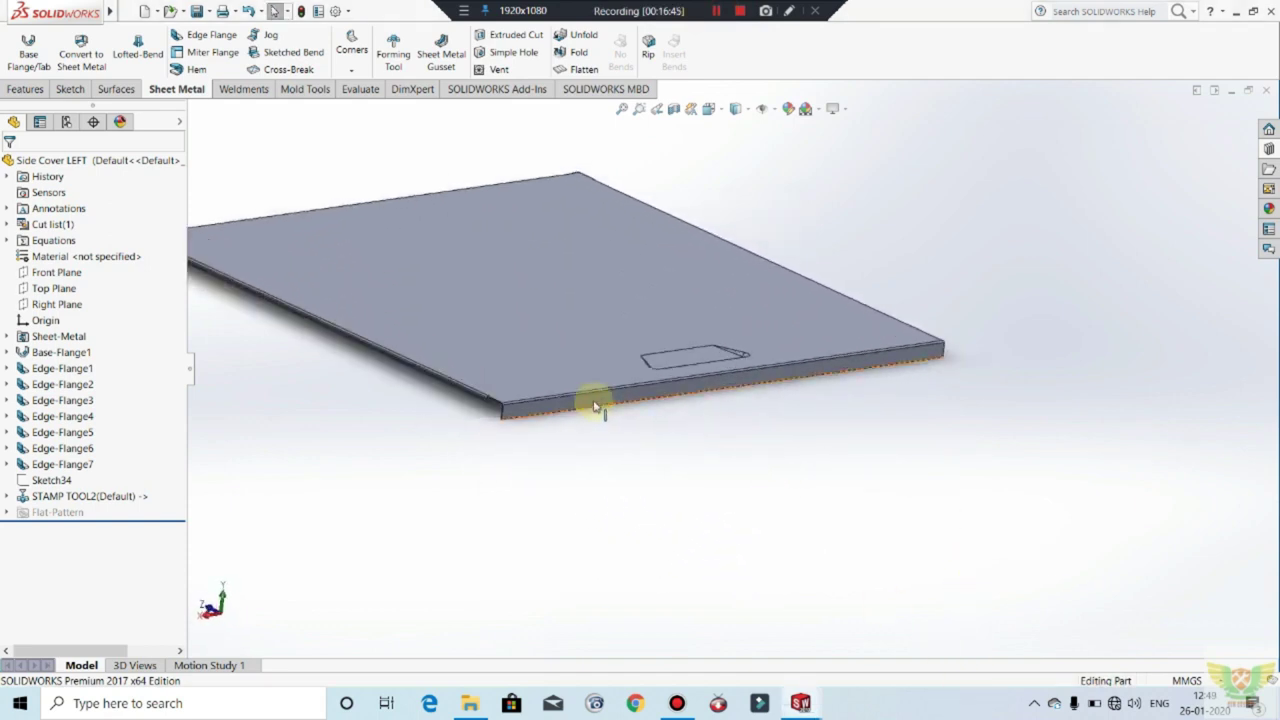
scroll(594, 406, down, 3)
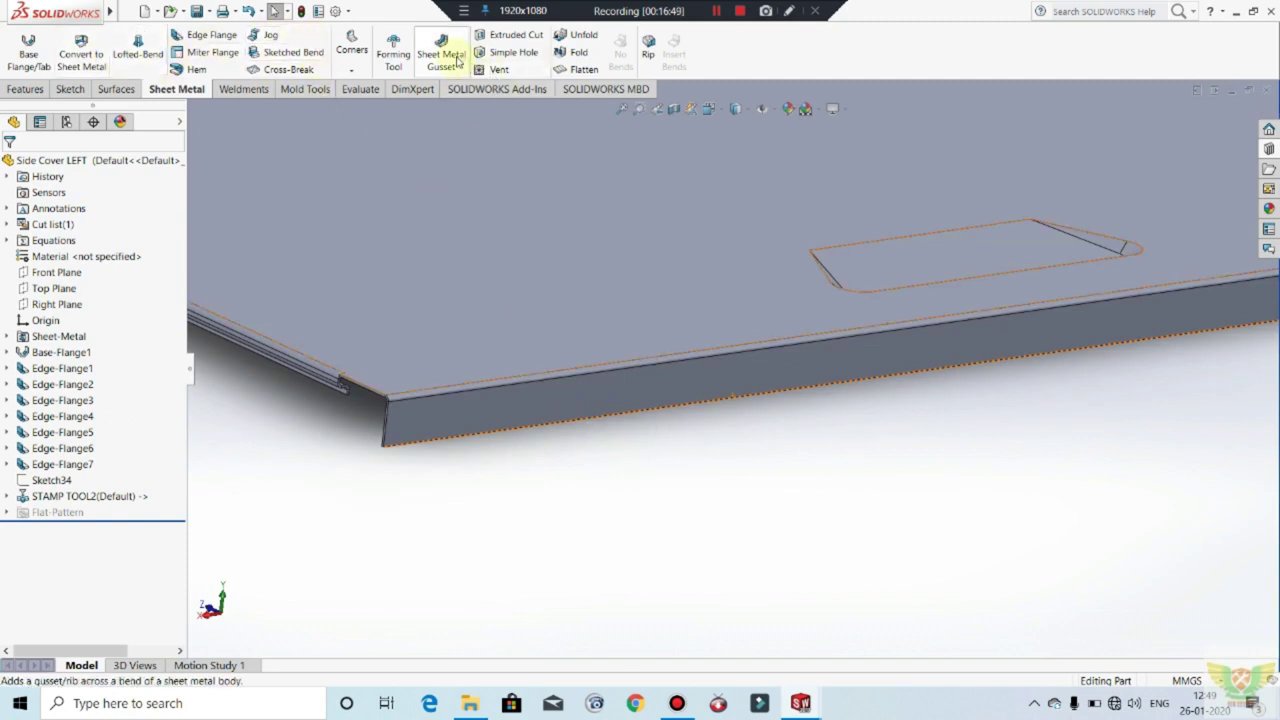
Step: Start an extruded cut and sketch a Ø5 circle on the flange face
click(490, 36)
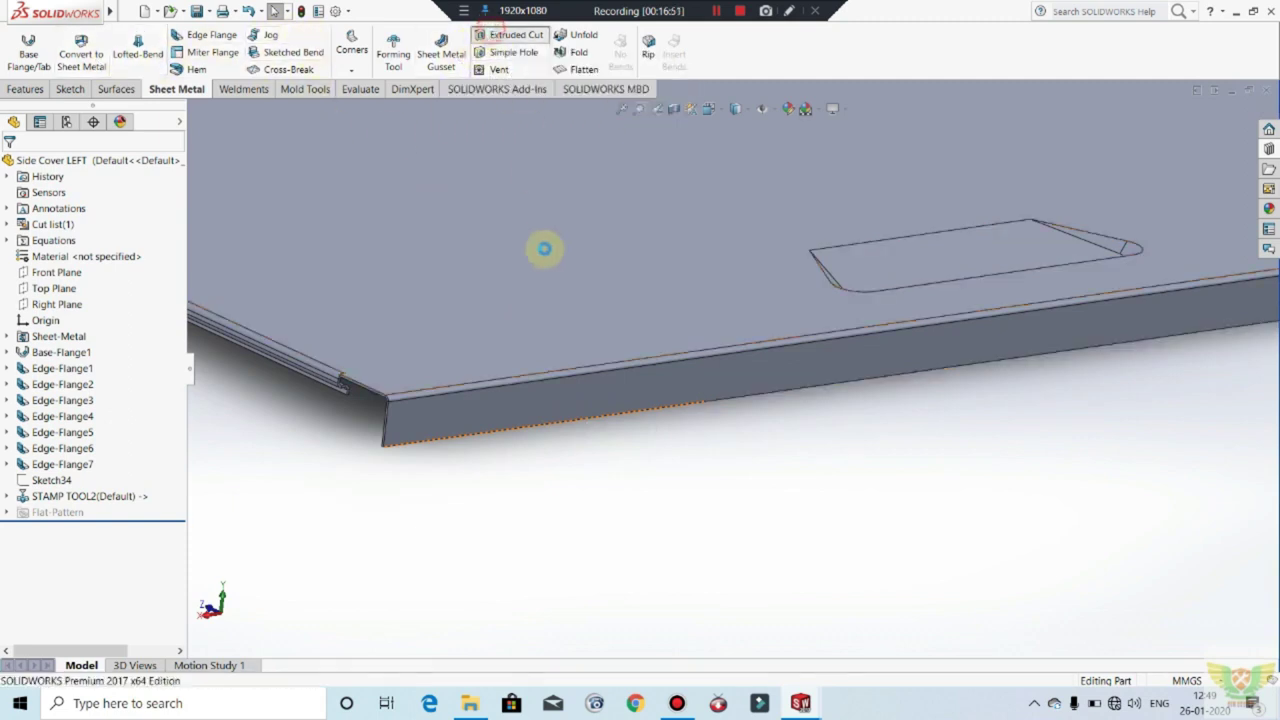
click(571, 390)
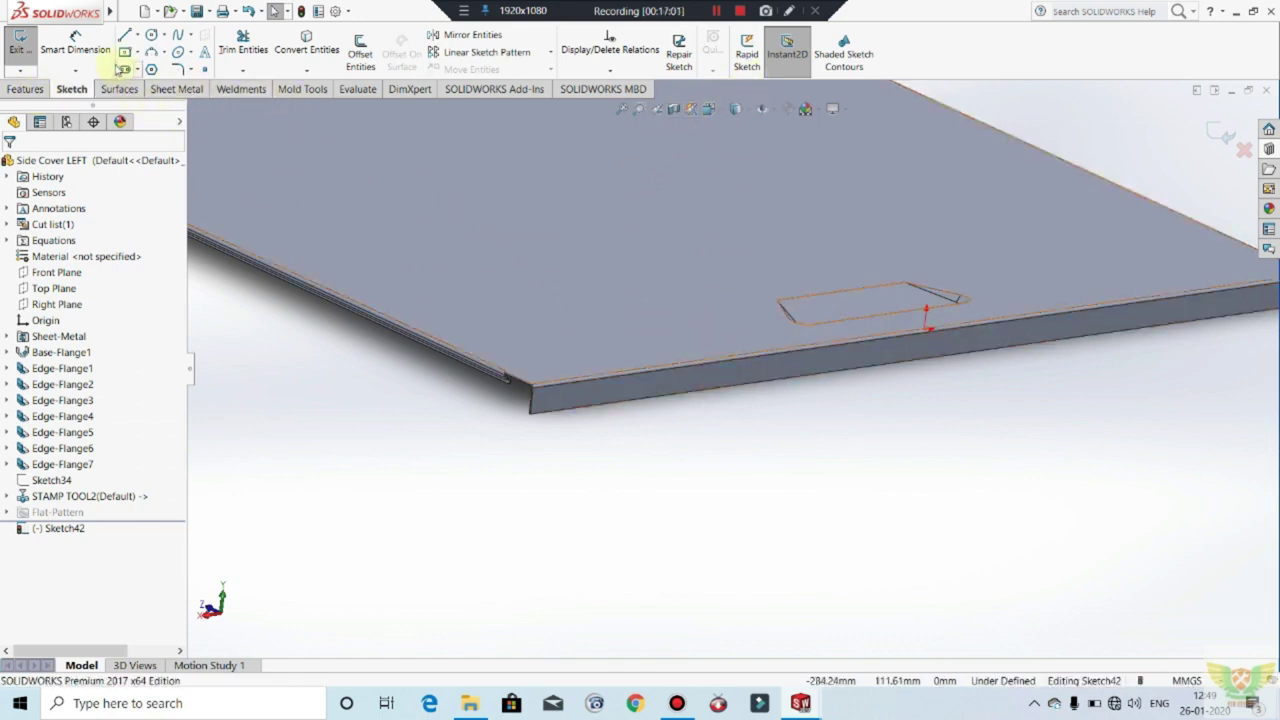
click(153, 33)
scroll(606, 451, down, 2)
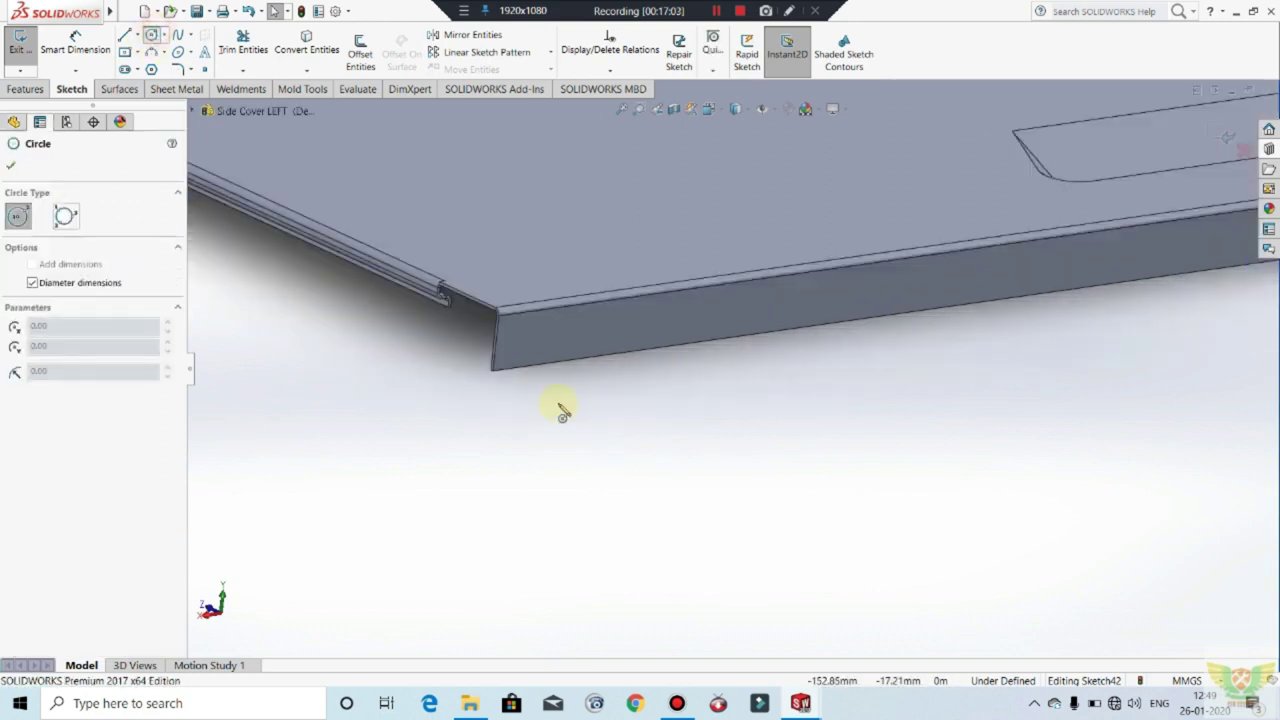
scroll(560, 409, down, 2)
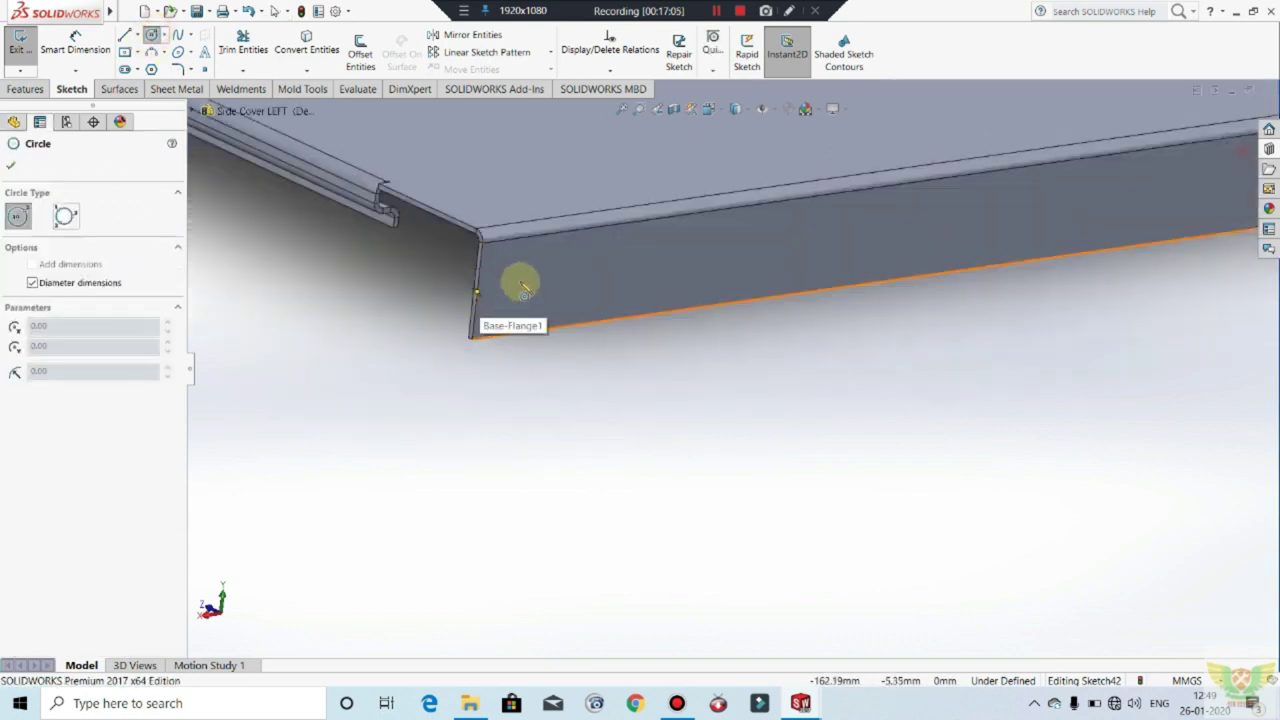
click(594, 278)
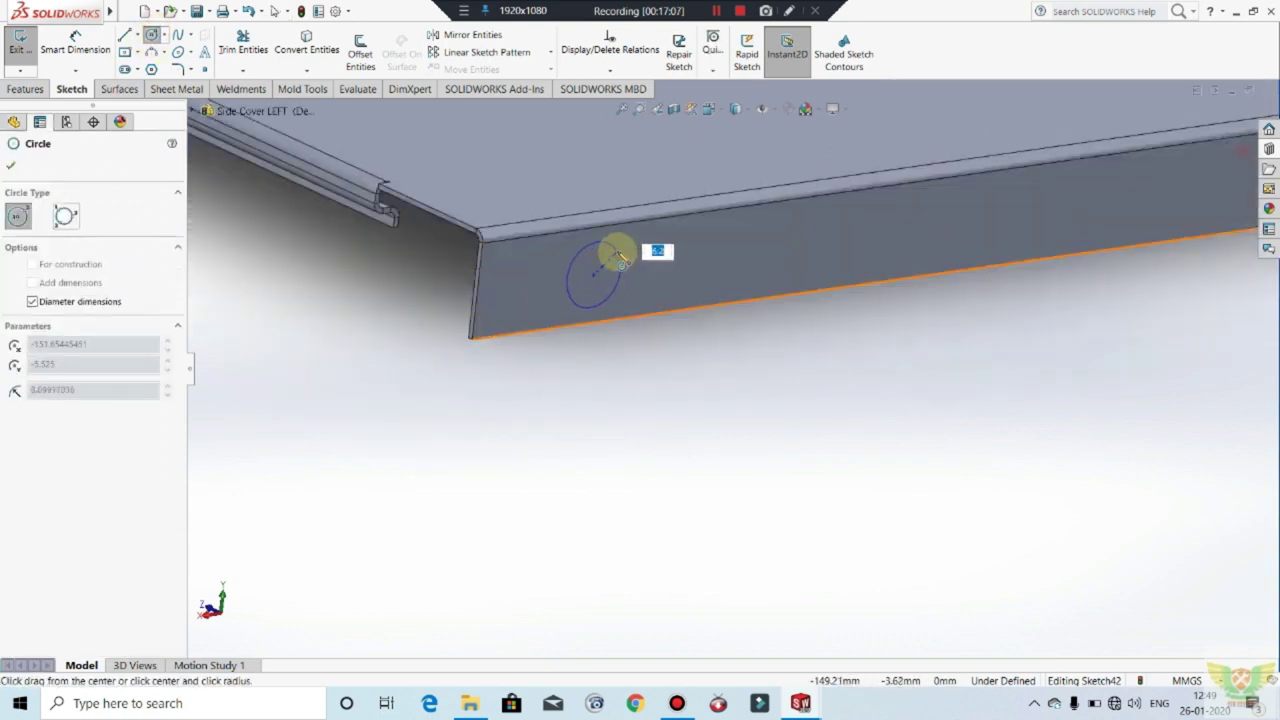
text(Ø5)
click(620, 262)
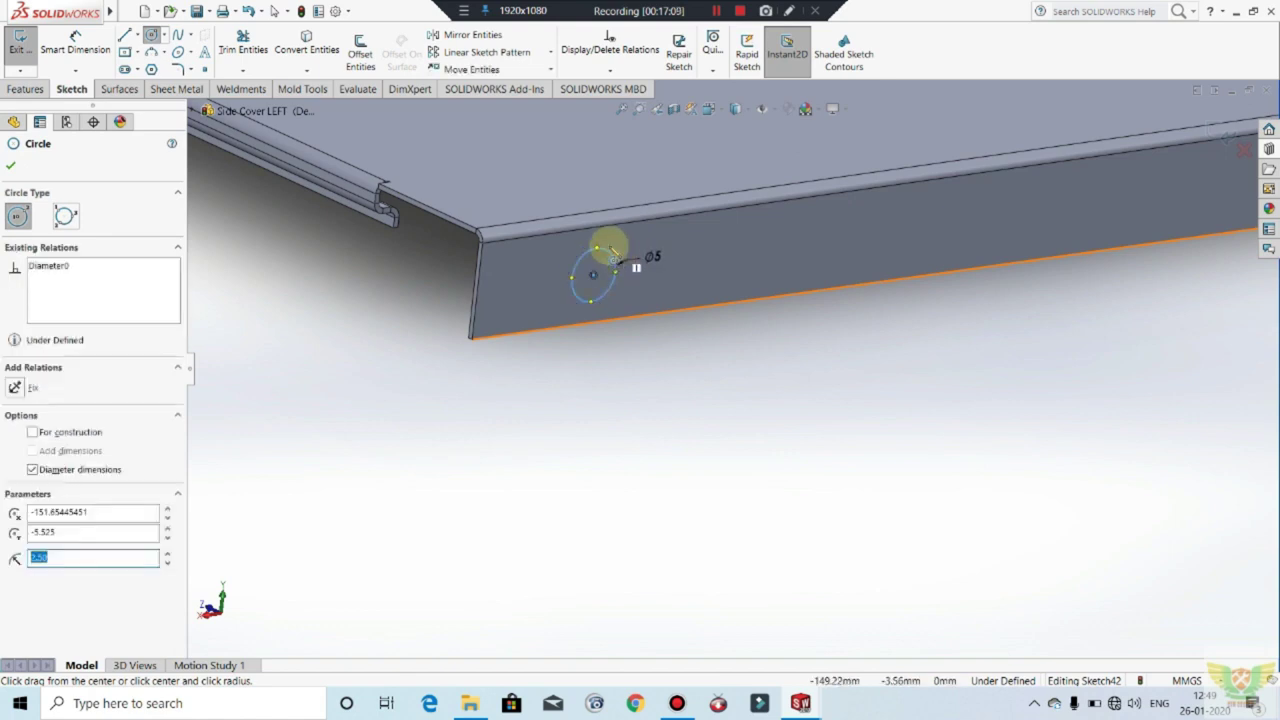
Step: Dimension the Ø5 circle 45 from the flange's left end edge
click(75, 45)
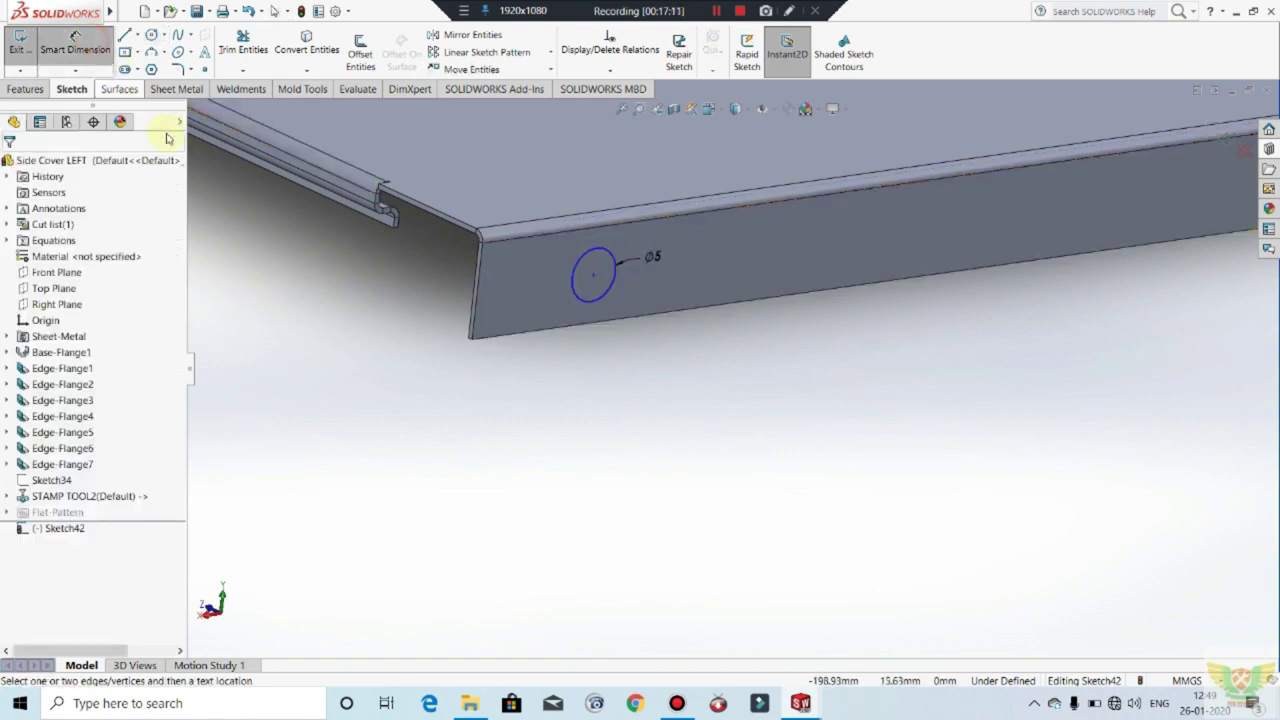
click(593, 271)
click(478, 285)
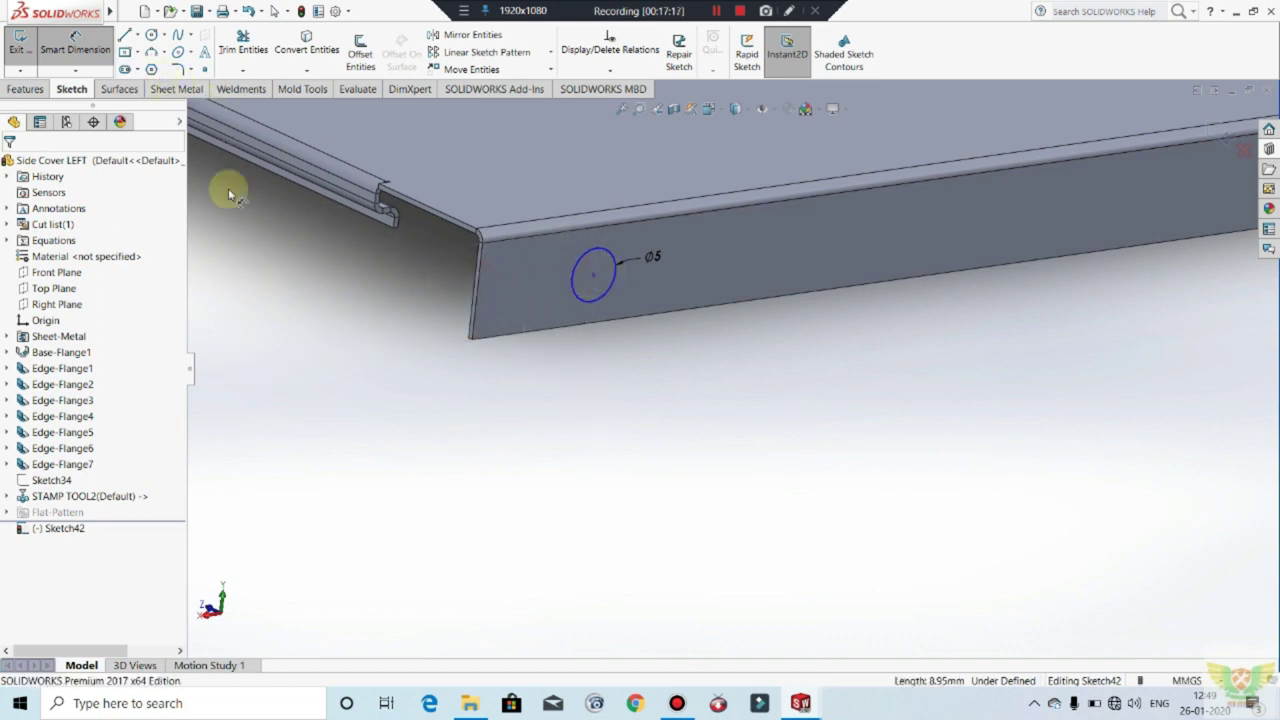
click(597, 278)
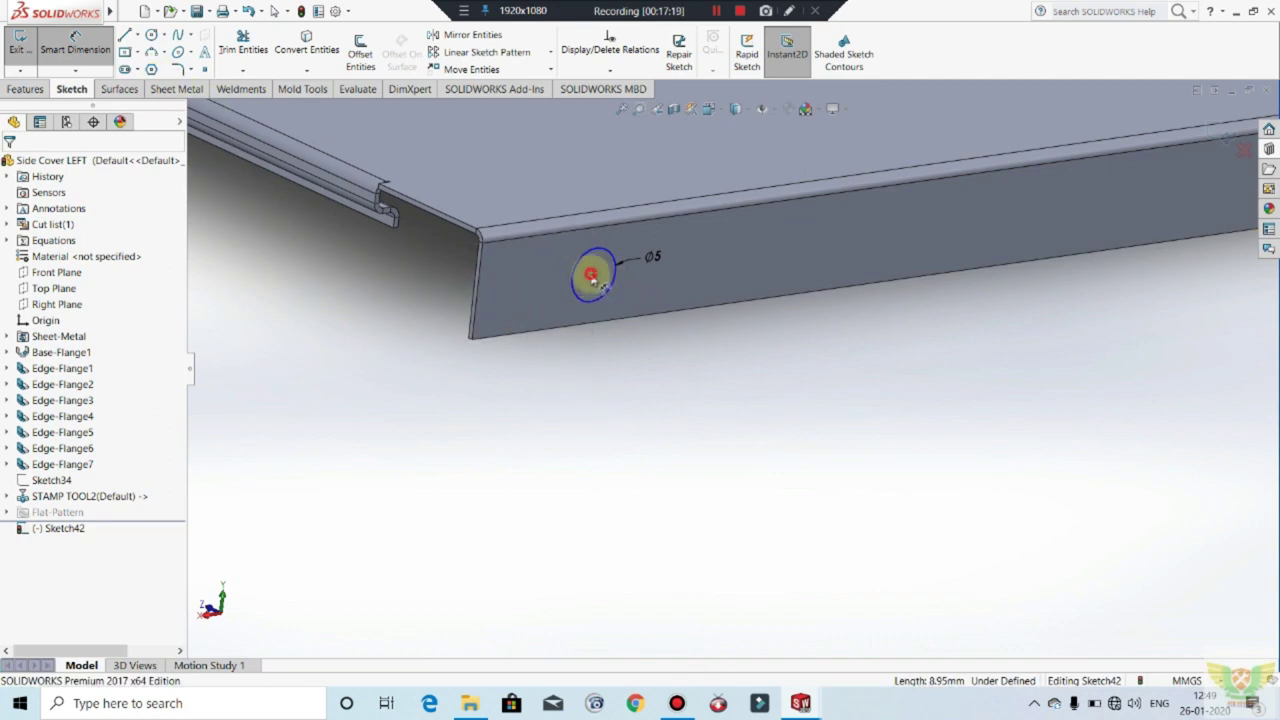
click(478, 279)
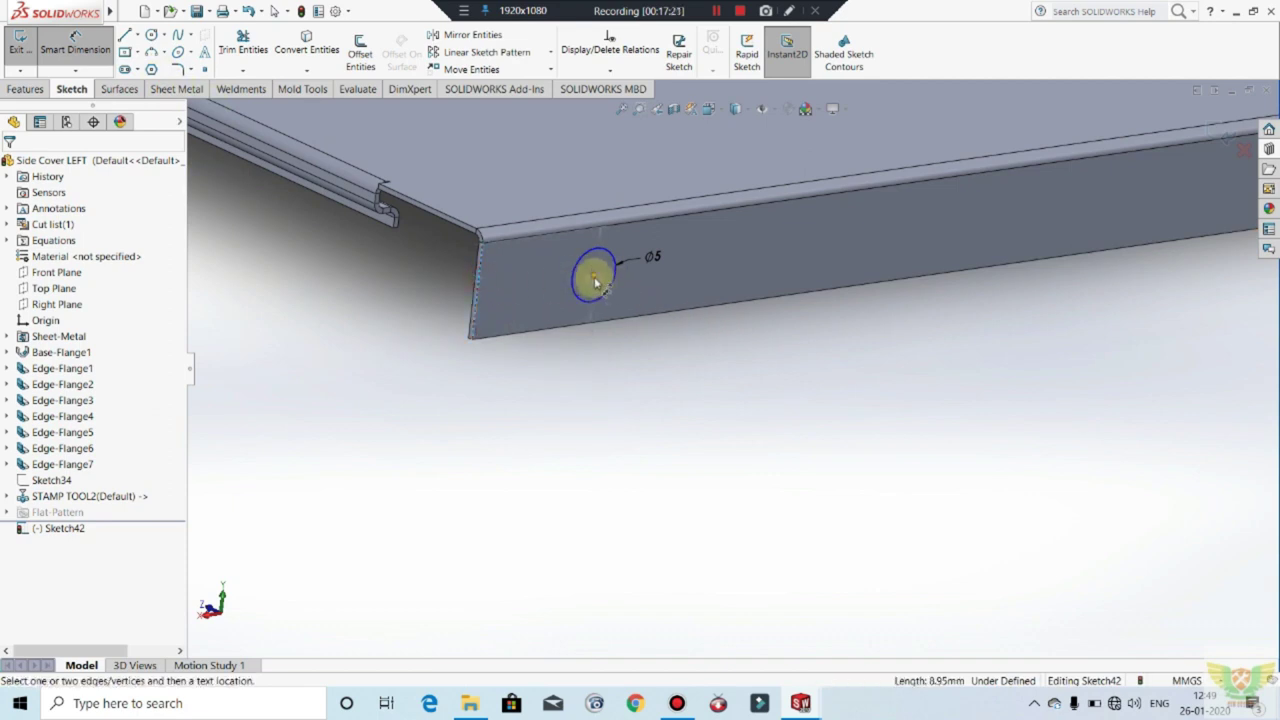
click(553, 352)
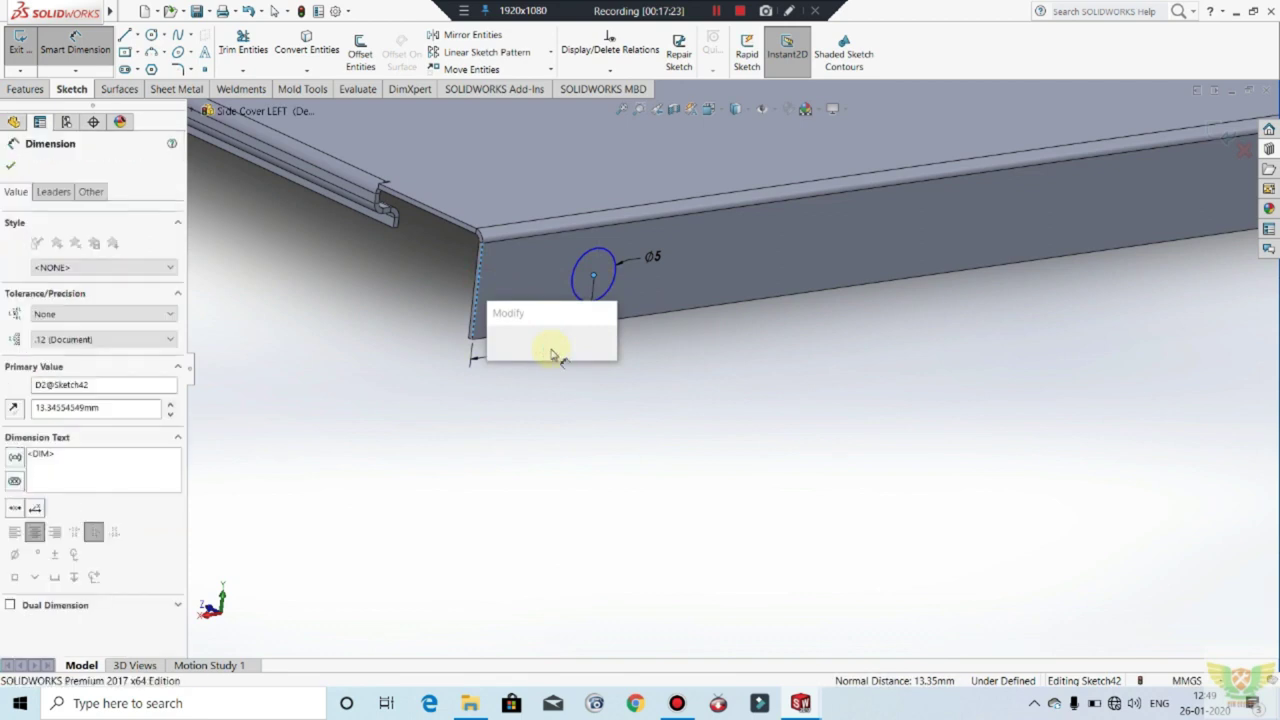
text(45)
key(Return)
key(Escape)
Step: Draw a vertical centerline down from the stamp edge's midpoint
scroll(644, 405, up, 2)
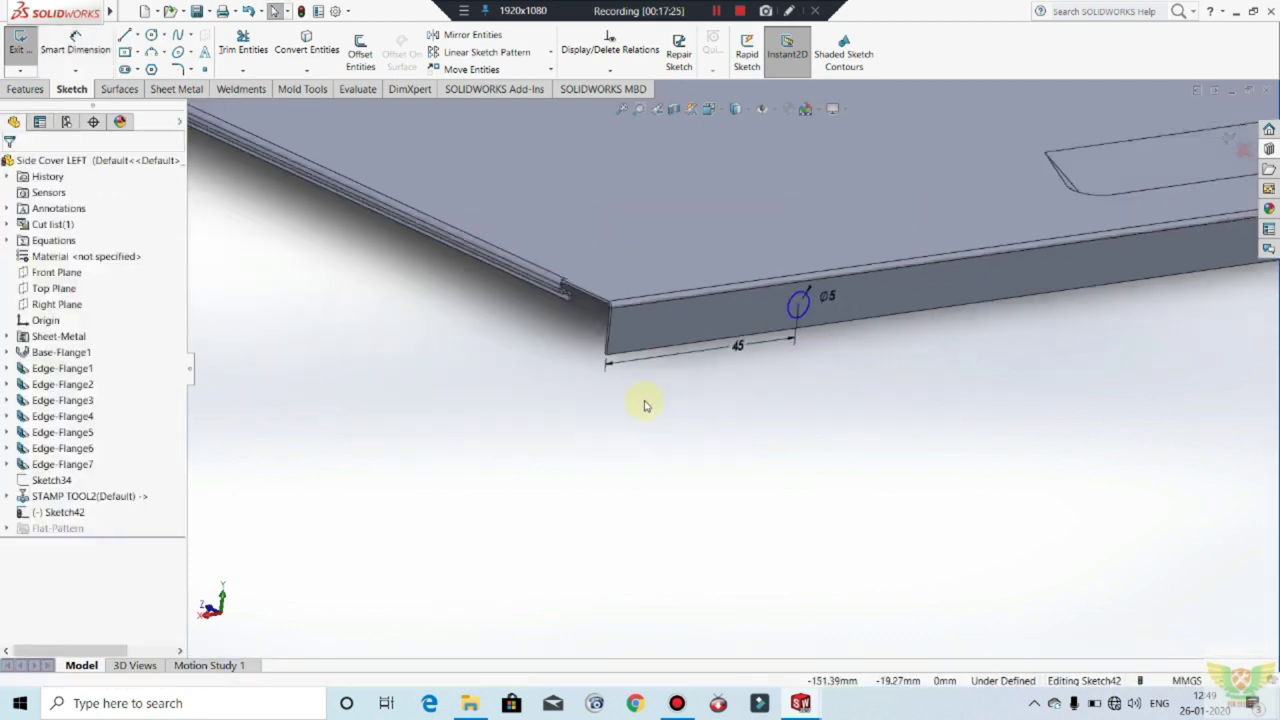
scroll(644, 405, up, 2)
scroll(686, 391, up, 2)
scroll(740, 349, up, 1)
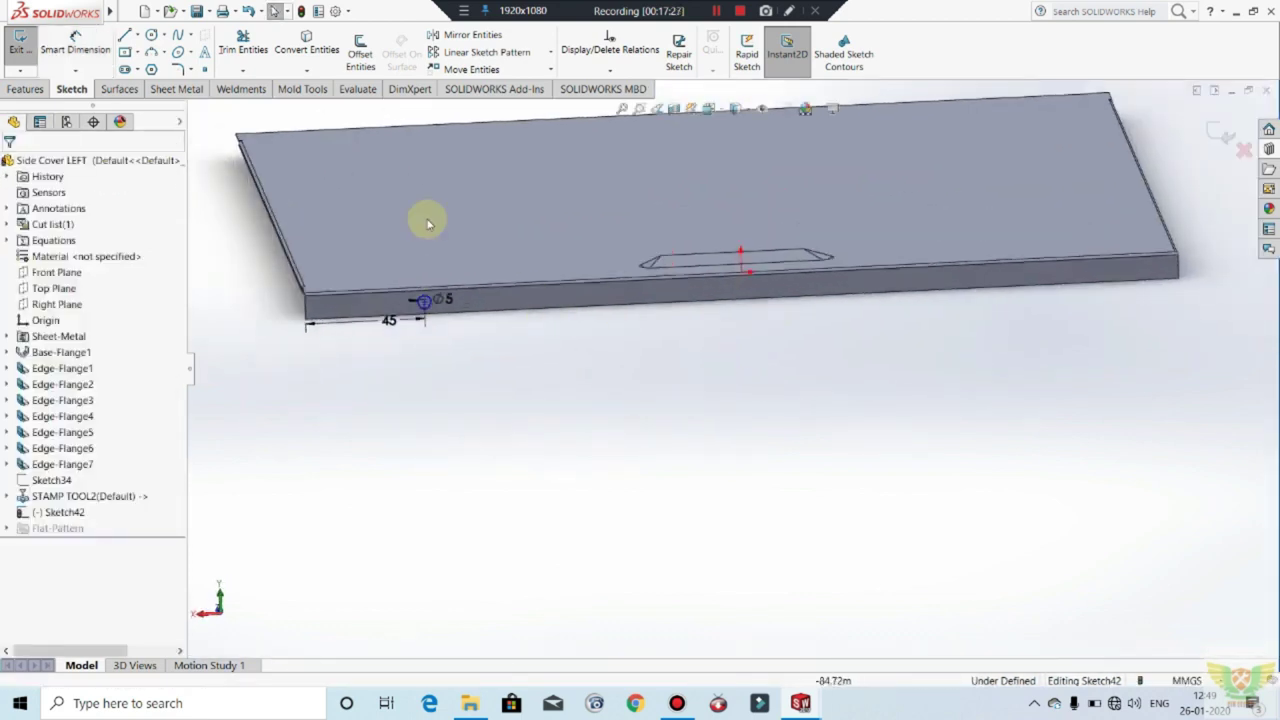
click(138, 34)
click(150, 62)
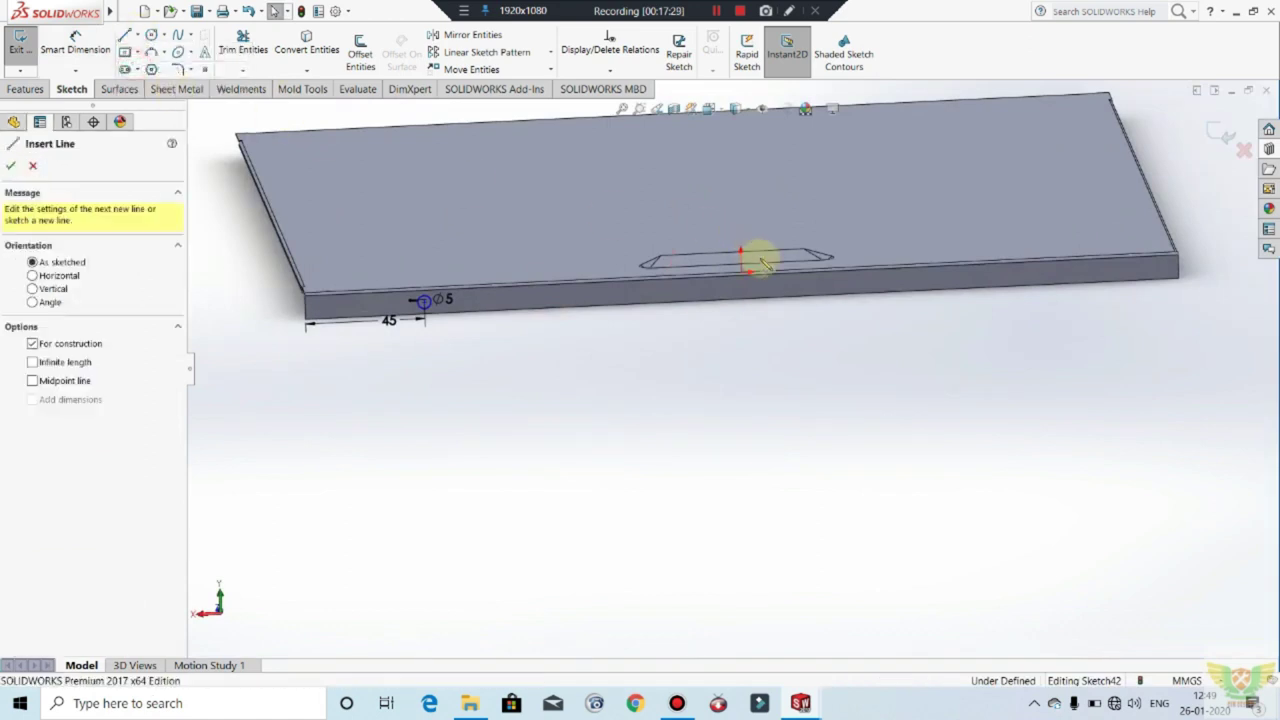
click(741, 274)
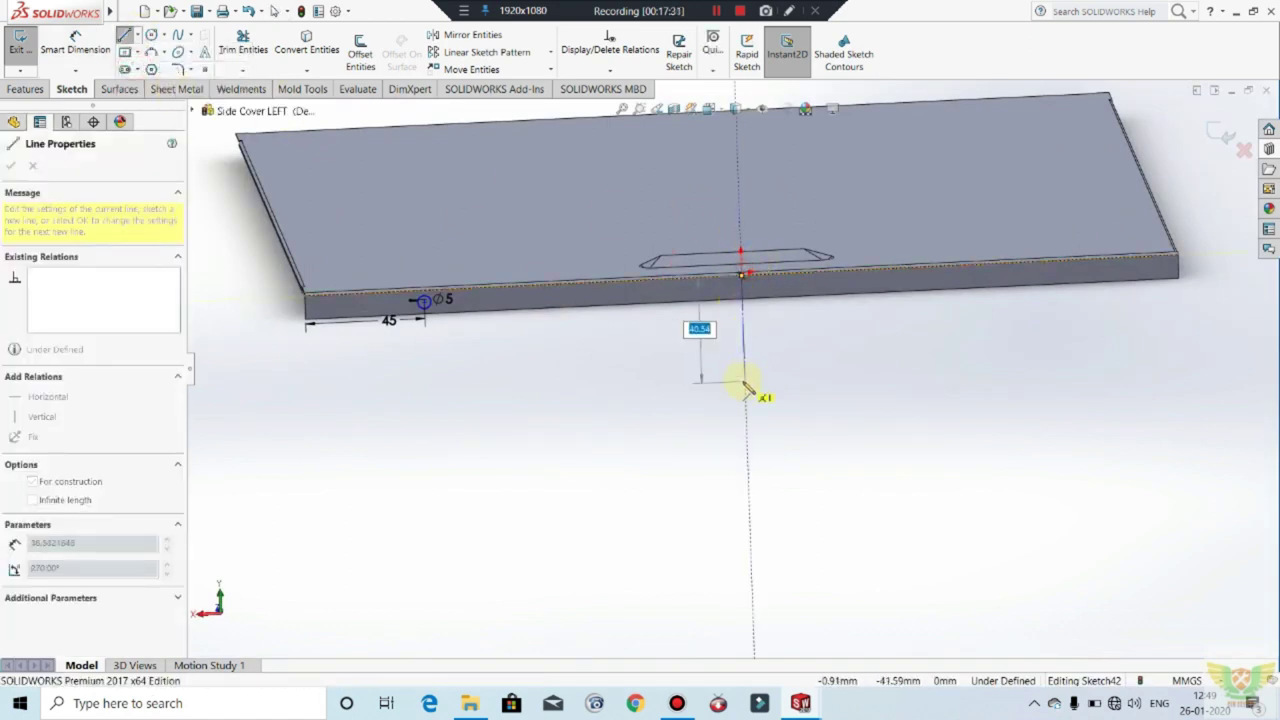
click(743, 381)
key(Escape)
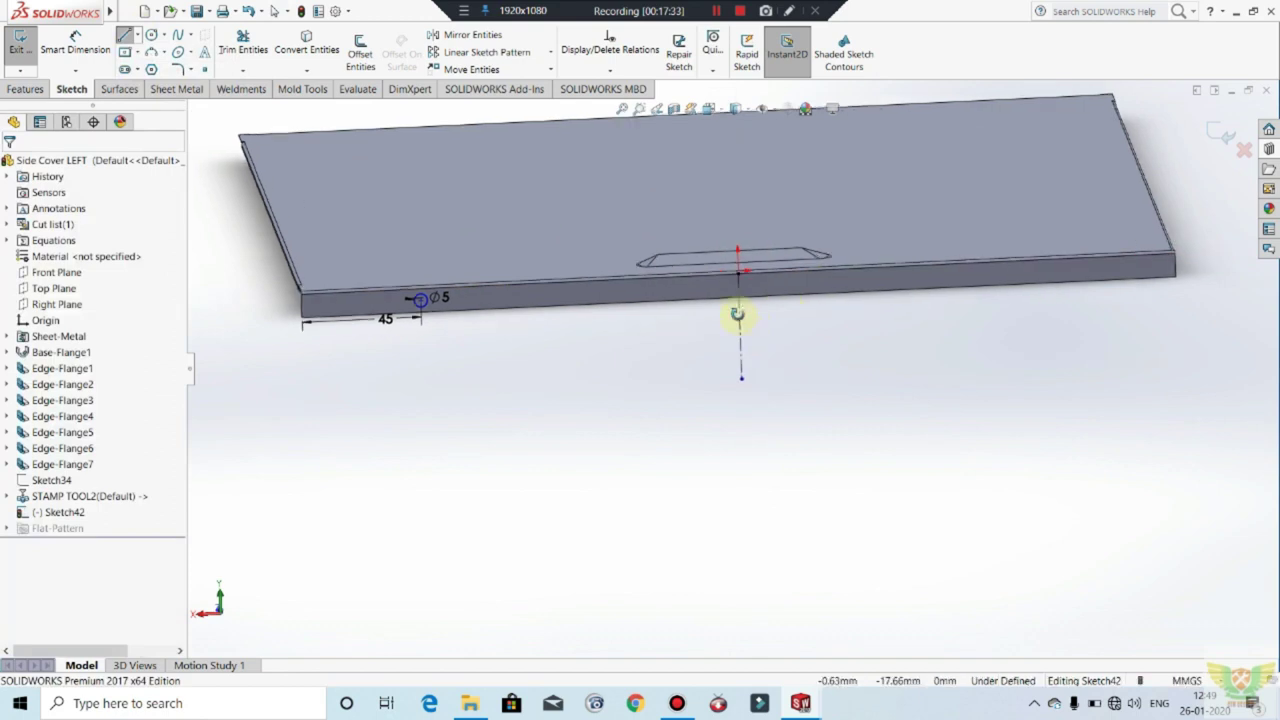
middle_drag(737, 314, 468, 225)
Step: Mirror the Ø5 circle across the vertical centreline
click(698, 290)
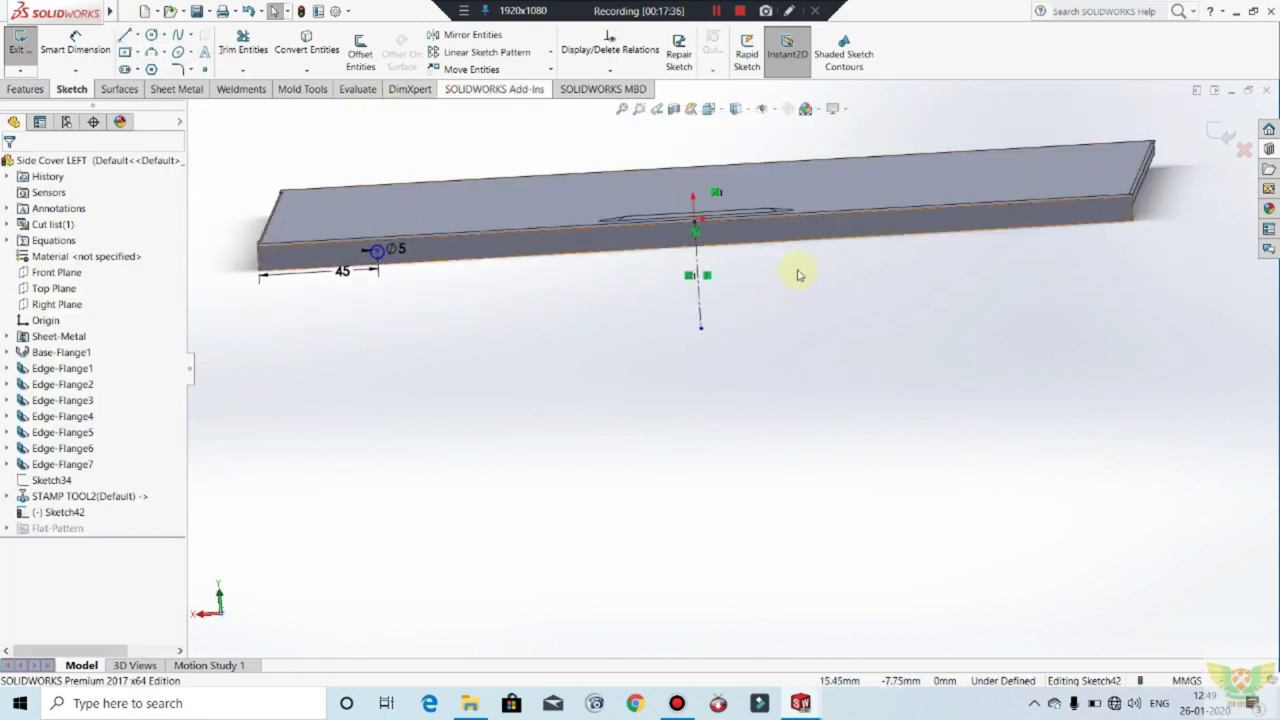
click(471, 34)
click(380, 266)
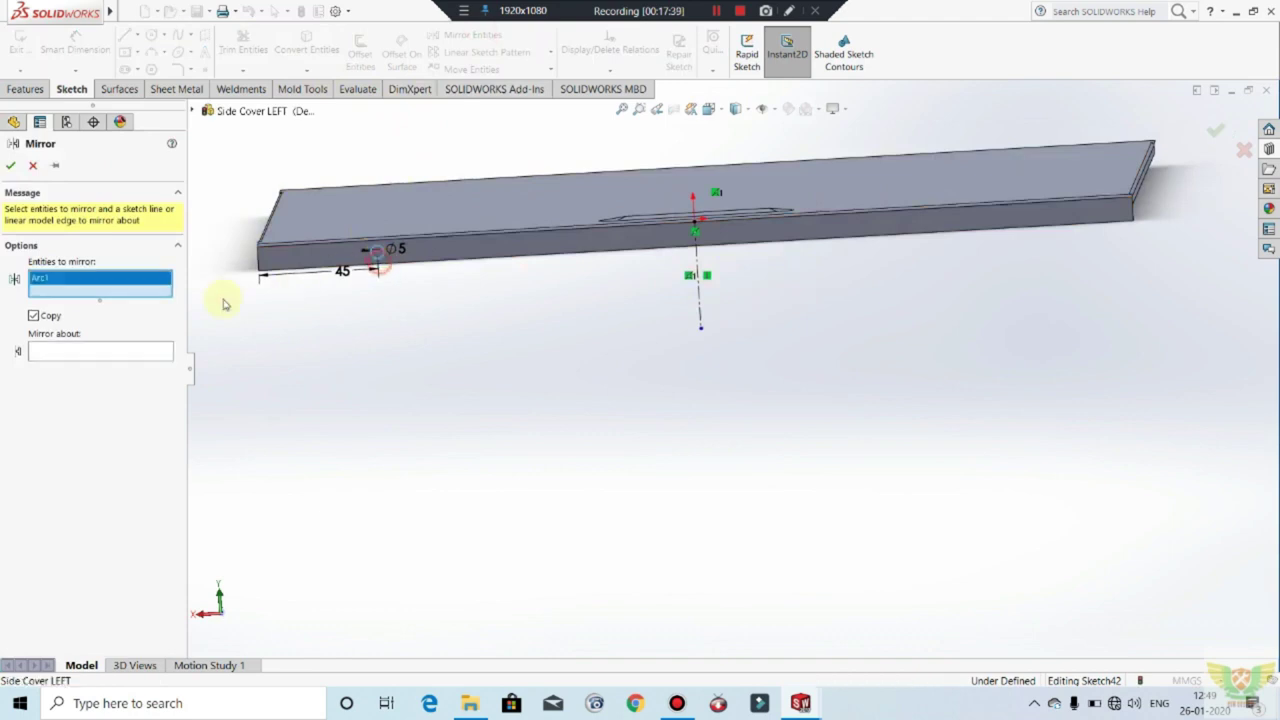
click(155, 356)
click(699, 259)
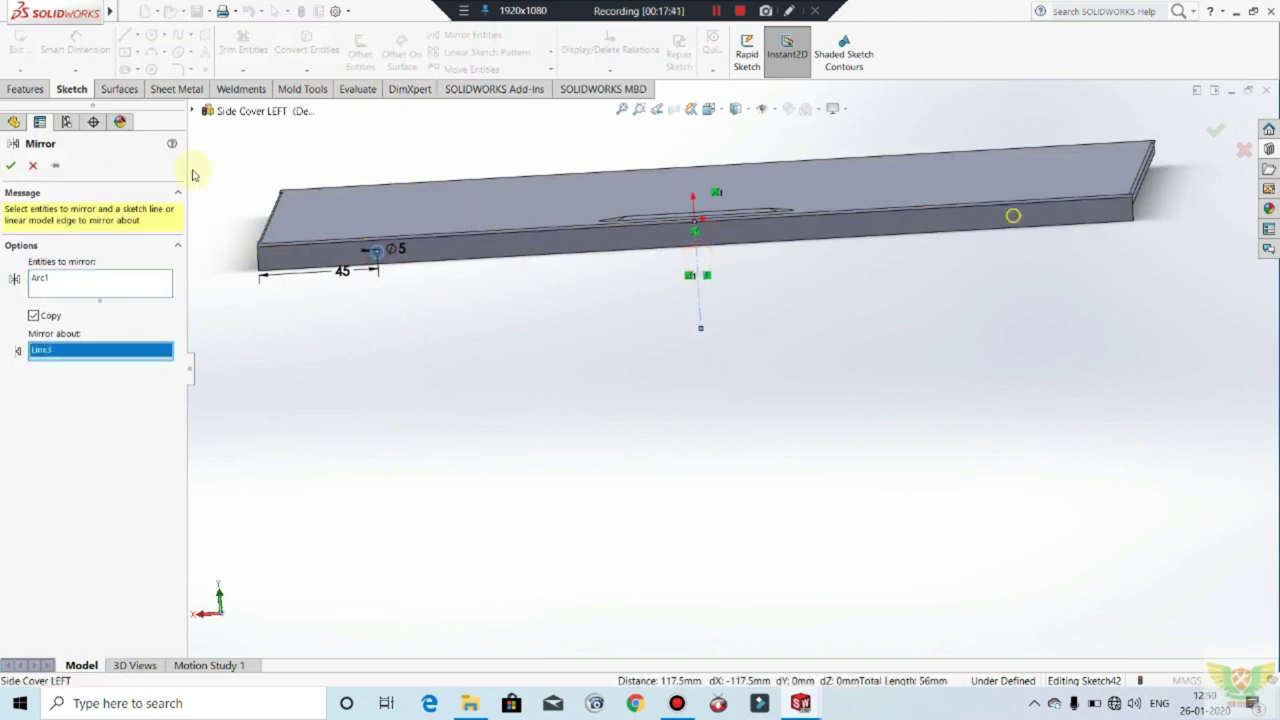
click(9, 167)
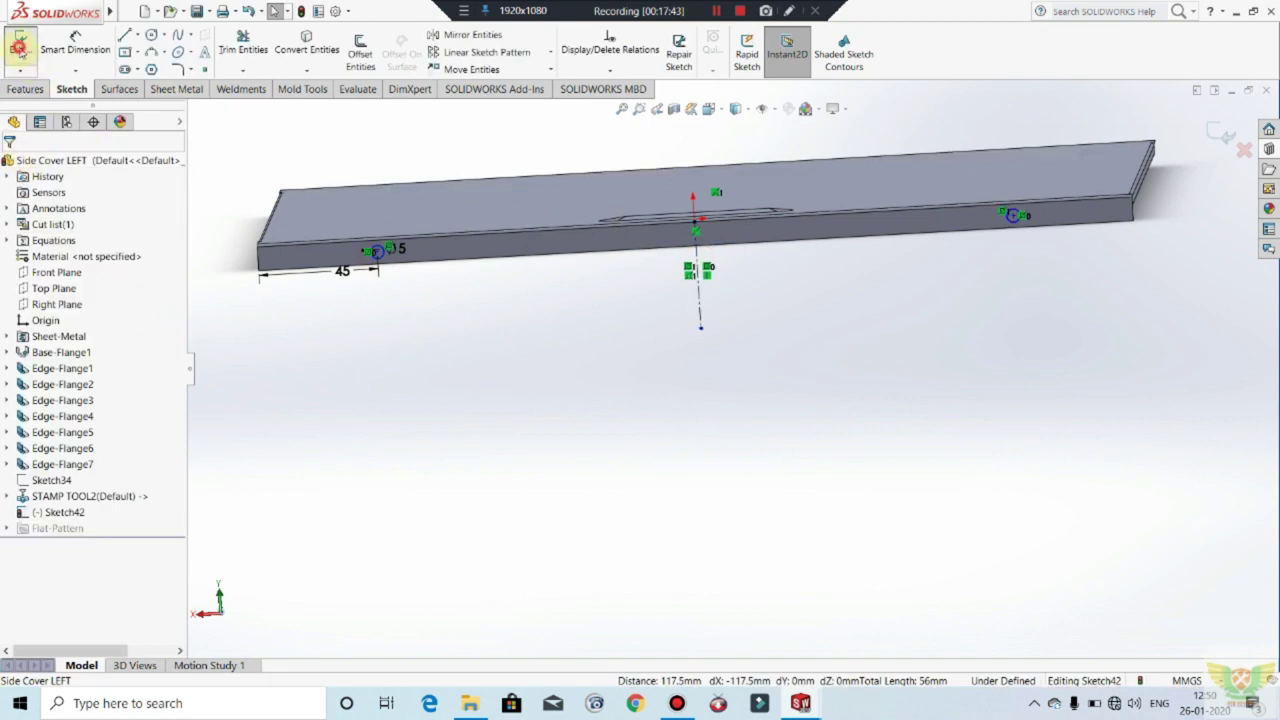
Step: Cut both Ø5 circles through the Side Cover LEFT edge as Cut-Extrude1
key(ctrl+e)
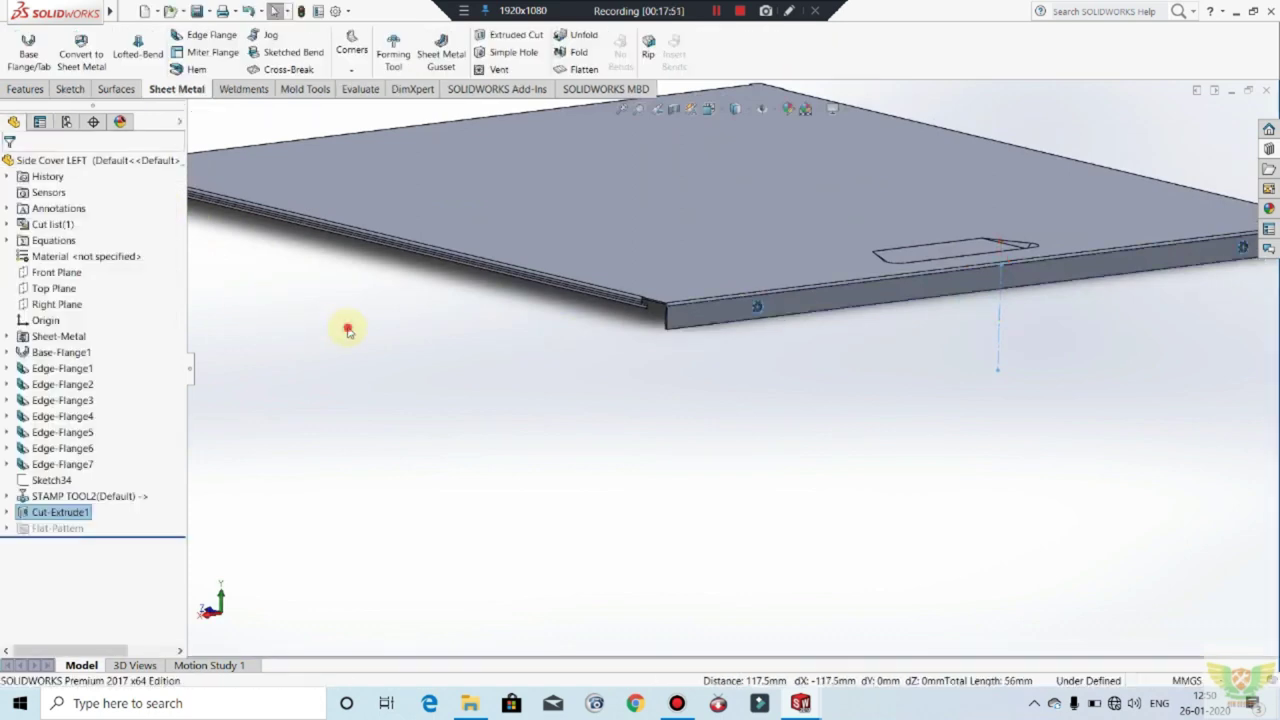
mouse_move(786, 323)
middle_down()
mouse_move(743, 126)
mouse_move(851, 166)
mouse_move(858, 229)
mouse_move(771, 143)
mouse_move(849, 257)
mouse_move(688, 258)
mouse_move(728, 277)
mouse_move(780, 366)
mouse_move(586, 303)
mouse_move(658, 352)
mouse_move(691, 429)
mouse_move(626, 350)
mouse_move(642, 360)
middle_up()
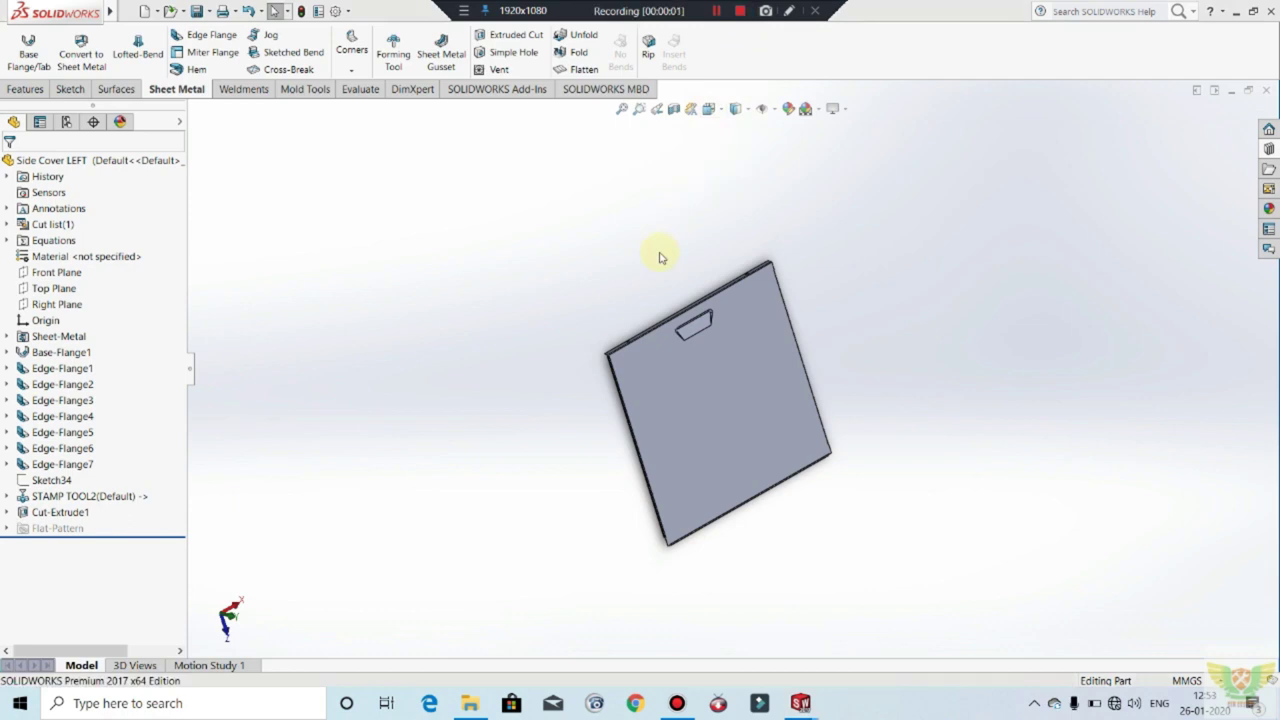
scroll(735, 384, up, 2)
scroll(745, 395, down, 4)
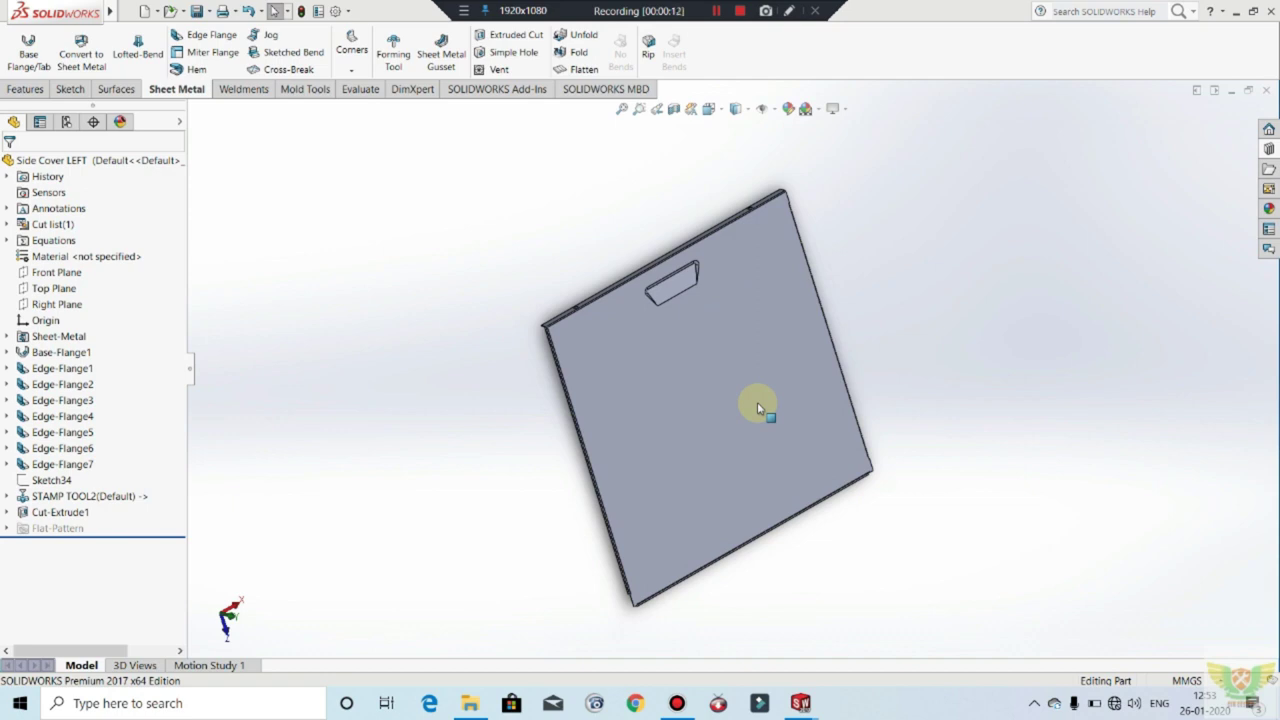
Step: Duplicate Side Cover LEFT in the CPU folder and rename the copy Side Cover Right
click(1236, 14)
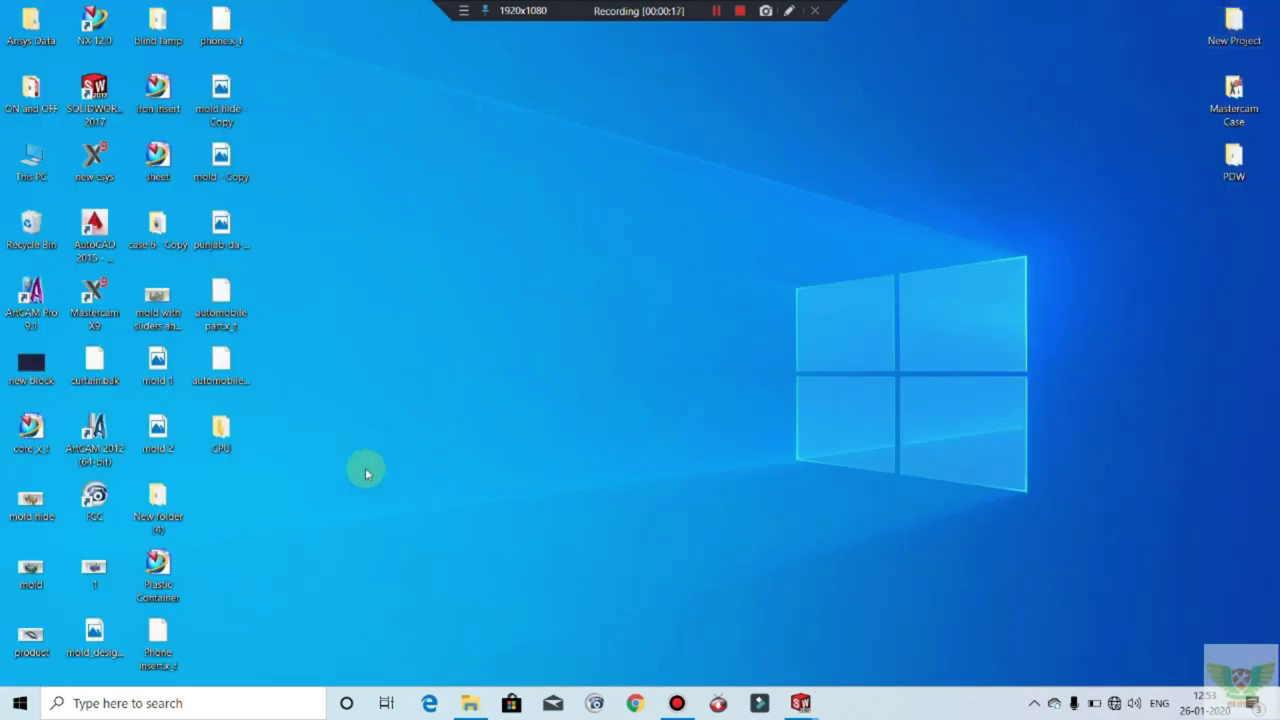
double_click(224, 448)
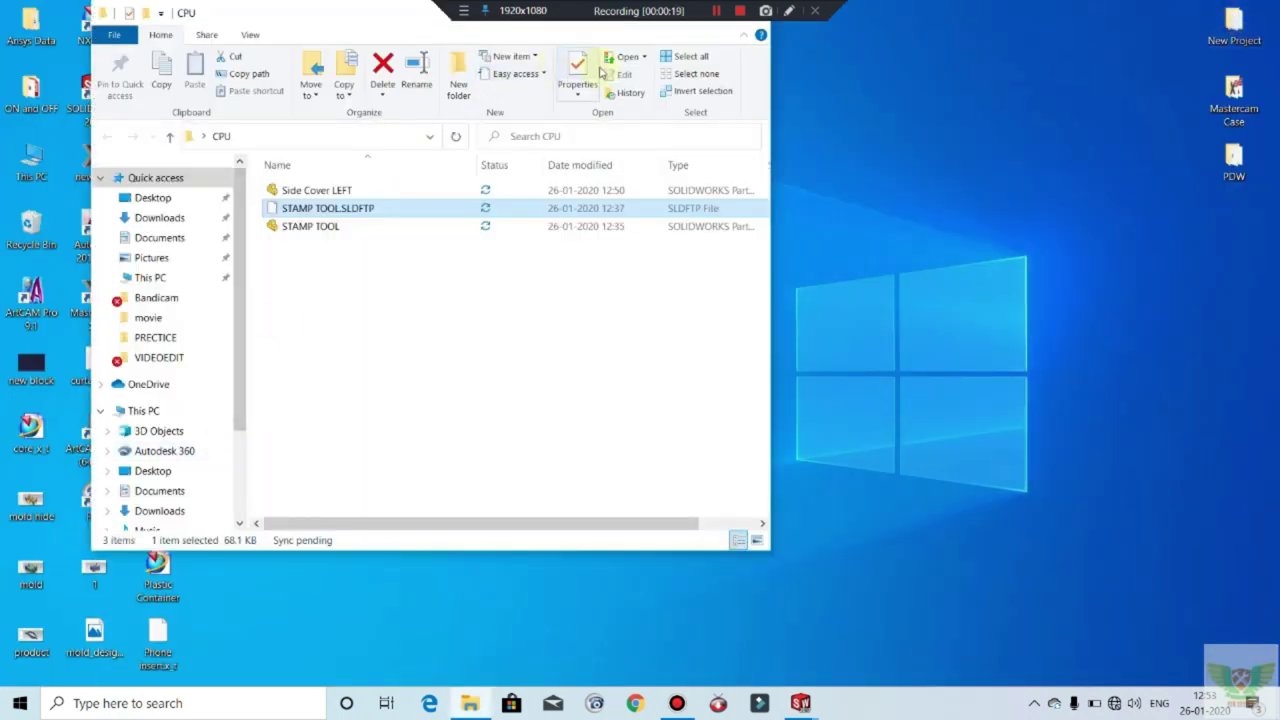
double_click(390, 12)
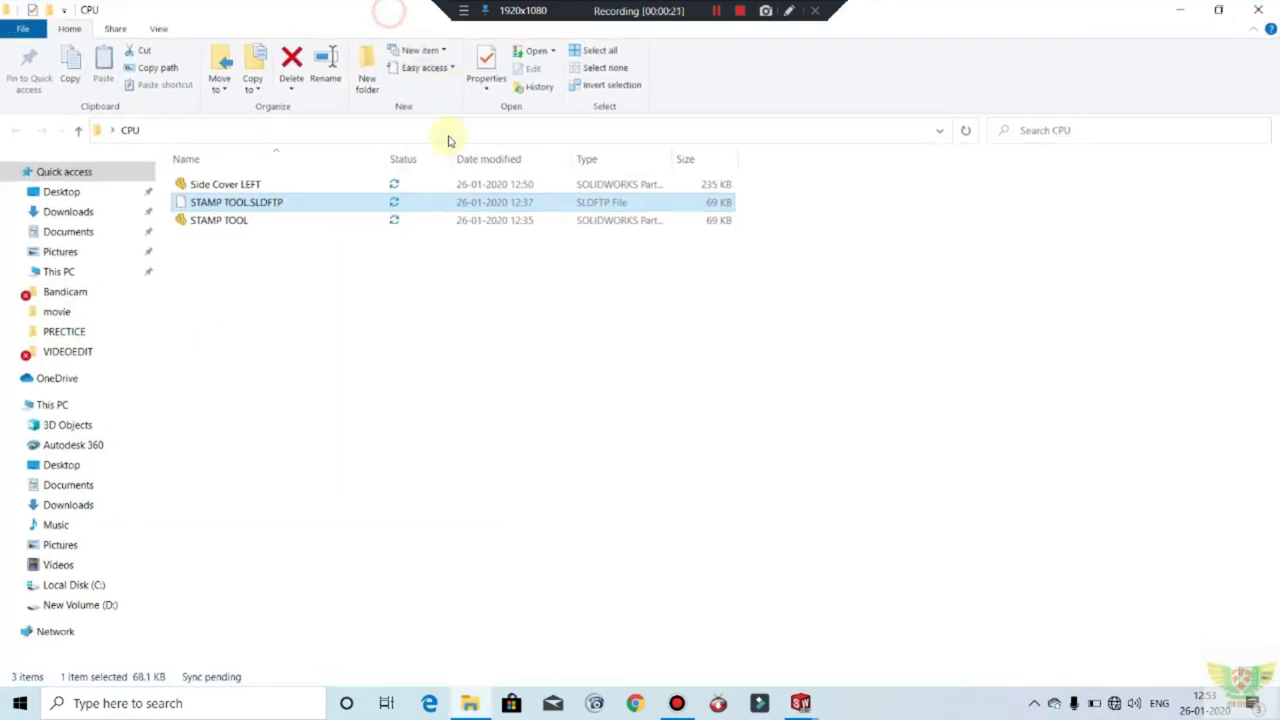
click(249, 184)
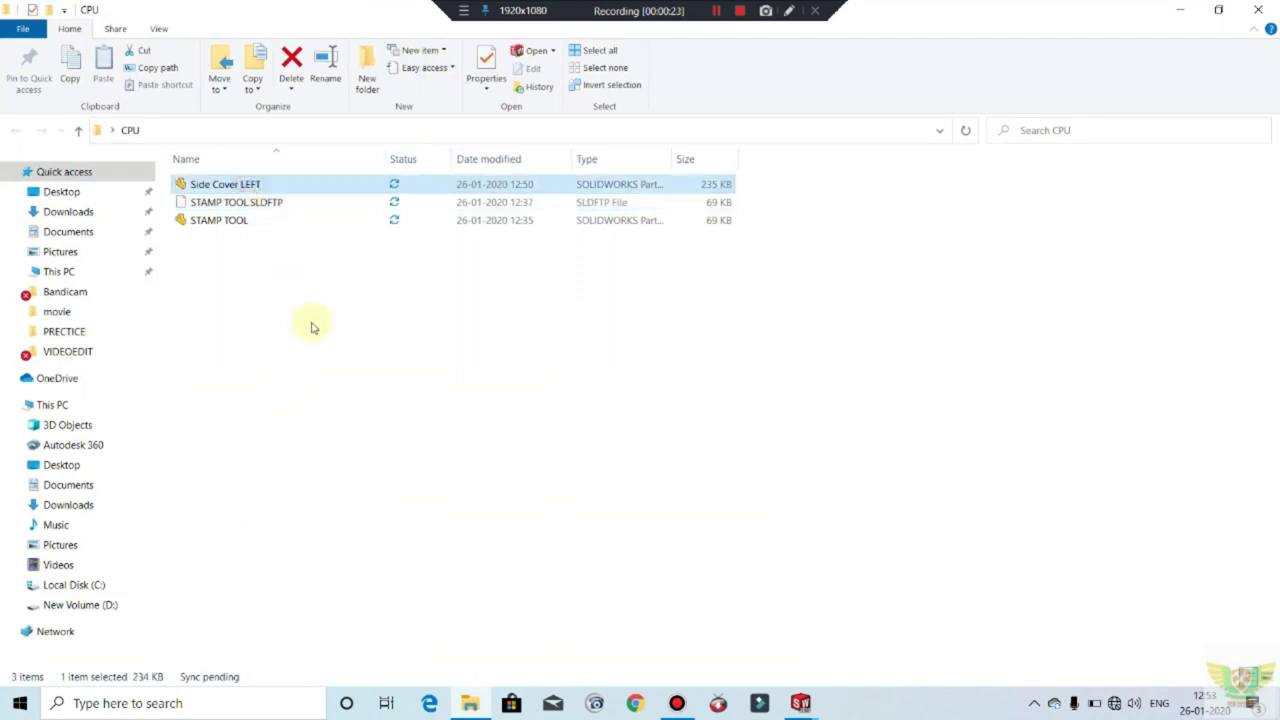
key(ctrl+v)
click(276, 186)
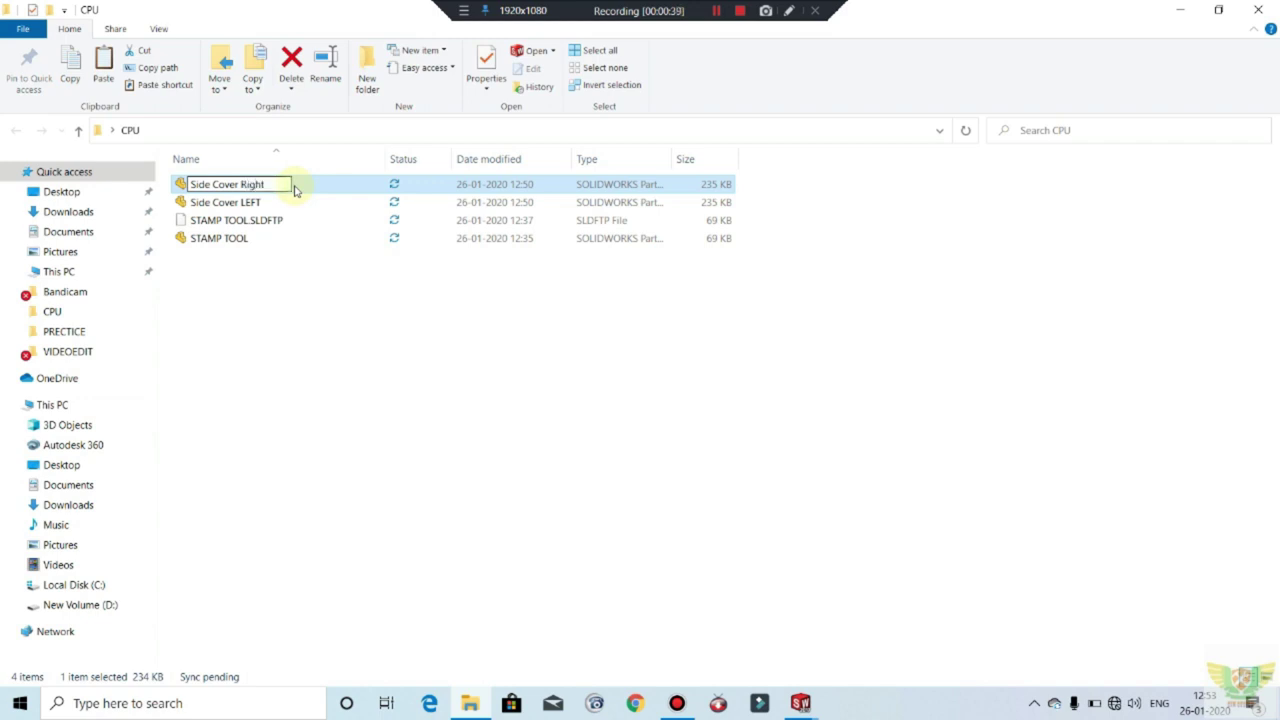
key(Return)
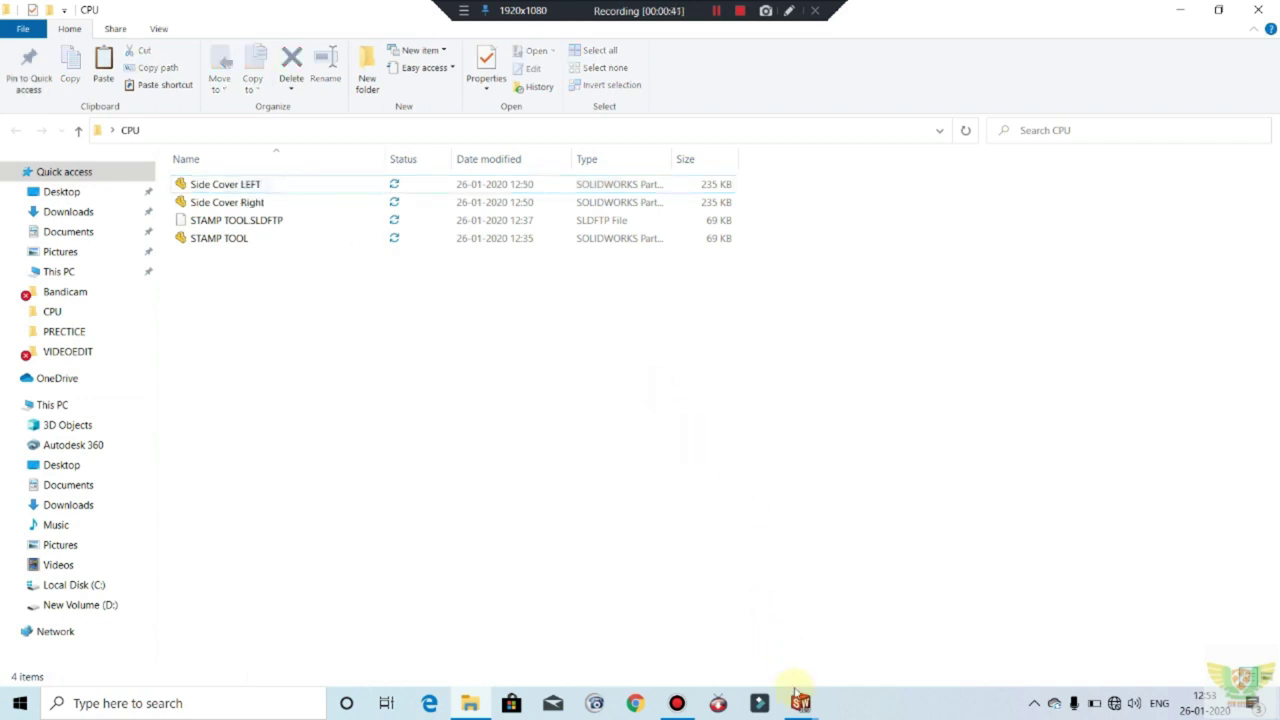
mouse_move(800, 703)
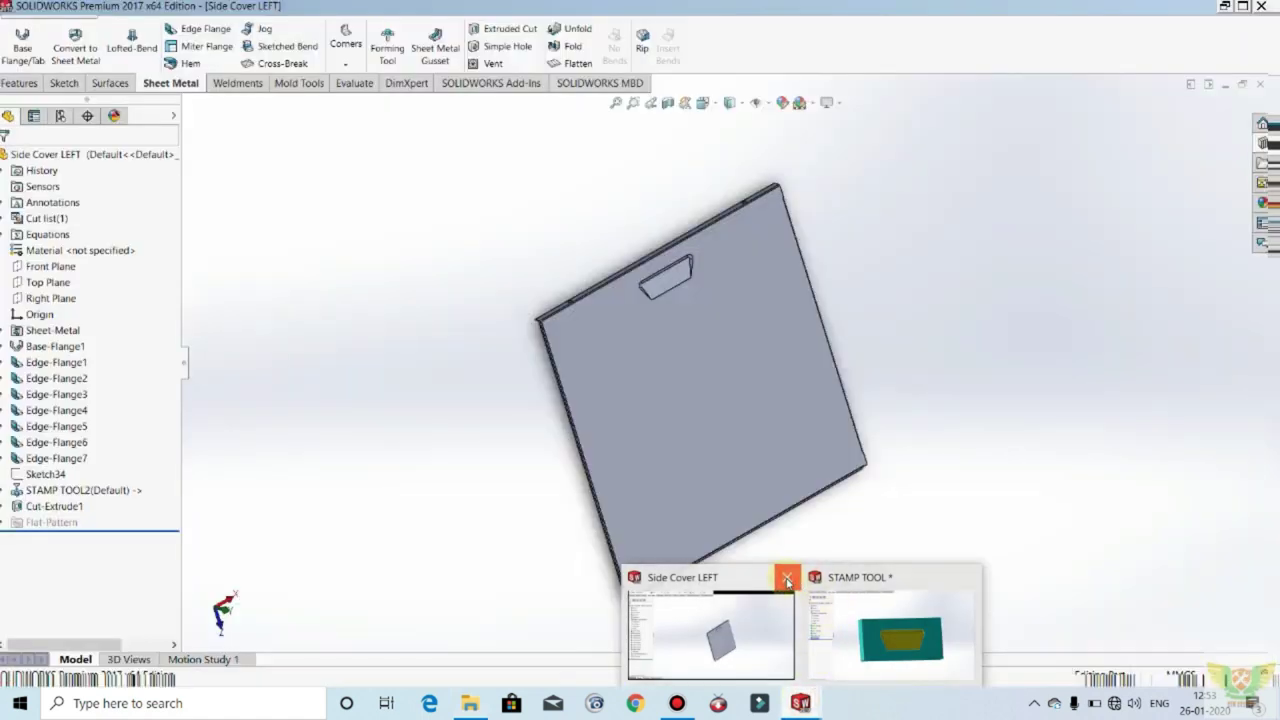
Step: Close the open SOLIDWORKS documents, choosing Save all
click(787, 578)
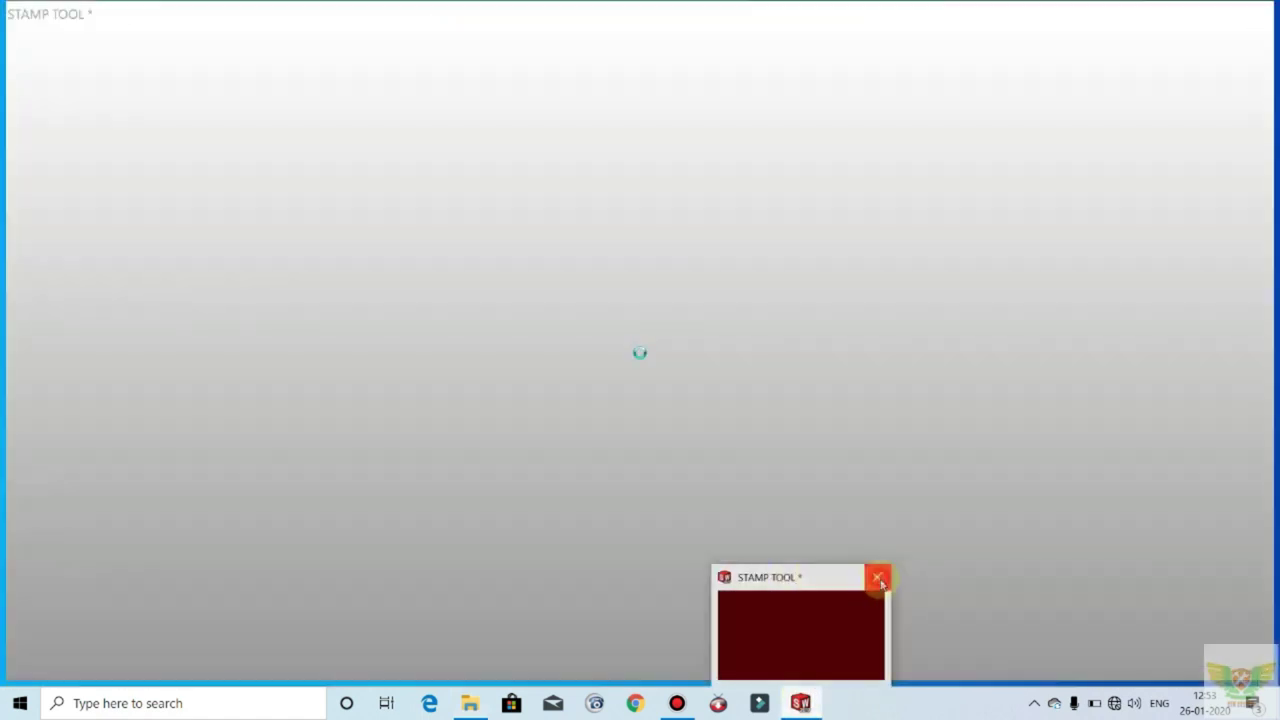
click(878, 578)
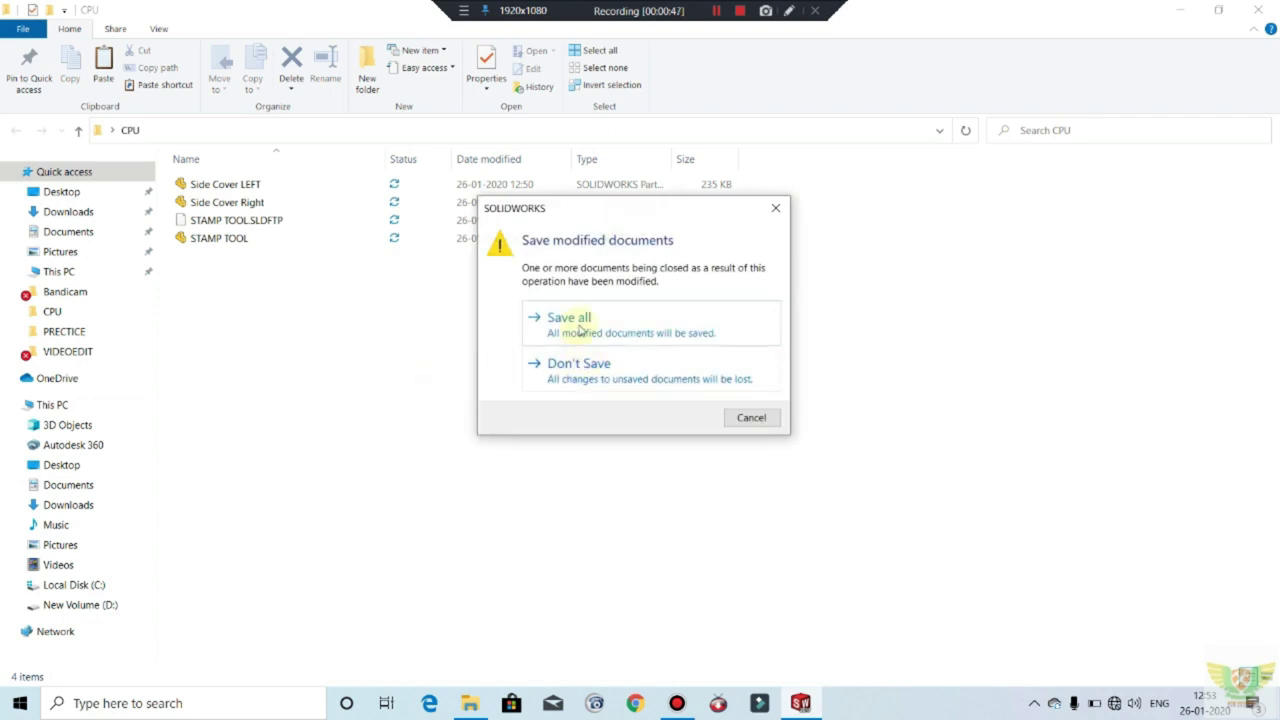
click(579, 325)
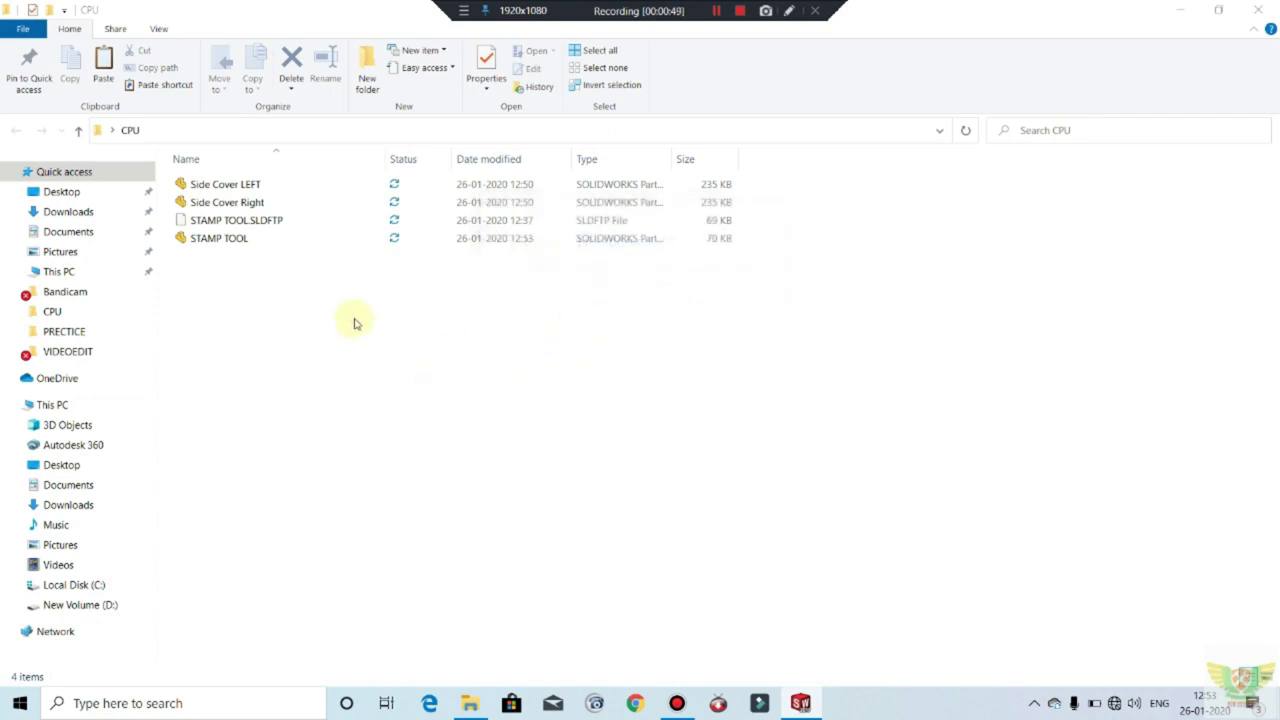
Step: Delete the STAMP TOOL part file from the CPU folder
click(262, 241)
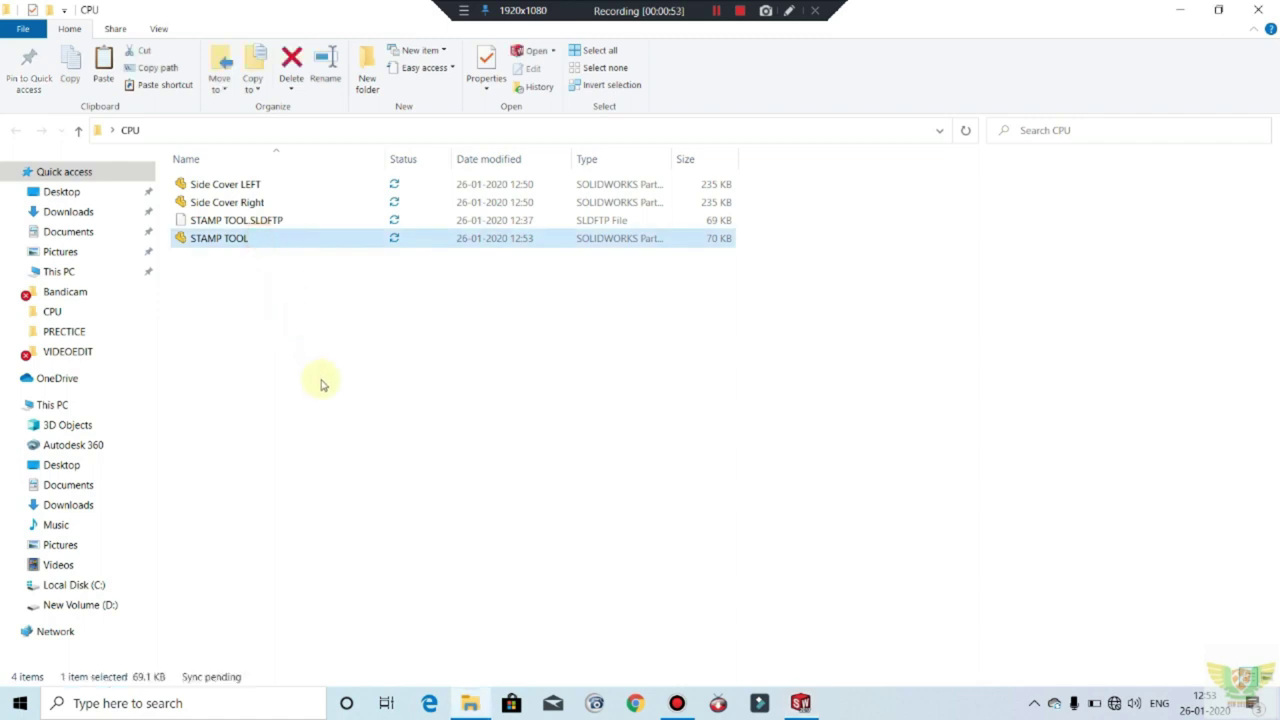
key(Delete)
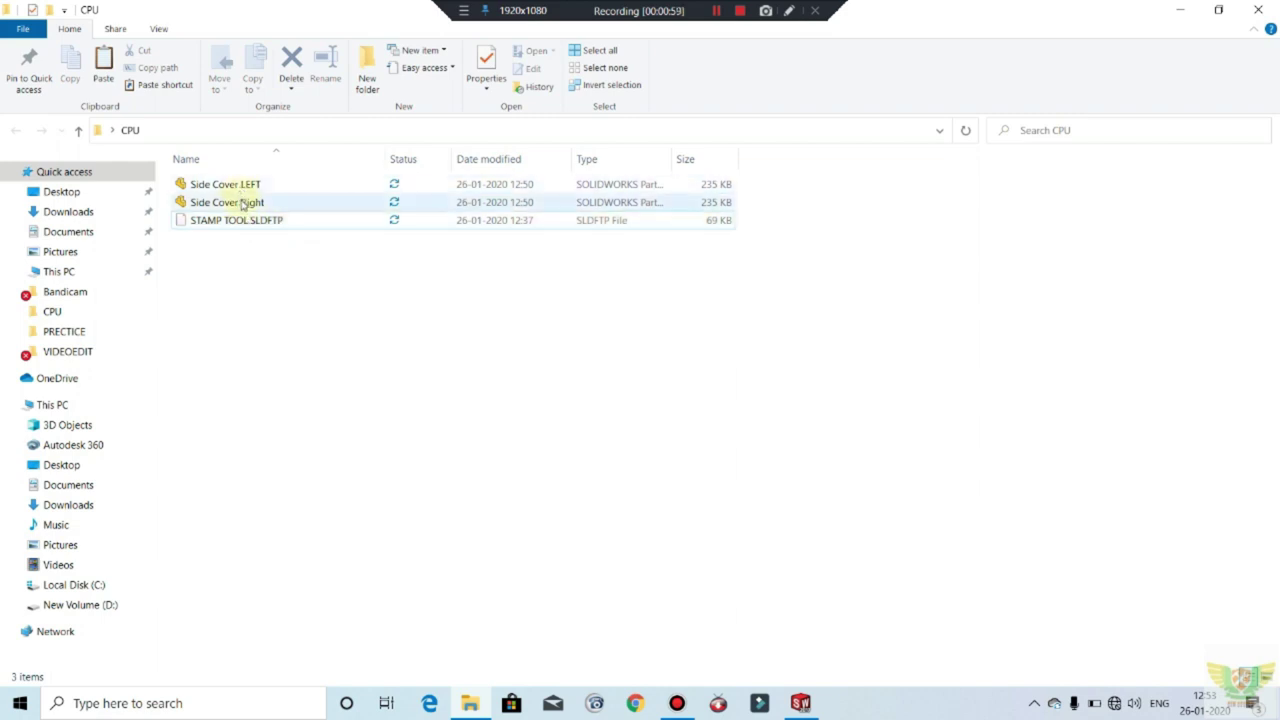
click(244, 201)
Step: Open Side Cover Right and orient the panel to show its flanges
double_click(262, 213)
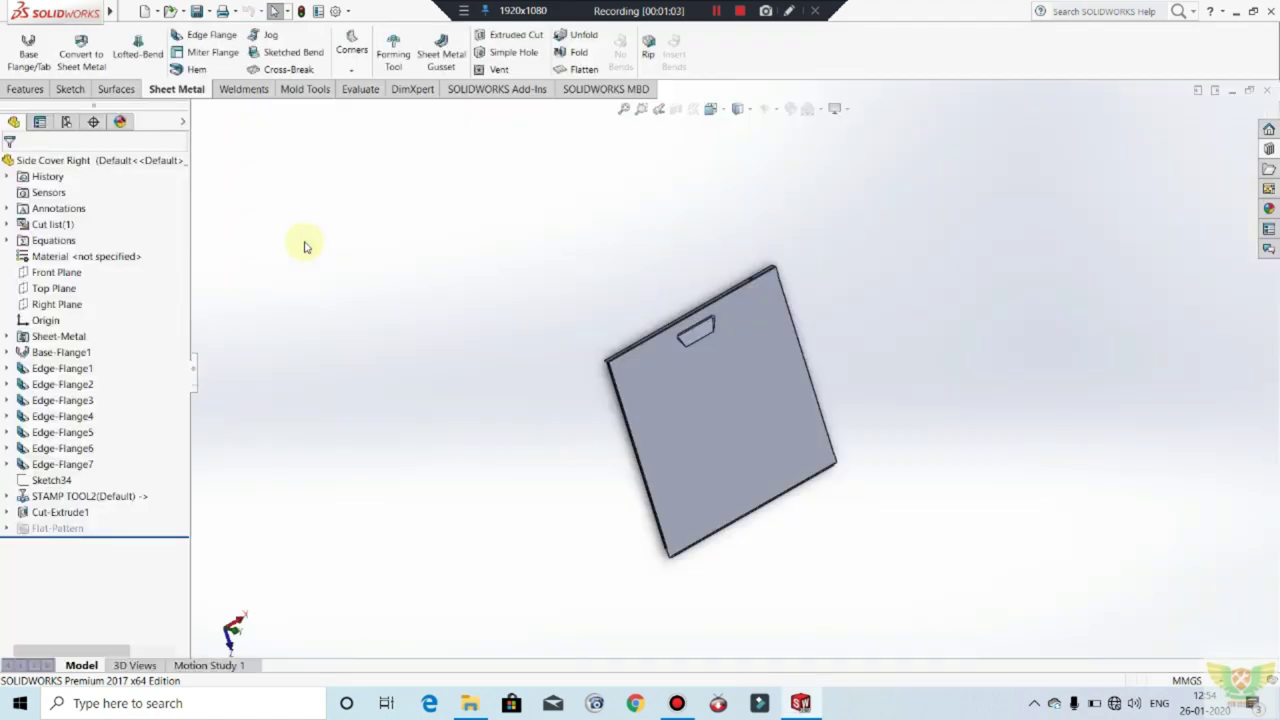
mouse_move(505, 321)
middle_down()
mouse_move(583, 269)
mouse_move(757, 289)
mouse_move(740, 303)
middle_up()
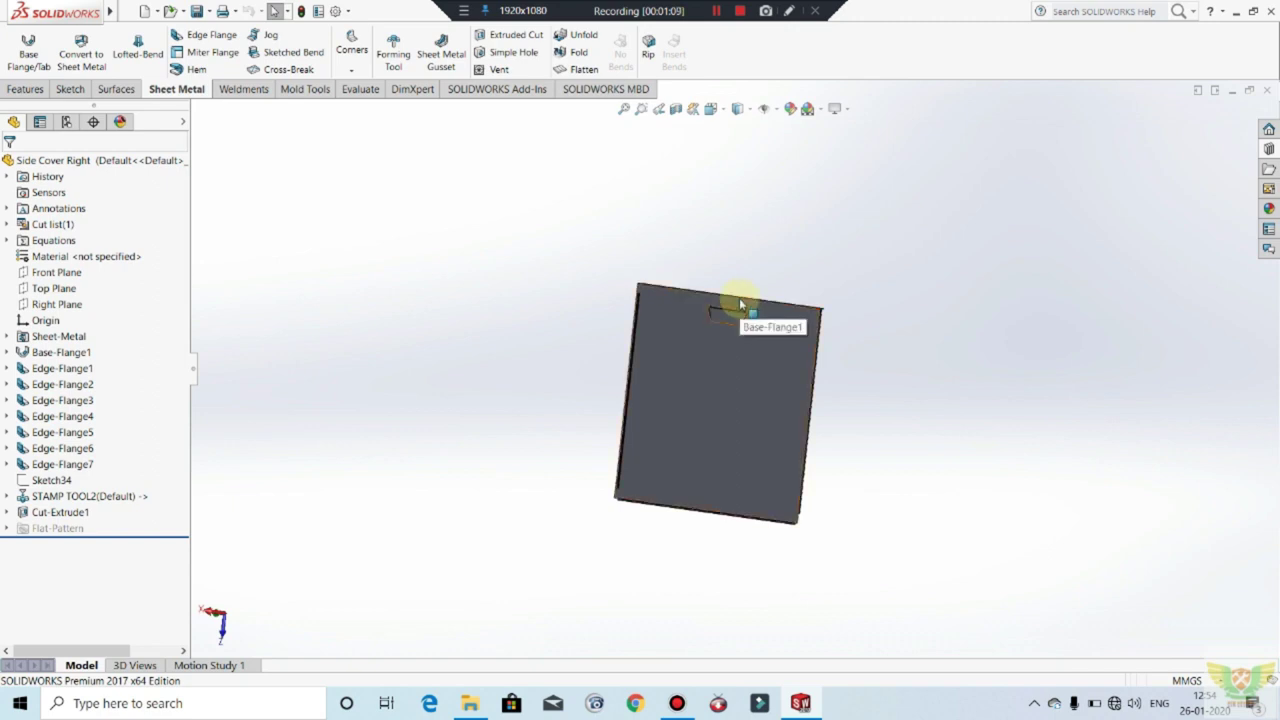
mouse_move(665, 368)
middle_down()
mouse_move(886, 371)
mouse_move(694, 343)
mouse_move(606, 286)
mouse_move(590, 296)
mouse_move(677, 300)
mouse_move(766, 240)
mouse_move(783, 271)
mouse_move(744, 347)
mouse_move(780, 200)
middle_up()
scroll(592, 296, down, 3)
scroll(600, 296, down, 3)
scroll(608, 295, down, 2)
Step: Delete the Edge-Flange7 feature from the Side Cover Right part
click(780, 200)
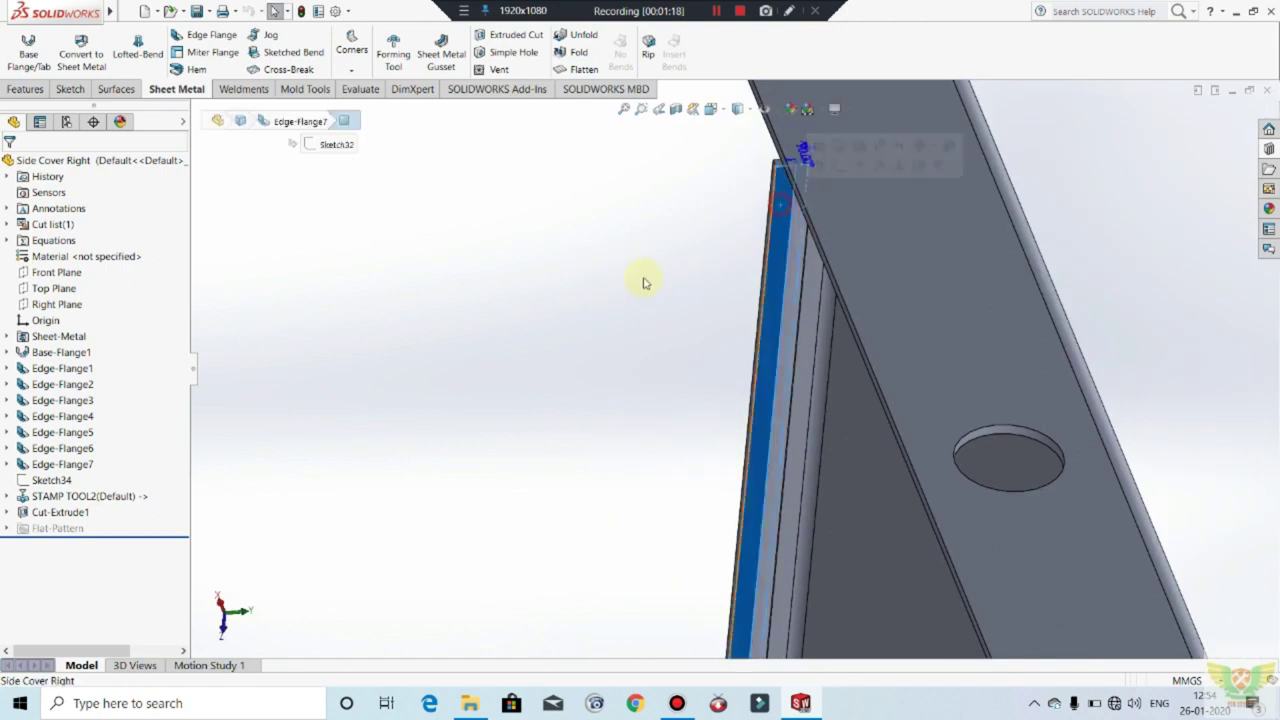
right_click(62, 464)
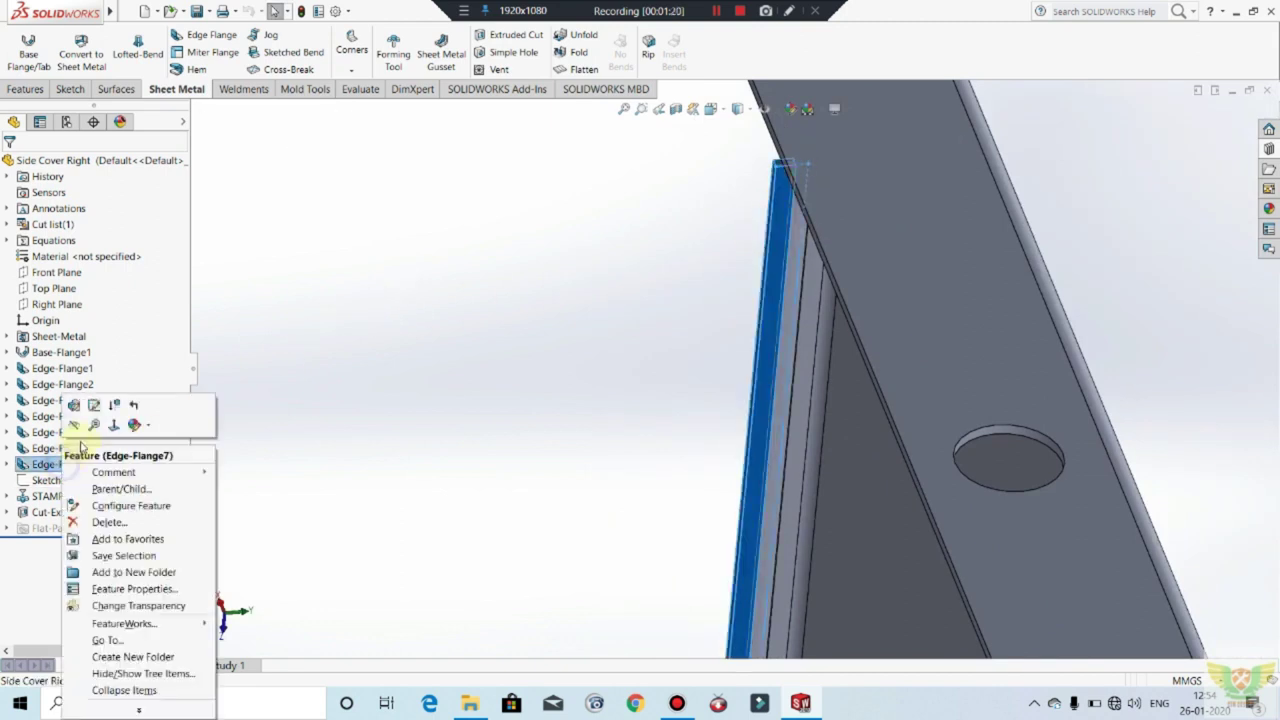
click(107, 522)
click(748, 265)
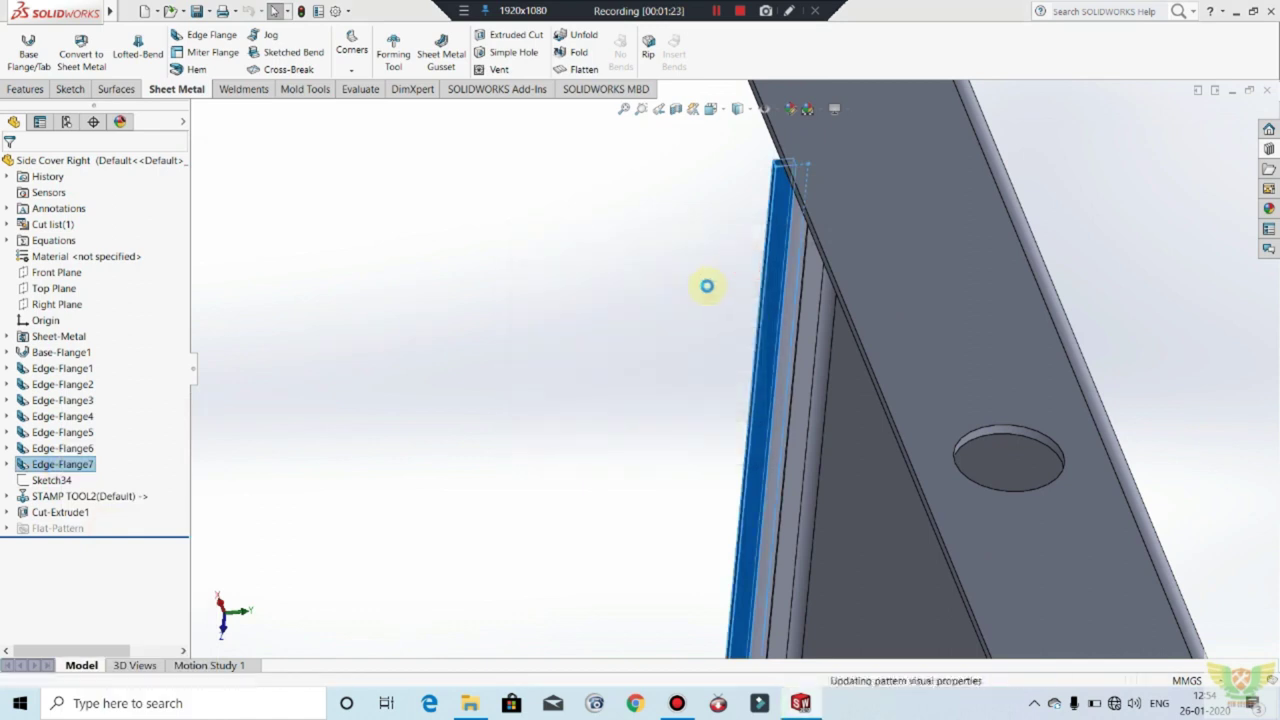
middle_drag(680, 297, 777, 254)
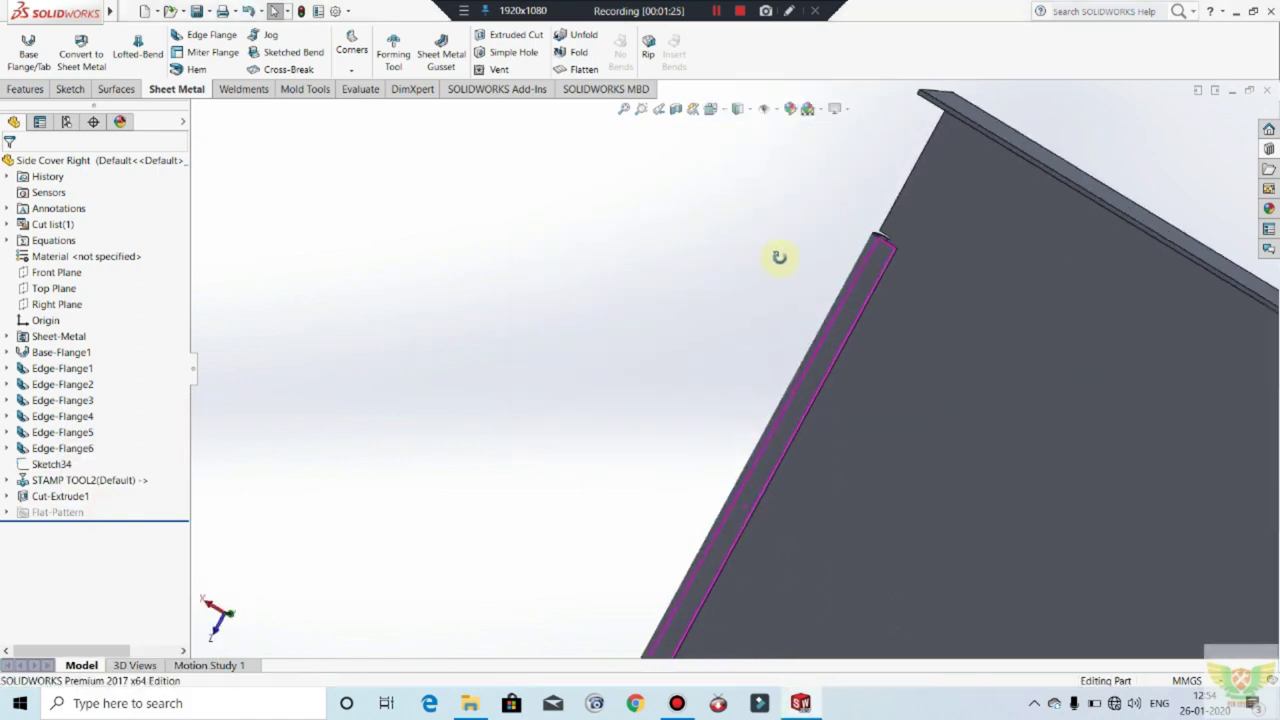
scroll(846, 306, down, 2)
click(866, 254)
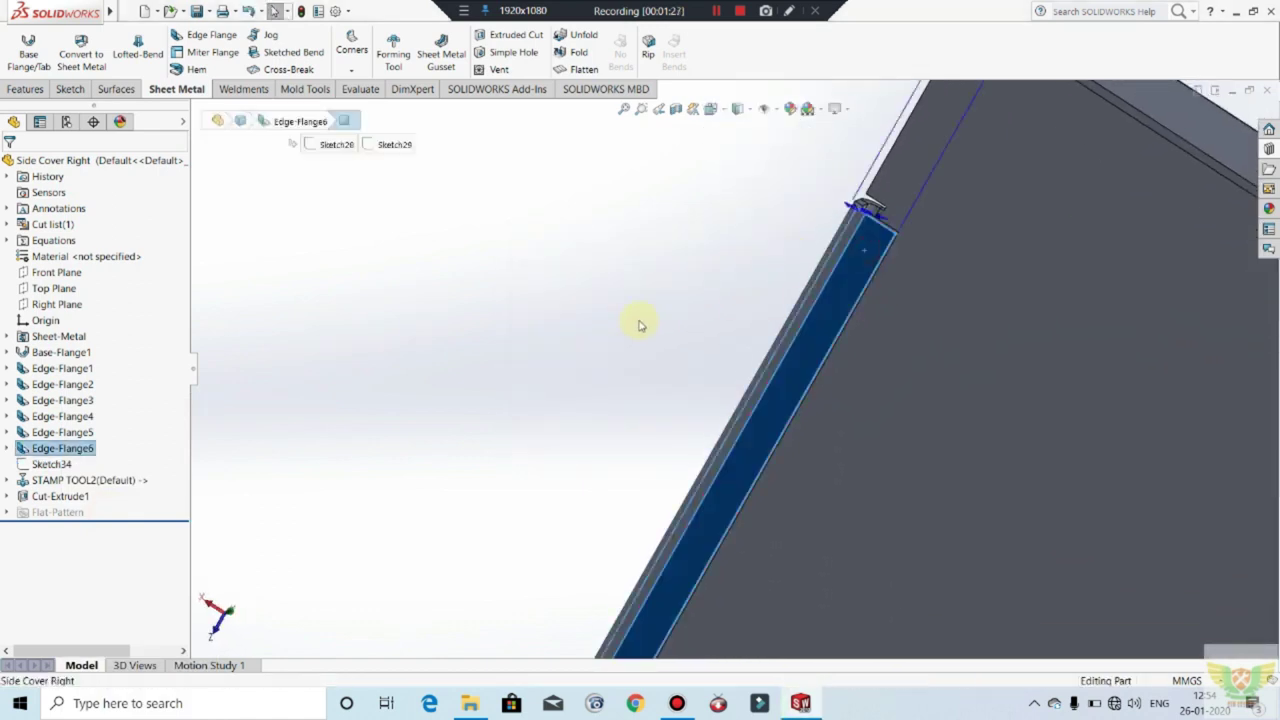
scroll(777, 286, up, 1)
middle_drag(777, 286, 893, 203)
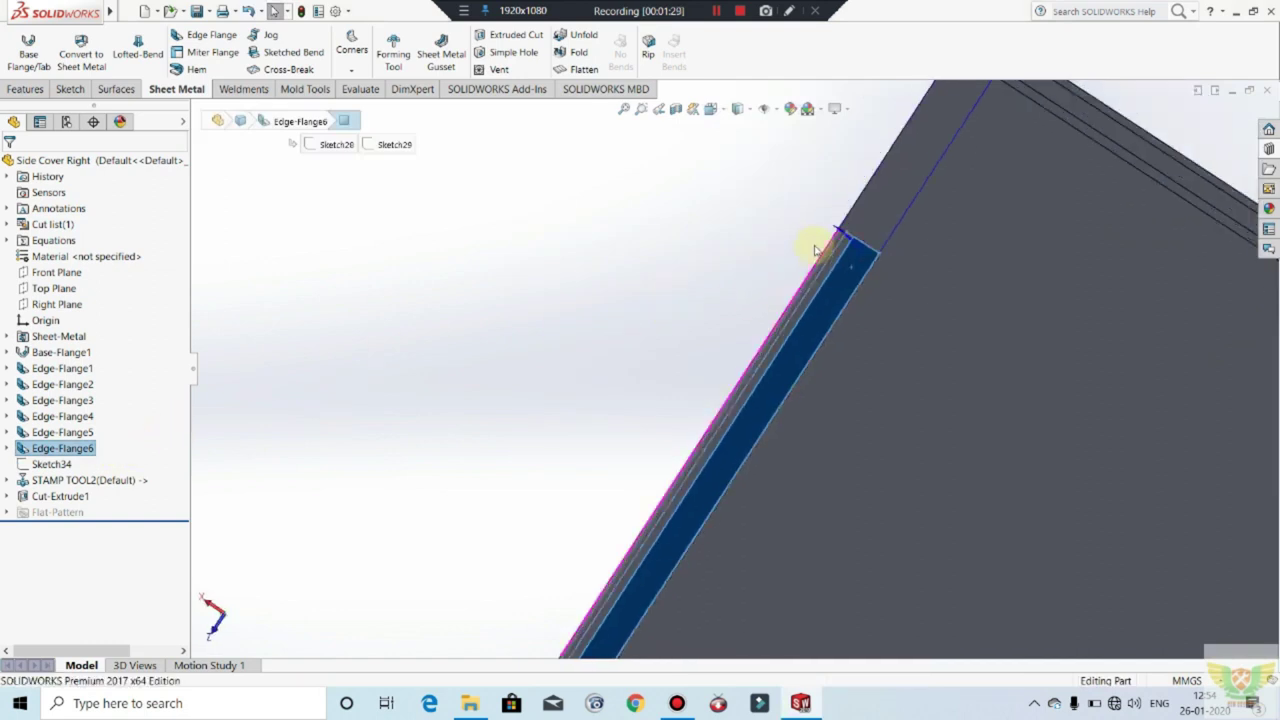
scroll(781, 283, down, 2)
scroll(781, 283, down, 1)
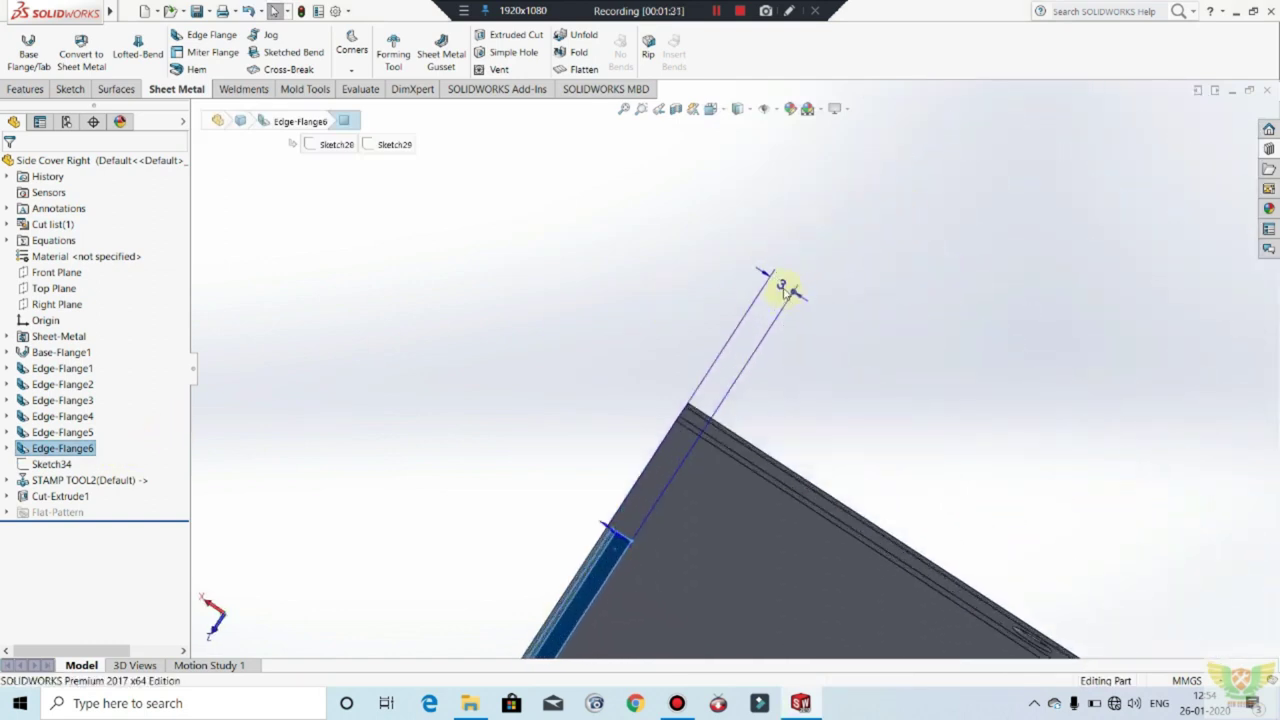
double_click(781, 283)
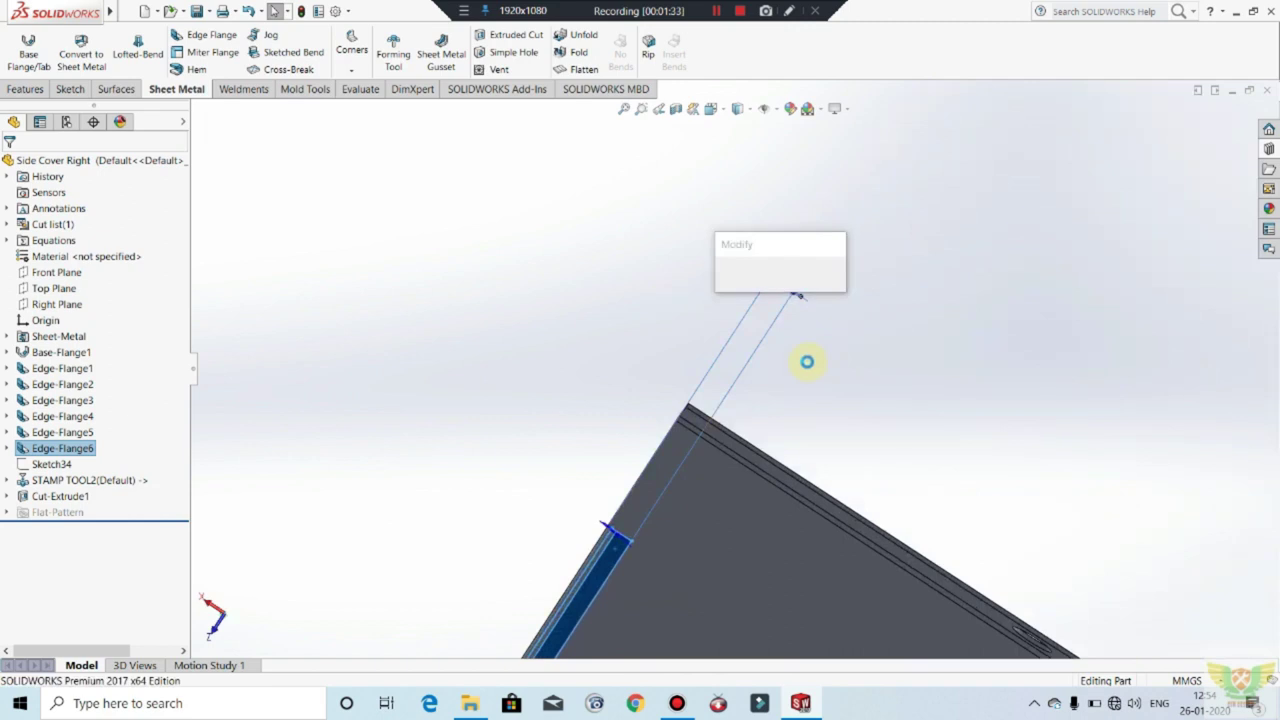
text(2)
key(Return)
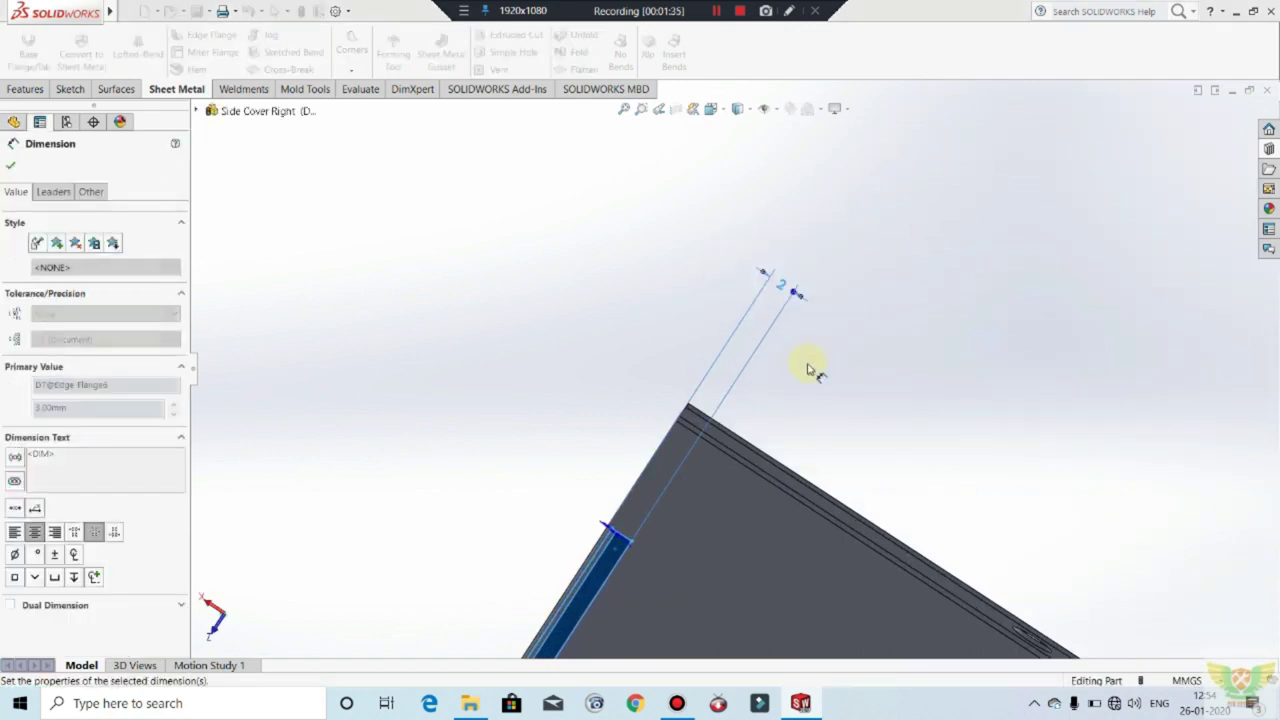
click(13, 143)
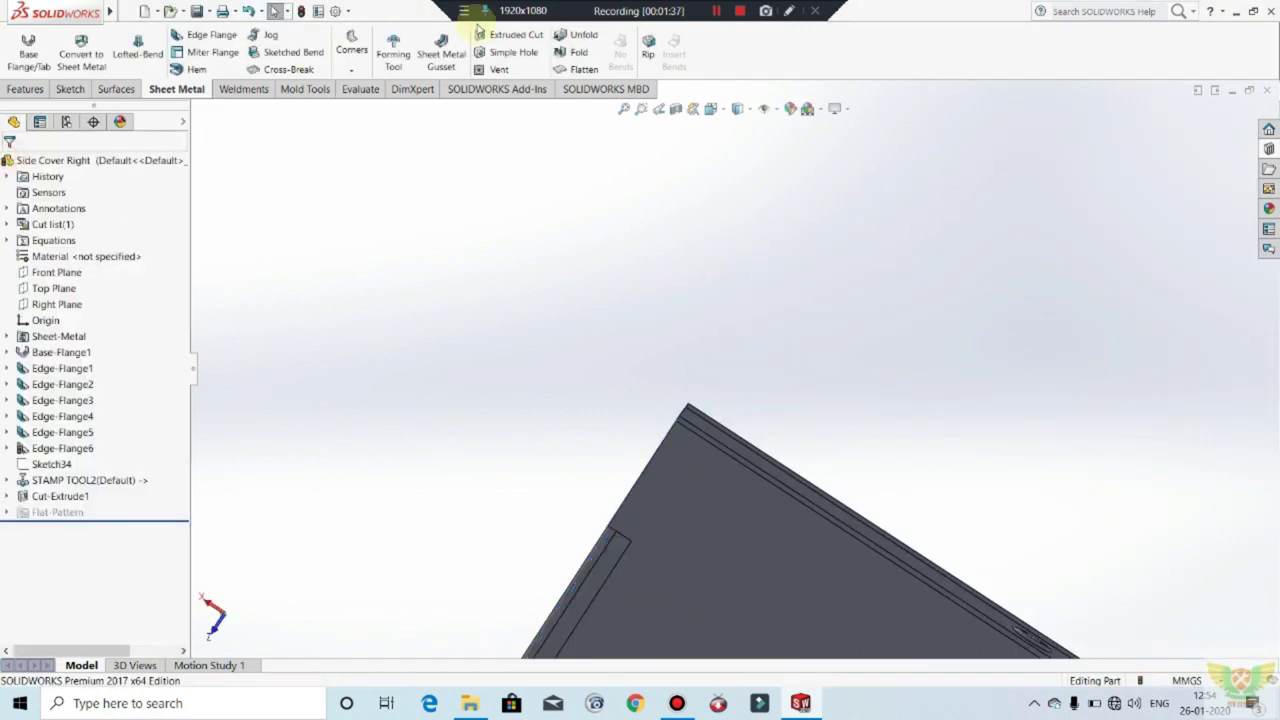
click(303, 11)
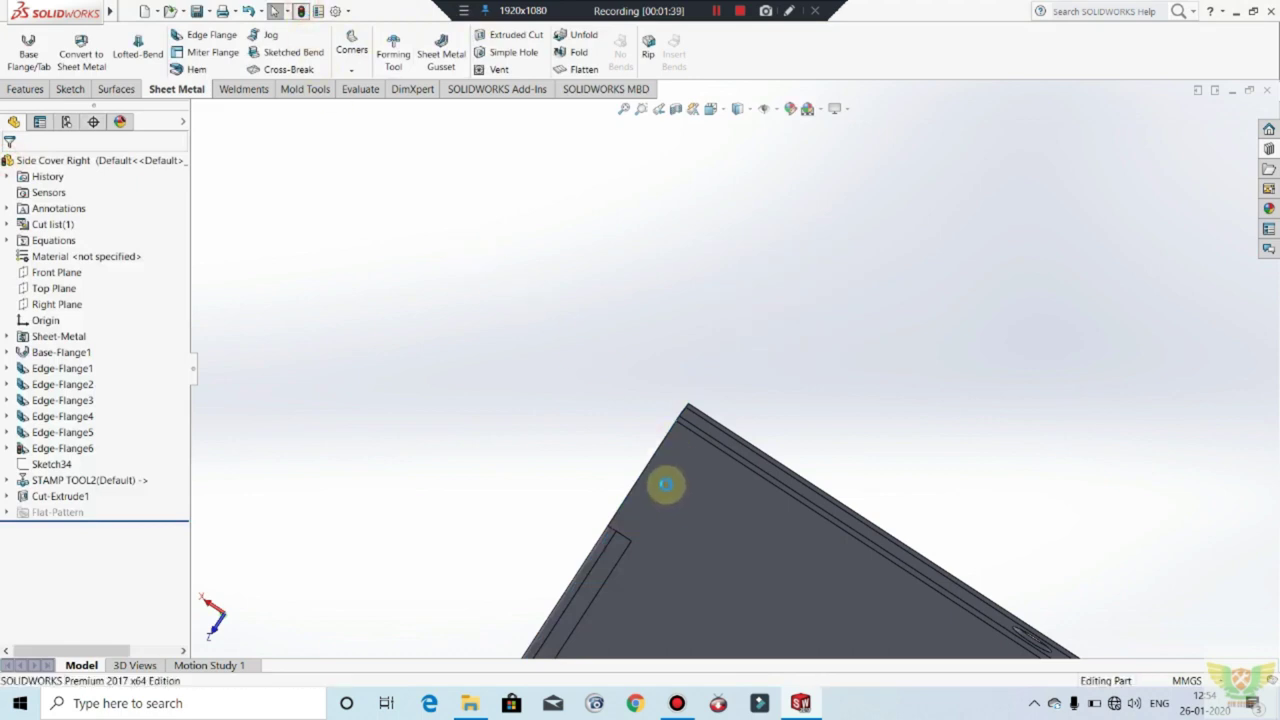
scroll(781, 462, down, 1)
scroll(700, 414, down, 2)
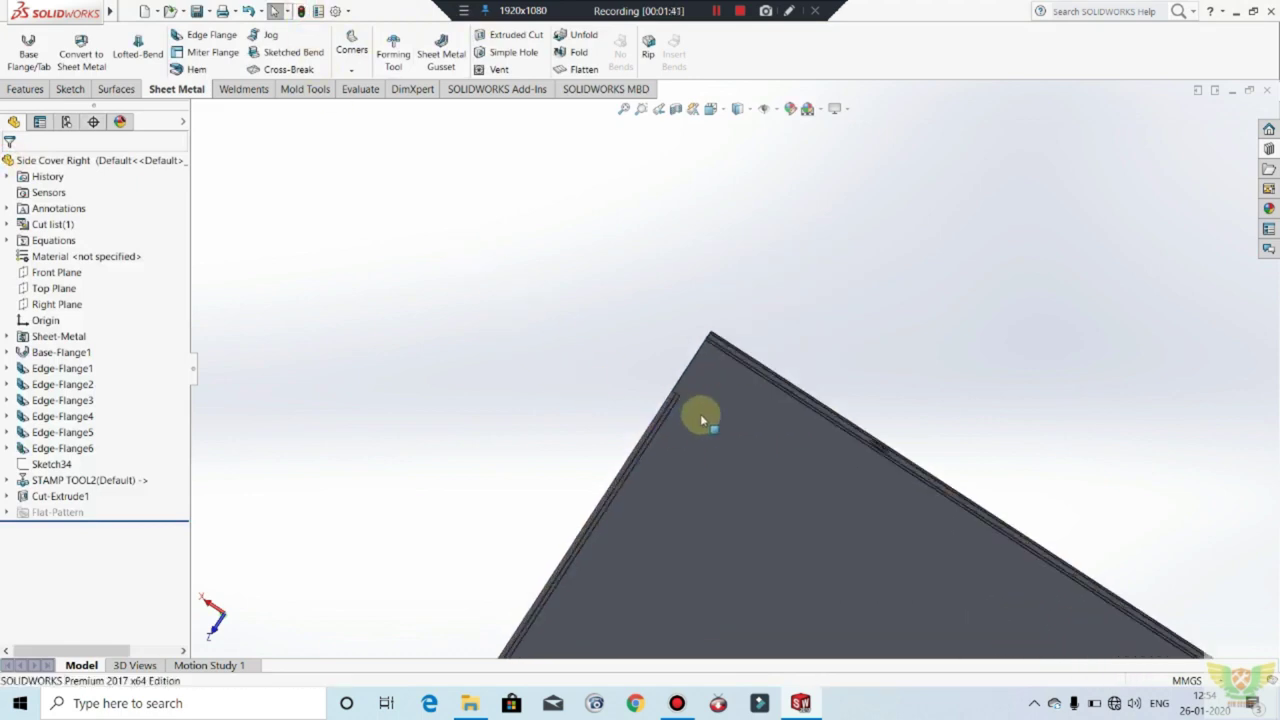
scroll(668, 405, down, 3)
scroll(668, 405, down, 2)
mouse_move(663, 414)
middle_down()
mouse_move(631, 503)
mouse_move(631, 451)
mouse_move(669, 344)
middle_up()
scroll(668, 338, up, 3)
scroll(666, 334, up, 2)
scroll(666, 337, up, 2)
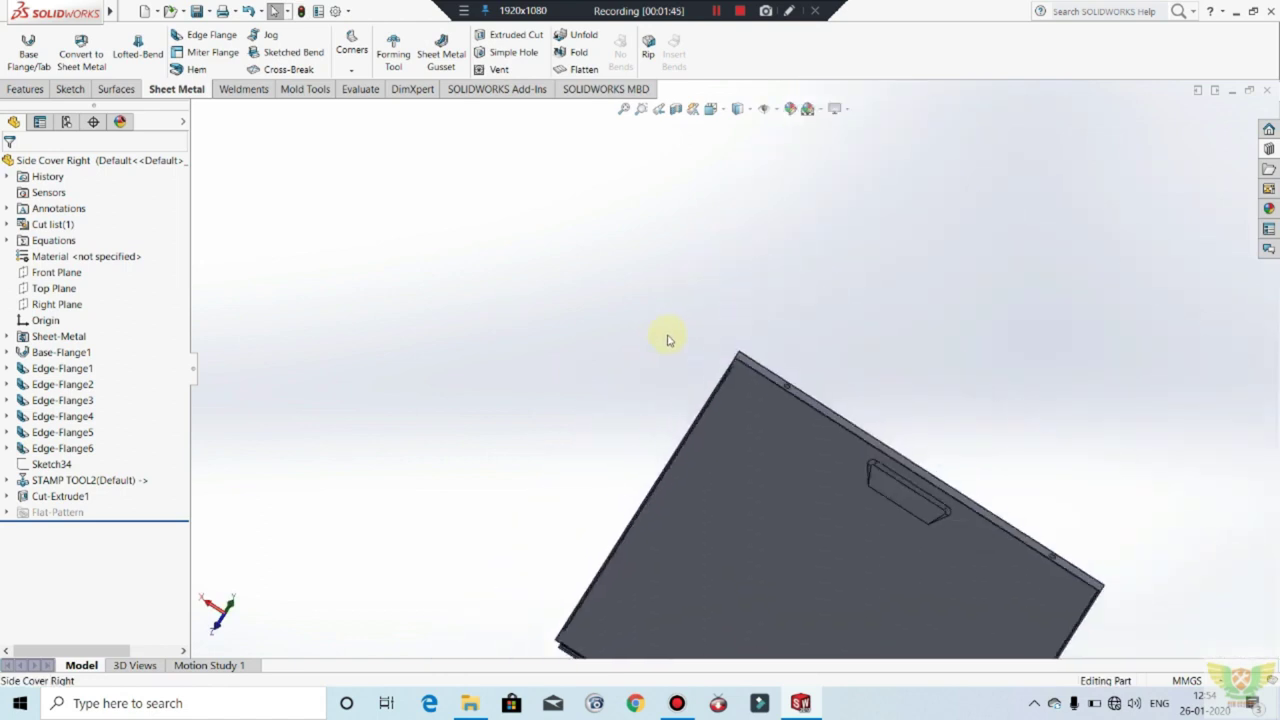
scroll(666, 337, up, 2)
mouse_move(924, 502)
middle_down()
mouse_move(671, 386)
mouse_move(709, 537)
mouse_move(938, 489)
mouse_move(949, 537)
middle_up()
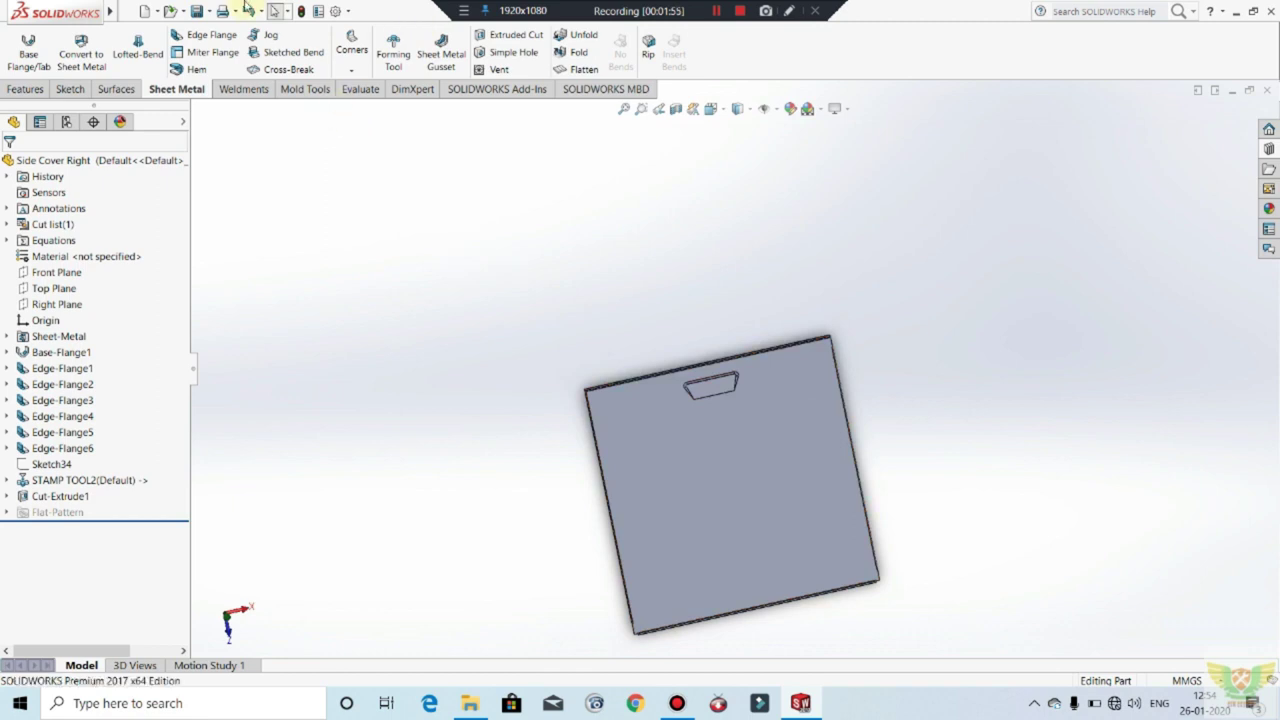
Step: Start a new sketch on the panel face, viewed normal to it
click(78, 91)
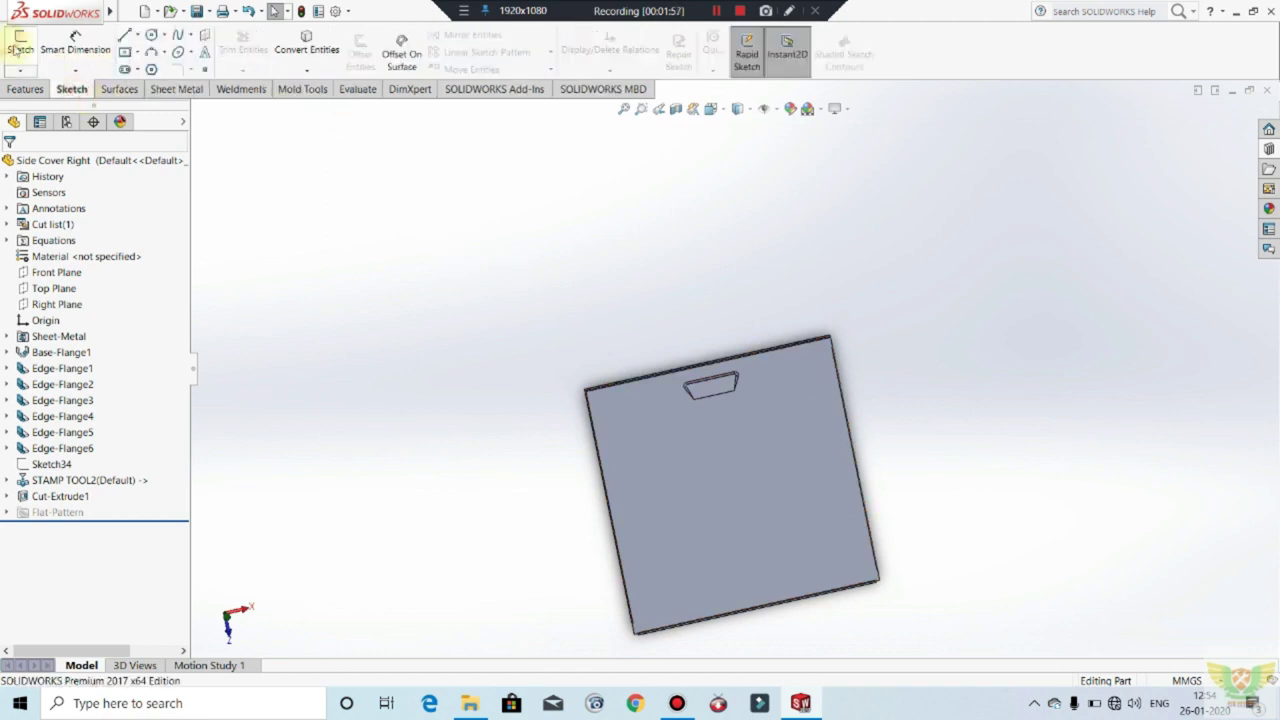
click(18, 45)
click(768, 428)
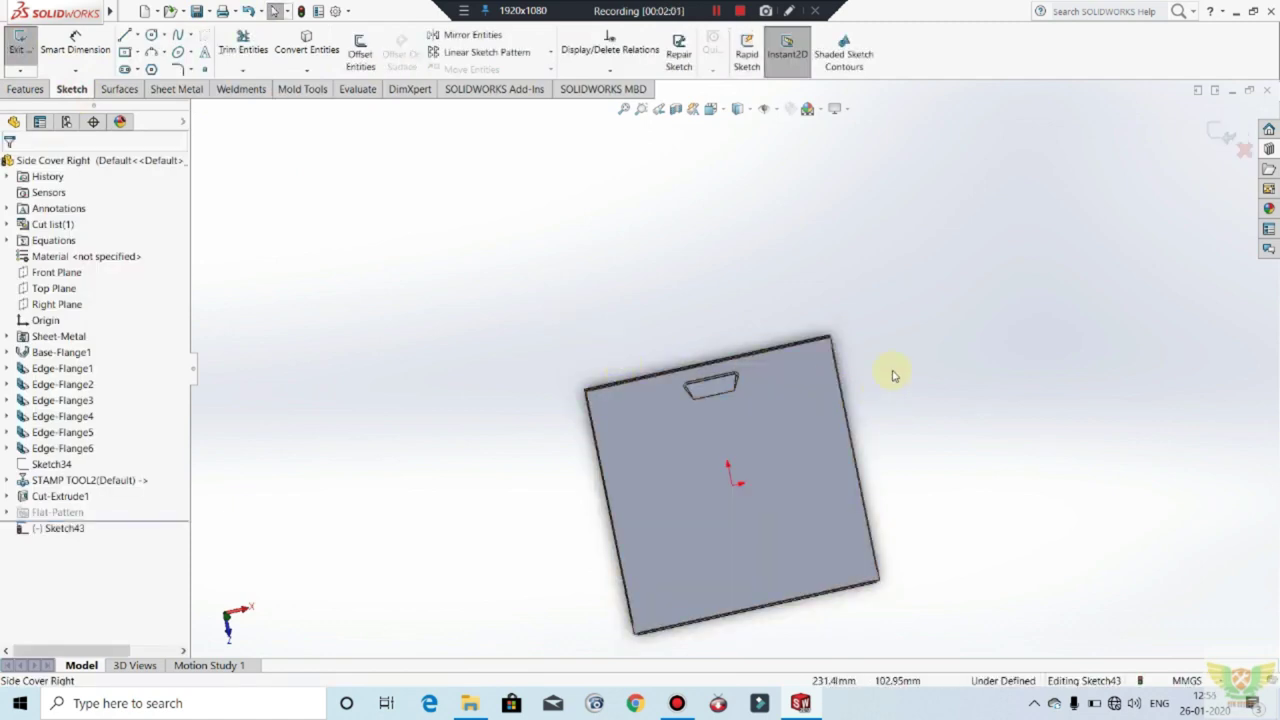
key(ctrl+8)
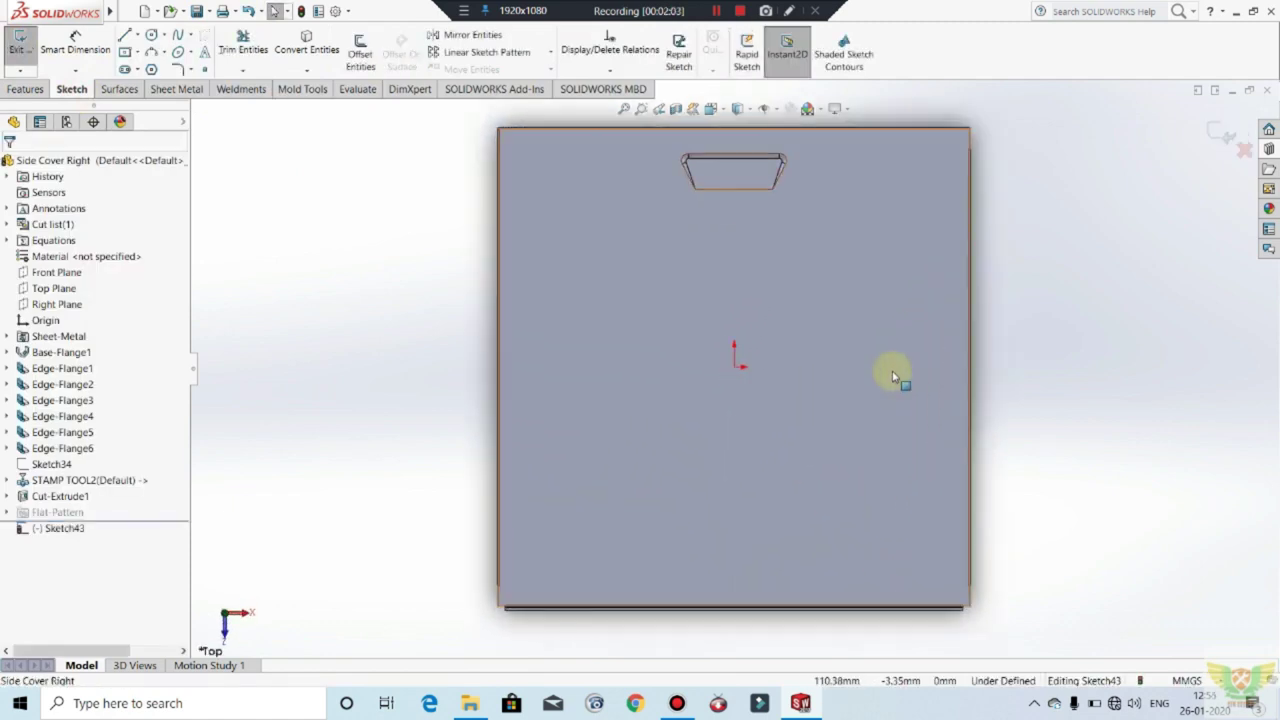
scroll(748, 82, down, 6)
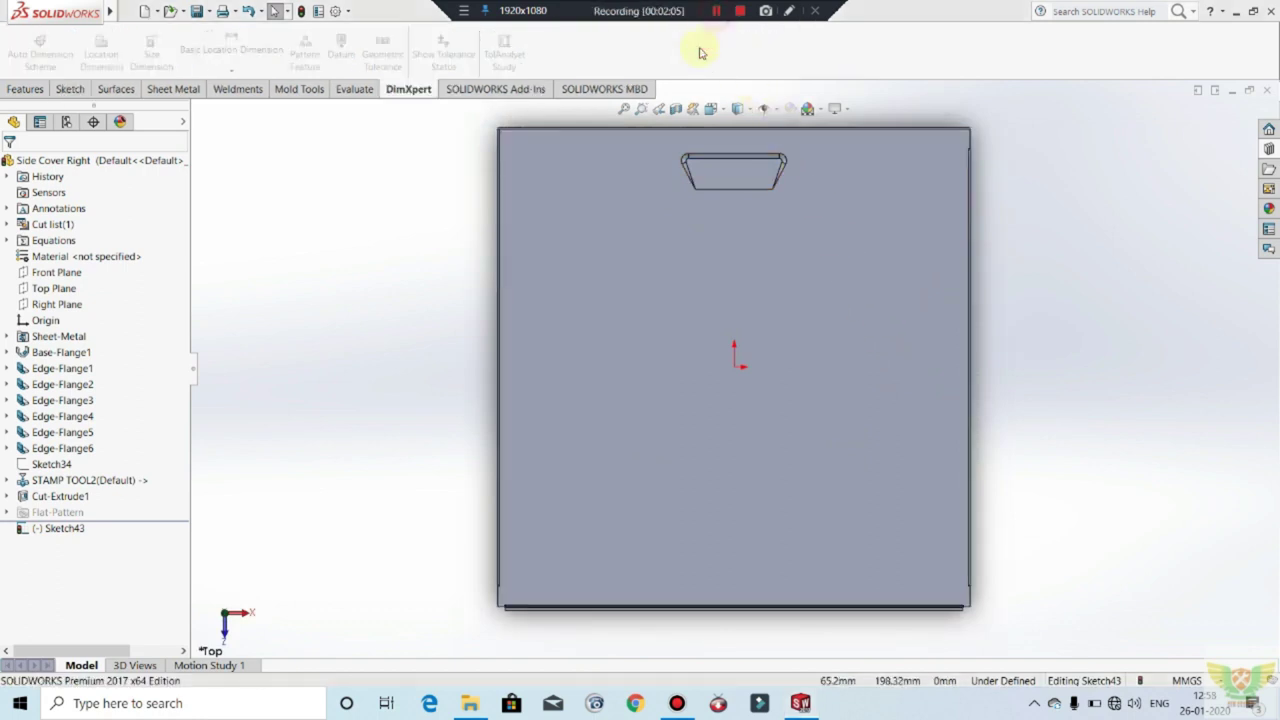
Step: Draw a 4 mm diameter circle near the panel's upper left
click(66, 89)
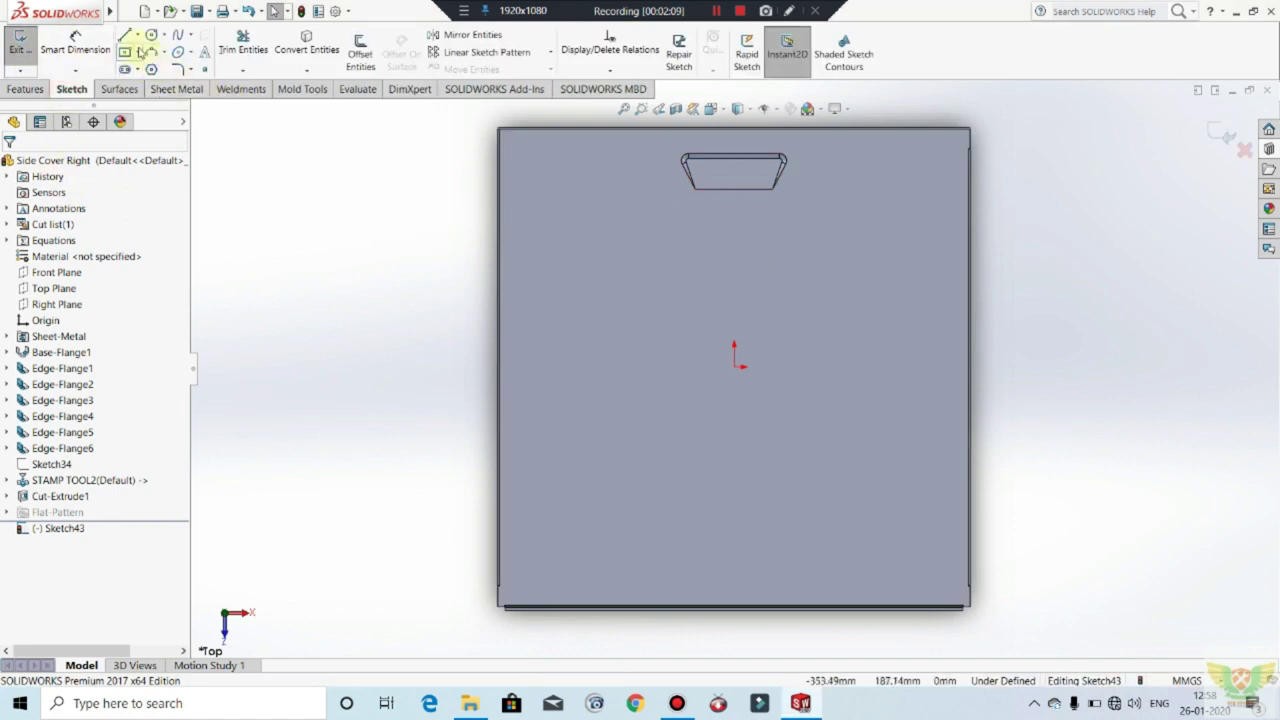
click(150, 35)
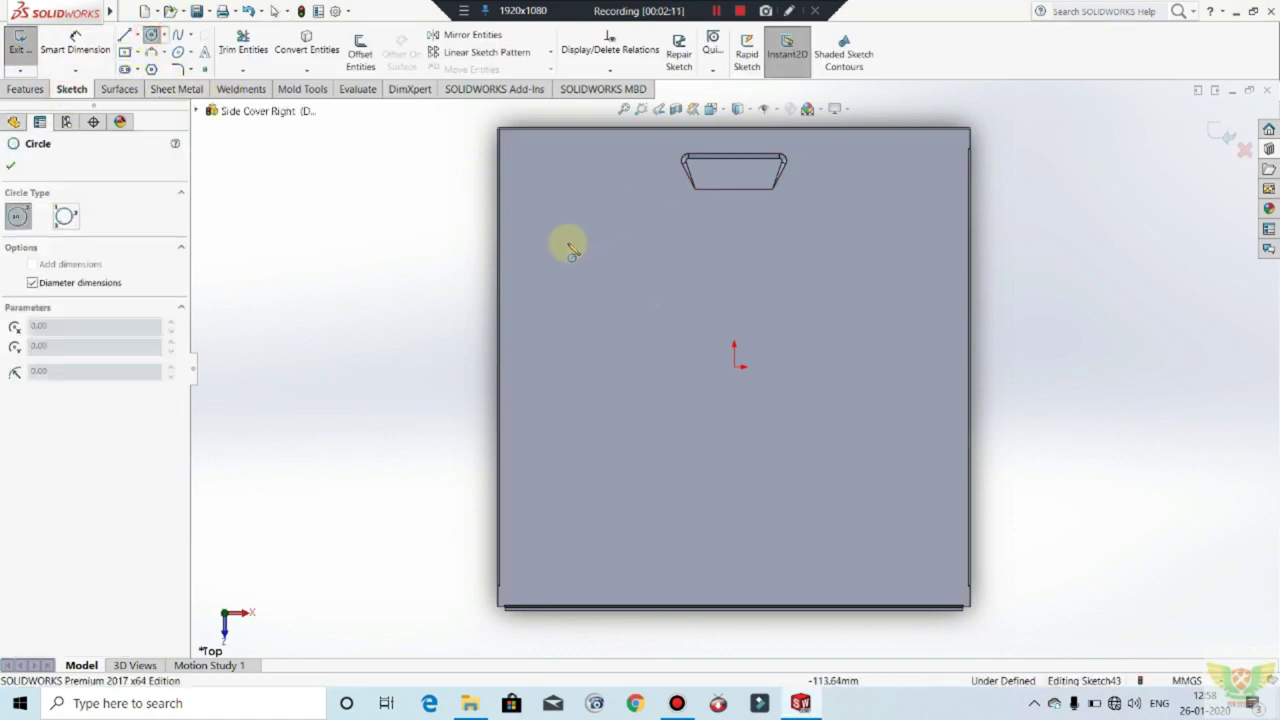
drag(563, 238, 577, 240)
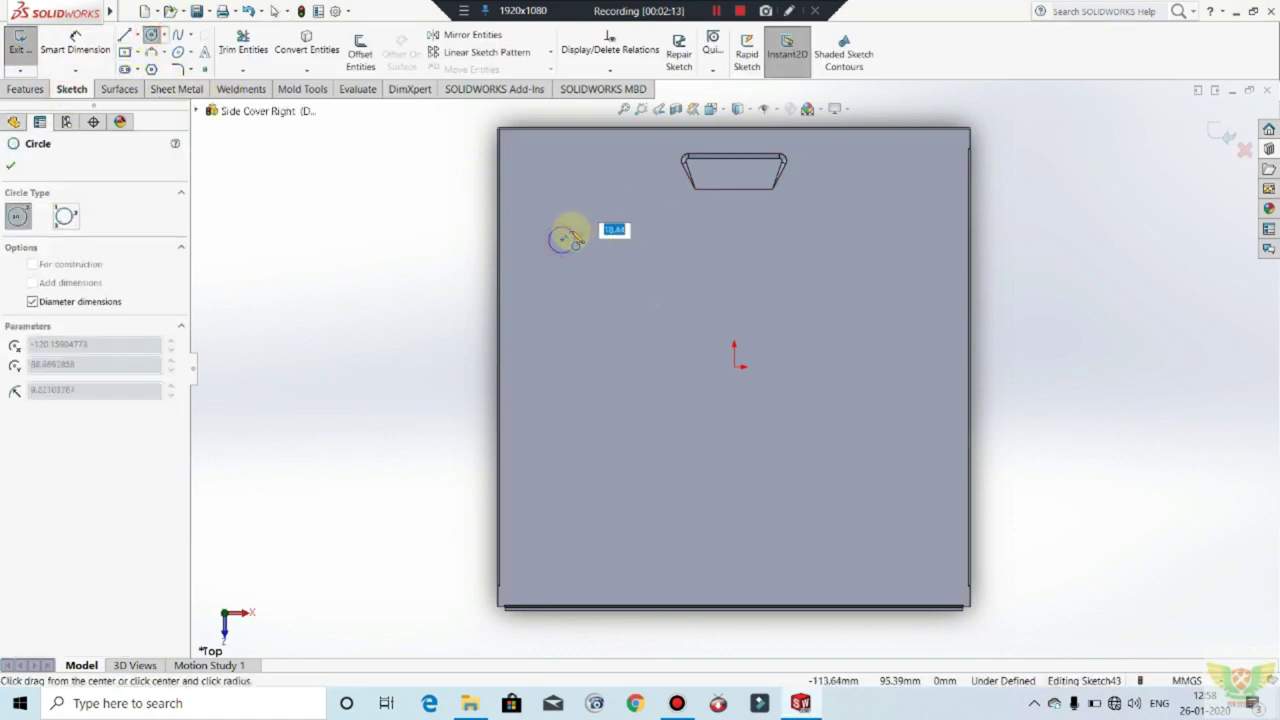
text(4)
key(Return)
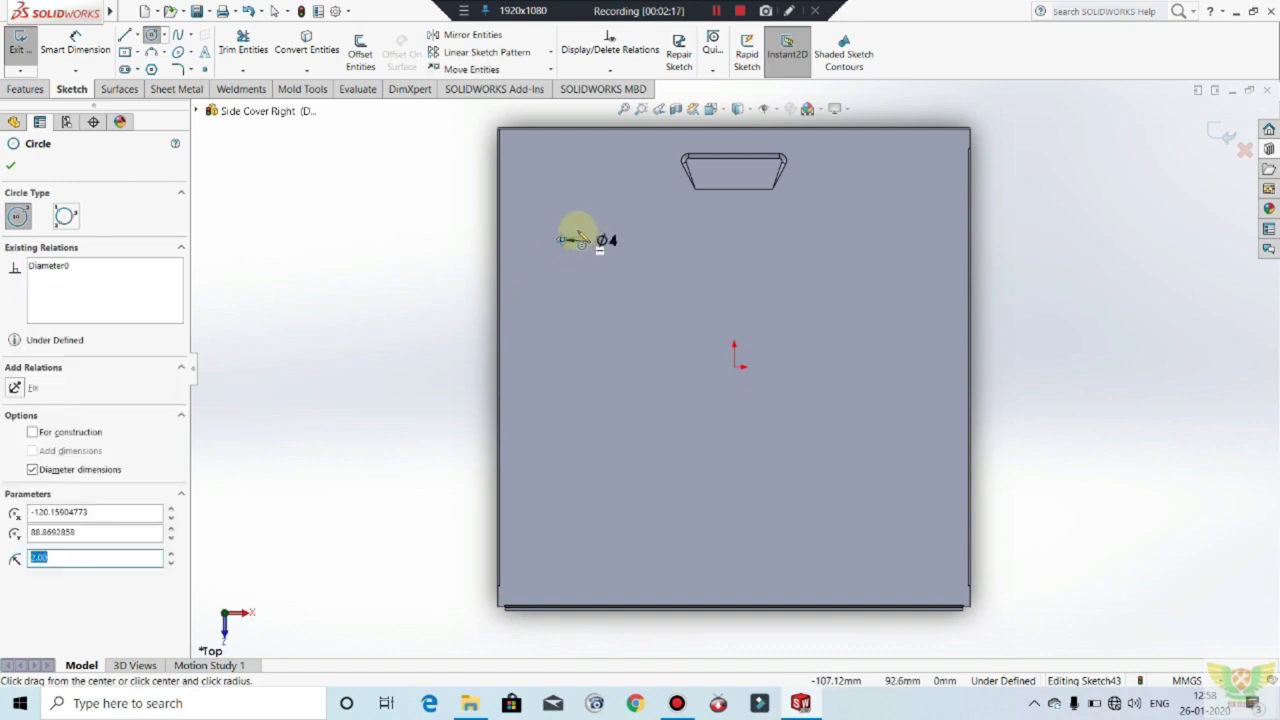
Step: Dimension the circle centre 45 below the panel's top edge
click(75, 42)
scroll(571, 237, down, 1)
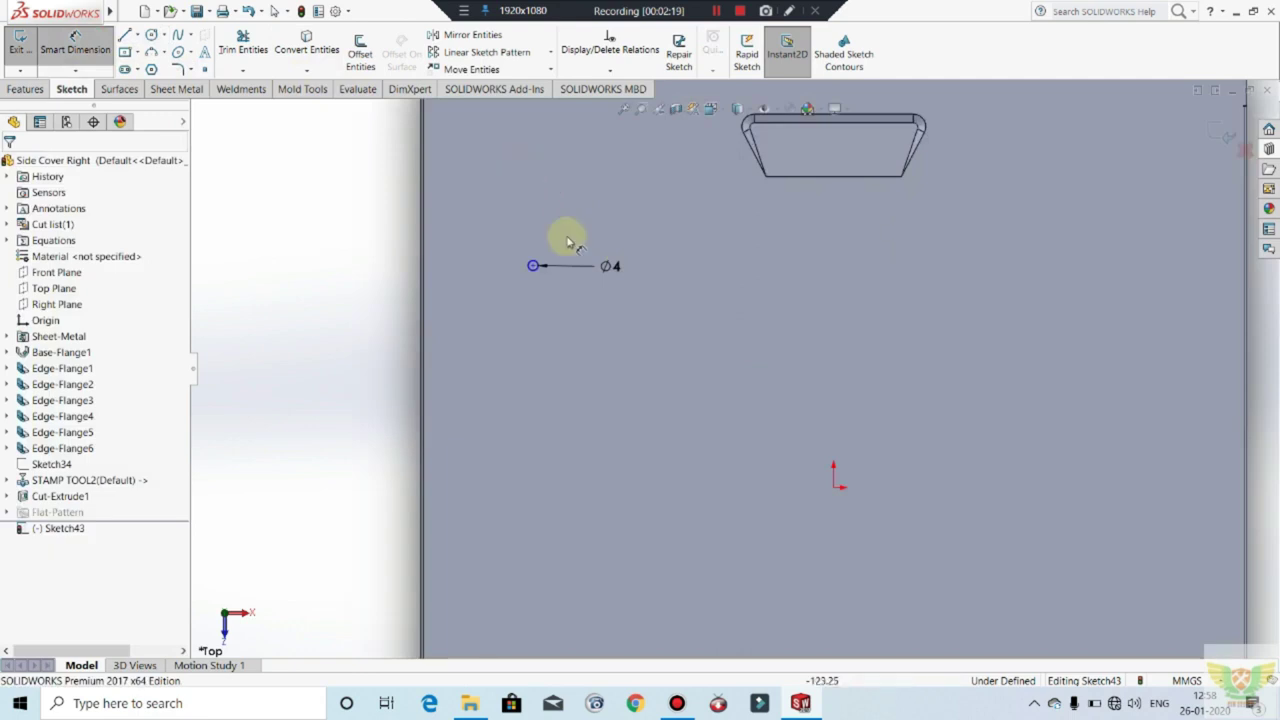
scroll(580, 191, down, 2)
scroll(631, 254, down, 2)
scroll(650, 287, down, 1)
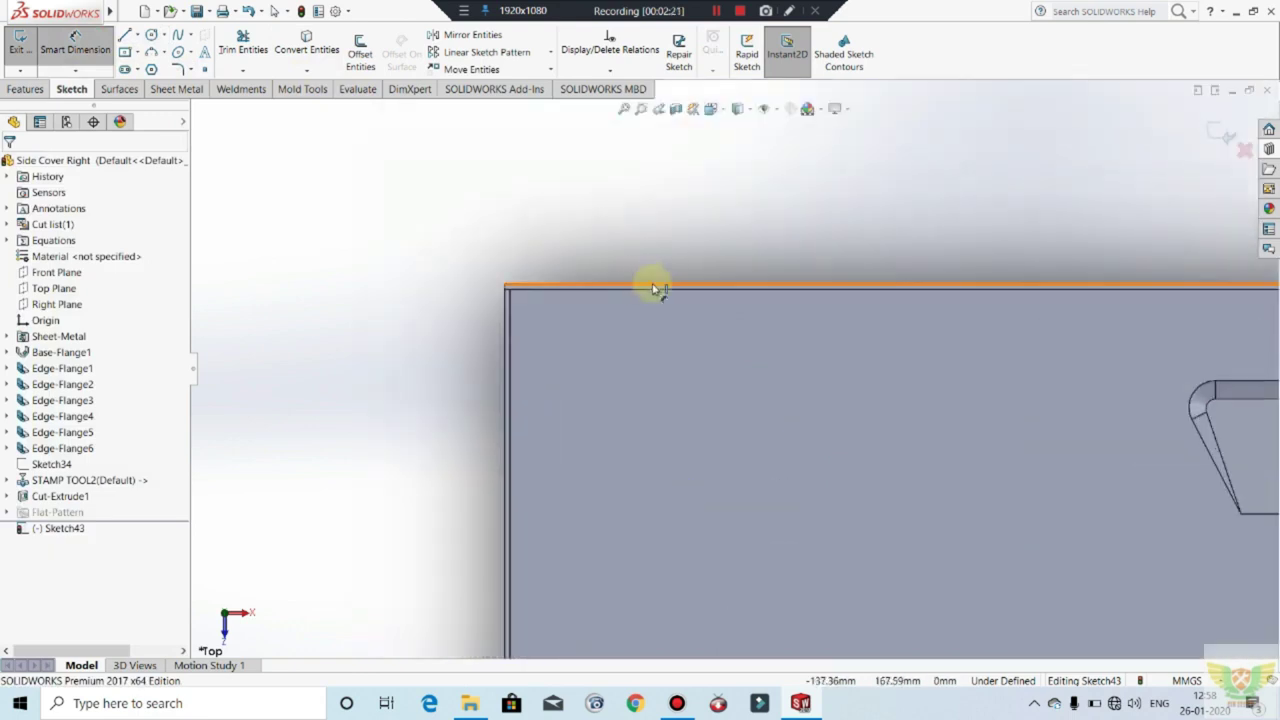
scroll(655, 286, up, 1)
scroll(785, 480, up, 1)
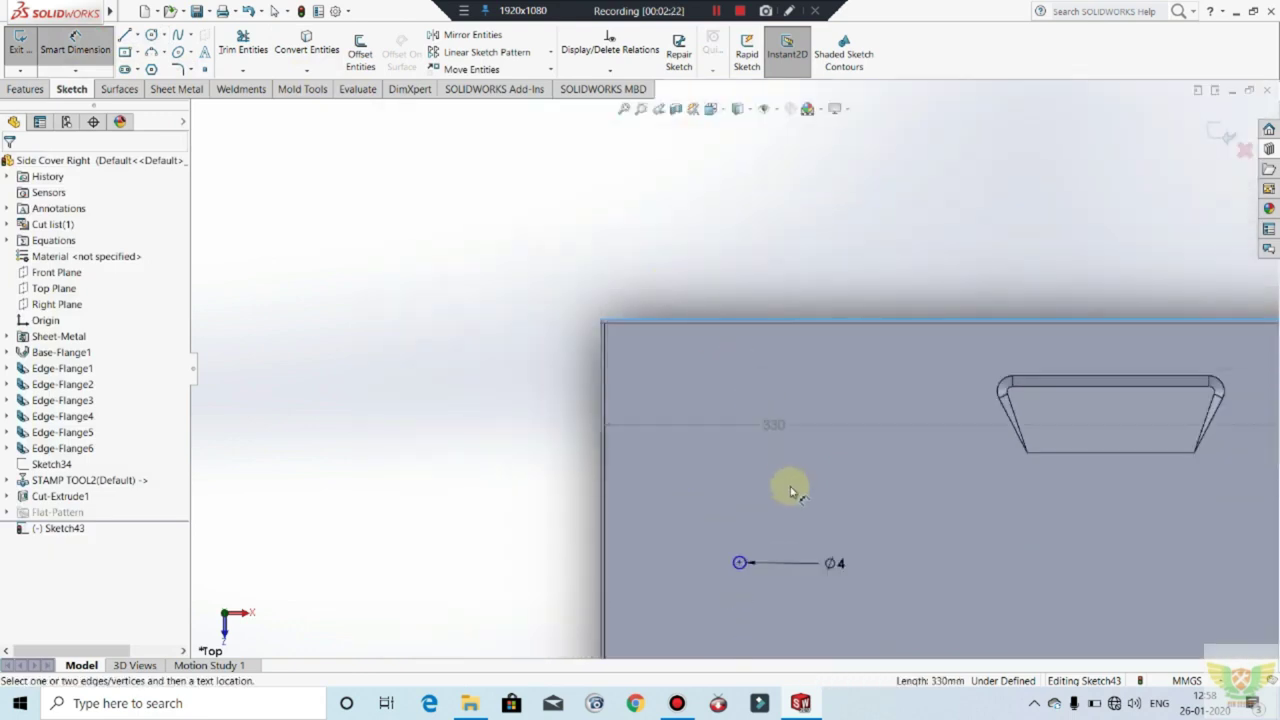
click(738, 565)
click(600, 321)
click(525, 445)
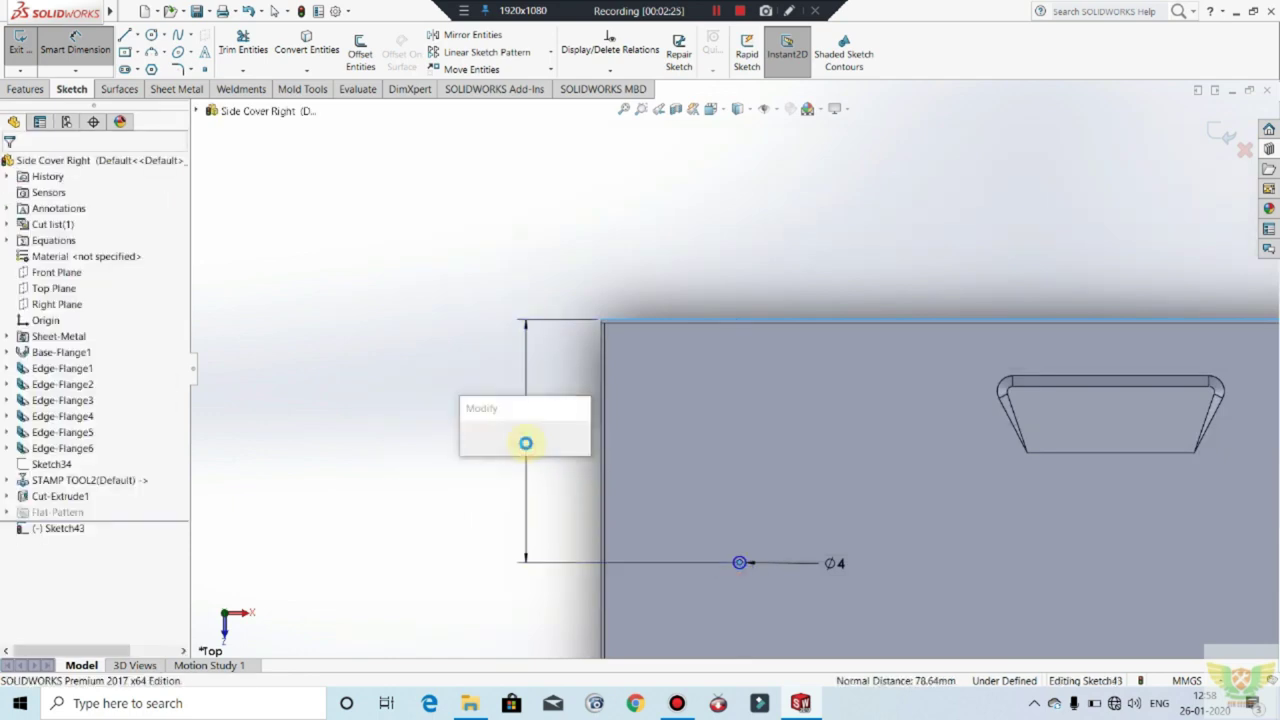
text(45)
key(Return)
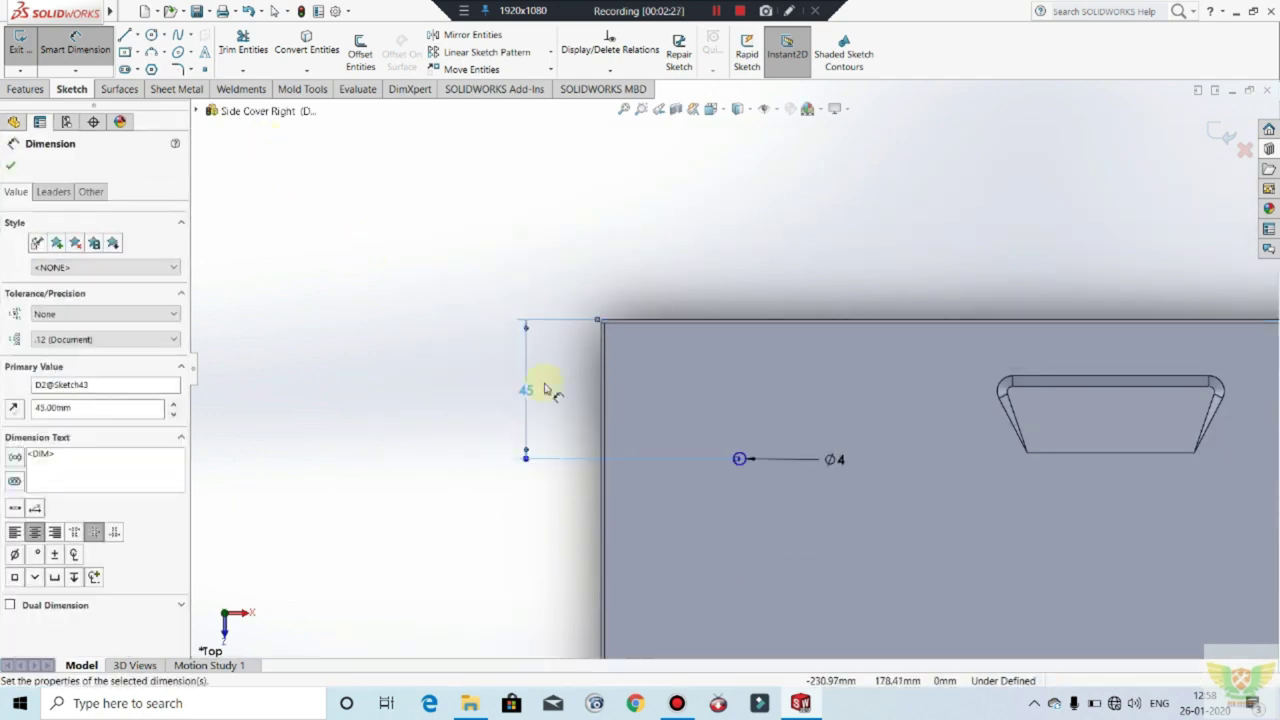
Step: Dimension the circle centre 35 from the panel's left edge
click(604, 418)
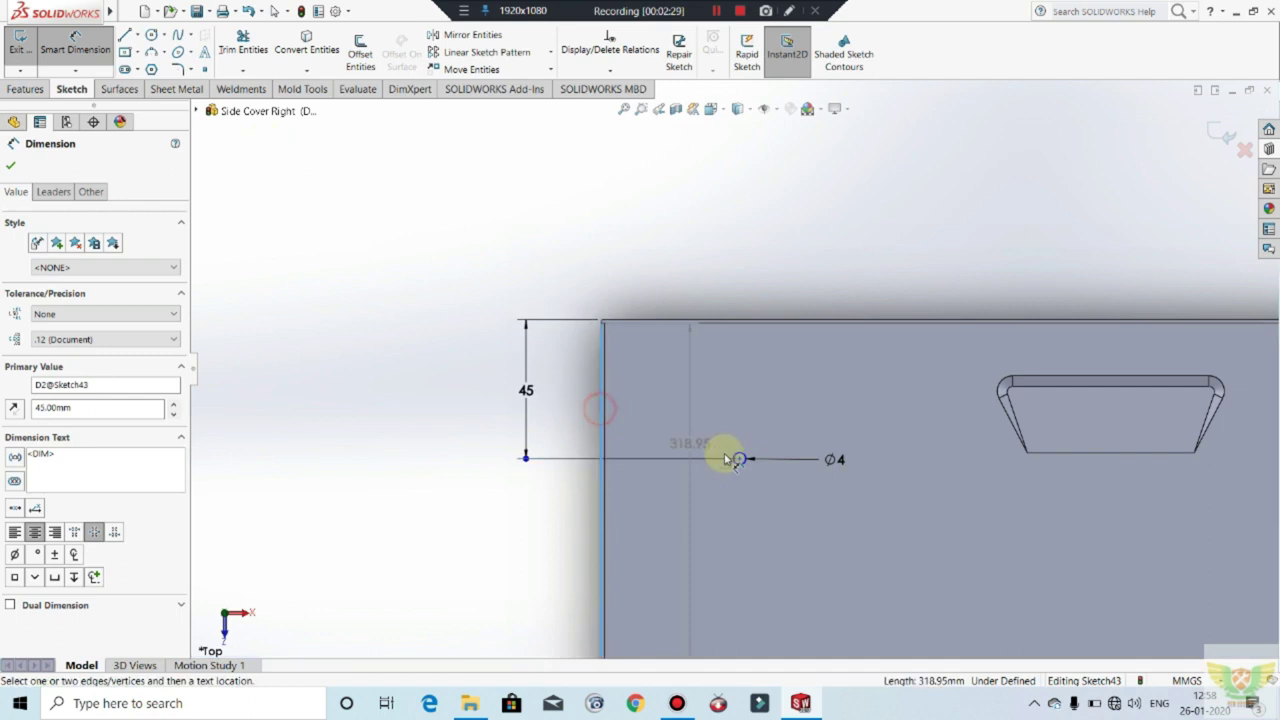
click(740, 460)
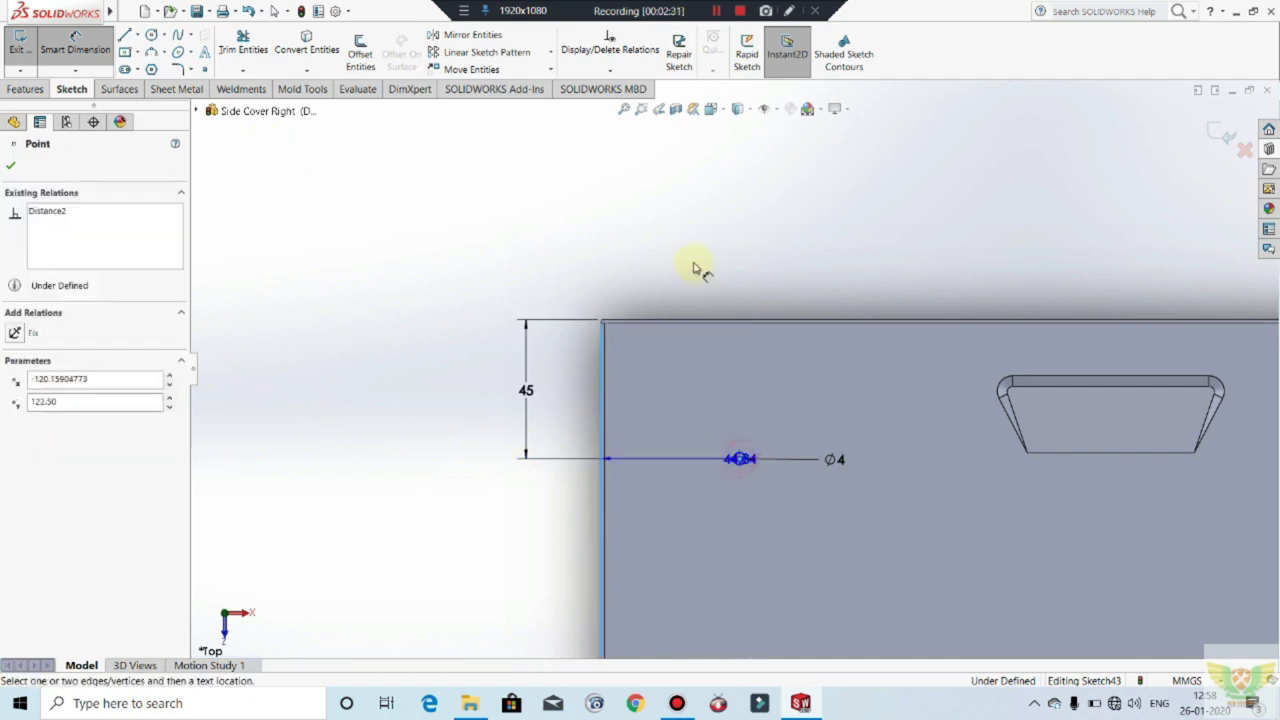
click(679, 250)
text(35)
key(Return)
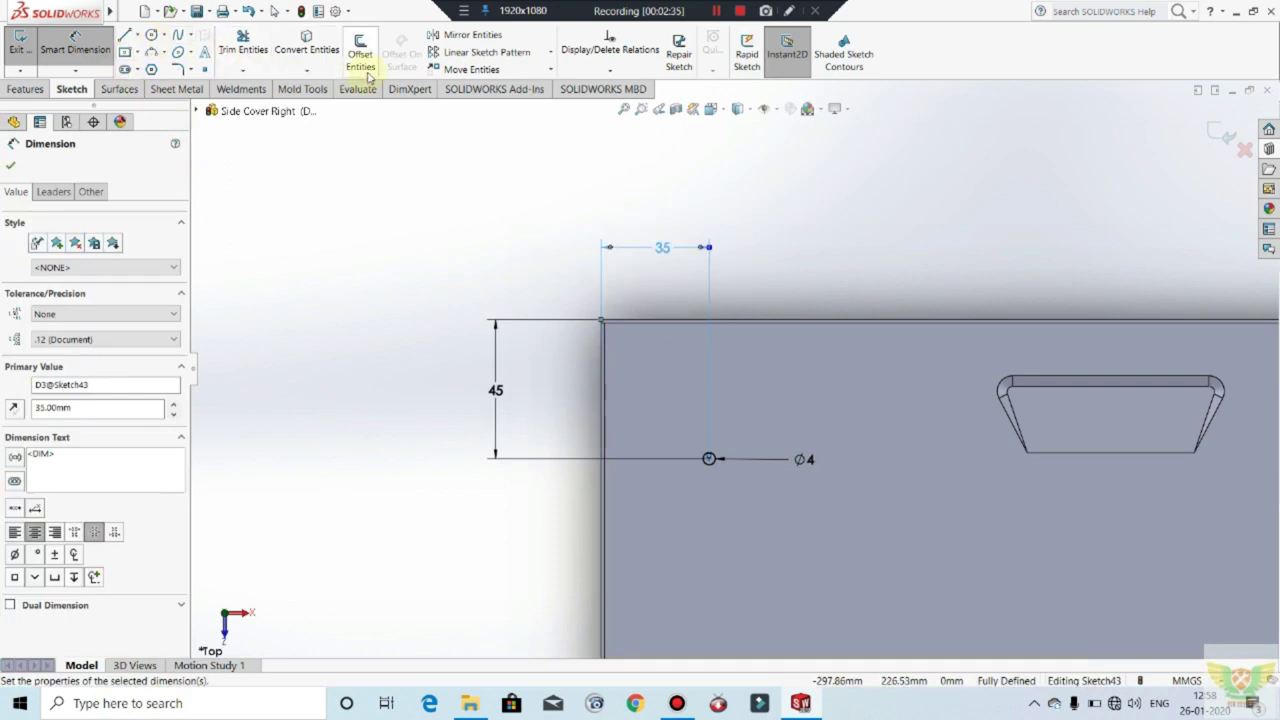
click(461, 50)
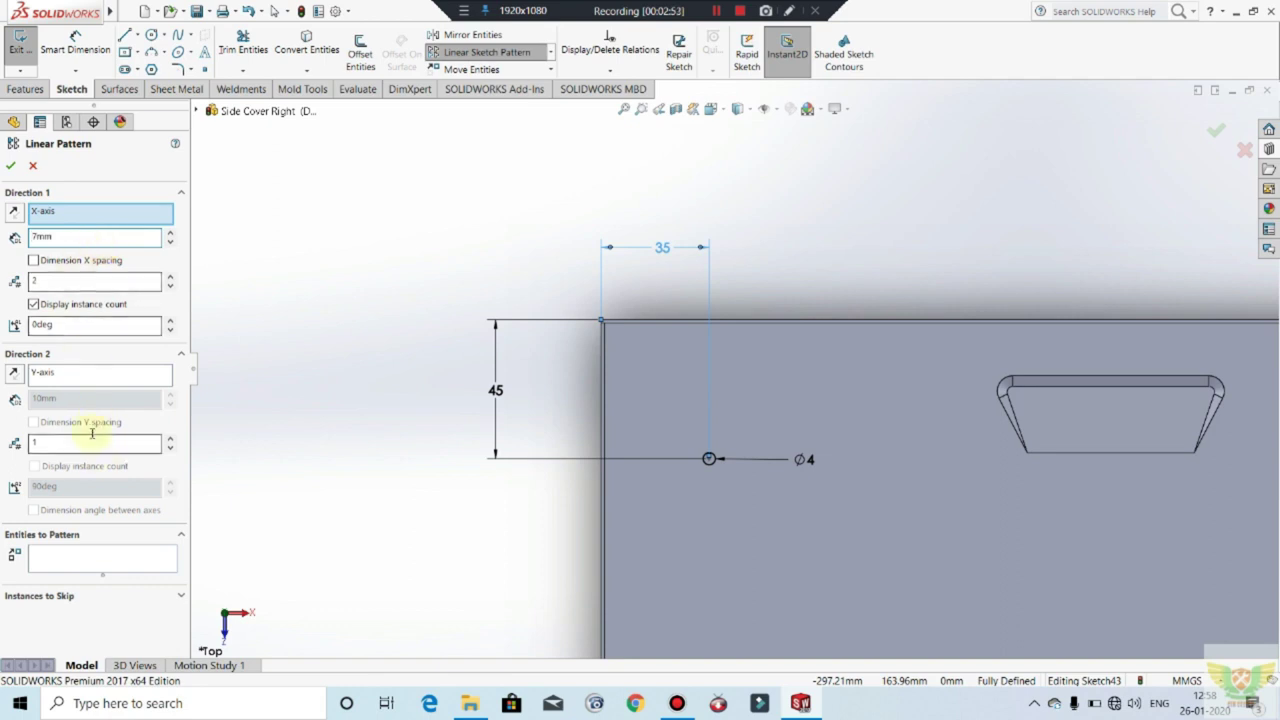
Step: Enter the pattern counts 8 and 18 and the spacing, then close the pattern
double_click(88, 282)
text(8)
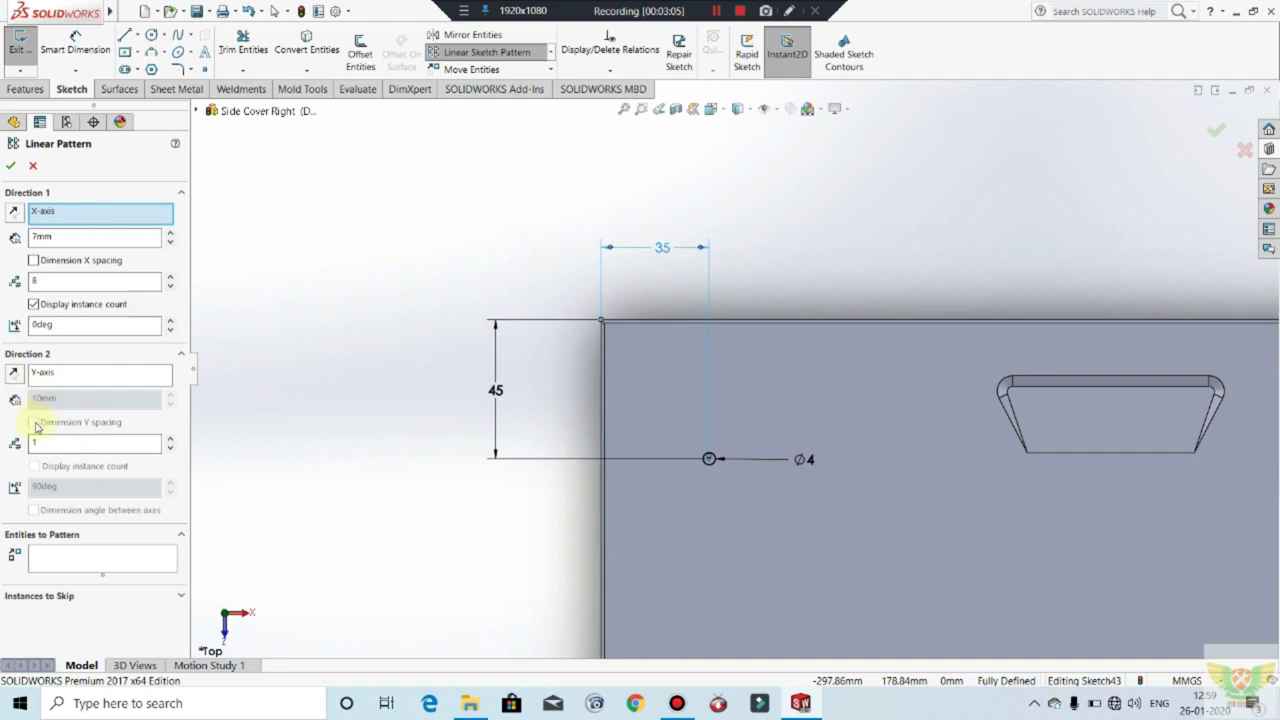
double_click(72, 444)
text(8)
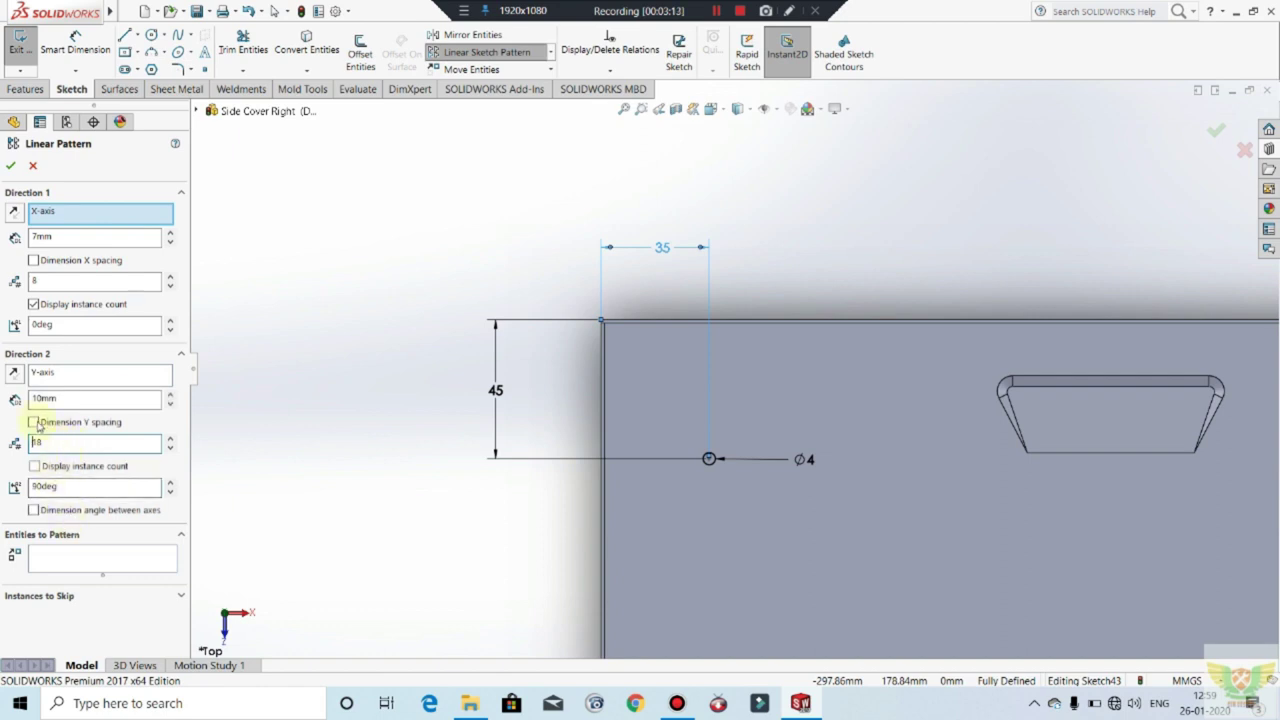
double_click(56, 401)
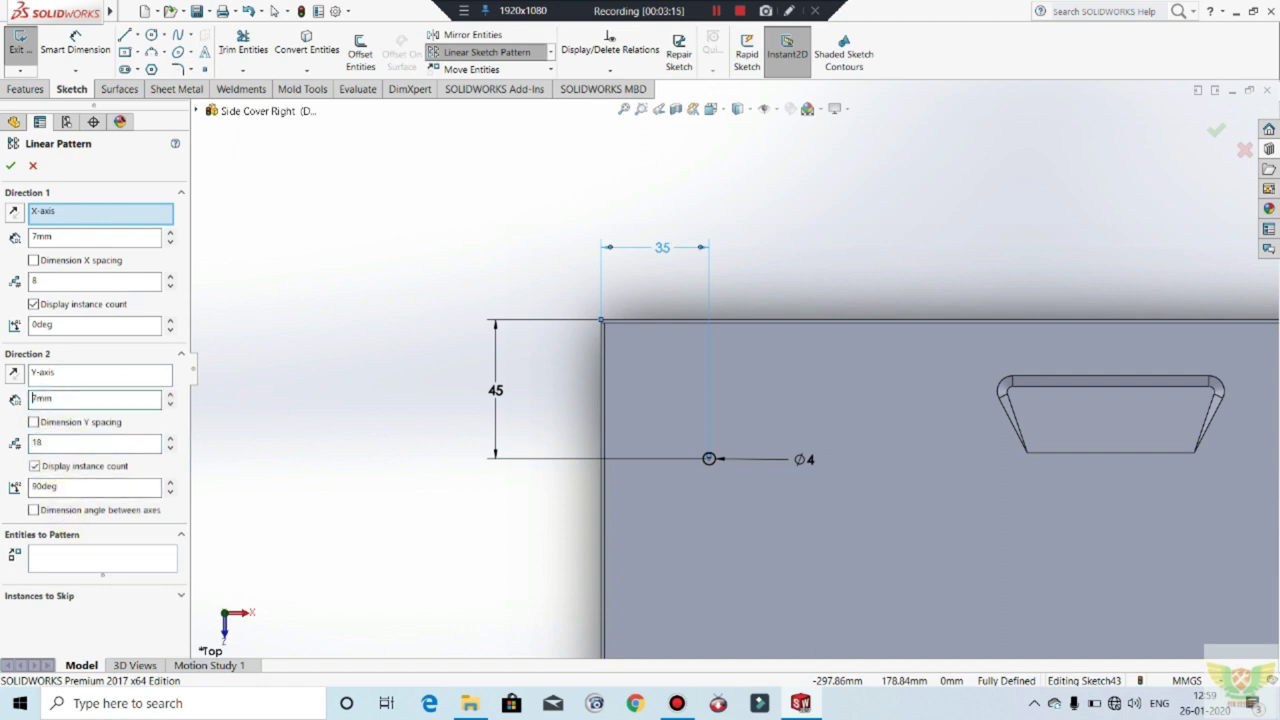
click(11, 168)
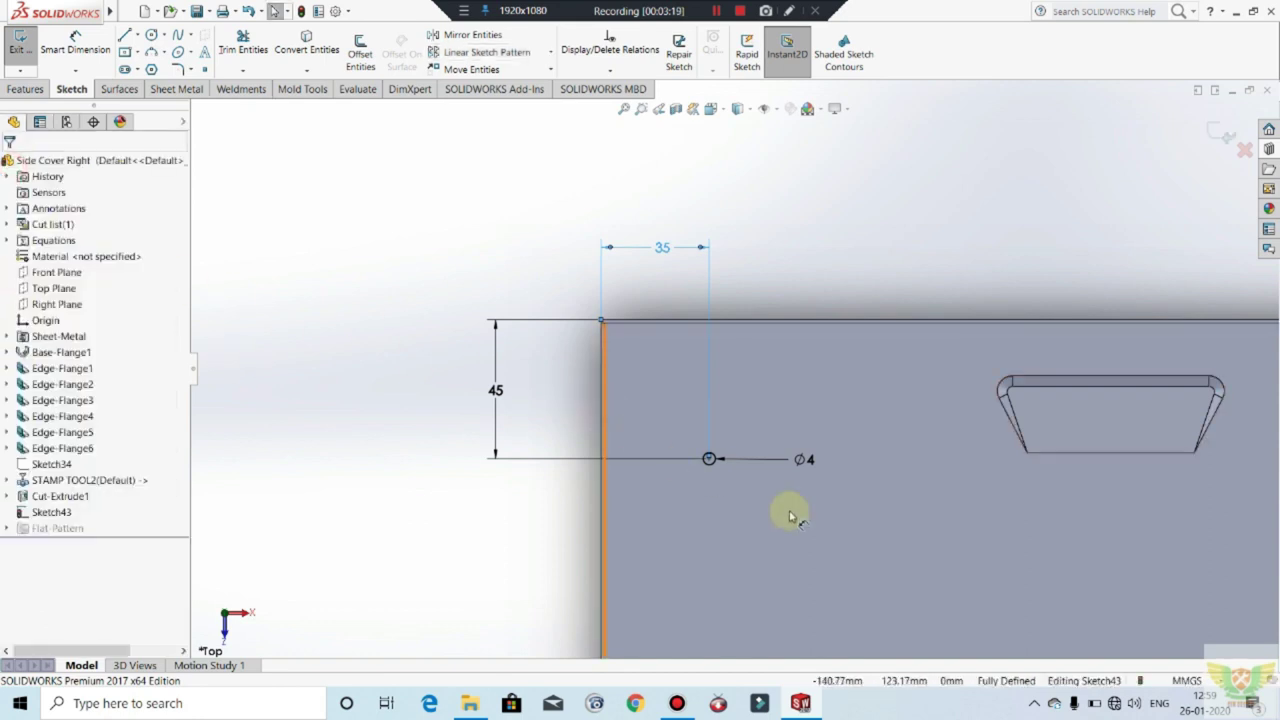
scroll(790, 515, down, 2)
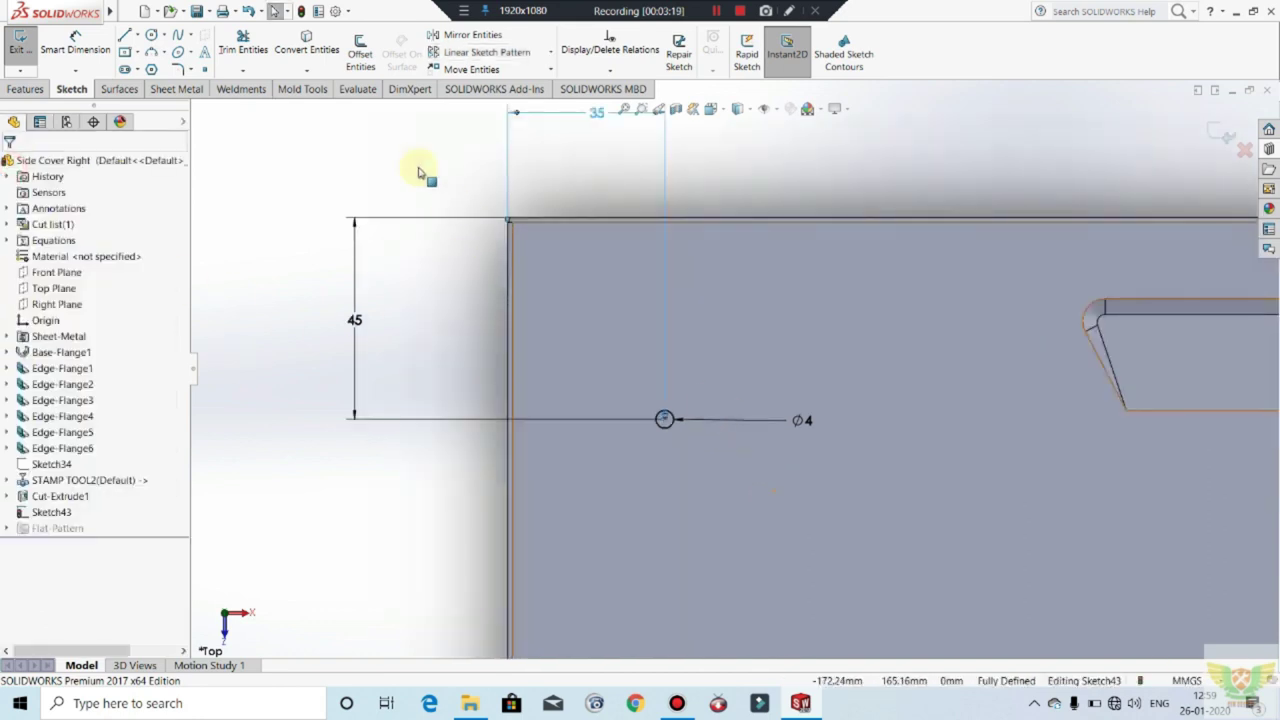
Step: Reapply Linear Sketch Pattern to the Ø4 circle with 7mm X spacing
click(456, 52)
click(105, 557)
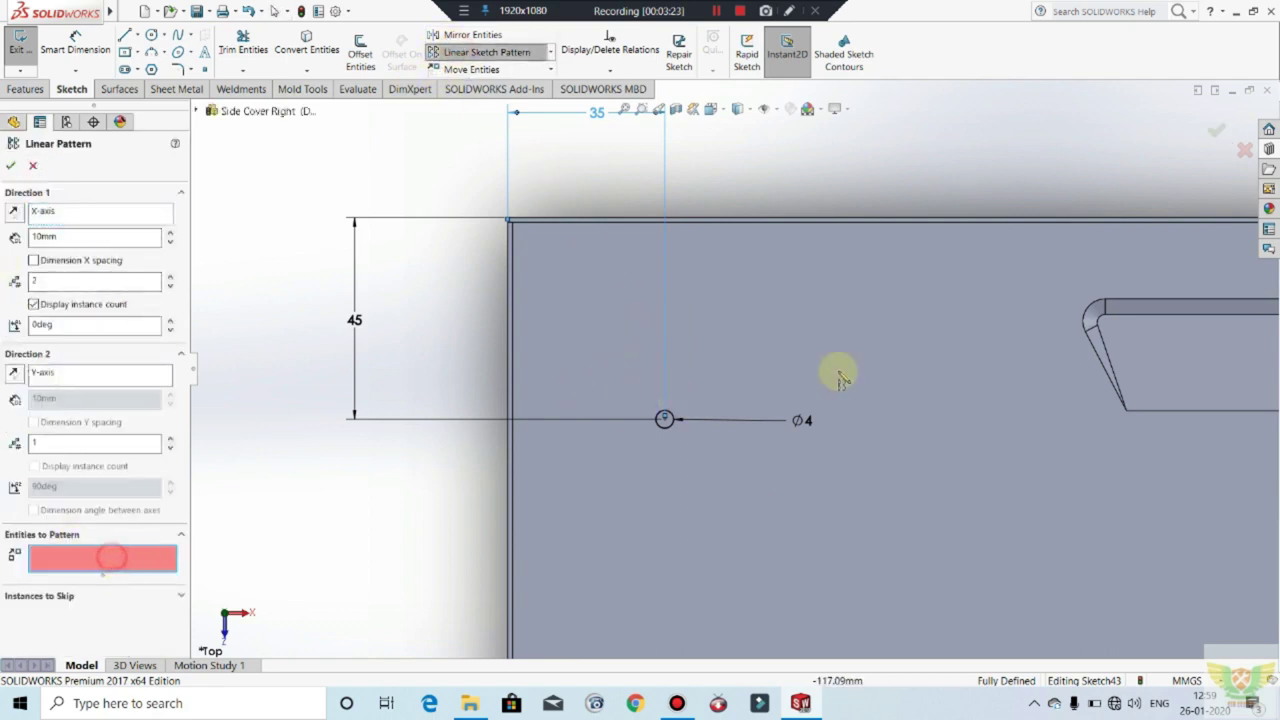
click(667, 428)
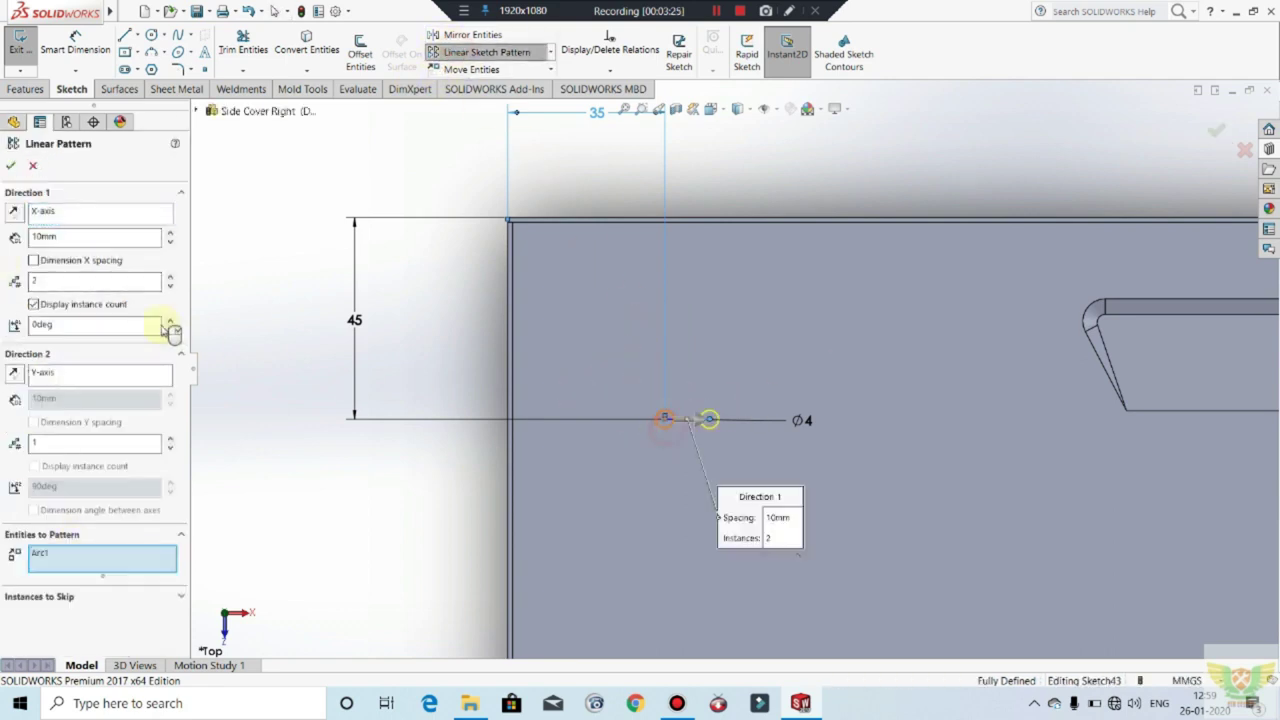
double_click(67, 238)
text(7mm)
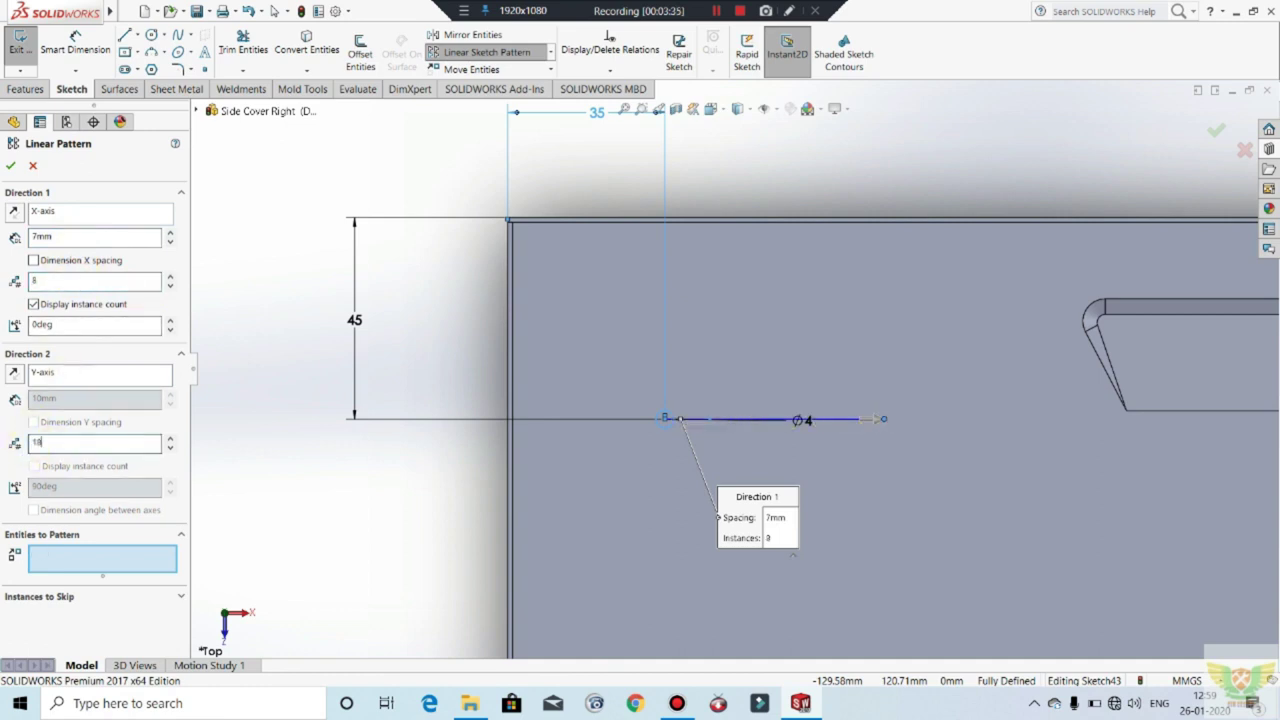
Step: Reverse the 7mm Y direction, confirm the 8 × 18 grid, and exit the sketch
click(14, 376)
double_click(64, 398)
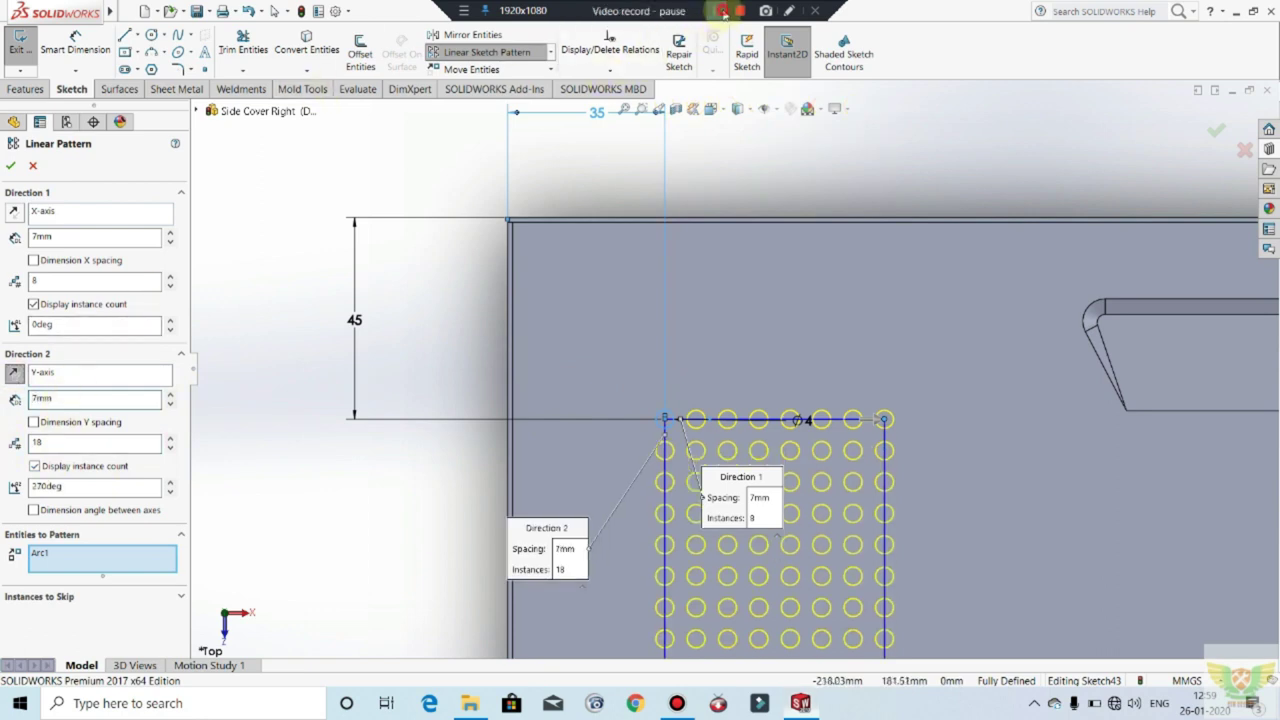
scroll(513, 125, up, 3)
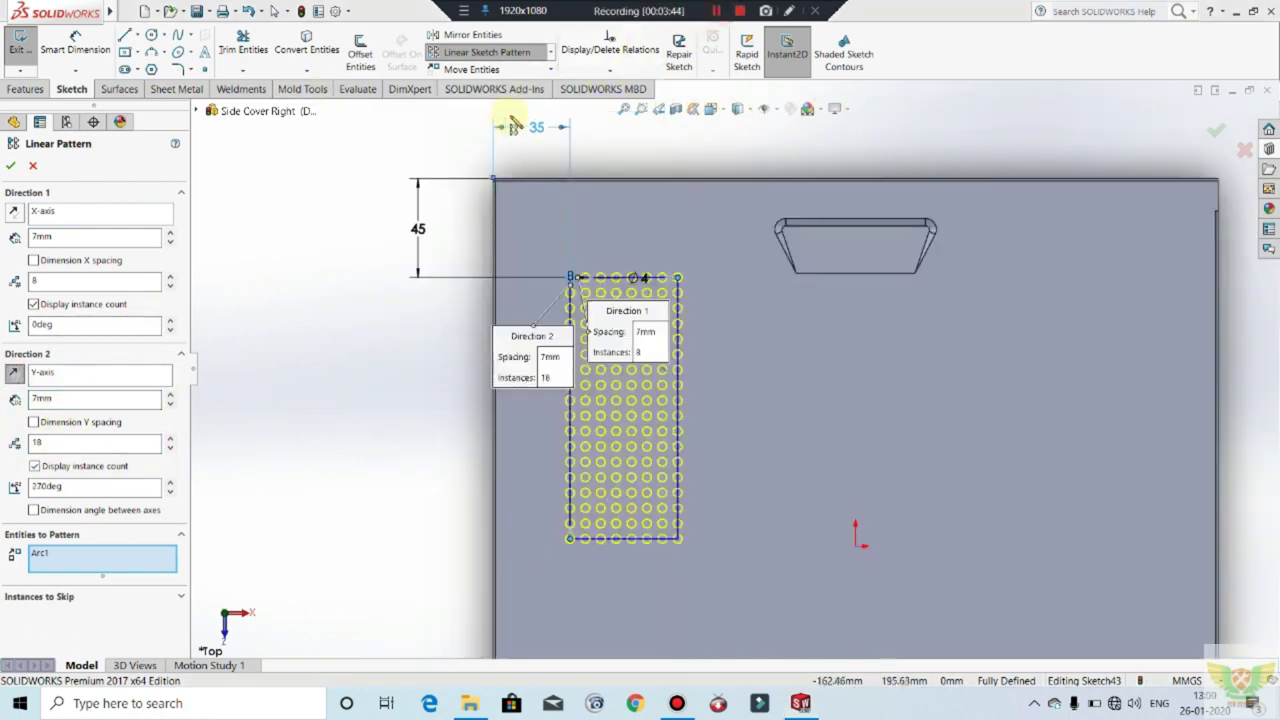
click(8, 166)
click(20, 45)
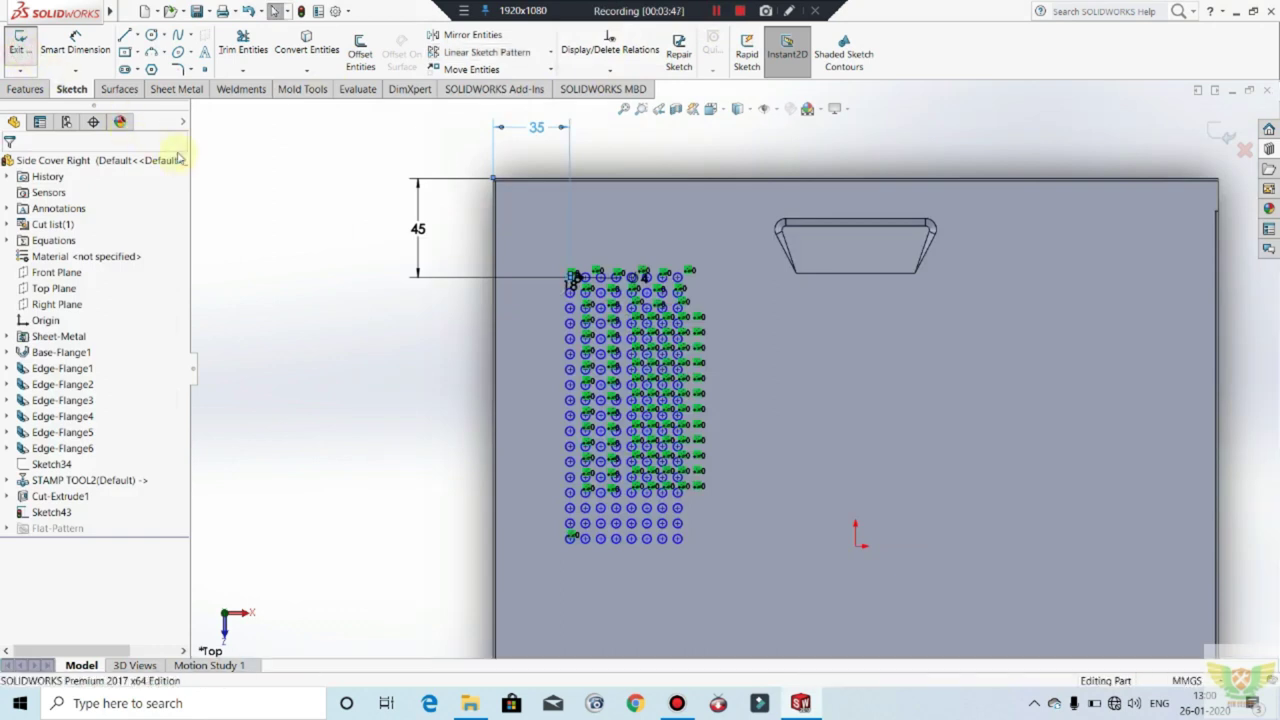
Step: Cut the 8 × 18 Ø4 grid through the panel as Cut-Extrude2 and inspect the holes
click(17, 92)
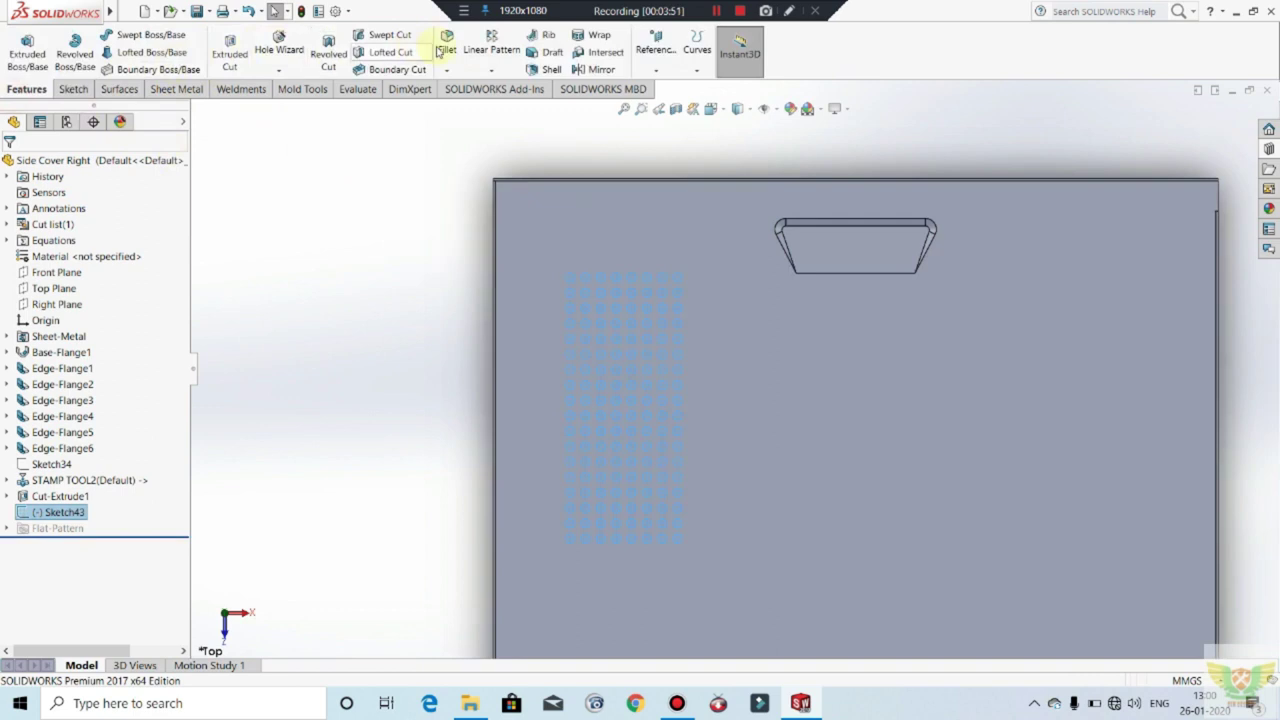
click(176, 89)
click(500, 34)
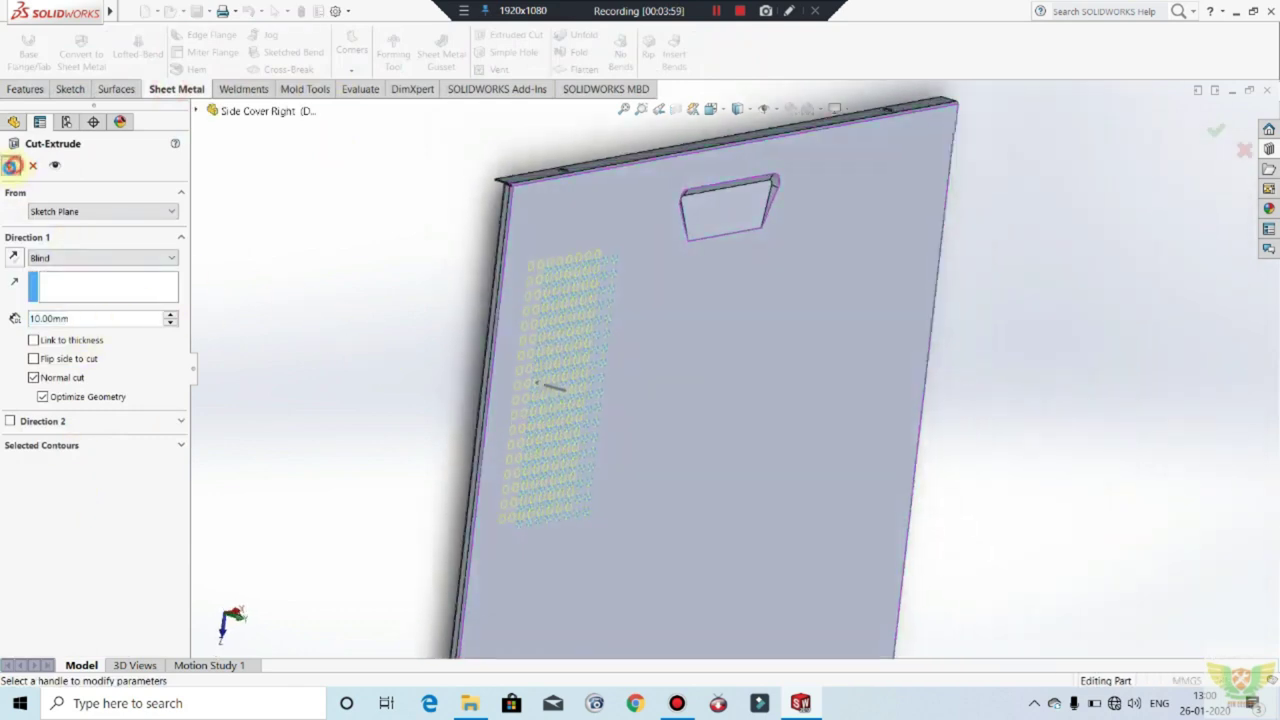
click(12, 166)
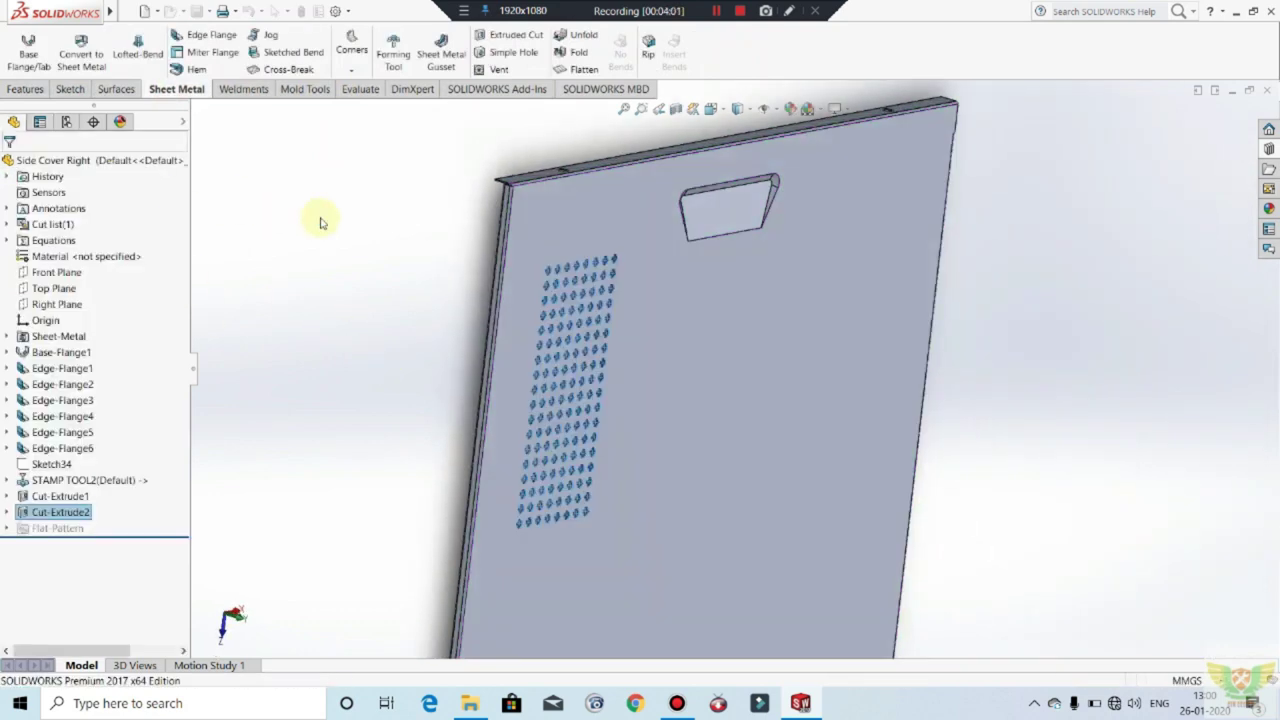
mouse_move(376, 316)
middle_down()
mouse_move(326, 277)
mouse_move(356, 327)
mouse_move(495, 310)
middle_up()
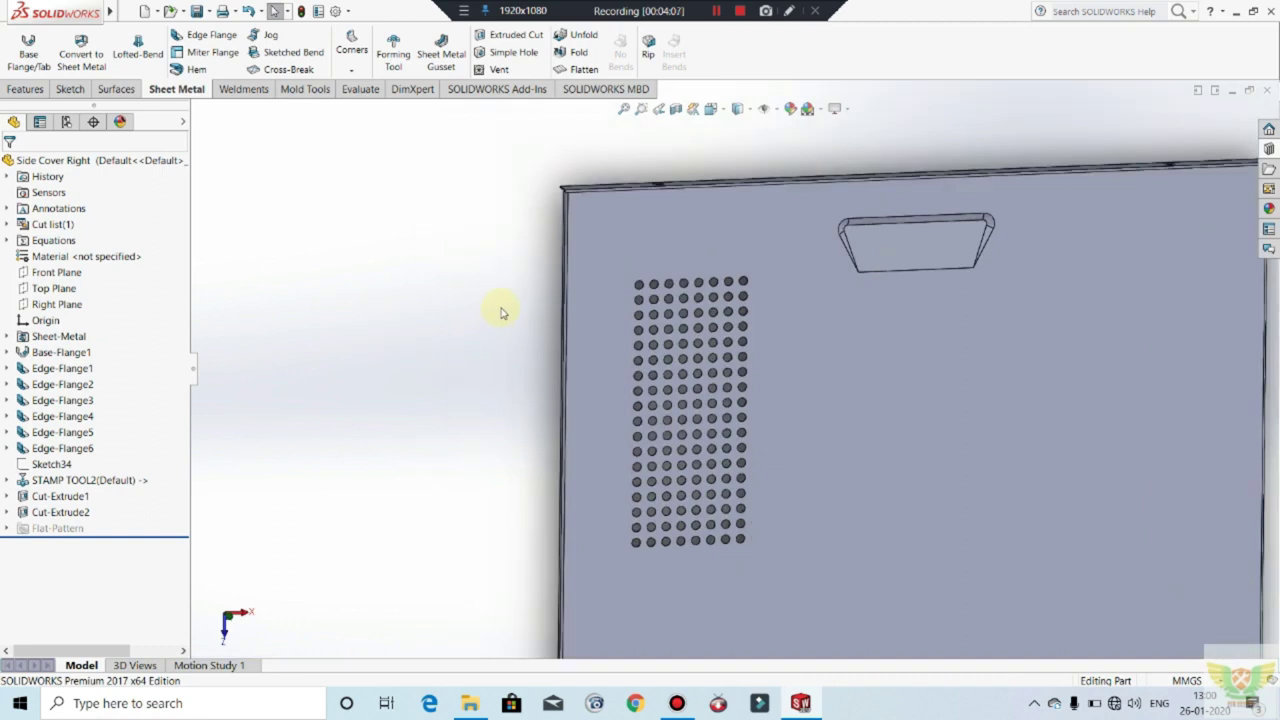
scroll(737, 277, up, 1)
scroll(851, 363, up, 2)
scroll(878, 370, up, 1)
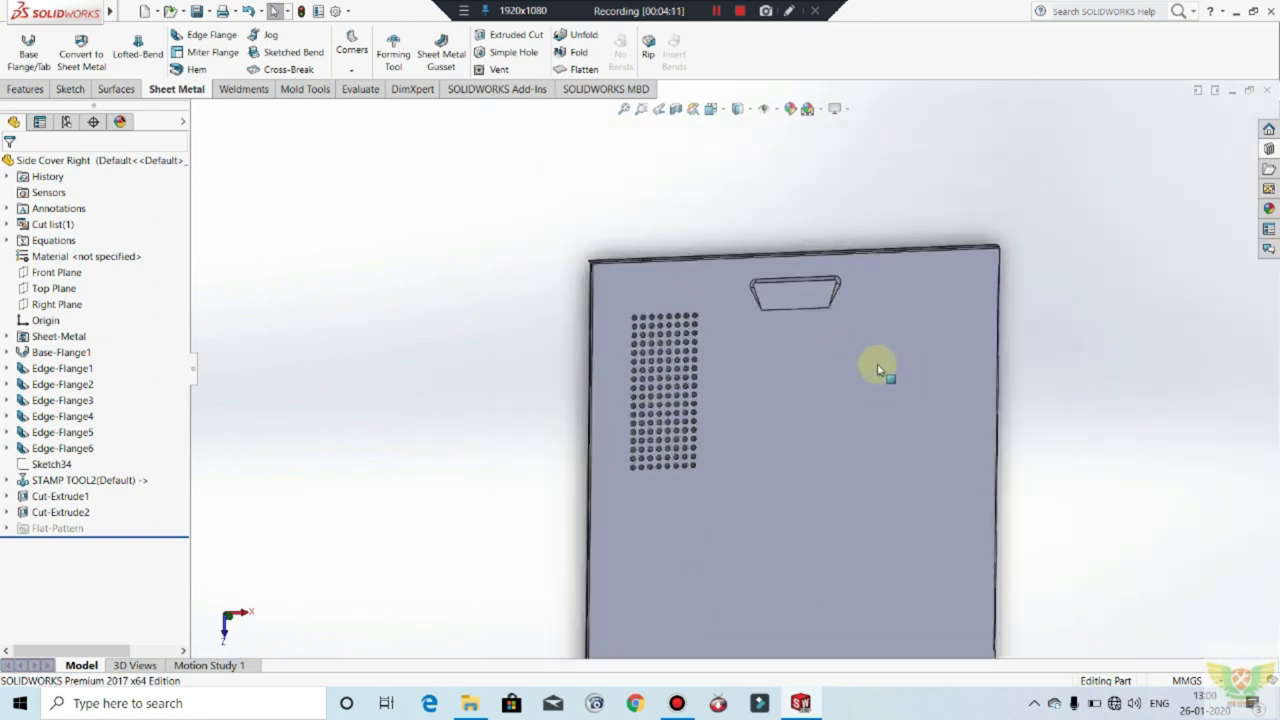
scroll(878, 370, down, 1)
scroll(509, 360, down, 3)
scroll(509, 360, up, 3)
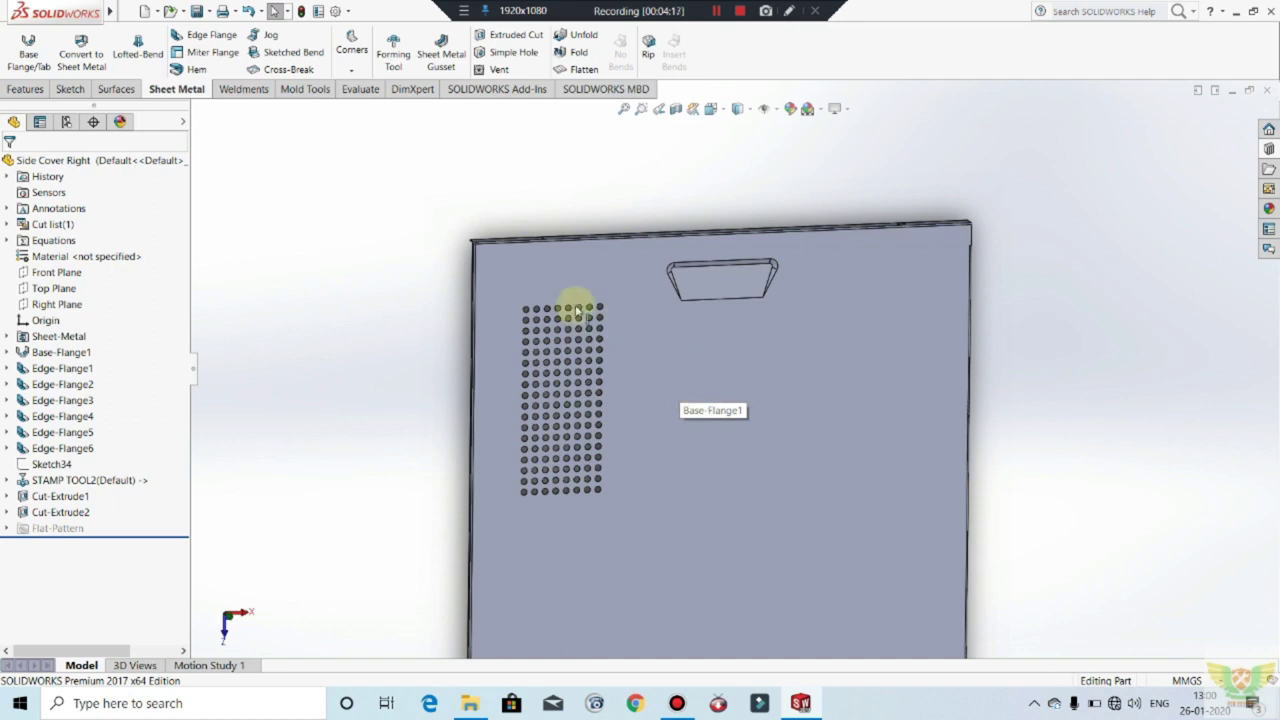
scroll(734, 380, down, 1)
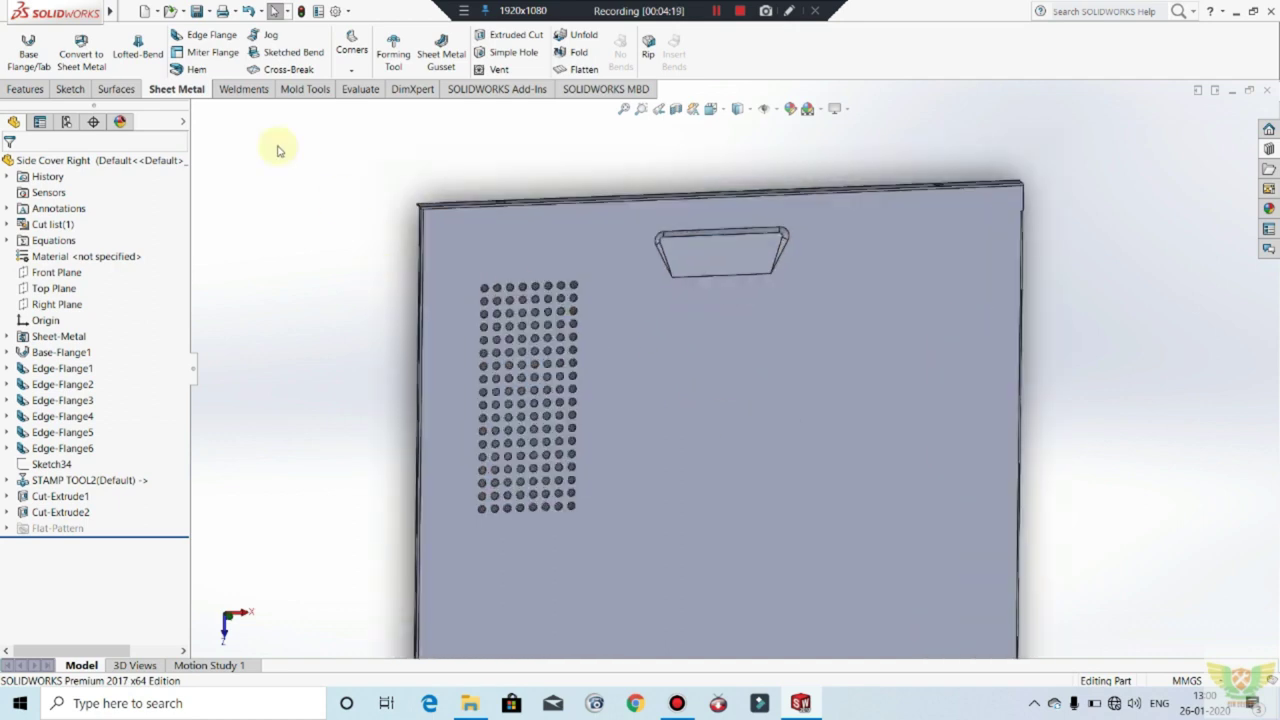
Step: Create a new part and start a sketch on the Top Plane
click(144, 11)
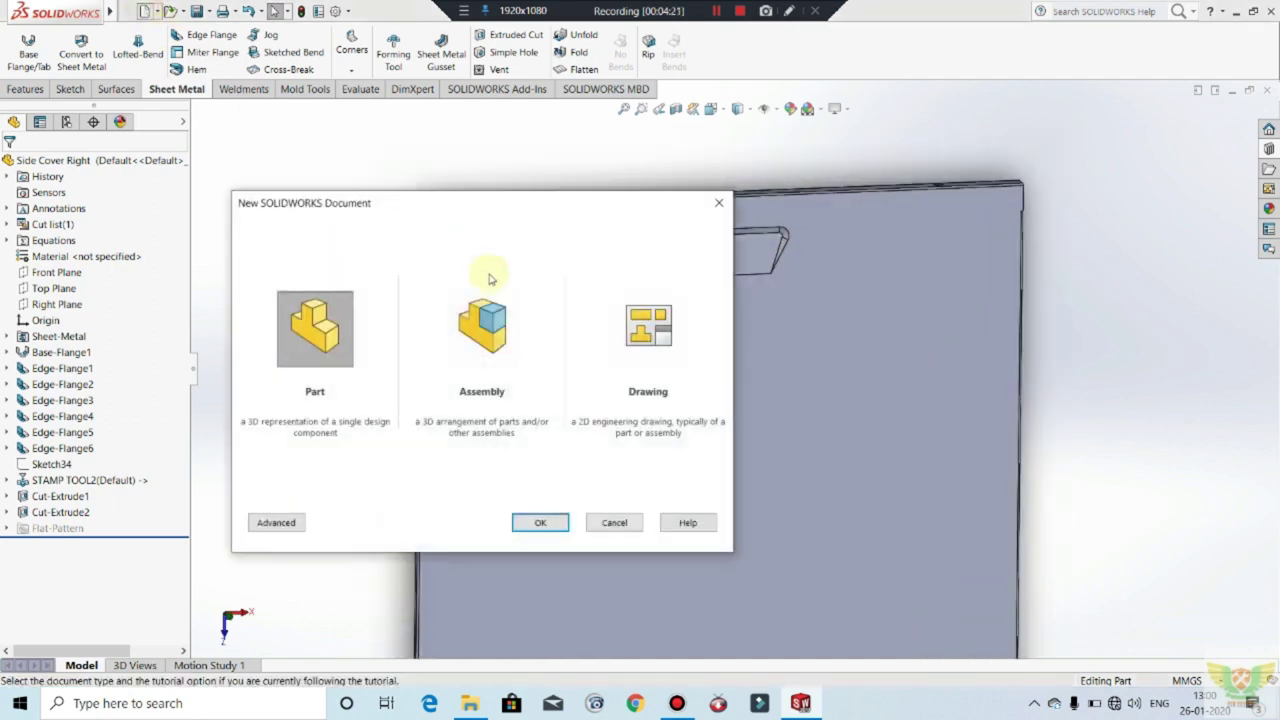
click(540, 522)
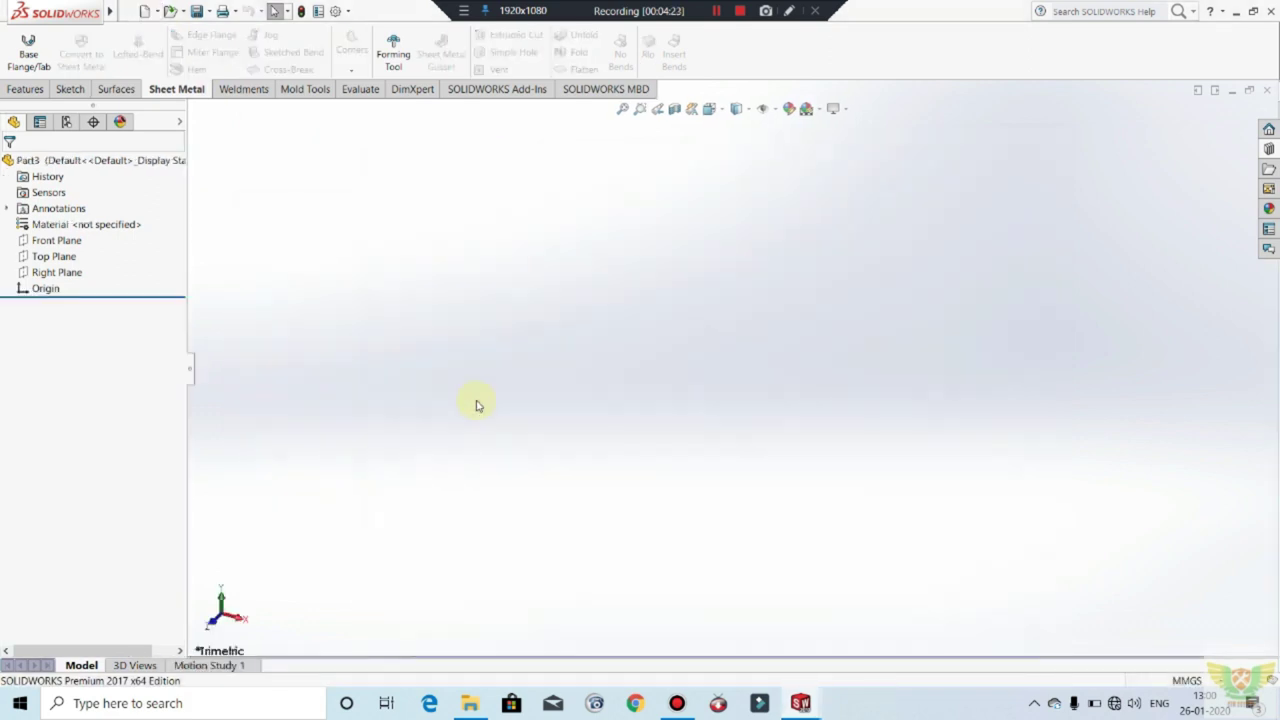
click(70, 88)
click(18, 45)
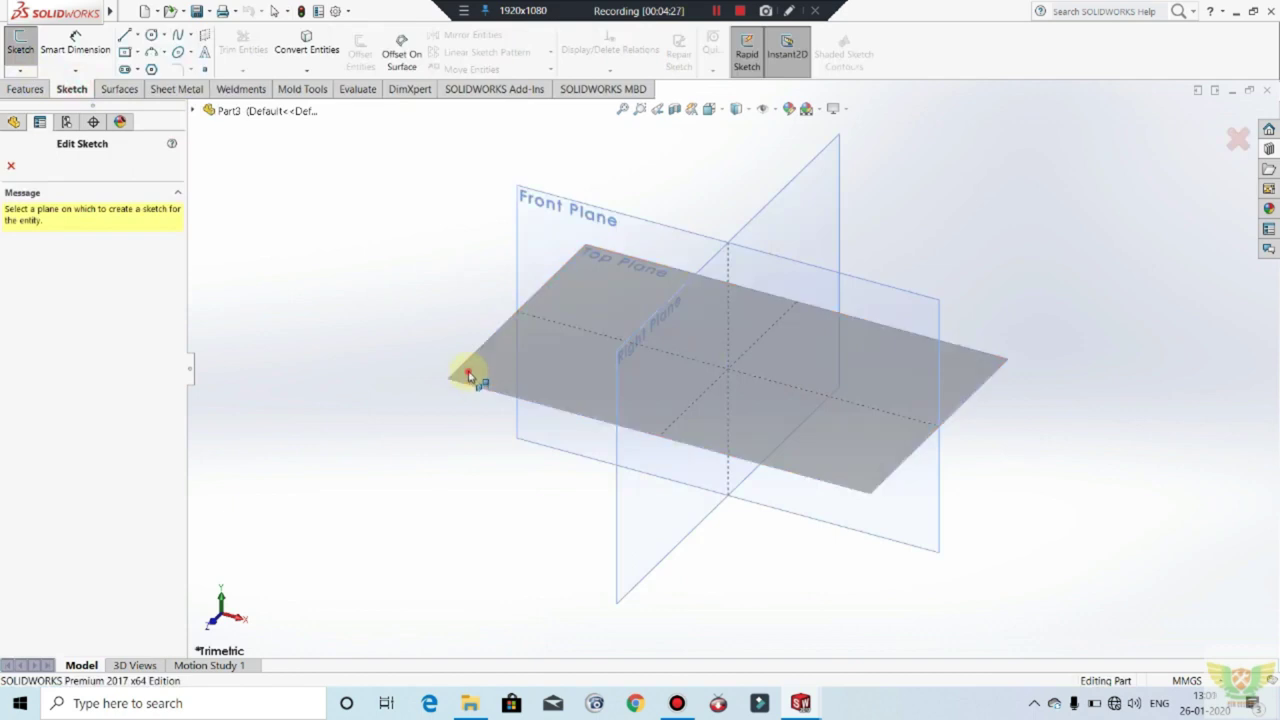
click(466, 366)
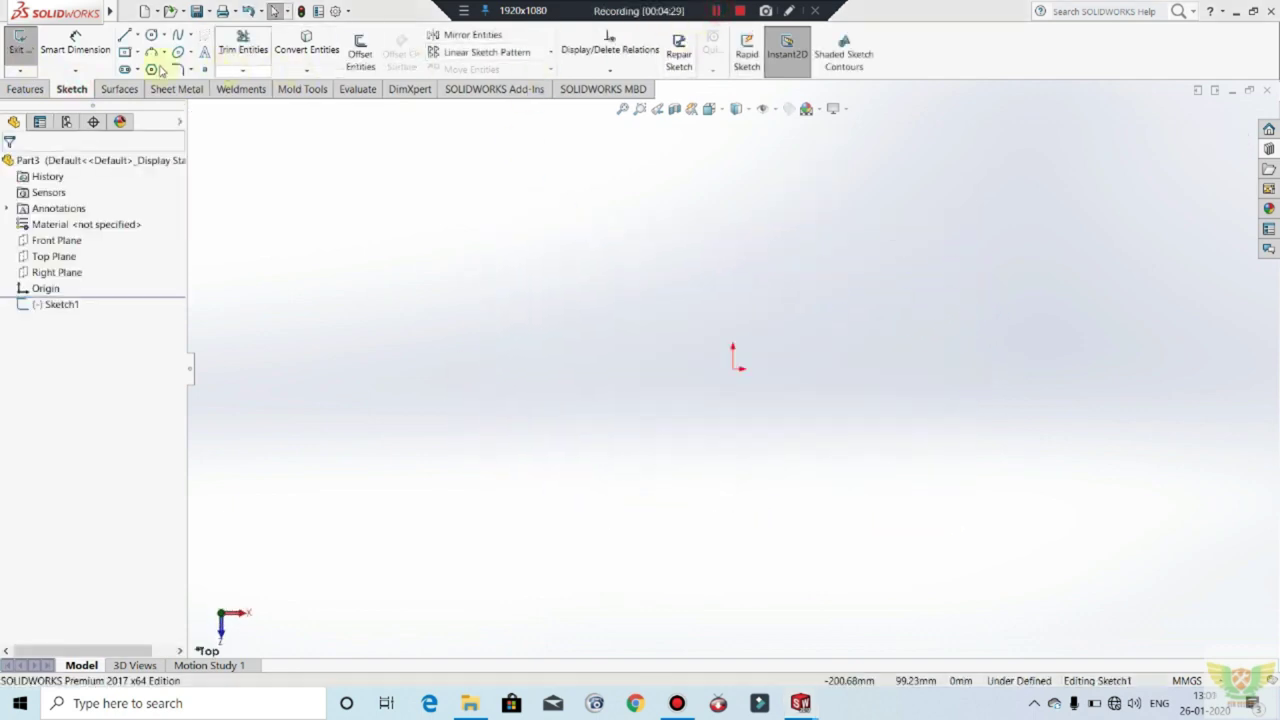
Step: Draw a center rectangle anchored at the origin
click(125, 52)
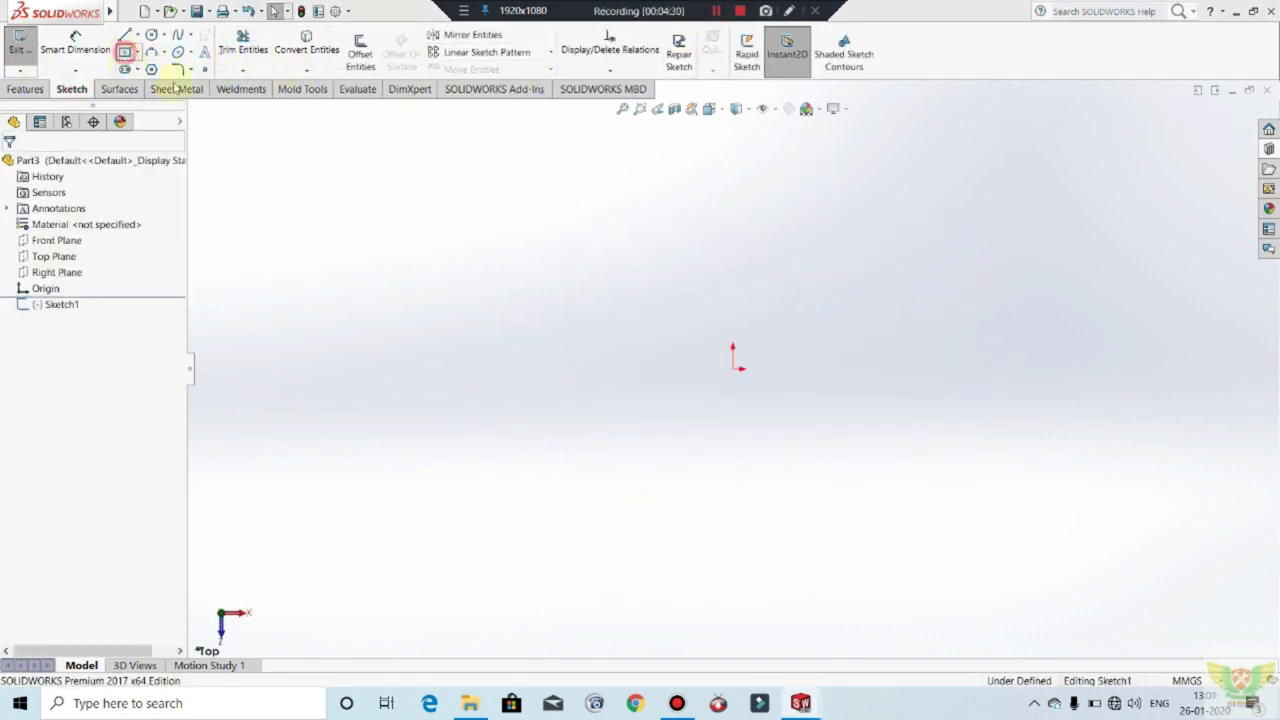
click(732, 368)
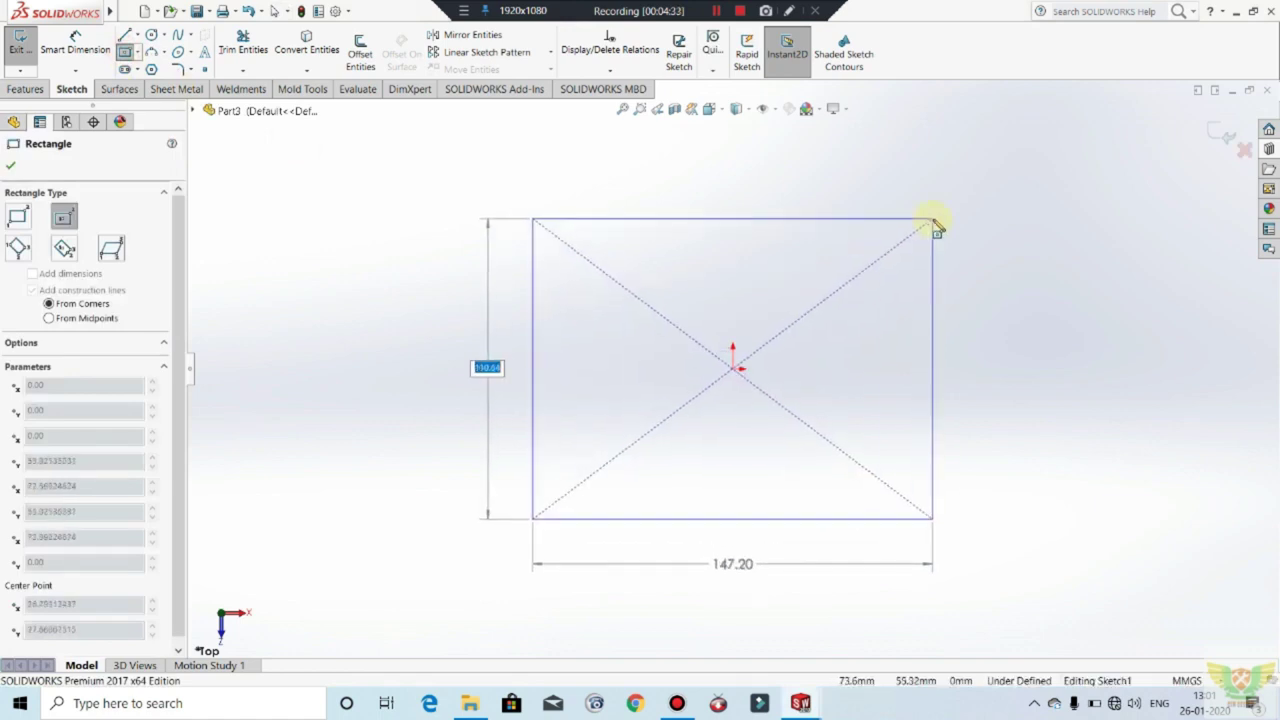
click(1008, 166)
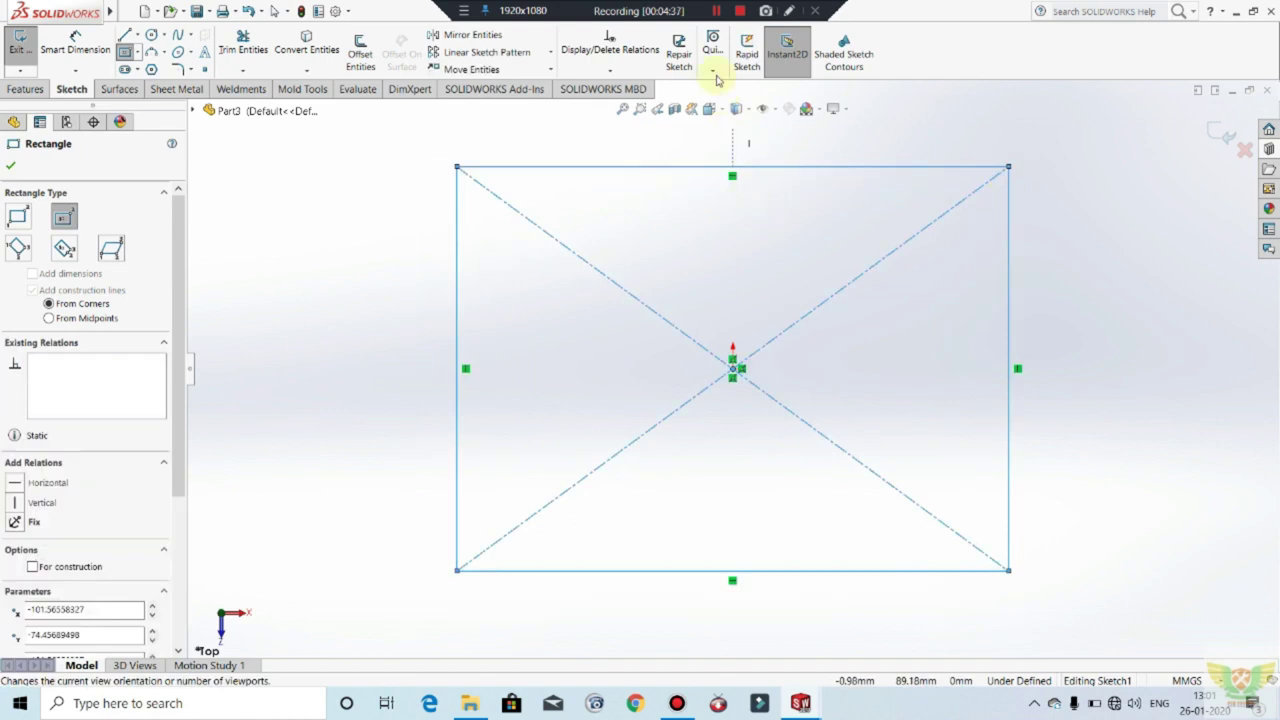
click(716, 11)
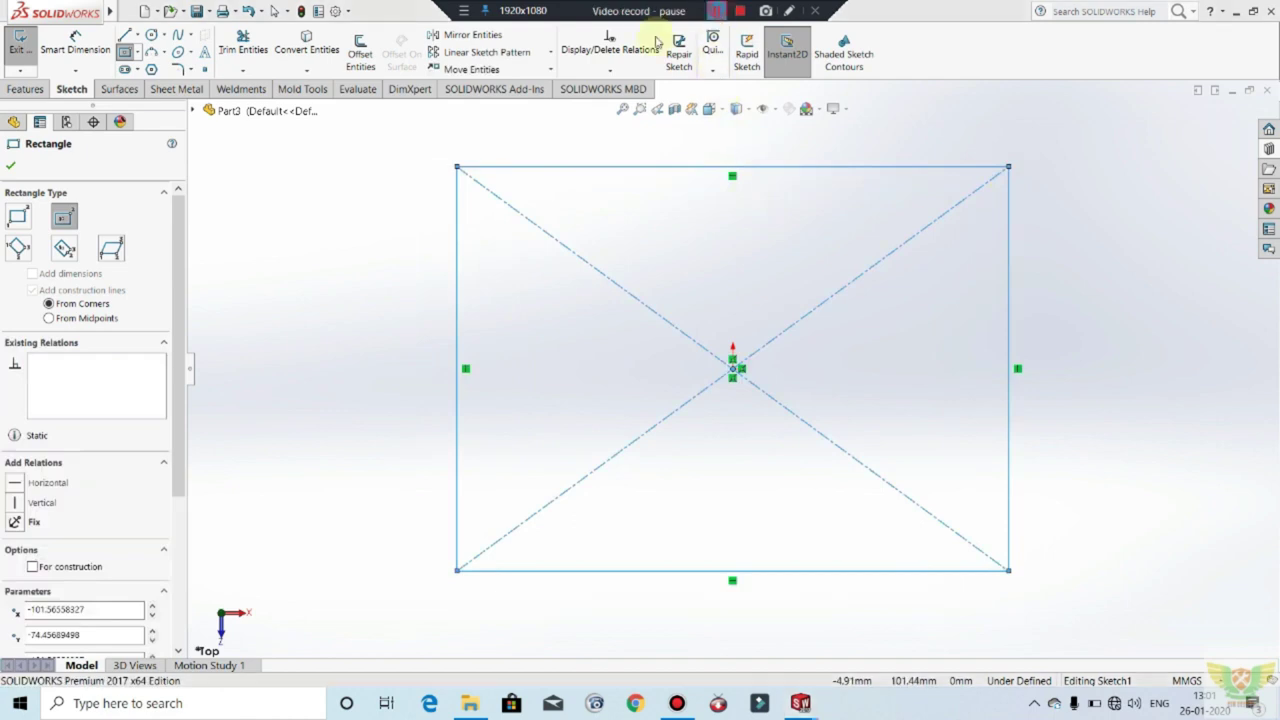
Step: Dimension the rectangle's width and height to 120, making a square
click(75, 45)
click(738, 574)
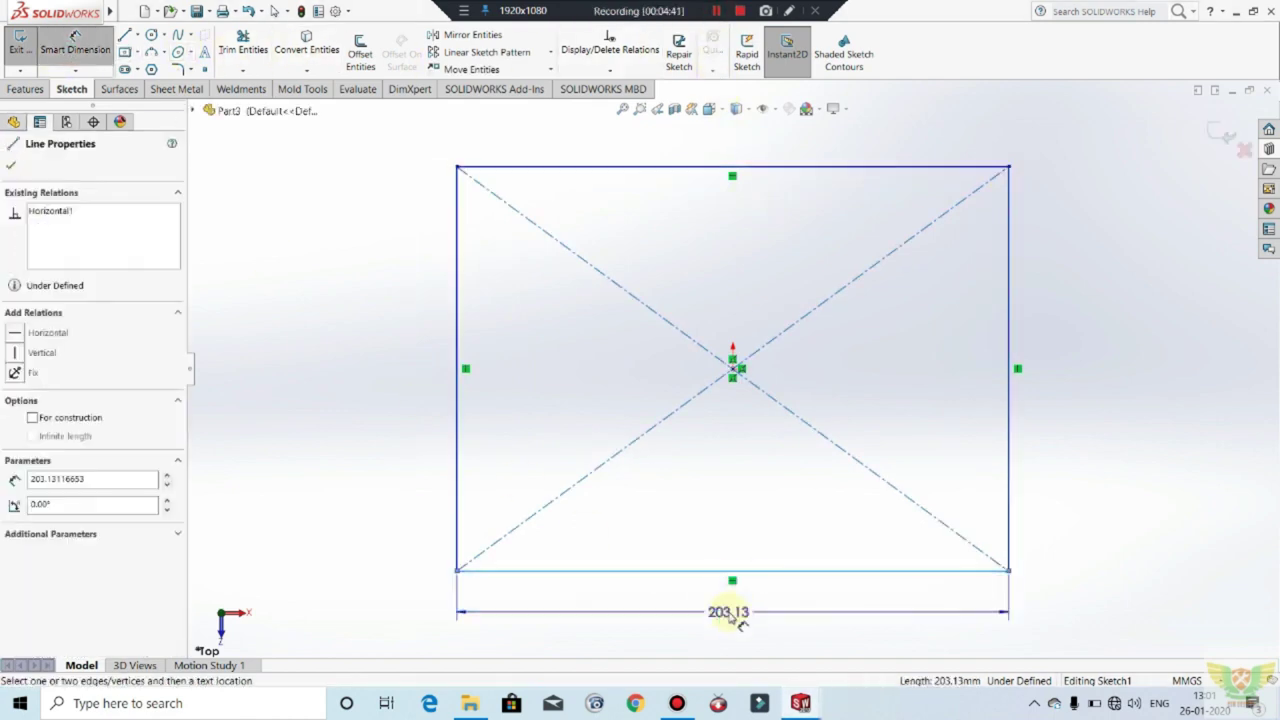
click(734, 613)
text(120)
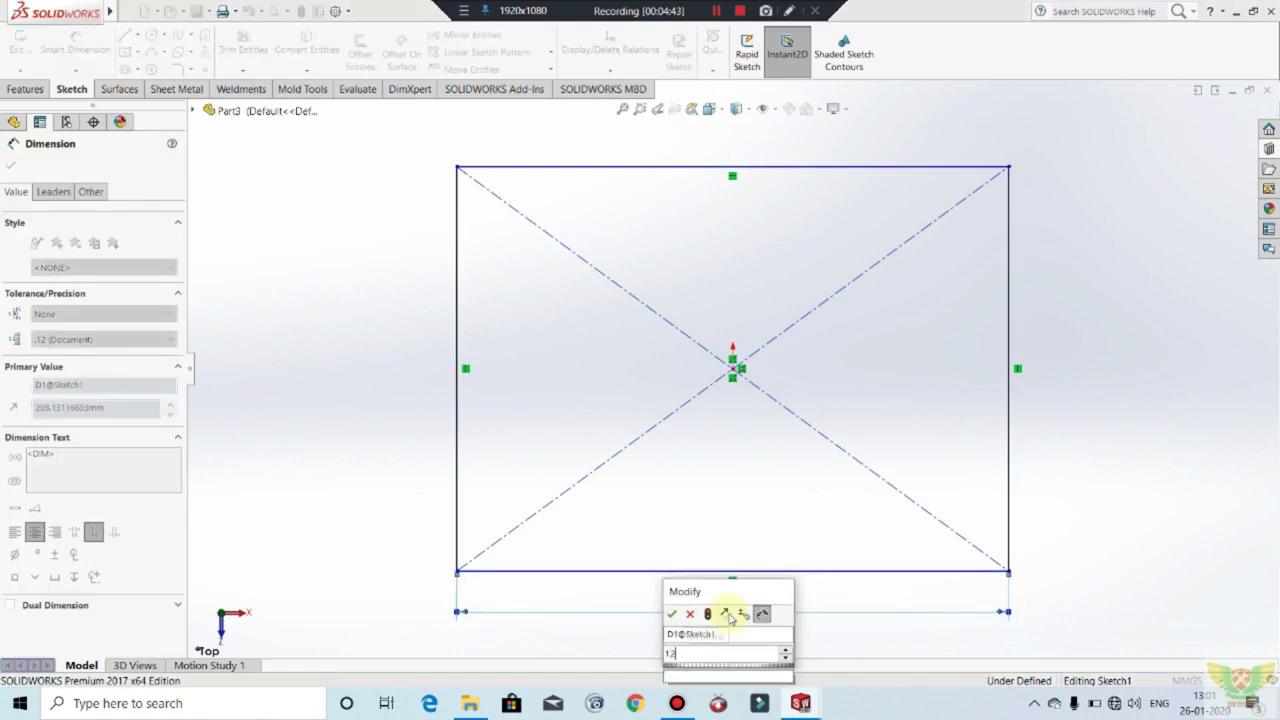
key(Return)
click(459, 330)
click(351, 348)
text(120)
key(Return)
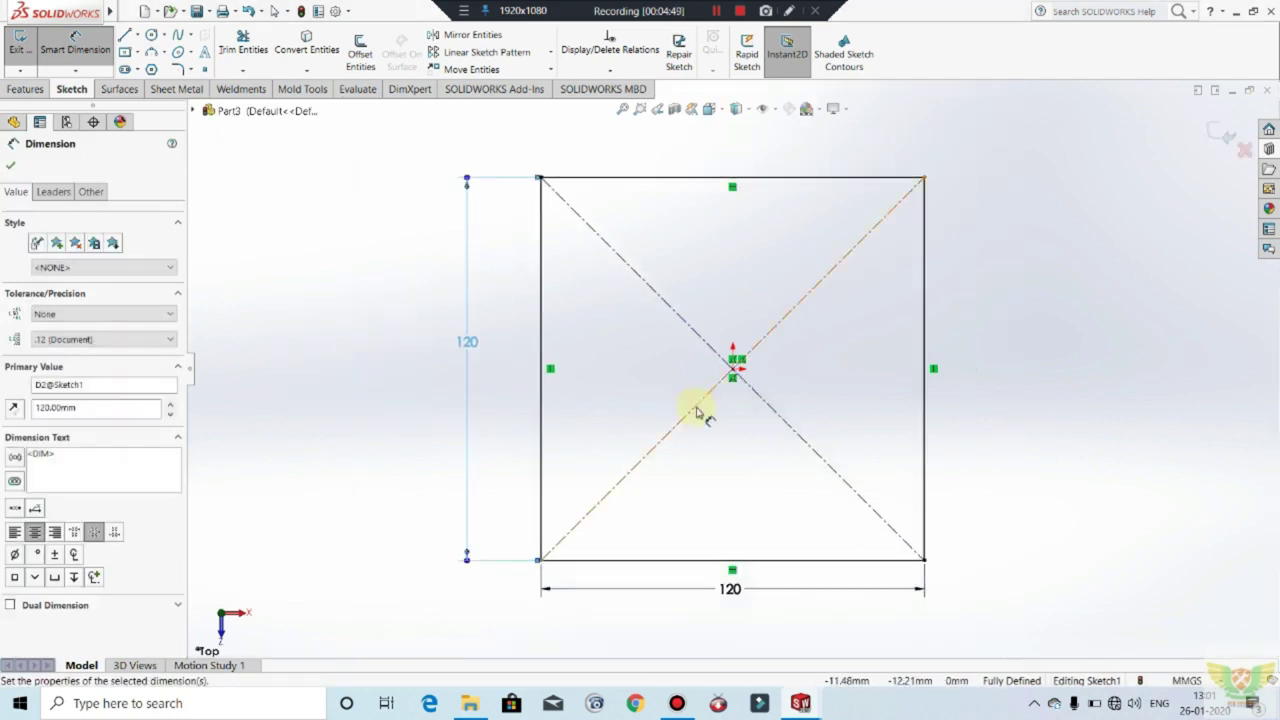
key(f)
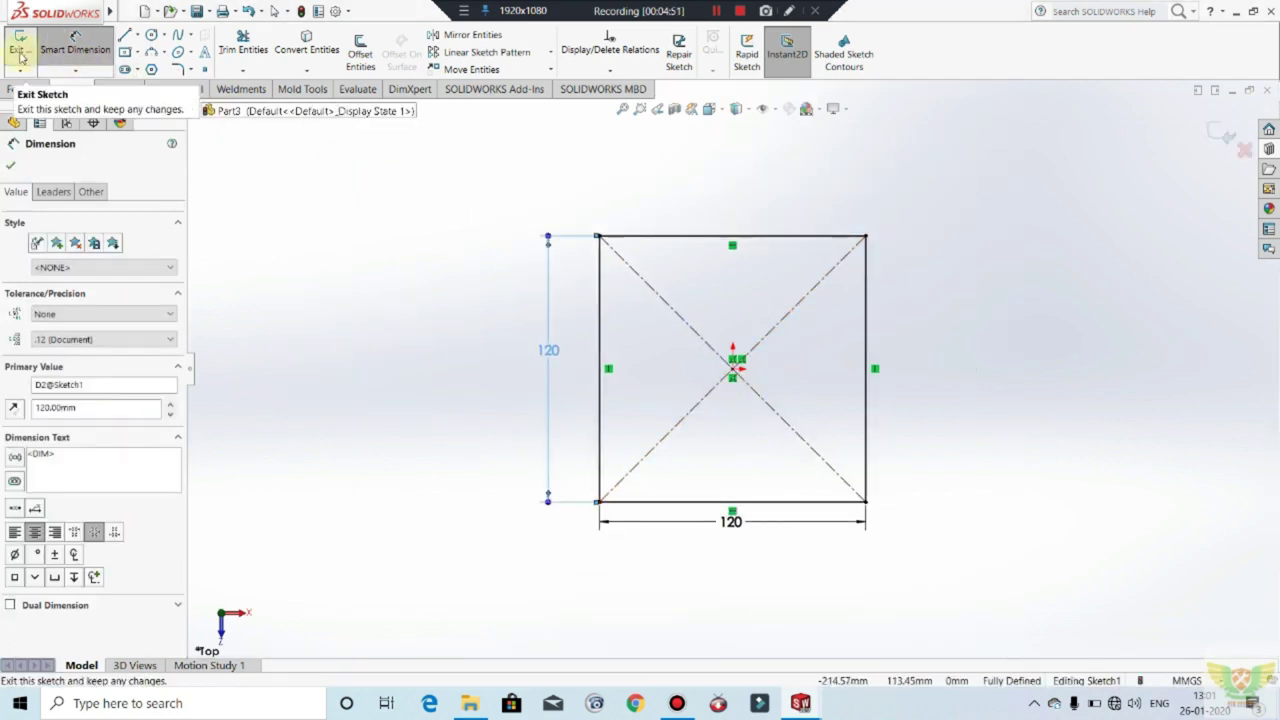
Step: Extrude the square sketch 10 mm into a solid plate and select its underside face
click(26, 89)
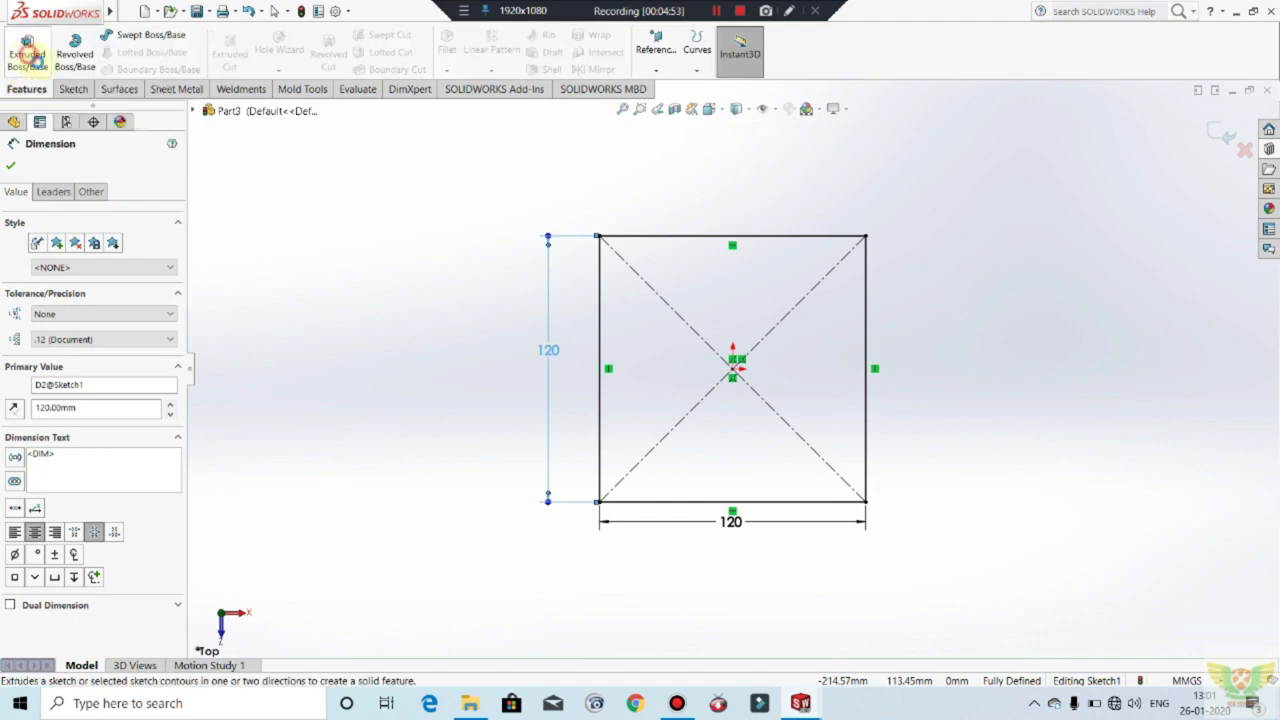
click(27, 56)
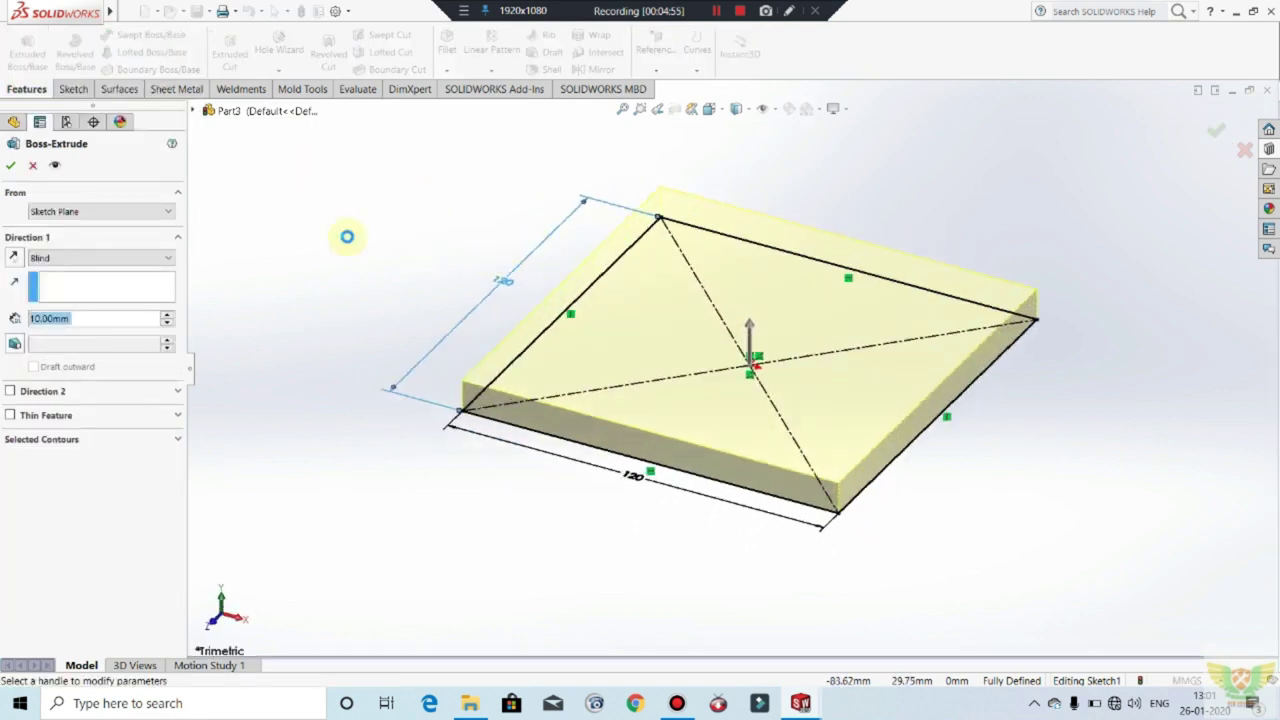
click(9, 166)
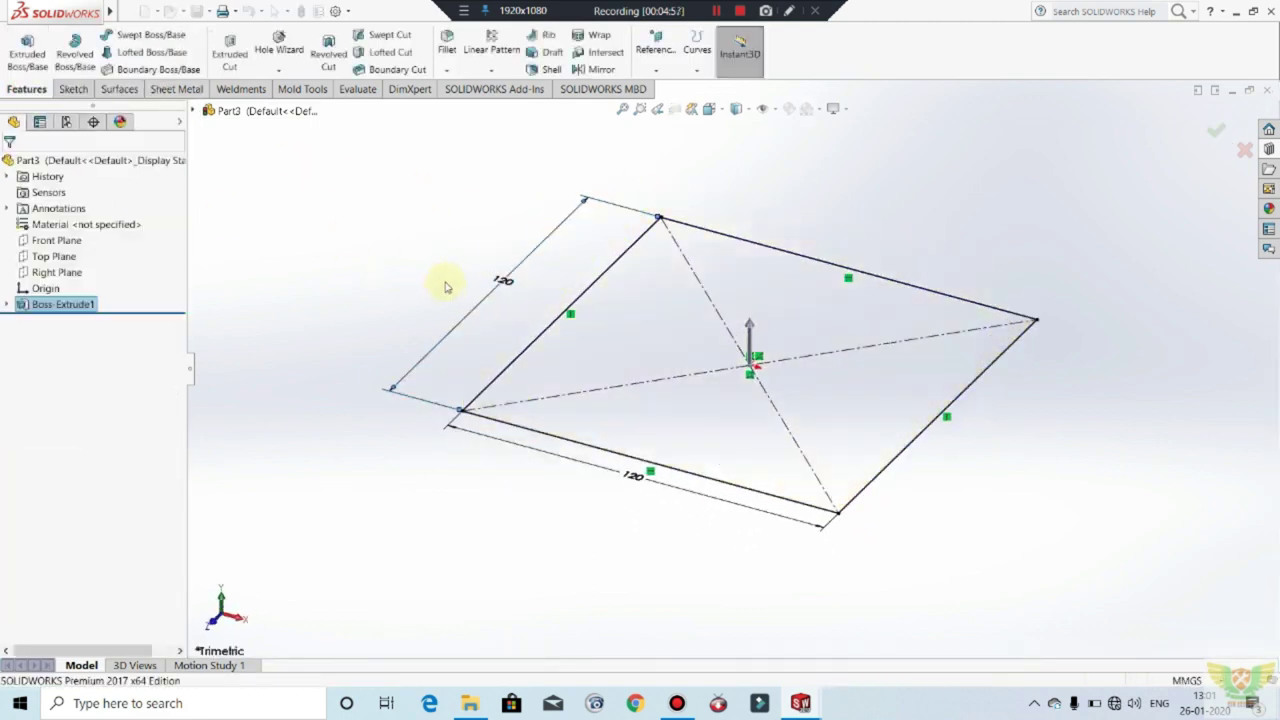
click(331, 243)
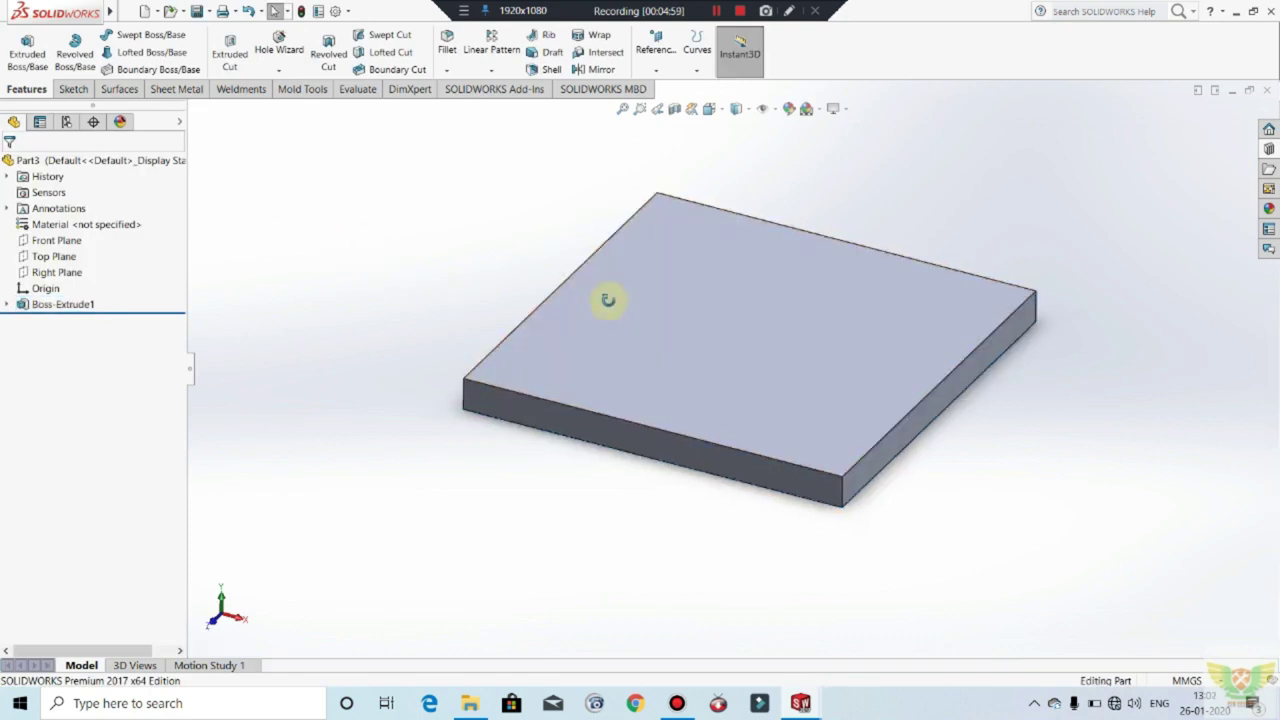
middle_drag(608, 297, 603, 180)
click(693, 340)
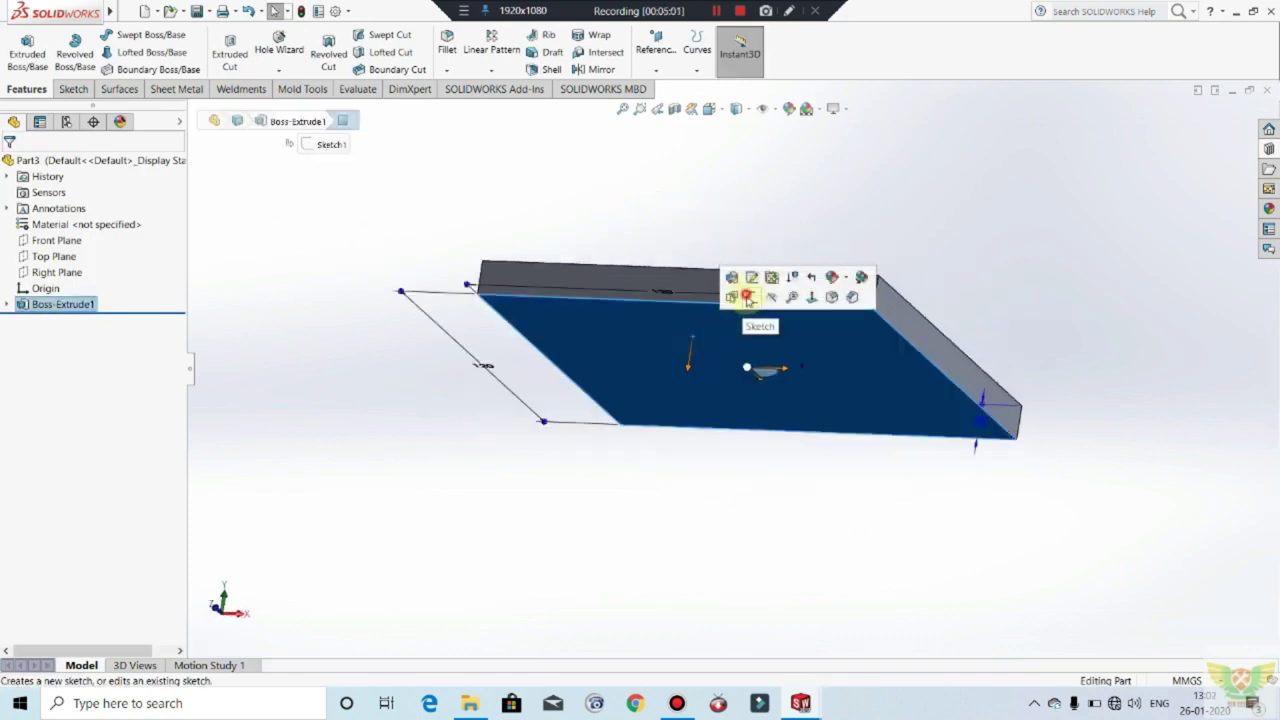
Step: Sketch a centre rectangle about the origin on the plate's underside face, 85 mm wide
click(738, 296)
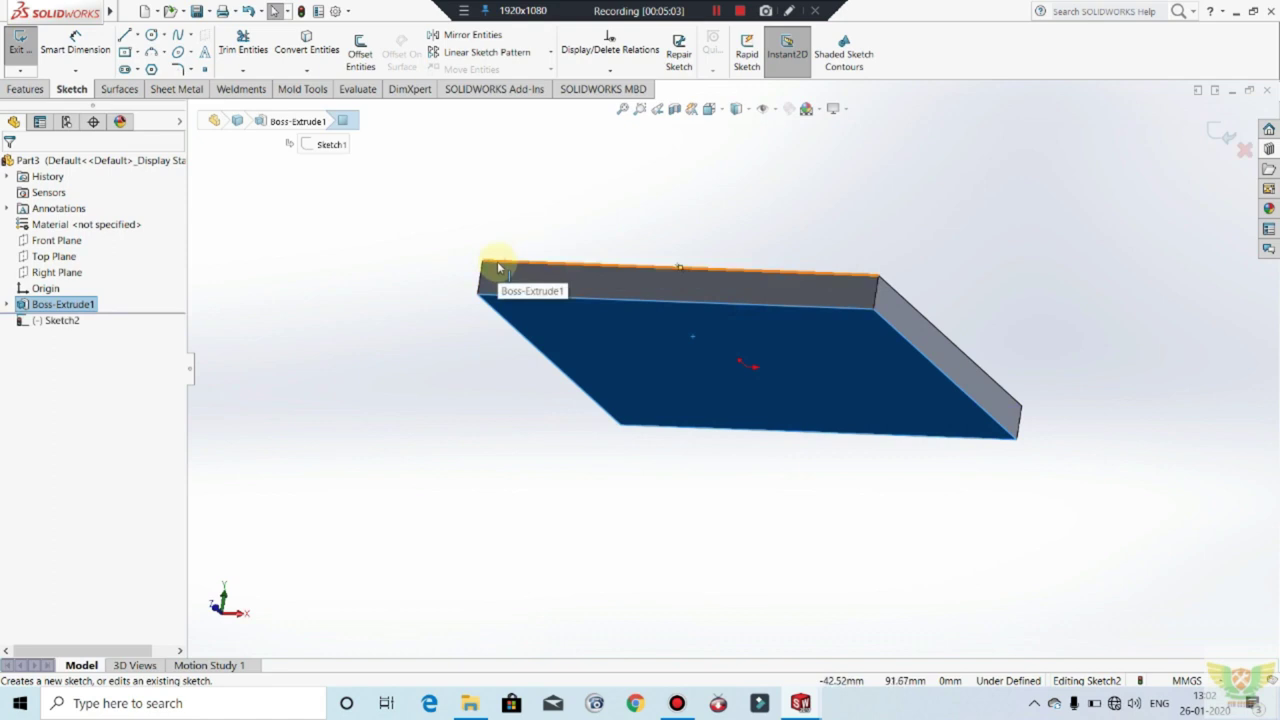
key(ctrl+8)
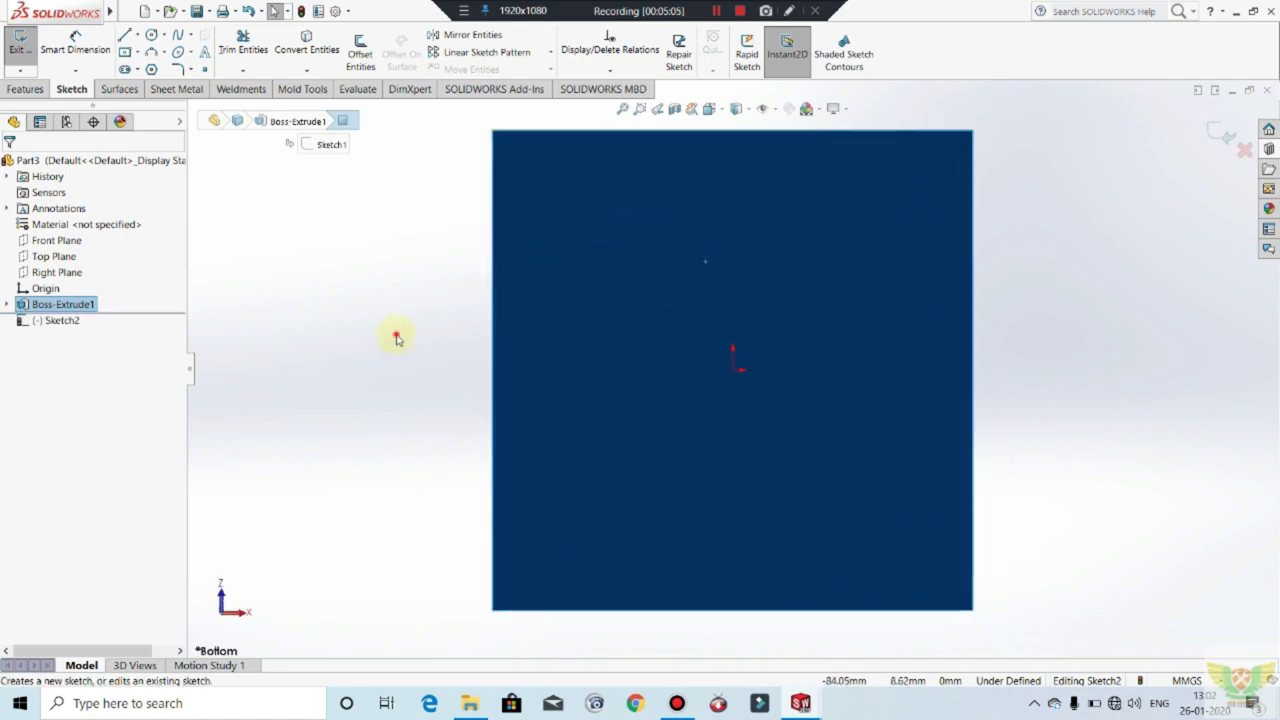
click(396, 337)
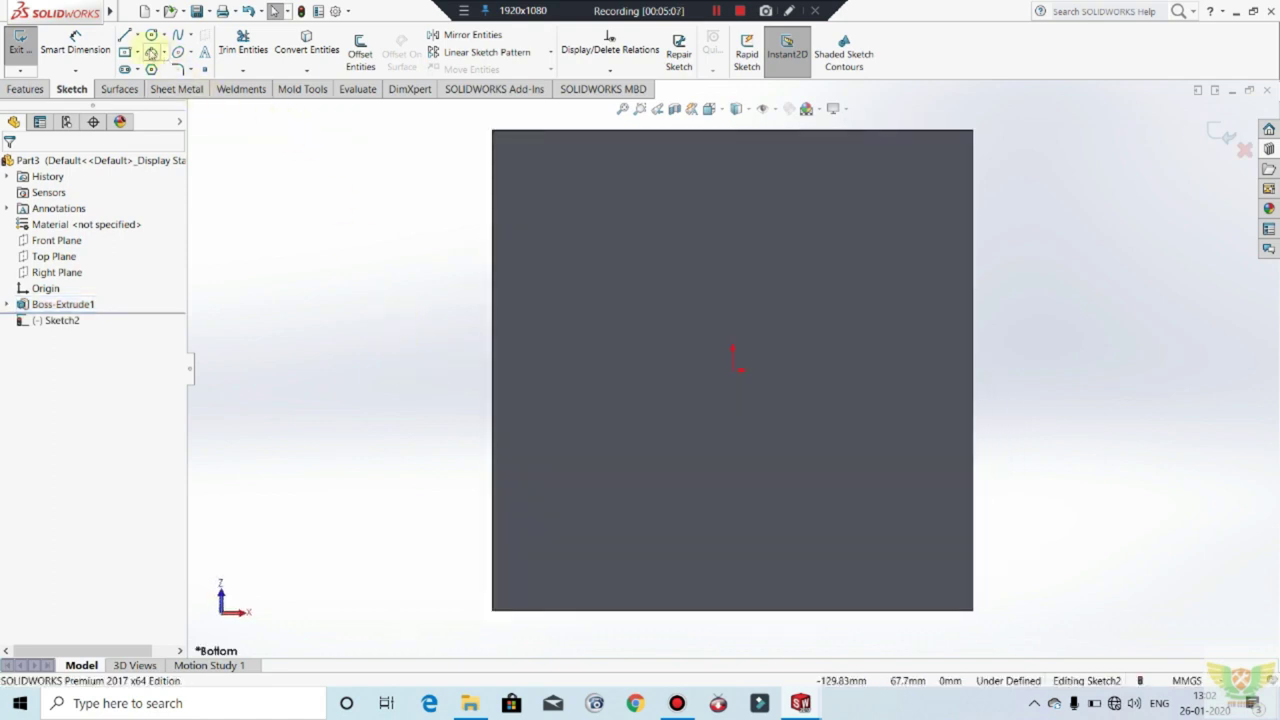
click(140, 51)
click(150, 81)
click(735, 370)
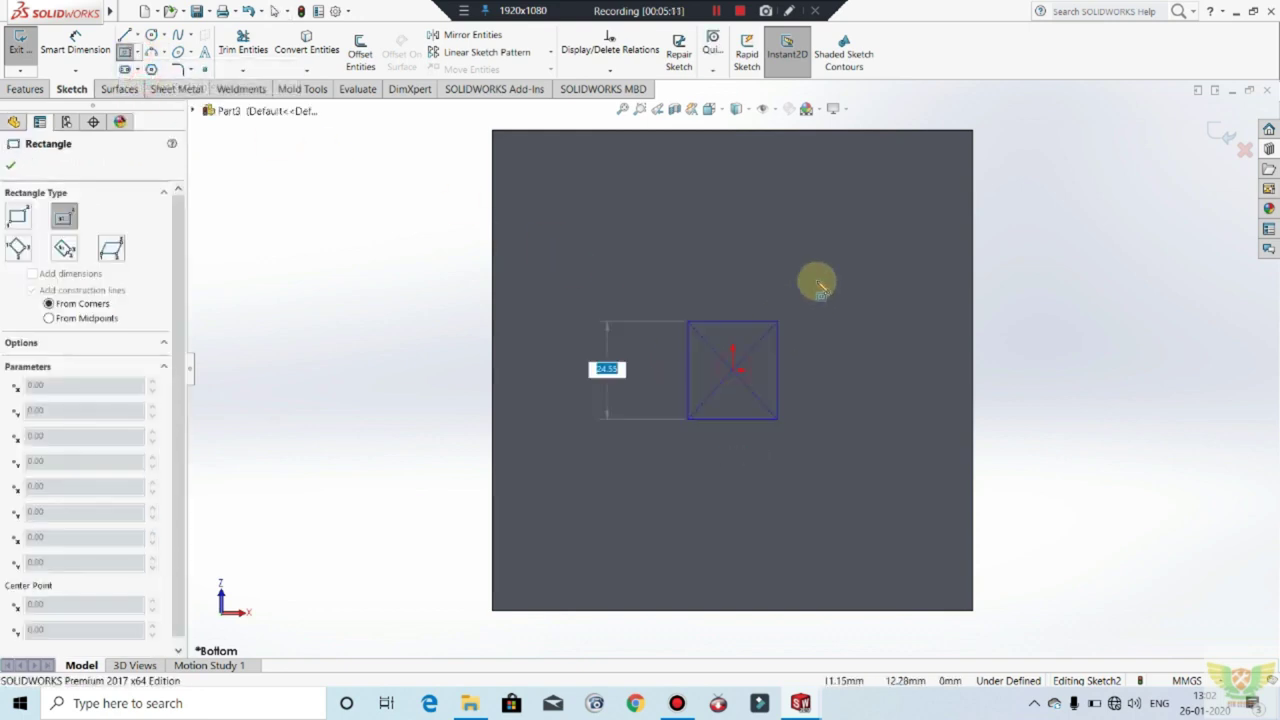
click(882, 222)
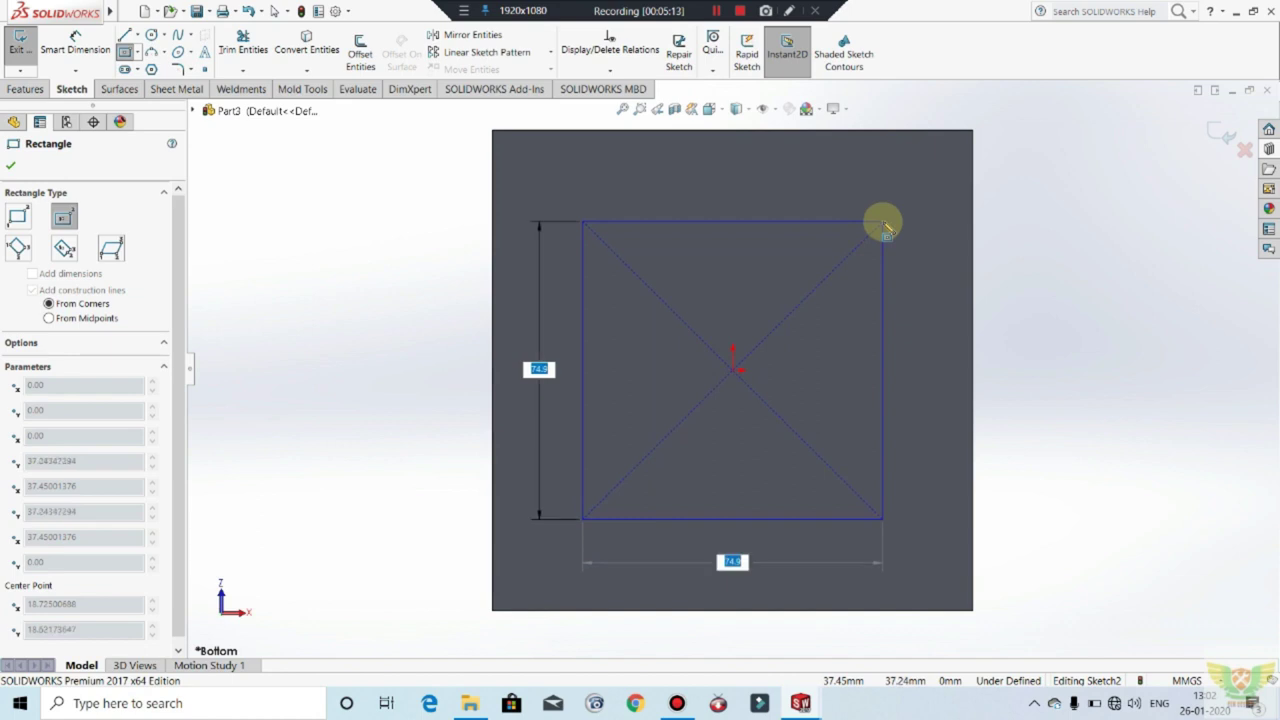
text(85)
key(Return)
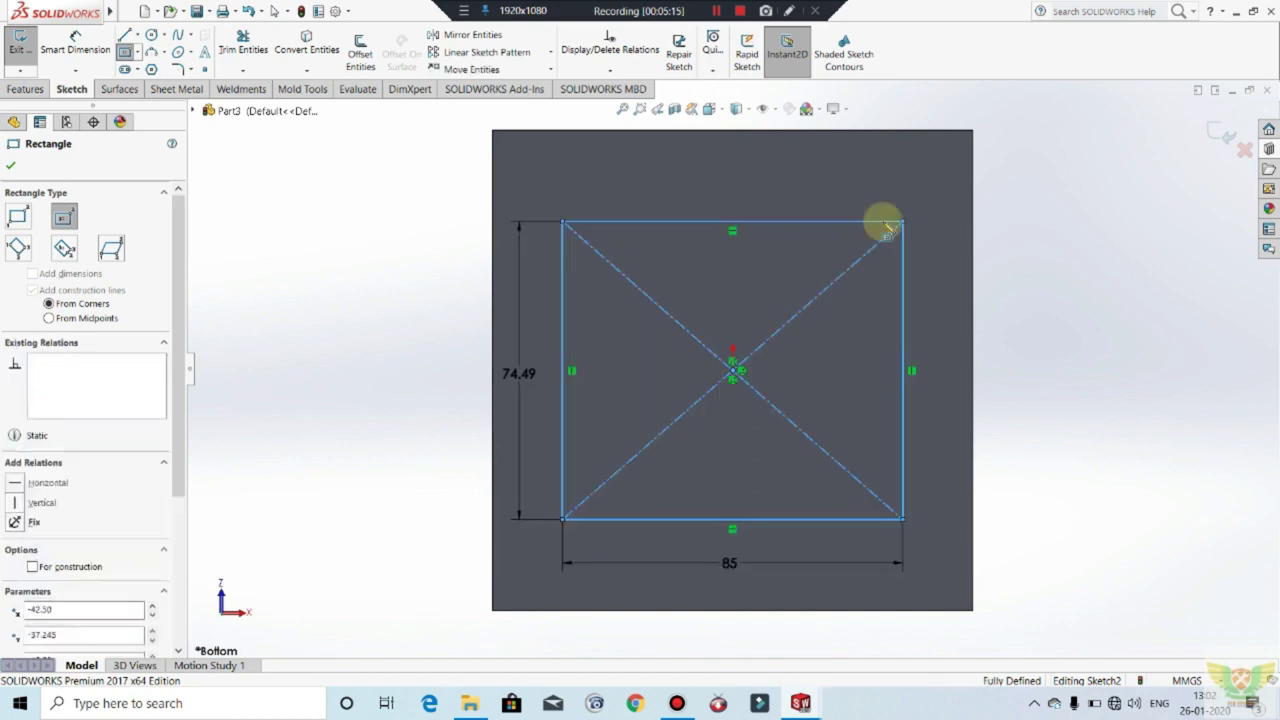
key(Escape)
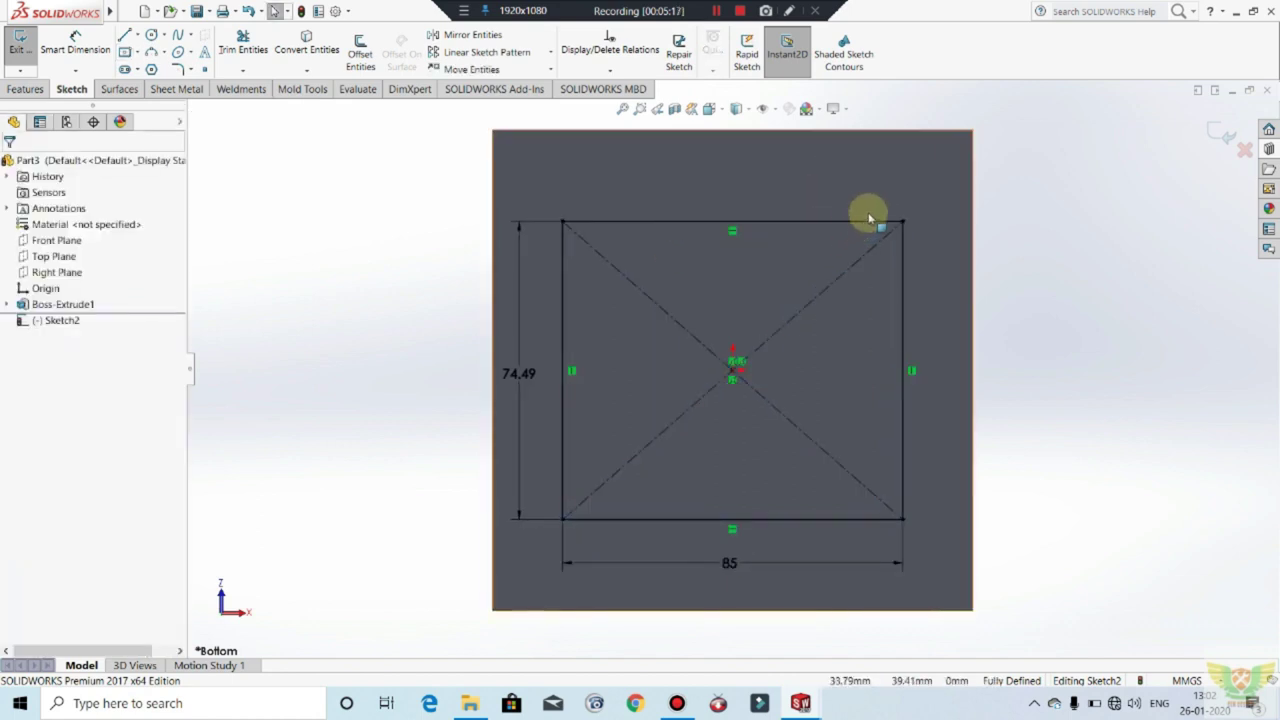
Step: Make the top edge construction geometry and change the 74.49 height to 85
click(863, 222)
right_click(866, 220)
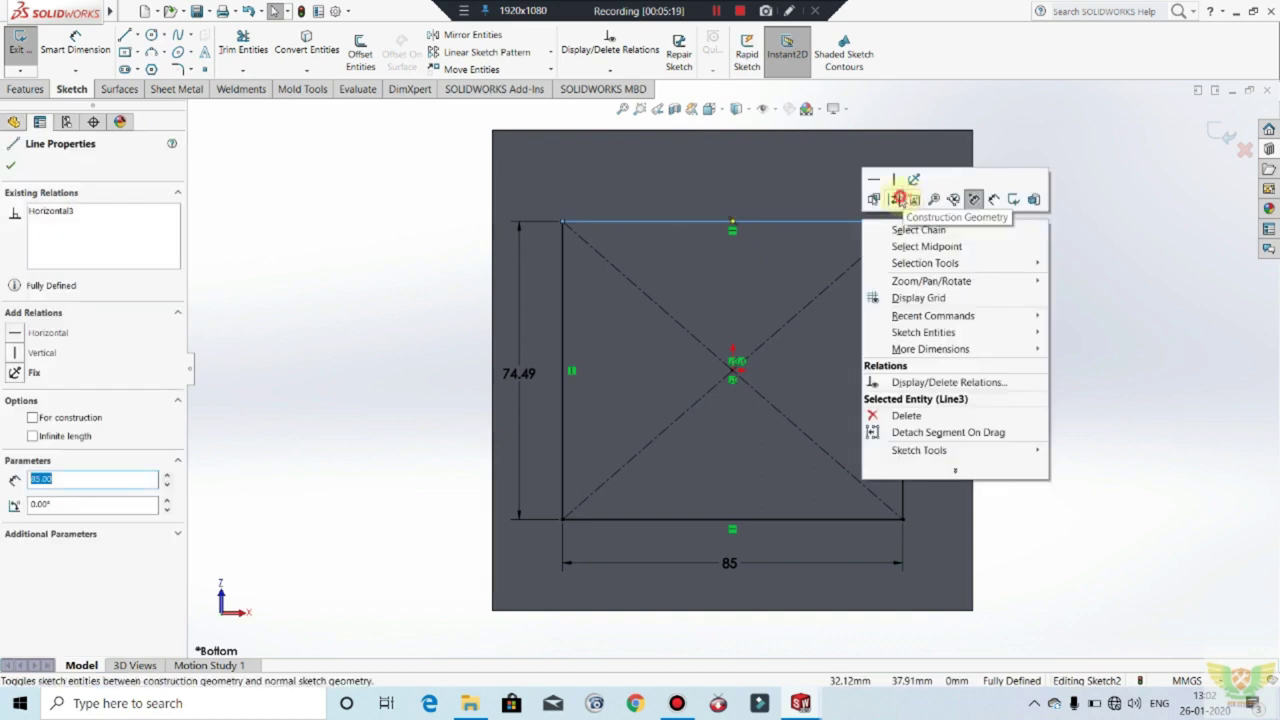
click(898, 194)
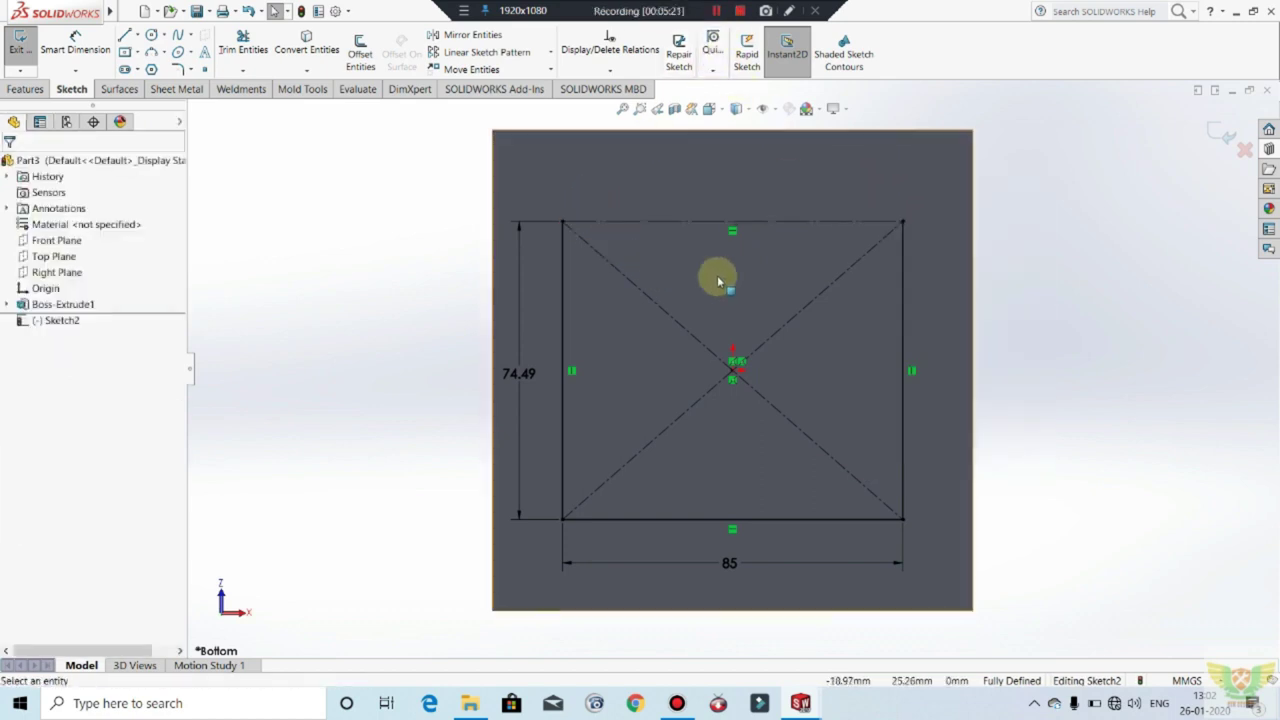
double_click(522, 370)
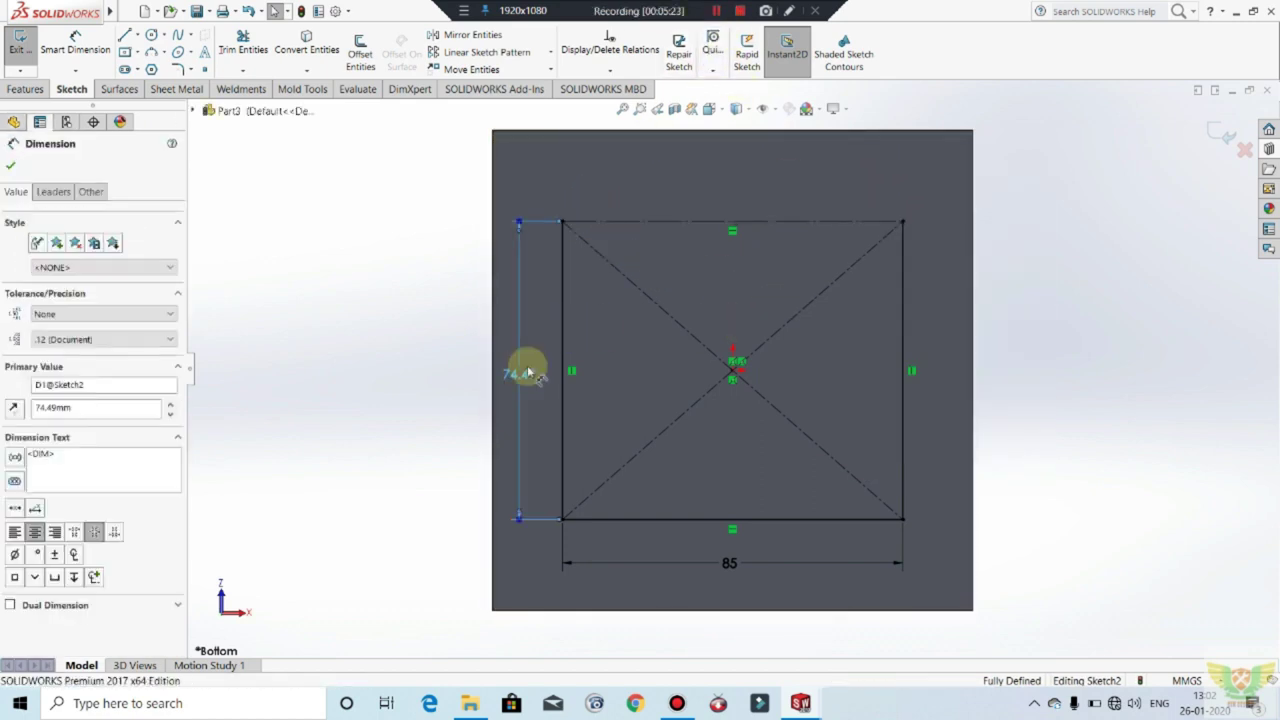
text(85)
key(Return)
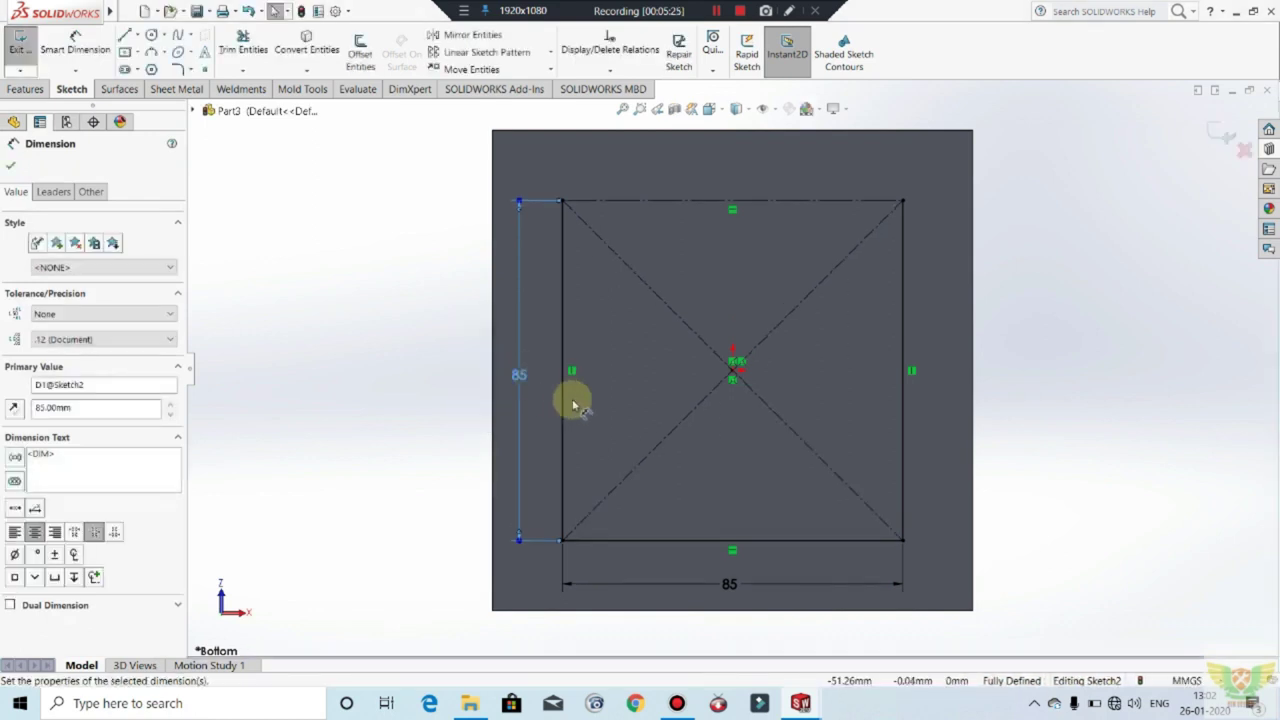
Step: Convert the left, bottom and right edges of the square to construction lines
right_click(563, 335)
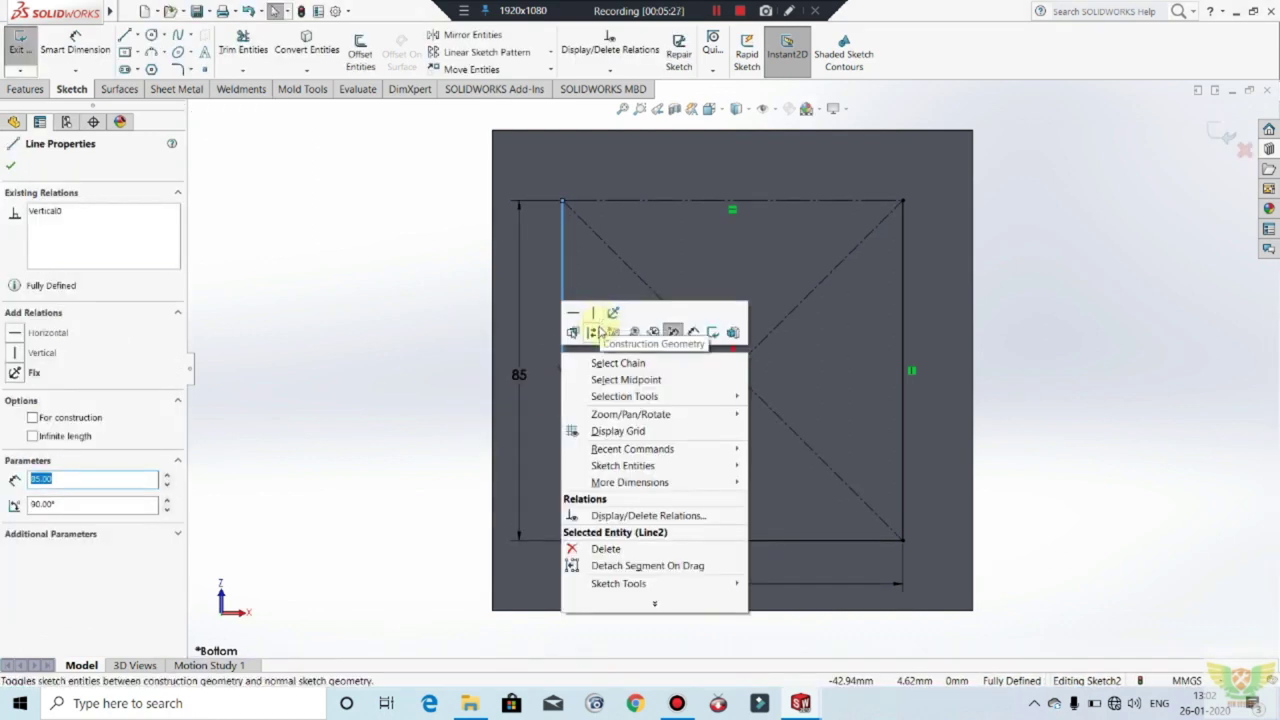
click(597, 334)
right_click(683, 500)
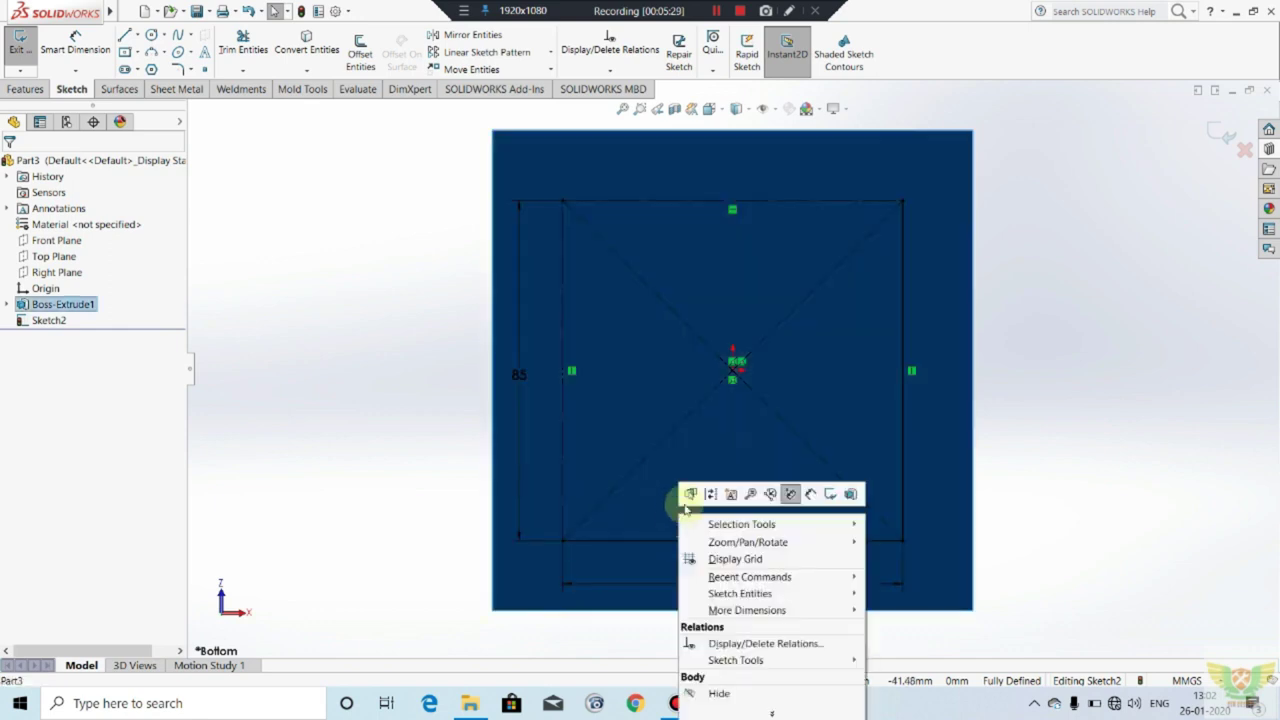
click(810, 494)
right_click(903, 406)
click(933, 484)
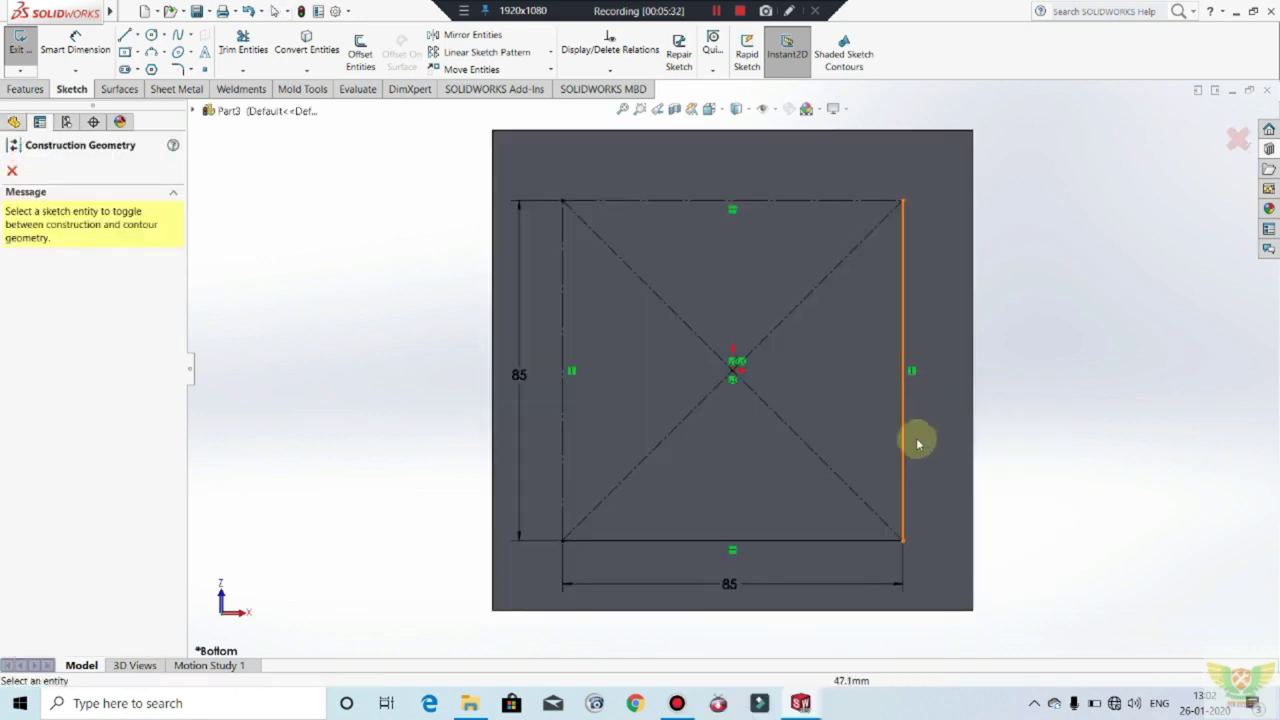
click(825, 540)
right_click(838, 524)
click(862, 438)
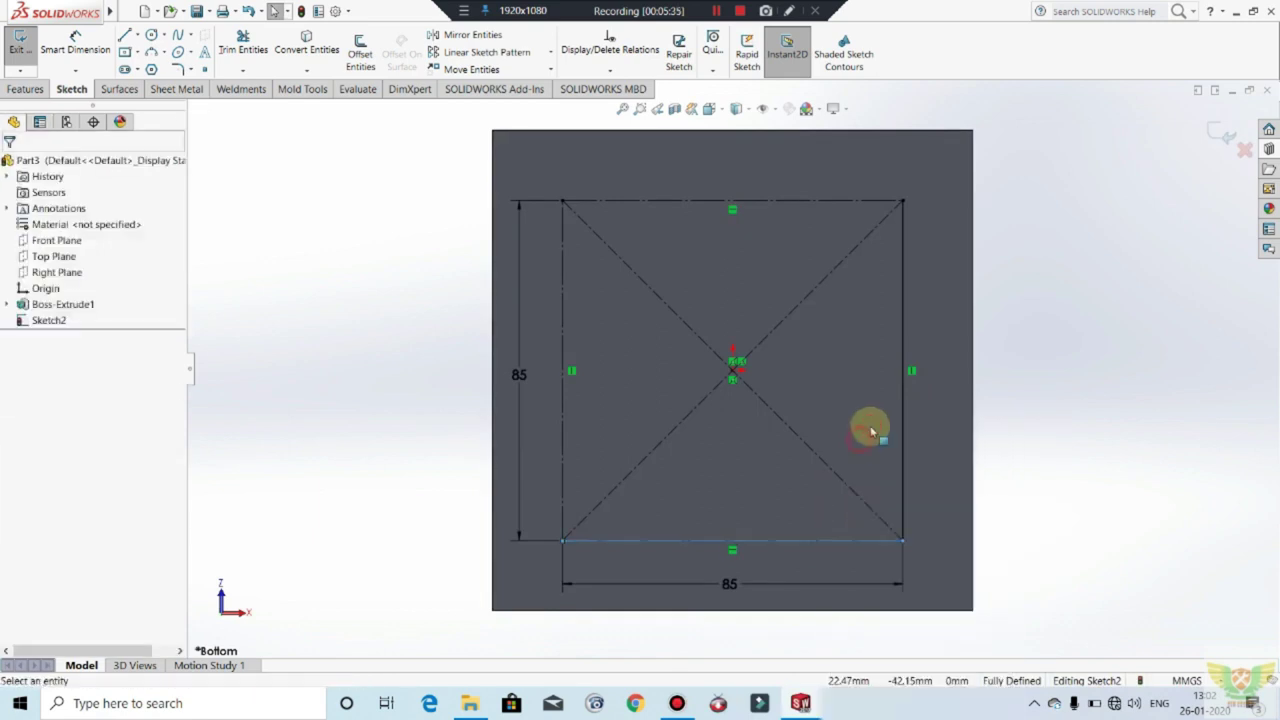
click(903, 354)
right_click(923, 337)
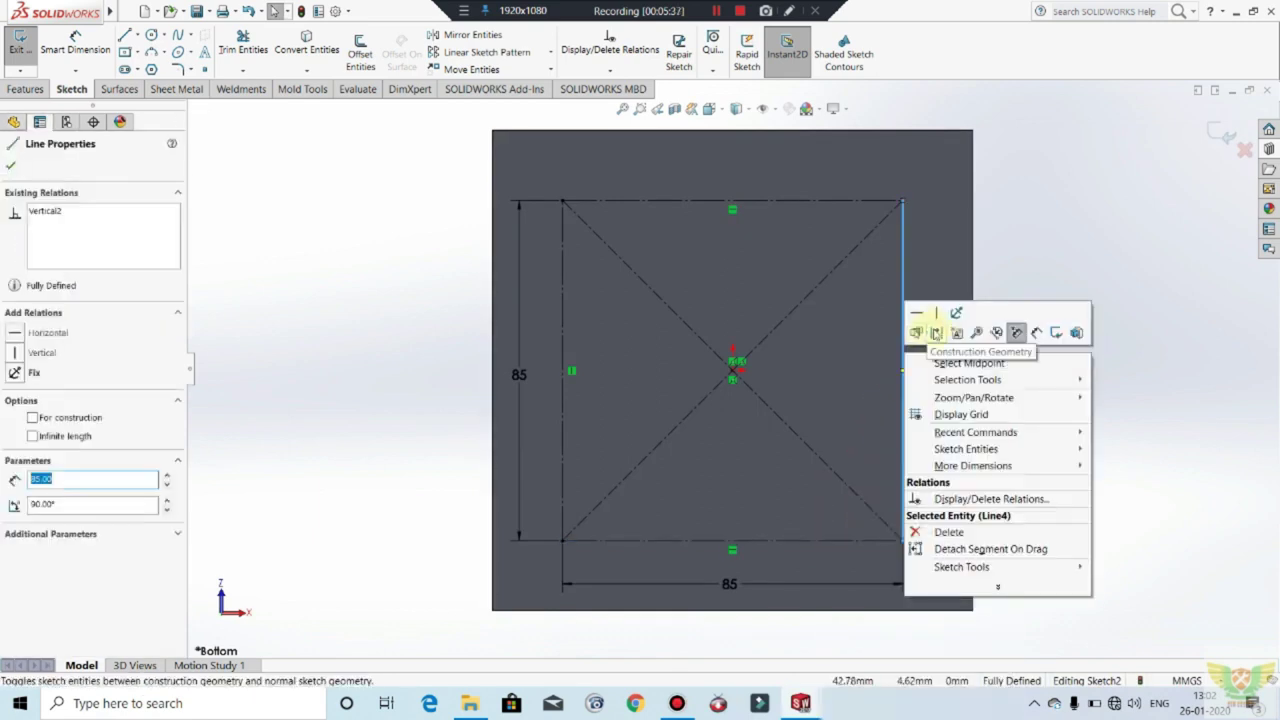
click(933, 325)
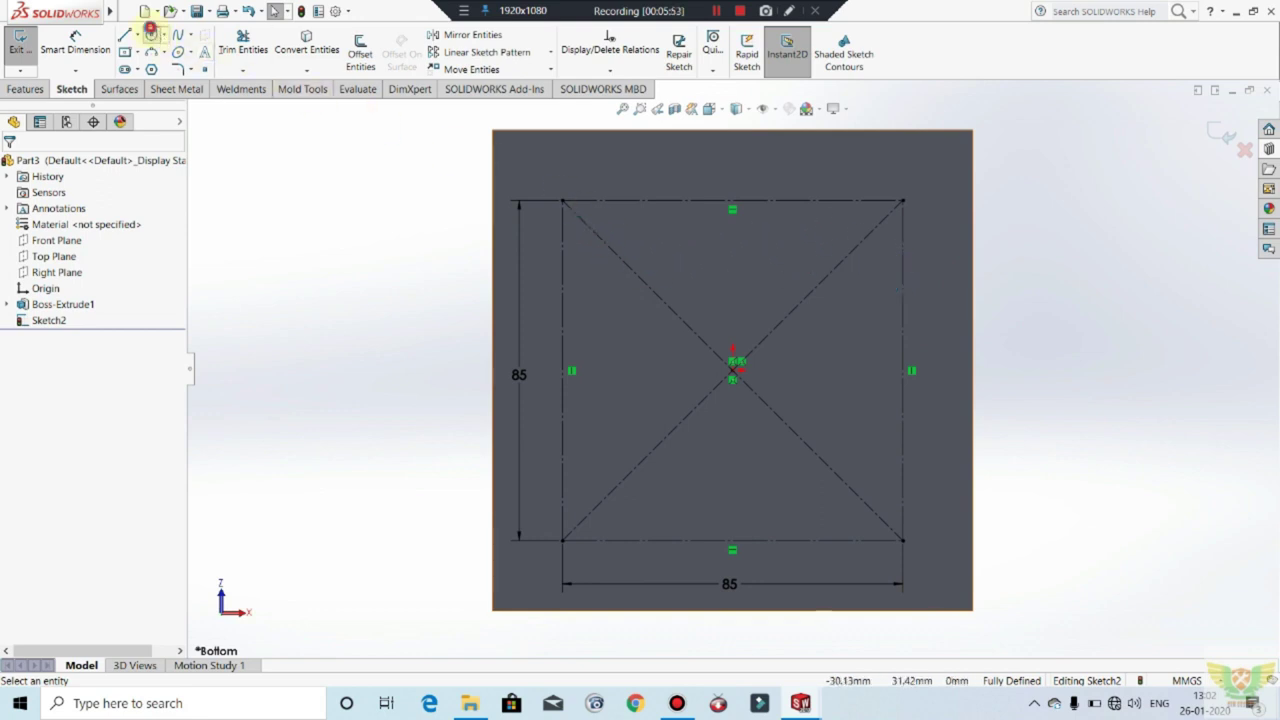
Step: Draw a small circle centred on the square's top-left corner
click(151, 34)
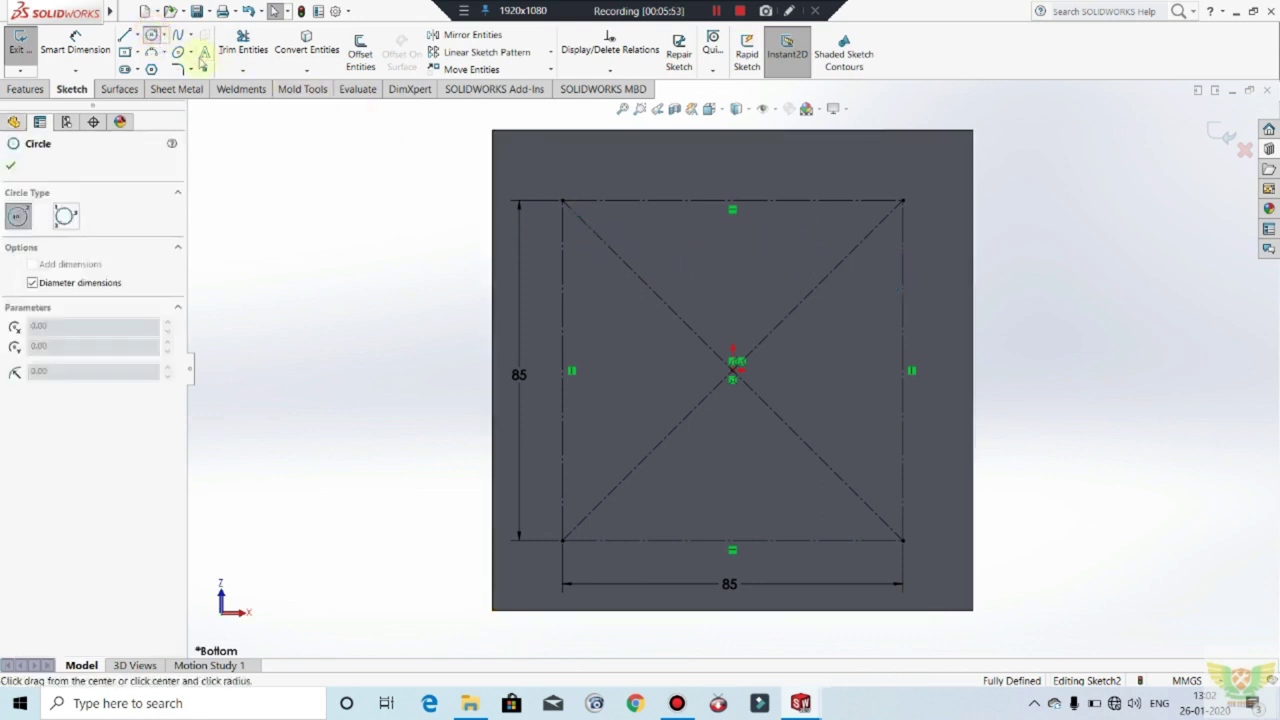
click(562, 202)
text(4)
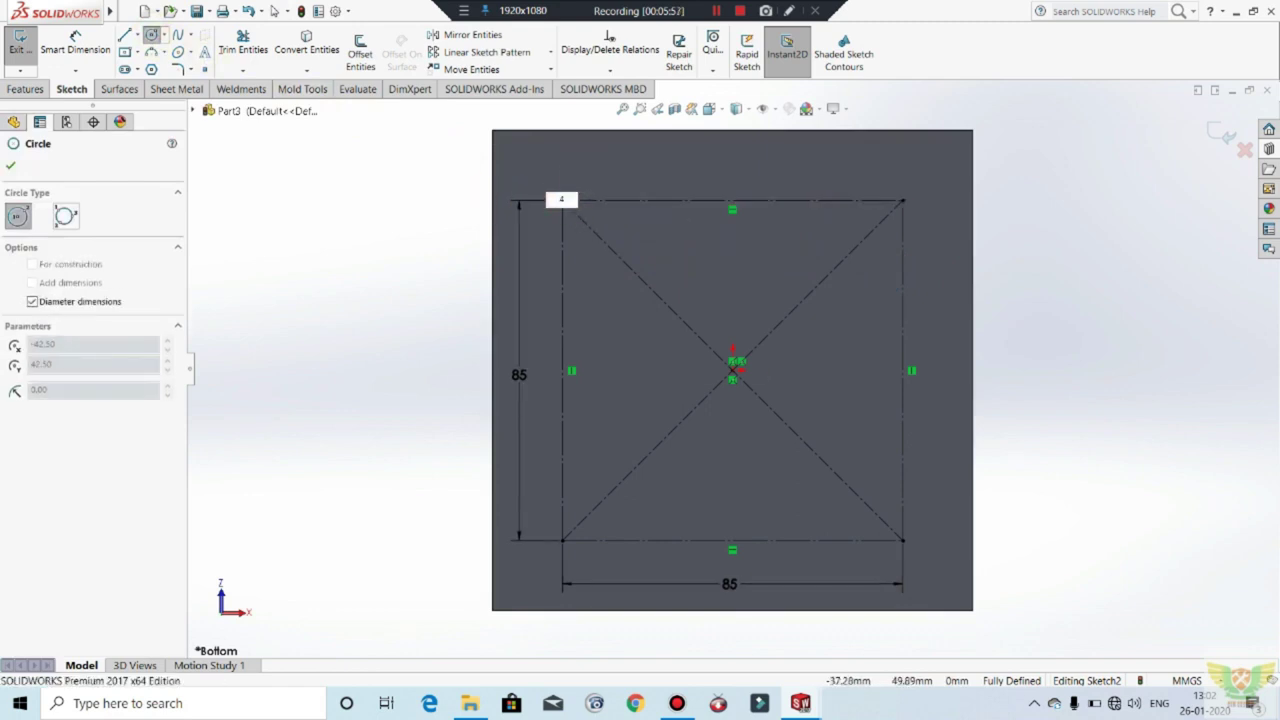
click(585, 175)
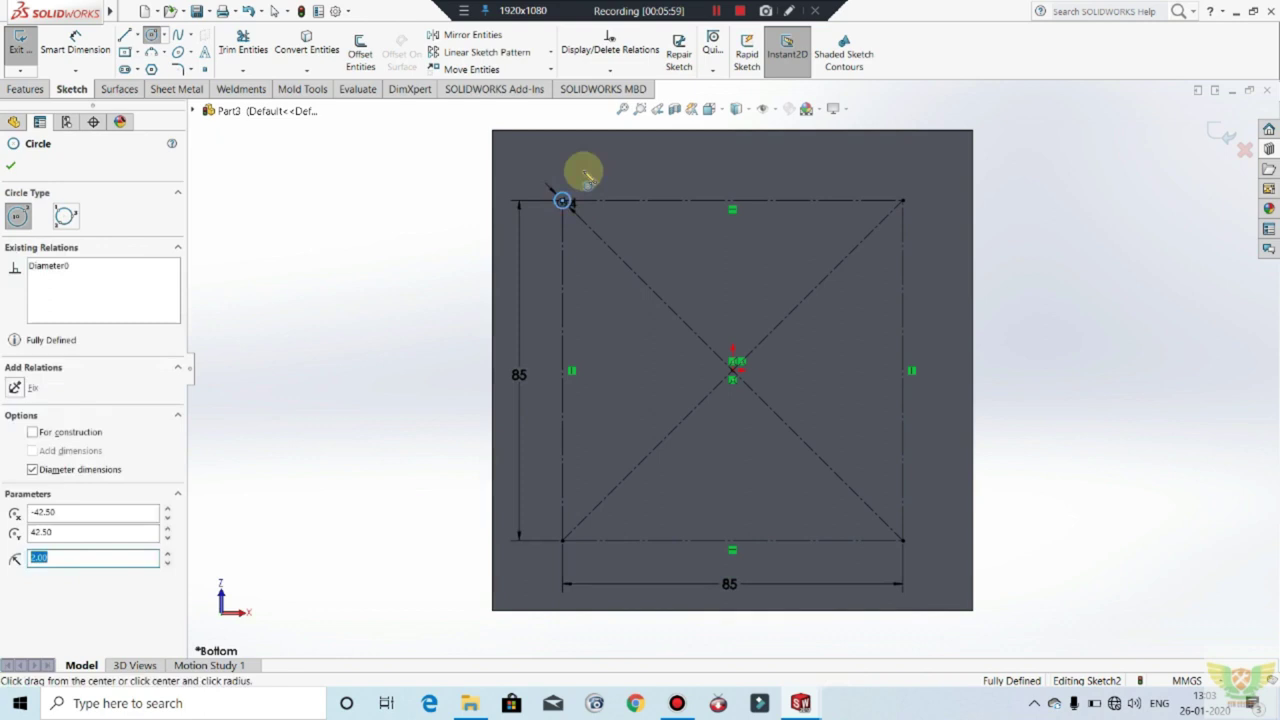
Step: Linear-pattern the circle along X at 7 mm spacing
click(455, 52)
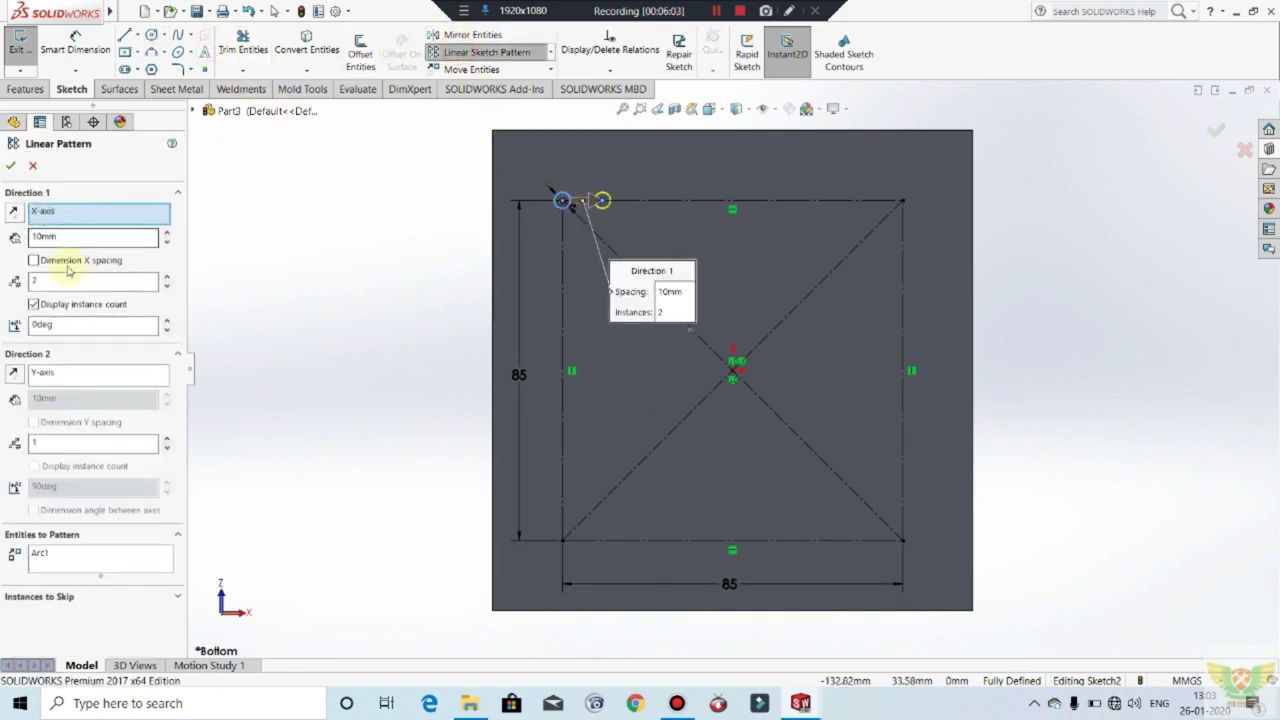
text(7)
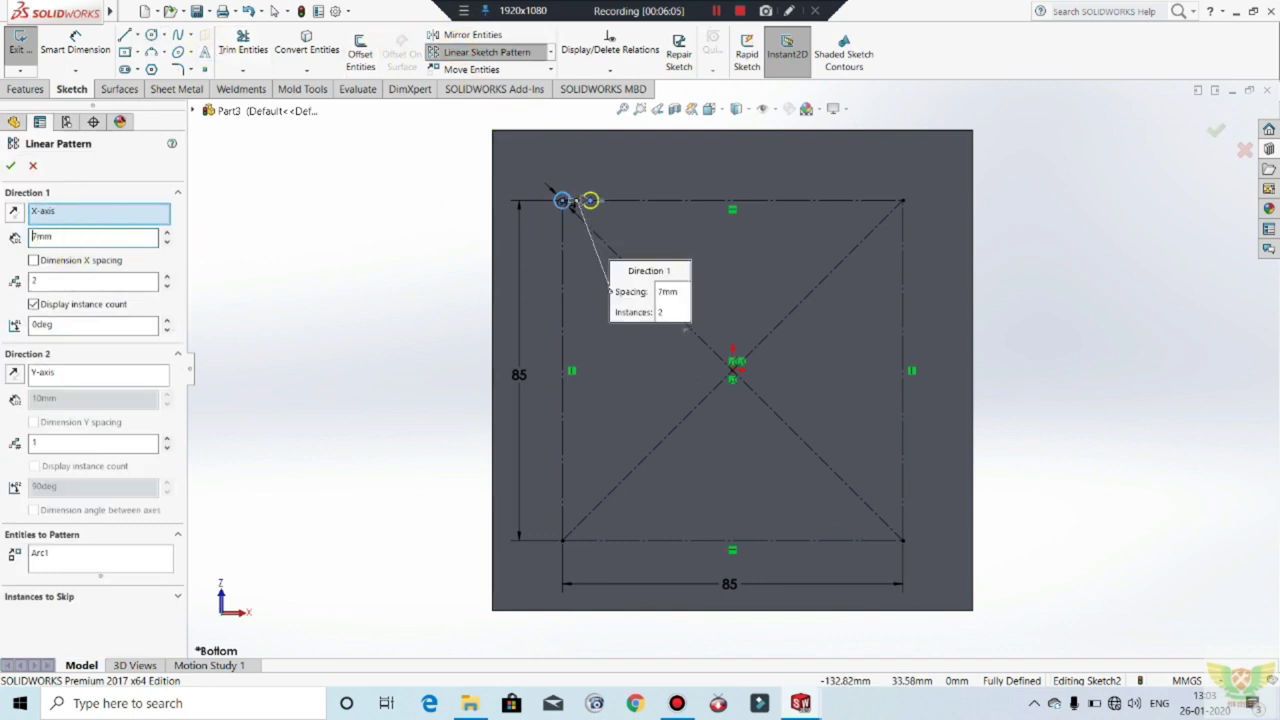
click(166, 276)
click(166, 277)
click(166, 277)
click(166, 277)
click(166, 277)
click(166, 277)
click(166, 277)
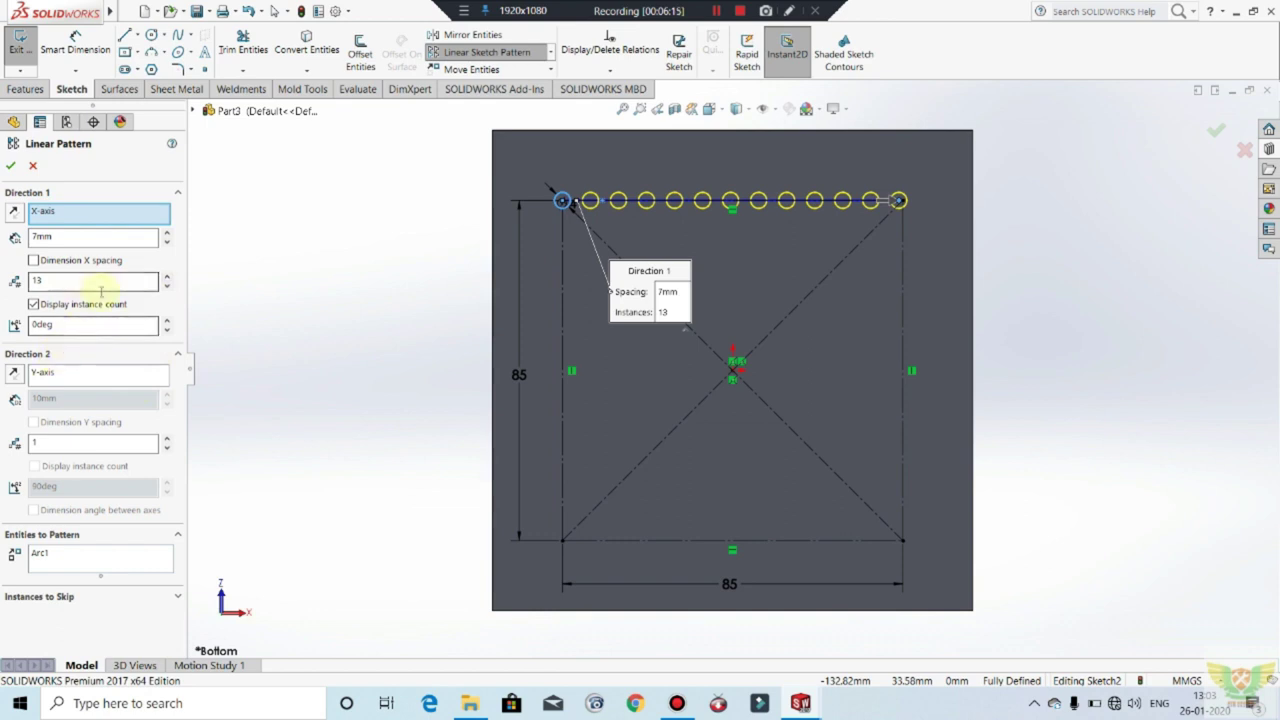
Step: Add 13 rows at 7 mm spacing running downward, for a 13 × 13 grid
click(32, 444)
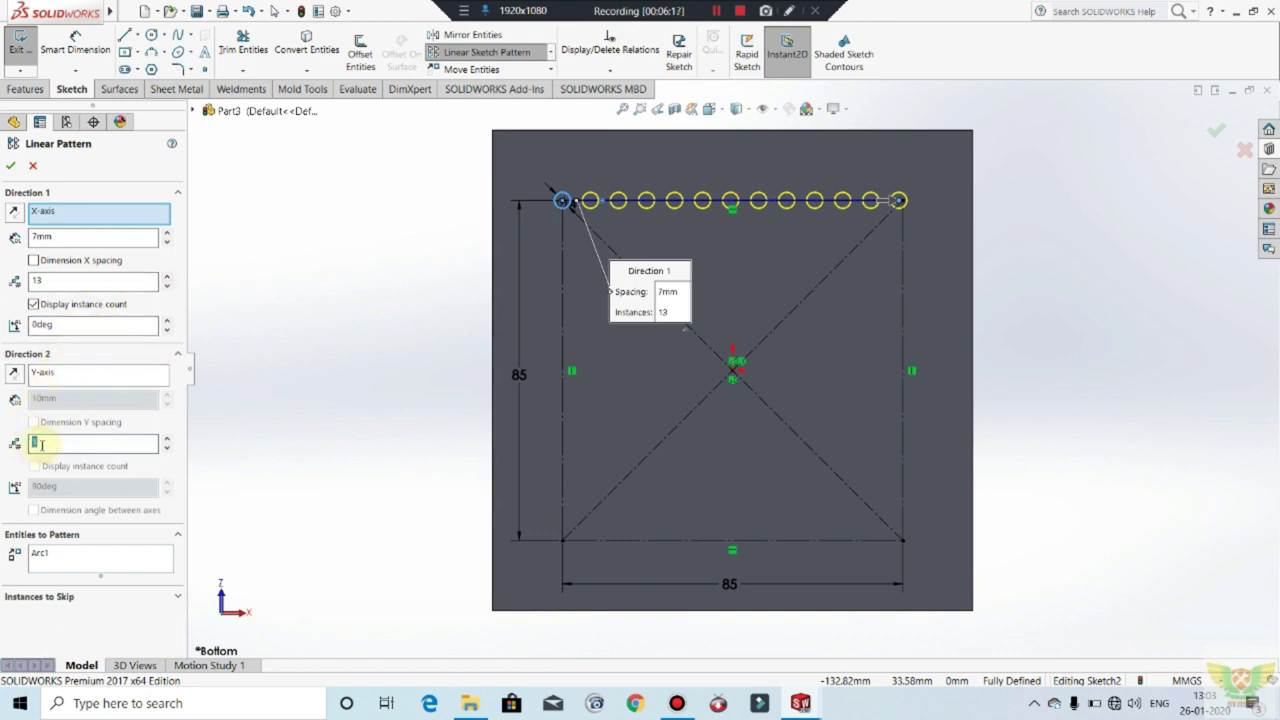
text(13)
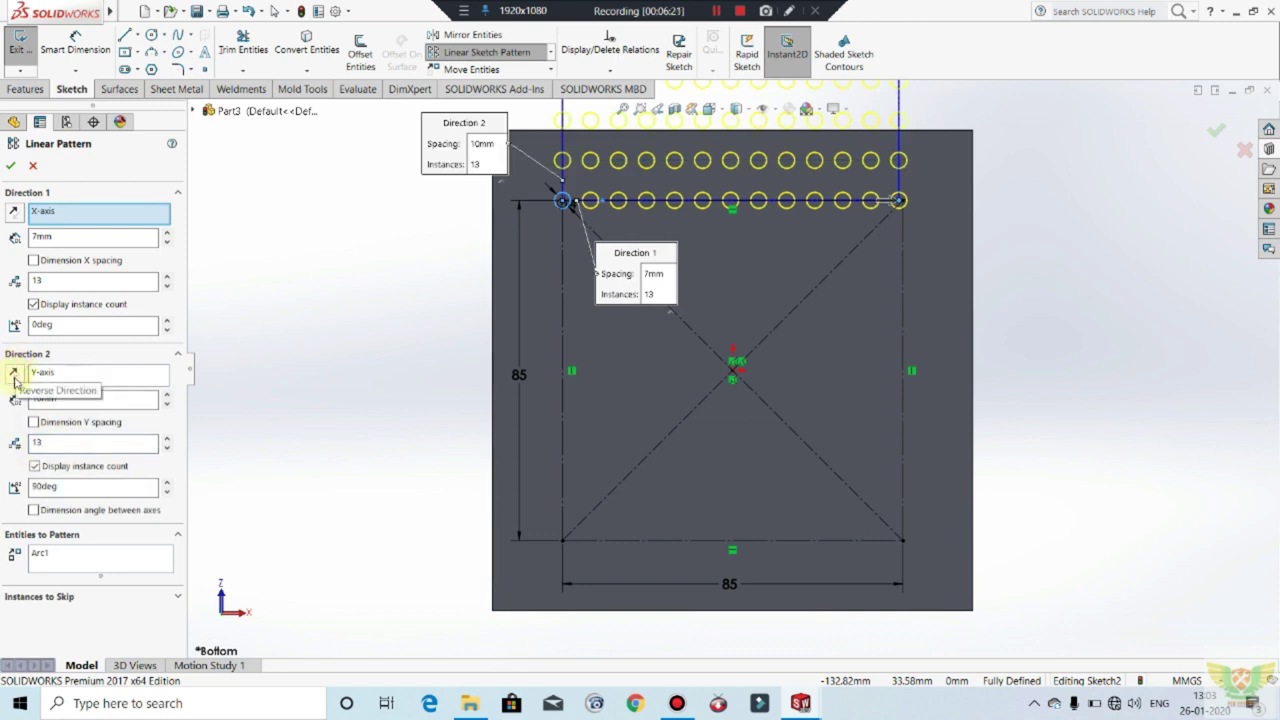
click(14, 376)
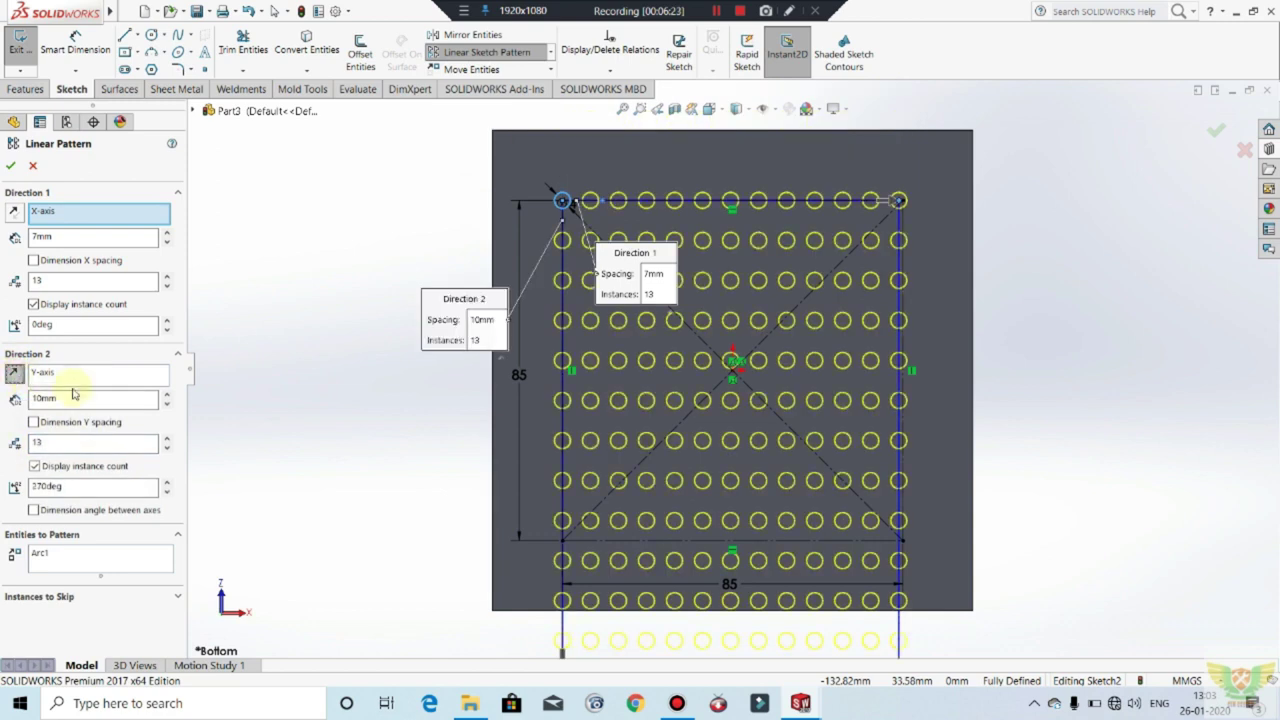
key(z)
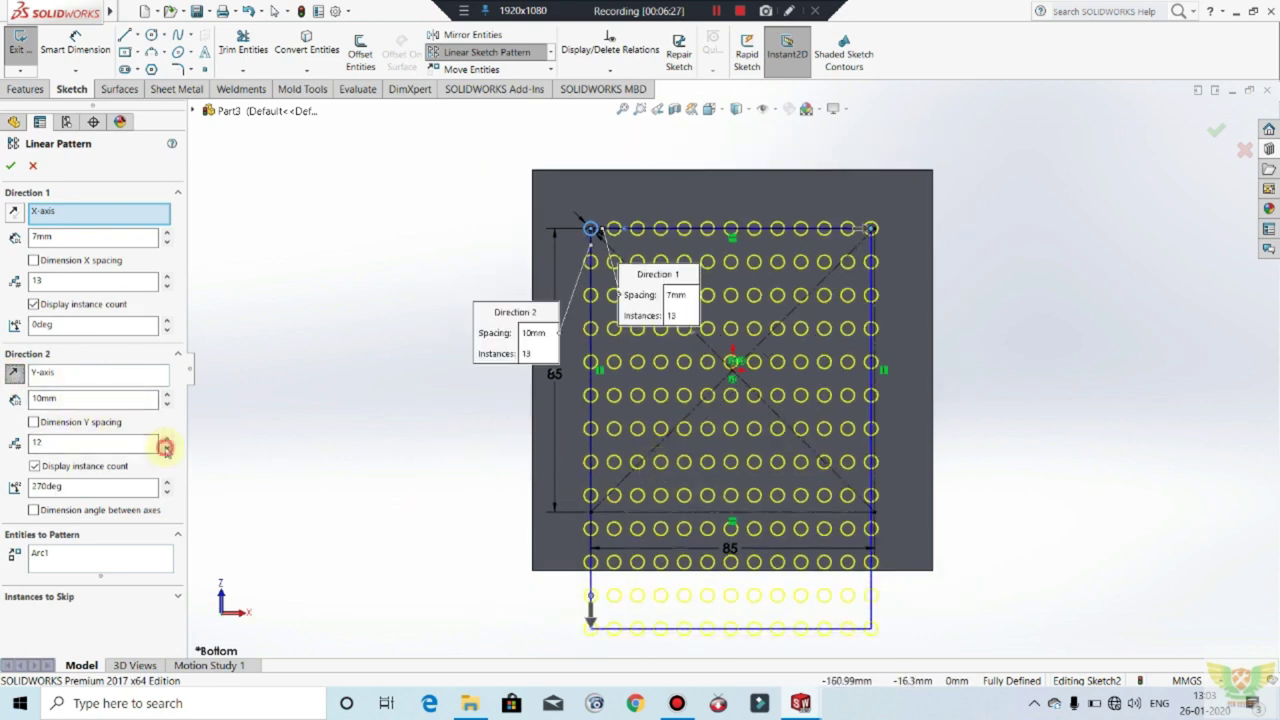
double_click(58, 399)
text(7)
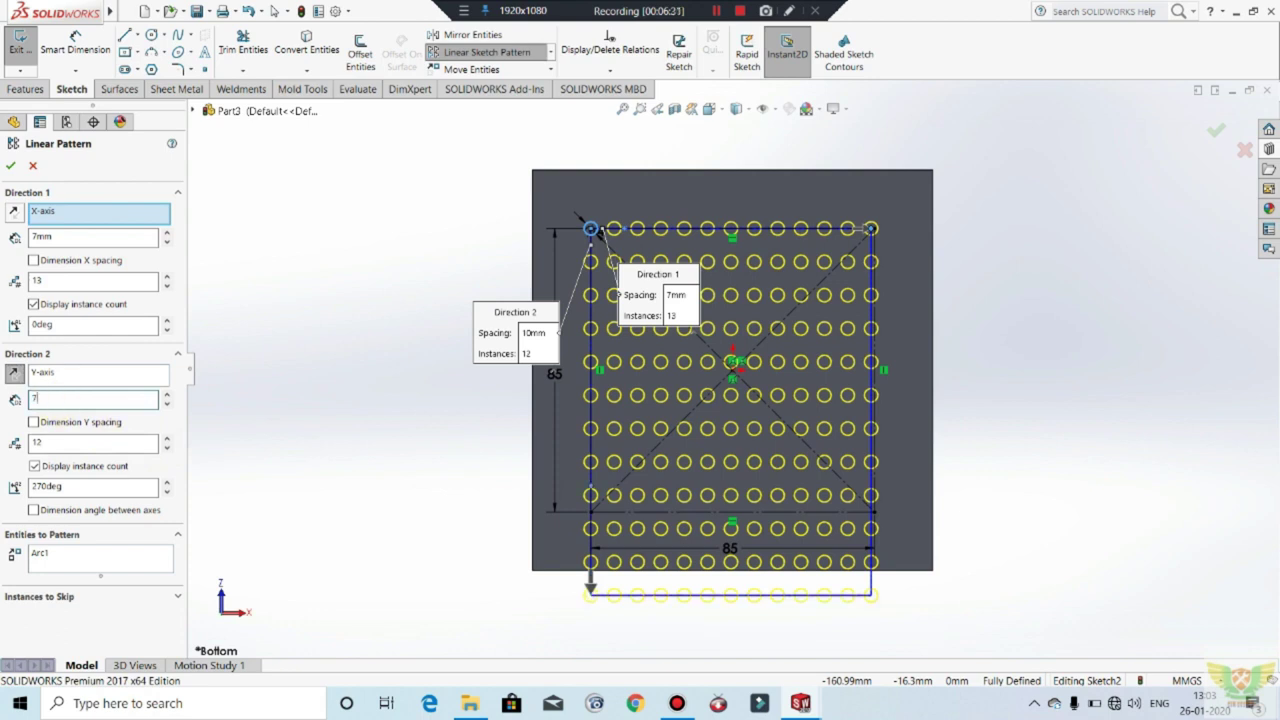
click(164, 437)
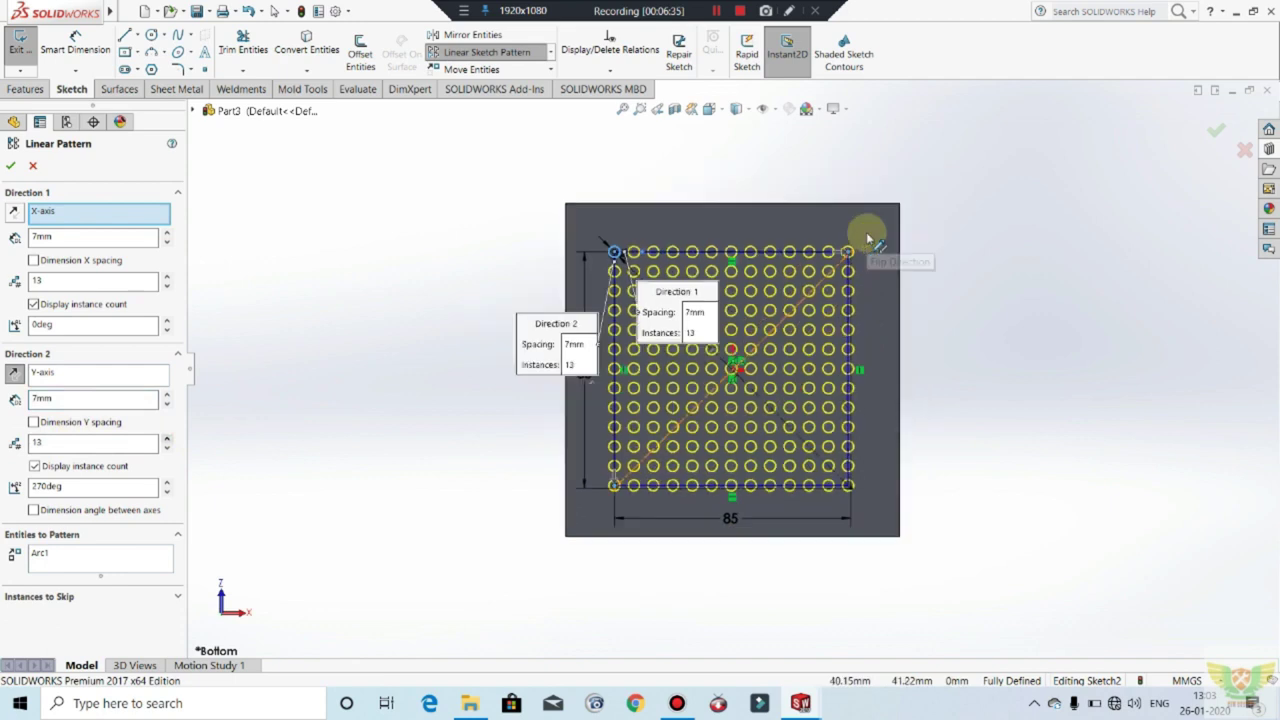
scroll(825, 300, down, 2)
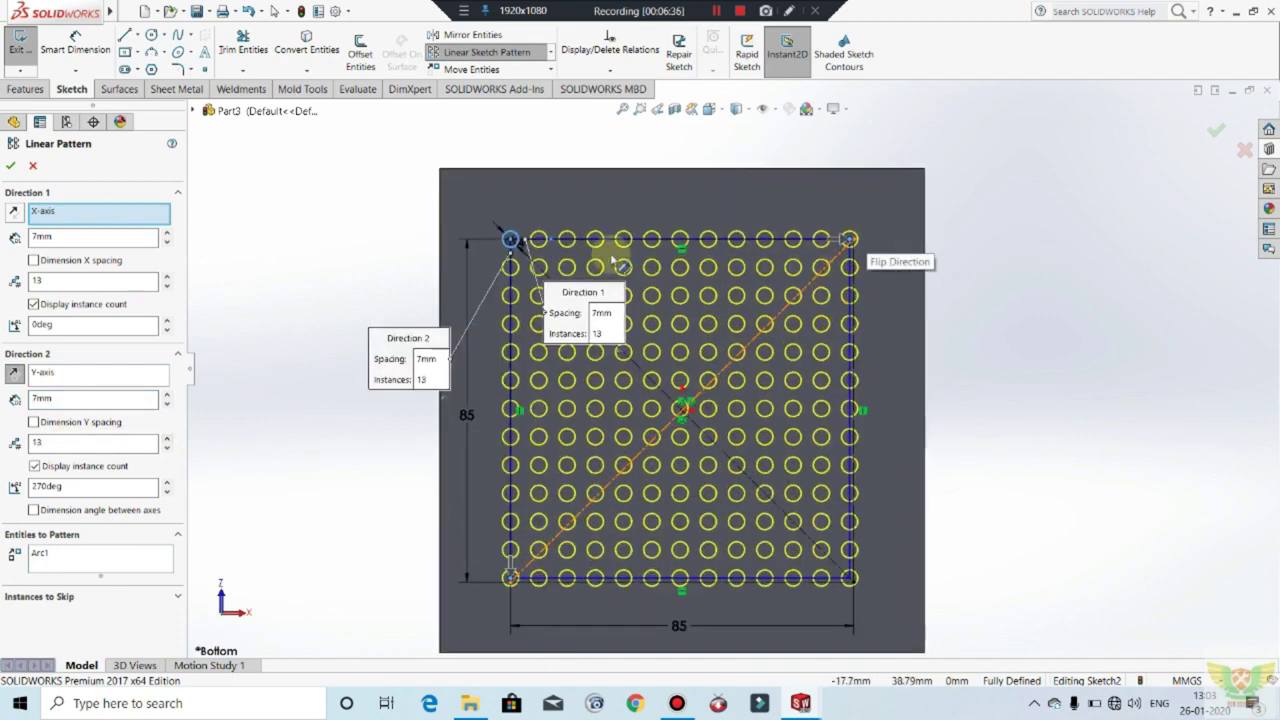
Step: Accept the 13 × 13 circle pattern and trim away circles at the grid's corners
click(10, 165)
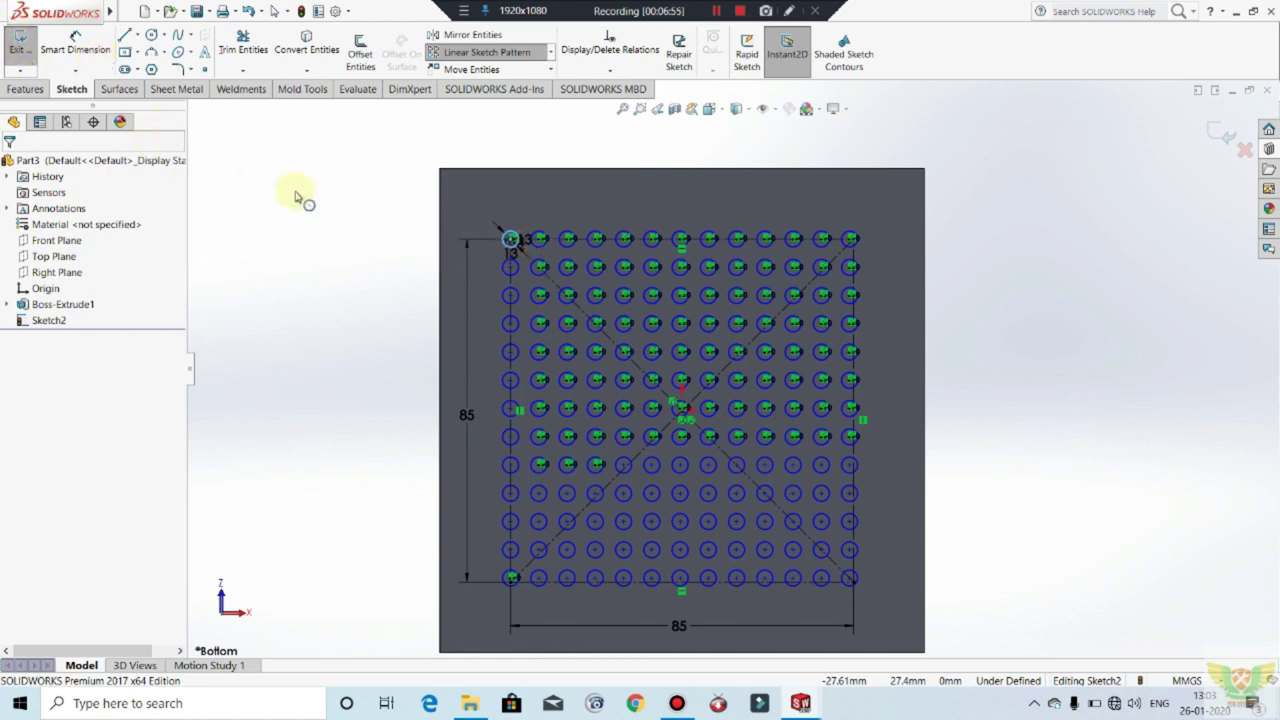
scroll(537, 245, down, 1)
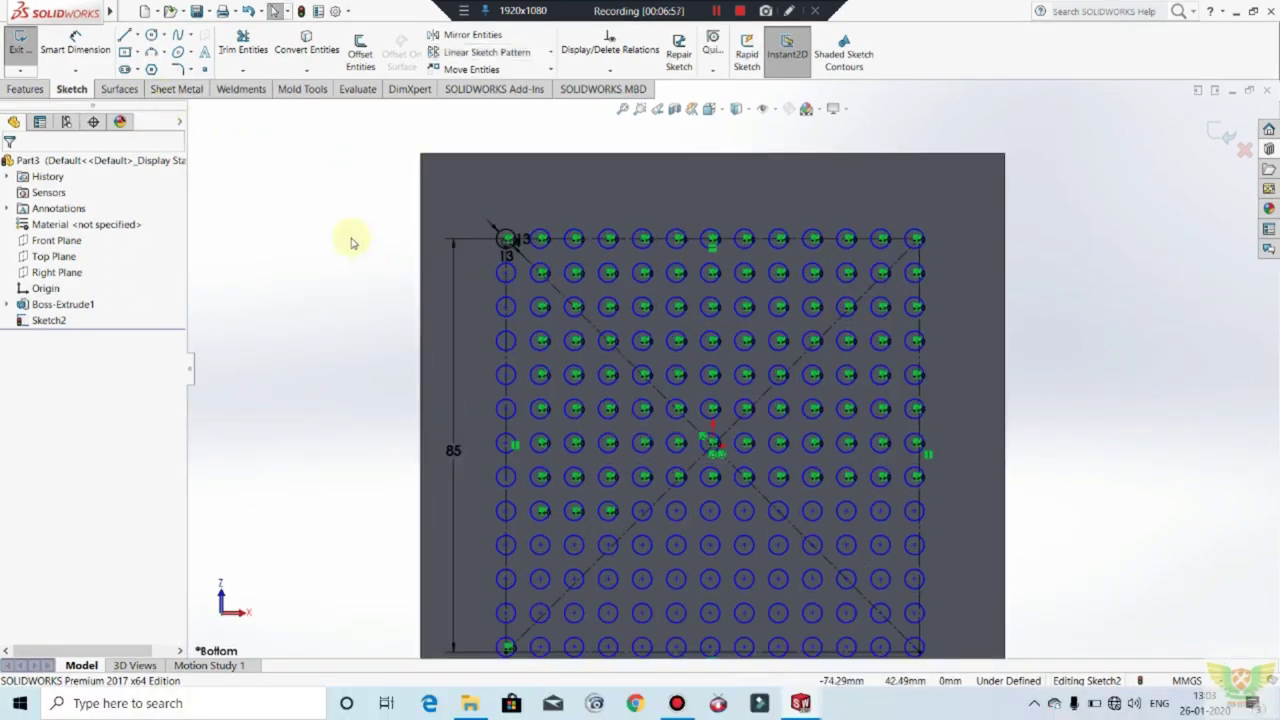
scroll(510, 250, down, 2)
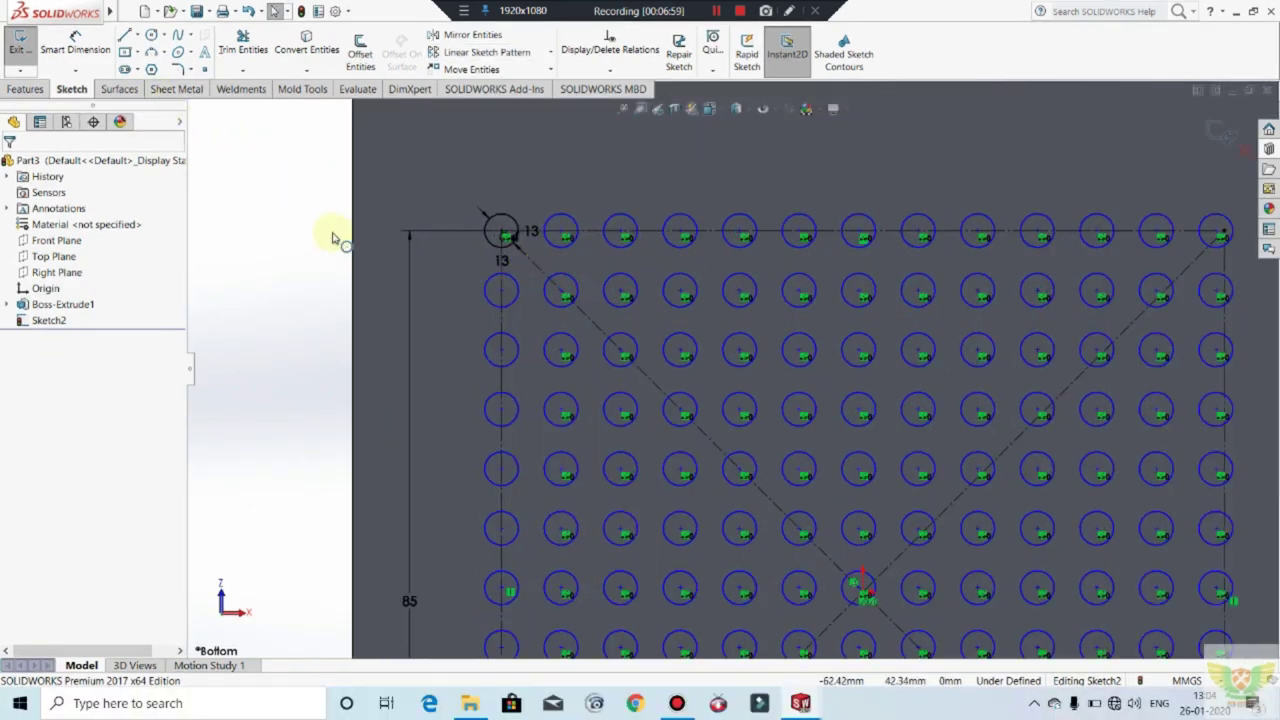
click(486, 270)
click(242, 40)
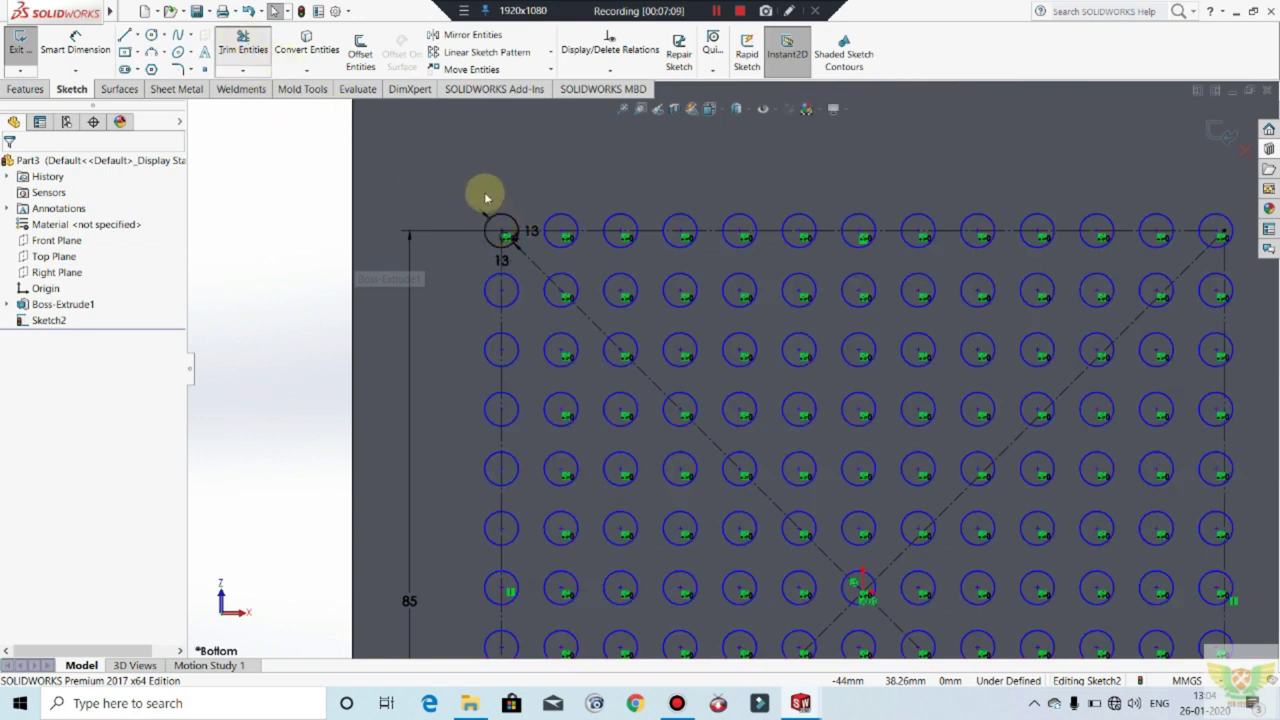
click(718, 11)
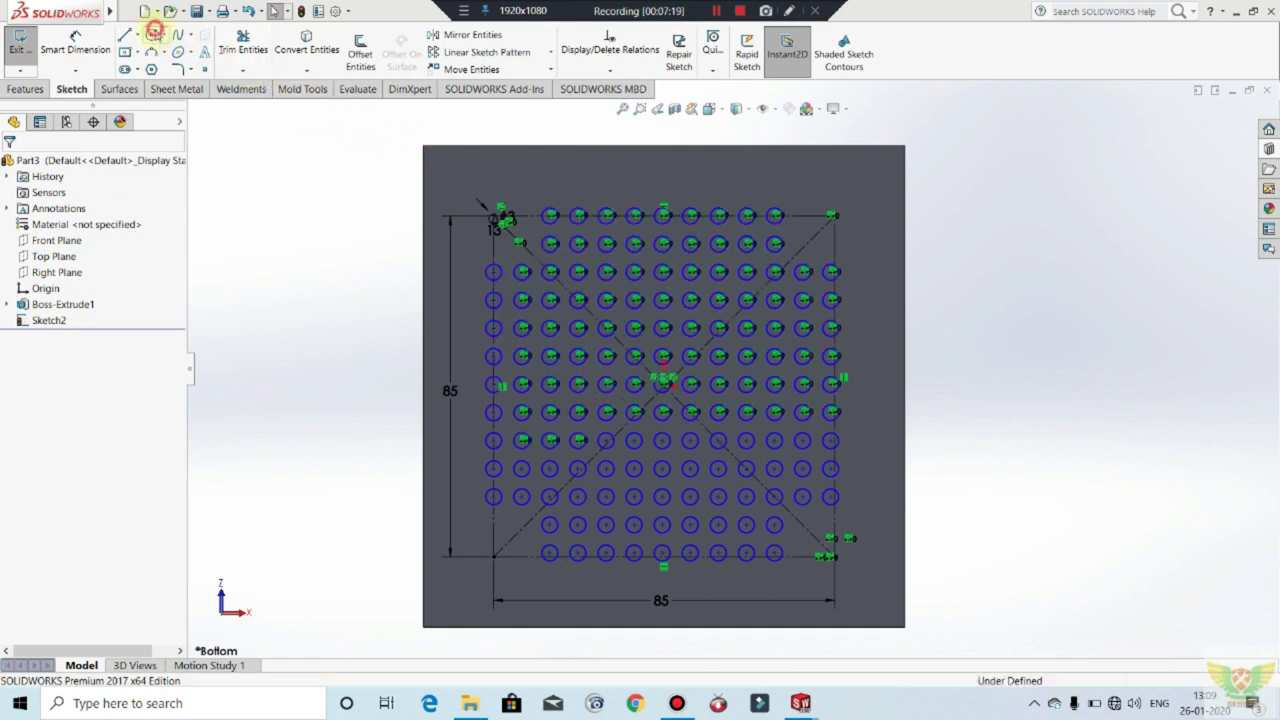
Step: Draw a larger circle near the grid's top-left corner
click(151, 35)
scroll(515, 238, down, 2)
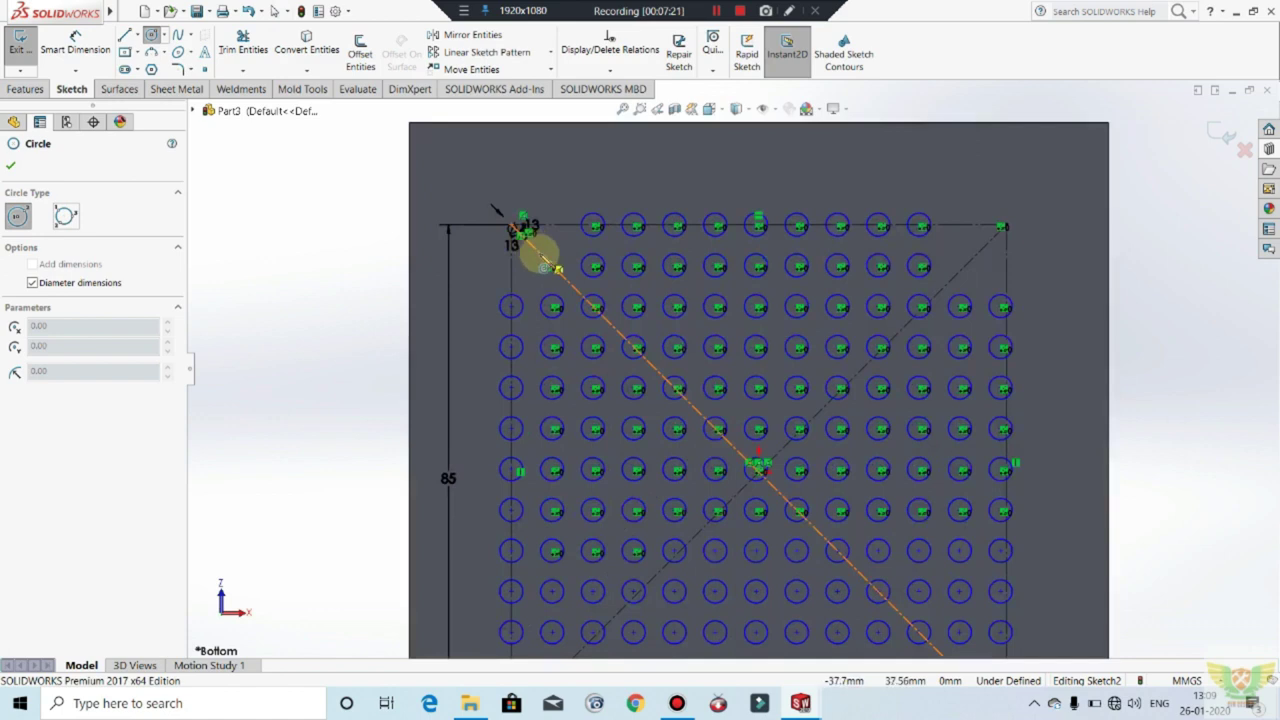
click(545, 262)
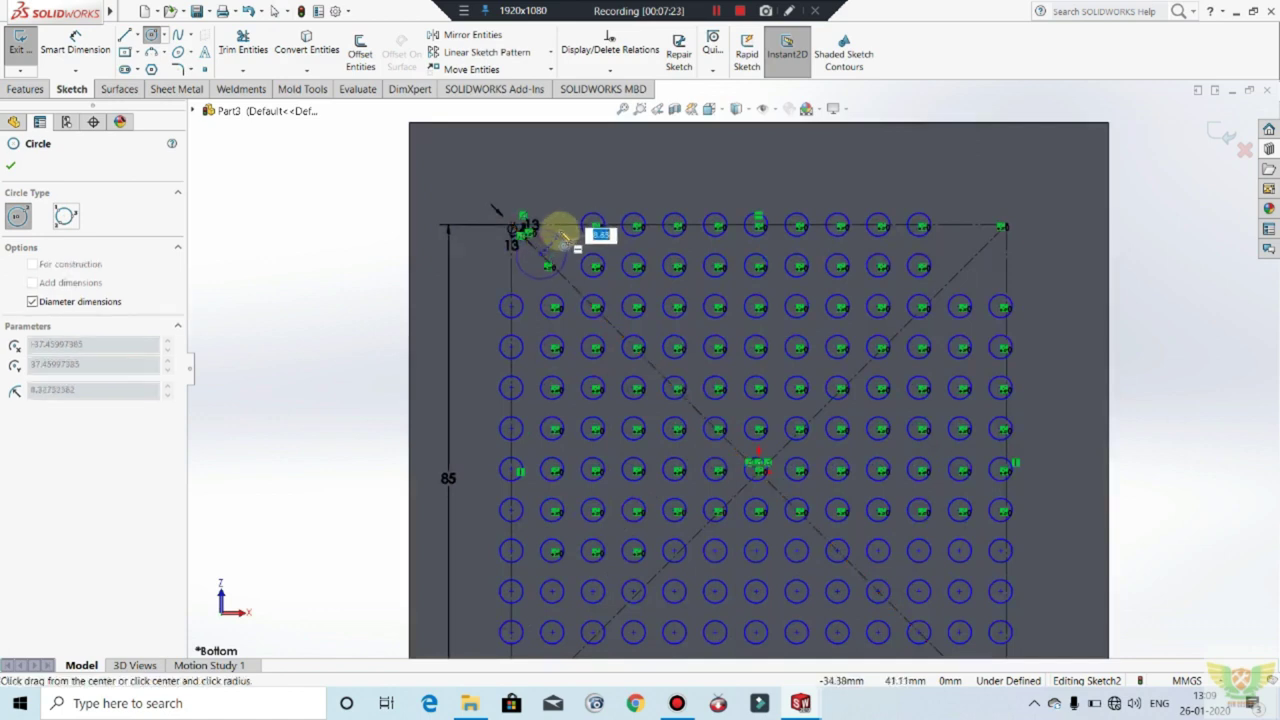
click(576, 244)
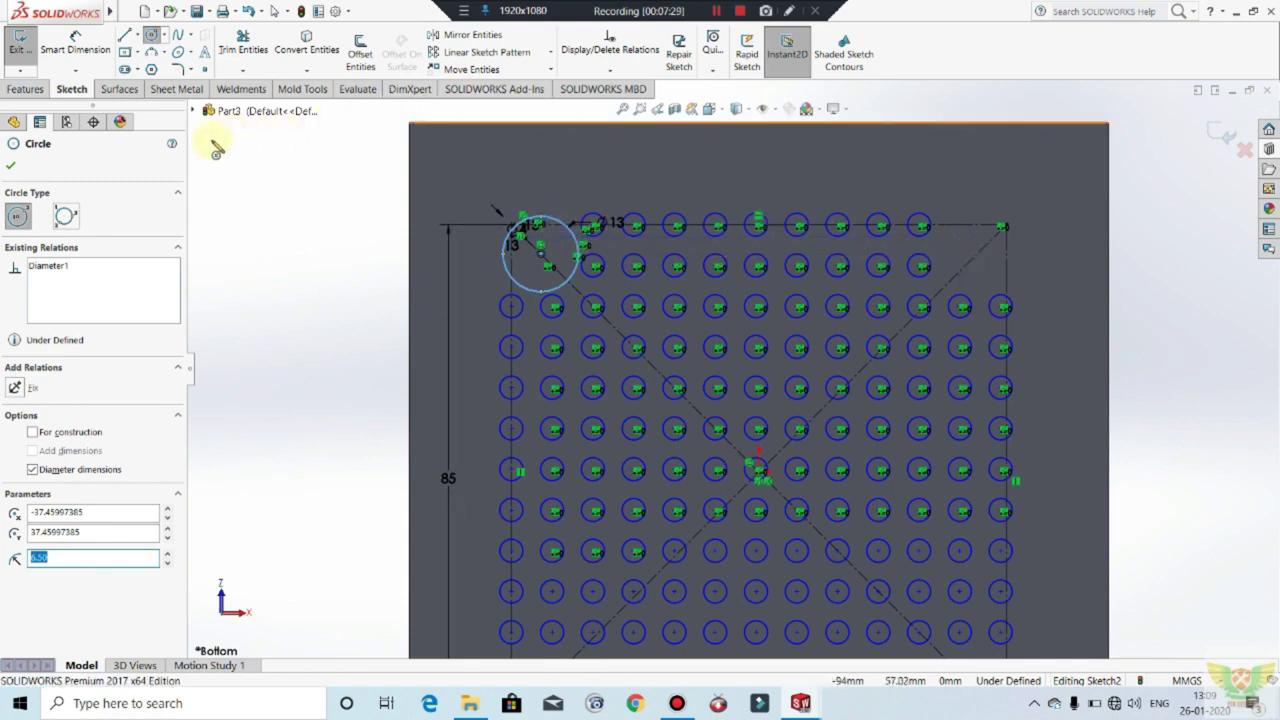
key(Escape)
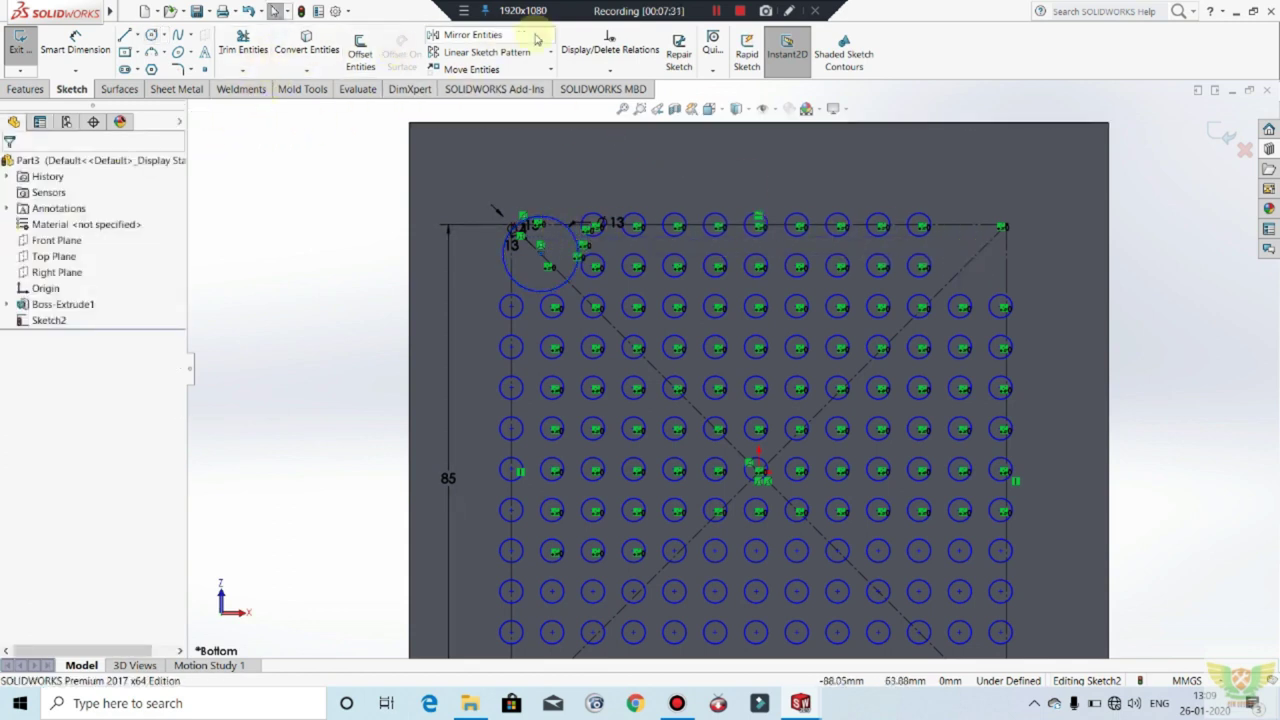
Step: Dimension the corner circle's centre 3 mm from the top construction line
click(90, 52)
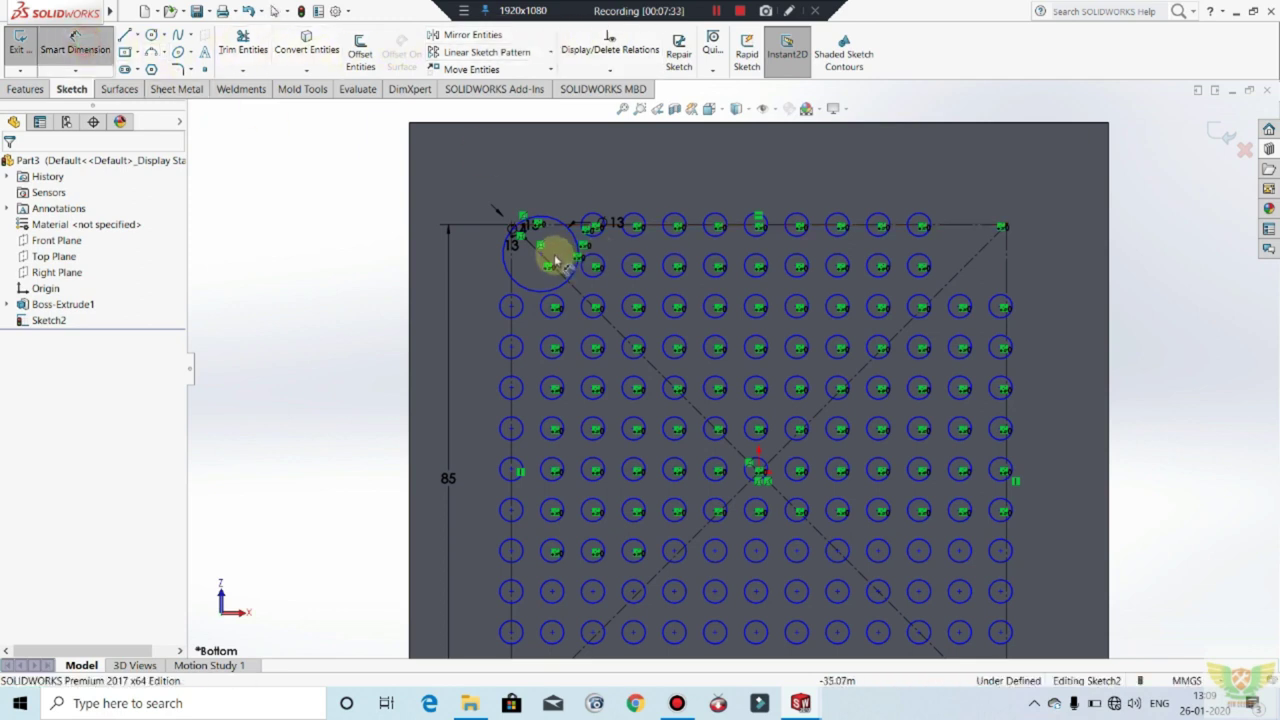
click(537, 224)
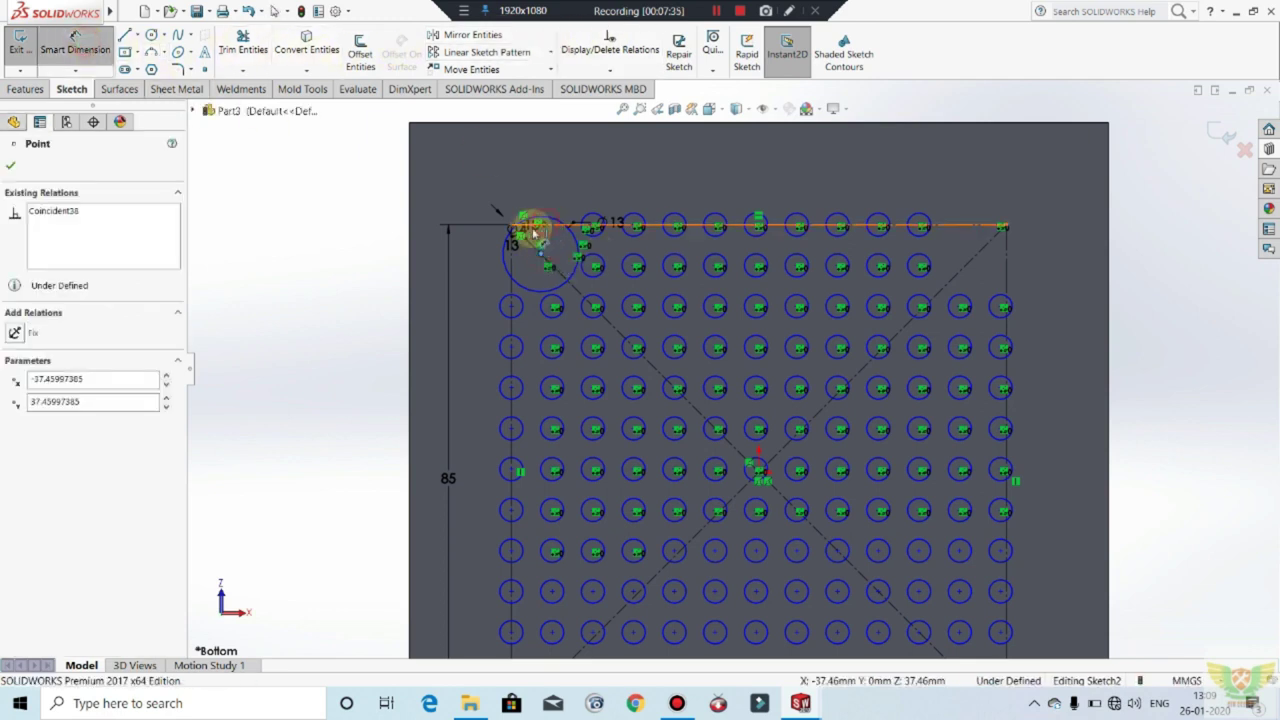
click(452, 226)
click(335, 240)
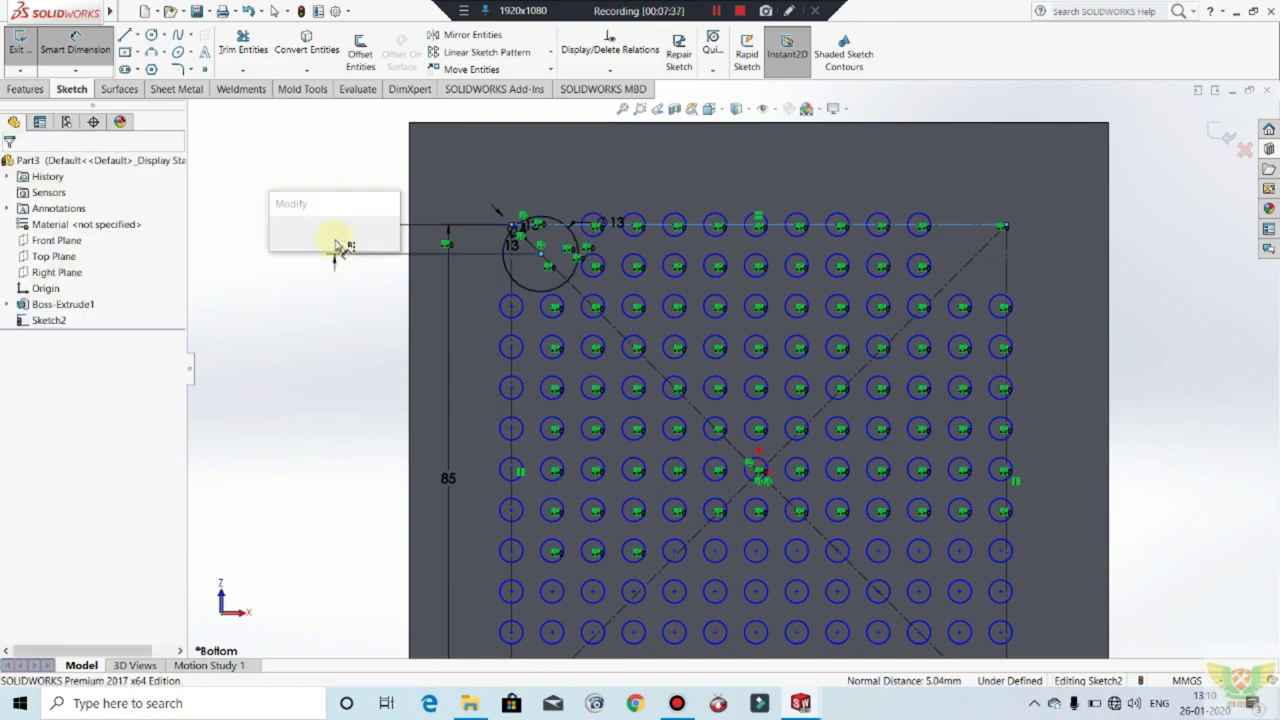
text(3)
key(Return)
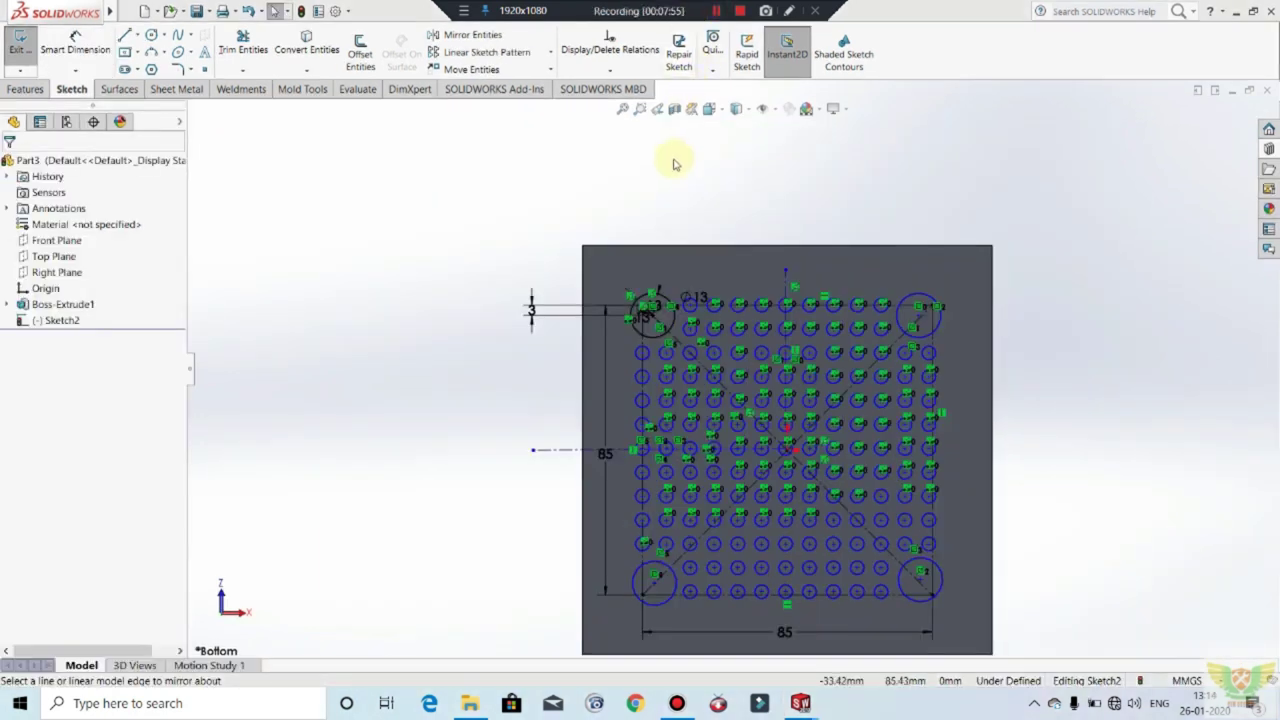
Step: Extrude Sketch2 as a boss 1.5 mm deep
click(22, 44)
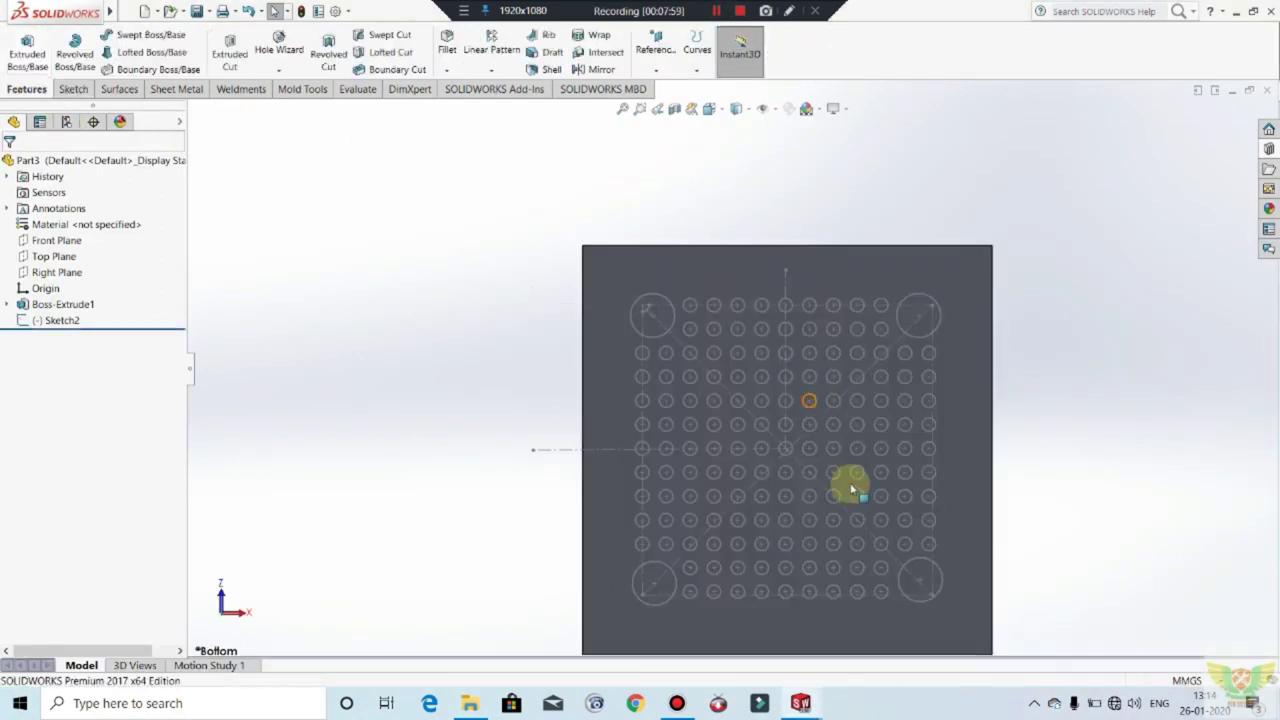
middle_drag(852, 490, 777, 260)
click(27, 52)
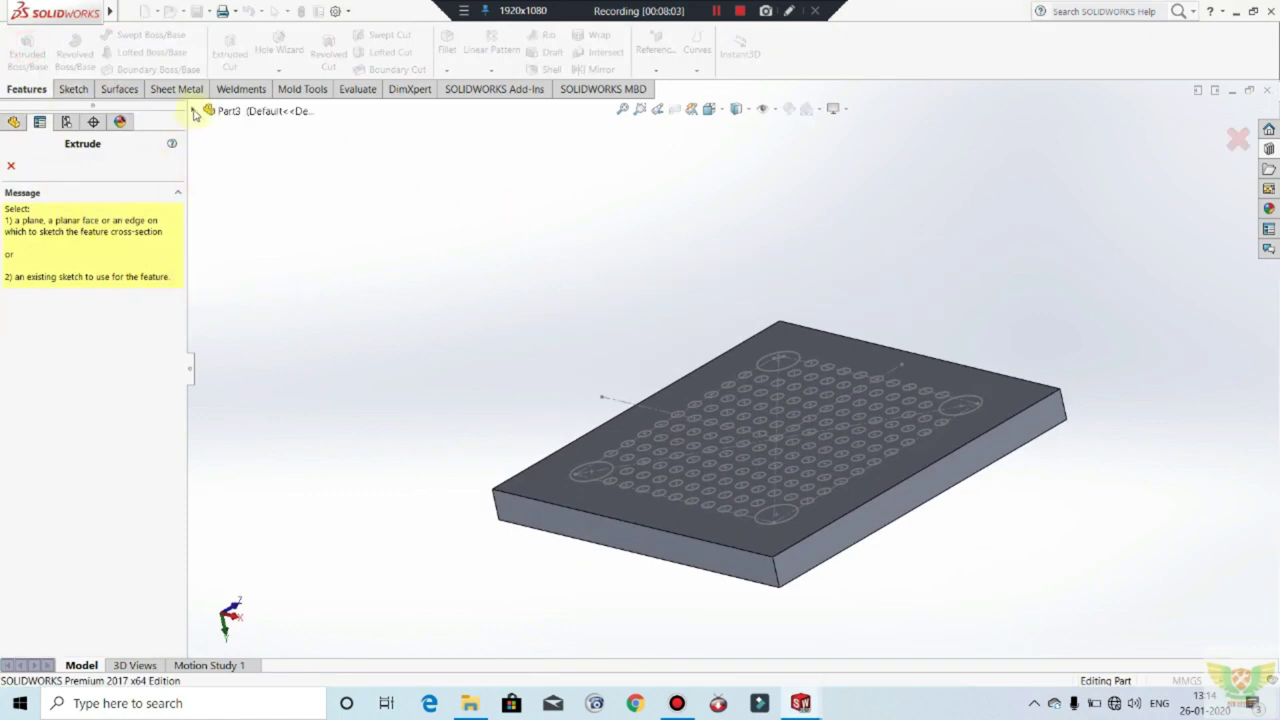
click(196, 110)
click(263, 271)
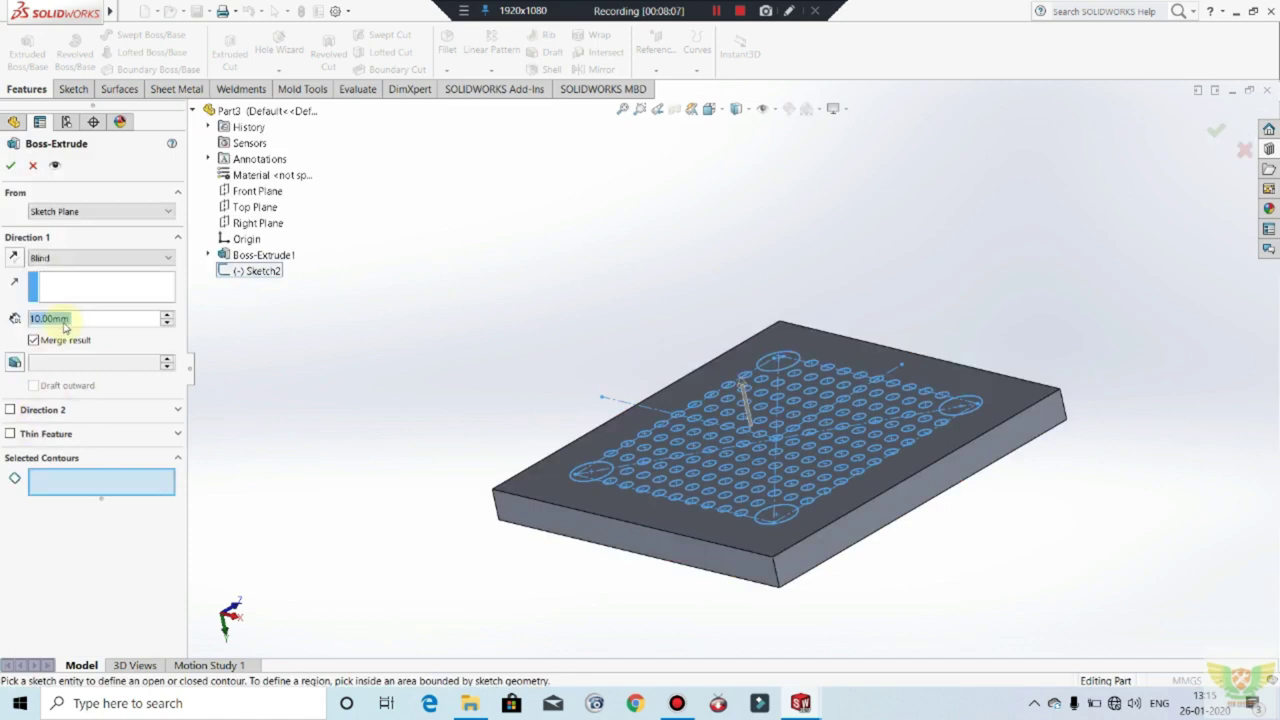
text(2)
key(Return)
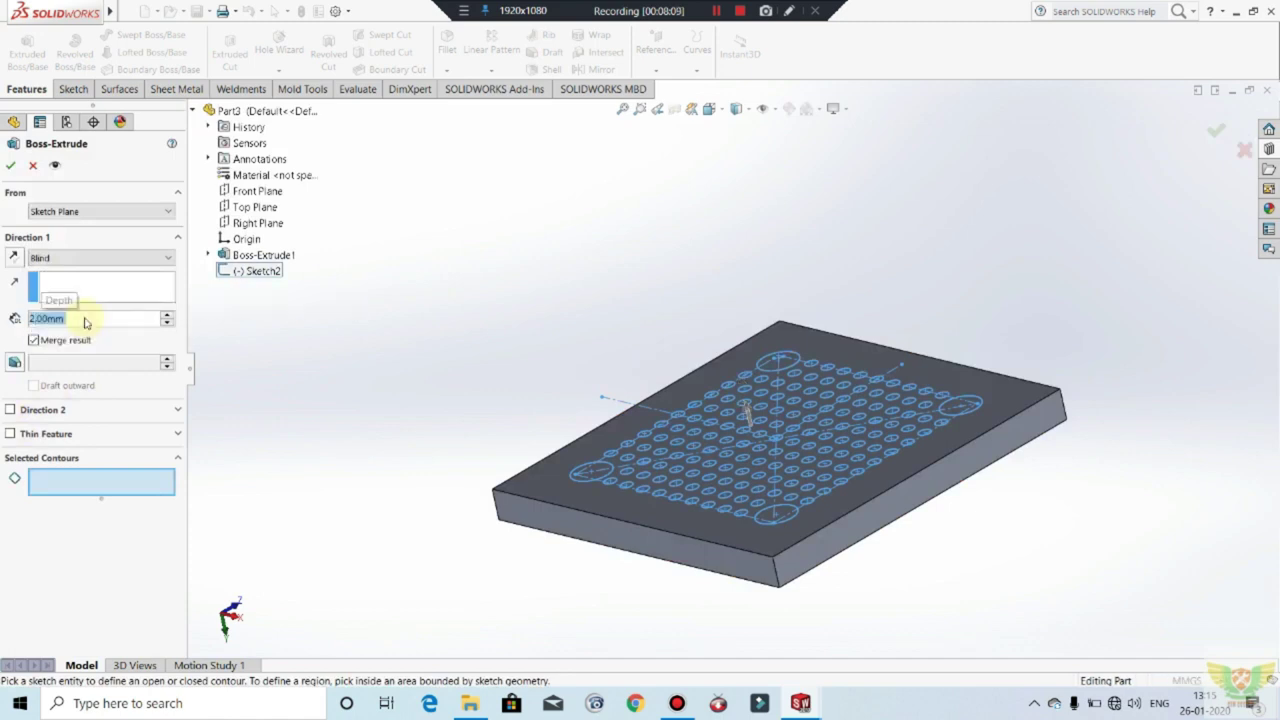
text(1.5)
key(Return)
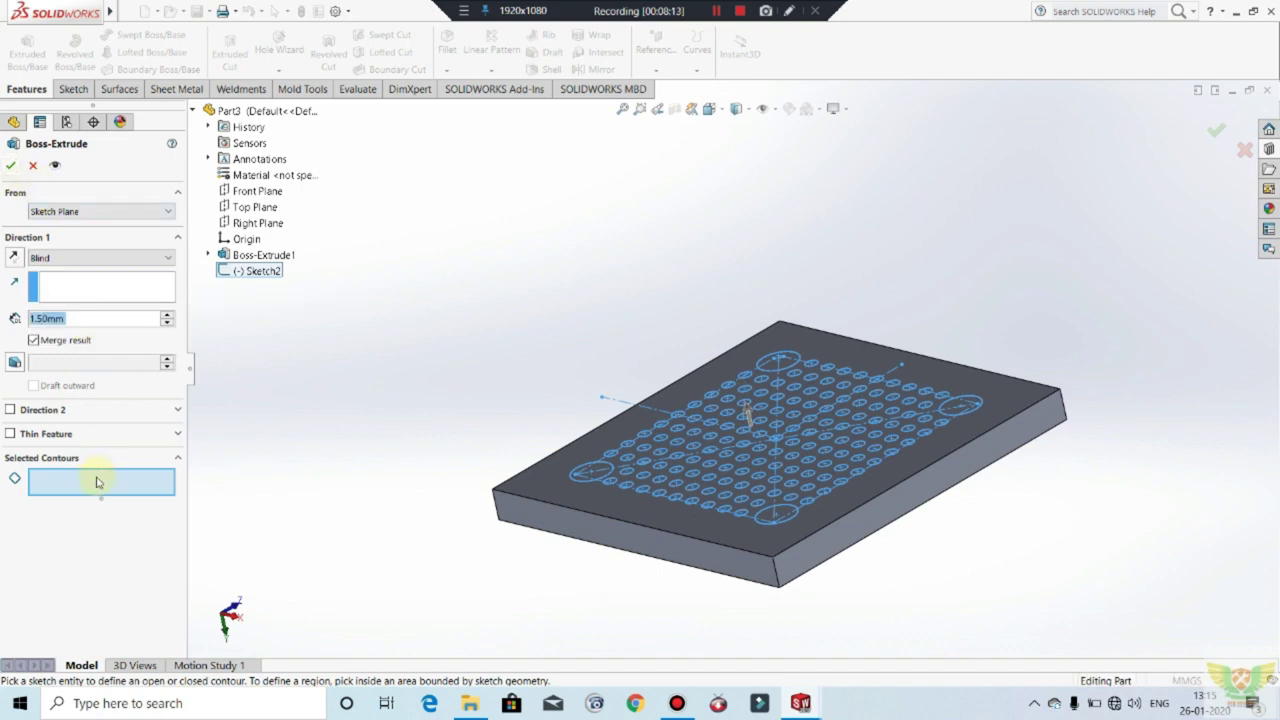
click(10, 166)
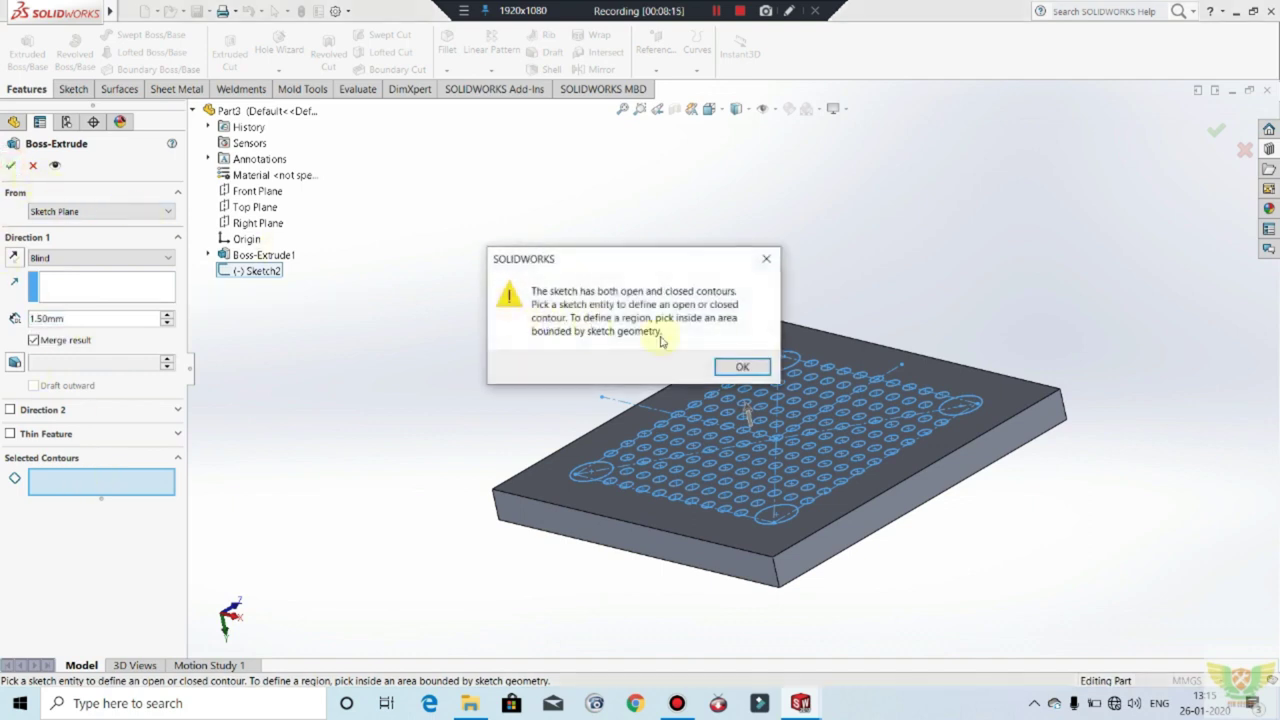
Step: Choose the corner circle and stud circle regions as the extrusion's selected contours
click(745, 367)
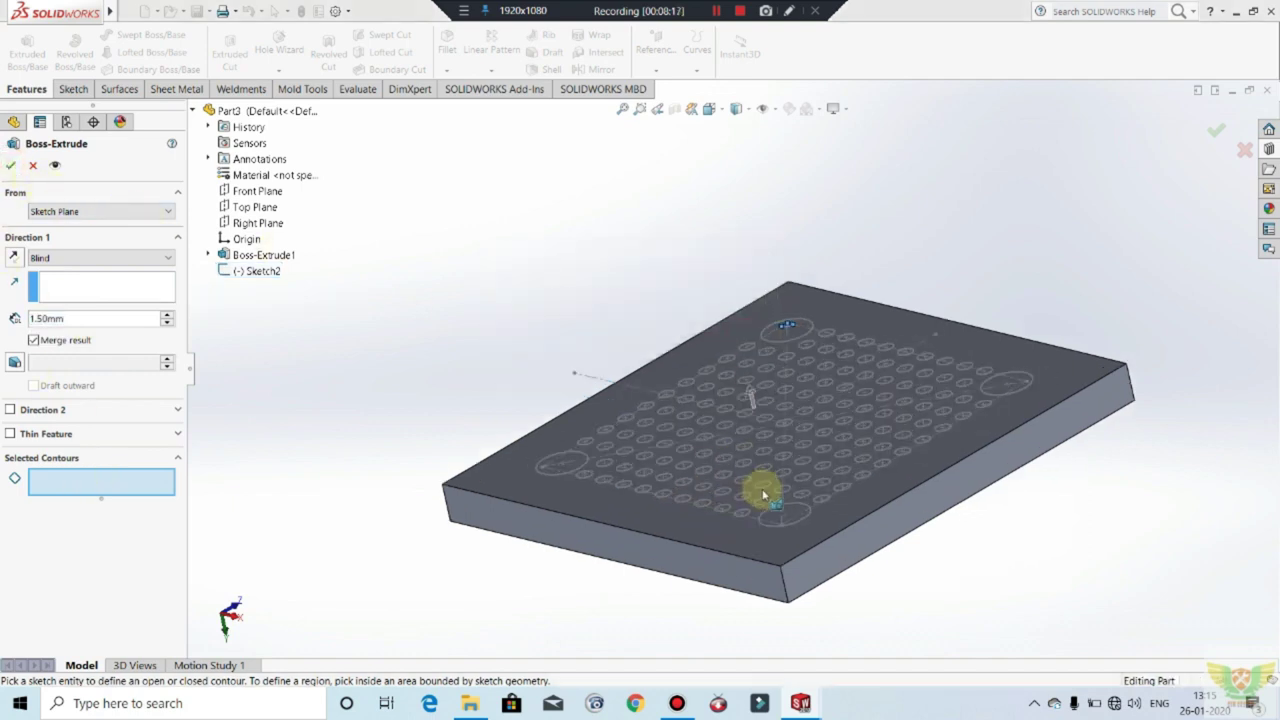
middle_drag(713, 488, 509, 423)
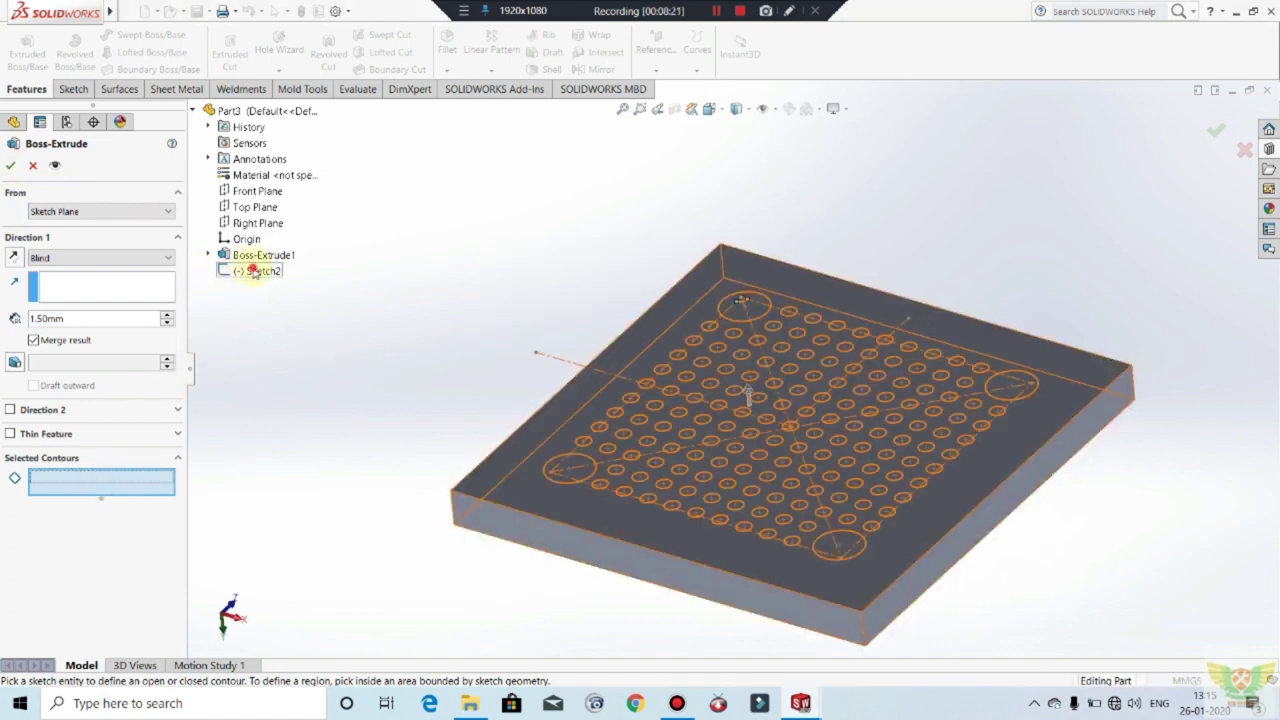
mouse_move(651, 444)
middle_down()
mouse_move(651, 486)
mouse_move(497, 446)
middle_up()
scroll(617, 478, down, 3)
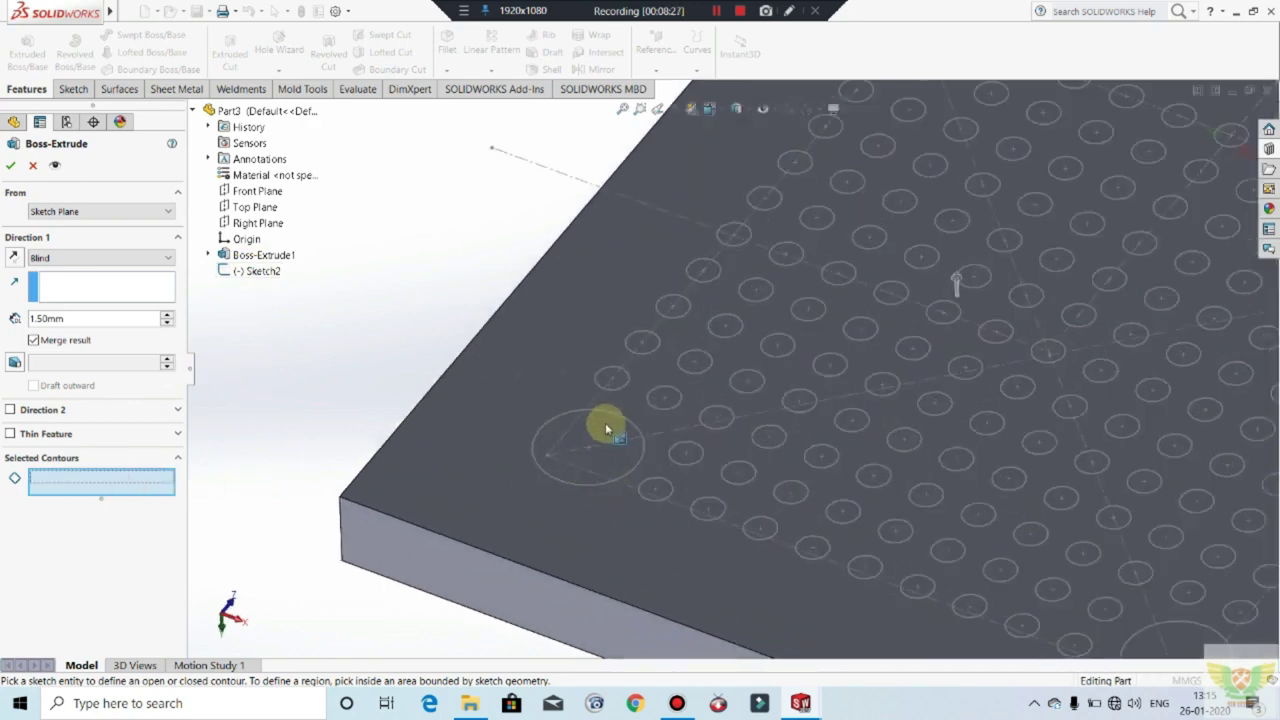
click(606, 426)
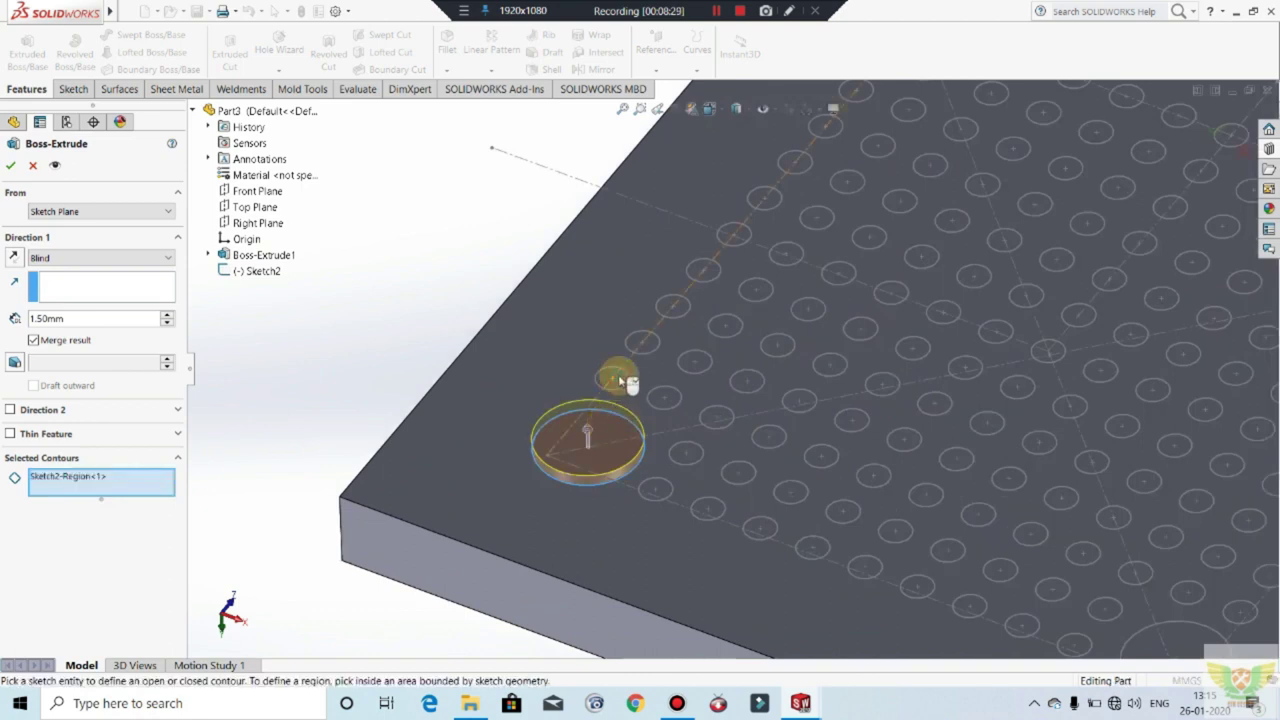
click(617, 379)
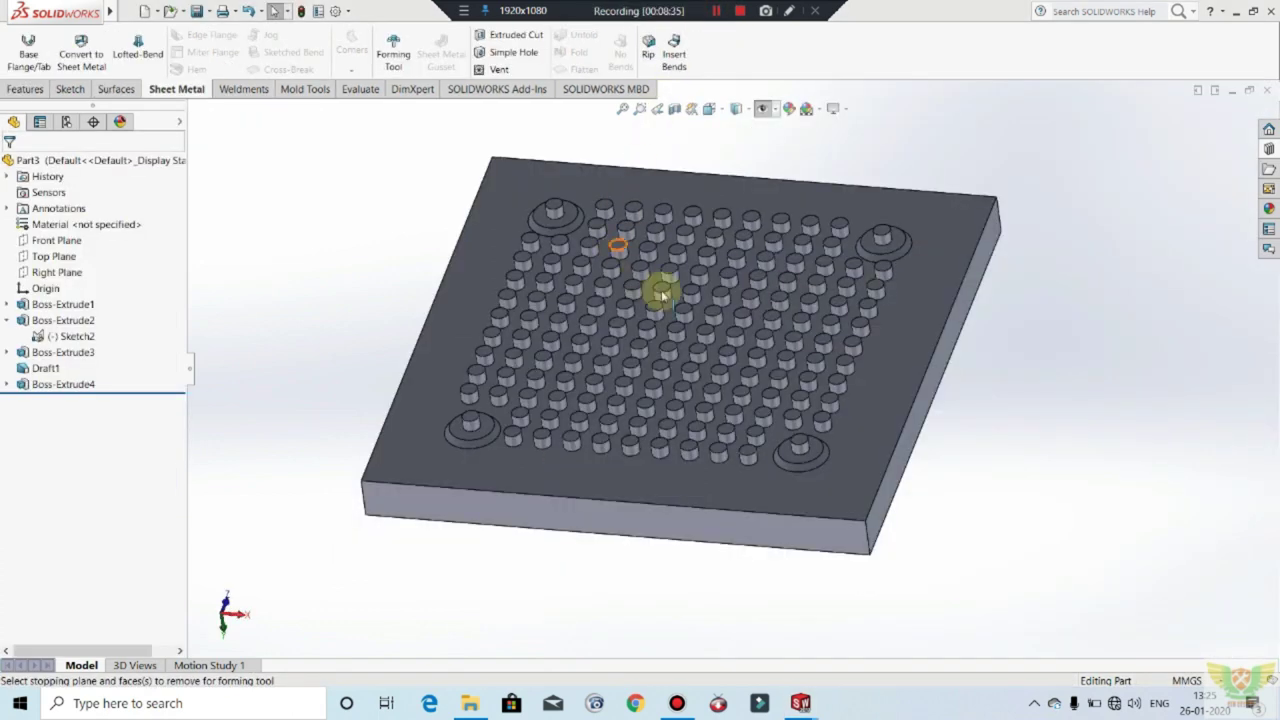
scroll(460, 420, down, 2)
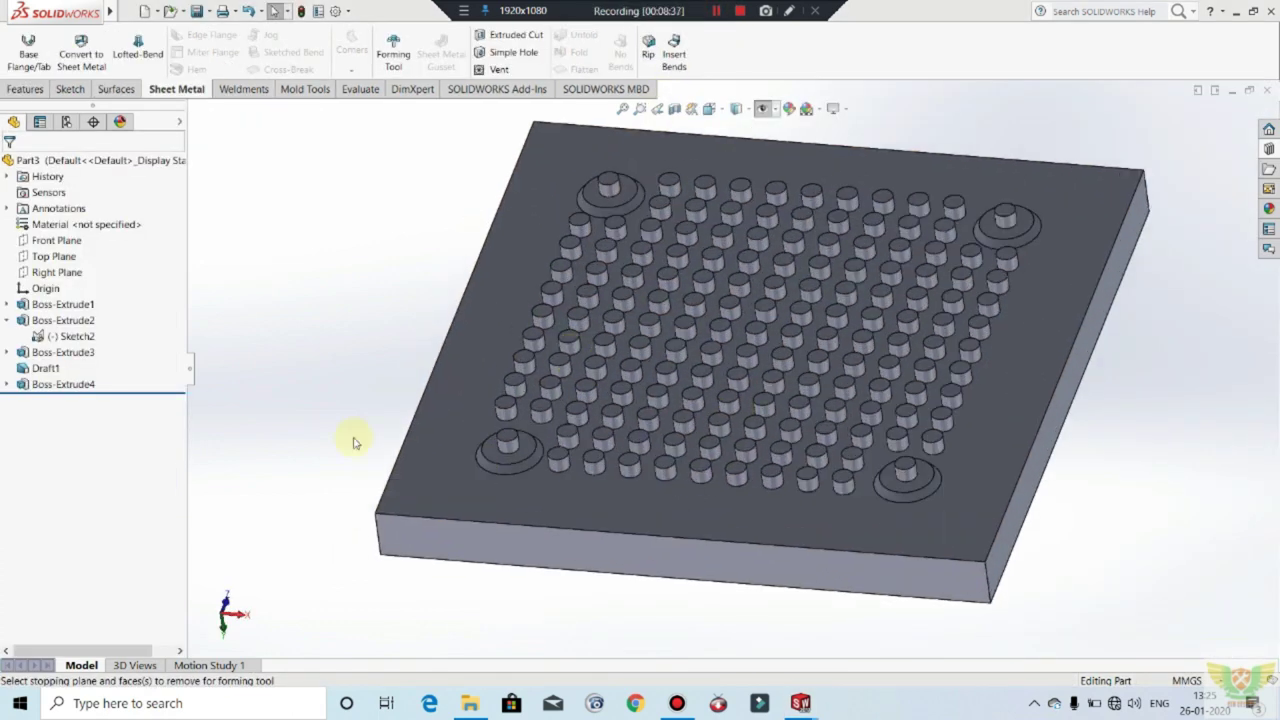
scroll(612, 452, up, 2)
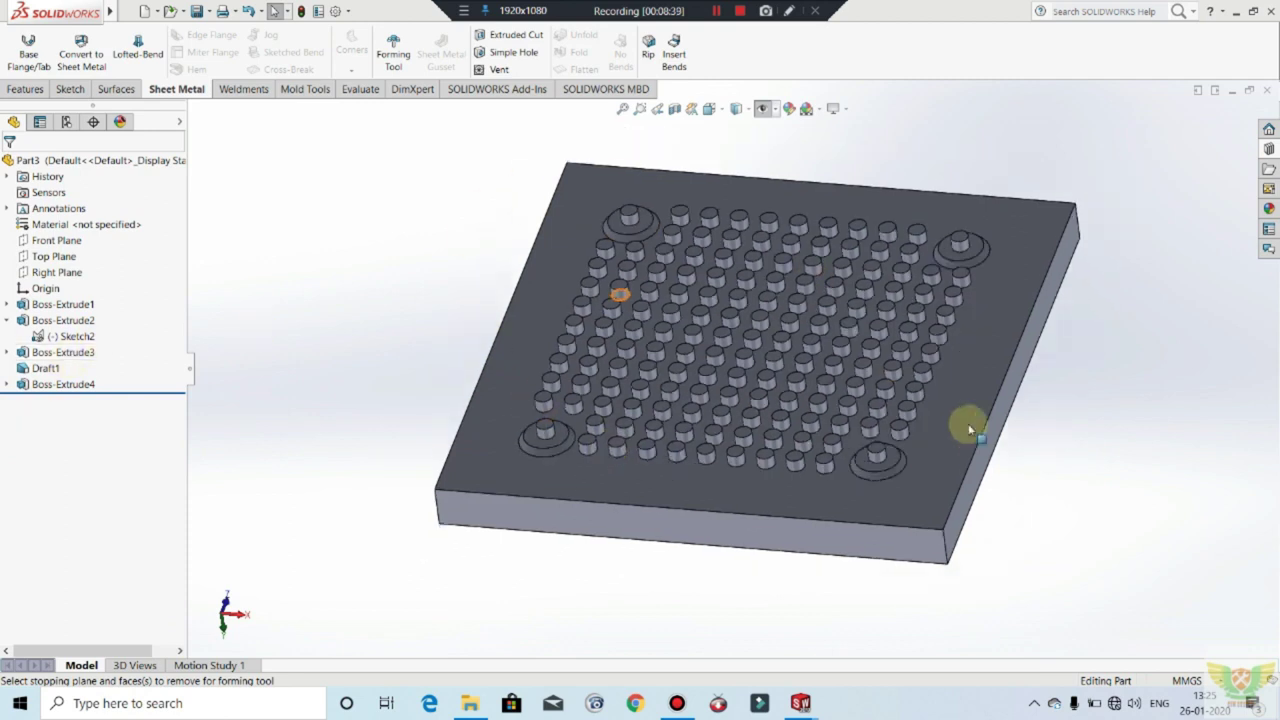
scroll(955, 428, down, 2)
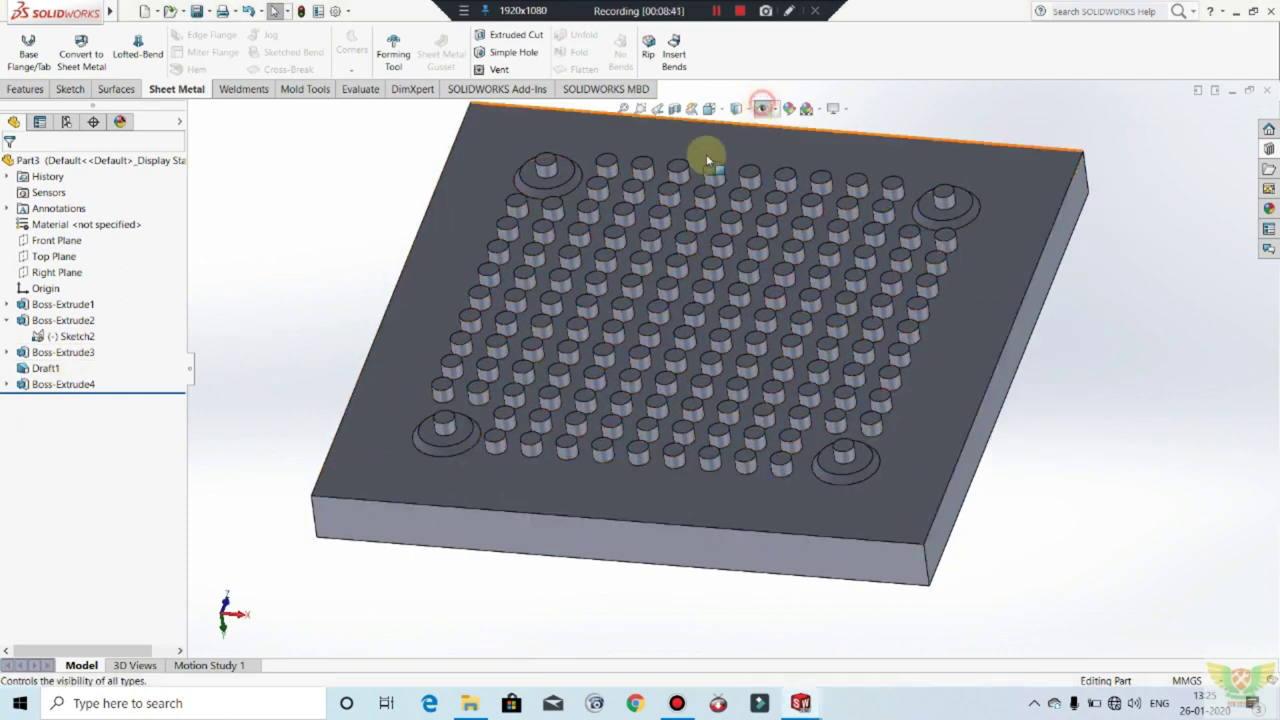
Step: Hide Sketch2 and start a forming tool with the plate's top face as stopping face
right_click(70, 336)
click(80, 297)
click(393, 50)
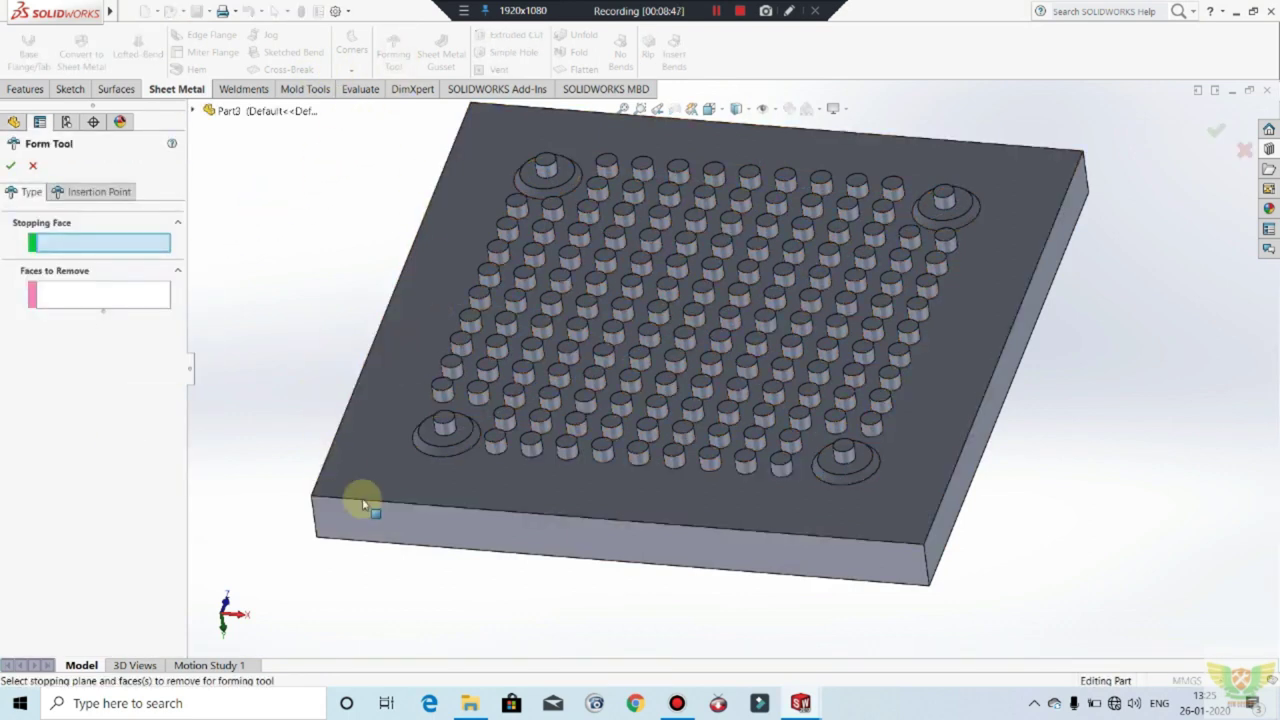
click(376, 448)
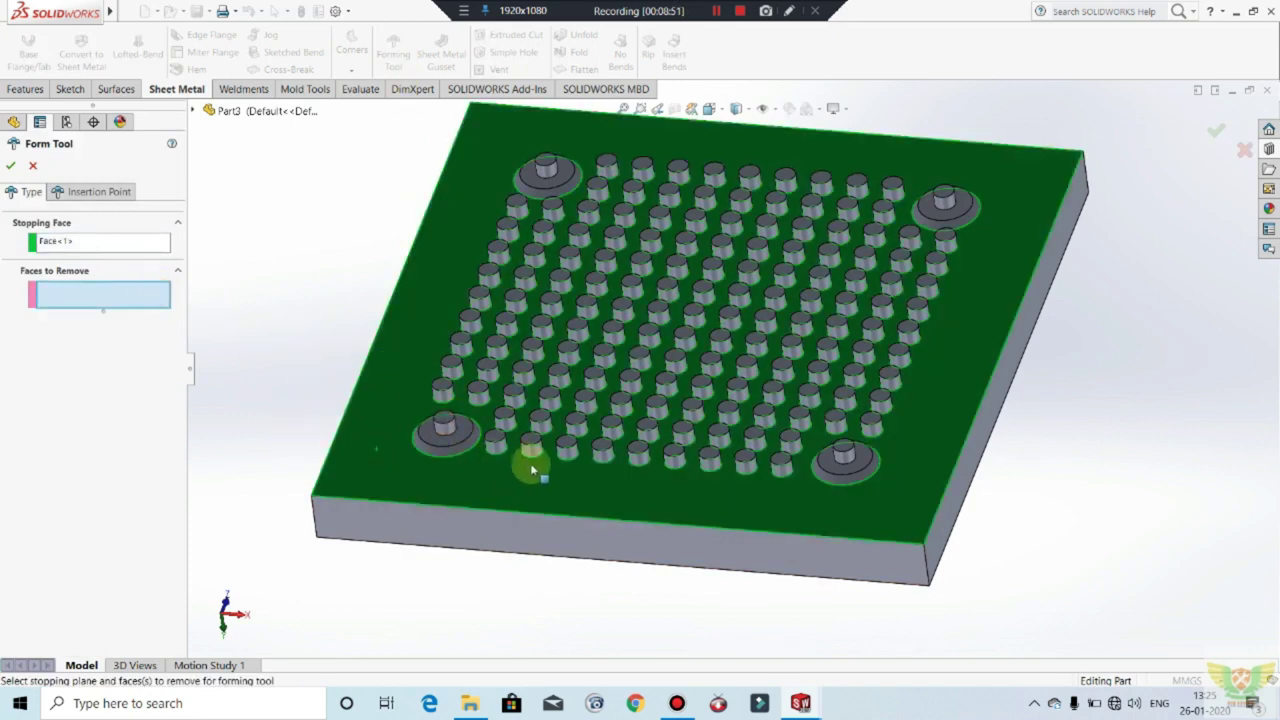
Step: Mark the corner boss and stud top faces as Faces to Remove and finish FormTool1
scroll(440, 420, down, 3)
scroll(432, 377, down, 3)
click(443, 329)
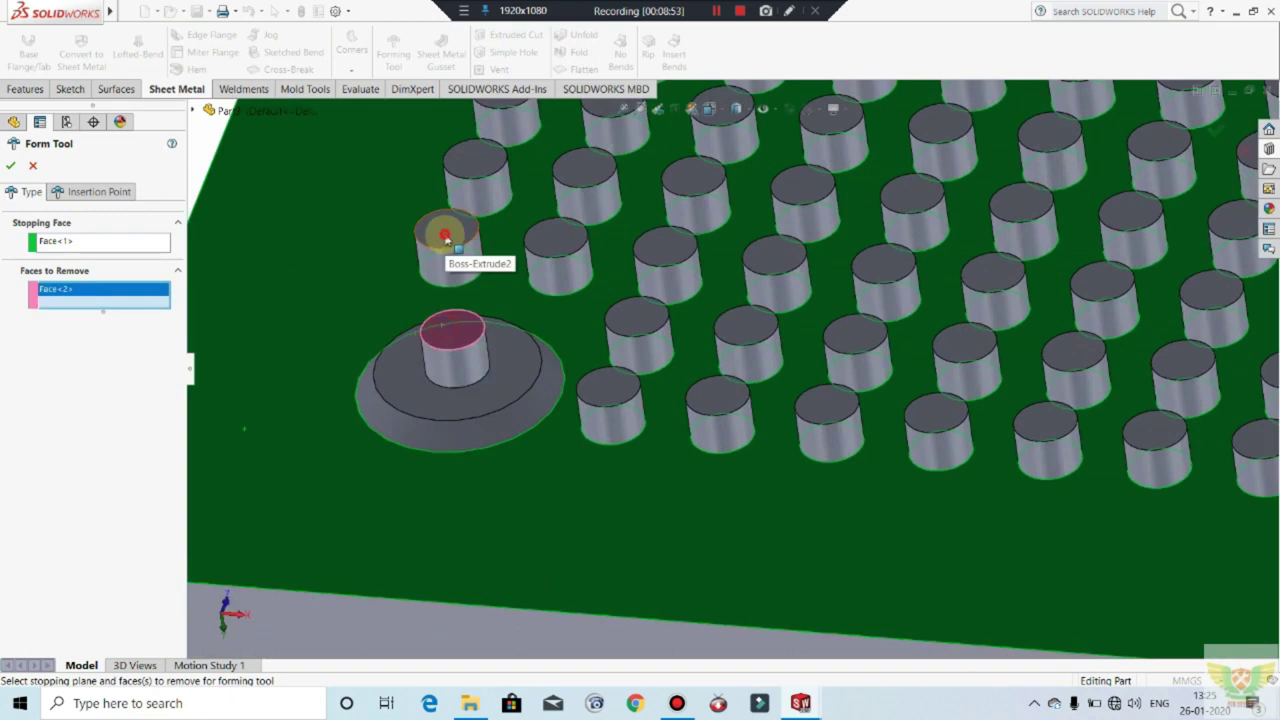
click(445, 232)
click(468, 165)
click(540, 233)
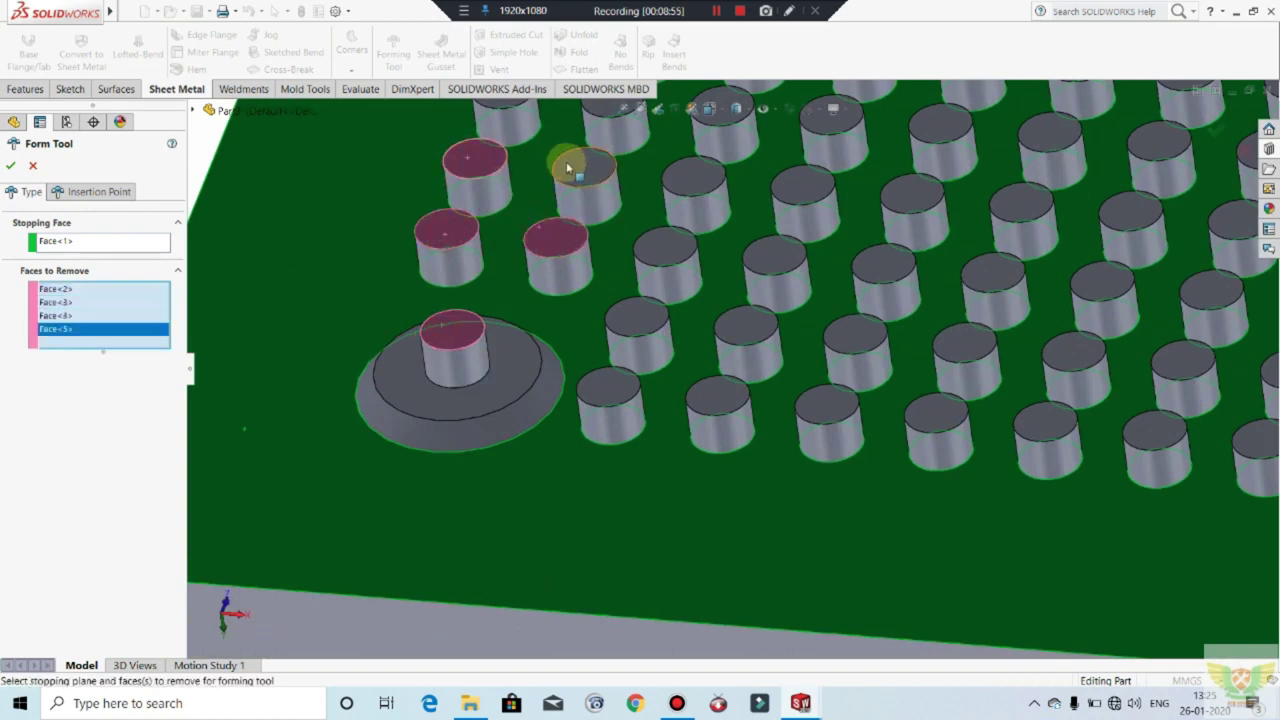
click(567, 162)
click(691, 174)
click(670, 240)
click(638, 315)
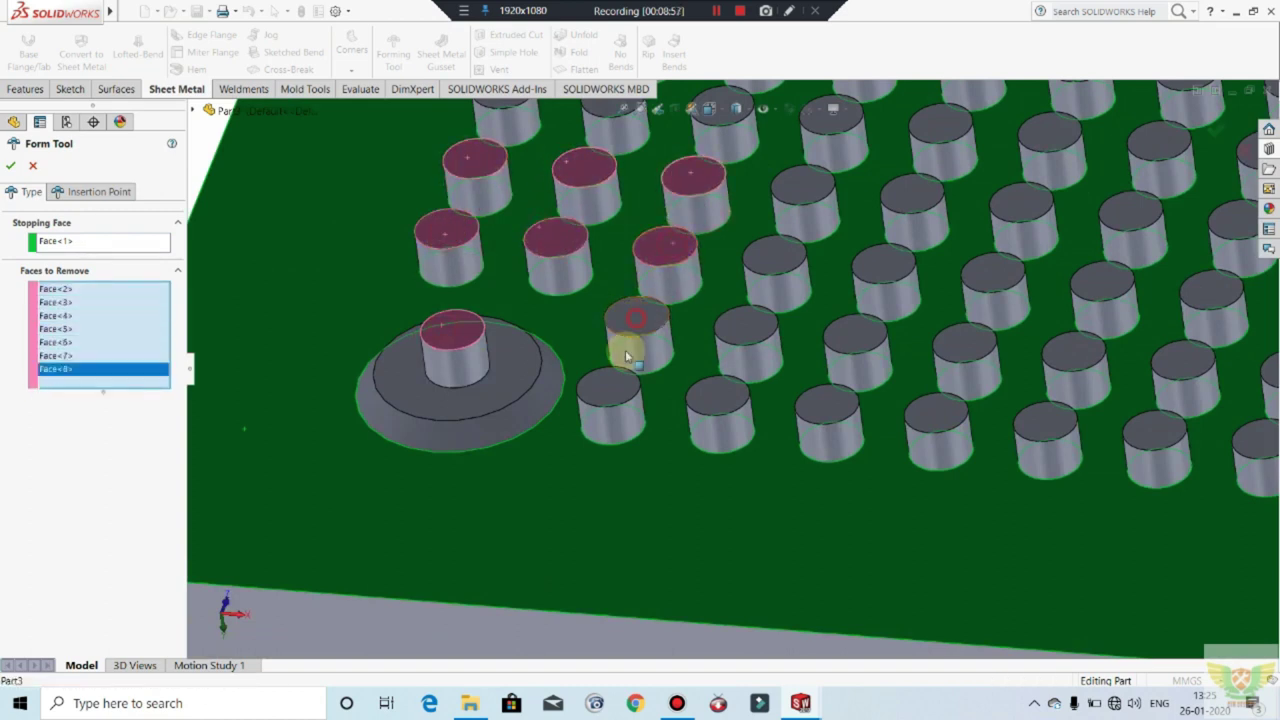
click(606, 386)
click(715, 400)
click(745, 330)
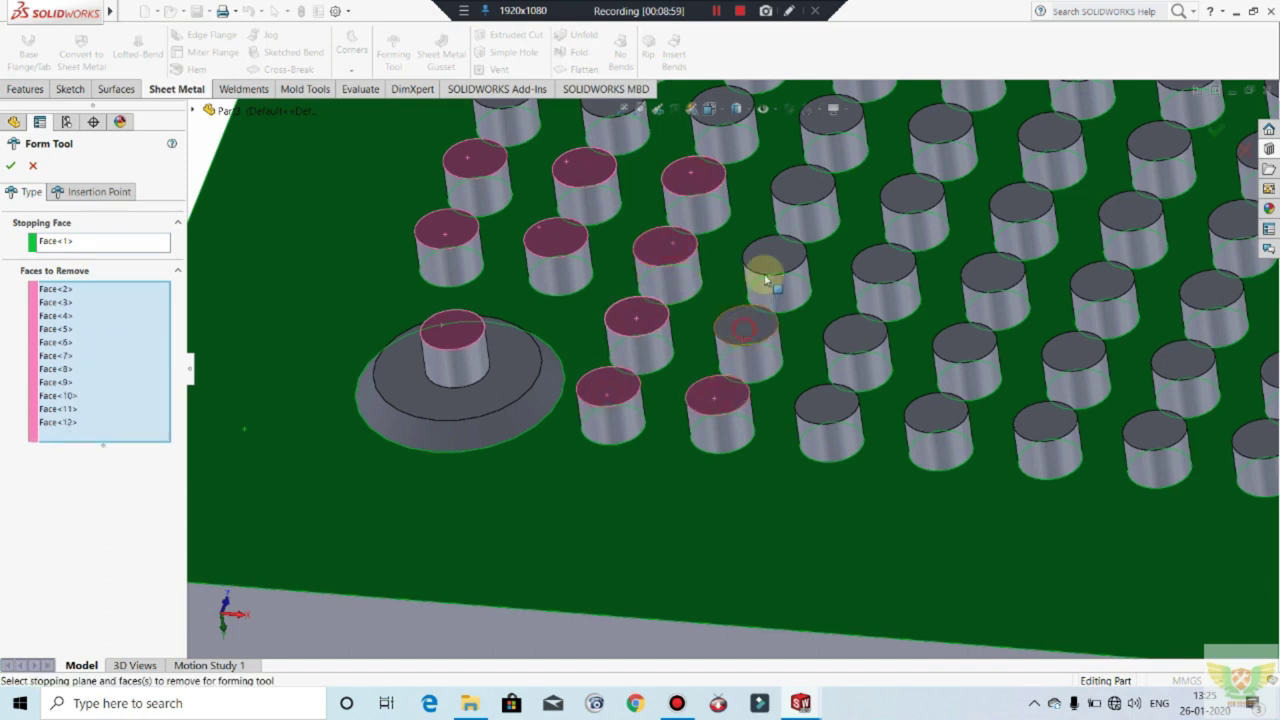
click(773, 258)
click(786, 196)
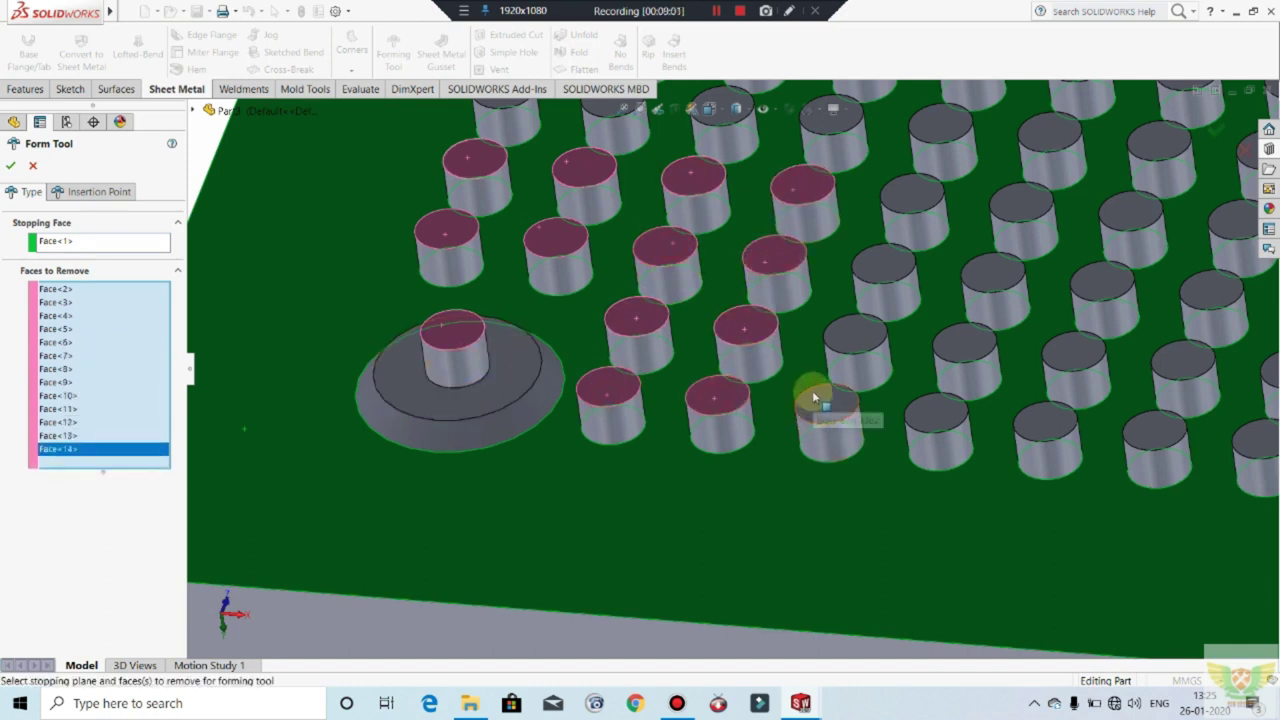
click(815, 398)
click(848, 332)
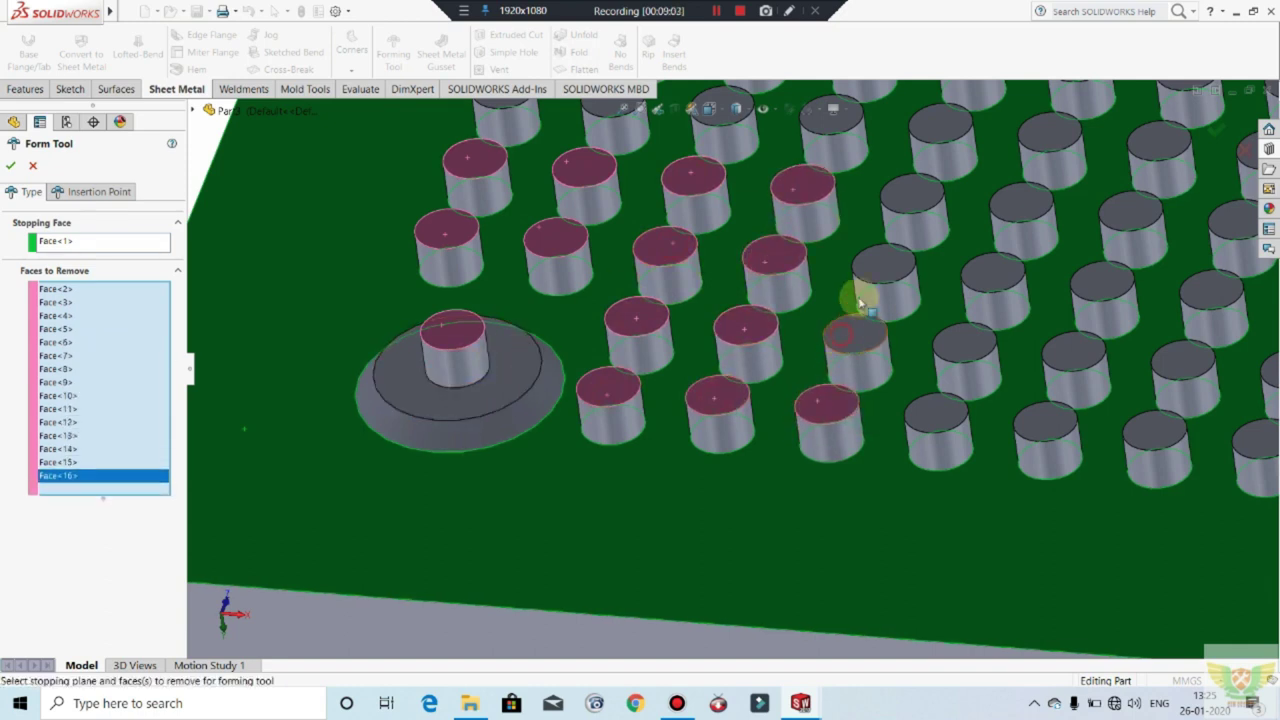
click(893, 252)
click(910, 198)
scroll(920, 423, down, 5)
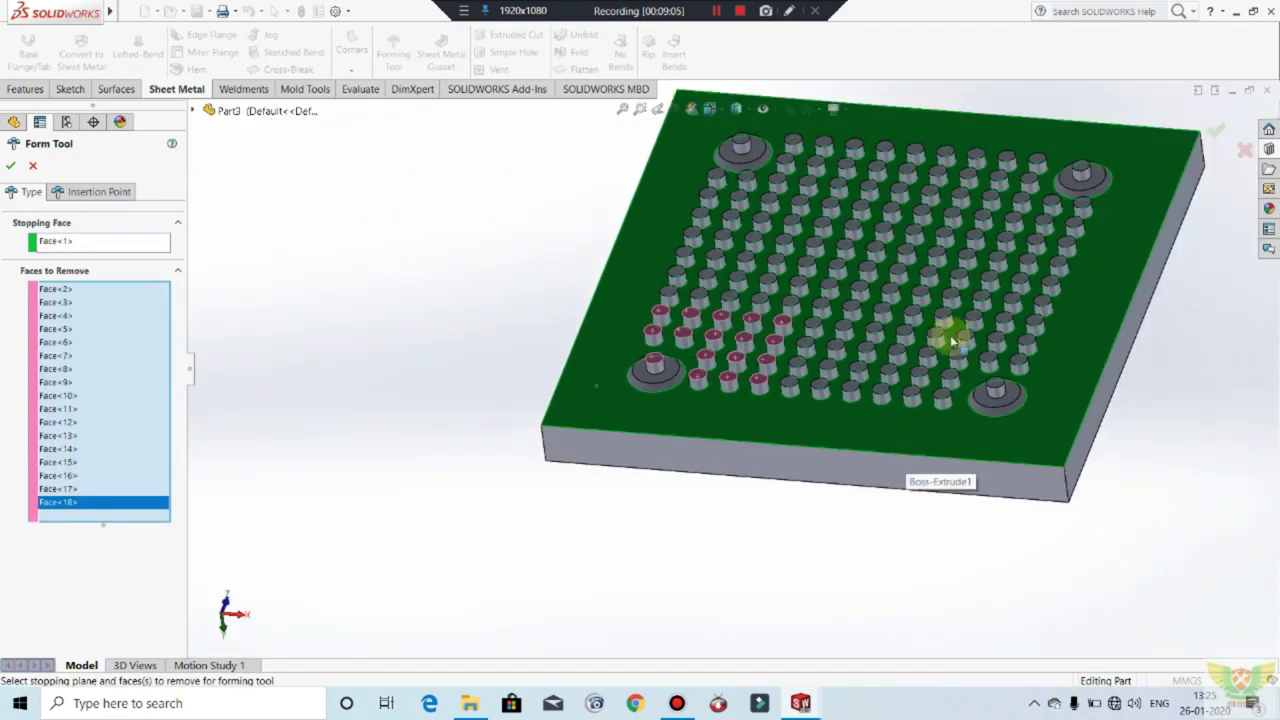
scroll(960, 243, up, 2)
scroll(594, 504, up, 2)
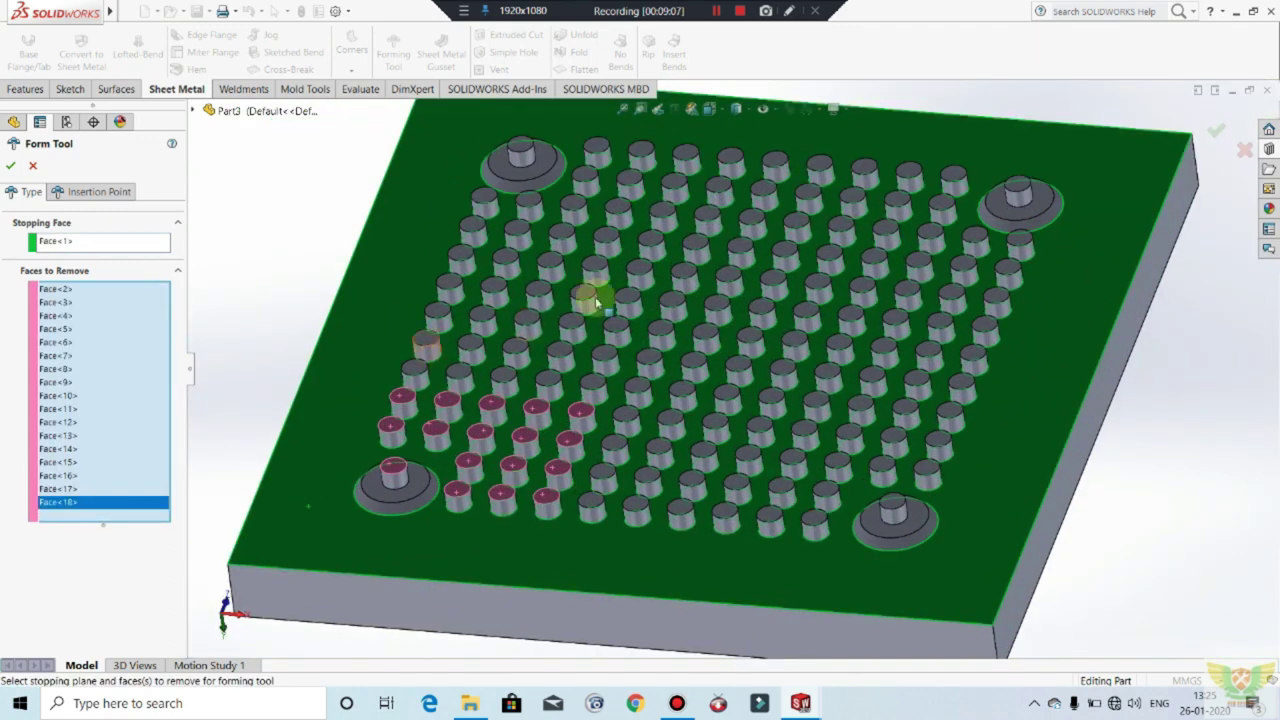
click(716, 10)
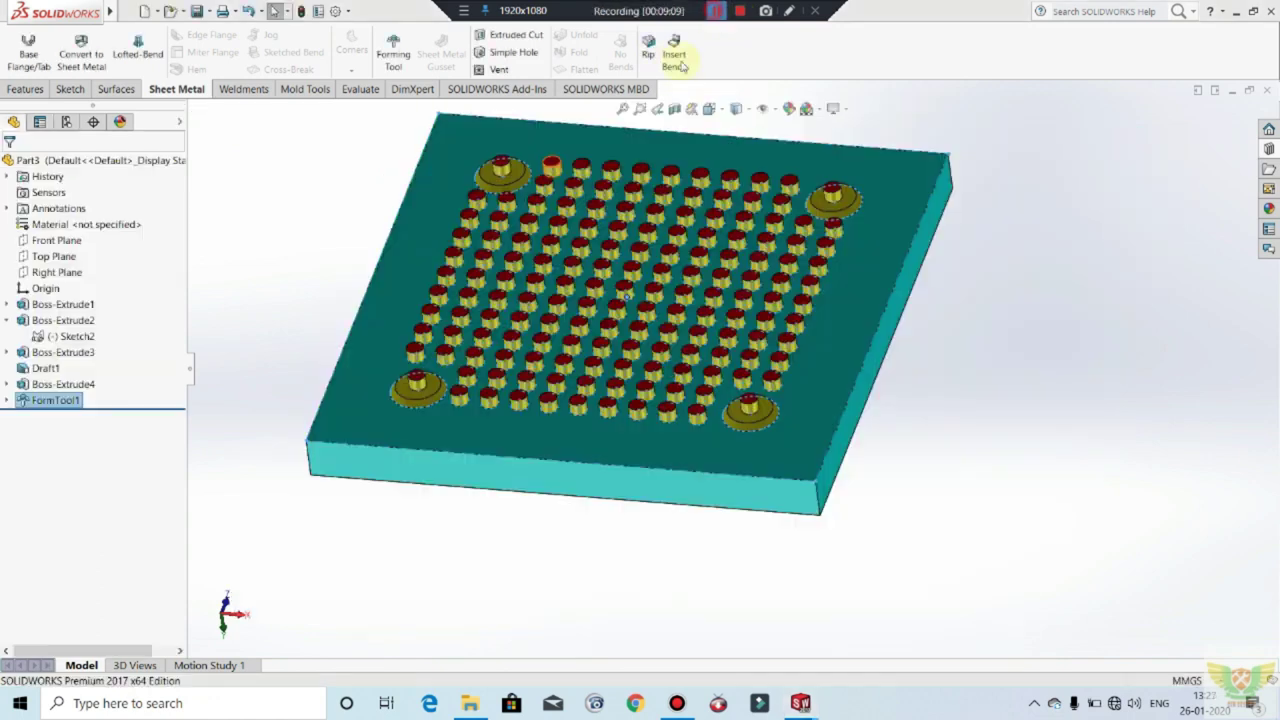
Step: Save As the part with file type Form Tool (*.sldftp)
middle_drag(672, 348, 681, 366)
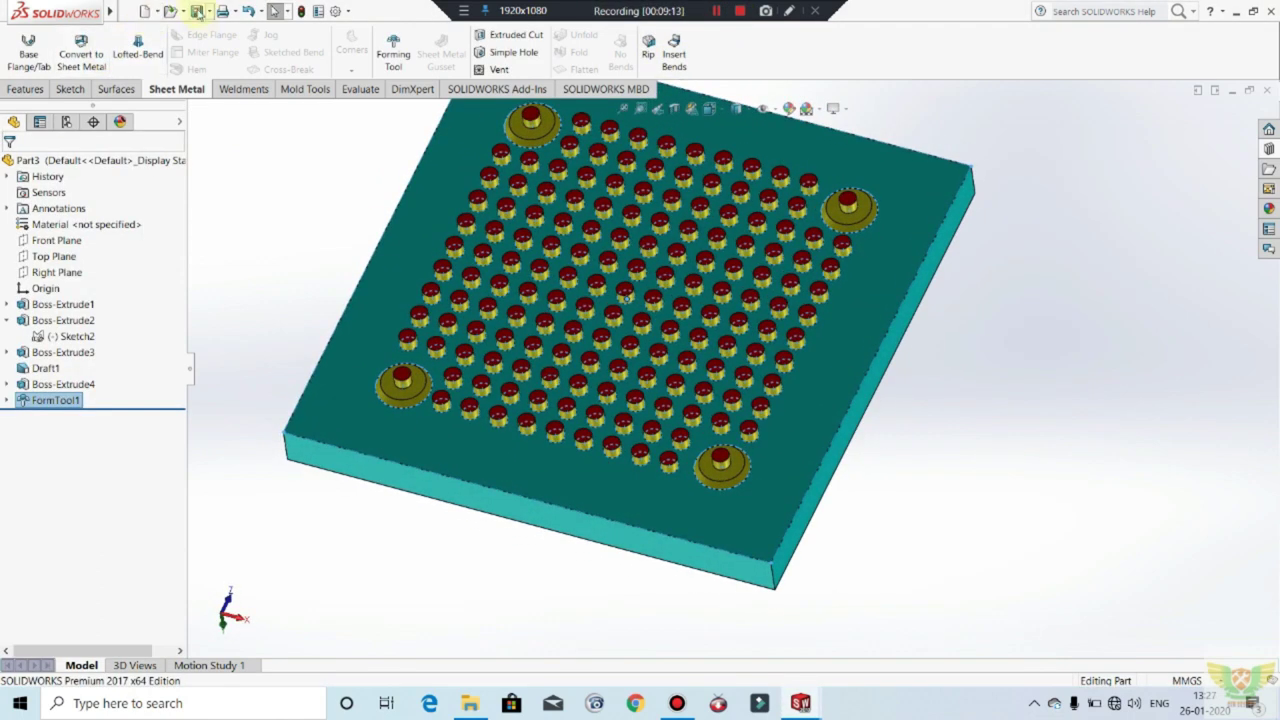
key(ctrl+s)
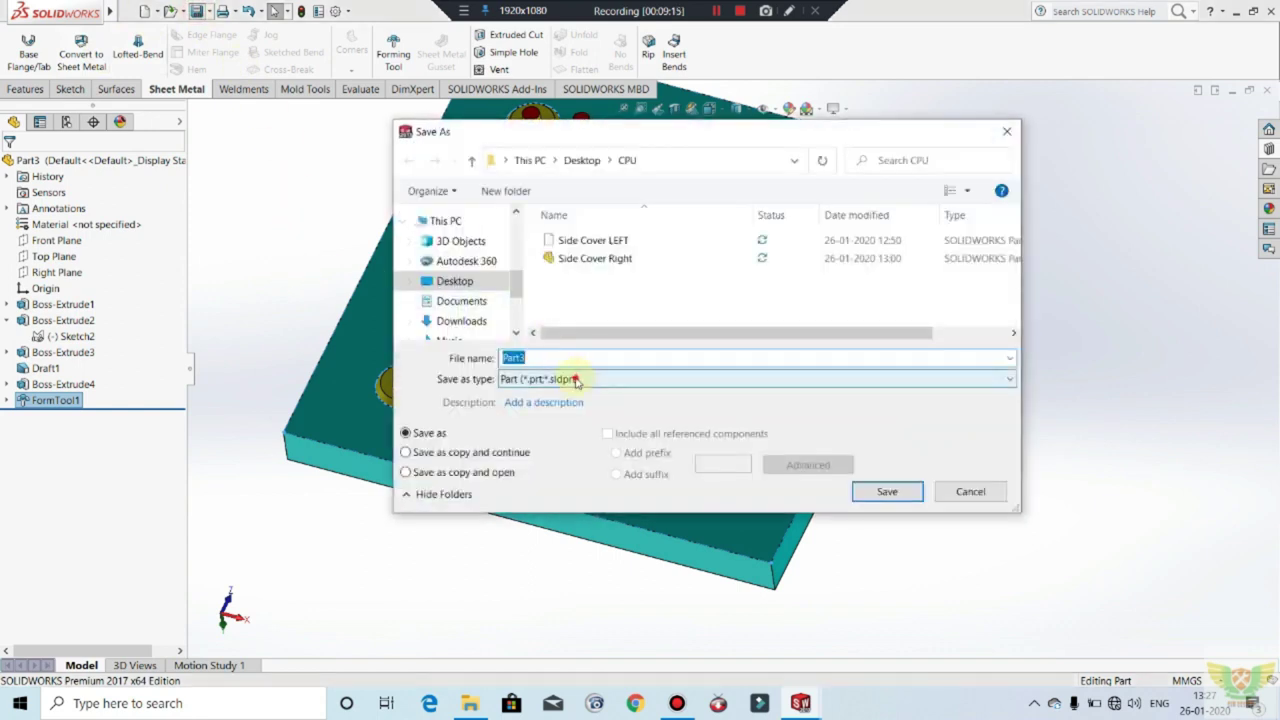
click(571, 374)
scroll(567, 285, down, 1)
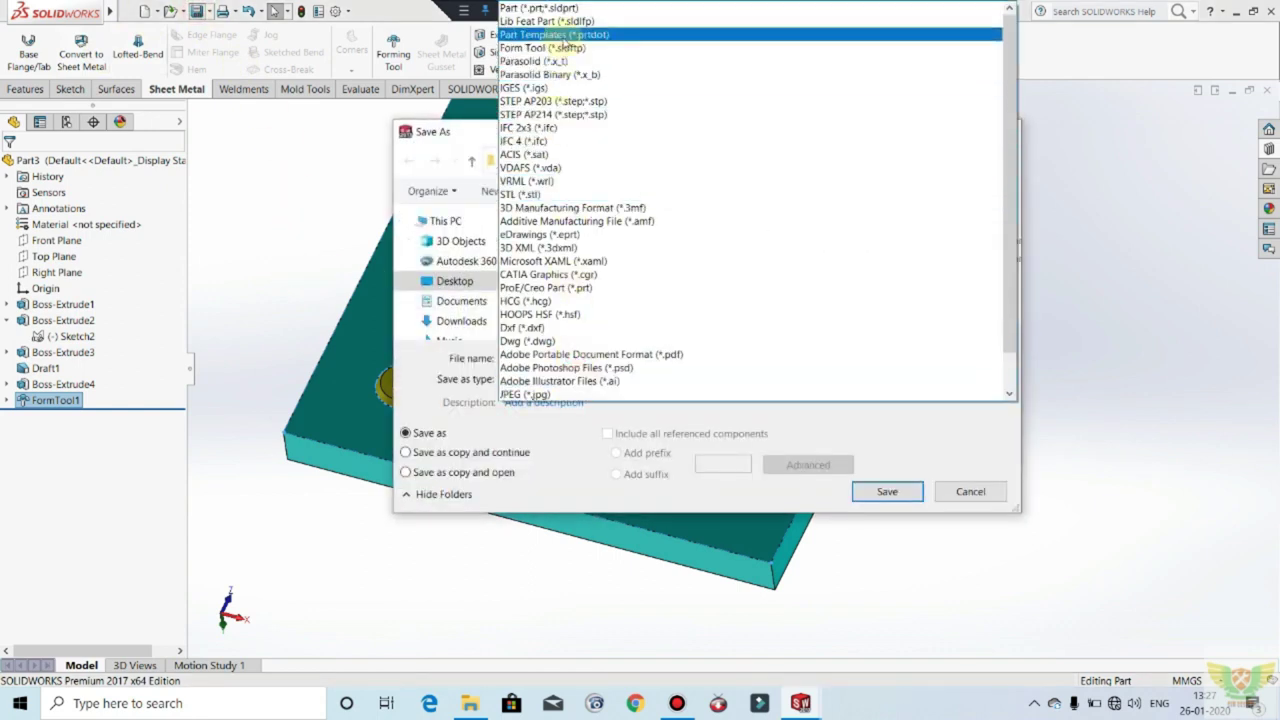
click(560, 47)
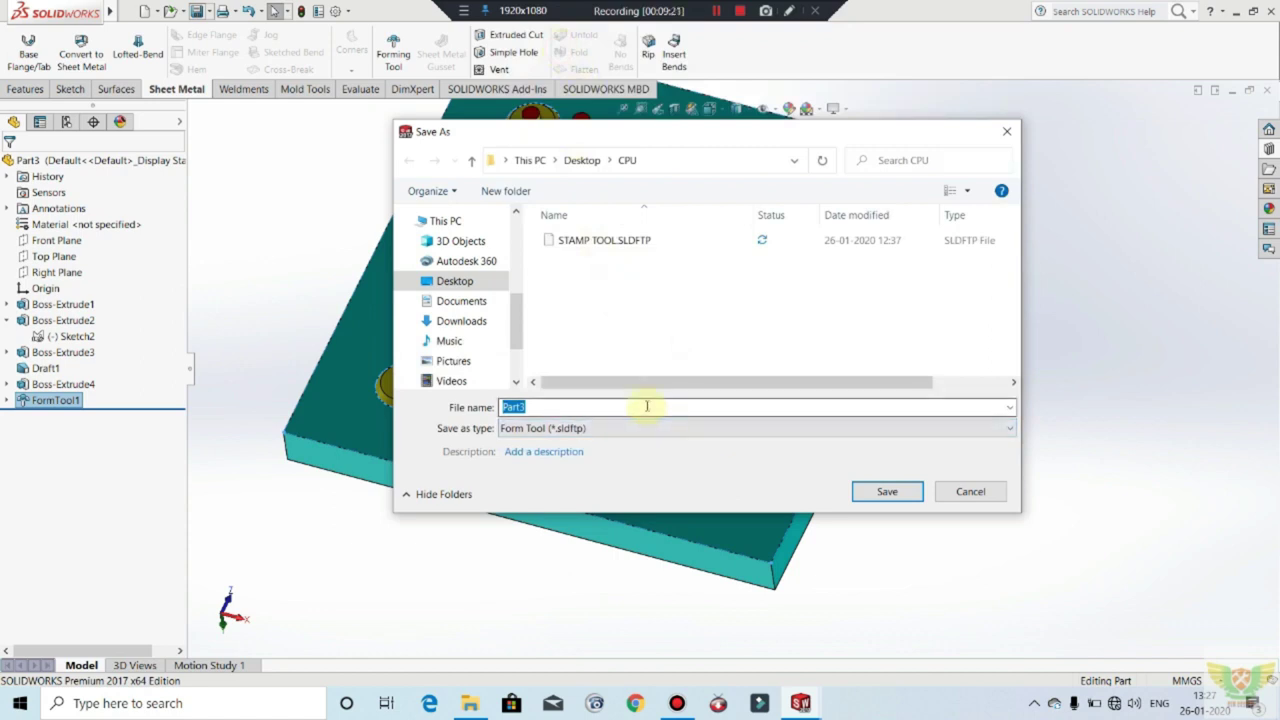
scroll(647, 406, down, 4)
scroll(647, 406, down, 6)
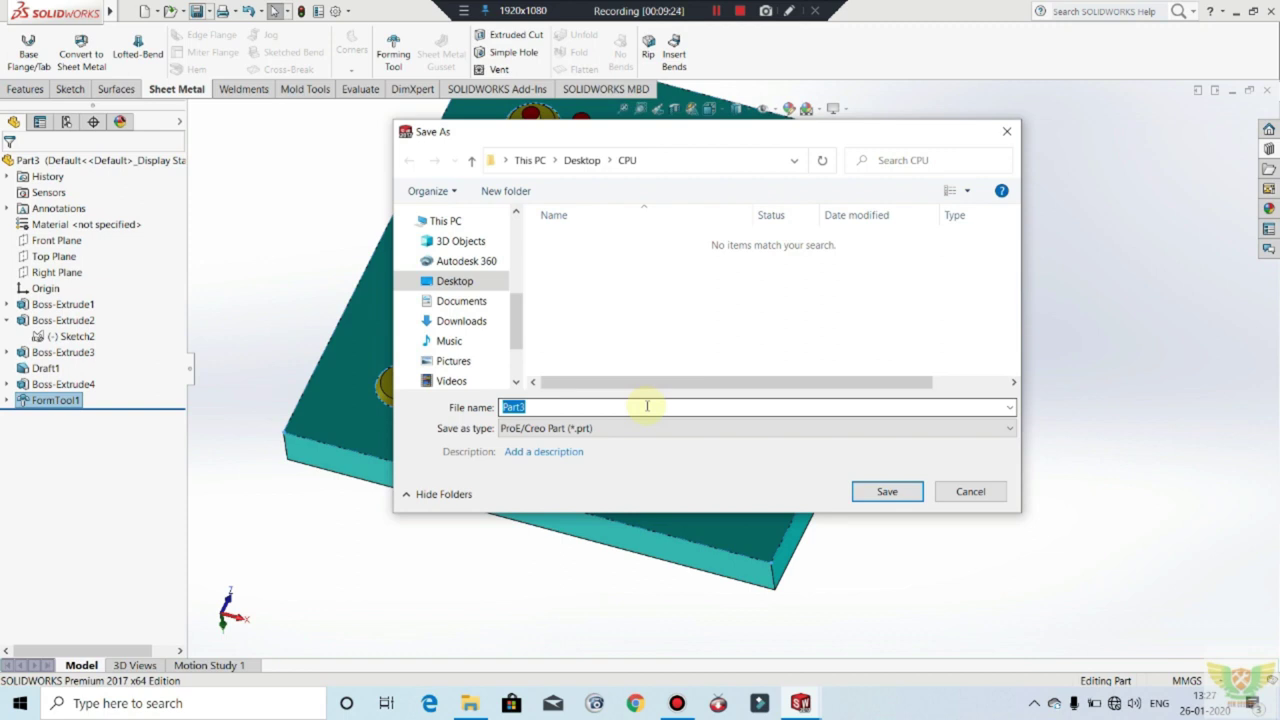
Step: Name the form tool STAMP TOOL 2 in the CPU folder and save it
click(647, 406)
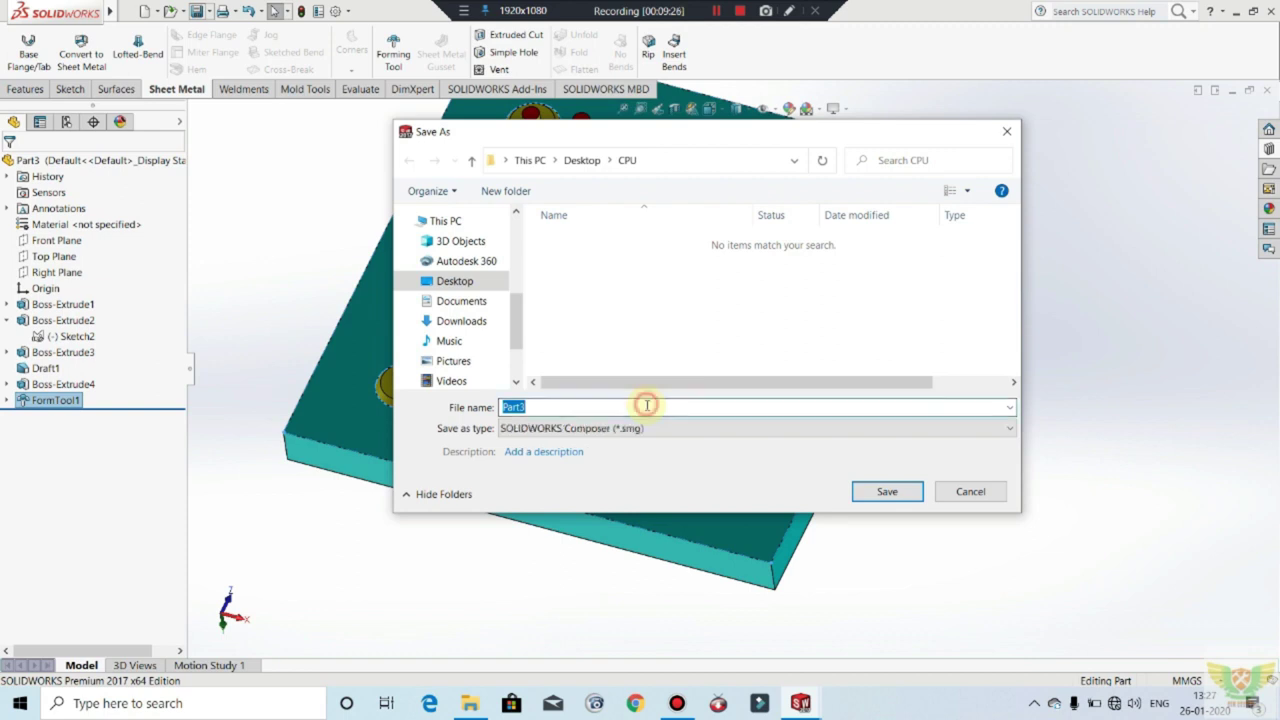
text(STAMP TOOL)
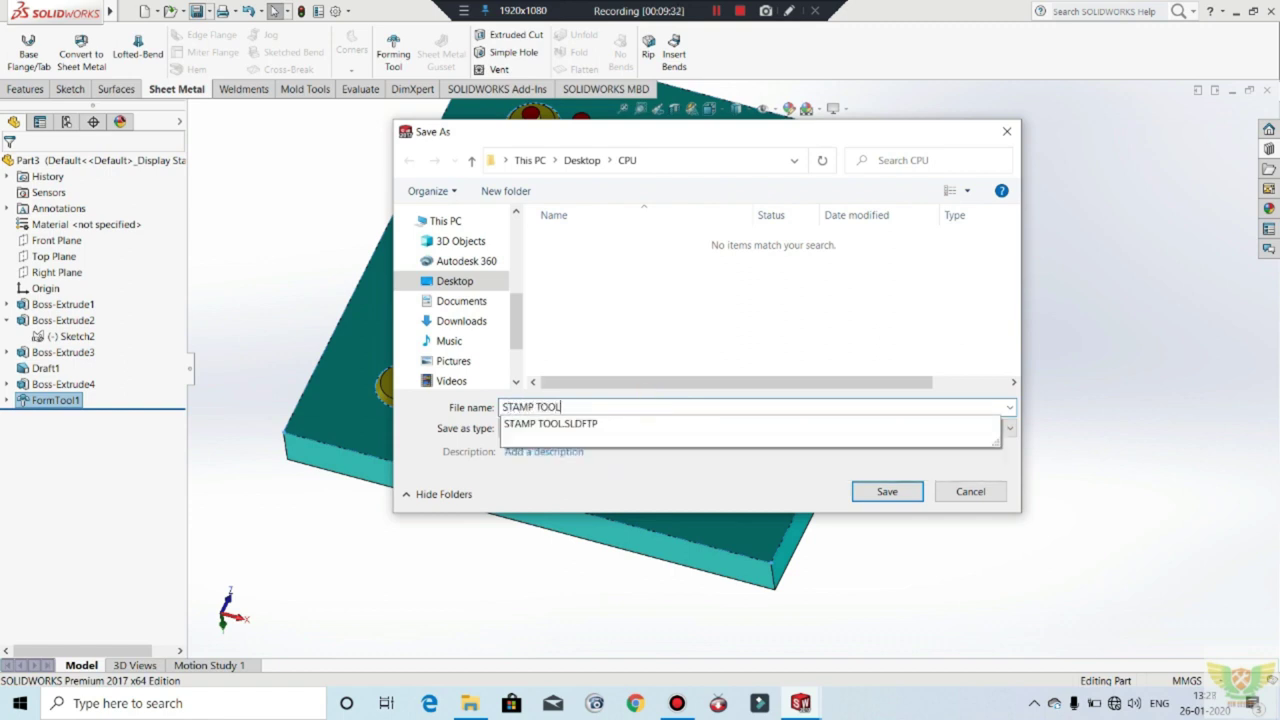
click(647, 406)
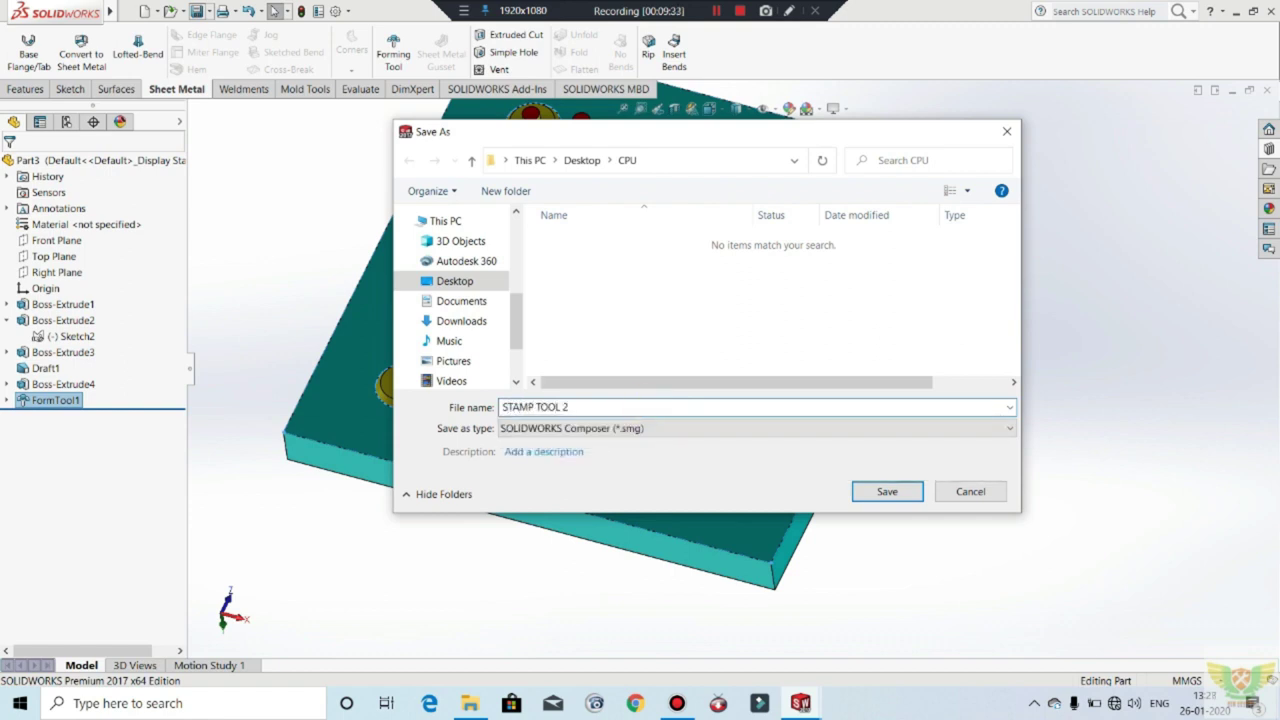
click(643, 428)
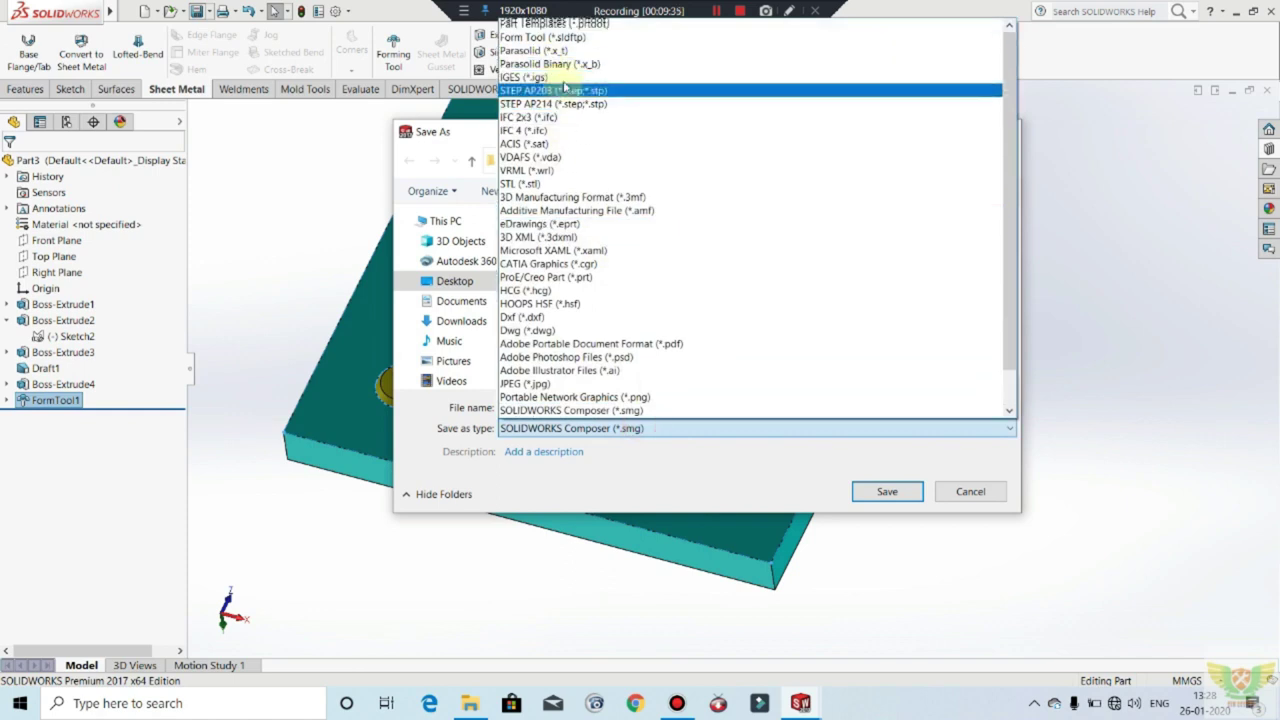
click(561, 69)
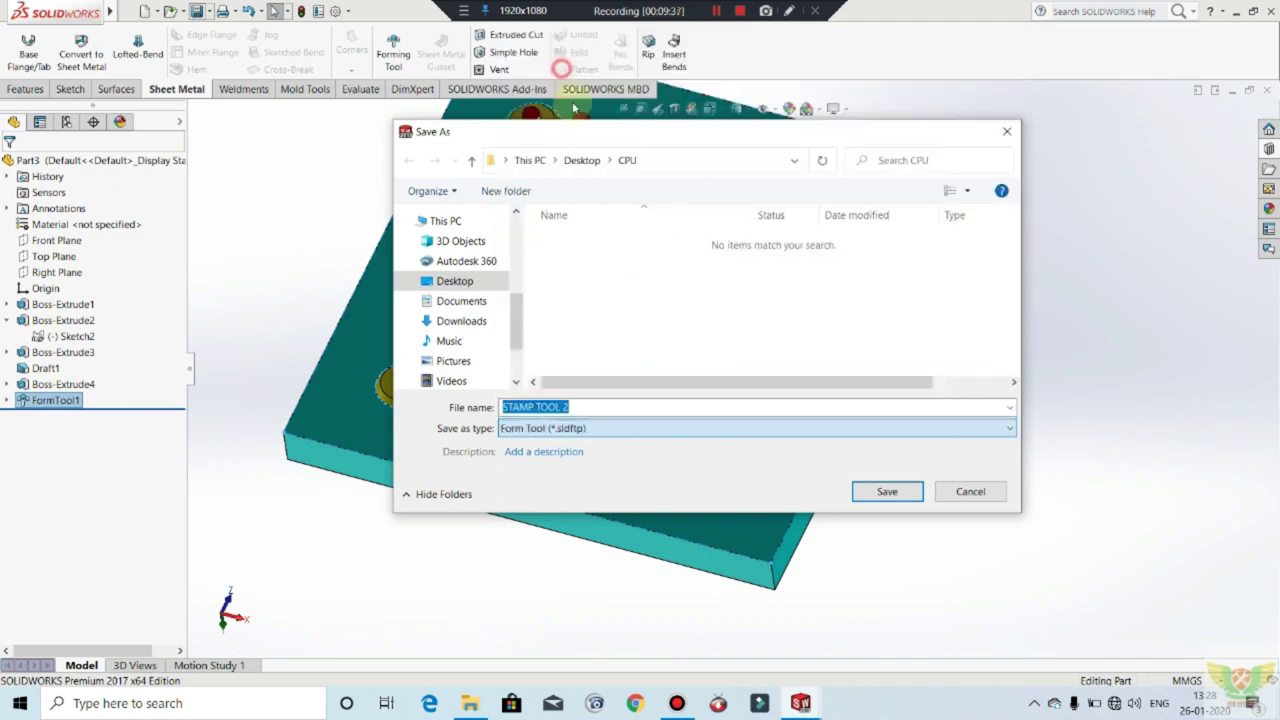
click(880, 492)
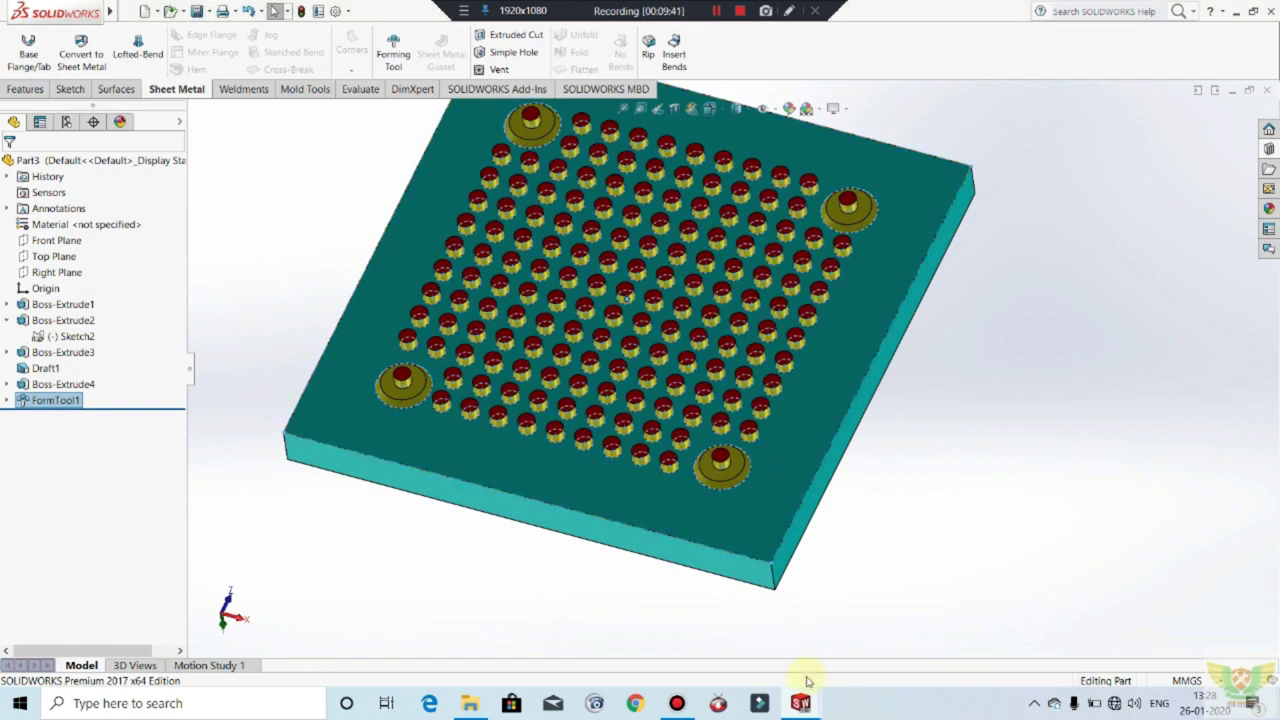
Step: Switch to Side Cover Right and view its large flat face Normal To (Ctrl+8)
mouse_move(800, 703)
click(749, 656)
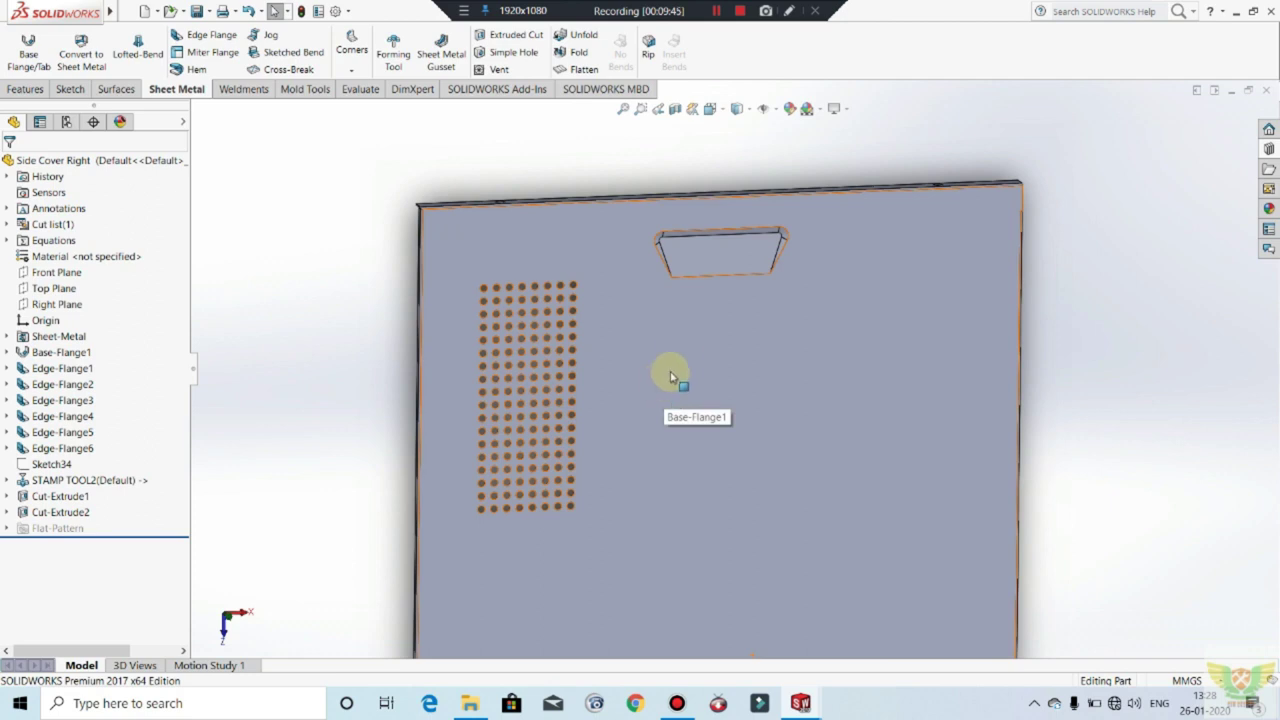
middle_drag(714, 409, 700, 414)
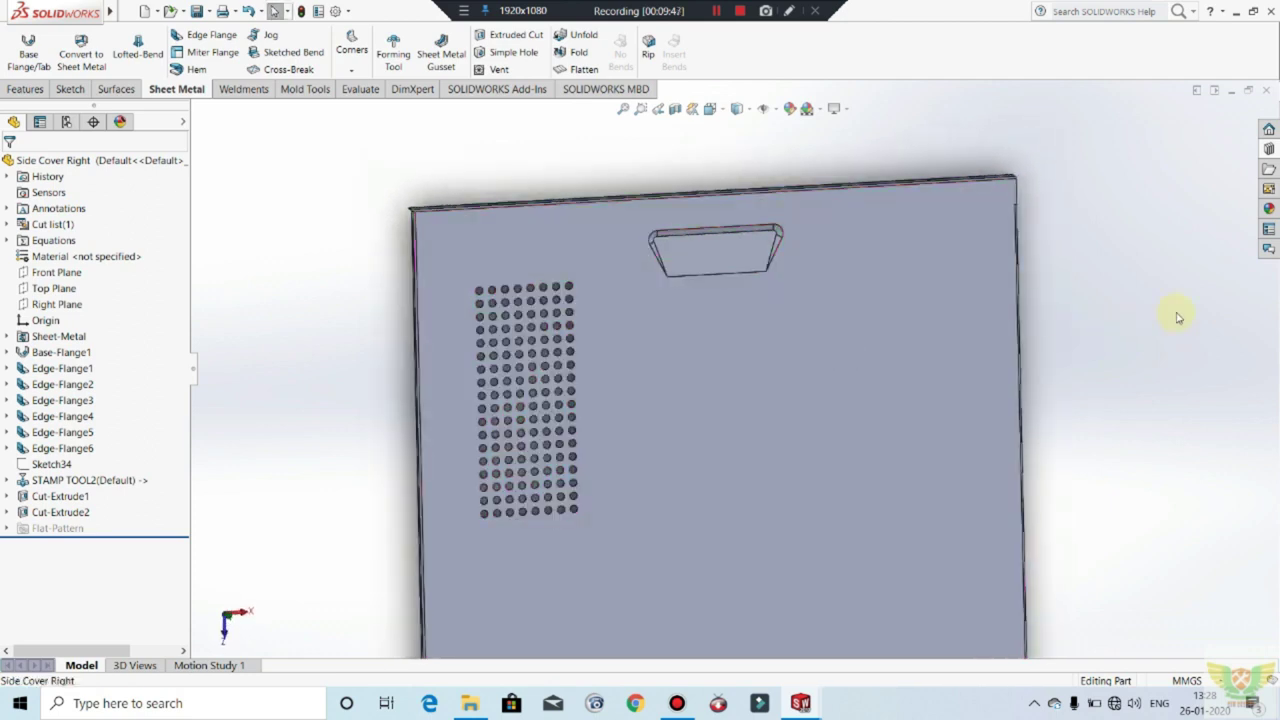
mouse_move(1063, 311)
middle_down()
mouse_move(994, 334)
mouse_move(891, 449)
mouse_move(878, 530)
middle_up()
click(882, 527)
key(ctrl+8)
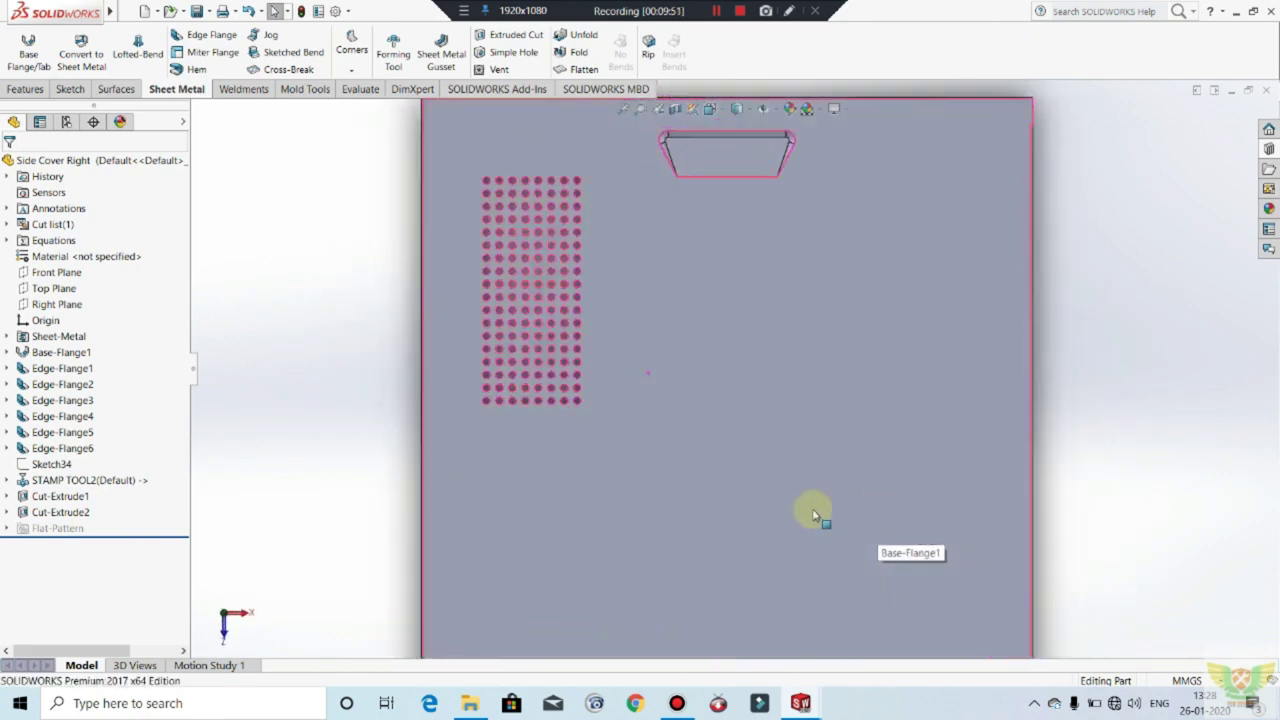
Step: Drag STAMP TOOL 2.SLDFTP from the CPU folder onto the Side Cover Right panel face
click(1253, 11)
click(205, 221)
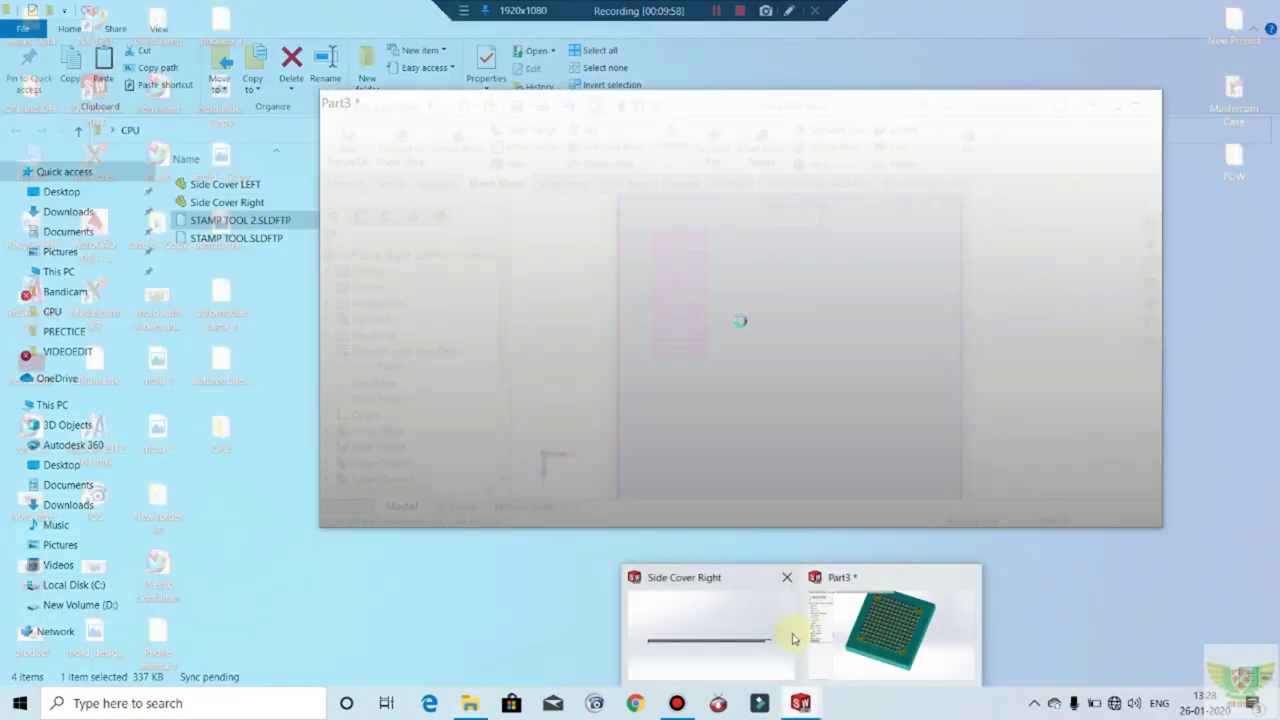
click(775, 628)
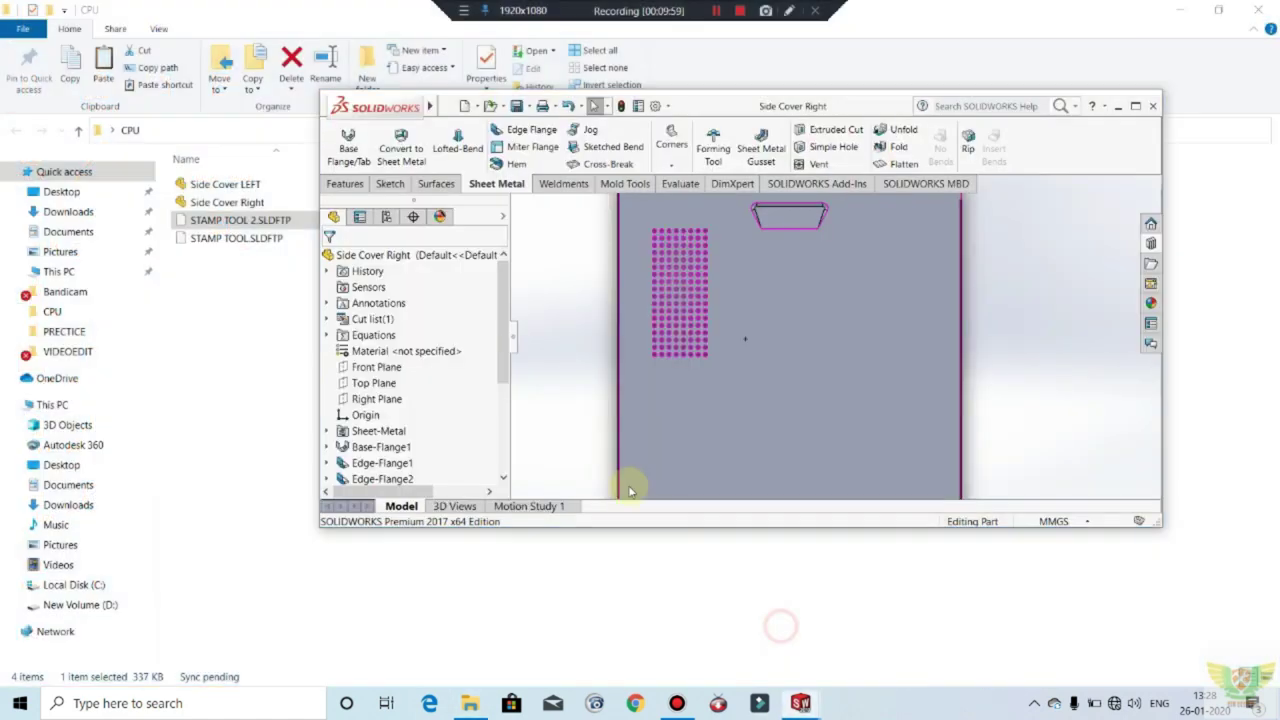
drag(250, 220, 830, 332)
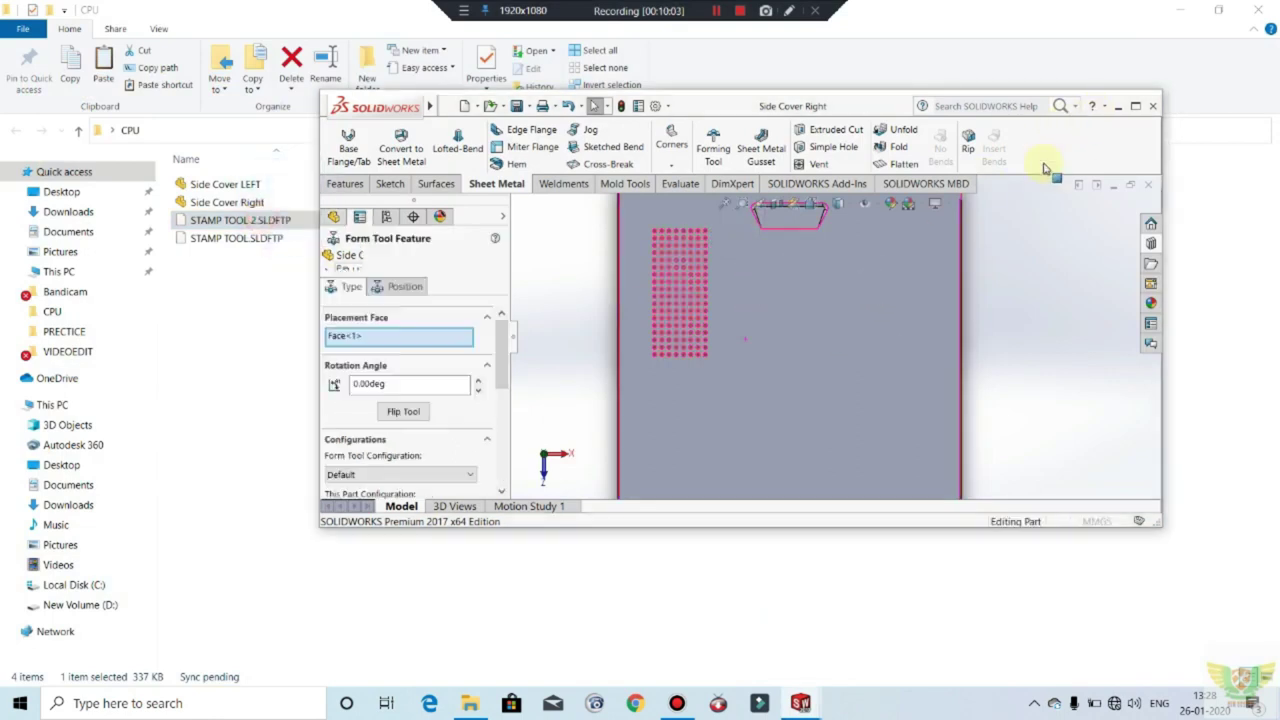
Step: On the Position tab, dimension the stamp tool's centre 110 mm from the panel's top edge
click(1135, 107)
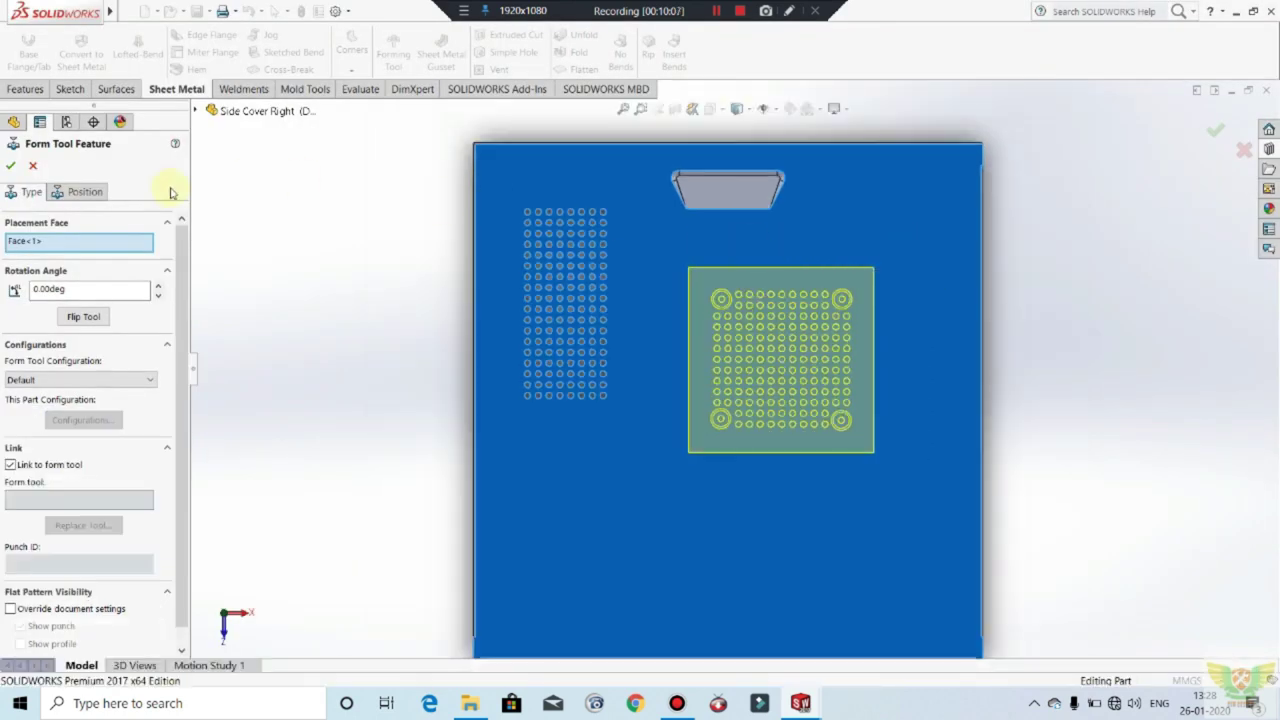
click(77, 193)
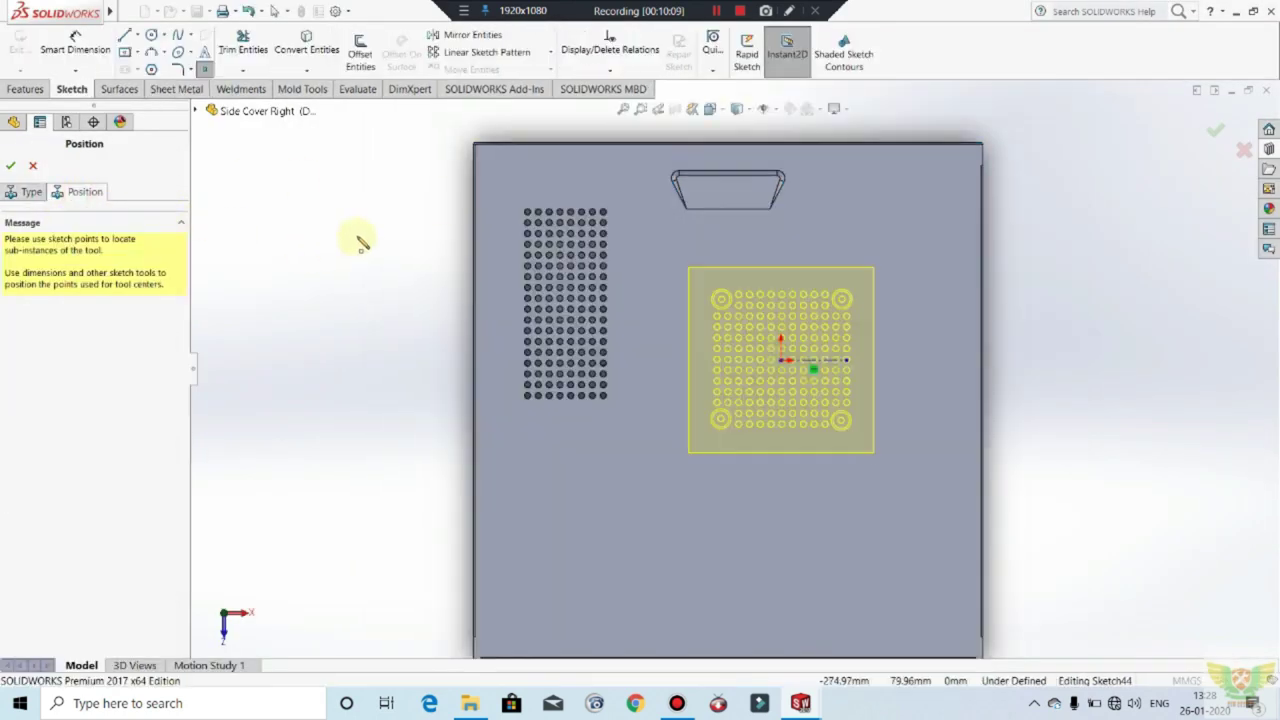
click(70, 38)
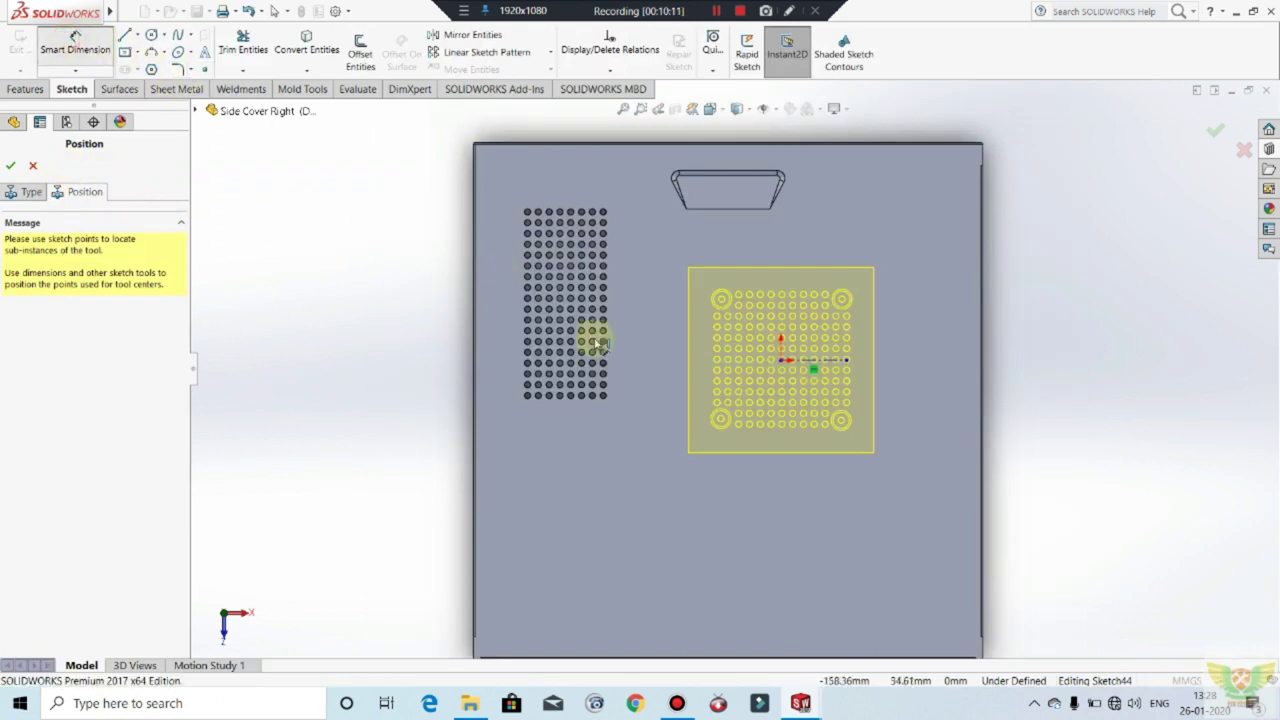
click(785, 362)
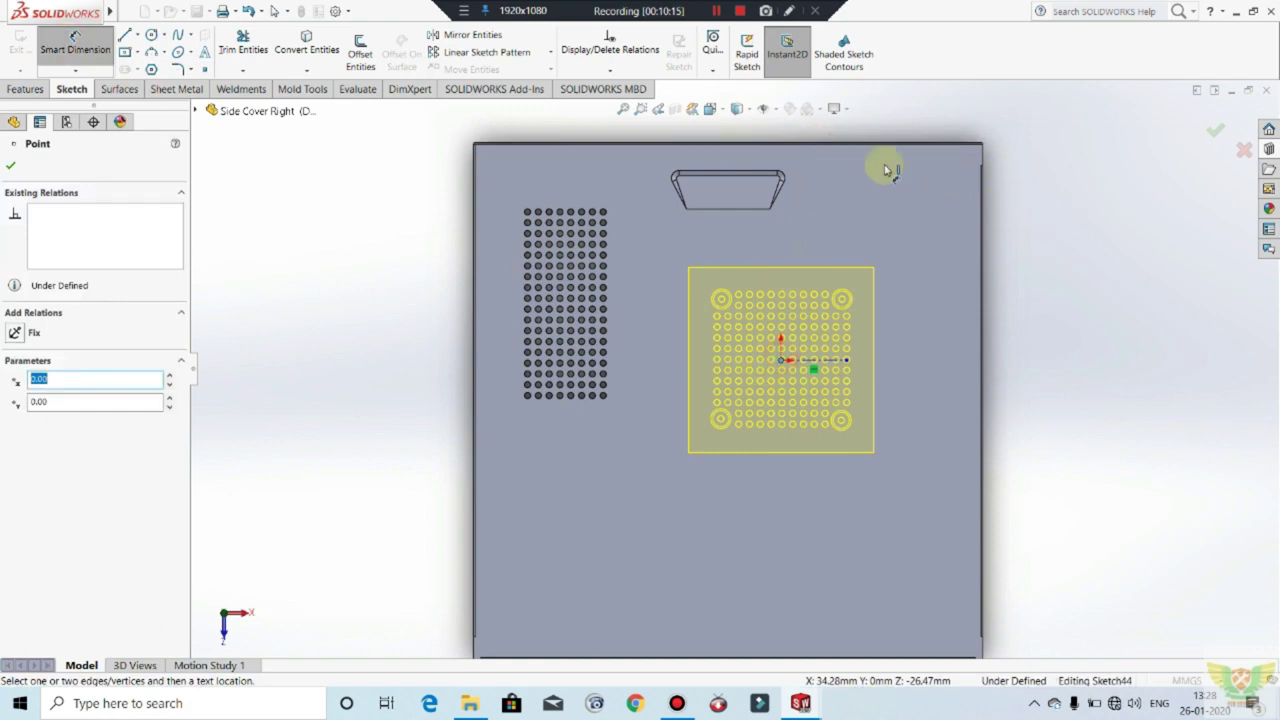
click(829, 147)
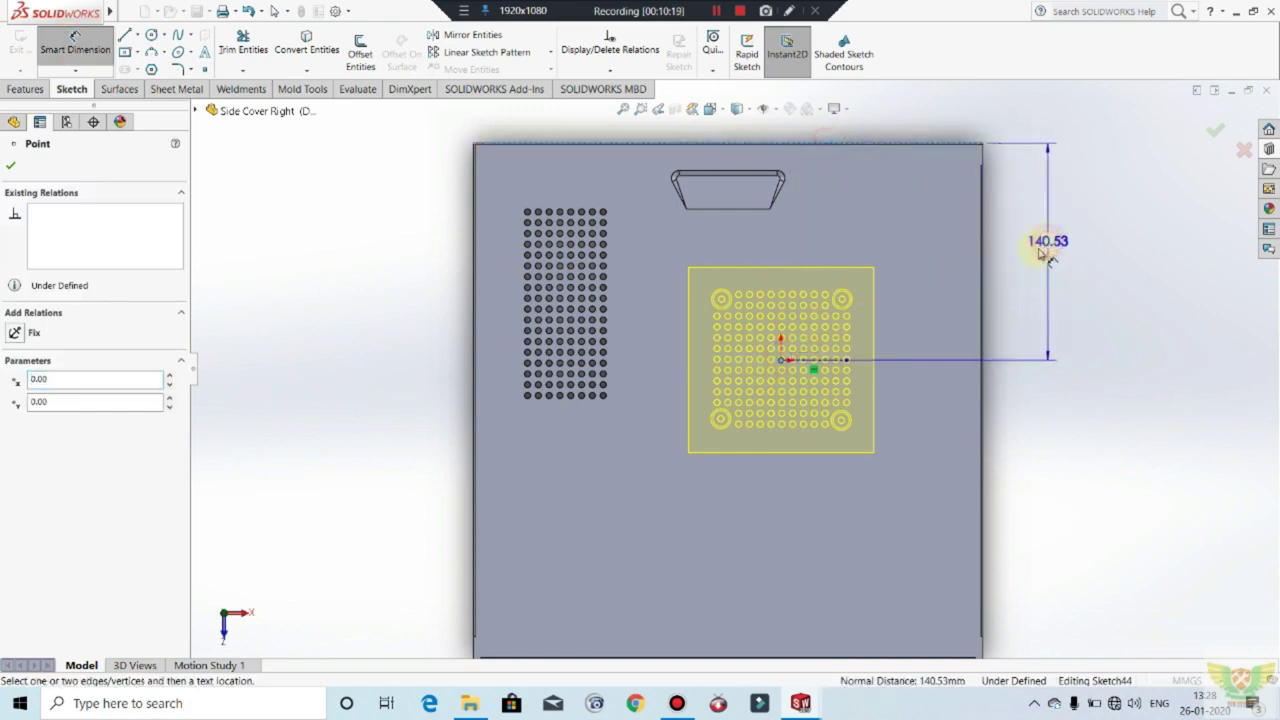
click(1045, 255)
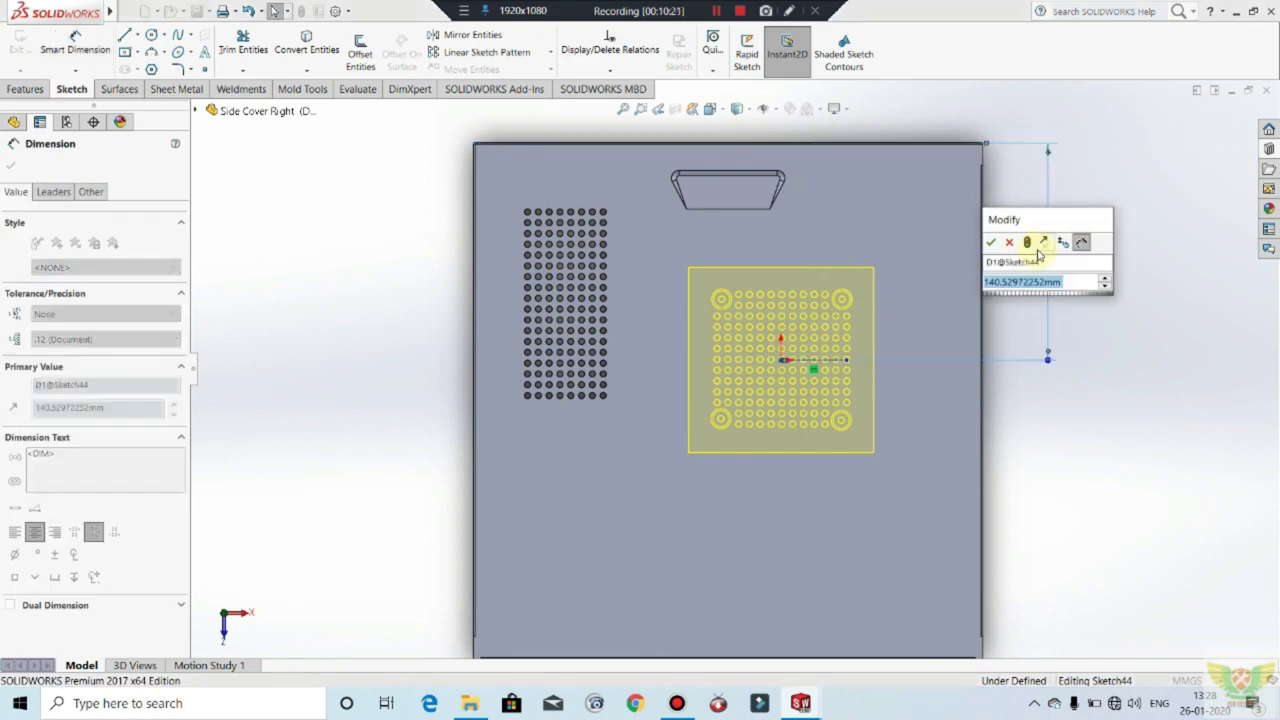
text(130)
key(Return)
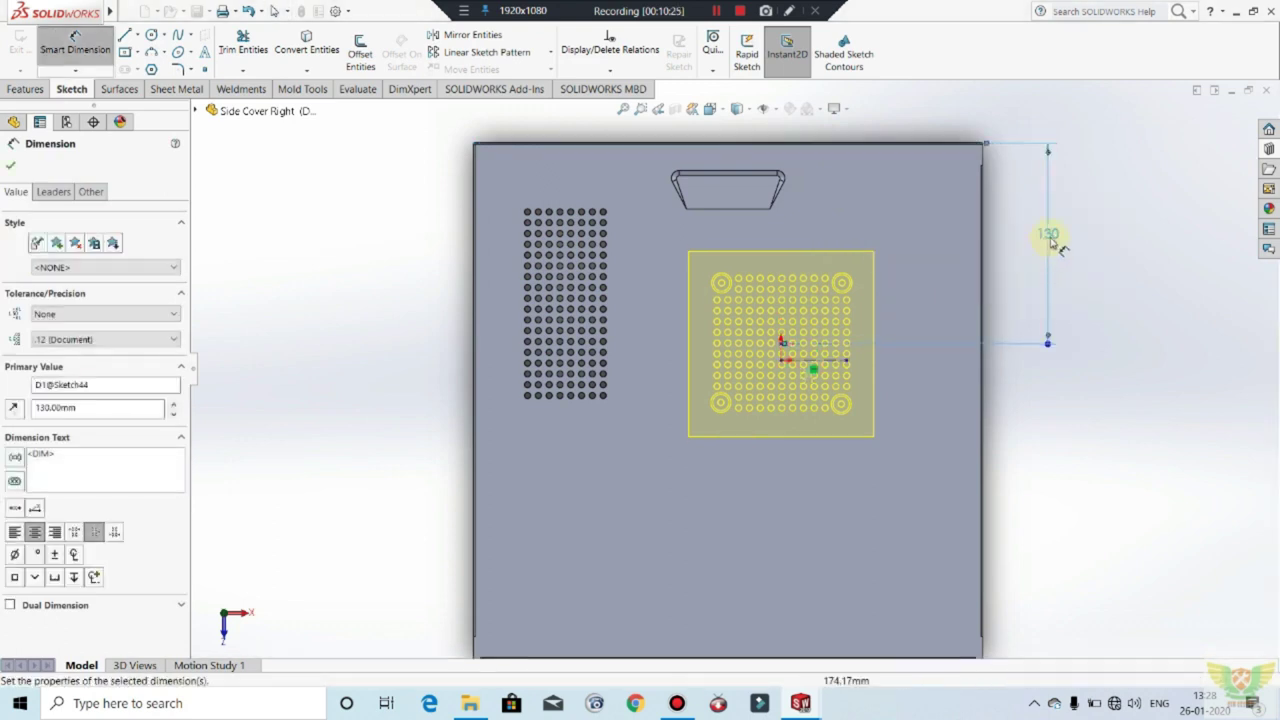
double_click(1040, 289)
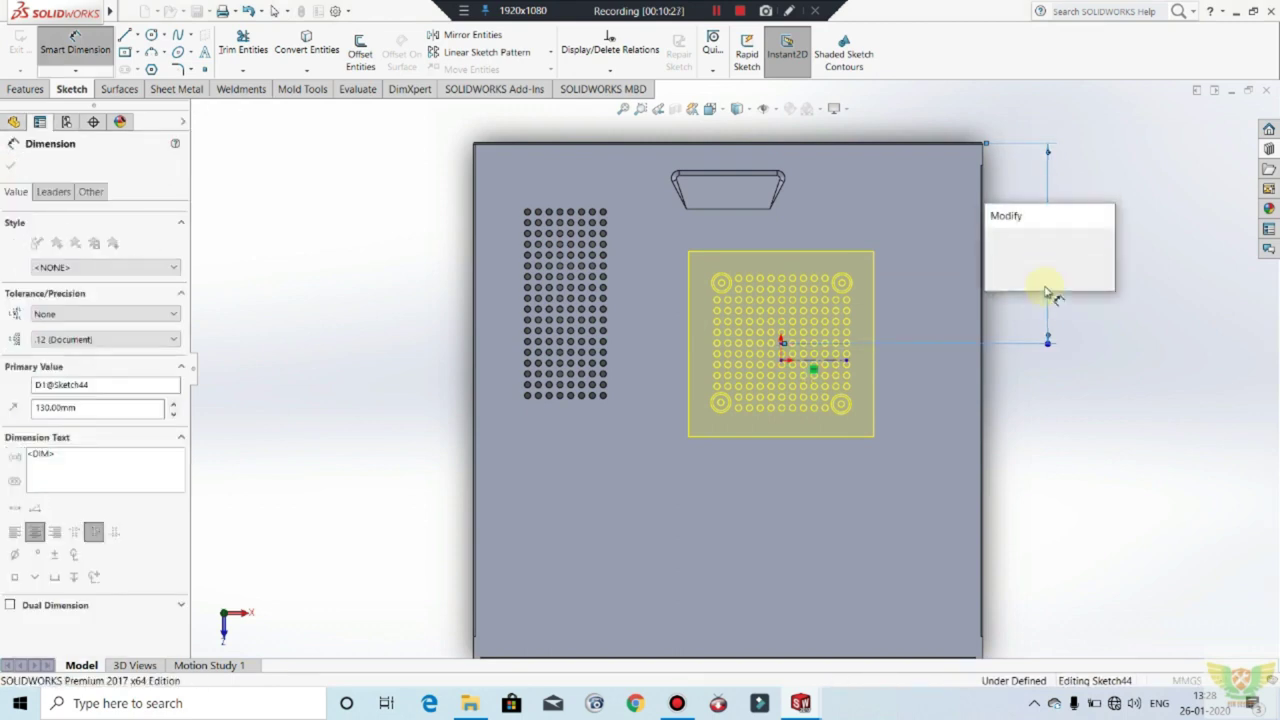
text(110)
key(Return)
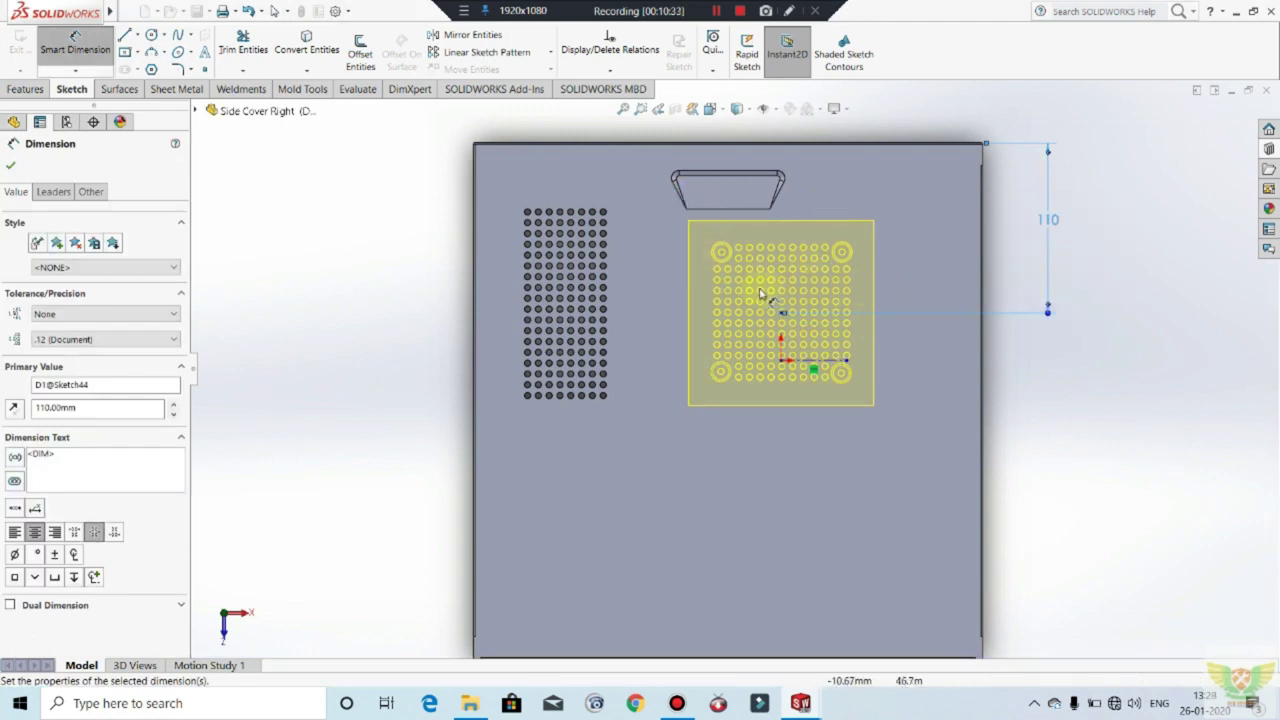
Step: Dimension the tool centre 200 mm from the panel's left edge
click(782, 315)
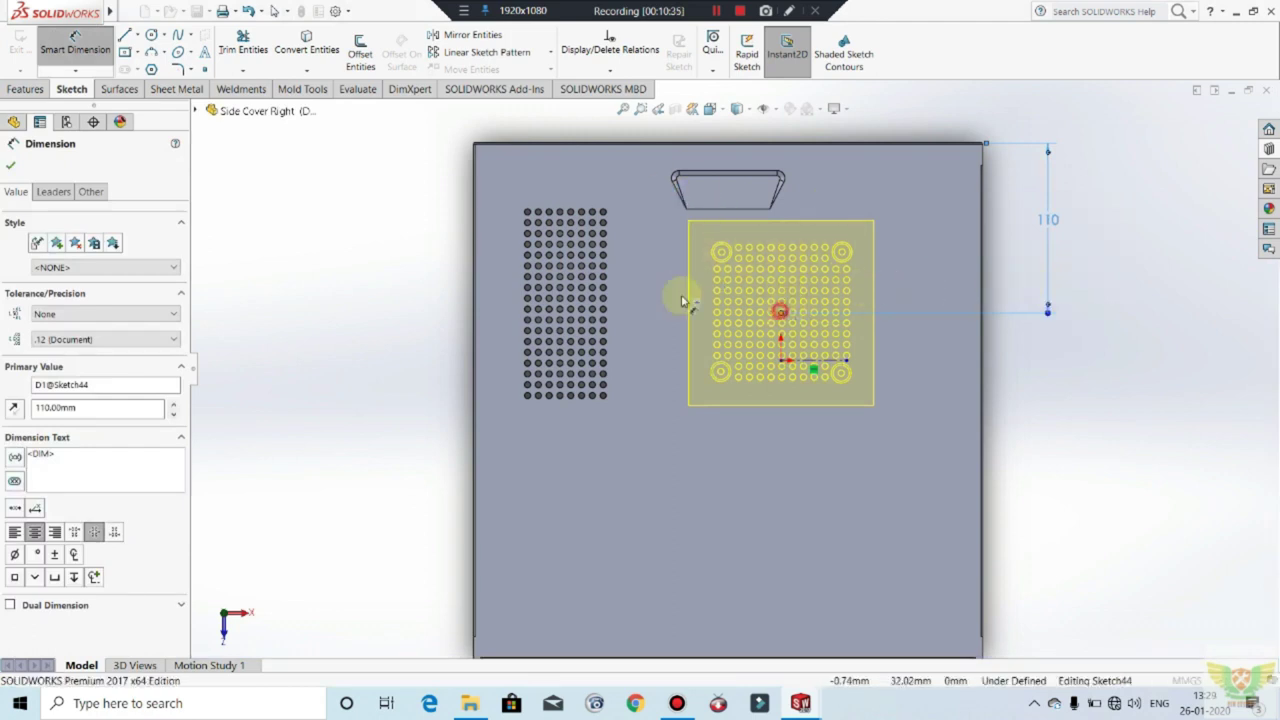
click(473, 232)
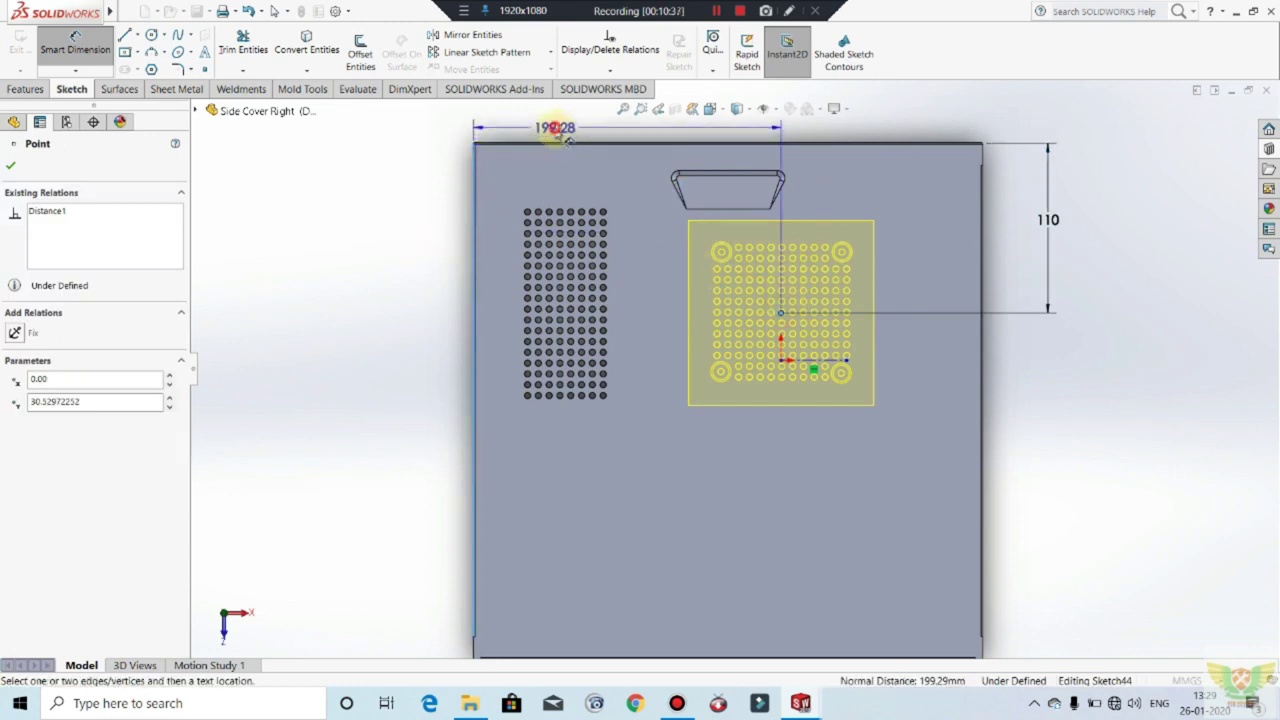
click(553, 130)
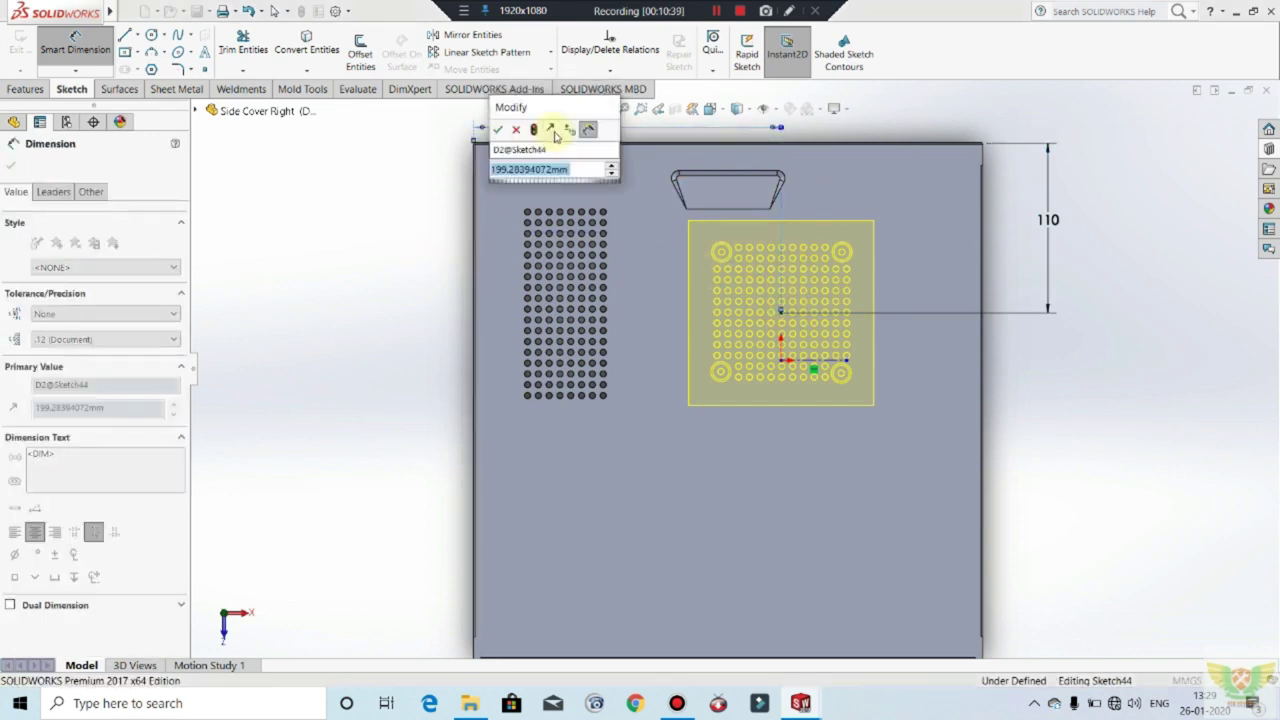
text(100)
key(Return)
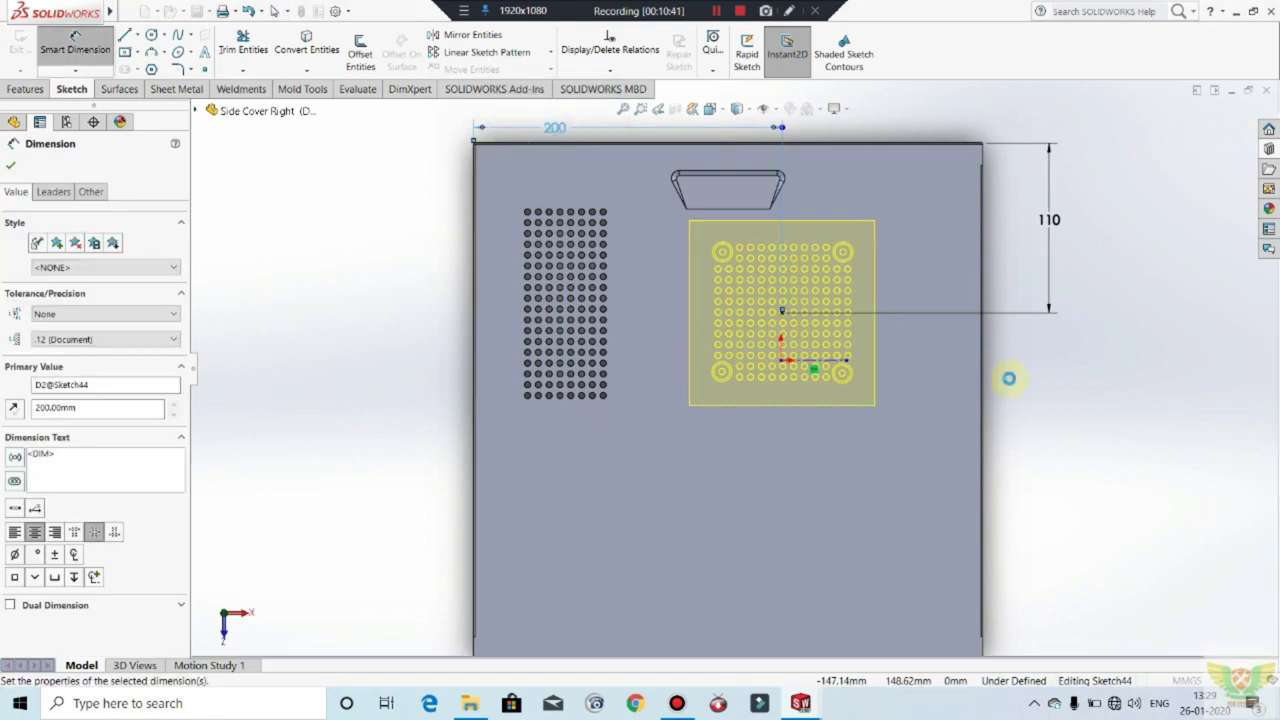
click(12, 167)
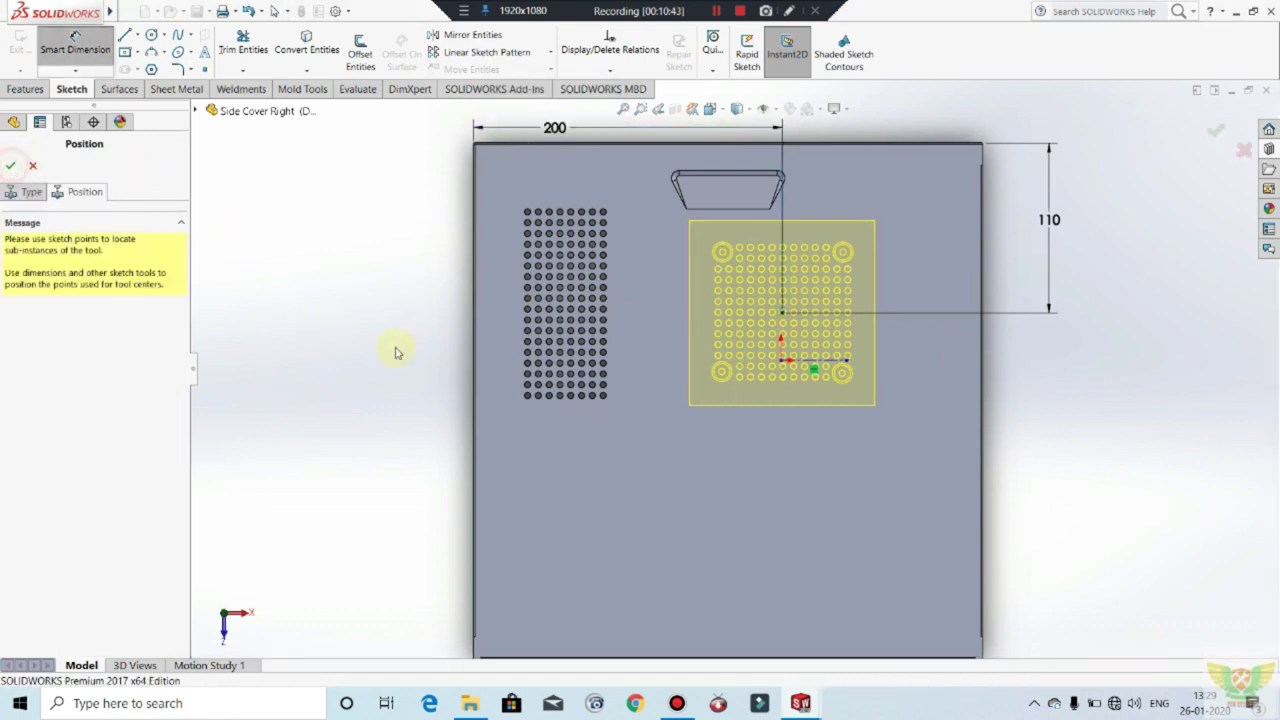
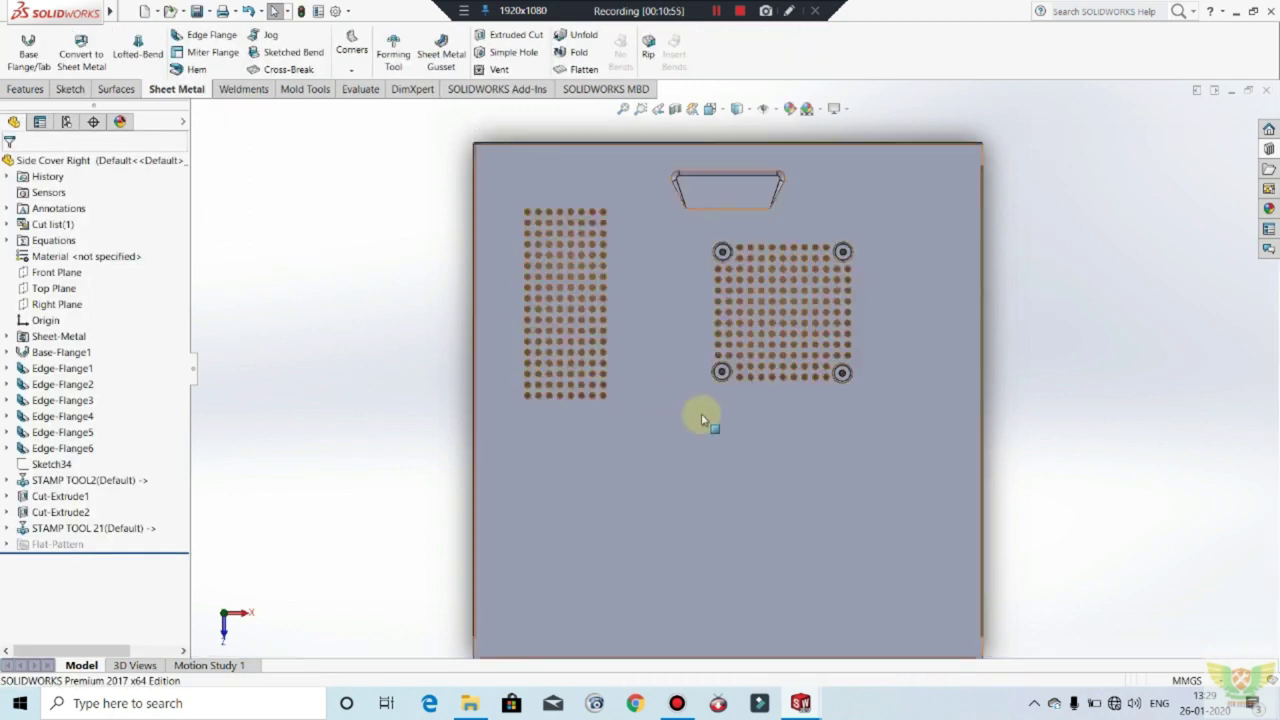
Step: Orbit and zoom around the side cover to inspect its two vent-hole patterns
mouse_move(720, 363)
middle_down()
mouse_move(651, 303)
mouse_move(788, 315)
mouse_move(833, 355)
mouse_move(720, 209)
mouse_move(660, 157)
middle_up()
scroll(788, 315, down, 5)
scroll(831, 355, up, 5)
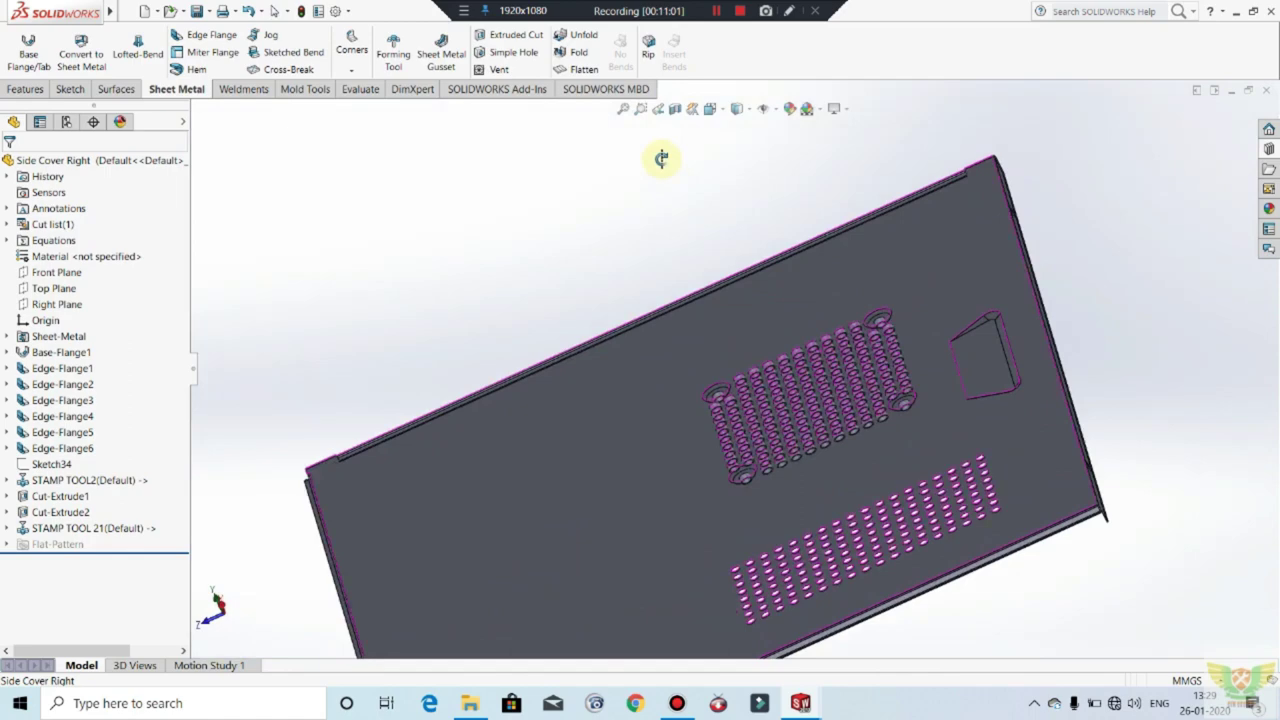
scroll(737, 214, down, 2)
scroll(777, 366, down, 3)
scroll(763, 390, down, 2)
scroll(760, 392, down, 2)
mouse_move(749, 391)
middle_down()
mouse_move(691, 320)
mouse_move(737, 425)
mouse_move(694, 471)
mouse_move(663, 434)
mouse_move(657, 380)
mouse_move(803, 583)
mouse_move(690, 524)
middle_up()
scroll(643, 371, down, 1)
scroll(657, 391, down, 2)
scroll(663, 394, down, 2)
scroll(692, 456, down, 2)
scroll(690, 524, up, 4)
scroll(657, 443, up, 2)
scroll(591, 300, down, 2)
scroll(640, 249, down, 2)
Step: Select the Side Cover Right flat flange face and start Sketch47 on it
mouse_move(720, 330)
middle_down()
mouse_move(783, 400)
mouse_move(729, 386)
mouse_move(724, 400)
middle_up()
scroll(723, 400, up, 3)
mouse_move(786, 366)
middle_down()
mouse_move(714, 406)
mouse_move(534, 391)
mouse_move(614, 412)
middle_up()
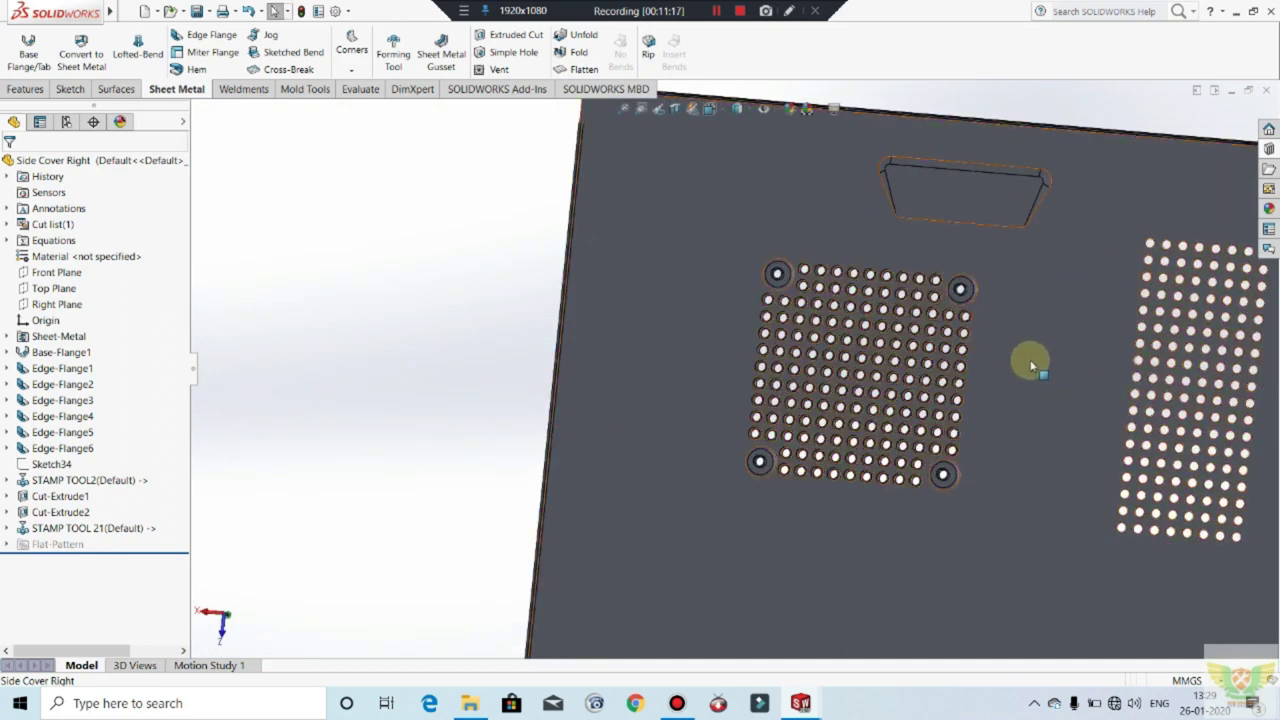
click(1029, 360)
click(1086, 320)
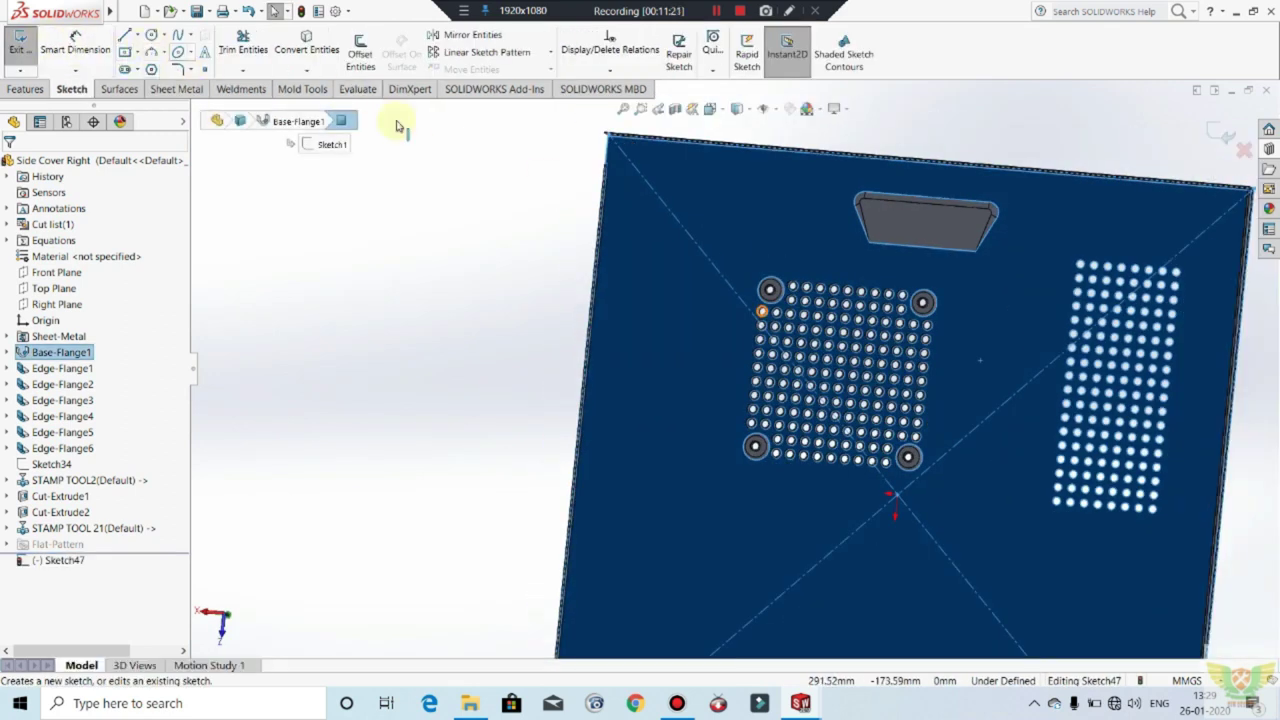
Step: Activate the corner rectangle tool and orbit the part to an angled view
scroll(914, 334, down, 1)
scroll(806, 351, down, 2)
scroll(600, 286, down, 2)
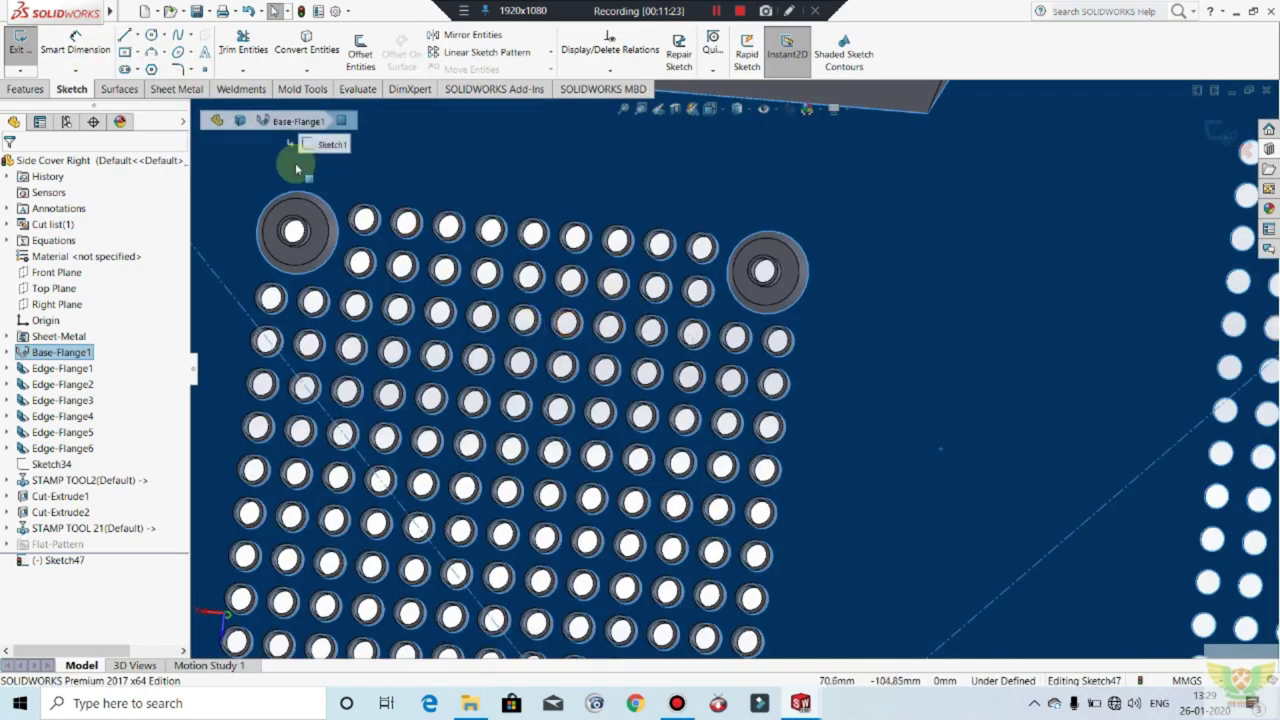
click(125, 52)
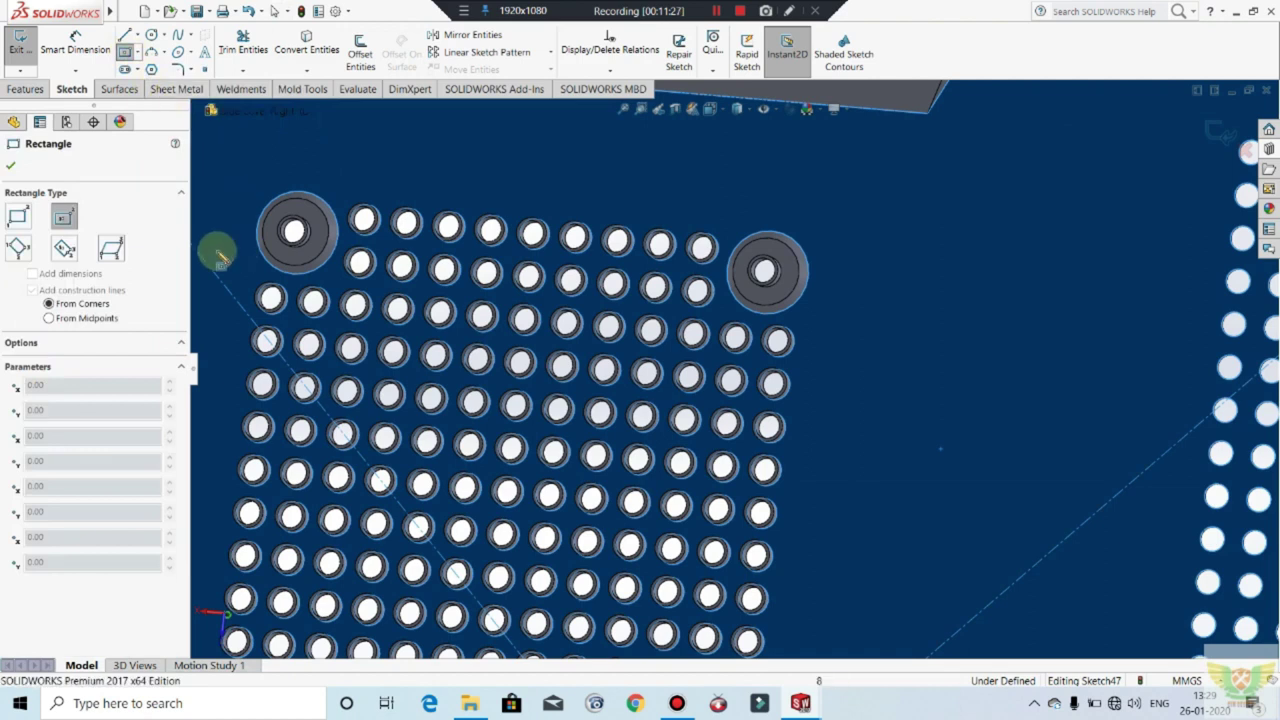
click(18, 217)
scroll(643, 262, up, 1)
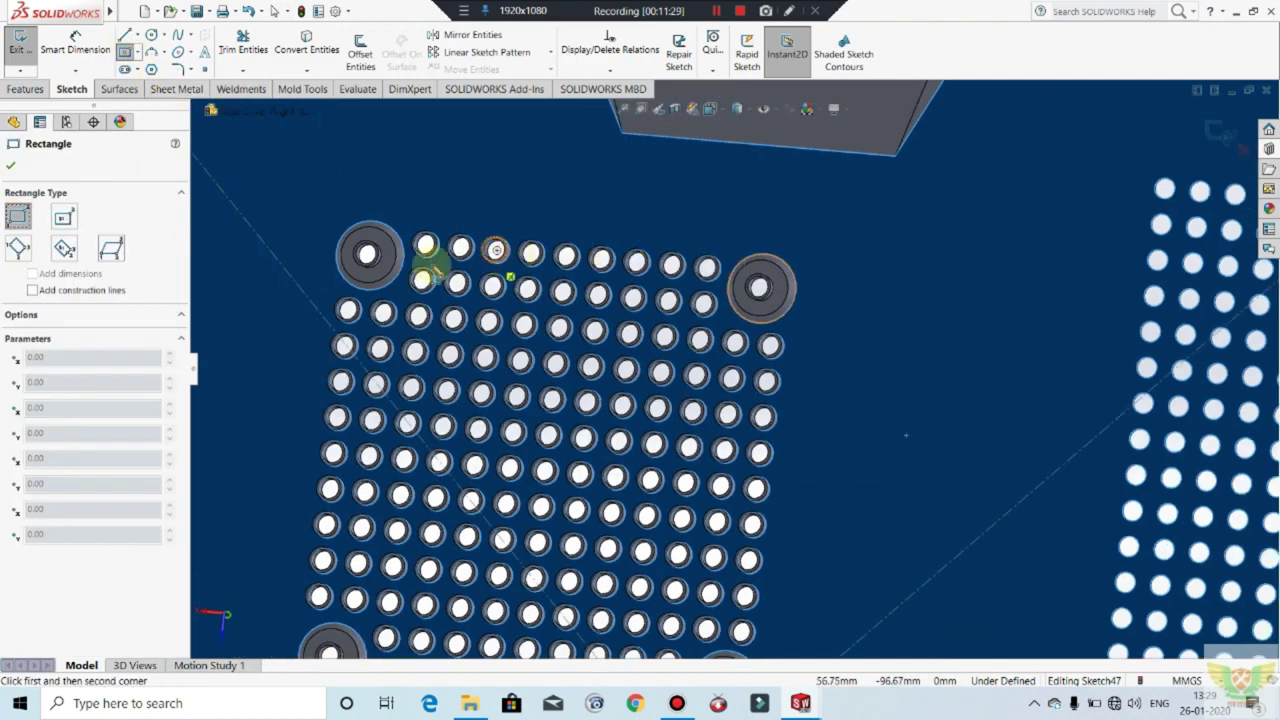
scroll(495, 250, up, 1)
scroll(600, 294, up, 1)
mouse_move(680, 337)
middle_down()
mouse_move(694, 351)
mouse_move(690, 380)
middle_up()
Step: Exit the empty Sketch47 without drawing and start another new sketch
click(18, 55)
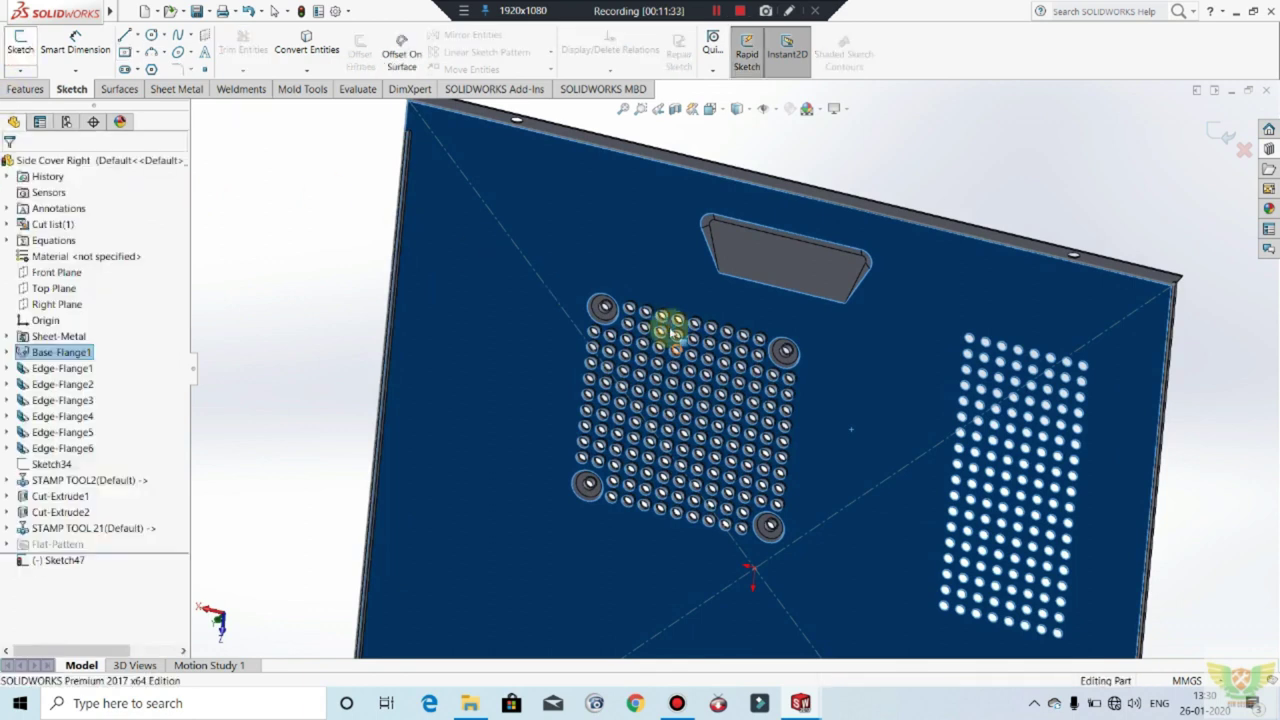
click(70, 89)
click(20, 45)
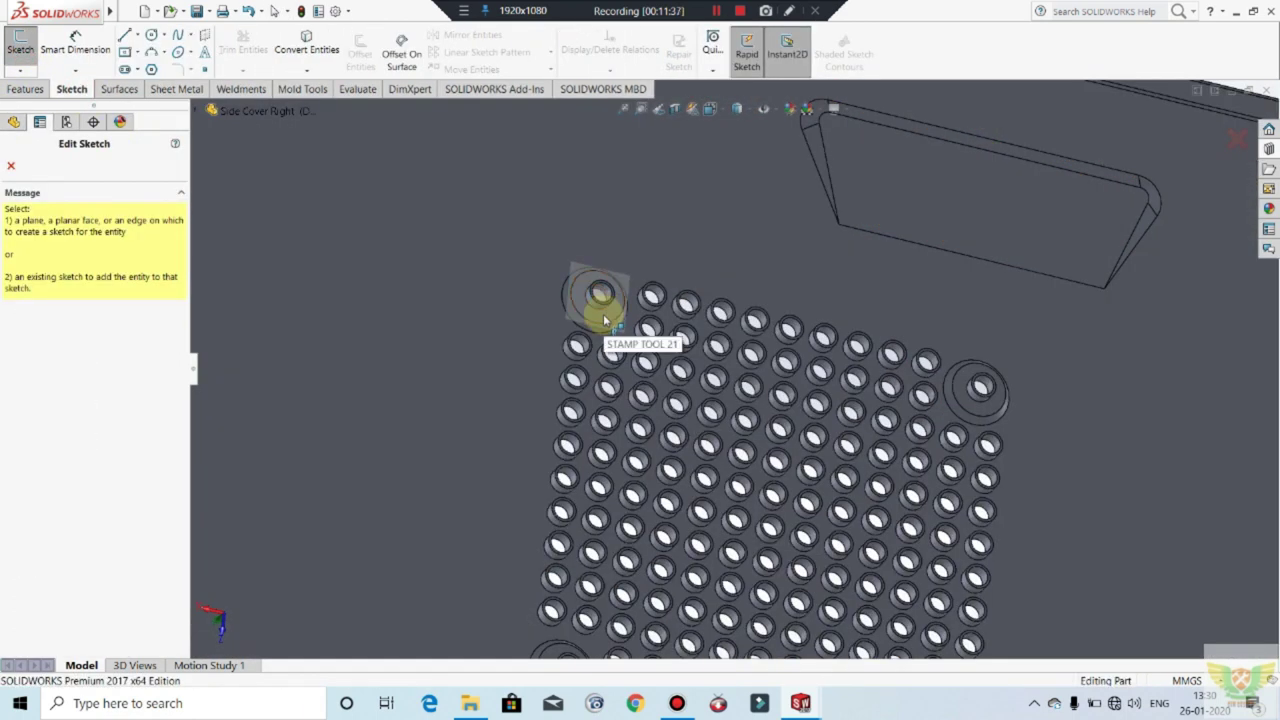
Step: Sketch a corner rectangle around the square hole pattern on the cover face
click(603, 320)
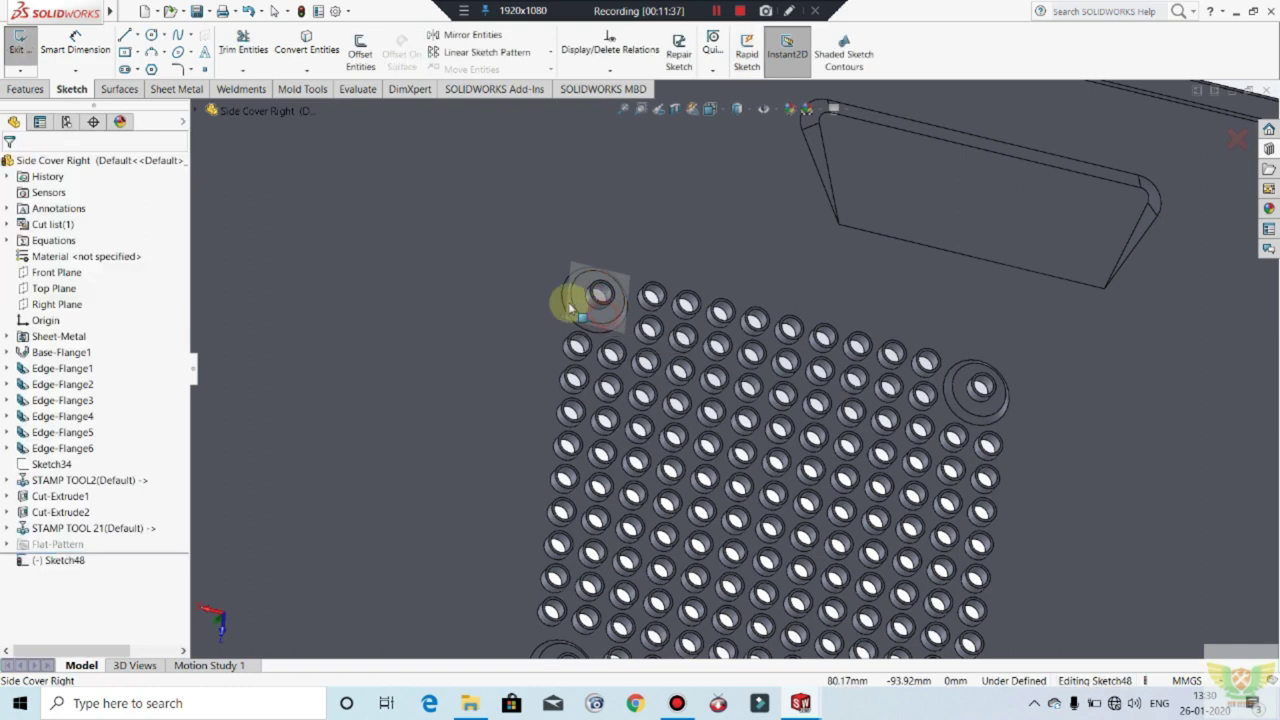
click(66, 89)
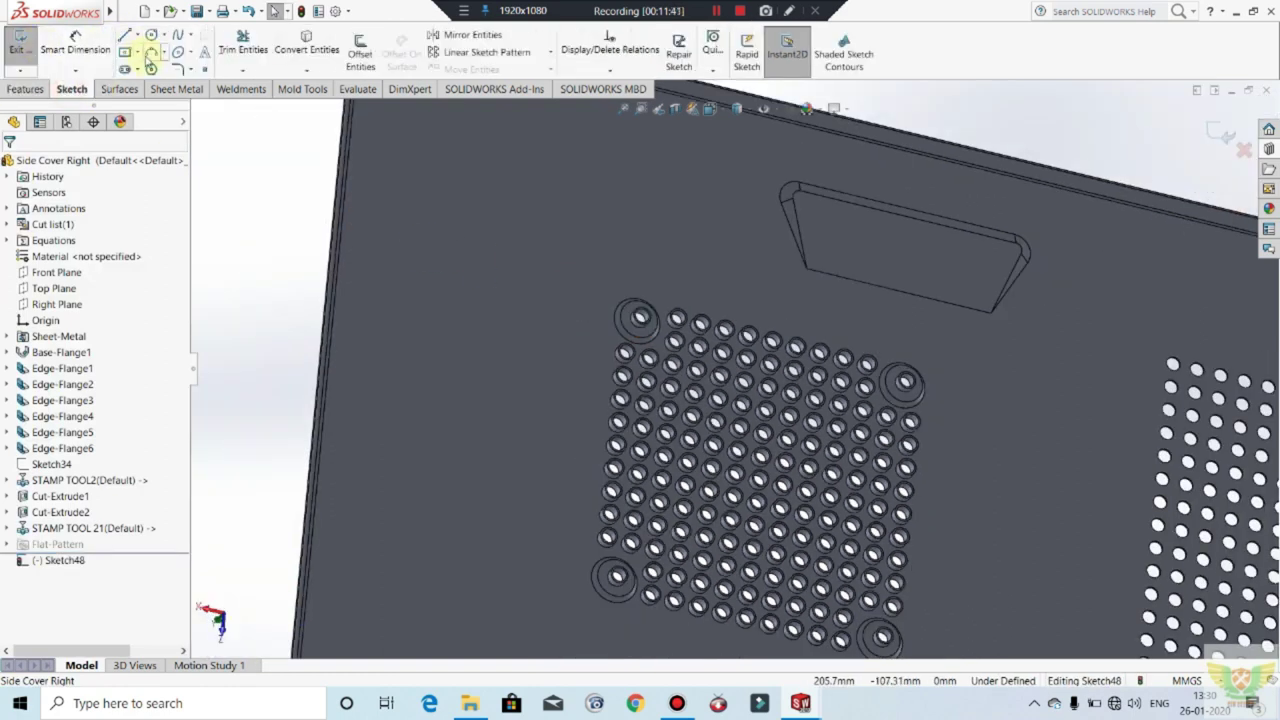
click(140, 52)
click(140, 69)
scroll(605, 280, up, 2)
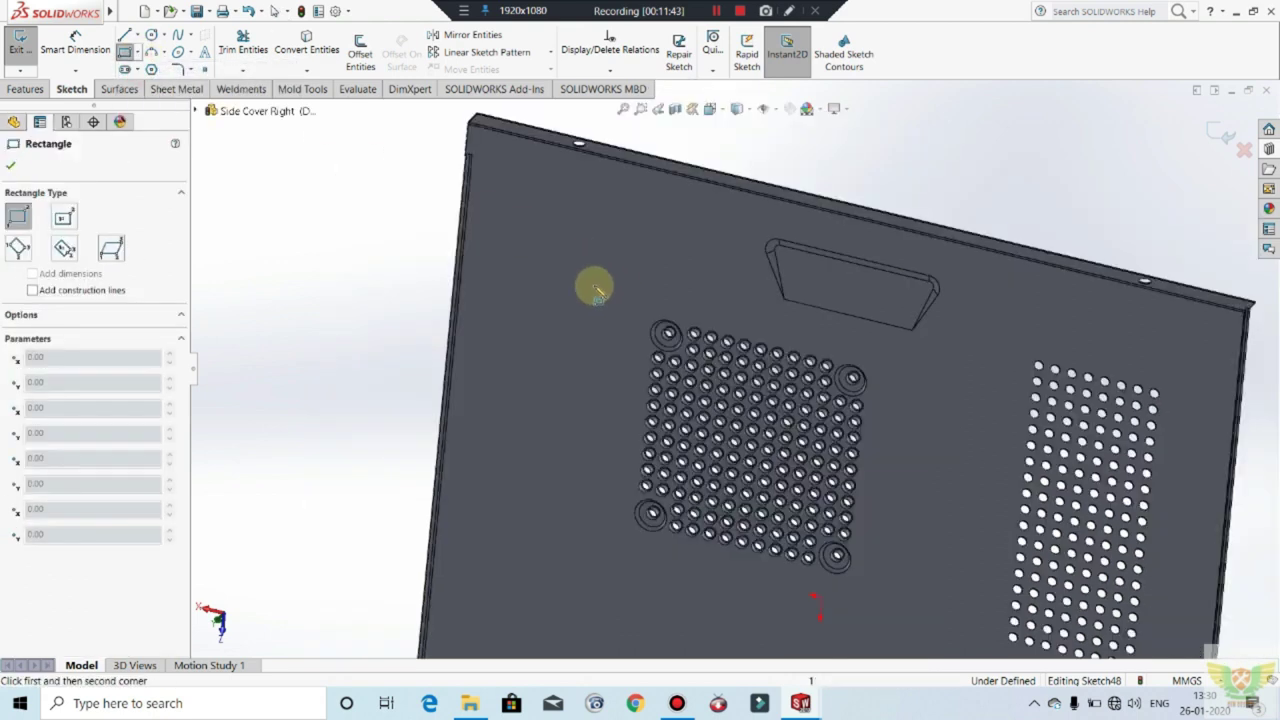
key(ctrl+8)
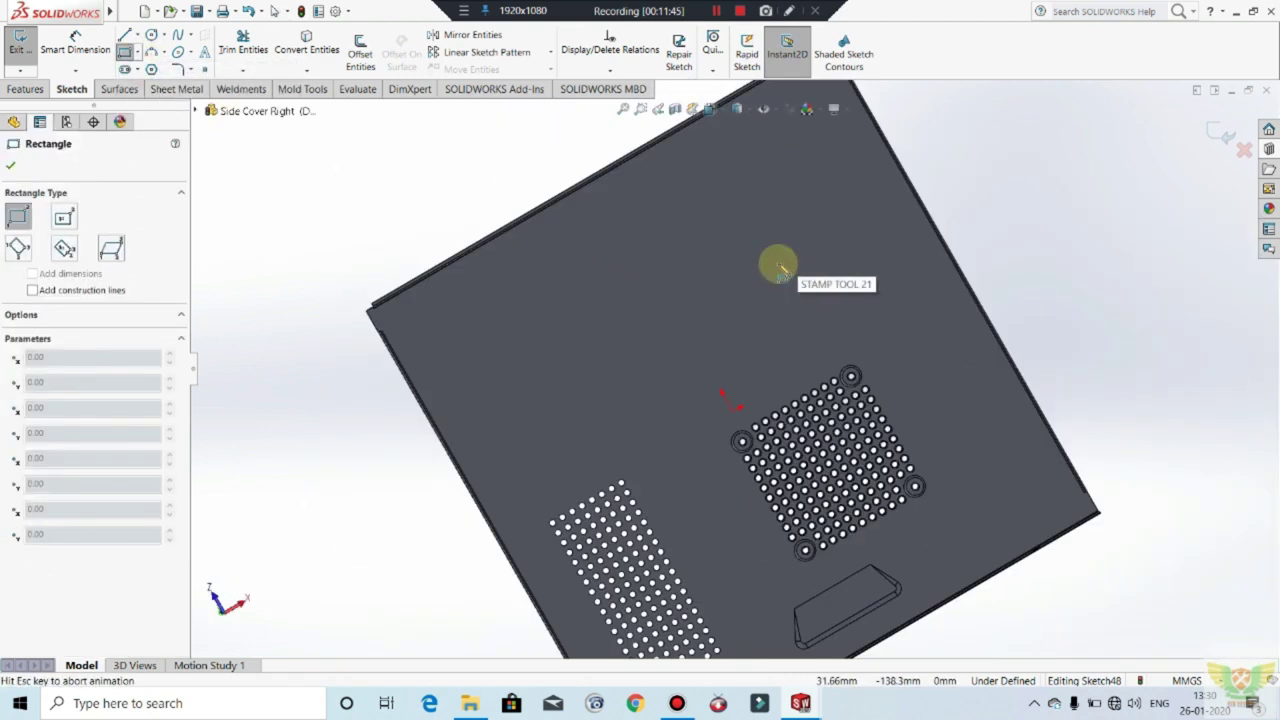
drag(693, 357, 877, 543)
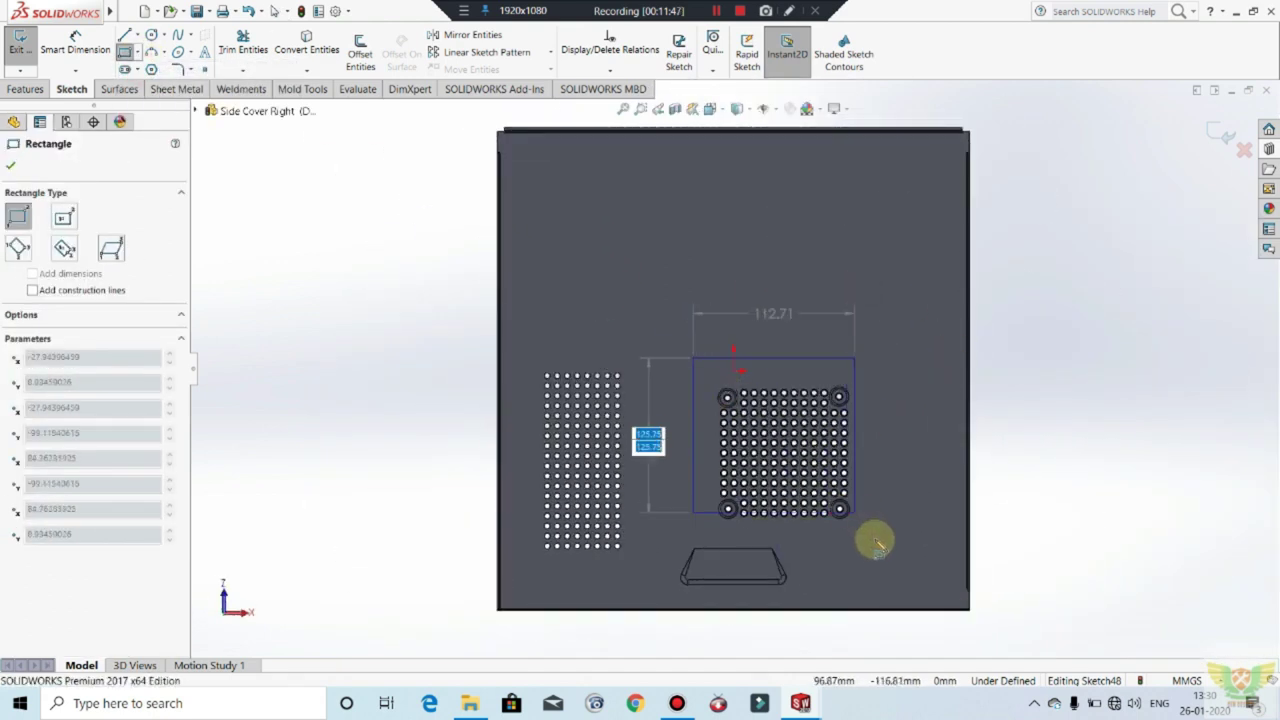
click(24, 48)
Step: Cut the rectangle 3 mm blind, reversed into the plate, creating Cut-Extrude3
click(27, 89)
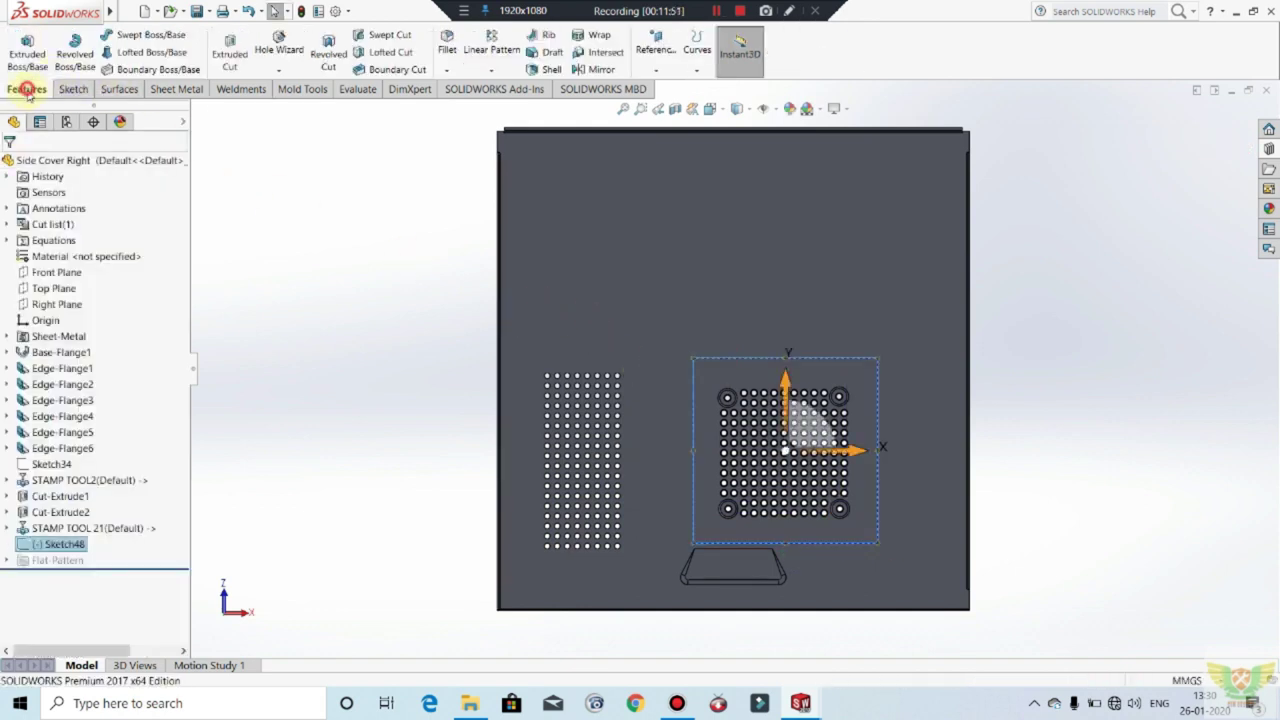
click(229, 50)
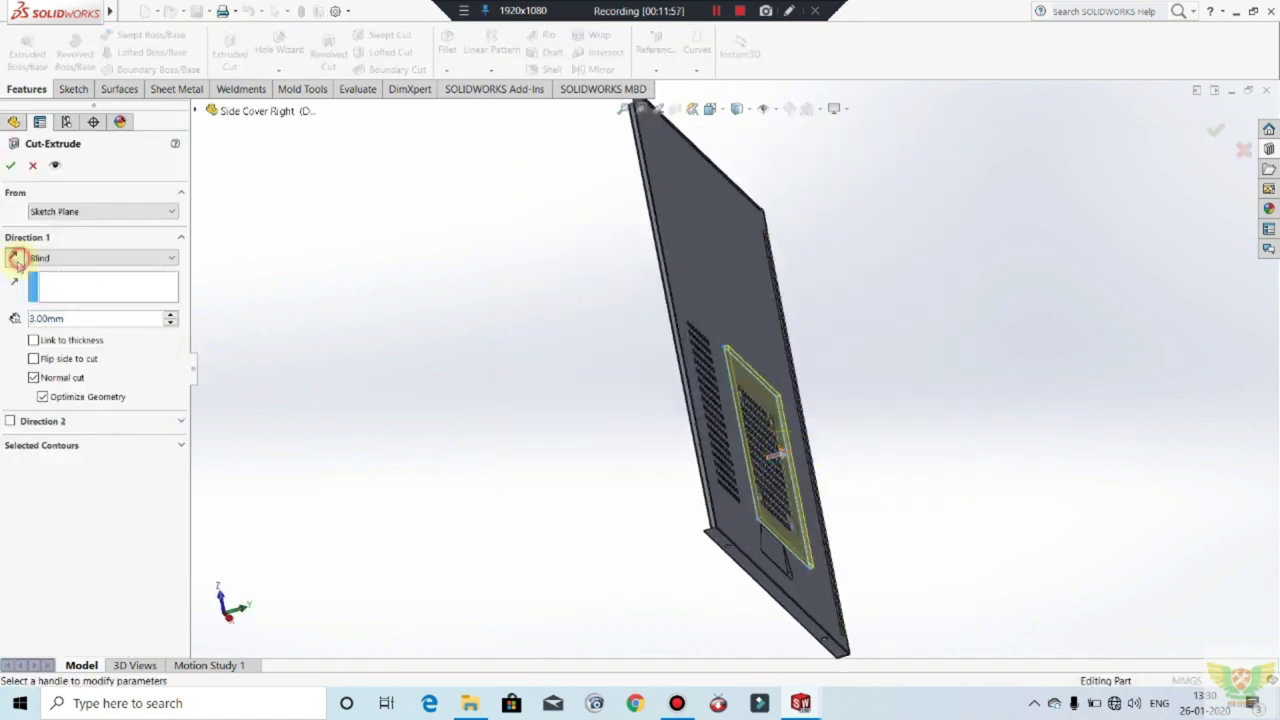
click(15, 259)
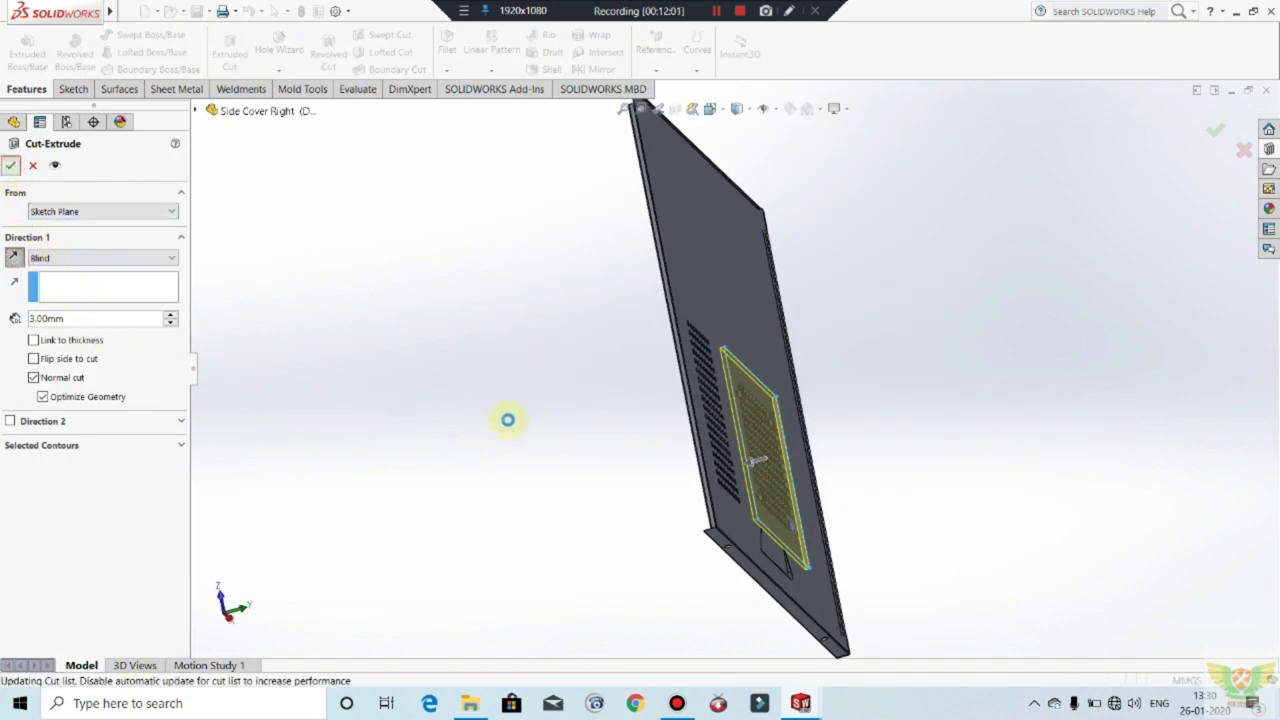
key(Return)
mouse_move(490, 412)
middle_down()
mouse_move(775, 465)
mouse_move(743, 329)
mouse_move(677, 380)
middle_up()
scroll(775, 465, down, 3)
Step: Zoom and tilt the view to inspect Cut-Extrude3 over the hole grid, then show the Sketch commands
scroll(635, 505, down, 3)
mouse_move(635, 505)
middle_down()
mouse_move(614, 480)
mouse_move(614, 434)
middle_up()
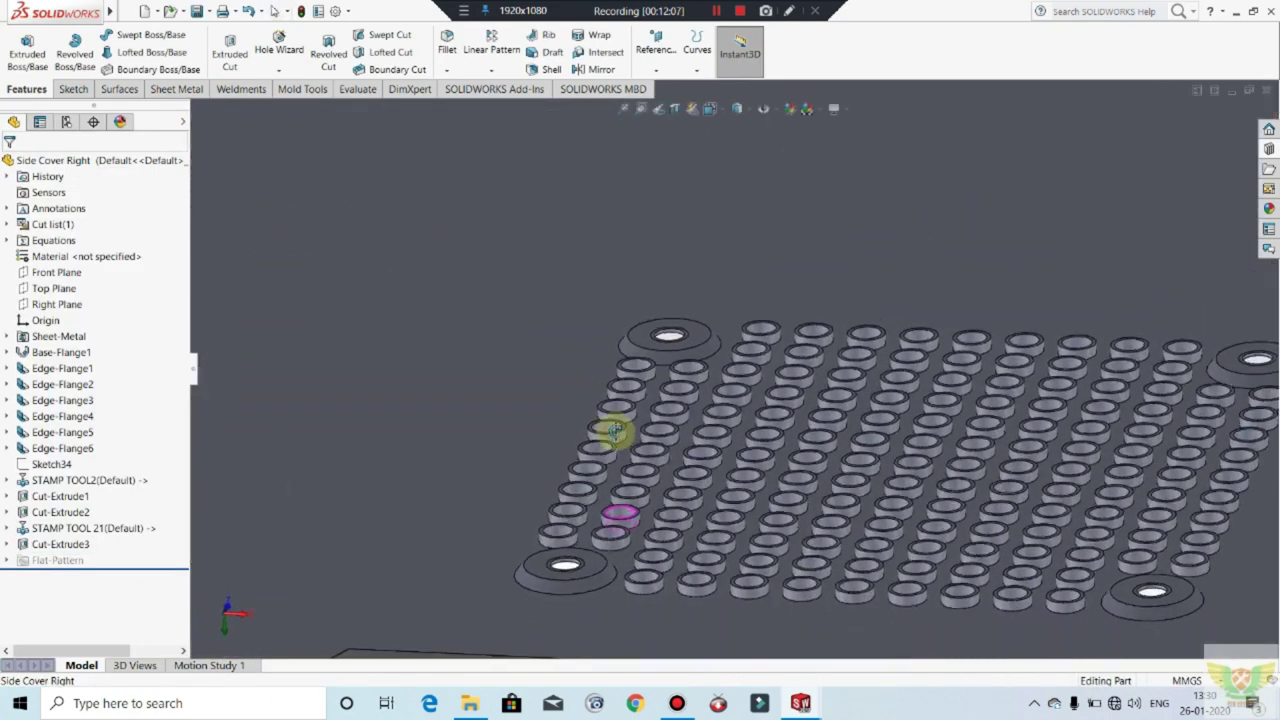
scroll(580, 571, down, 3)
scroll(572, 550, down, 2)
scroll(572, 550, up, 2)
scroll(654, 506, up, 2)
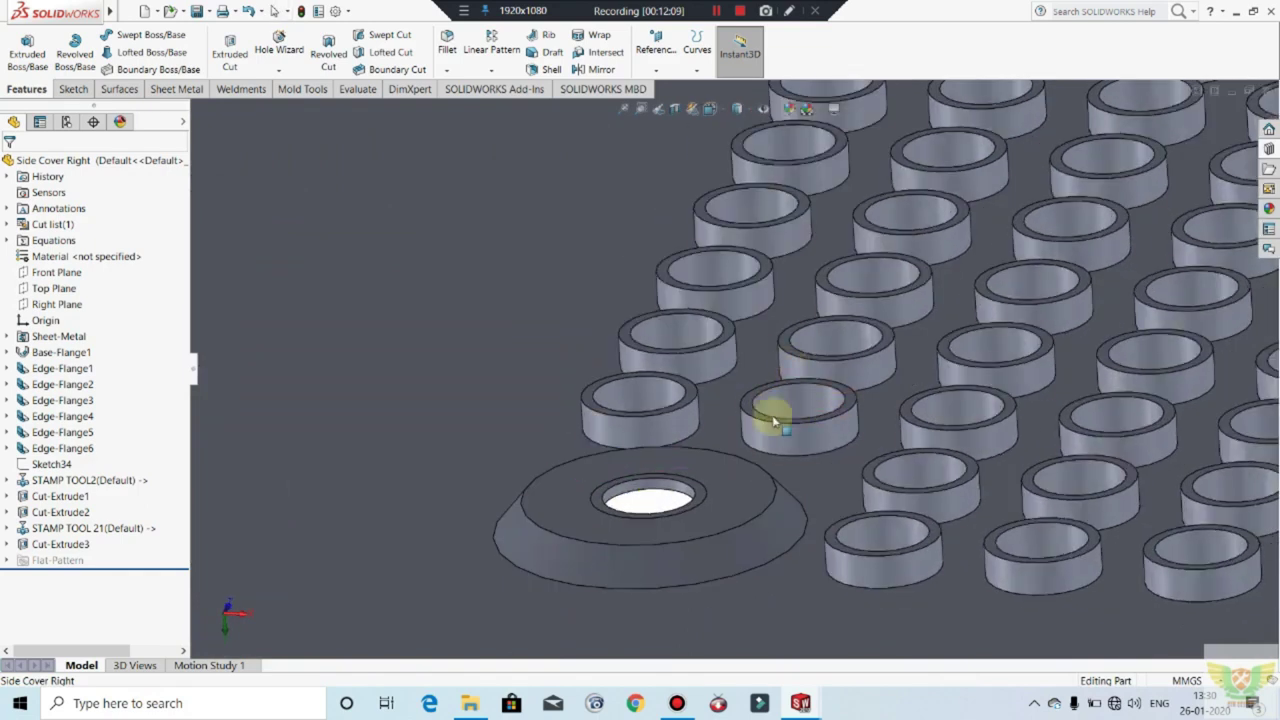
scroll(894, 408, up, 2)
scroll(972, 383, up, 2)
scroll(972, 383, up, 2)
scroll(694, 331, up, 2)
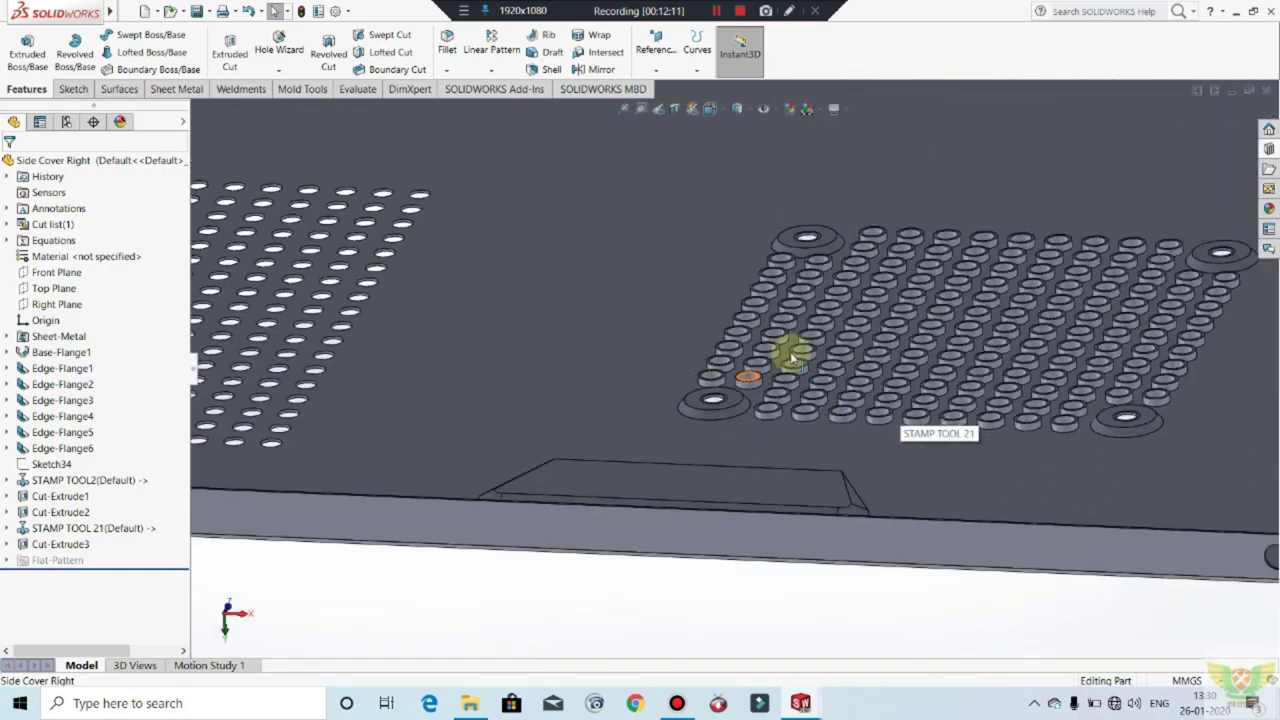
click(79, 89)
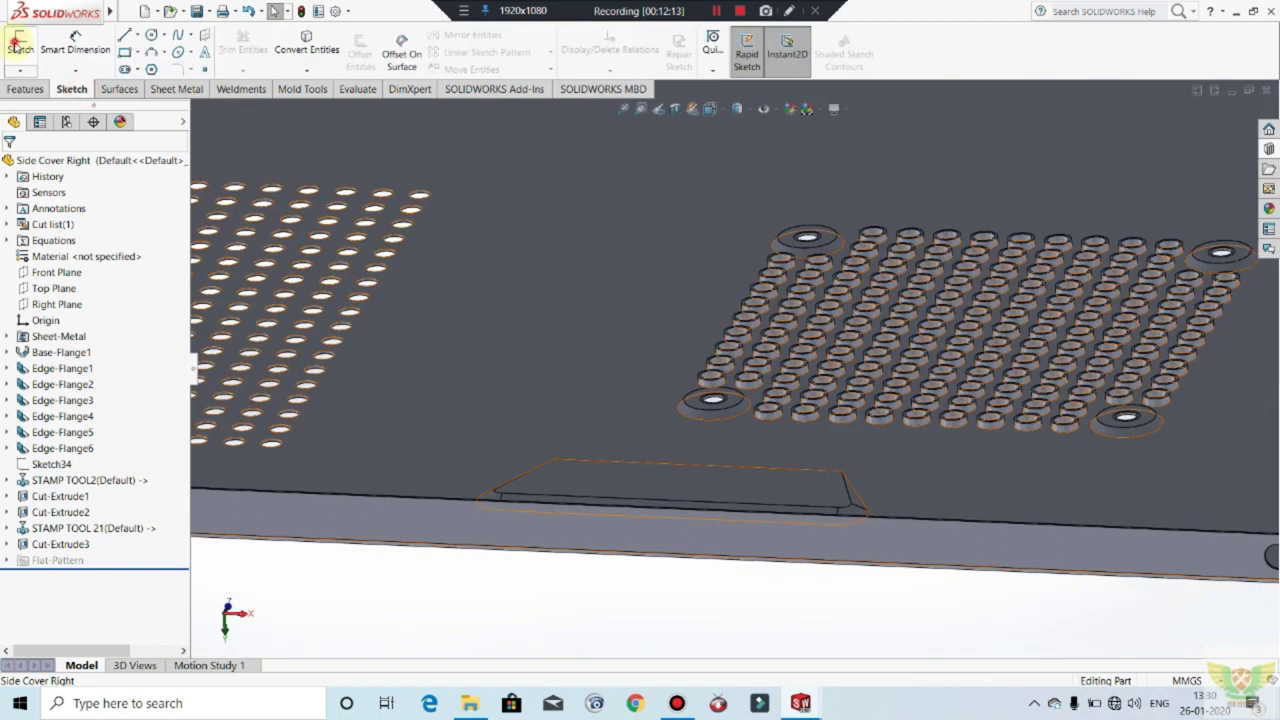
Step: Start Sketch49 on the cover face with a large rectangle enclosing the hole pattern
click(16, 42)
click(657, 309)
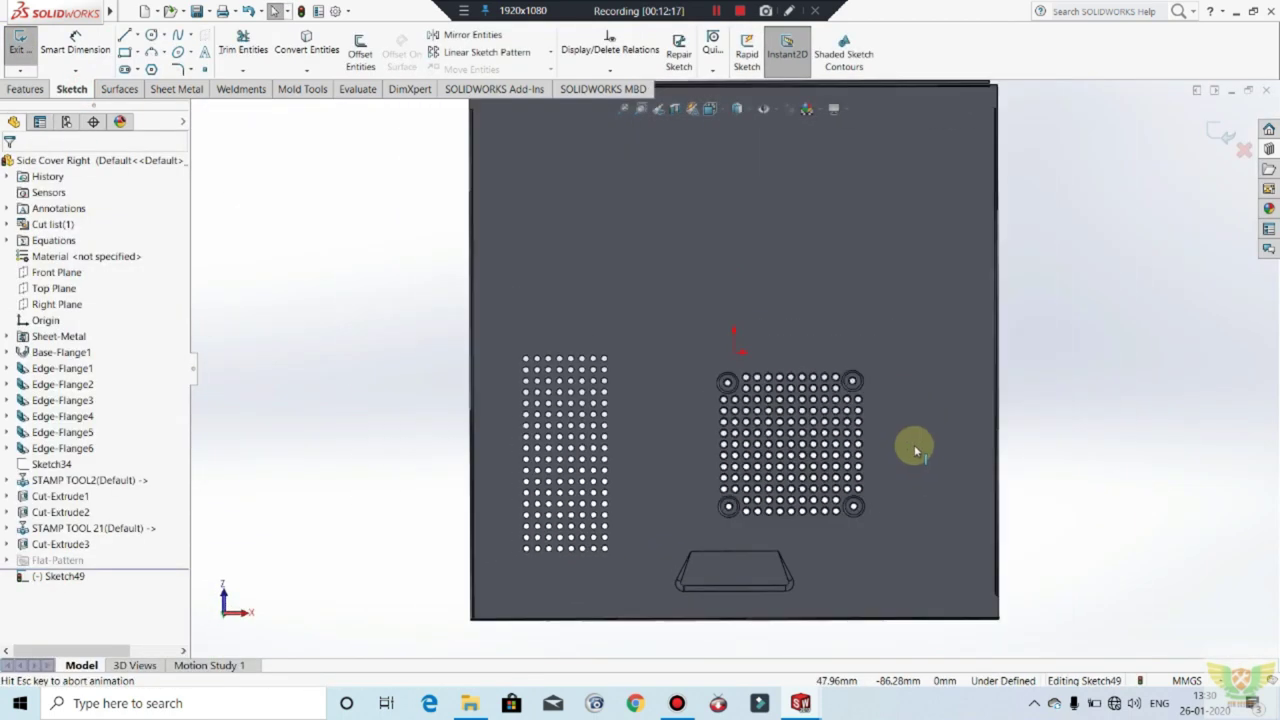
scroll(866, 458, down, 5)
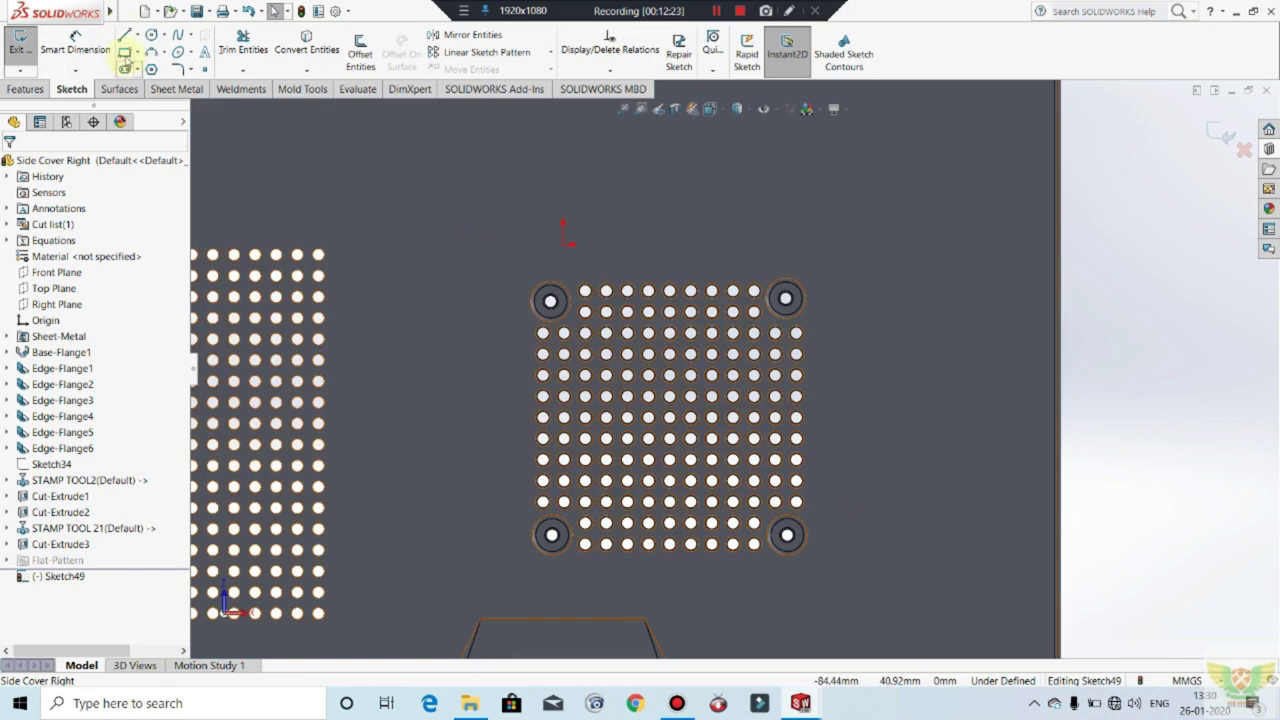
click(126, 58)
click(466, 237)
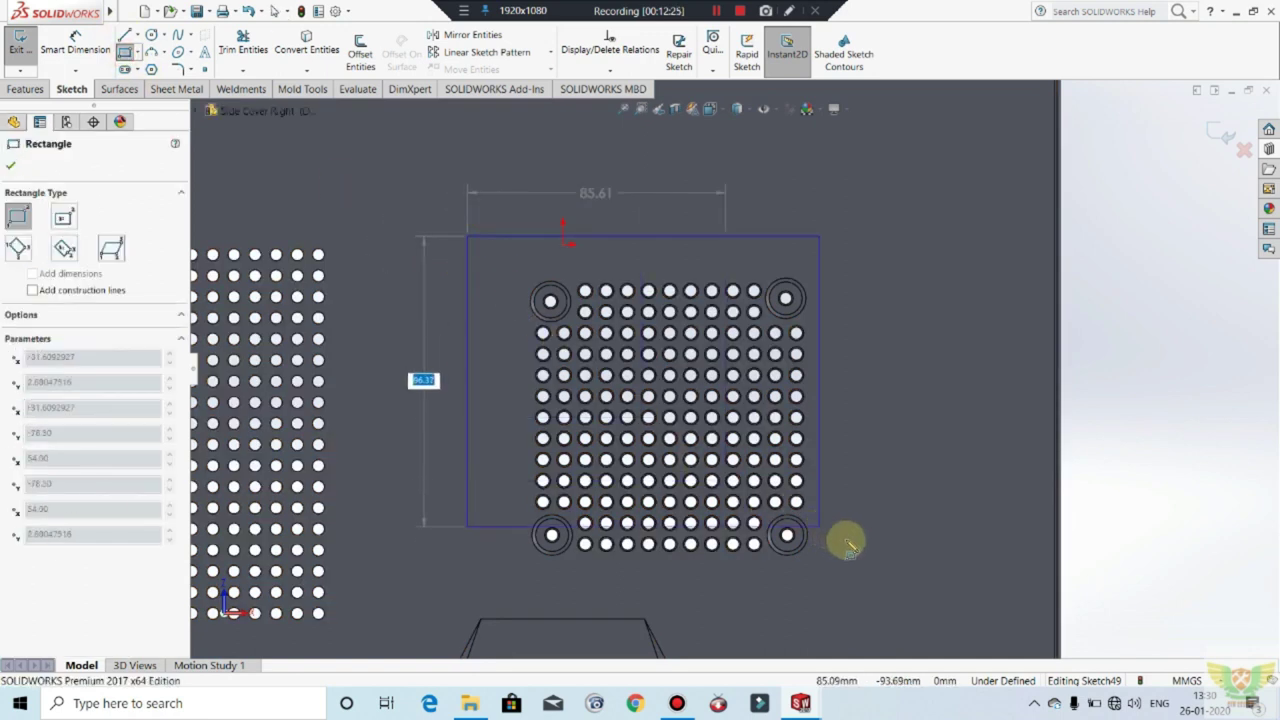
click(894, 585)
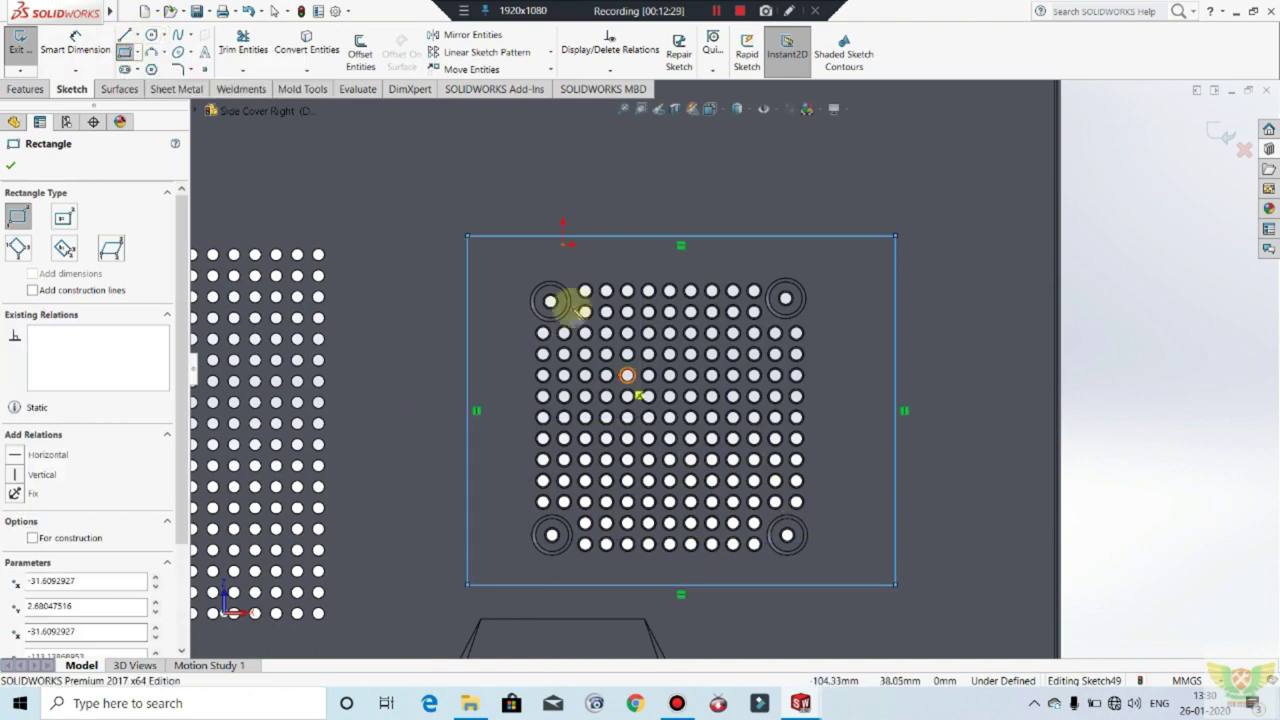
Step: Add a small rectangle above-left of the top-left boss and drag its corner to resize it
scroll(590, 312, down, 3)
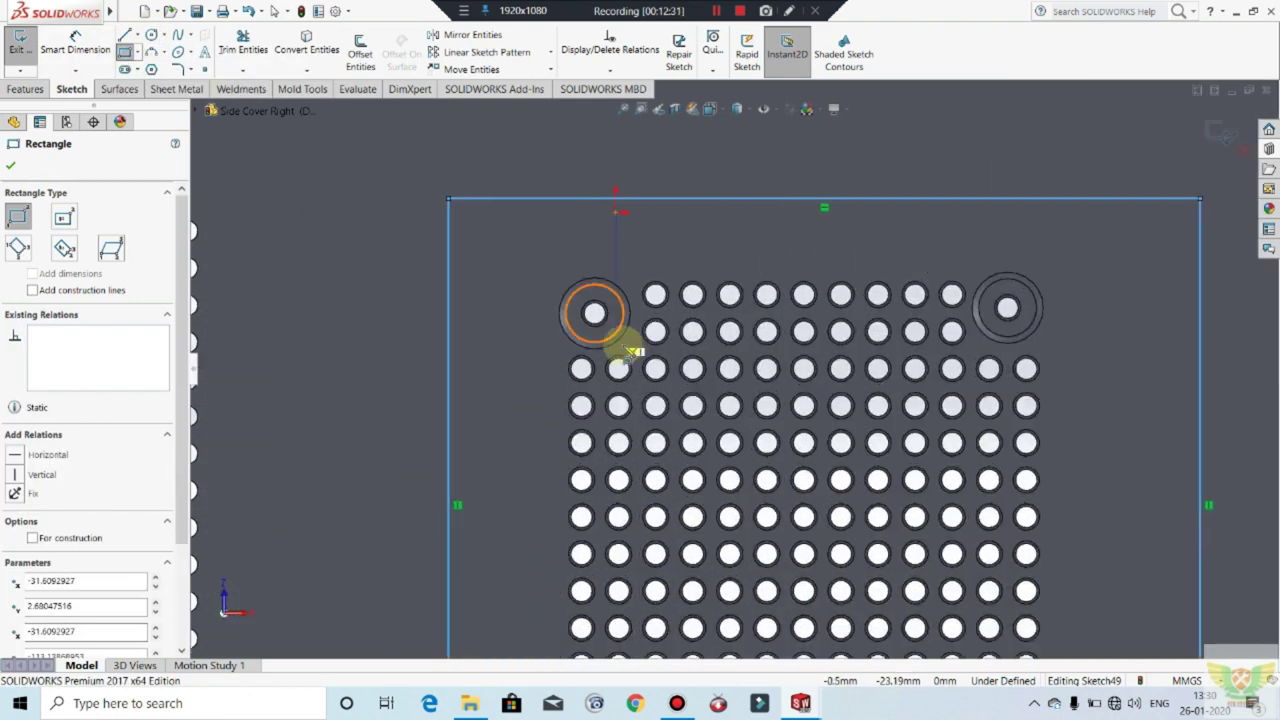
click(635, 350)
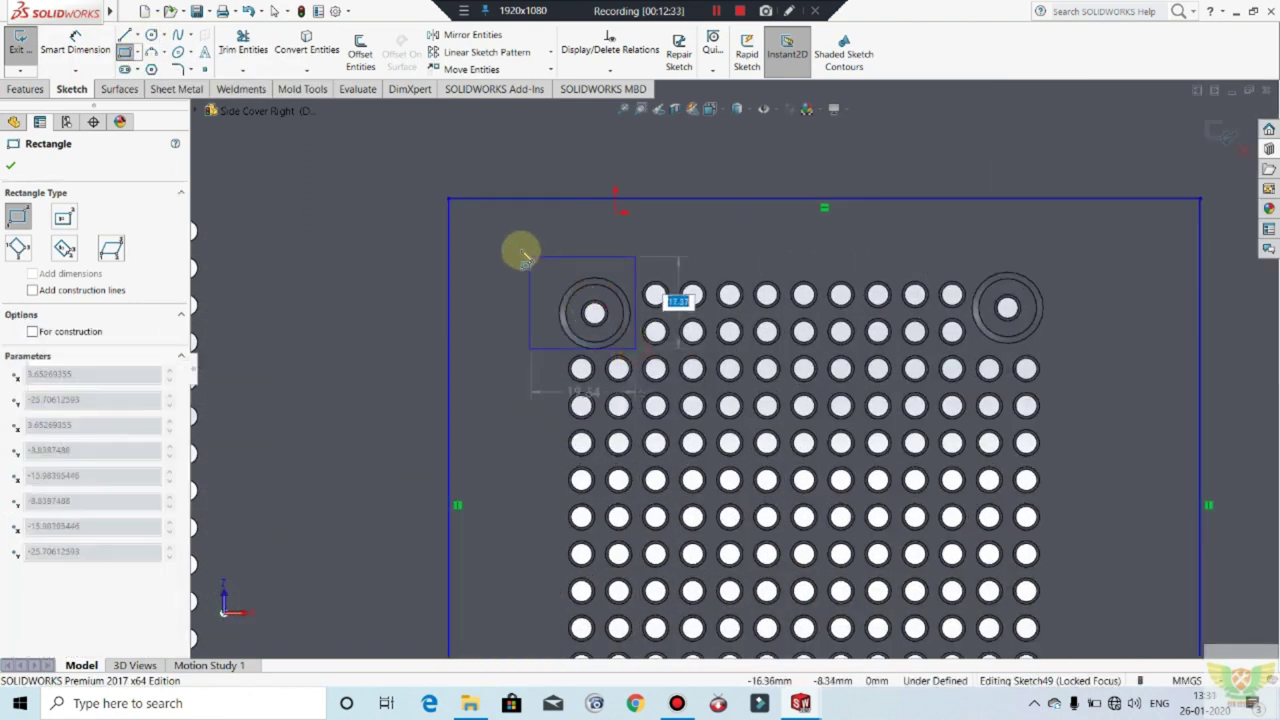
click(408, 162)
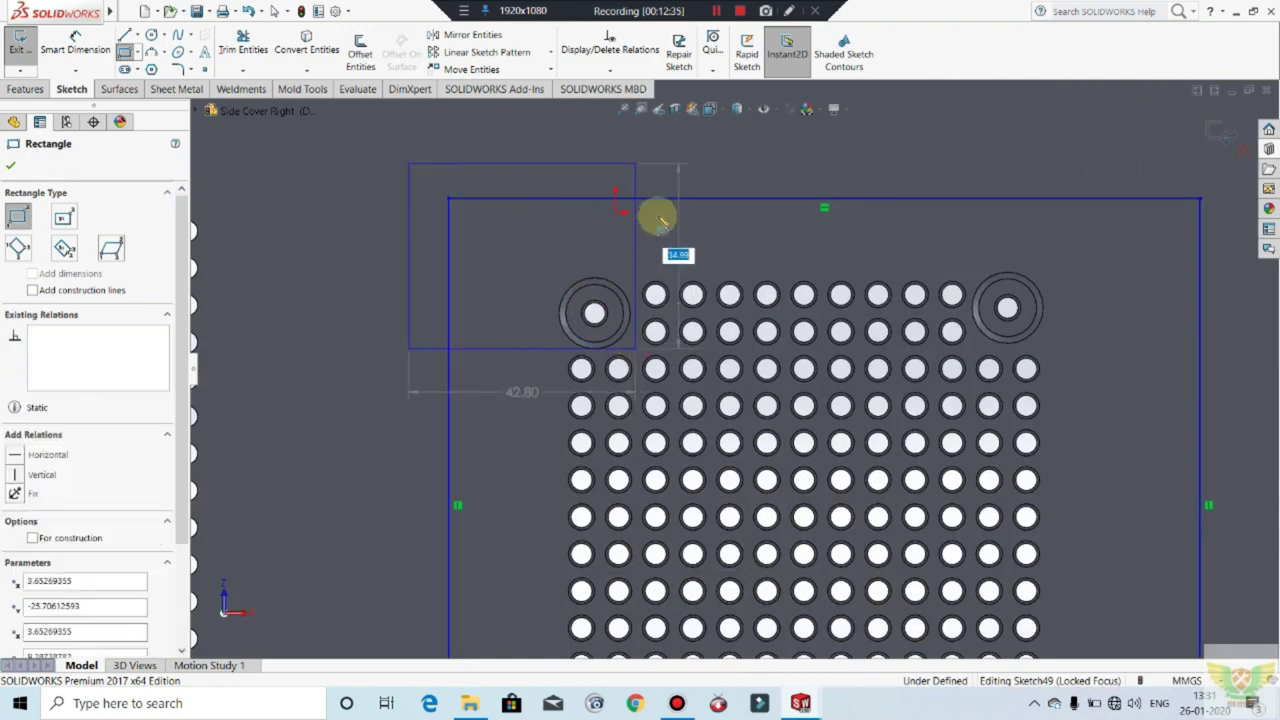
key(Escape)
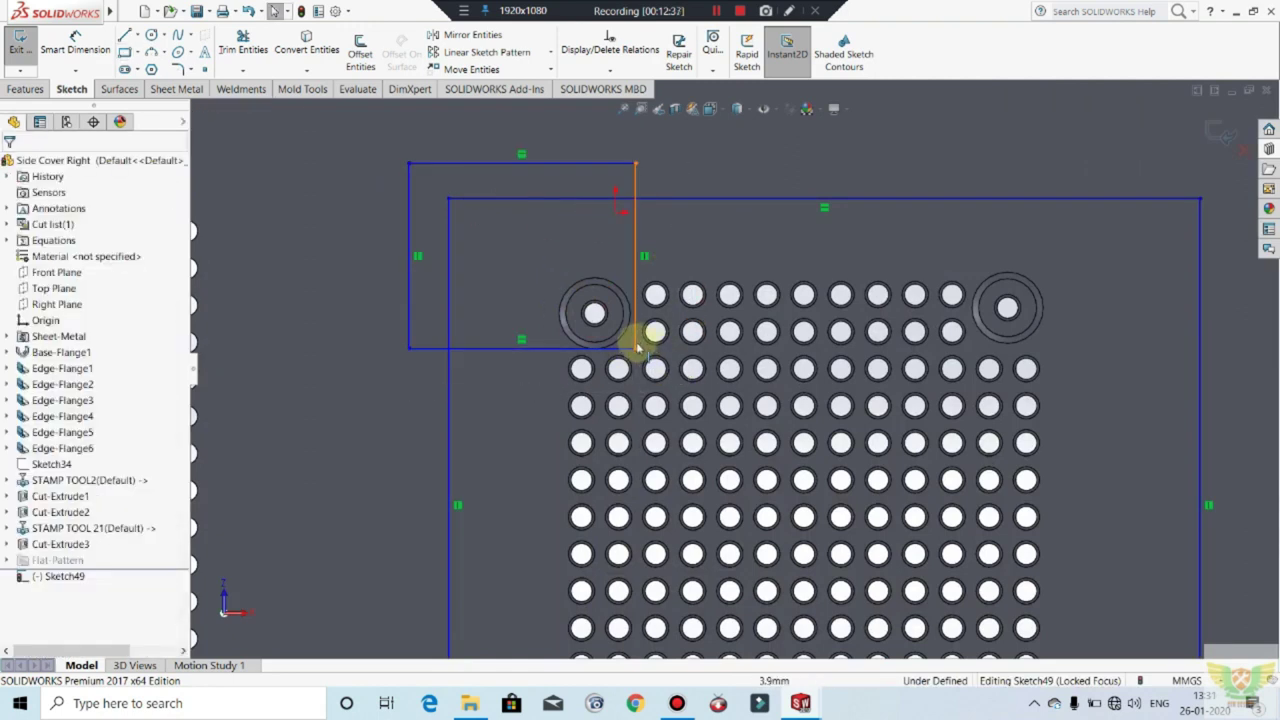
click(635, 350)
mouse_move(641, 366)
mouse_down()
mouse_move(631, 357)
mouse_move(644, 348)
mouse_up()
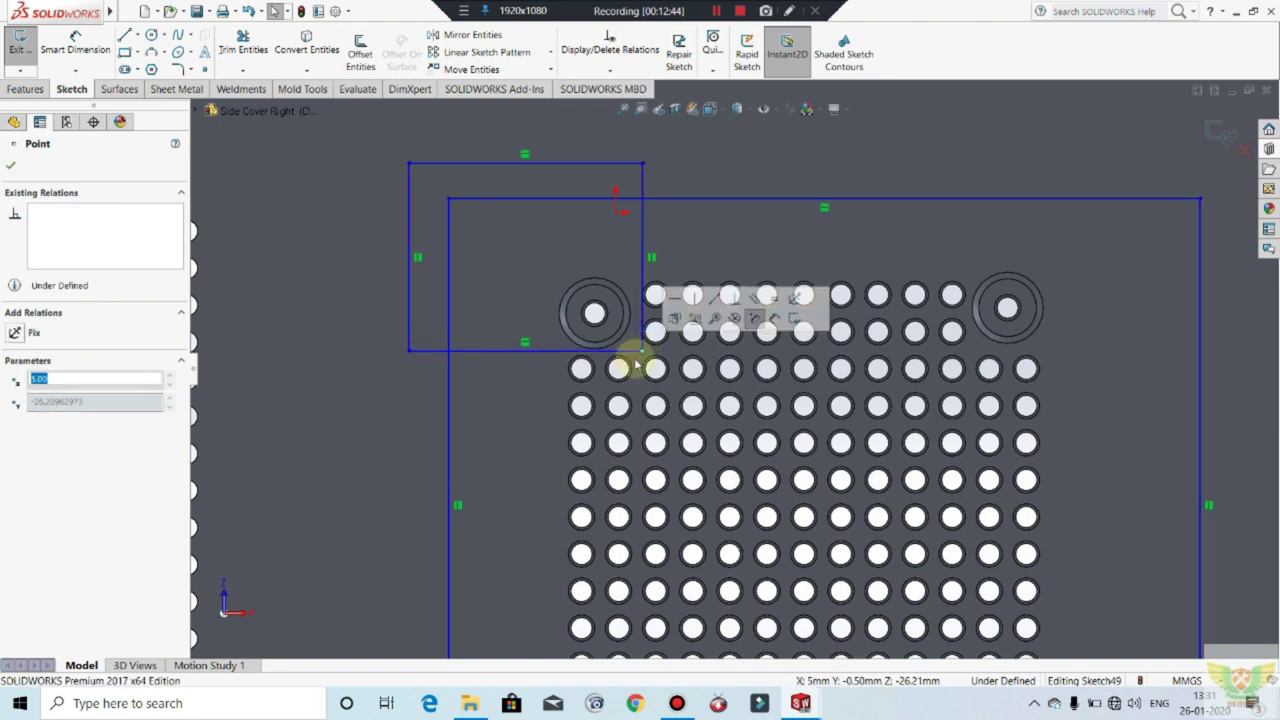
click(316, 193)
Step: Trim the overlapping lines to form the notch around the top-left boss
click(240, 47)
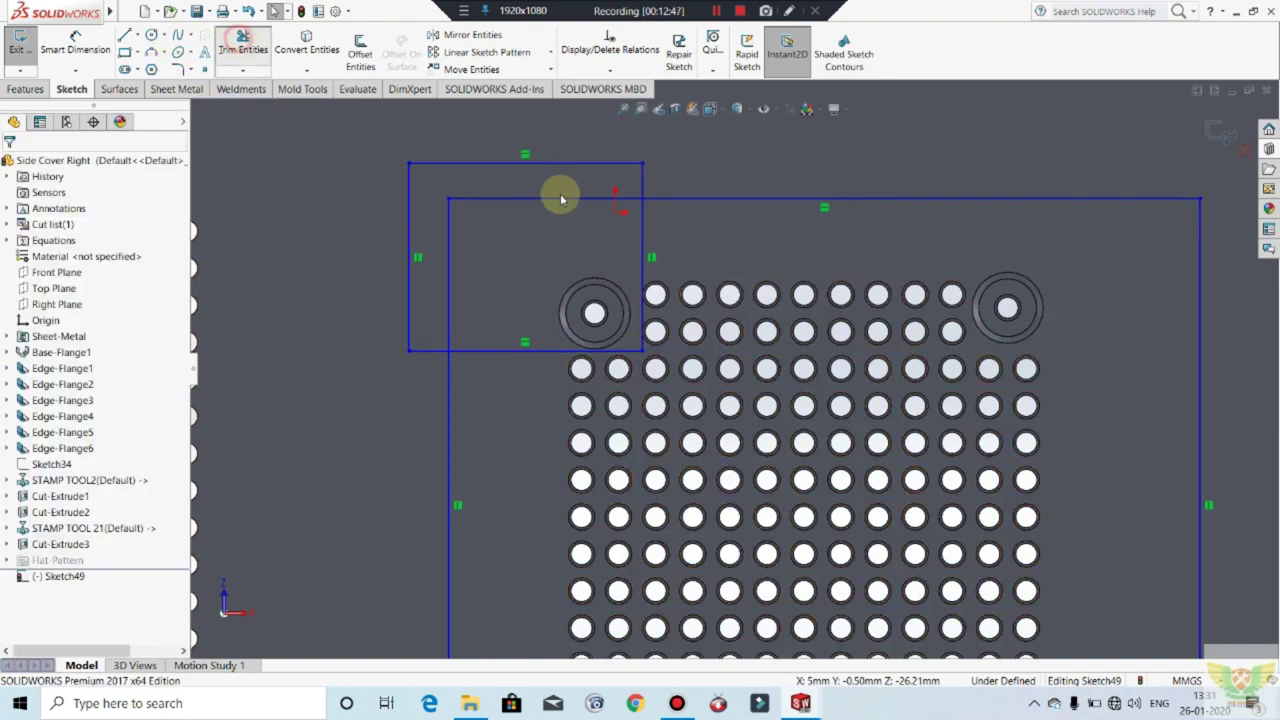
click(557, 164)
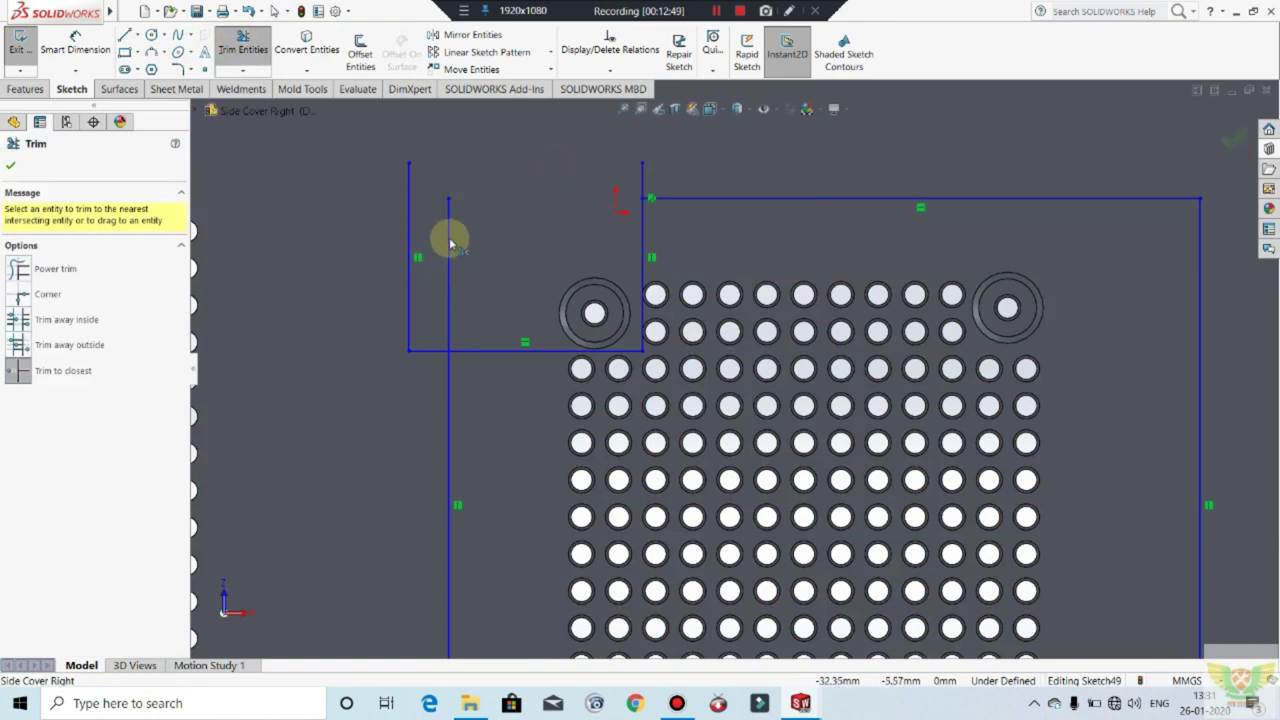
click(450, 238)
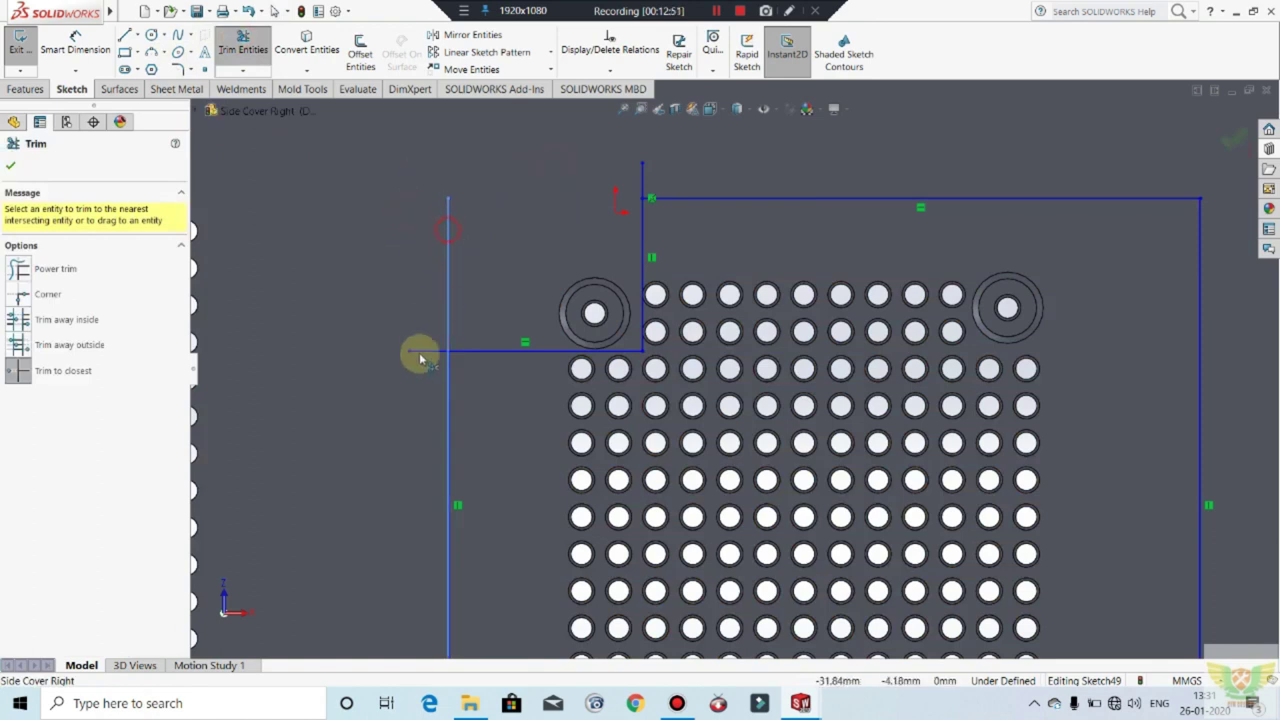
click(448, 314)
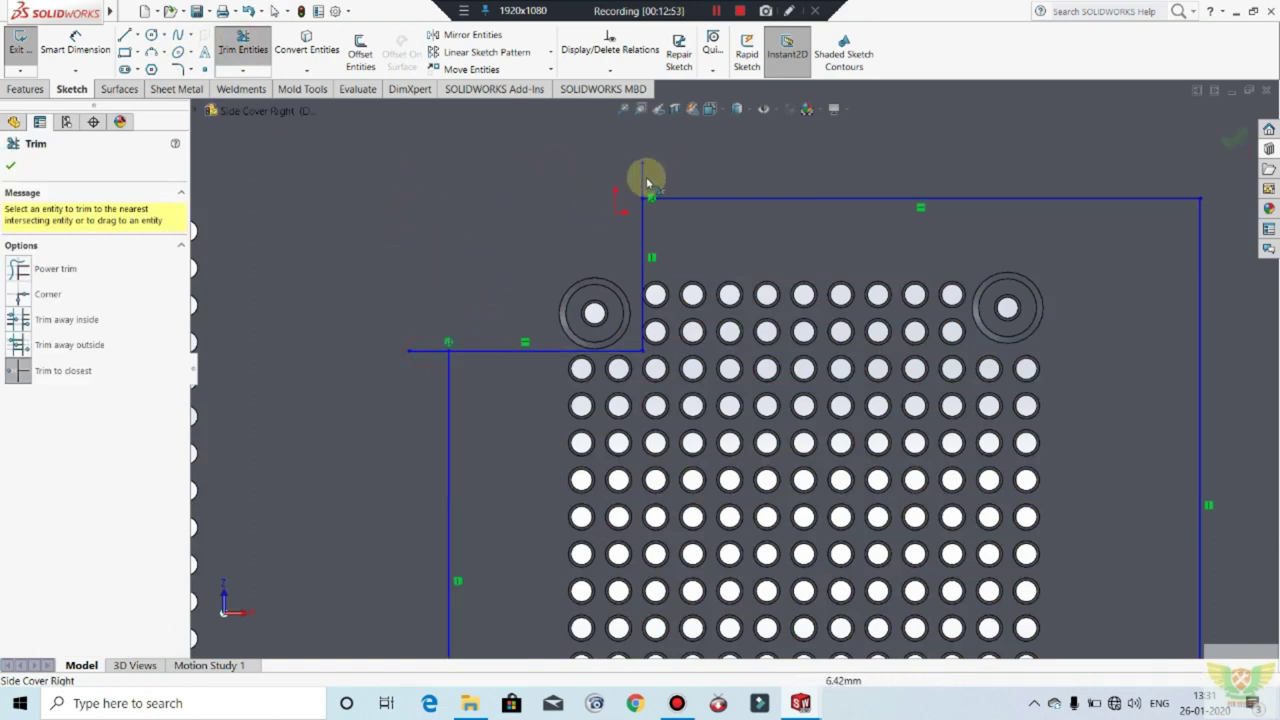
click(427, 355)
key(Escape)
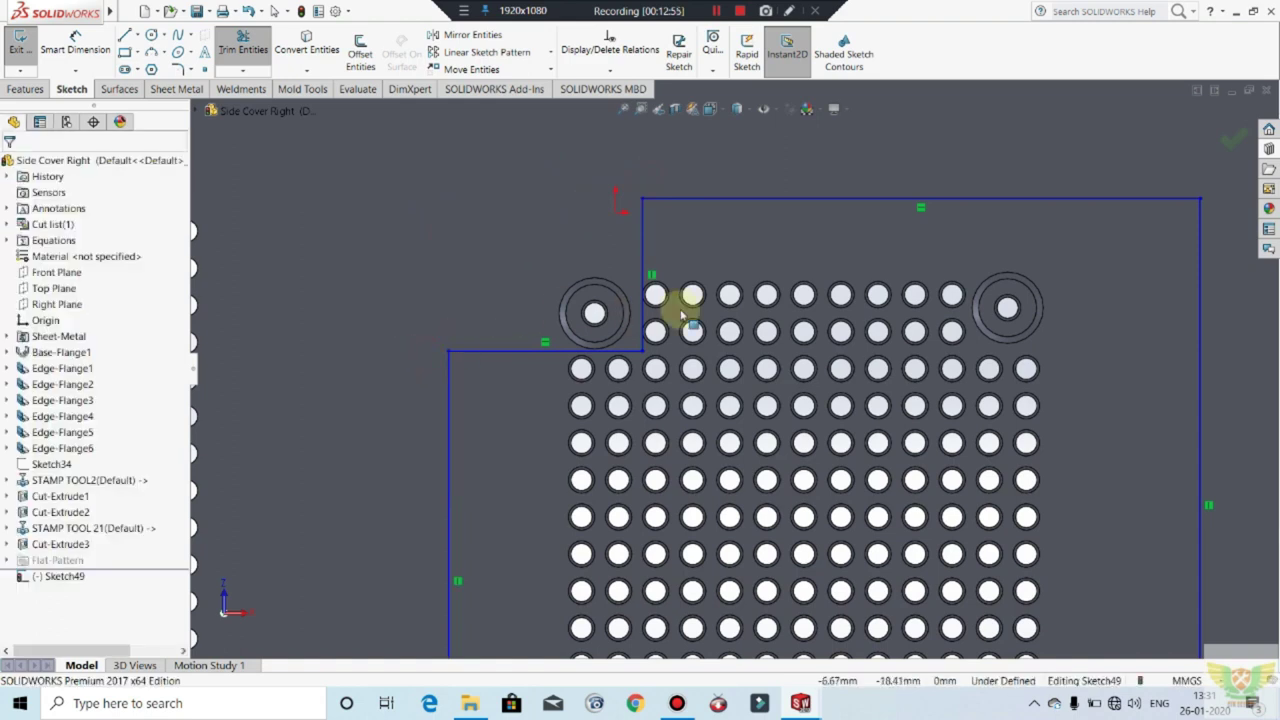
Step: Draw a rectangle around the top-right boss, stretch it, and trim it into a notch
key(r)
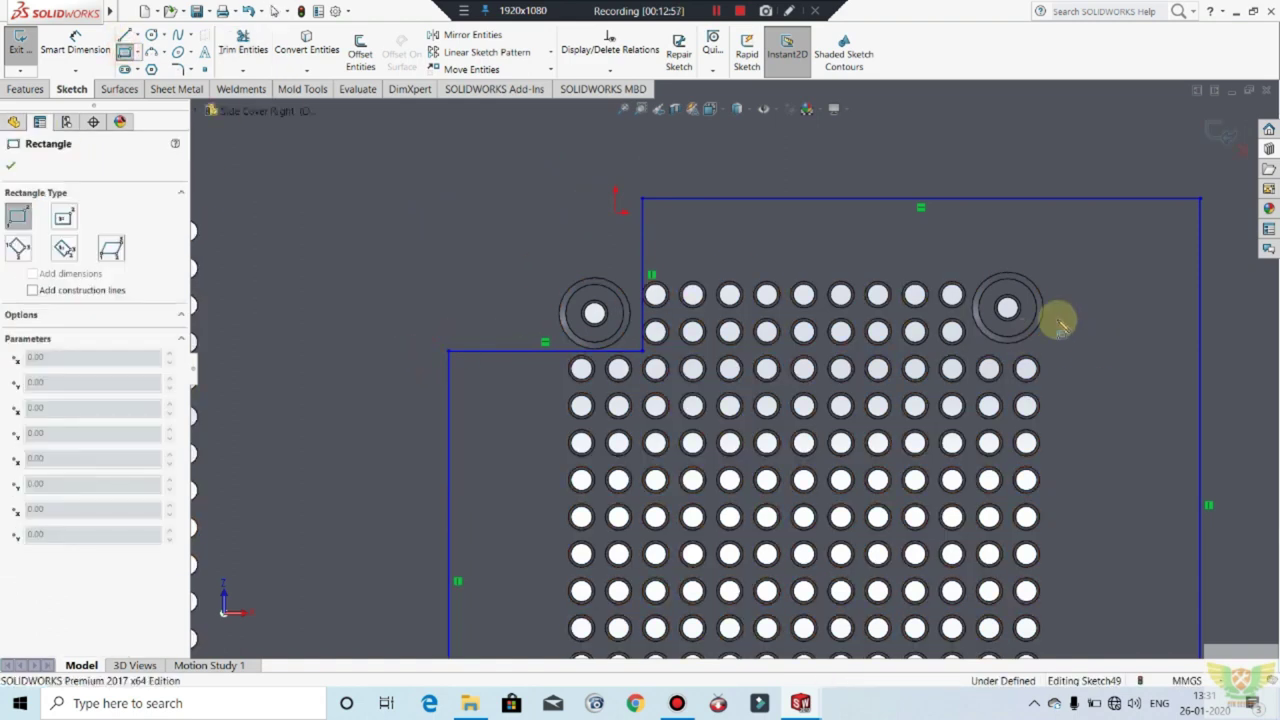
scroll(1057, 300, down, 1)
scroll(1057, 280, down, 1)
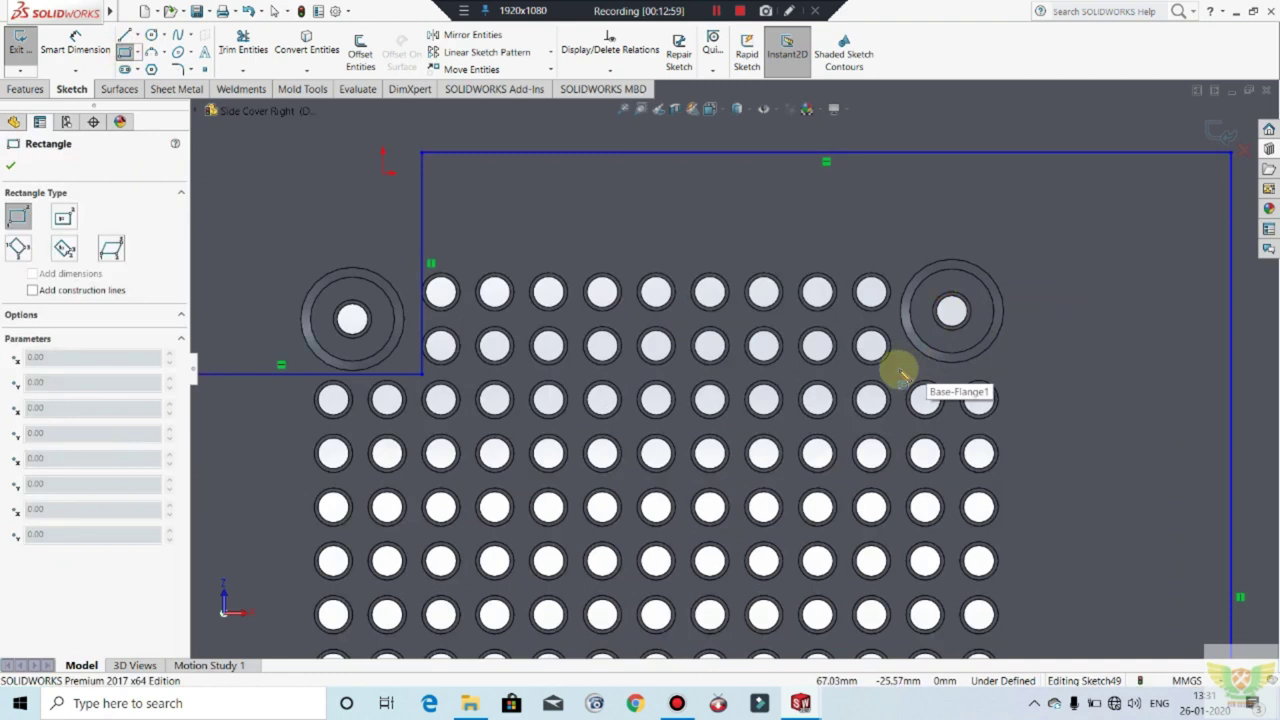
click(898, 369)
click(1094, 195)
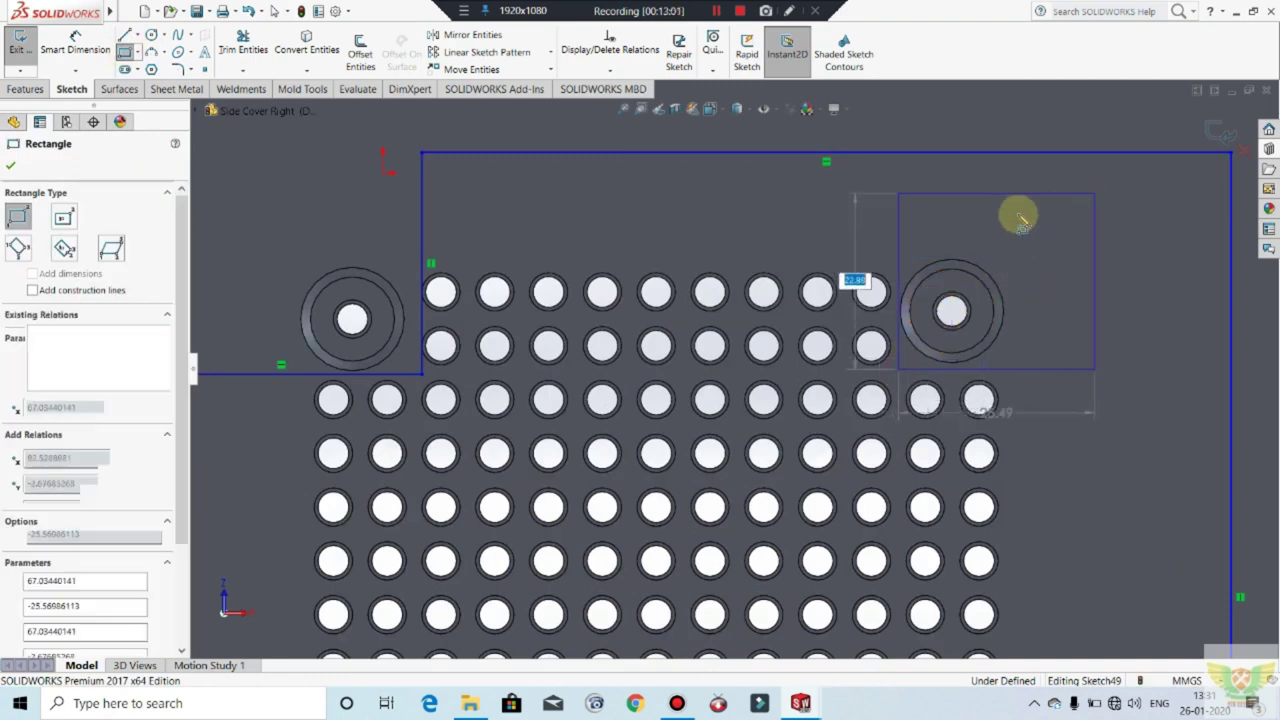
key(Escape)
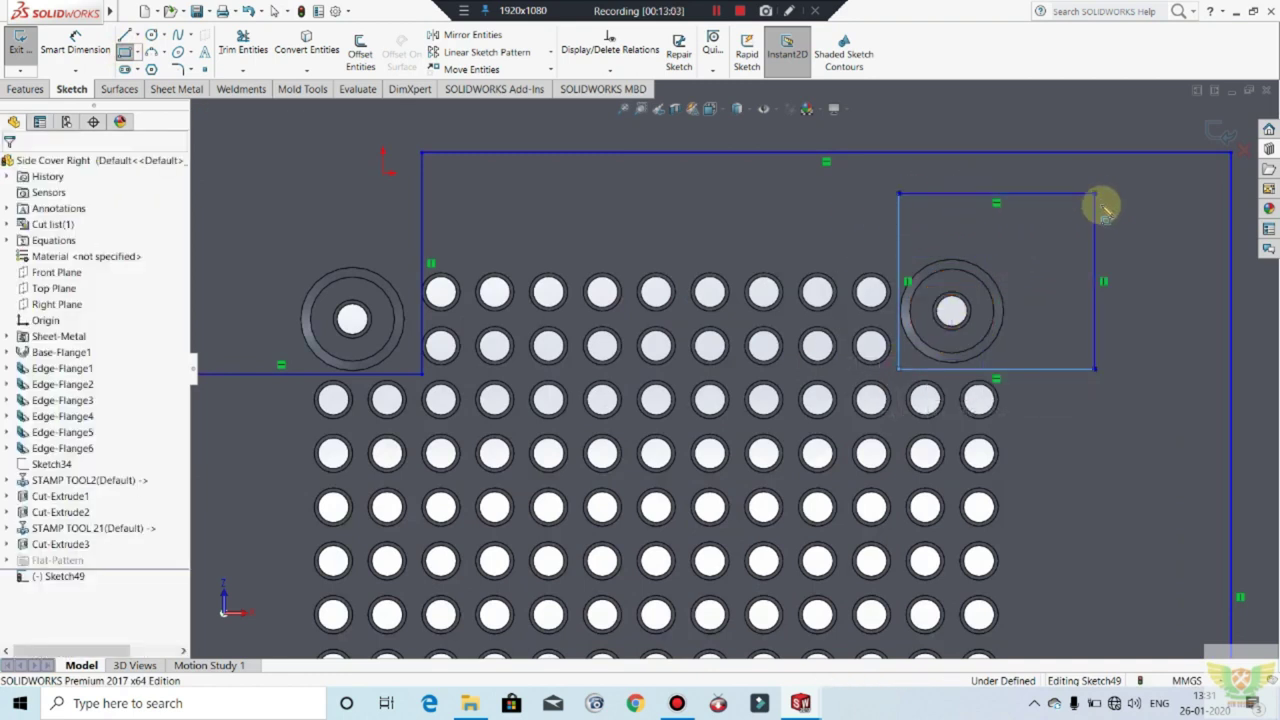
drag(1094, 195, 1142, 110)
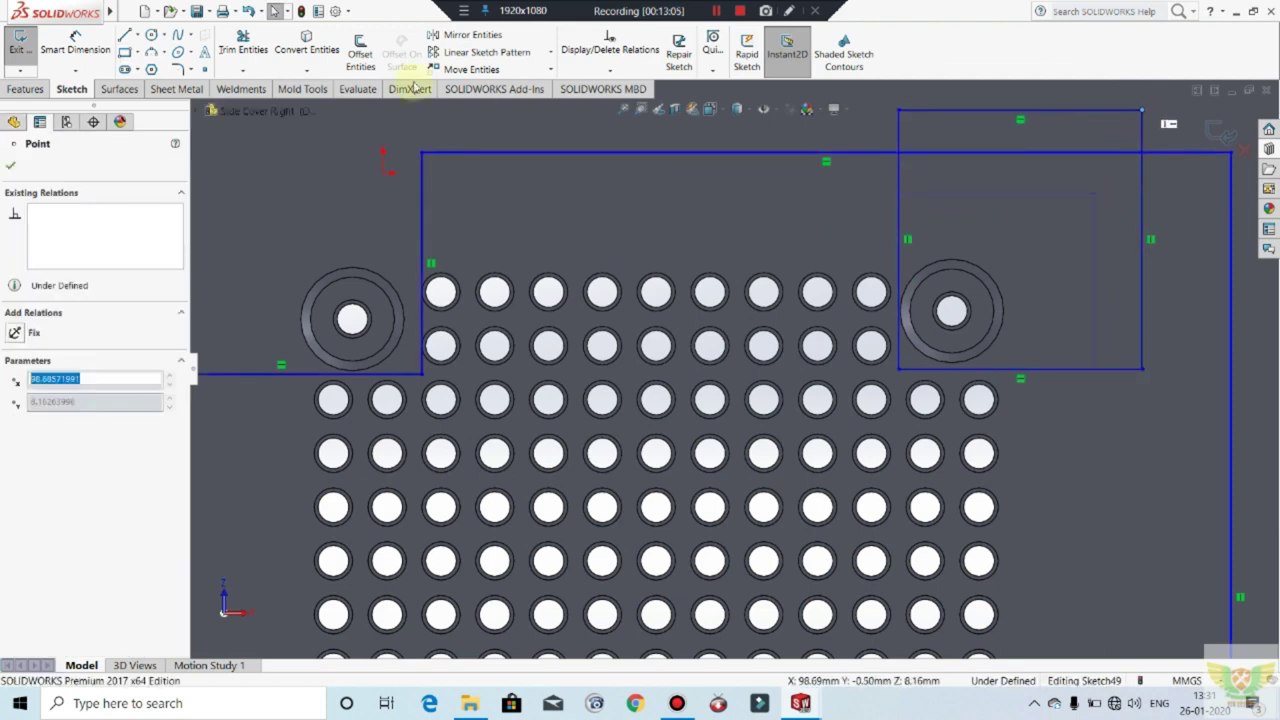
click(240, 55)
drag(931, 174, 900, 147)
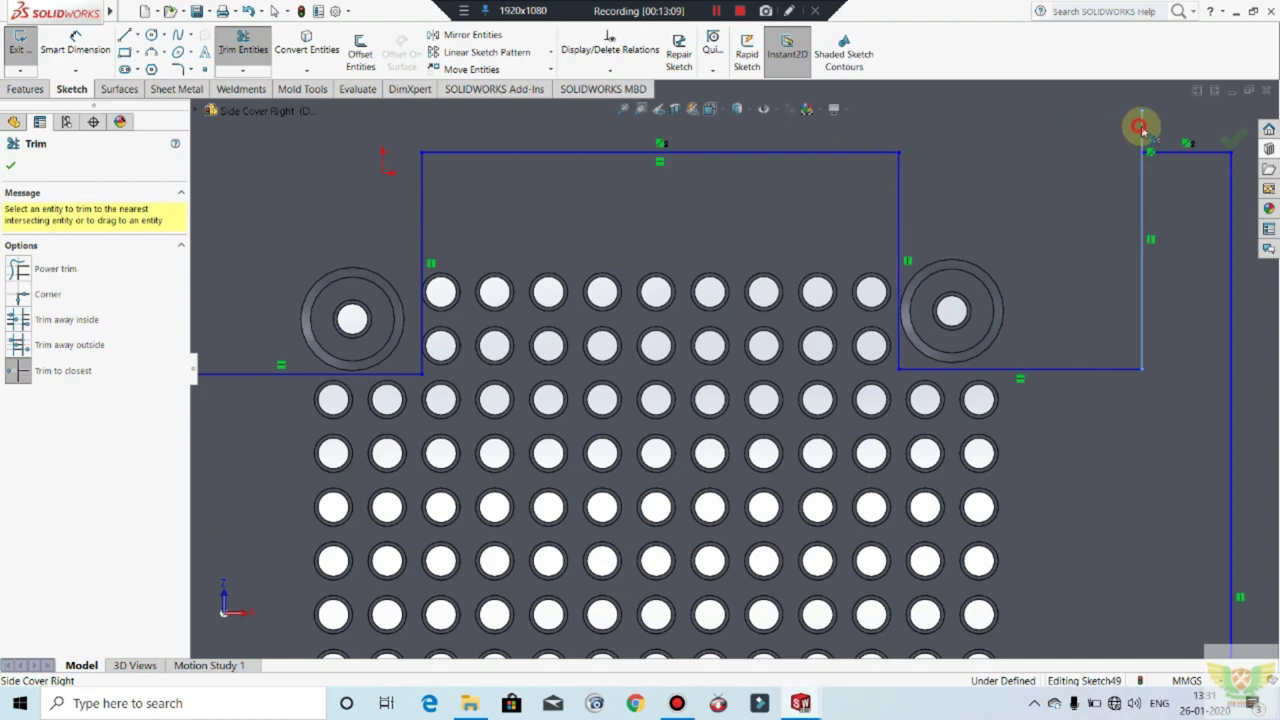
scroll(1124, 334, up, 2)
scroll(963, 226, up, 3)
scroll(823, 414, down, 3)
Step: Draw a rectangle around the bottom-left boss and resize it to meet the hole rows
click(125, 53)
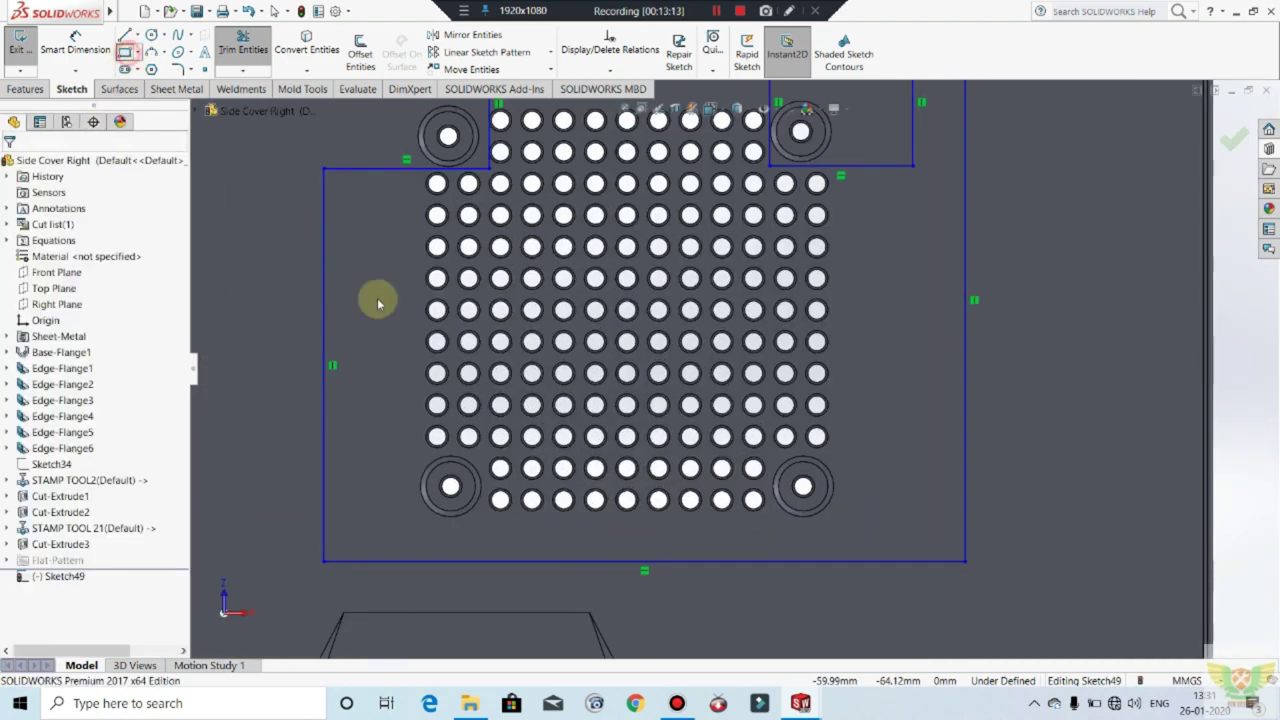
scroll(480, 460, up, 1)
scroll(571, 434, down, 1)
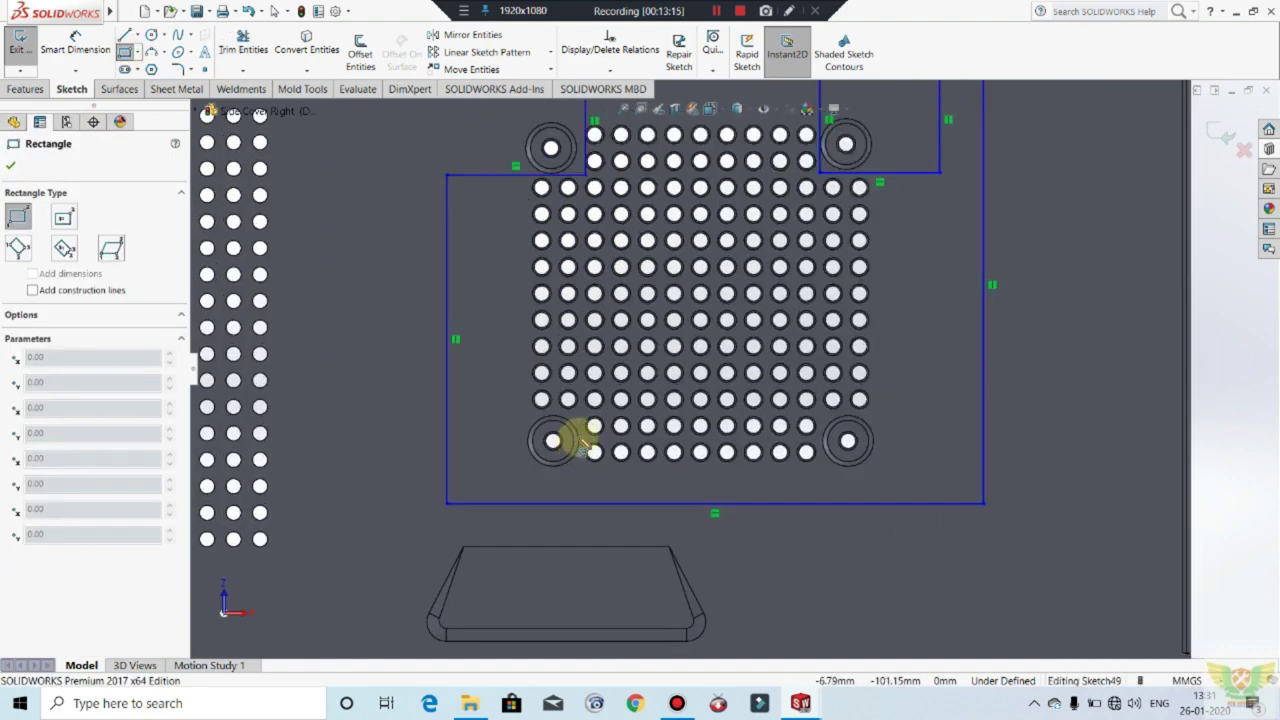
scroll(635, 403, down, 3)
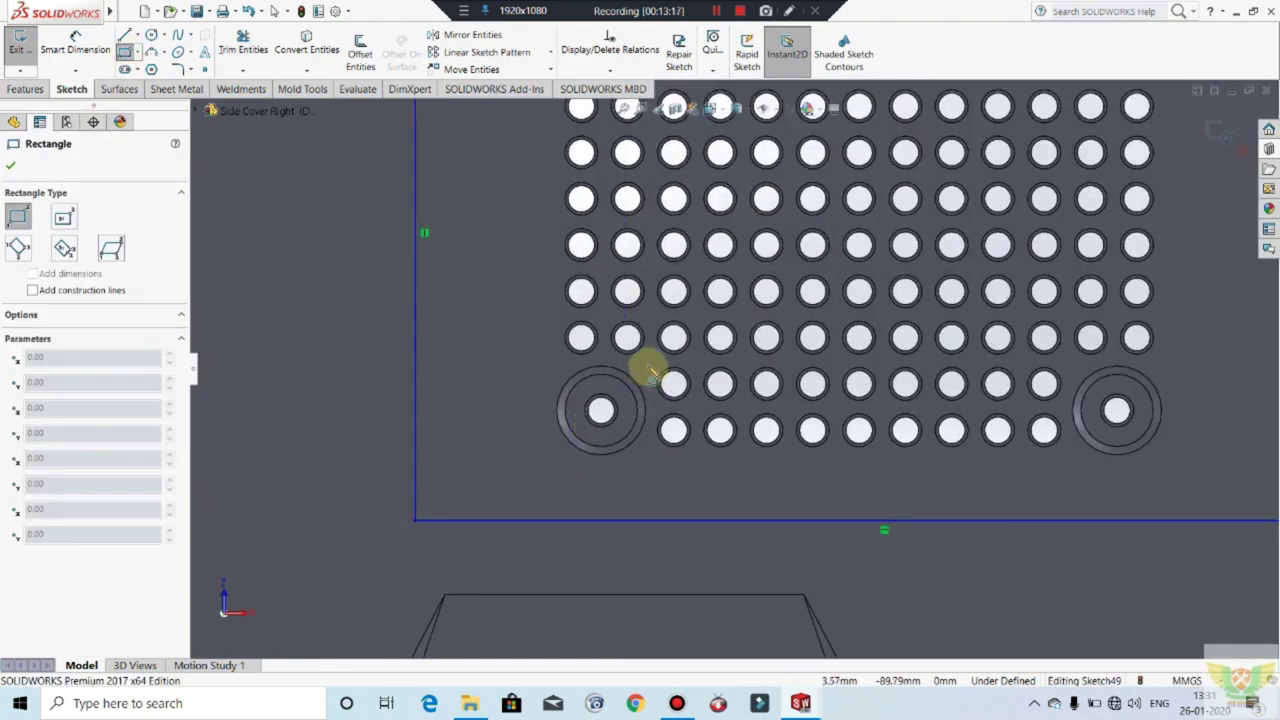
drag(650, 369, 365, 562)
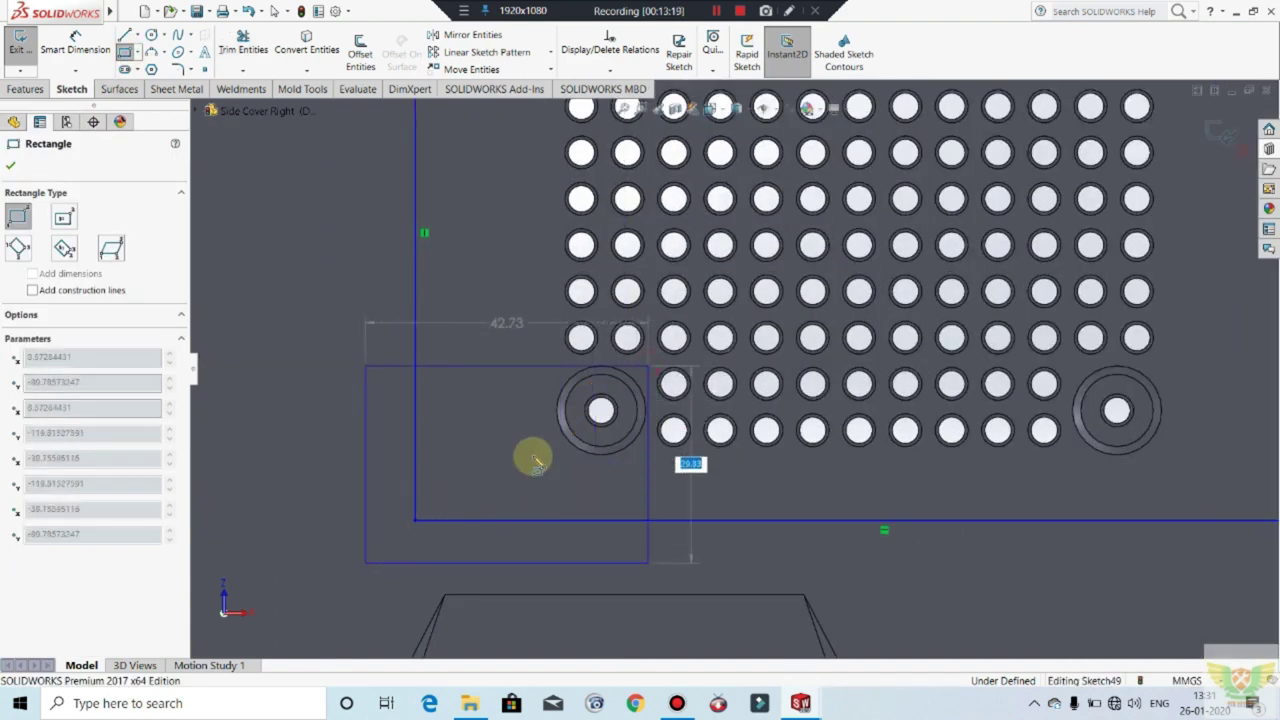
key(Escape)
scroll(660, 366, up, 1)
scroll(700, 372, down, 2)
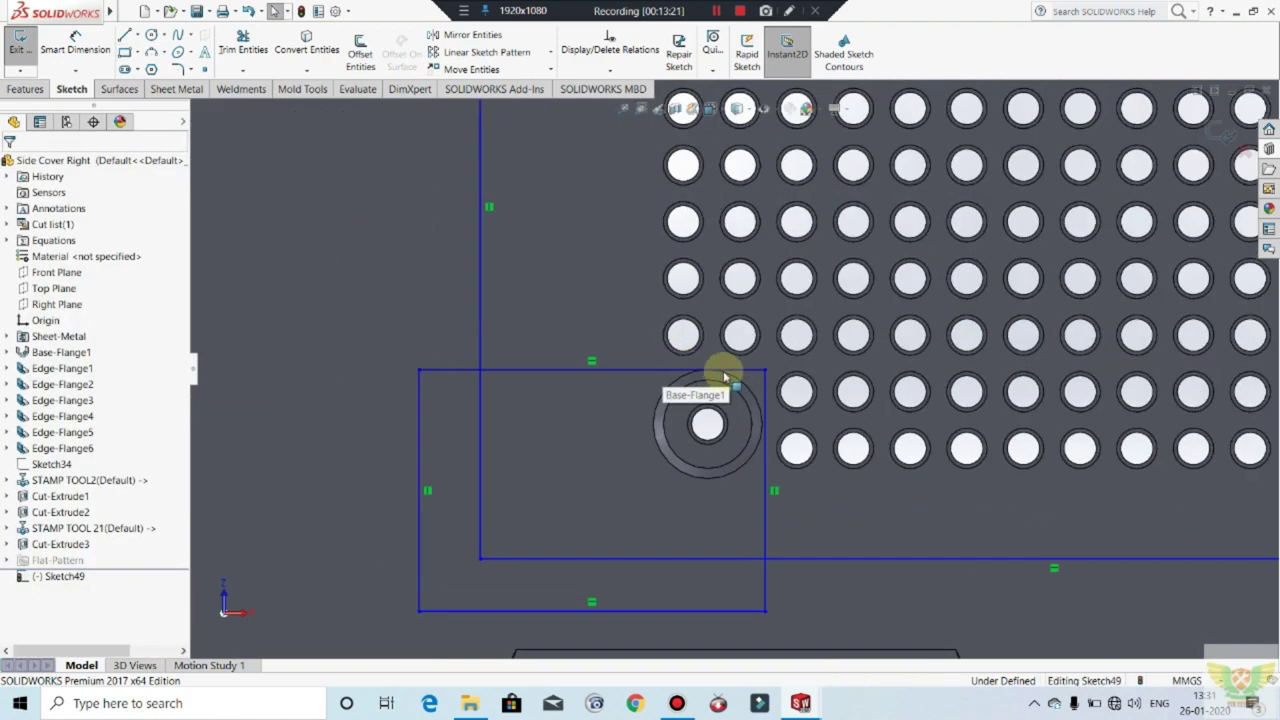
scroll(724, 376, down, 2)
click(786, 378)
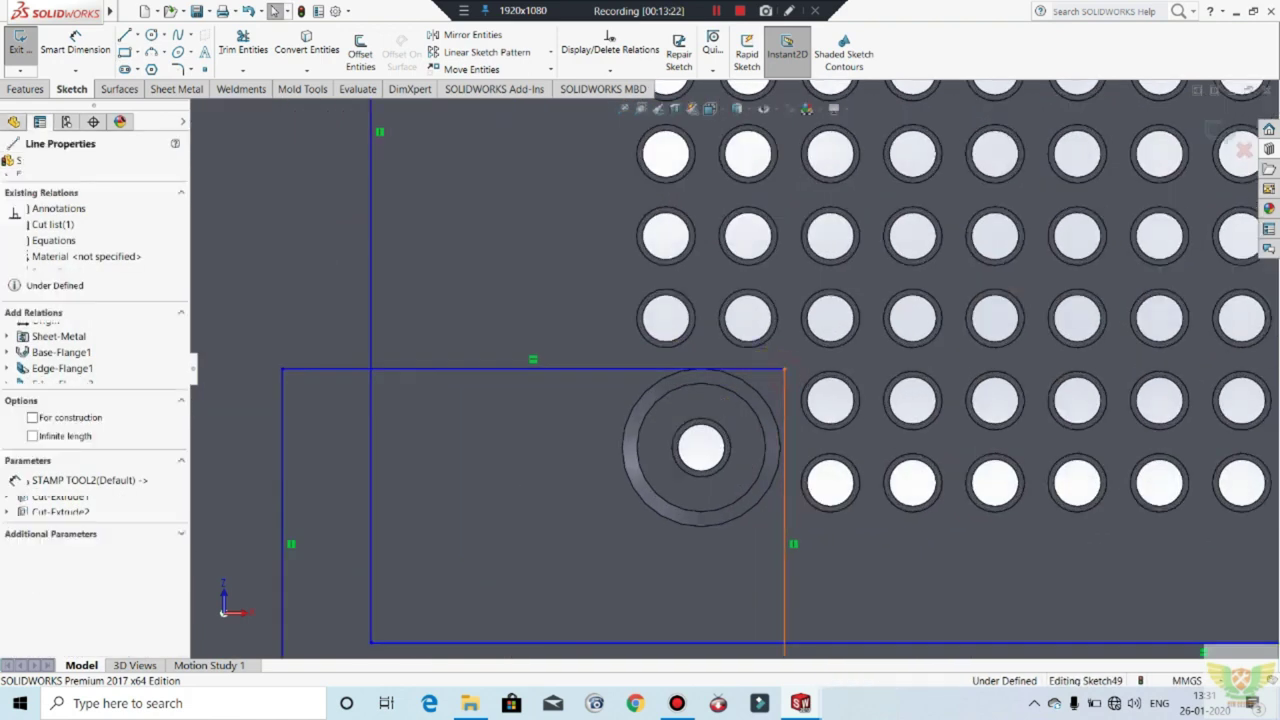
click(786, 370)
drag(788, 368, 791, 357)
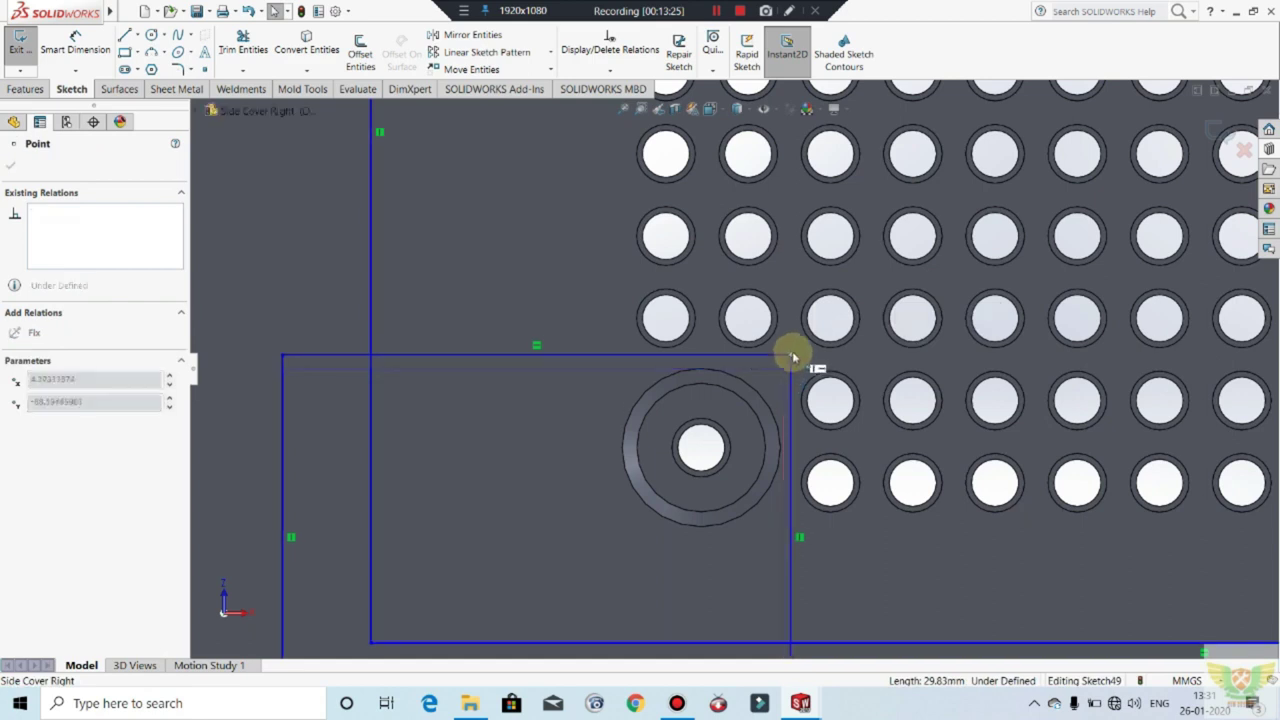
Step: Trim the outline and extra lines to form the bottom-left notch
scroll(769, 380, up, 3)
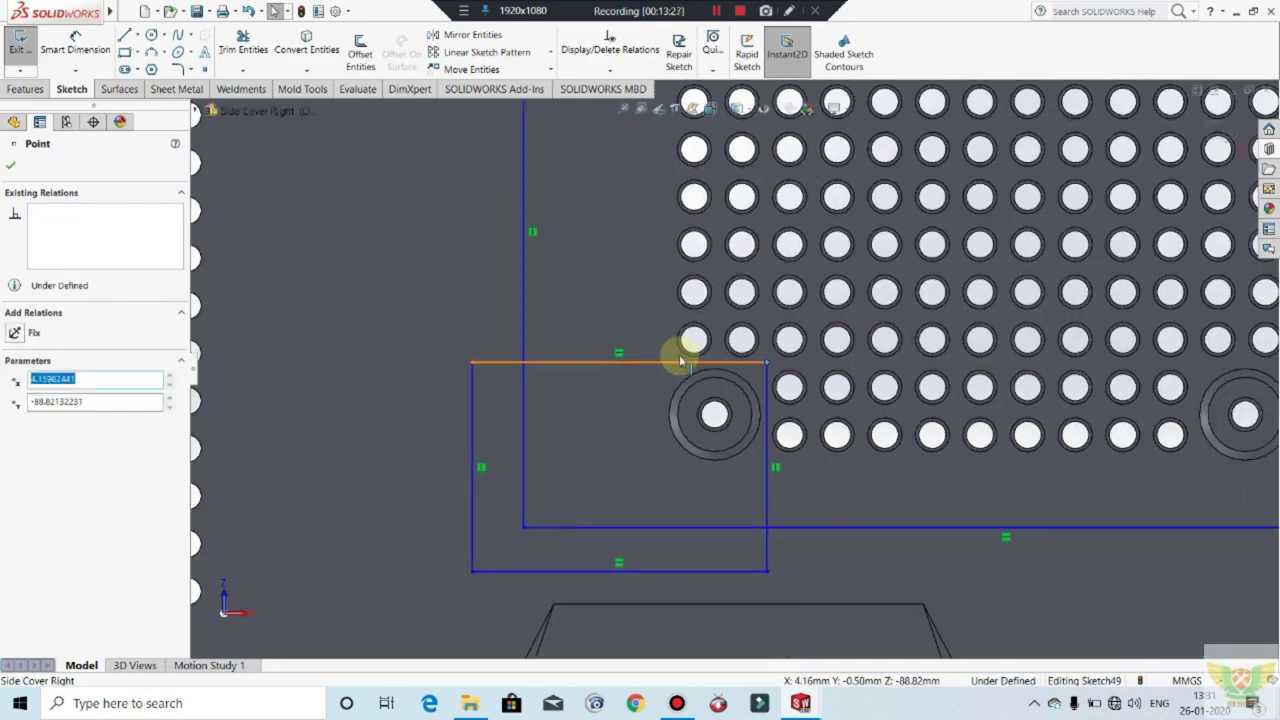
scroll(686, 357, down, 1)
click(235, 40)
mouse_move(563, 412)
mouse_down()
mouse_move(530, 400)
mouse_move(539, 364)
mouse_up()
mouse_move(612, 497)
mouse_down()
mouse_move(610, 543)
mouse_move(755, 521)
mouse_up()
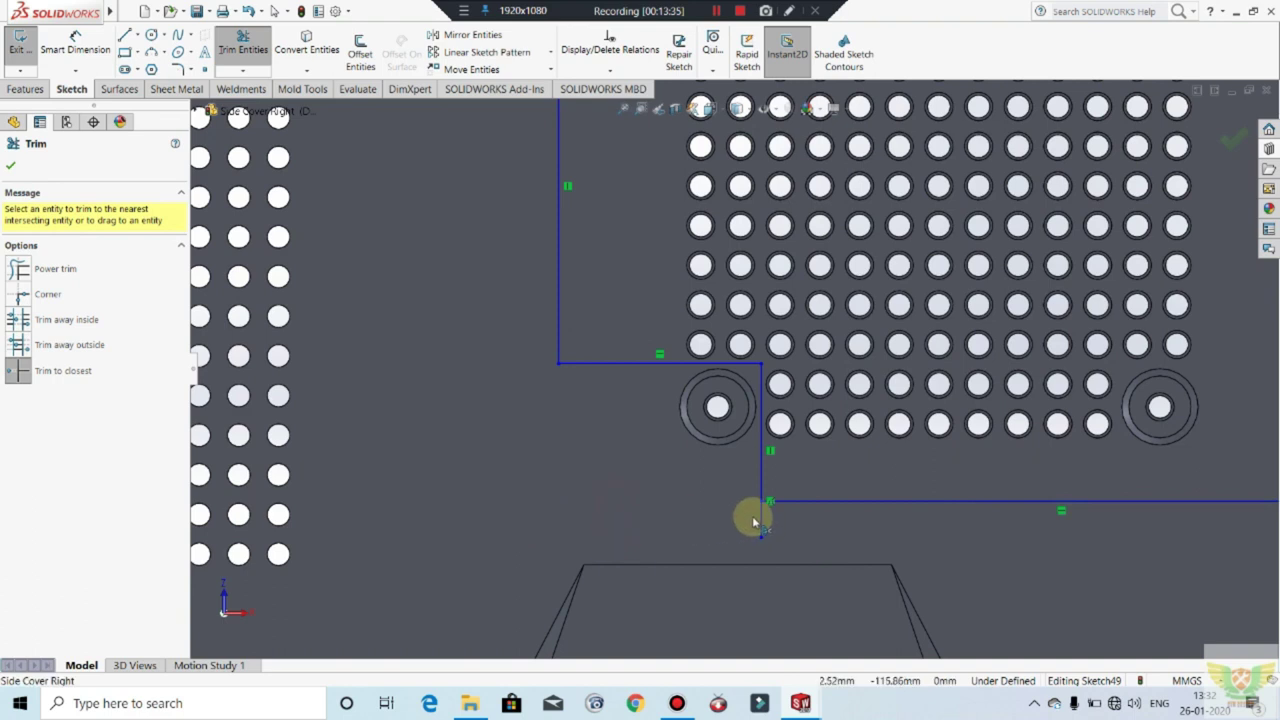
scroll(745, 518, up, 3)
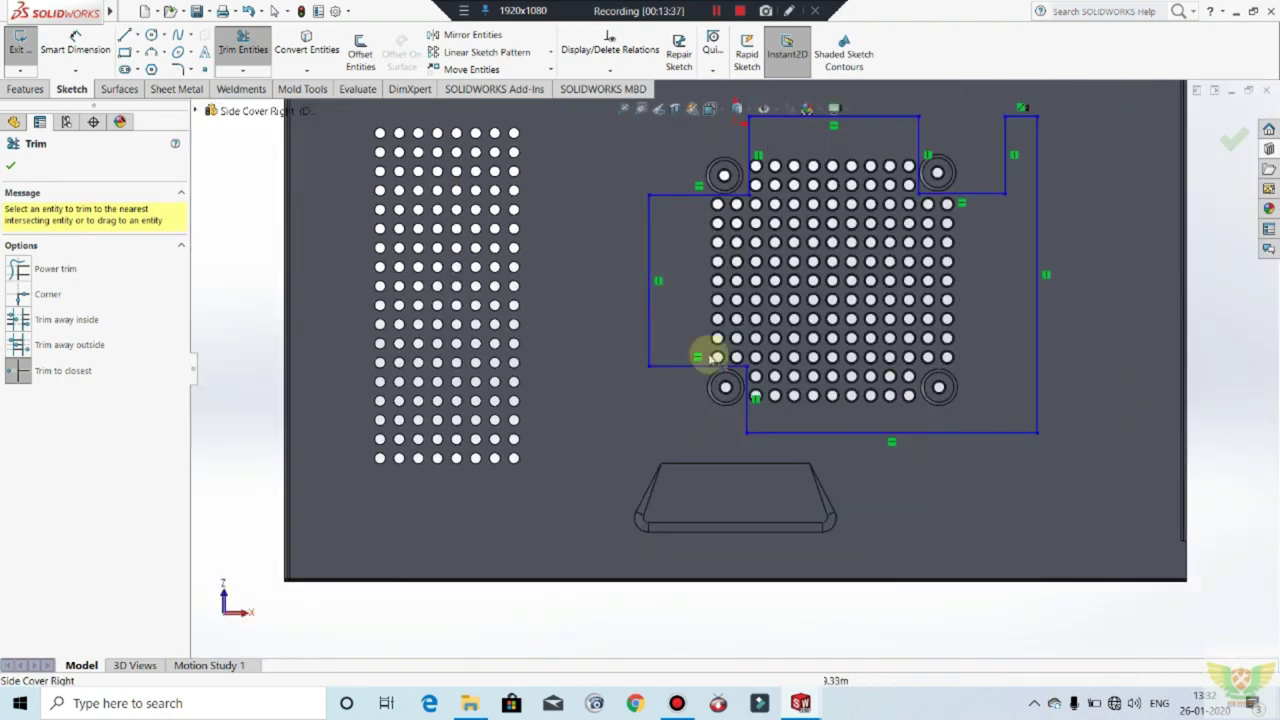
Step: Notch the outline around the bottom-right boss with a trimmed rectangle, then close the sketch
click(124, 52)
scroll(945, 392, down, 5)
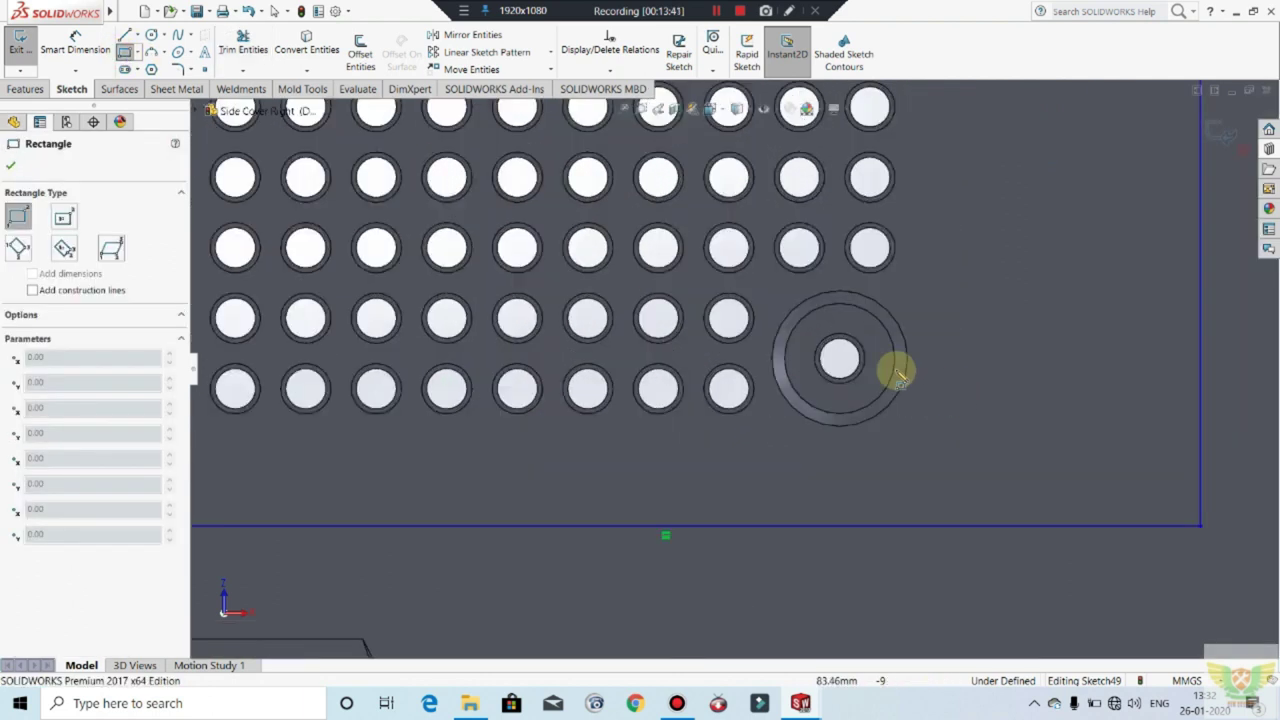
click(765, 283)
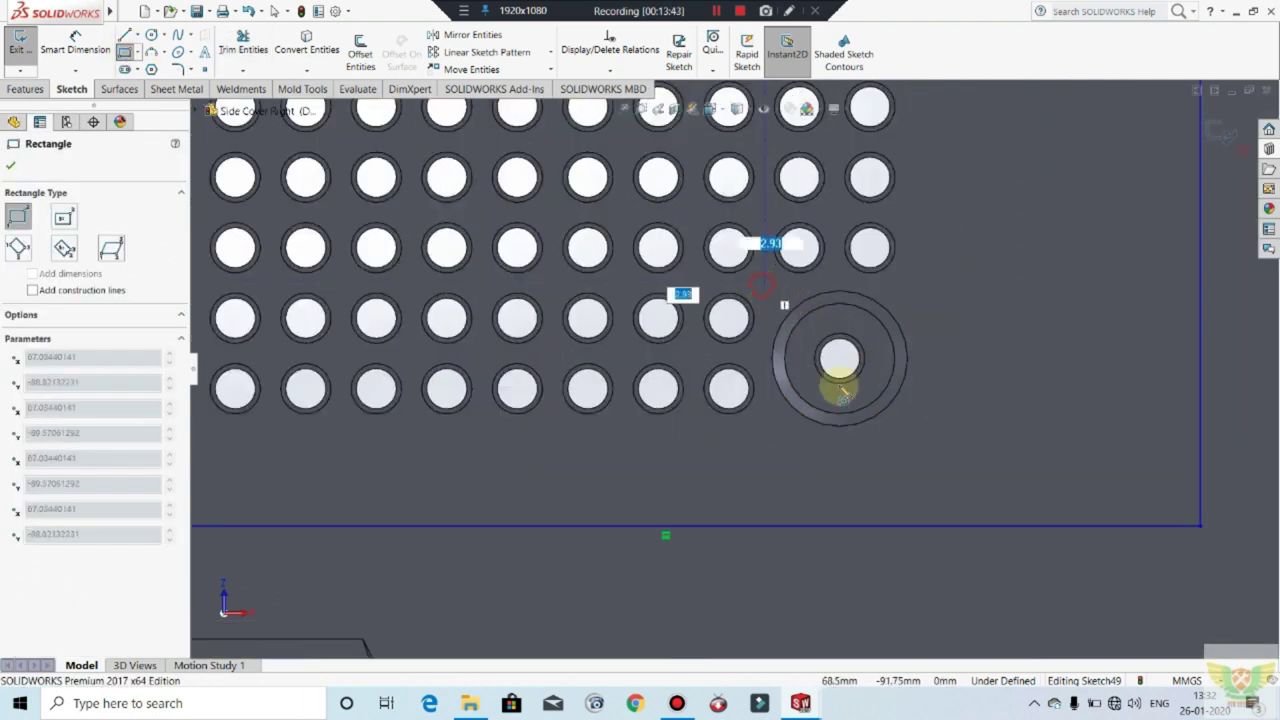
click(1033, 561)
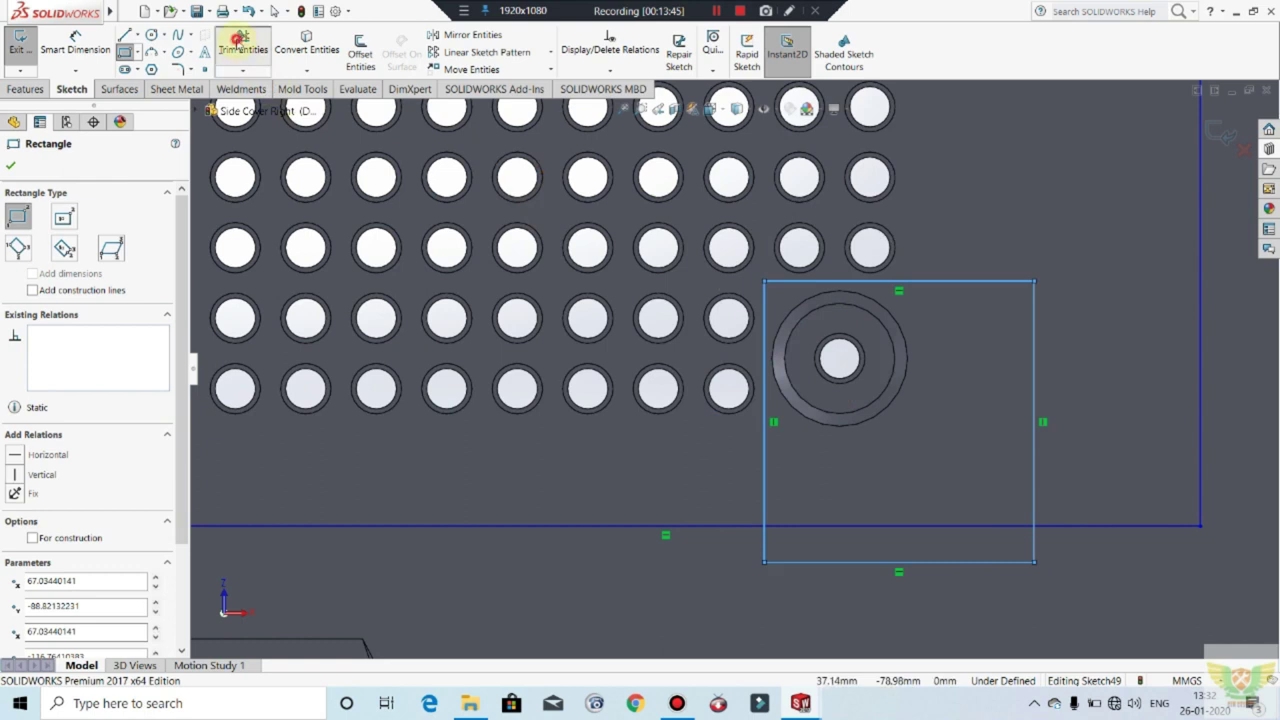
click(240, 42)
drag(913, 566, 1040, 550)
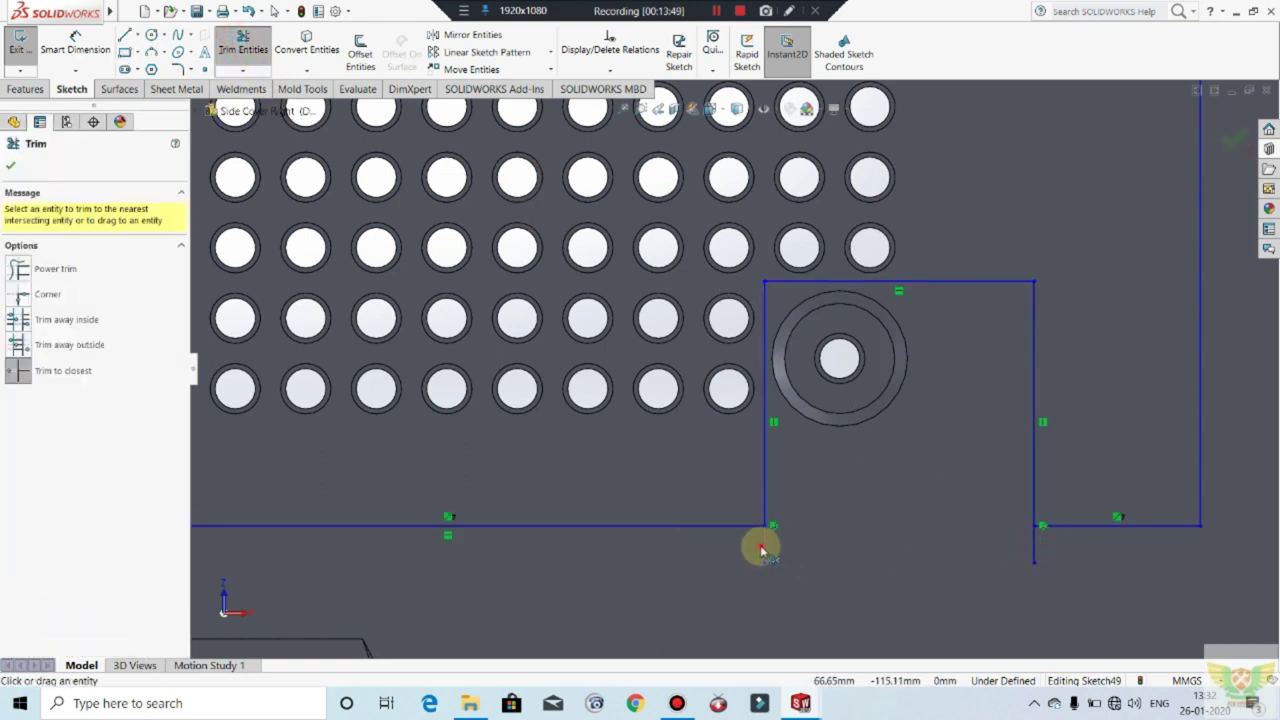
click(1034, 543)
scroll(628, 310, up, 3)
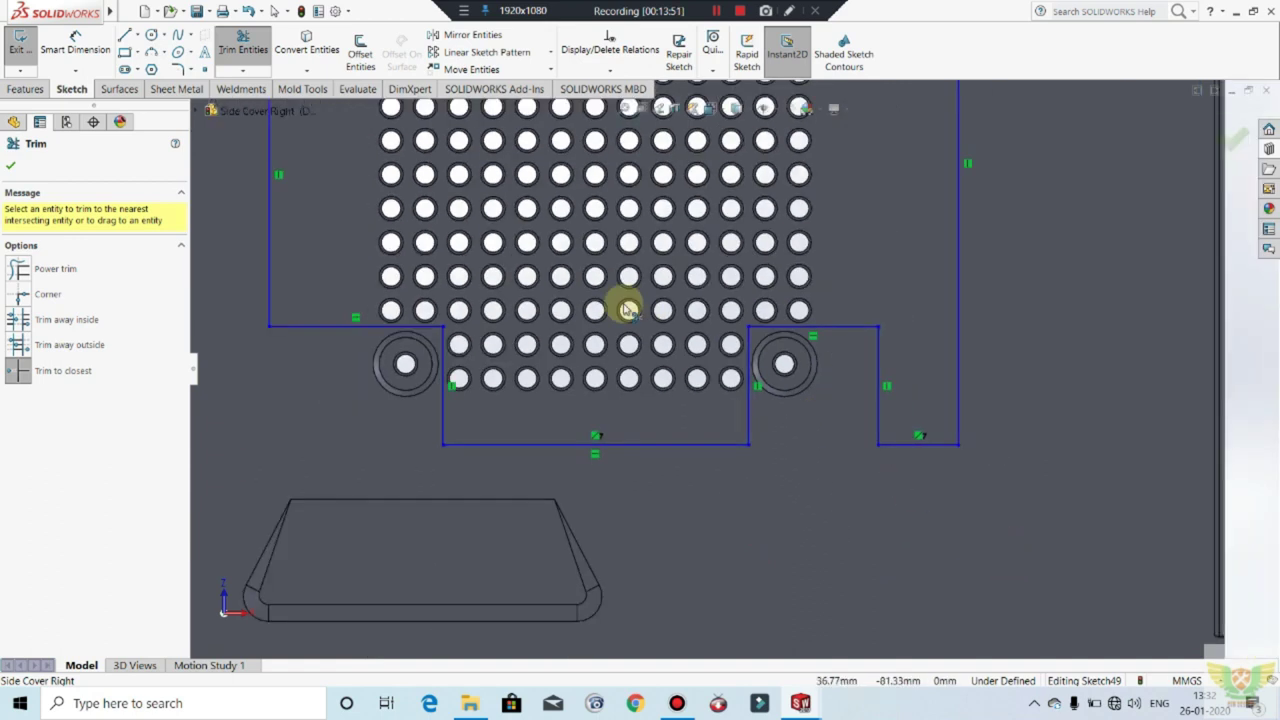
scroll(730, 370, up, 3)
click(20, 42)
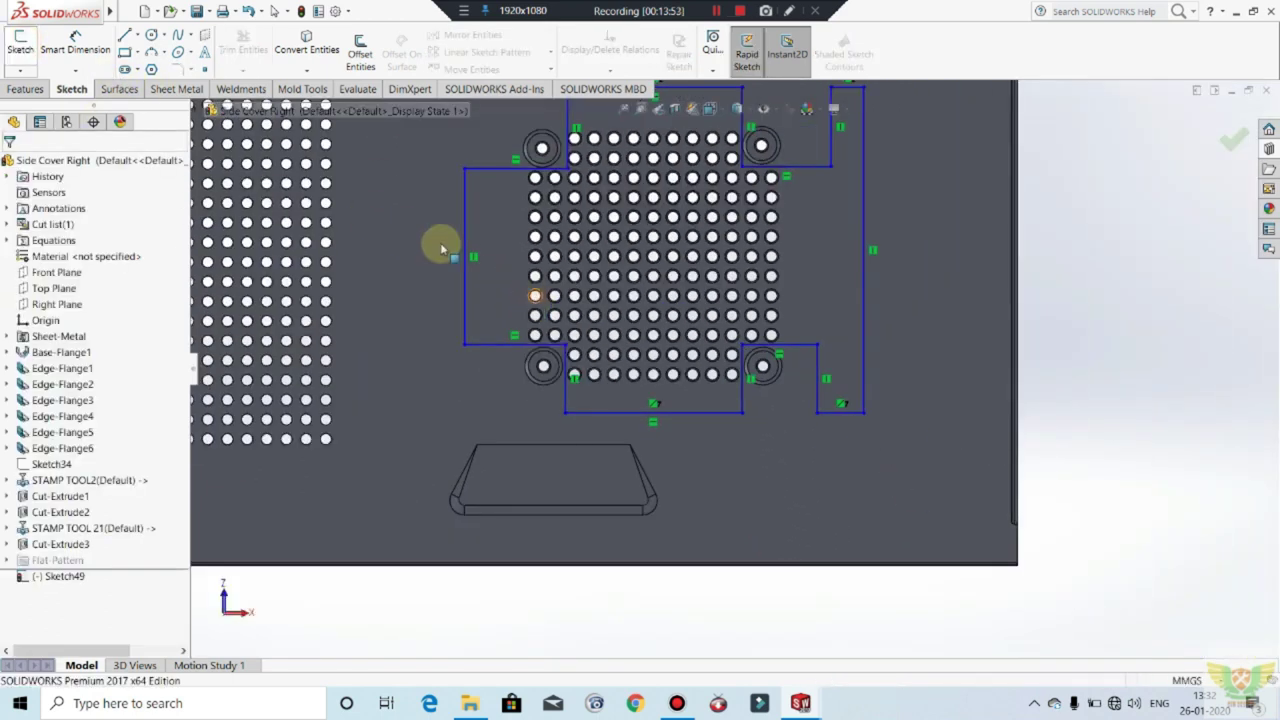
Step: Cut the notched outline 3.00 mm blind from the sketch plane as Cut-Extrude4
click(24, 89)
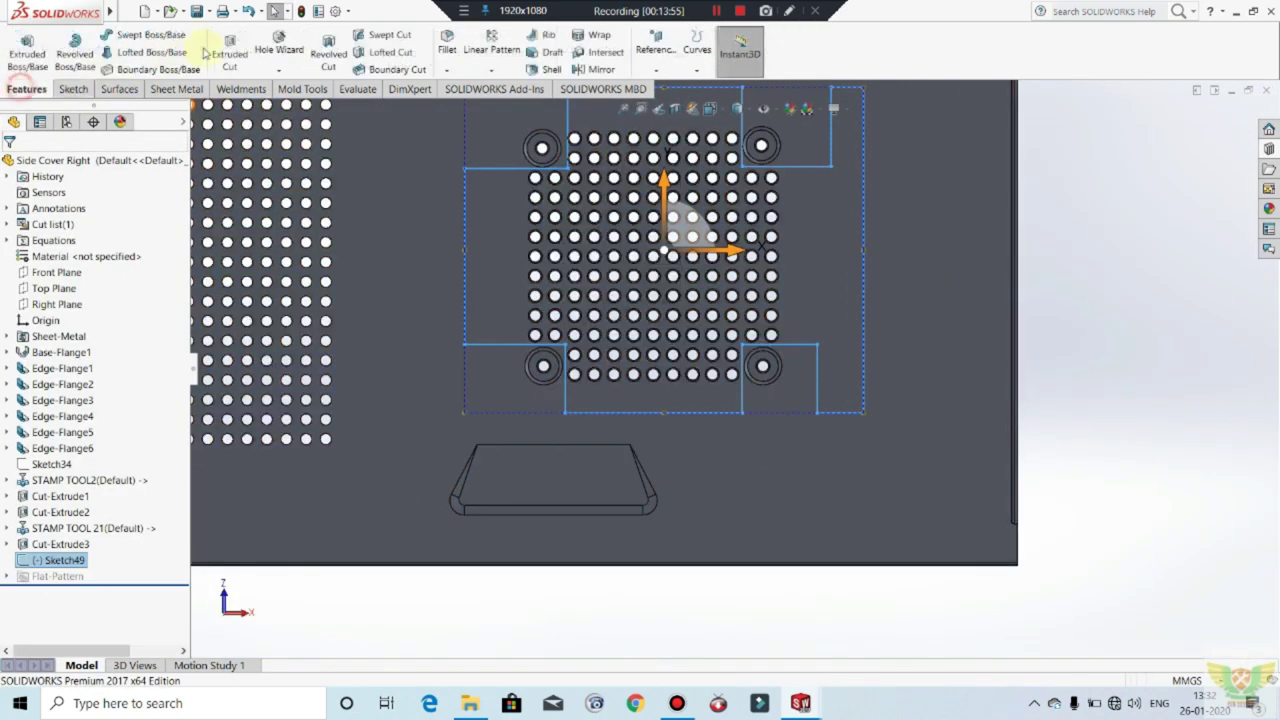
scroll(420, 170, up, 2)
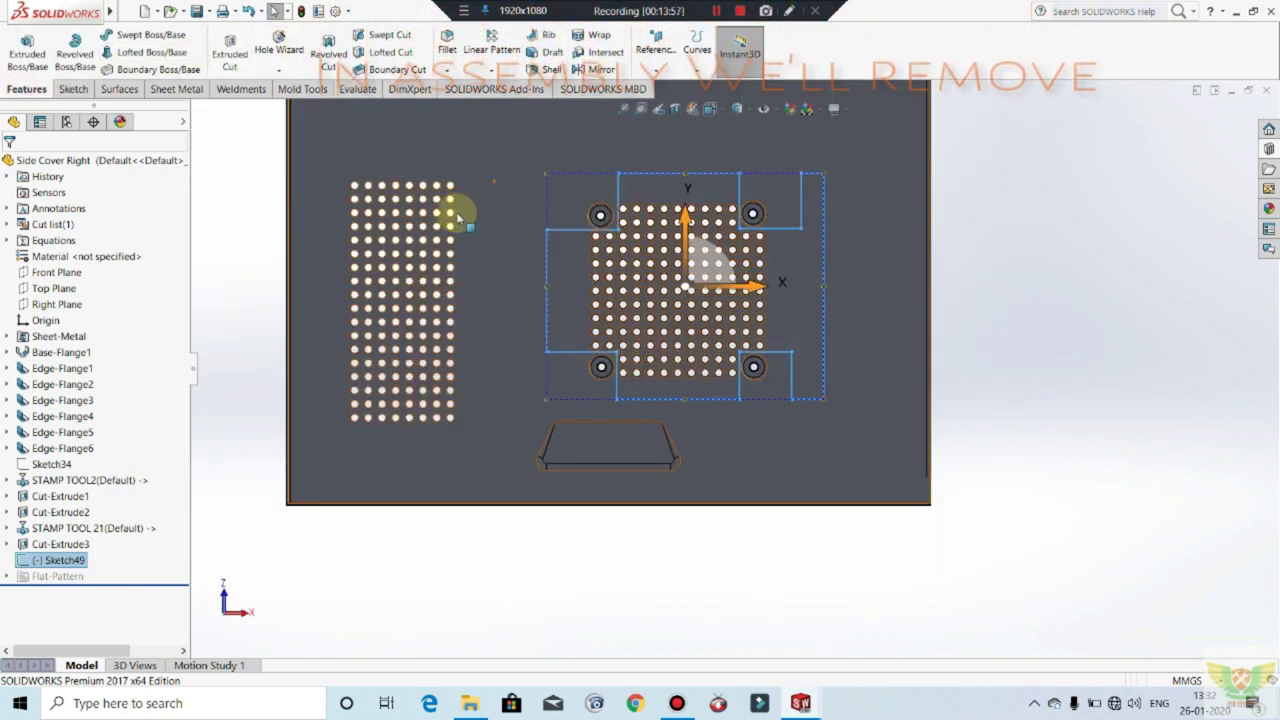
middle_drag(457, 206, 463, 137)
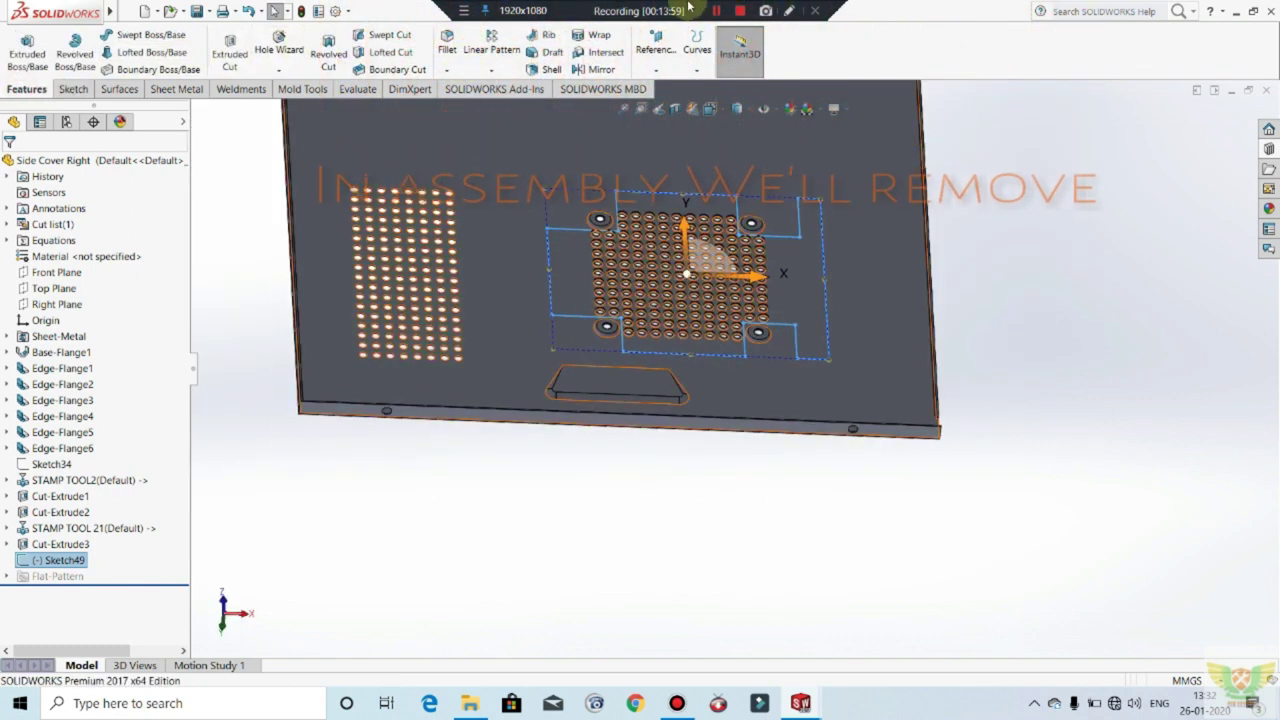
key(ctrl+8)
scroll(412, 230, up, 2)
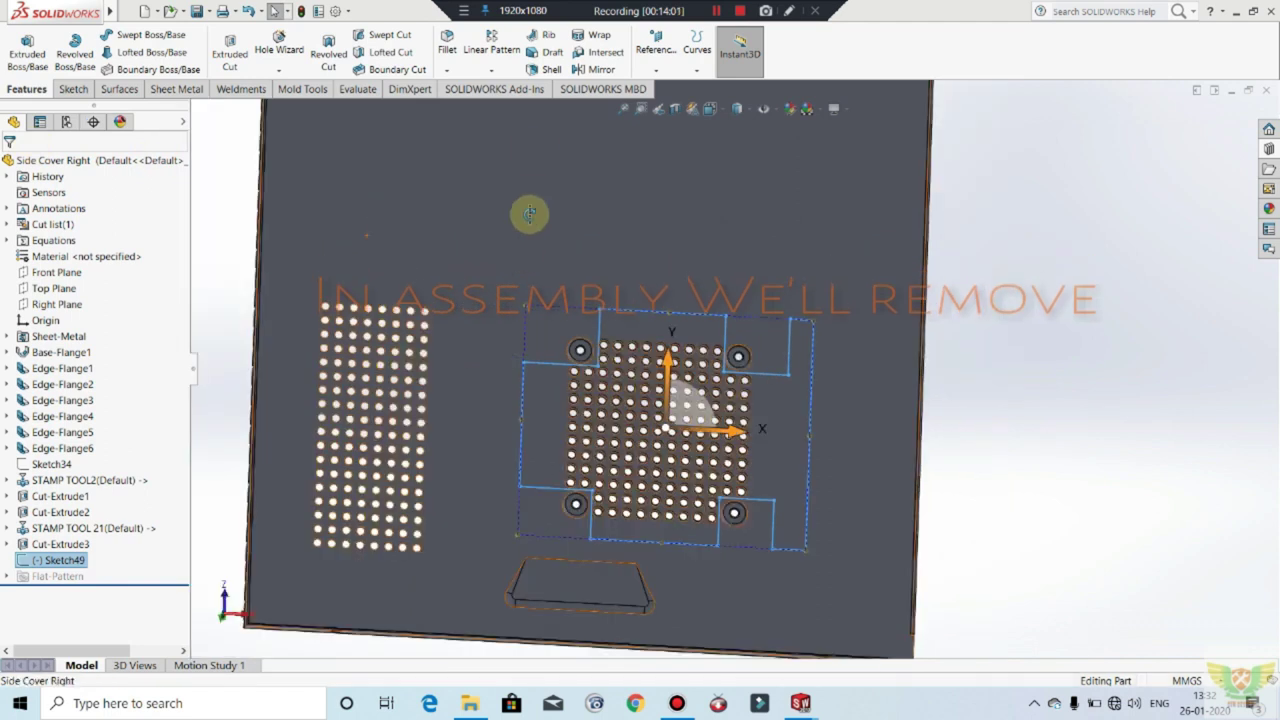
middle_drag(528, 214, 497, 194)
scroll(630, 455, down, 2)
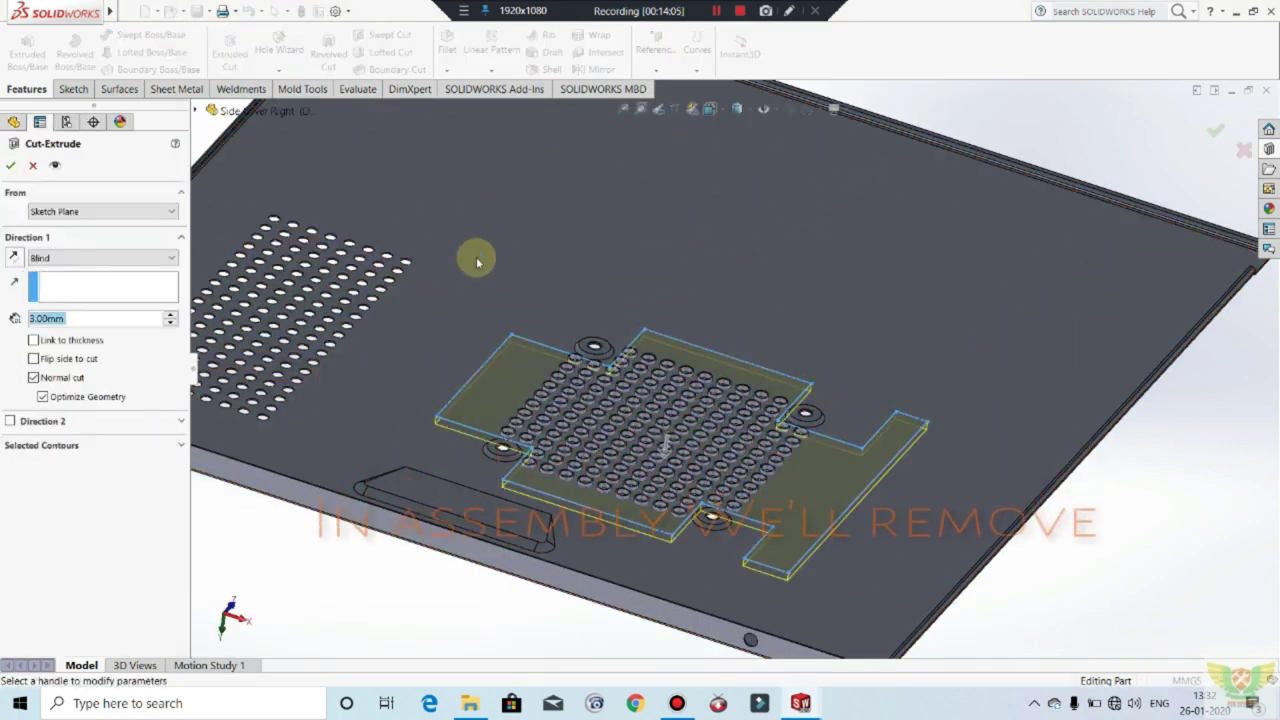
click(14, 165)
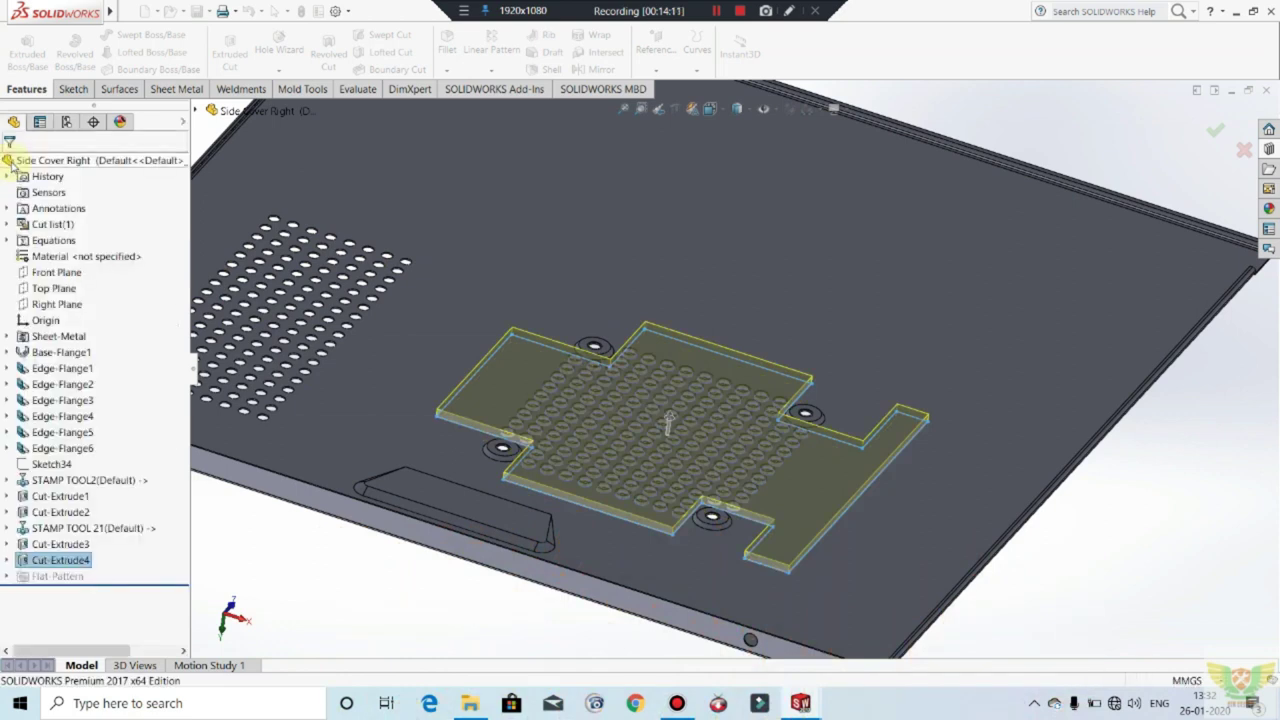
click(1094, 529)
Step: Orbit and zoom the side cover to inspect the new cut, face-on and edge-on
mouse_move(906, 463)
middle_down()
mouse_move(969, 163)
mouse_move(983, 217)
mouse_move(937, 320)
mouse_move(908, 263)
mouse_move(889, 257)
mouse_move(801, 296)
middle_up()
mouse_move(811, 346)
middle_down()
mouse_move(791, 294)
mouse_move(794, 329)
mouse_move(814, 277)
mouse_move(867, 330)
middle_up()
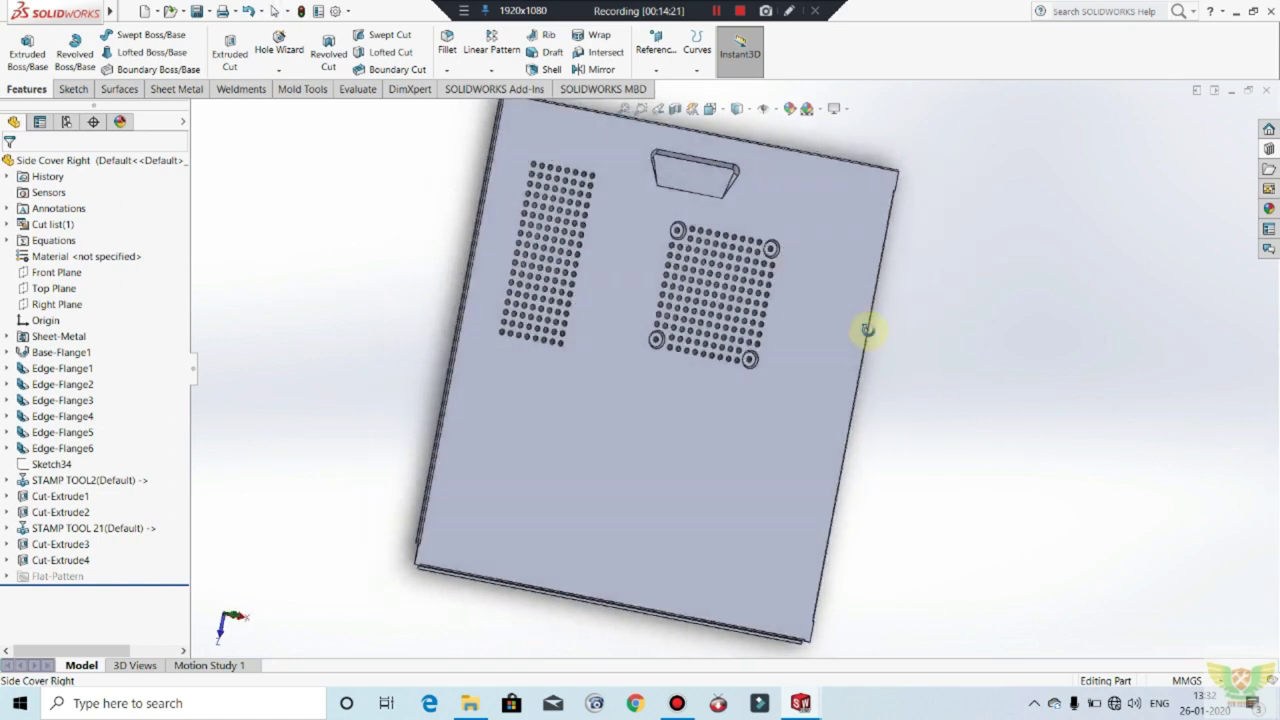
scroll(867, 330, down, 2)
scroll(771, 323, down, 1)
scroll(766, 209, down, 2)
scroll(749, 223, up, 1)
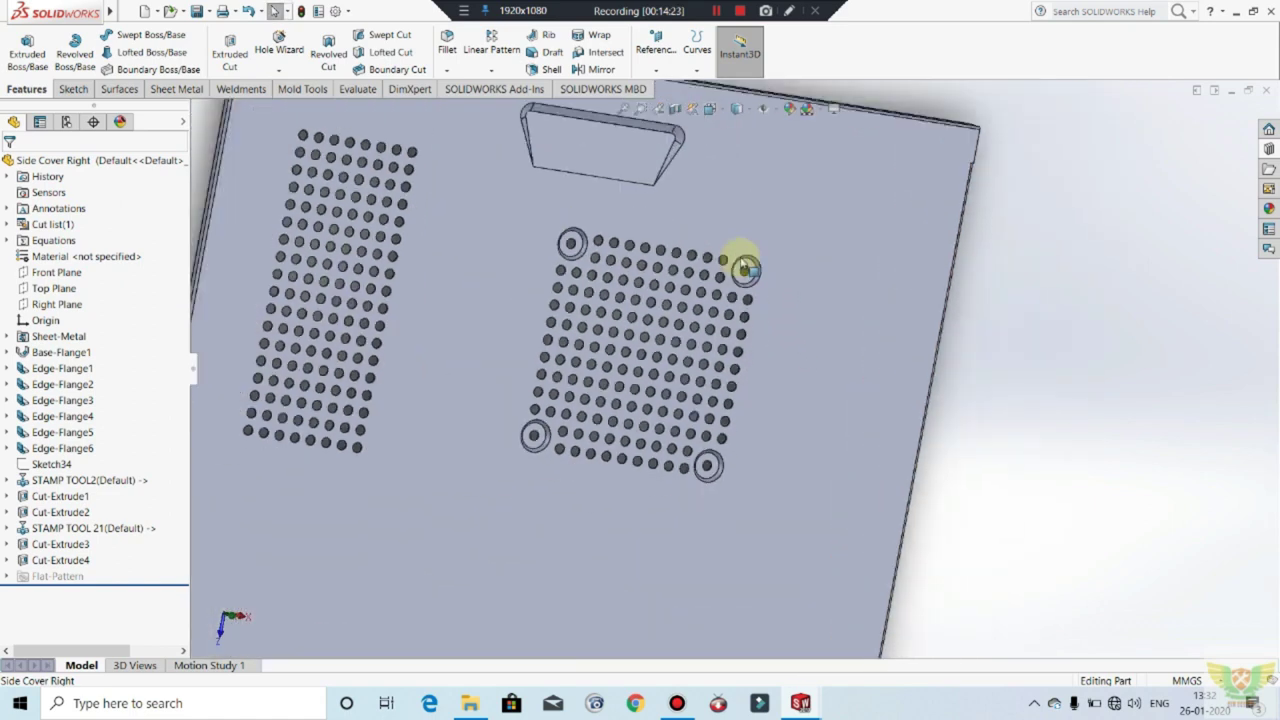
scroll(745, 265, up, 3)
mouse_move(737, 286)
middle_down()
mouse_move(894, 366)
mouse_move(788, 332)
mouse_move(746, 340)
middle_up()
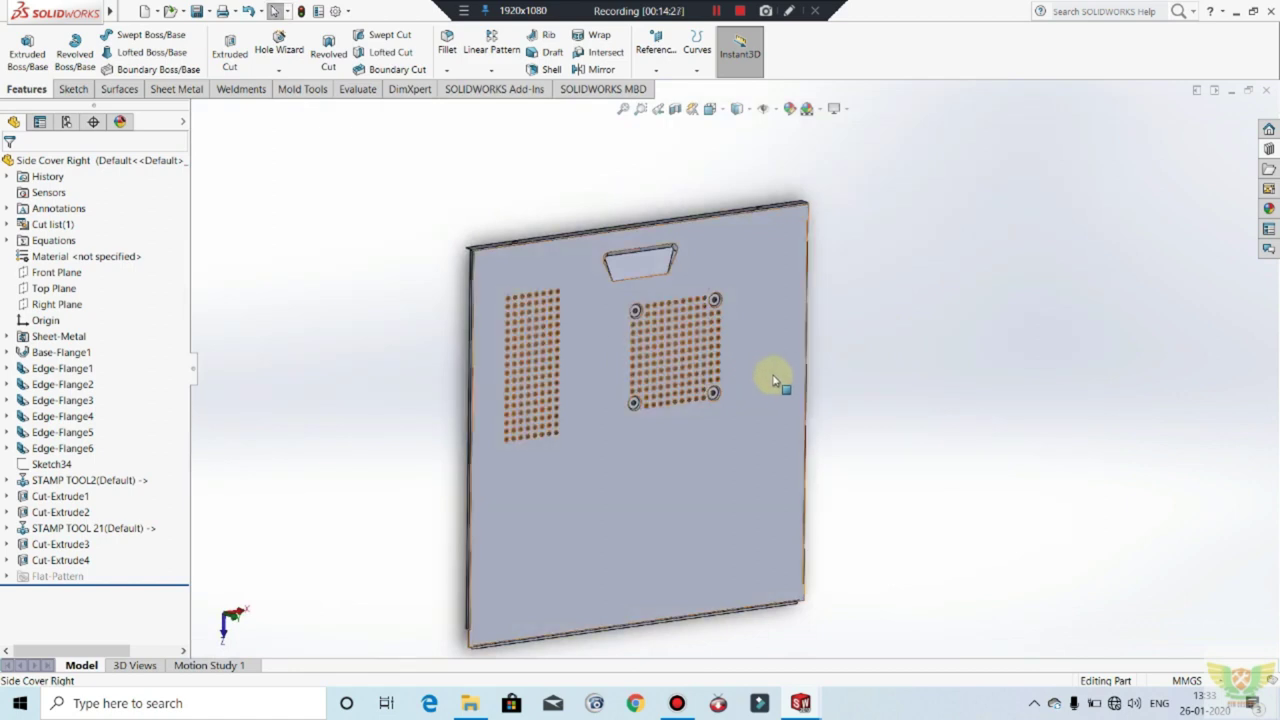
scroll(694, 334, down, 1)
scroll(657, 300, down, 1)
scroll(666, 323, down, 1)
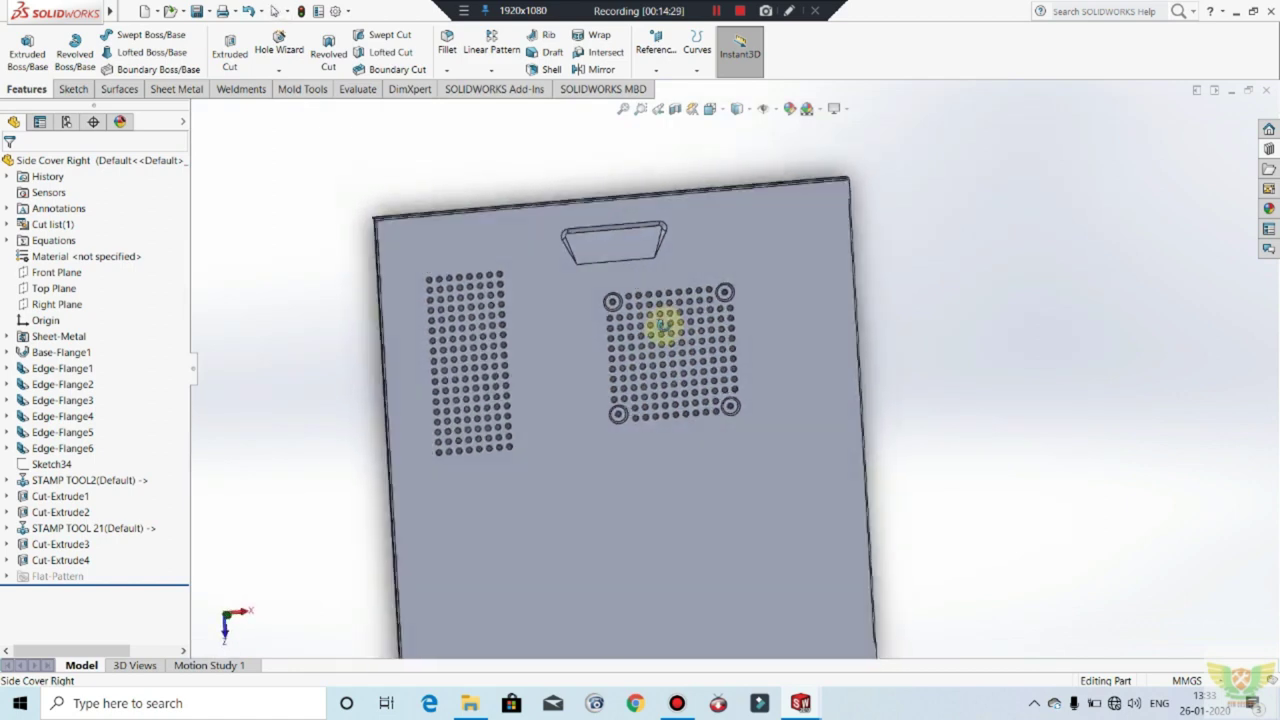
scroll(703, 375, down, 2)
scroll(703, 375, up, 1)
scroll(731, 343, up, 1)
scroll(709, 286, up, 1)
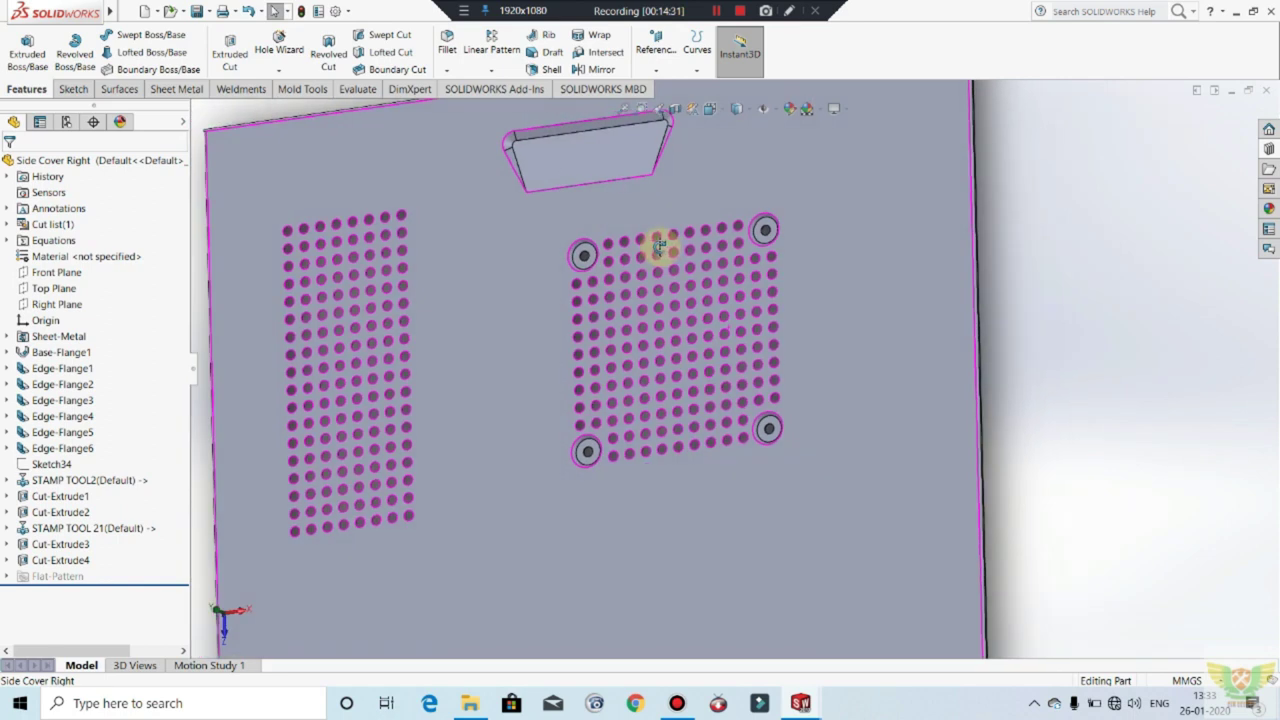
scroll(660, 250, up, 1)
scroll(688, 281, up, 2)
scroll(740, 300, up, 2)
Step: Orbit and zoom to inspect the cover's back face and vent grid
mouse_move(783, 366)
middle_down()
mouse_move(917, 363)
mouse_move(805, 394)
mouse_move(731, 309)
mouse_move(646, 280)
mouse_move(671, 223)
middle_up()
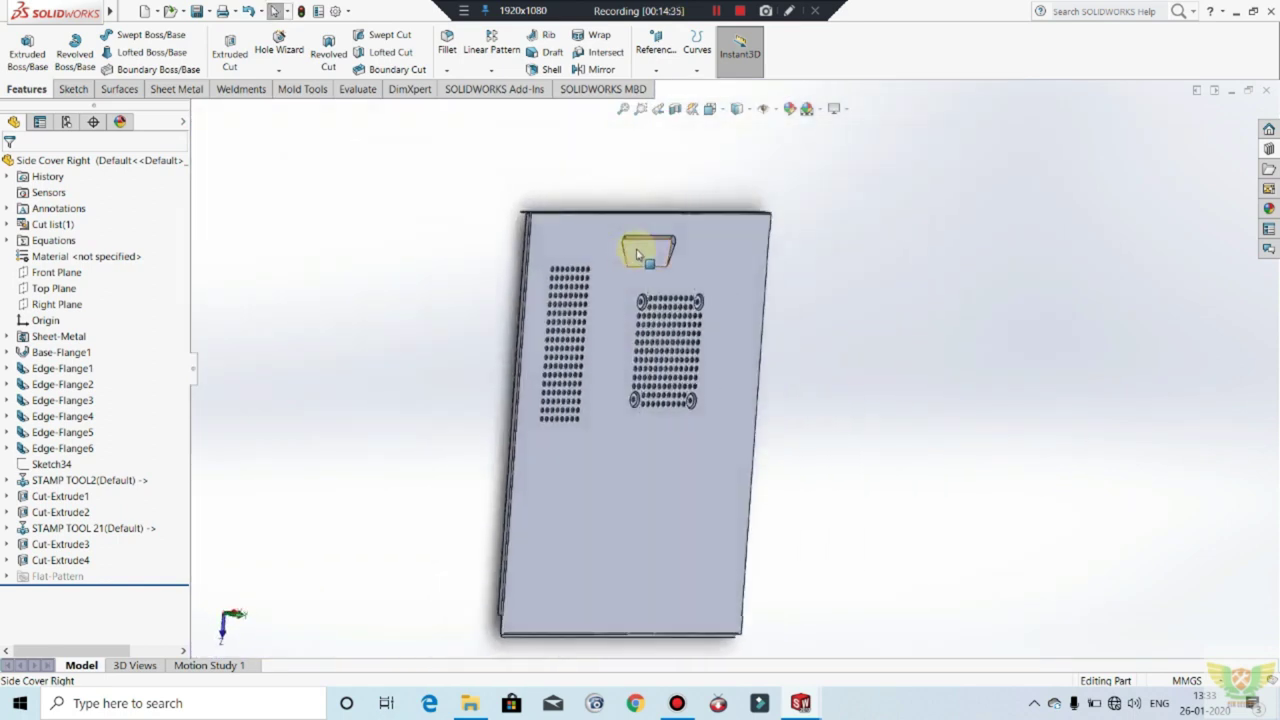
scroll(645, 258, down, 3)
scroll(655, 272, down, 1)
scroll(705, 417, down, 2)
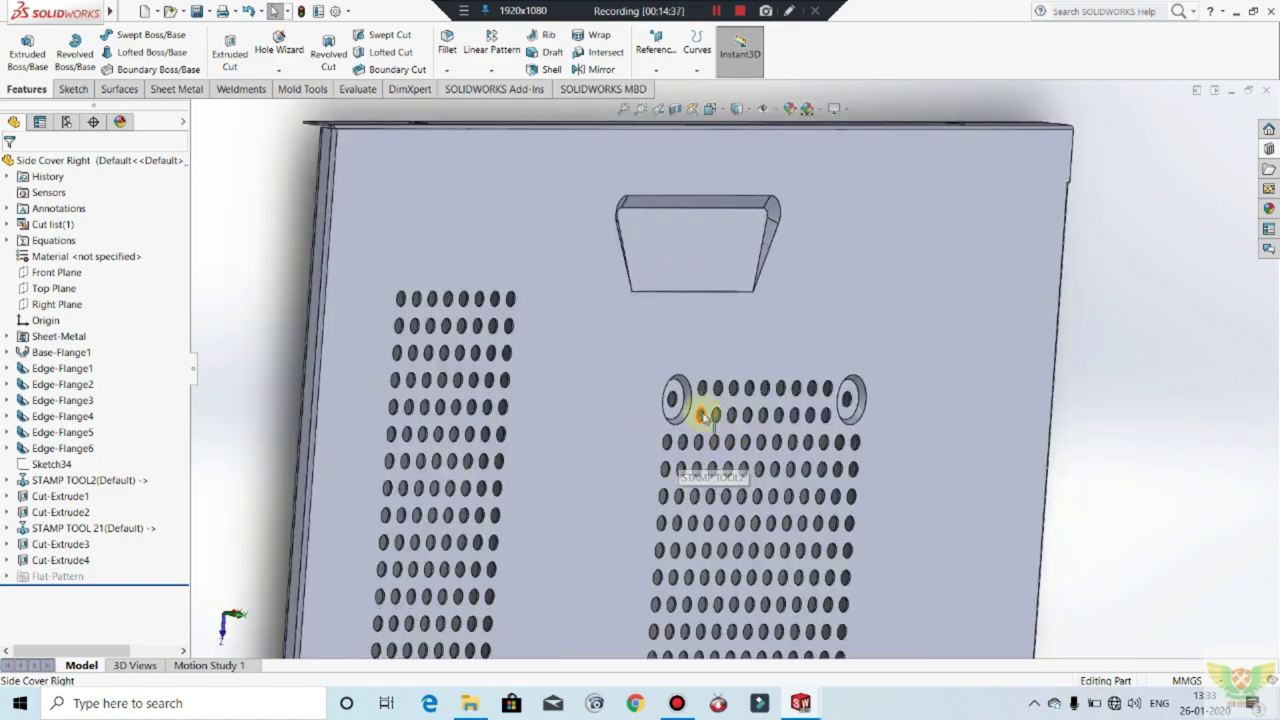
scroll(832, 340, up, 2)
scroll(800, 560, up, 1)
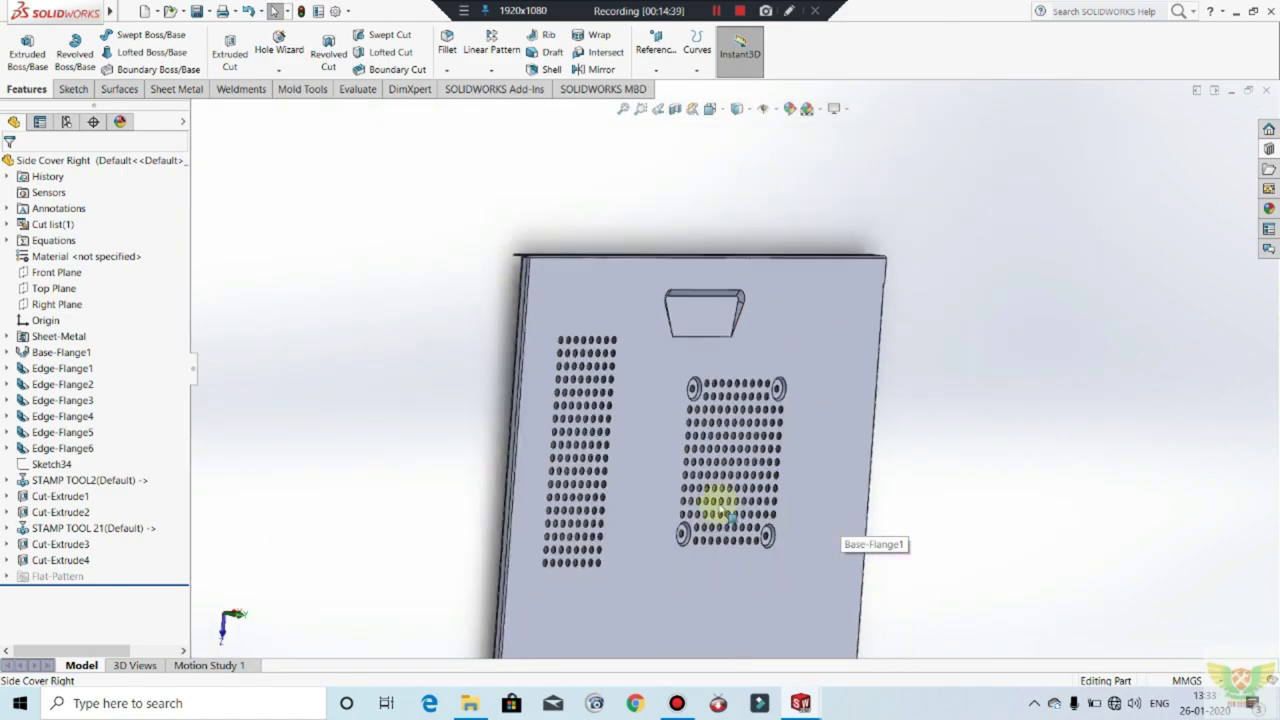
scroll(788, 528, down, 3)
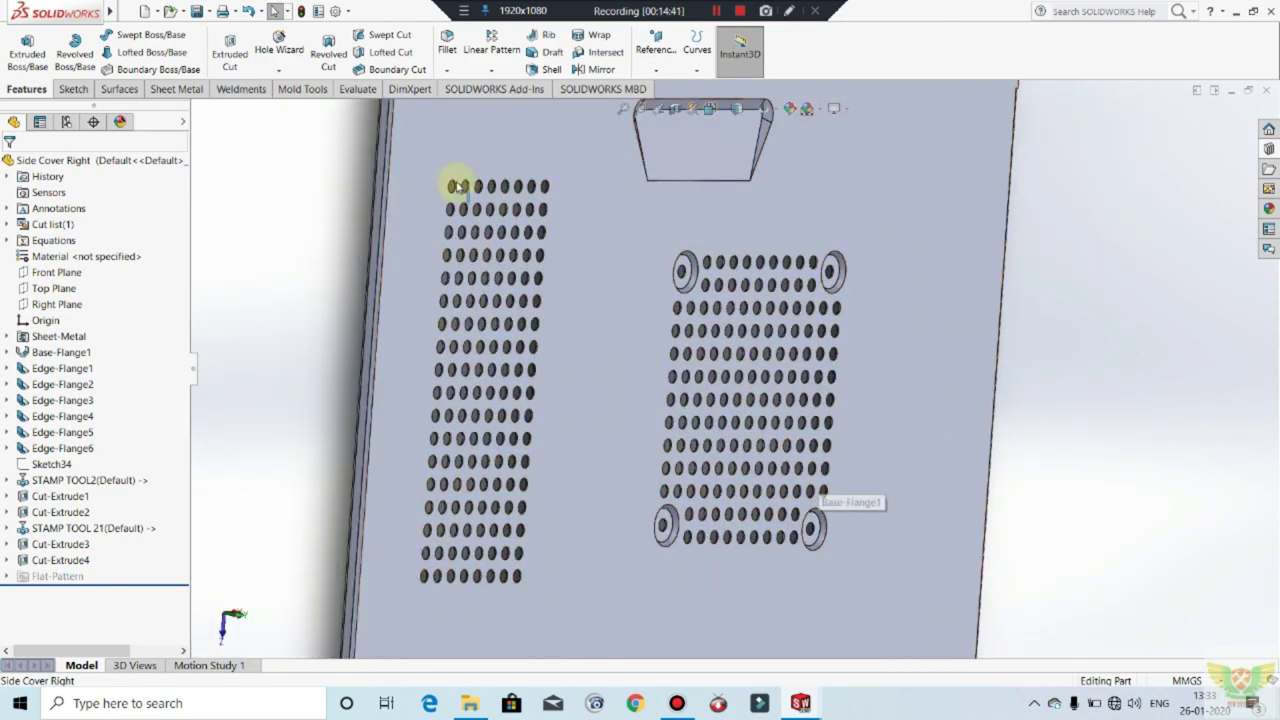
scroll(786, 262, up, 1)
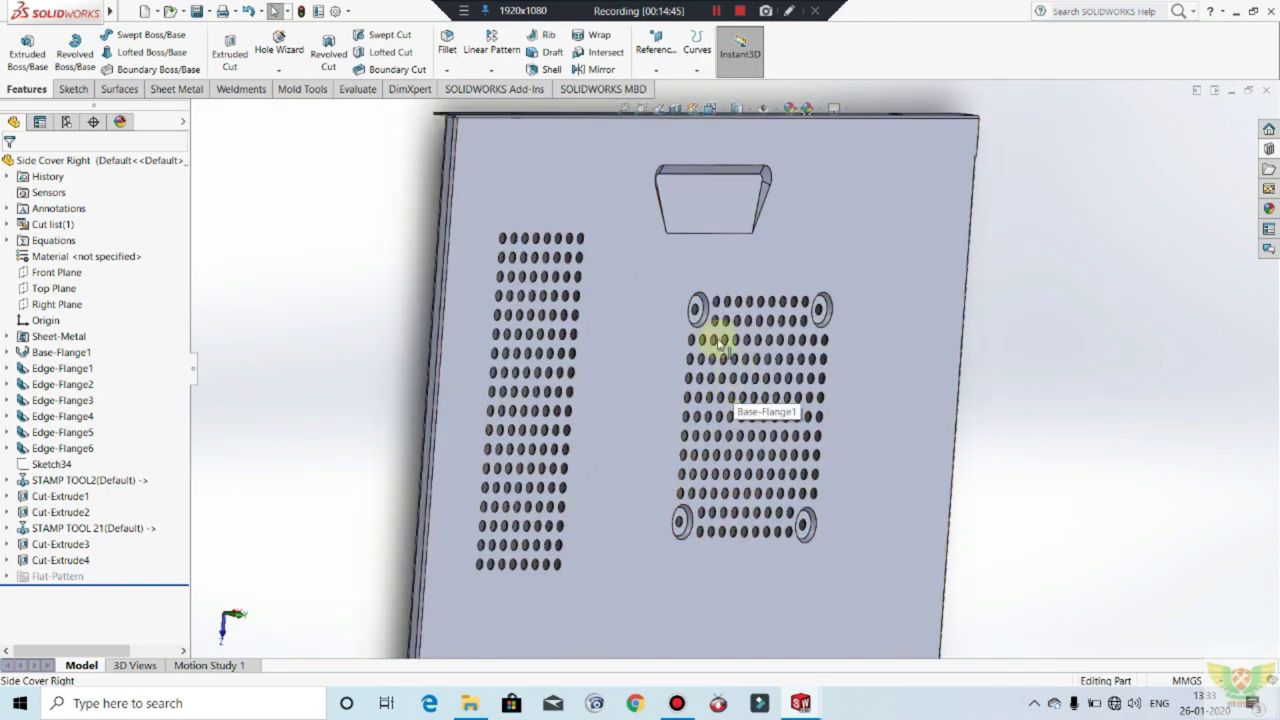
scroll(829, 309, down, 2)
scroll(829, 300, down, 2)
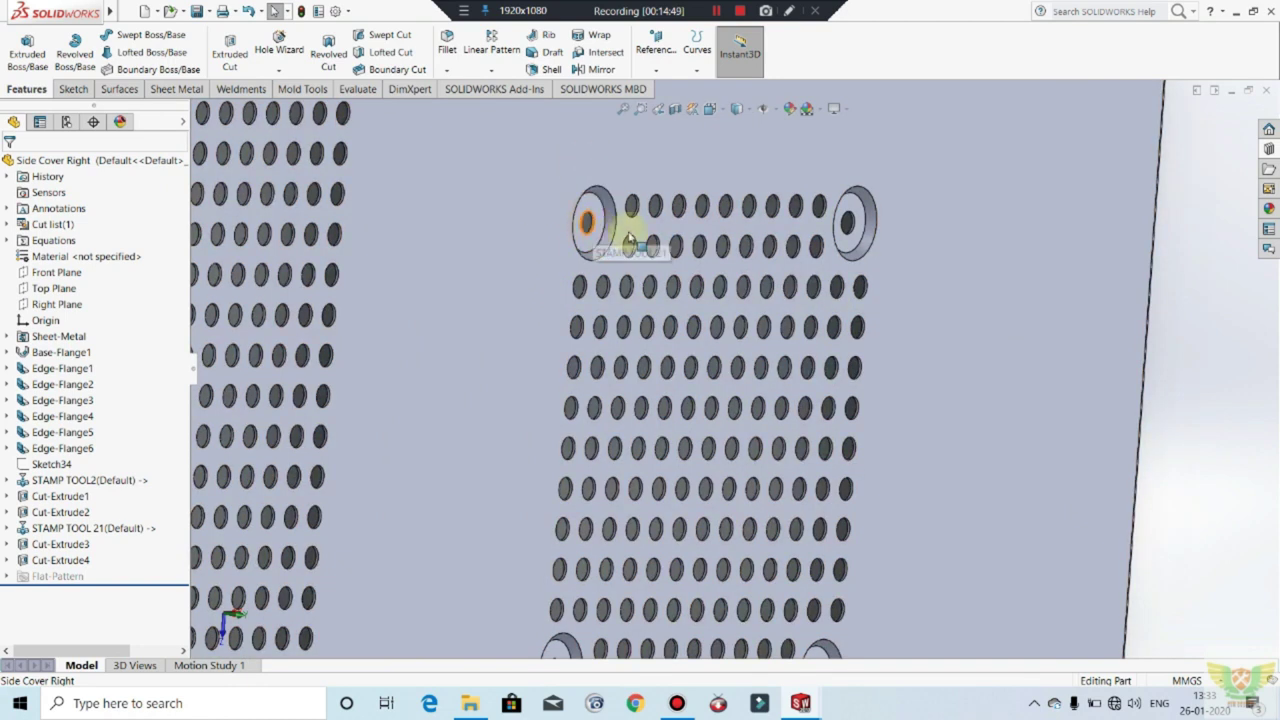
scroll(814, 329, up, 2)
scroll(771, 457, up, 2)
scroll(757, 509, down, 2)
scroll(757, 515, down, 2)
mouse_move(757, 515)
middle_down()
mouse_move(937, 480)
mouse_move(883, 491)
mouse_move(716, 481)
middle_up()
scroll(760, 505, up, 3)
scroll(660, 390, up, 3)
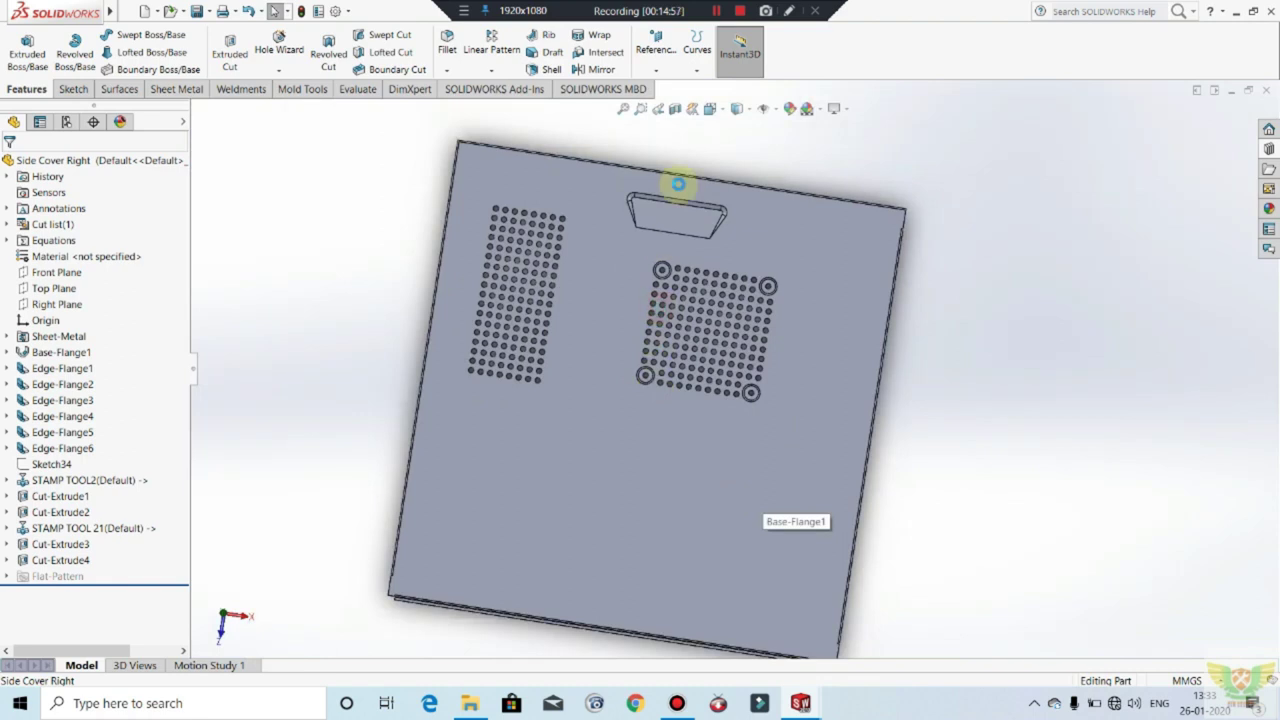
Step: Check a vent hole's diameter and Base-Flange1's 330×335 size, then clear the selection
click(679, 188)
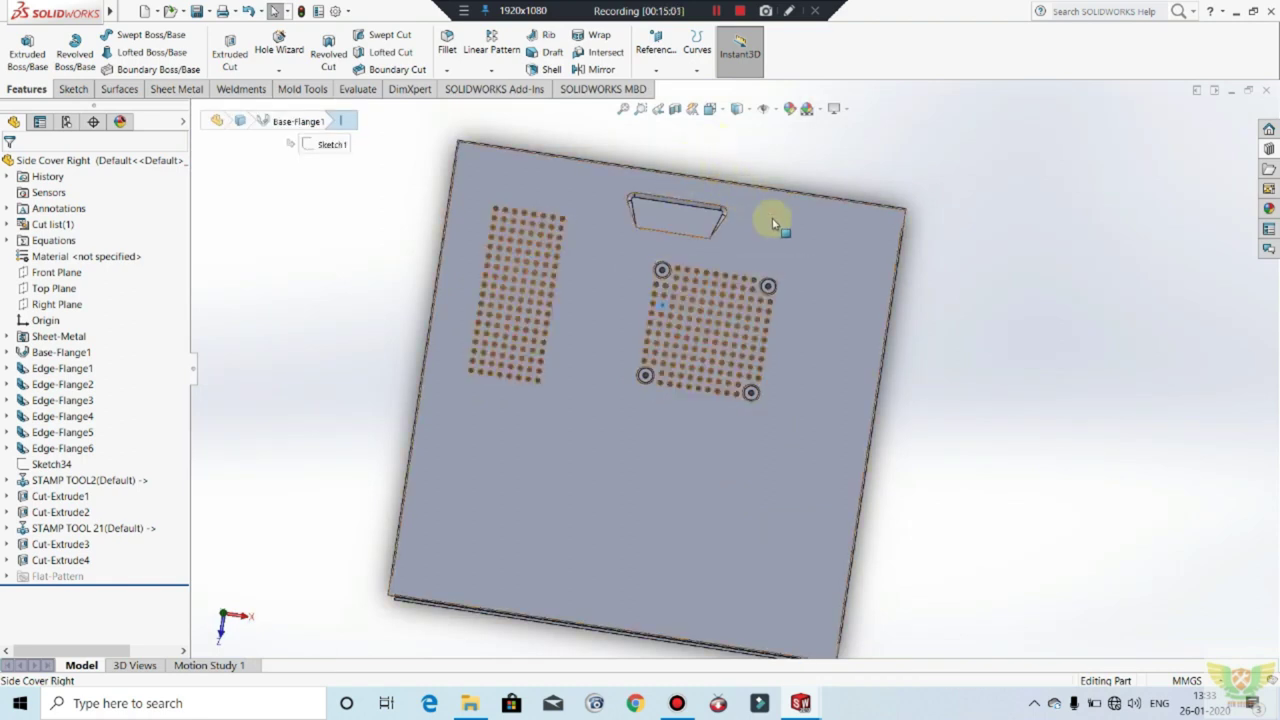
click(785, 260)
middle_drag(846, 286, 846, 337)
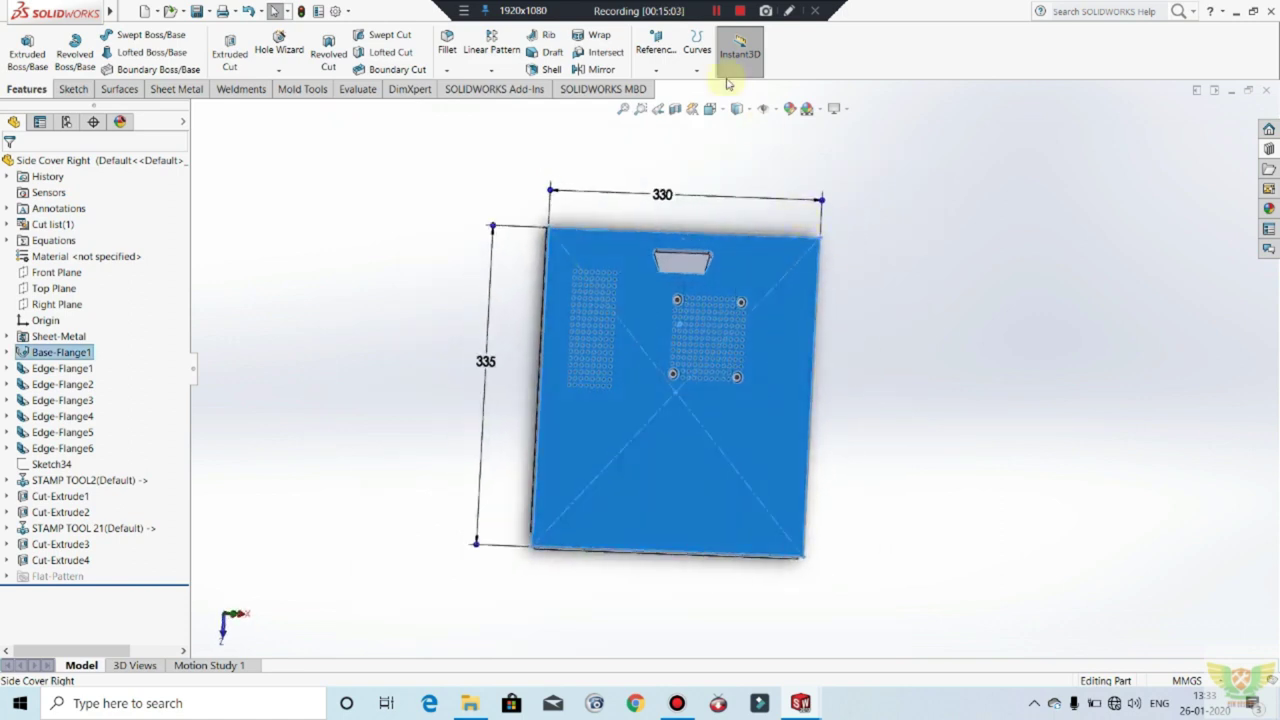
click(792, 160)
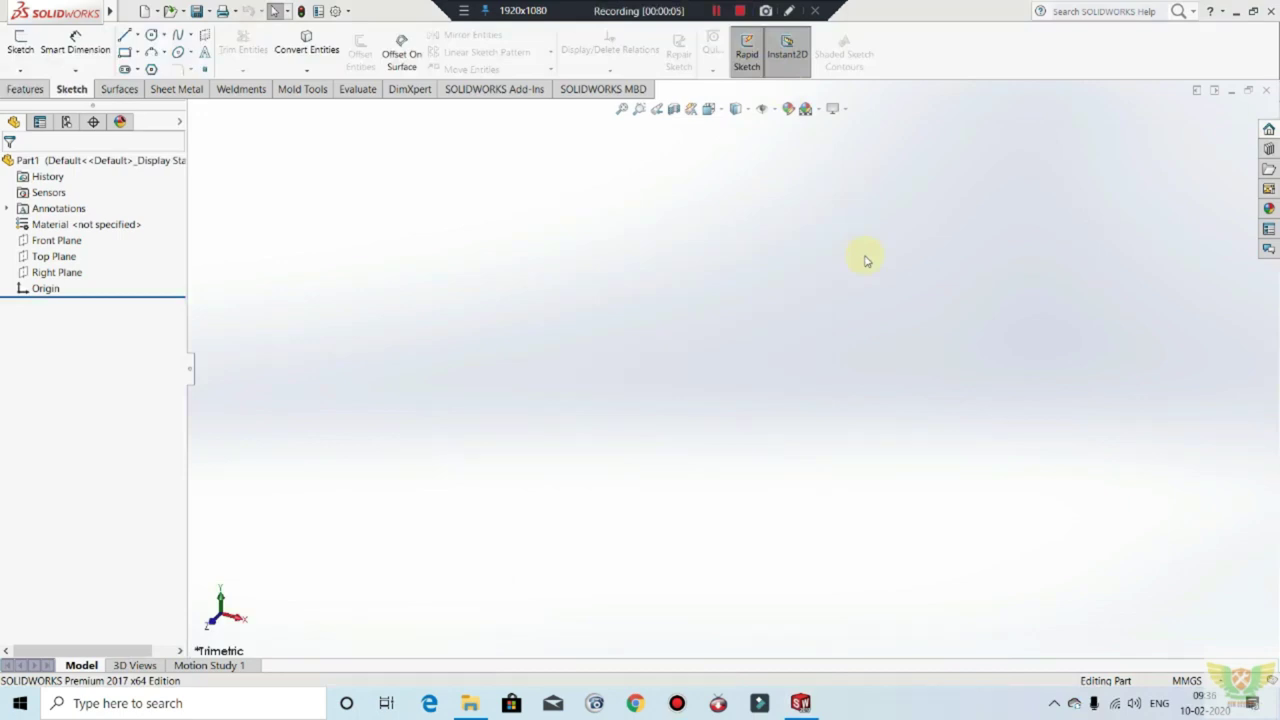
Step: Sketch a center rectangle on the Top Plane, centred on the origin
click(30, 40)
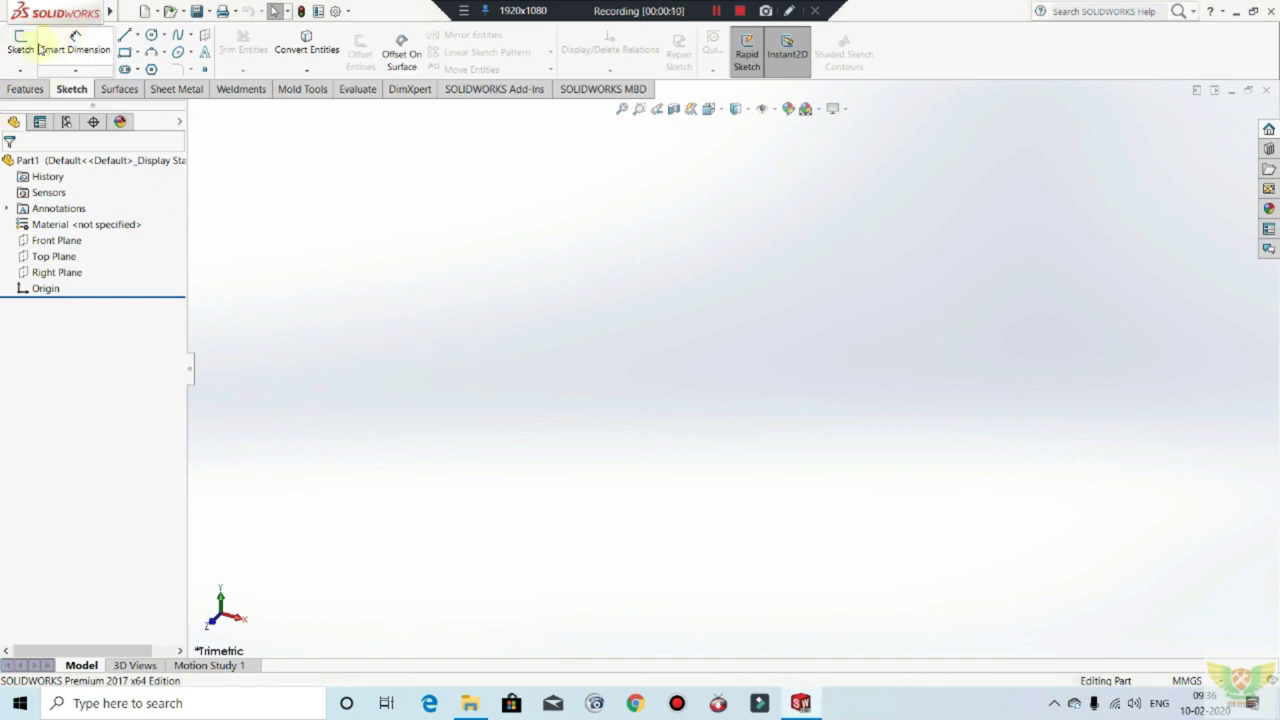
click(502, 372)
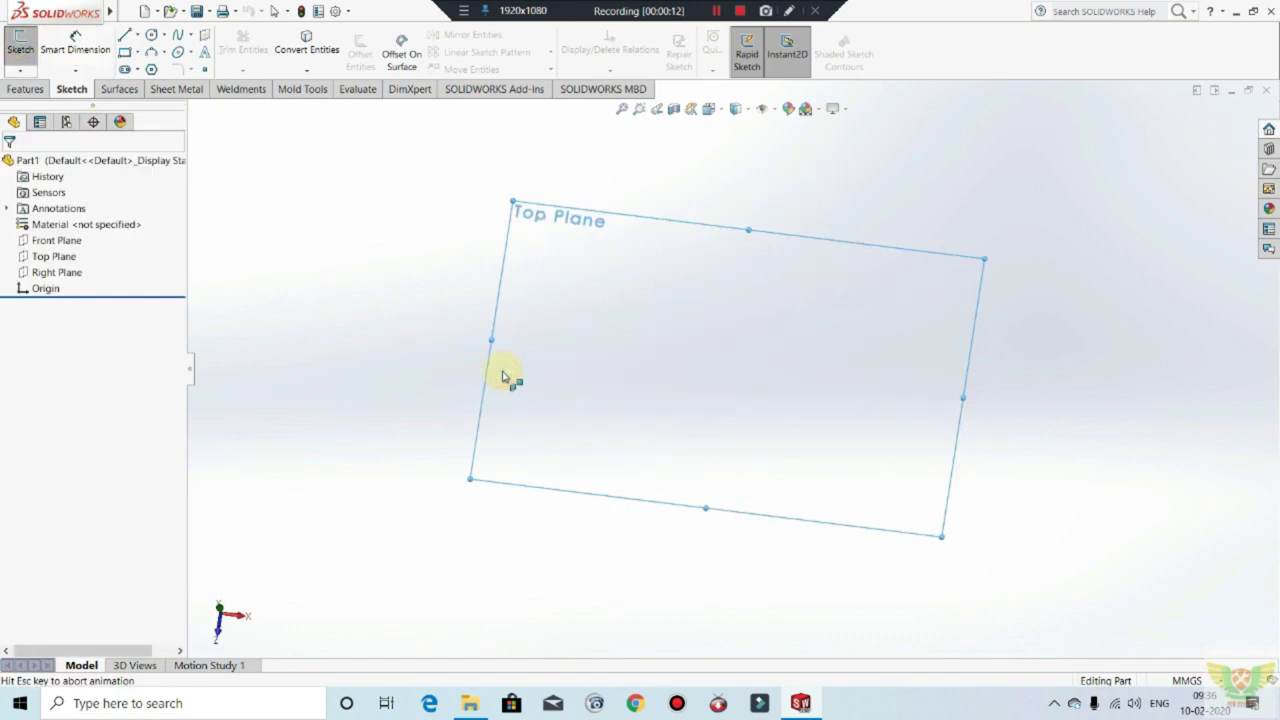
click(138, 53)
click(168, 86)
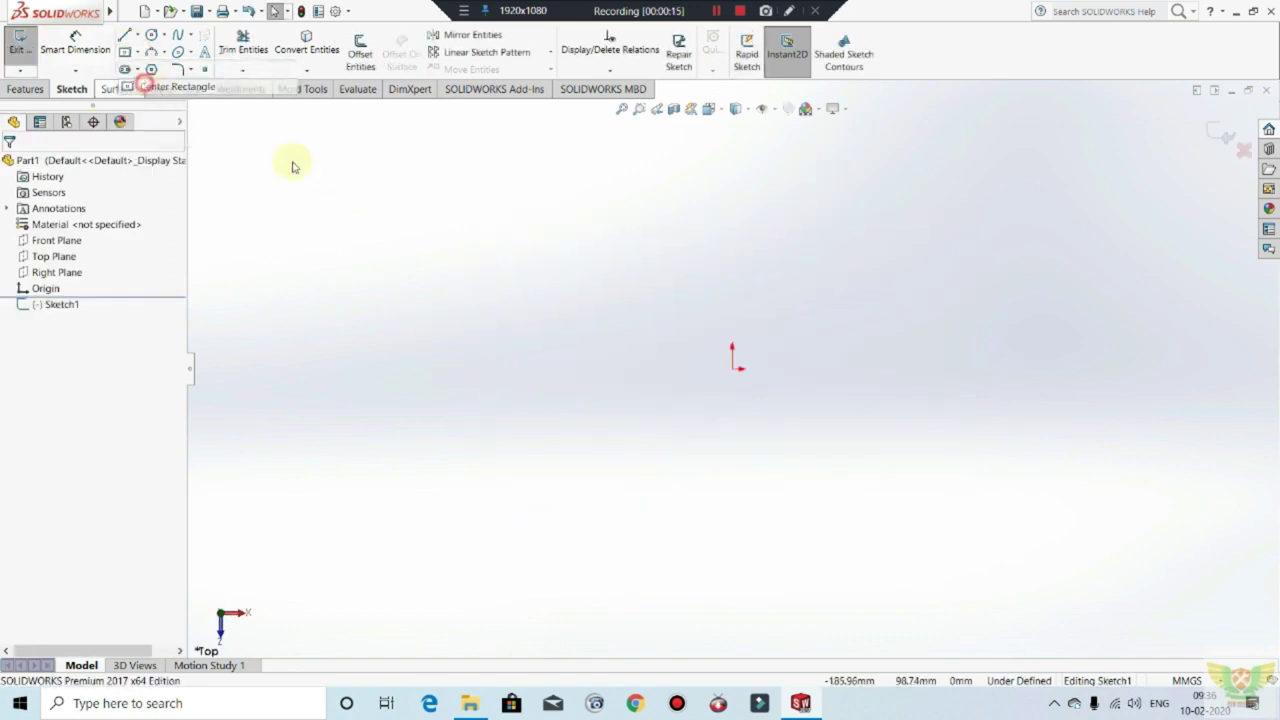
click(733, 365)
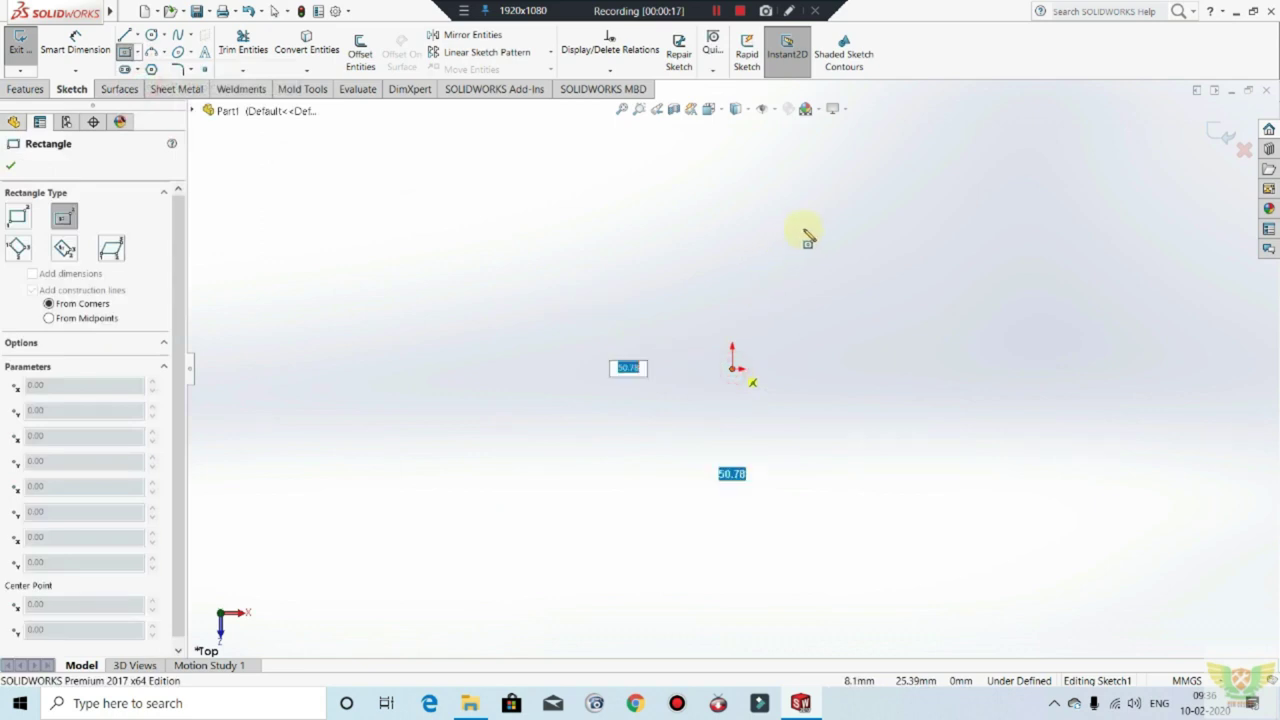
click(841, 183)
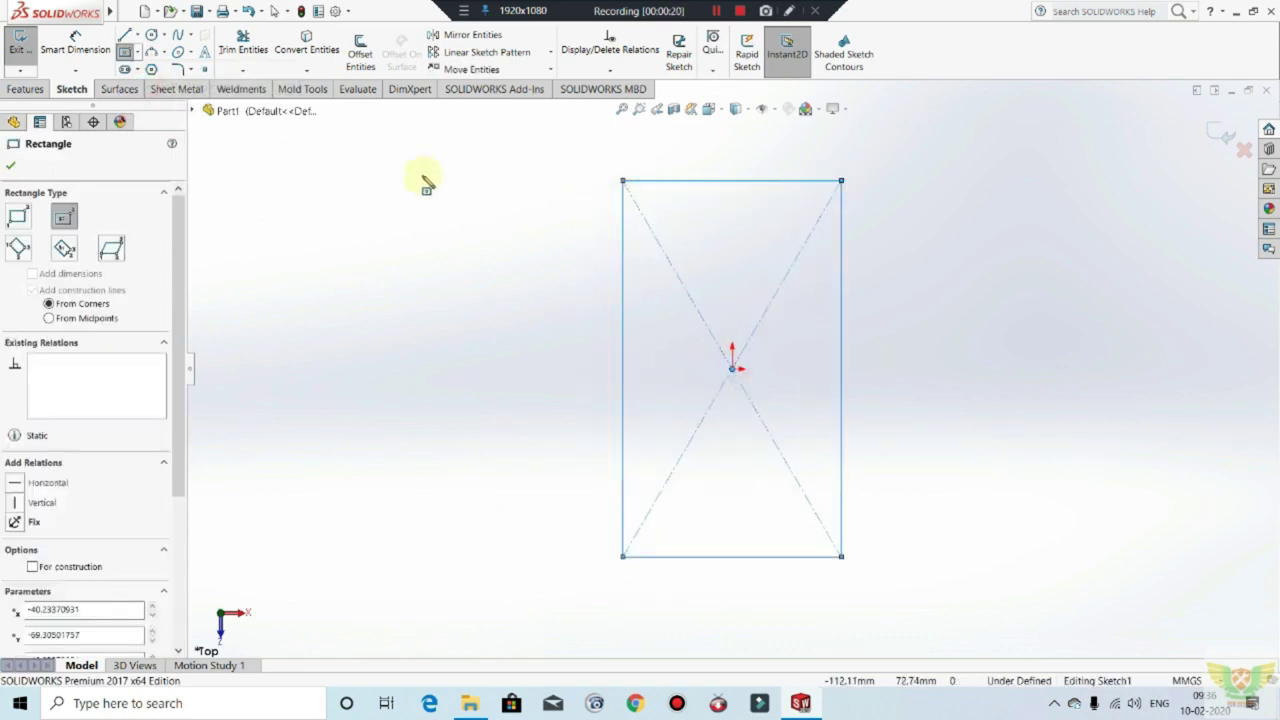
key(Escape)
Step: Dimension the rectangle 345 tall and 17 wide
click(78, 38)
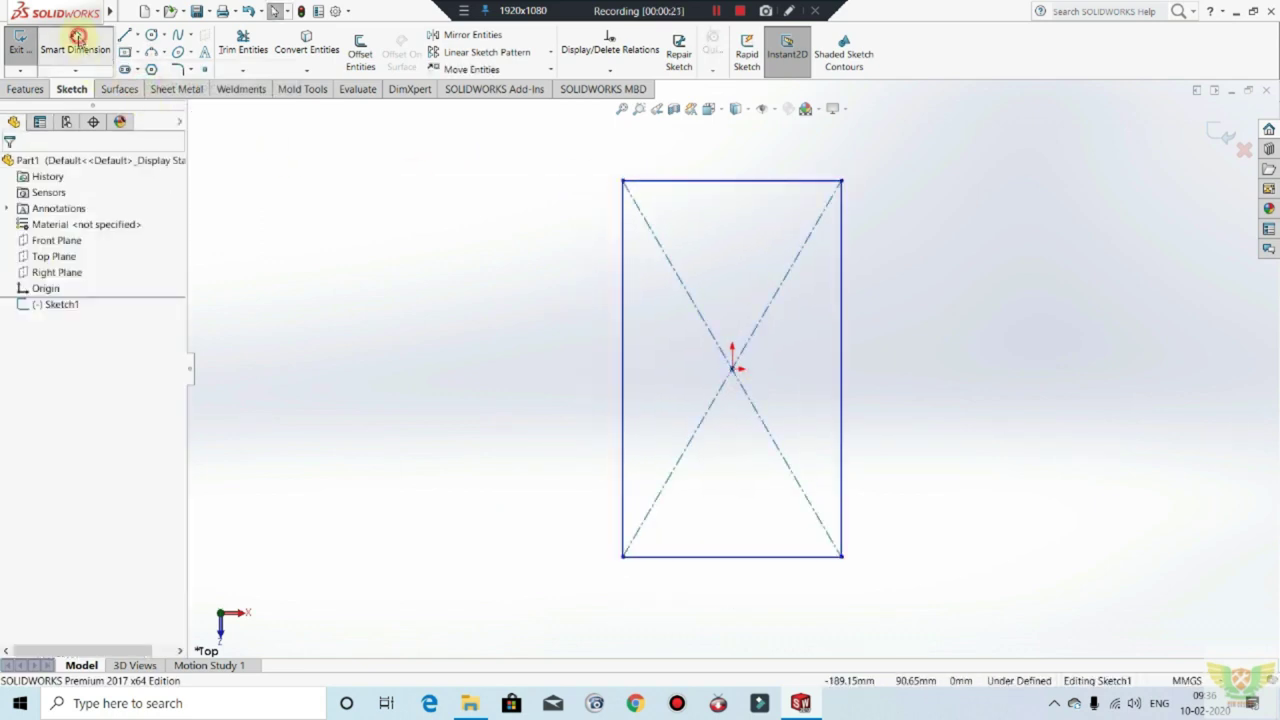
click(610, 320)
click(571, 323)
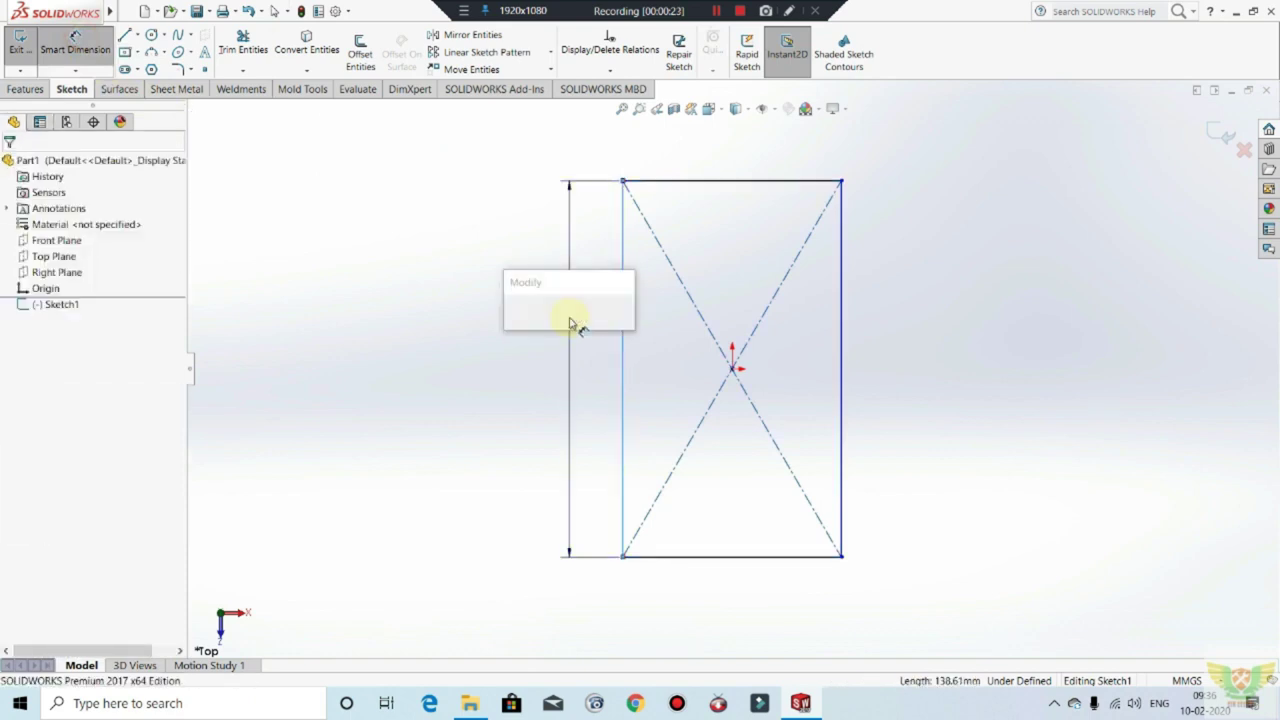
text(34.5)
key(BackSpace)
key(BackSpace)
key(Return)
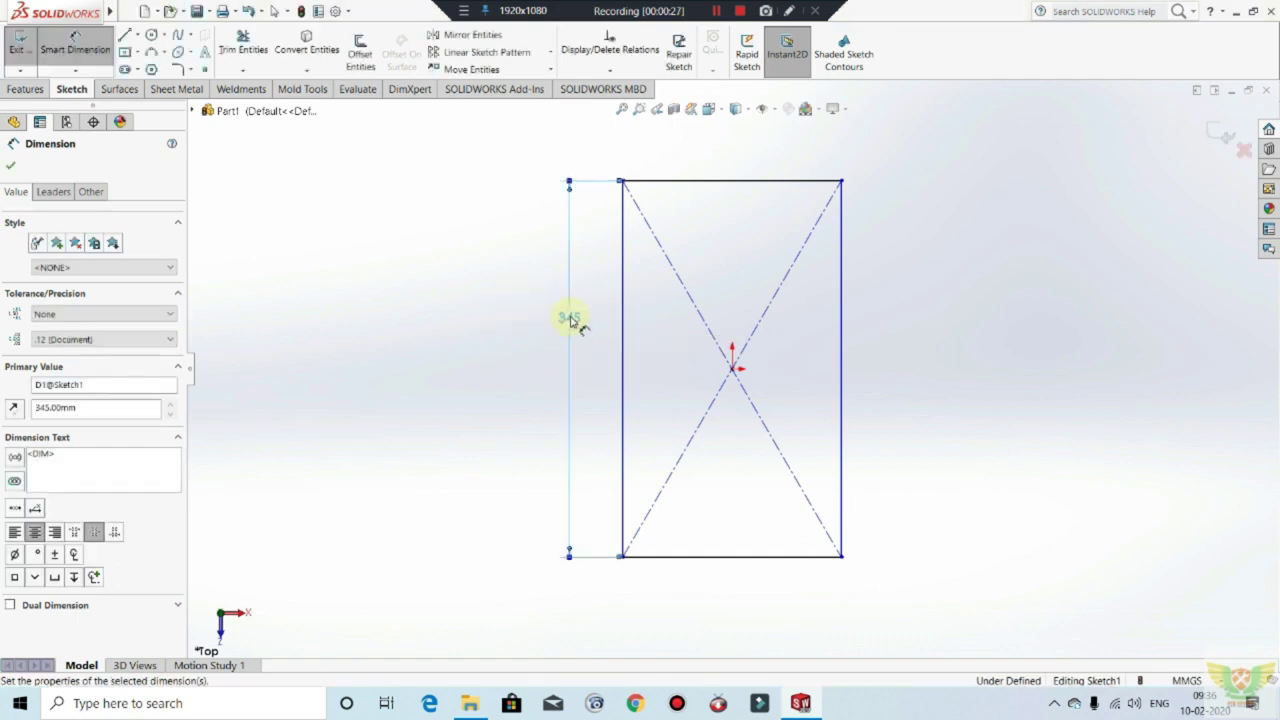
click(730, 183)
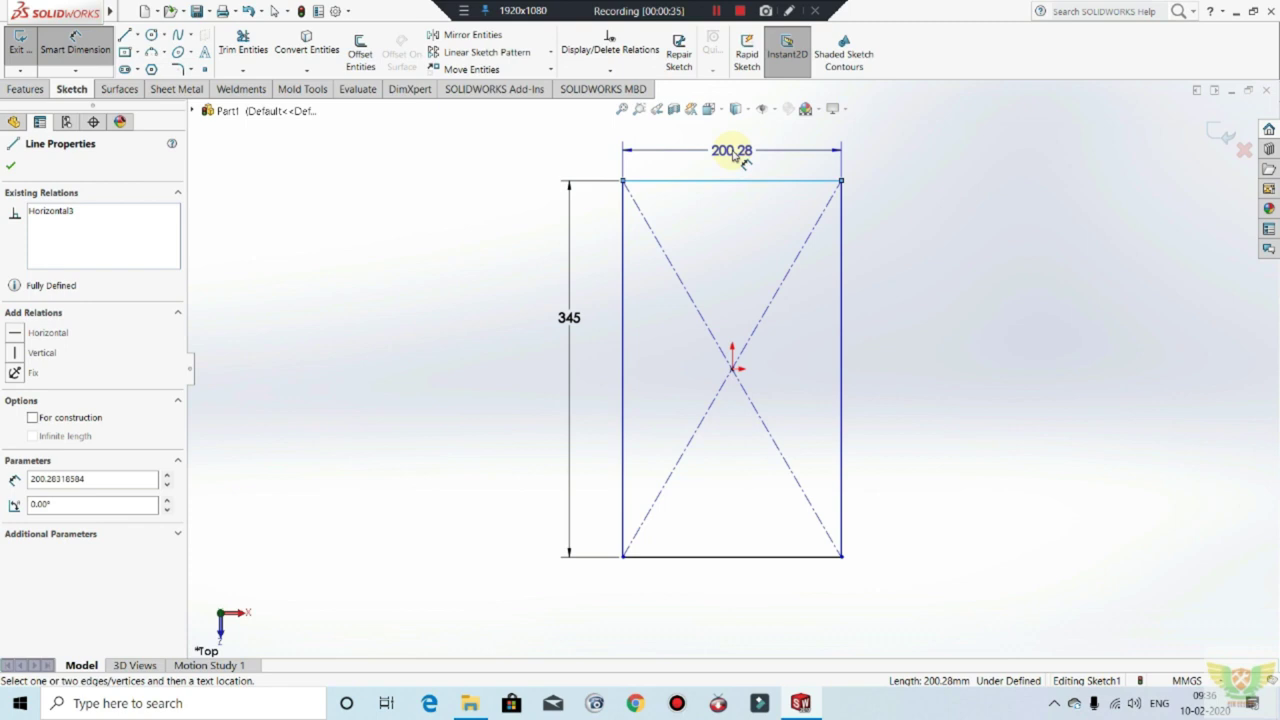
click(745, 160)
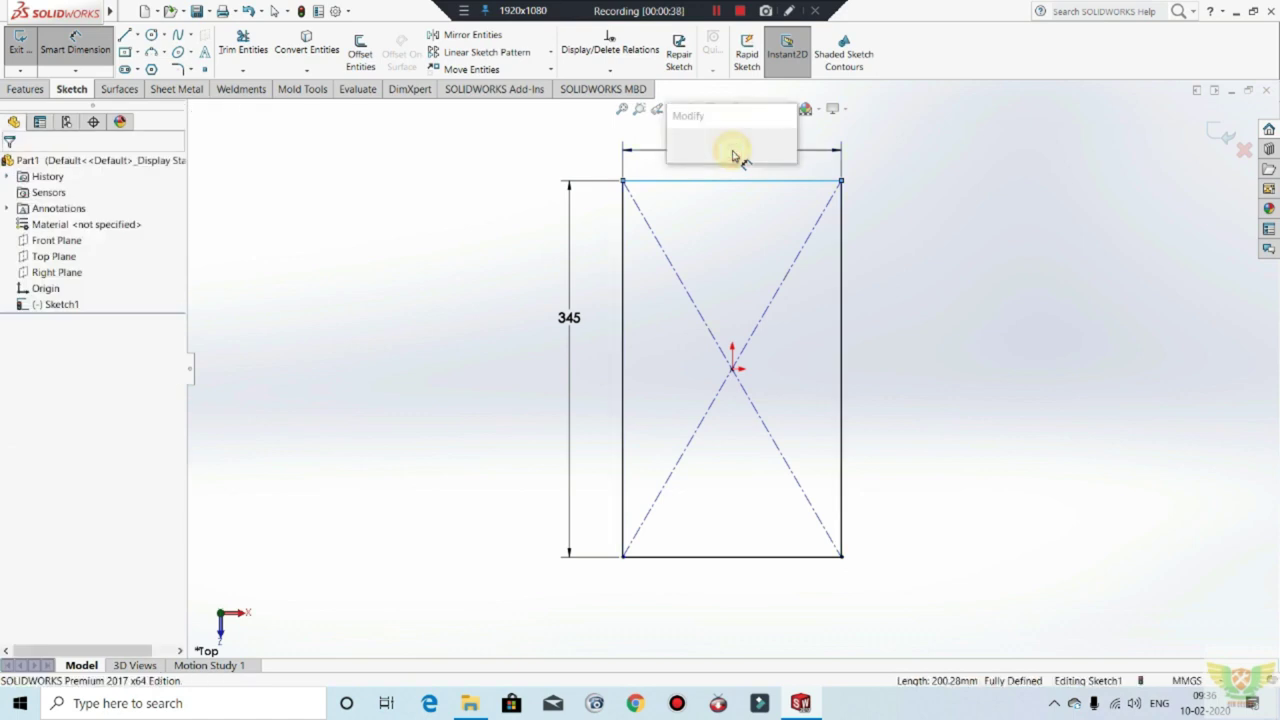
text(17)
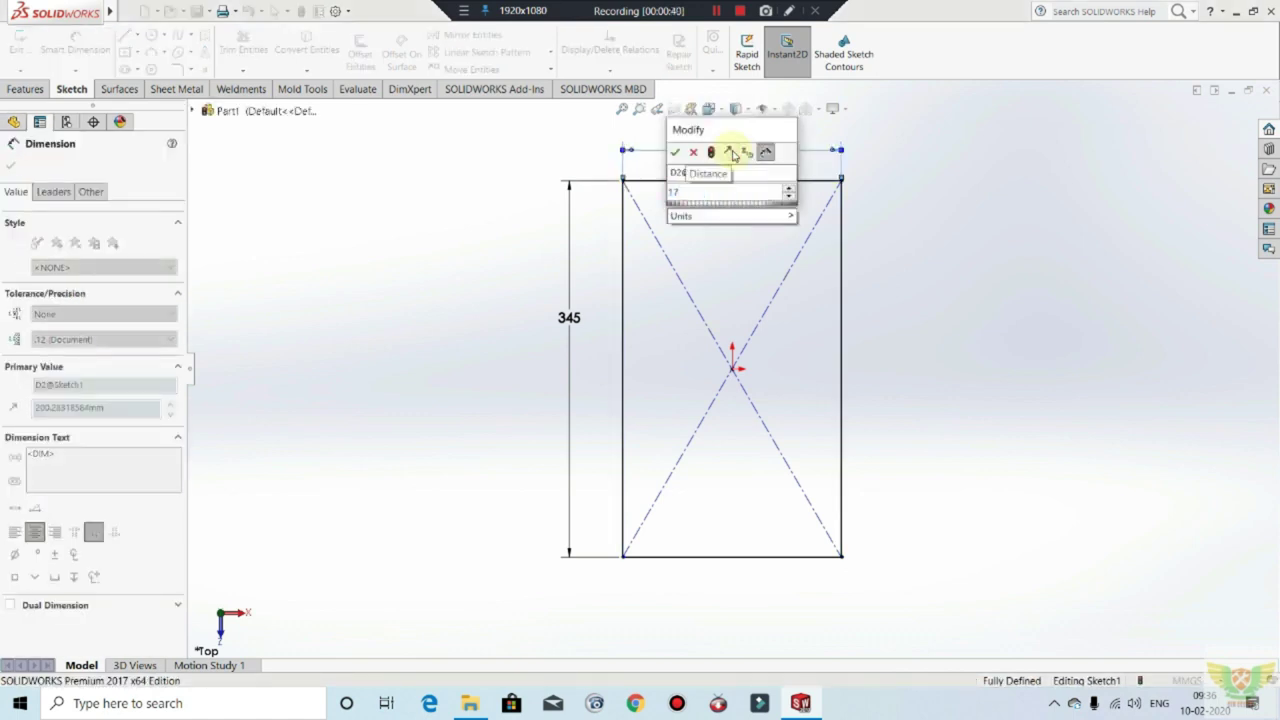
key(Return)
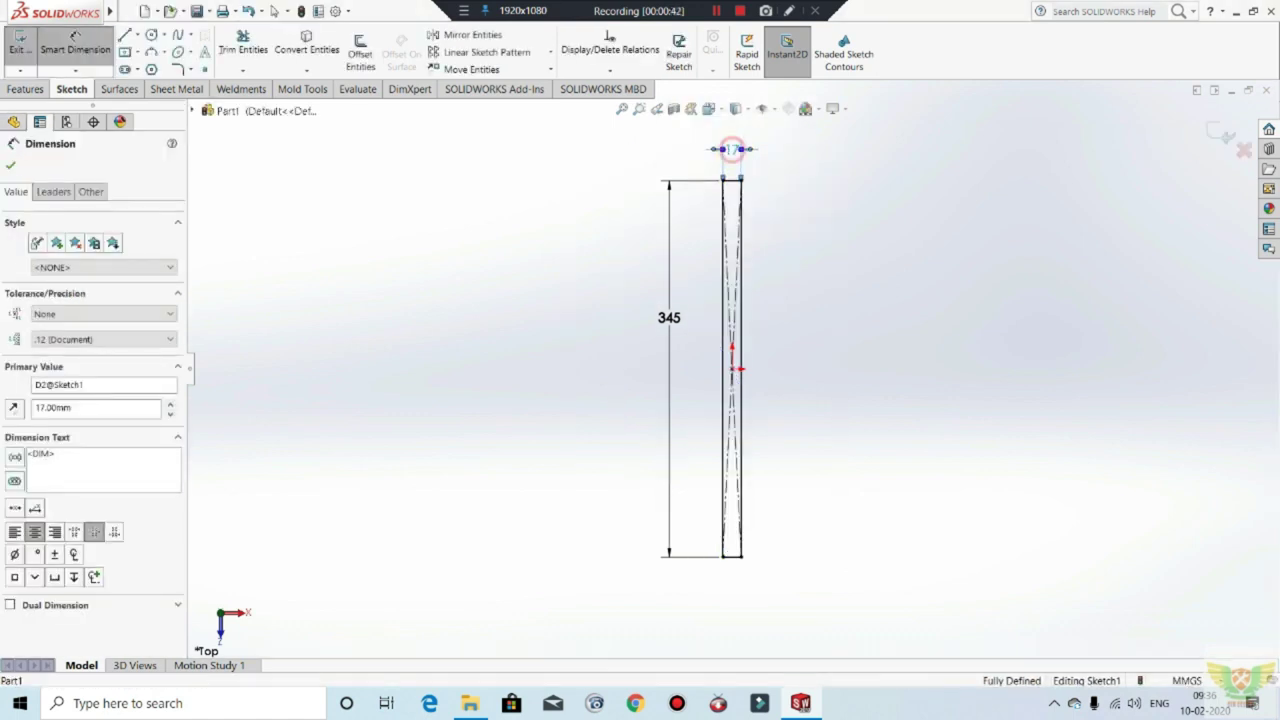
Step: Correct the rectangle's width dimension from 17 to 170
double_click(732, 149)
key(BackSpace)
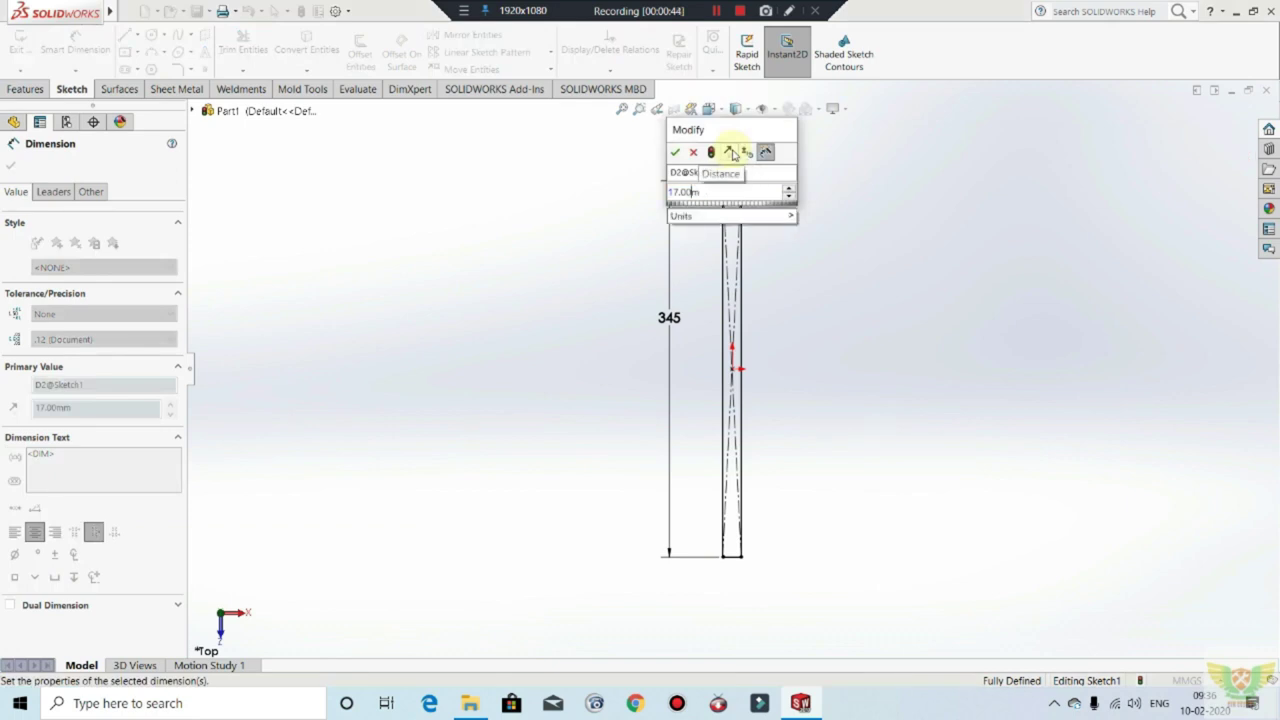
key(BackSpace)
key(BackSpace)
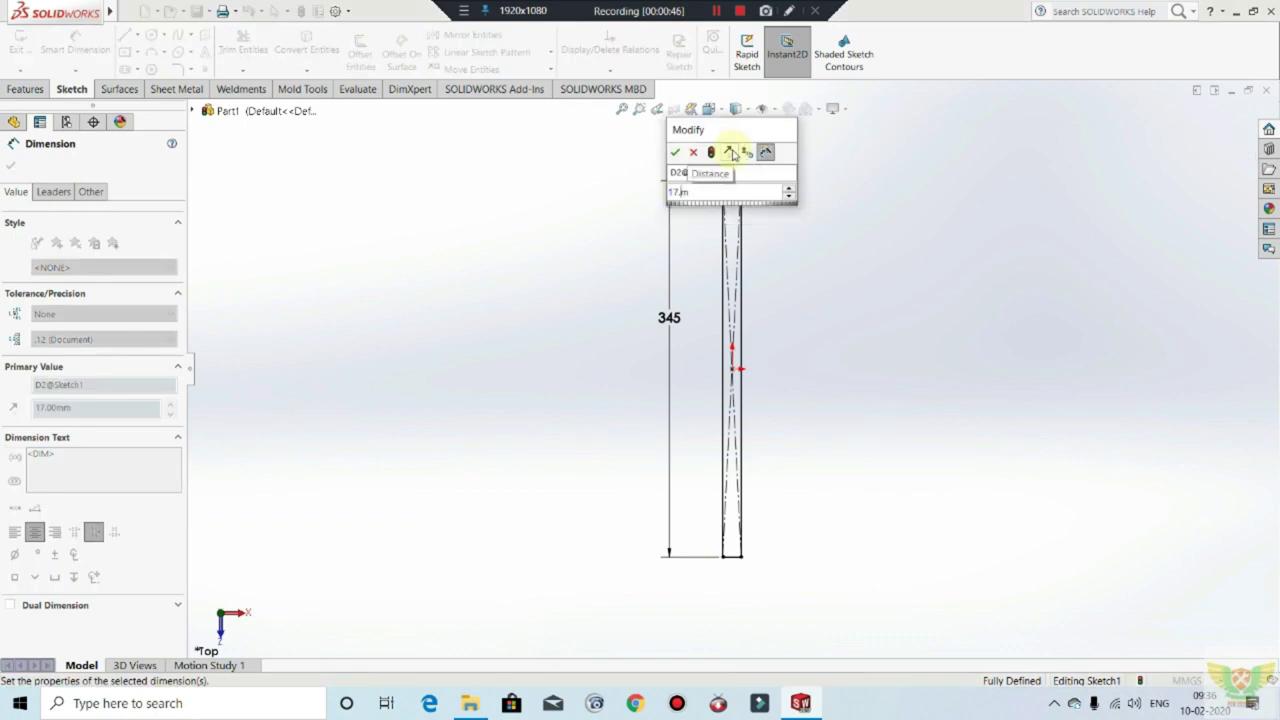
key(BackSpace)
key(BackSpace)
key(BackSpace)
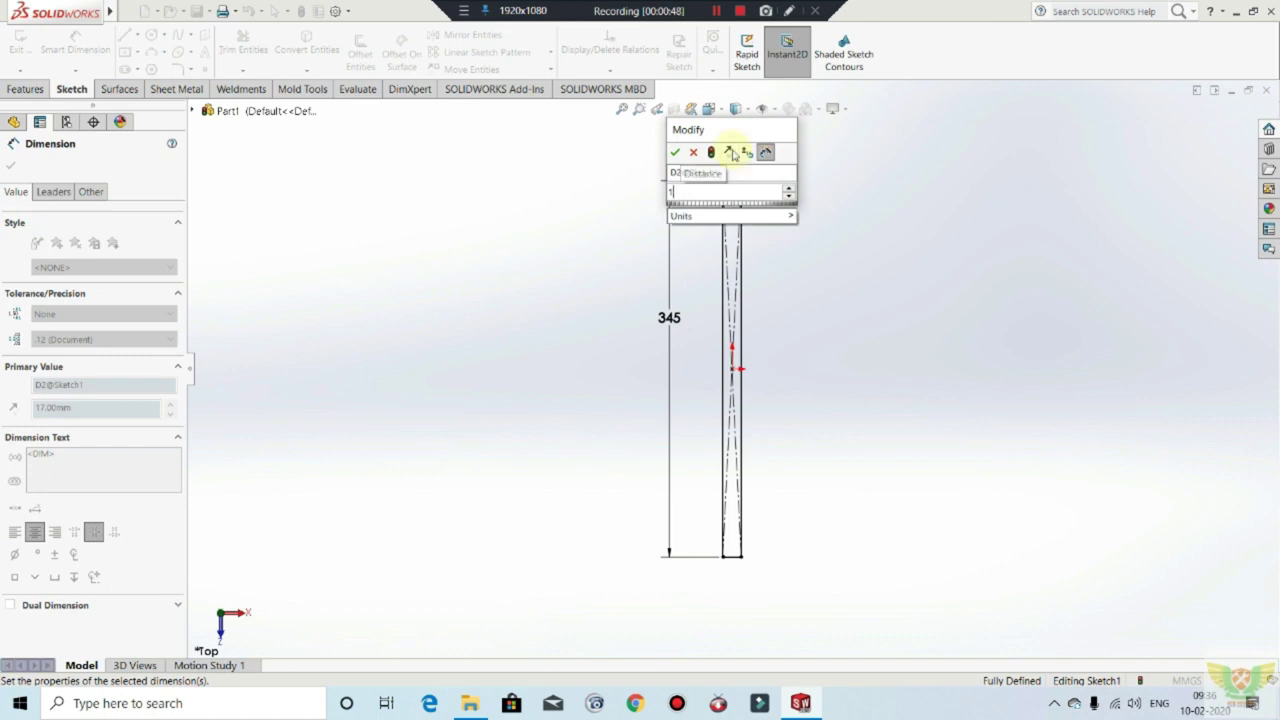
key(Return)
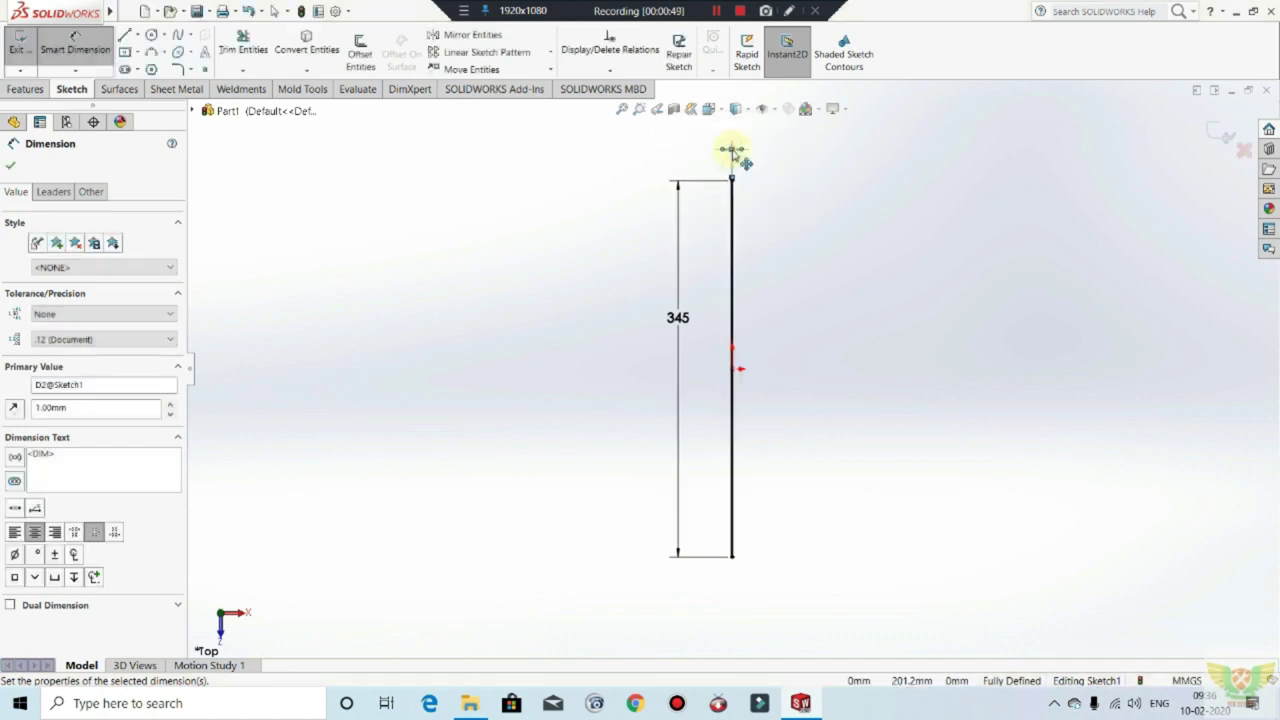
double_click(732, 149)
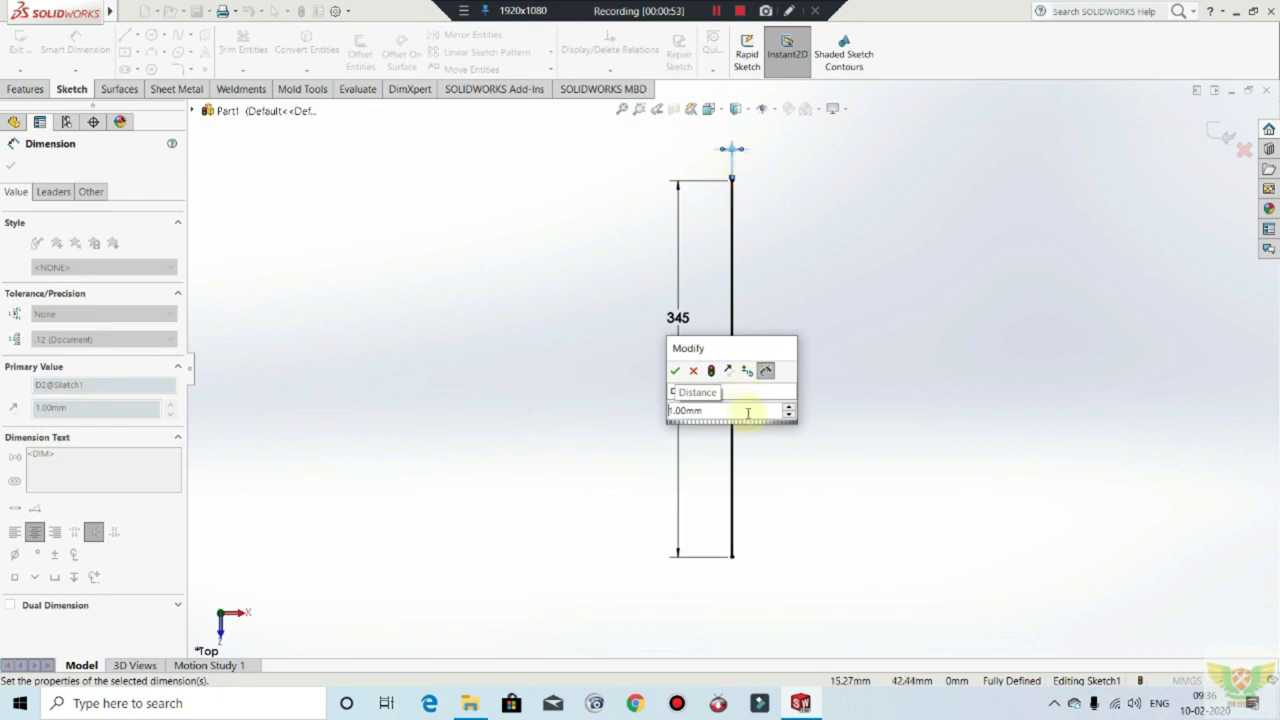
text(17)
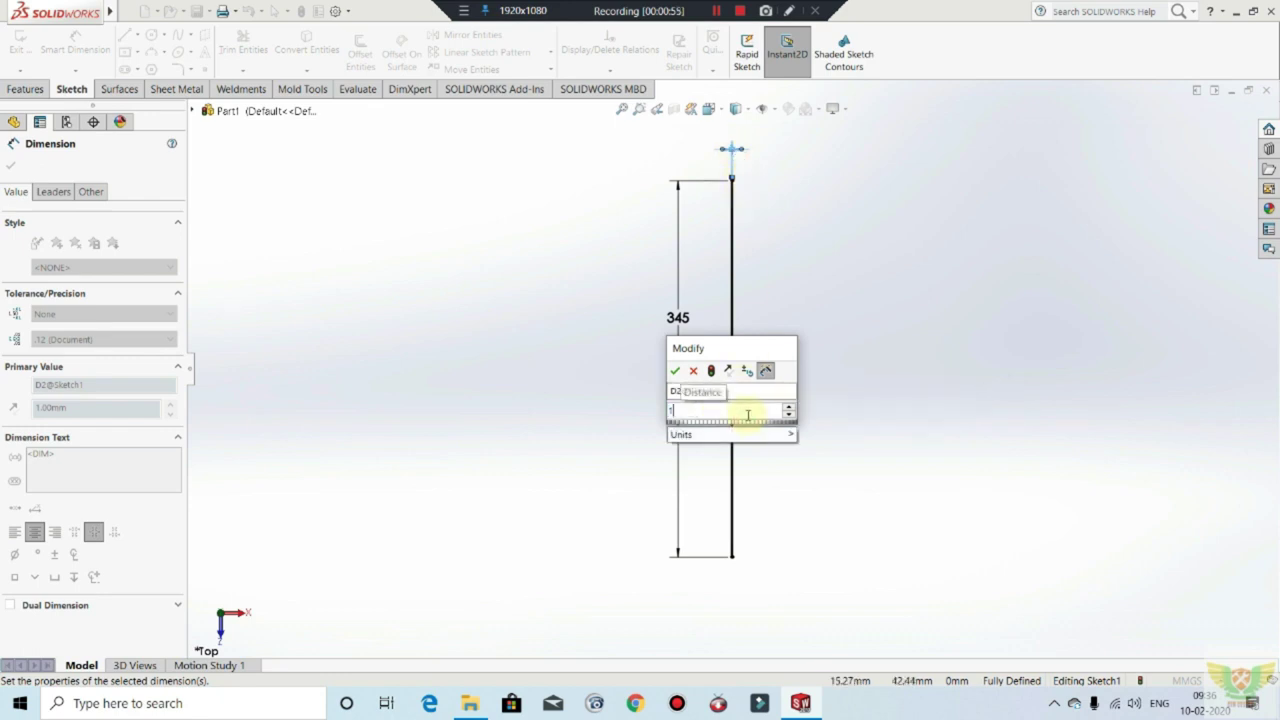
text(0)
key(Return)
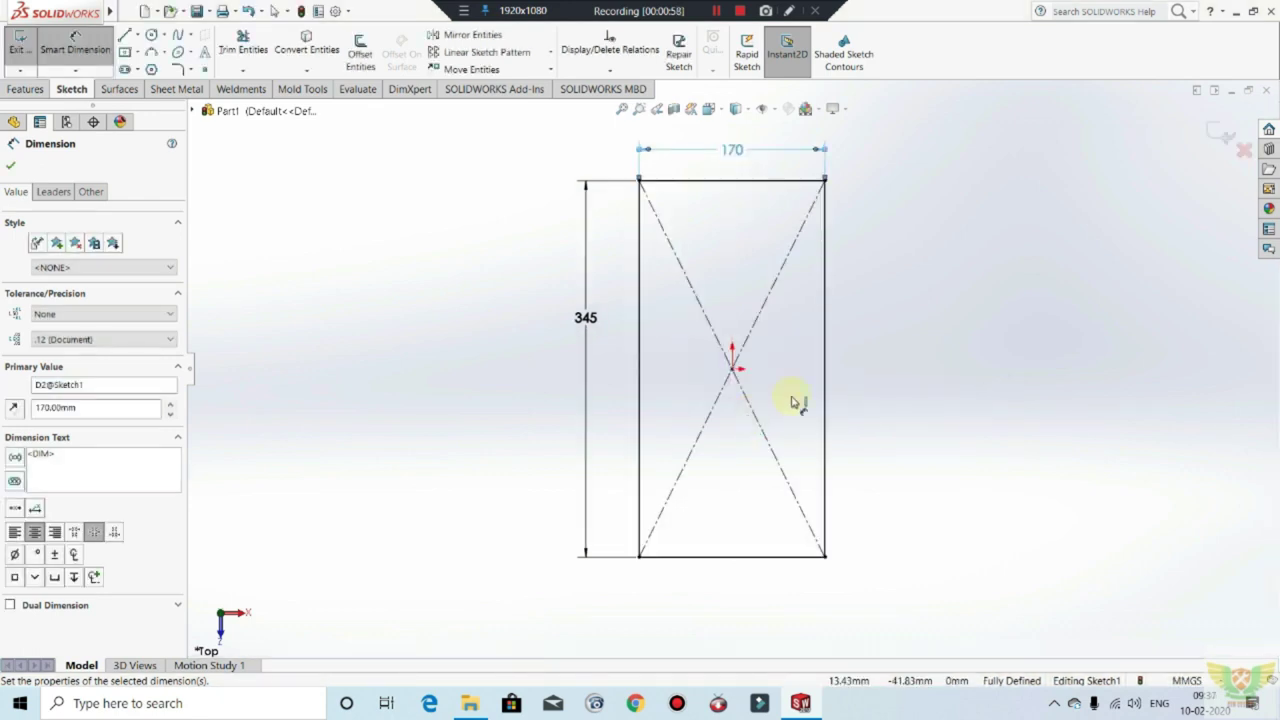
click(926, 355)
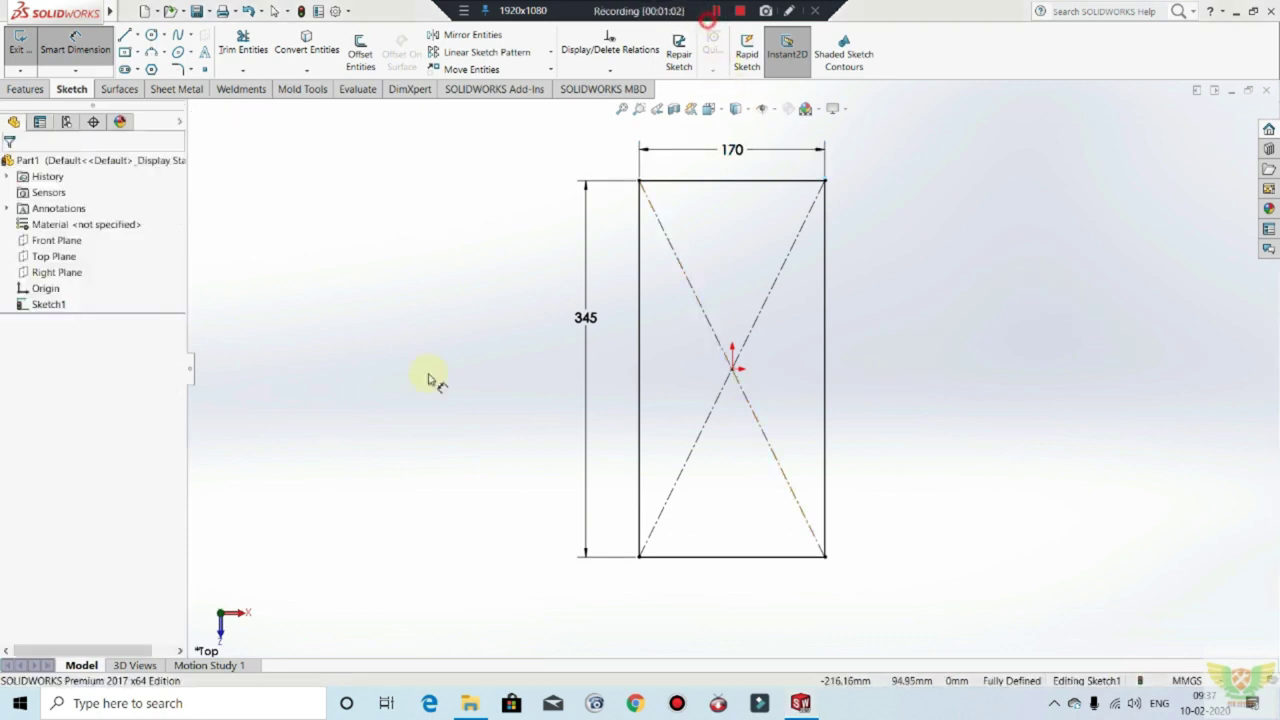
scroll(851, 238, up, 1)
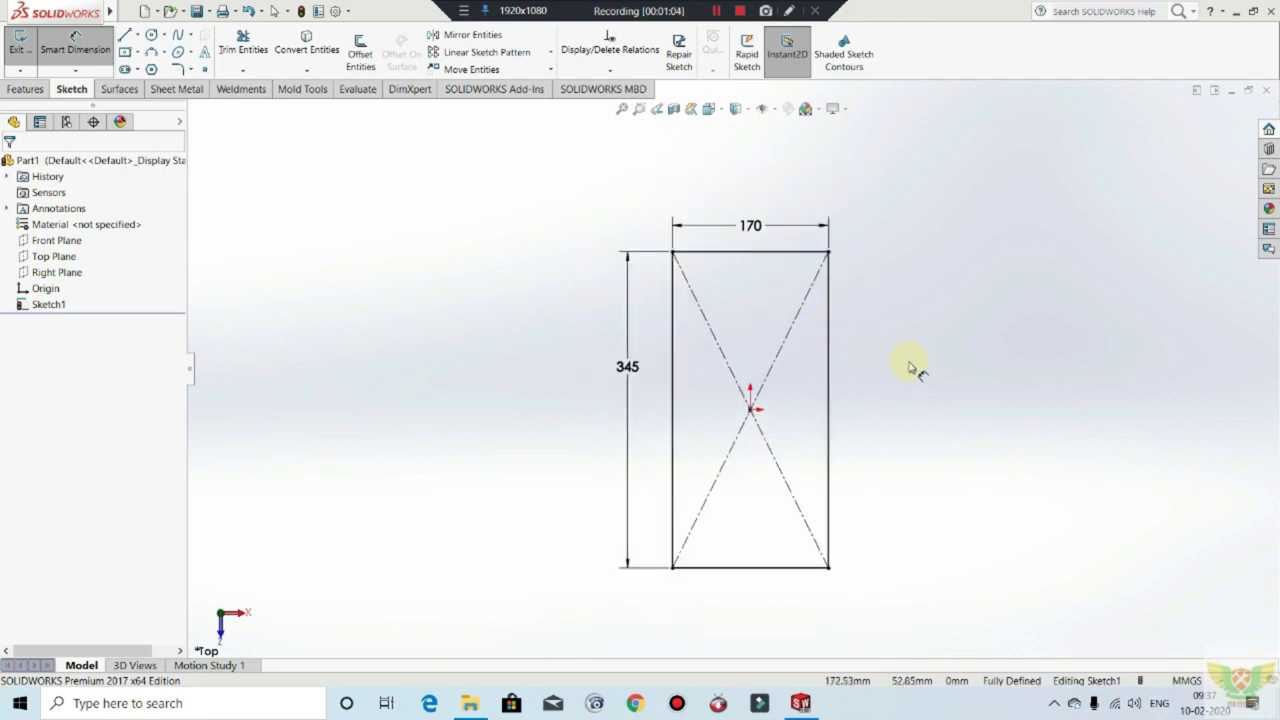
scroll(912, 368, down, 1)
Step: Extrude the 170×345 rectangle 30 mm into Boss-Extrude1 and orbit to view the block
click(19, 42)
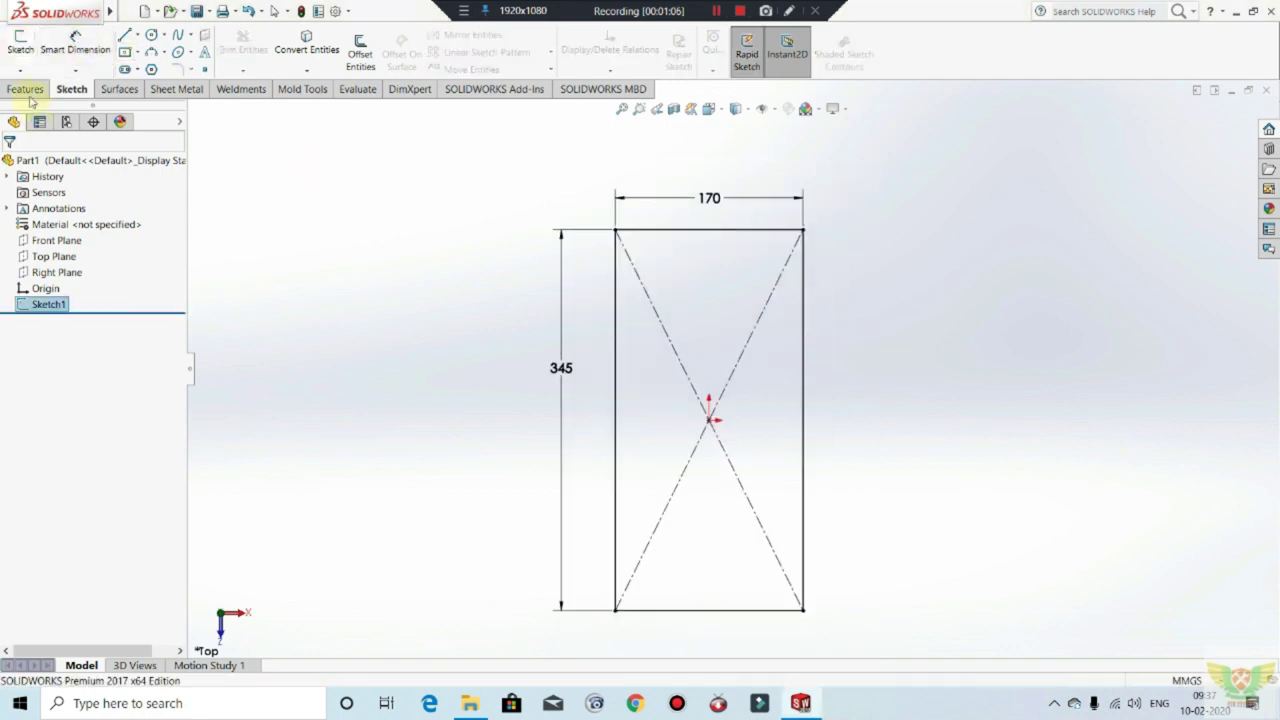
click(25, 89)
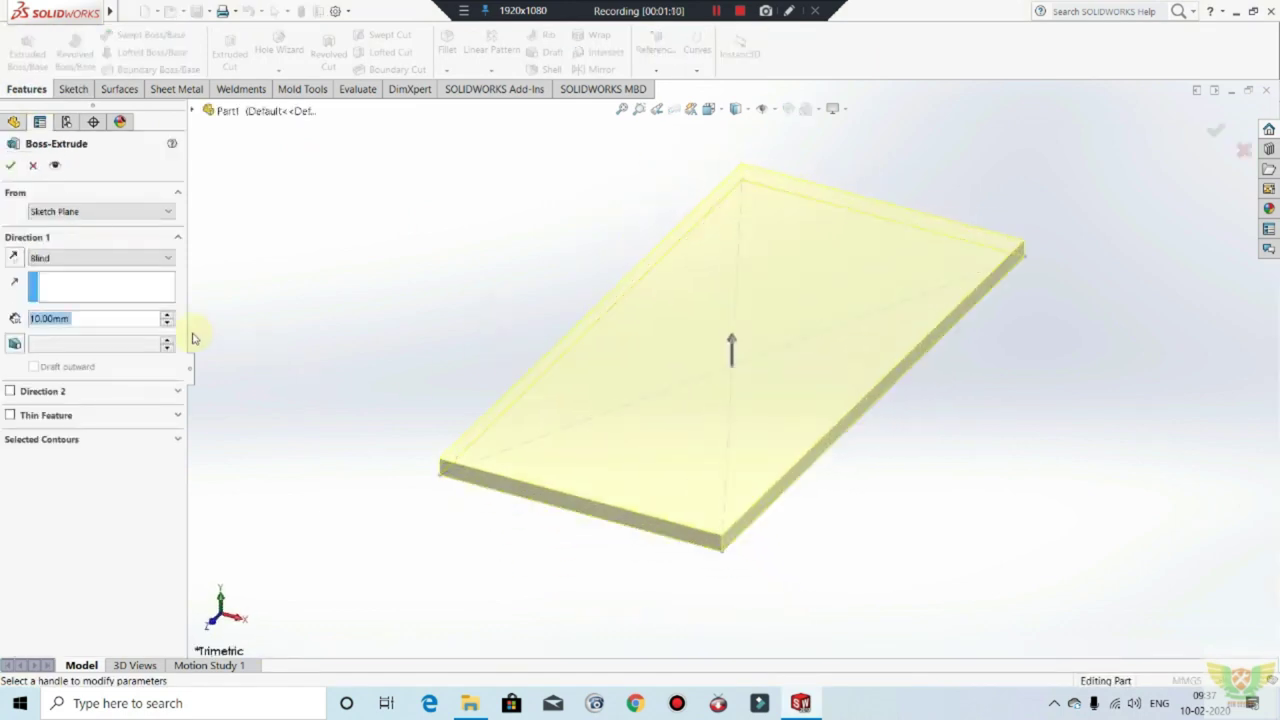
scroll(197, 340, up, 2)
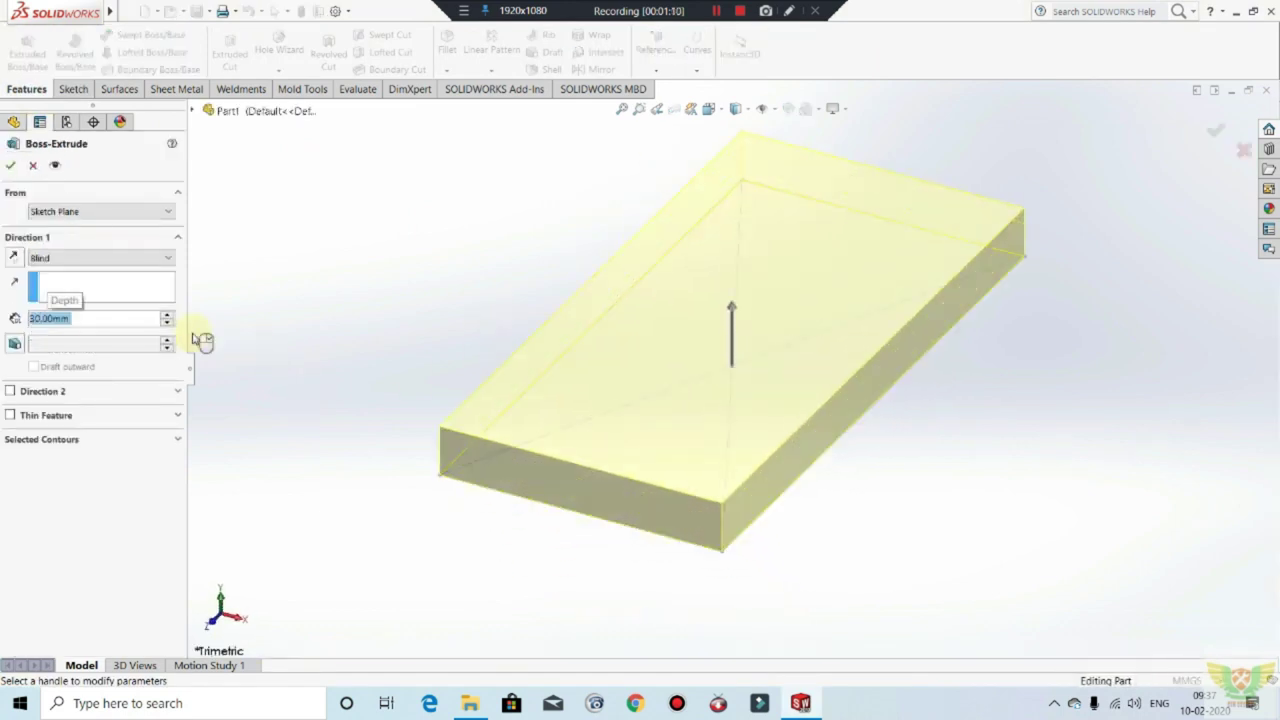
click(10, 167)
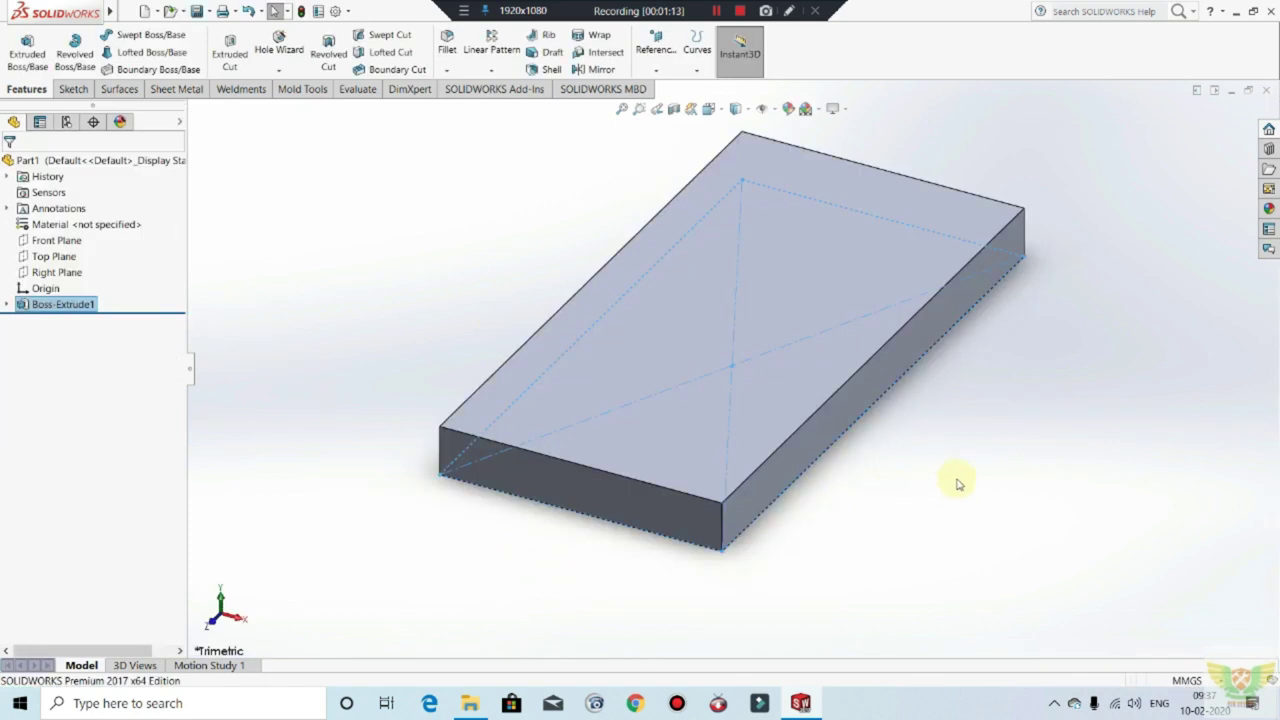
middle_drag(960, 520, 777, 357)
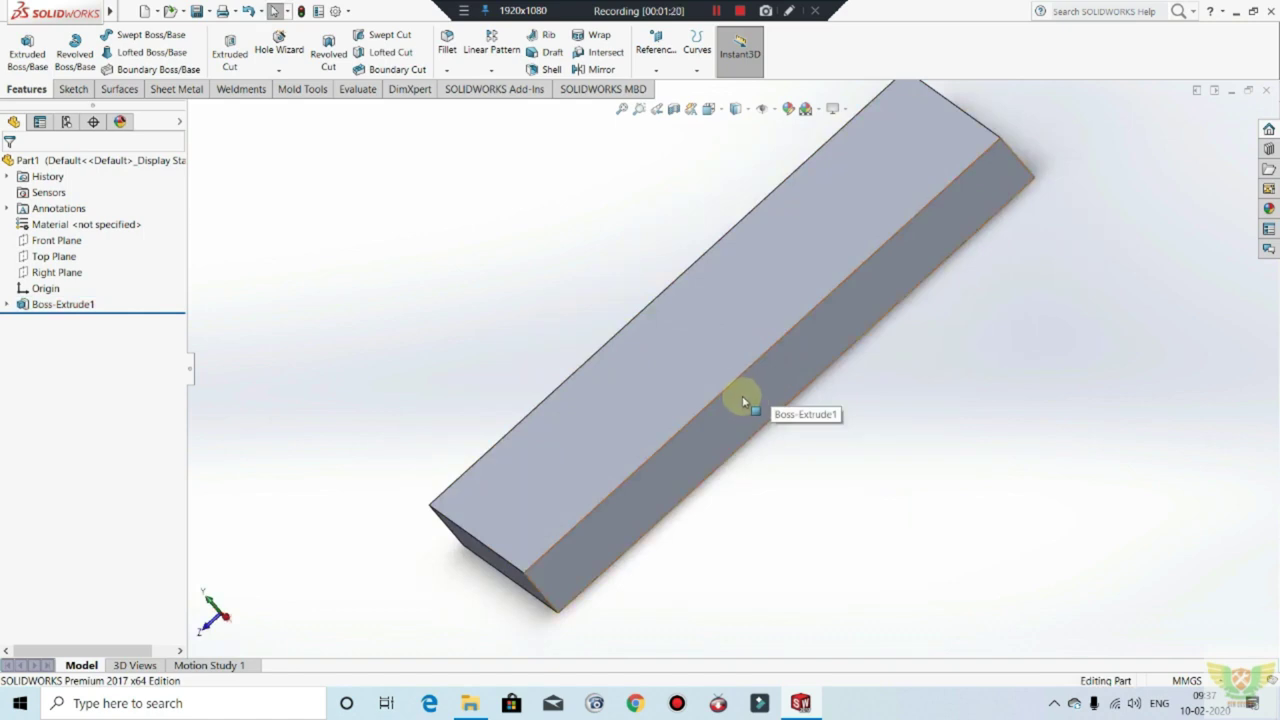
mouse_move(777, 357)
middle_down()
mouse_move(751, 386)
mouse_move(775, 415)
middle_up()
scroll(776, 417, up, 2)
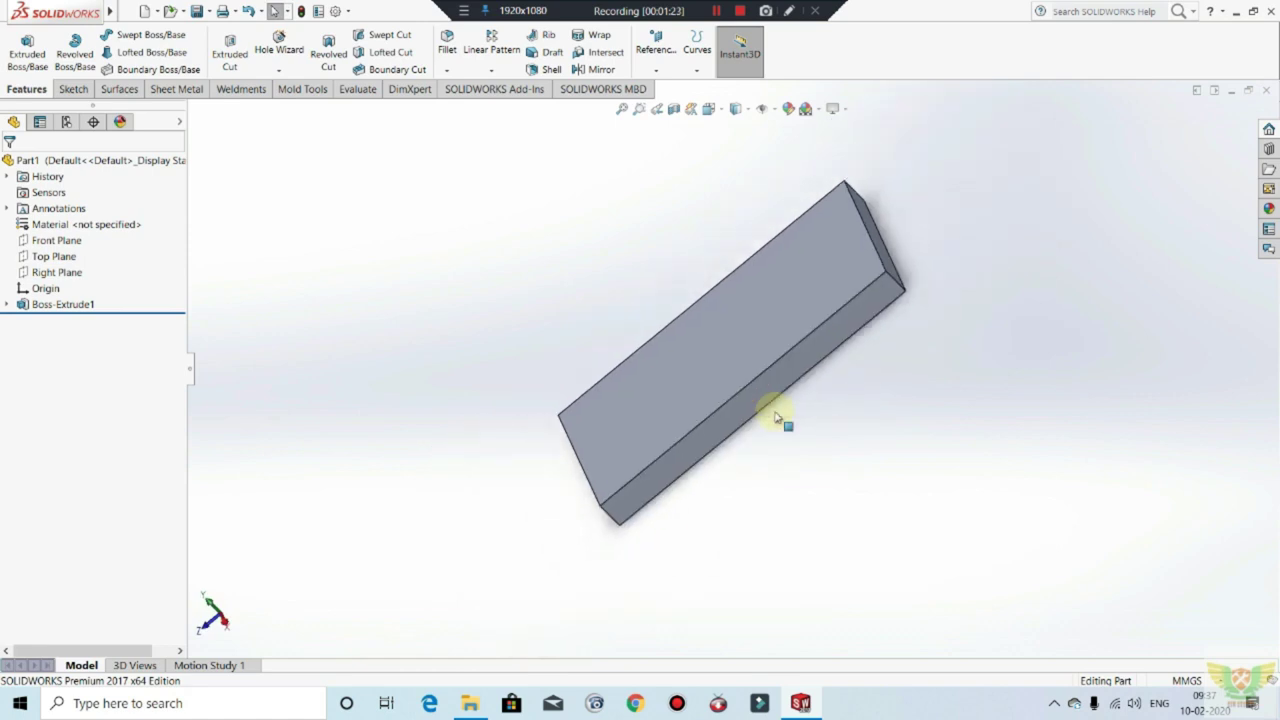
scroll(806, 318, down, 1)
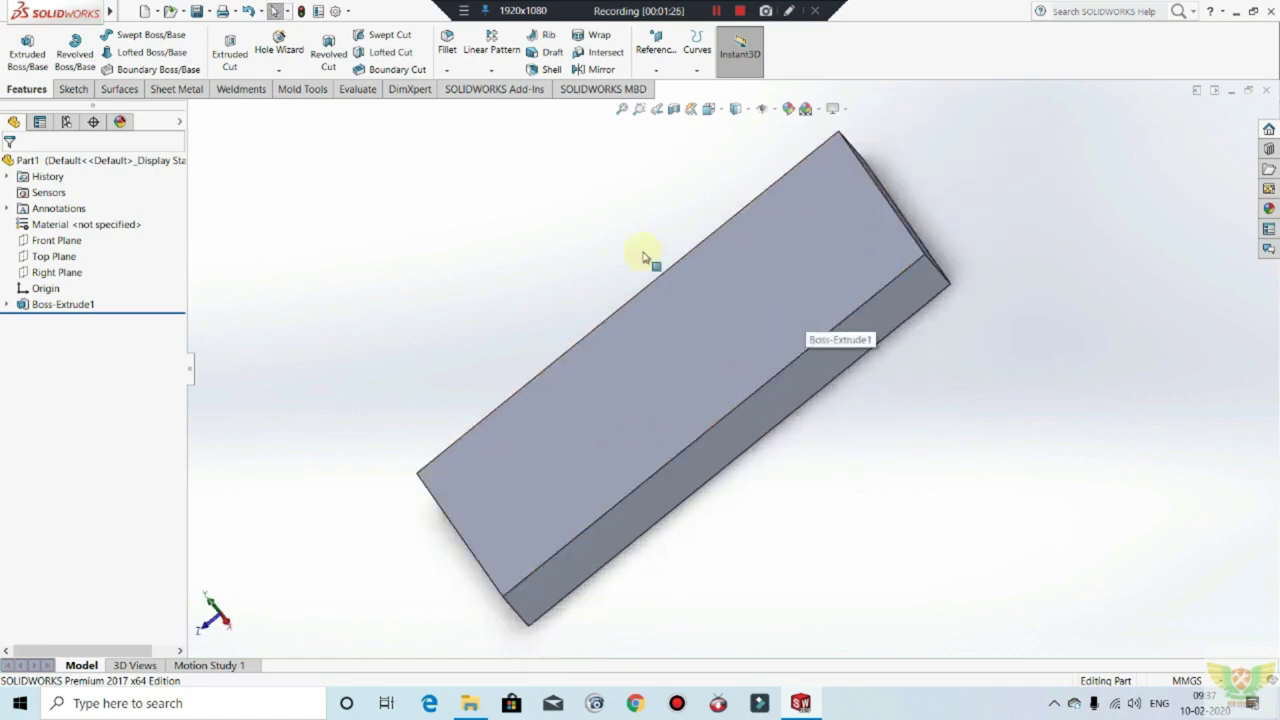
click(716, 10)
click(716, 10)
mouse_move(628, 271)
middle_down()
mouse_move(648, 251)
mouse_move(626, 272)
middle_up()
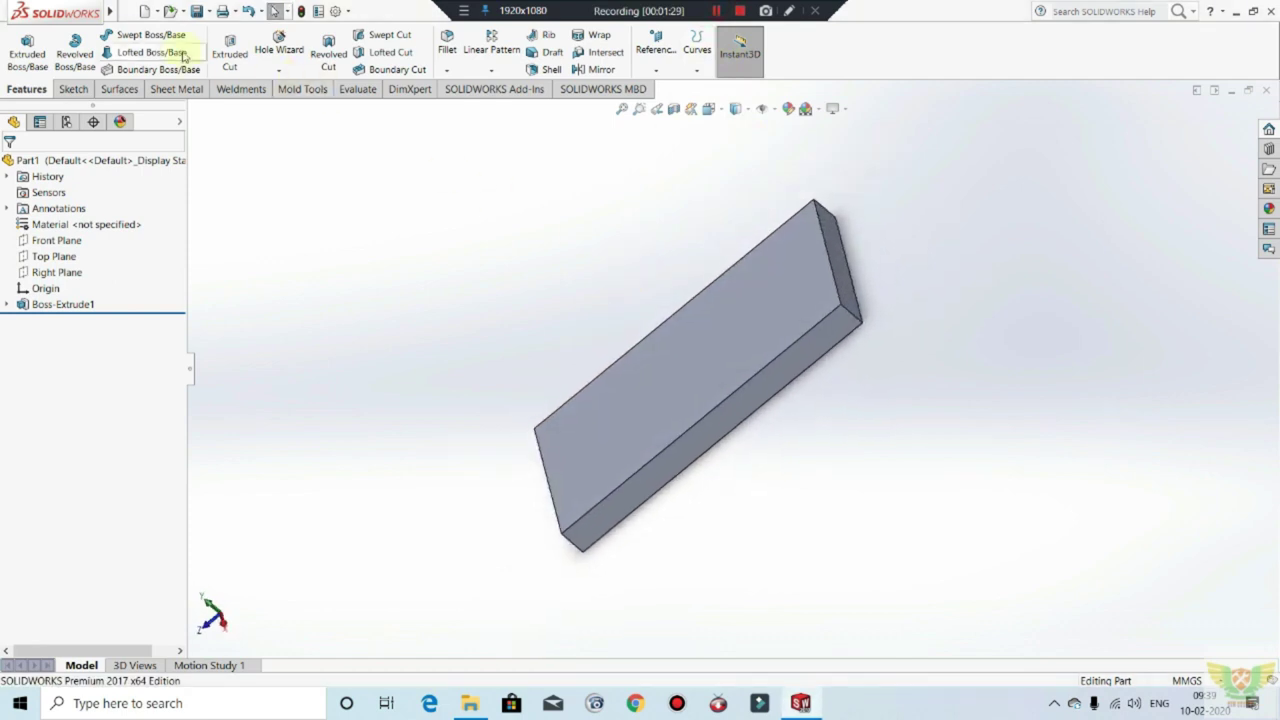
Step: Create Plane1 offset 140 mm inward from the block's end face, with the offset flipped
click(655, 68)
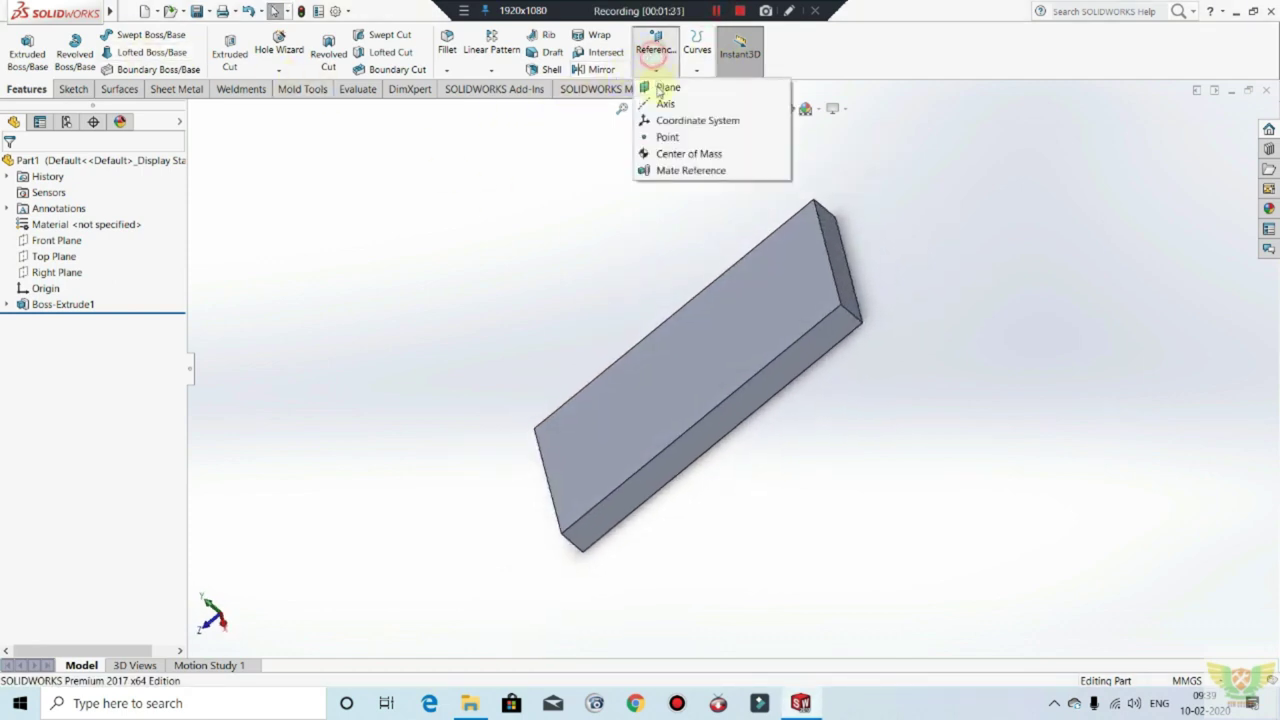
click(838, 259)
text(140)
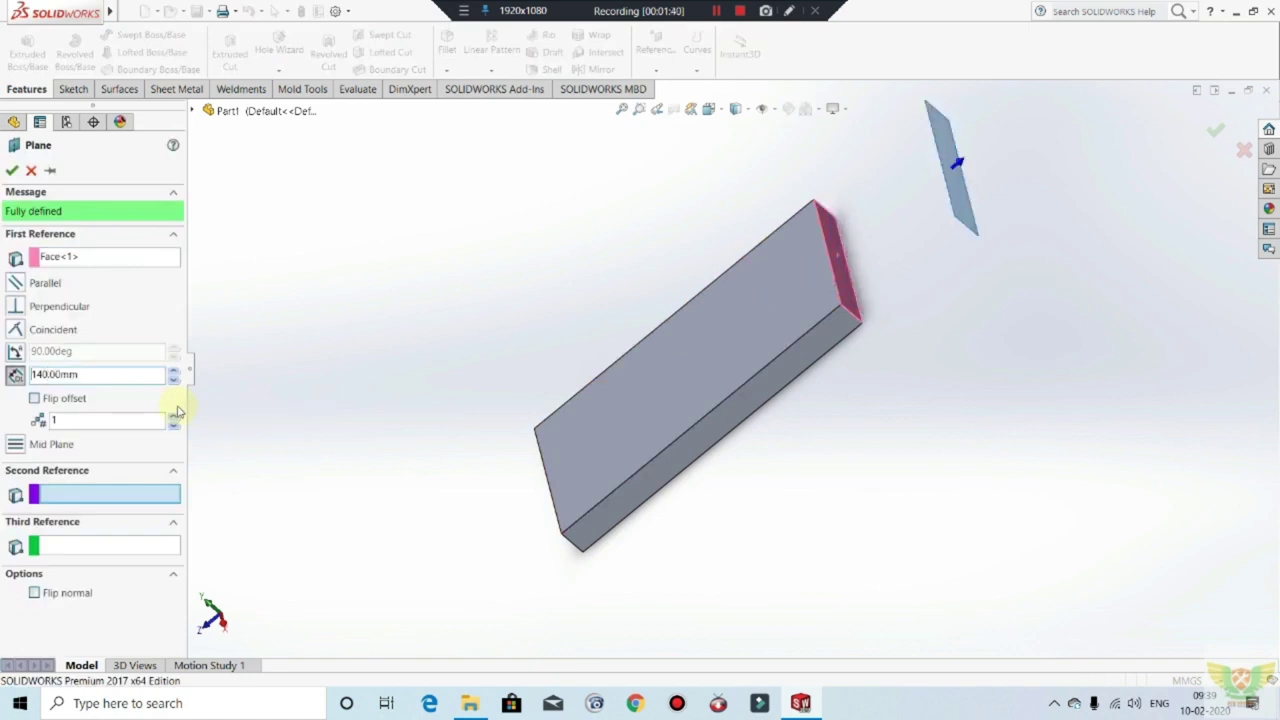
click(34, 398)
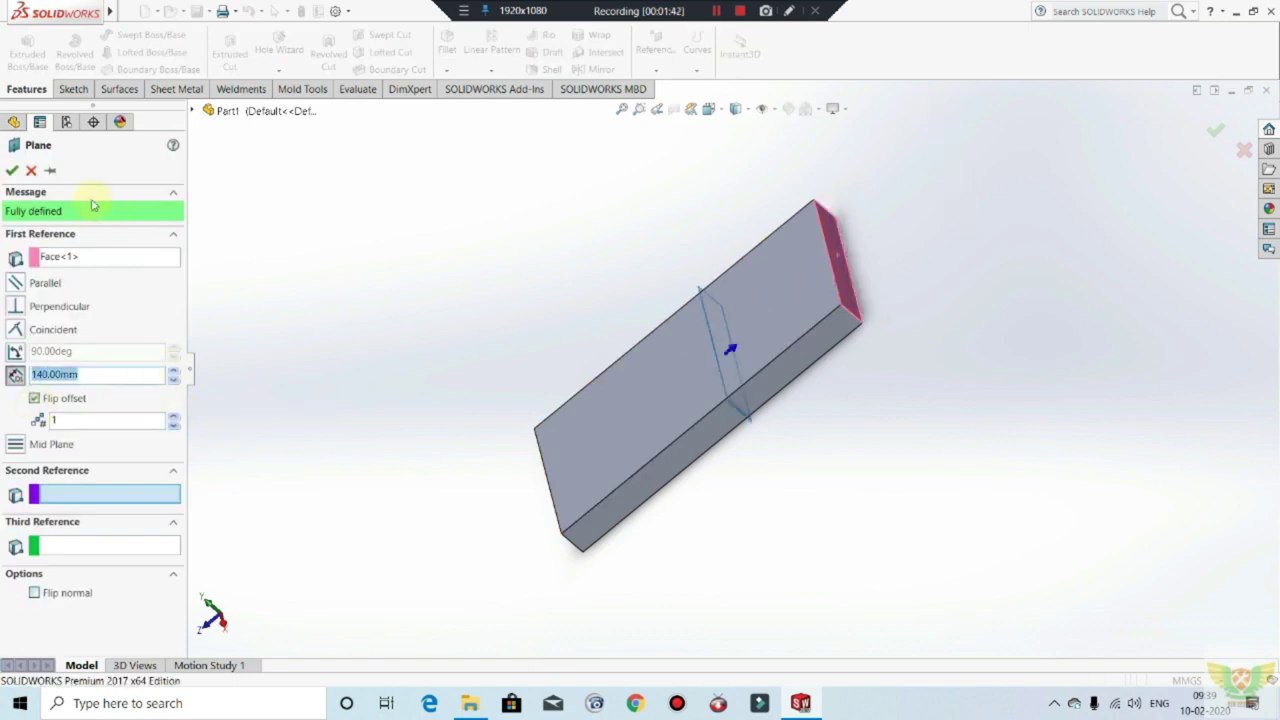
click(12, 172)
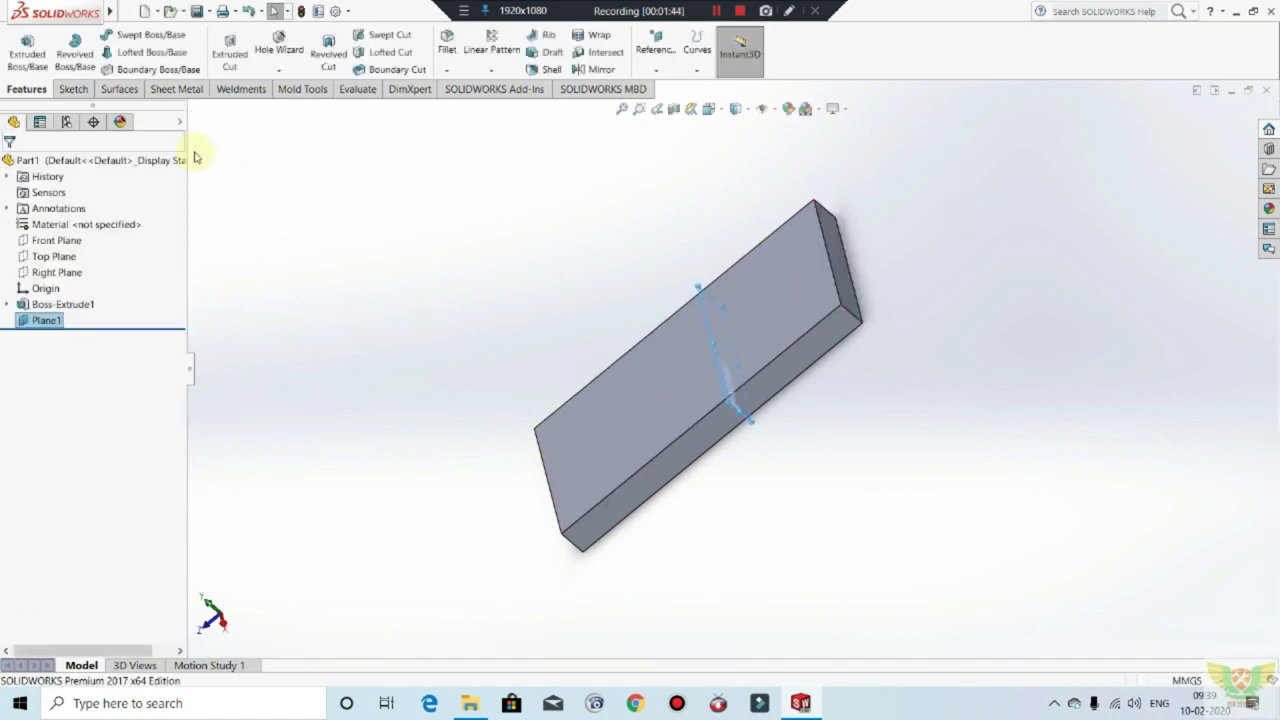
Step: Start a sketch on Plane1 viewed face-on and convert the block's top edge into it
click(72, 90)
click(20, 42)
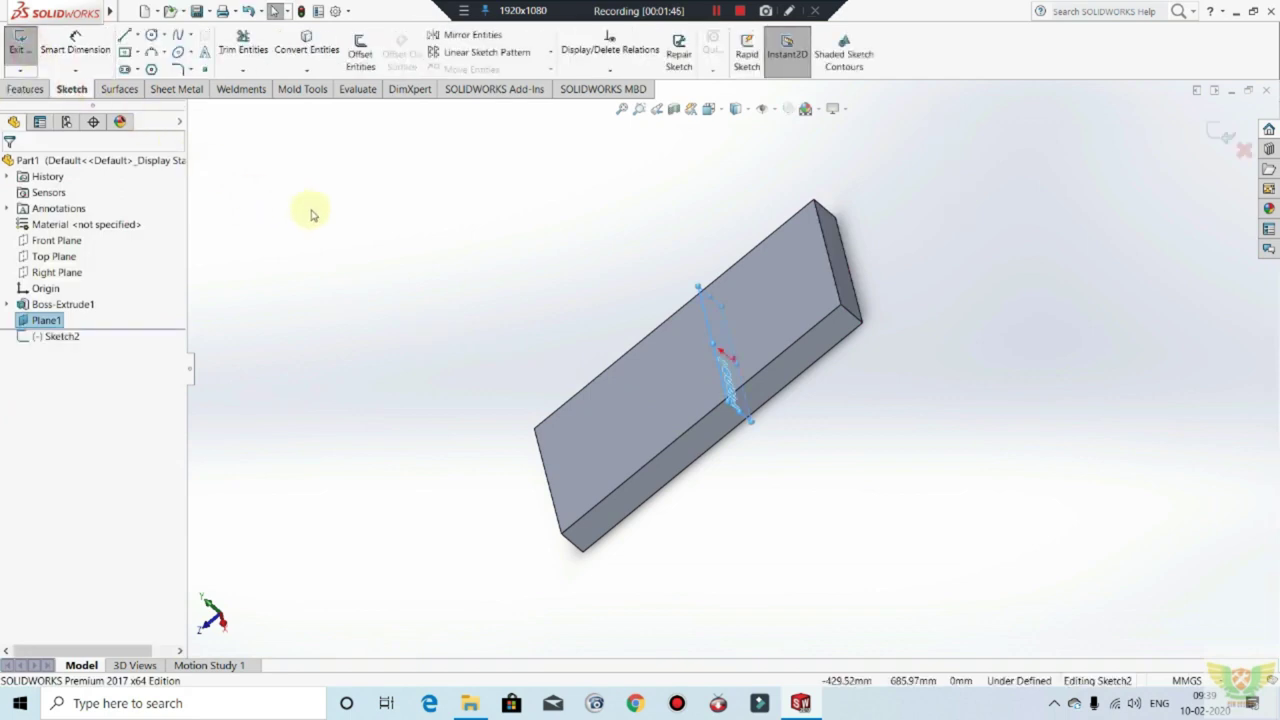
key(ctrl+8)
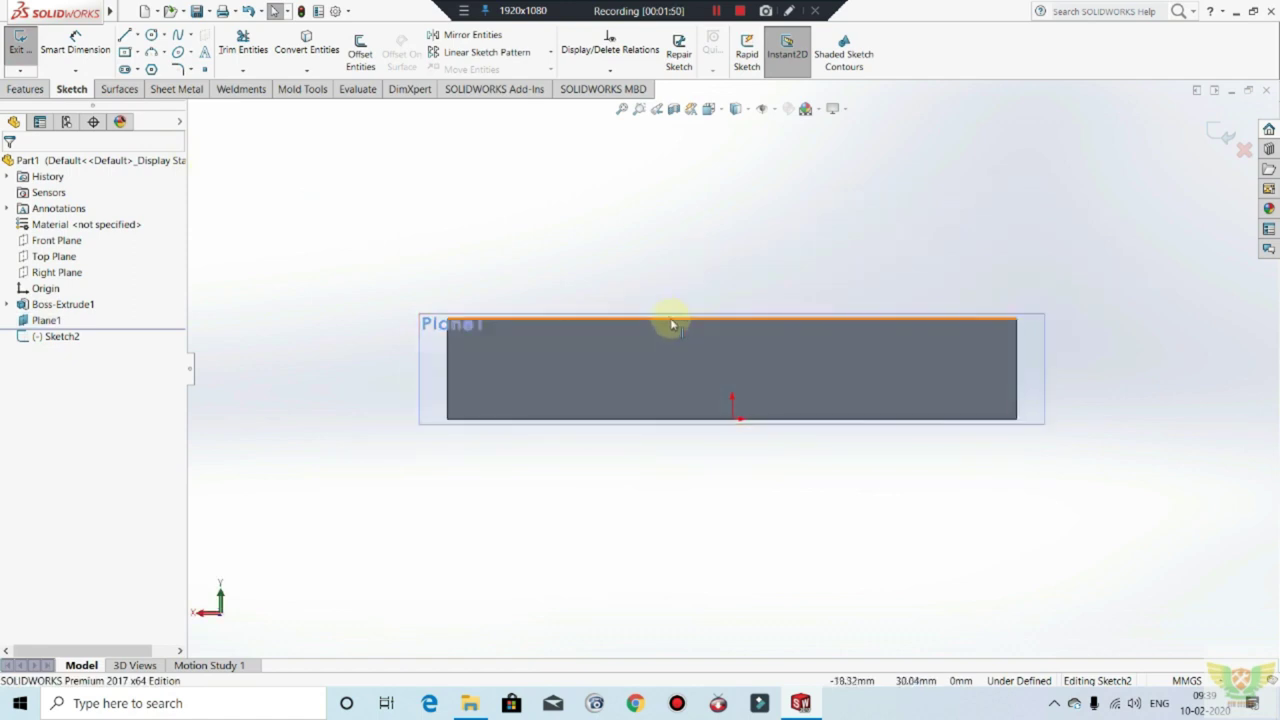
click(671, 318)
click(323, 60)
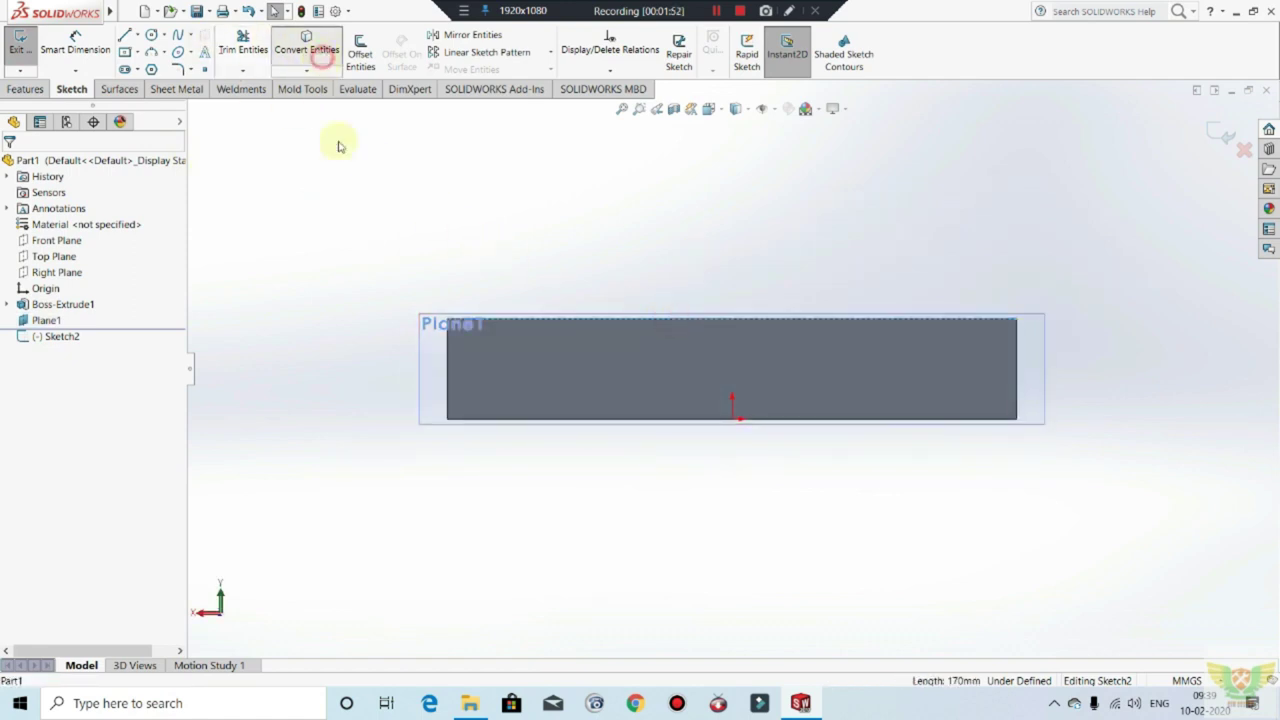
Step: Draw a 3 Point Arc from the top-left to the top-right corner
click(151, 51)
click(448, 319)
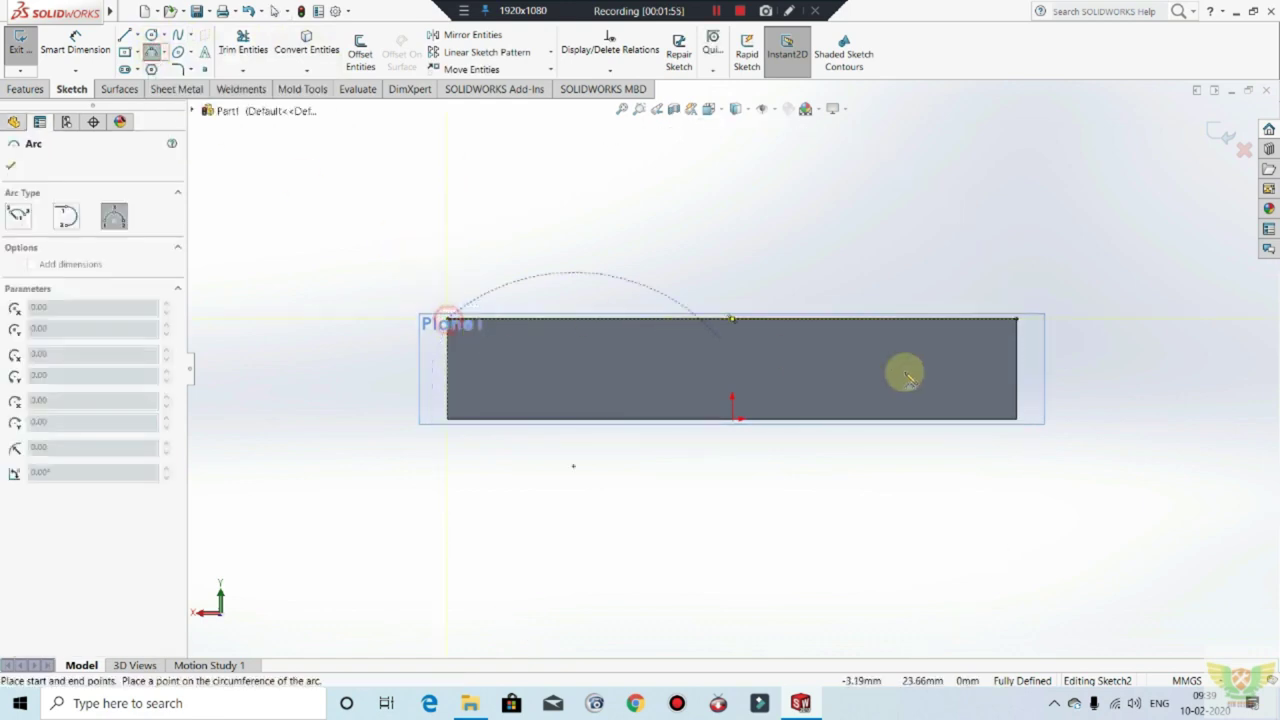
click(1016, 320)
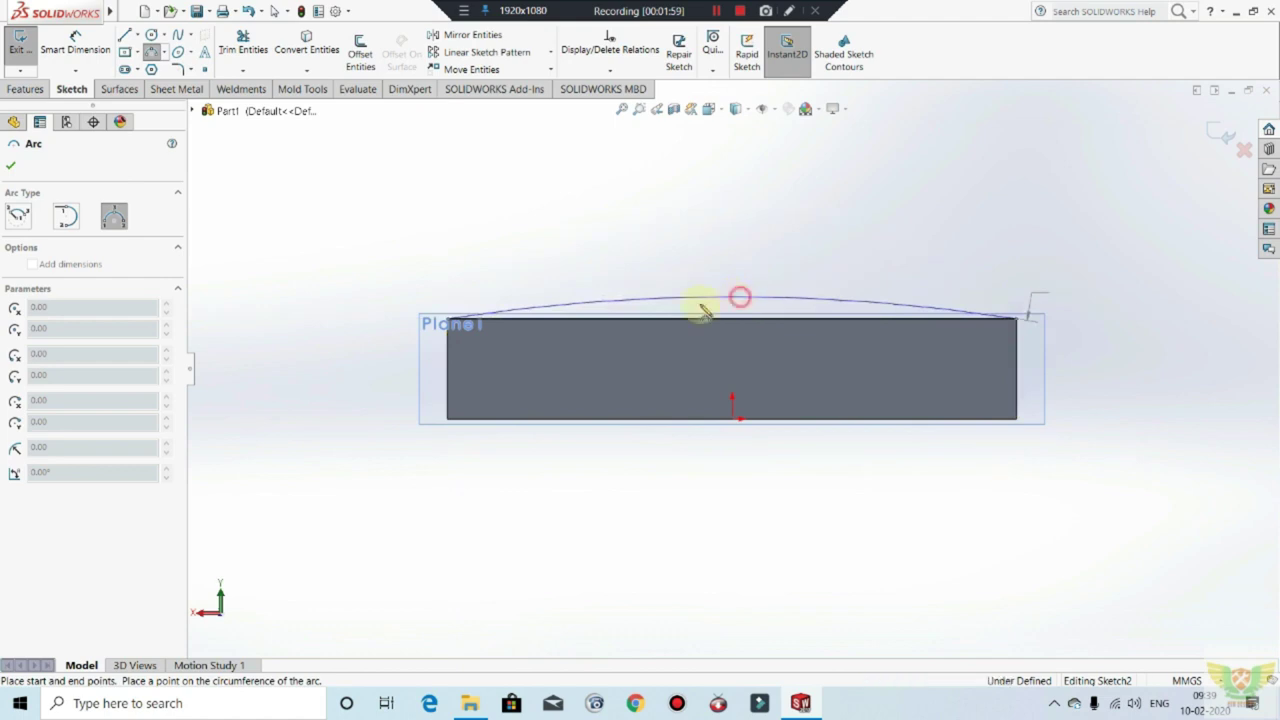
click(694, 302)
key(Escape)
Step: Dimension the arc 5 mm above the top edge and exit Sketch2
click(76, 40)
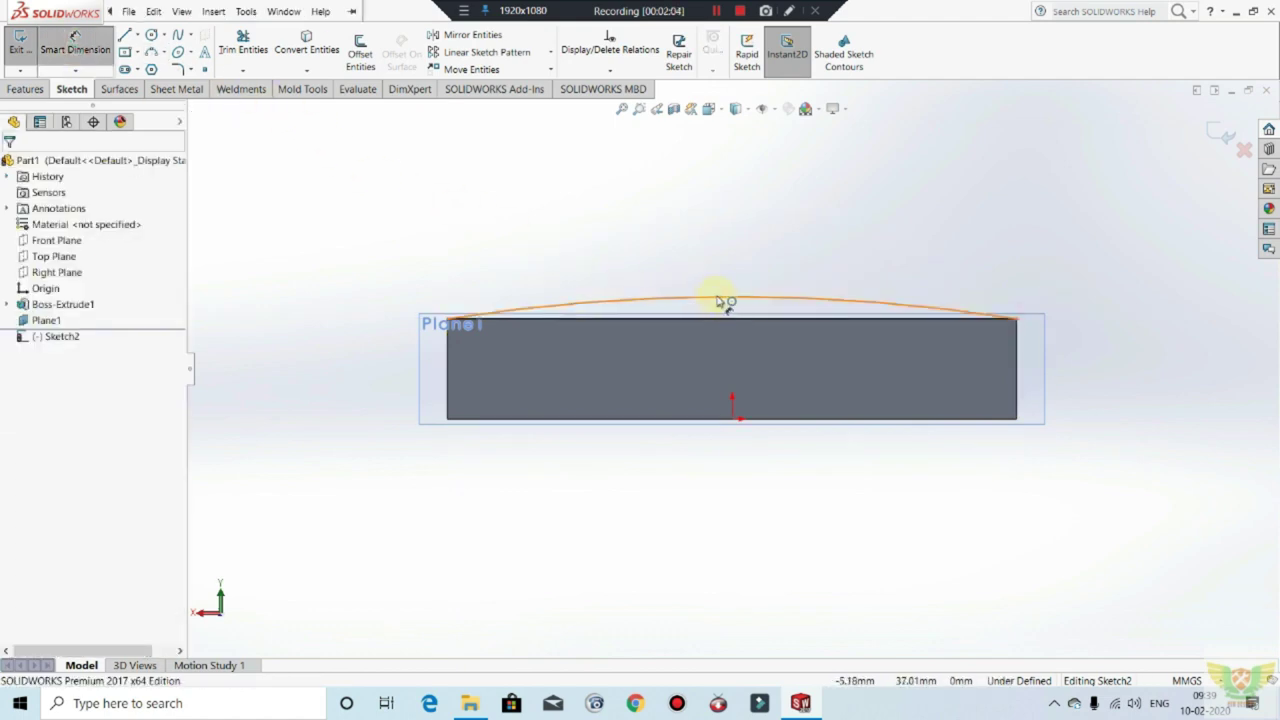
click(731, 298)
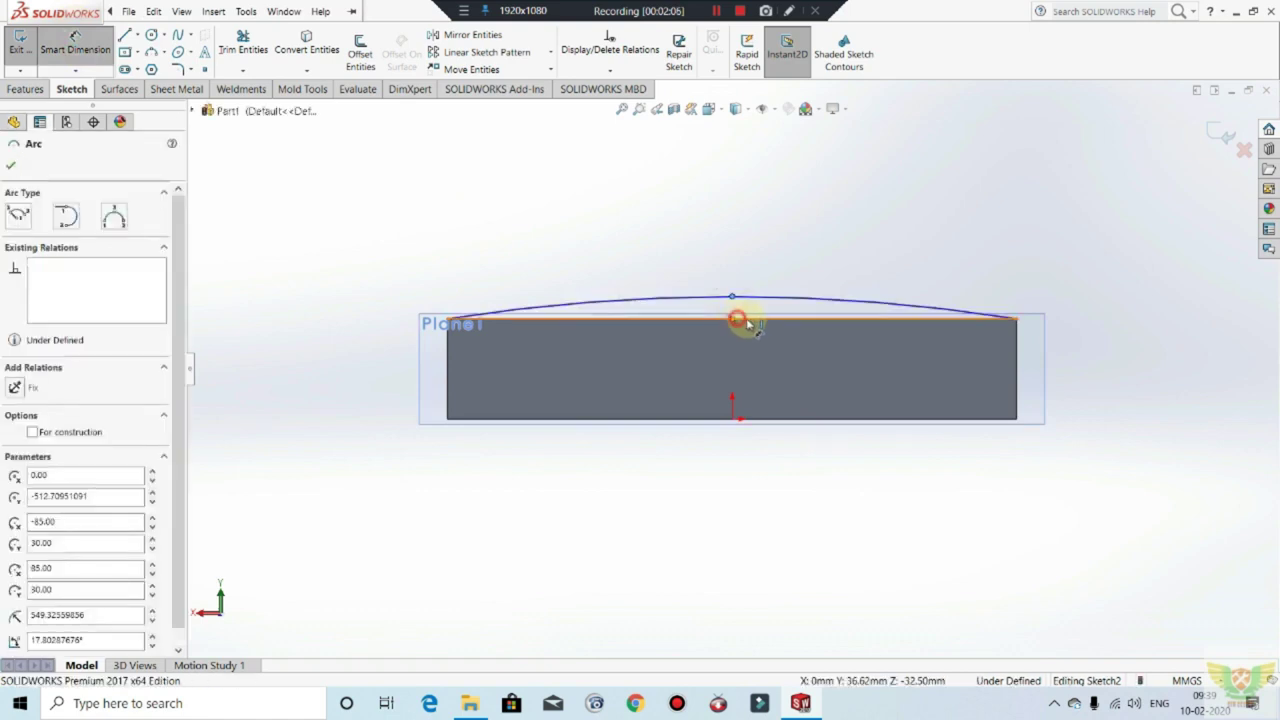
click(737, 318)
click(1083, 338)
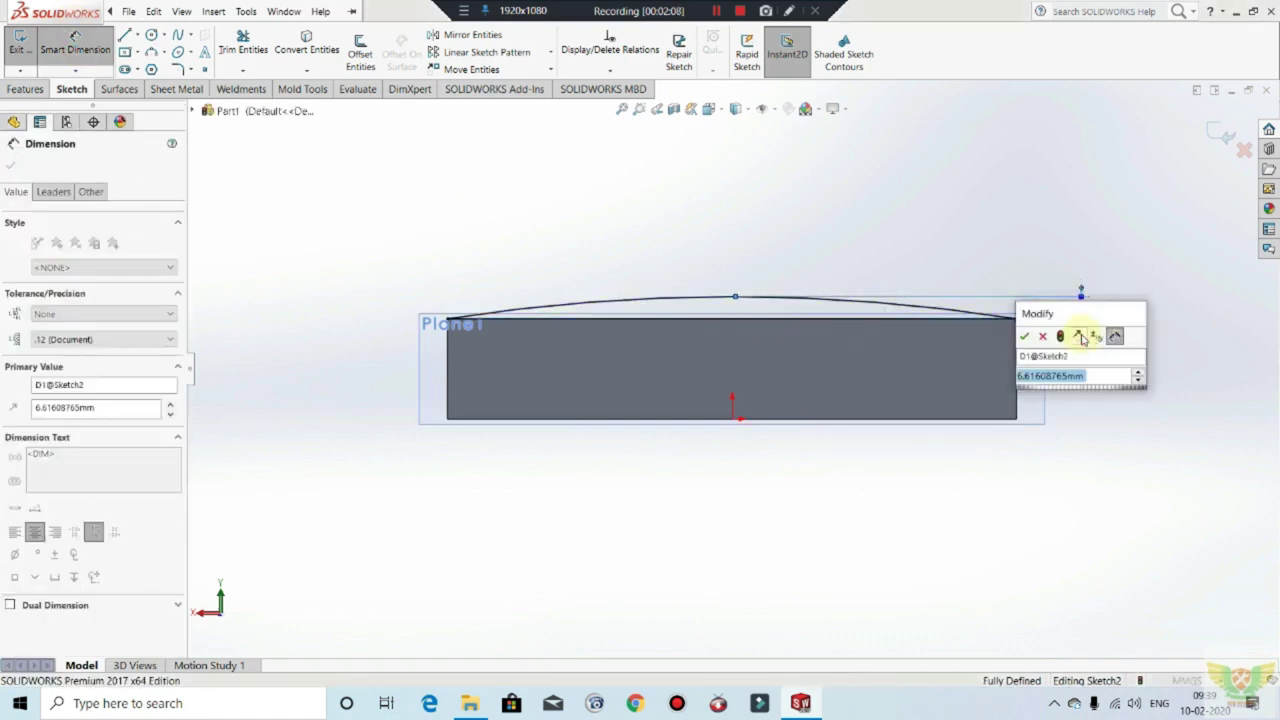
key(Return)
key(Escape)
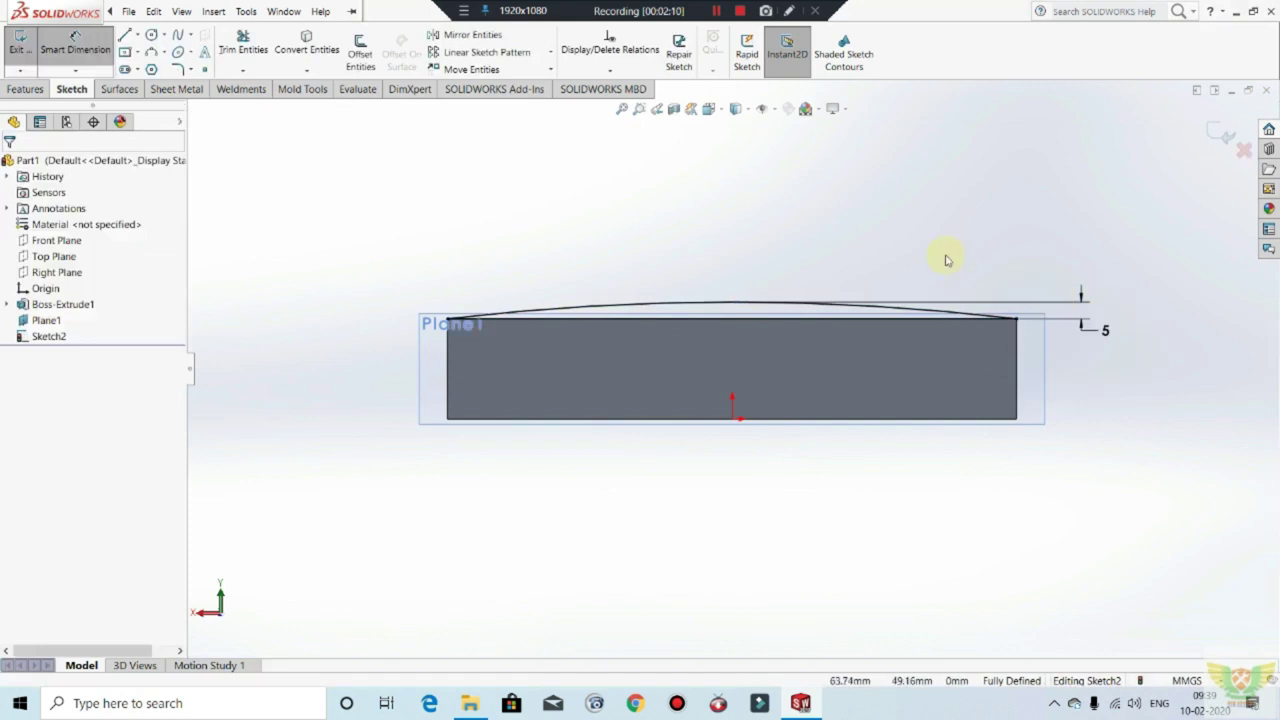
click(18, 38)
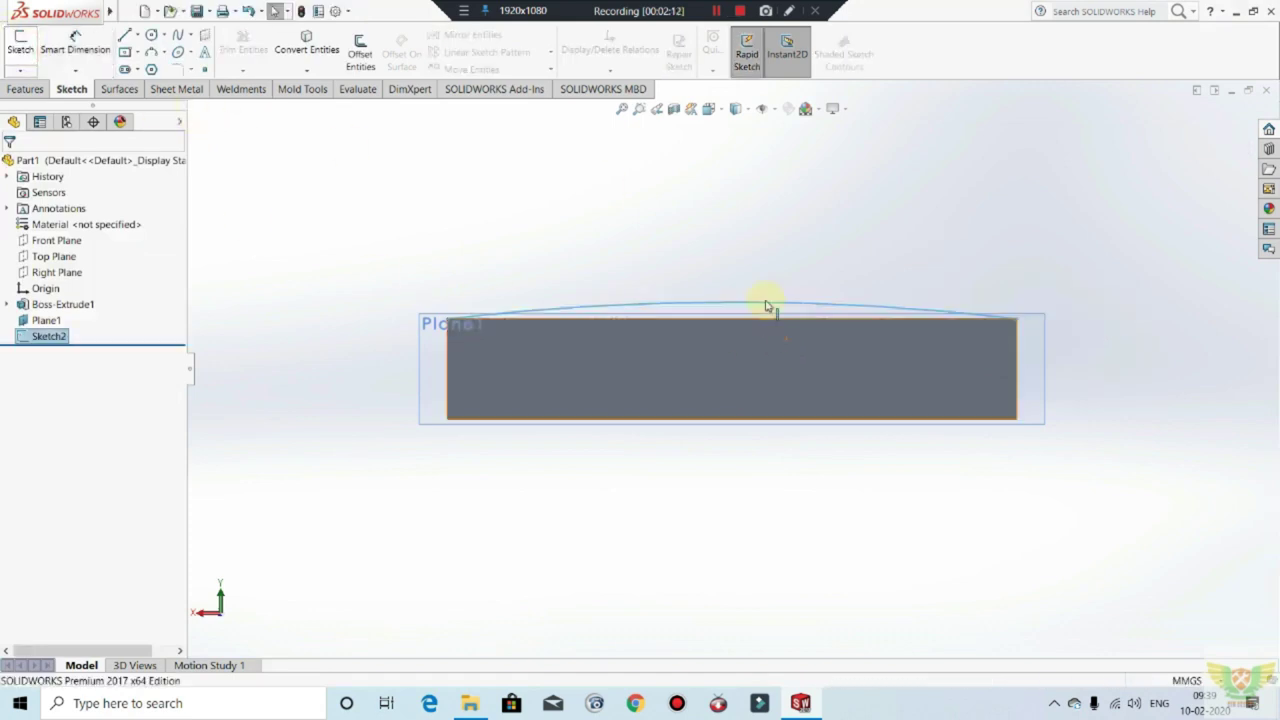
Step: Extrude the arc sketch Through All to give the block a curved top
middle_drag(860, 399, 831, 317)
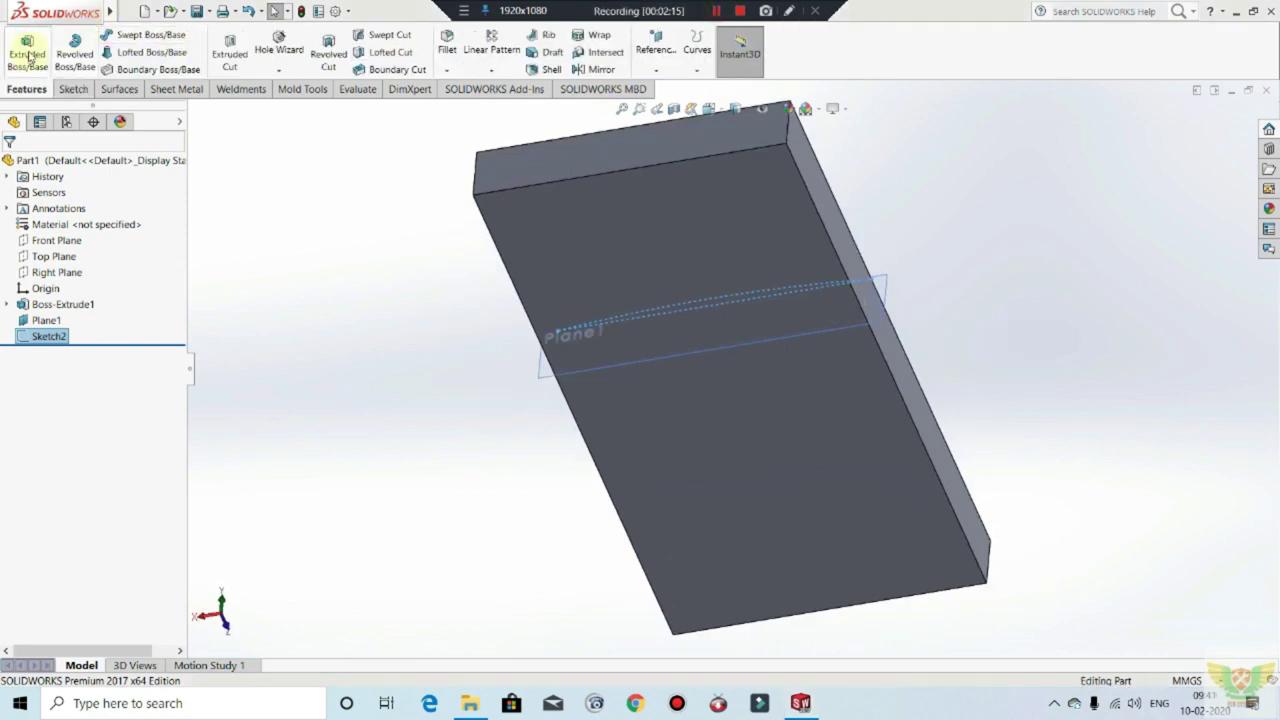
click(28, 55)
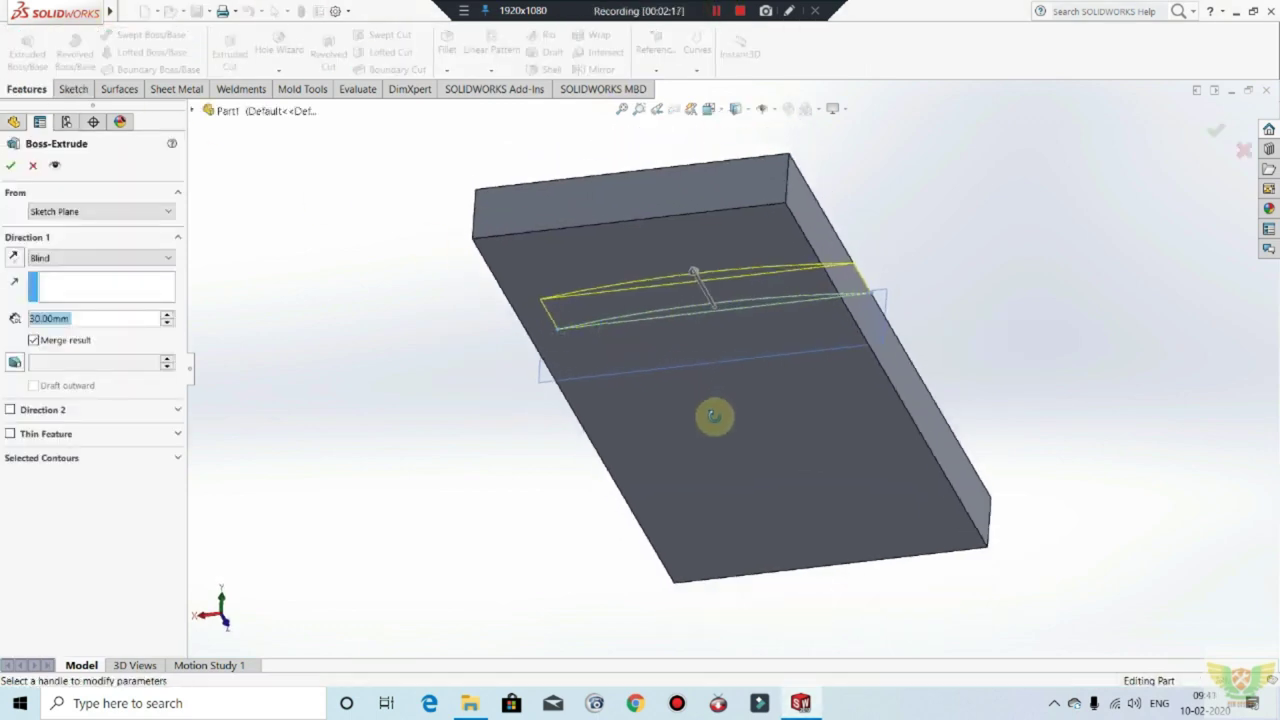
middle_drag(714, 416, 677, 531)
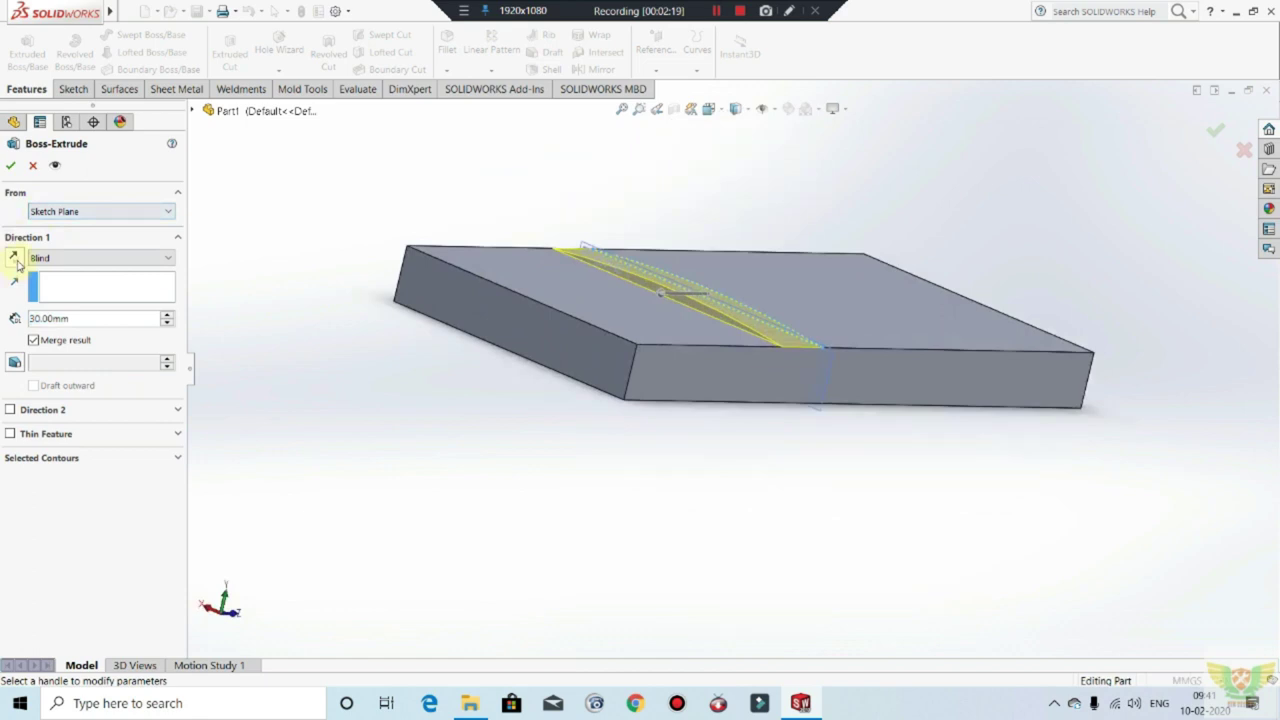
click(140, 258)
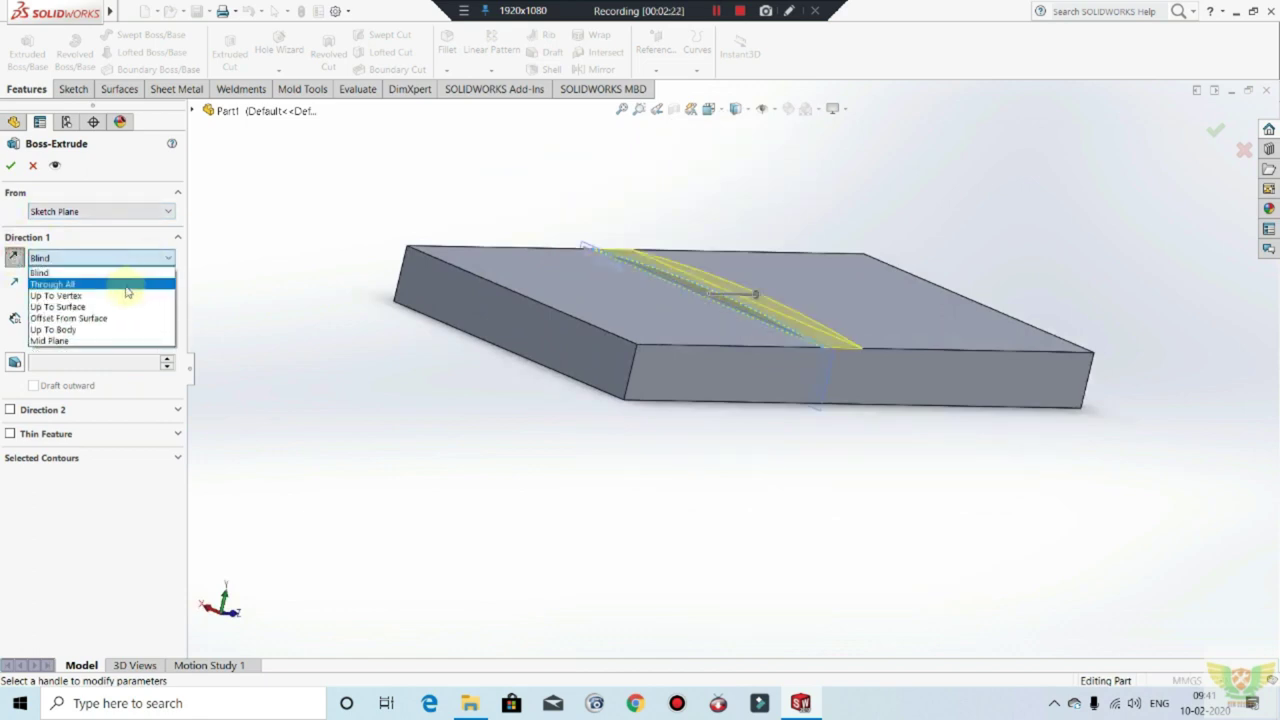
click(107, 288)
mouse_move(217, 249)
middle_down()
mouse_move(323, 229)
mouse_move(297, 293)
middle_up()
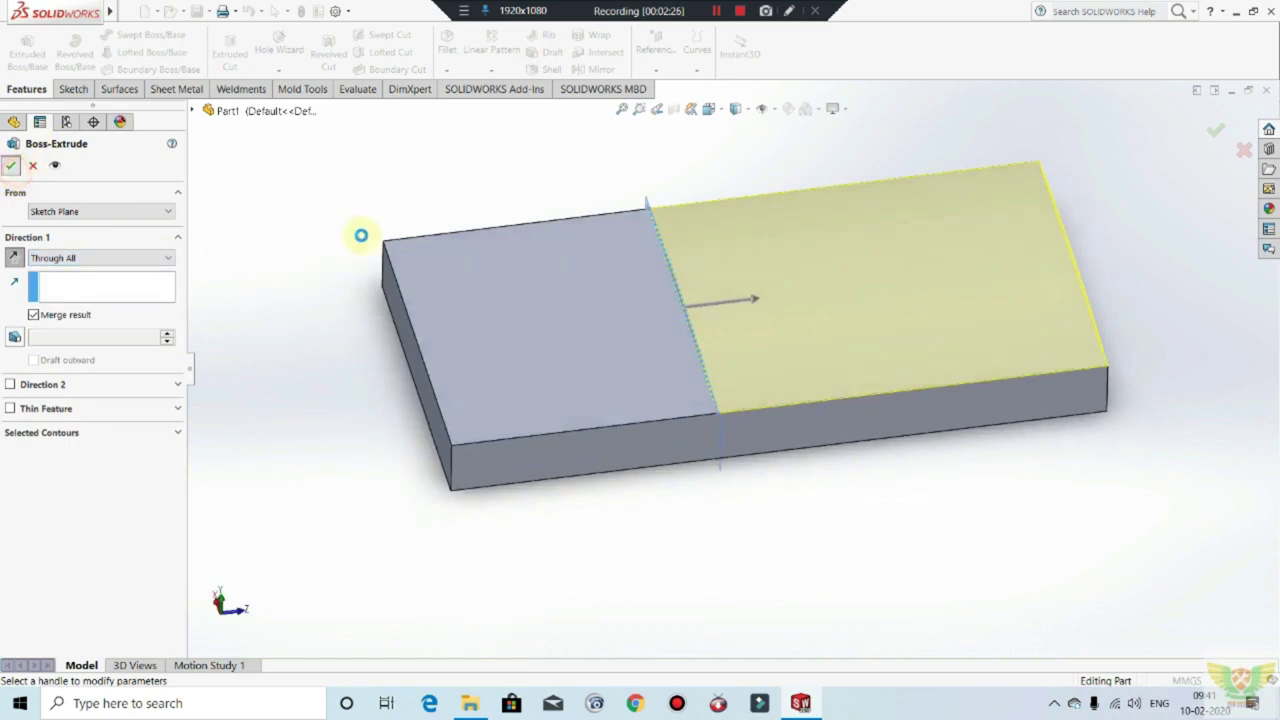
key(Return)
mouse_move(386, 200)
middle_down()
mouse_move(597, 214)
mouse_move(878, 523)
middle_up()
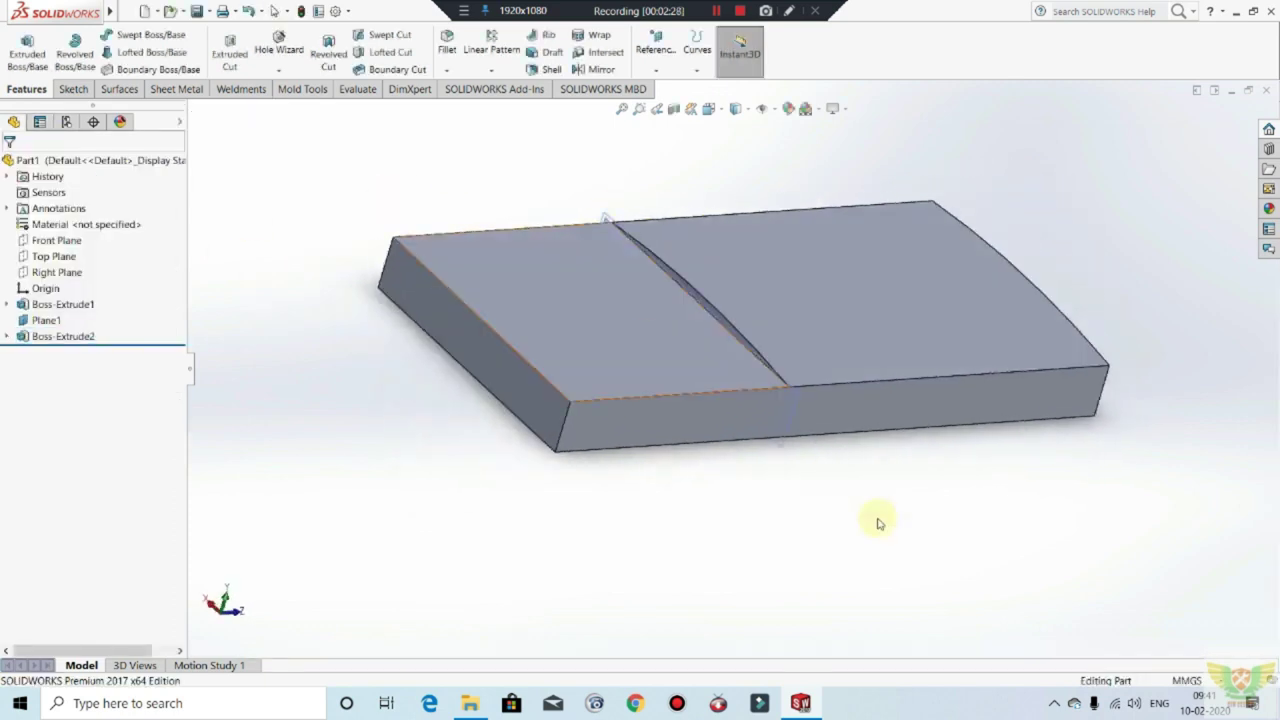
Step: Hide Plane1 and view the part side-on
right_click(787, 453)
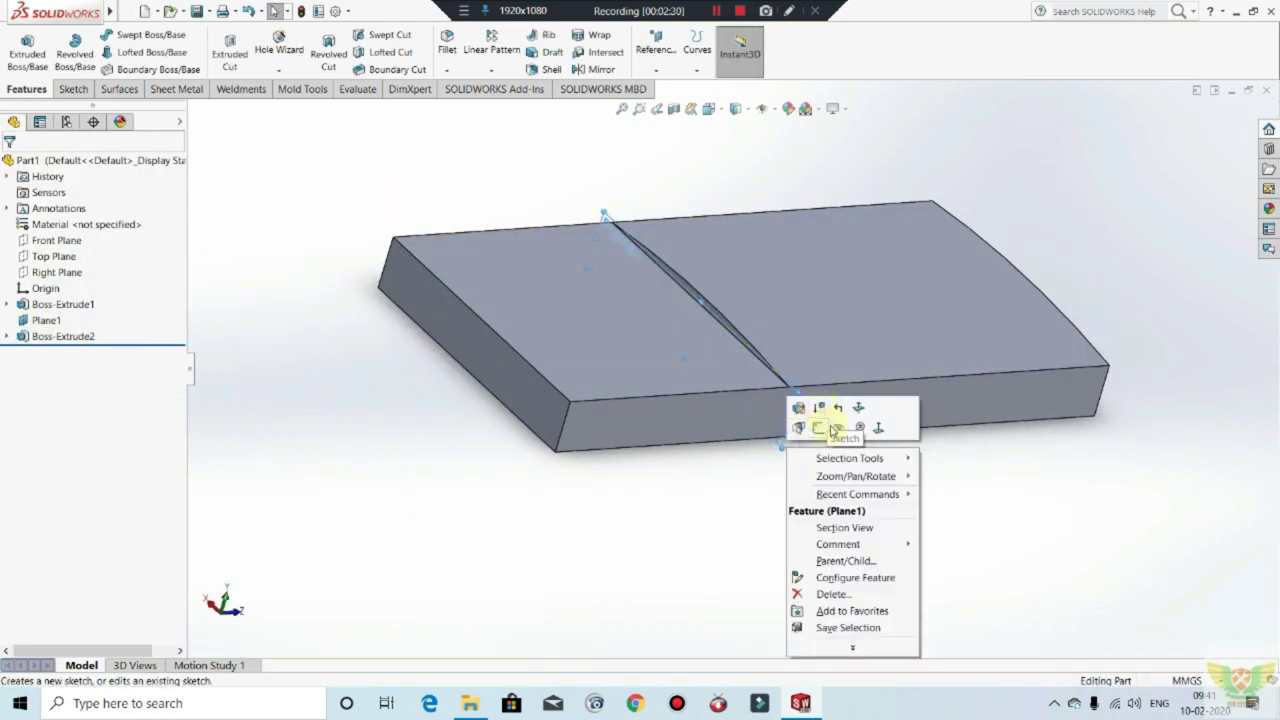
click(828, 430)
mouse_move(760, 486)
middle_down()
mouse_move(729, 574)
mouse_move(871, 437)
mouse_move(861, 520)
mouse_move(763, 557)
mouse_move(717, 471)
mouse_move(757, 423)
mouse_move(802, 460)
mouse_move(711, 397)
middle_up()
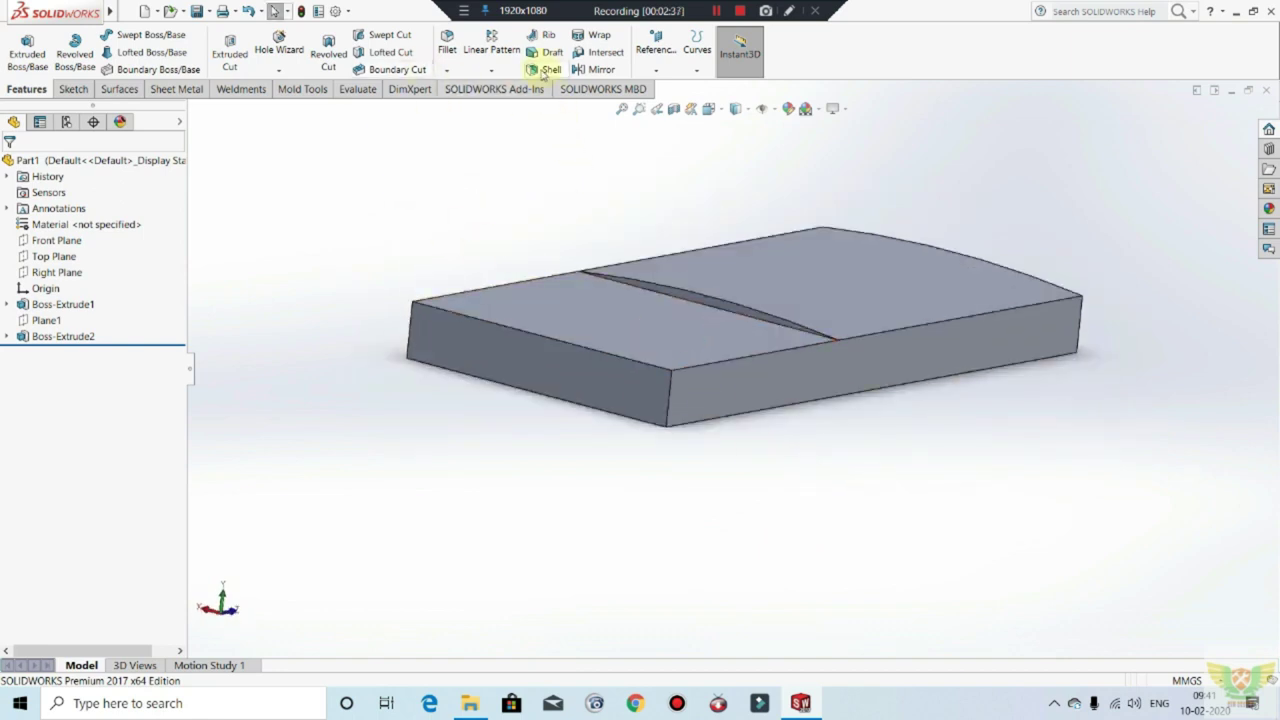
Step: Start a draft with the bottom face as neutral plane and select the four side faces
click(551, 53)
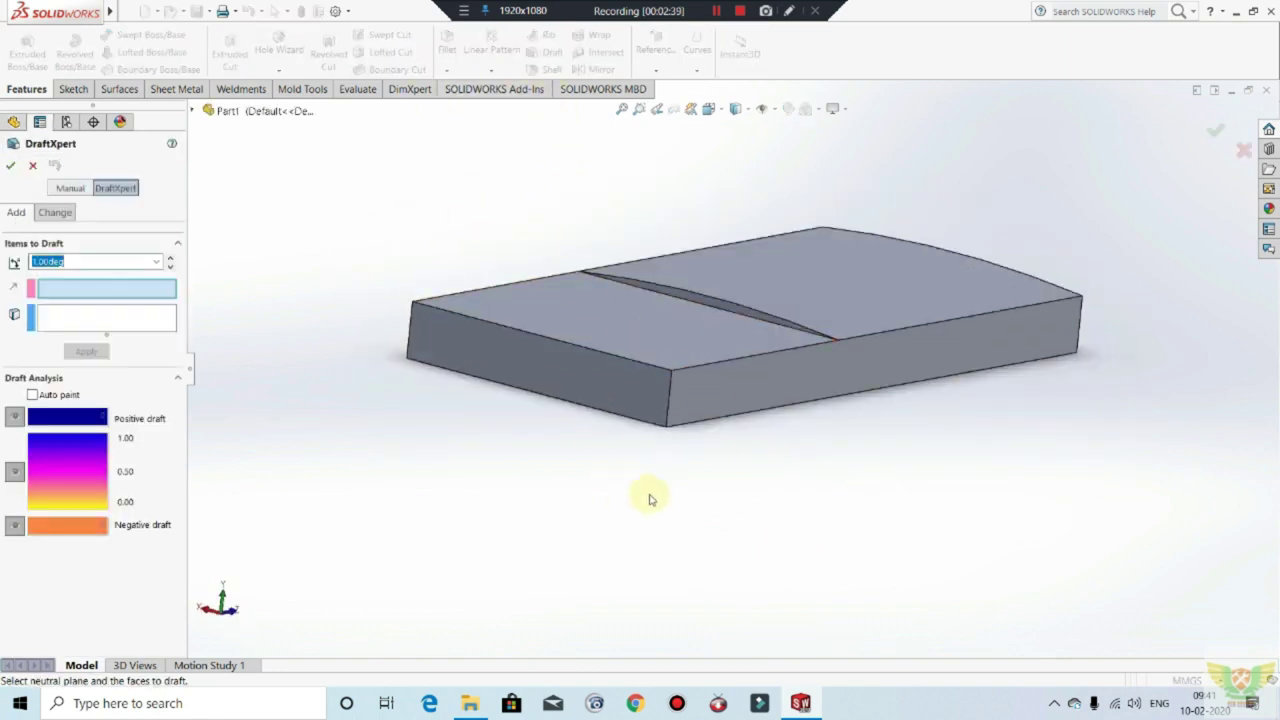
middle_drag(318, 490, 551, 503)
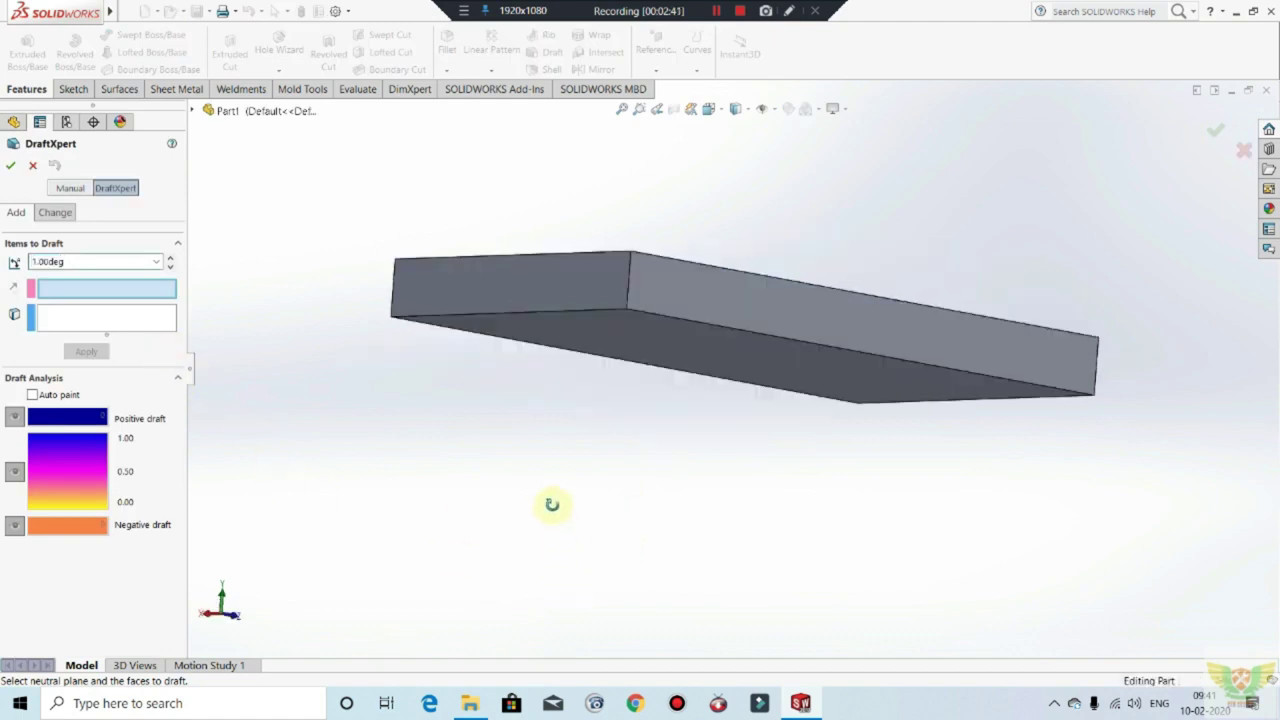
click(720, 378)
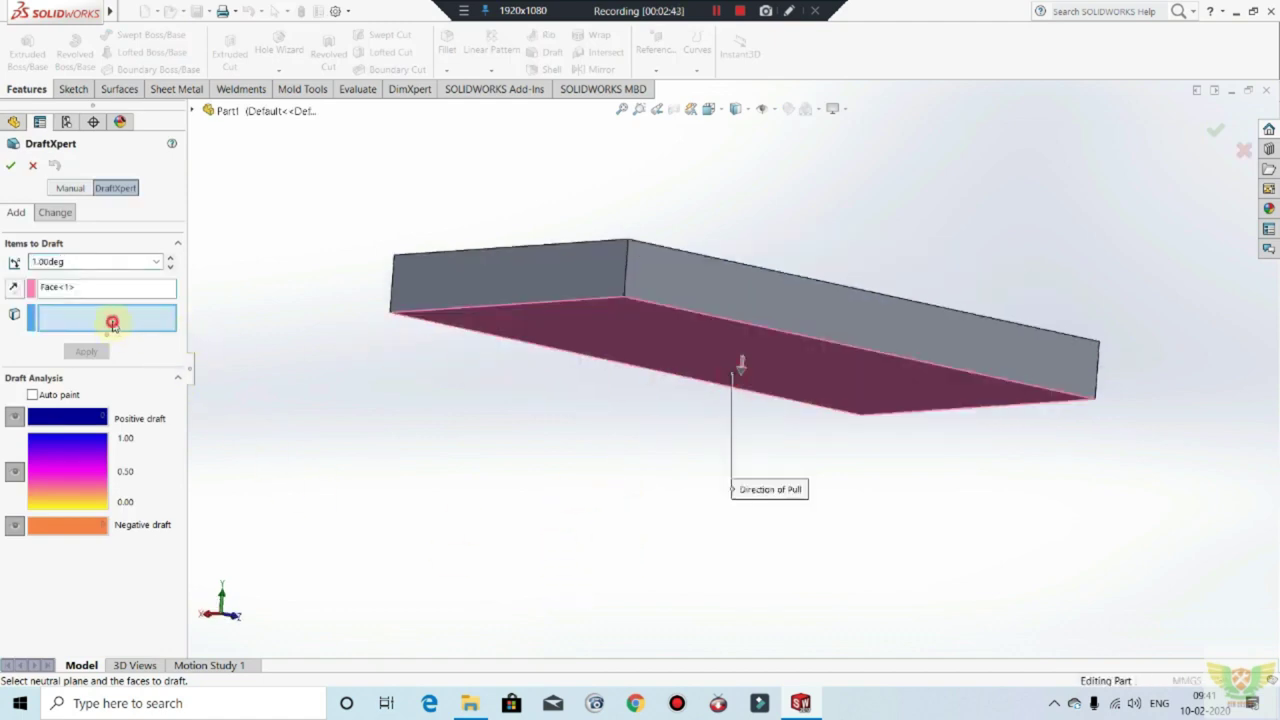
click(703, 298)
click(580, 263)
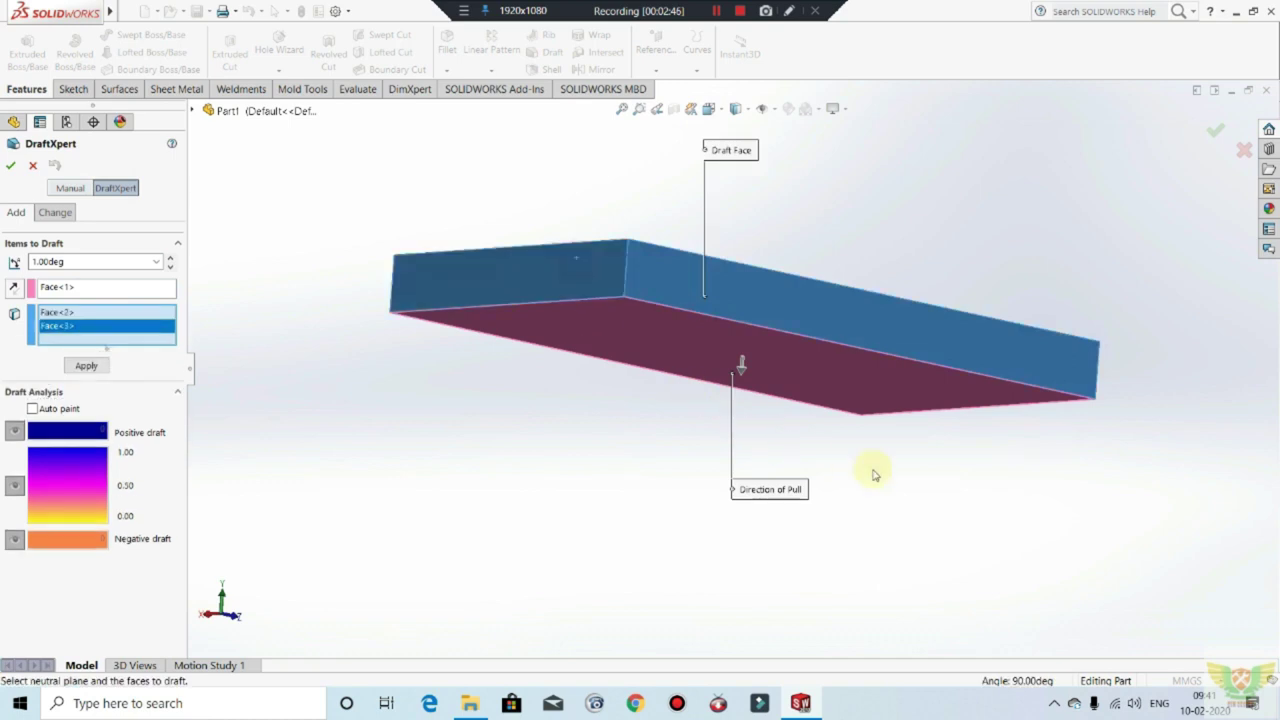
middle_drag(871, 471, 961, 549)
click(1043, 380)
mouse_move(1091, 429)
middle_down()
mouse_move(943, 486)
mouse_move(869, 319)
middle_up()
click(869, 324)
Step: Apply the 1.00° draft as Draft1, then review its settings and close
mouse_move(937, 434)
middle_down()
mouse_move(1131, 449)
mouse_move(1174, 560)
mouse_move(1131, 464)
mouse_move(1146, 503)
middle_up()
mouse_move(229, 263)
middle_down()
mouse_move(337, 363)
mouse_move(323, 451)
mouse_move(323, 334)
middle_up()
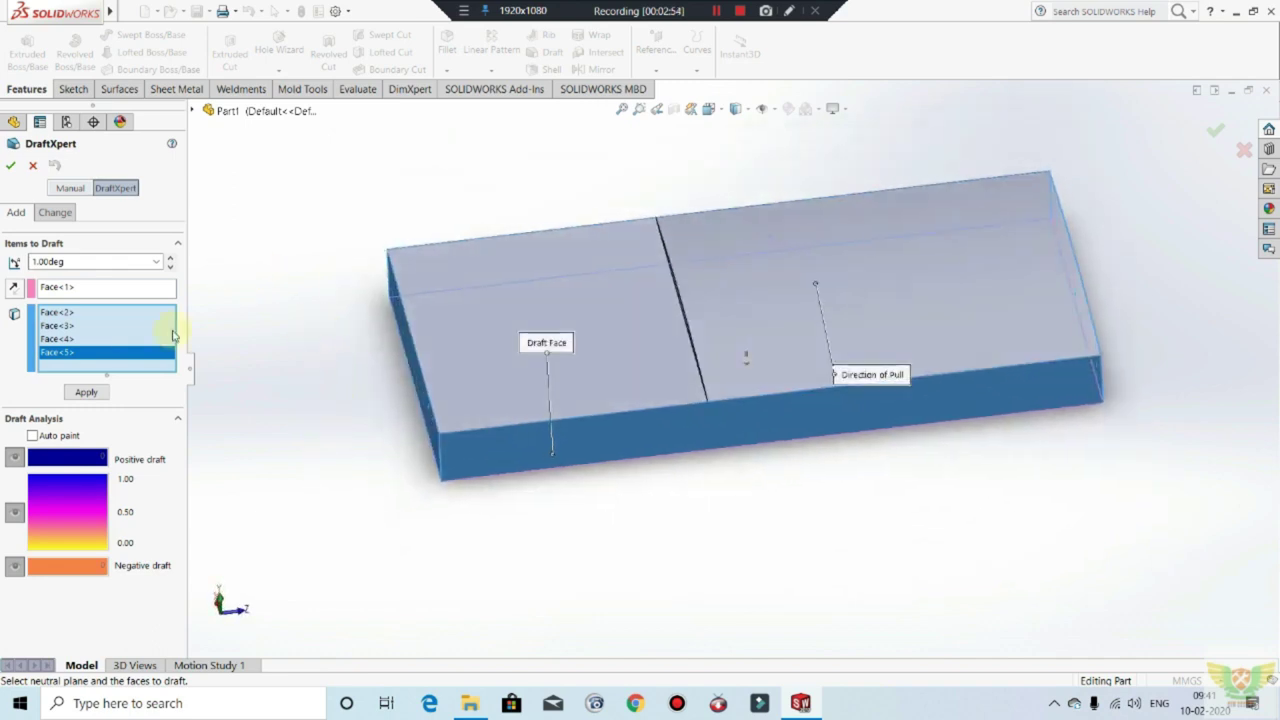
click(100, 392)
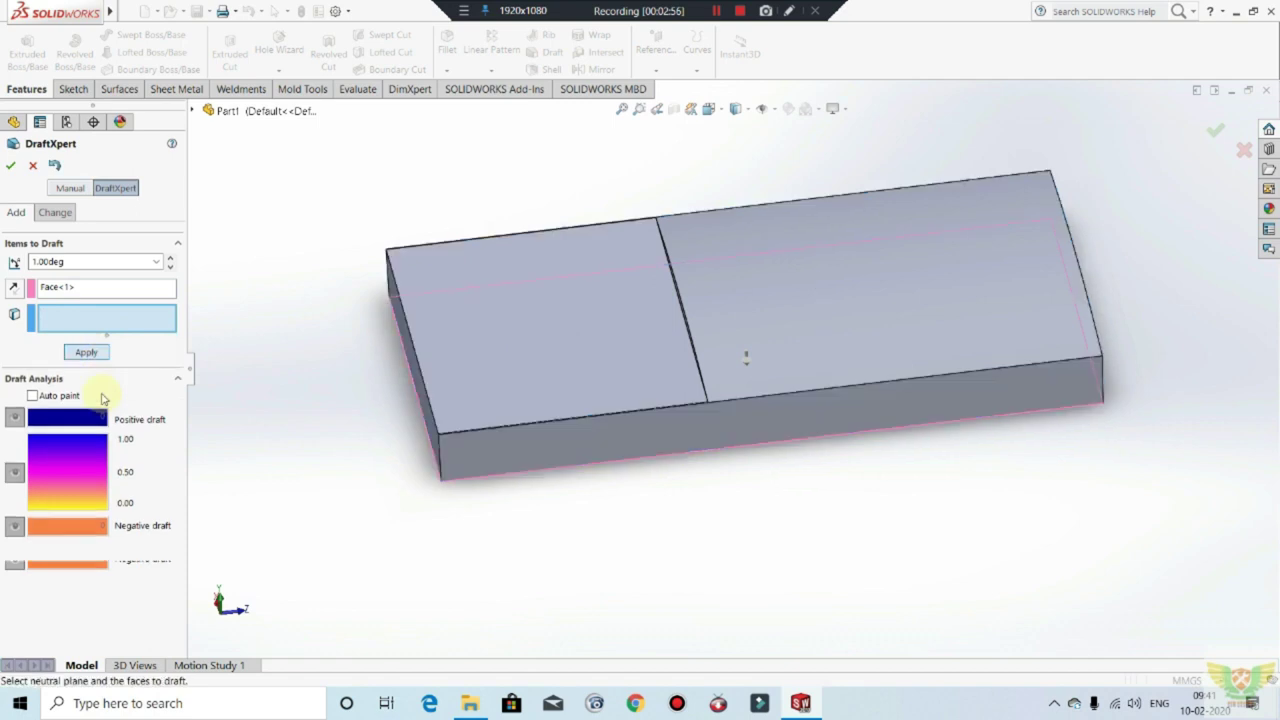
mouse_move(470, 440)
middle_down()
mouse_move(494, 423)
mouse_move(500, 386)
middle_up()
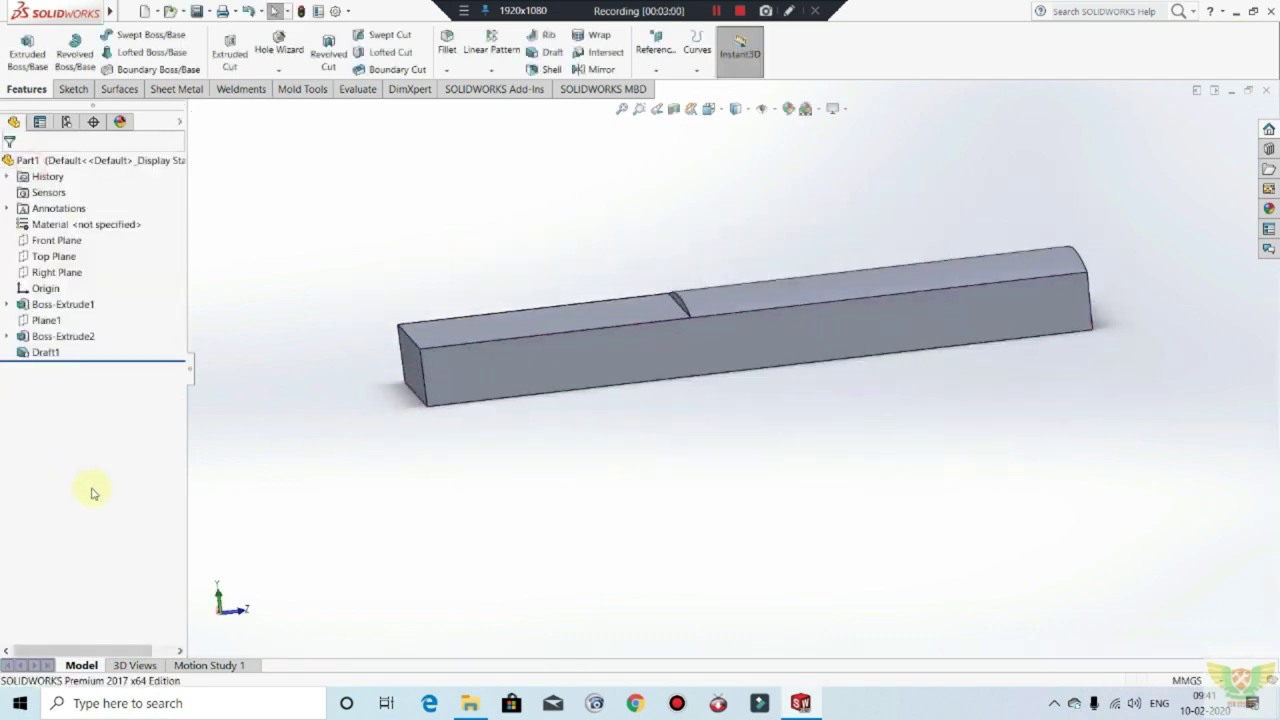
click(78, 318)
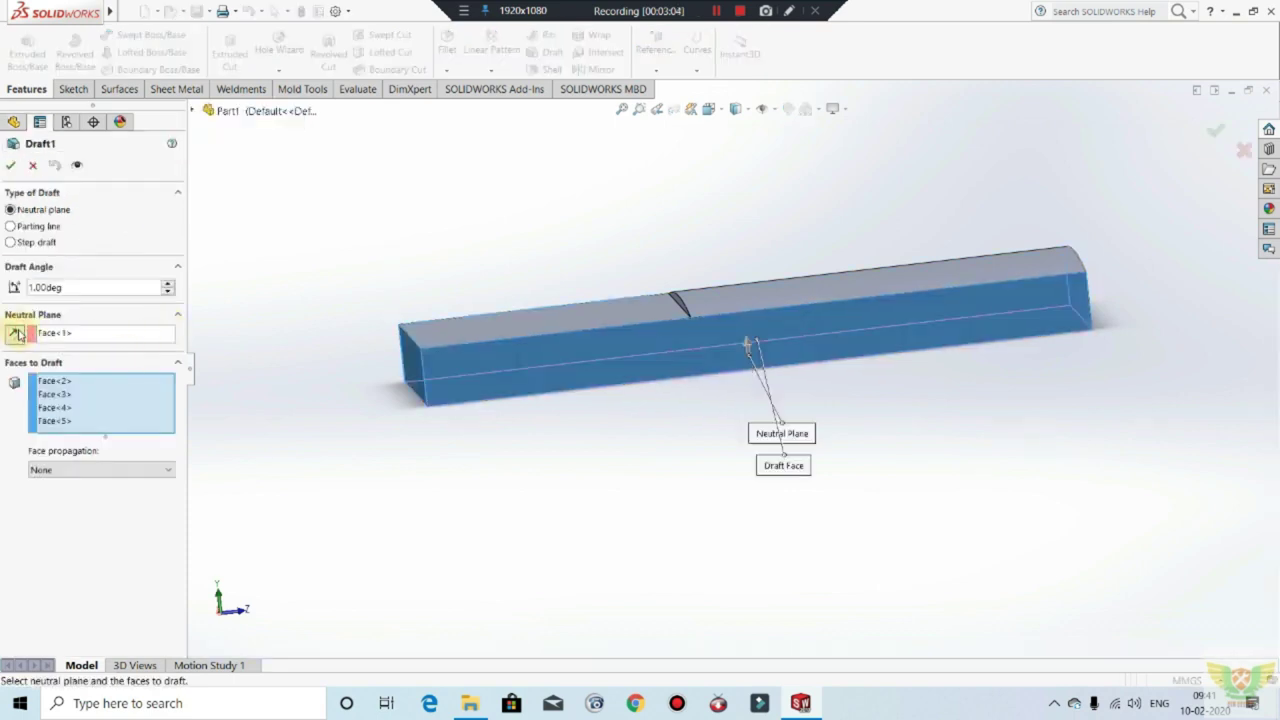
click(14, 166)
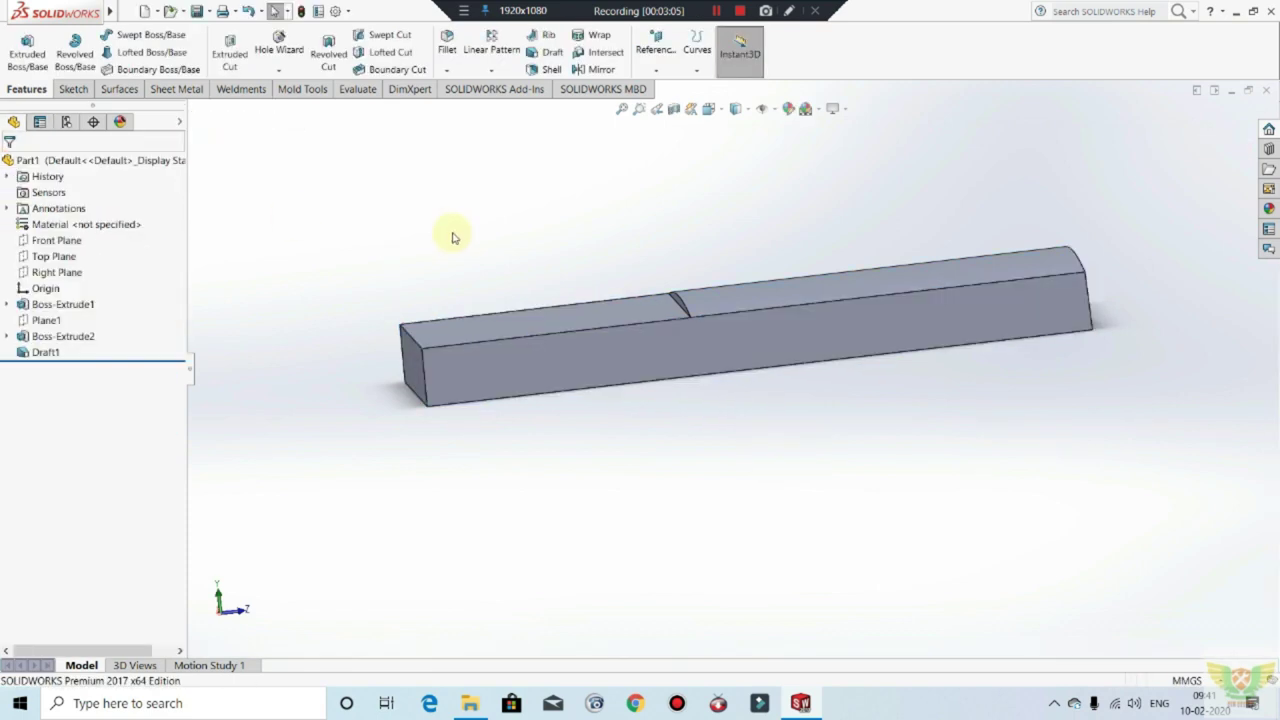
Step: Switch to the Left view, then orbit and zoom to an angled view of the drafted block
key(ctrl+3)
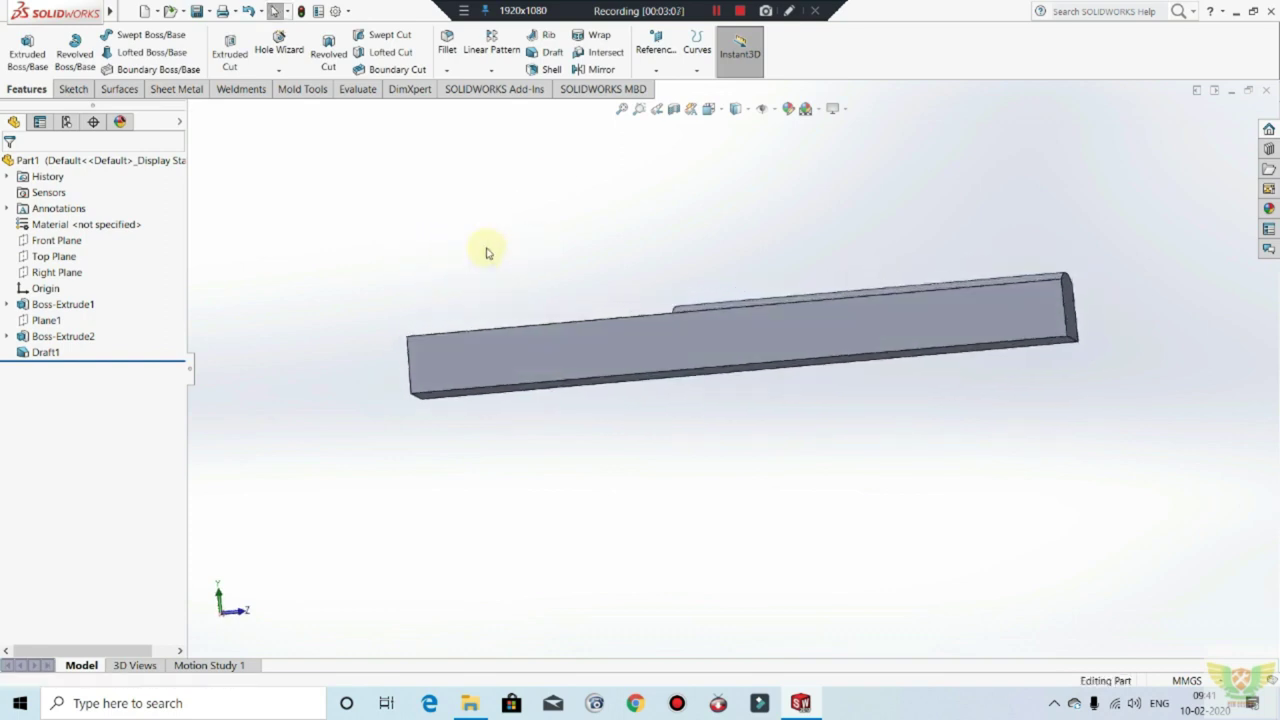
scroll(443, 371, up, 2)
scroll(563, 400, down, 2)
mouse_move(563, 400)
middle_down()
mouse_move(691, 542)
mouse_move(745, 492)
mouse_move(700, 200)
mouse_move(877, 449)
mouse_move(914, 314)
mouse_move(970, 373)
middle_up()
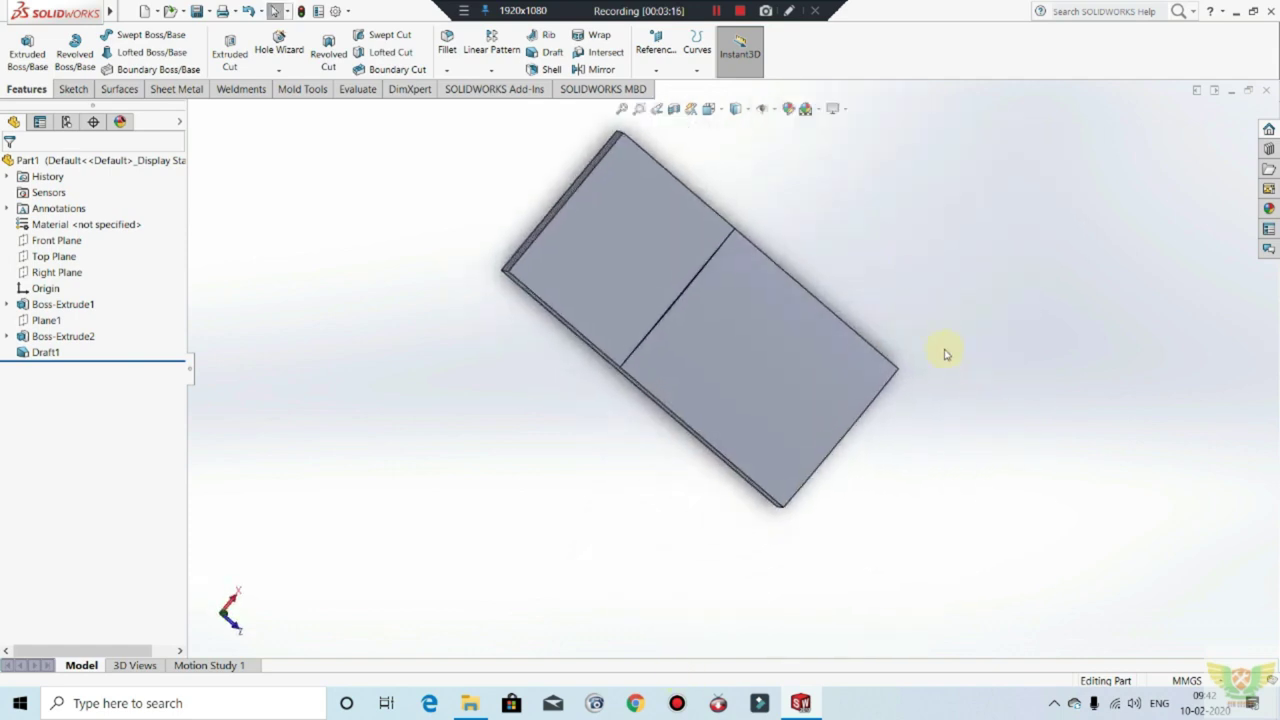
mouse_move(914, 449)
middle_down()
mouse_move(877, 331)
mouse_move(871, 340)
mouse_move(915, 294)
mouse_move(906, 349)
middle_up()
scroll(871, 340, down, 3)
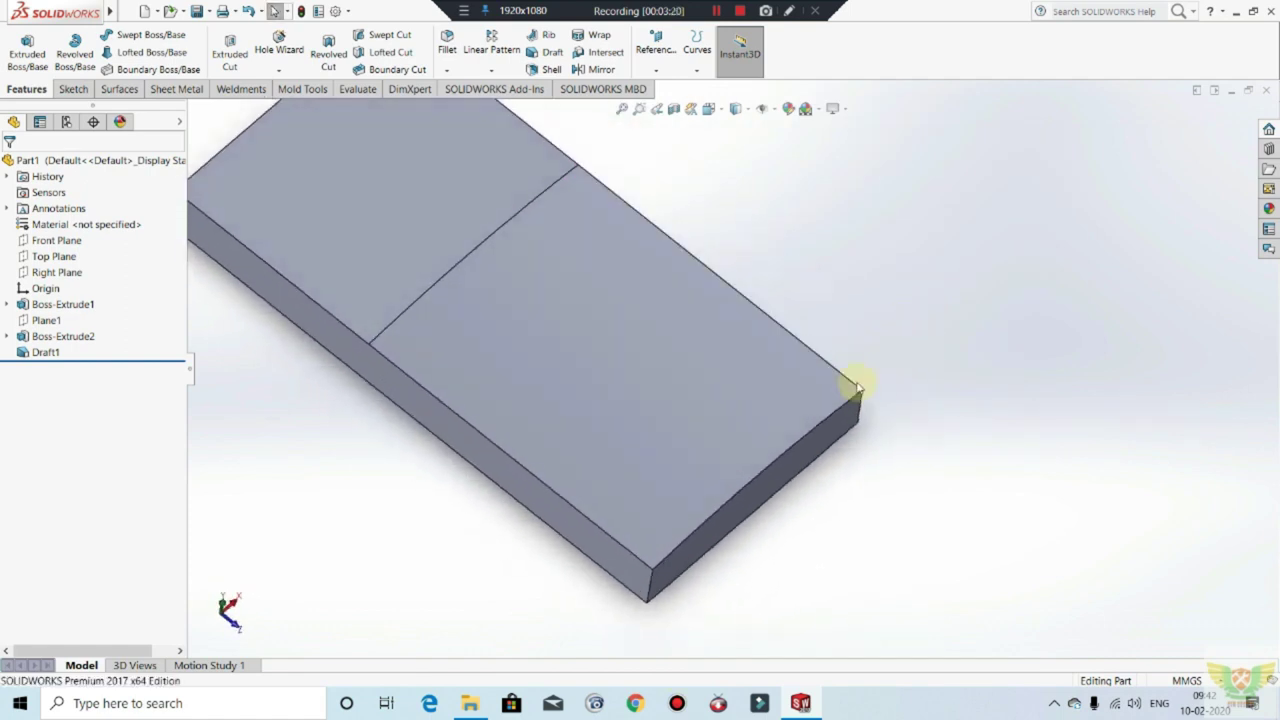
middle_drag(857, 387, 840, 376)
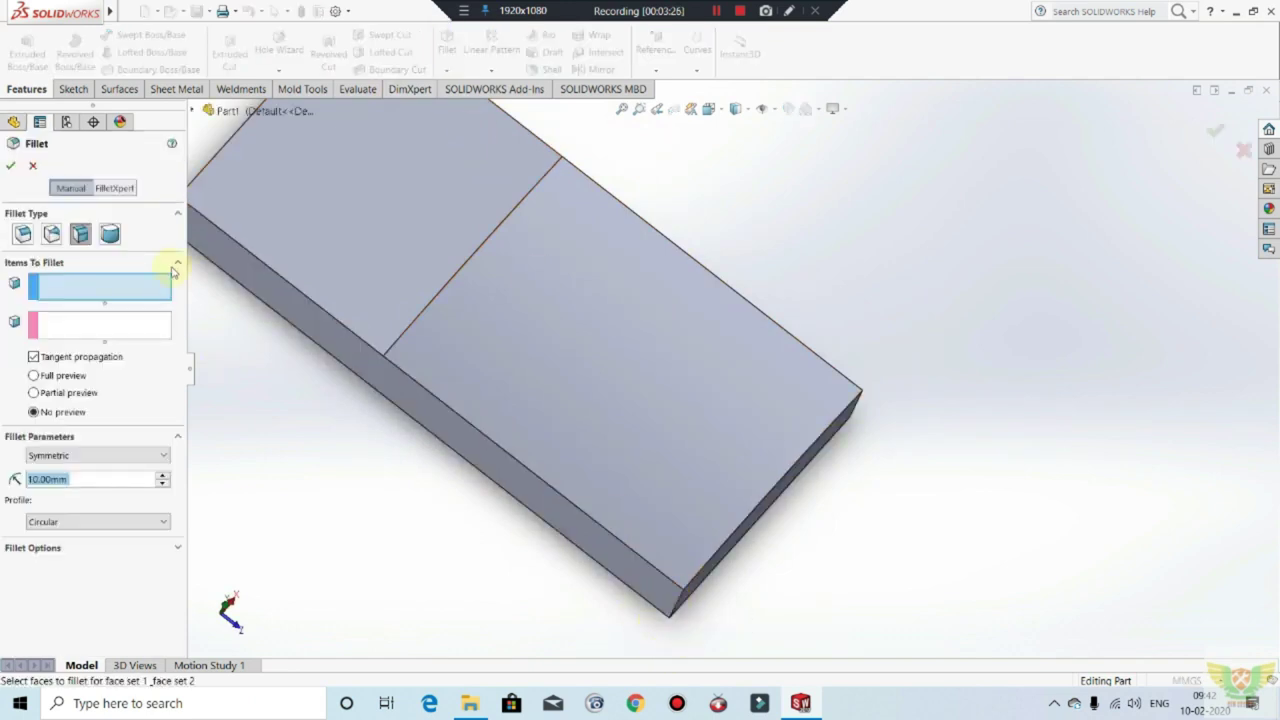
Step: Round the block's four corner edges with a 10 mm constant-size fillet
click(22, 233)
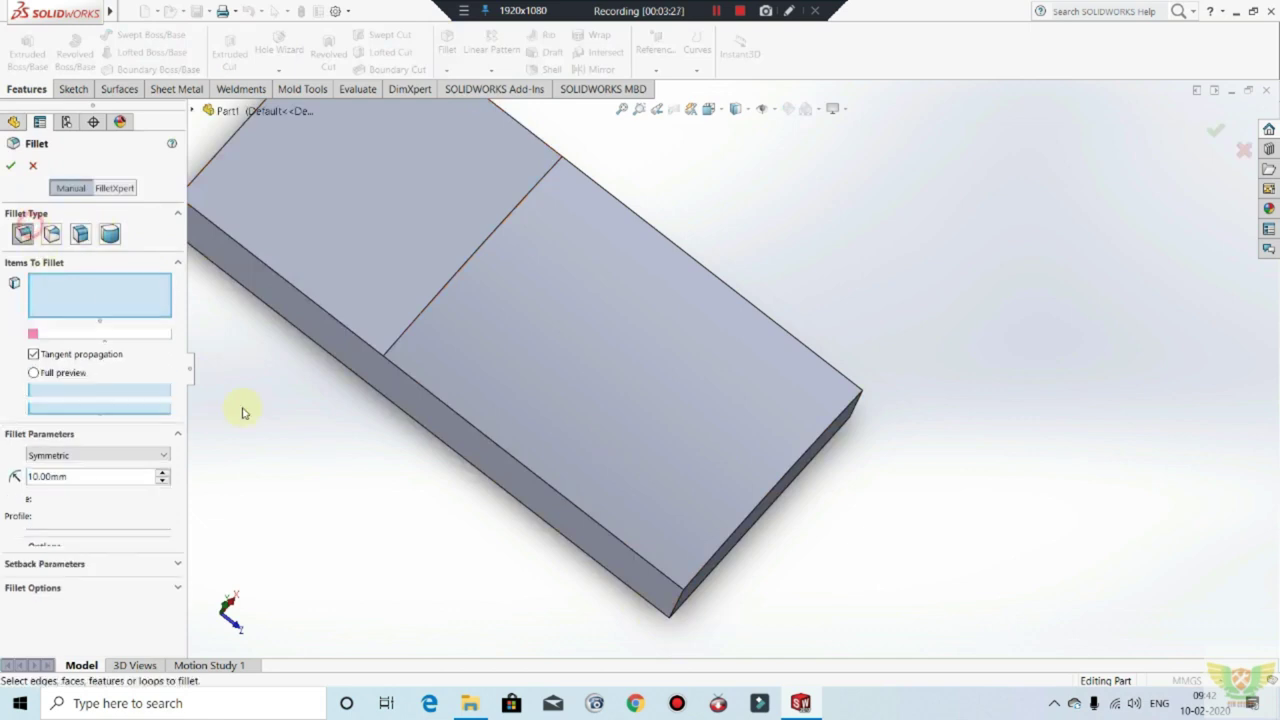
click(700, 582)
middle_drag(914, 471, 877, 449)
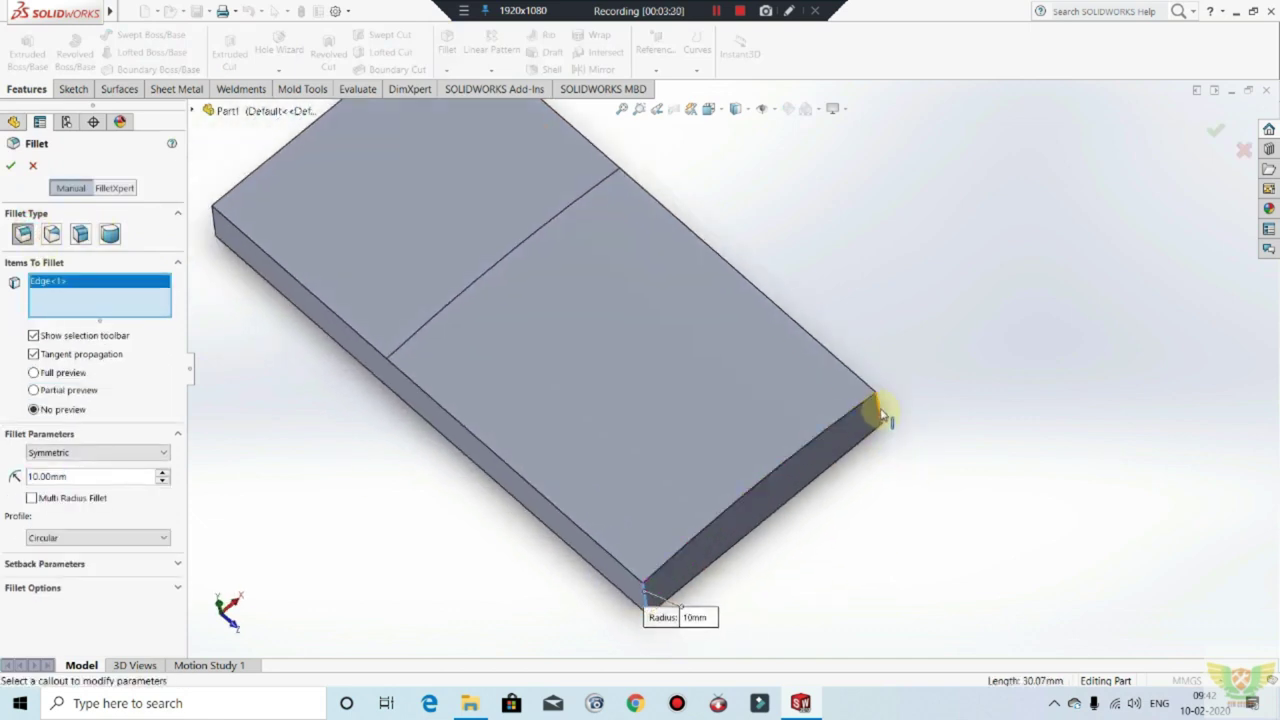
click(879, 410)
scroll(921, 519, up, 3)
middle_drag(920, 522, 806, 487)
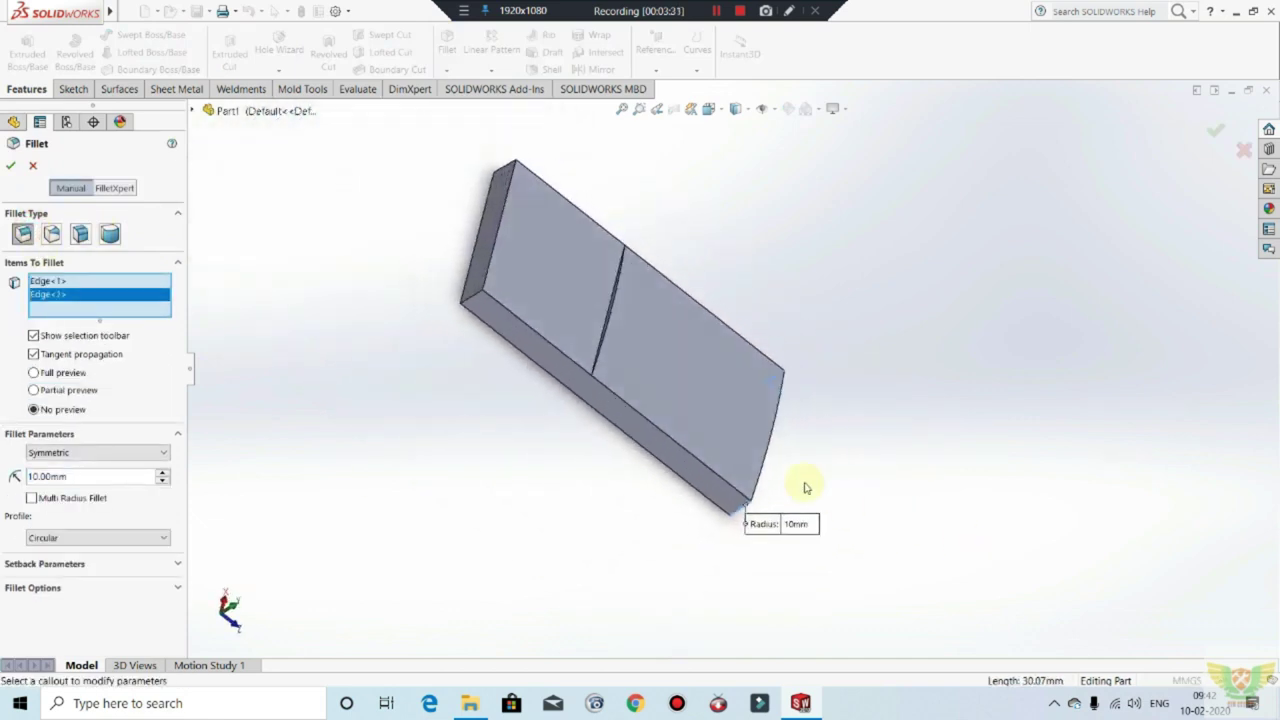
click(480, 292)
click(505, 170)
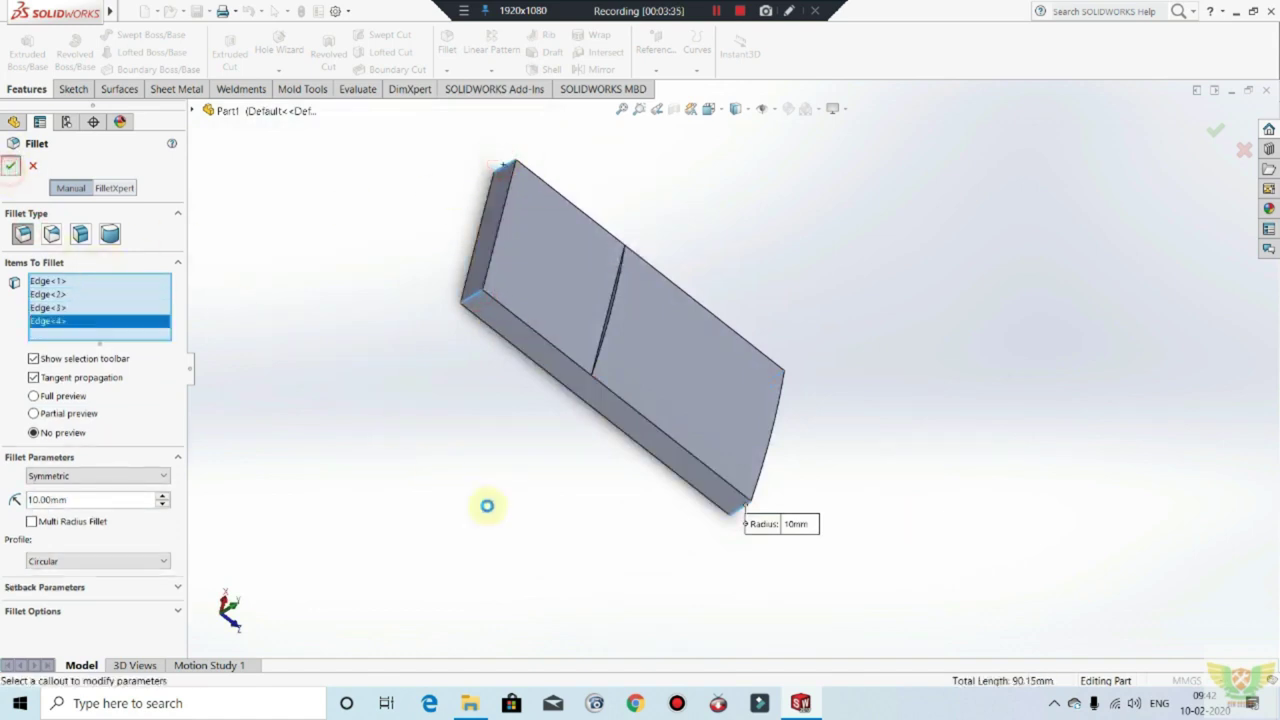
key(Return)
Step: Orbit and zoom around the filleted block to inspect the rounded corners
mouse_move(623, 517)
middle_down()
mouse_move(551, 431)
mouse_move(523, 574)
mouse_move(564, 444)
mouse_move(743, 443)
mouse_move(629, 357)
mouse_move(763, 400)
mouse_move(749, 257)
mouse_move(797, 281)
middle_up()
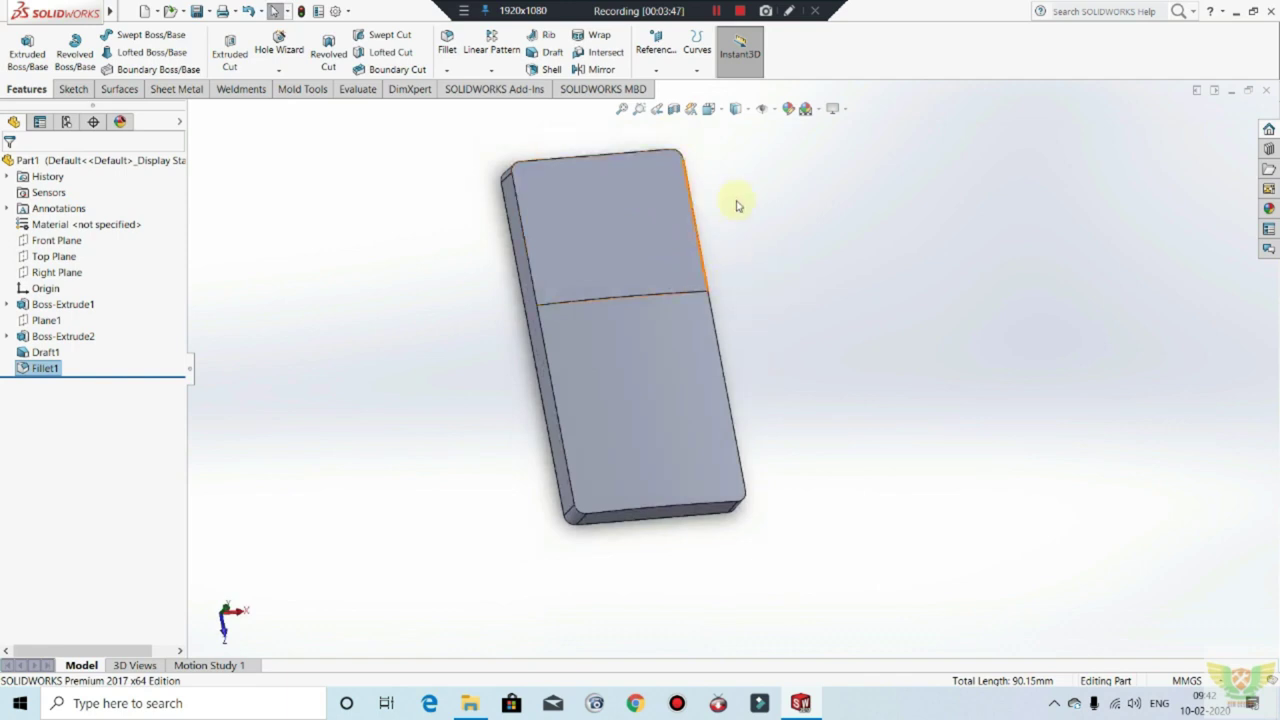
scroll(737, 210, up, 3)
mouse_move(737, 217)
middle_down()
mouse_move(777, 343)
mouse_move(723, 317)
mouse_move(528, 136)
middle_up()
scroll(704, 310, down, 3)
middle_drag(510, 190, 589, 271)
middle_drag(691, 449, 666, 337)
scroll(693, 447, down, 2)
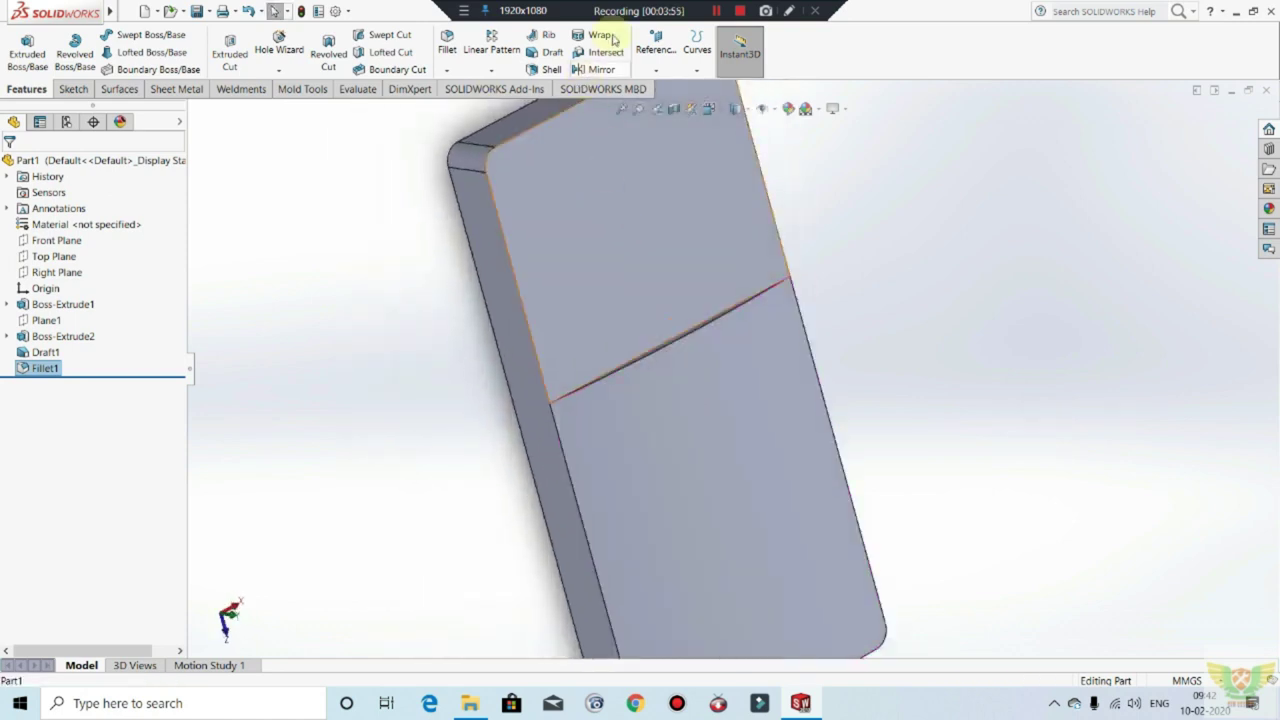
scroll(694, 337, up, 1)
scroll(686, 395, up, 1)
mouse_move(686, 395)
middle_down()
mouse_move(734, 420)
mouse_move(691, 403)
mouse_move(762, 408)
mouse_move(880, 320)
middle_up()
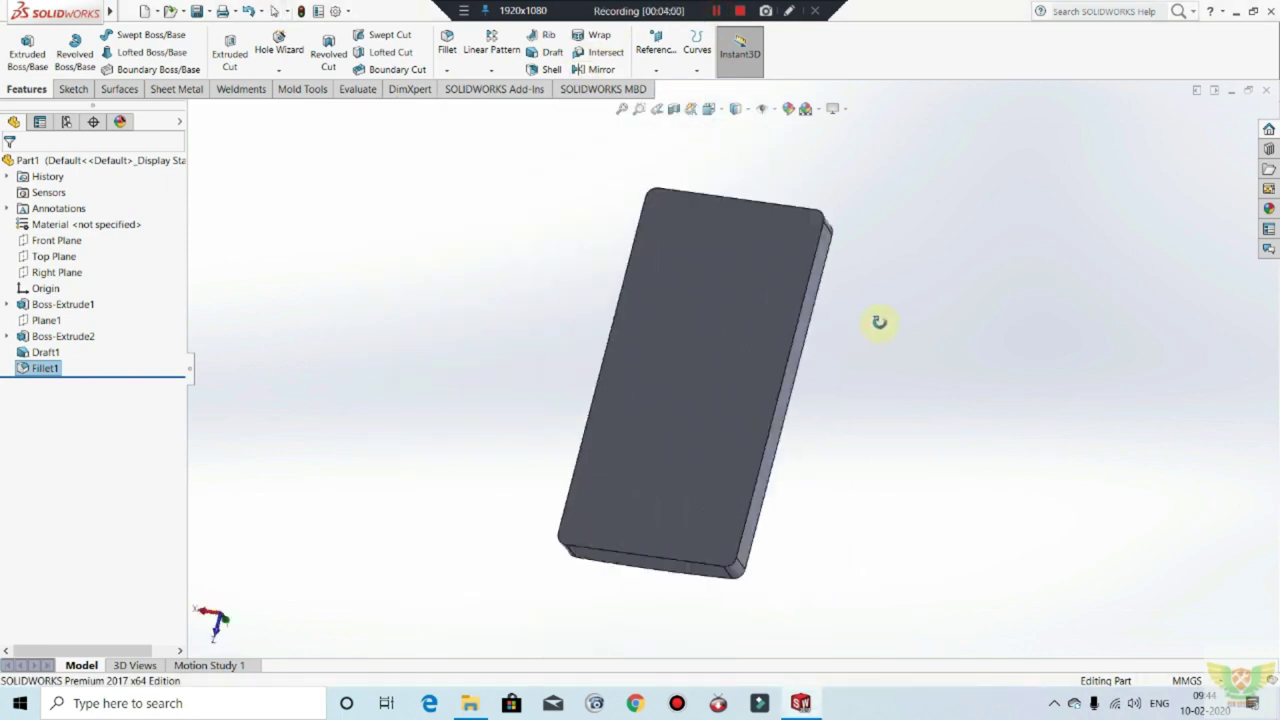
Step: Shell the block to 2 mm walls with the top face removed, then inspect it
click(701, 360)
text(2)
key(Return)
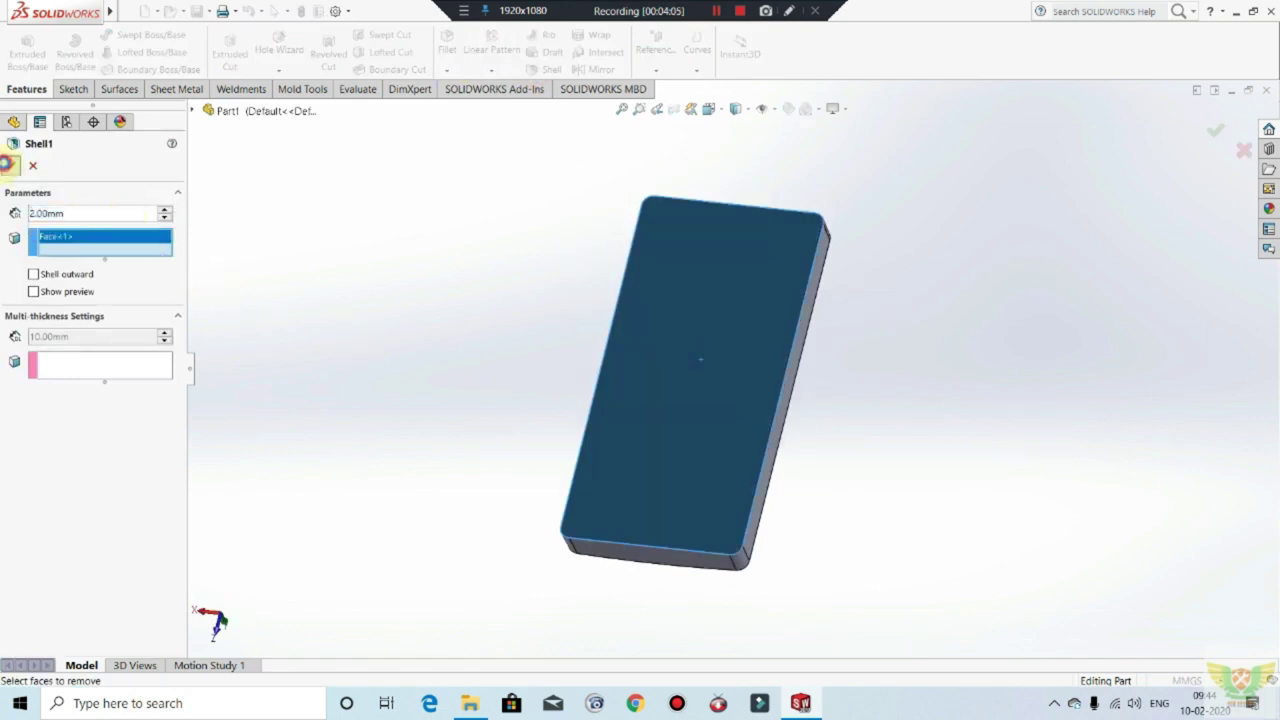
click(8, 164)
mouse_move(560, 334)
middle_down()
mouse_move(529, 314)
mouse_move(651, 571)
mouse_move(791, 383)
mouse_move(774, 397)
mouse_move(671, 263)
mouse_move(700, 358)
middle_up()
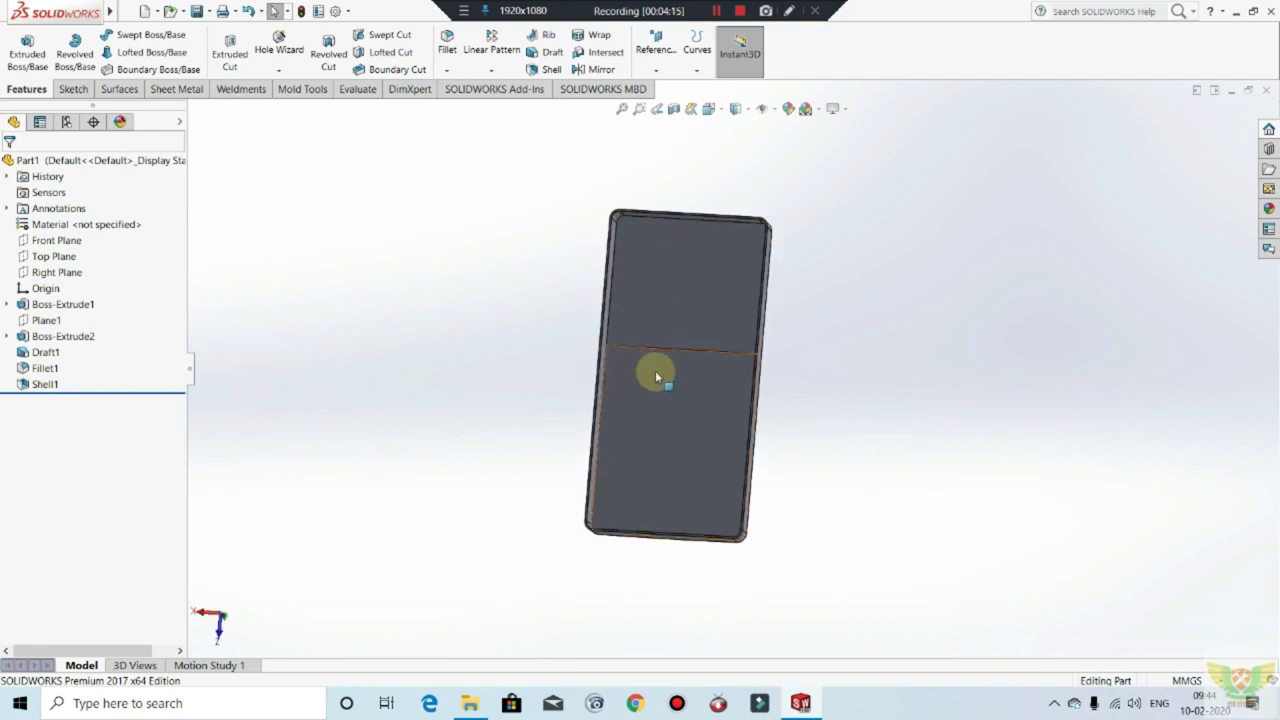
mouse_move(720, 366)
middle_down()
mouse_move(763, 363)
mouse_move(737, 372)
mouse_move(723, 286)
mouse_move(777, 254)
mouse_move(714, 326)
middle_up()
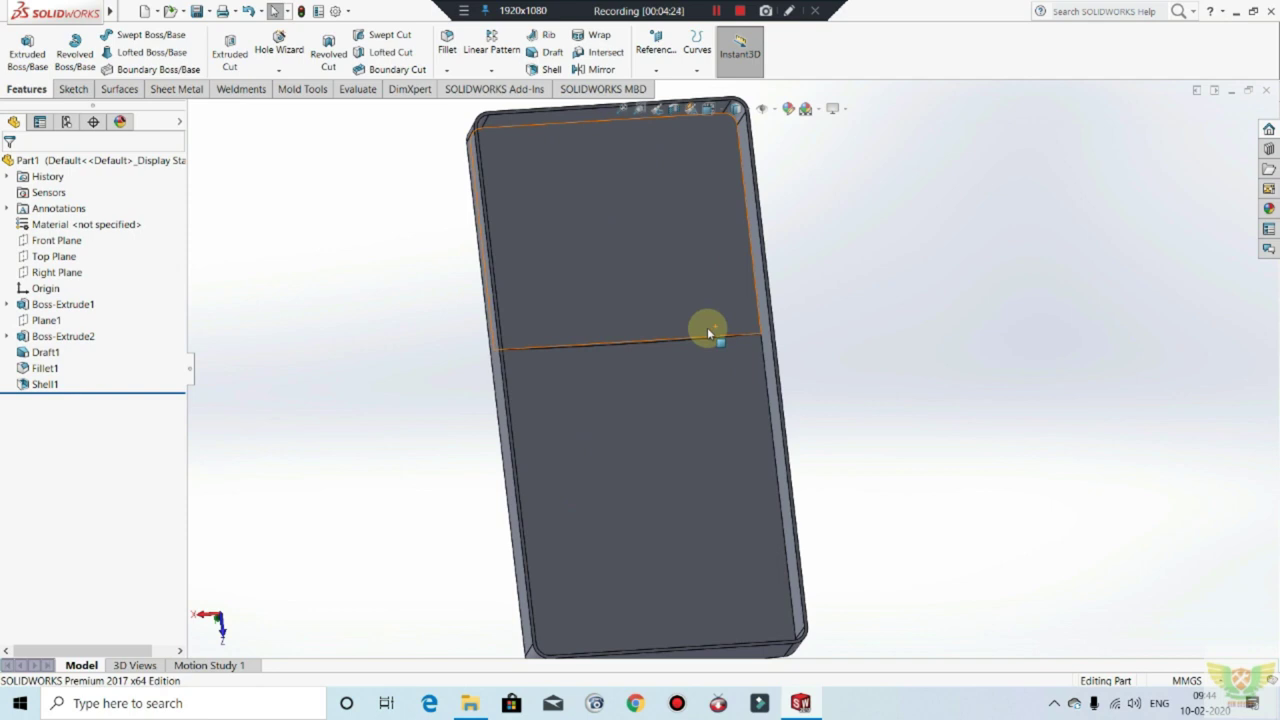
Step: Start a new sketch on the enclosure's upper front face
click(697, 293)
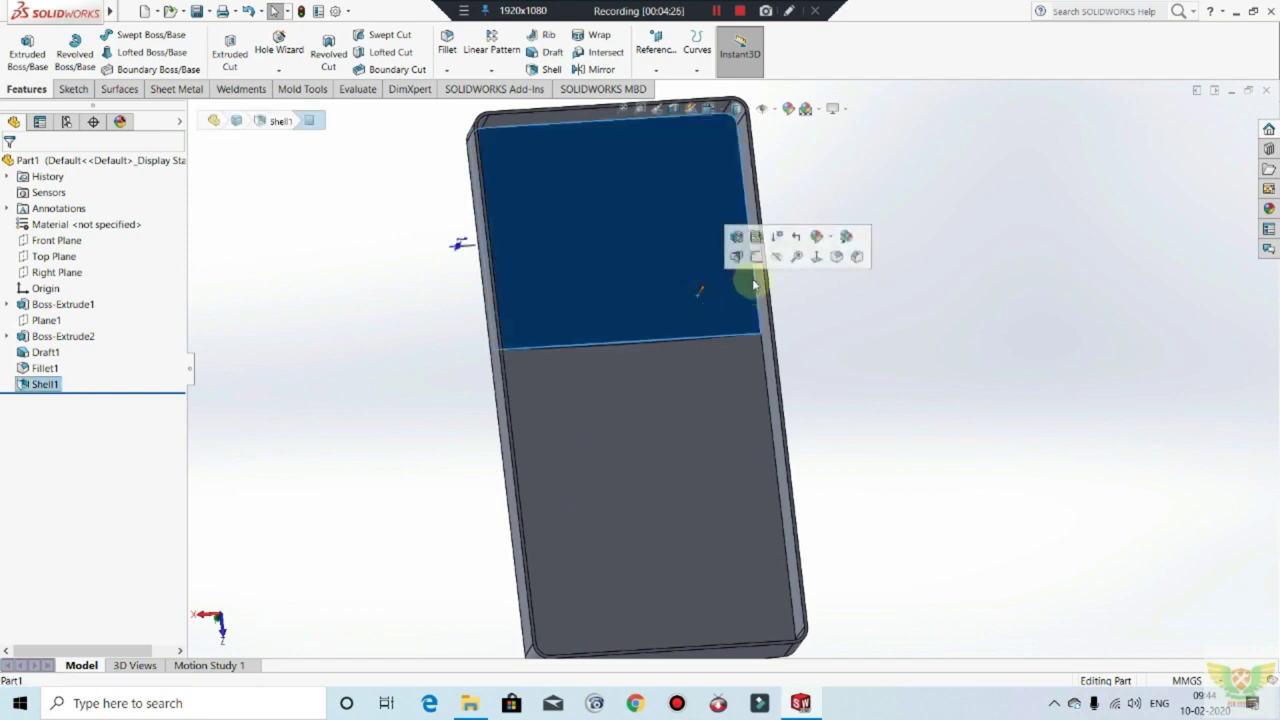
mouse_move(918, 369)
middle_down()
mouse_move(1020, 403)
mouse_move(929, 386)
mouse_move(651, 251)
middle_up()
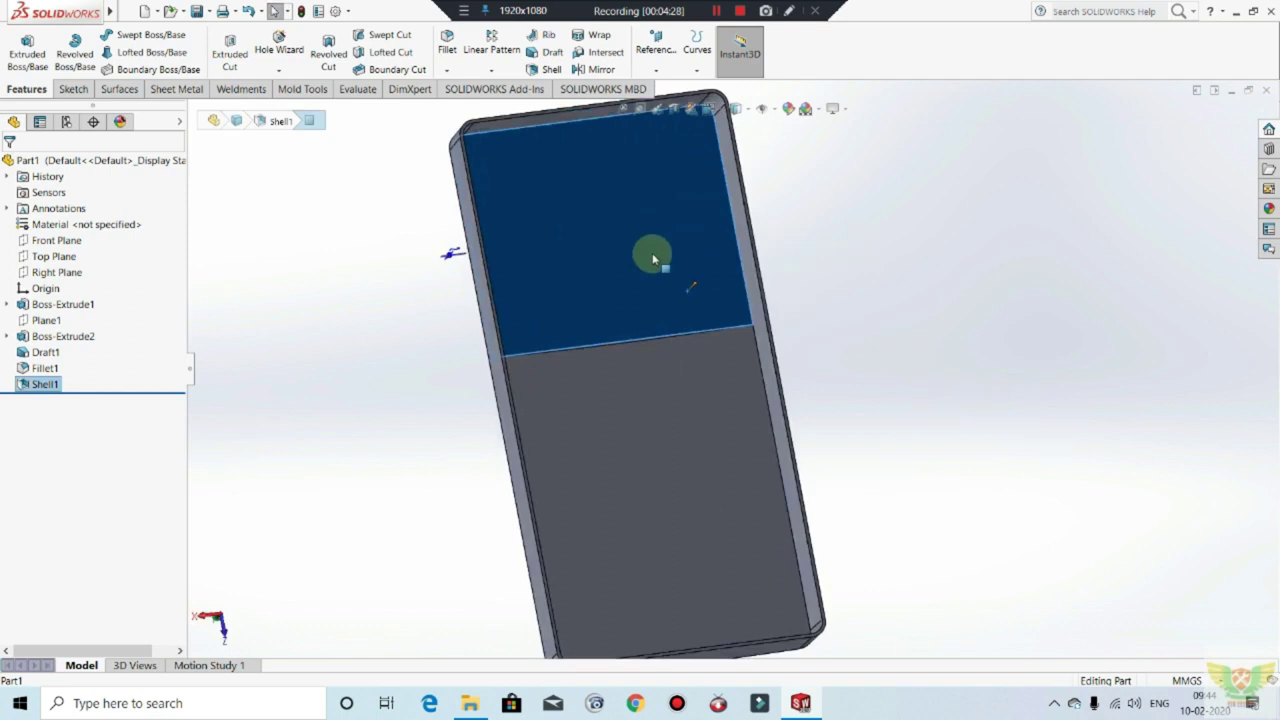
right_click(678, 297)
click(707, 279)
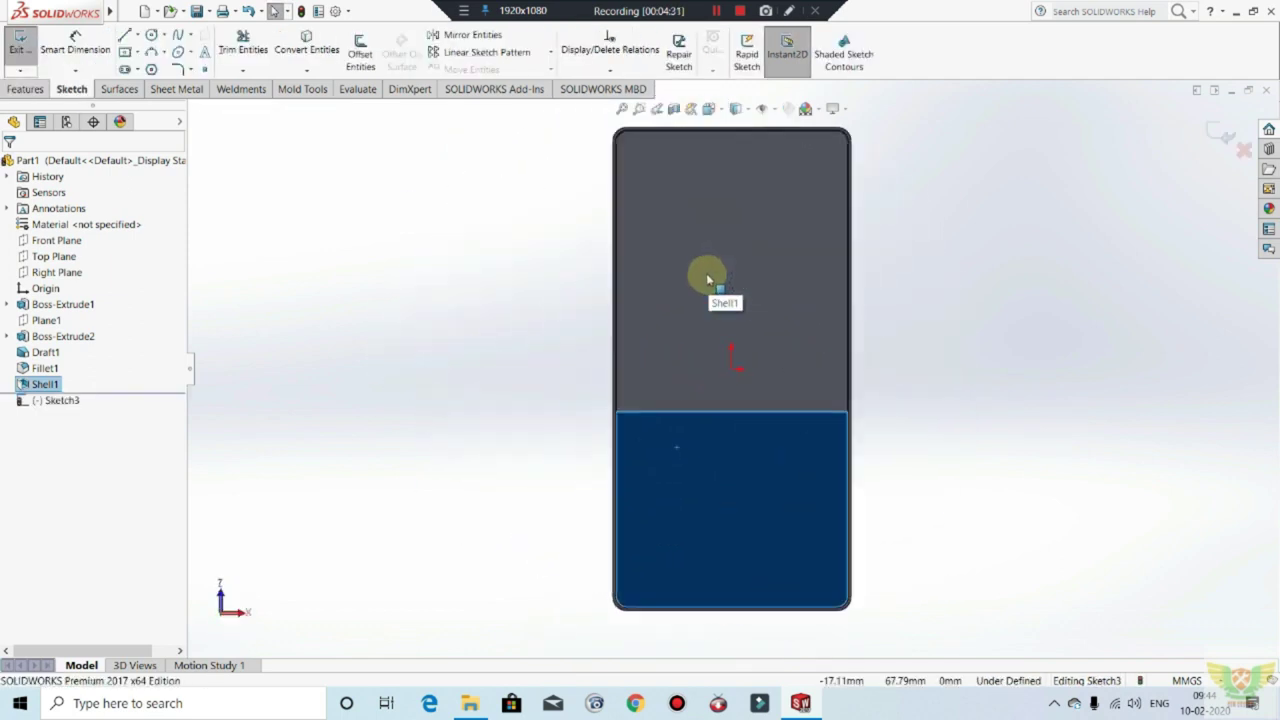
scroll(739, 528, down, 2)
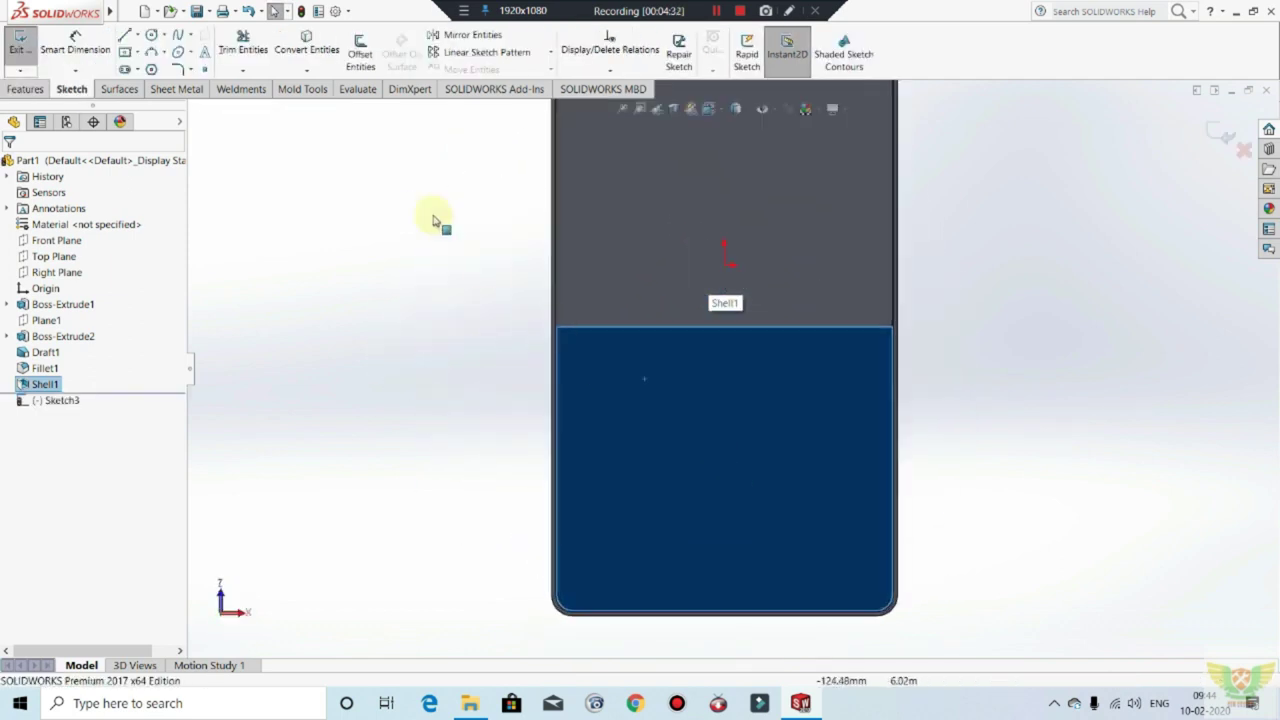
Step: Draw two side-by-side corner rectangles for the port slots
click(140, 56)
click(175, 68)
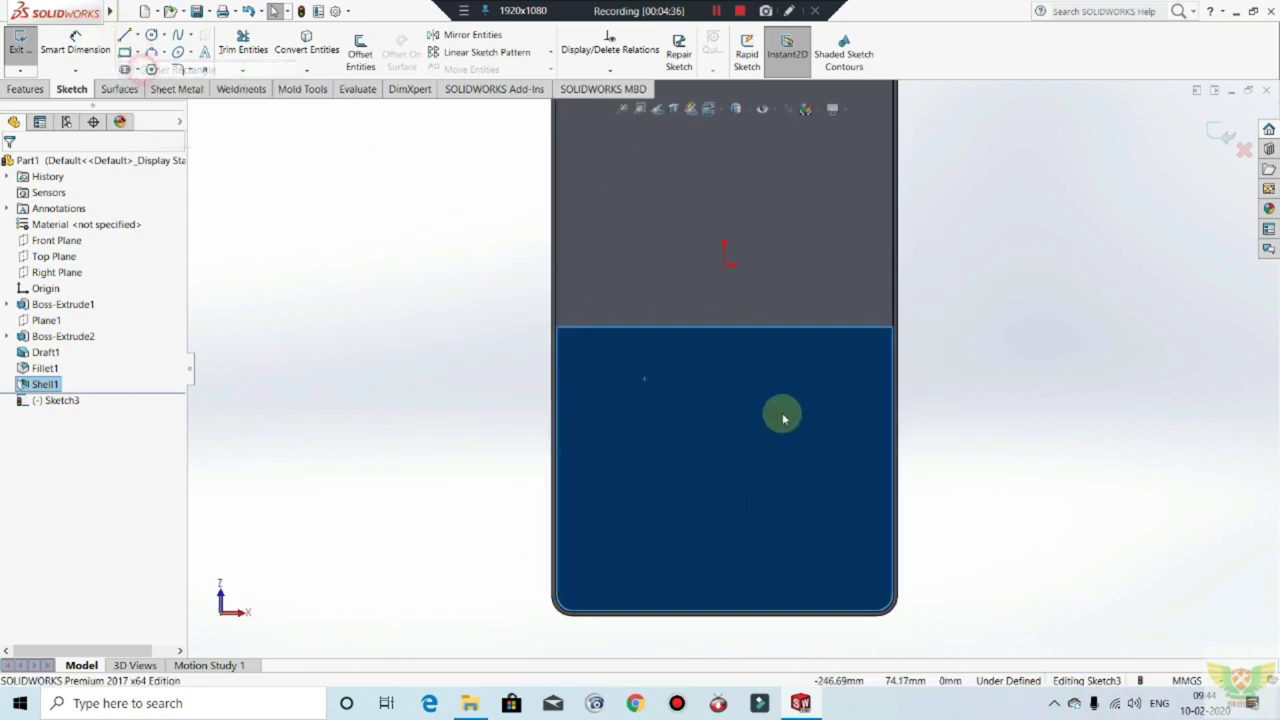
click(605, 359)
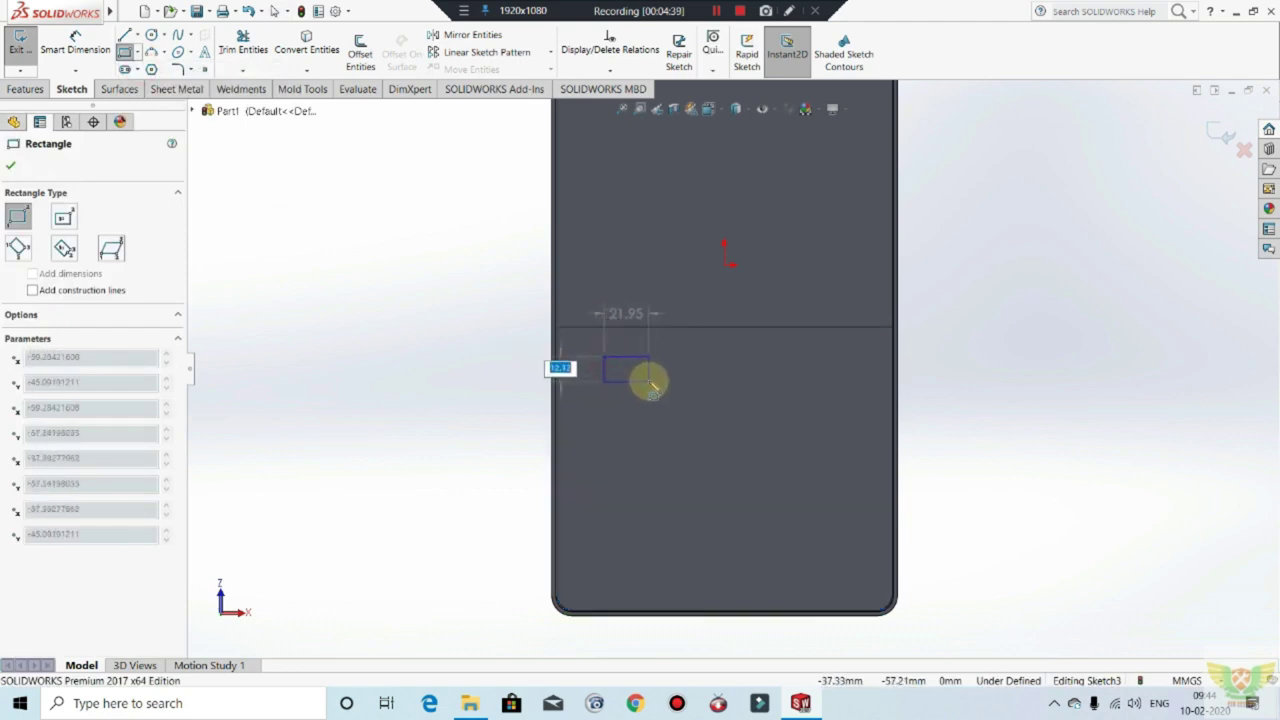
click(650, 381)
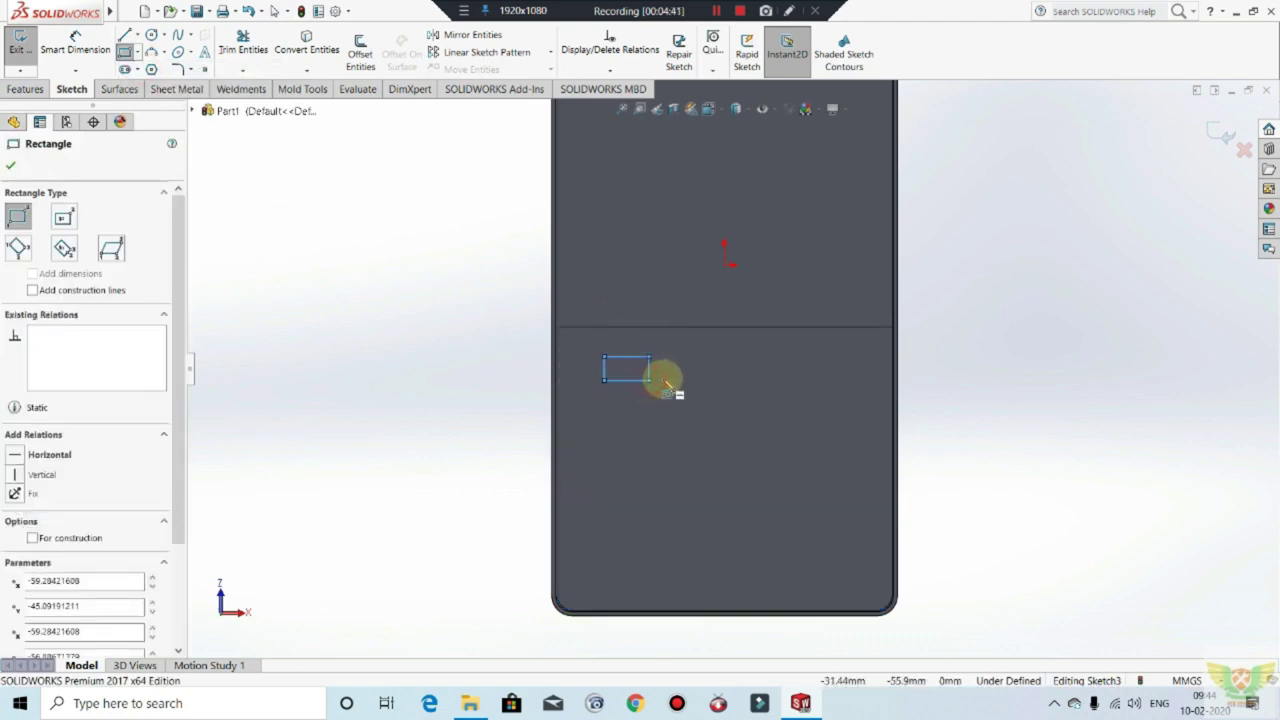
click(723, 360)
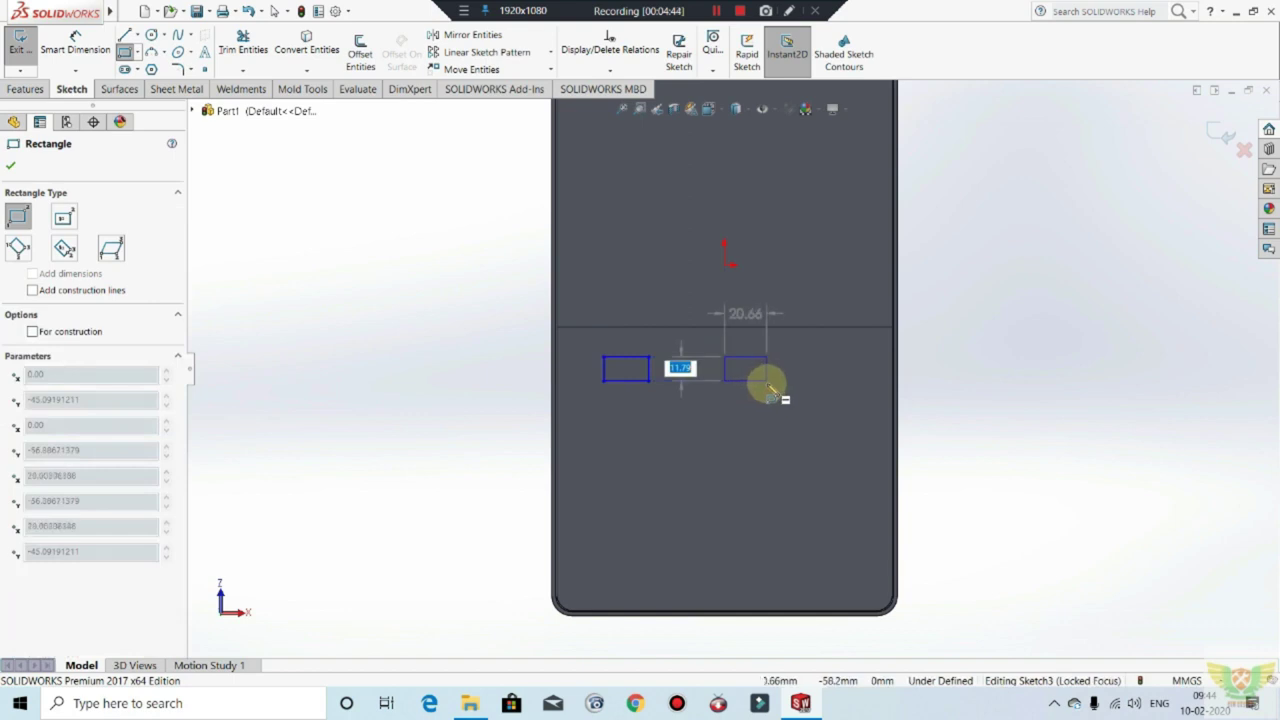
click(769, 381)
key(Escape)
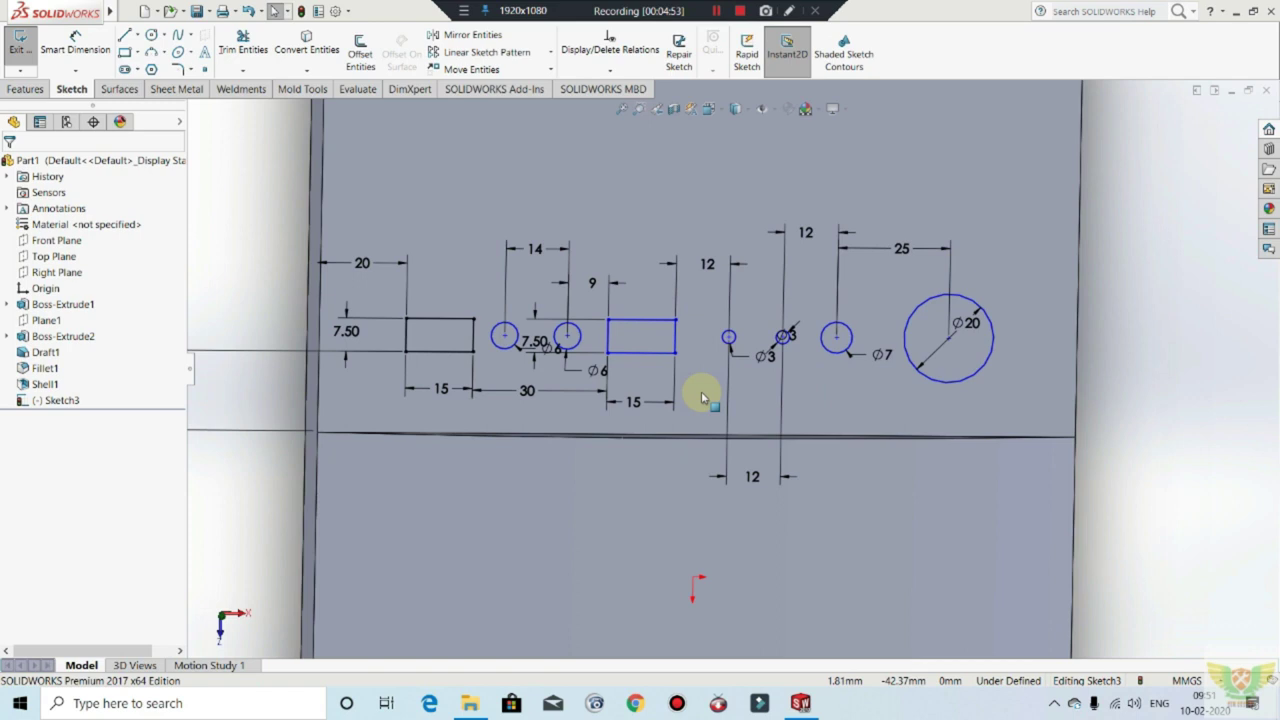
Step: Cut the port sketch into the part as a Blind extruded cut, direction flipped inward
click(20, 42)
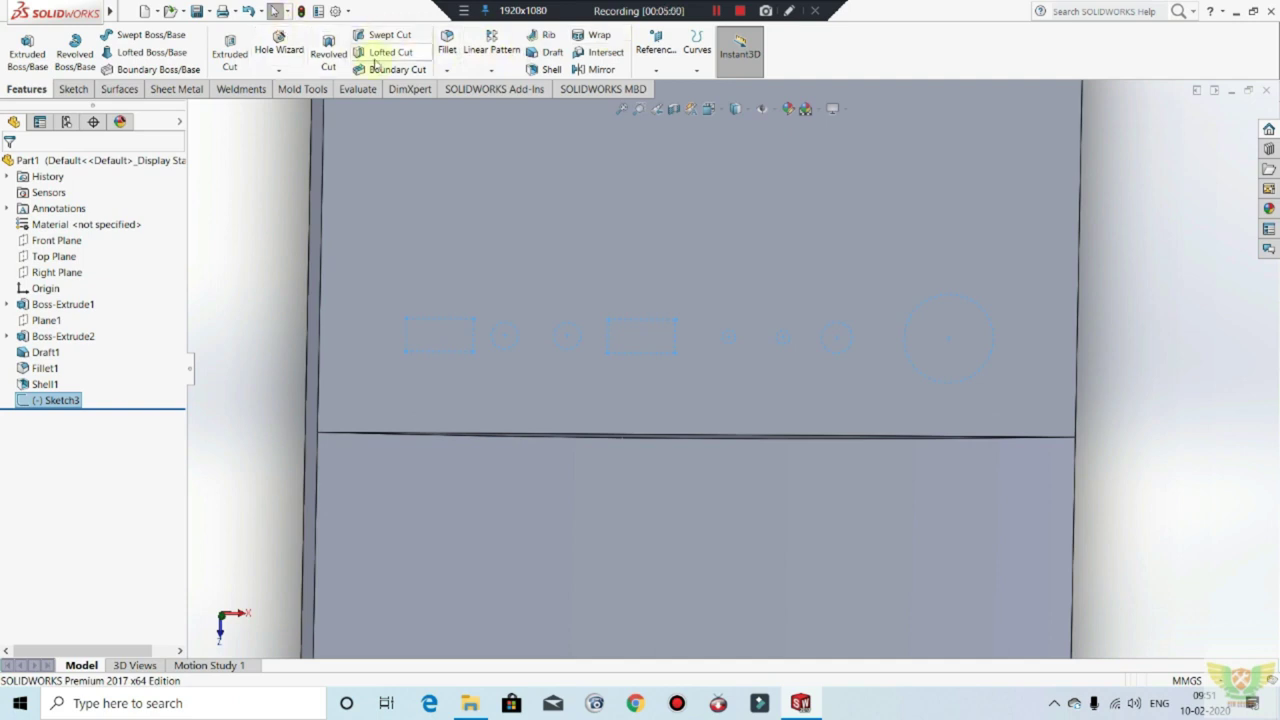
click(229, 48)
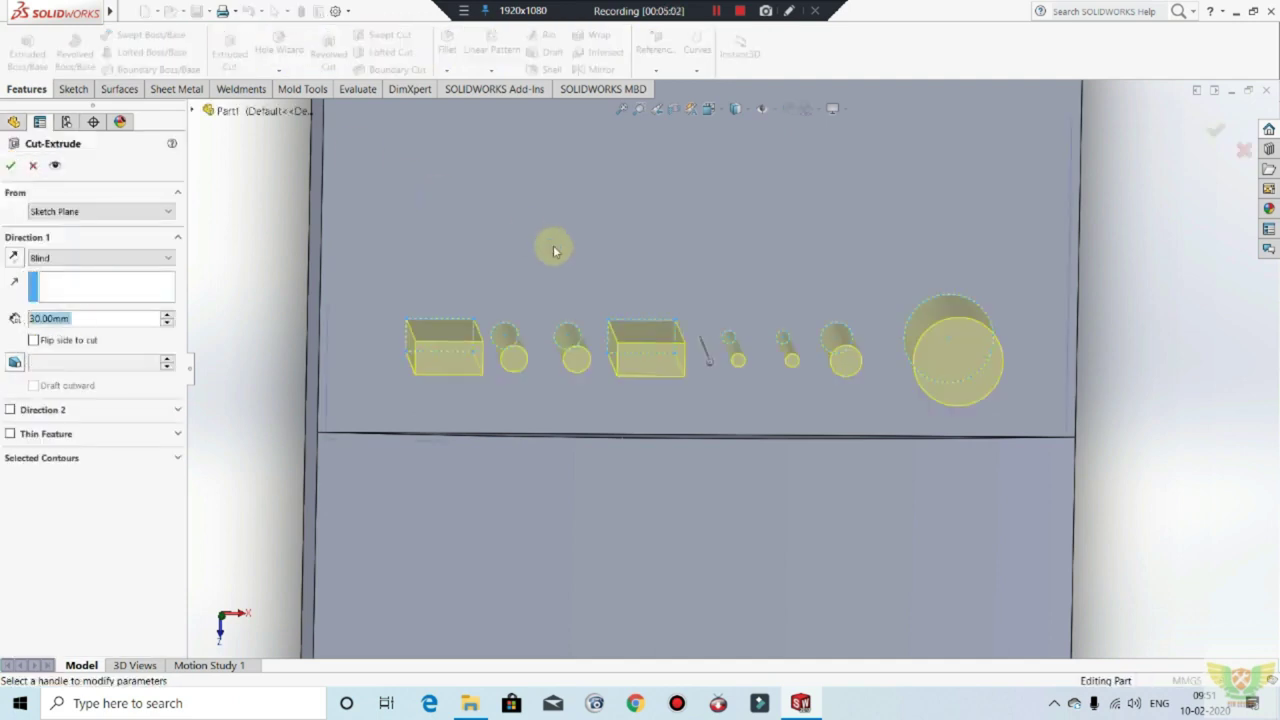
click(13, 259)
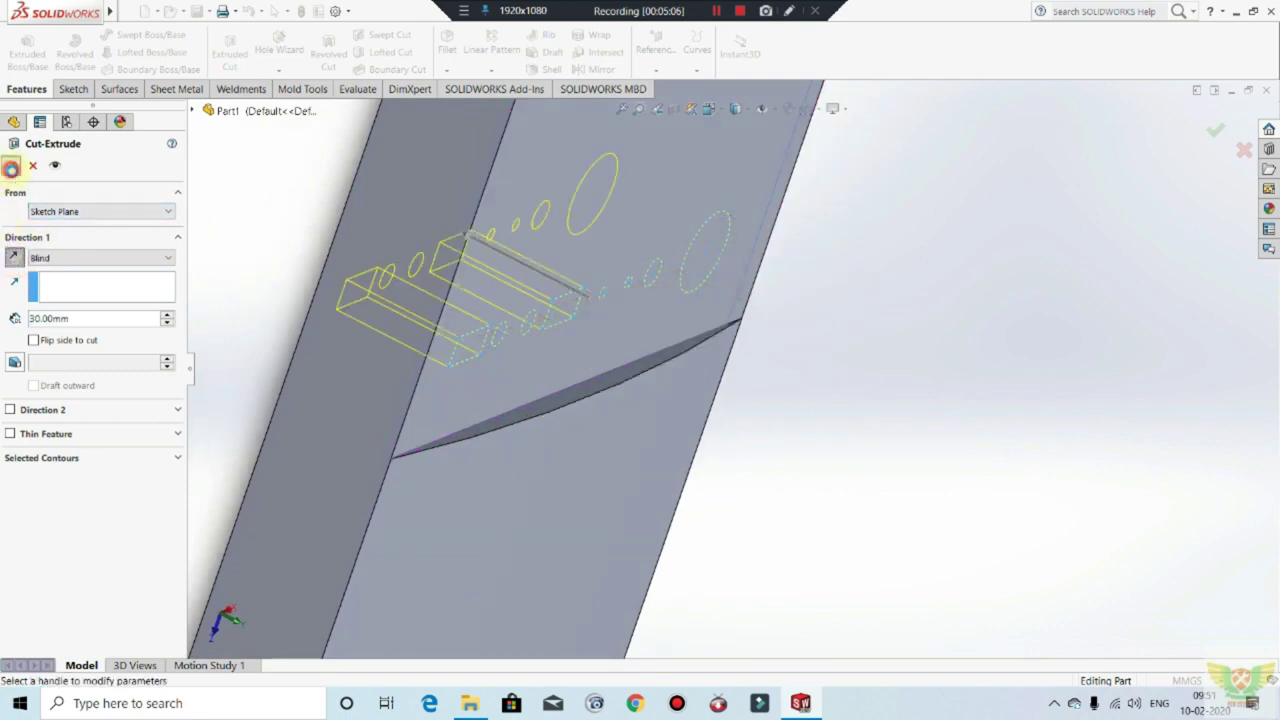
click(11, 168)
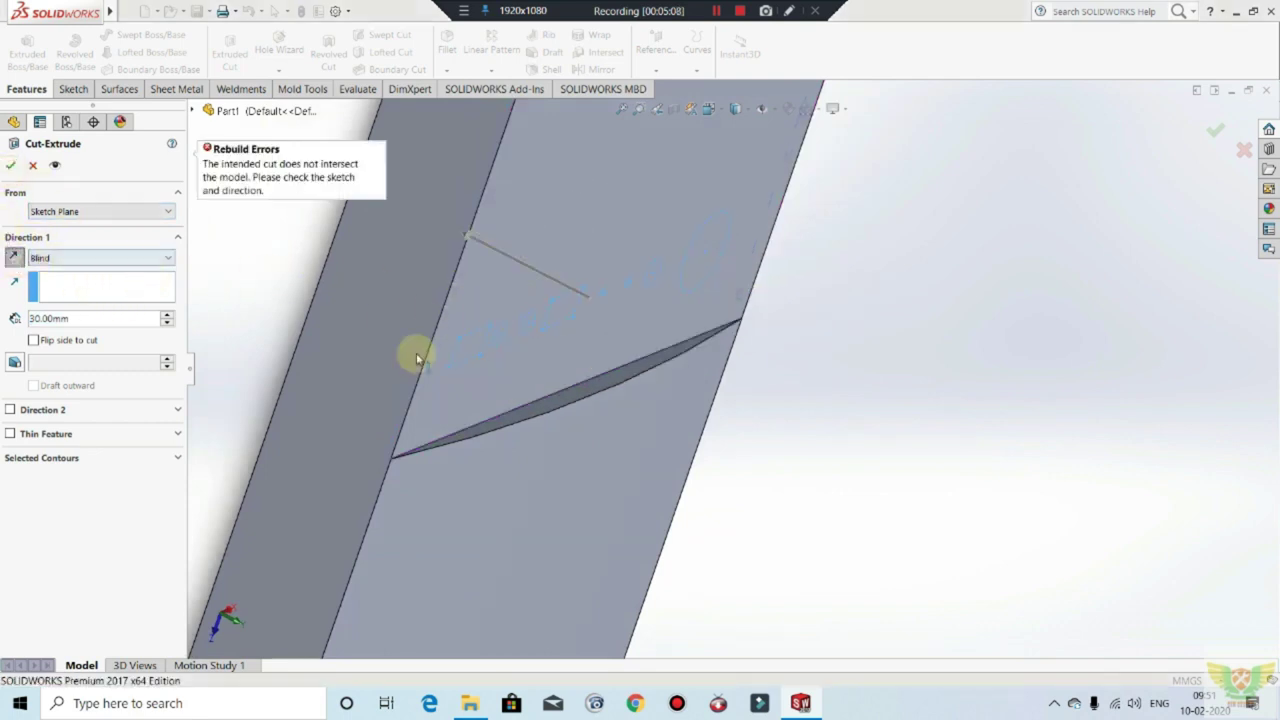
click(17, 258)
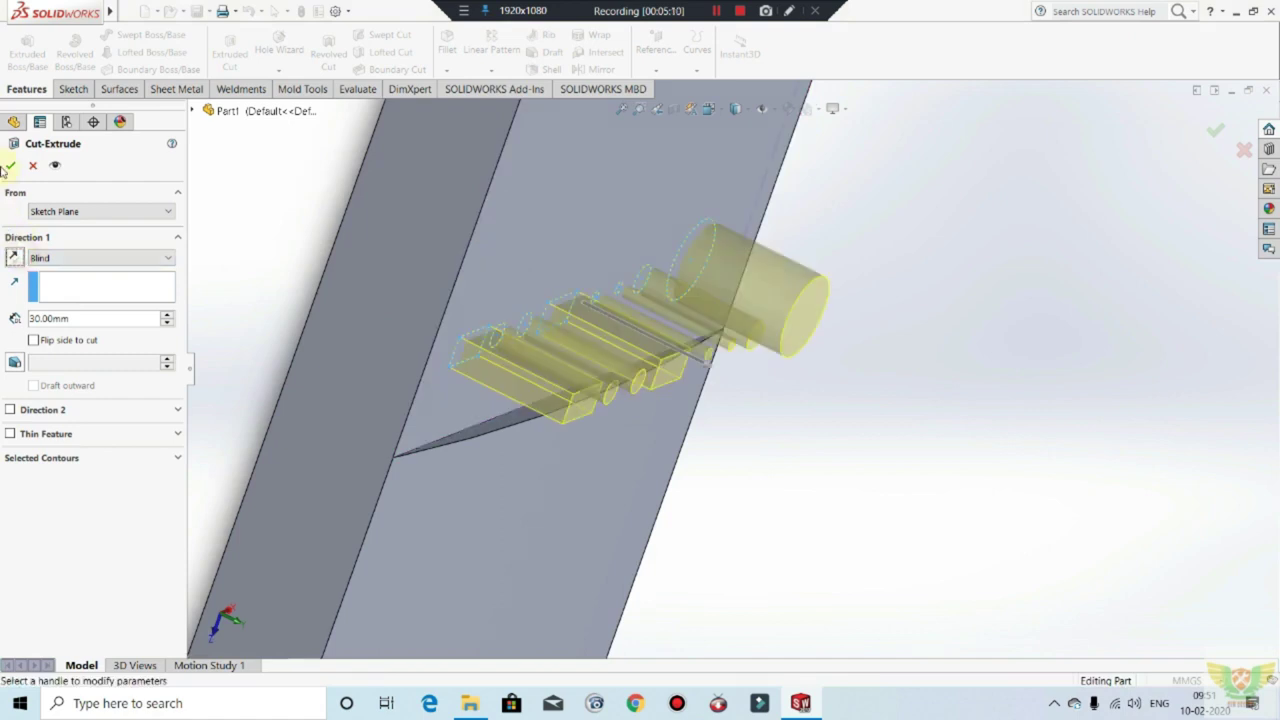
click(6, 168)
Step: Zoom and orbit to inspect the new port openings, ending behind the front plate
middle_drag(343, 291, 514, 337)
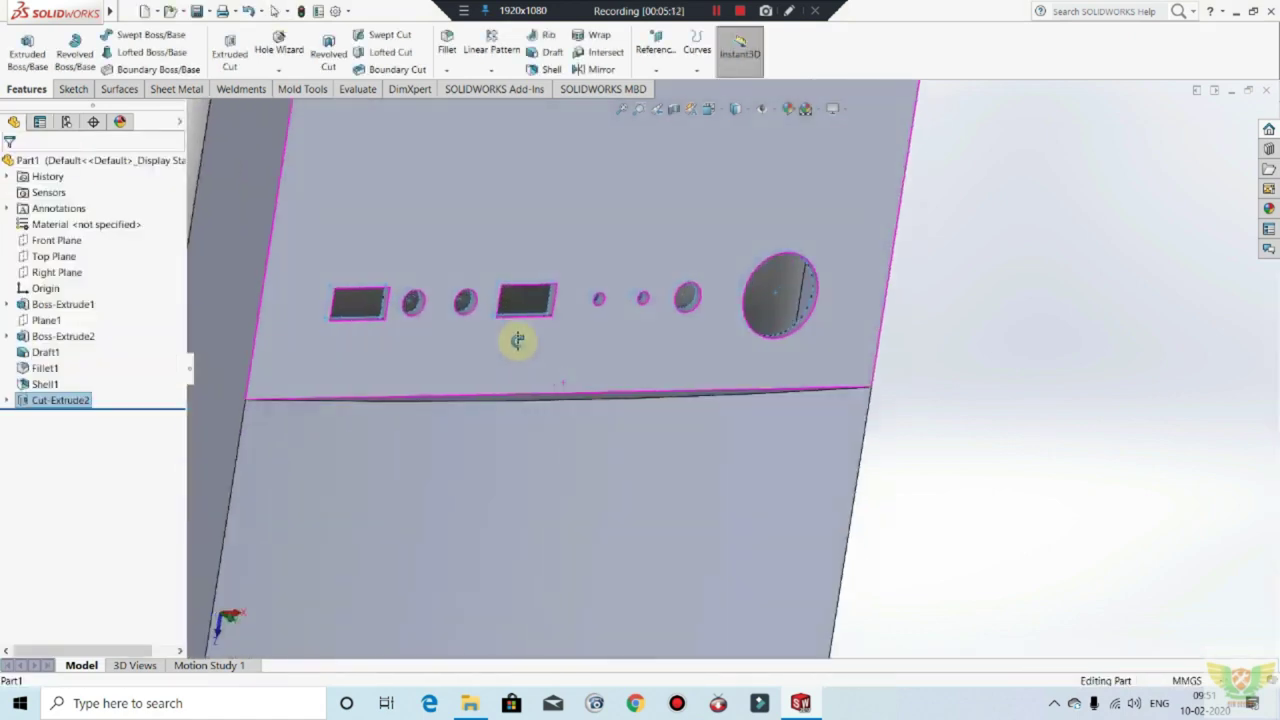
scroll(1071, 425, up, 6)
mouse_move(800, 386)
middle_down()
mouse_move(728, 389)
mouse_move(728, 374)
middle_up()
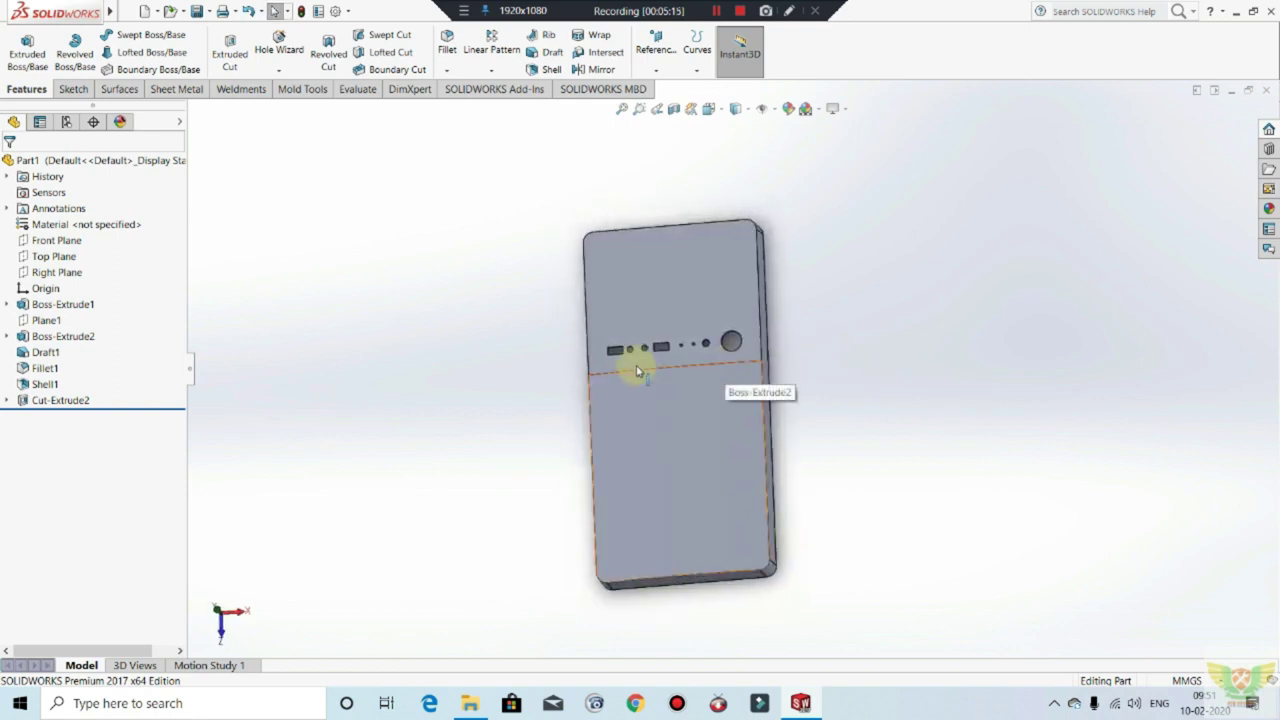
scroll(631, 366, down, 2)
scroll(640, 360, down, 1)
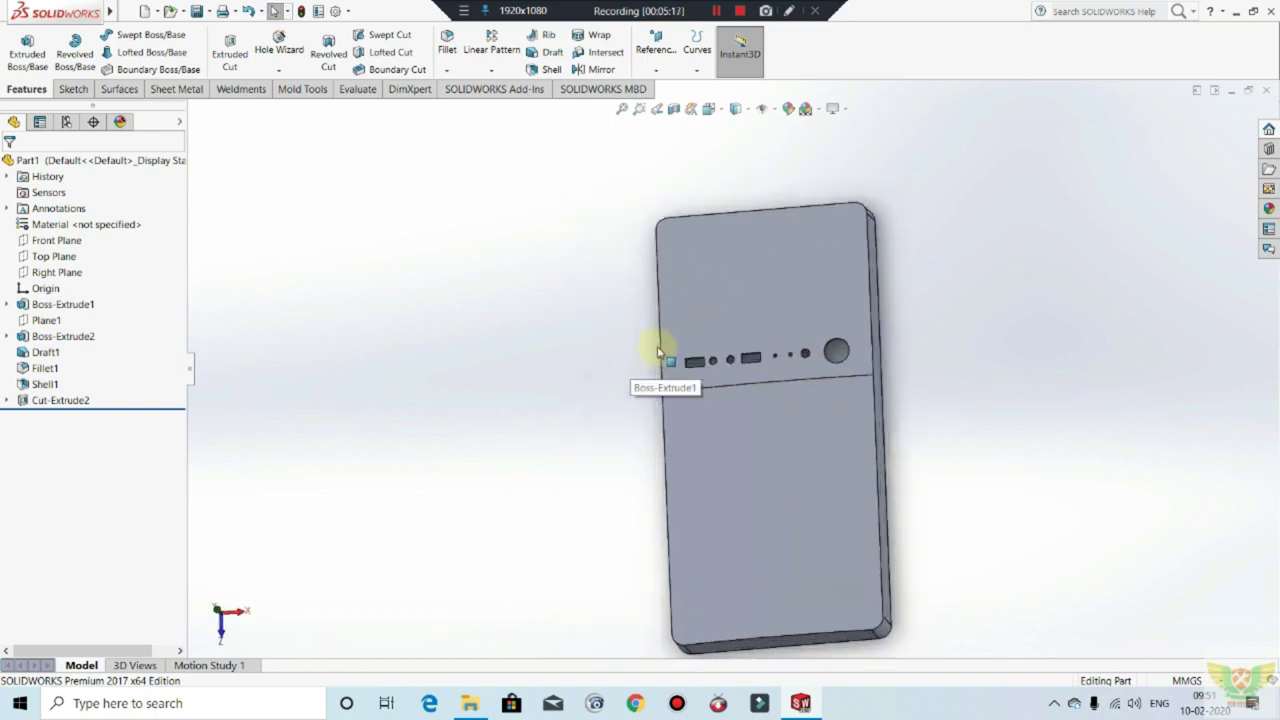
scroll(650, 355, down, 2)
scroll(670, 360, down, 2)
scroll(865, 410, down, 2)
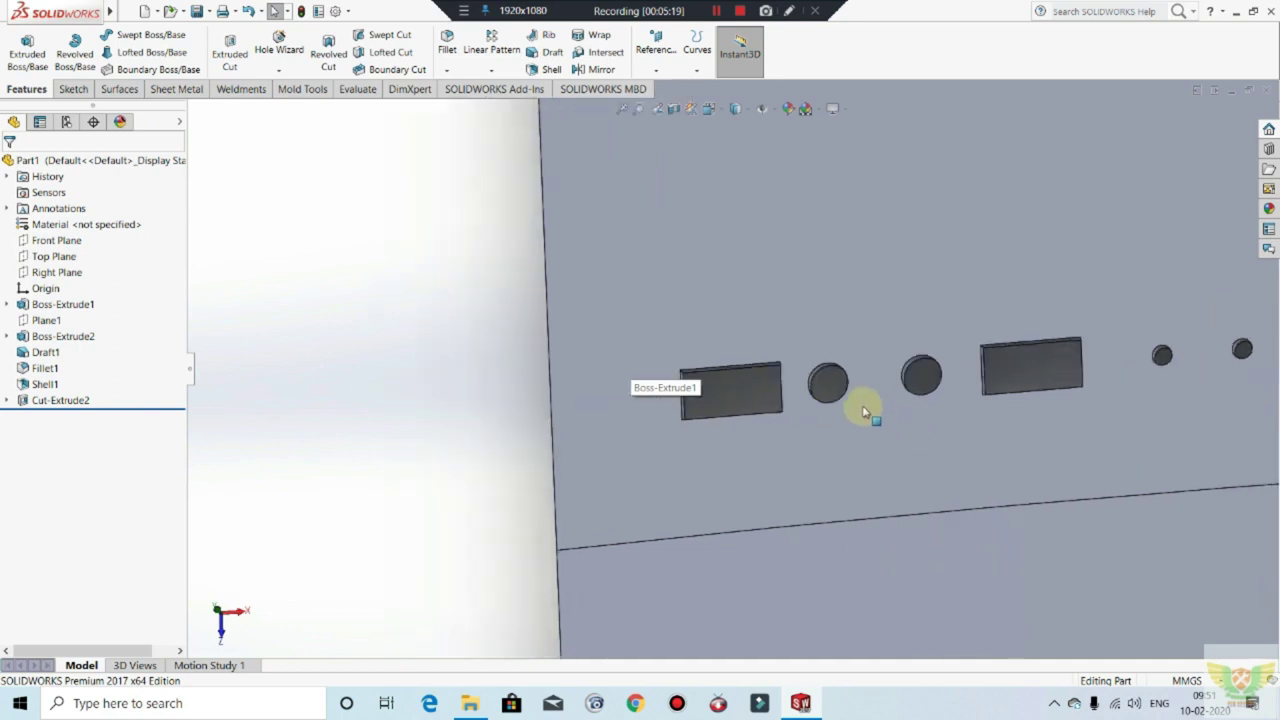
scroll(840, 390, up, 2)
scroll(855, 390, down, 1)
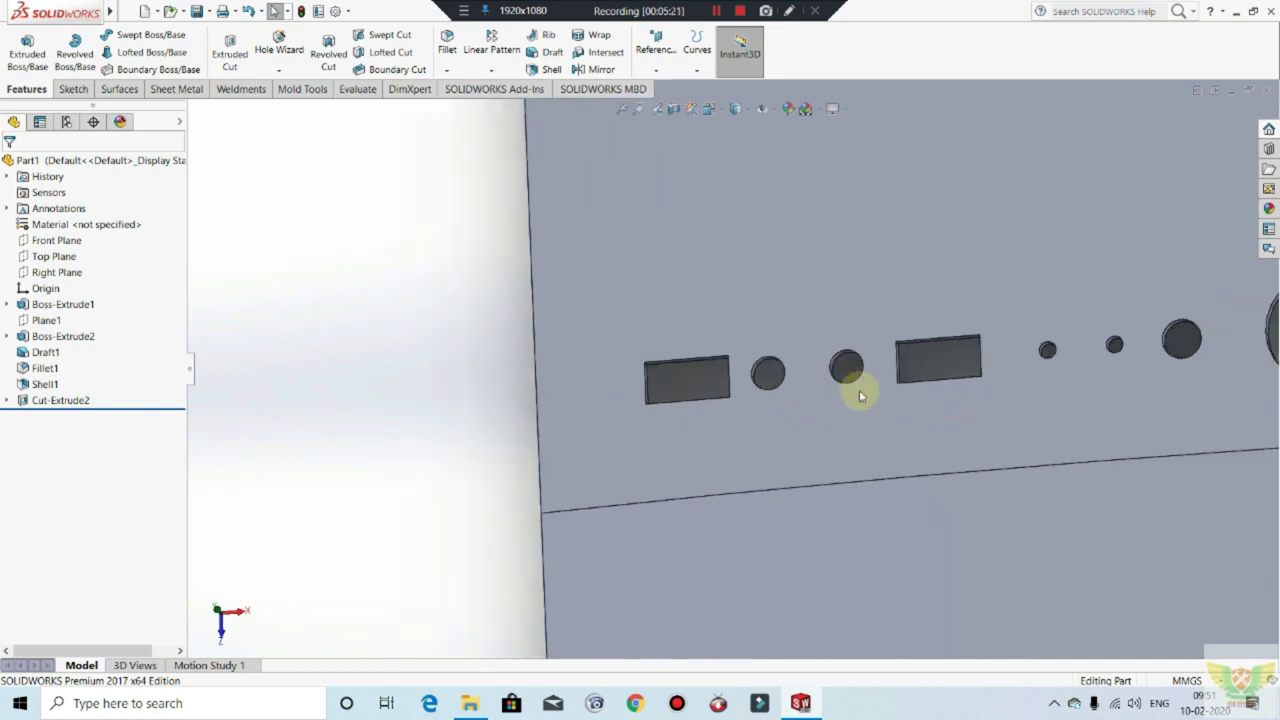
scroll(840, 375, down, 2)
scroll(817, 364, up, 2)
scroll(820, 362, up, 1)
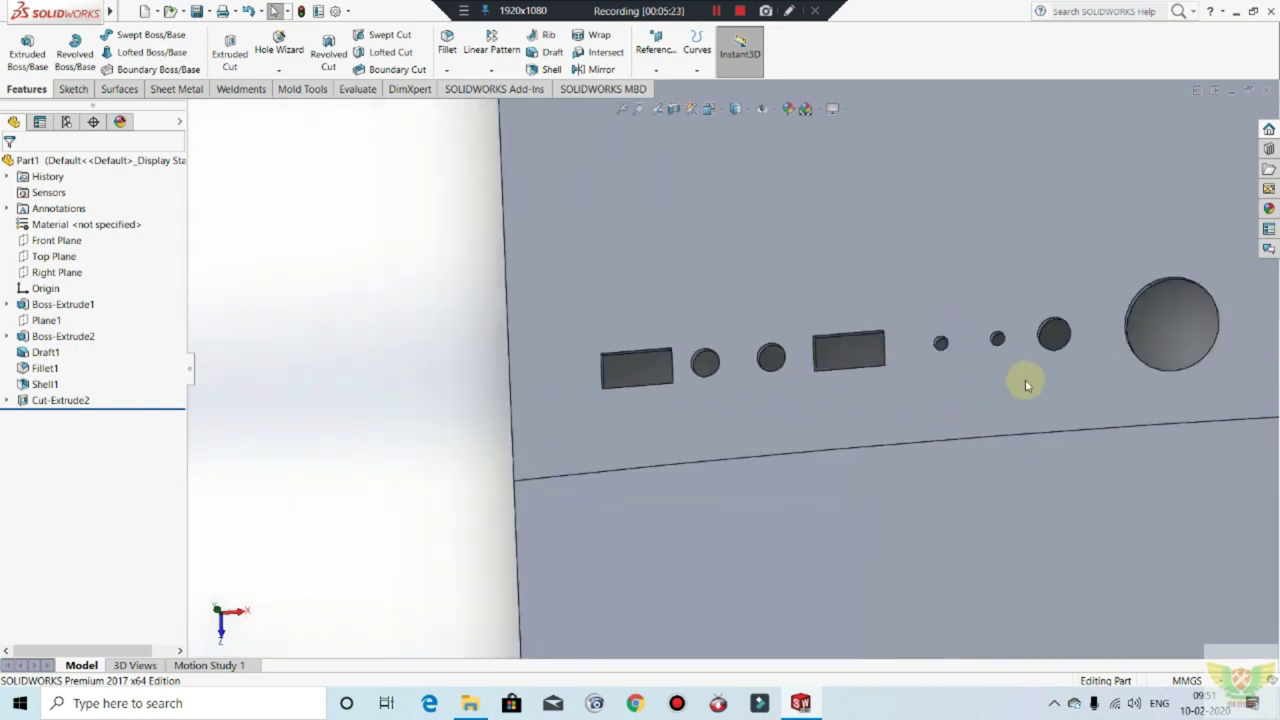
scroll(809, 360, down, 2)
scroll(800, 357, down, 1)
scroll(797, 355, up, 2)
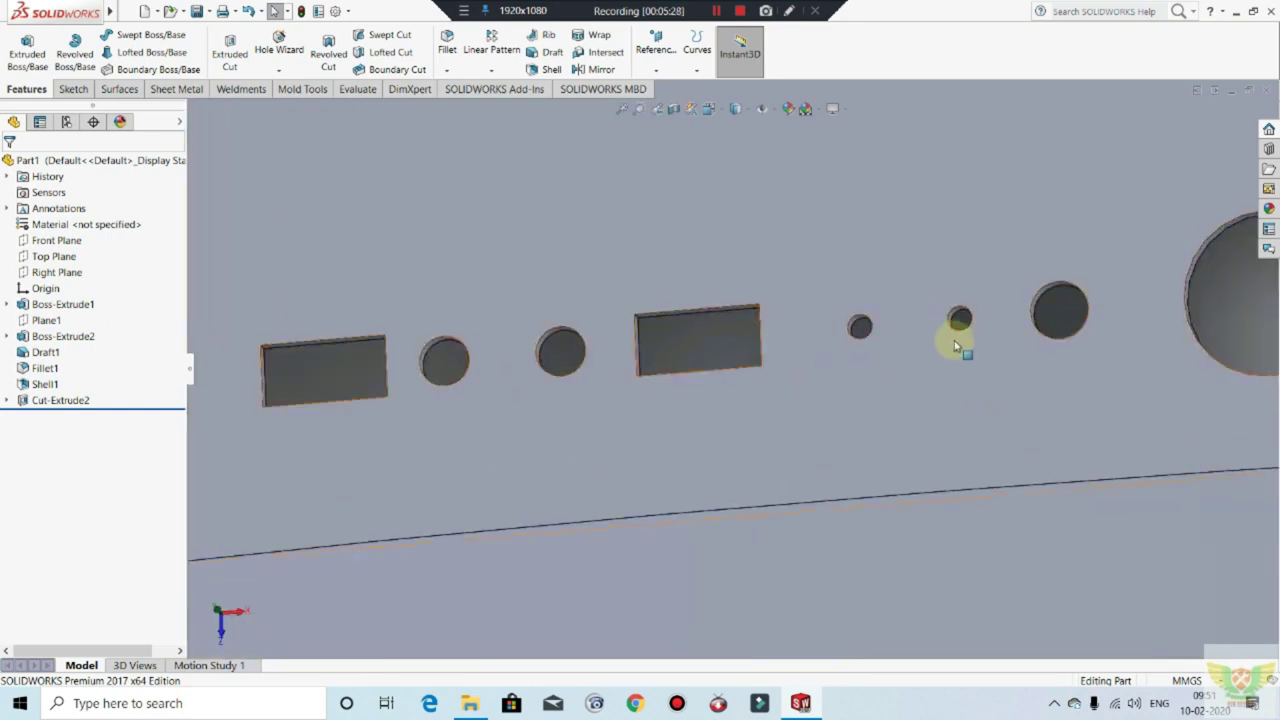
scroll(1065, 330, up, 3)
scroll(1100, 345, down, 1)
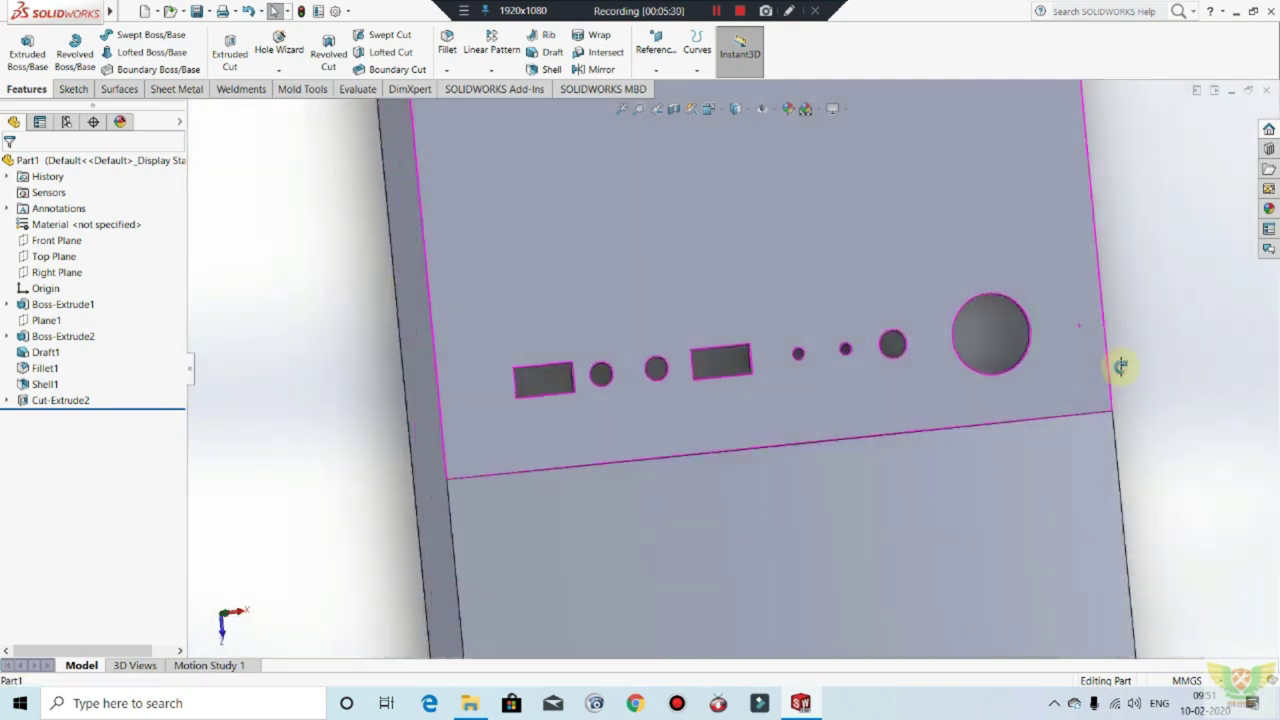
scroll(900, 345, down, 3)
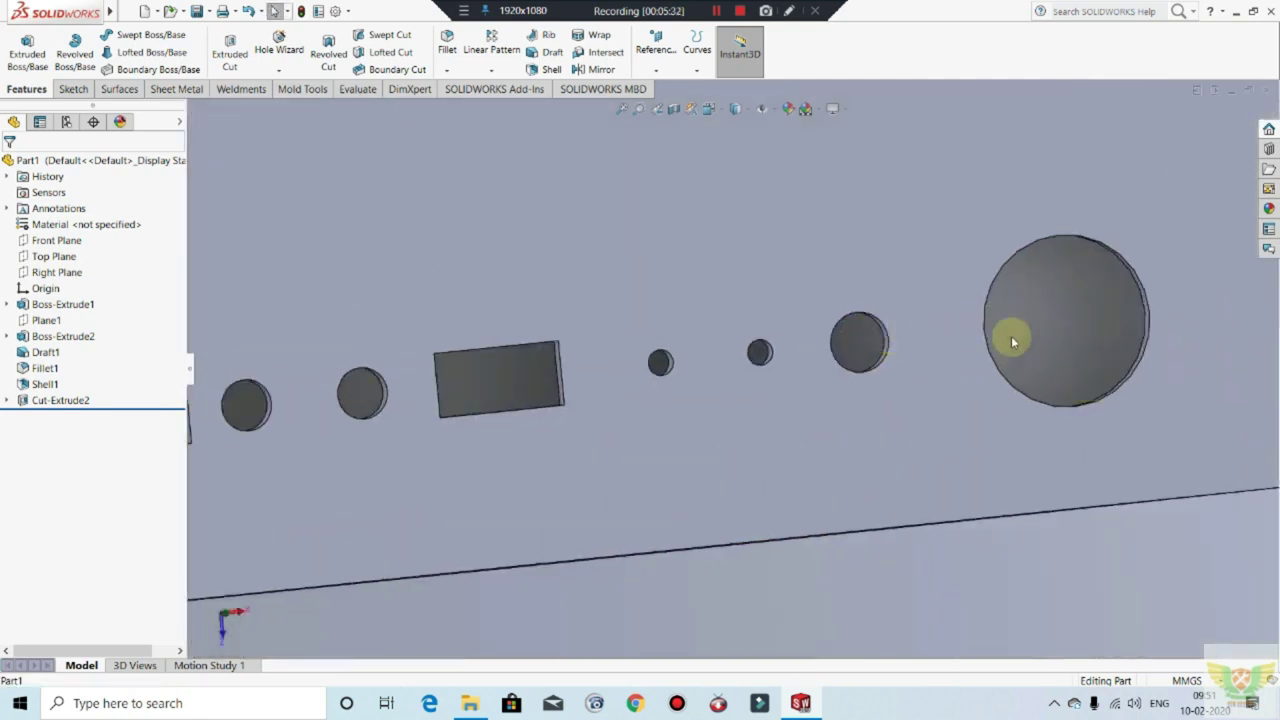
scroll(1011, 336, up, 3)
scroll(995, 340, up, 2)
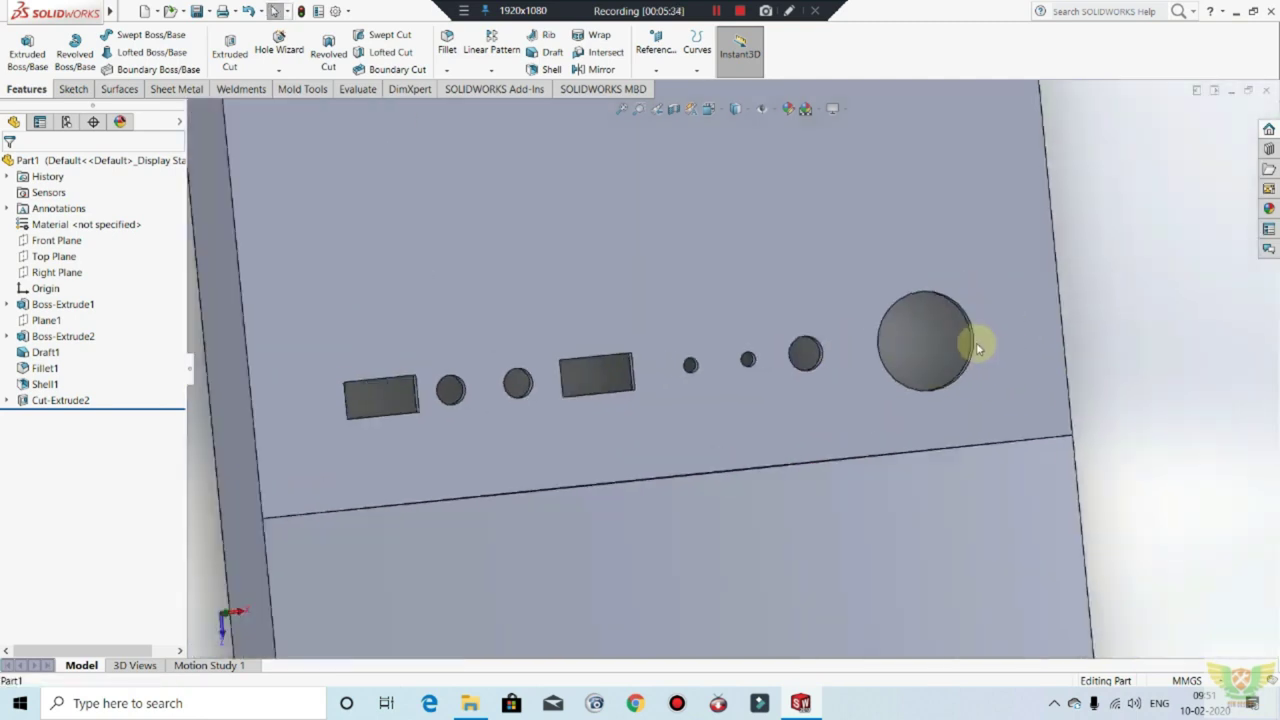
mouse_move(894, 371)
middle_down()
mouse_move(1066, 343)
mouse_move(1101, 303)
middle_up()
Step: Sketch on the front plate's inner face, picking the Ø20 and Ø7 hole edges
click(905, 282)
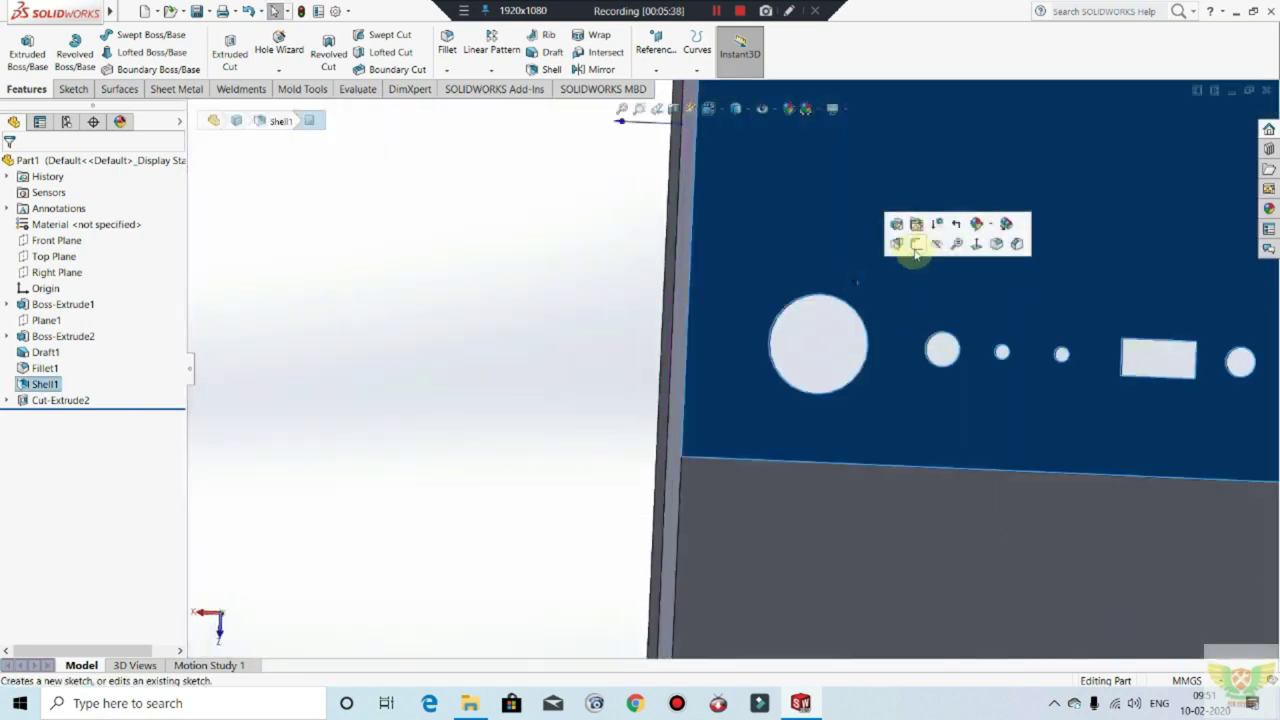
click(908, 246)
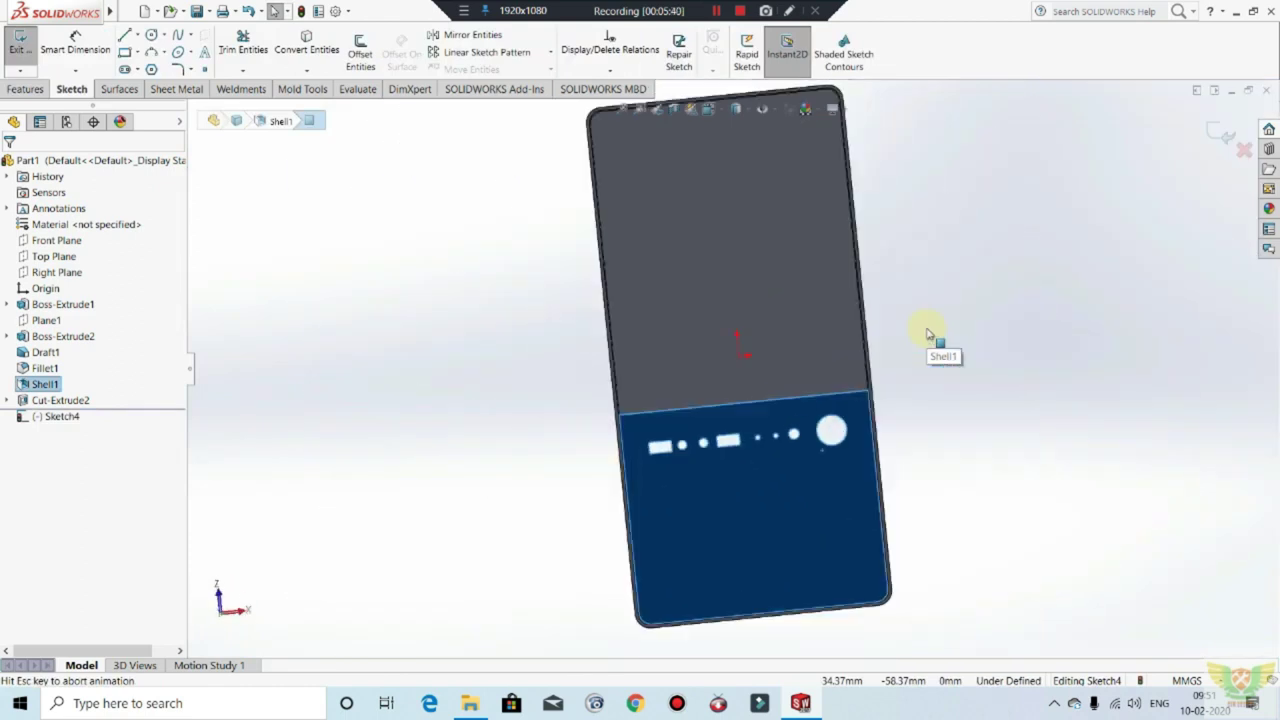
scroll(910, 500, down, 3)
click(879, 425)
scroll(592, 354, down, 3)
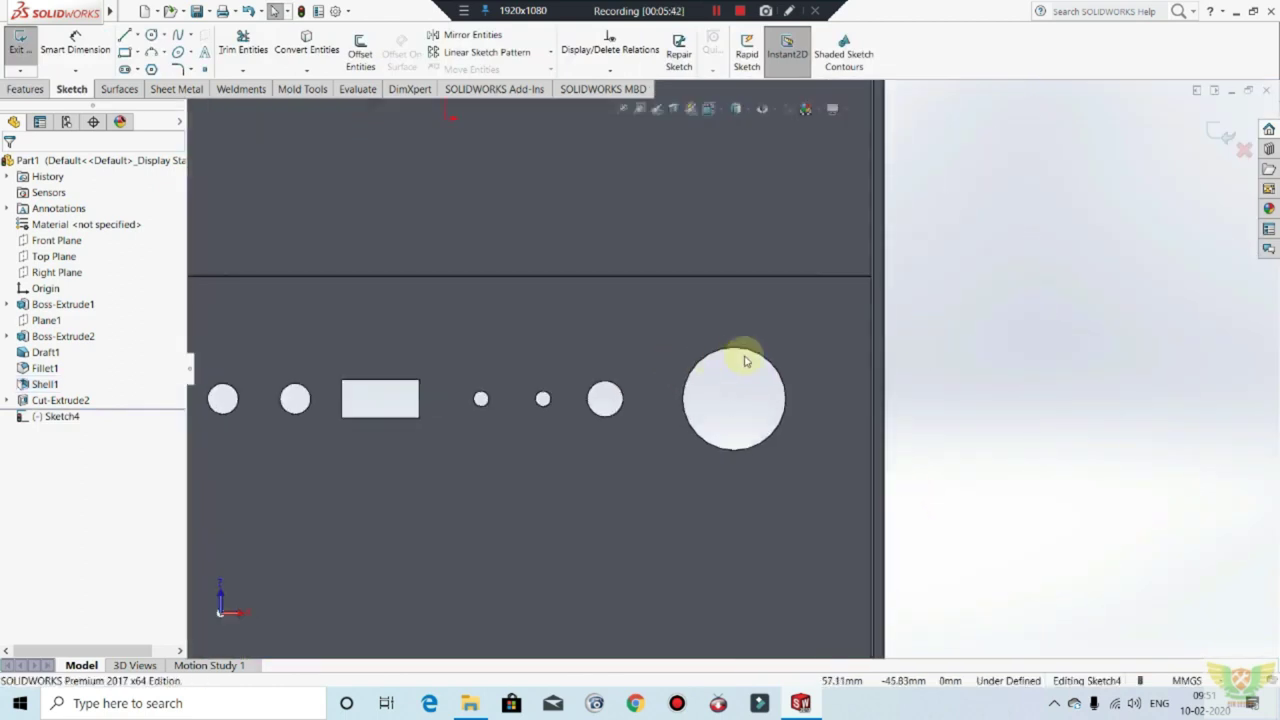
click(757, 352)
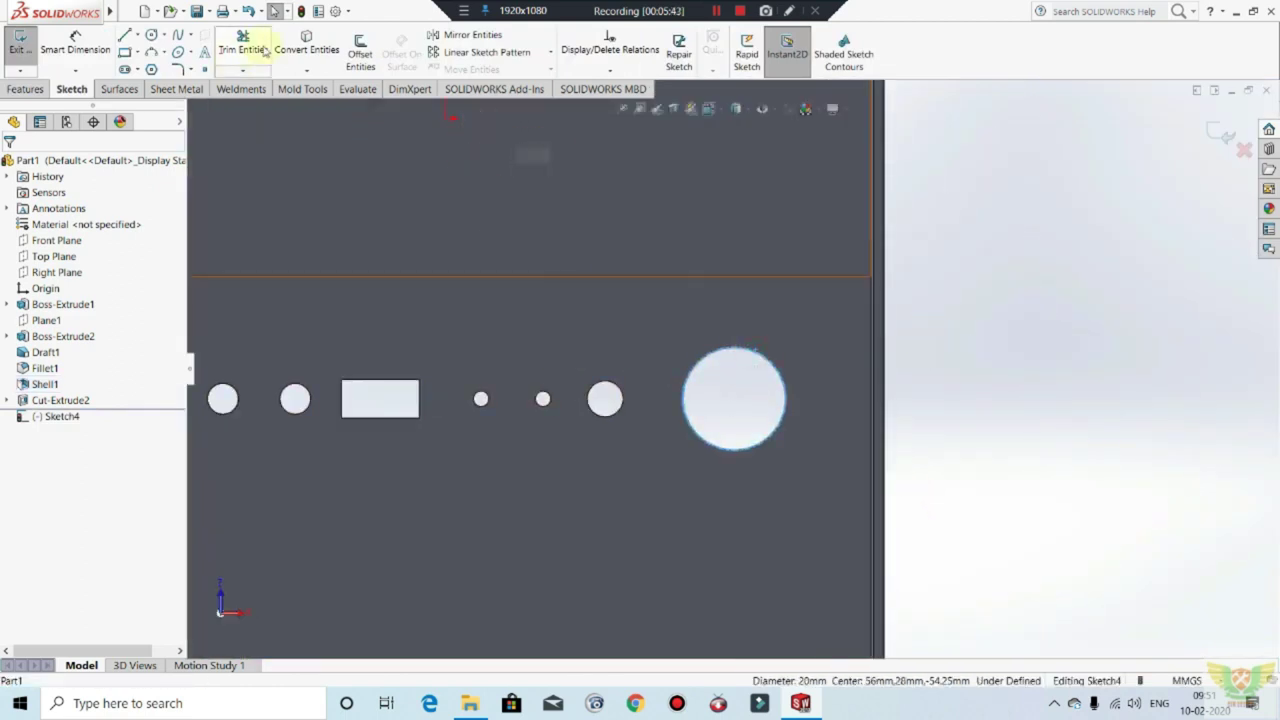
click(606, 382)
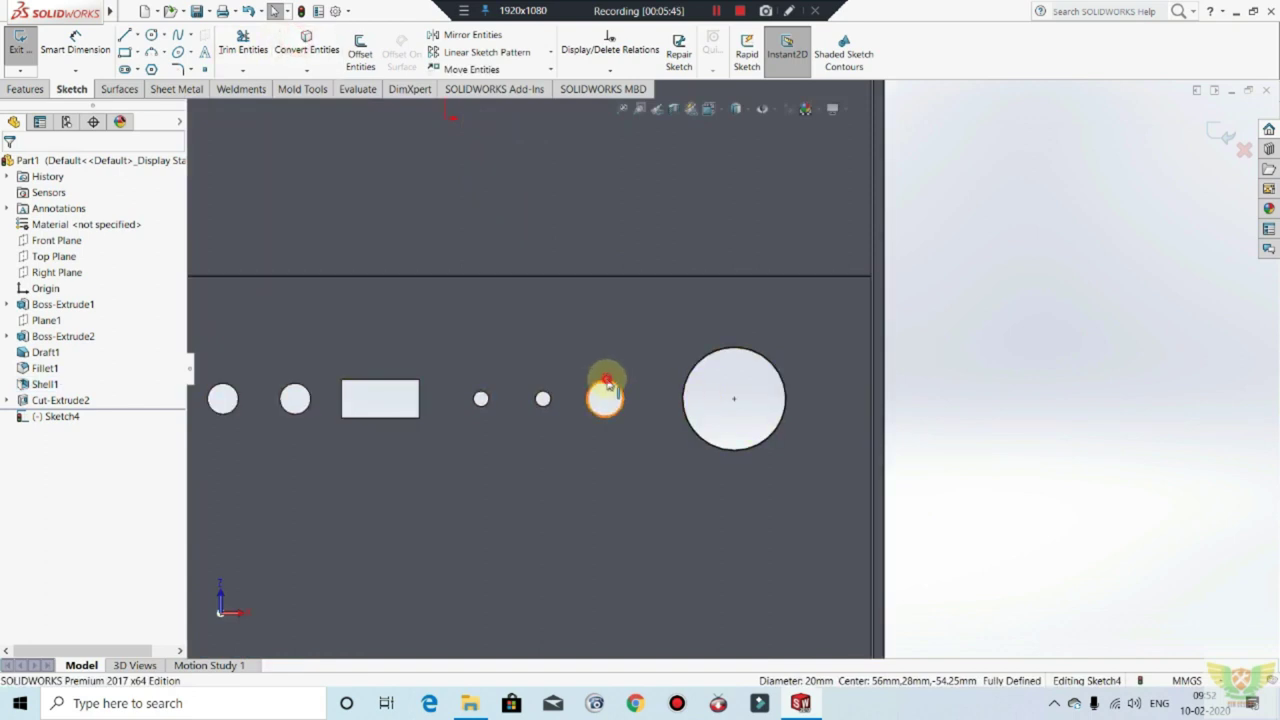
click(323, 52)
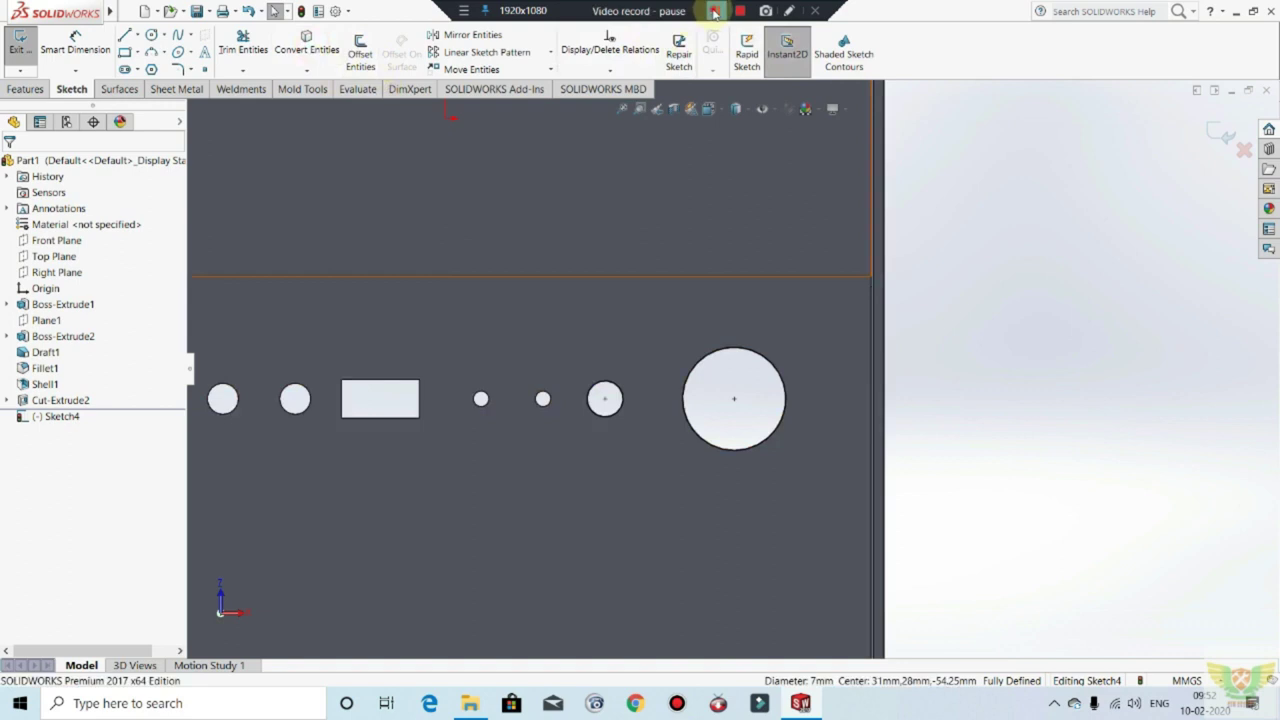
click(714, 11)
click(18, 45)
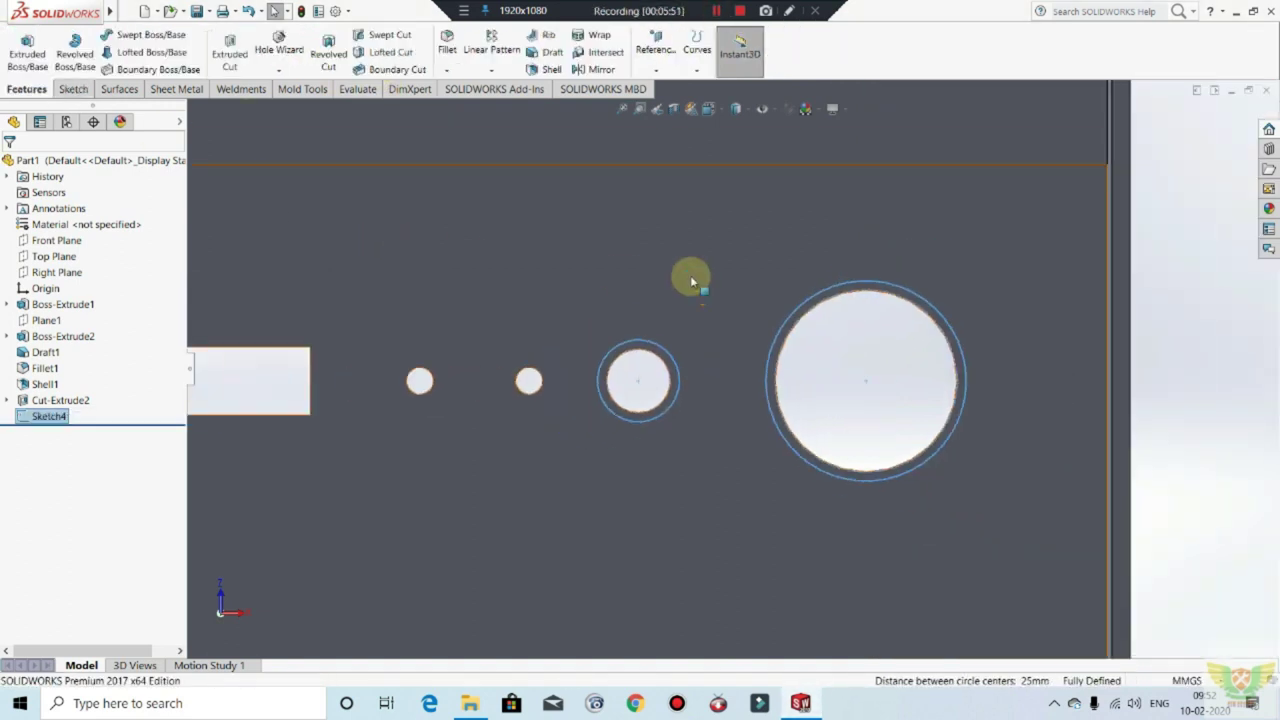
Step: Extrude the port circles 15 mm into tubular bosses as Boss-Extrude3
scroll(680, 300, up, 1)
scroll(948, 359, down, 3)
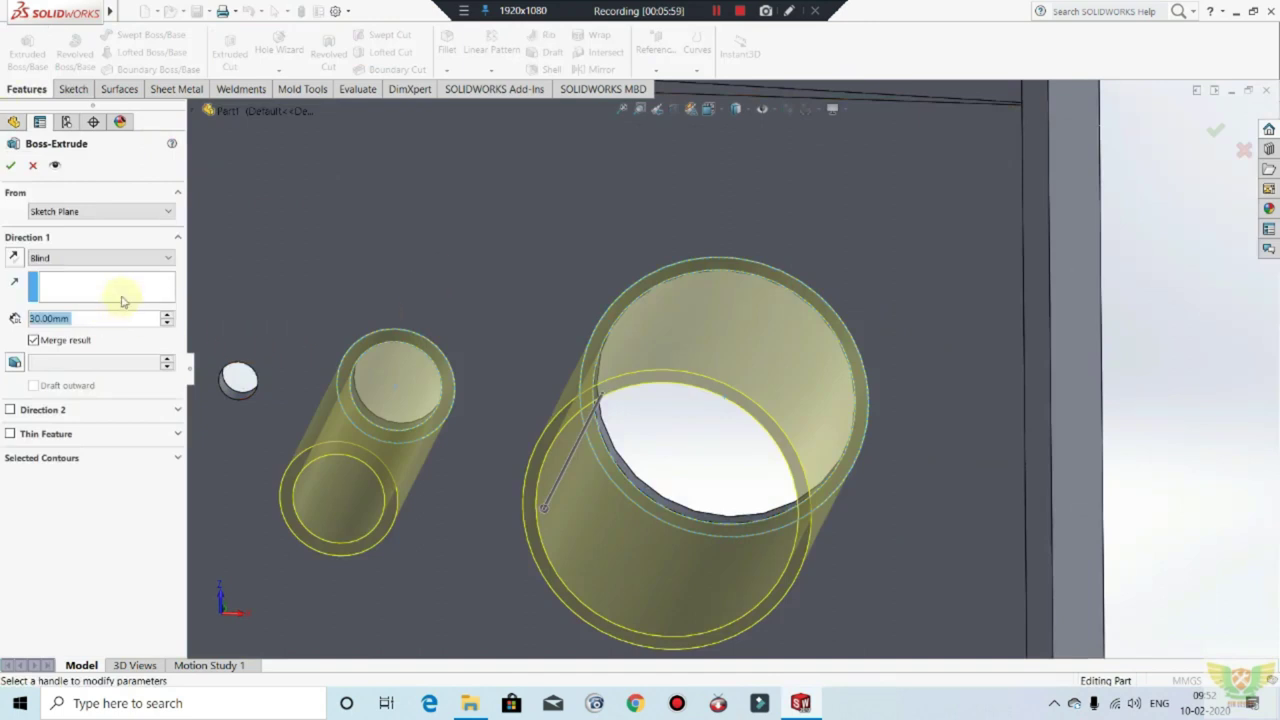
text(20)
key(Return)
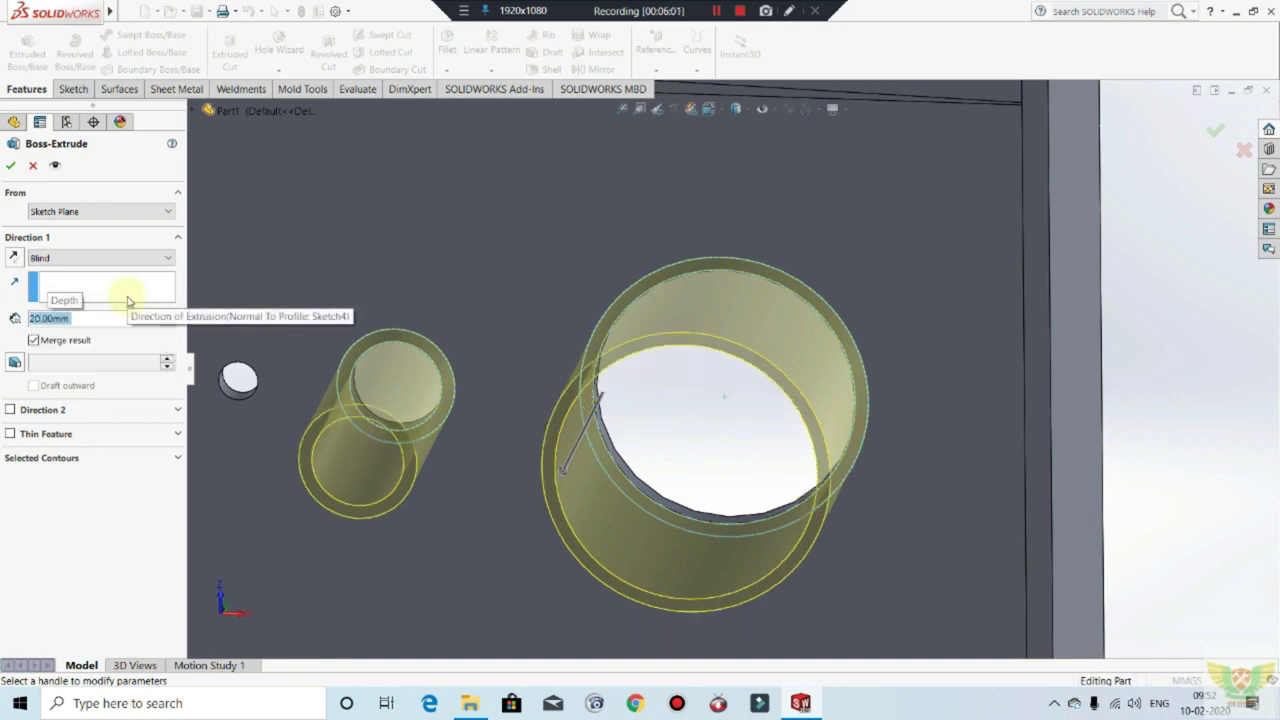
text(15)
key(Return)
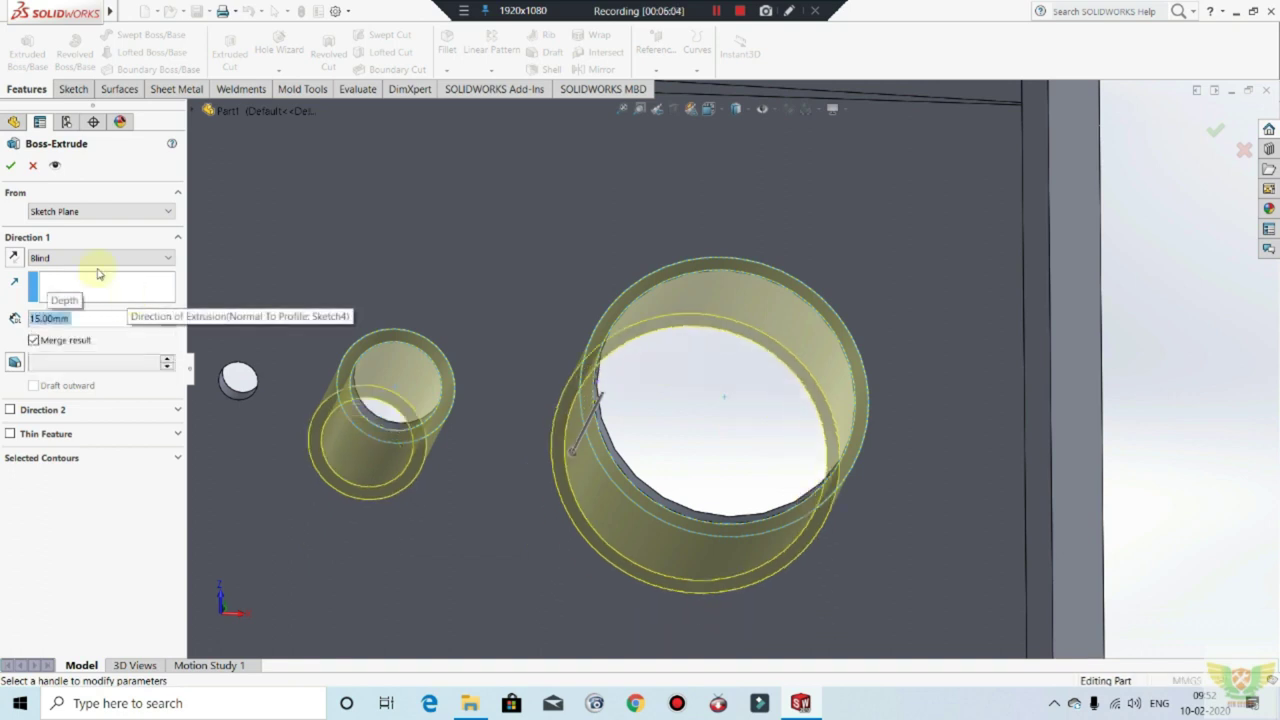
click(9, 166)
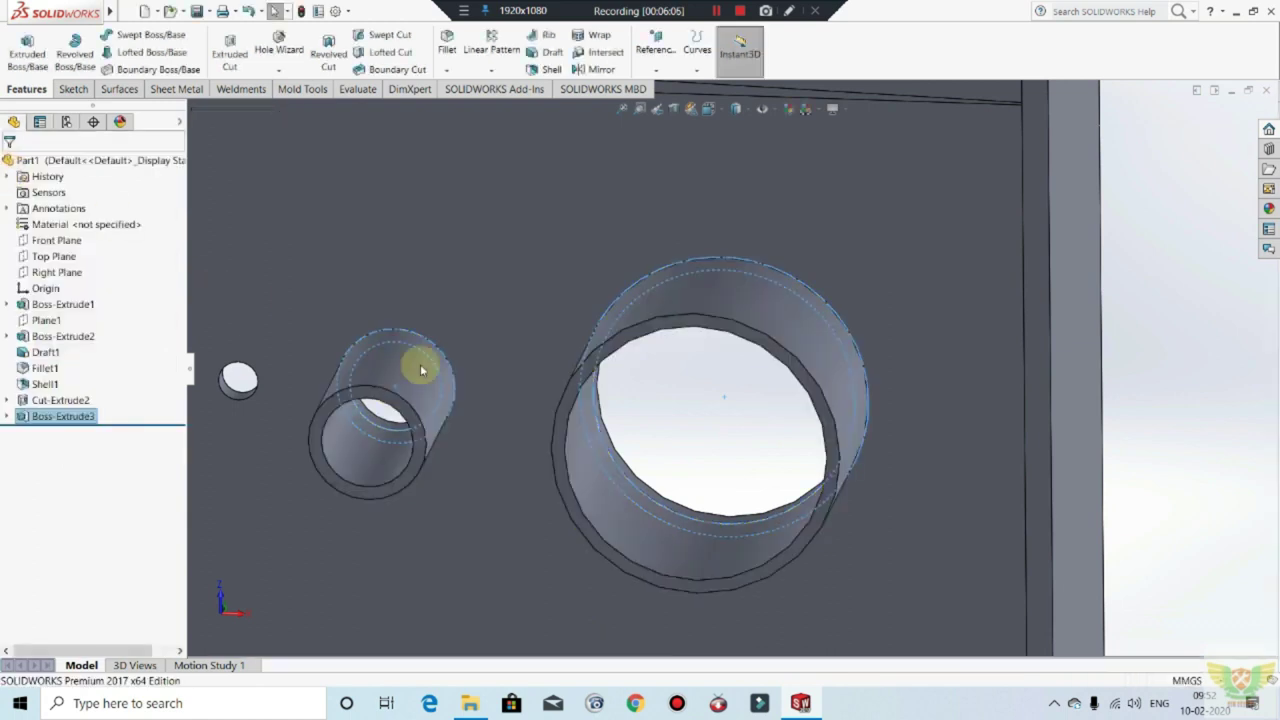
click(1123, 357)
mouse_move(926, 349)
middle_down()
mouse_move(614, 386)
mouse_move(551, 346)
mouse_move(531, 277)
mouse_move(603, 90)
mouse_move(617, 243)
mouse_move(566, 334)
mouse_move(594, 394)
mouse_move(679, 487)
mouse_move(663, 543)
middle_up()
Step: Start a sketch on the large boss's top face, viewed normal to it
scroll(643, 491, up, 5)
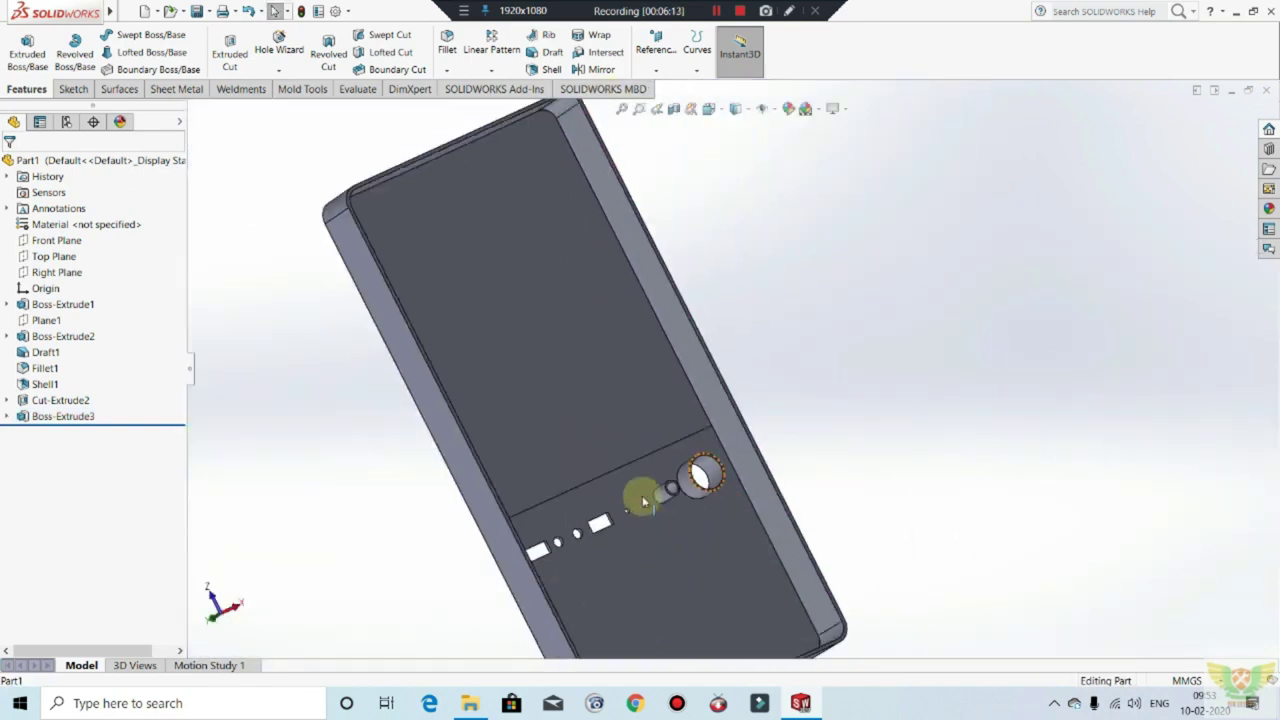
scroll(680, 443, down, 3)
scroll(733, 390, down, 3)
scroll(733, 390, down, 2)
click(729, 391)
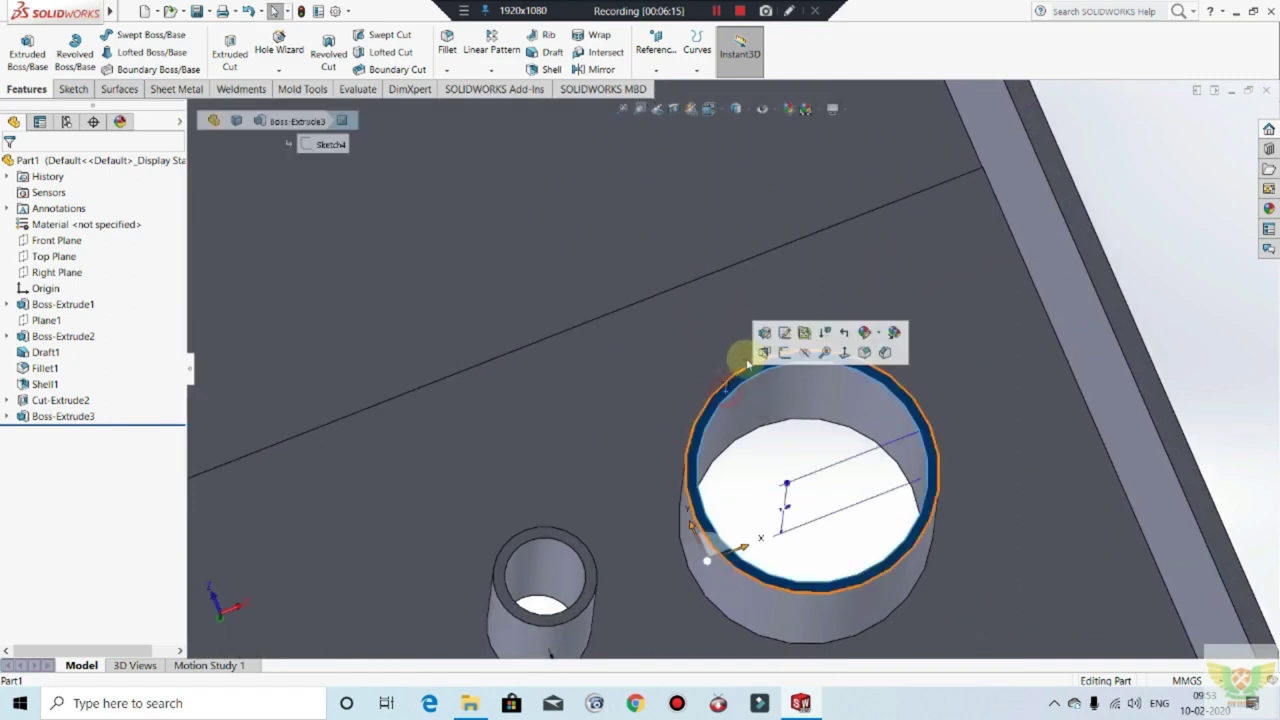
click(785, 364)
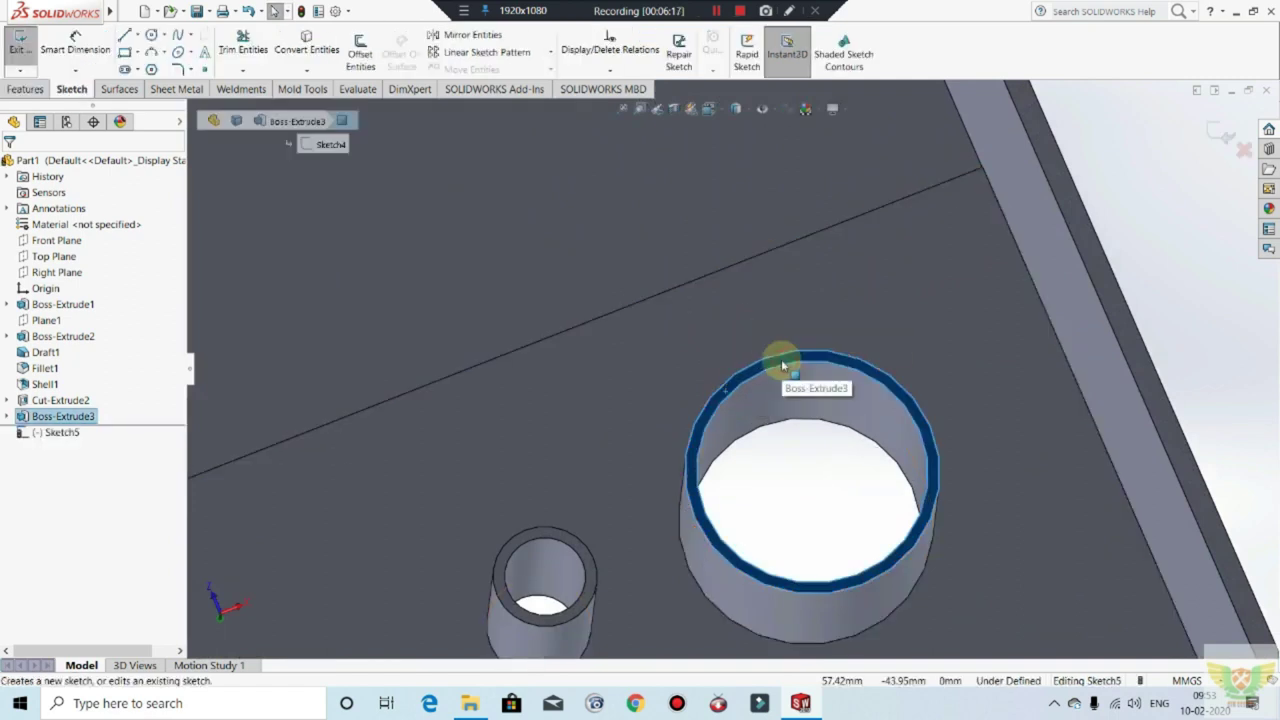
key(ctrl+8)
Step: Extrude the small guide circles 5 mm with Merge result unchecked, creating Boss-Extrude10
scroll(857, 457, down, 3)
scroll(860, 455, down, 3)
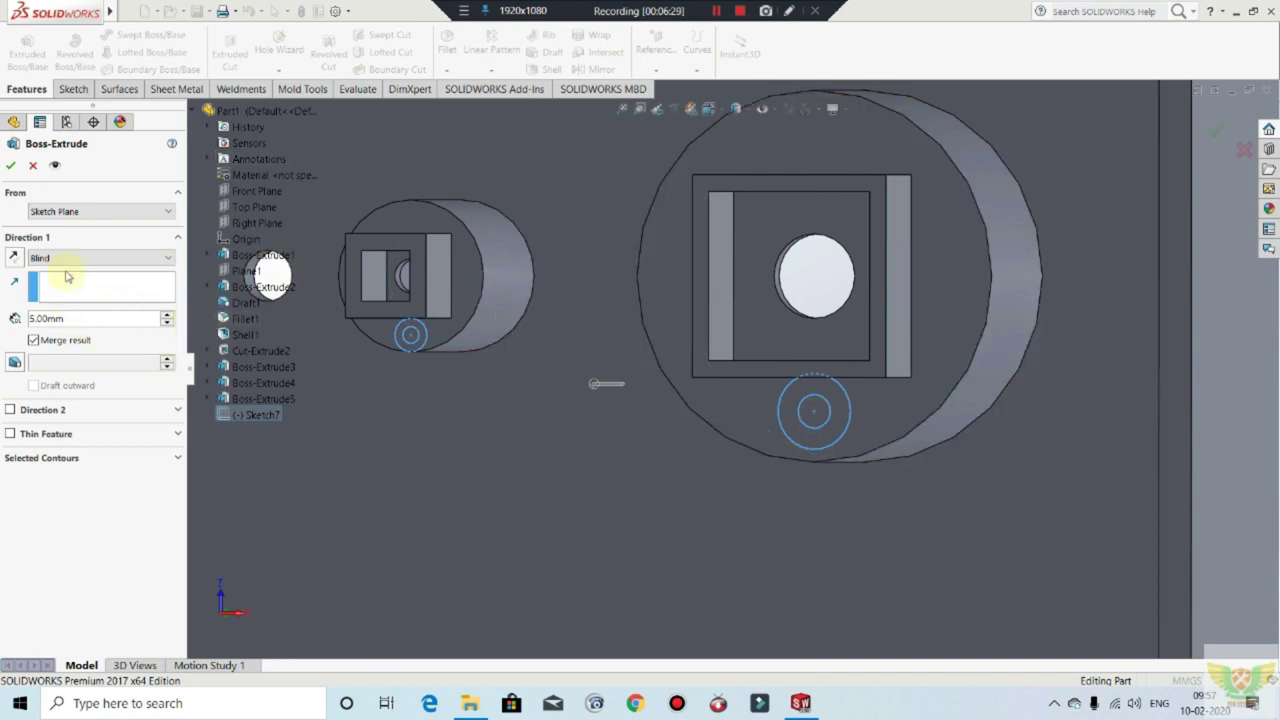
click(12, 166)
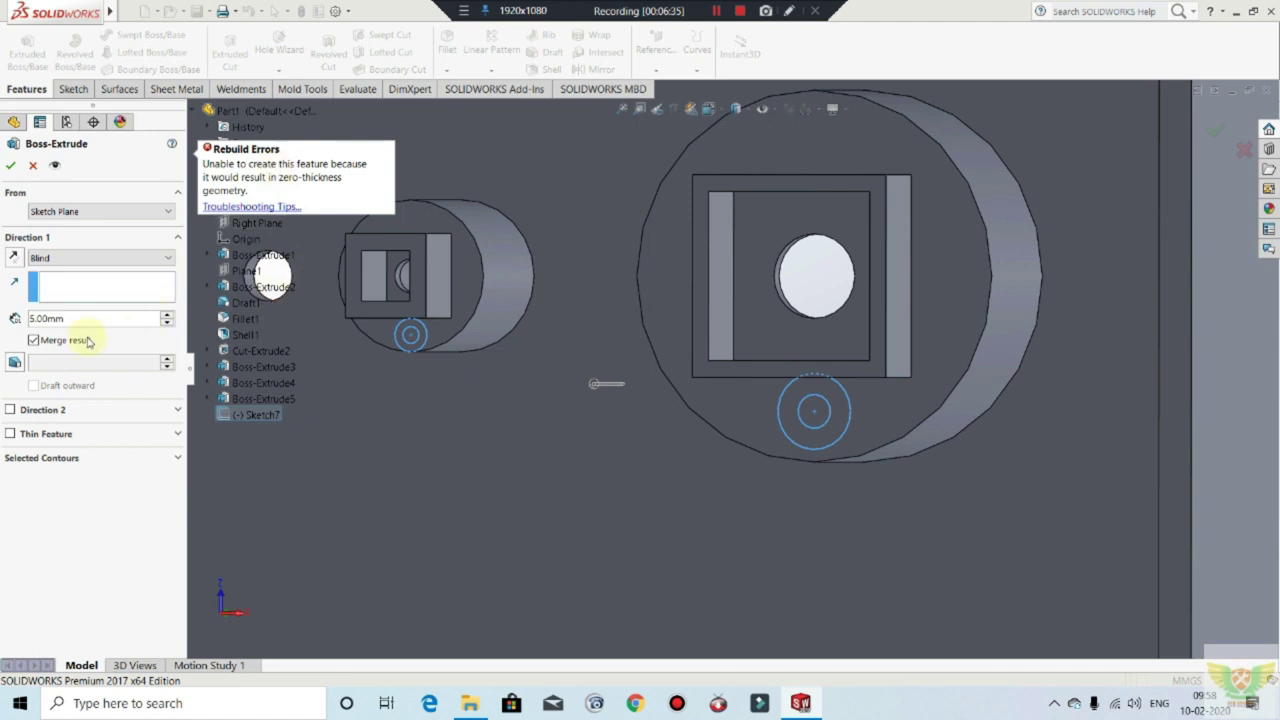
click(33, 342)
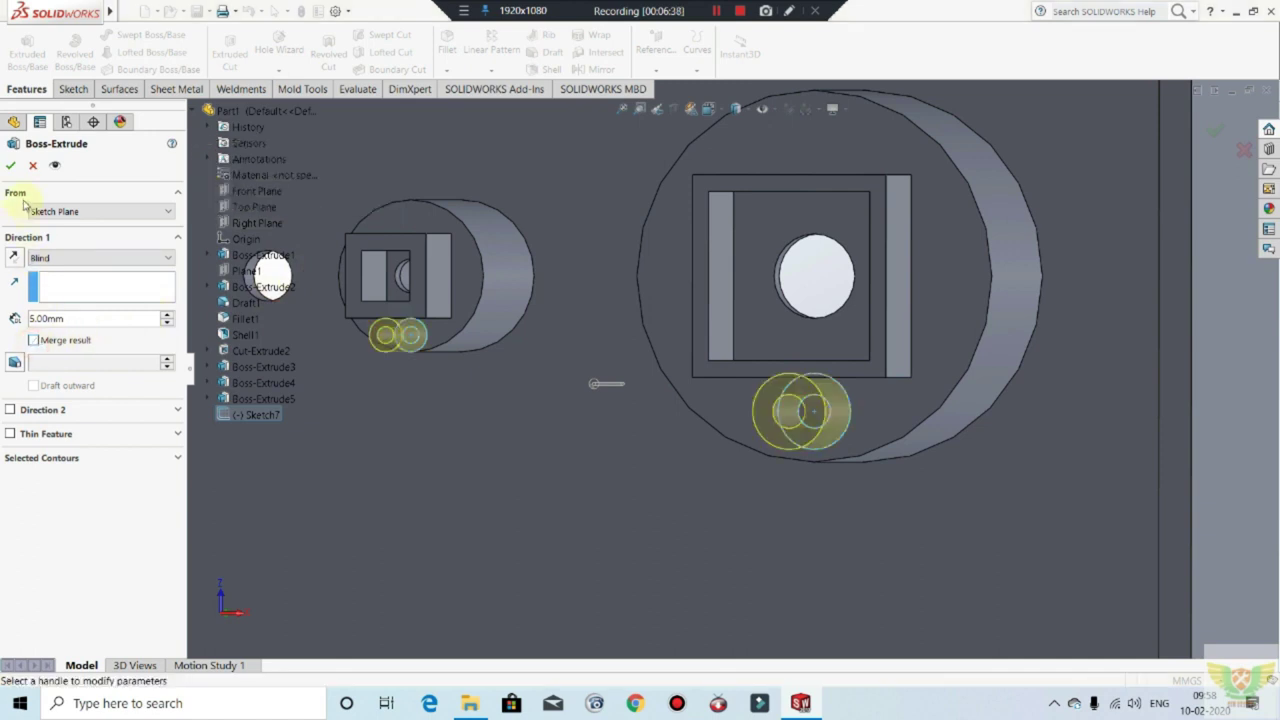
click(11, 167)
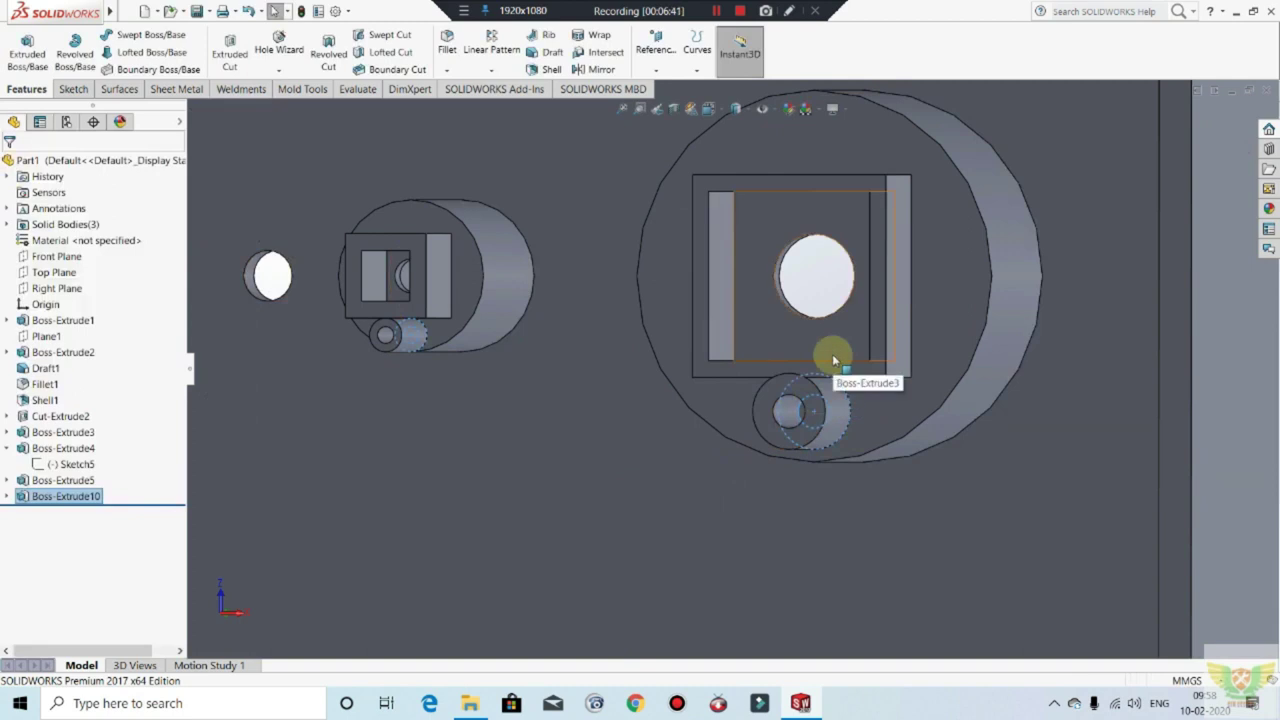
click(90, 496)
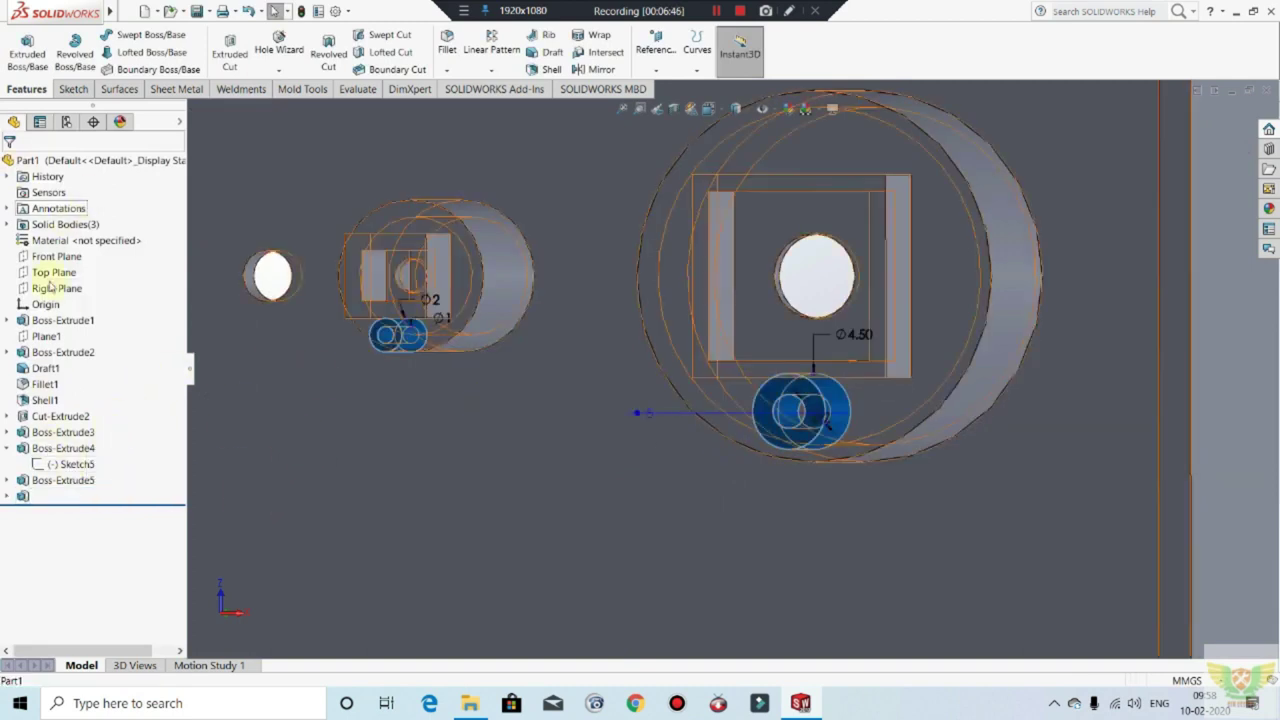
click(58, 320)
click(350, 355)
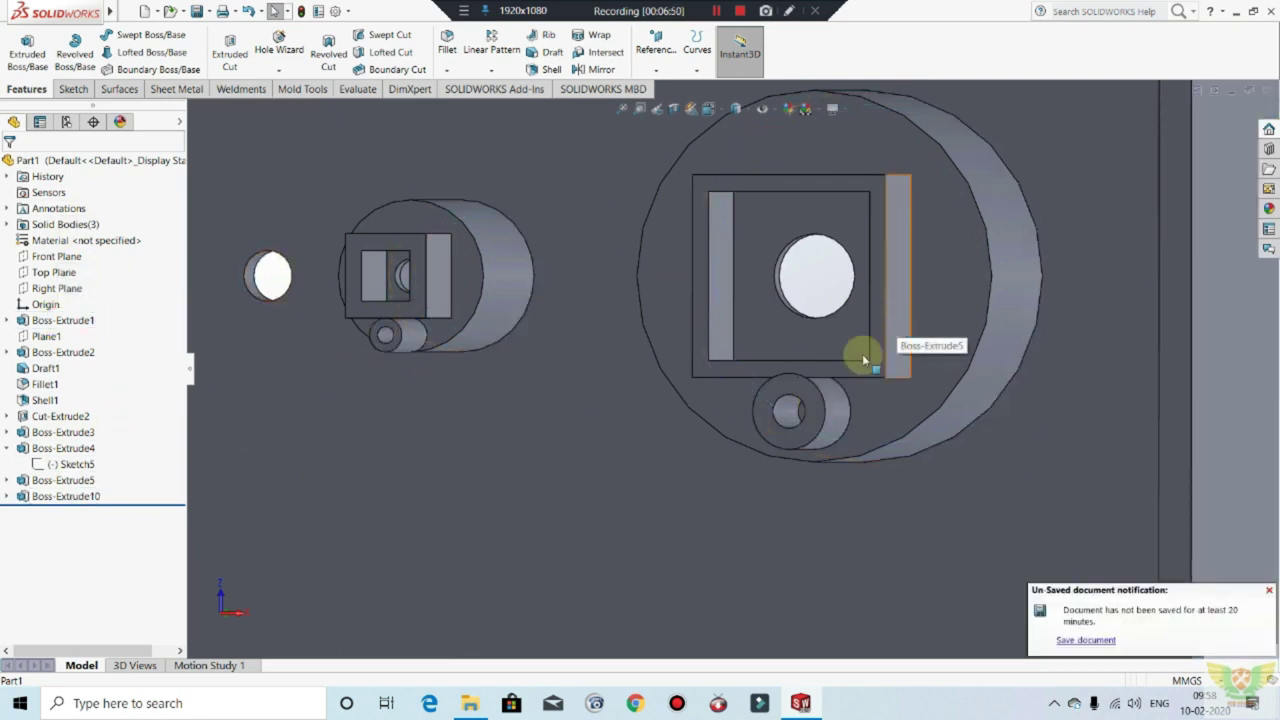
Step: Edit the Boss-Extrude10 sketch and view the guide circles face-on
right_click(80, 495)
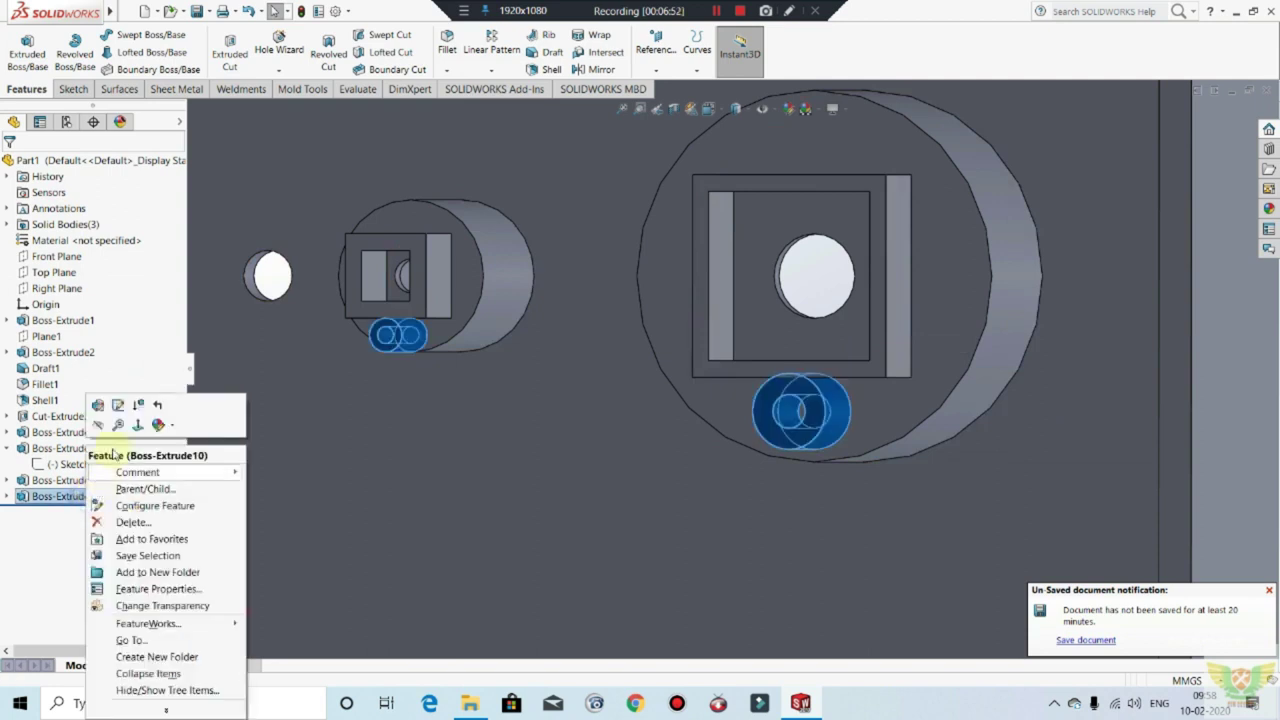
click(115, 410)
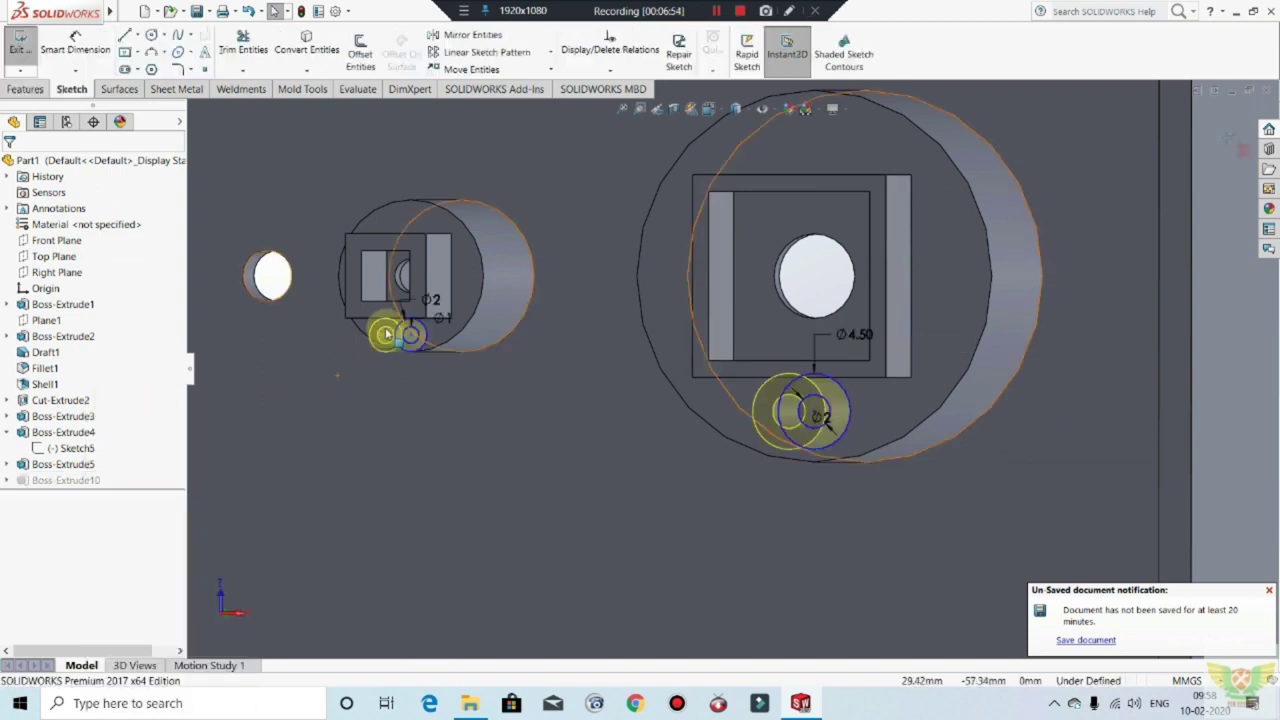
scroll(473, 341, down, 3)
scroll(473, 341, down, 3)
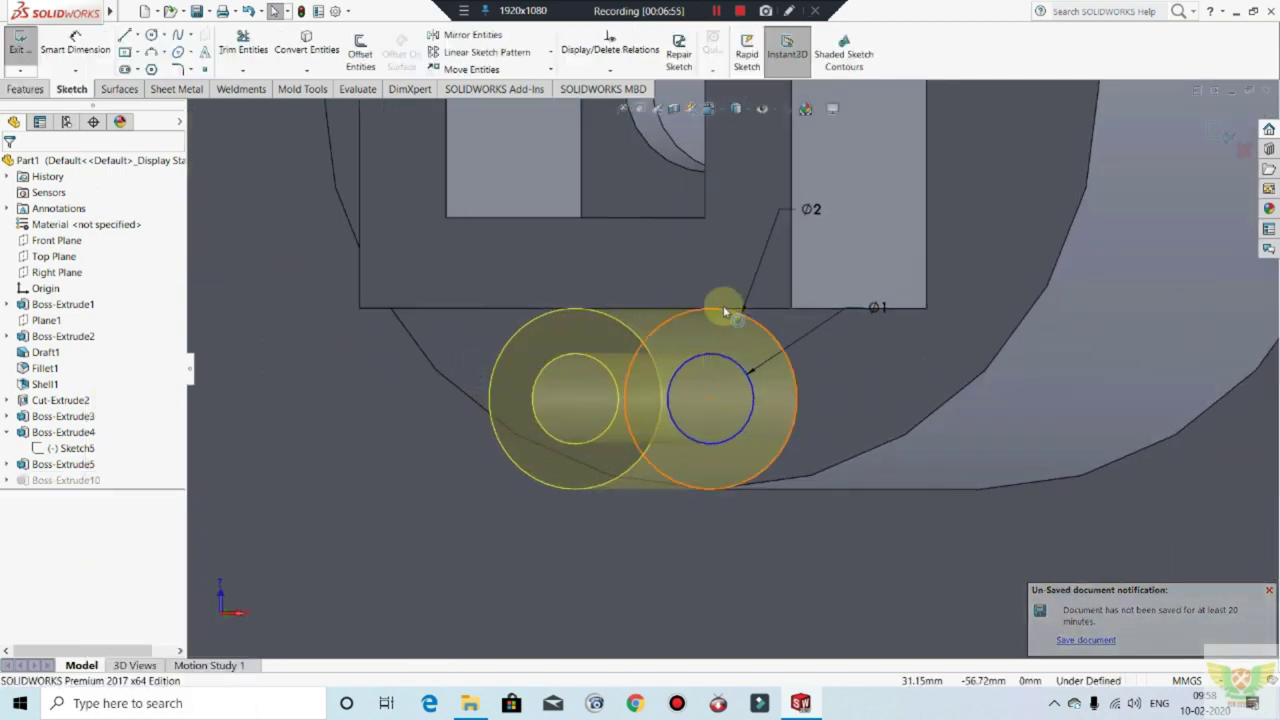
middle_drag(749, 314, 601, 314)
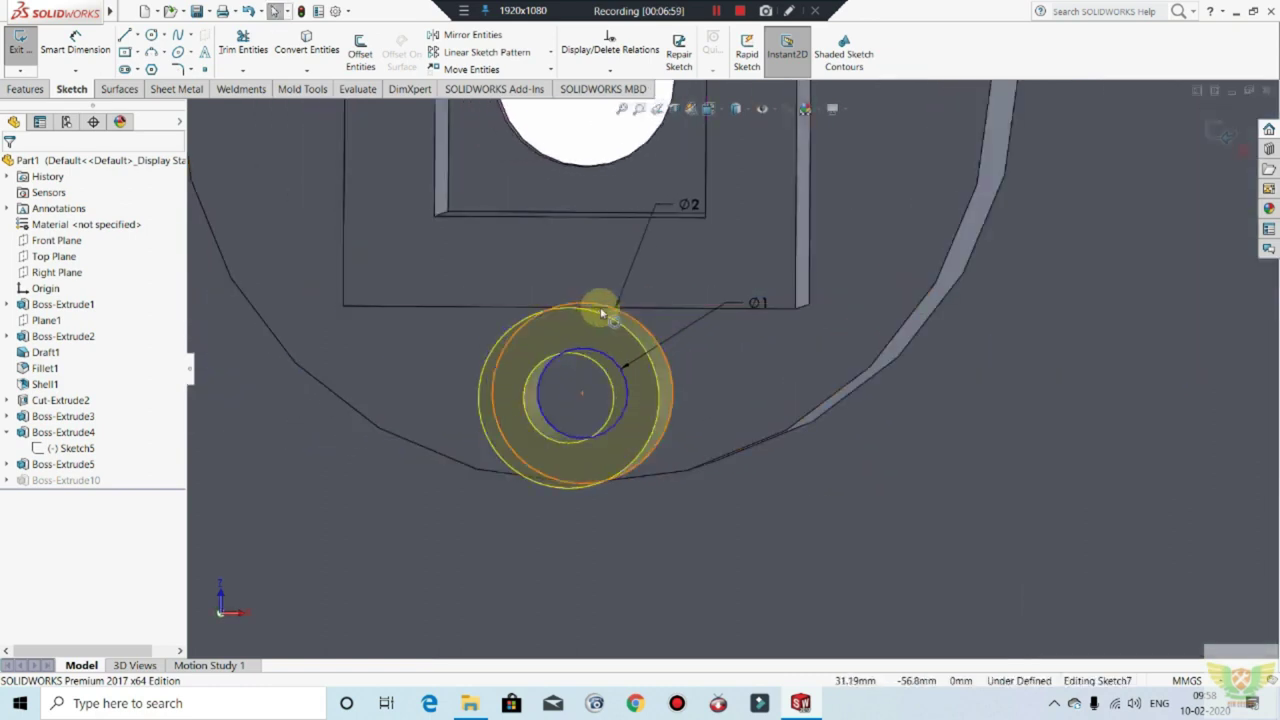
scroll(601, 312, up, 5)
key(ctrl+8)
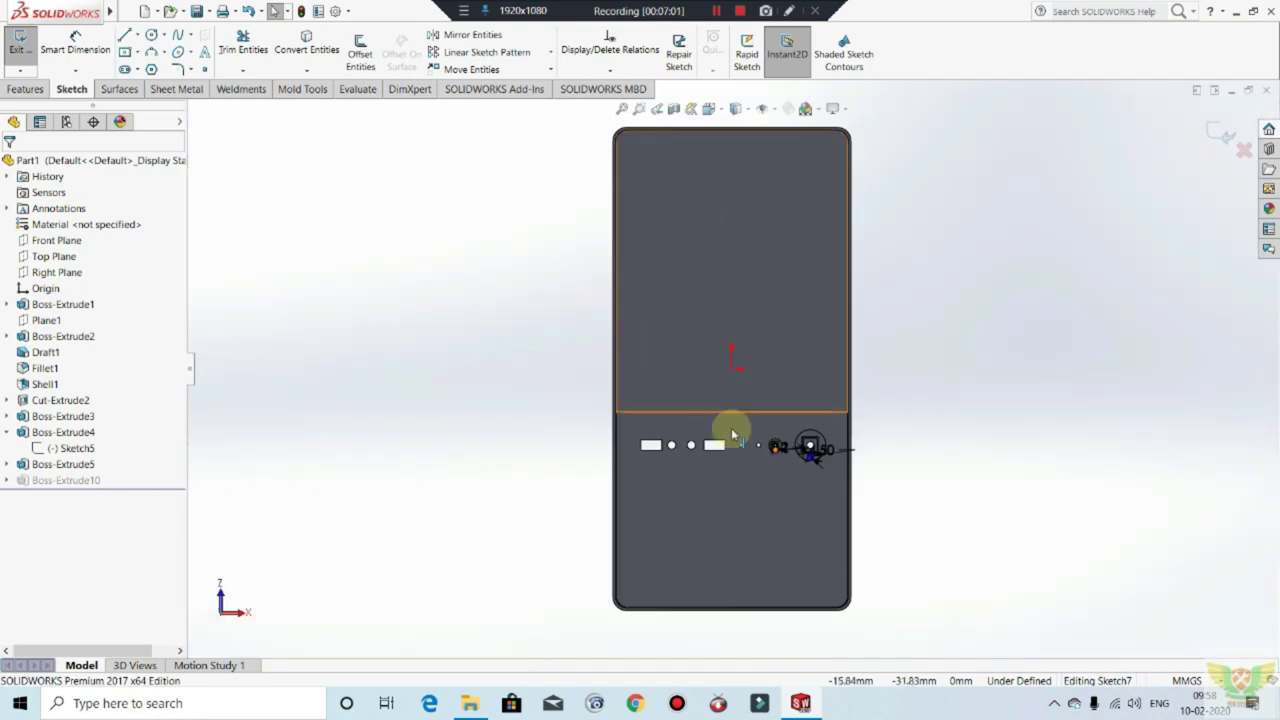
scroll(825, 463, down, 4)
scroll(825, 463, down, 3)
scroll(580, 363, down, 2)
scroll(700, 394, down, 3)
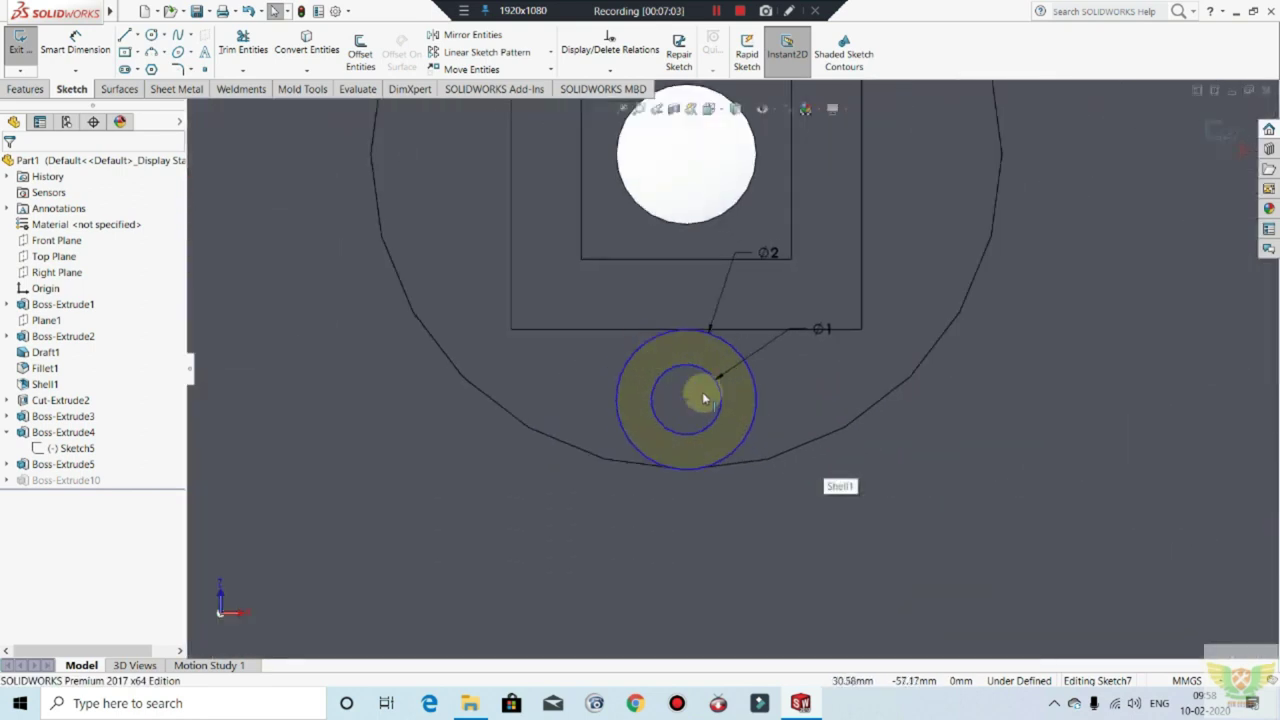
Step: Dimension the guide circle's centre to the frame's bottom edge with value 9, then exit
click(720, 342)
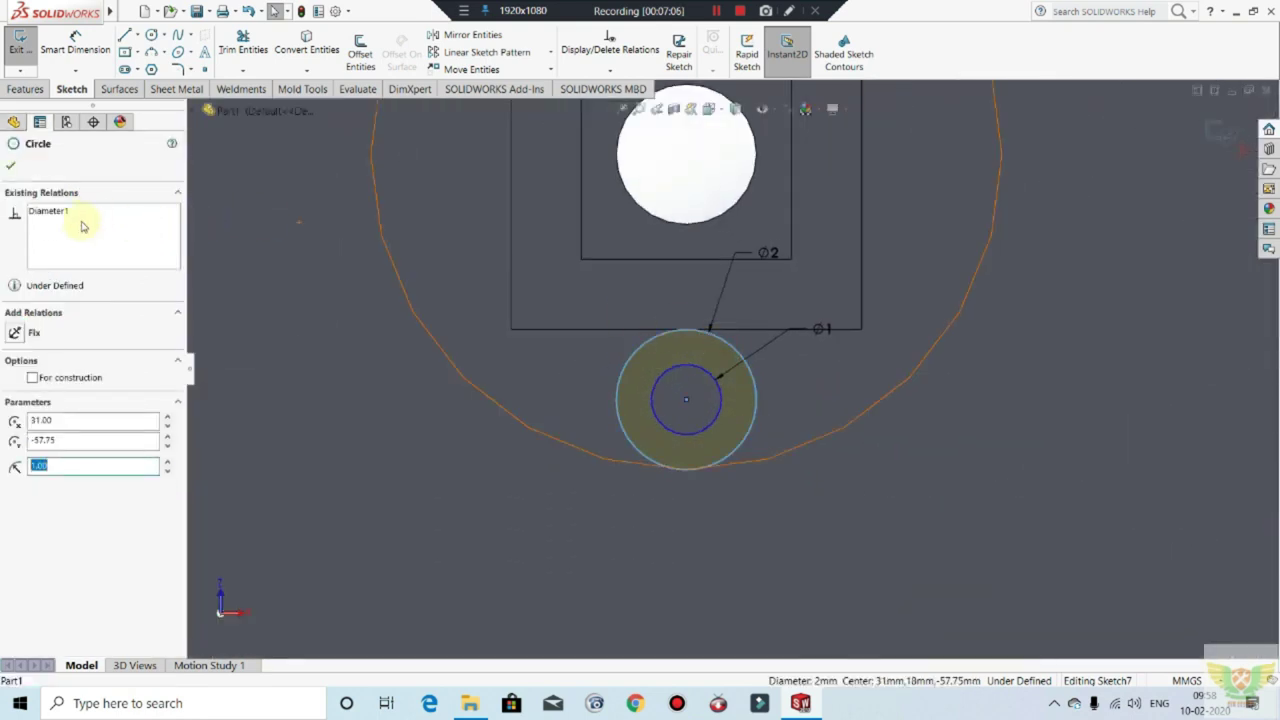
click(680, 399)
click(75, 45)
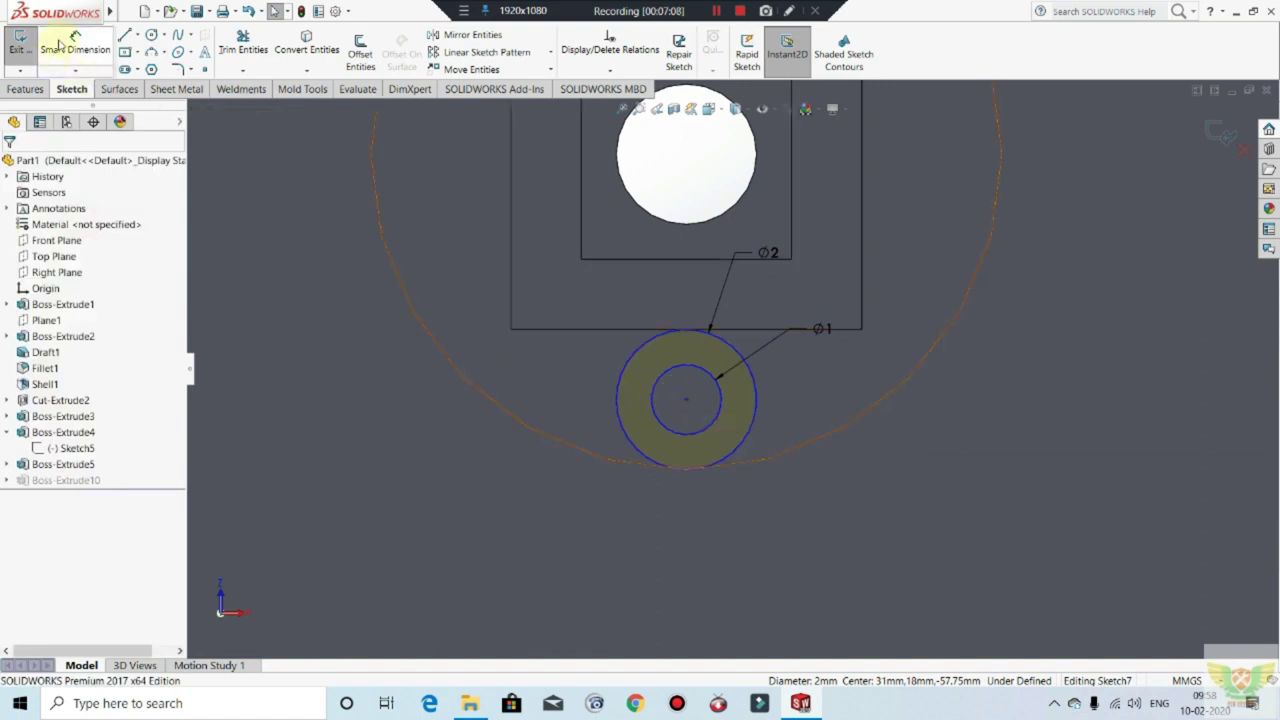
click(688, 400)
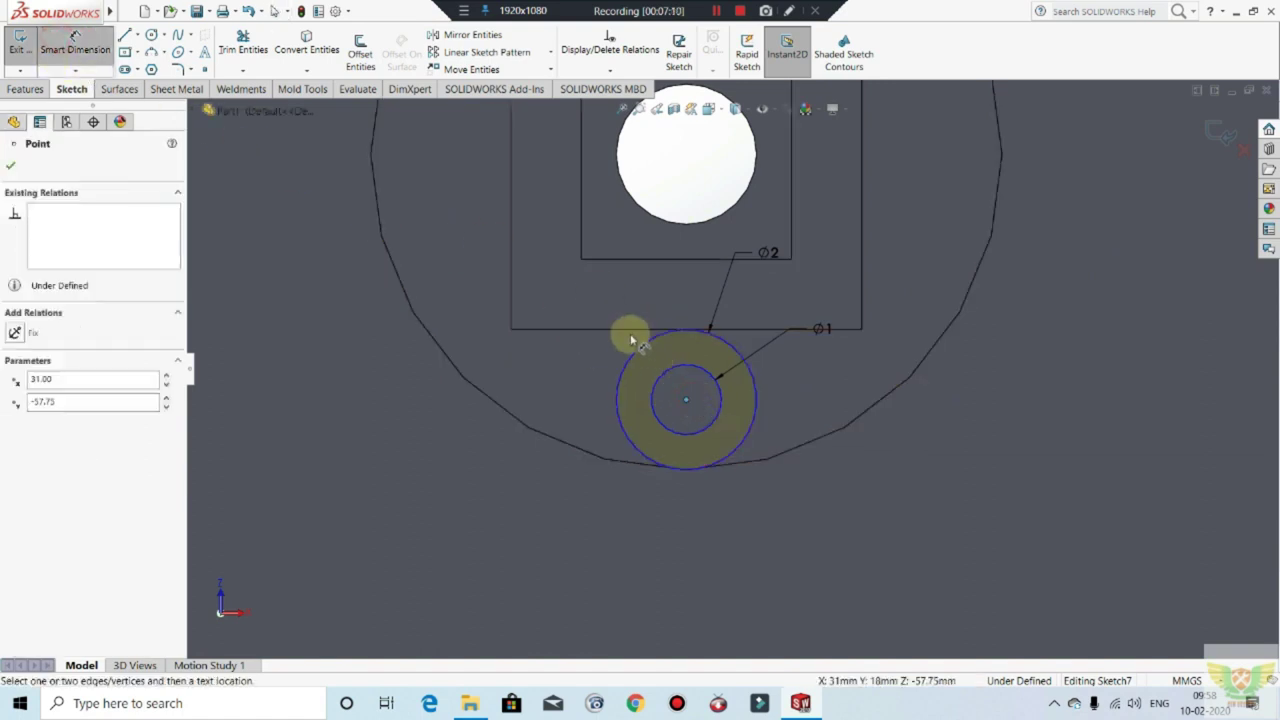
click(629, 330)
click(557, 363)
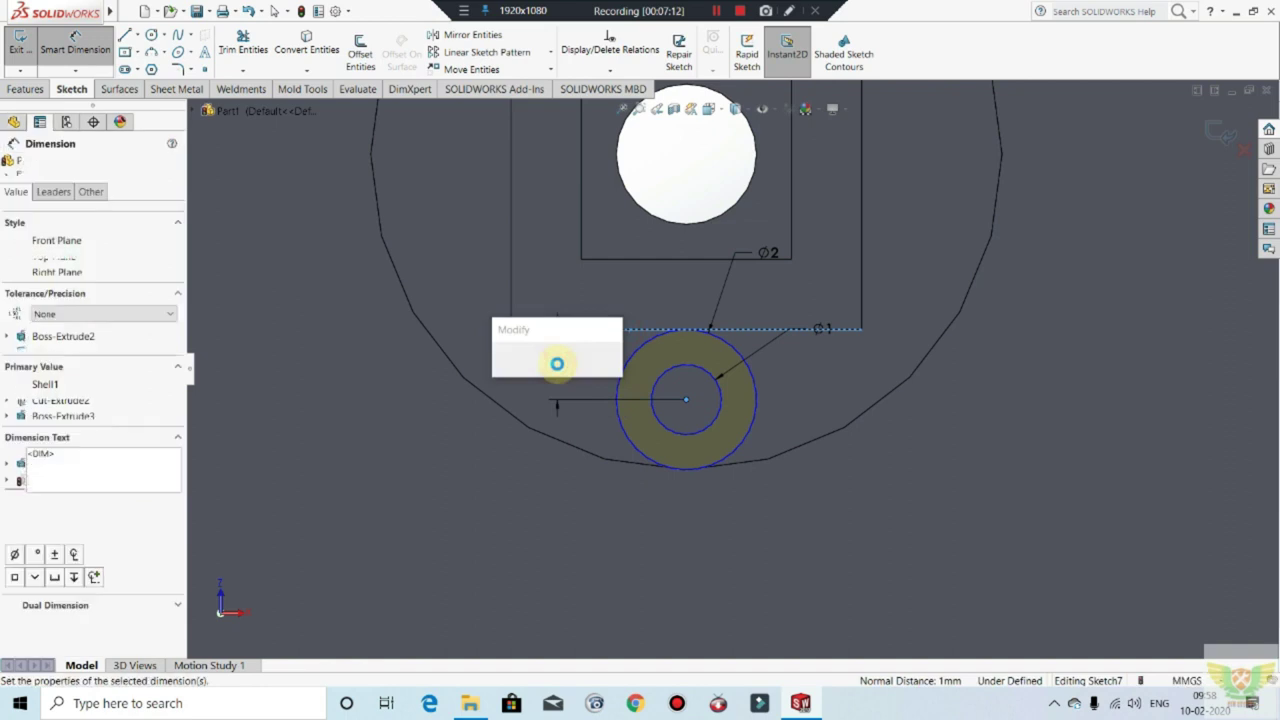
text(9)
key(Return)
key(Escape)
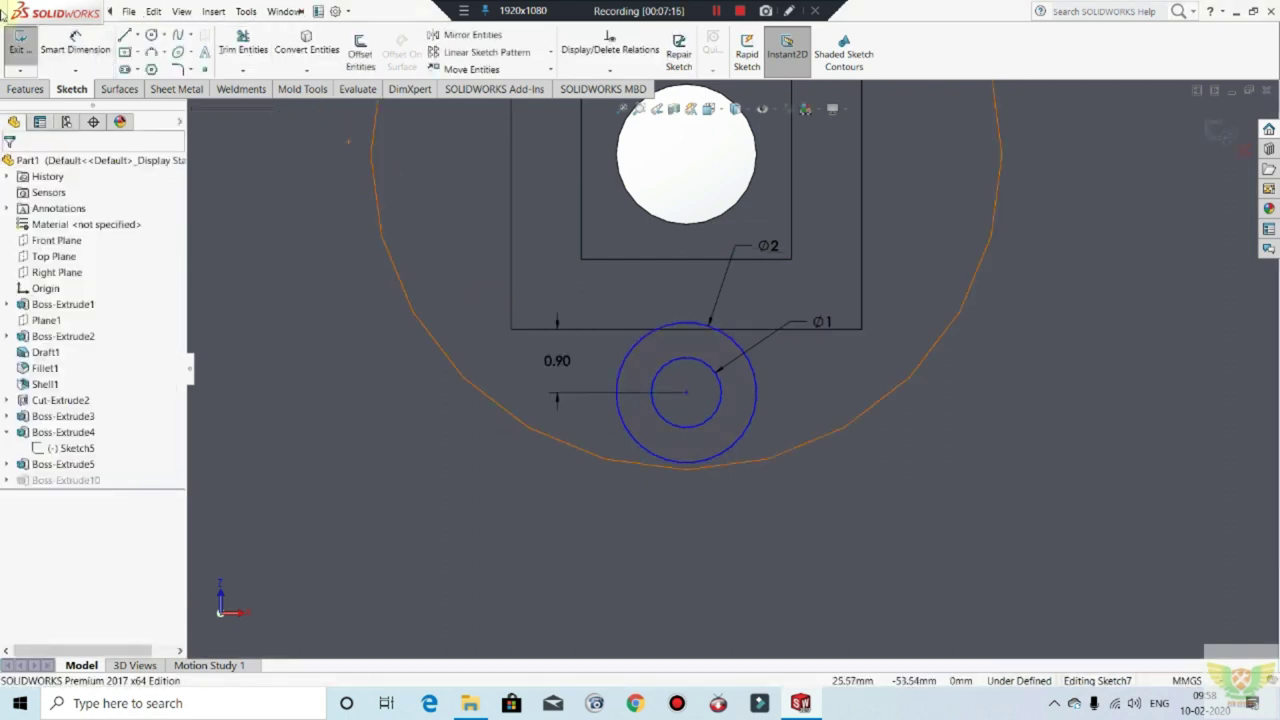
click(20, 42)
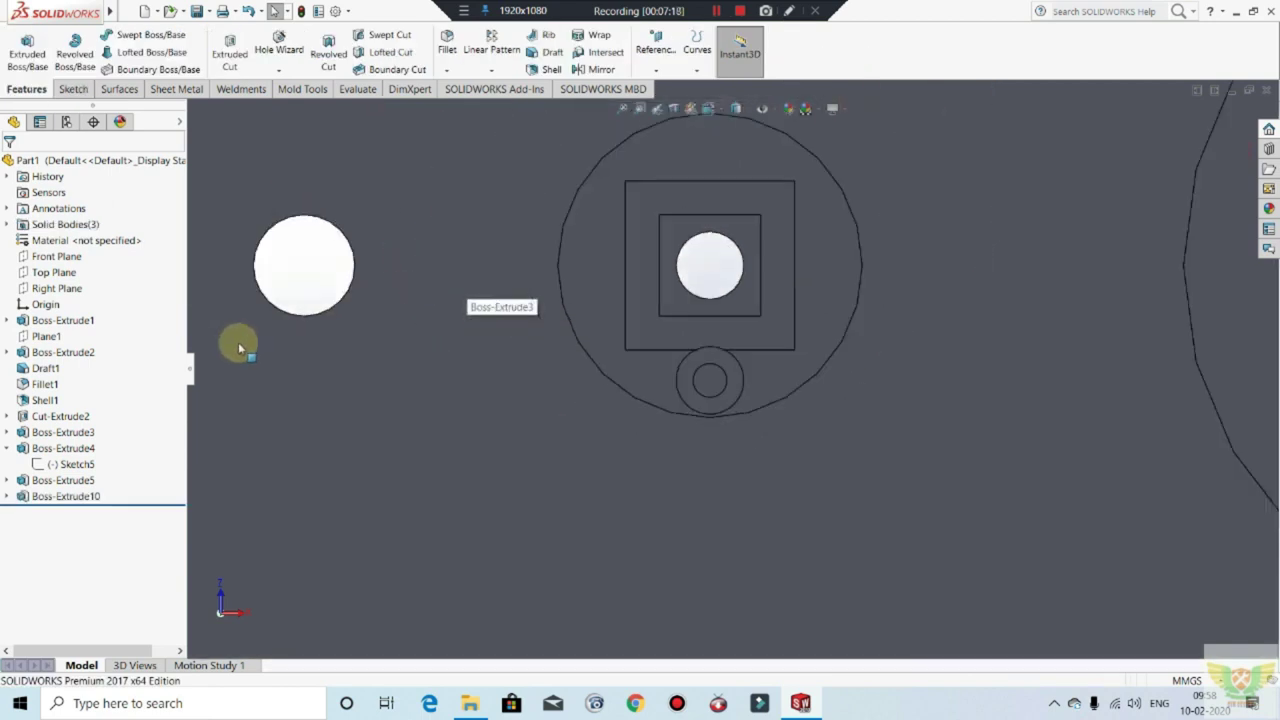
Step: Rebuild Boss-Extrude10 with the updated sketch and orbit to inspect the port bosses
right_click(94, 497)
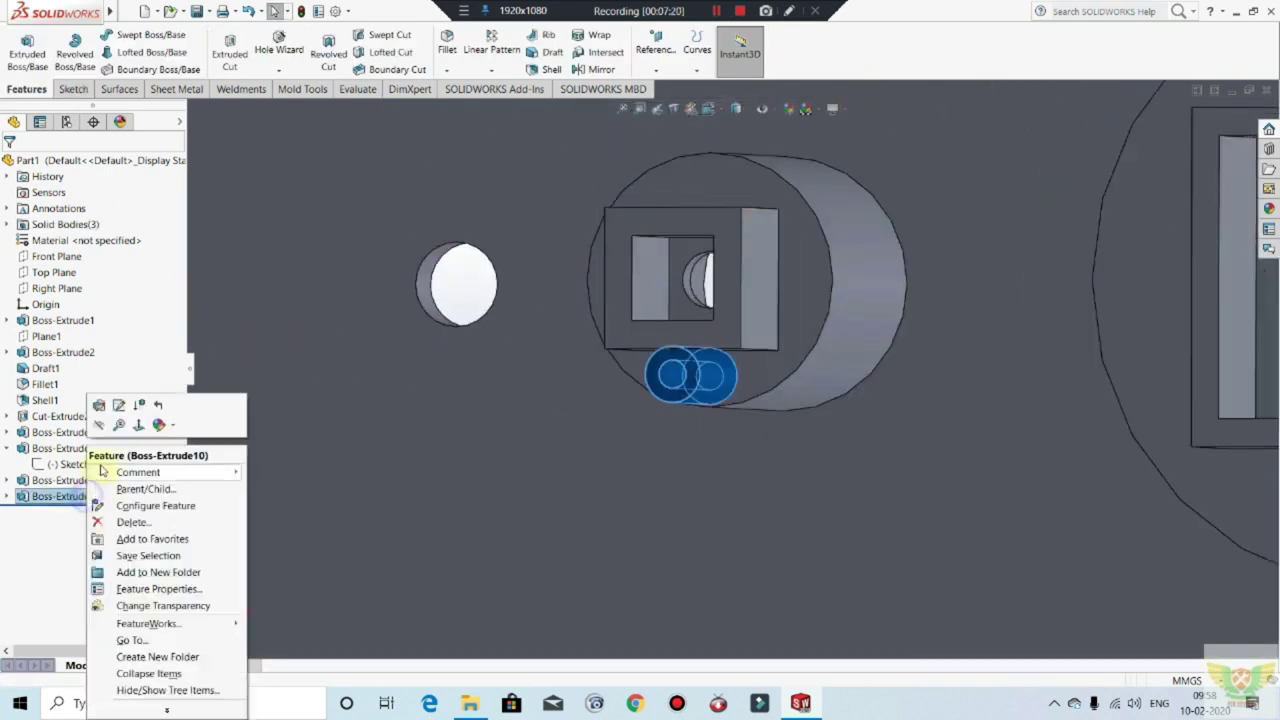
click(100, 413)
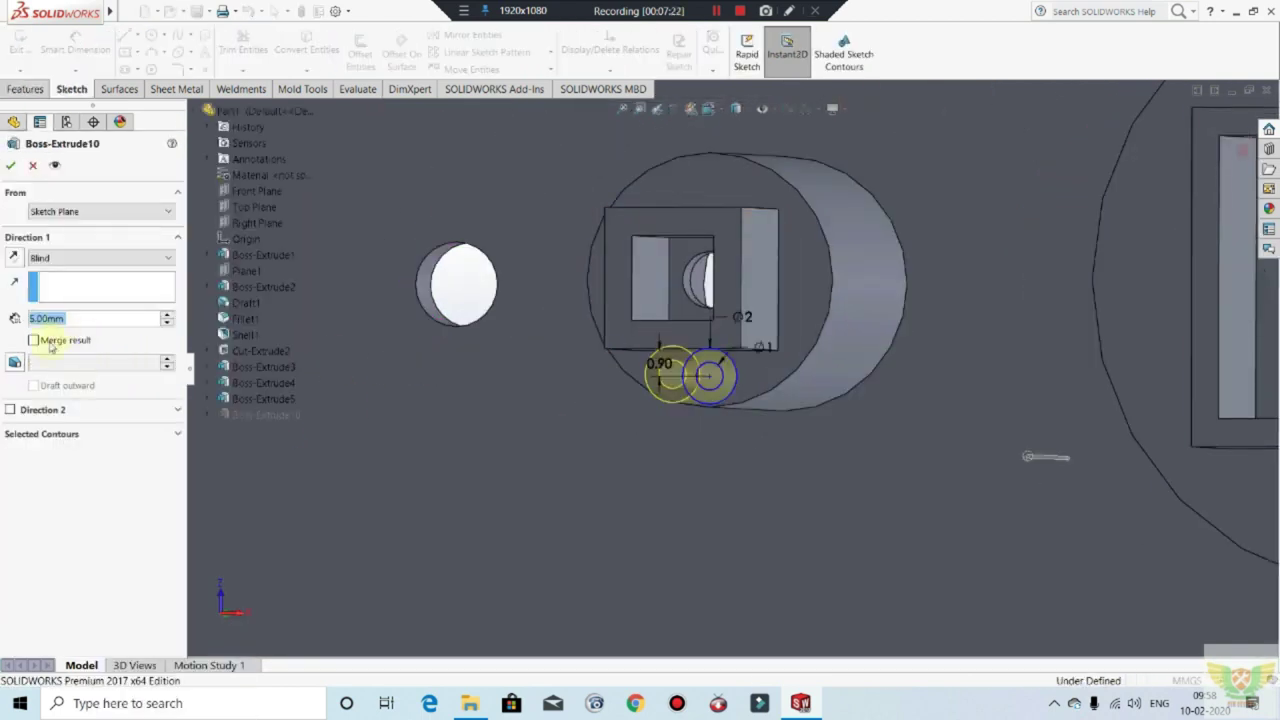
click(8, 165)
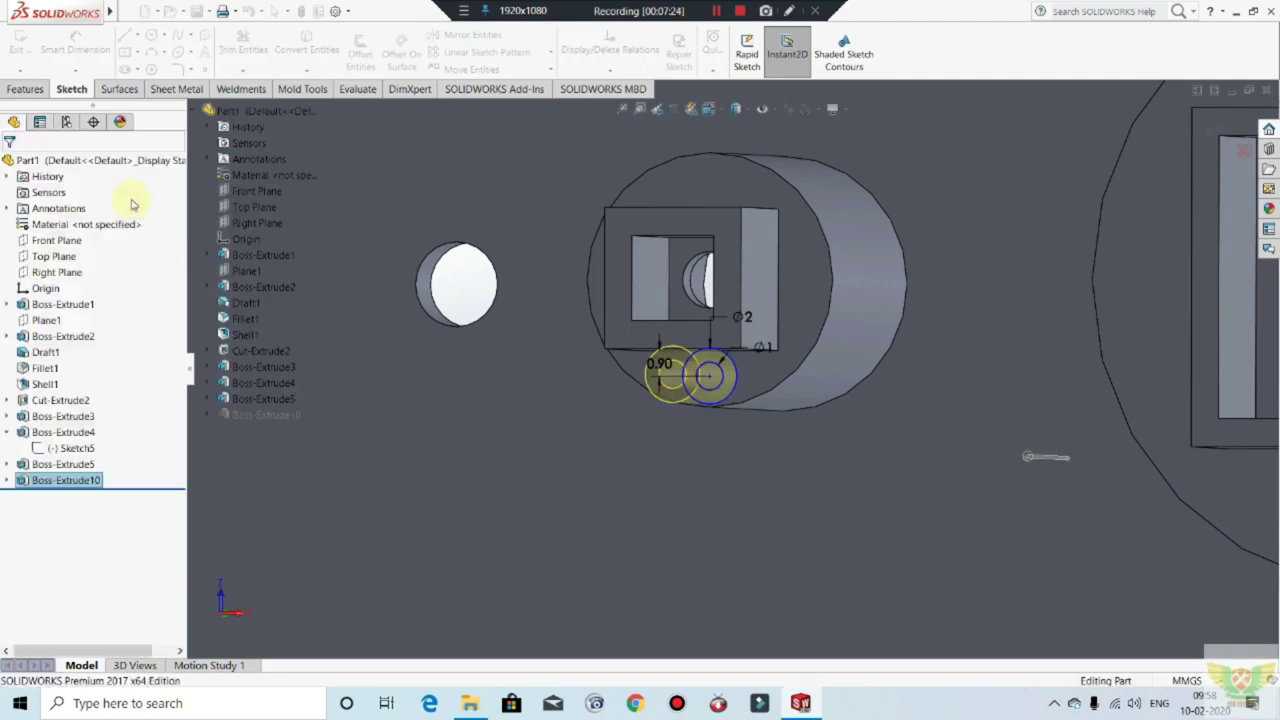
scroll(686, 357, up, 2)
scroll(730, 367, up, 2)
scroll(730, 367, down, 3)
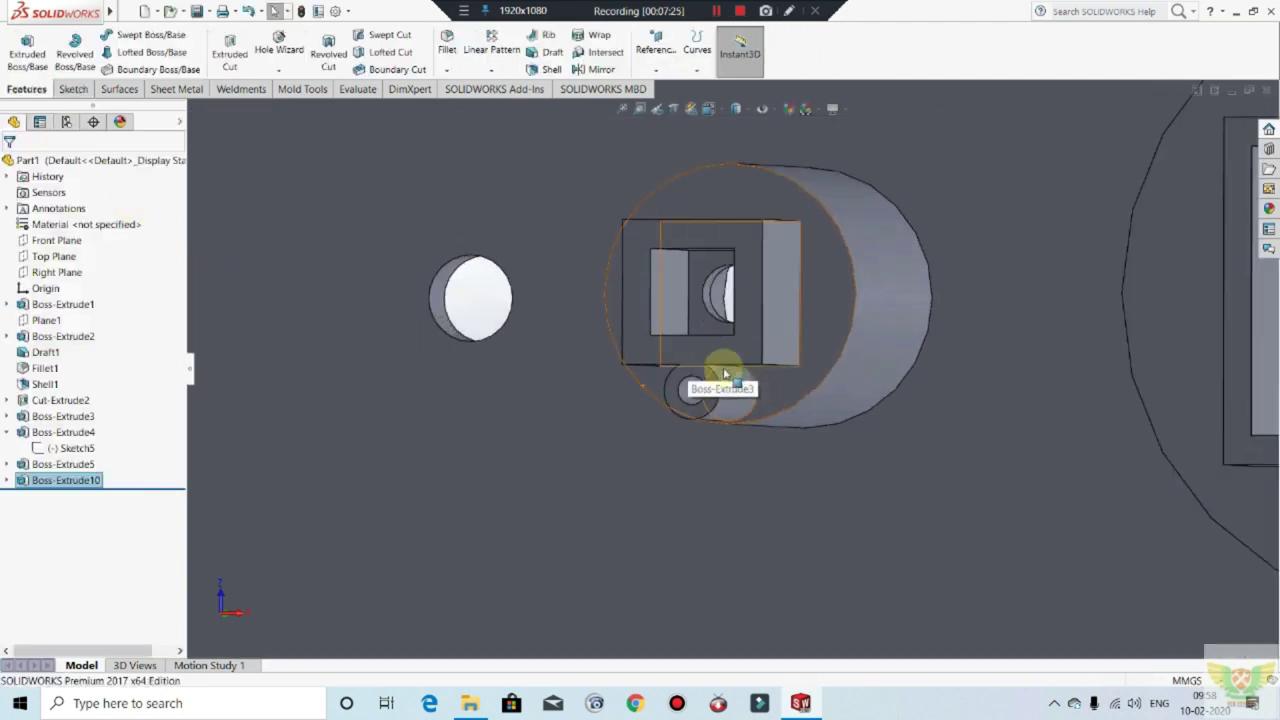
scroll(723, 366, down, 3)
scroll(737, 394, down, 2)
scroll(766, 381, up, 2)
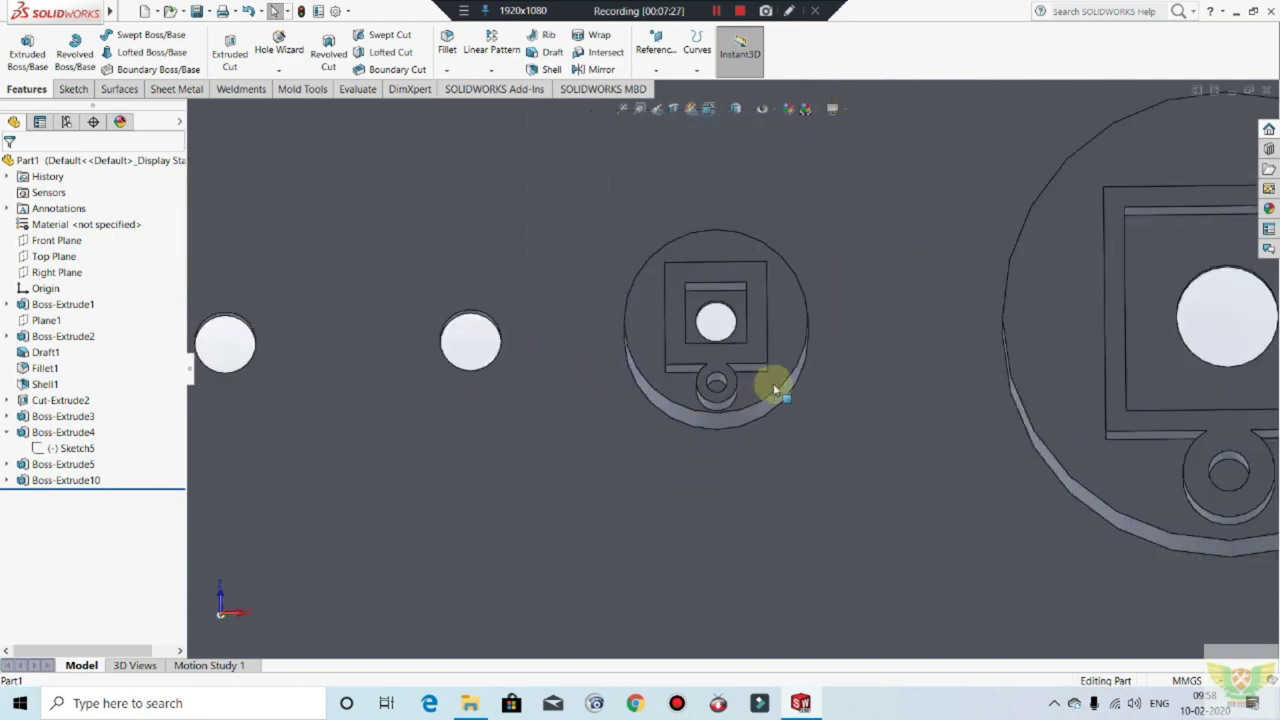
scroll(961, 397, up, 2)
middle_drag(961, 397, 1061, 443)
scroll(1059, 443, down, 2)
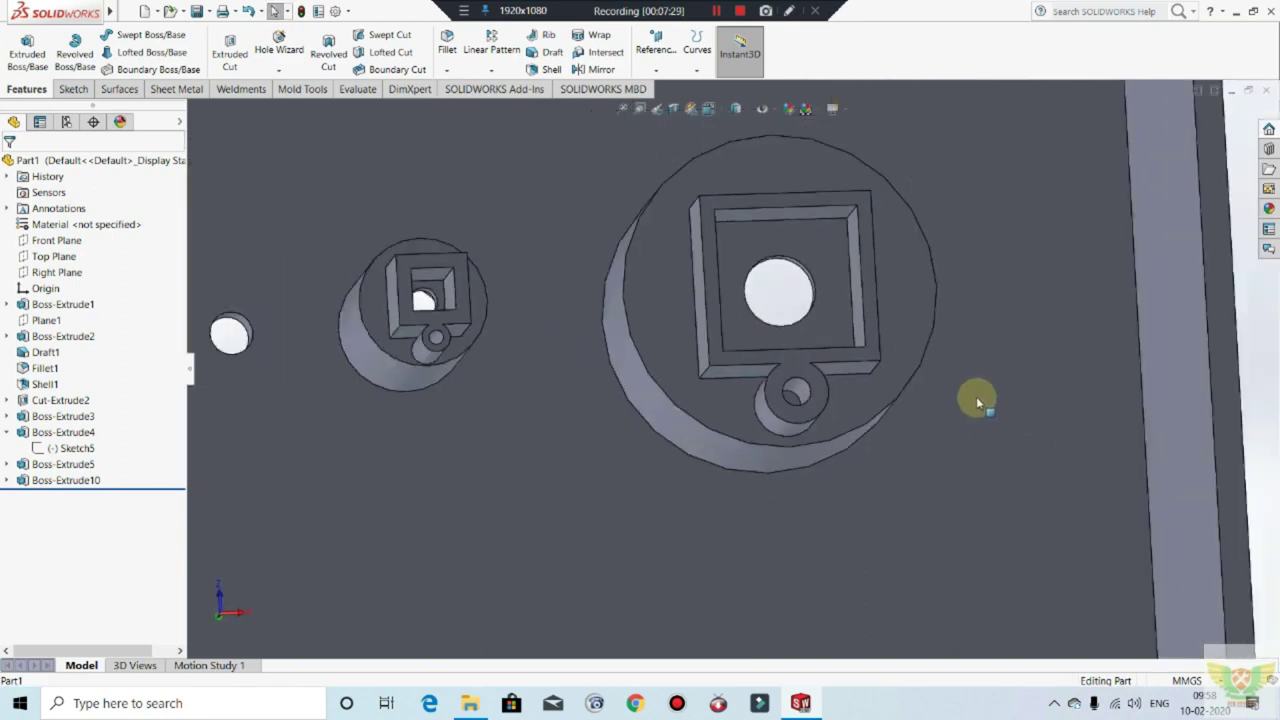
scroll(977, 400, up, 3)
mouse_move(857, 354)
middle_down()
mouse_move(889, 404)
mouse_move(850, 370)
middle_up()
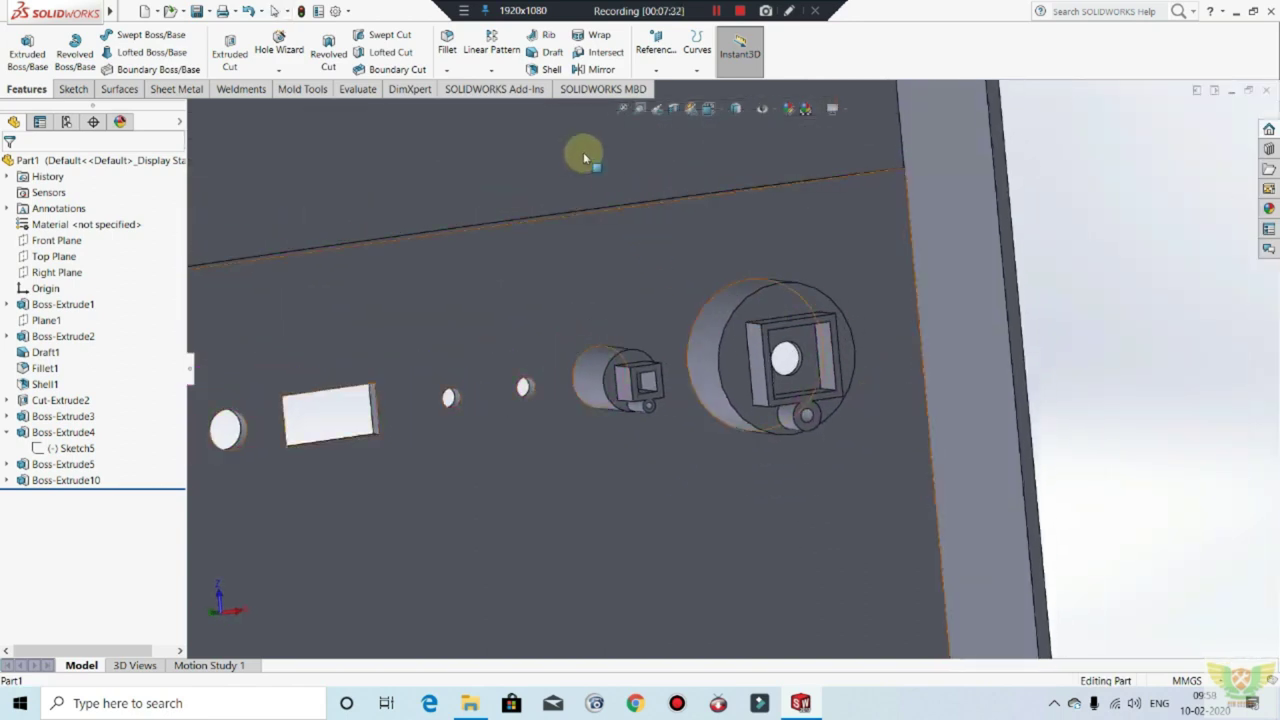
Step: Start a fillet and pick the first inner frame edges on the port boss
click(447, 45)
scroll(818, 363, down, 2)
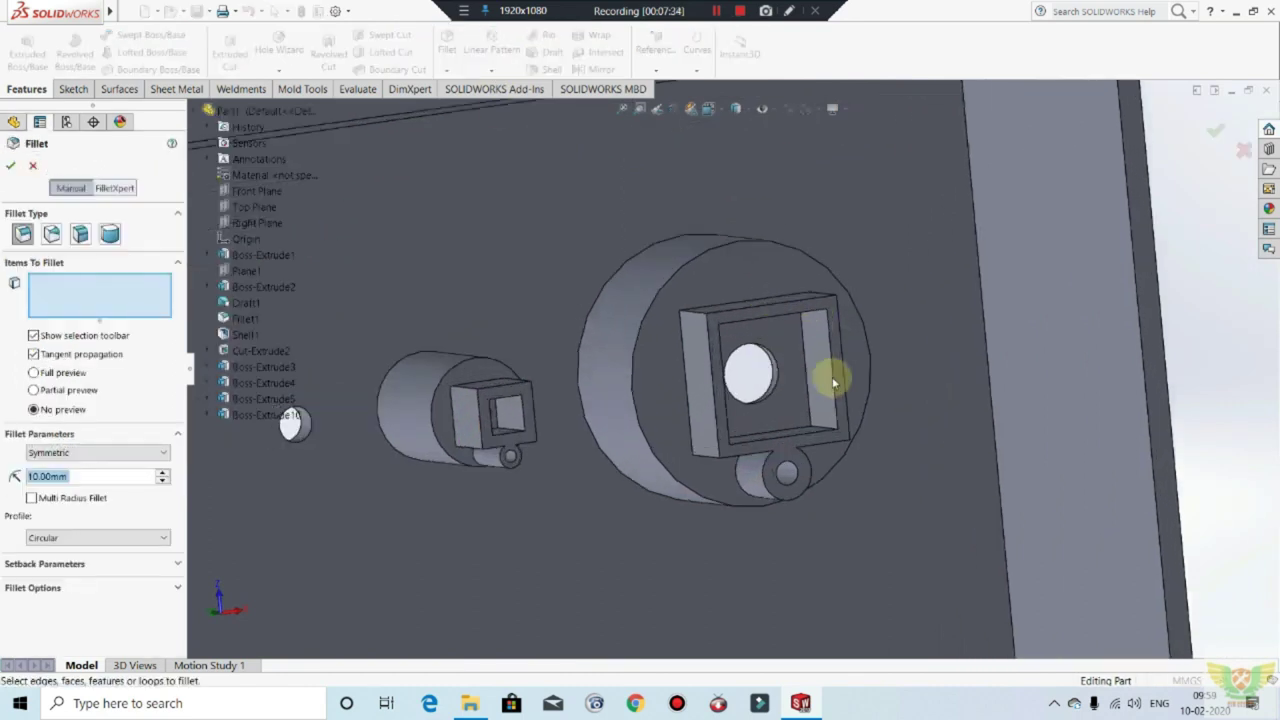
scroll(829, 371, down, 1)
click(801, 356)
mouse_move(794, 362)
middle_down()
mouse_move(751, 324)
mouse_move(677, 366)
mouse_move(669, 385)
middle_up()
click(735, 313)
click(658, 374)
Step: Add the bottom, top and left frame edges to the 10 mm fillet and finish
mouse_move(691, 434)
middle_down()
mouse_move(713, 472)
mouse_move(723, 452)
middle_up()
click(727, 456)
mouse_move(557, 449)
middle_down()
mouse_move(500, 434)
mouse_move(500, 400)
mouse_move(658, 372)
mouse_move(700, 423)
mouse_move(651, 246)
middle_up()
click(634, 213)
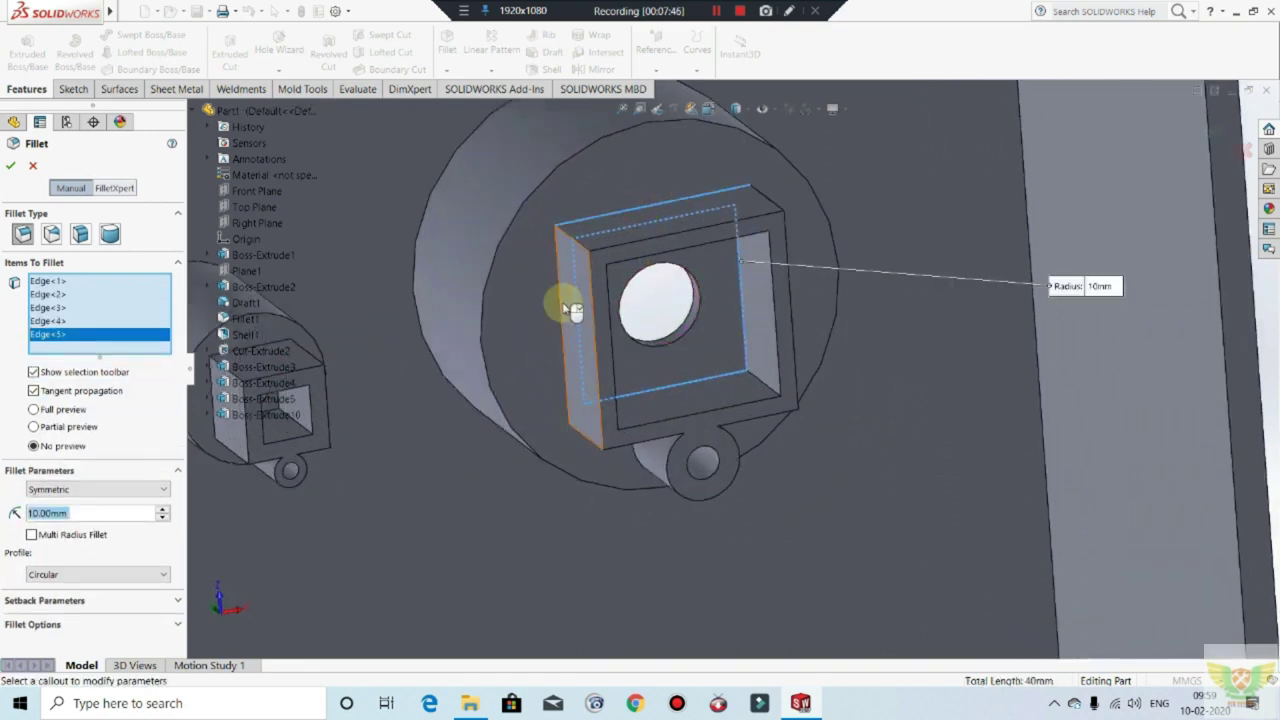
click(565, 315)
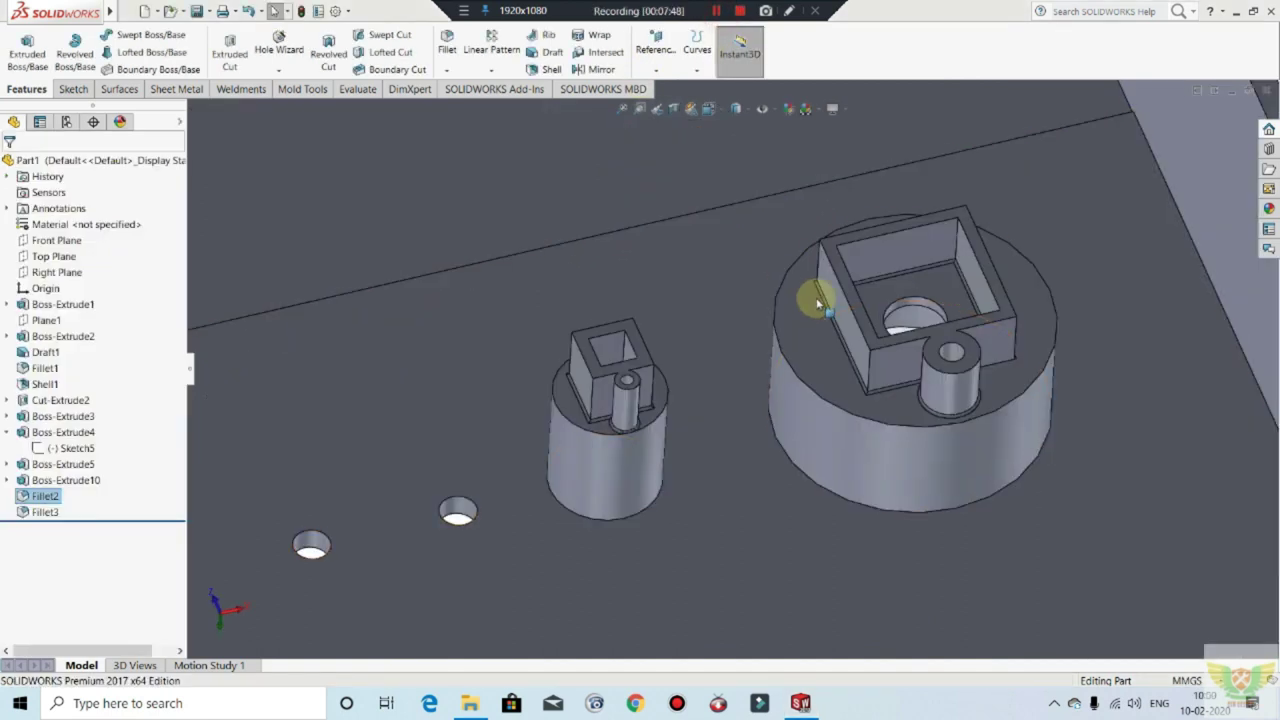
scroll(817, 303, up, 5)
scroll(909, 357, down, 3)
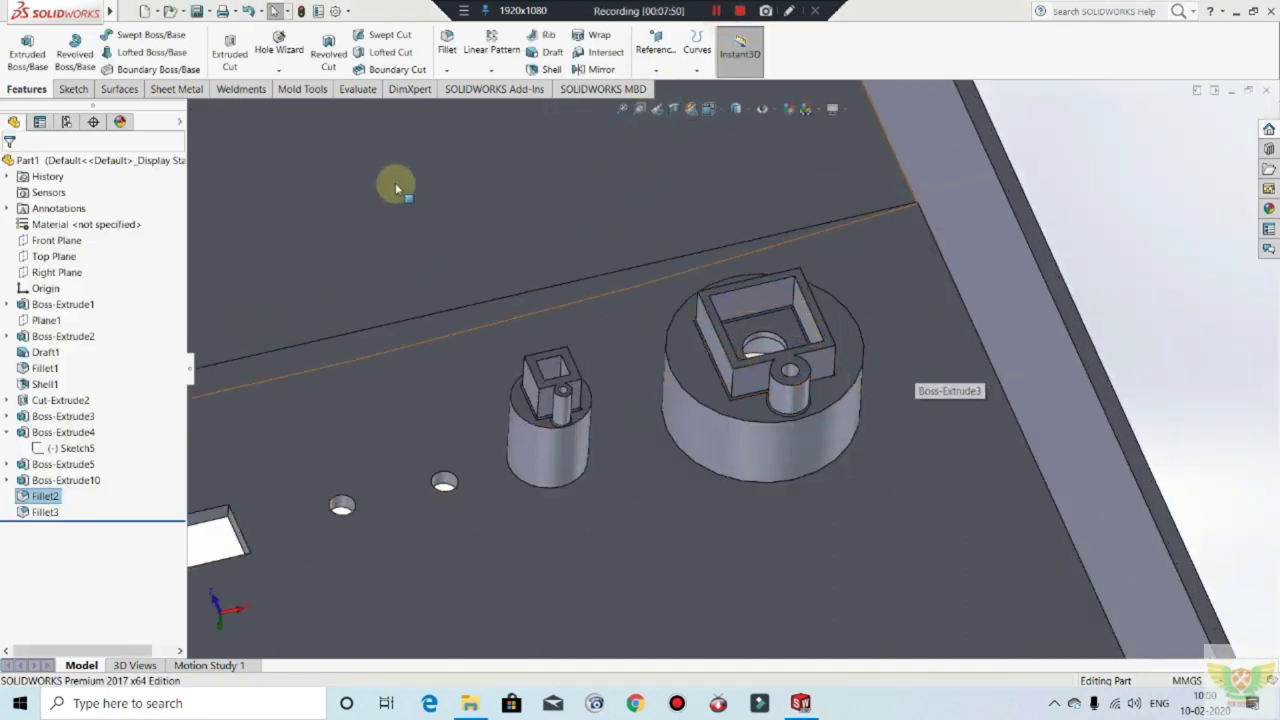
Step: Apply a 0.5° DraftXpert draft to both boss cylinder faces, neutral plane on the panel face
click(536, 53)
click(553, 514)
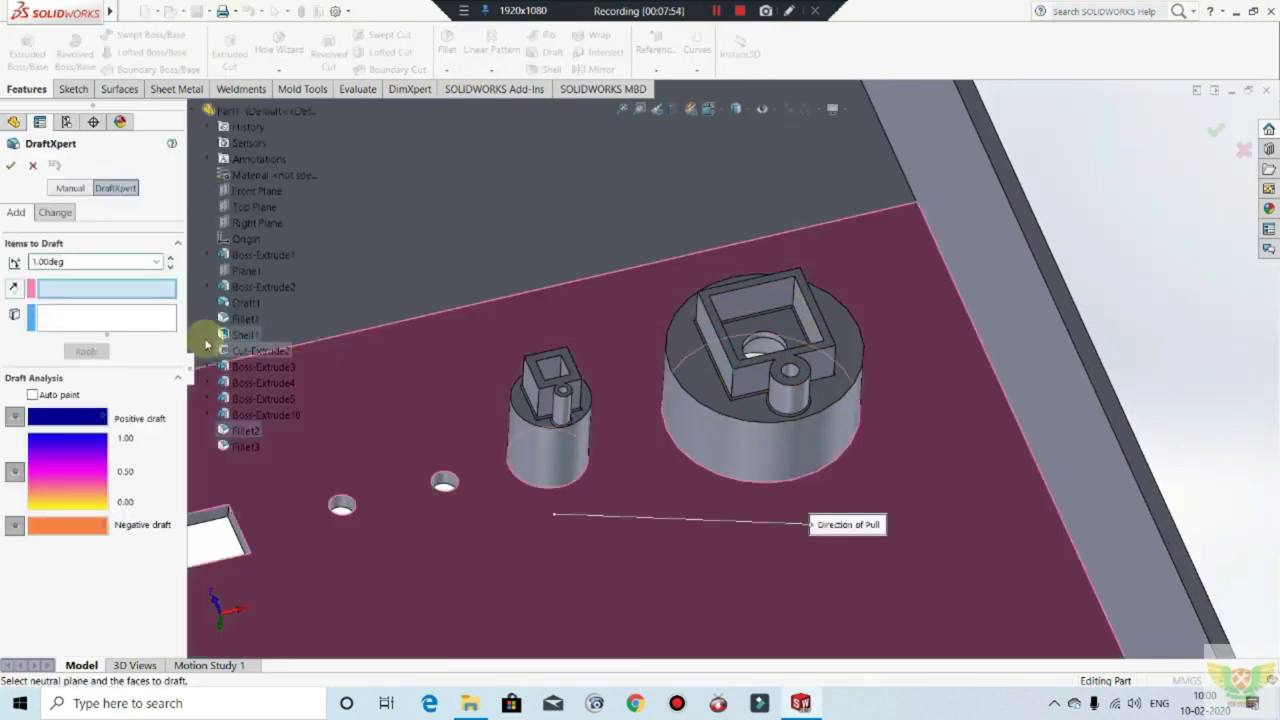
click(127, 316)
click(526, 455)
click(700, 443)
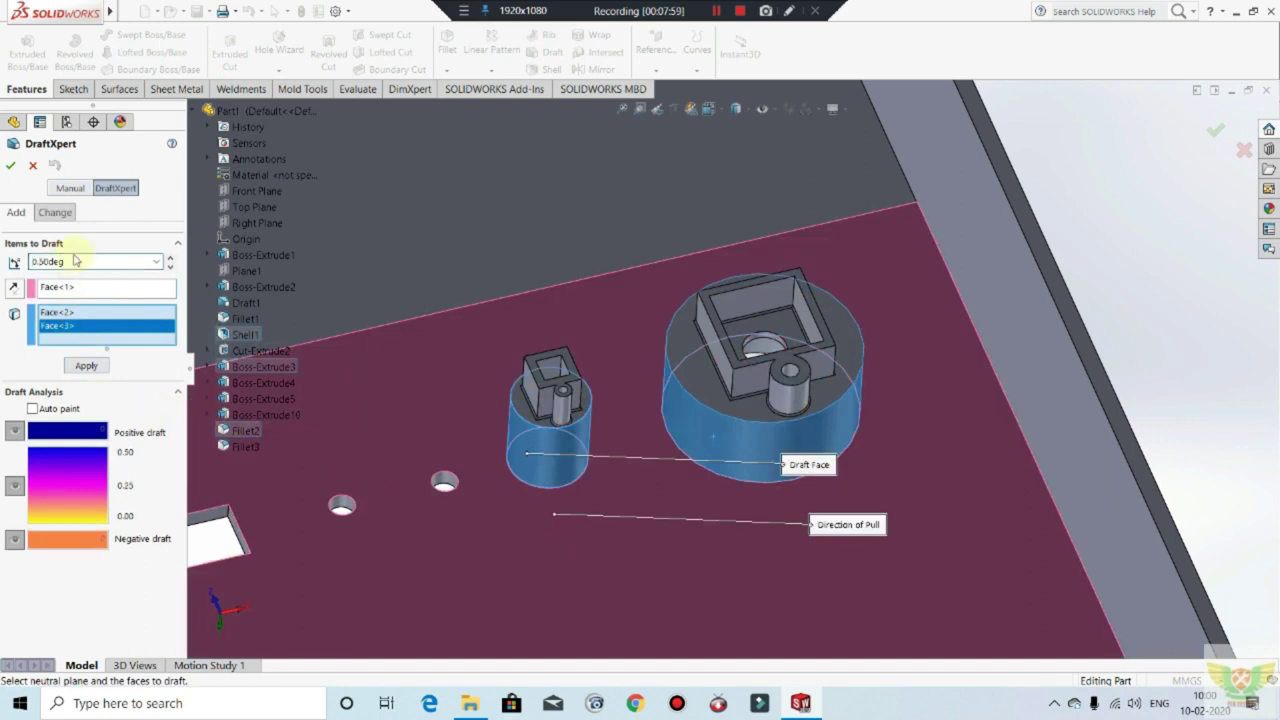
click(20, 164)
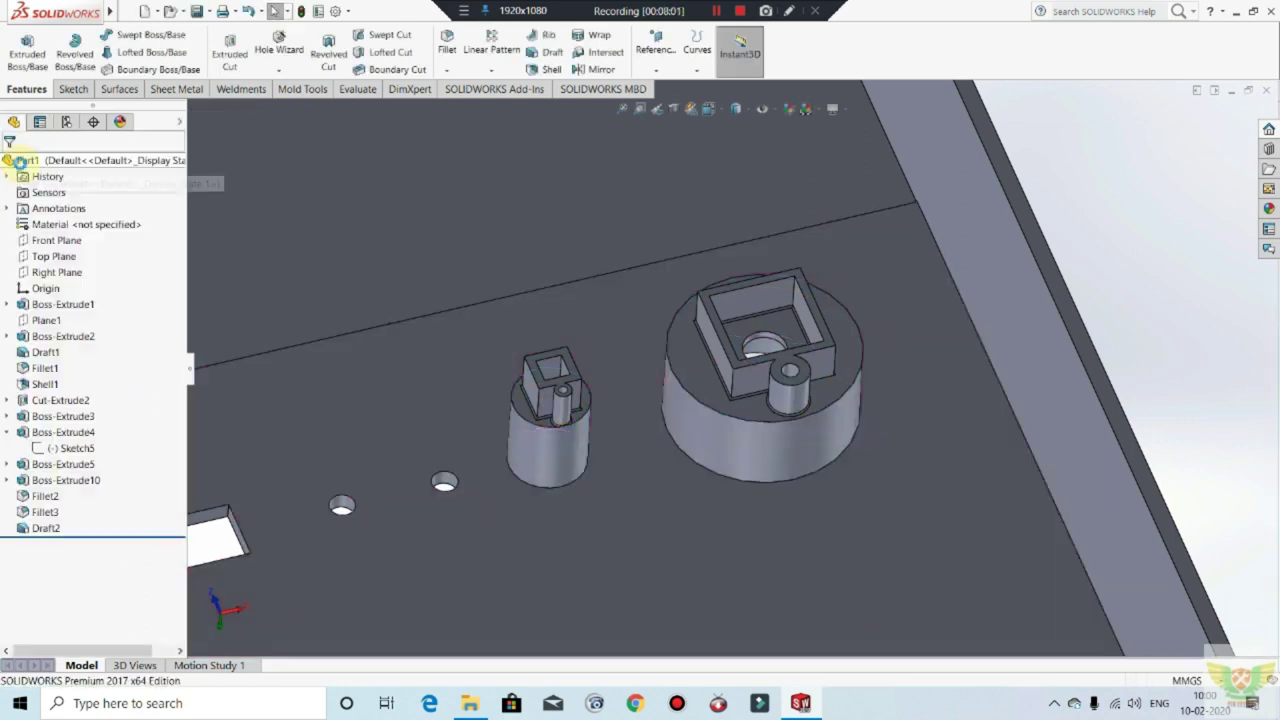
scroll(556, 380, down, 3)
scroll(620, 286, up, 4)
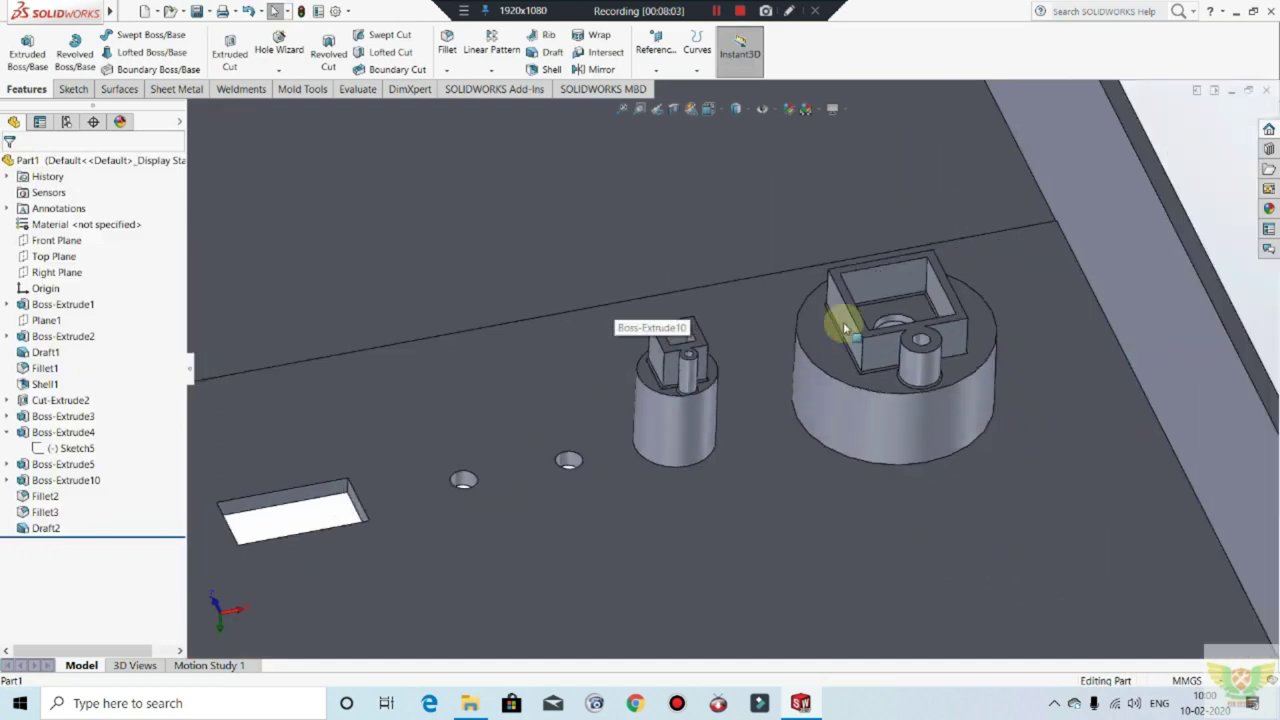
scroll(943, 320, down, 2)
scroll(941, 268, down, 2)
scroll(941, 268, up, 3)
scroll(931, 249, up, 3)
mouse_move(929, 274)
middle_down()
mouse_move(894, 297)
mouse_move(927, 385)
mouse_move(1100, 337)
mouse_move(1129, 289)
mouse_move(1063, 309)
mouse_move(1131, 267)
mouse_move(1080, 309)
mouse_move(1097, 277)
mouse_move(1051, 320)
middle_up()
scroll(1008, 312, down, 2)
scroll(1008, 312, up, 3)
mouse_move(891, 377)
middle_down()
mouse_move(920, 166)
mouse_move(1086, 374)
mouse_move(1073, 637)
mouse_move(771, 220)
mouse_move(920, 206)
mouse_move(851, 274)
mouse_move(686, 197)
mouse_move(686, 266)
middle_up()
scroll(709, 200, down, 2)
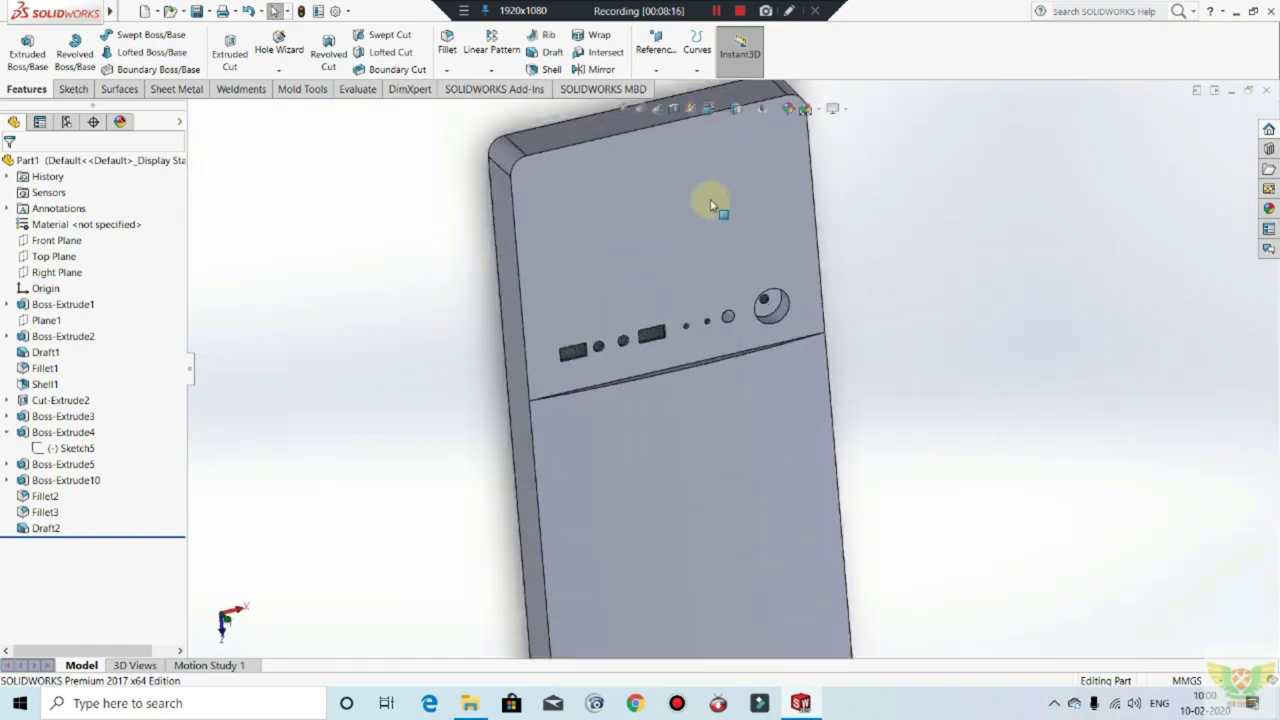
scroll(734, 206, up, 2)
scroll(765, 297, down, 2)
scroll(720, 262, down, 1)
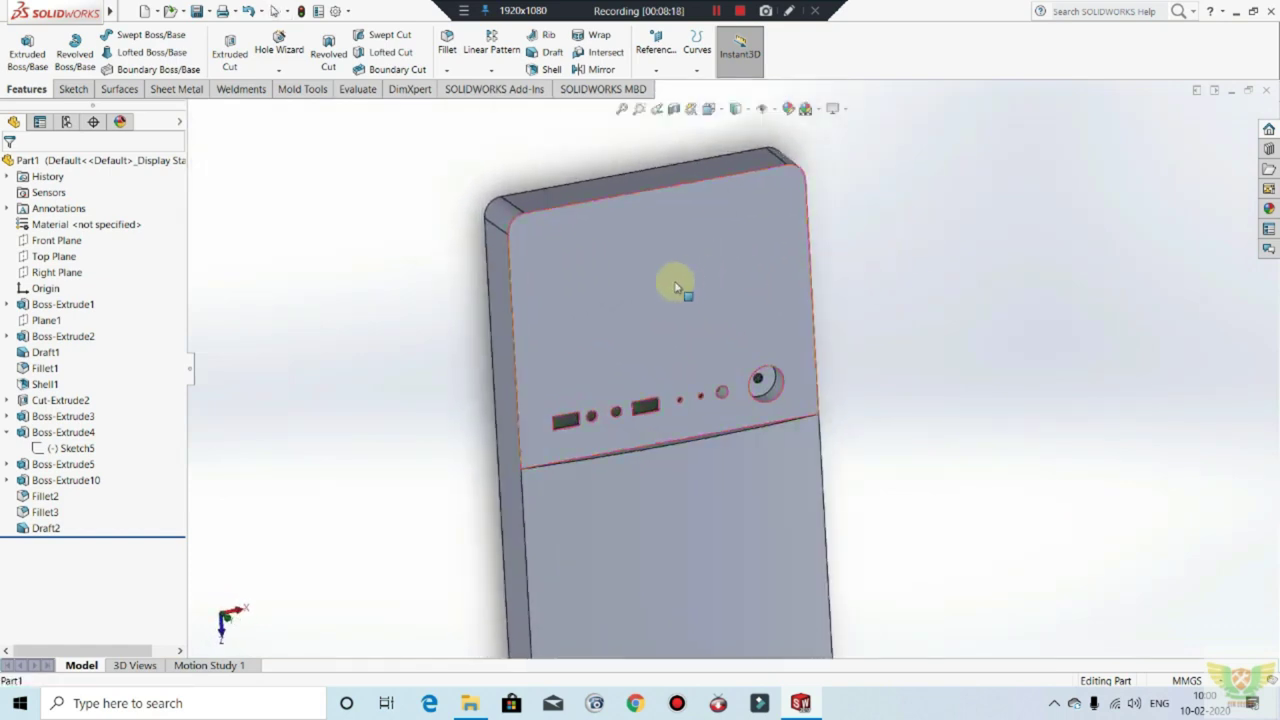
scroll(800, 337, up, 2)
scroll(720, 337, up, 2)
mouse_move(820, 443)
middle_down()
mouse_move(837, 371)
mouse_move(816, 380)
middle_up()
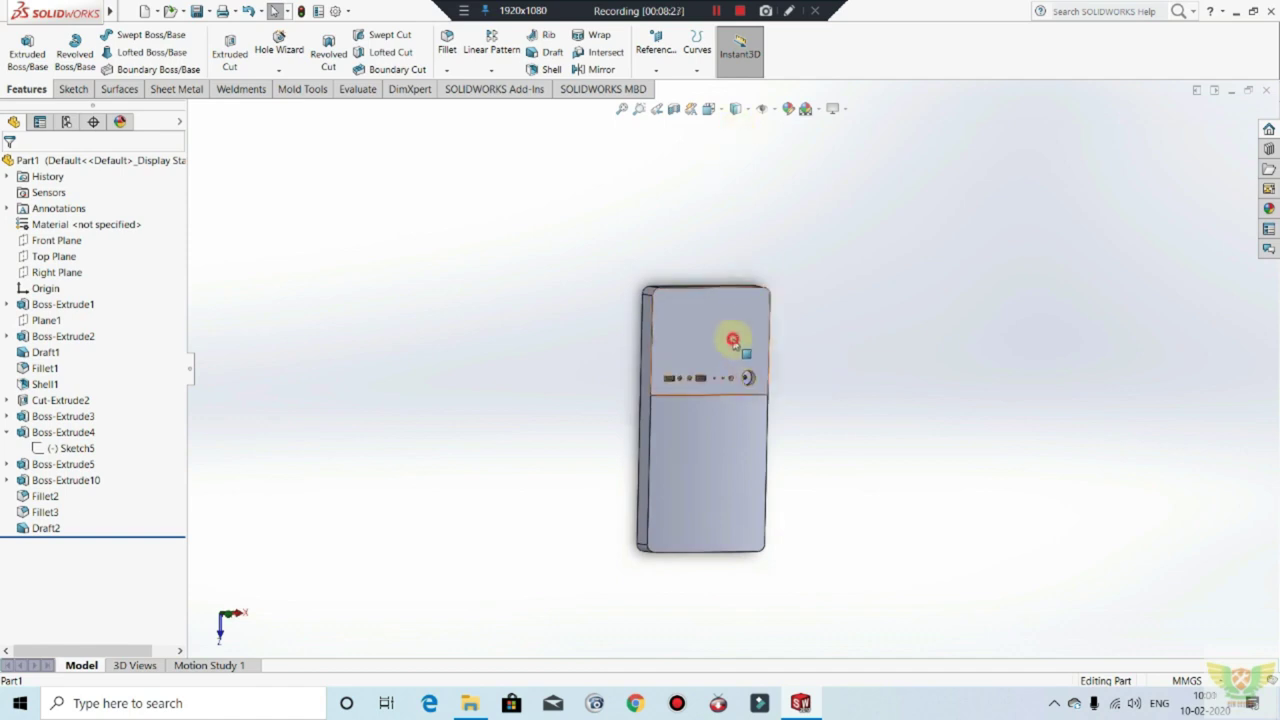
Step: Sketch two 150 mm-wide bay rectangles and a Ø6 circle on the front face as Sketch8
click(733, 341)
click(789, 297)
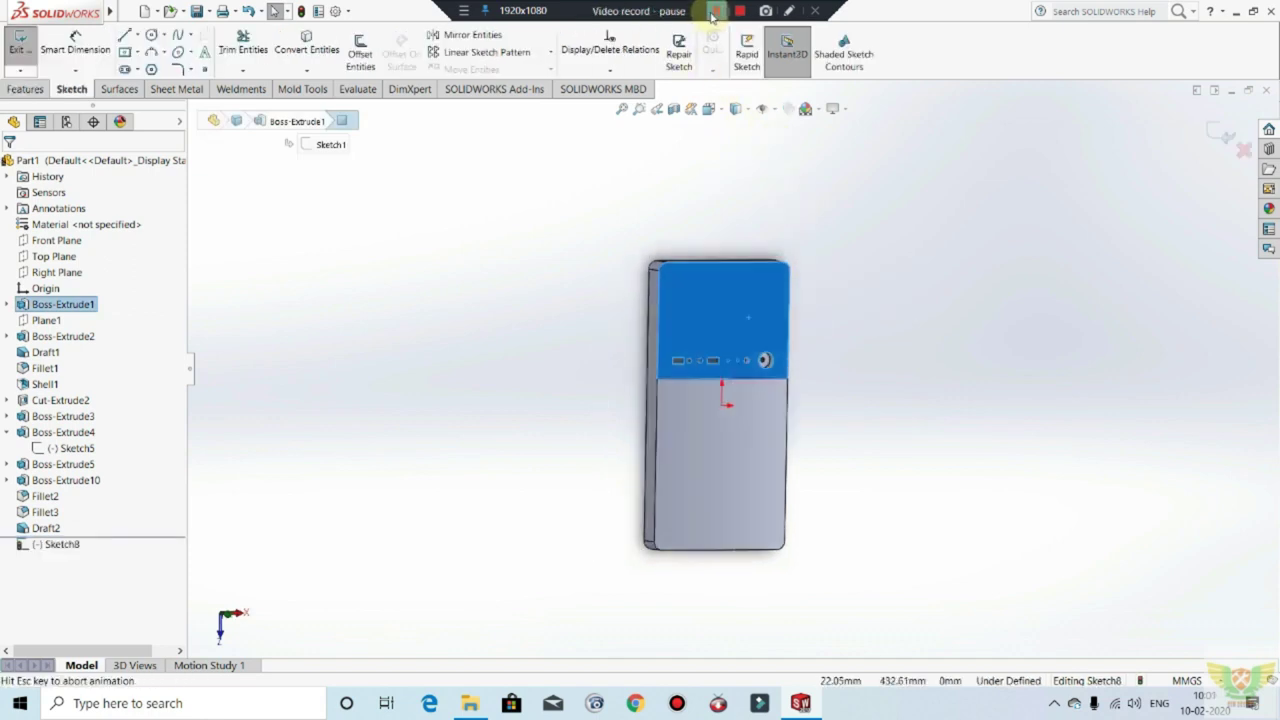
scroll(836, 191, down, 5)
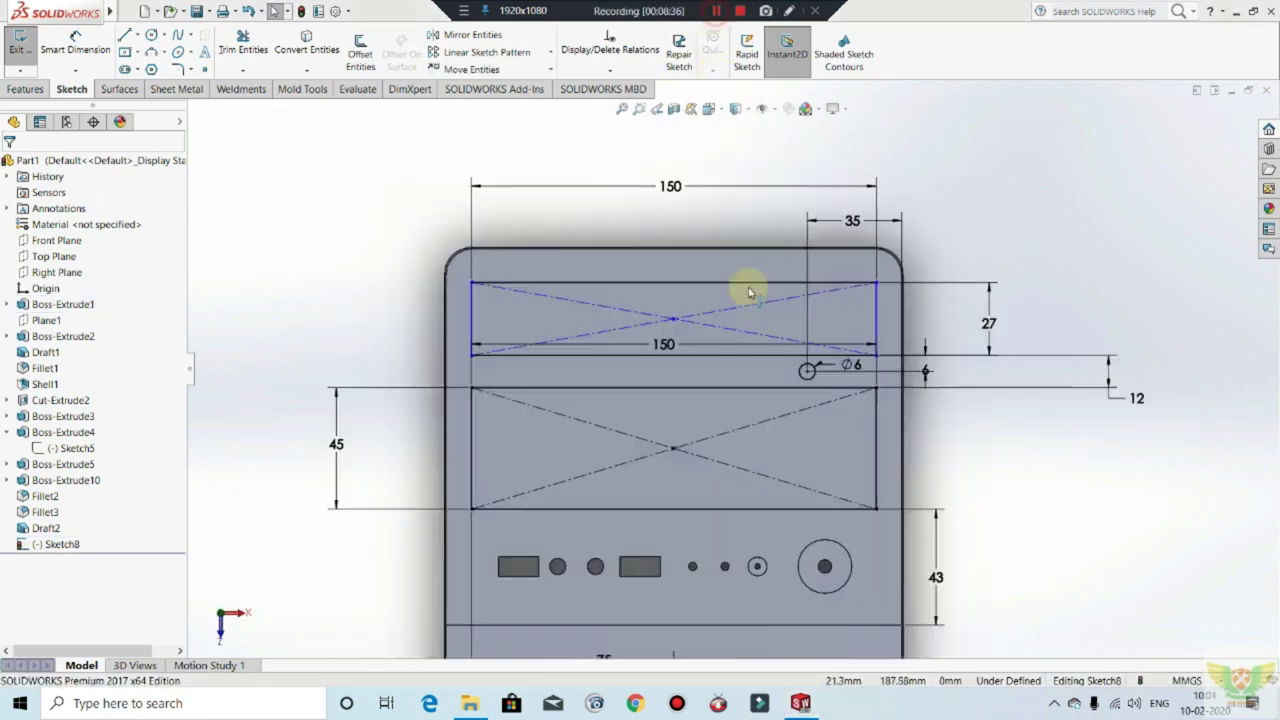
scroll(771, 420, up, 2)
scroll(771, 420, up, 1)
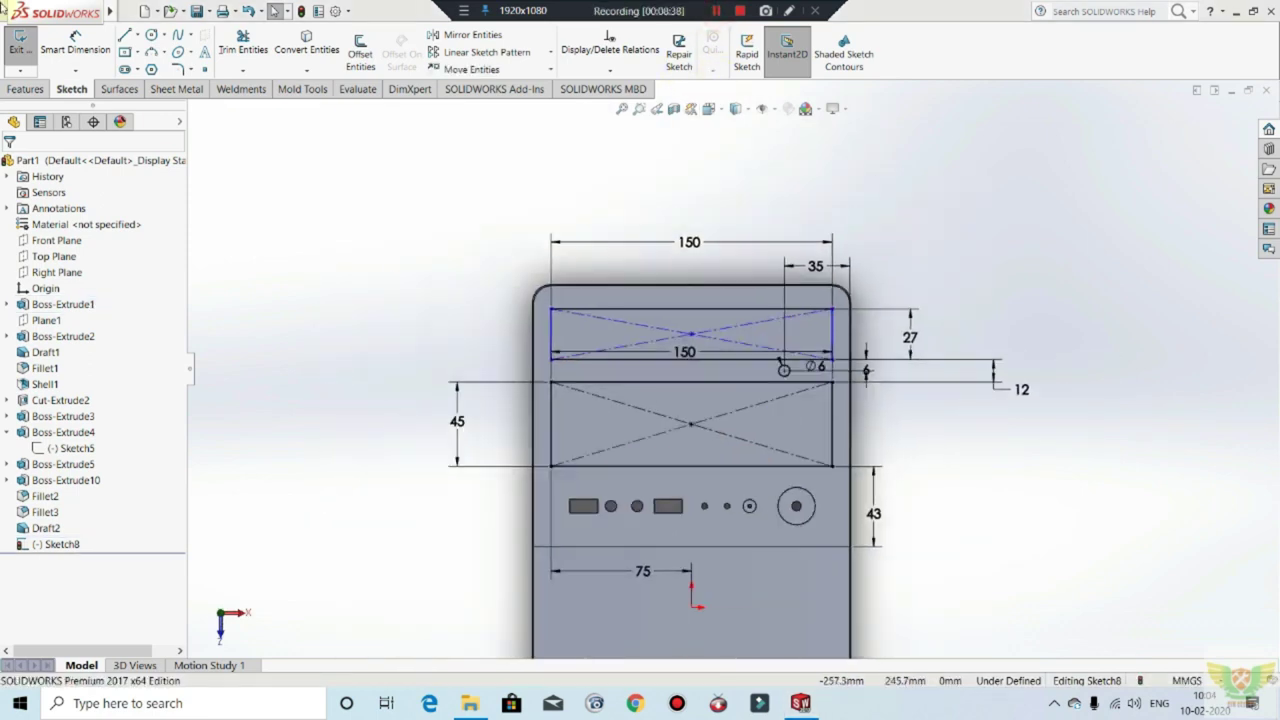
key(ctrl+b)
middle_drag(457, 334, 534, 351)
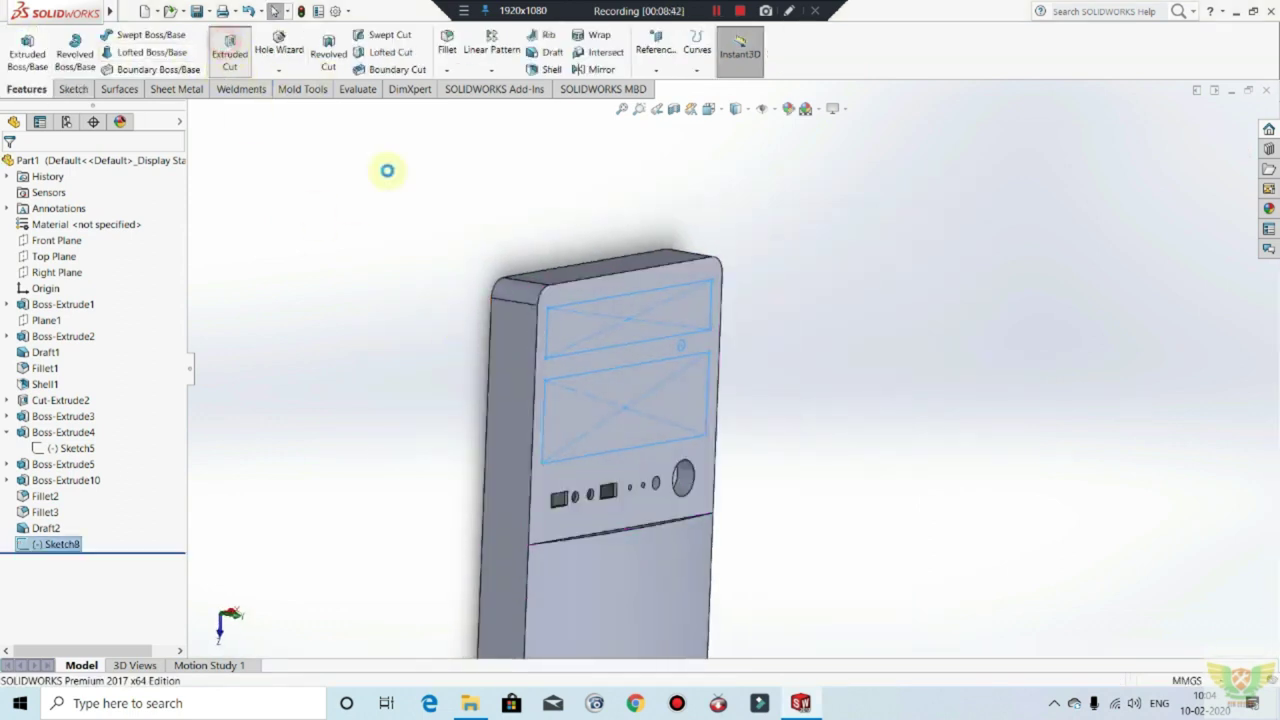
Step: Confirm Cut-Extrude3 through the upper front panel and orbit to inspect the openings
click(18, 165)
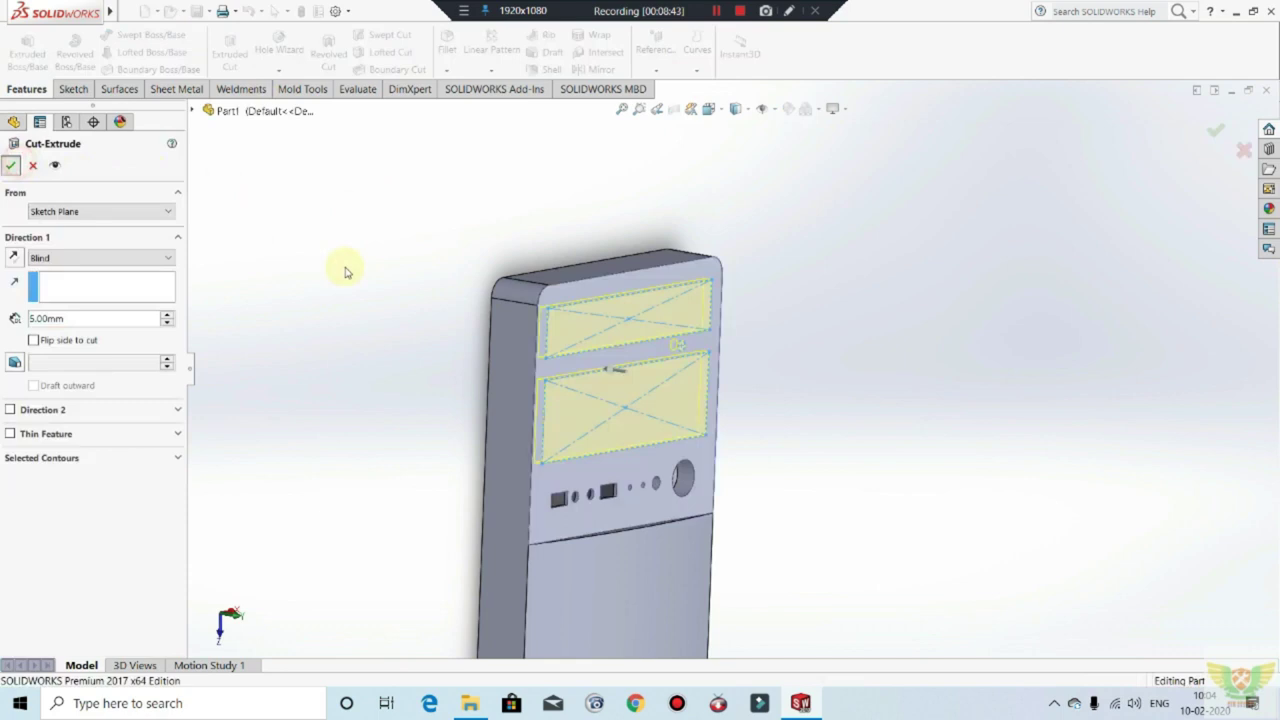
mouse_move(434, 334)
middle_down()
mouse_move(465, 323)
mouse_move(719, 489)
mouse_move(919, 346)
mouse_move(909, 394)
mouse_move(801, 382)
middle_up()
scroll(780, 335, down, 2)
mouse_move(731, 329)
middle_down()
mouse_move(751, 294)
mouse_move(706, 257)
mouse_move(740, 233)
middle_up()
scroll(740, 233, up, 2)
mouse_move(709, 277)
middle_down()
mouse_move(694, 277)
mouse_move(737, 306)
mouse_move(691, 206)
mouse_move(700, 357)
mouse_move(719, 404)
middle_up()
scroll(733, 300, down, 1)
scroll(691, 206, up, 2)
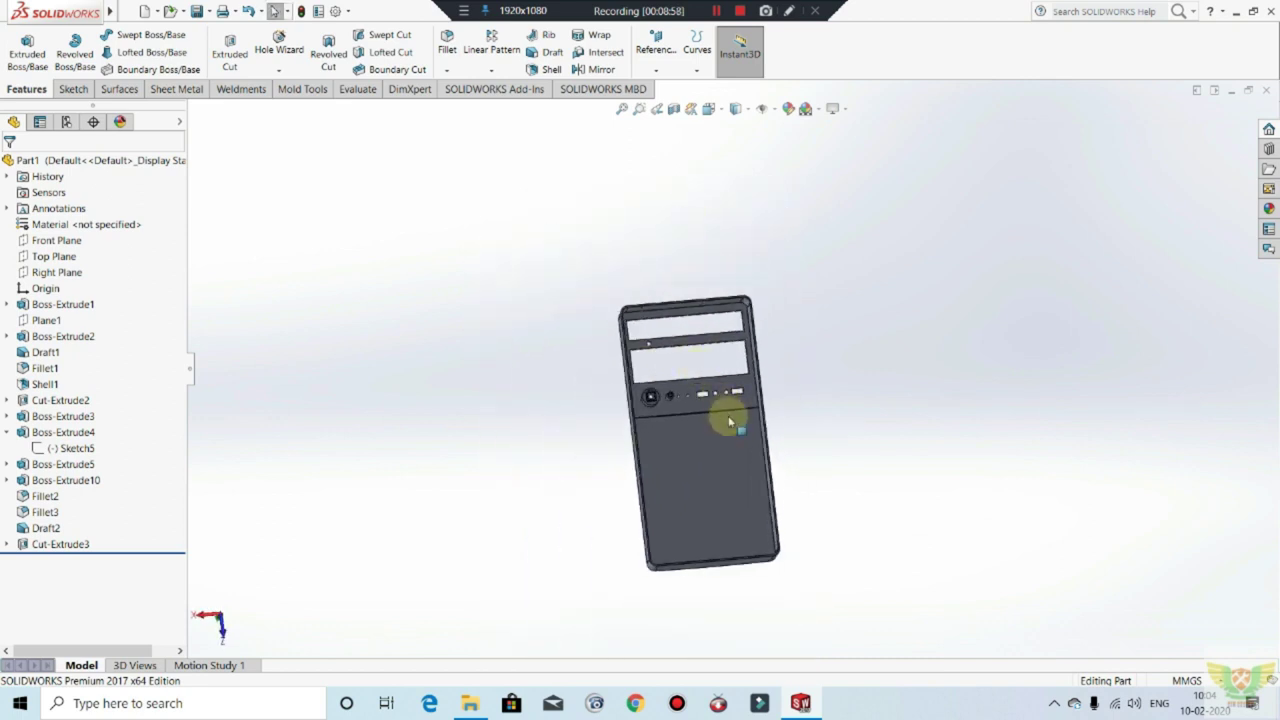
scroll(725, 415, down, 2)
scroll(686, 308, down, 2)
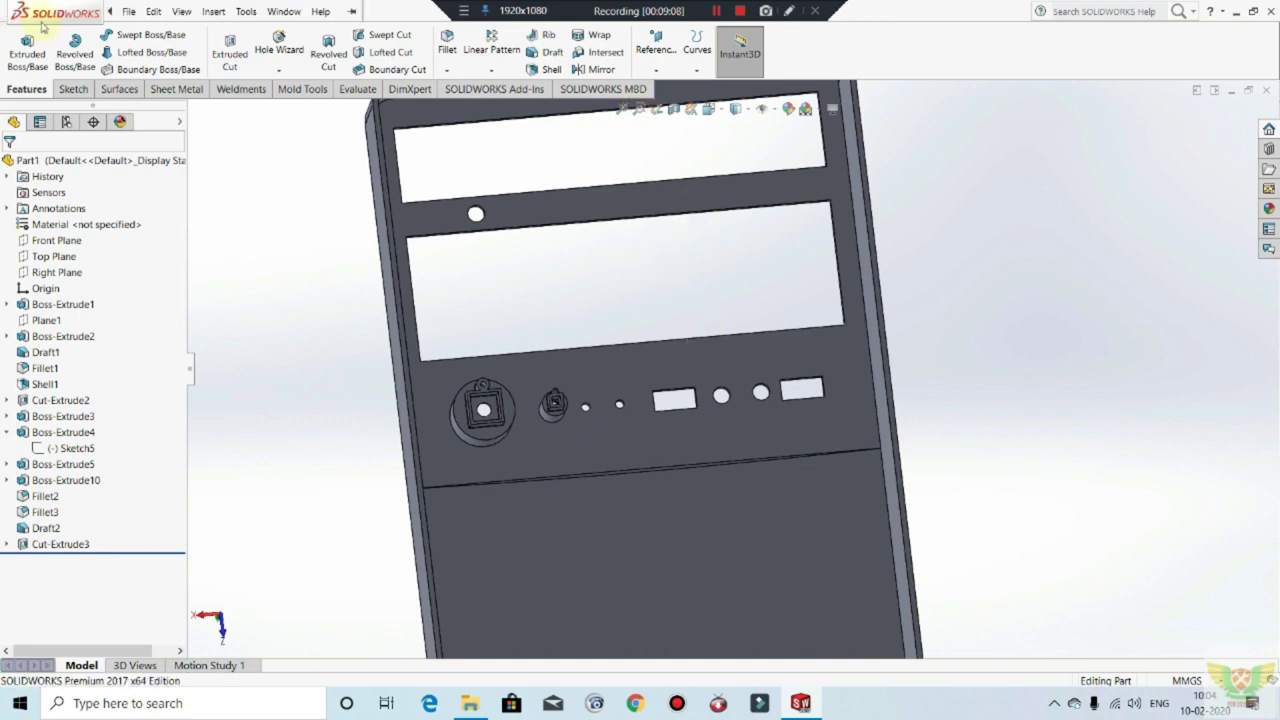
Step: Start Sketch9 on the front face and view it normal to the face
click(73, 89)
click(28, 48)
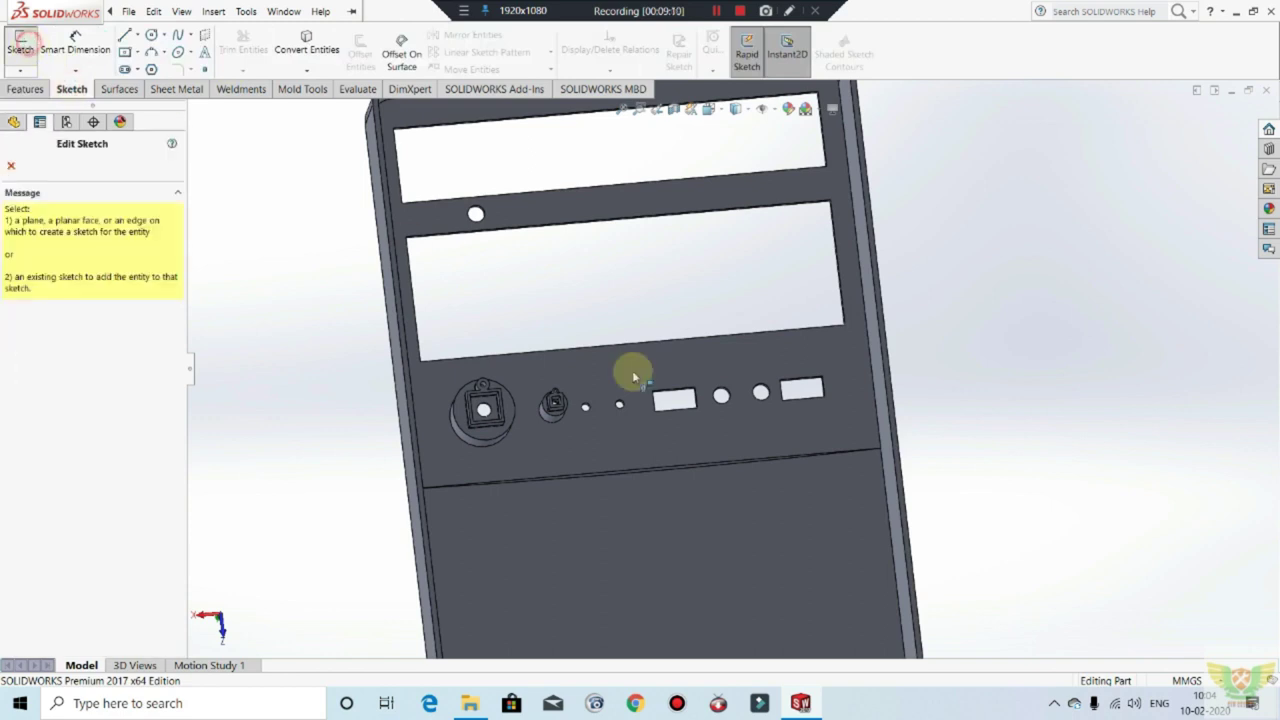
click(642, 368)
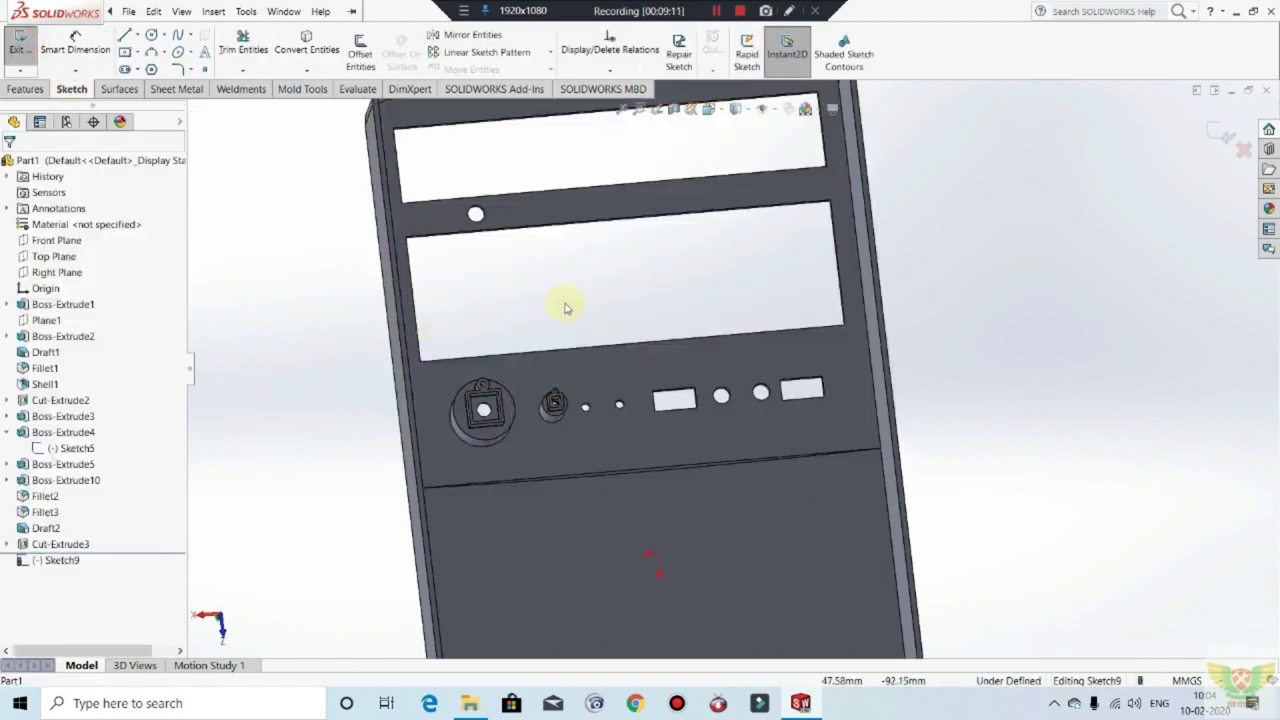
key(ctrl+8)
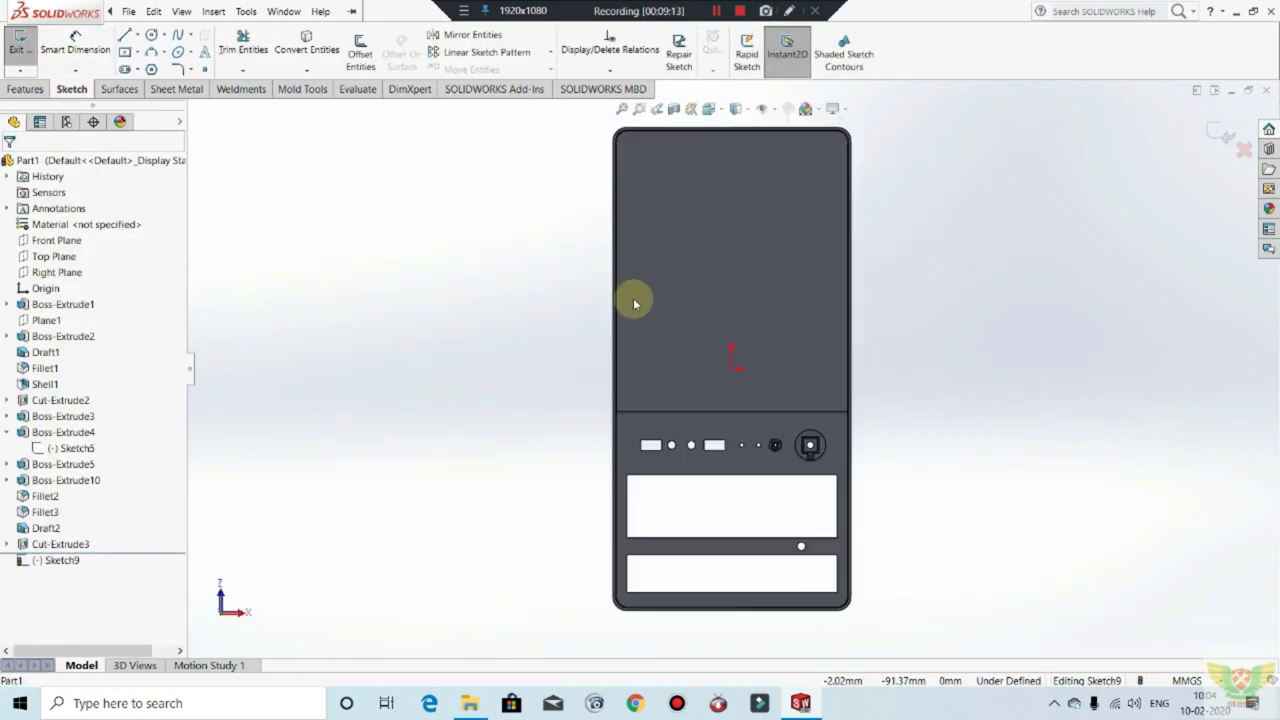
key(ctrl+8)
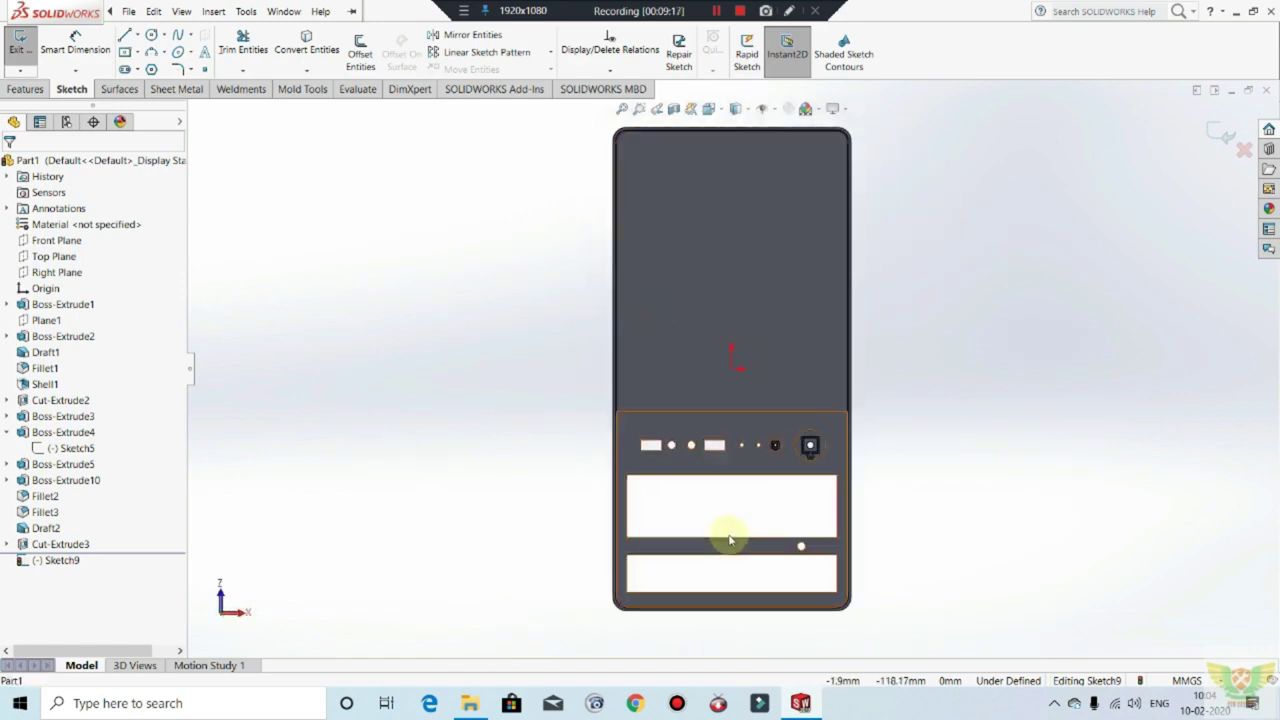
Step: Draw the 12 × 2 rail rectangles beside both bays, fully defined with 2, 6 and 12 dimensions
scroll(765, 612, down, 3)
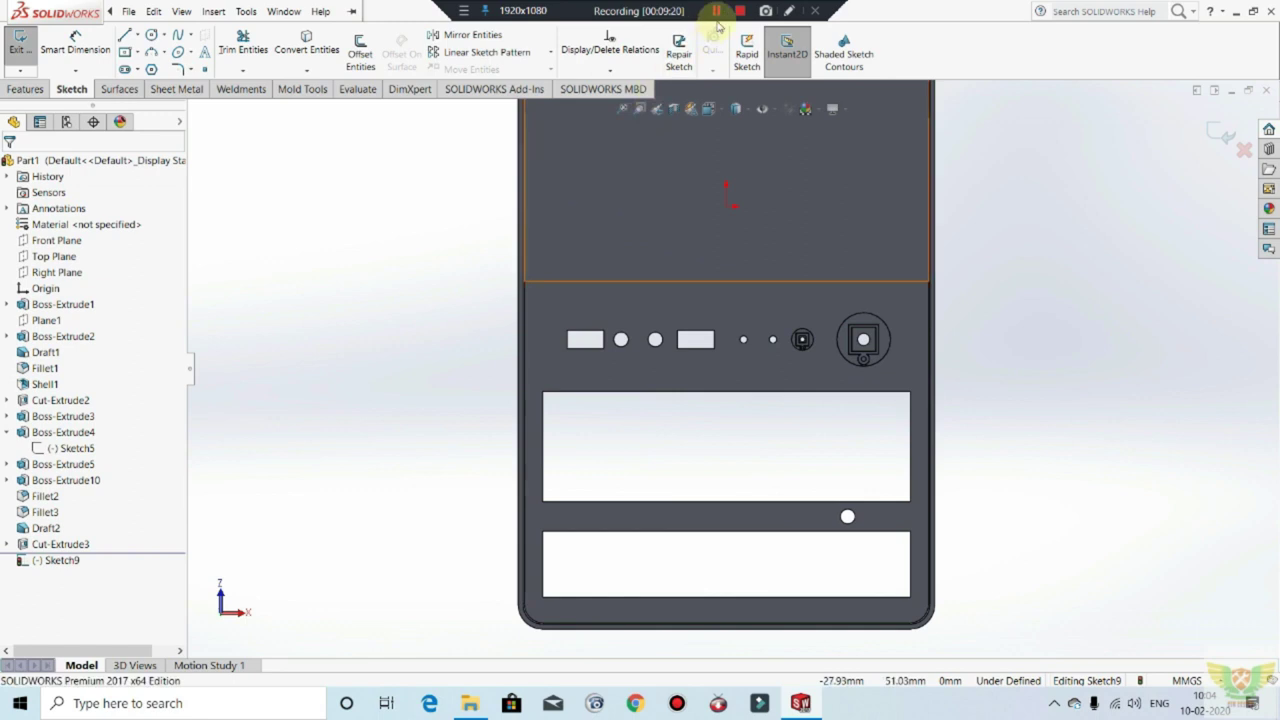
mouse_move(854, 282)
middle_down()
mouse_move(857, 251)
mouse_move(811, 243)
mouse_move(786, 211)
mouse_move(800, 213)
mouse_move(586, 266)
middle_up()
scroll(486, 206, up, 3)
scroll(500, 243, up, 1)
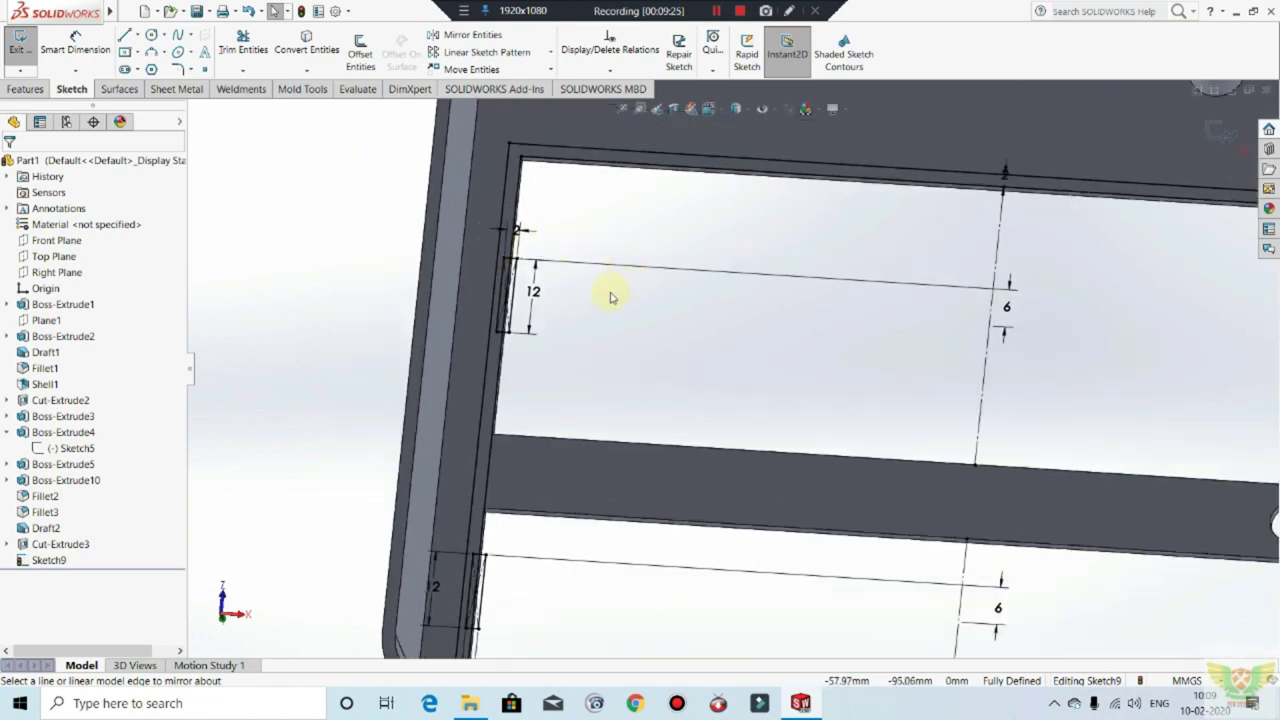
scroll(608, 260, down, 1)
scroll(602, 220, down, 2)
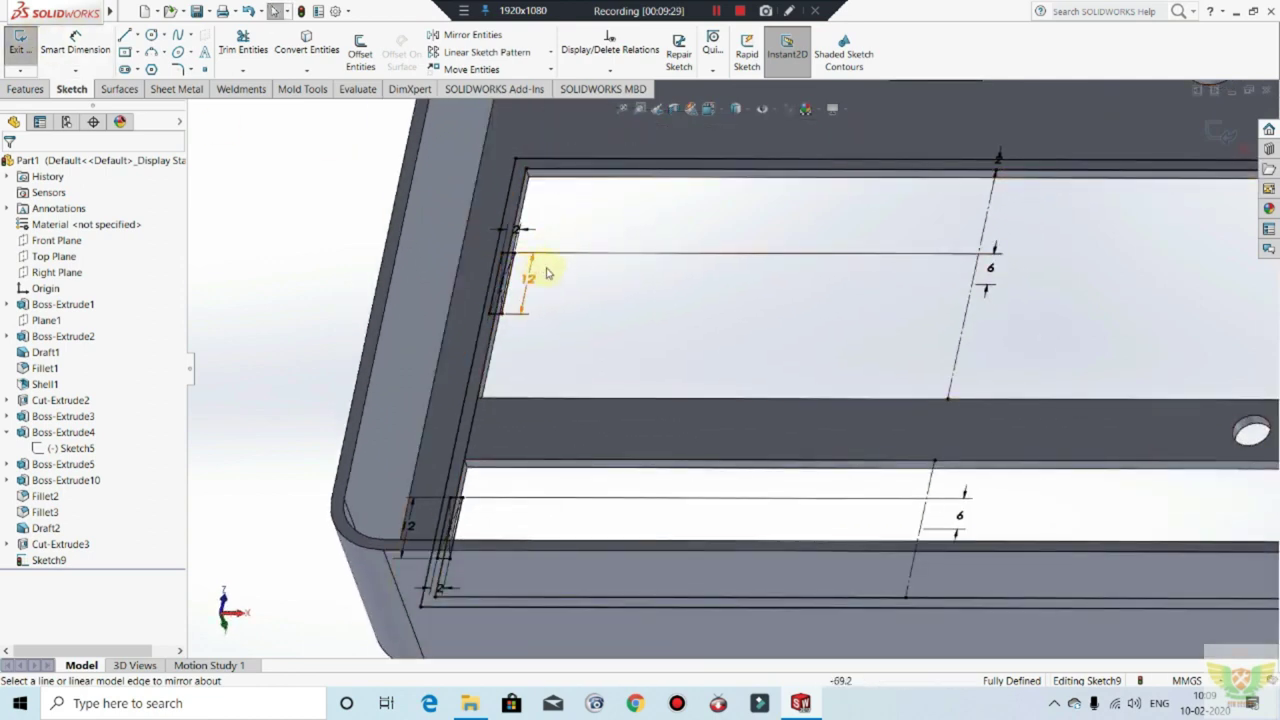
scroll(600, 295, down, 2)
scroll(645, 318, up, 4)
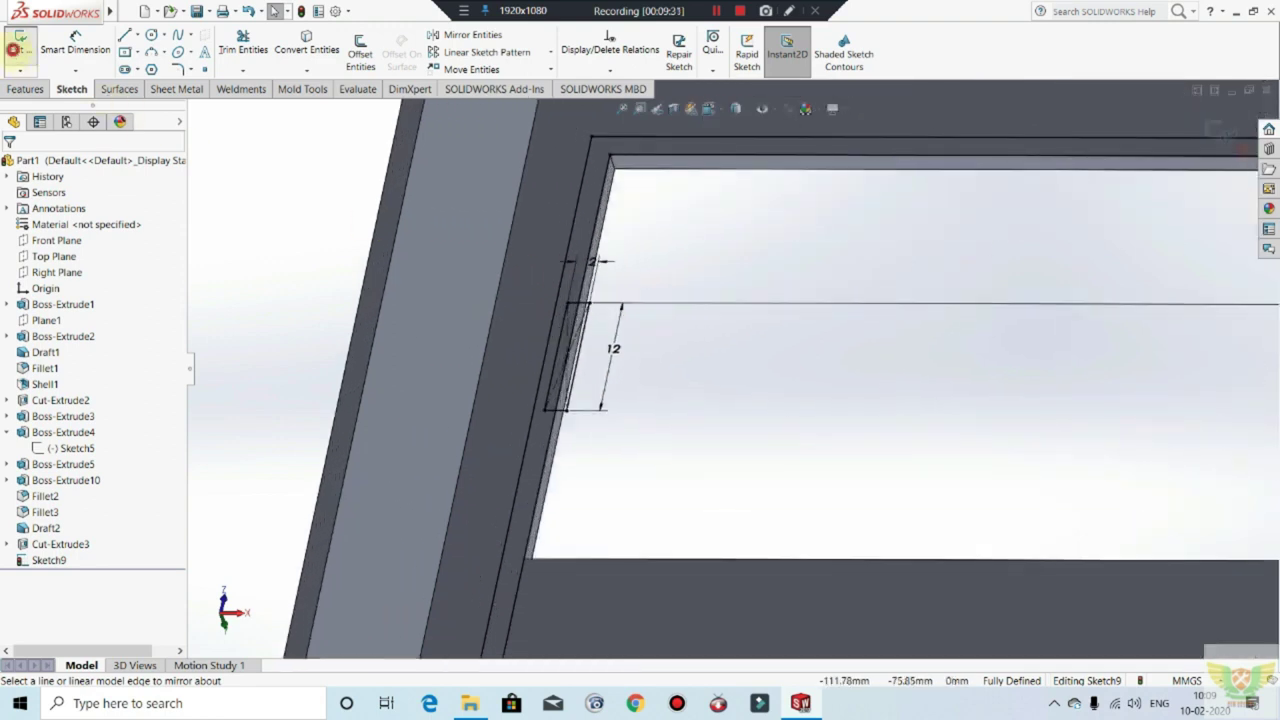
Step: Exit Sketch9 and contour-select the strip along the bay opening's edge
click(14, 48)
right_click(712, 250)
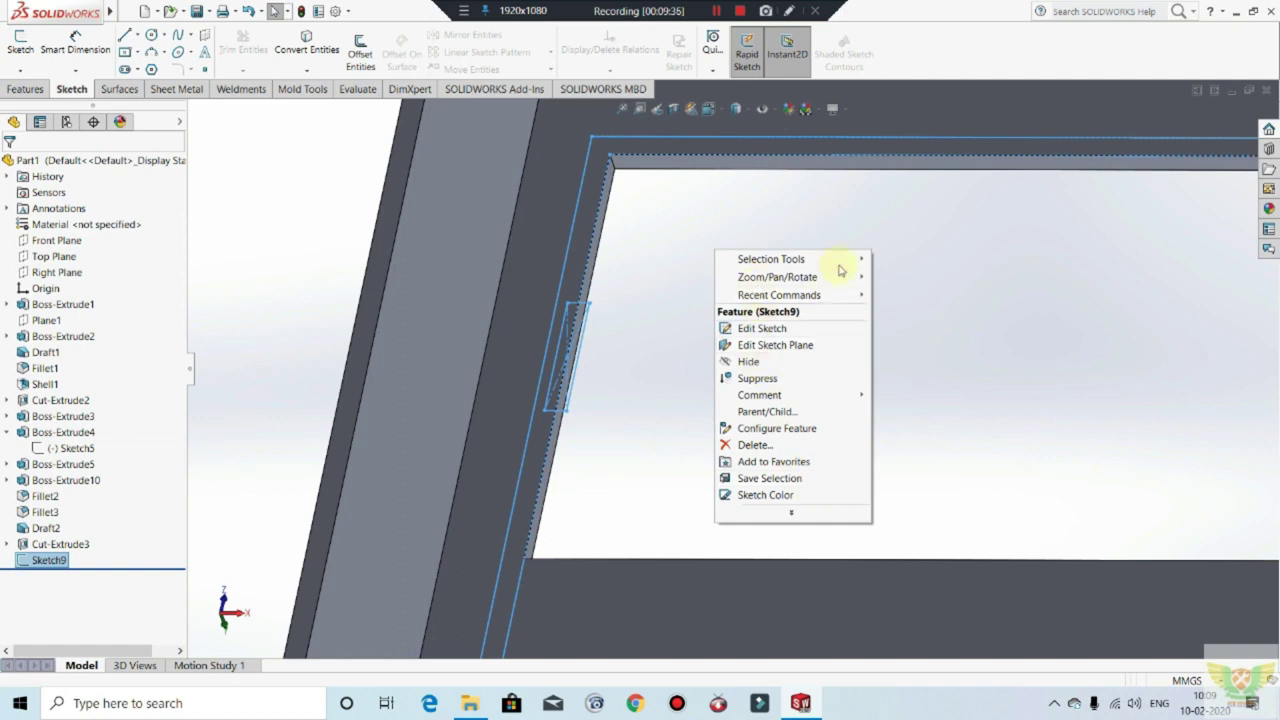
click(791, 512)
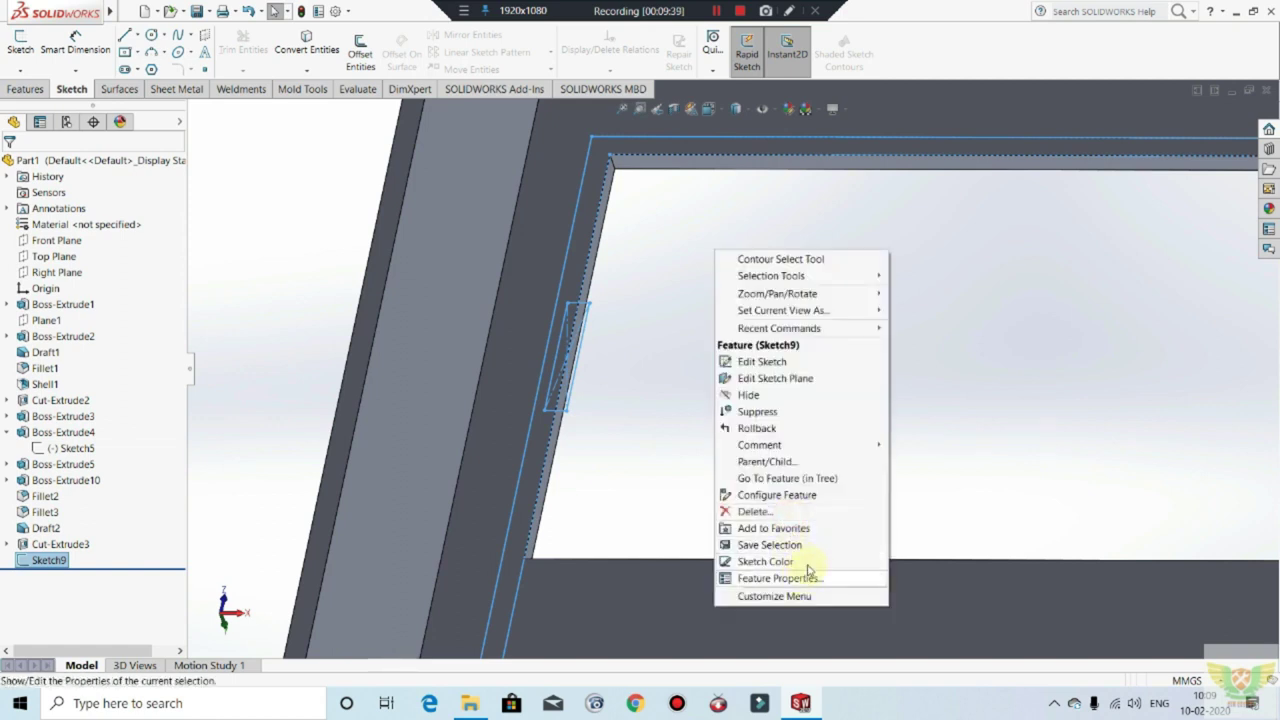
click(776, 259)
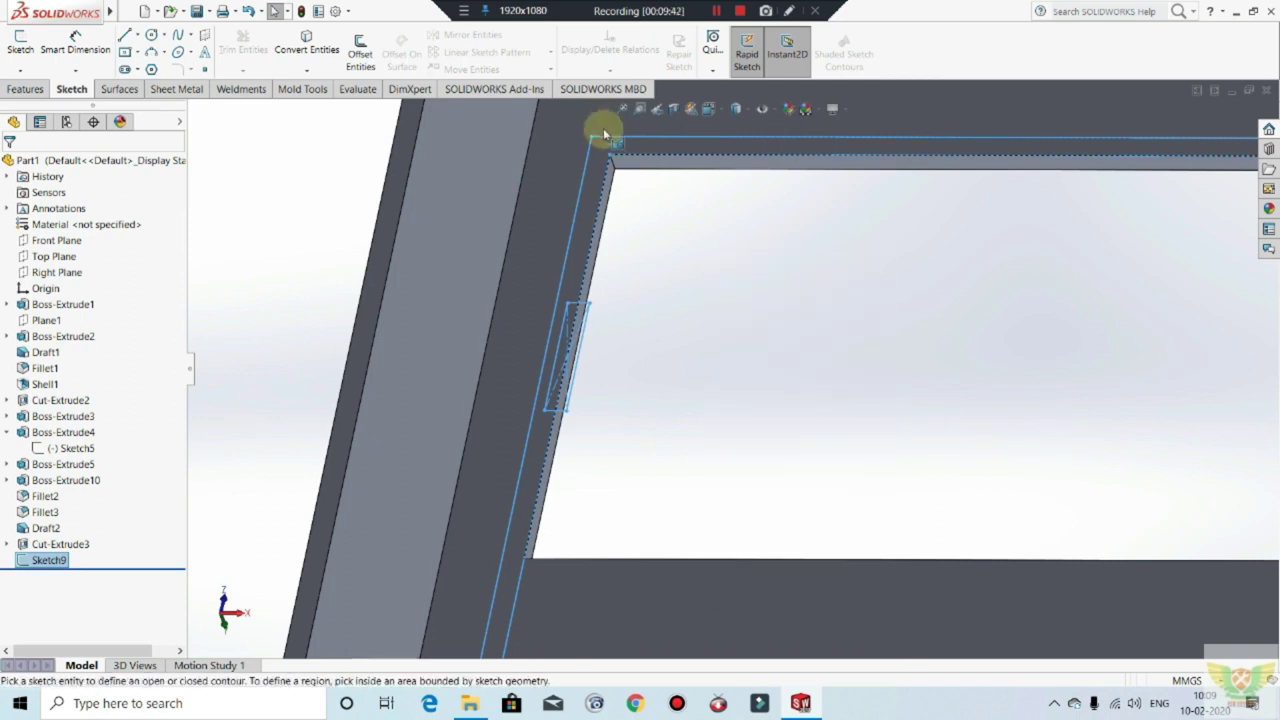
click(598, 183)
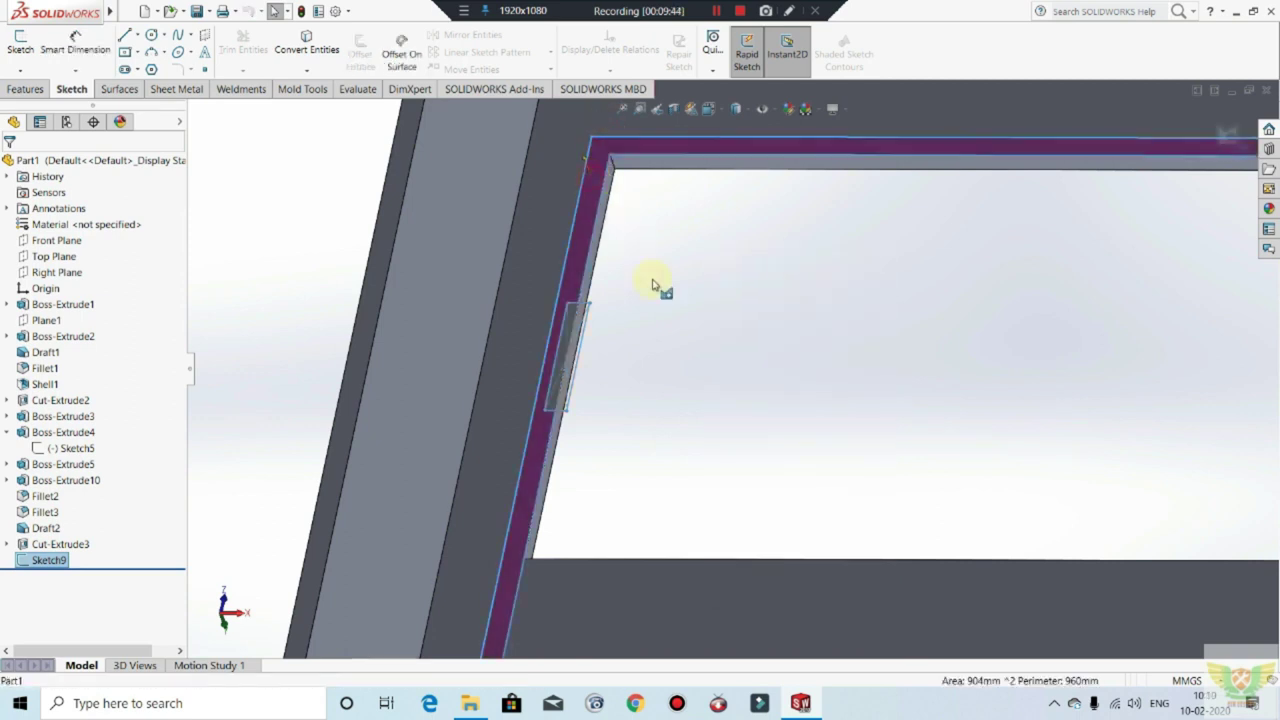
scroll(690, 310, up, 5)
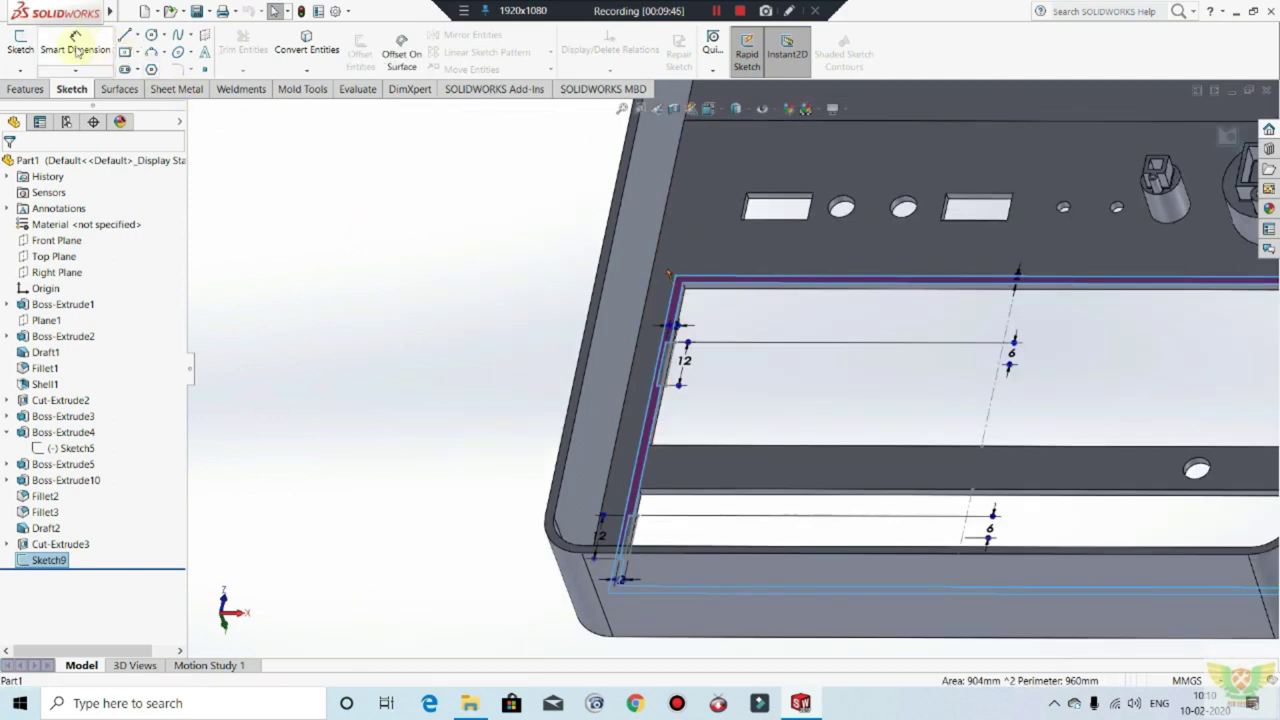
Step: Extrude the selected contour 5 mm as Boss-Extrude11
click(25, 89)
click(27, 52)
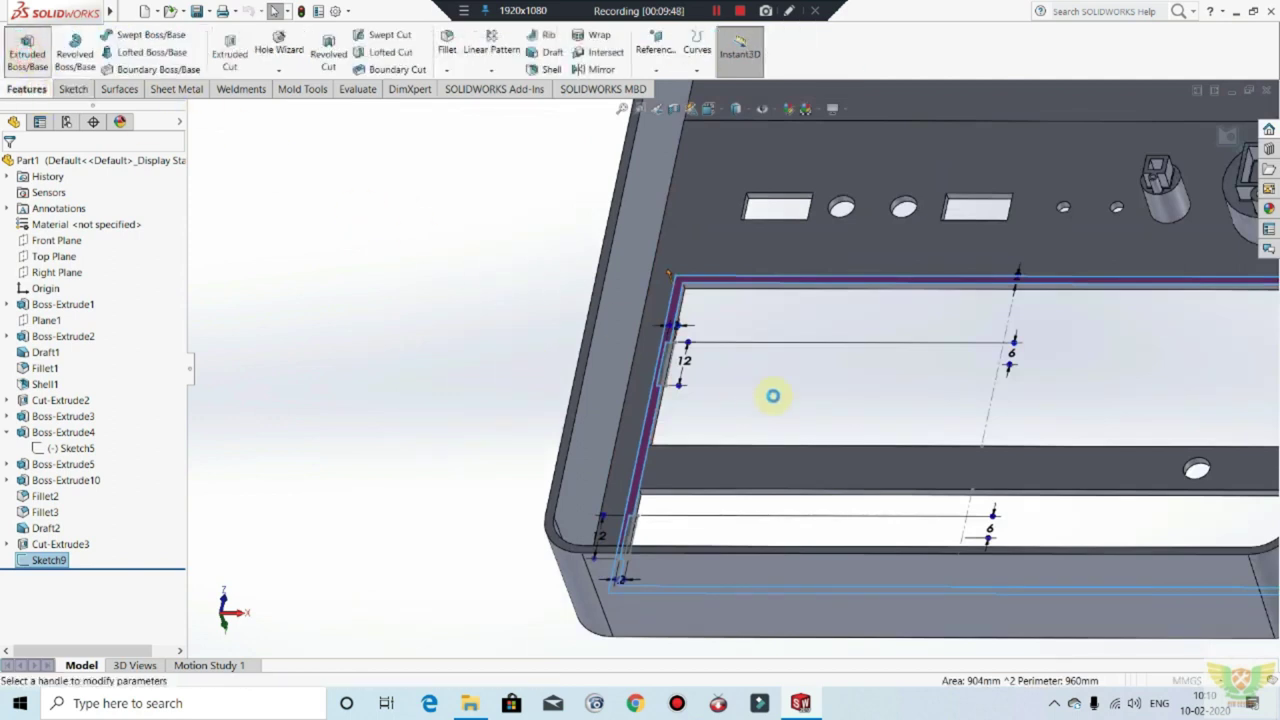
scroll(651, 349, down, 3)
scroll(648, 395, down, 3)
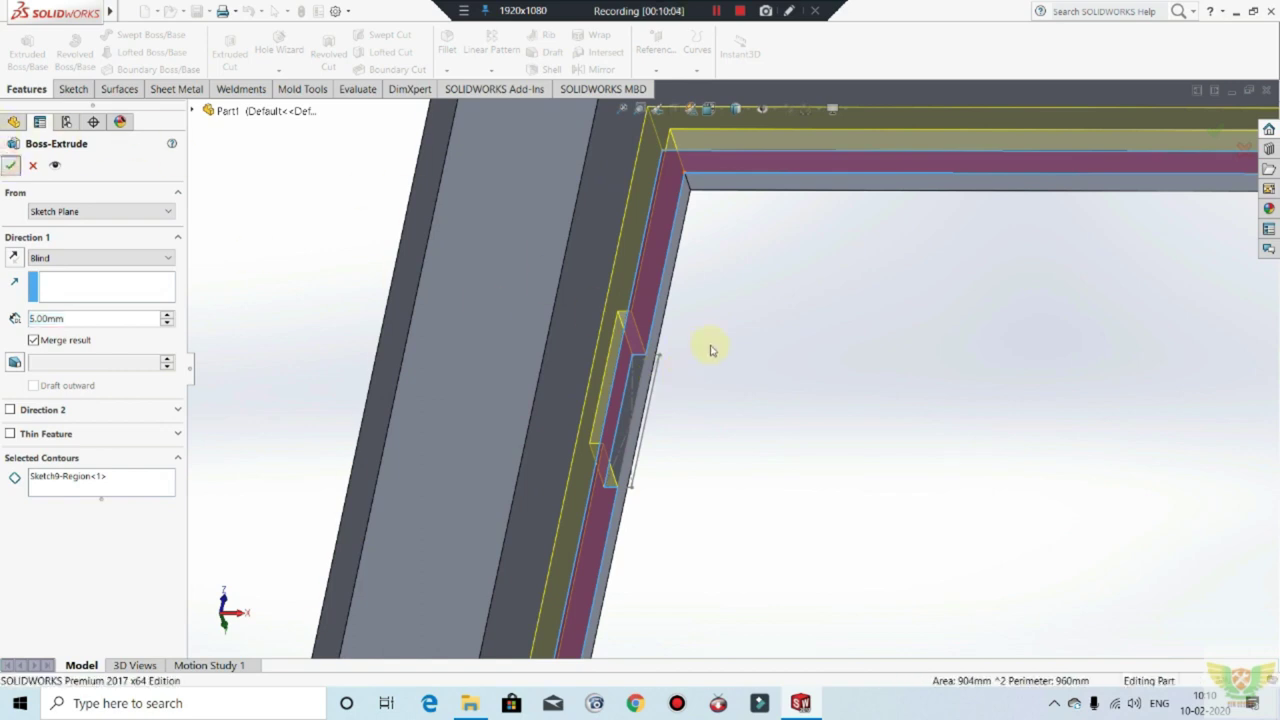
scroll(740, 394, up, 3)
Step: Hide Sketch9 and orbit around to check the rail tabs in both bay openings
scroll(745, 392, up, 2)
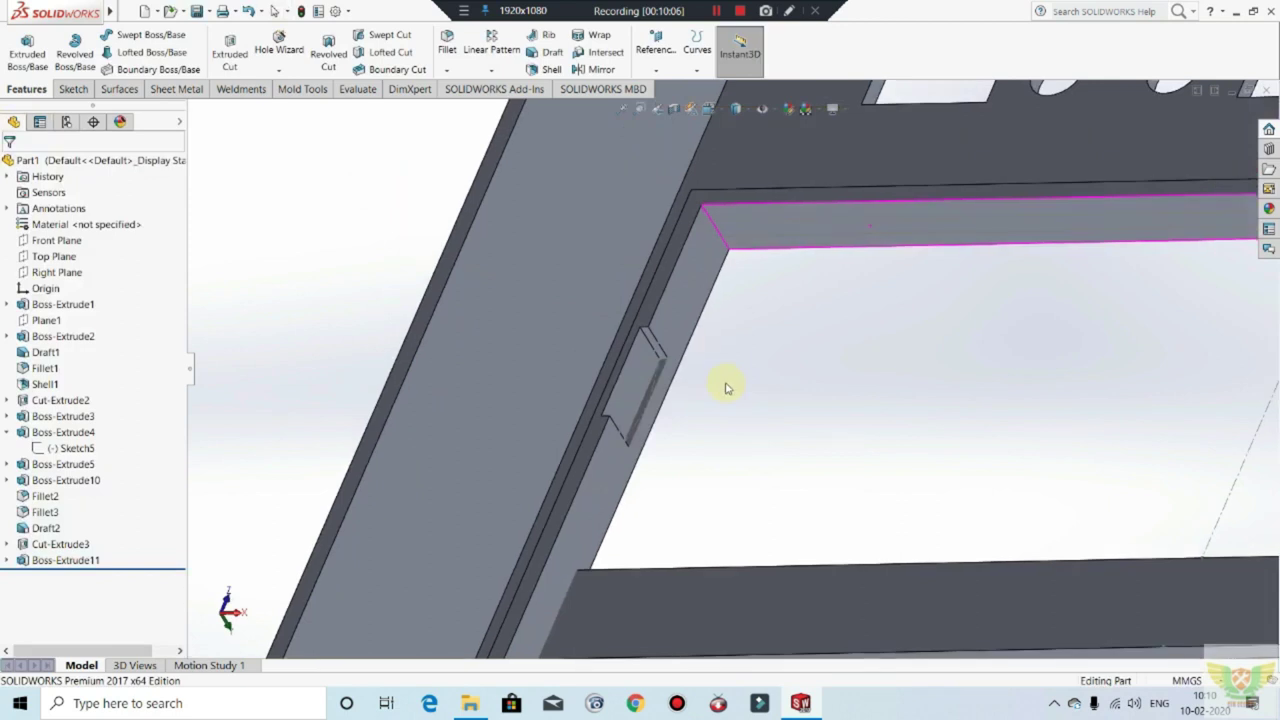
mouse_move(737, 371)
middle_down()
mouse_move(813, 407)
mouse_move(826, 451)
mouse_move(797, 440)
mouse_move(723, 351)
middle_up()
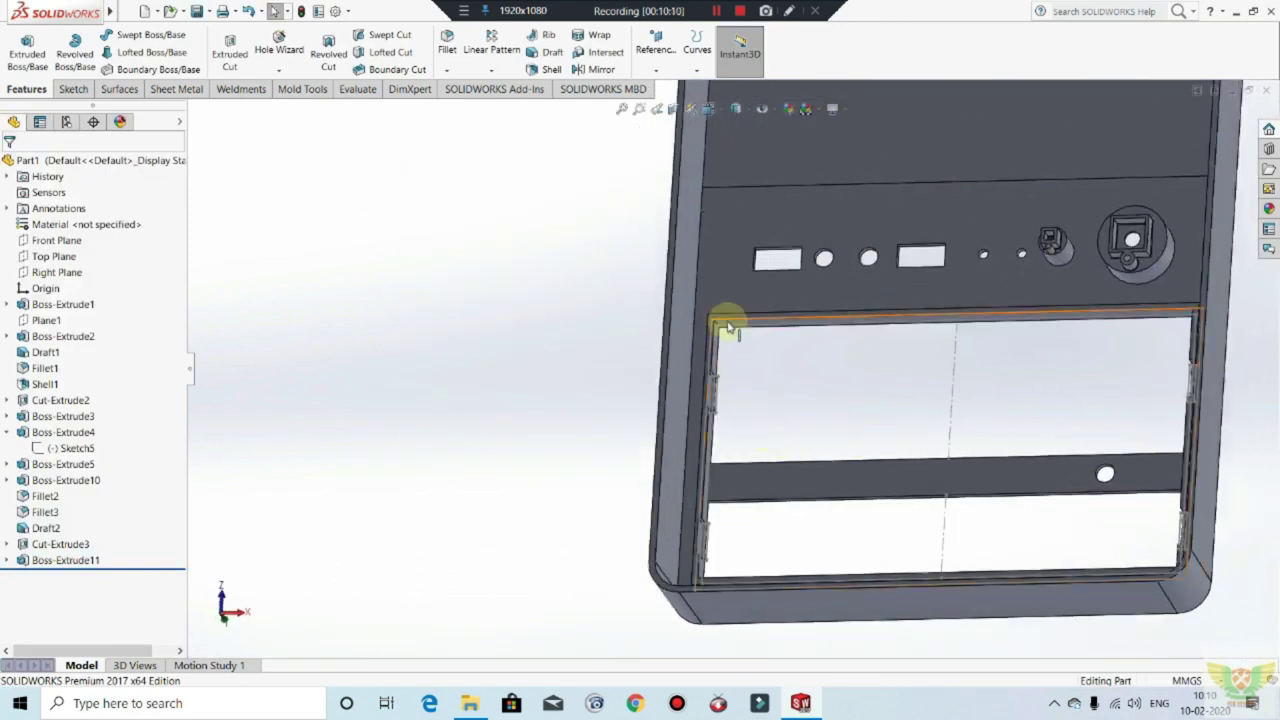
right_click(728, 321)
click(757, 304)
mouse_move(774, 374)
middle_down()
mouse_move(743, 380)
mouse_move(751, 400)
mouse_move(773, 369)
mouse_move(771, 343)
middle_up()
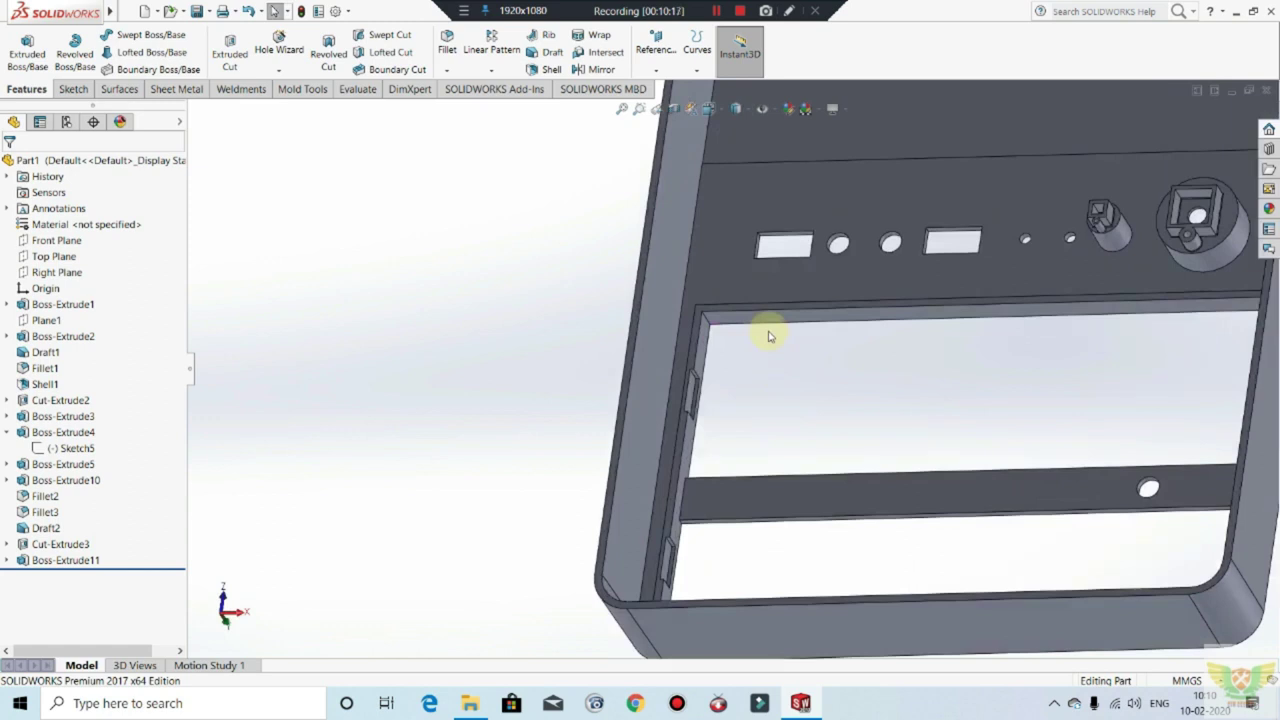
middle_drag(786, 377, 803, 357)
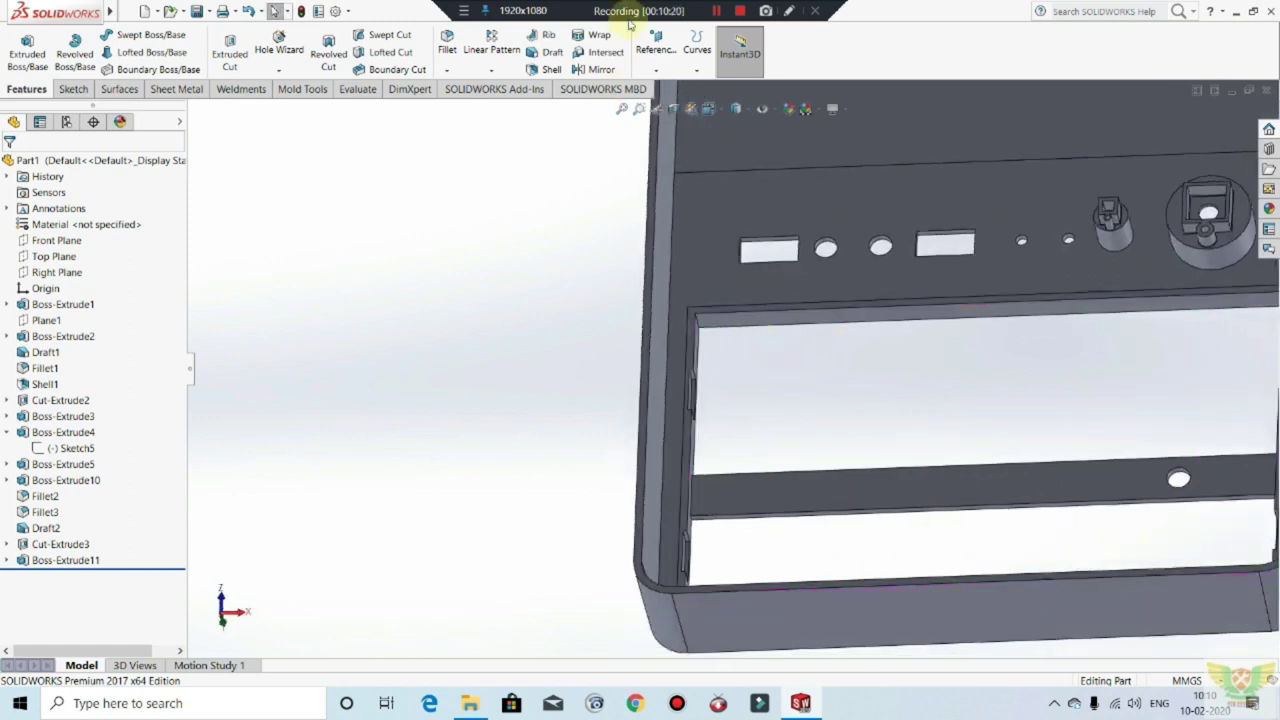
click(718, 14)
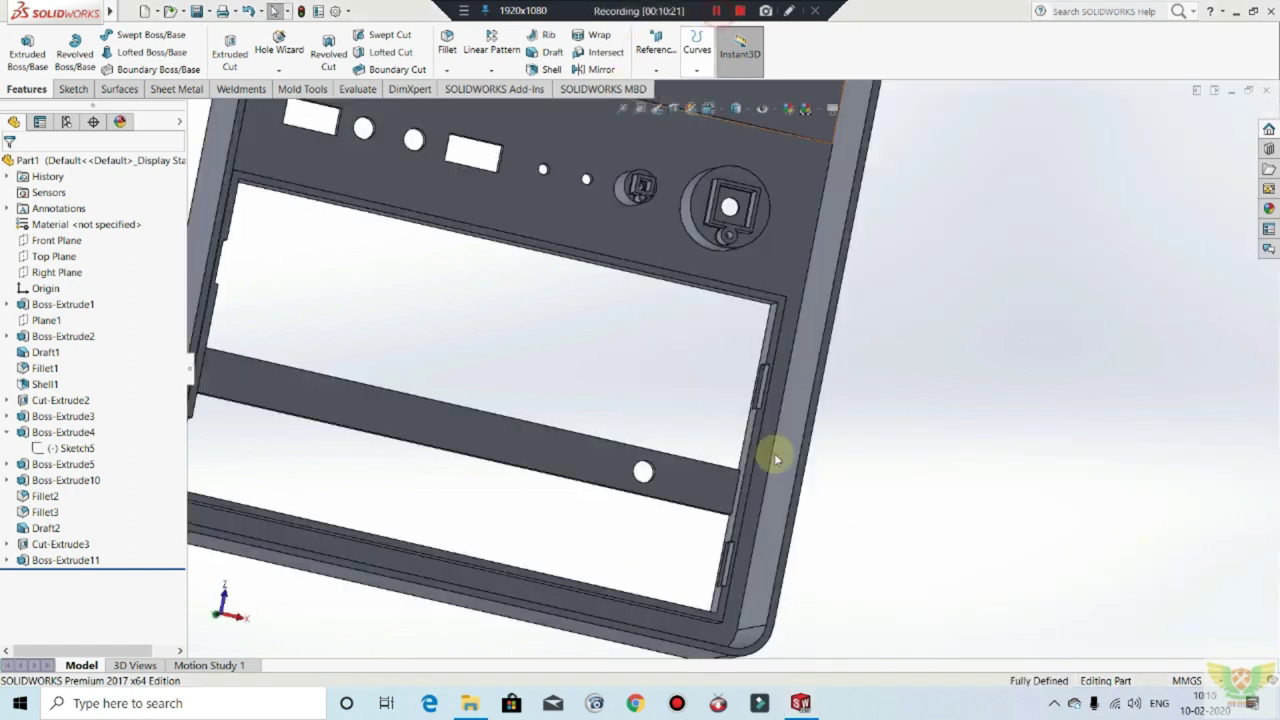
mouse_move(771, 451)
middle_down()
mouse_move(900, 500)
mouse_move(814, 437)
mouse_move(867, 408)
mouse_move(803, 434)
middle_up()
scroll(820, 443, down, 3)
scroll(737, 366, down, 2)
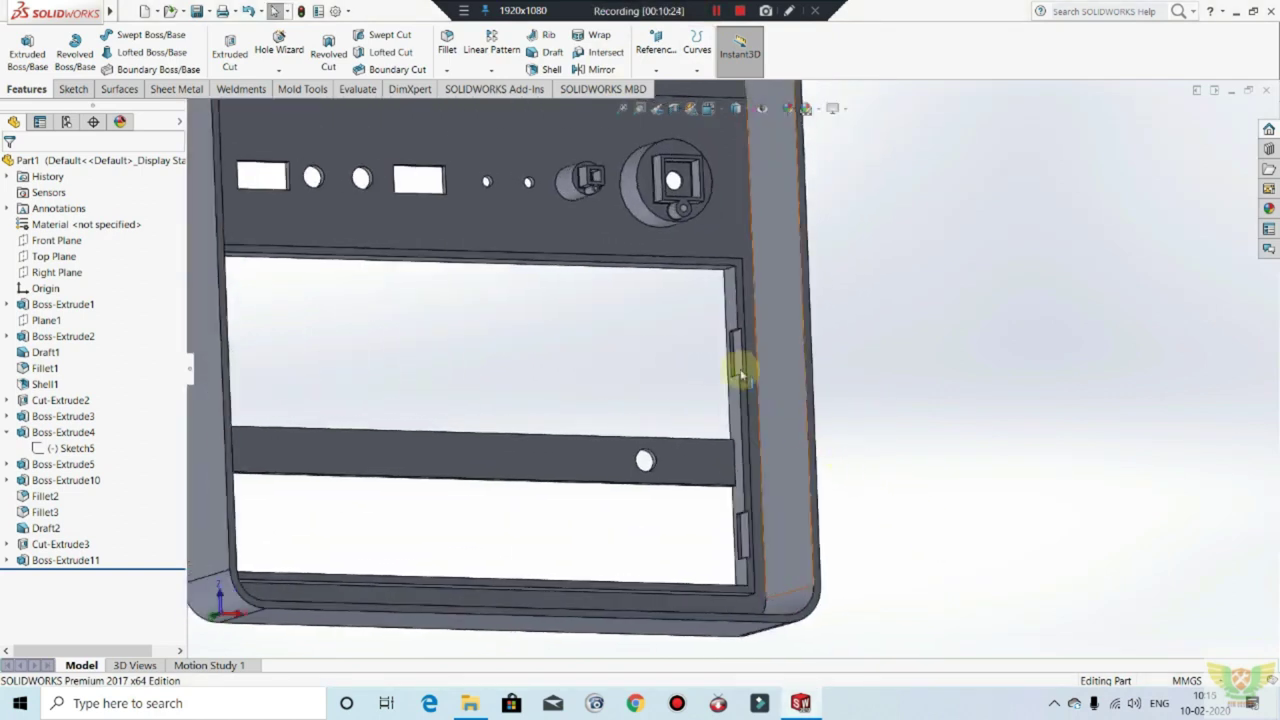
scroll(660, 420, down, 2)
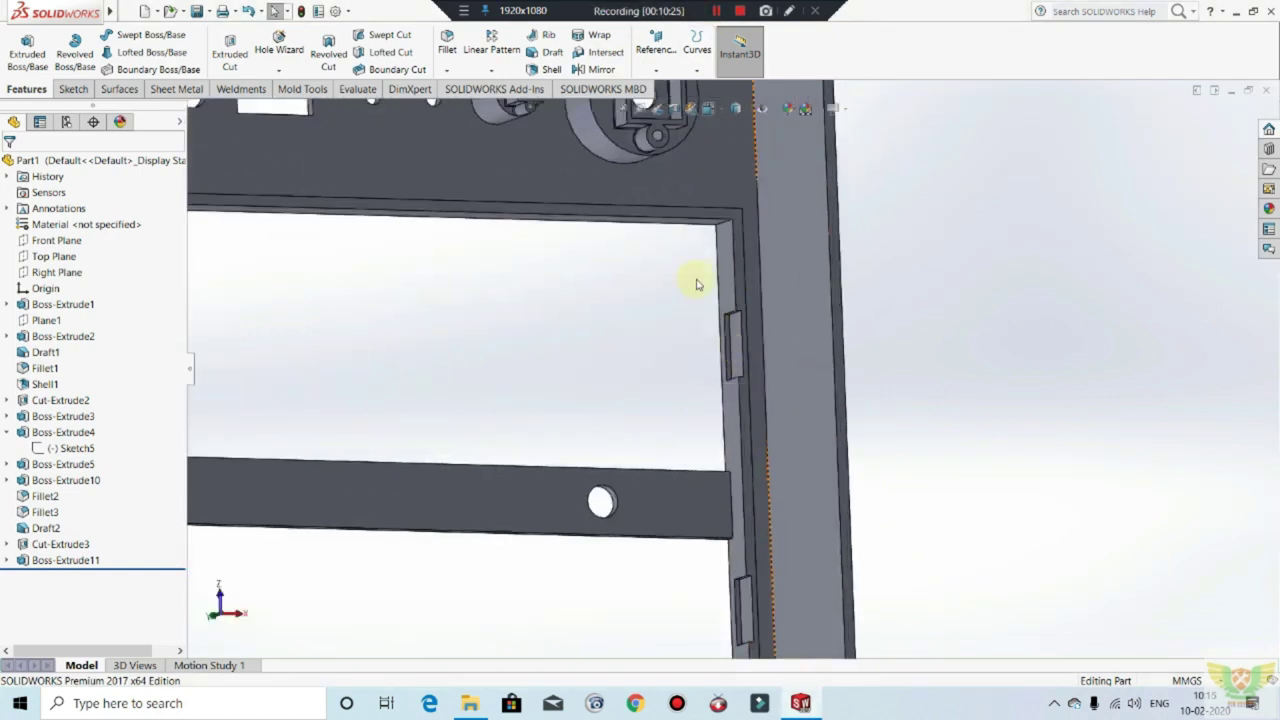
Step: Orbit and zoom around the enclosure to inspect Cut-Extrude4's notches in the bay walls
click(718, 14)
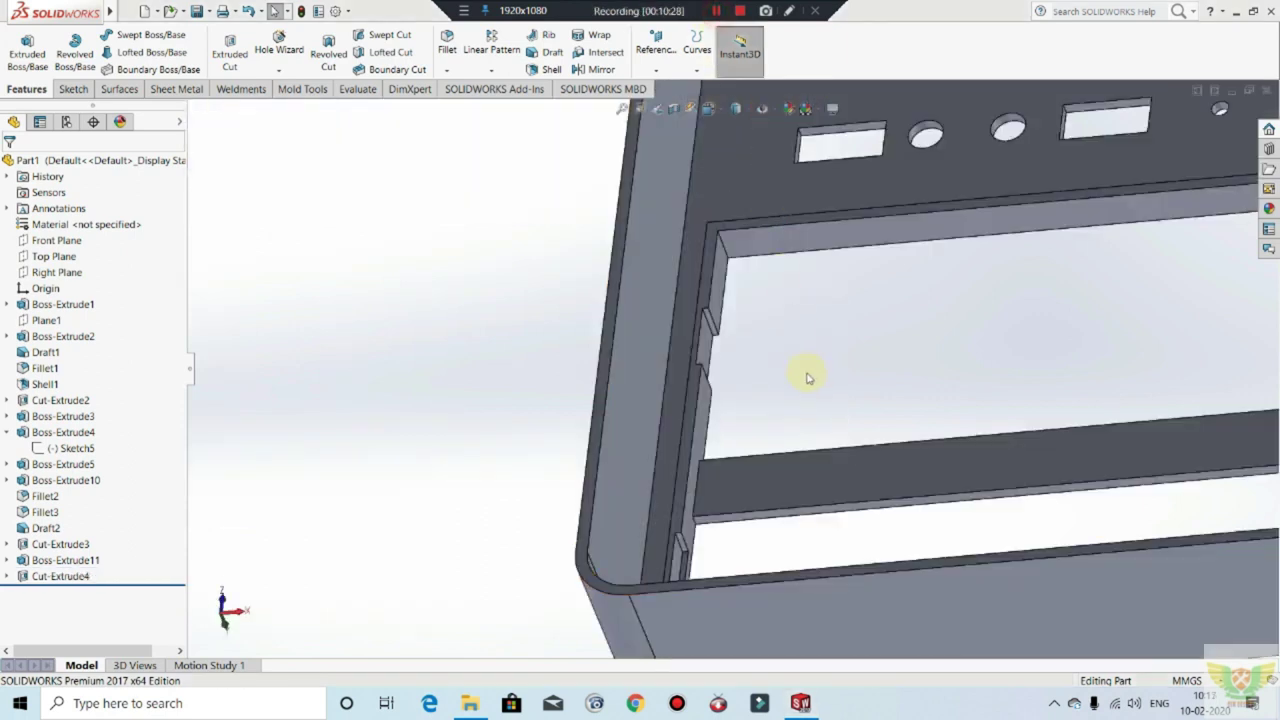
mouse_move(809, 371)
middle_down()
mouse_move(837, 377)
mouse_move(829, 466)
mouse_move(852, 428)
mouse_move(837, 371)
mouse_move(740, 206)
mouse_move(867, 485)
mouse_move(846, 277)
mouse_move(789, 391)
mouse_move(891, 331)
mouse_move(810, 308)
mouse_move(820, 374)
mouse_move(843, 354)
mouse_move(781, 376)
mouse_move(840, 563)
mouse_move(1014, 503)
mouse_move(903, 420)
mouse_move(839, 408)
middle_up()
scroll(914, 300, down, 3)
scroll(866, 320, down, 3)
mouse_move(866, 320)
middle_down()
mouse_move(794, 343)
mouse_move(817, 346)
mouse_move(827, 373)
mouse_move(737, 374)
mouse_move(766, 389)
mouse_move(737, 334)
middle_up()
scroll(917, 362, up, 2)
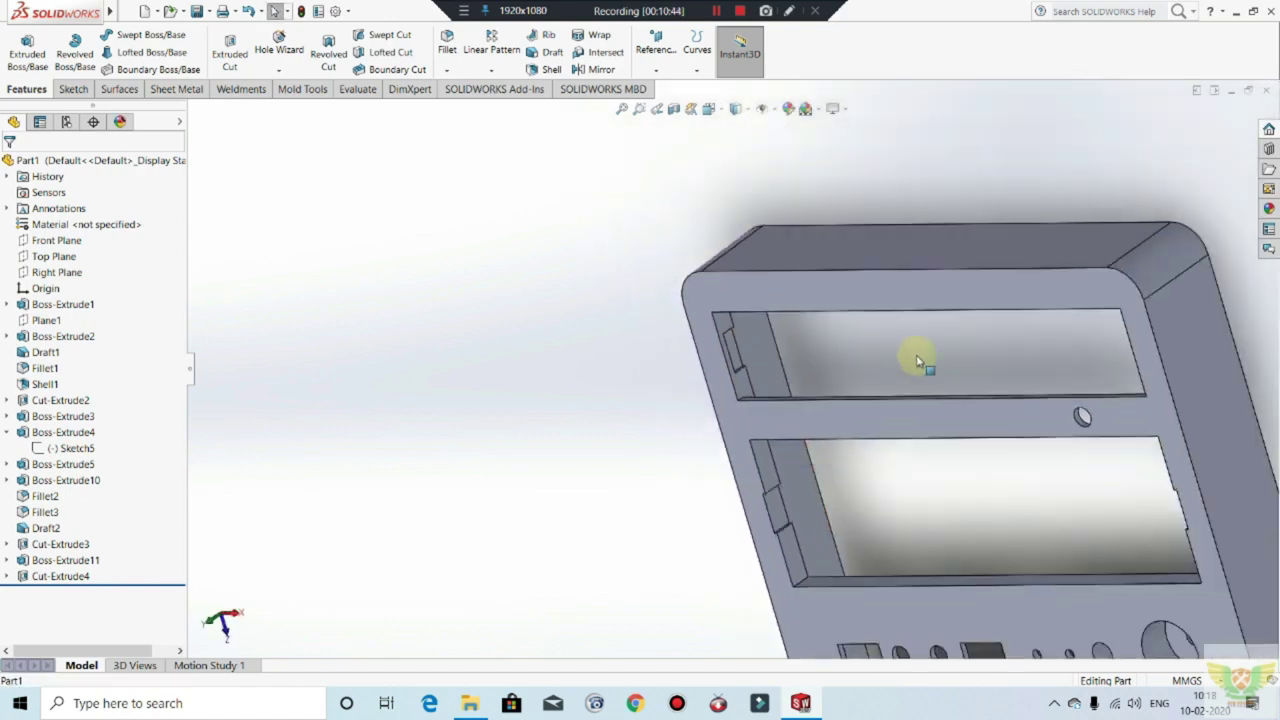
scroll(917, 362, up, 2)
mouse_move(934, 391)
middle_down()
mouse_move(1183, 486)
mouse_move(943, 449)
mouse_move(1150, 386)
middle_up()
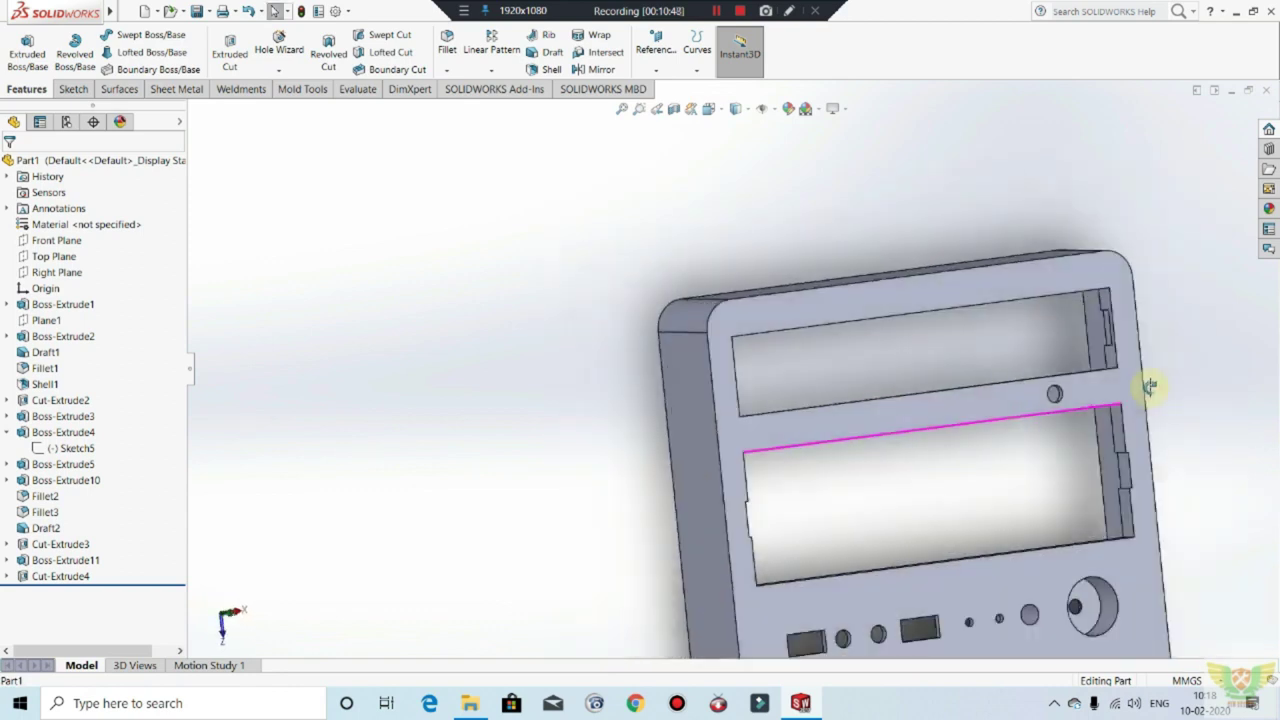
scroll(1080, 350, down, 5)
mouse_move(1037, 363)
middle_down()
mouse_move(1011, 380)
mouse_move(1050, 398)
mouse_move(886, 409)
mouse_move(994, 366)
mouse_move(991, 351)
middle_up()
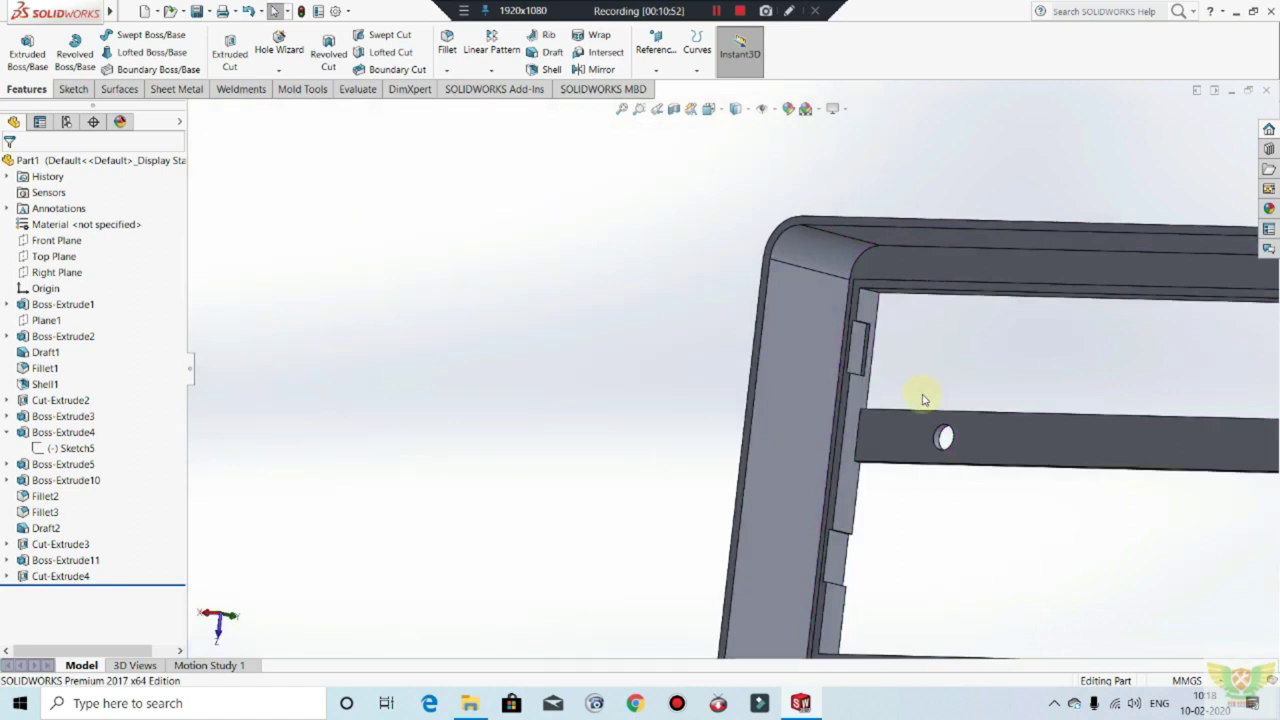
scroll(923, 399, up, 2)
Step: Try editing Cut-Extrude4 to pick the notch contour, then cancel the edit
right_click(60, 577)
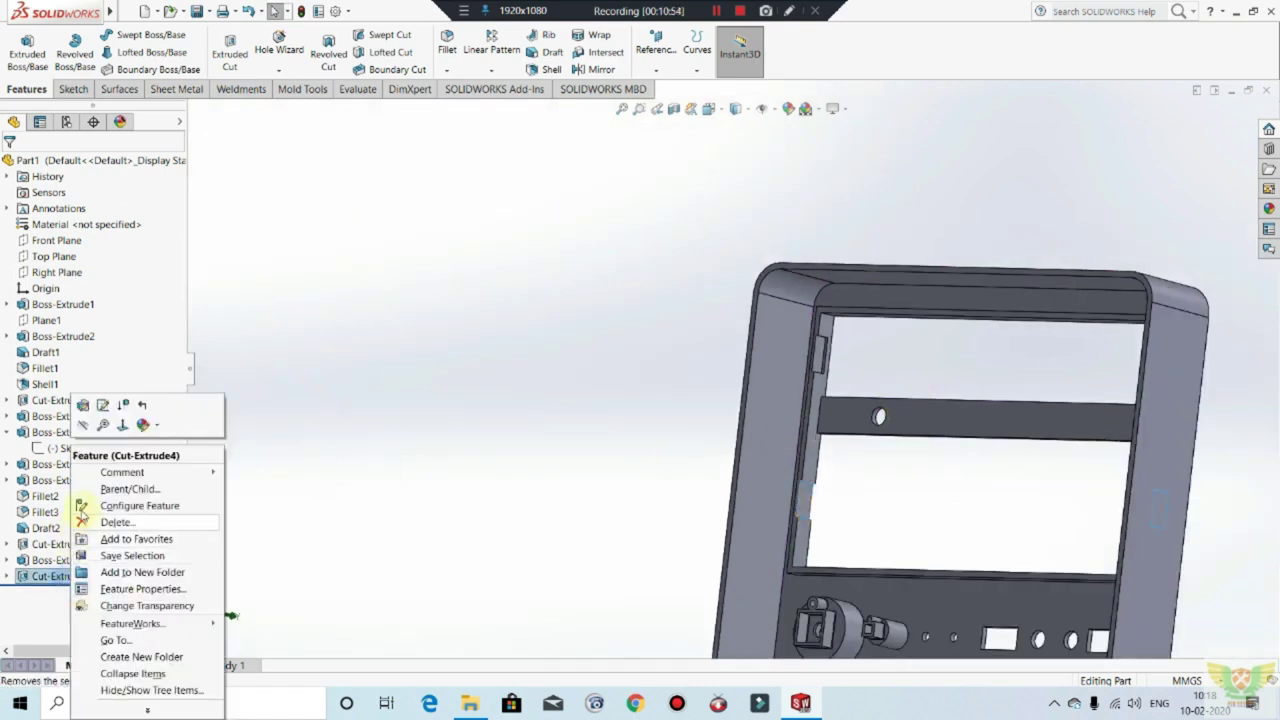
click(86, 407)
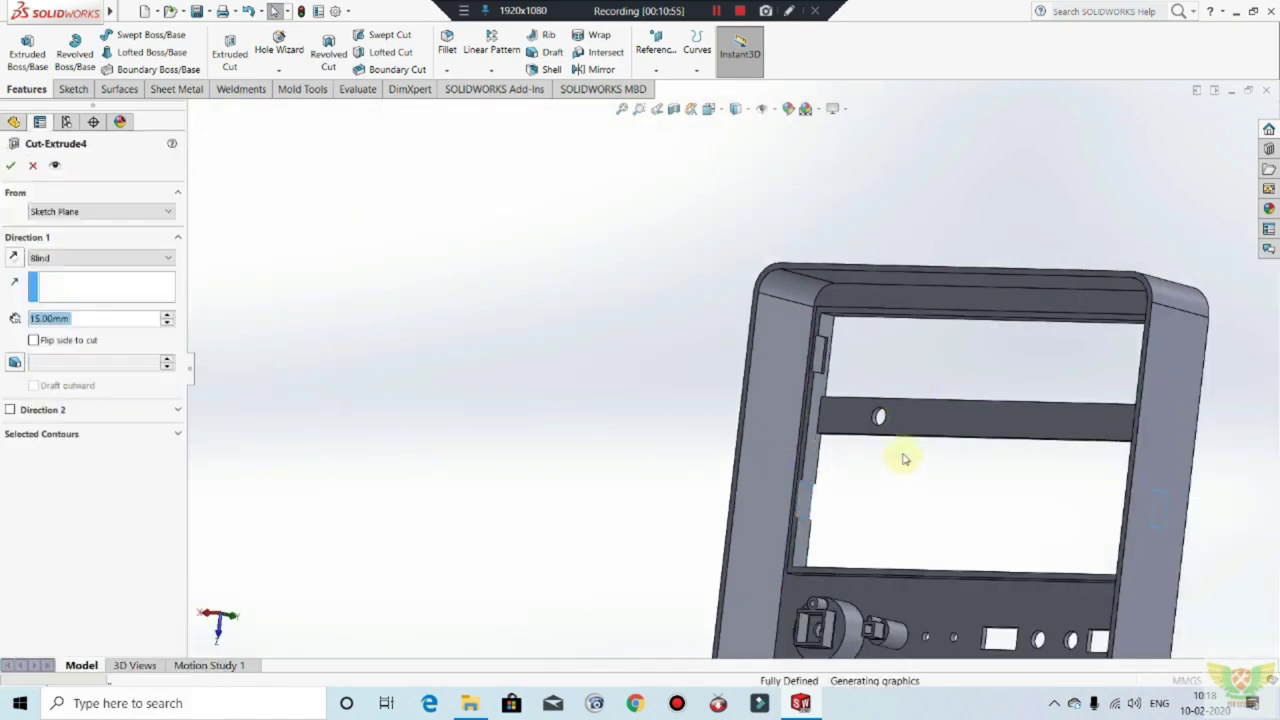
scroll(828, 366, down, 3)
scroll(828, 366, down, 4)
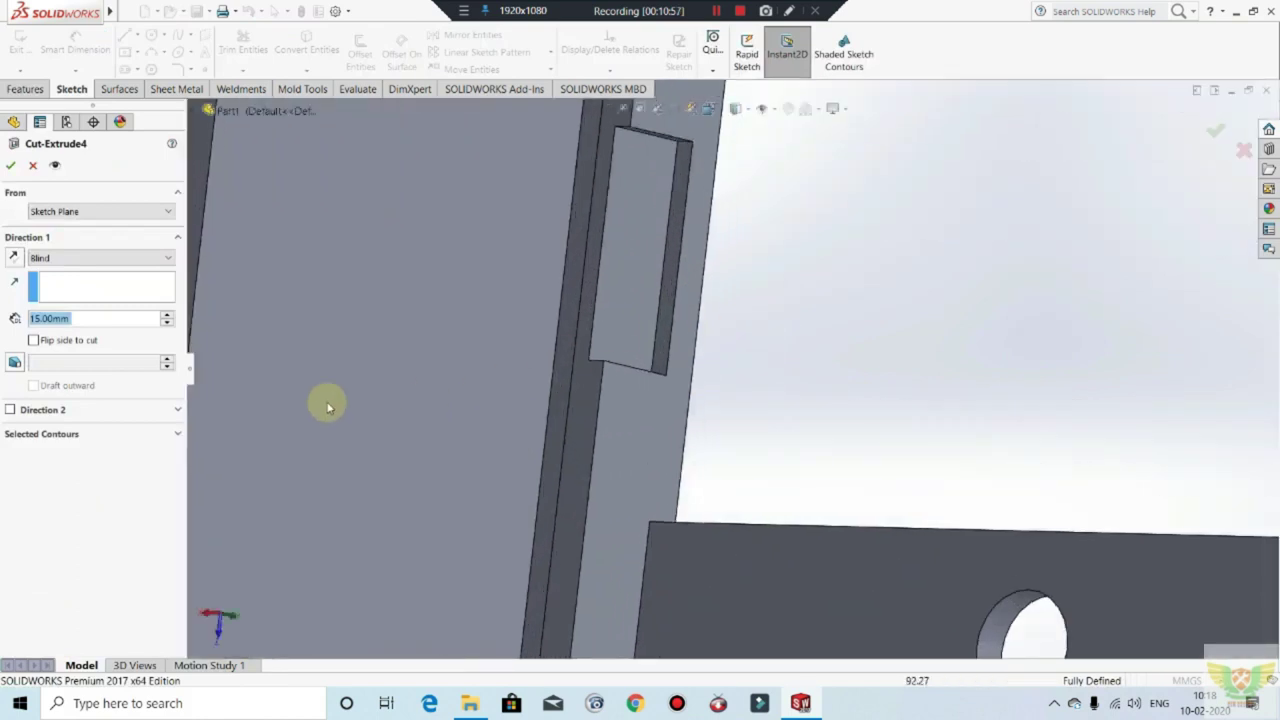
click(38, 436)
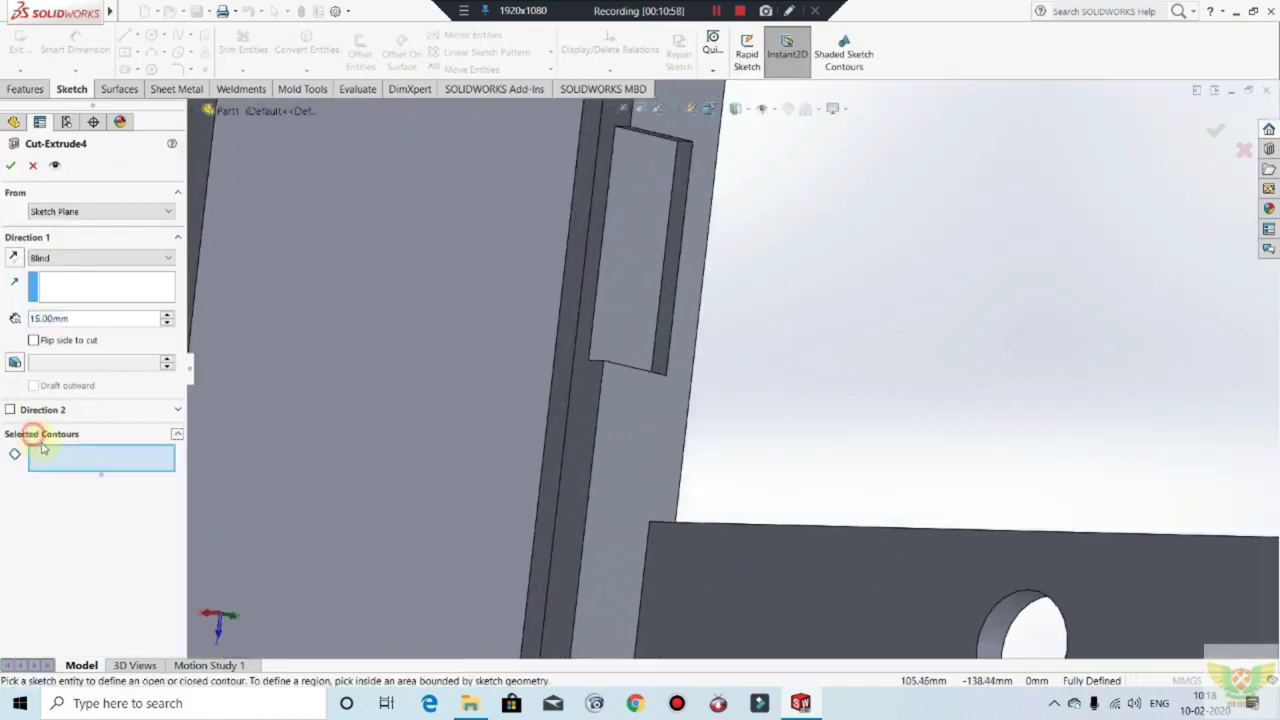
click(668, 300)
scroll(677, 293, up, 2)
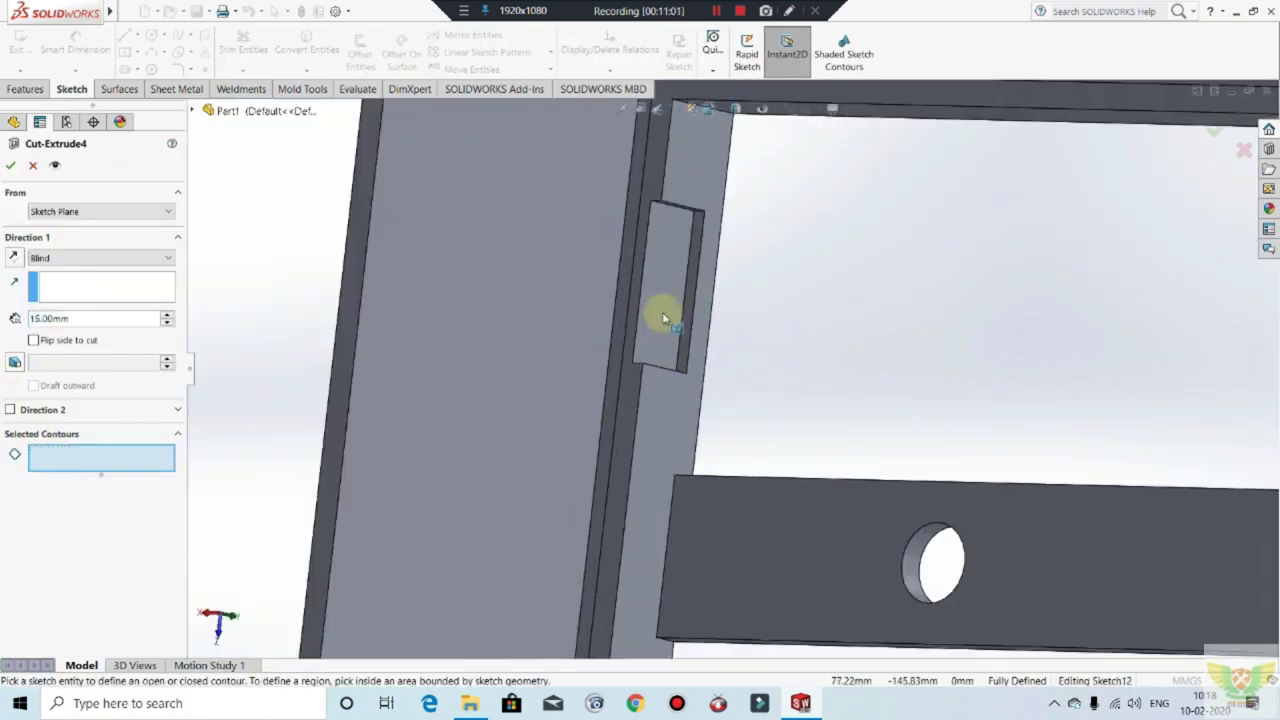
scroll(657, 309, up, 2)
click(32, 165)
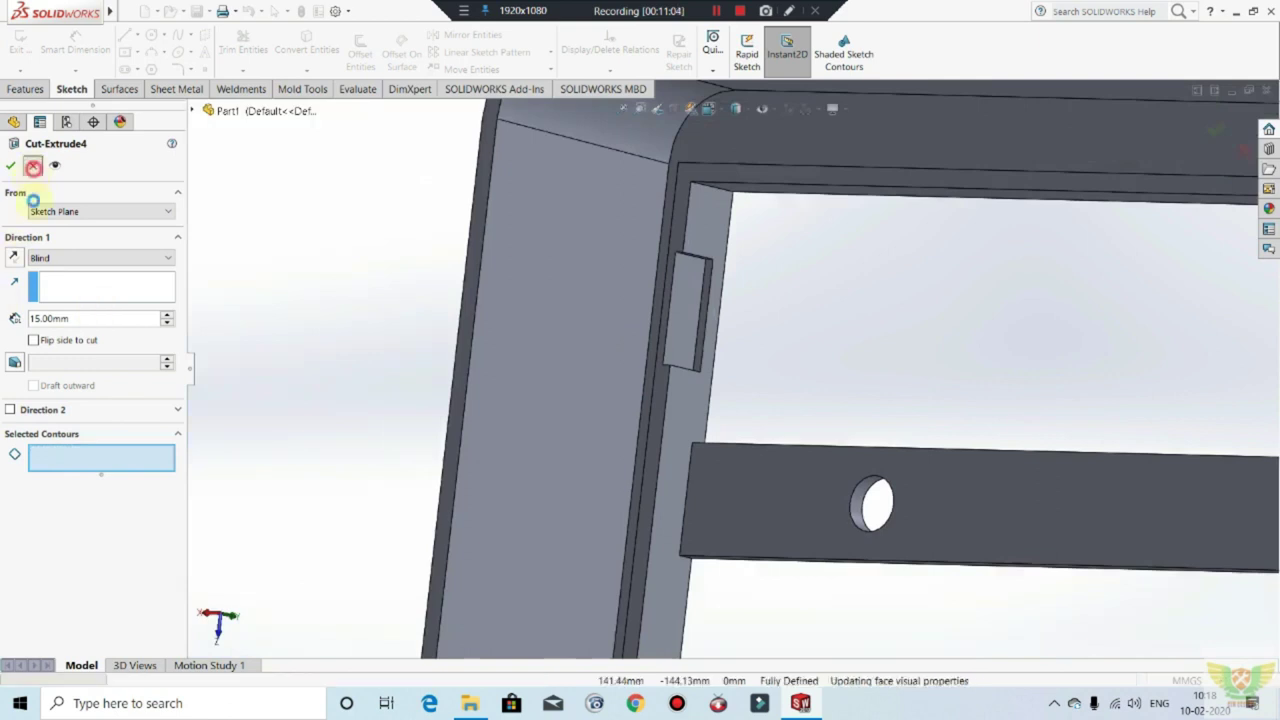
click(72, 576)
Step: Edit Cut-Extrude4's sketch and convert the small block's side face edges into sketch lines
right_click(72, 576)
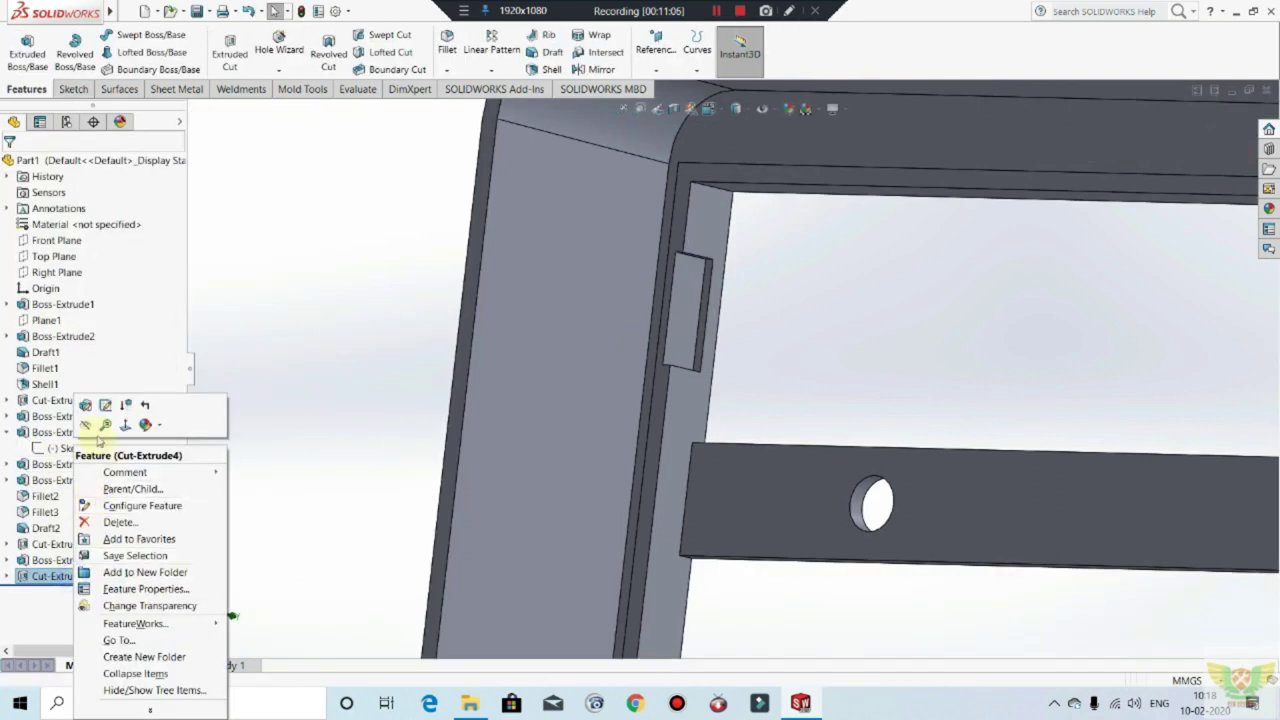
click(106, 408)
scroll(709, 309, down, 3)
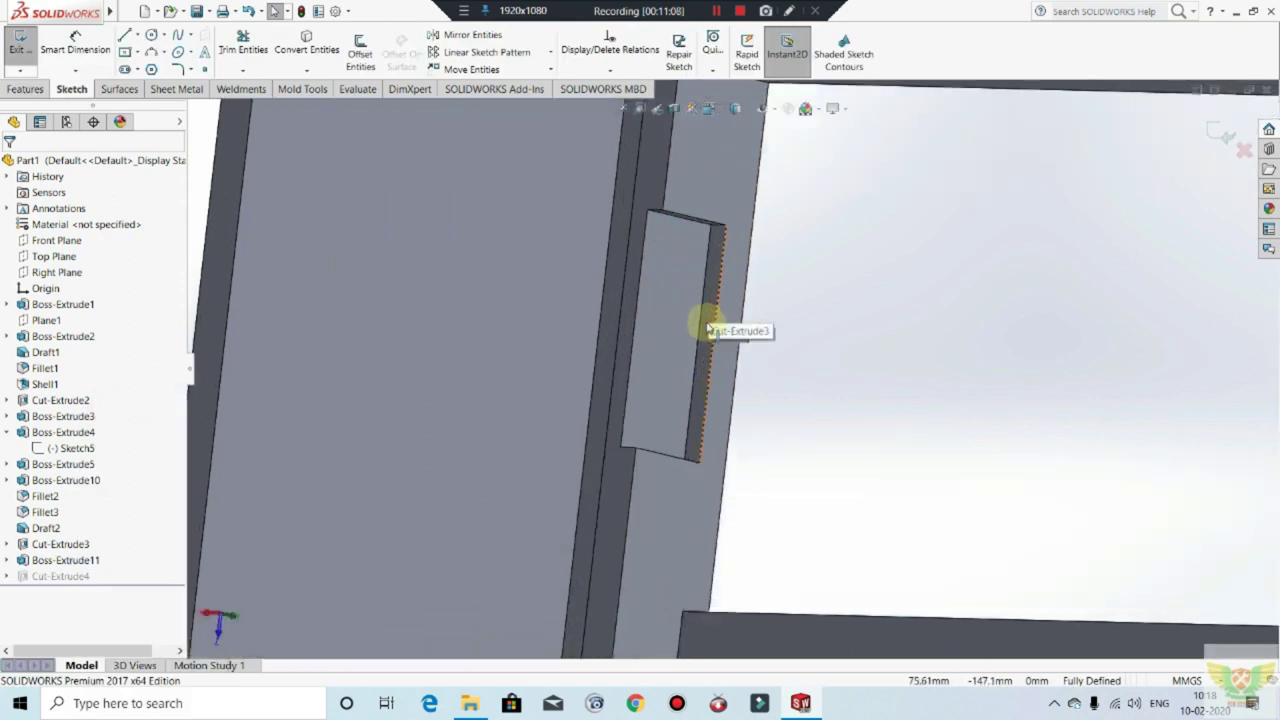
click(706, 322)
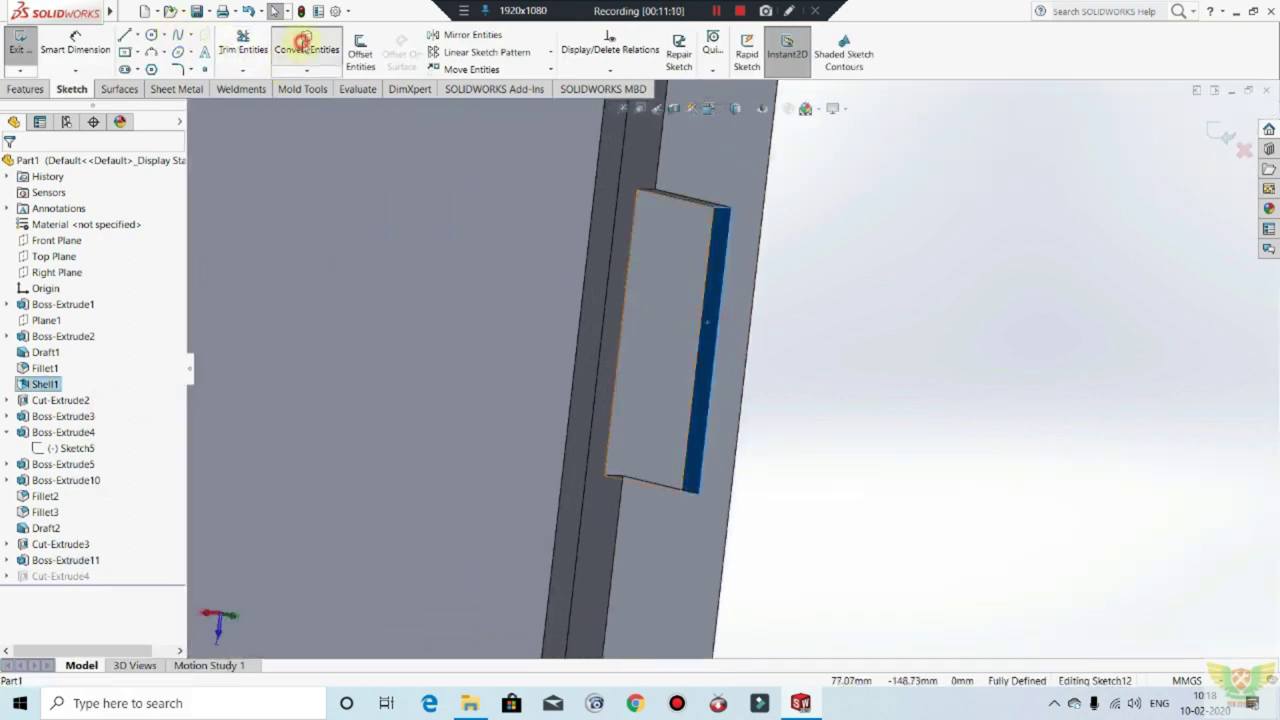
click(302, 40)
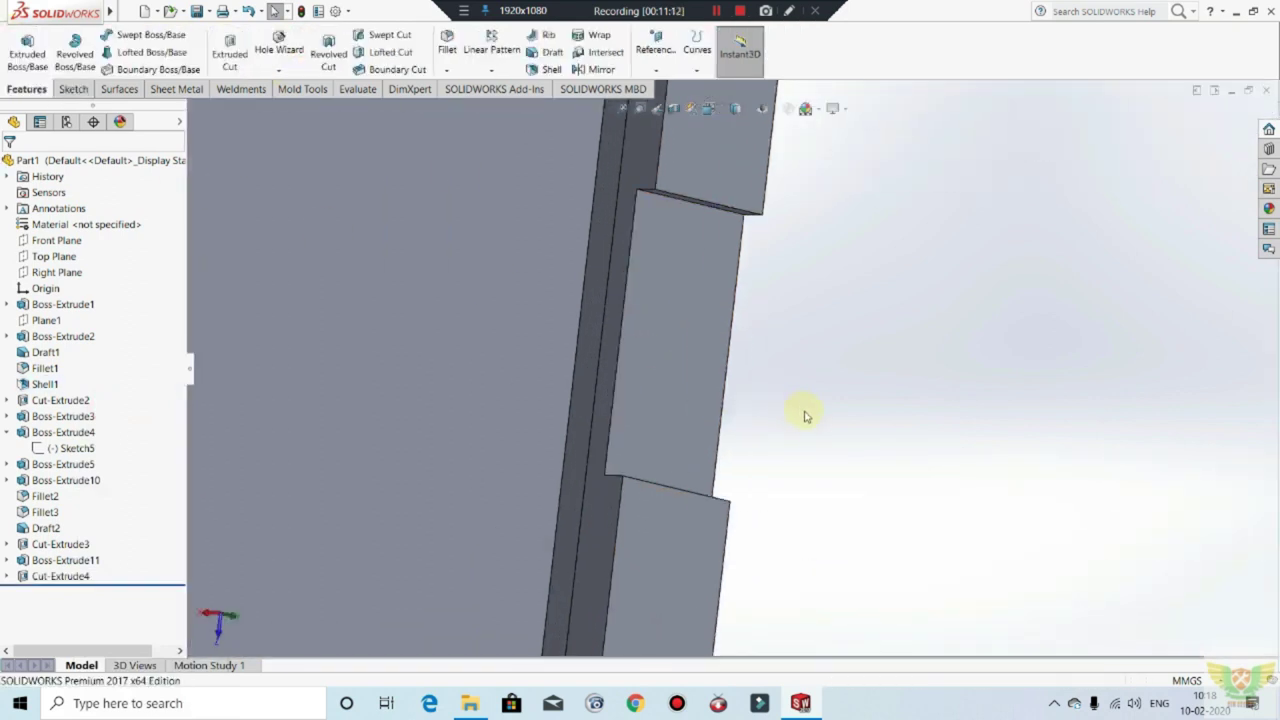
scroll(808, 414, up, 3)
scroll(834, 431, up, 3)
scroll(870, 445, up, 2)
middle_drag(945, 464, 966, 451)
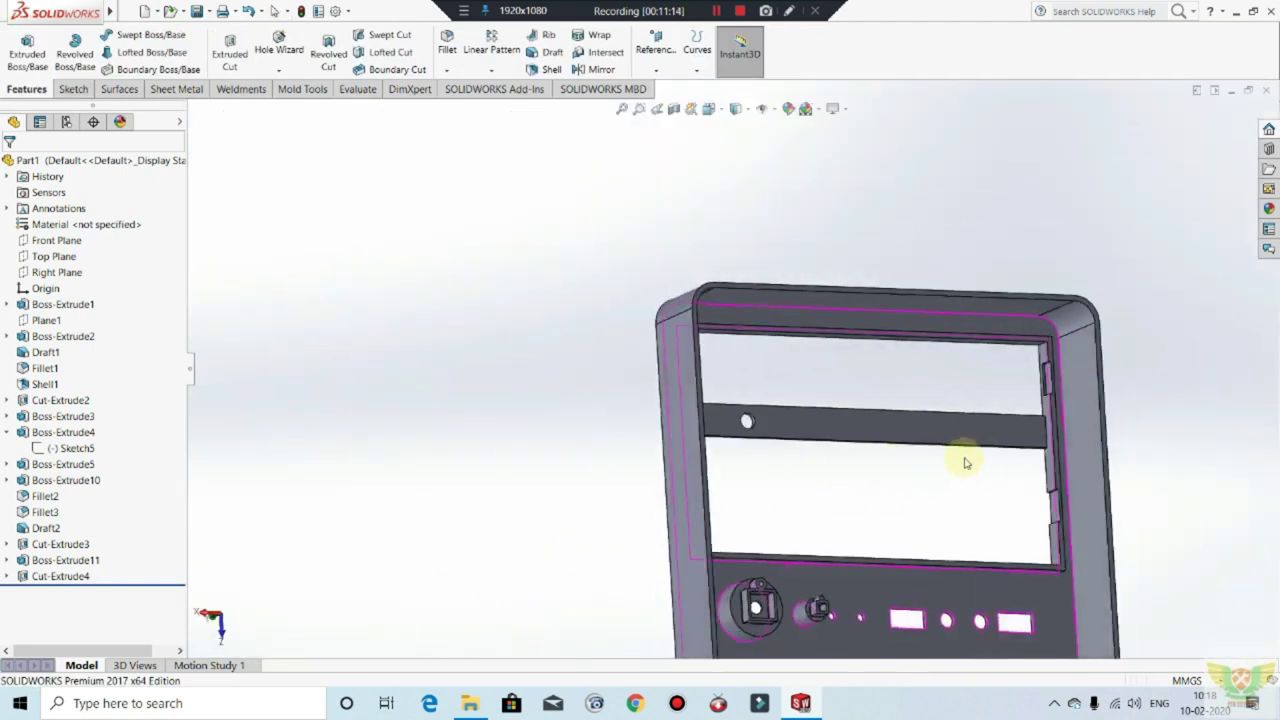
scroll(986, 429, down, 2)
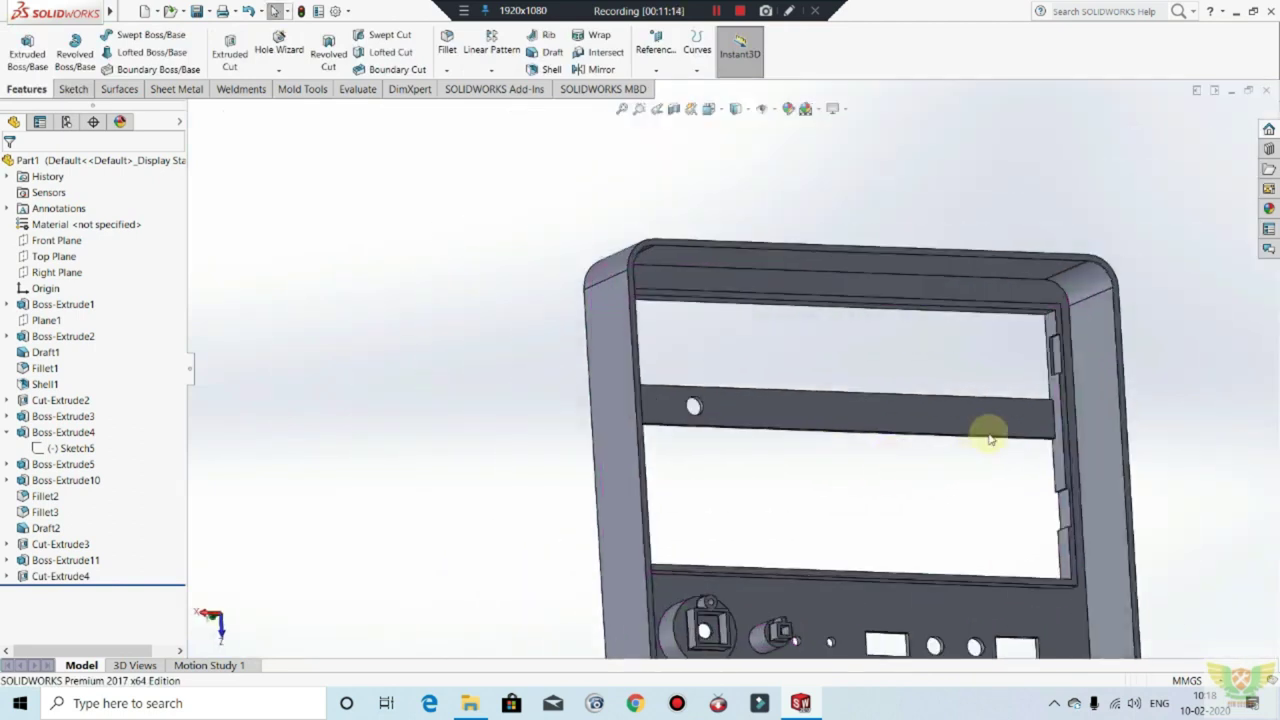
Step: Convert the small block's vertical edge and exit the sketch to rebuild Cut-Extrude4
right_click(72, 574)
click(109, 404)
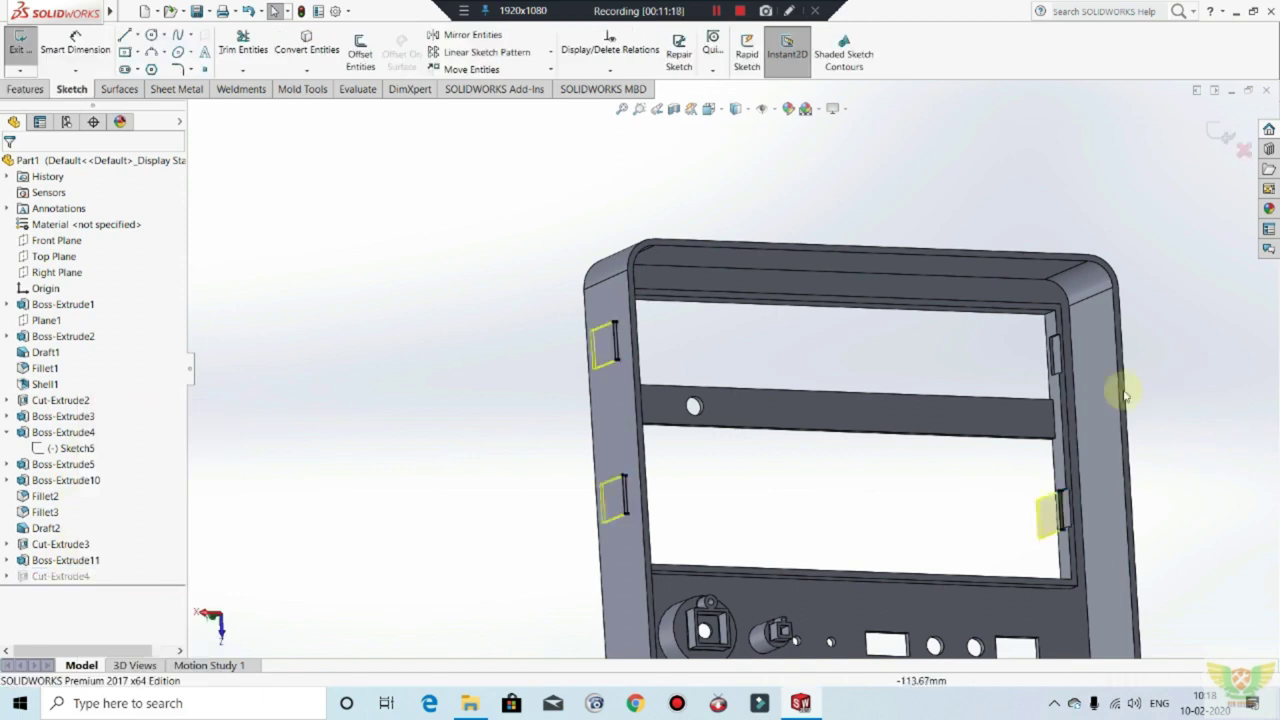
scroll(1110, 380, down, 3)
scroll(910, 335, down, 3)
click(884, 300)
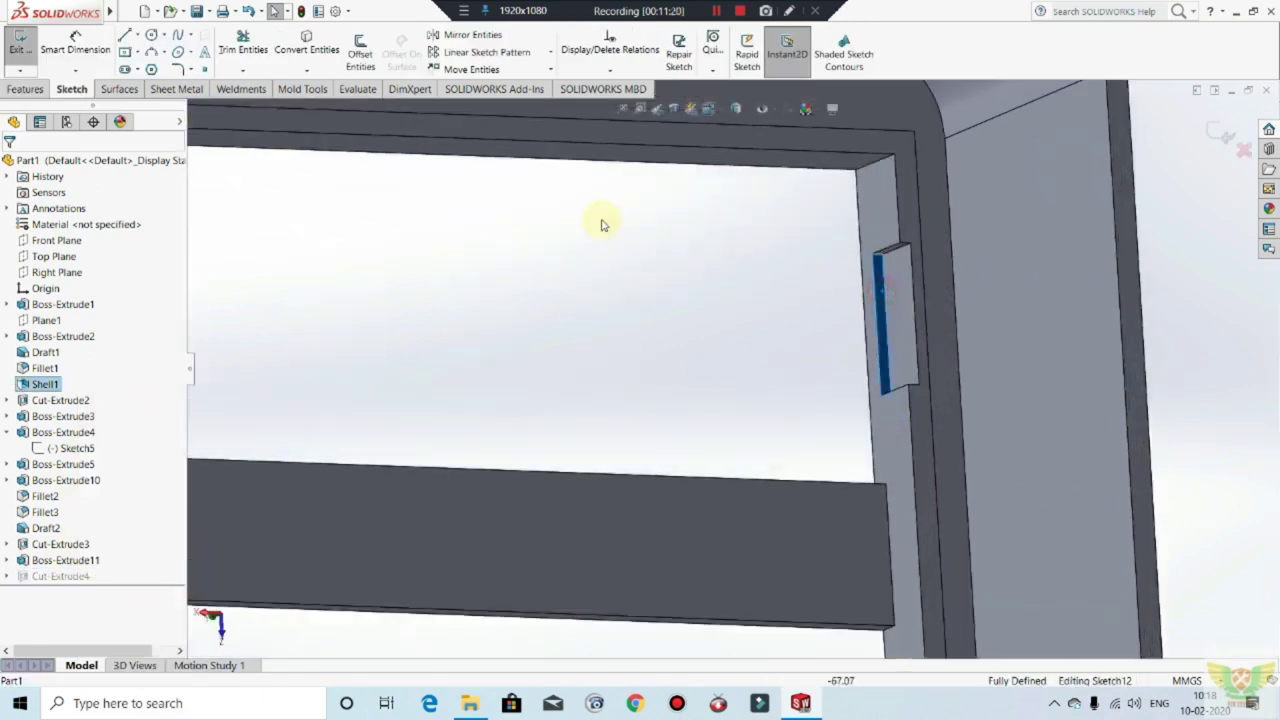
click(290, 40)
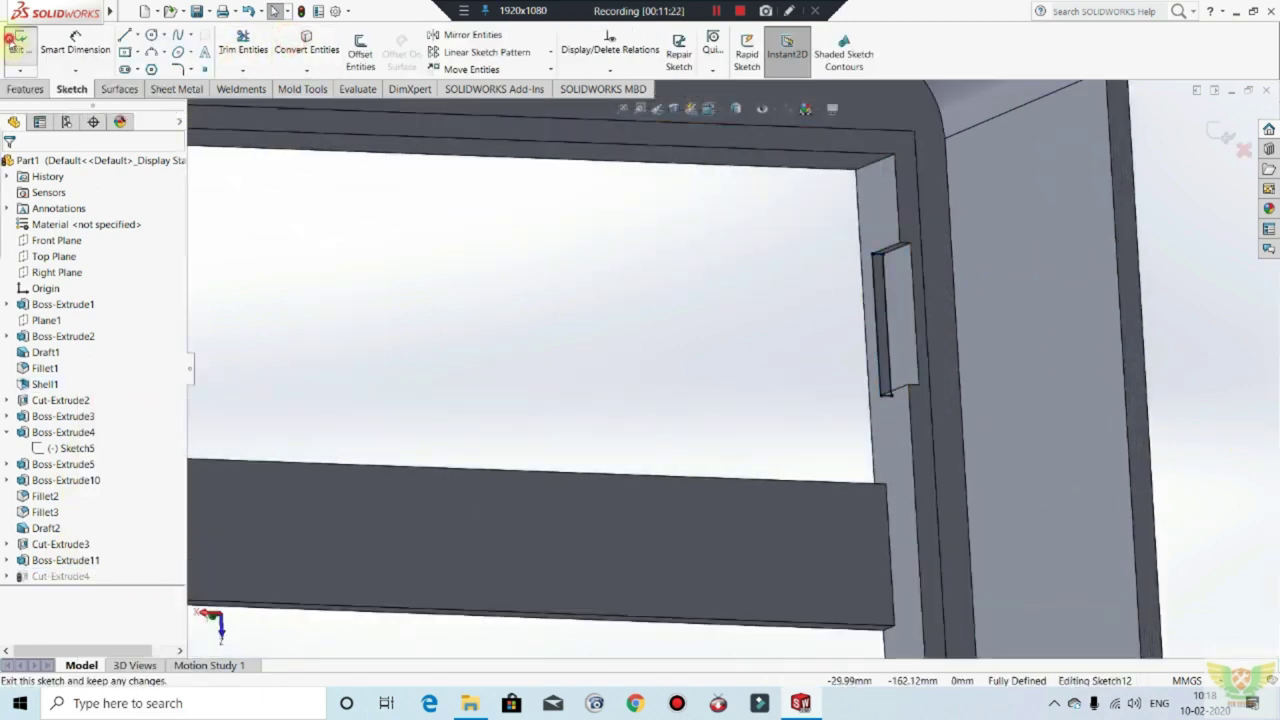
click(18, 45)
scroll(697, 345, up, 3)
scroll(709, 349, up, 3)
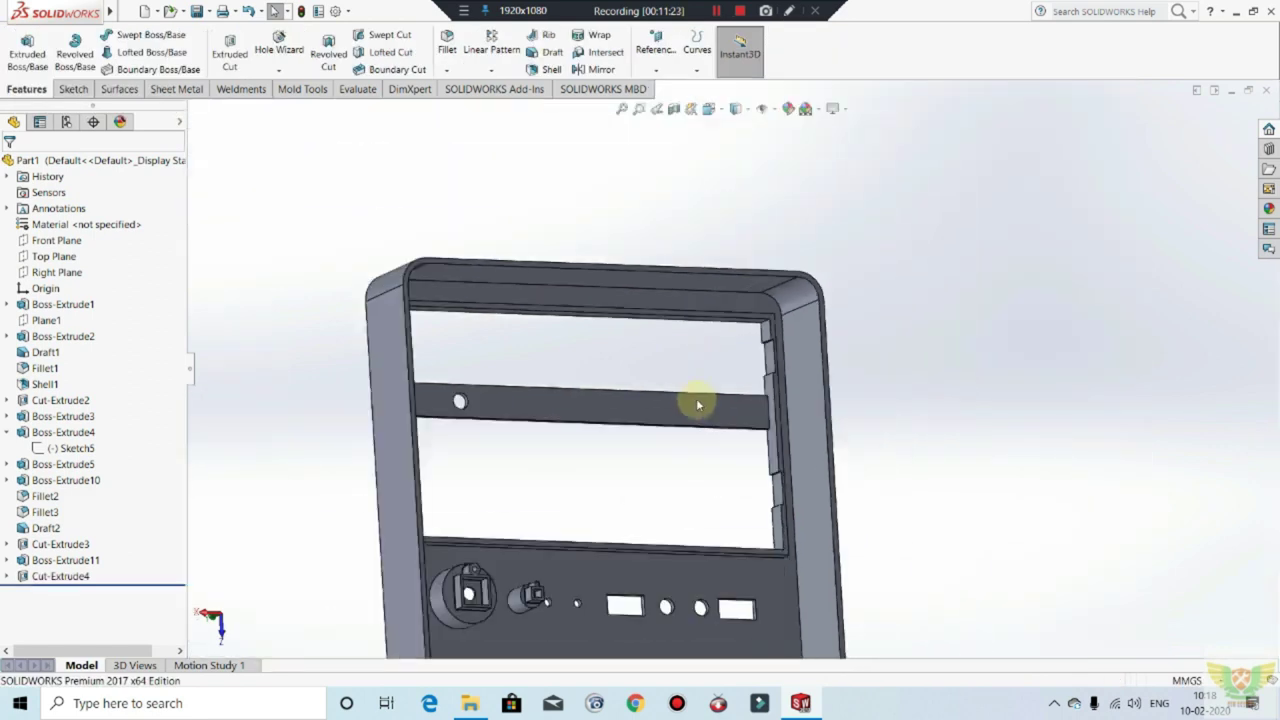
mouse_move(666, 400)
middle_down()
mouse_move(787, 373)
mouse_move(871, 329)
middle_up()
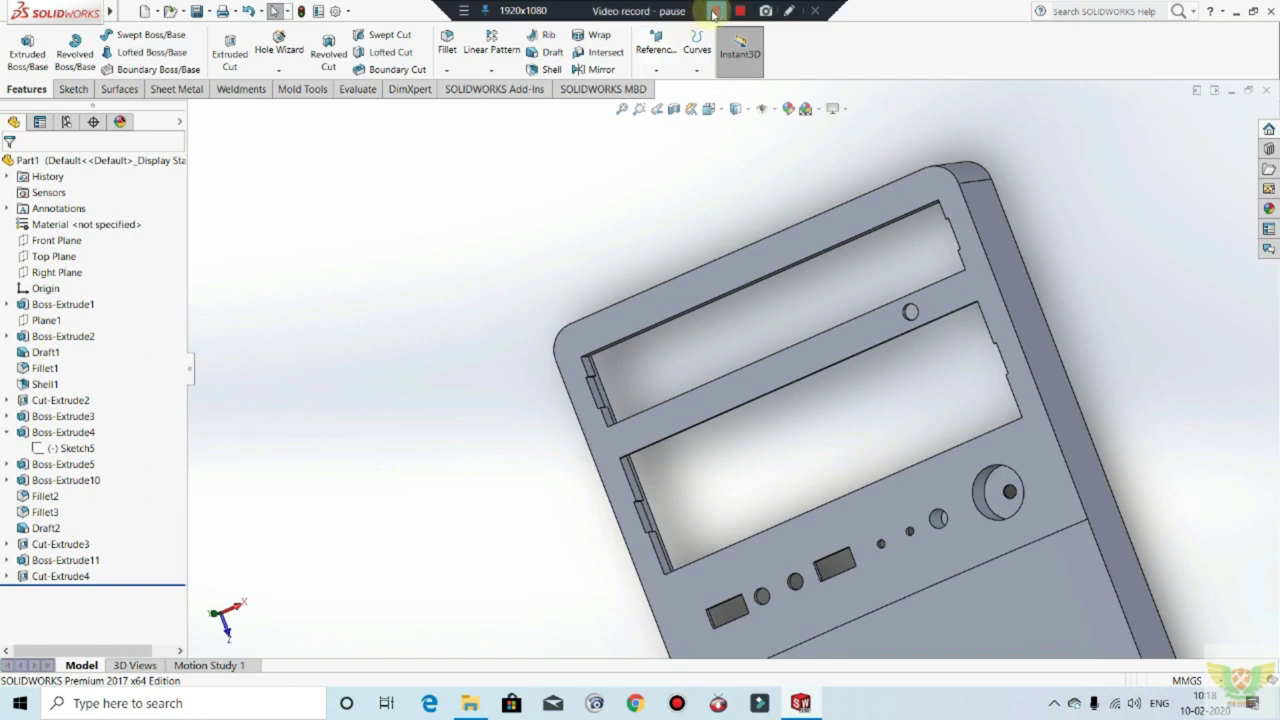
middle_drag(694, 286, 814, 371)
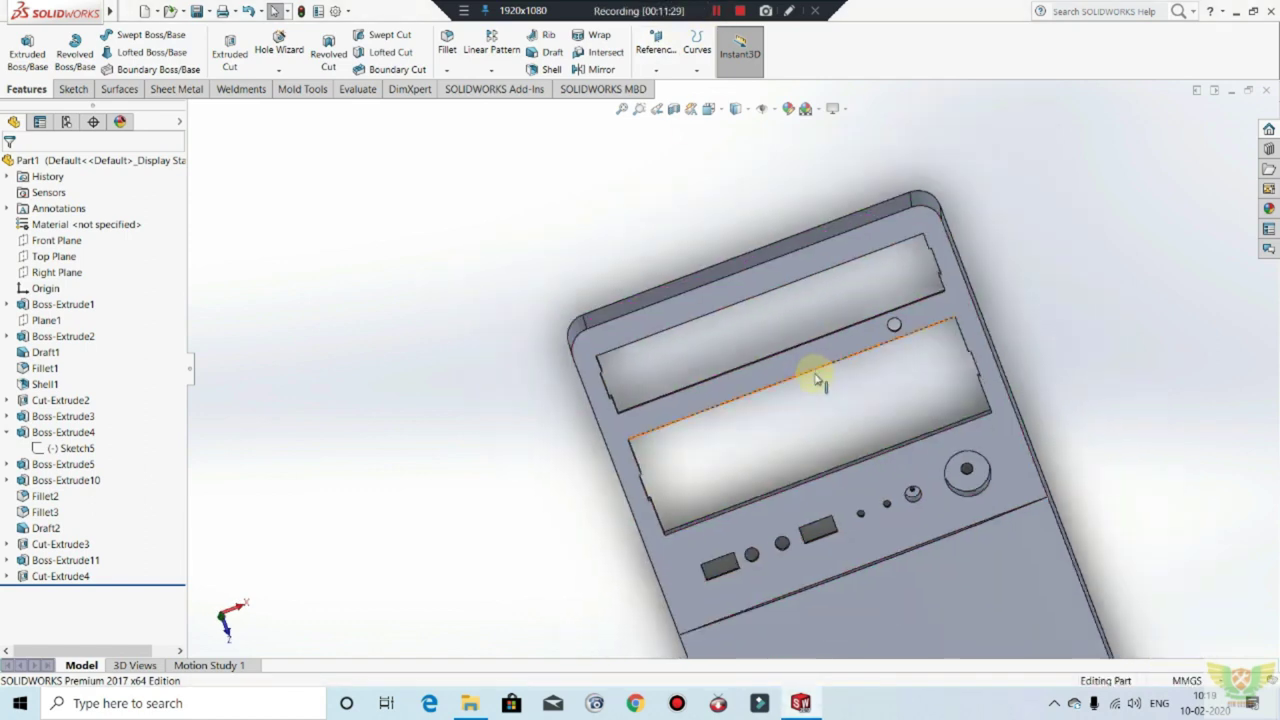
mouse_move(829, 471)
middle_down()
mouse_move(570, 310)
mouse_move(357, 254)
middle_up()
scroll(510, 301, down, 2)
scroll(510, 301, down, 3)
scroll(510, 302, down, 3)
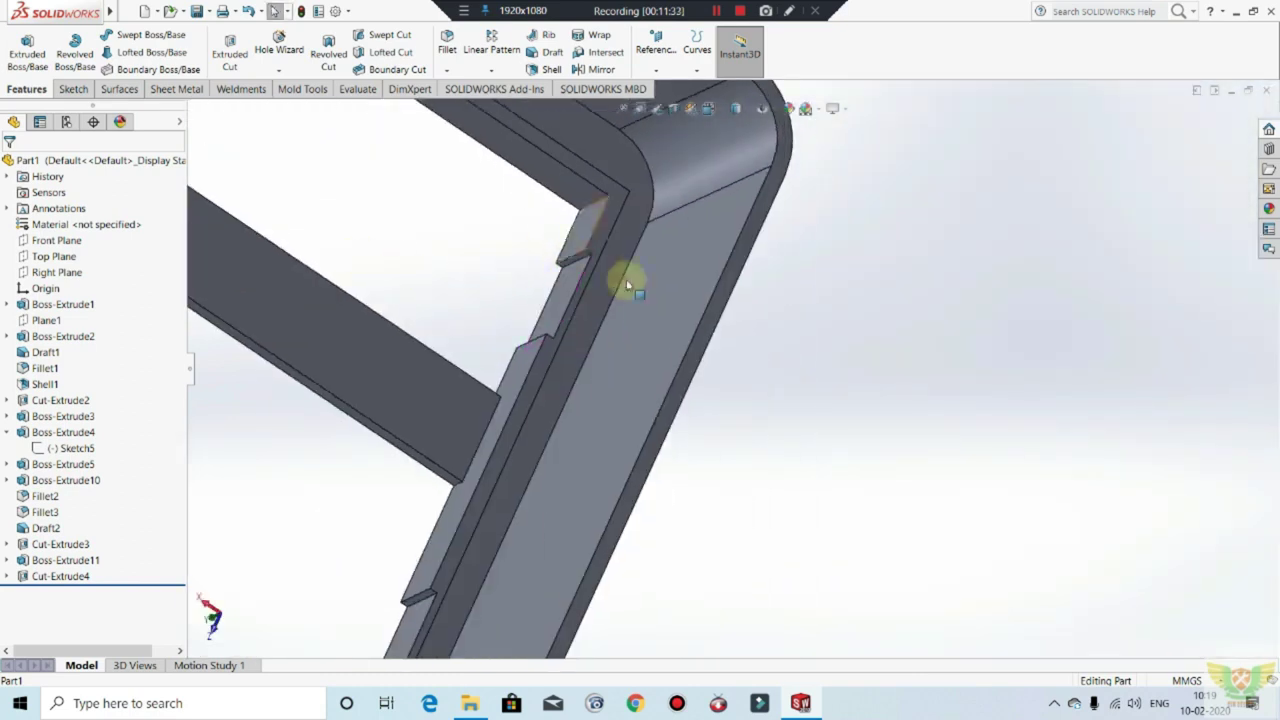
scroll(592, 297, up, 2)
mouse_move(580, 280)
middle_down()
mouse_move(660, 331)
mouse_move(737, 337)
middle_up()
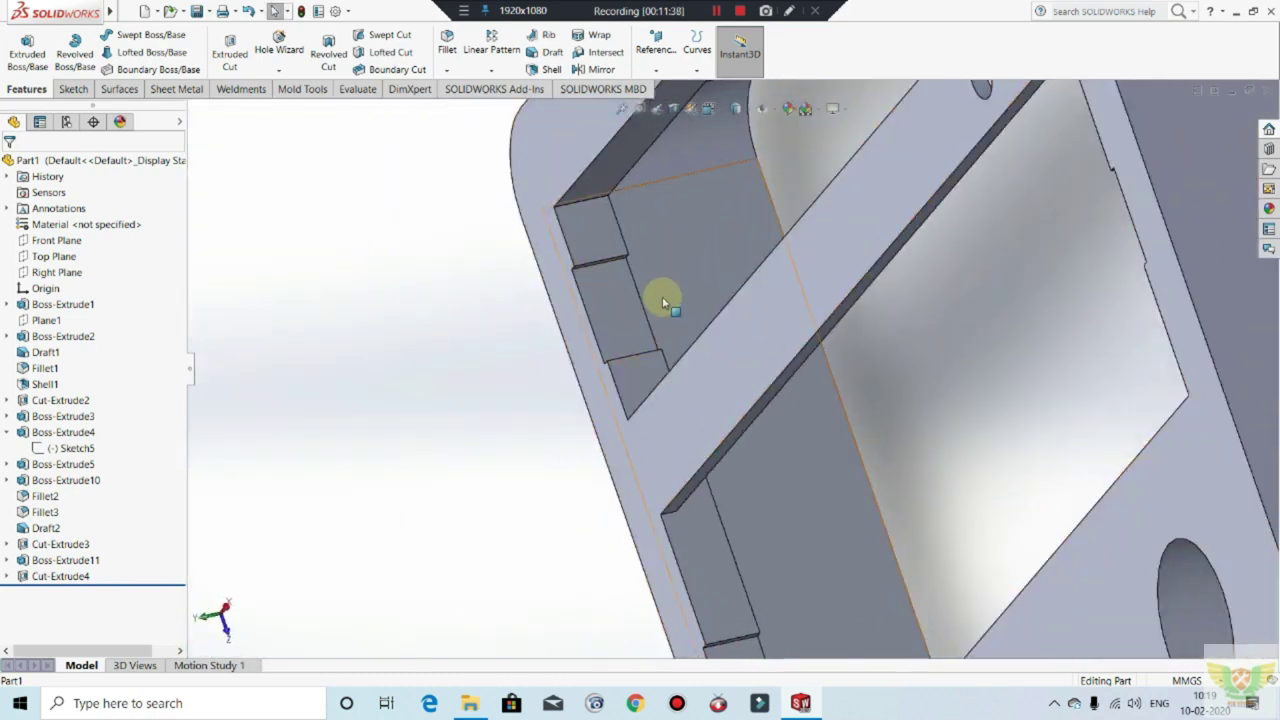
scroll(634, 341, up, 2)
mouse_move(634, 341)
middle_down()
mouse_move(709, 309)
mouse_move(714, 286)
mouse_move(666, 334)
mouse_move(569, 366)
mouse_move(506, 366)
mouse_move(688, 310)
middle_up()
scroll(688, 310, down, 3)
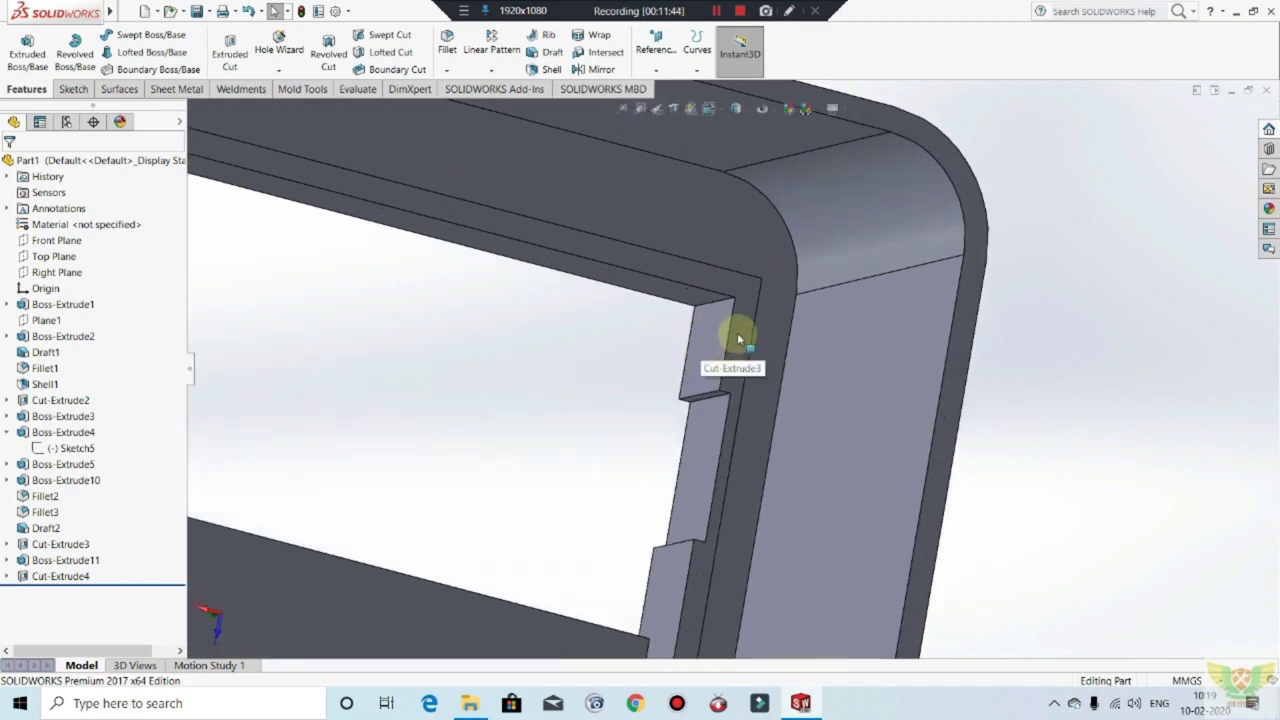
Step: Sketch 2 mm-wide guide strips along both bay sides on Boss-Extrude11's face, previewing a 5 mm boss
click(740, 340)
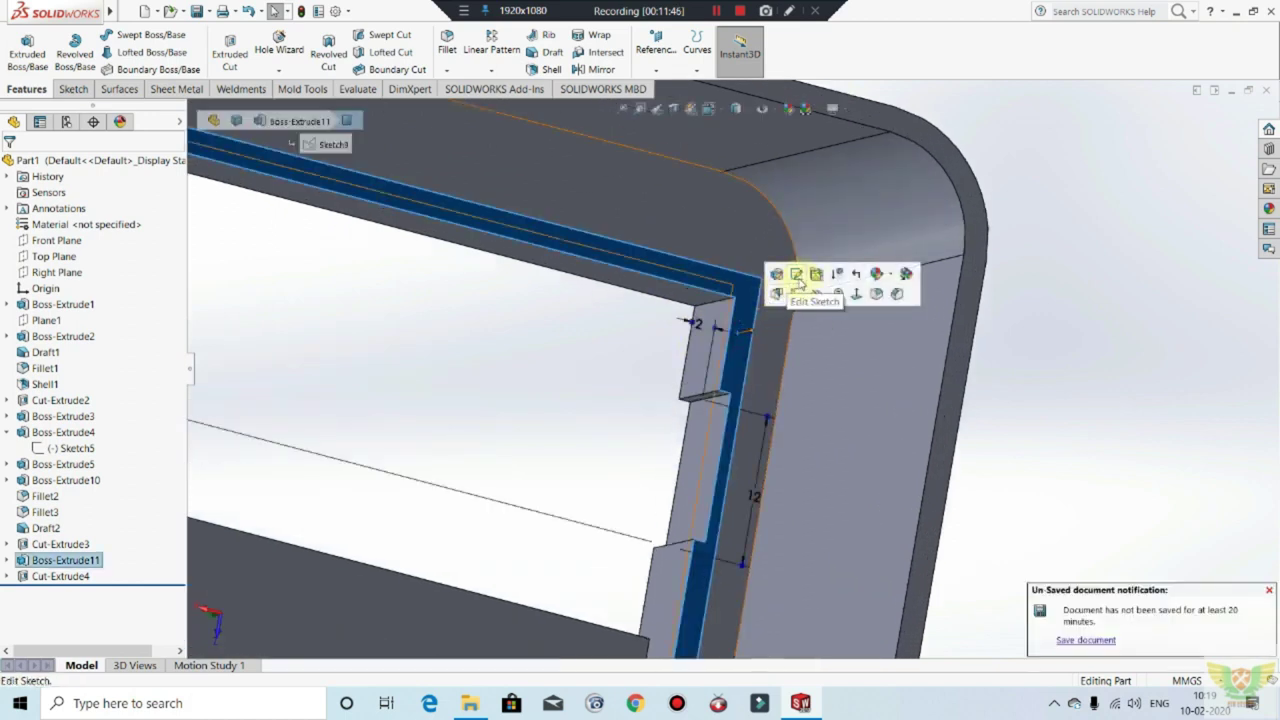
click(797, 279)
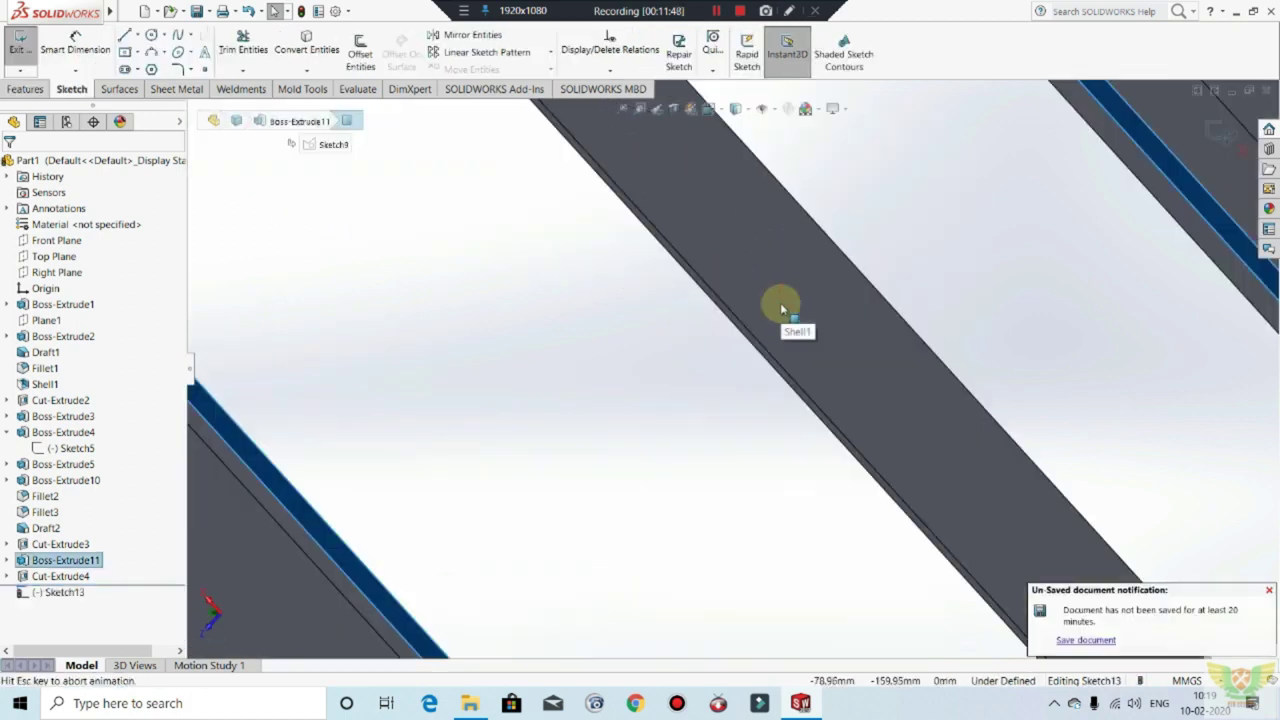
scroll(845, 578, down, 3)
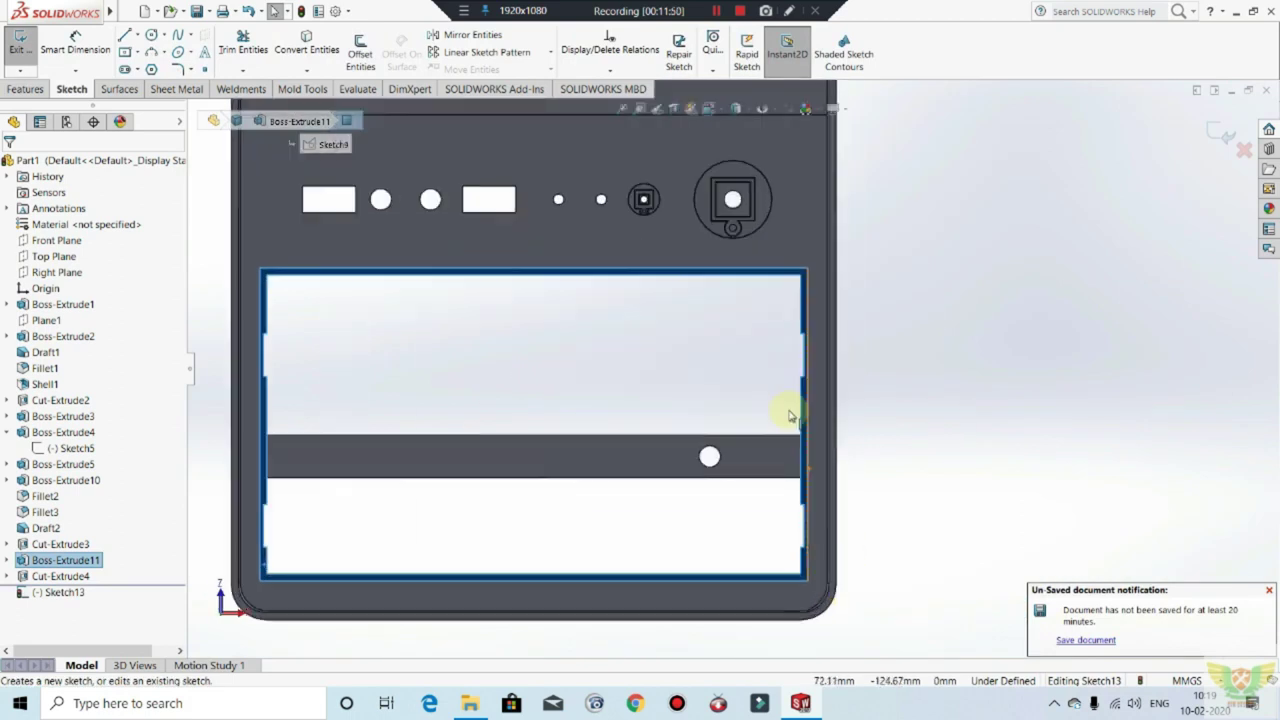
scroll(889, 305, down, 3)
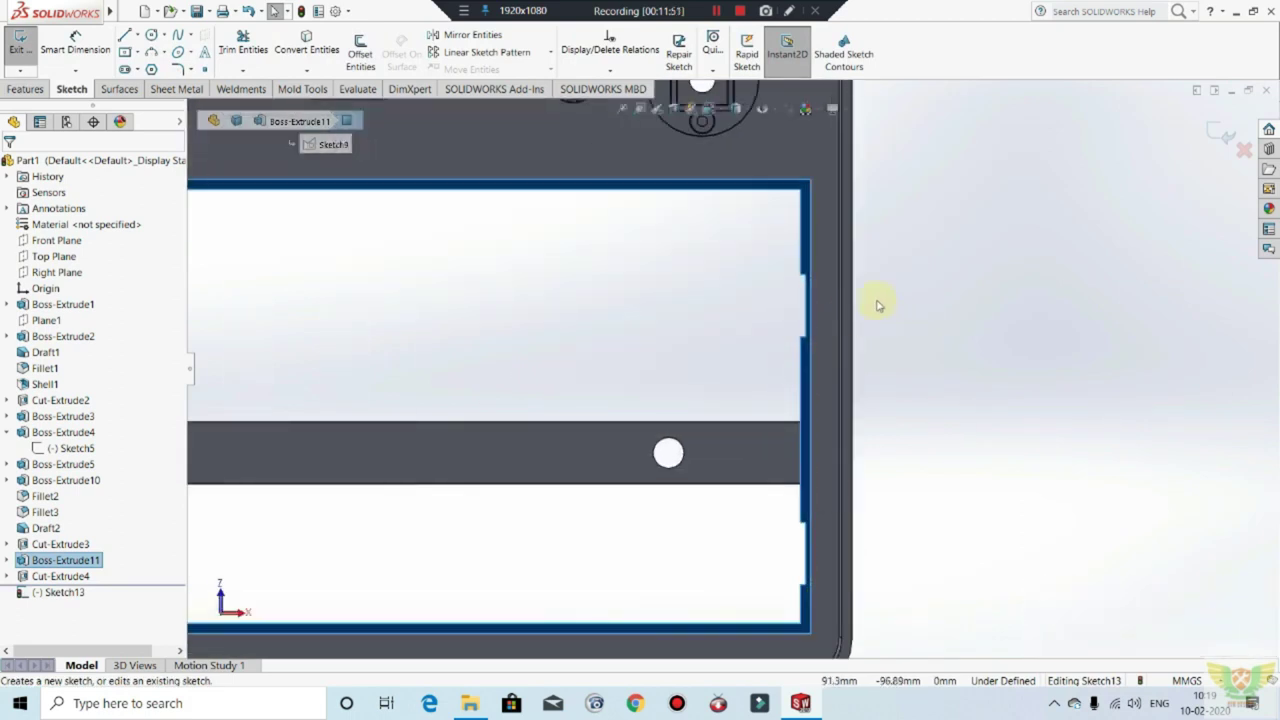
click(718, 10)
scroll(597, 263, down, 1)
scroll(597, 263, down, 2)
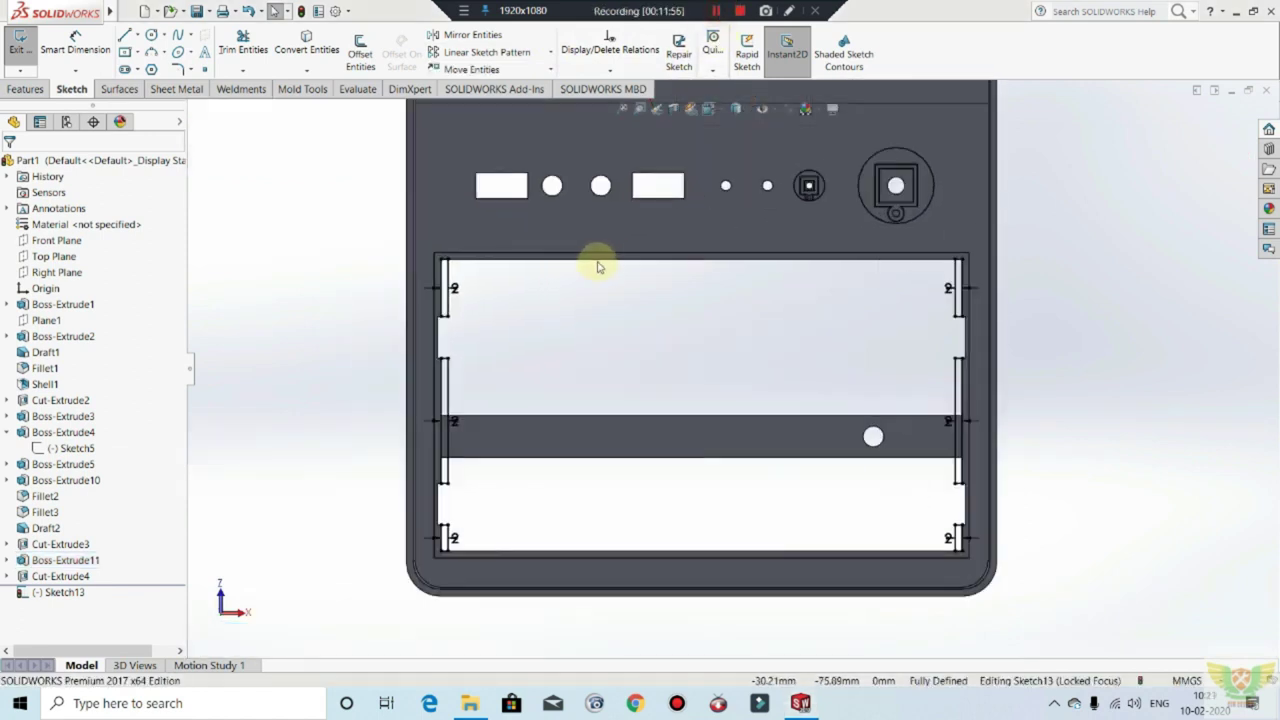
scroll(646, 337, down, 1)
mouse_move(646, 337)
middle_down()
mouse_move(849, 383)
mouse_move(850, 353)
mouse_move(823, 331)
mouse_move(848, 354)
middle_up()
scroll(586, 314, up, 1)
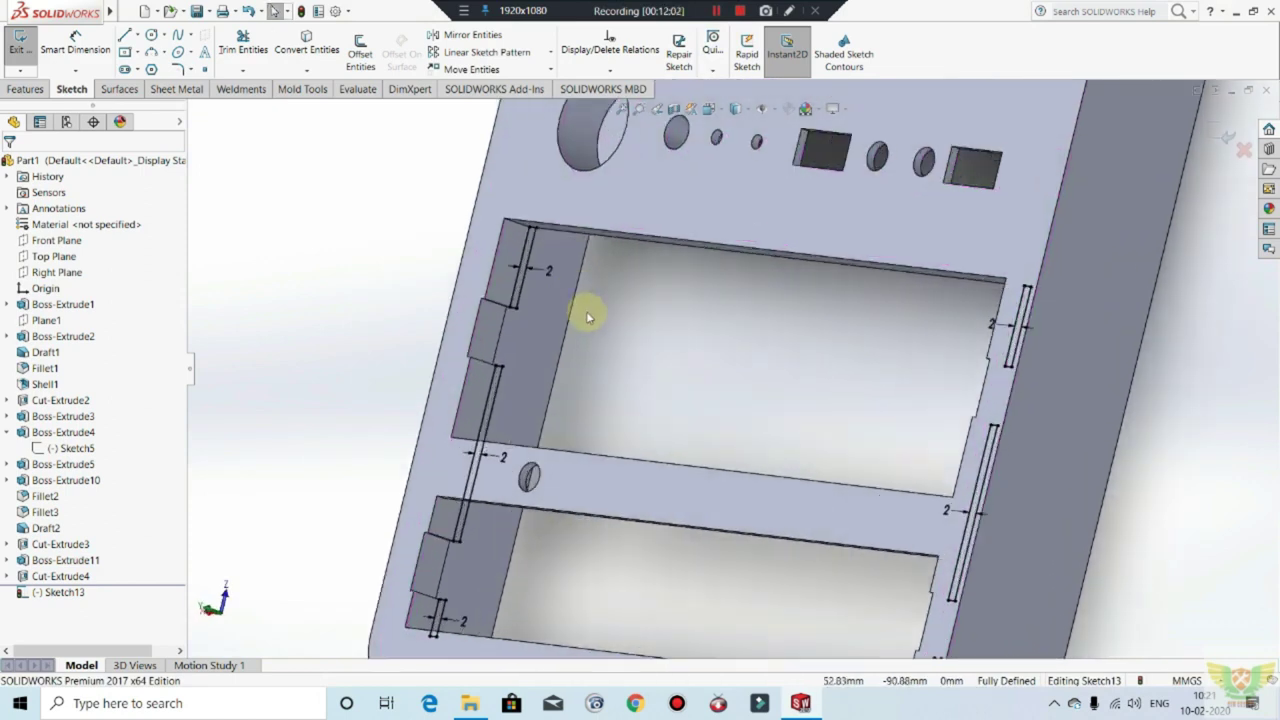
scroll(629, 334, up, 2)
scroll(600, 277, up, 1)
mouse_move(20, 48)
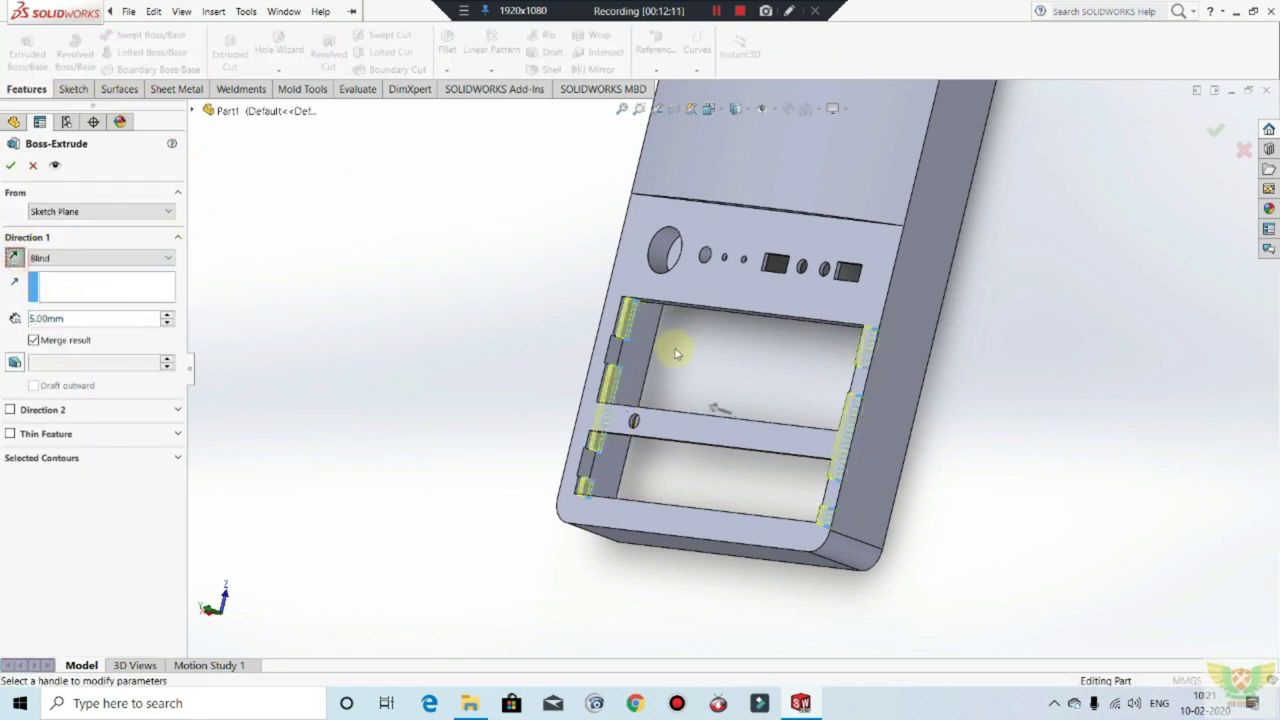
Step: Extrude Sketch13's narrow strips 2 mm along both bay openings' side edges as Boss-Extrude12
middle_drag(663, 331, 628, 320)
scroll(626, 324, down, 5)
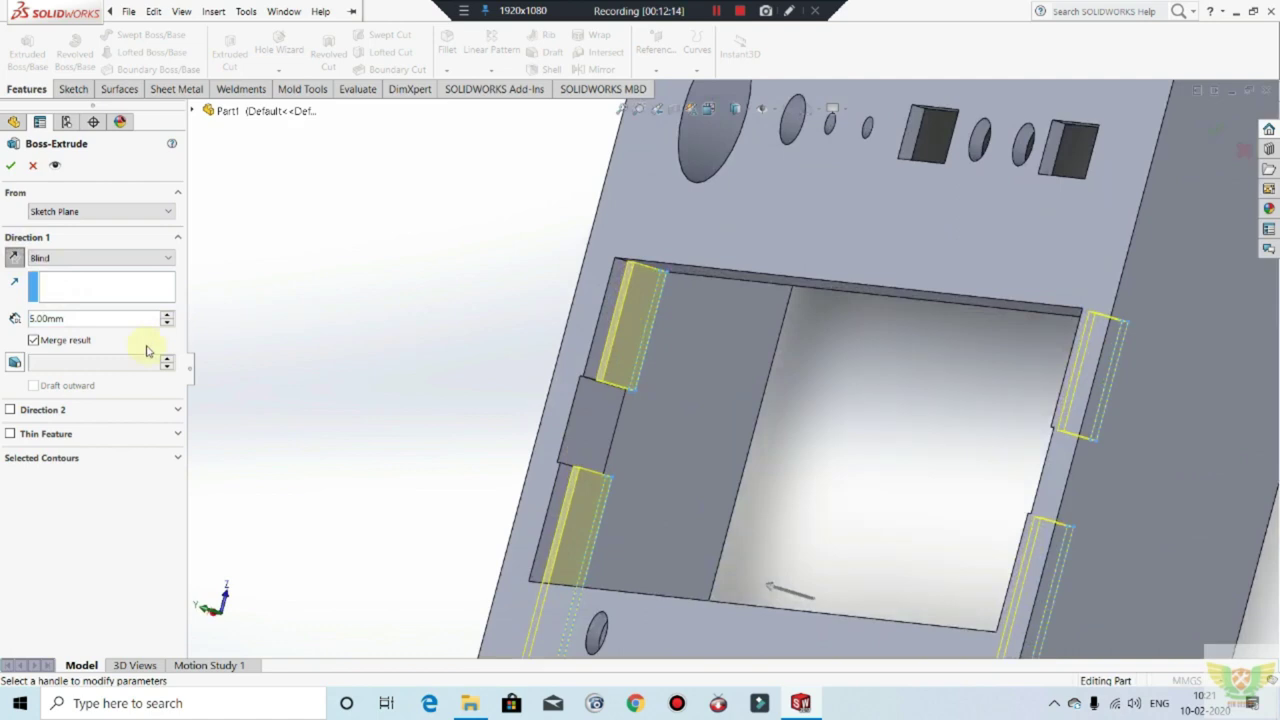
text(3)
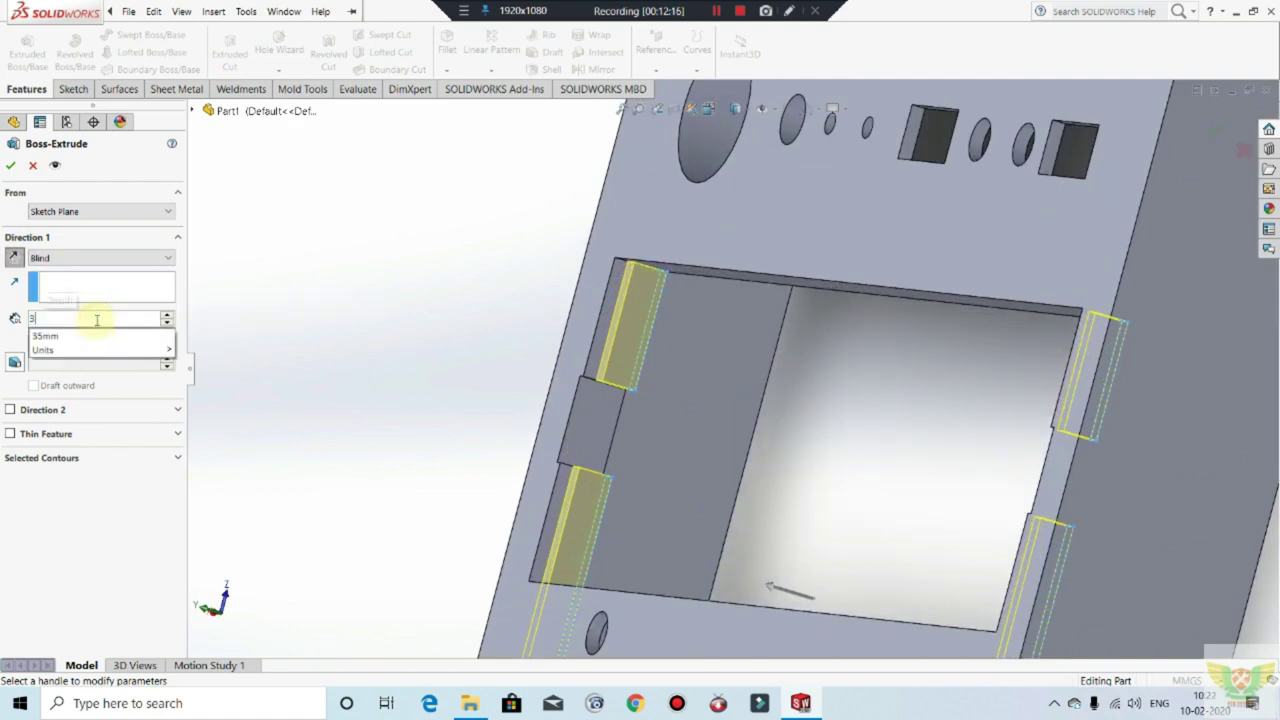
key(Return)
text(2)
key(Return)
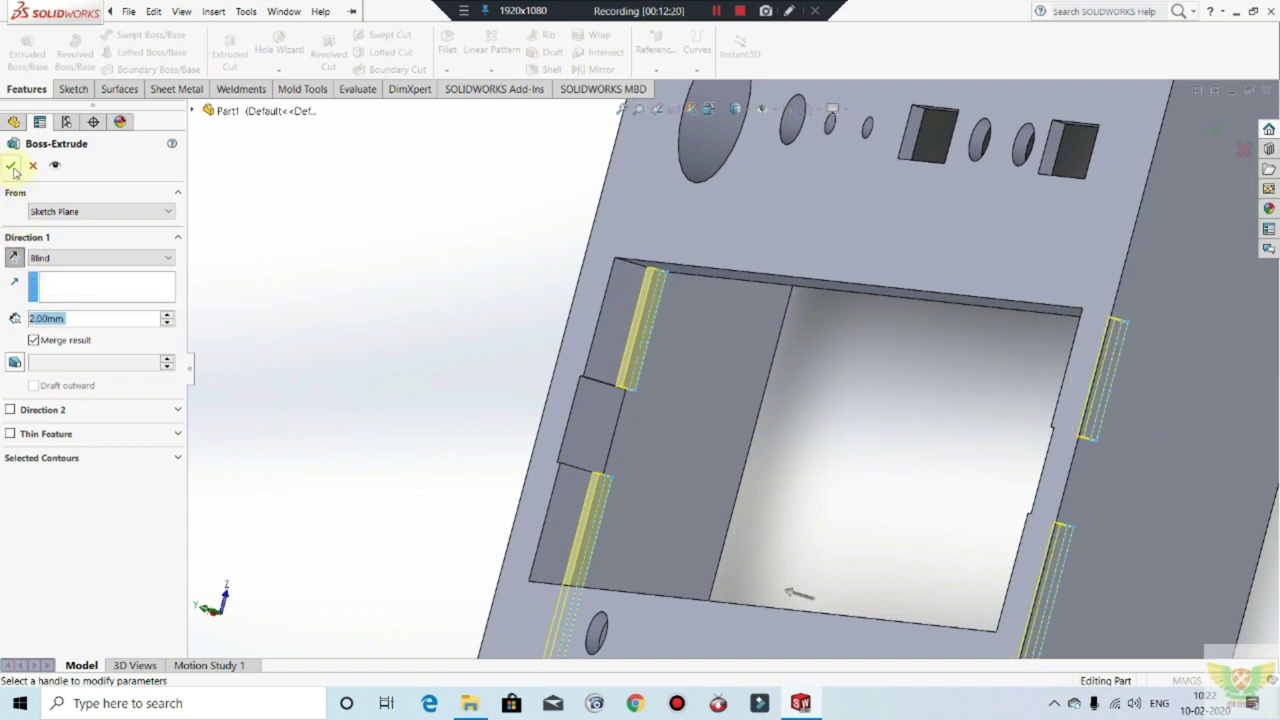
key(Return)
mouse_move(480, 349)
middle_down()
mouse_move(466, 363)
mouse_move(587, 357)
middle_up()
scroll(810, 408, up, 5)
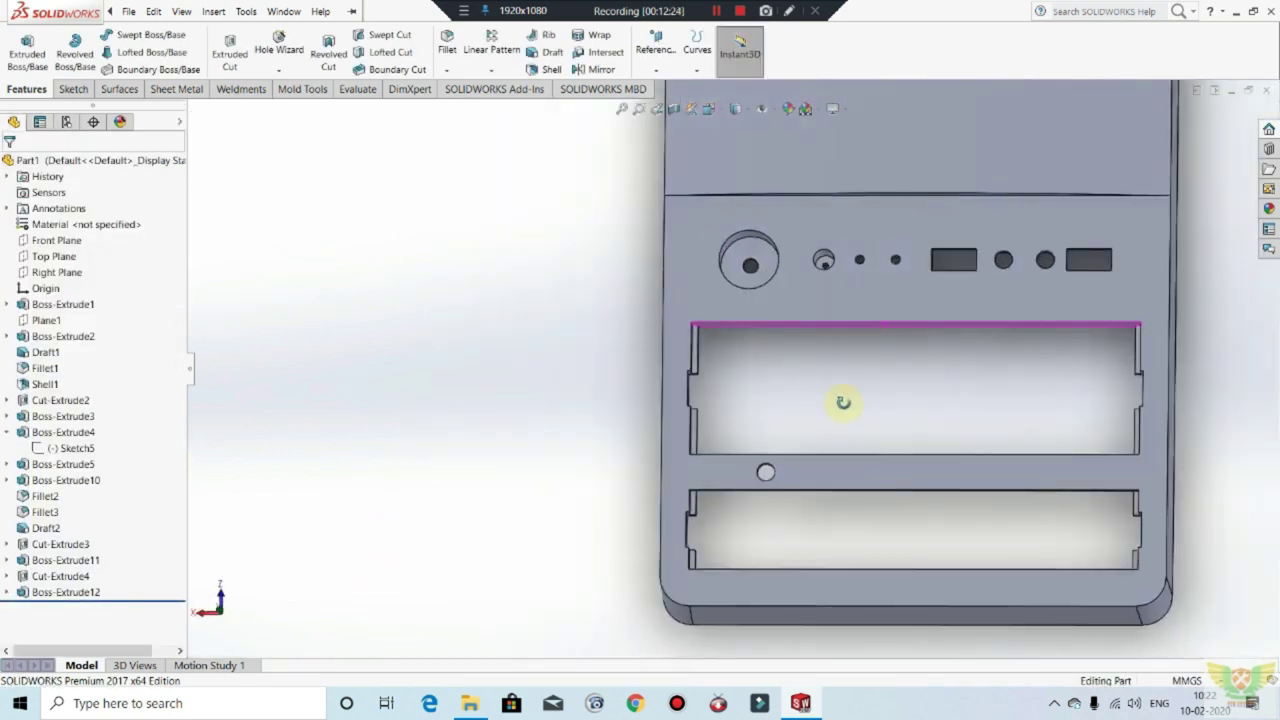
scroll(846, 400, down, 1)
scroll(734, 380, down, 3)
scroll(691, 374, down, 3)
scroll(690, 360, up, 2)
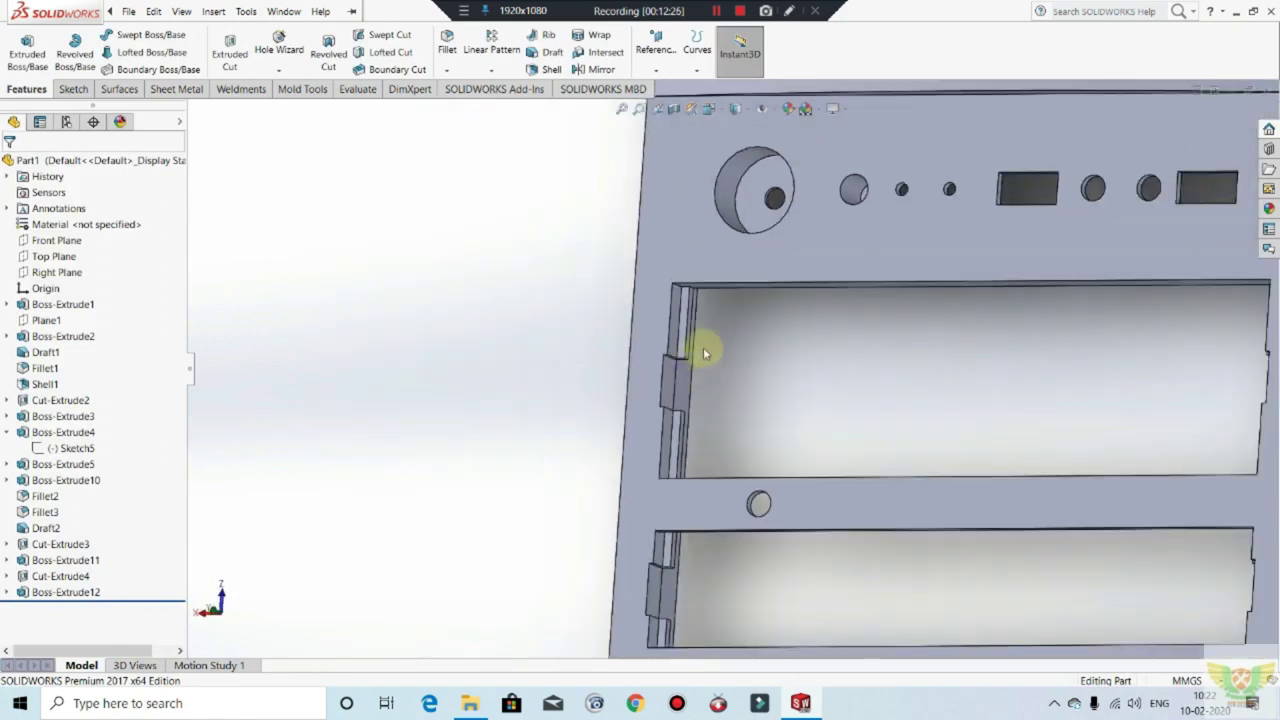
scroll(734, 337, up, 2)
scroll(871, 343, up, 2)
scroll(990, 395, up, 1)
mouse_move(997, 399)
middle_down()
mouse_move(957, 414)
mouse_move(957, 443)
middle_up()
scroll(900, 438, down, 3)
scroll(760, 428, up, 3)
scroll(668, 427, up, 3)
mouse_move(609, 391)
middle_down()
mouse_move(1071, 523)
mouse_move(758, 251)
mouse_move(1011, 251)
mouse_move(808, 286)
mouse_move(745, 358)
middle_up()
scroll(737, 206, down, 2)
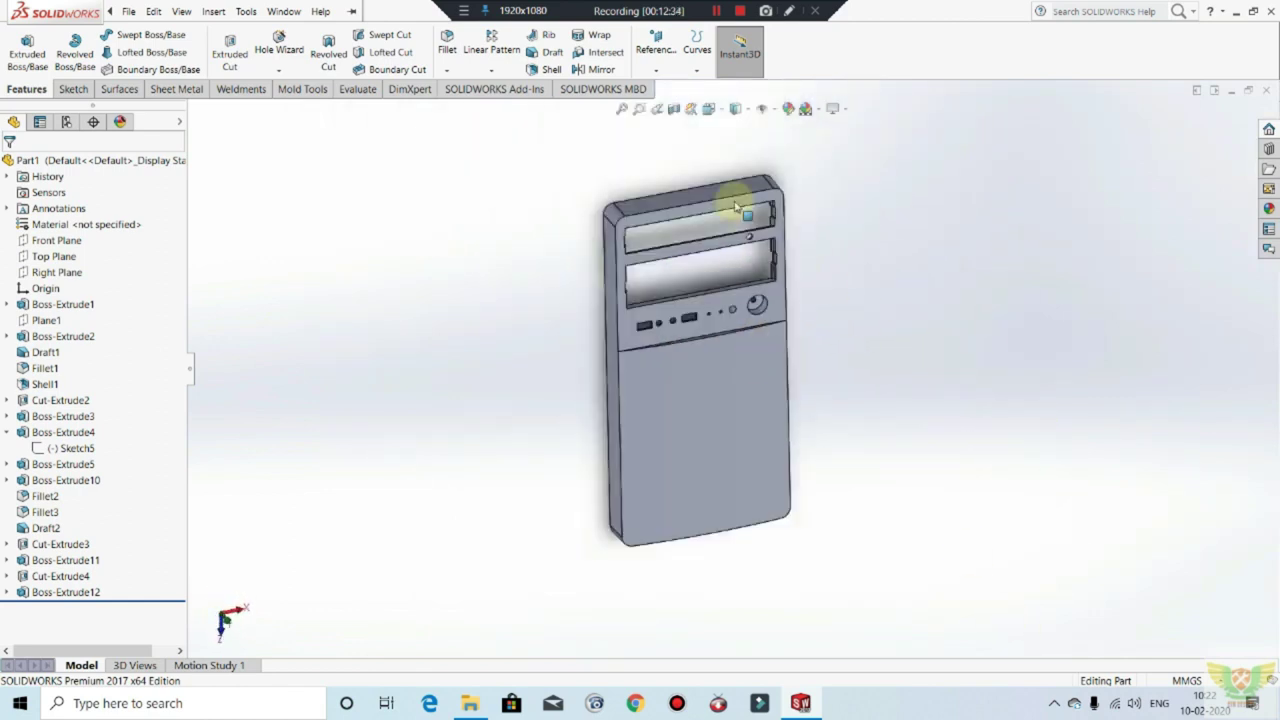
scroll(737, 217, down, 1)
scroll(743, 251, down, 3)
scroll(750, 253, down, 3)
scroll(750, 254, down, 2)
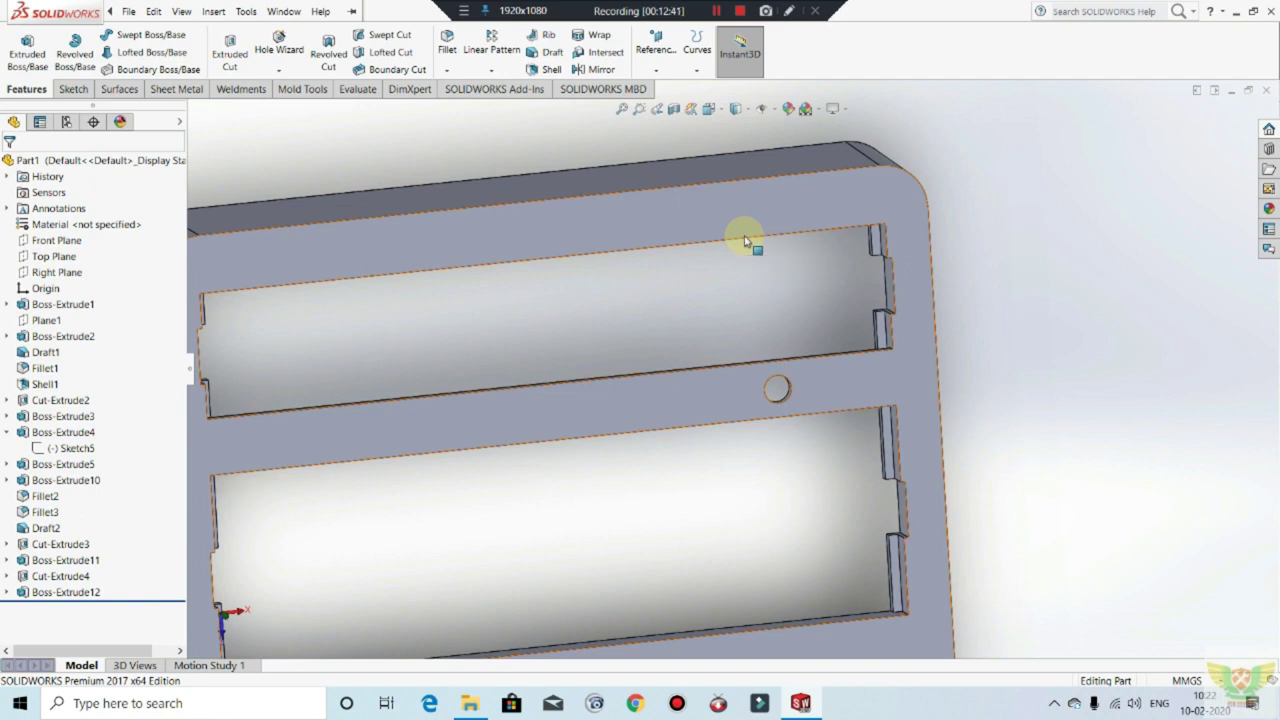
scroll(714, 351, up, 4)
scroll(508, 376, down, 2)
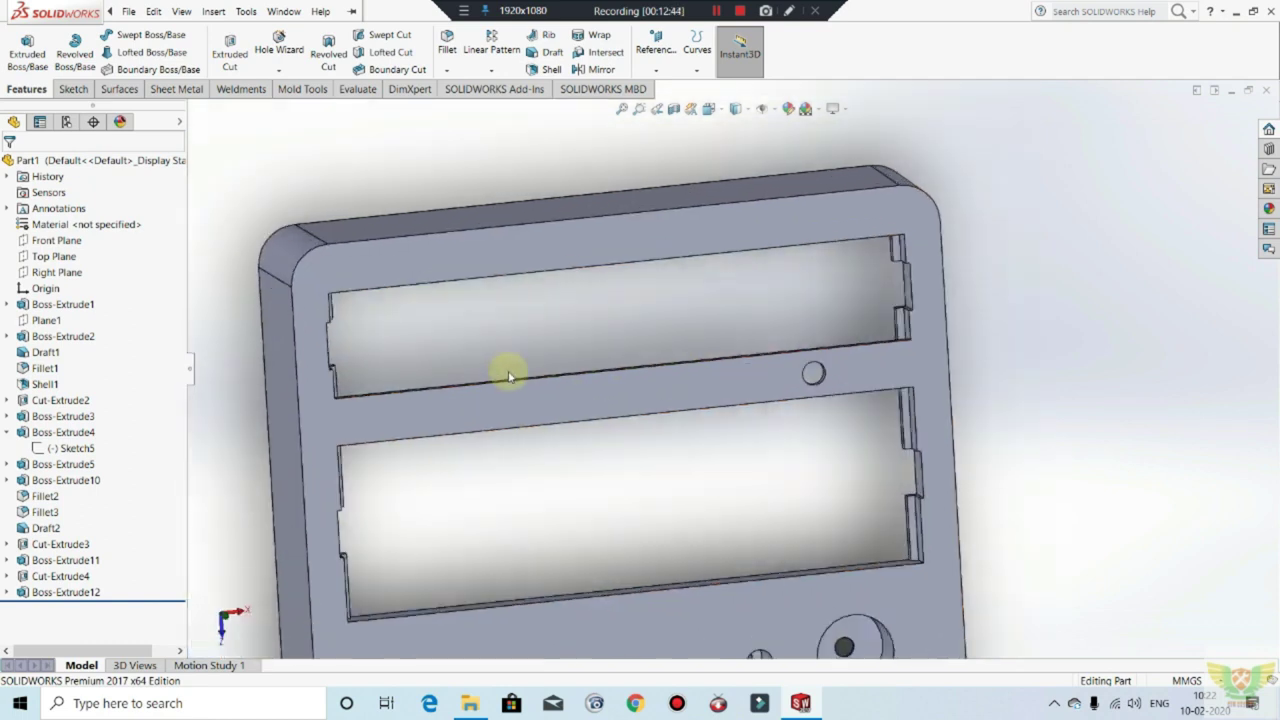
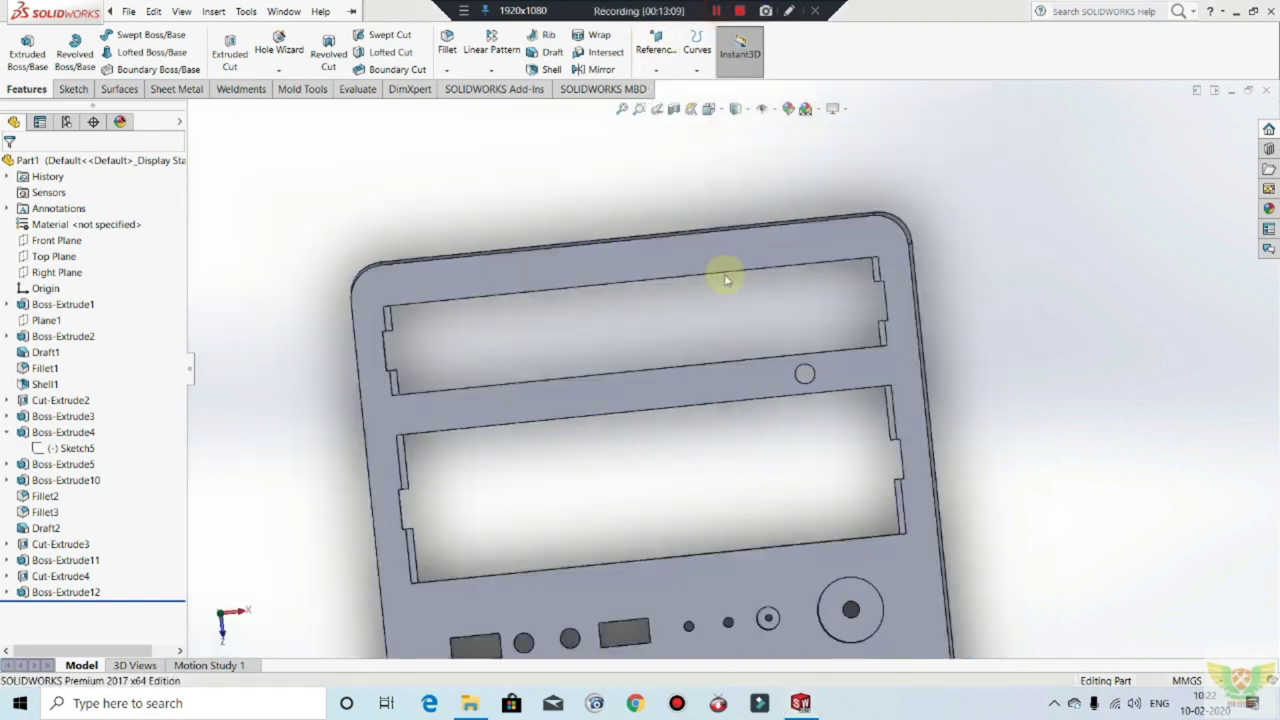
Step: Offset the Boss-Extrude13 sketch rectangle by 0.10 mm, reversed, and close the sketch
mouse_move(728, 277)
middle_down()
mouse_move(731, 320)
mouse_move(720, 290)
middle_up()
scroll(737, 311, down, 5)
scroll(720, 290, up, 3)
scroll(723, 366, up, 2)
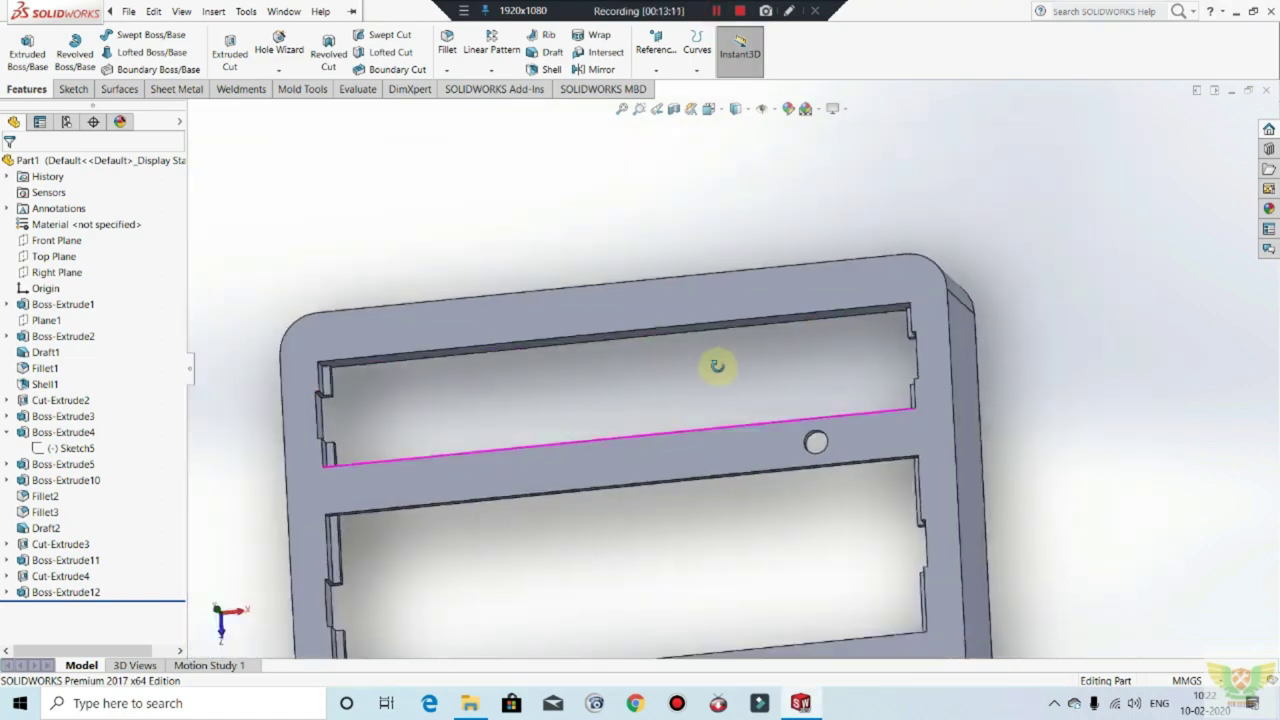
middle_drag(723, 363, 743, 343)
click(630, 298)
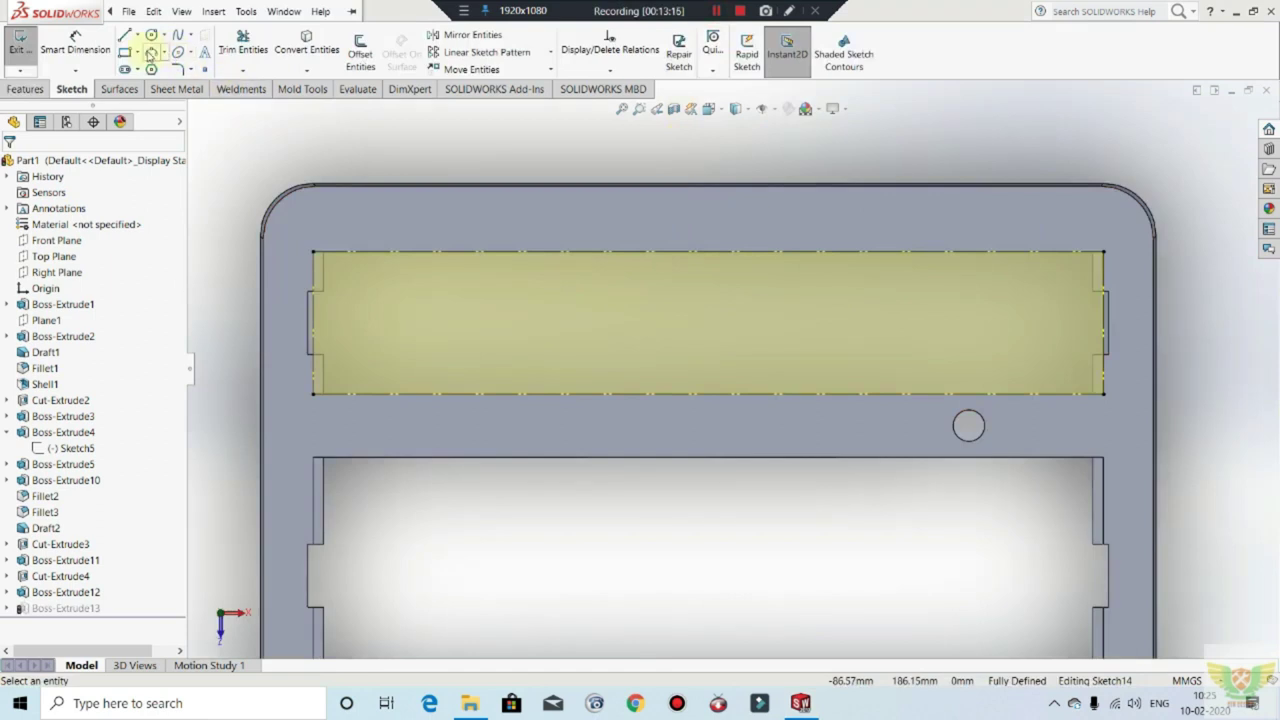
click(358, 52)
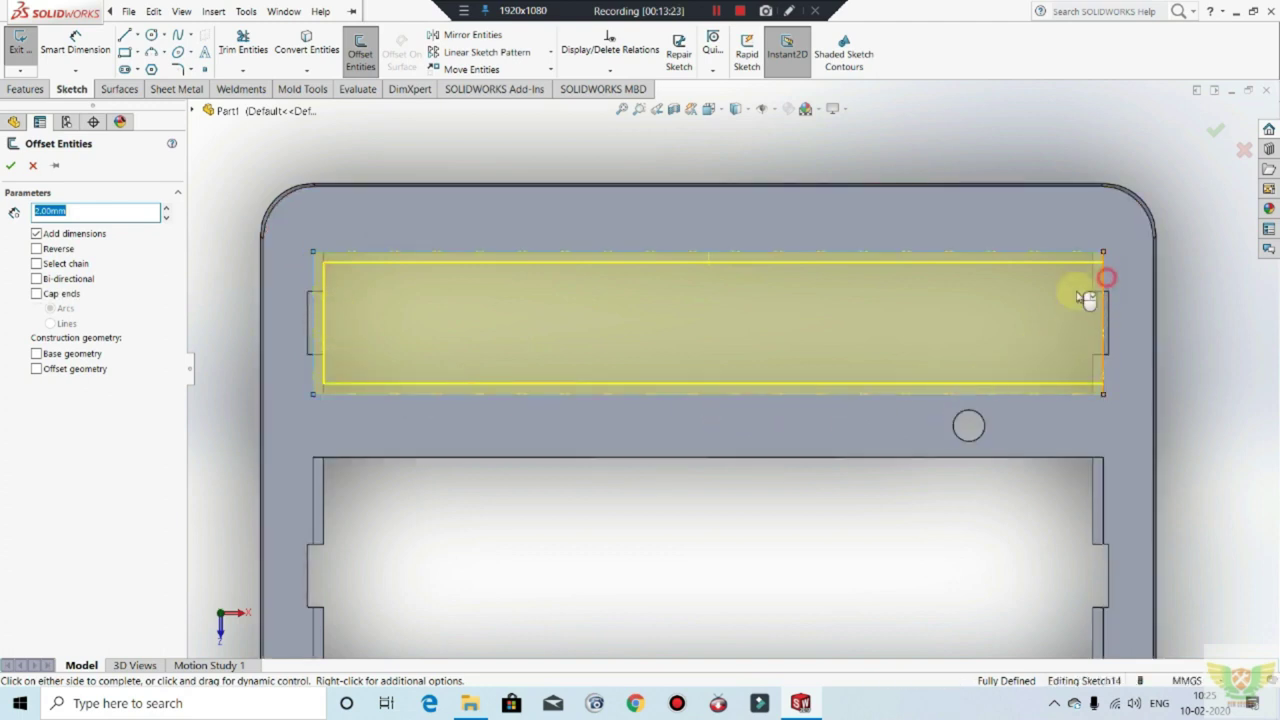
text(0.1)
key(Return)
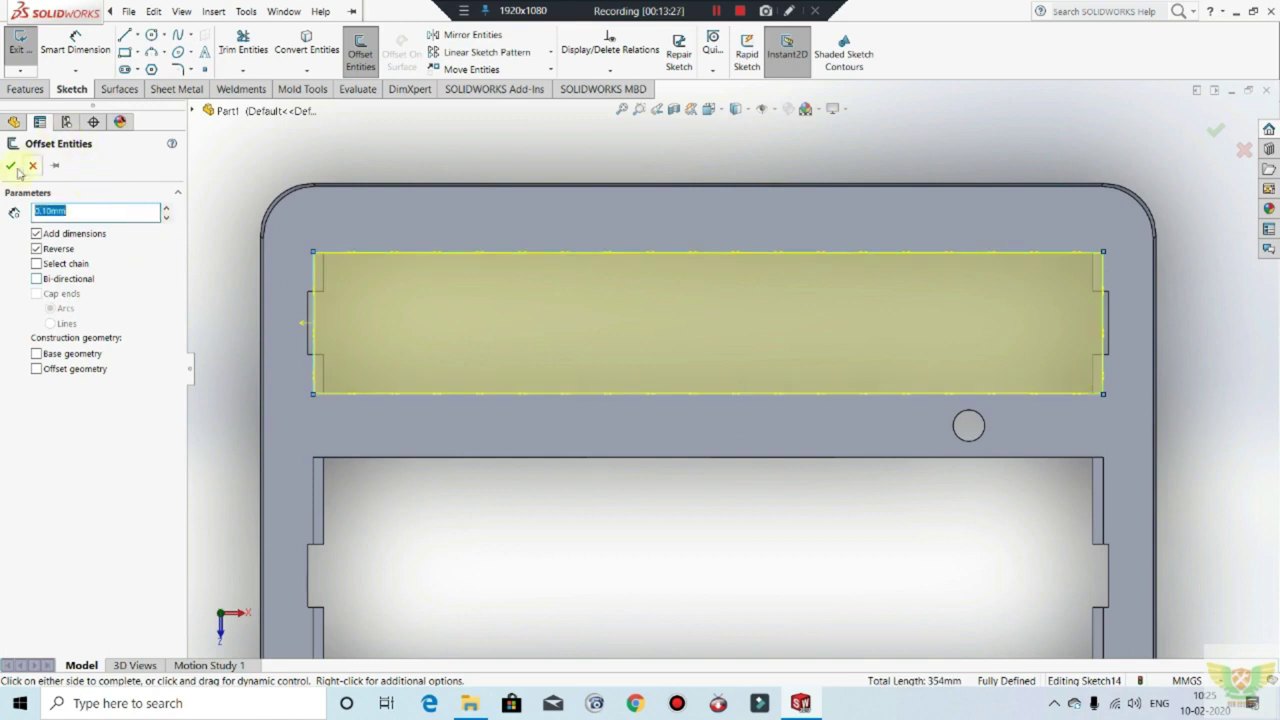
click(11, 166)
click(20, 45)
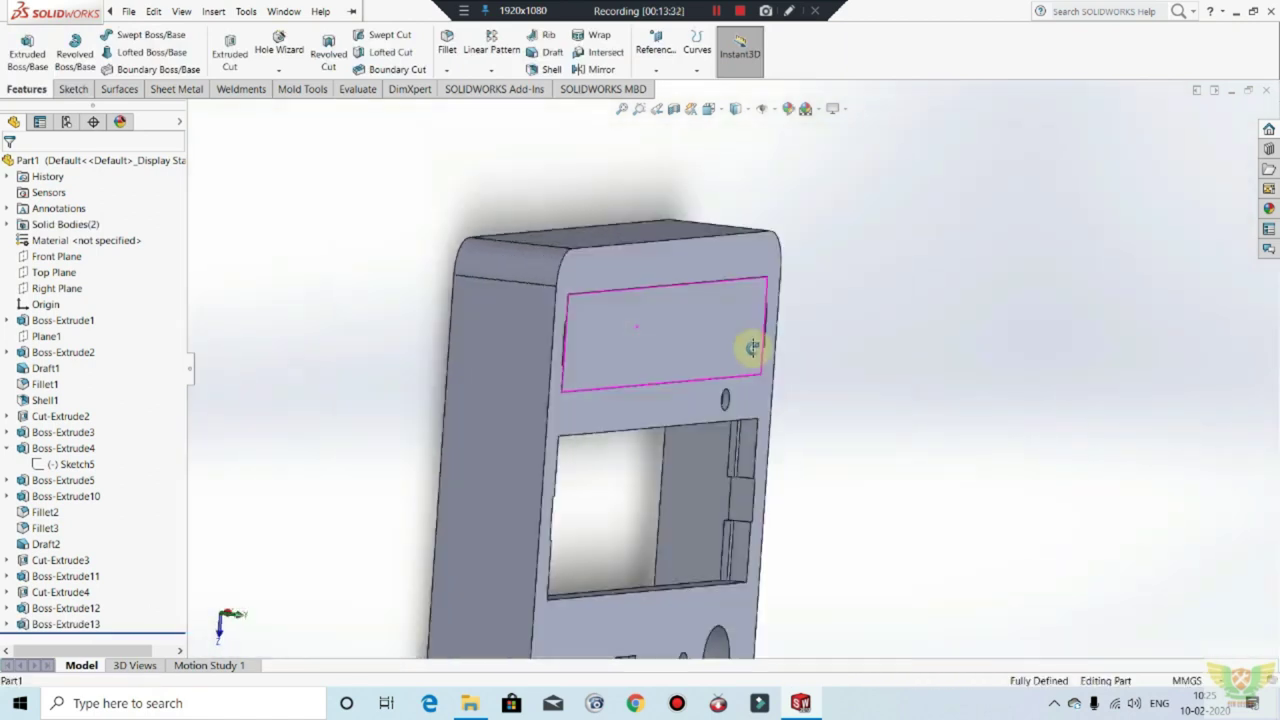
mouse_move(752, 347)
middle_down()
mouse_move(832, 349)
mouse_move(443, 289)
middle_up()
scroll(443, 280, down, 3)
scroll(400, 260, down, 2)
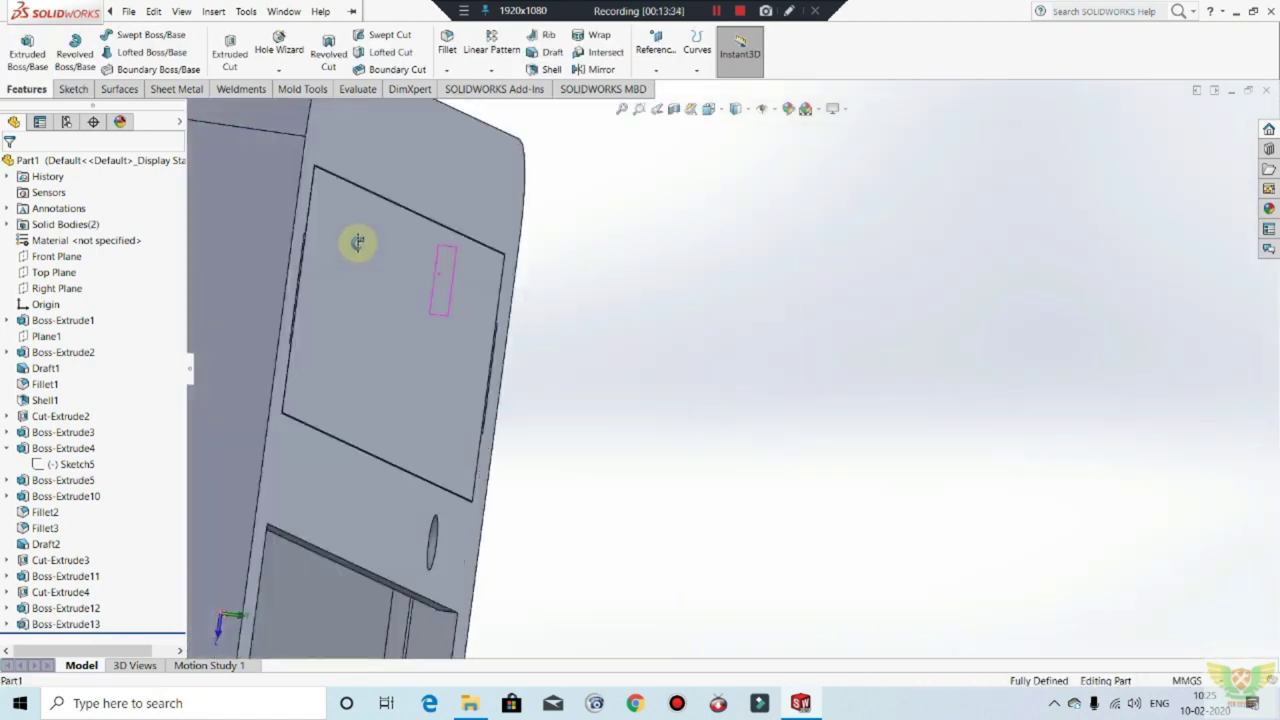
scroll(380, 270, up, 3)
click(416, 282)
right_click(416, 282)
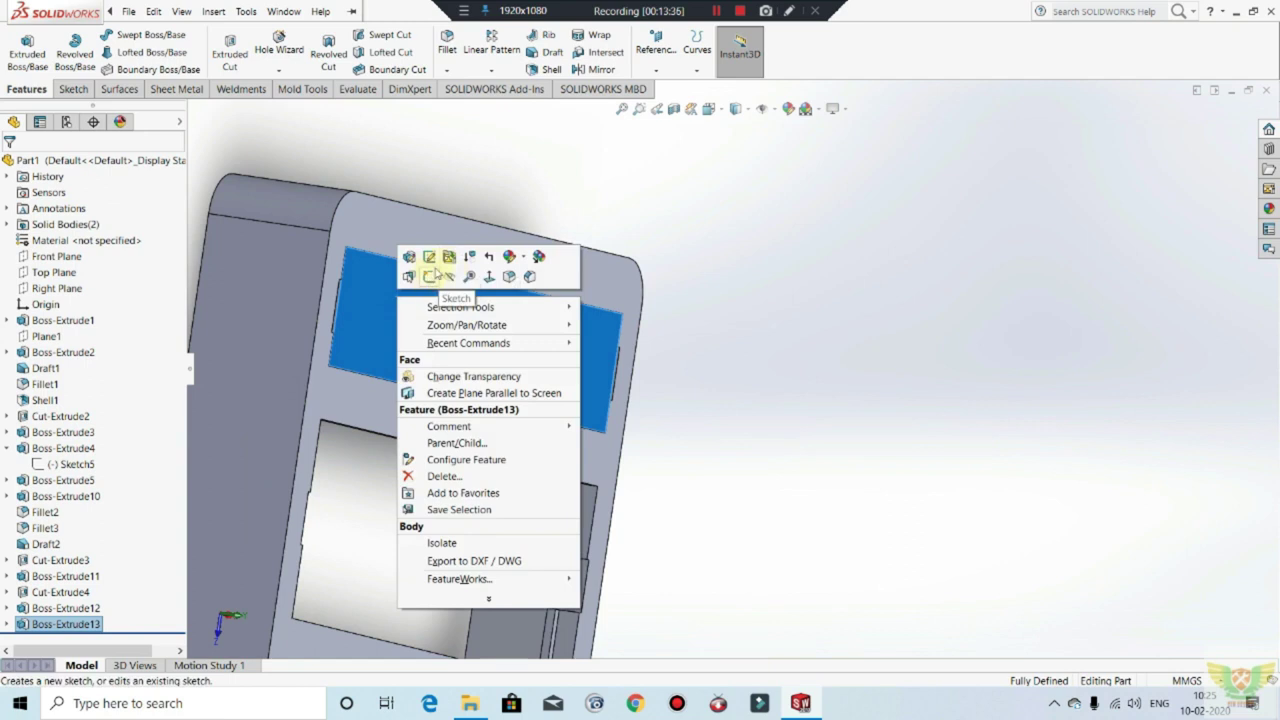
click(418, 257)
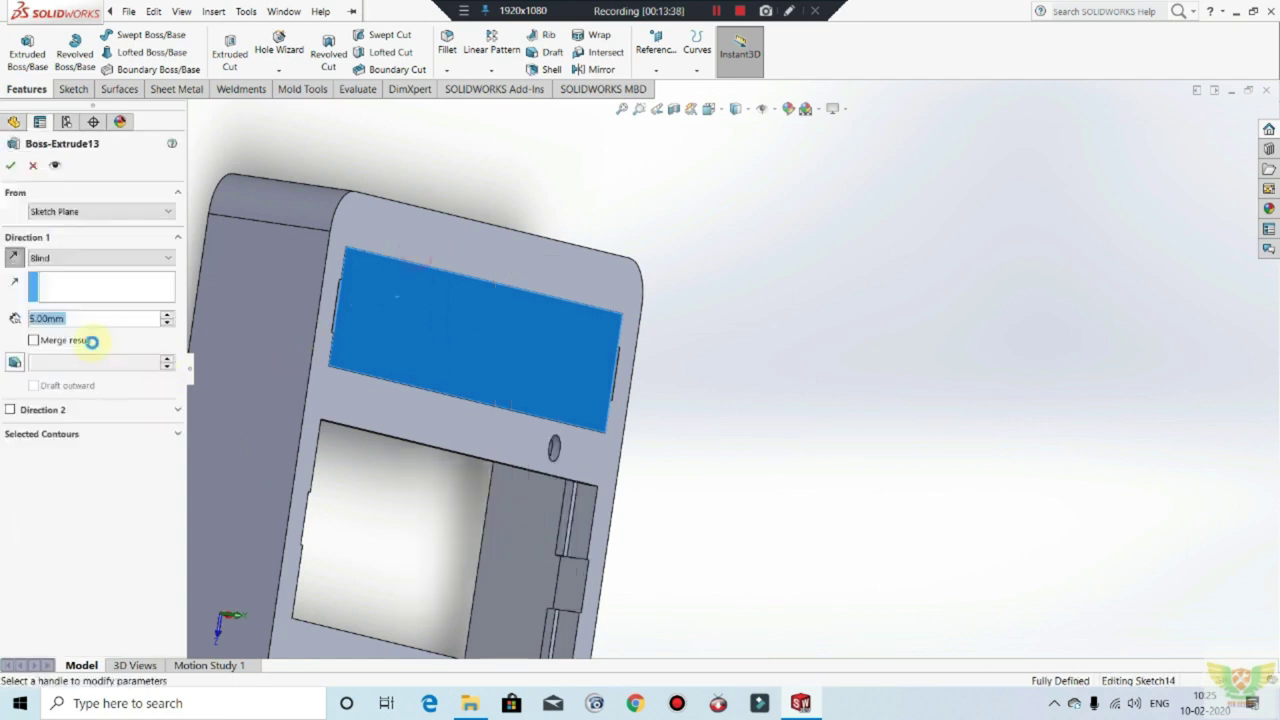
click(31, 166)
scroll(600, 340, down, 3)
scroll(560, 380, down, 2)
mouse_move(527, 377)
middle_down()
mouse_move(737, 360)
mouse_move(560, 400)
mouse_move(437, 353)
mouse_move(729, 343)
middle_up()
scroll(657, 371, down, 3)
scroll(620, 386, down, 2)
scroll(587, 378, down, 2)
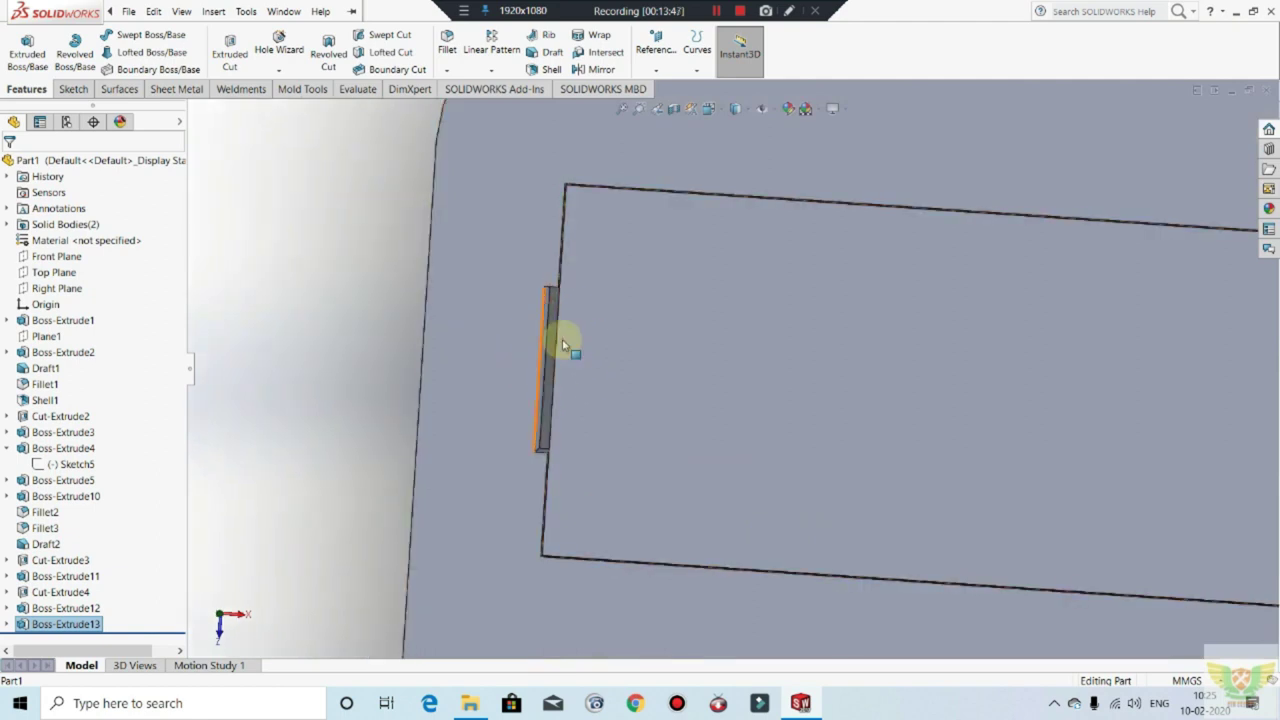
scroll(553, 320, up, 1)
scroll(621, 327, down, 1)
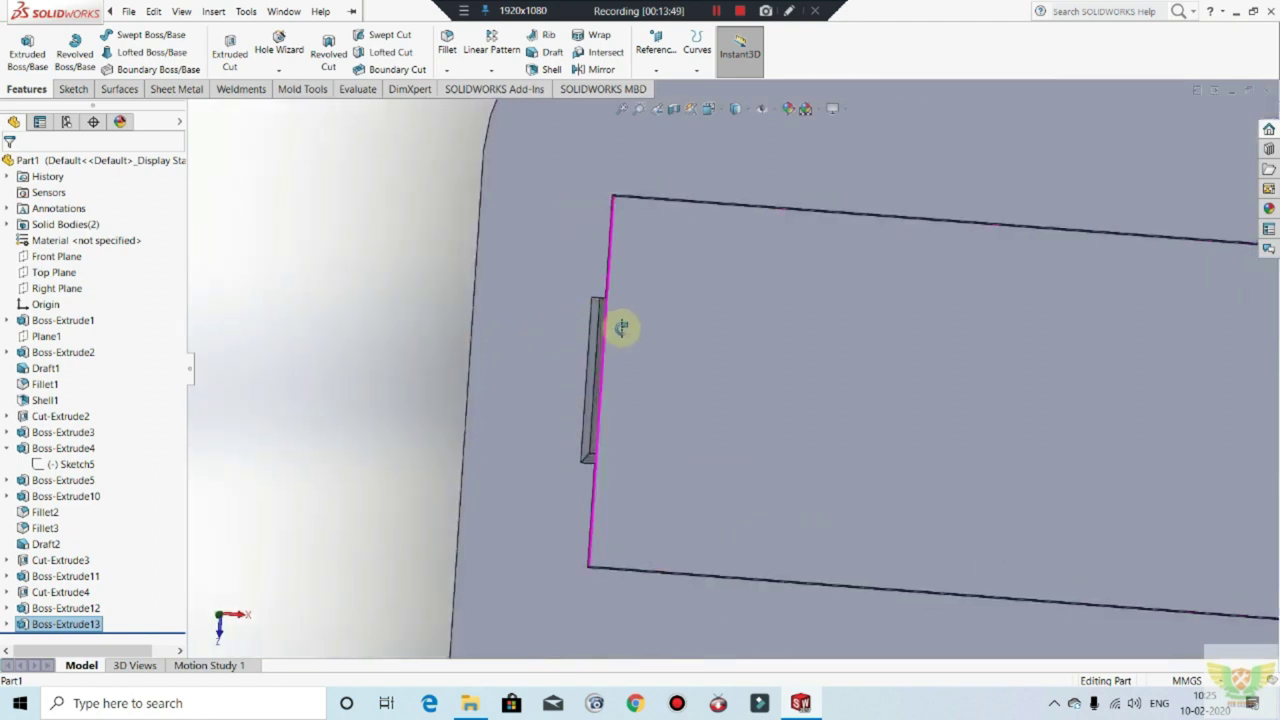
scroll(605, 328, down, 1)
scroll(595, 300, up, 1)
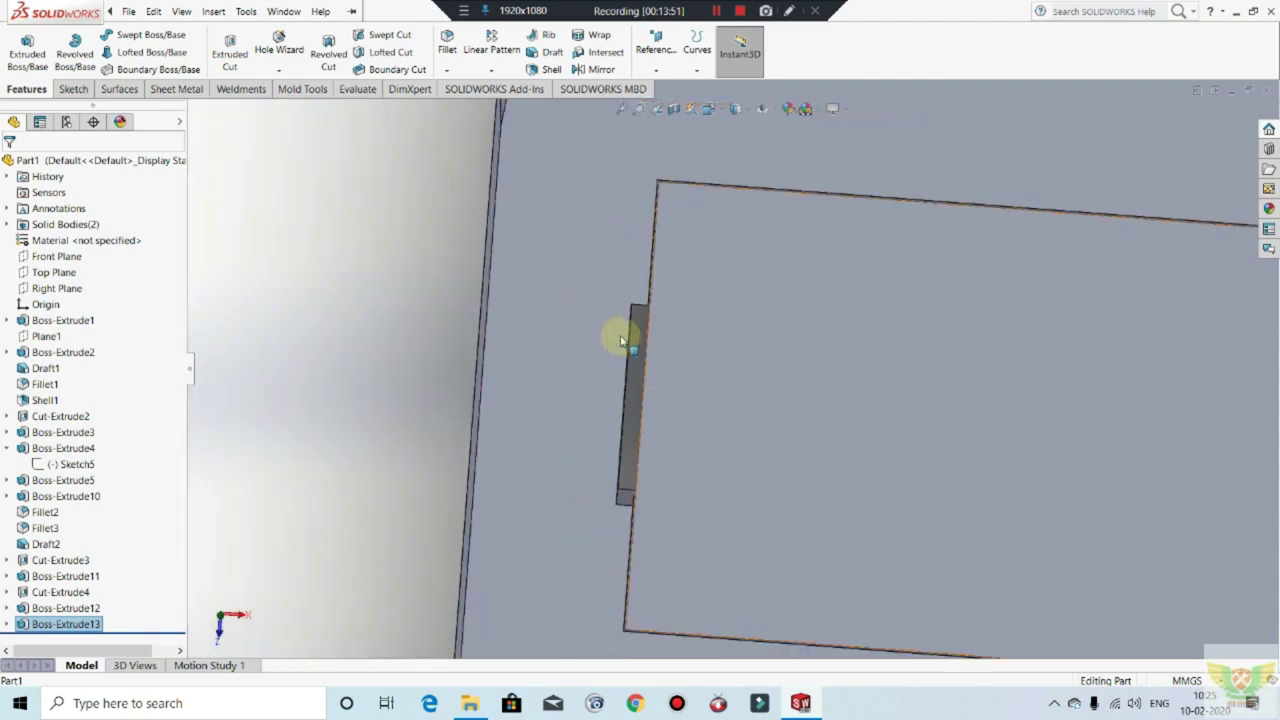
scroll(648, 360, up, 1)
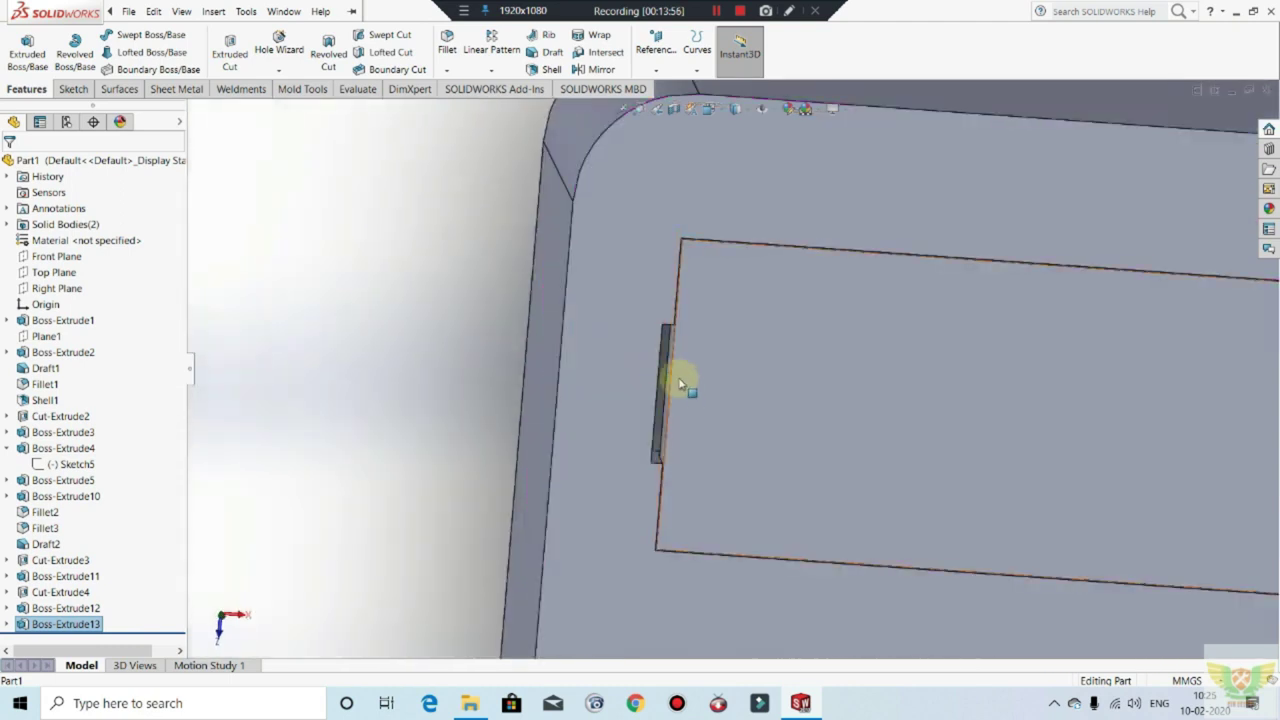
scroll(660, 365, down, 1)
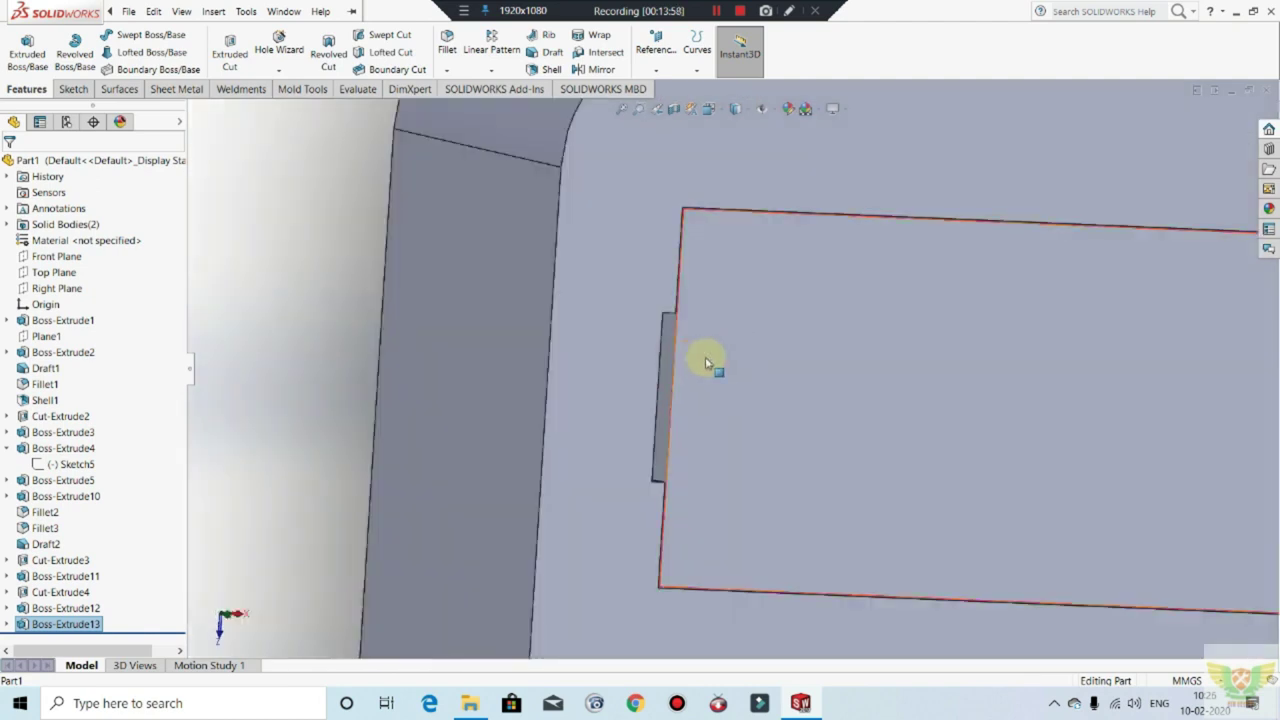
scroll(700, 357, up, 1)
scroll(694, 363, up, 1)
scroll(709, 378, down, 3)
scroll(709, 378, down, 1)
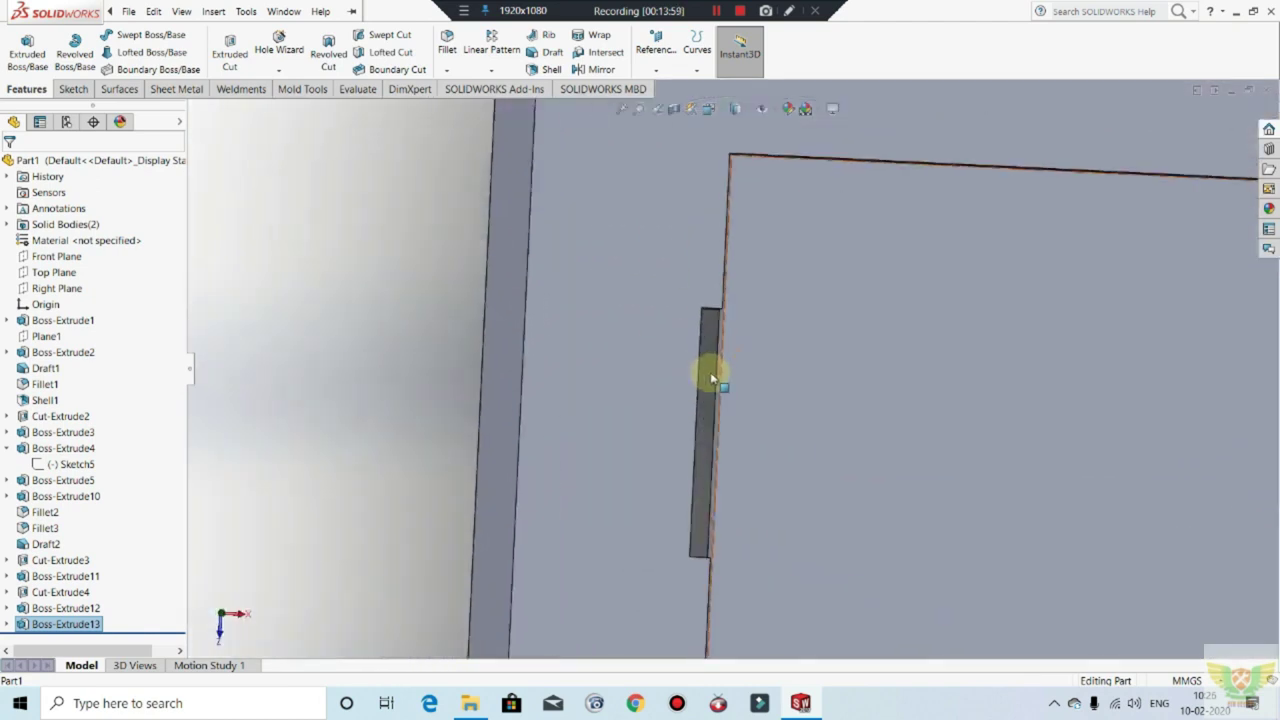
scroll(711, 371, up, 2)
scroll(737, 363, up, 2)
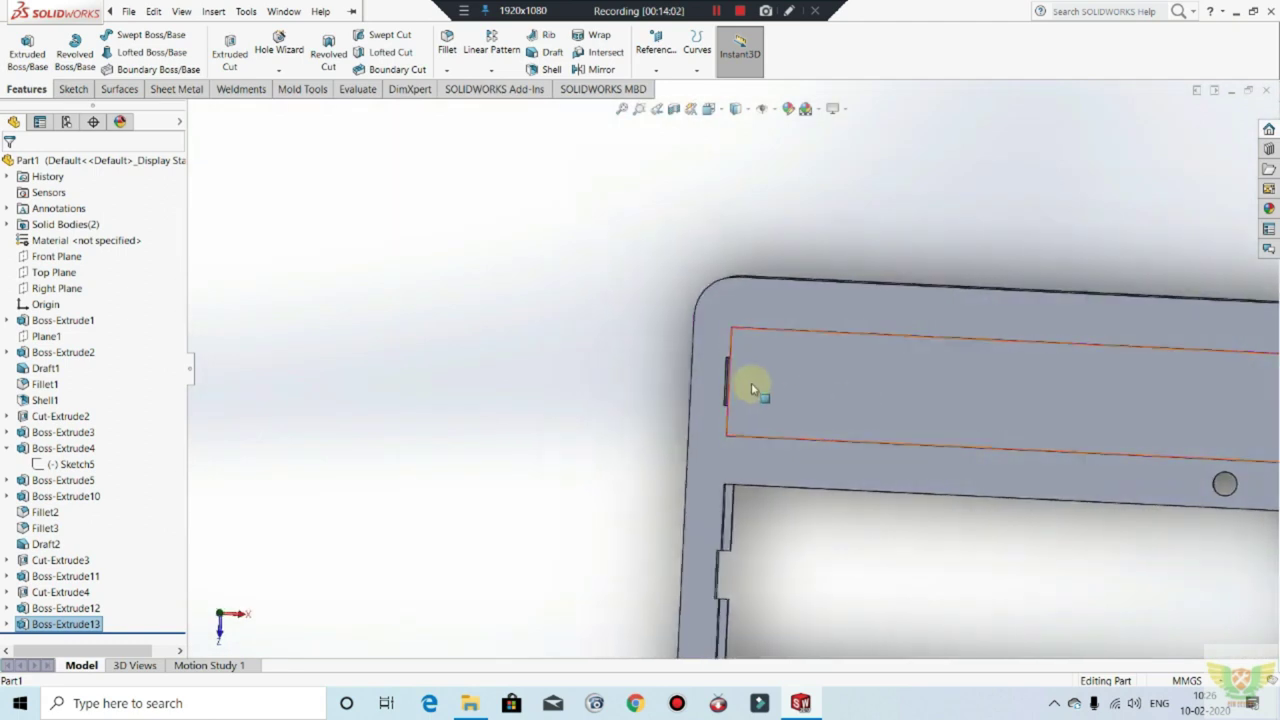
scroll(708, 349, down, 2)
scroll(697, 329, down, 2)
scroll(703, 331, up, 2)
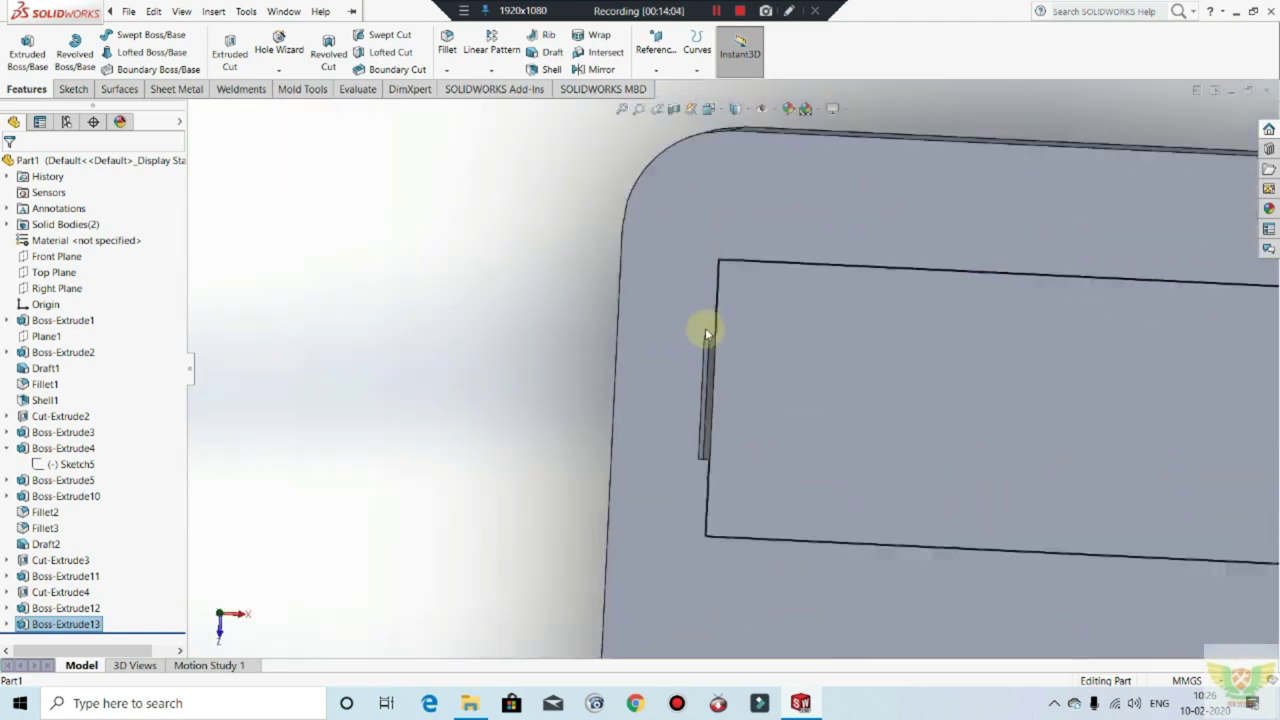
scroll(823, 397, up, 2)
scroll(900, 389, up, 2)
scroll(1064, 424, down, 1)
scroll(1034, 329, down, 2)
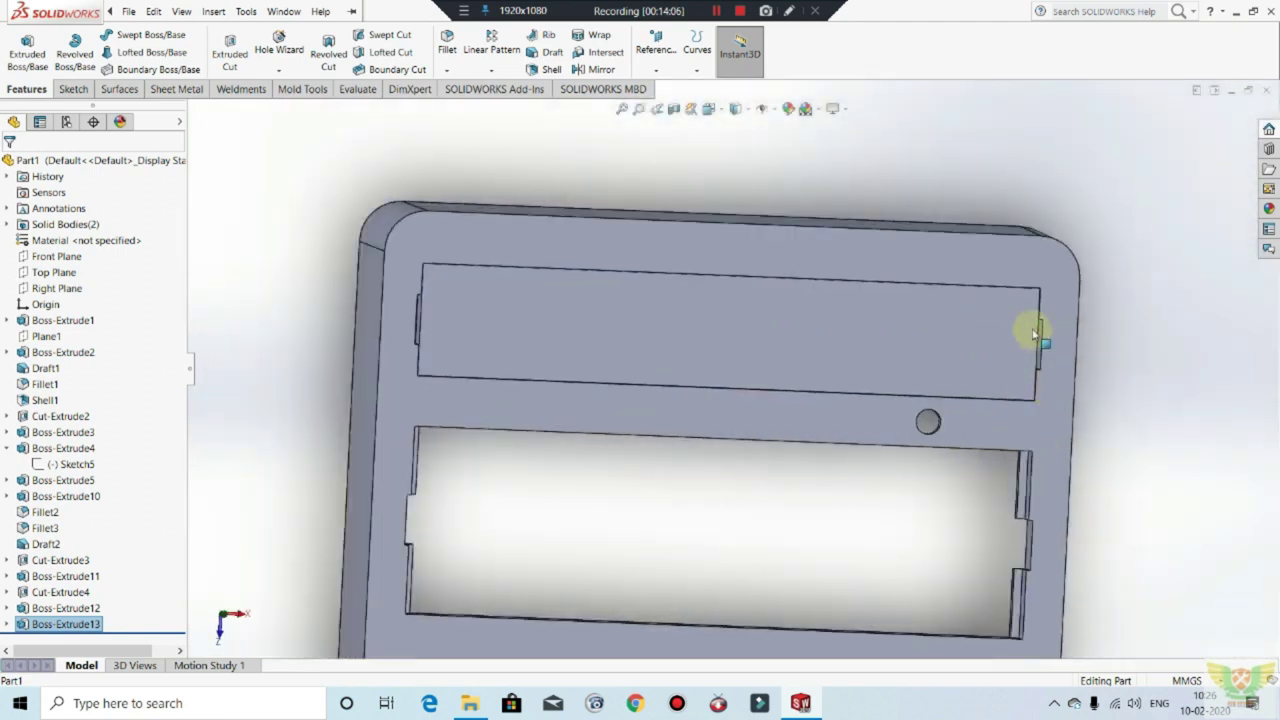
scroll(1051, 343, up, 2)
scroll(517, 358, down, 1)
scroll(545, 364, down, 2)
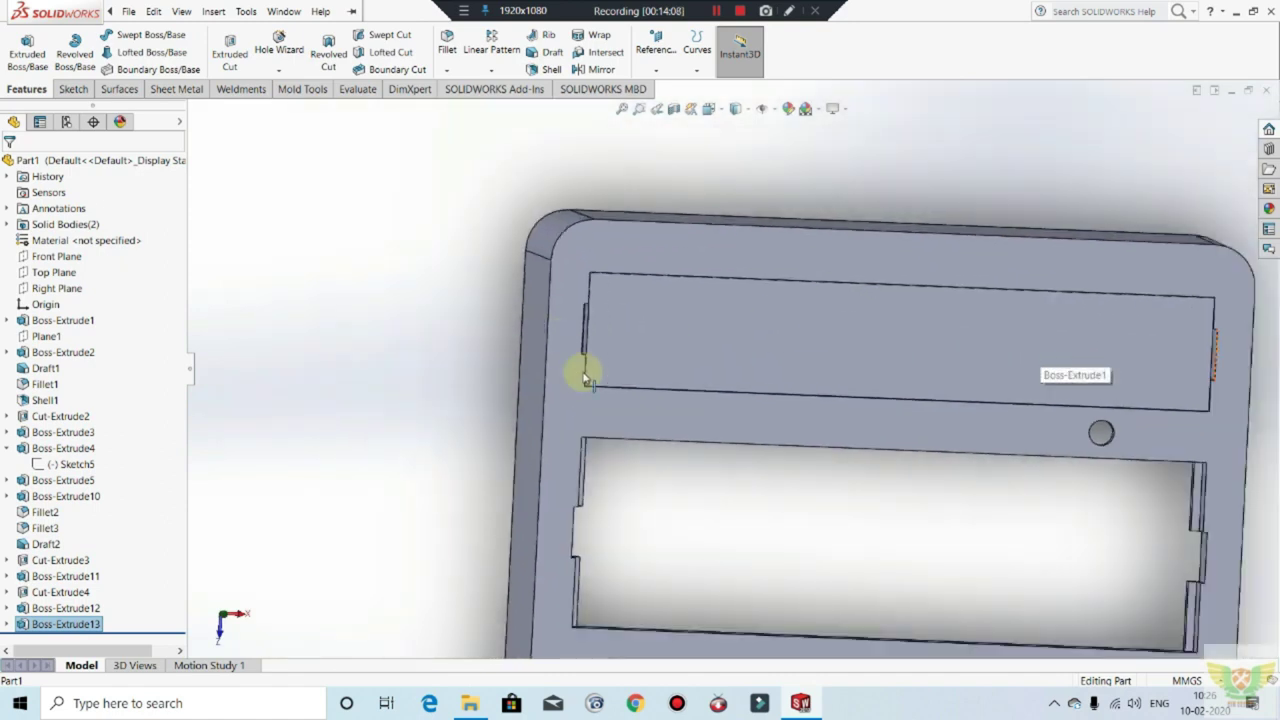
scroll(575, 368, up, 1)
scroll(600, 360, up, 1)
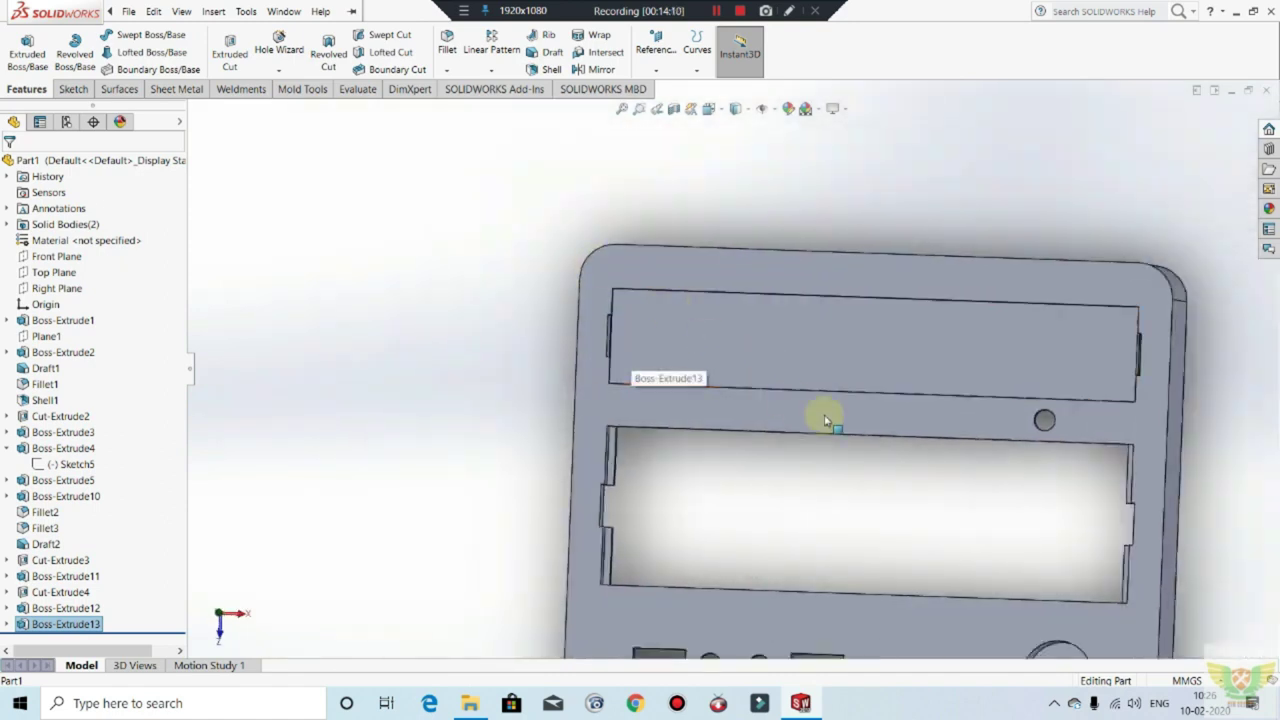
scroll(840, 400, up, 2)
scroll(900, 380, down, 3)
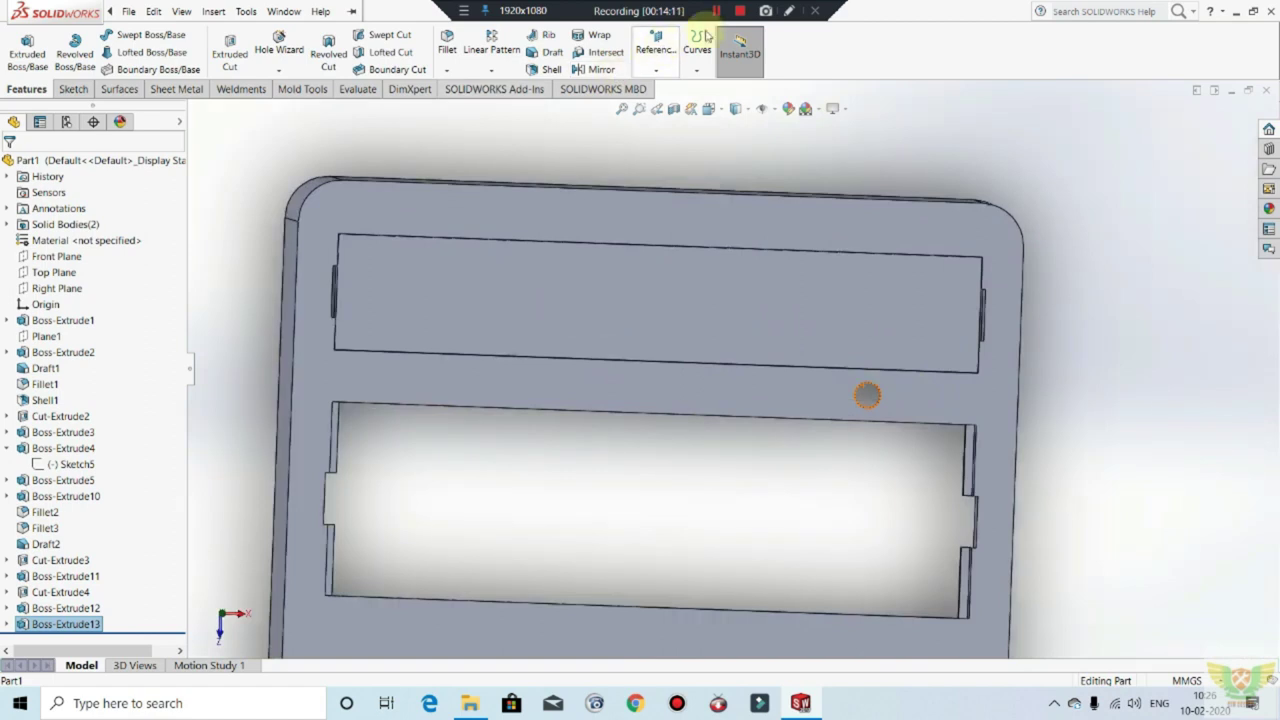
scroll(750, 380, up, 2)
scroll(700, 430, down, 3)
scroll(610, 350, down, 2)
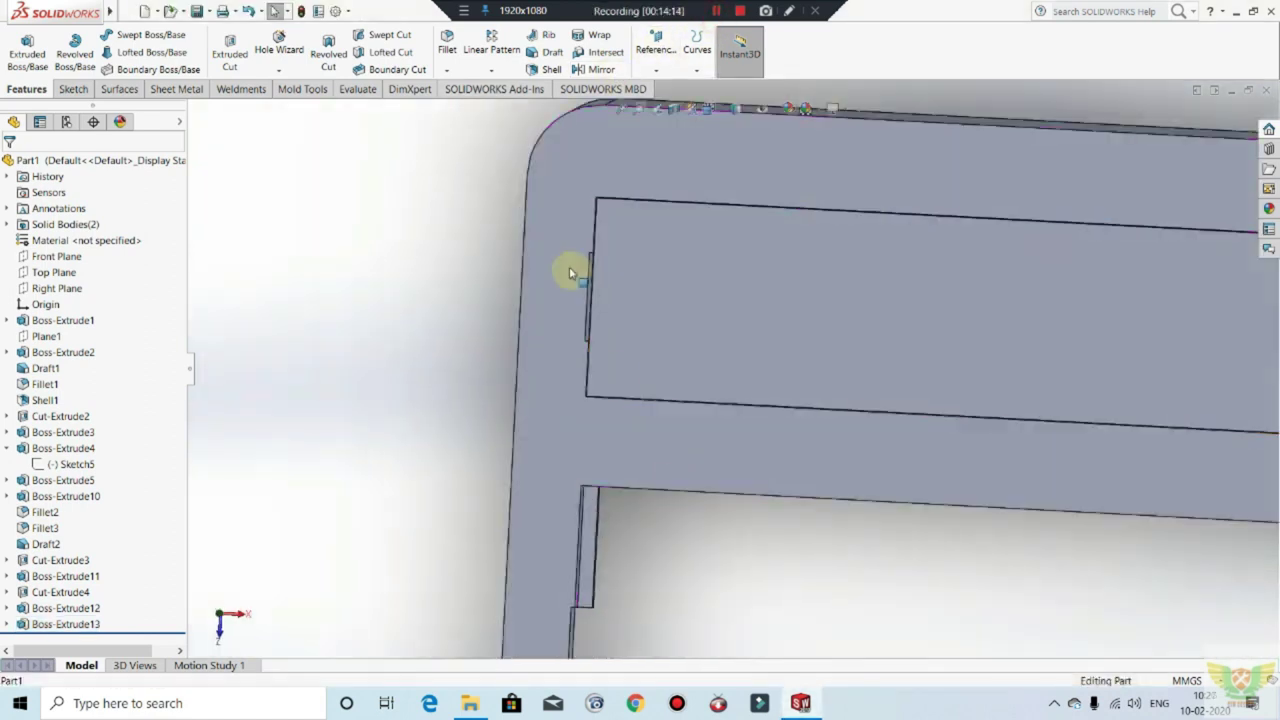
scroll(610, 280, down, 1)
scroll(670, 320, up, 2)
scroll(740, 370, up, 2)
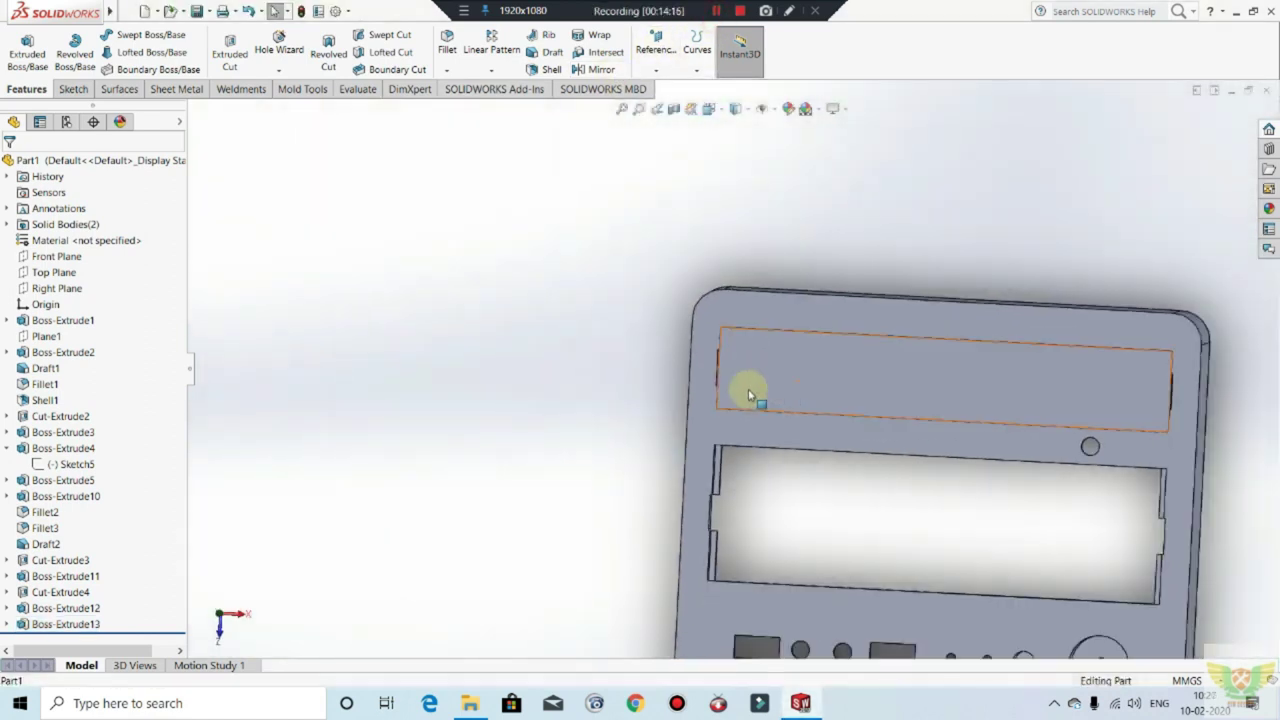
scroll(748, 395, down, 2)
scroll(709, 363, down, 2)
scroll(654, 320, up, 1)
scroll(694, 323, down, 2)
scroll(550, 290, up, 2)
scroll(420, 275, up, 2)
scroll(640, 360, up, 2)
scroll(1005, 445, up, 1)
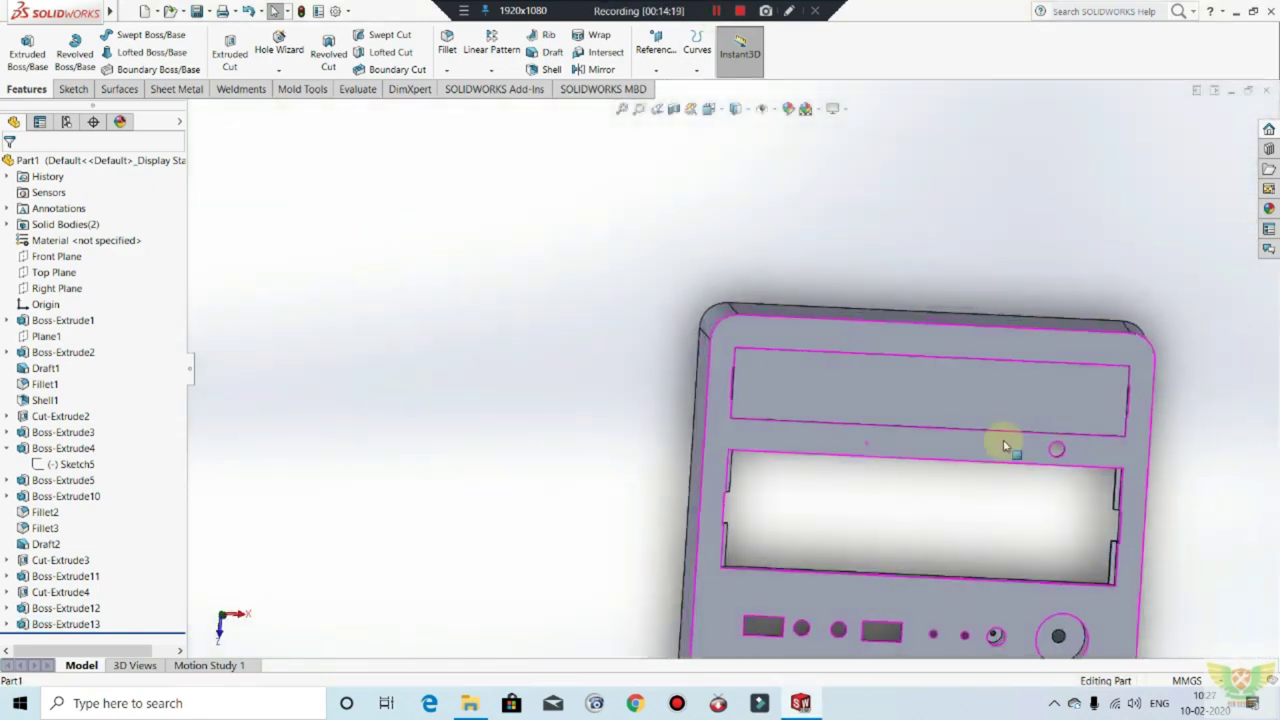
scroll(1005, 445, down, 2)
scroll(900, 420, down, 2)
Step: Start Sketch15 on the lower panel's inner face and view it face-on
scroll(870, 455, down, 2)
mouse_move(892, 458)
middle_down()
mouse_move(994, 437)
mouse_move(934, 360)
mouse_move(963, 337)
mouse_move(748, 398)
middle_up()
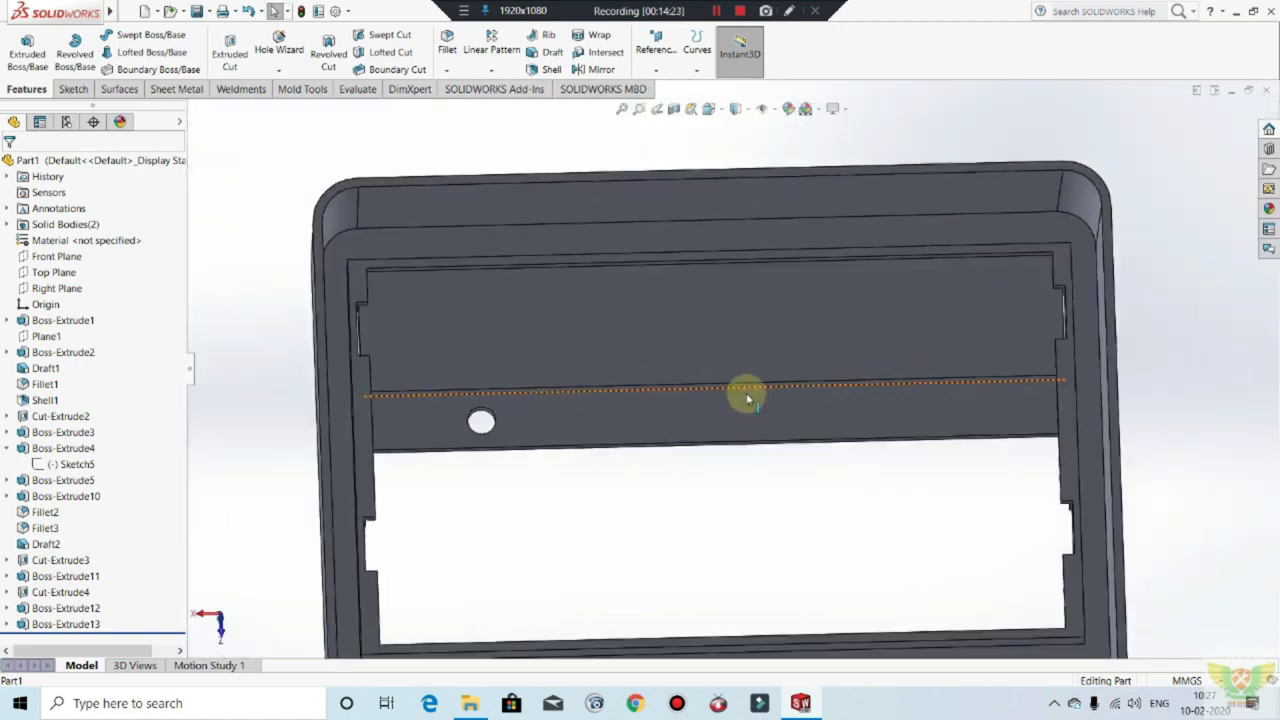
scroll(396, 329, down, 2)
scroll(470, 350, up, 1)
mouse_move(564, 349)
middle_down()
mouse_move(543, 286)
mouse_move(580, 383)
mouse_move(551, 346)
mouse_move(594, 343)
mouse_move(608, 371)
mouse_move(666, 366)
mouse_move(649, 341)
mouse_move(702, 380)
middle_up()
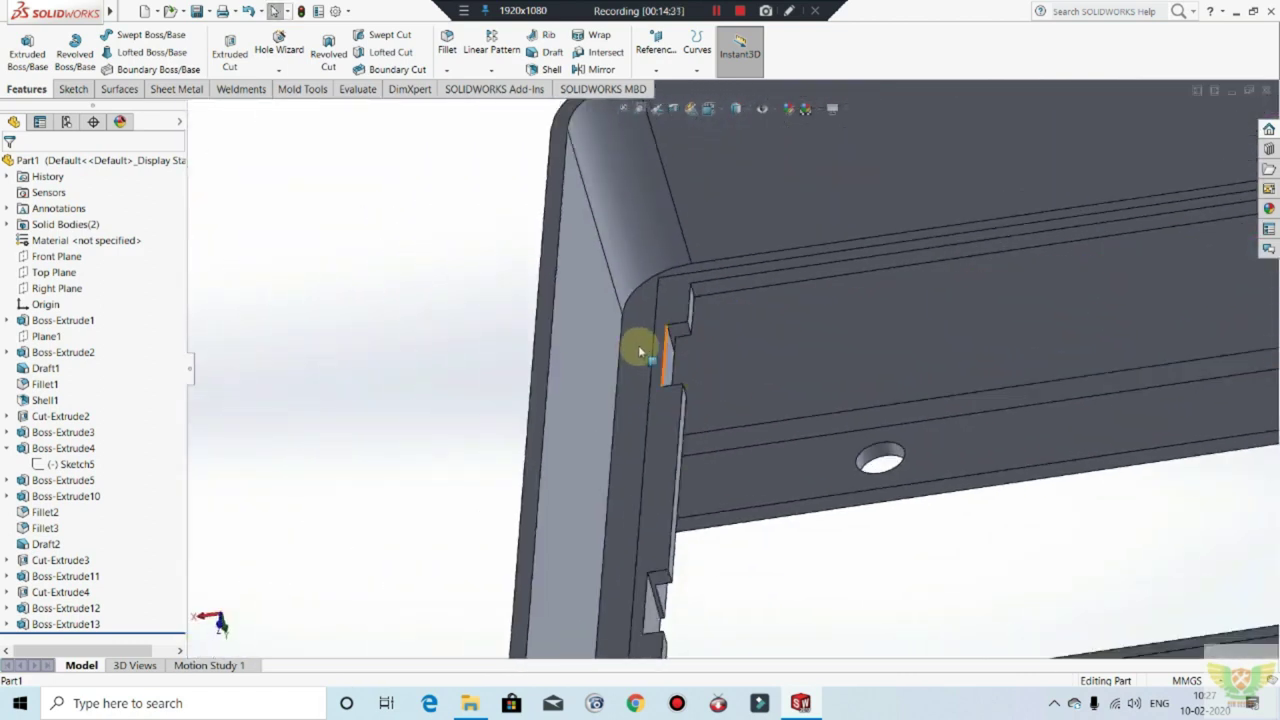
click(688, 364)
click(731, 323)
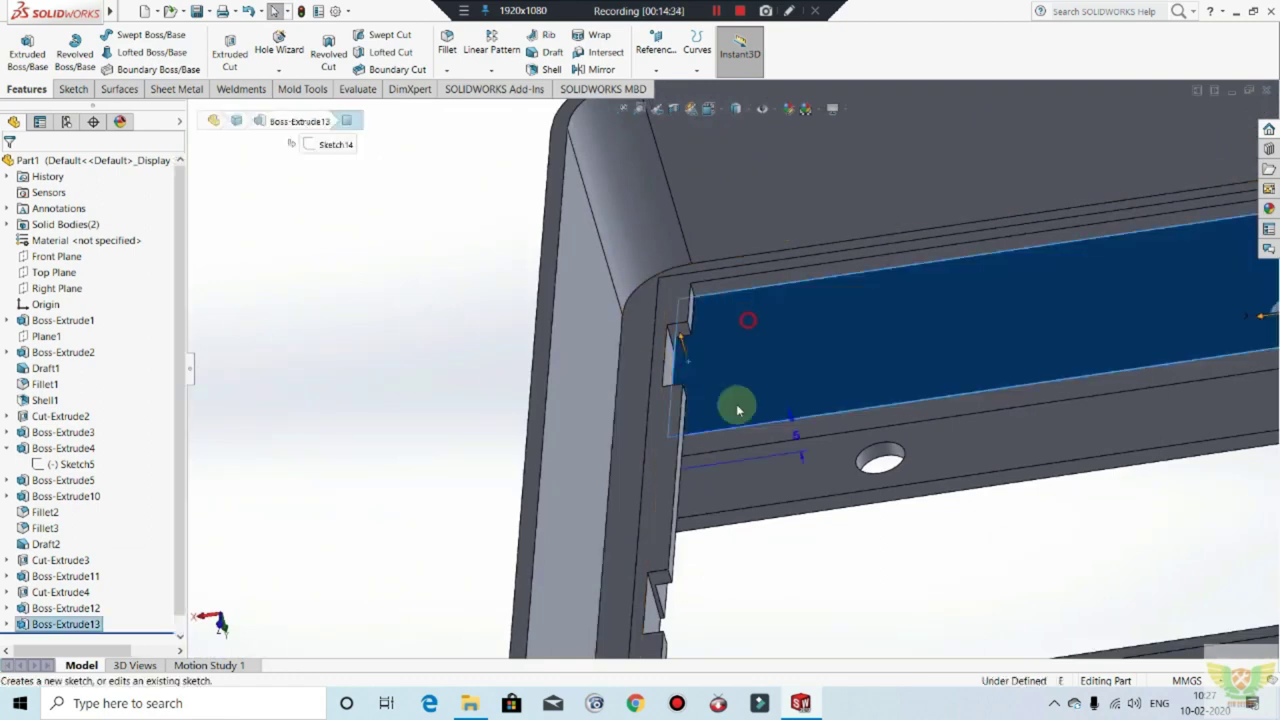
key(ctrl+8)
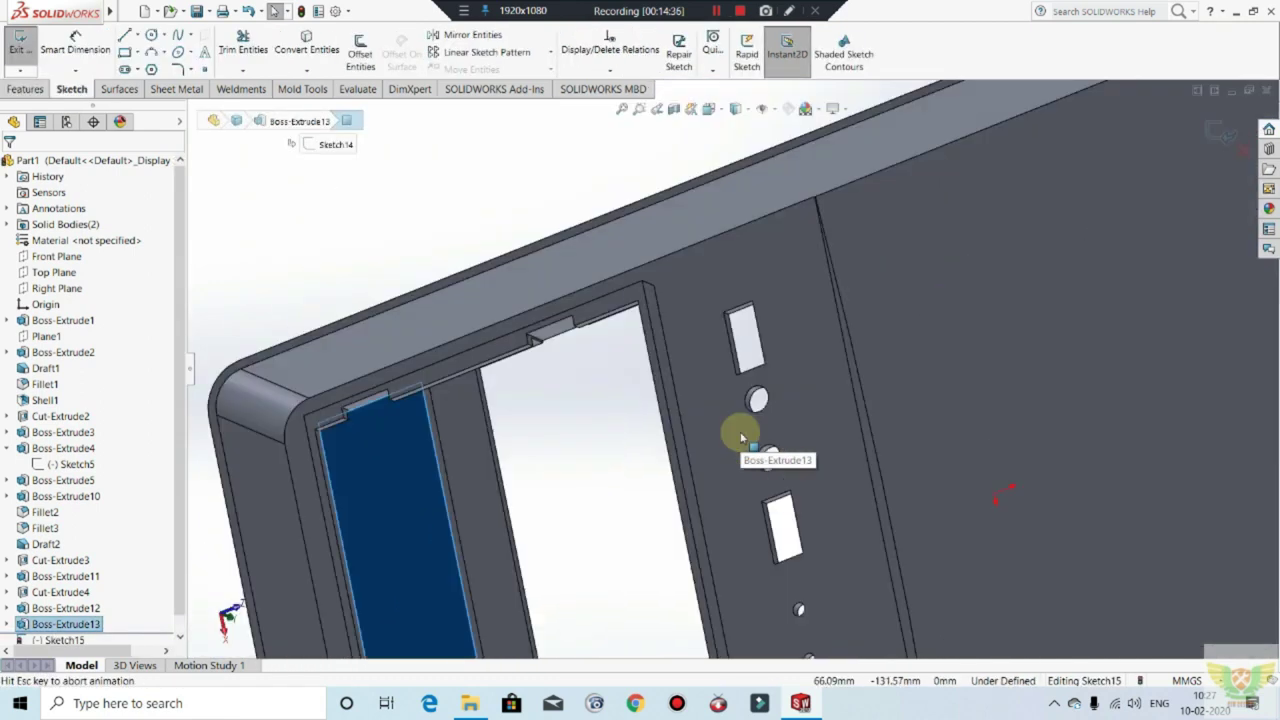
Step: Select the inner panel face, dismiss its menu, and exit Sketch15
scroll(814, 571, down, 4)
scroll(822, 574, down, 3)
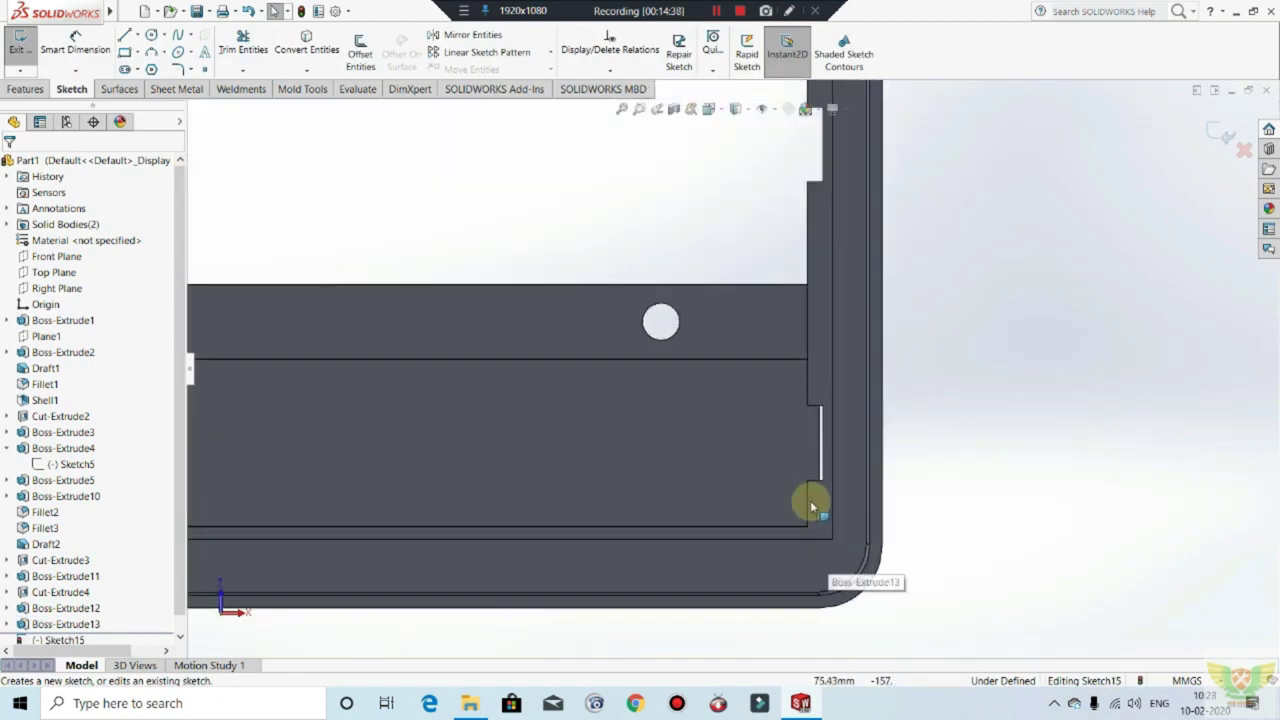
click(762, 462)
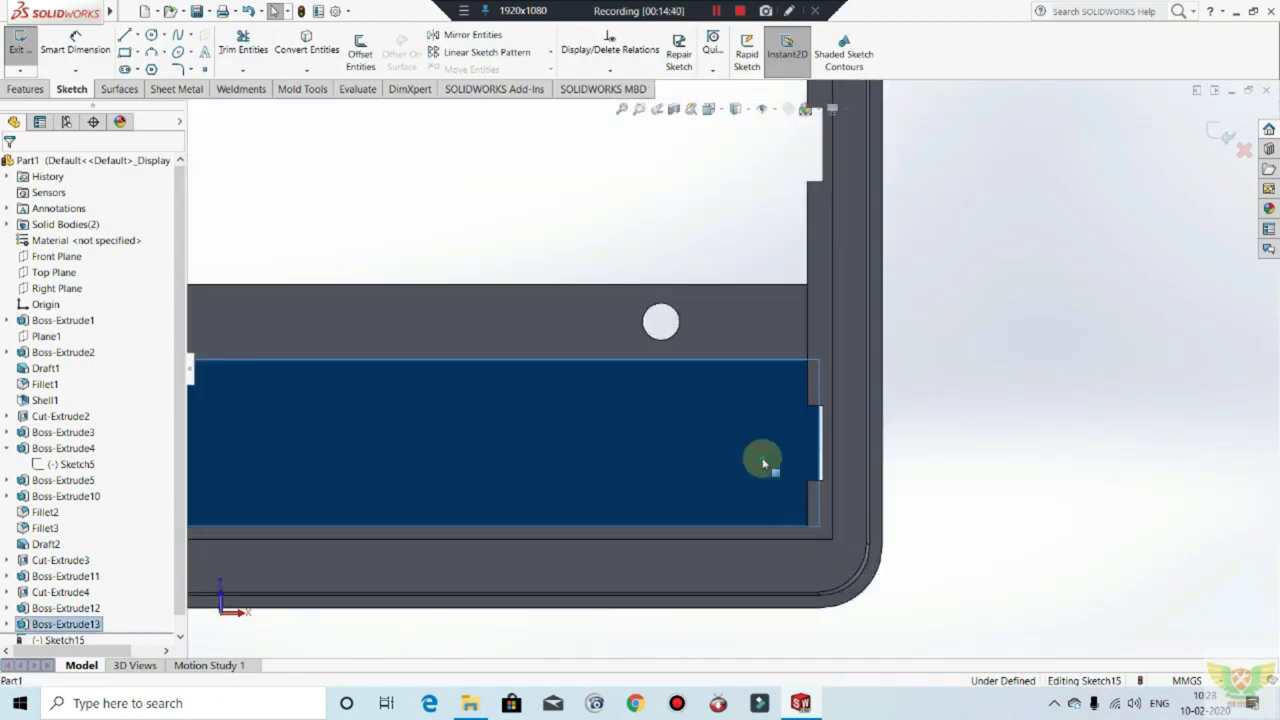
right_click(762, 462)
key(Escape)
key(Escape)
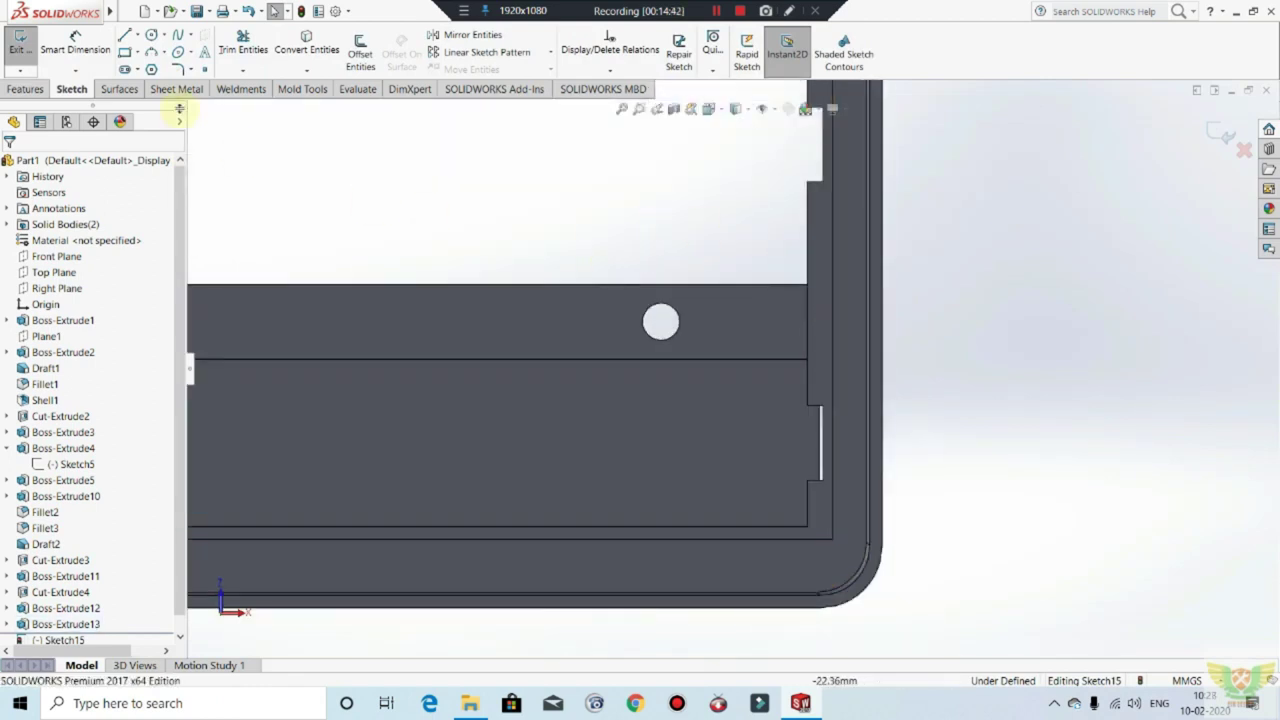
click(15, 50)
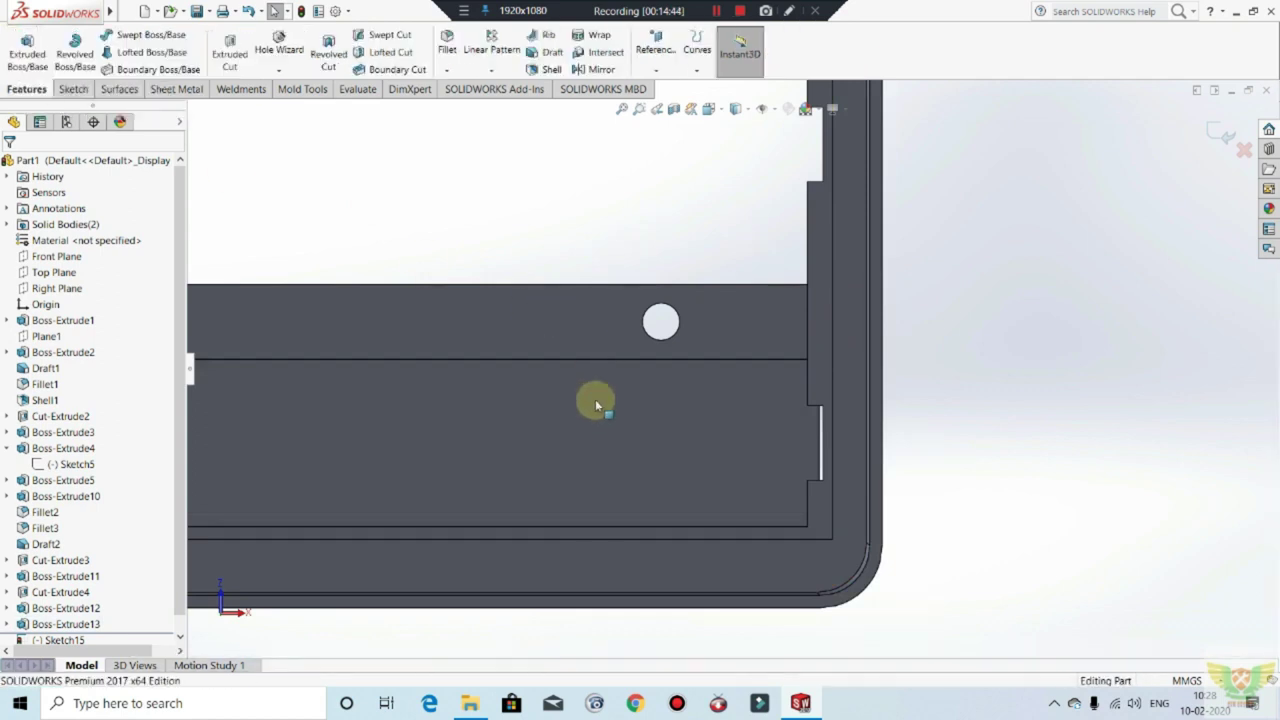
Step: Give the Boss-Extrude13 lower band a green appearance
right_click(733, 399)
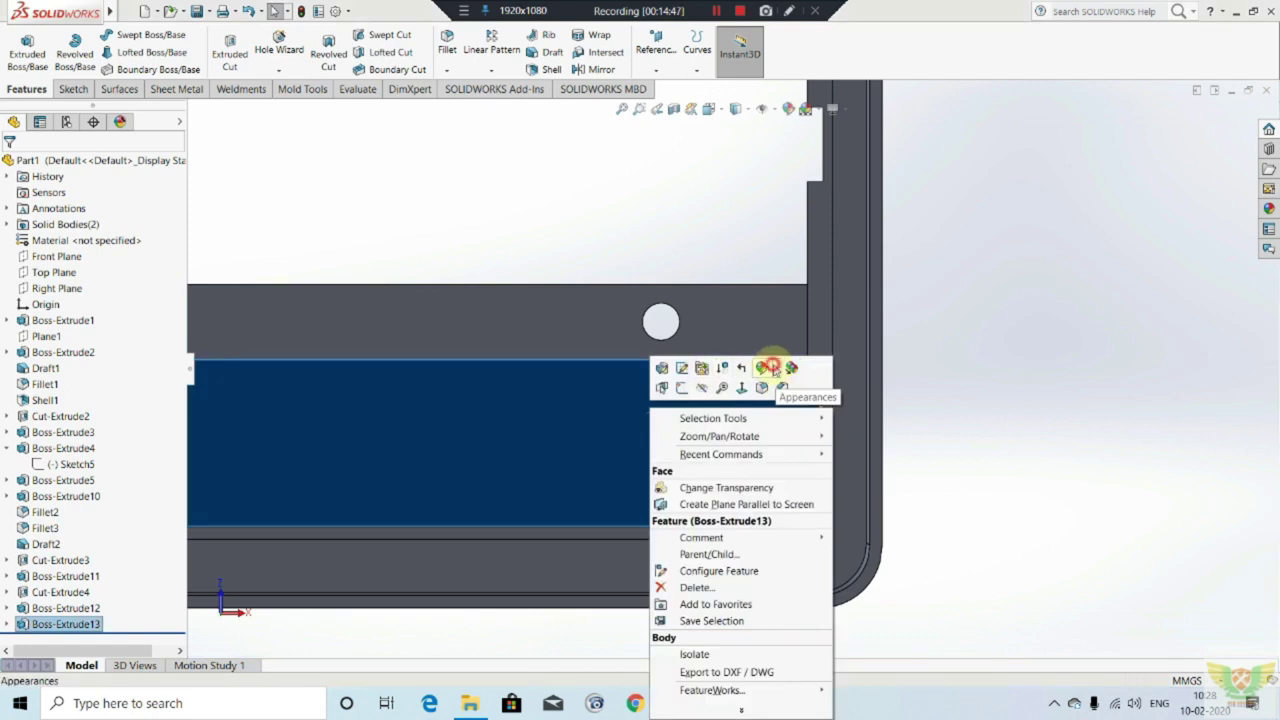
click(775, 370)
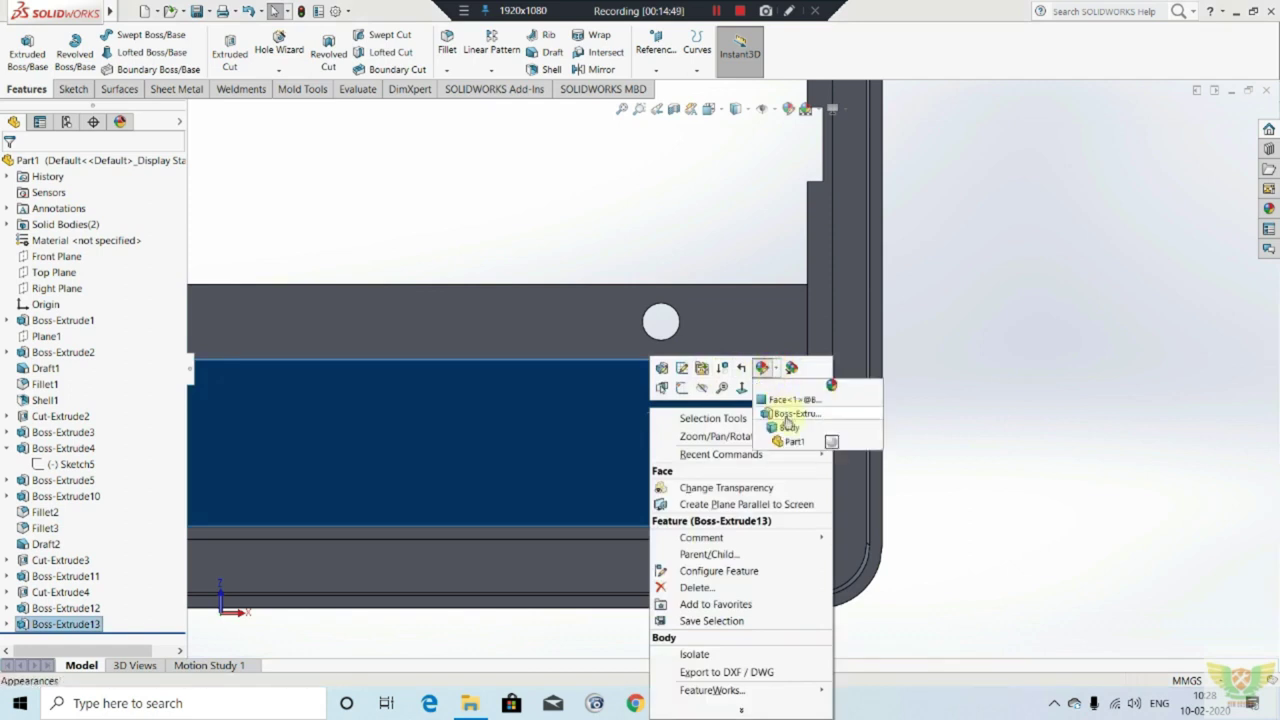
click(787, 420)
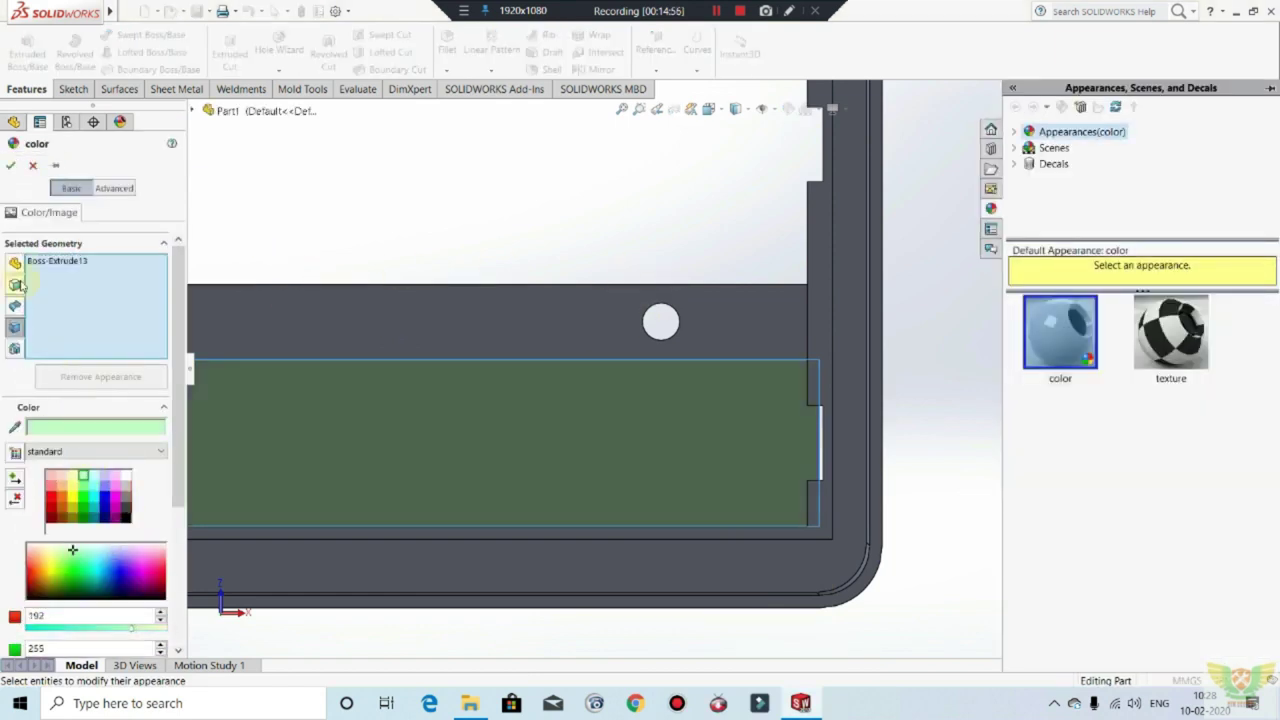
click(11, 170)
scroll(671, 386, up, 3)
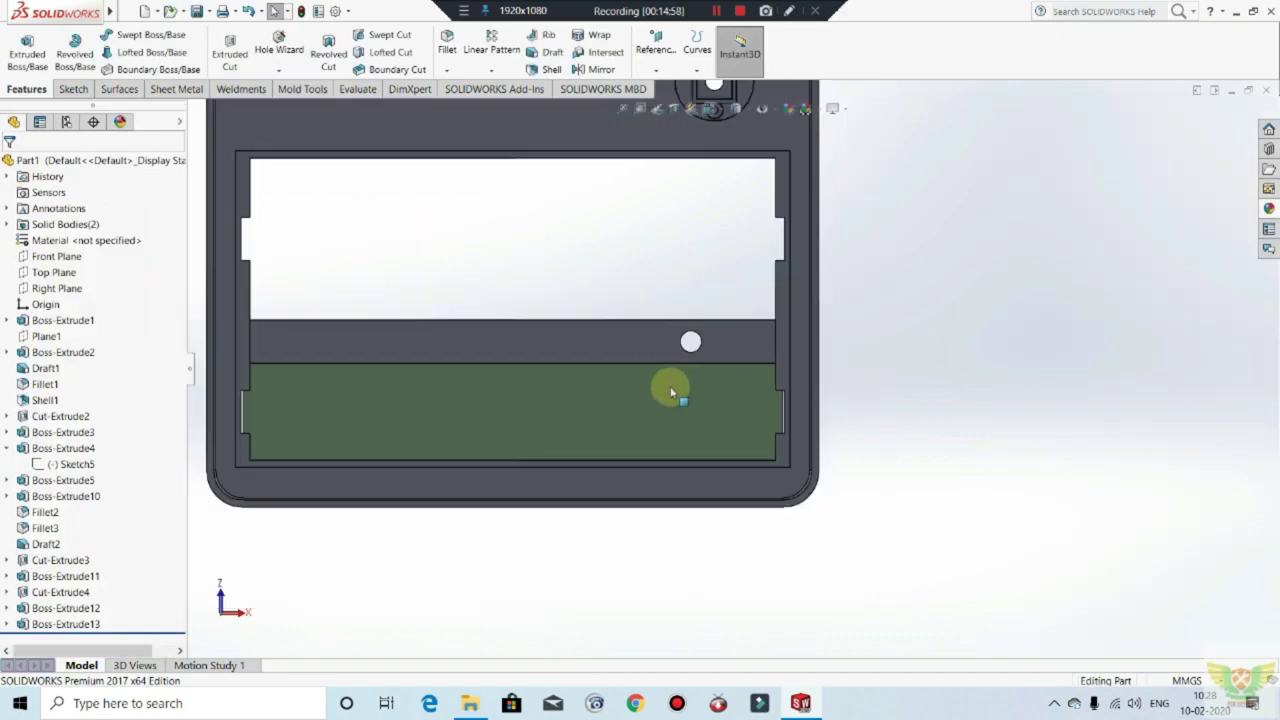
scroll(676, 412, up, 2)
middle_drag(676, 409, 706, 412)
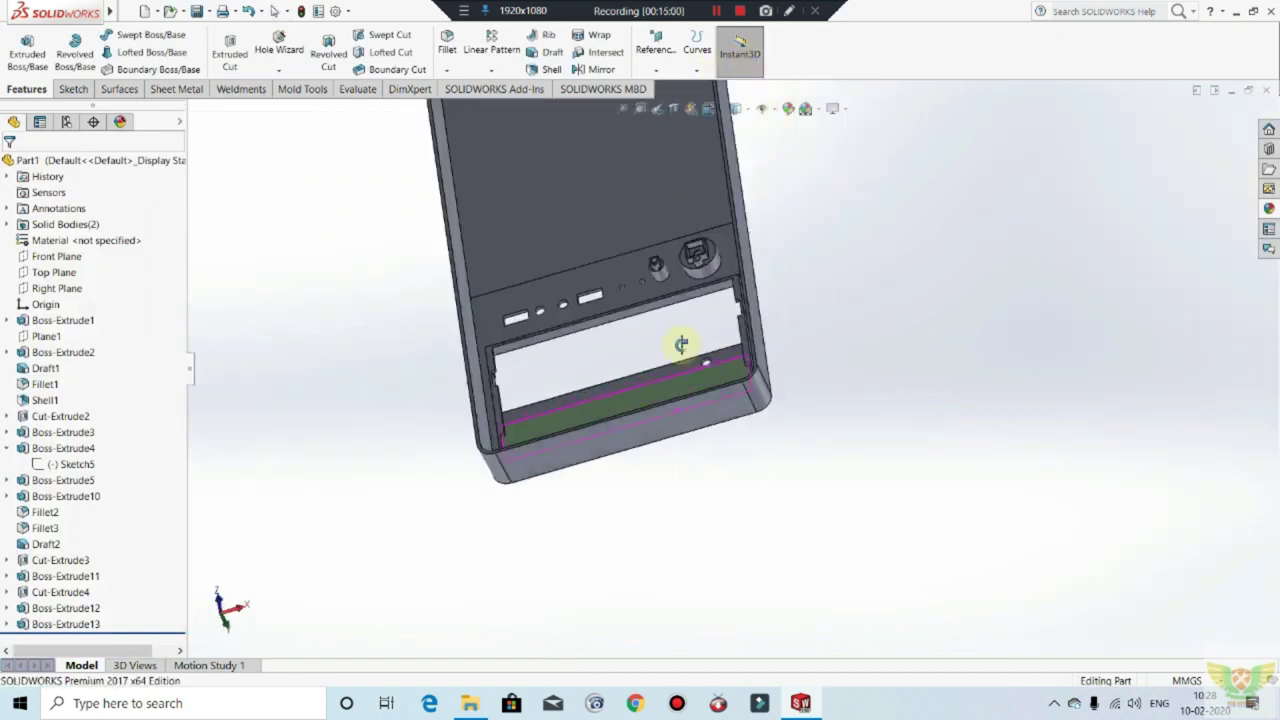
Step: Start Sketch16 on the green band and draw a corner rectangle at its left slot
click(706, 412)
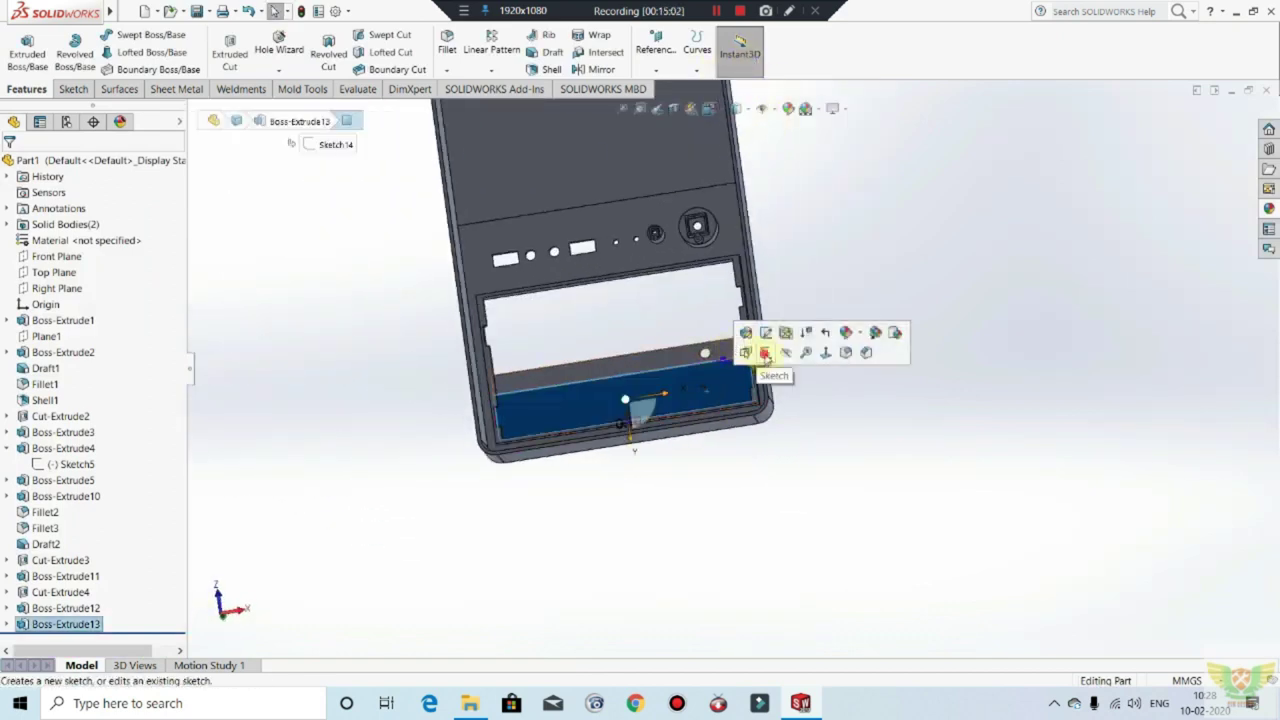
click(765, 354)
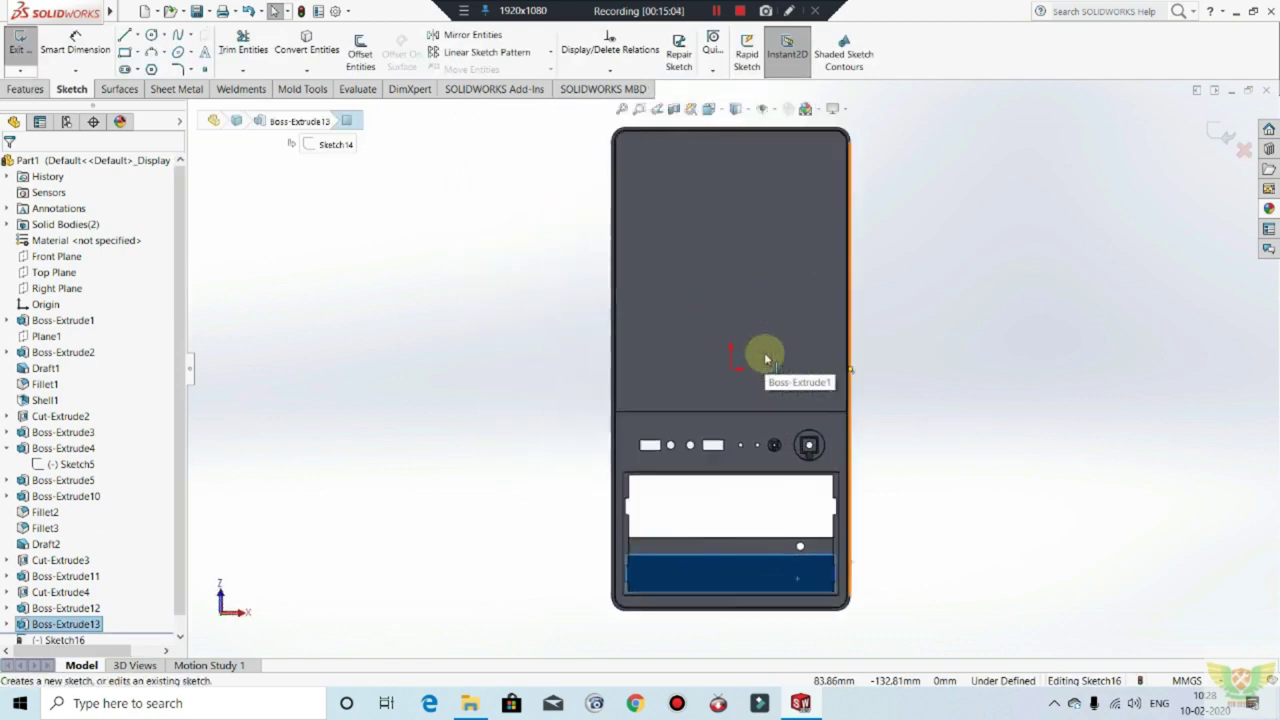
scroll(640, 500, down, 5)
scroll(620, 420, down, 2)
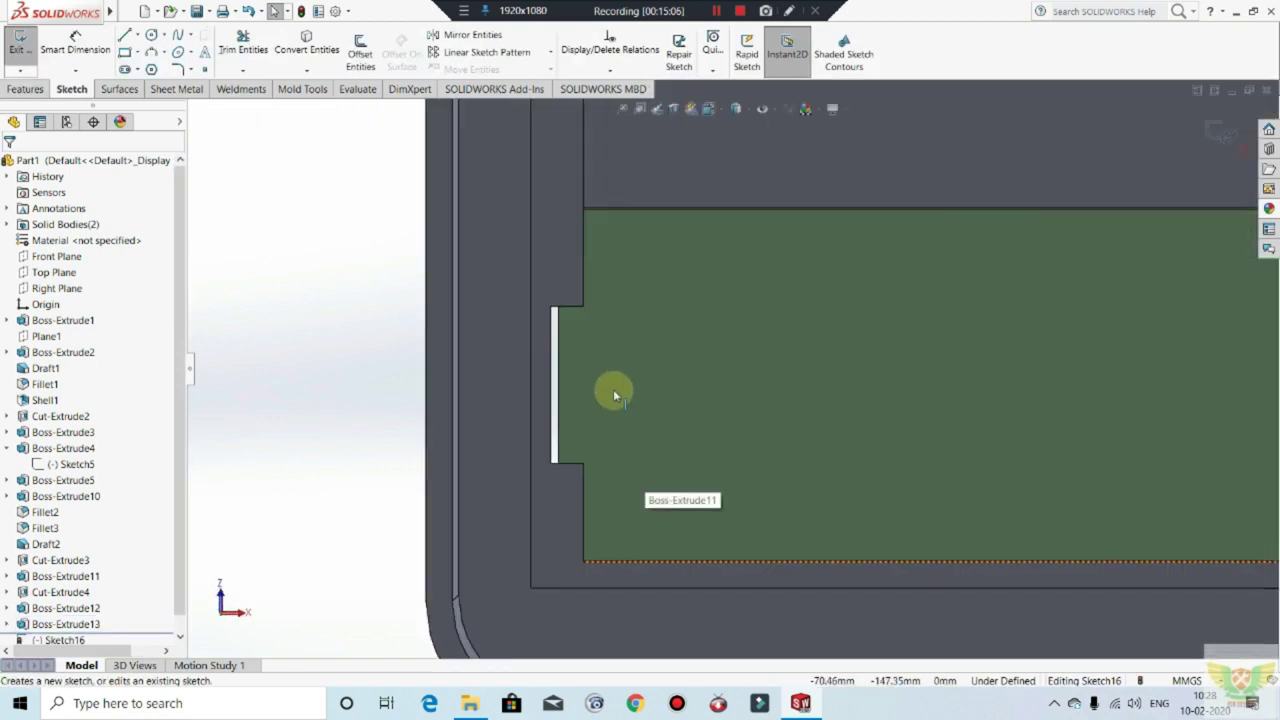
click(127, 52)
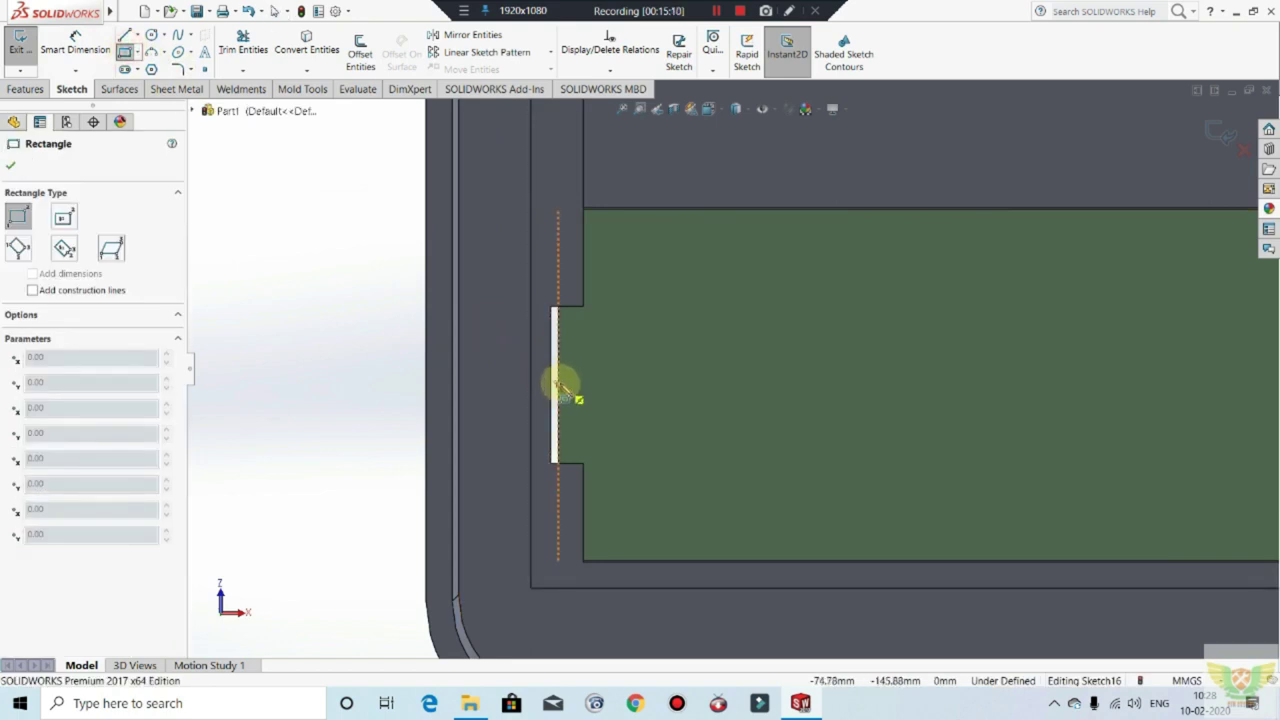
click(559, 383)
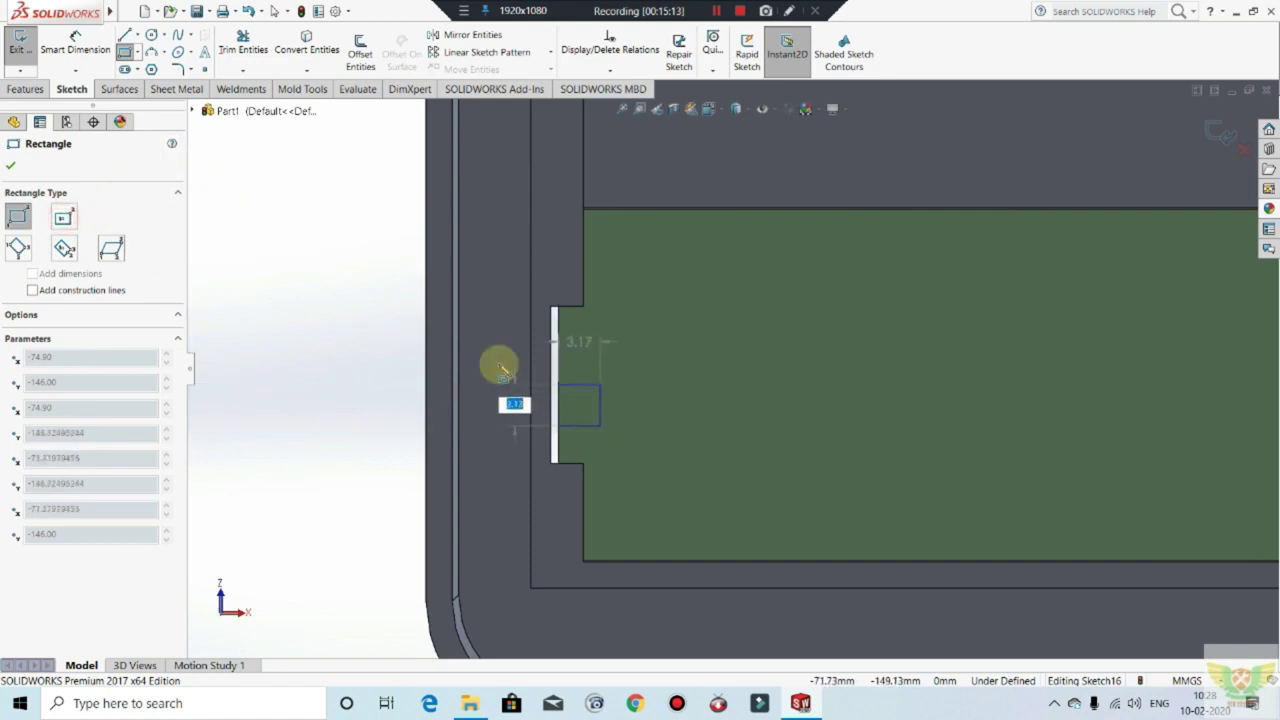
click(141, 52)
click(165, 86)
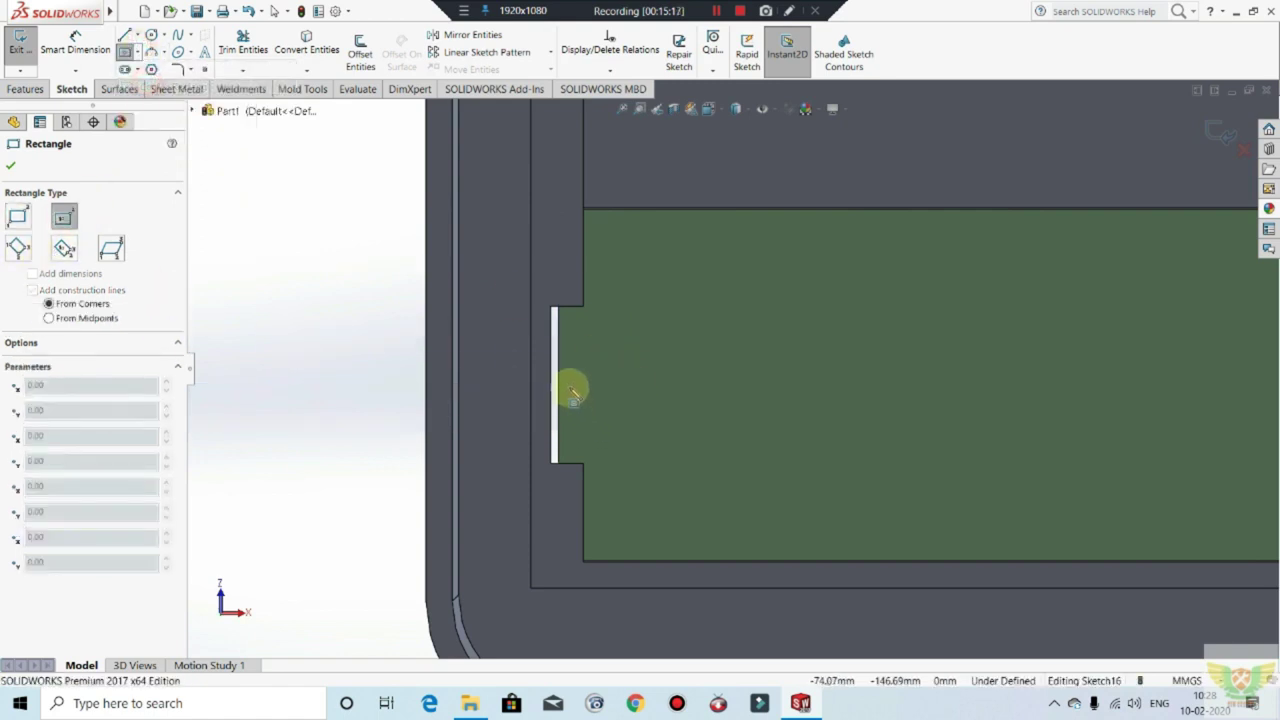
click(578, 338)
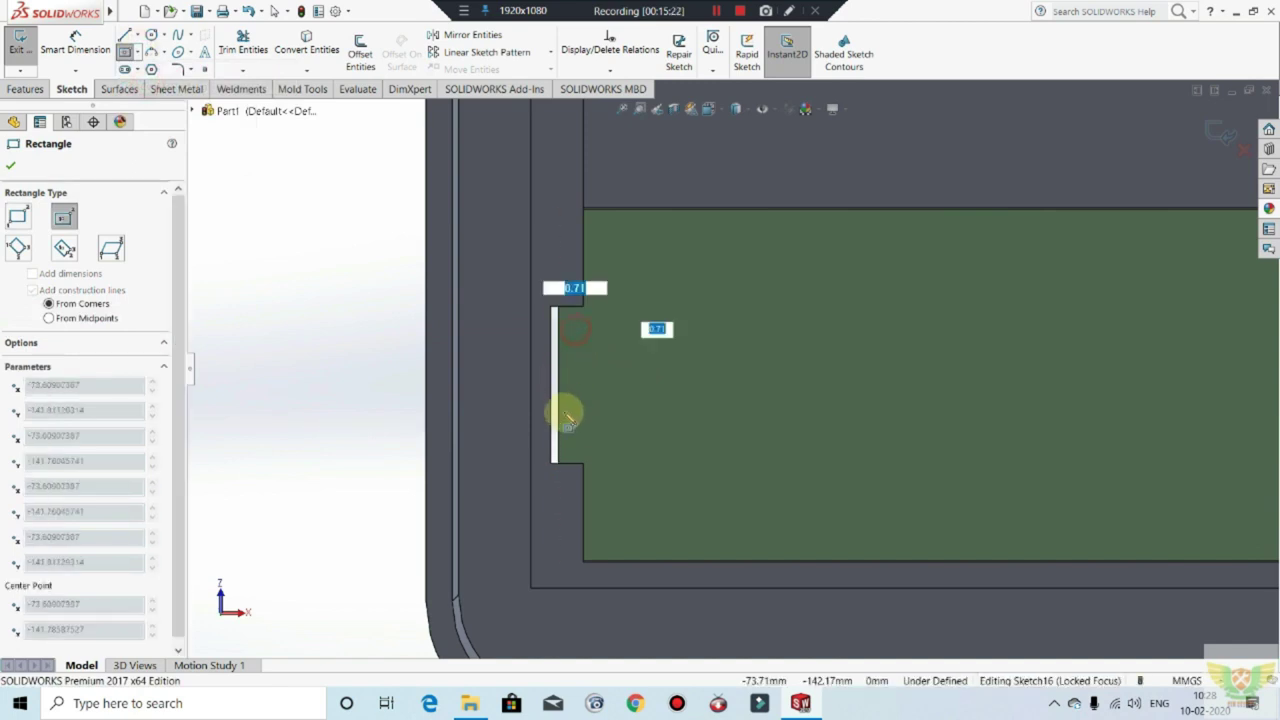
key(Escape)
click(142, 56)
click(165, 69)
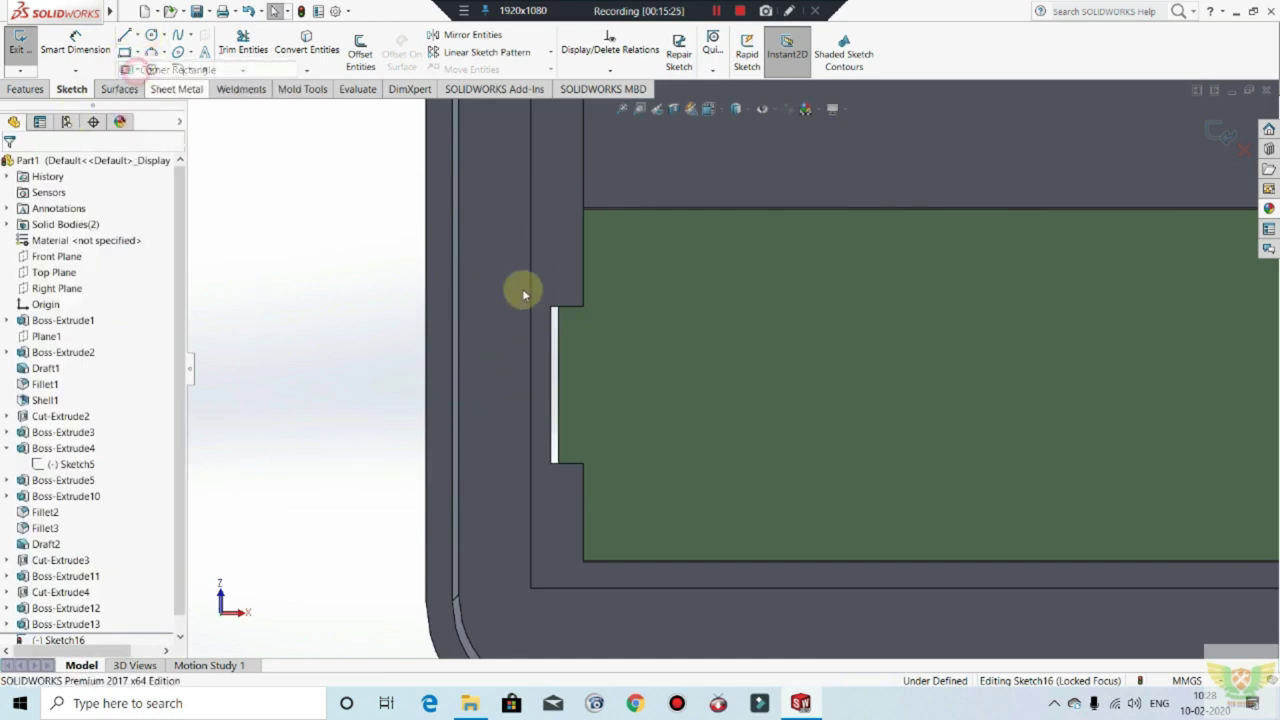
click(576, 337)
click(558, 434)
key(Escape)
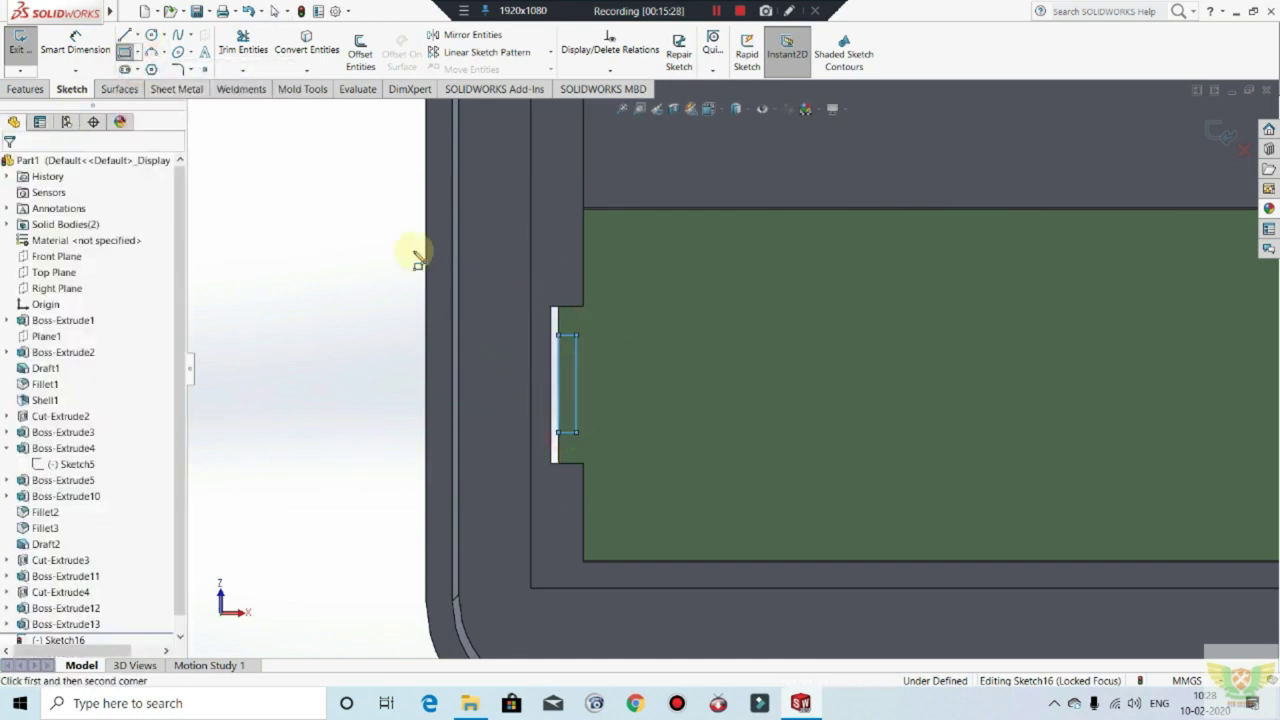
Step: Dimension the slot rectangle to 4 mm height and 1.5 mm width
click(75, 45)
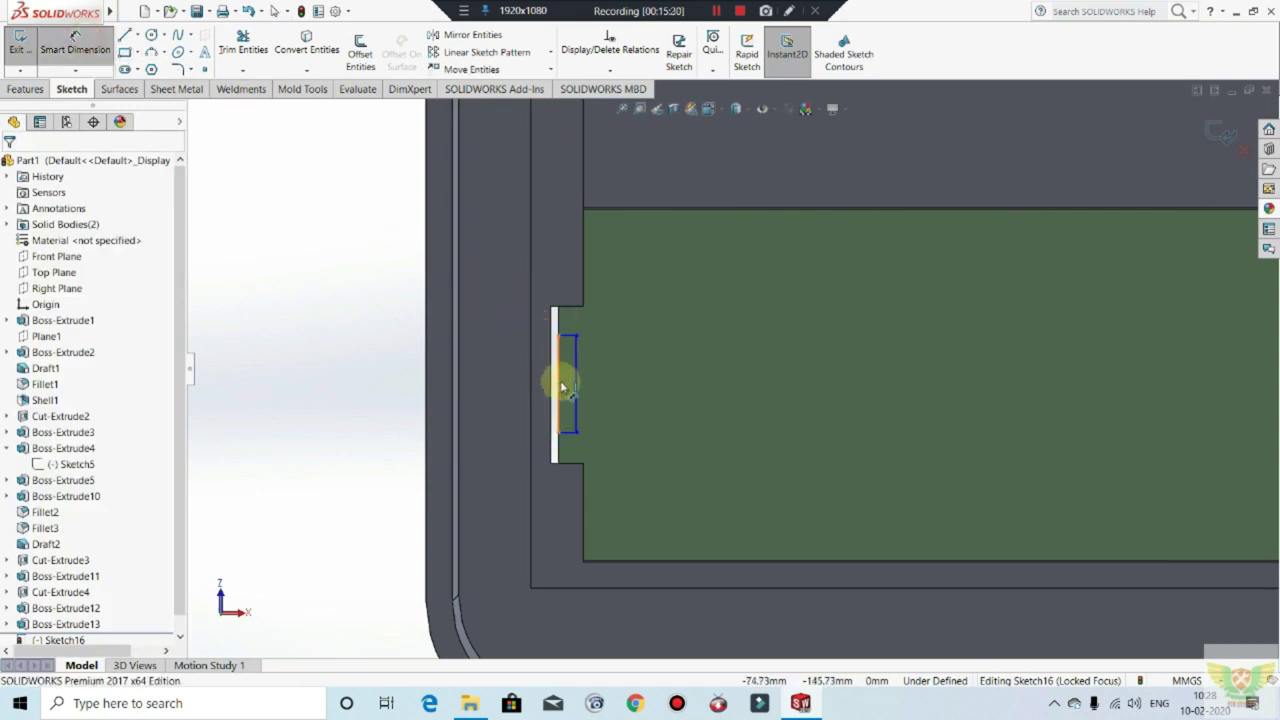
click(560, 386)
click(573, 337)
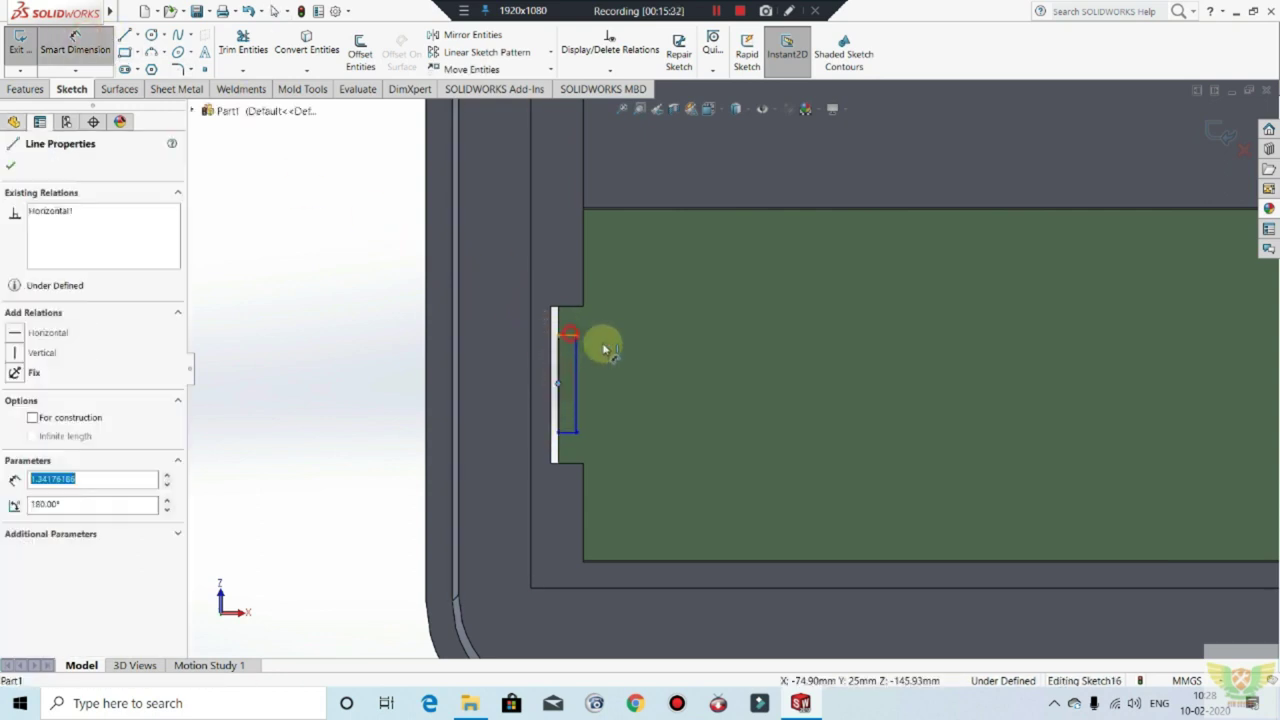
click(663, 364)
text(4)
key(Return)
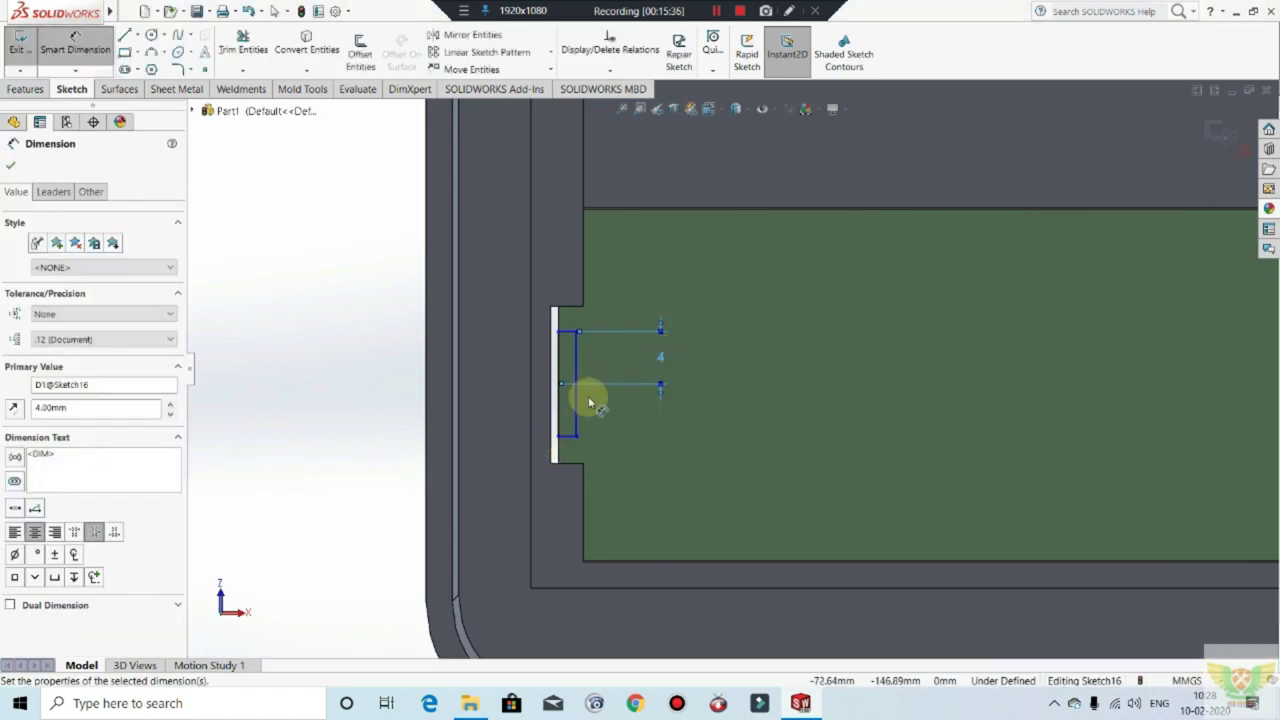
click(580, 407)
click(703, 372)
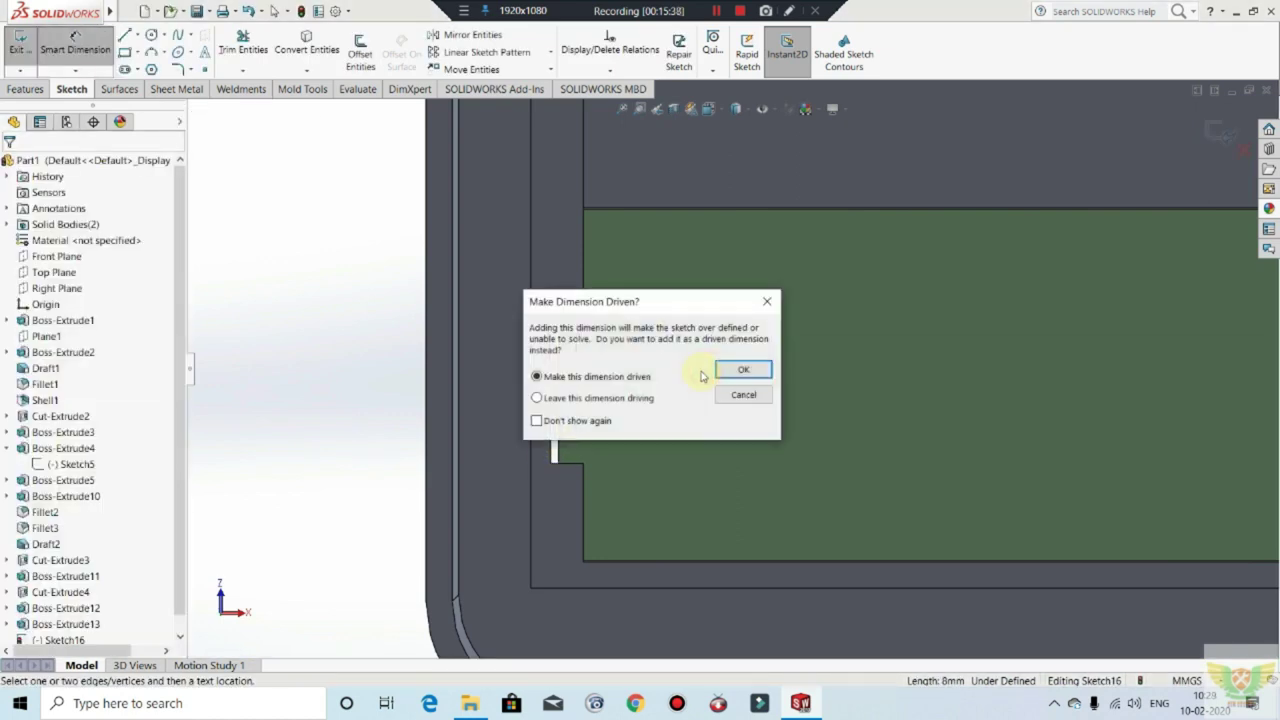
click(745, 394)
key(Escape)
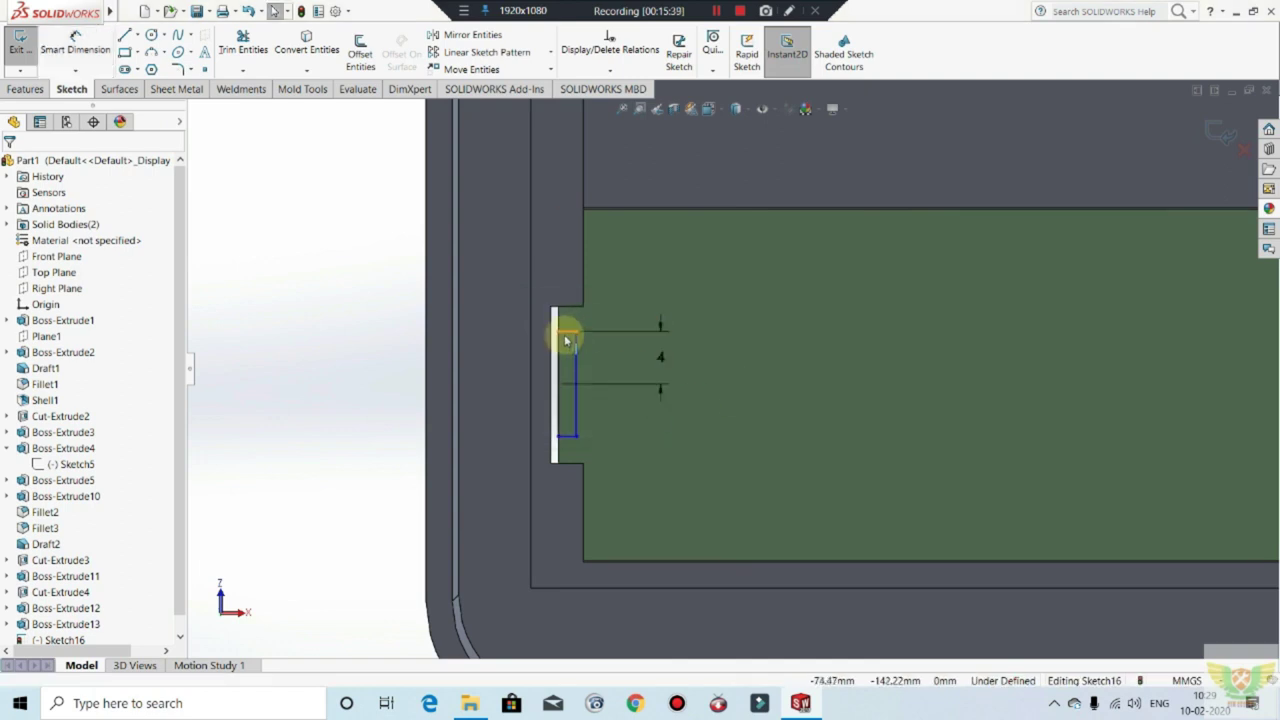
click(76, 45)
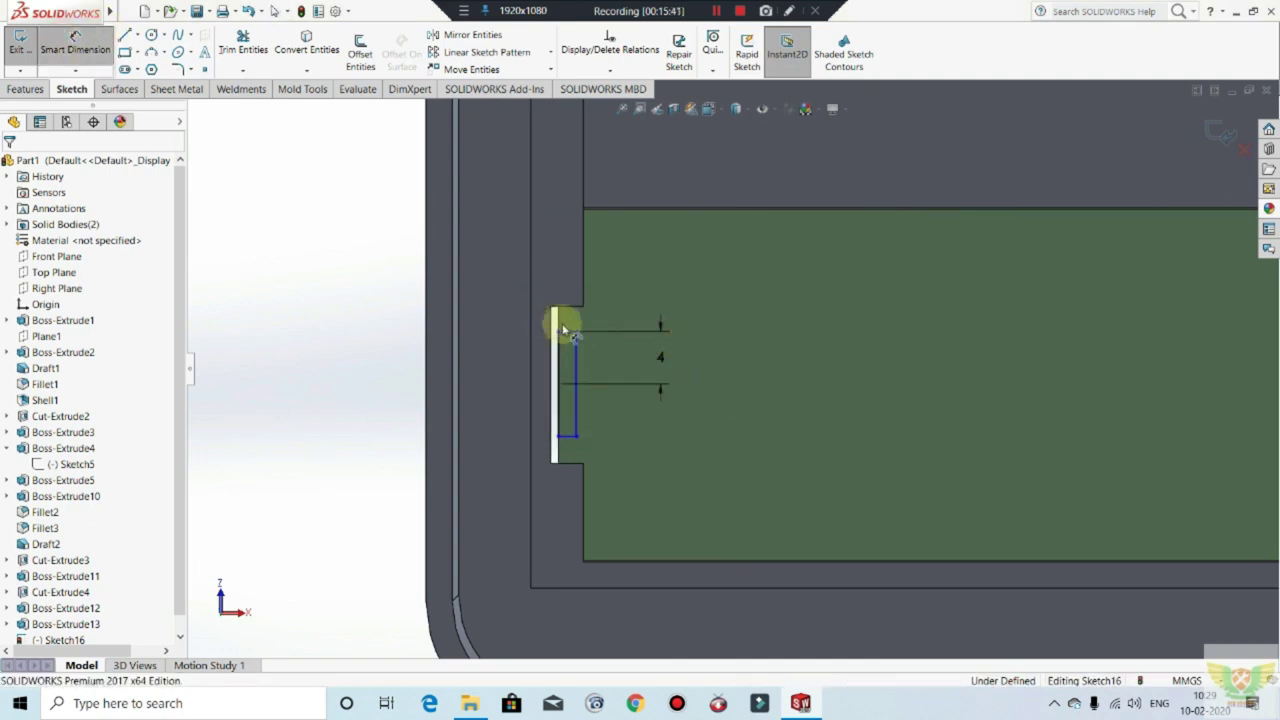
click(567, 332)
click(575, 270)
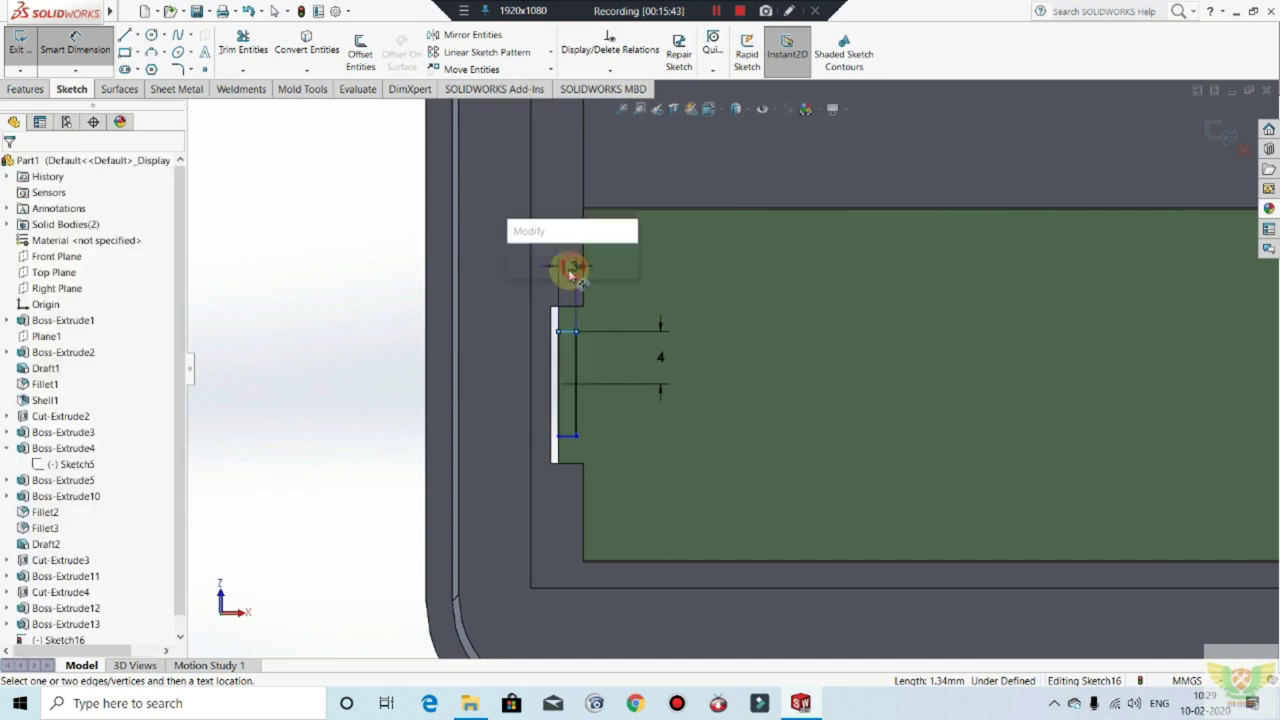
text(1.5)
key(Return)
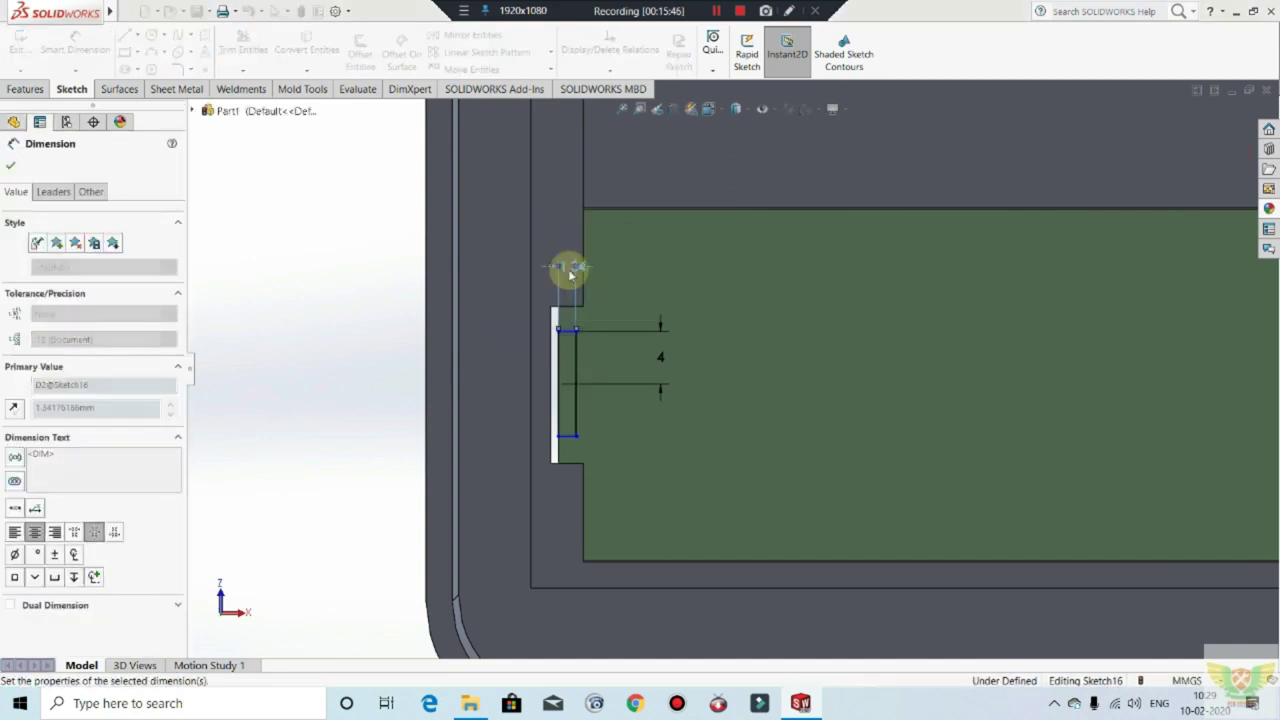
key(Escape)
Step: Switch to the Centerline tool to add a vertical construction centreline
scroll(605, 390, up, 2)
scroll(757, 390, up, 3)
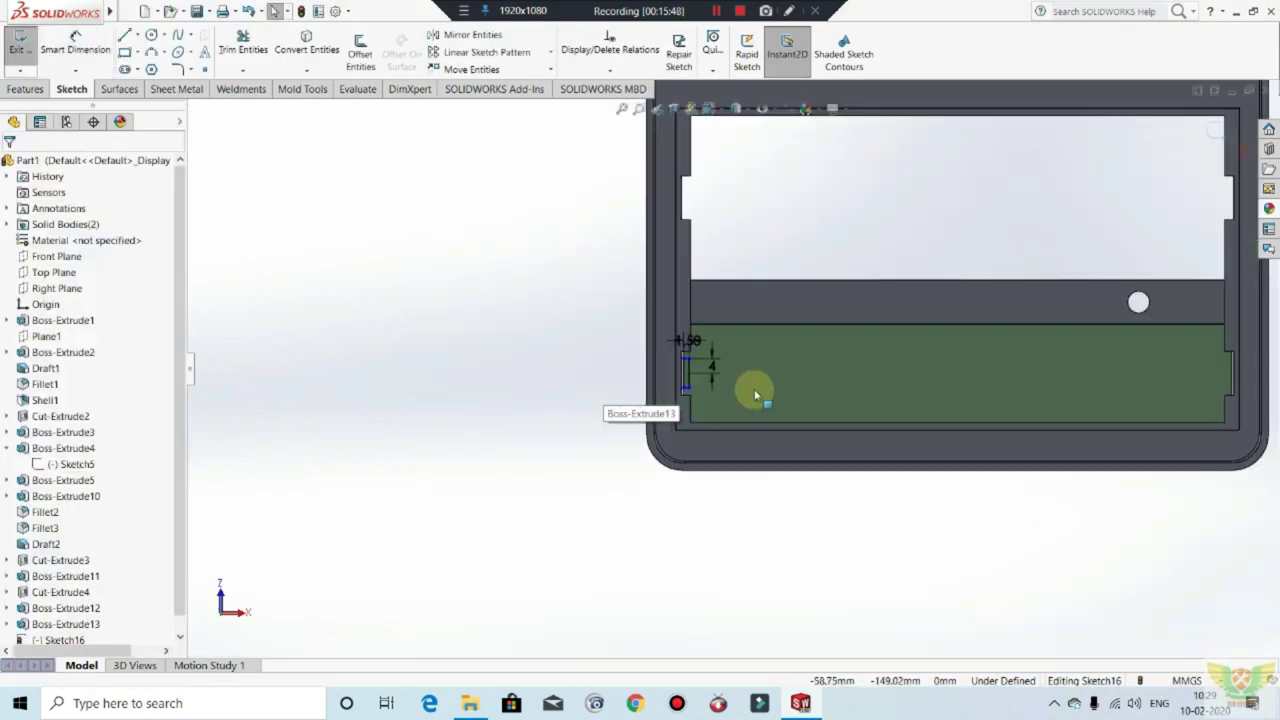
click(137, 36)
click(157, 63)
scroll(918, 373, down, 2)
scroll(918, 373, down, 1)
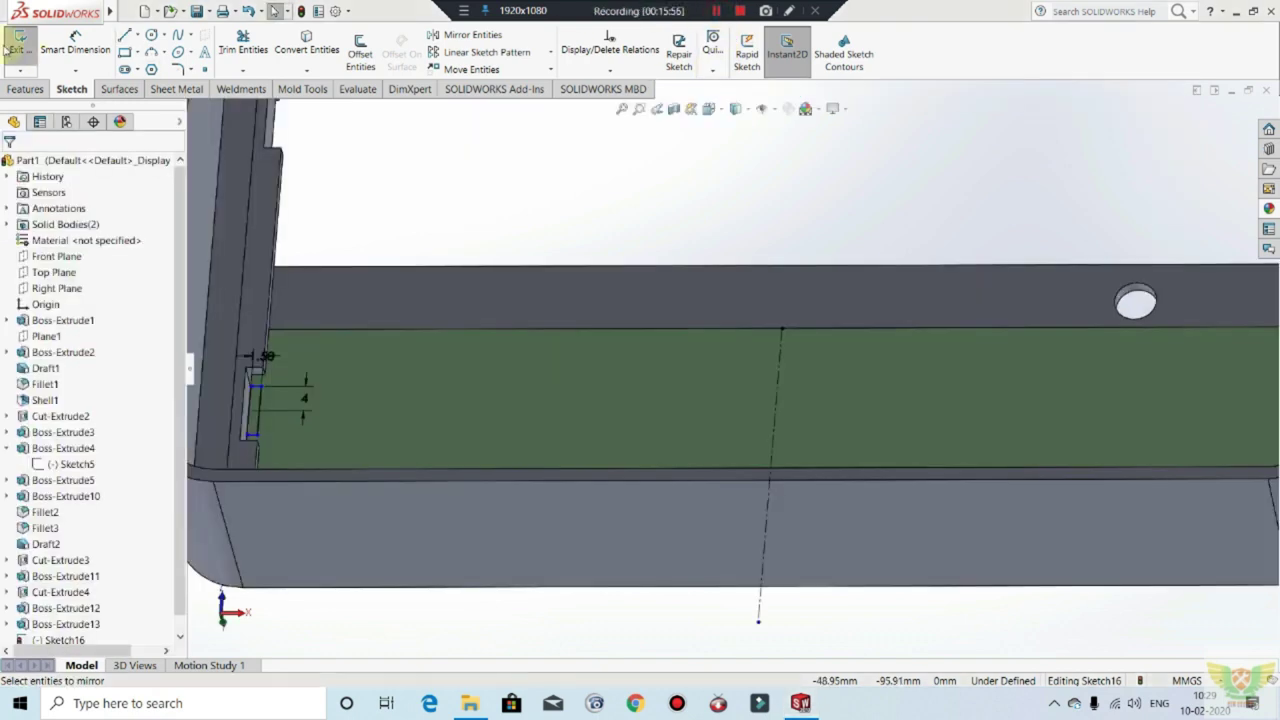
Step: Close Sketch16 and extrude its small rectangle 4 mm as Boss-Extrude14
key(ctrl+b)
middle_drag(257, 400, 137, 263)
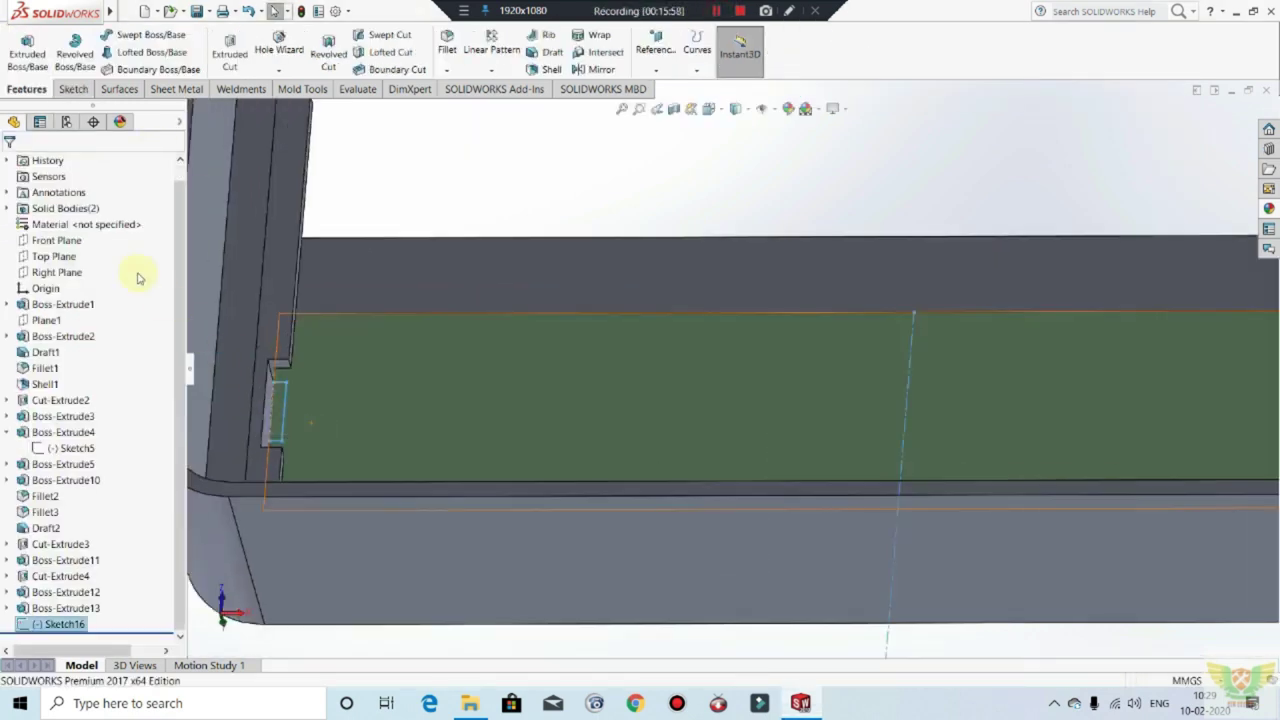
mouse_move(523, 437)
middle_down()
mouse_move(450, 447)
mouse_move(300, 357)
mouse_move(393, 215)
middle_up()
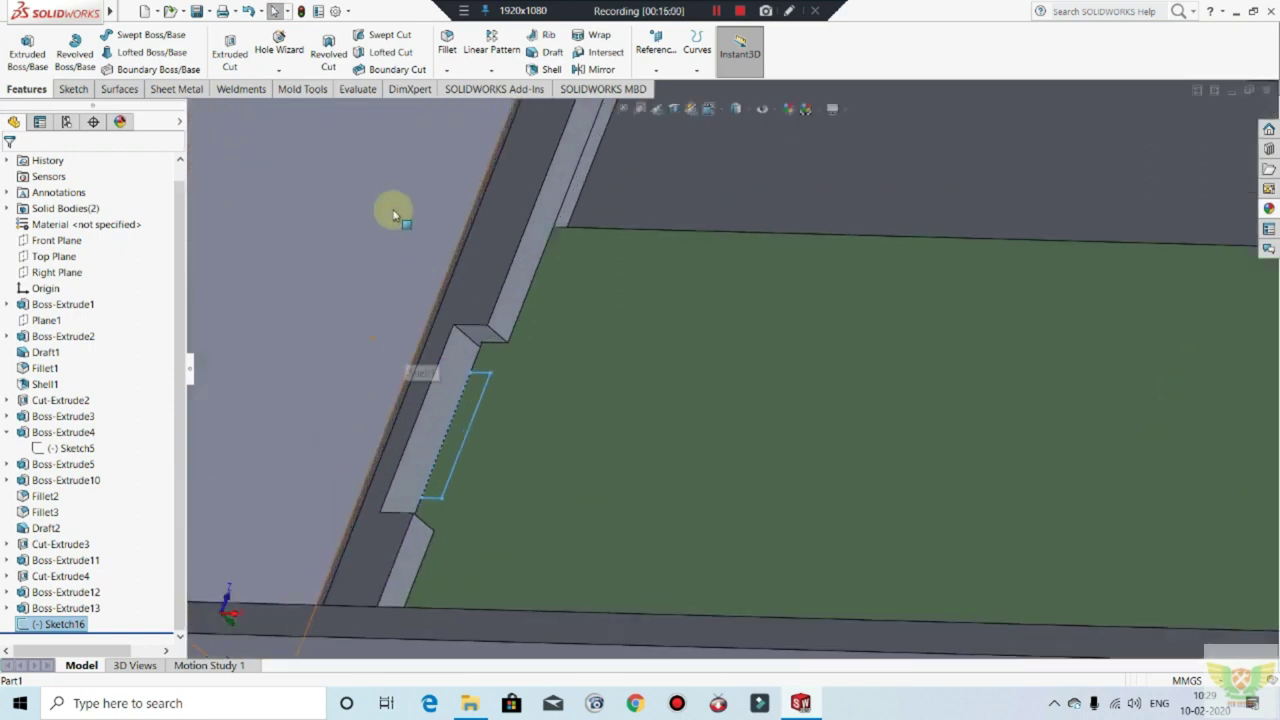
click(27, 47)
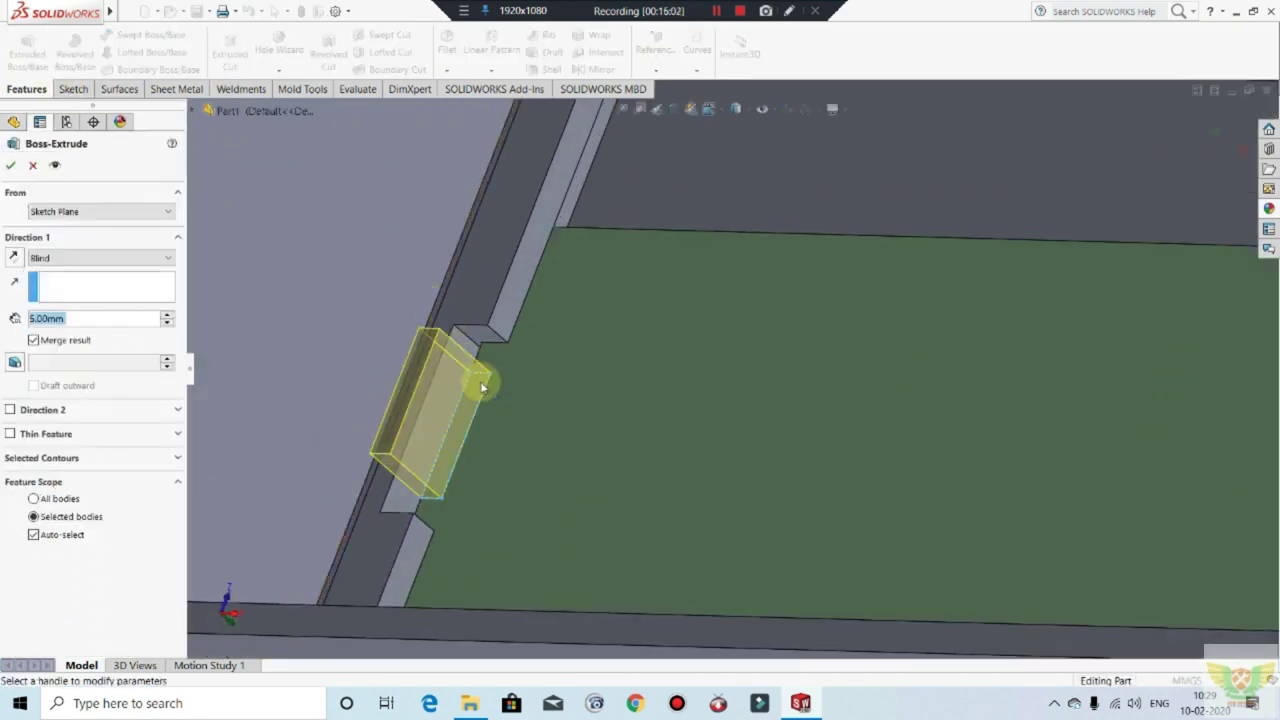
mouse_move(472, 373)
middle_down()
mouse_move(528, 314)
mouse_move(551, 320)
mouse_move(534, 354)
mouse_move(466, 393)
mouse_move(471, 434)
mouse_move(520, 366)
mouse_move(514, 337)
mouse_move(498, 356)
mouse_move(526, 311)
mouse_move(526, 240)
mouse_move(392, 424)
mouse_move(386, 483)
mouse_move(443, 400)
mouse_move(141, 349)
middle_up()
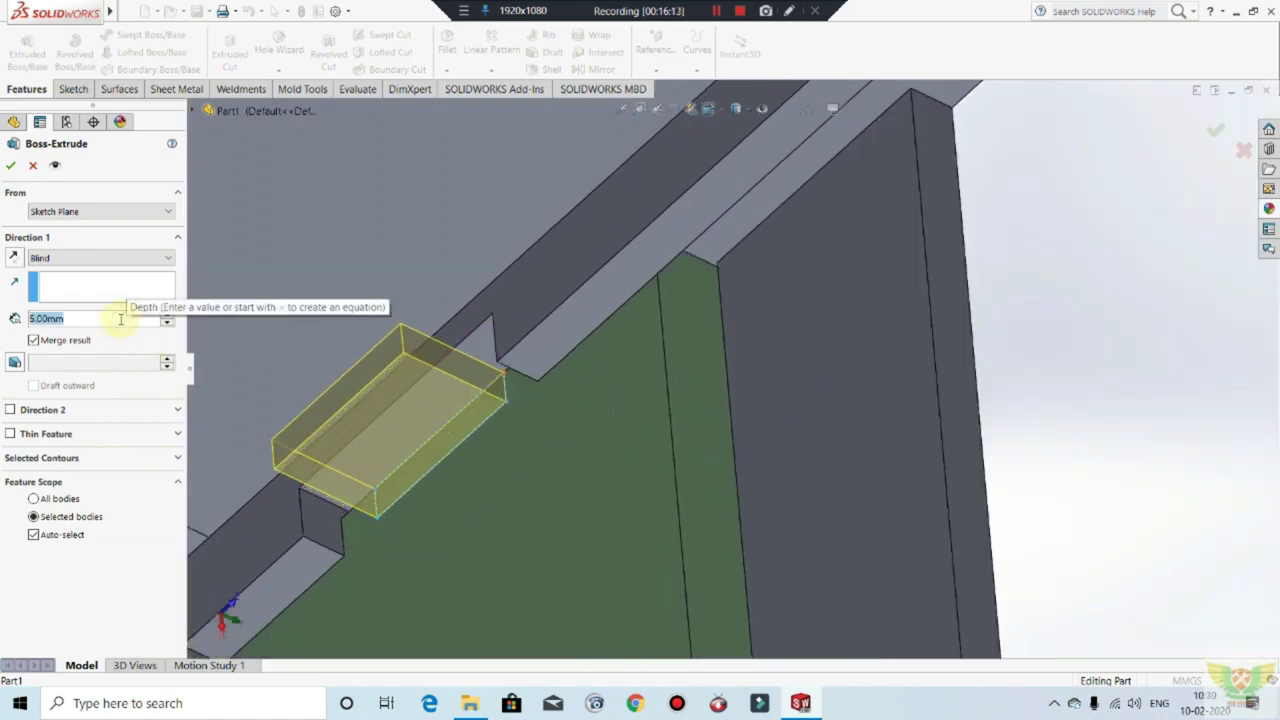
text(4)
key(Return)
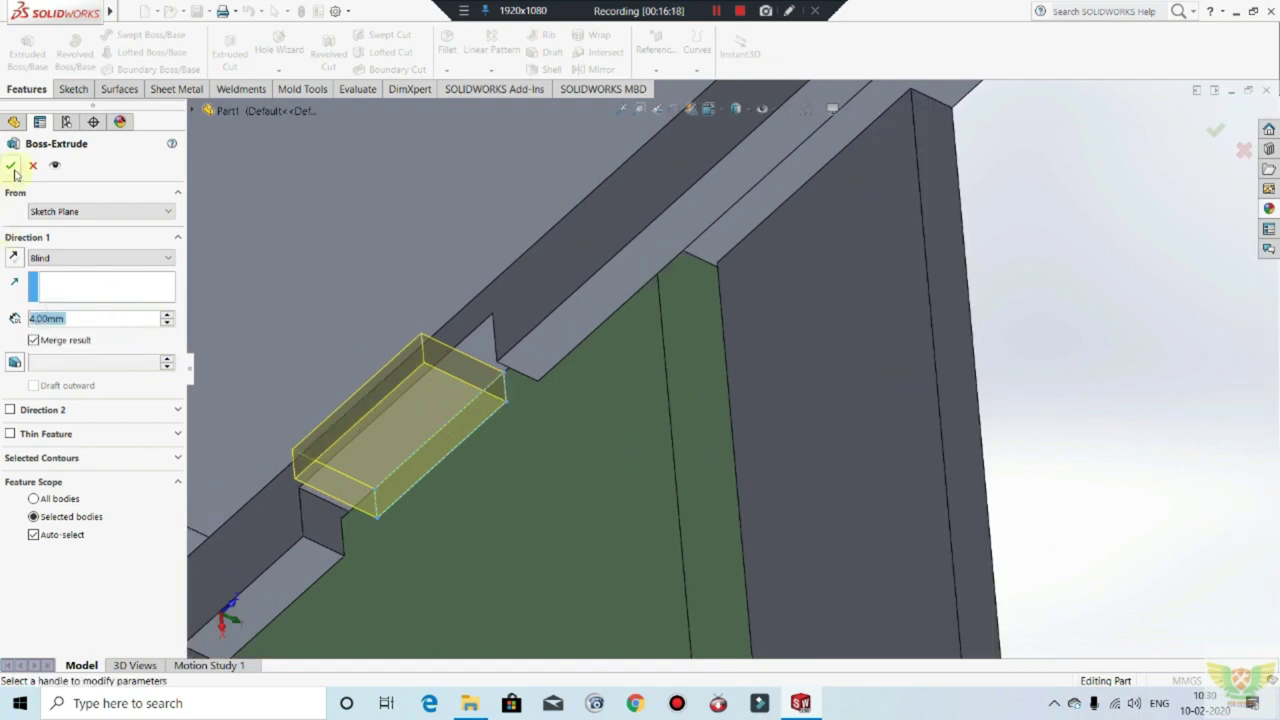
key(Return)
middle_drag(571, 363, 537, 425)
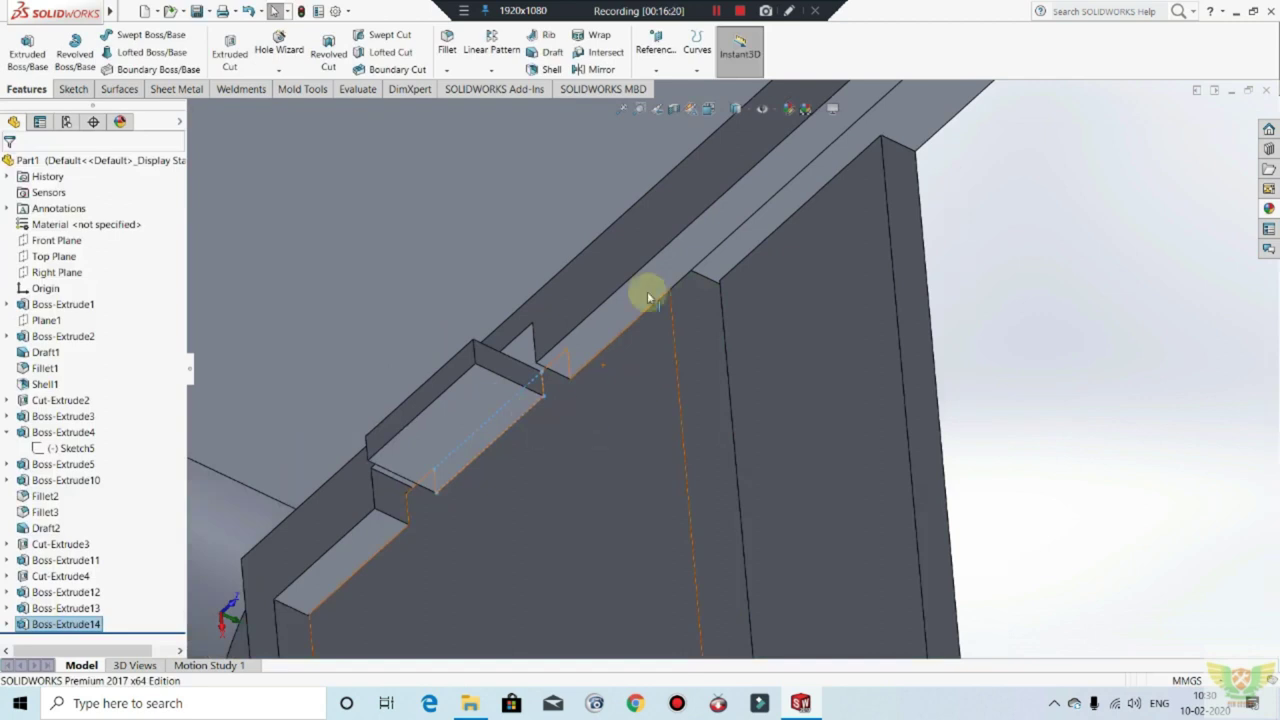
scroll(654, 217, up, 3)
middle_drag(667, 316, 629, 371)
scroll(629, 371, down, 3)
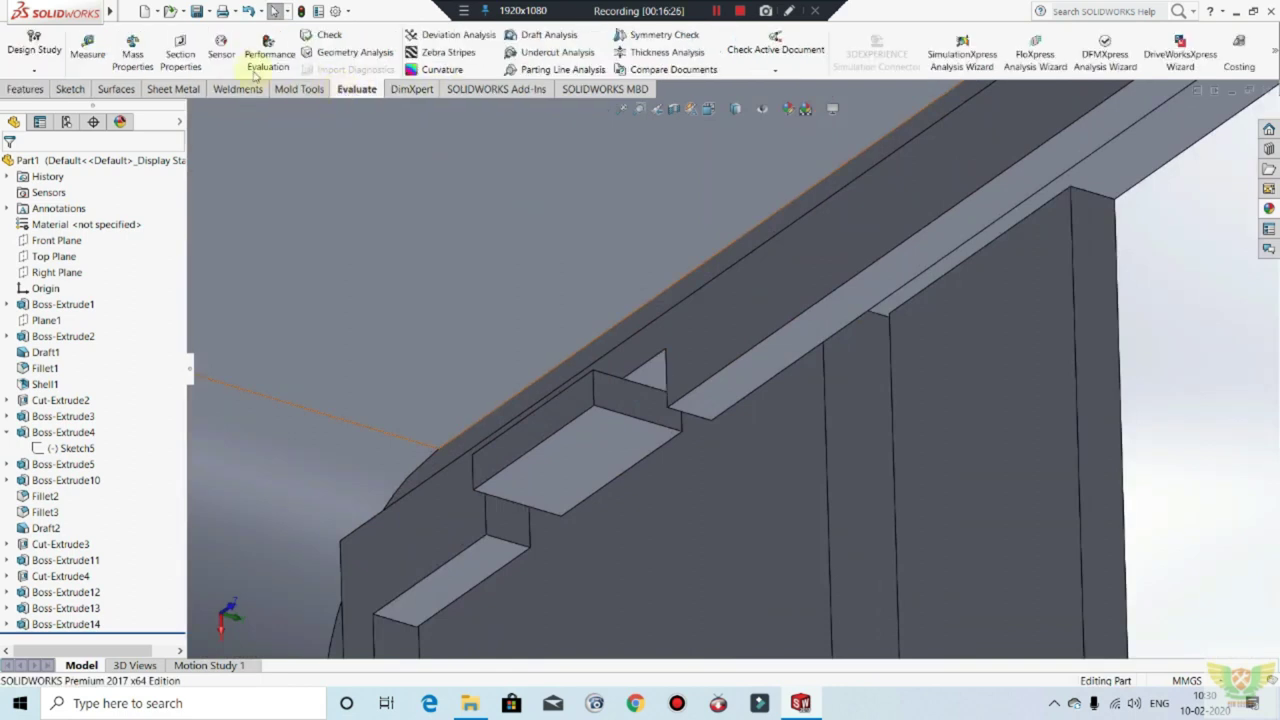
click(88, 45)
click(569, 403)
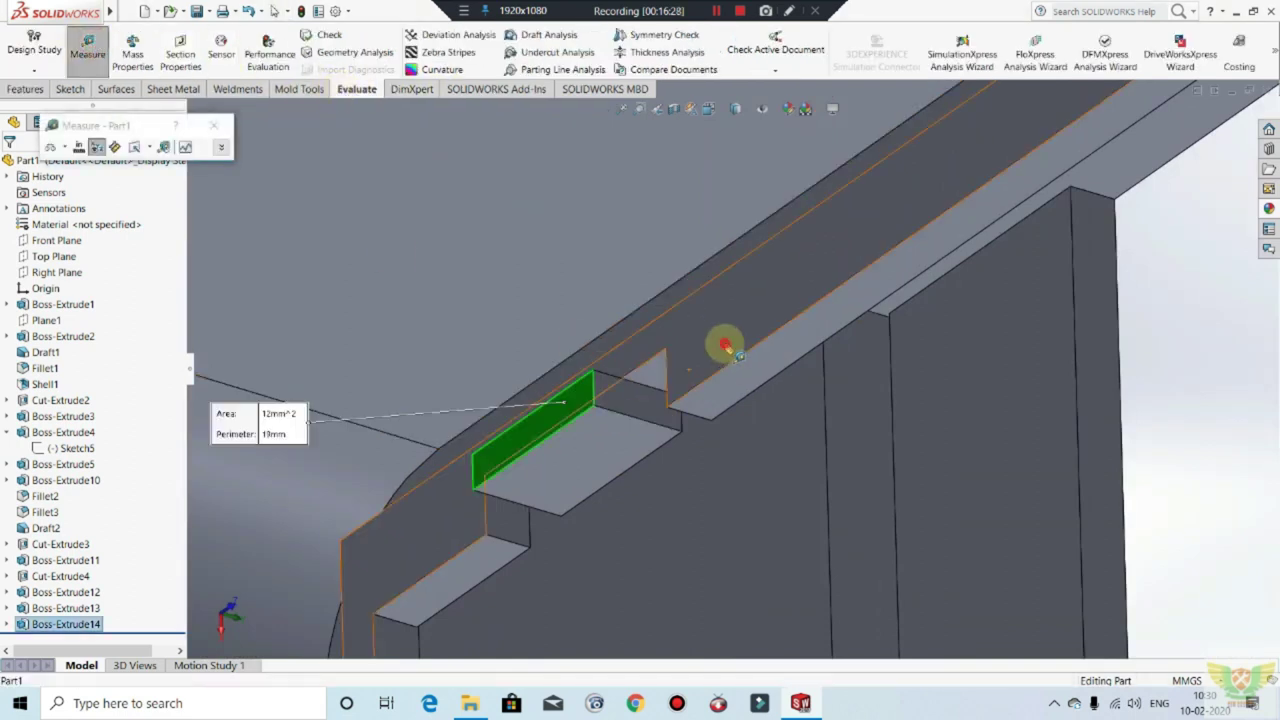
click(675, 380)
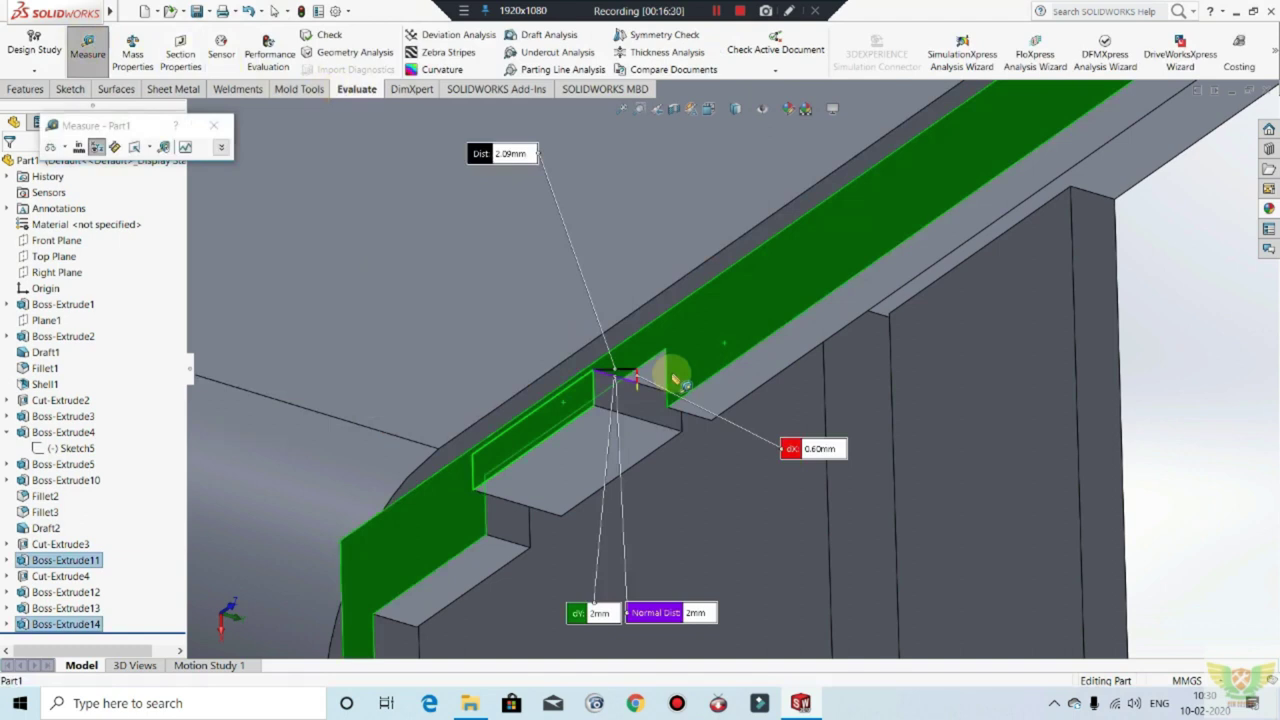
key(Escape)
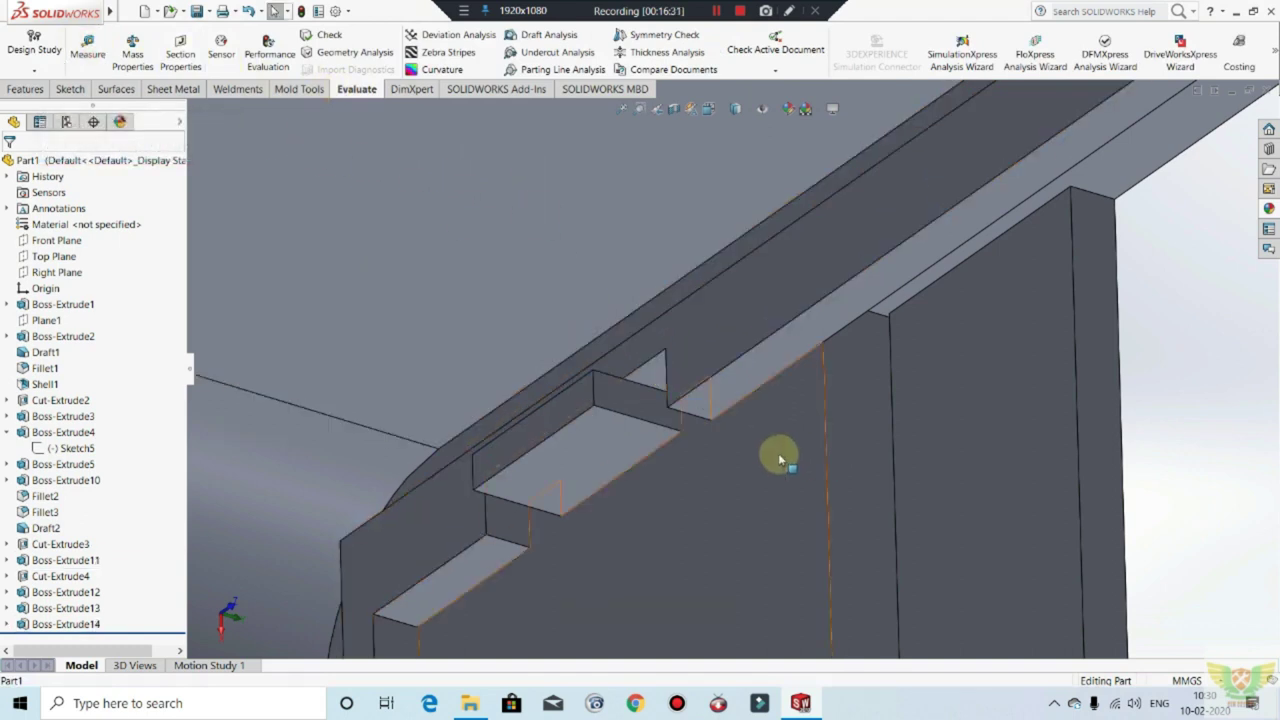
scroll(709, 417, down, 3)
middle_drag(709, 417, 666, 408)
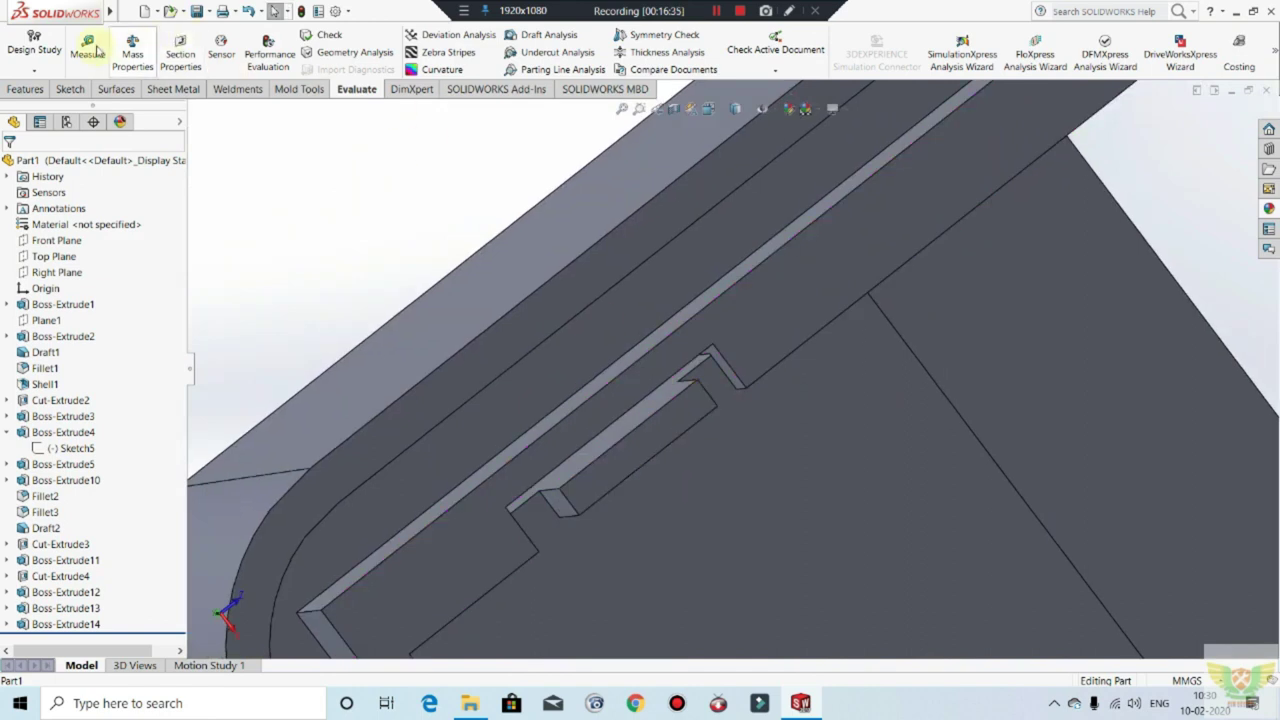
scroll(703, 410, down, 2)
click(636, 353)
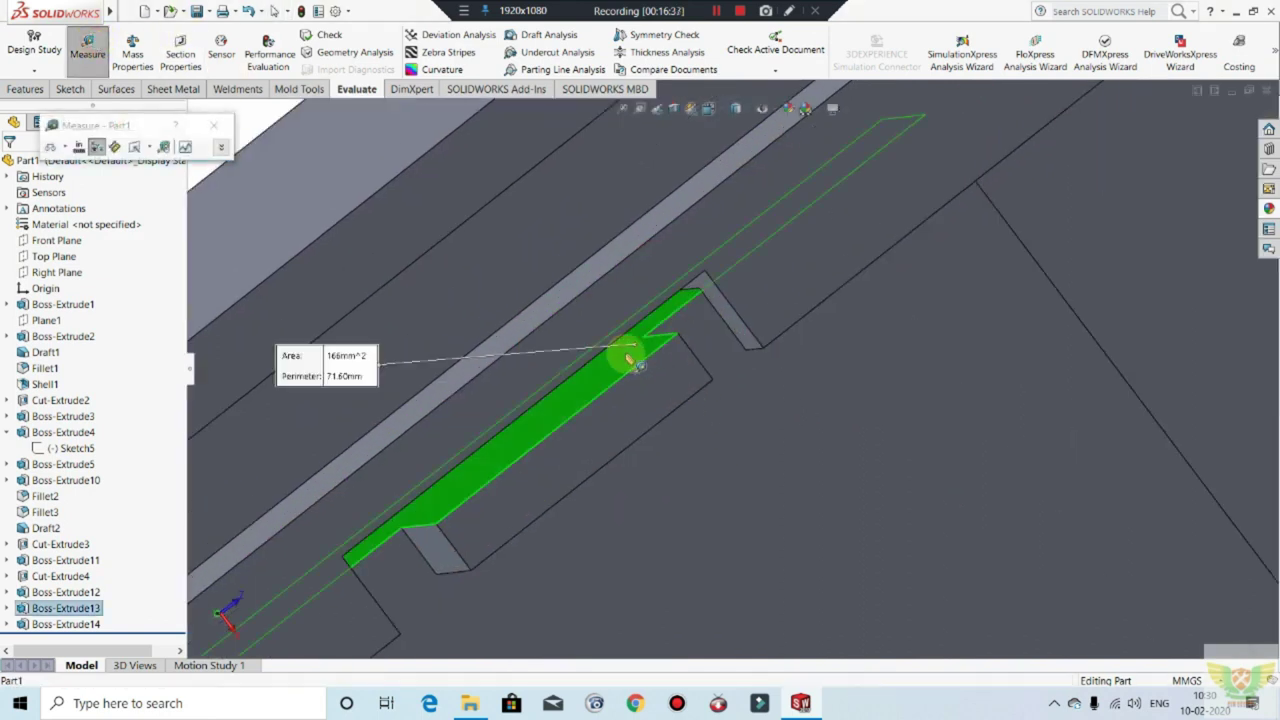
click(560, 298)
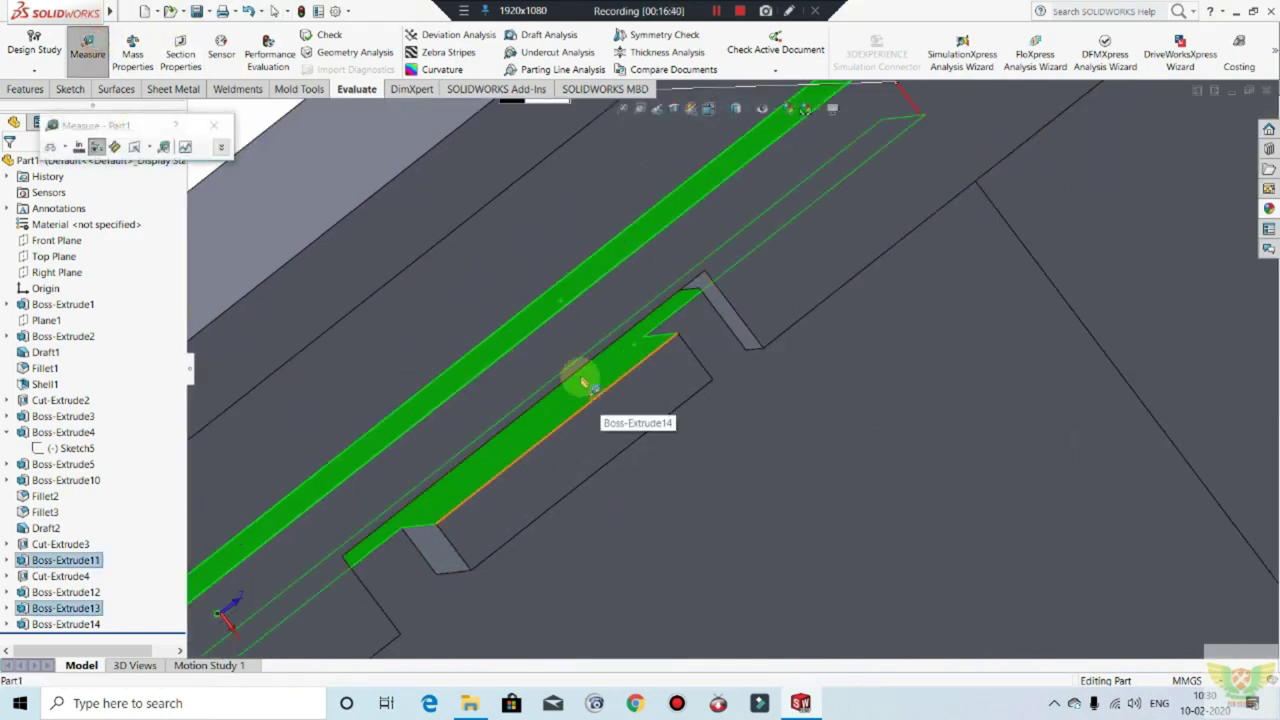
scroll(584, 383, up, 3)
key(Escape)
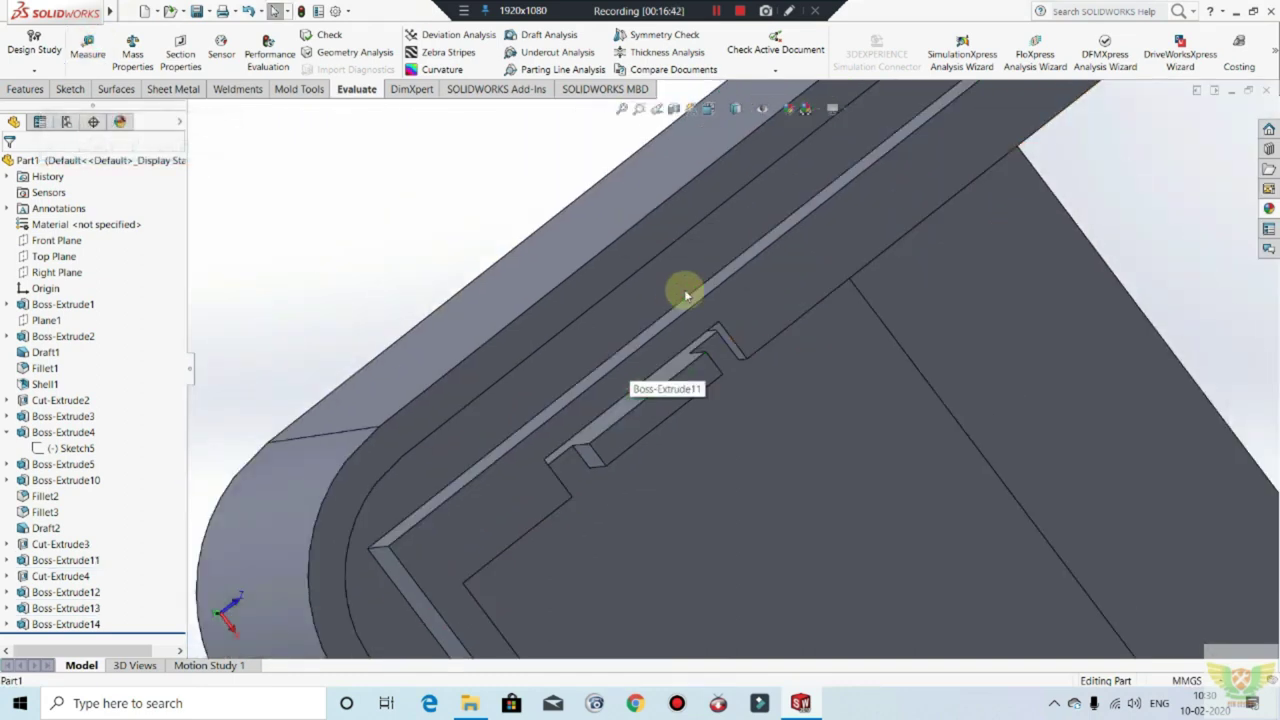
scroll(686, 295, up, 3)
middle_drag(729, 280, 386, 251)
scroll(658, 283, down, 3)
Step: Hide the part, then undo to show it again
right_click(814, 180)
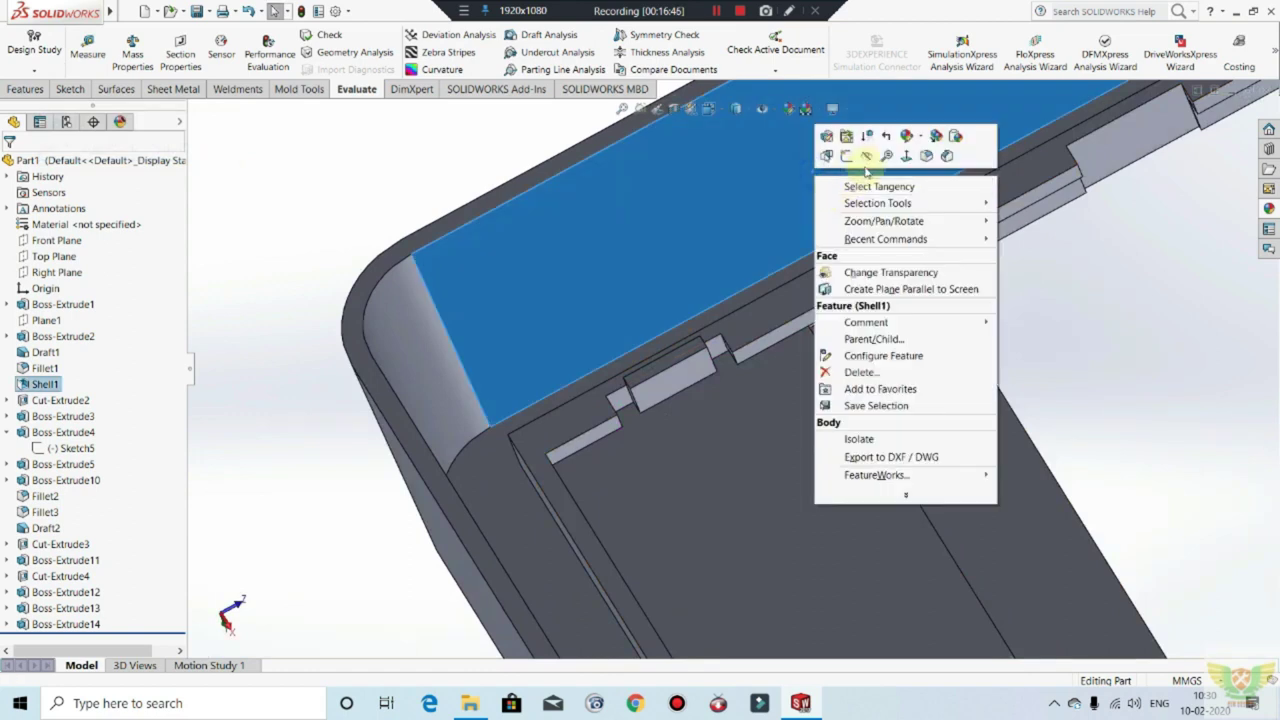
click(867, 156)
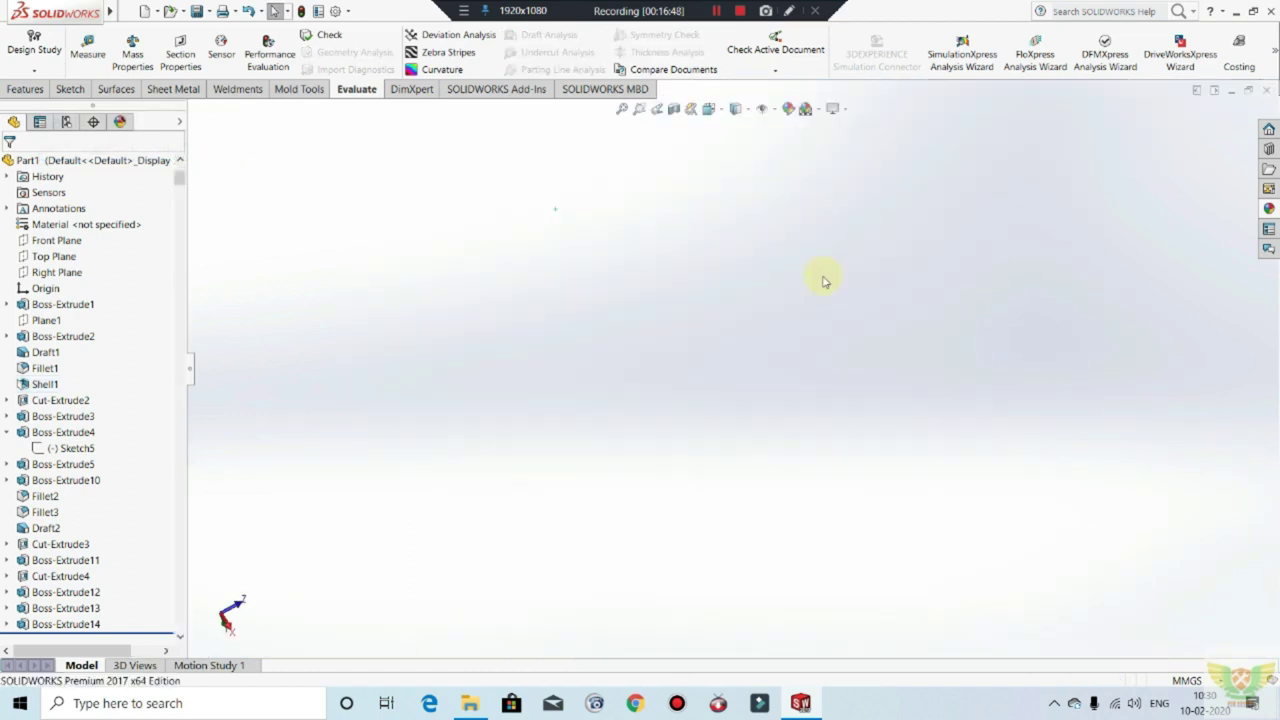
key(ctrl+z)
mouse_move(777, 320)
middle_down()
mouse_move(820, 229)
mouse_move(751, 406)
middle_up()
scroll(746, 346, down, 2)
scroll(734, 414, down, 2)
scroll(734, 435, up, 3)
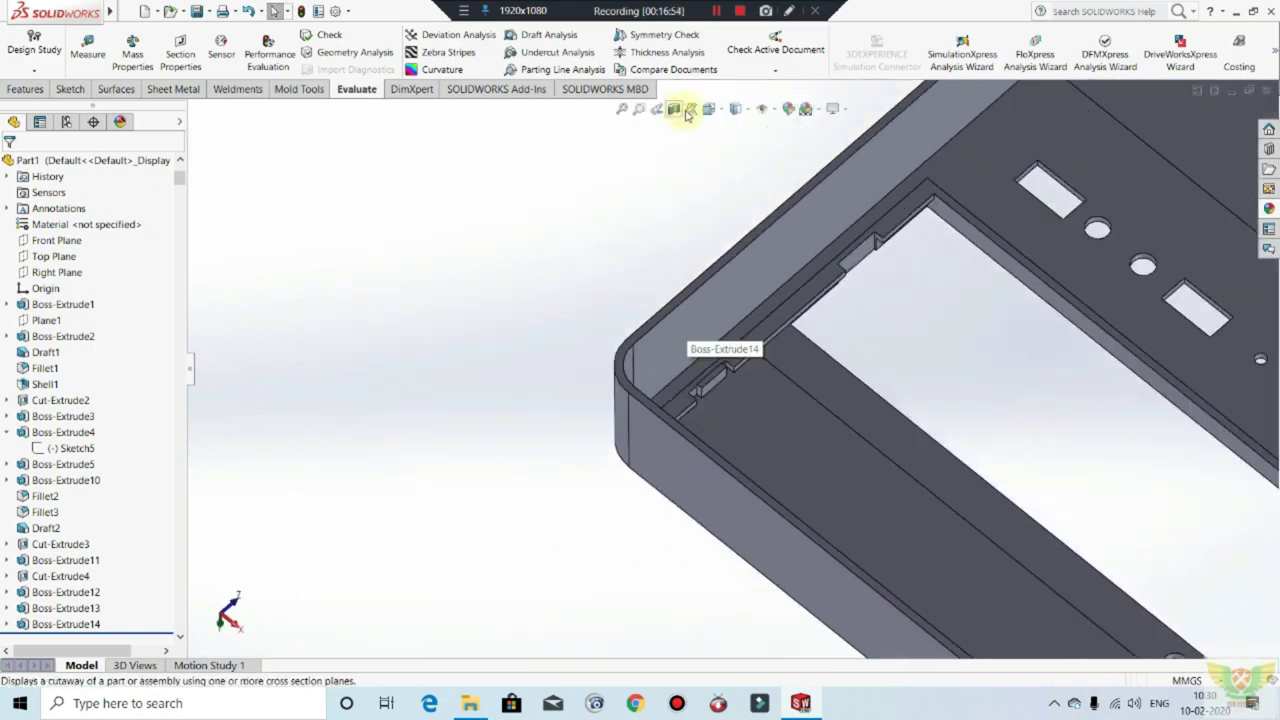
Step: Open a Front Plane section view and drag the cut to about -150 mm offset
click(674, 113)
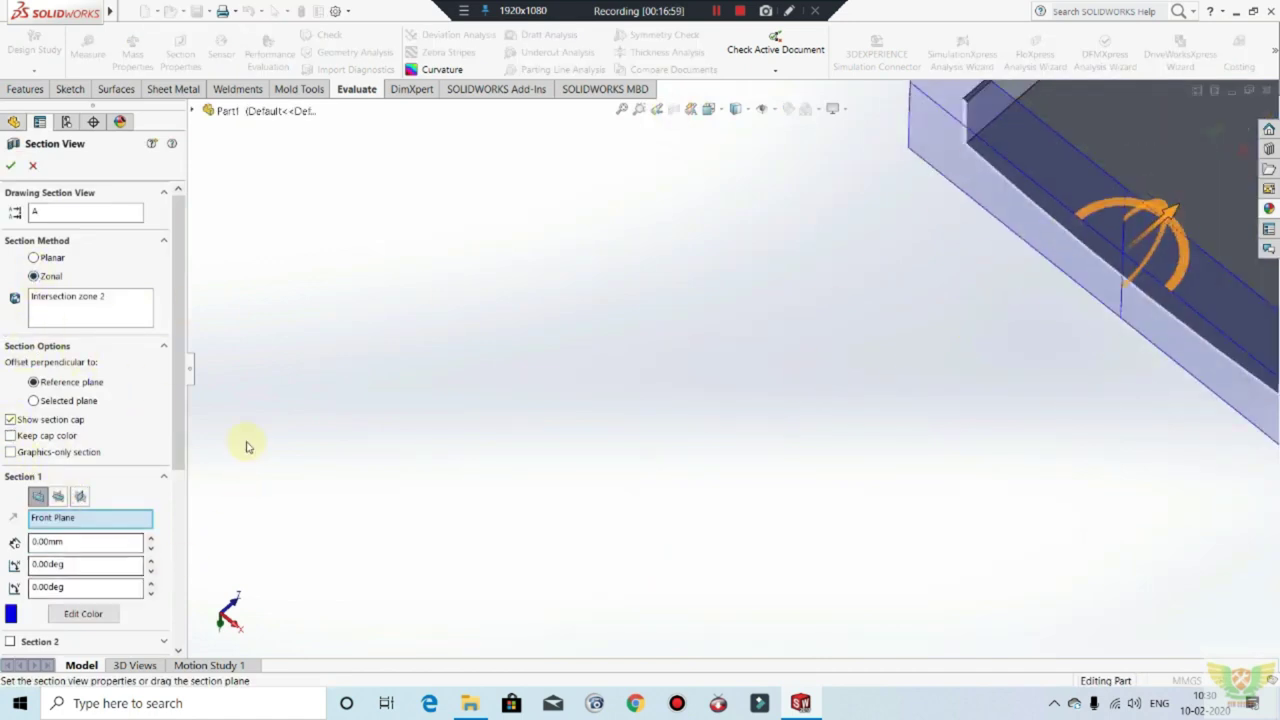
scroll(969, 351, up, 3)
scroll(1000, 320, up, 1)
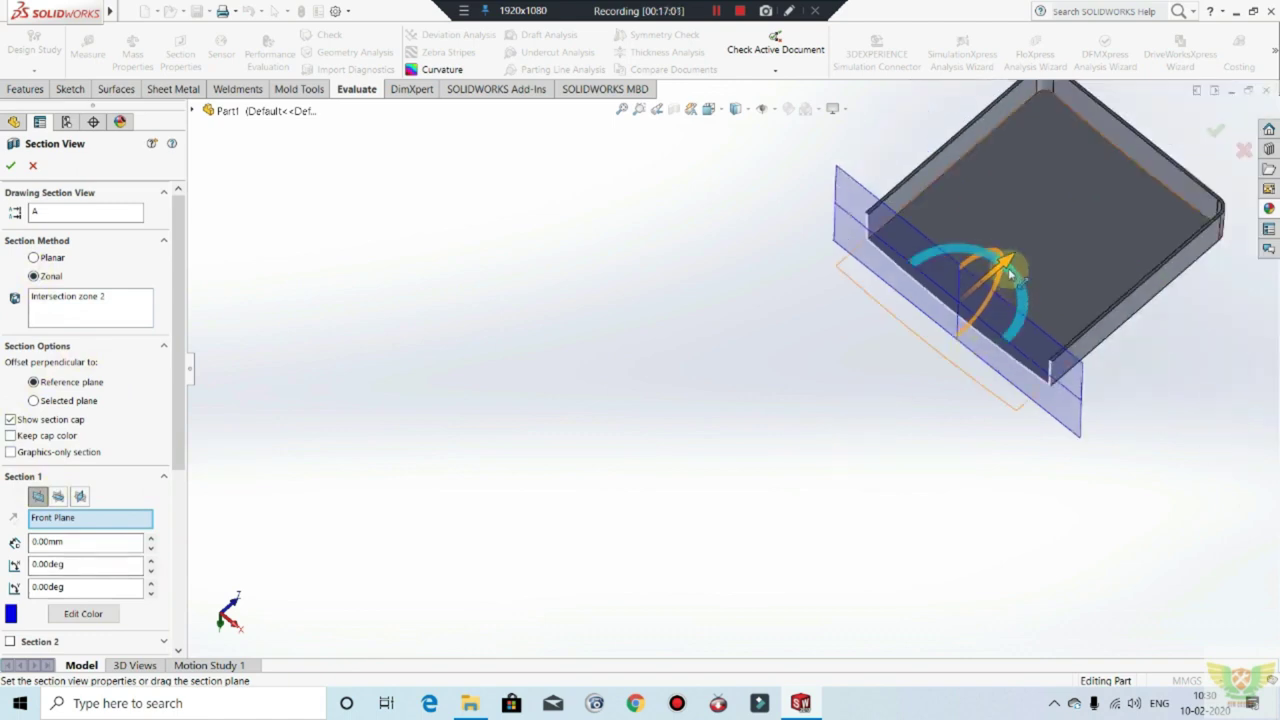
mouse_move(1007, 262)
mouse_down()
mouse_move(852, 413)
mouse_move(868, 407)
mouse_move(835, 390)
mouse_up()
scroll(830, 390, down, 2)
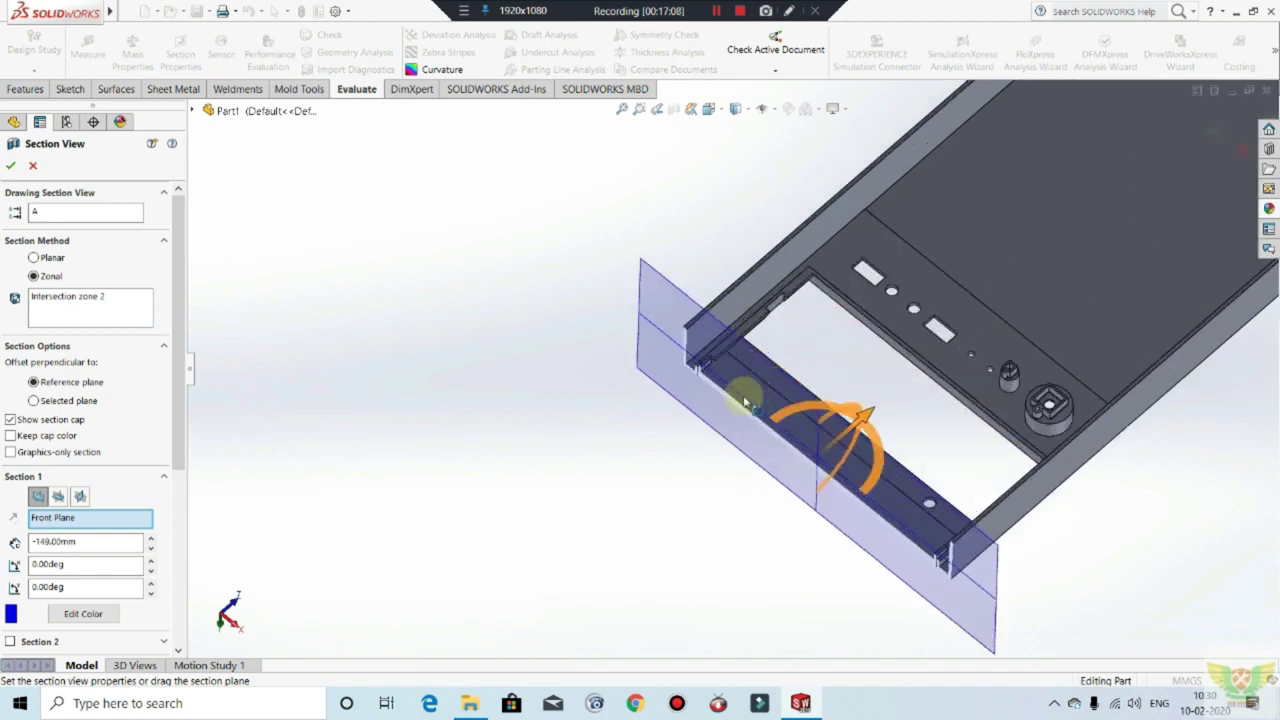
scroll(825, 392, down, 3)
scroll(822, 395, down, 2)
scroll(680, 366, up, 2)
scroll(850, 450, up, 2)
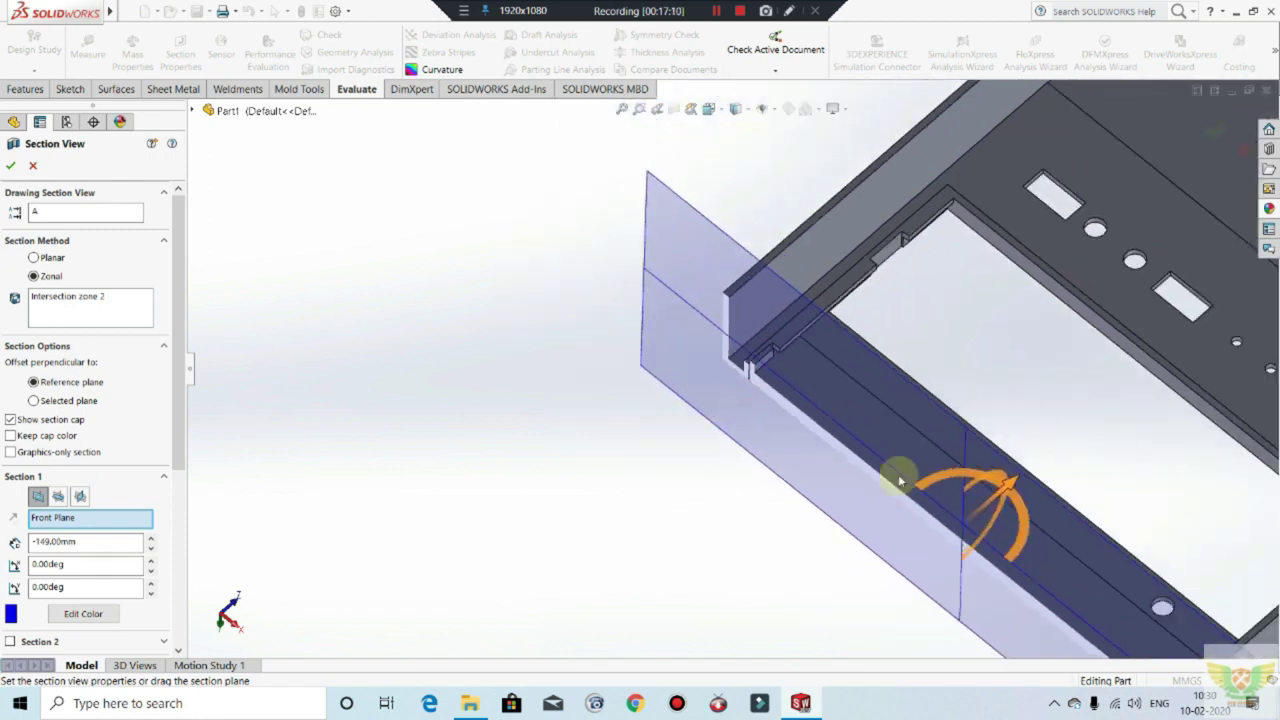
scroll(1008, 460, up, 2)
drag(945, 432, 941, 435)
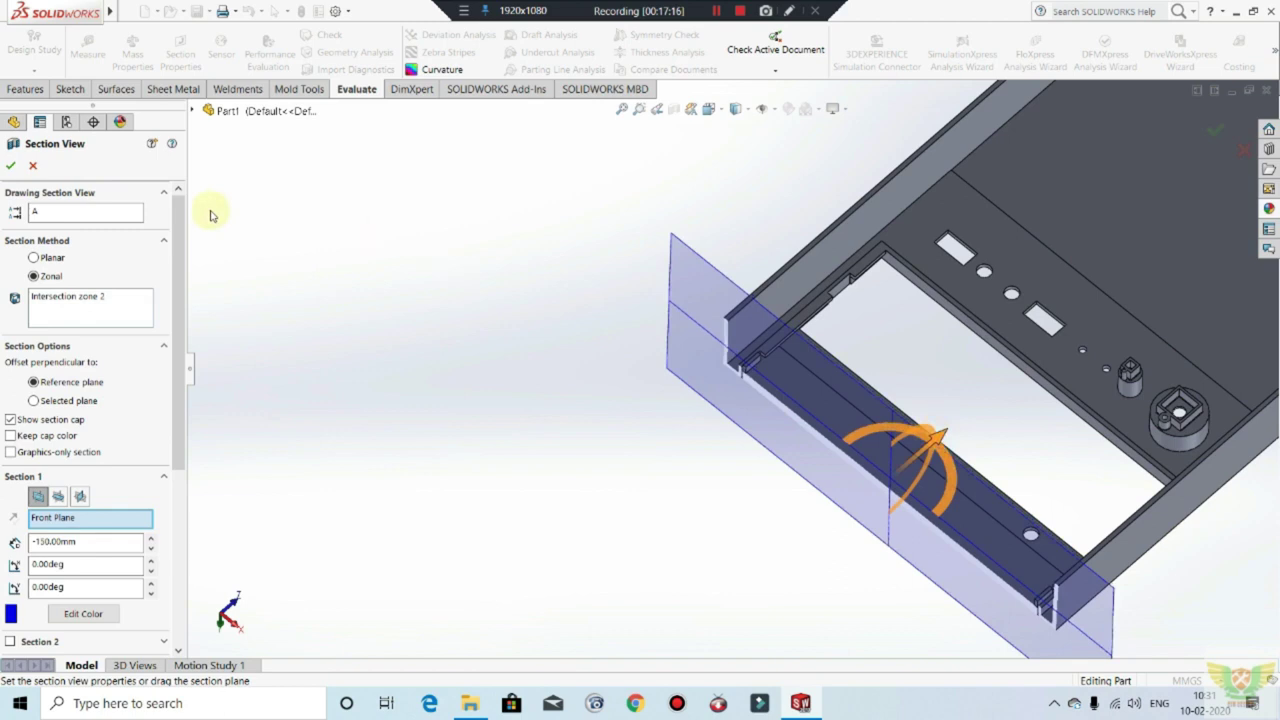
Step: Close the section view and reposition the model
click(32, 166)
middle_drag(769, 383, 776, 385)
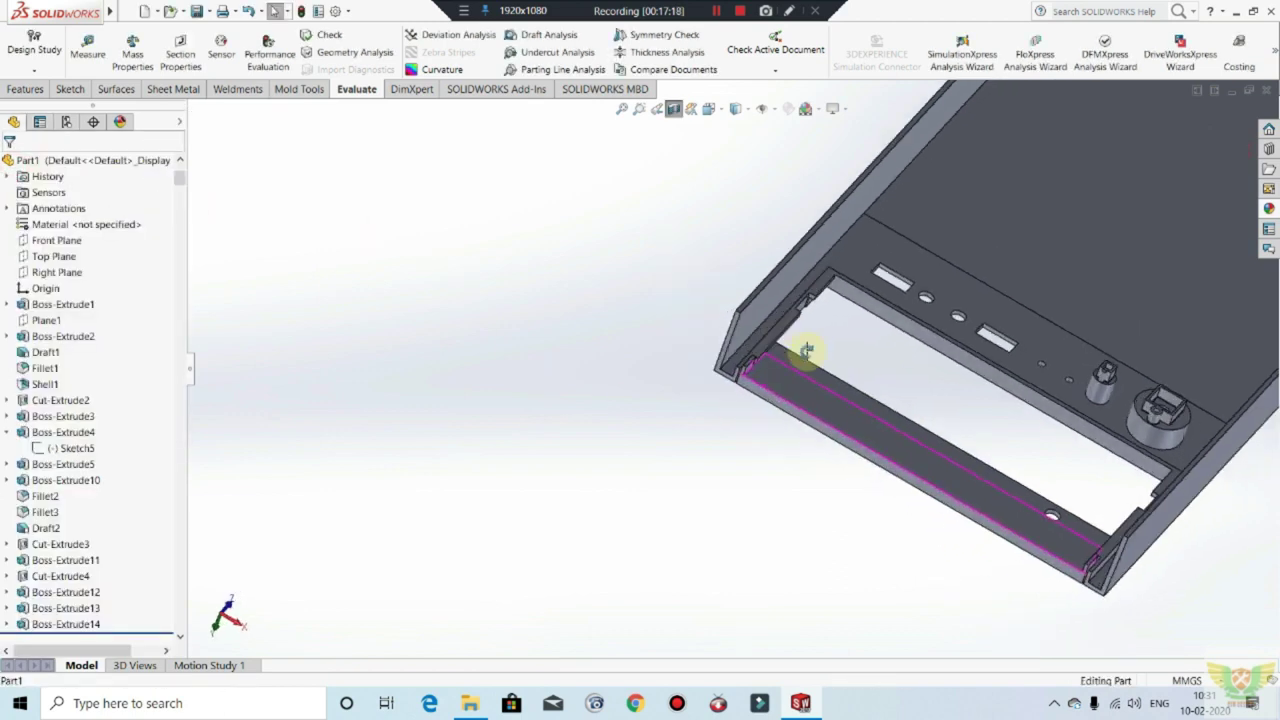
scroll(776, 385, down, 3)
scroll(694, 349, down, 3)
scroll(671, 363, down, 2)
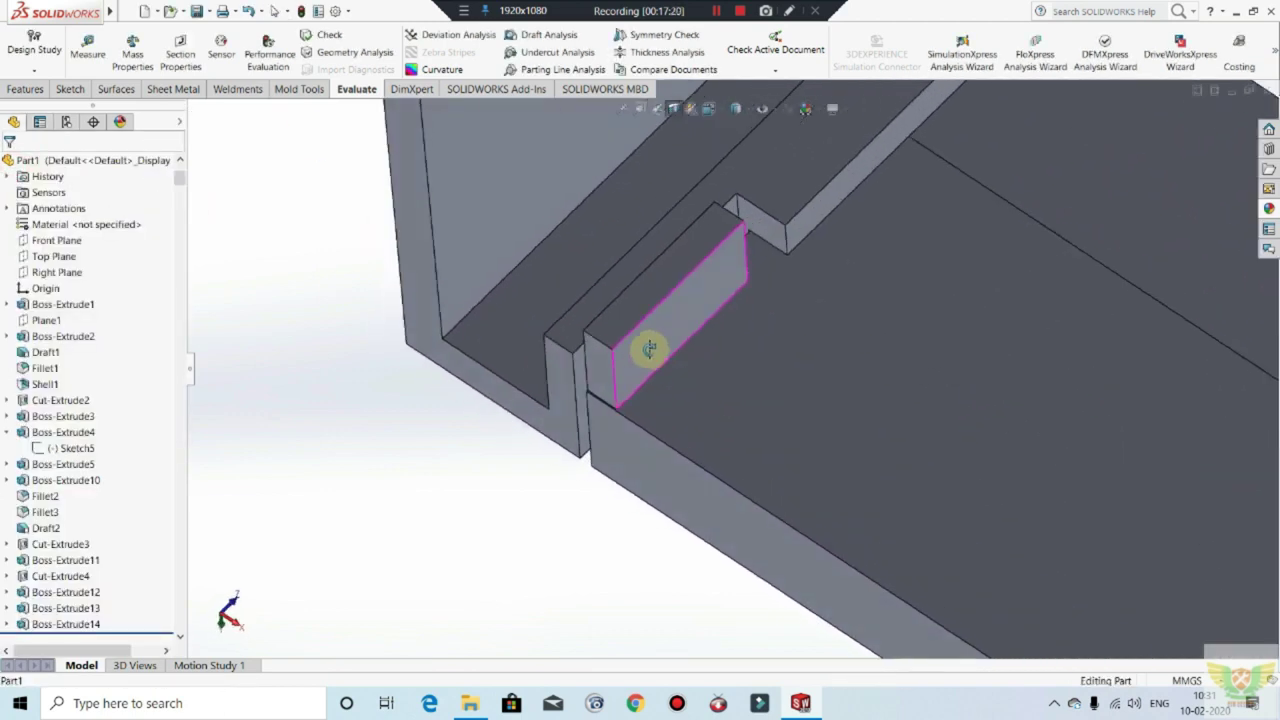
Step: Create reference Plane3 from two faces of the slot tab
click(27, 89)
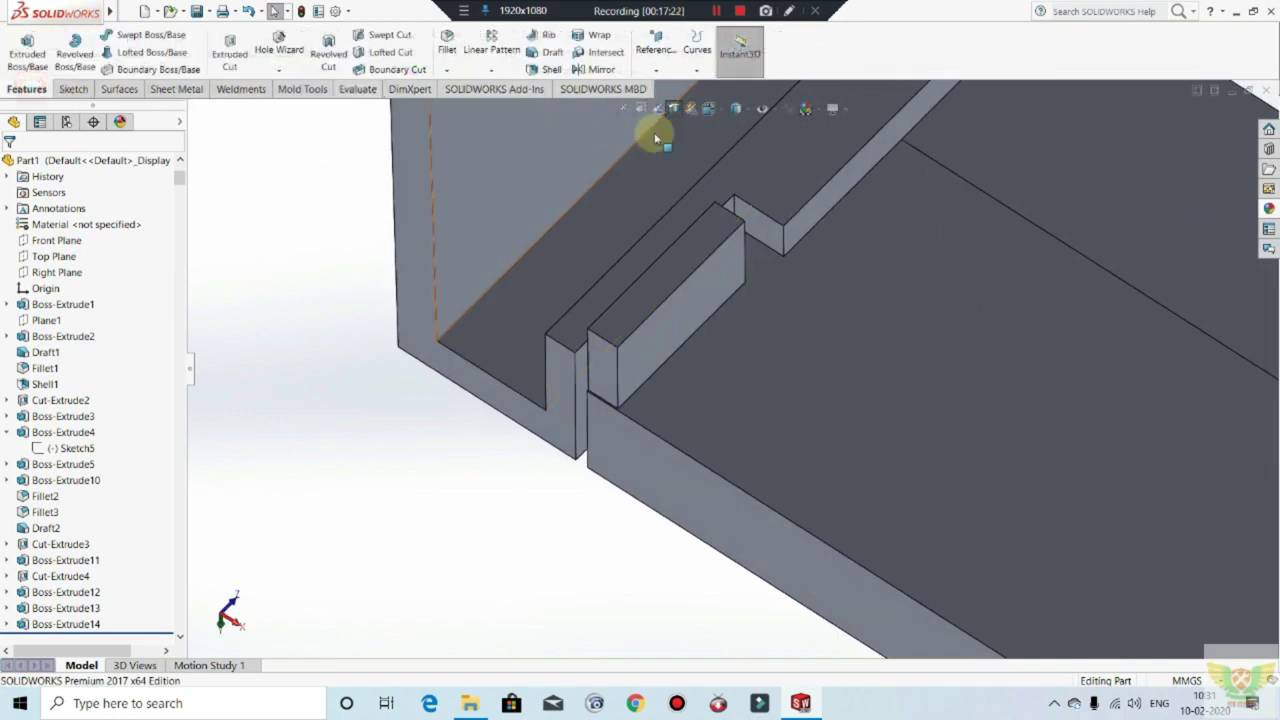
click(637, 62)
click(659, 89)
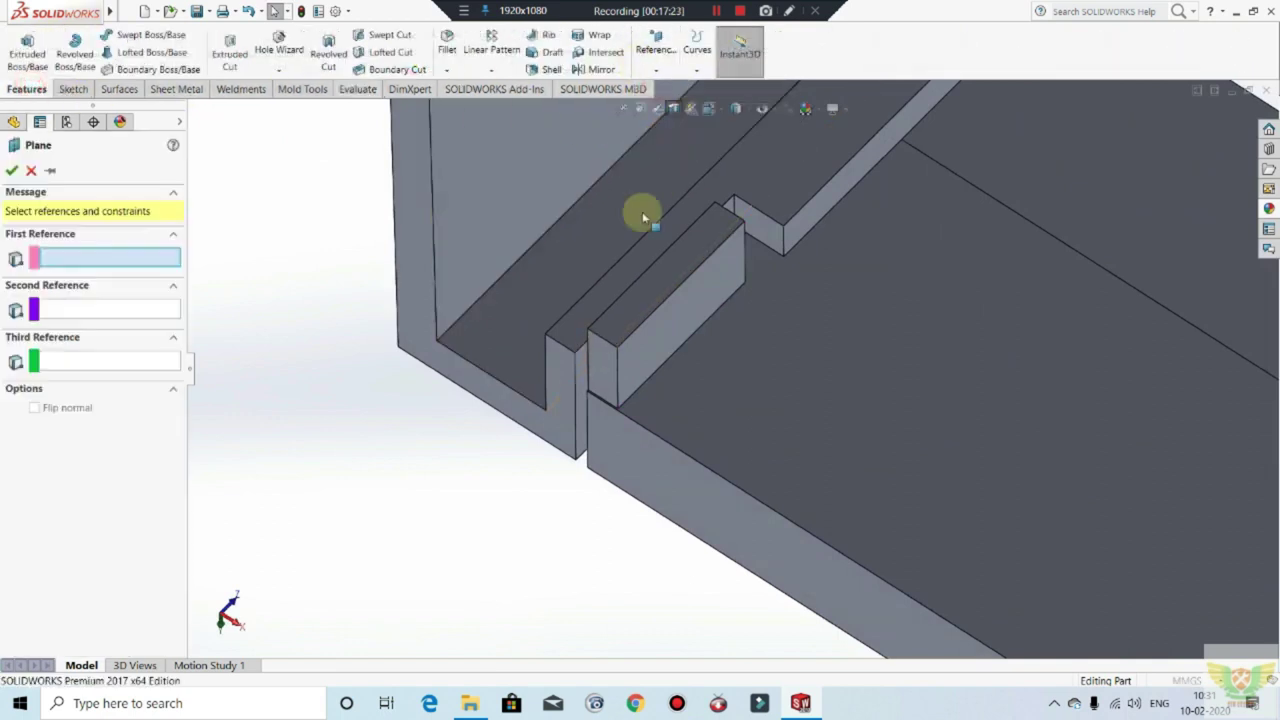
click(612, 363)
mouse_move(745, 262)
middle_down()
mouse_move(714, 300)
mouse_move(716, 260)
middle_up()
click(704, 256)
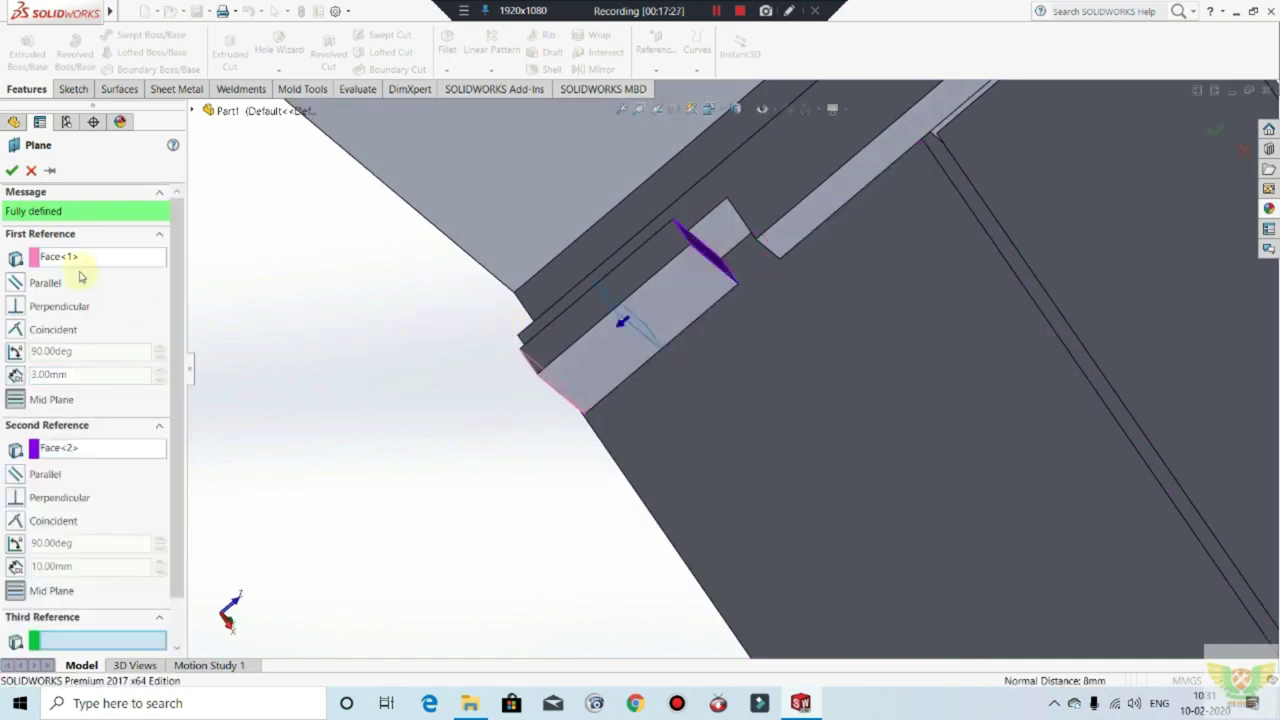
right_click(643, 309)
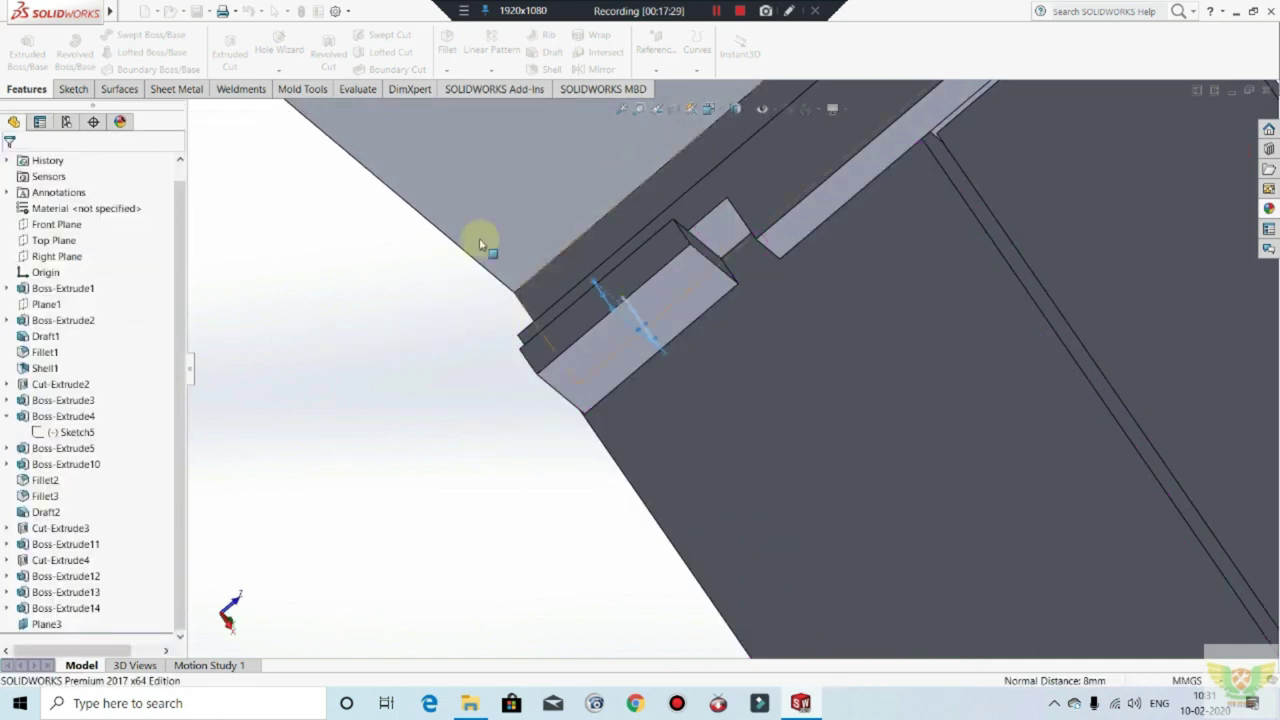
Step: Sketch a short line on Plane3 and extrude it 4.00 mm in both directions
click(72, 89)
click(20, 48)
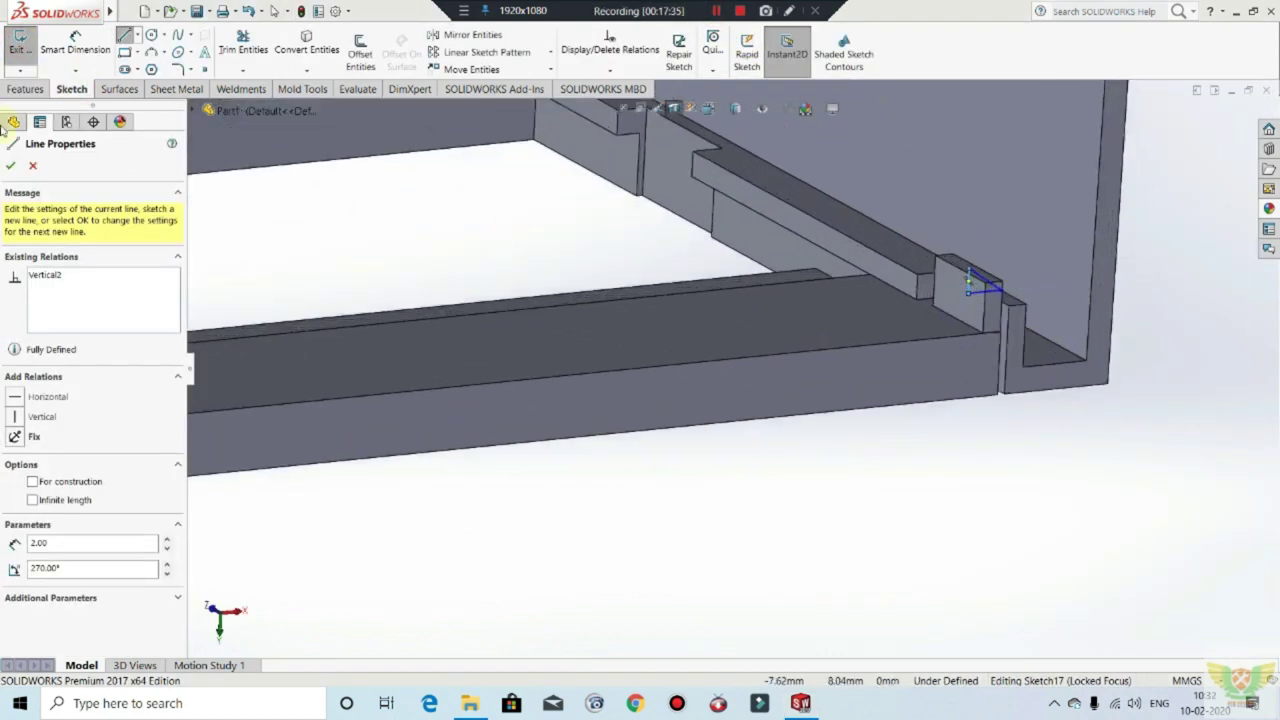
click(12, 165)
click(20, 45)
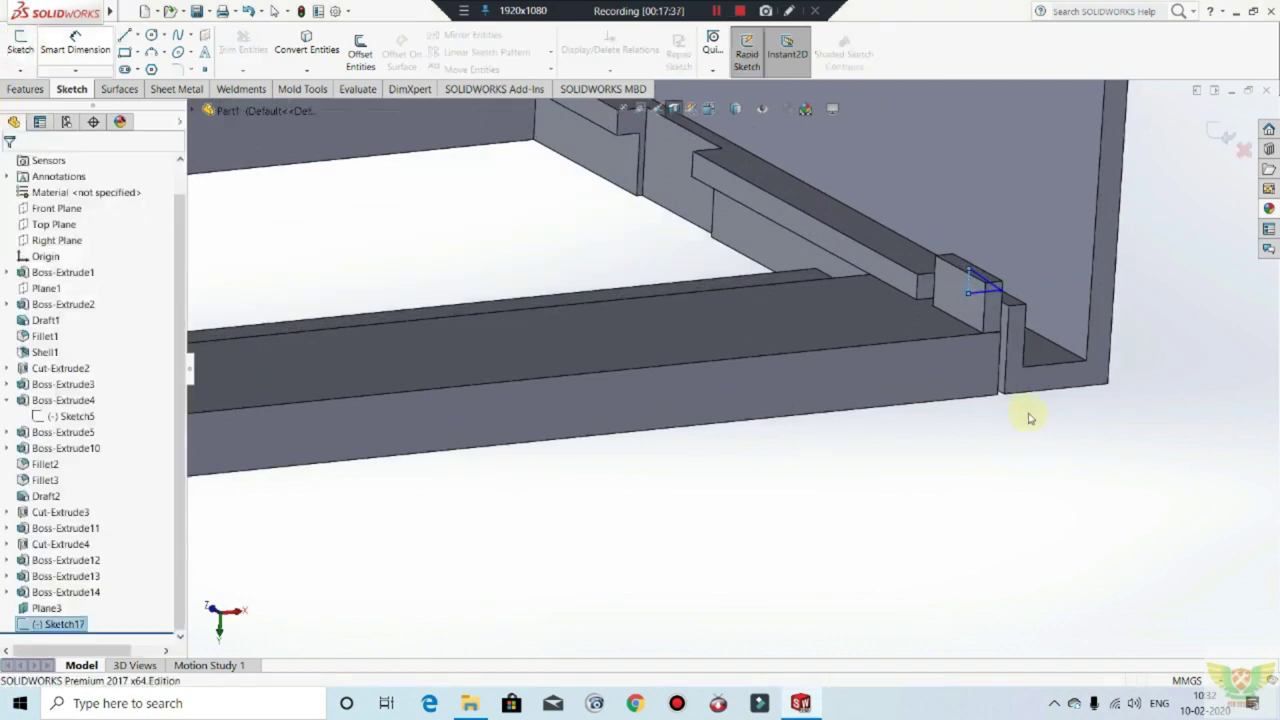
scroll(910, 362, up, 2)
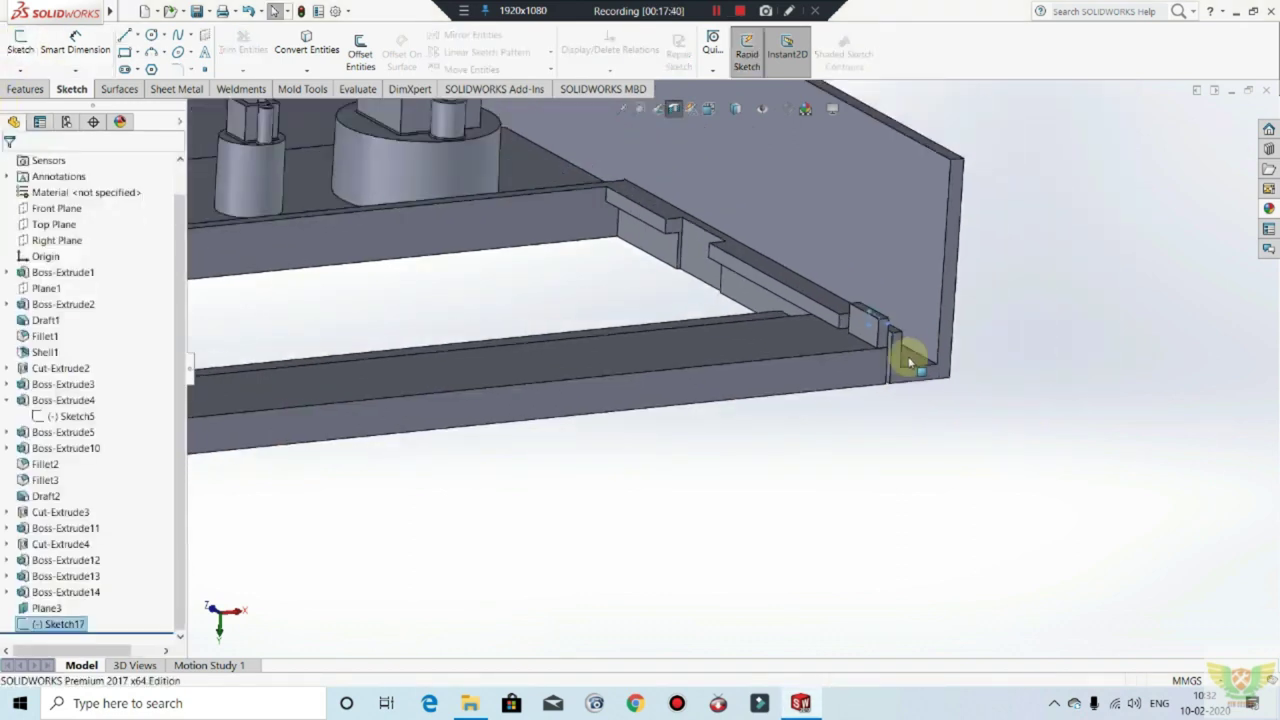
click(25, 89)
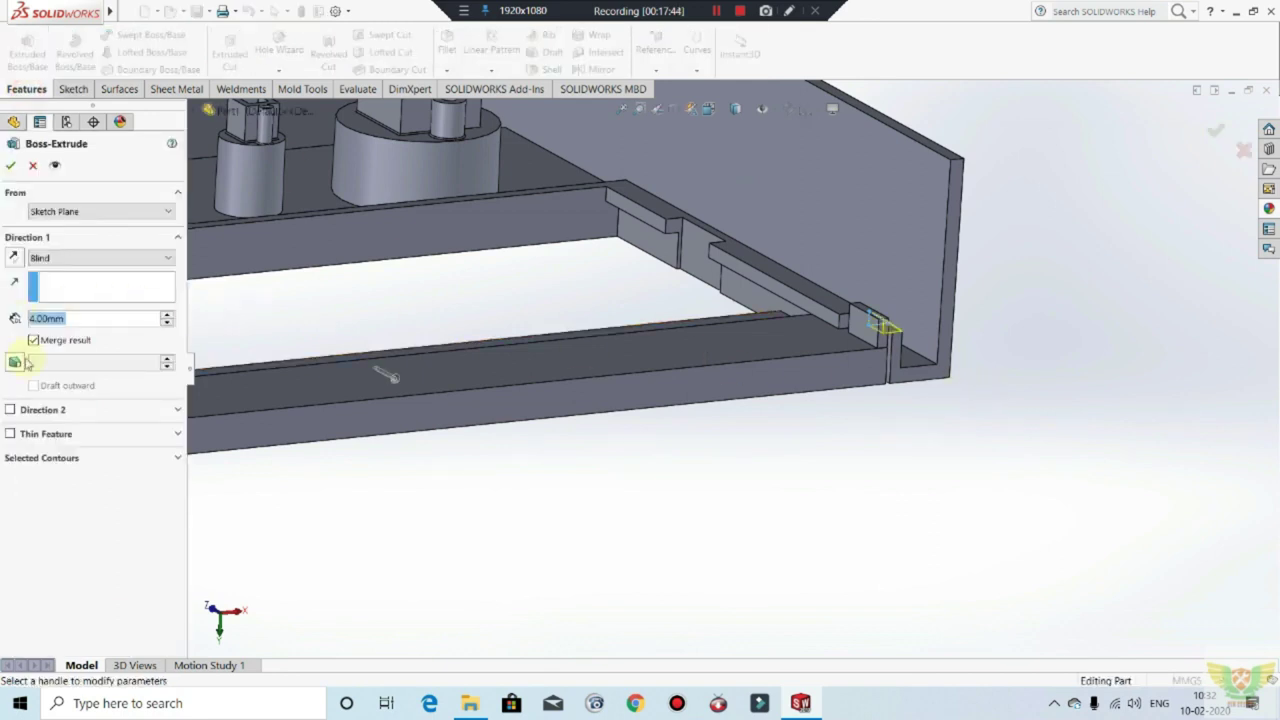
click(10, 410)
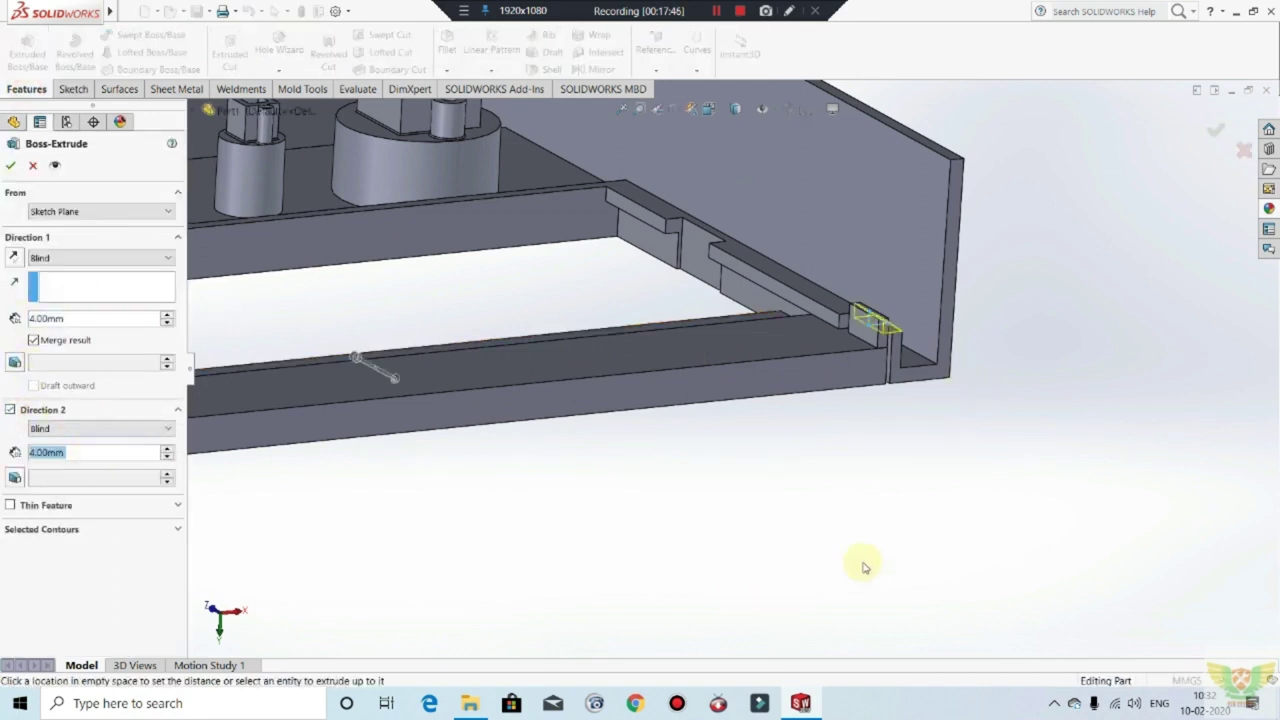
click(8, 166)
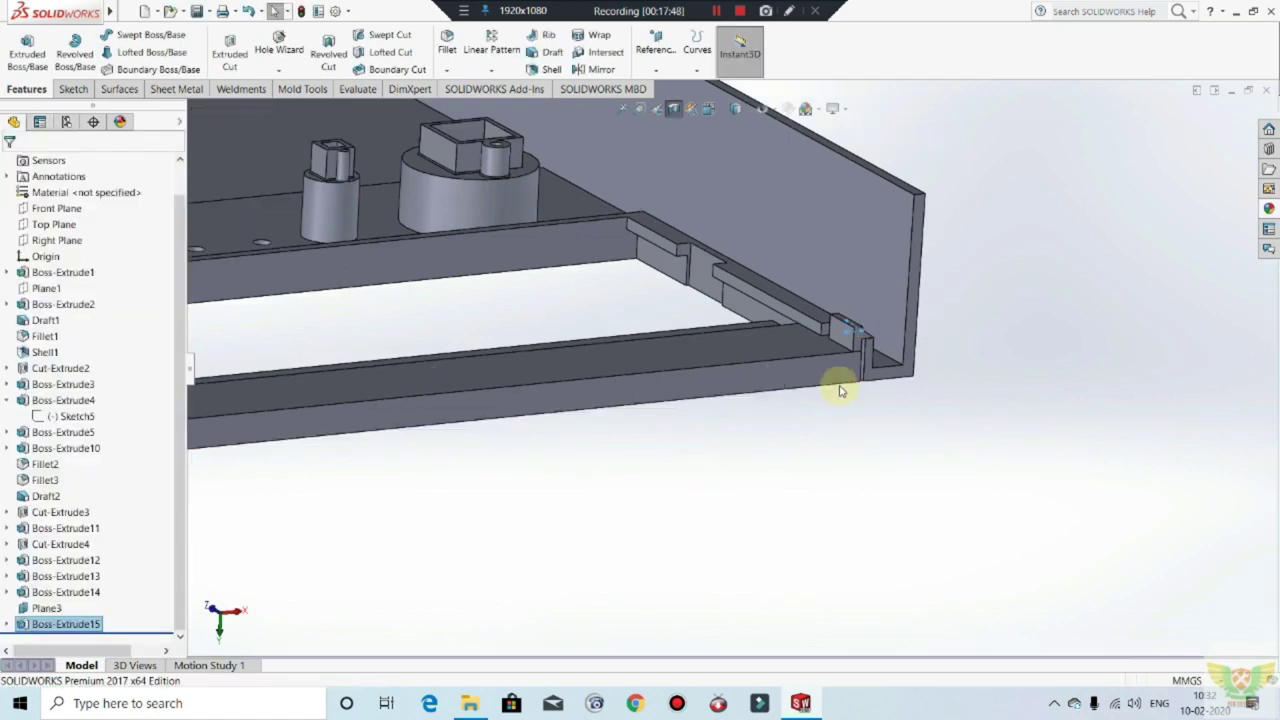
Step: Select the rib block's end face and orbit to the frame's corner notch
middle_drag(840, 389, 812, 364)
scroll(812, 364, down, 3)
scroll(850, 323, down, 2)
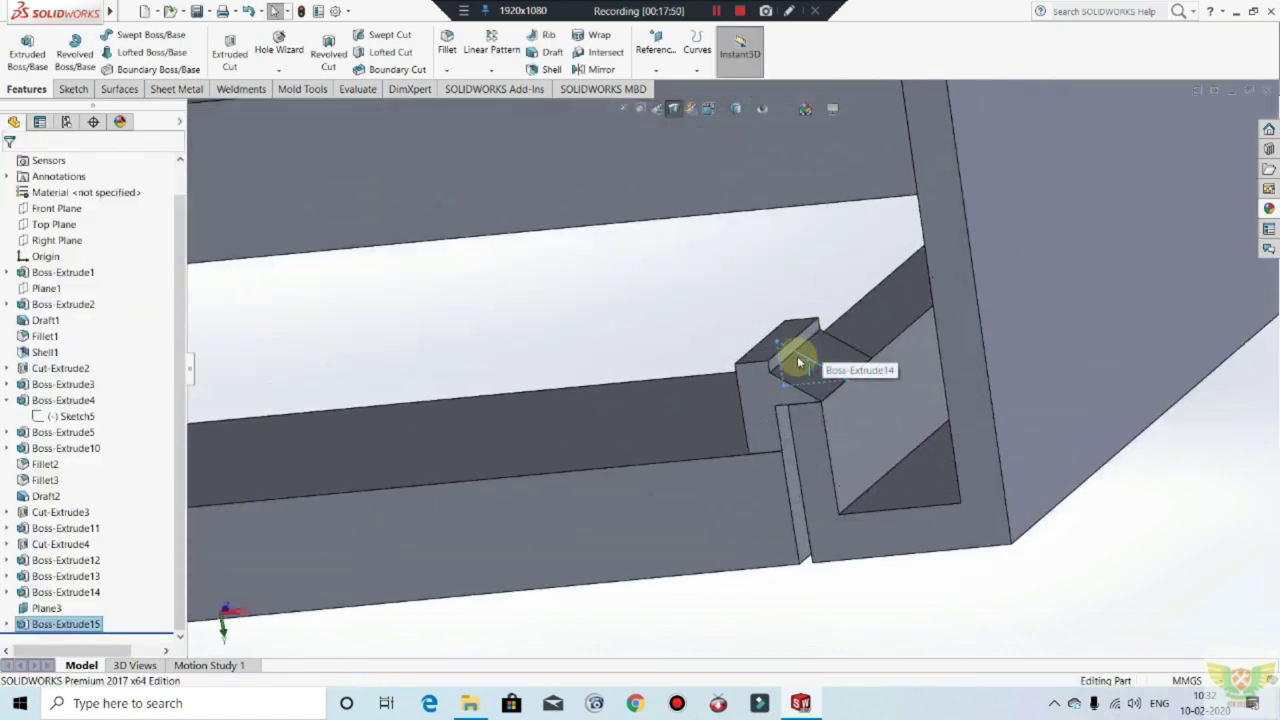
scroll(782, 384, down, 2)
scroll(780, 382, up, 3)
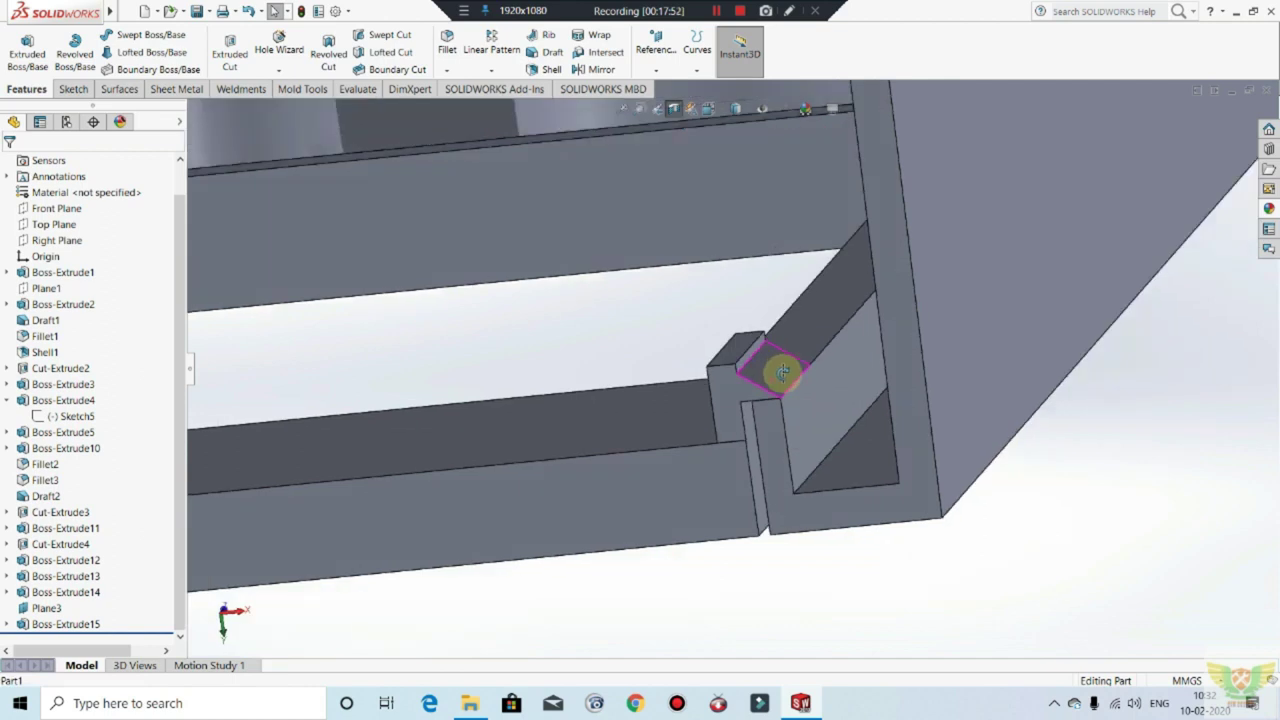
click(726, 378)
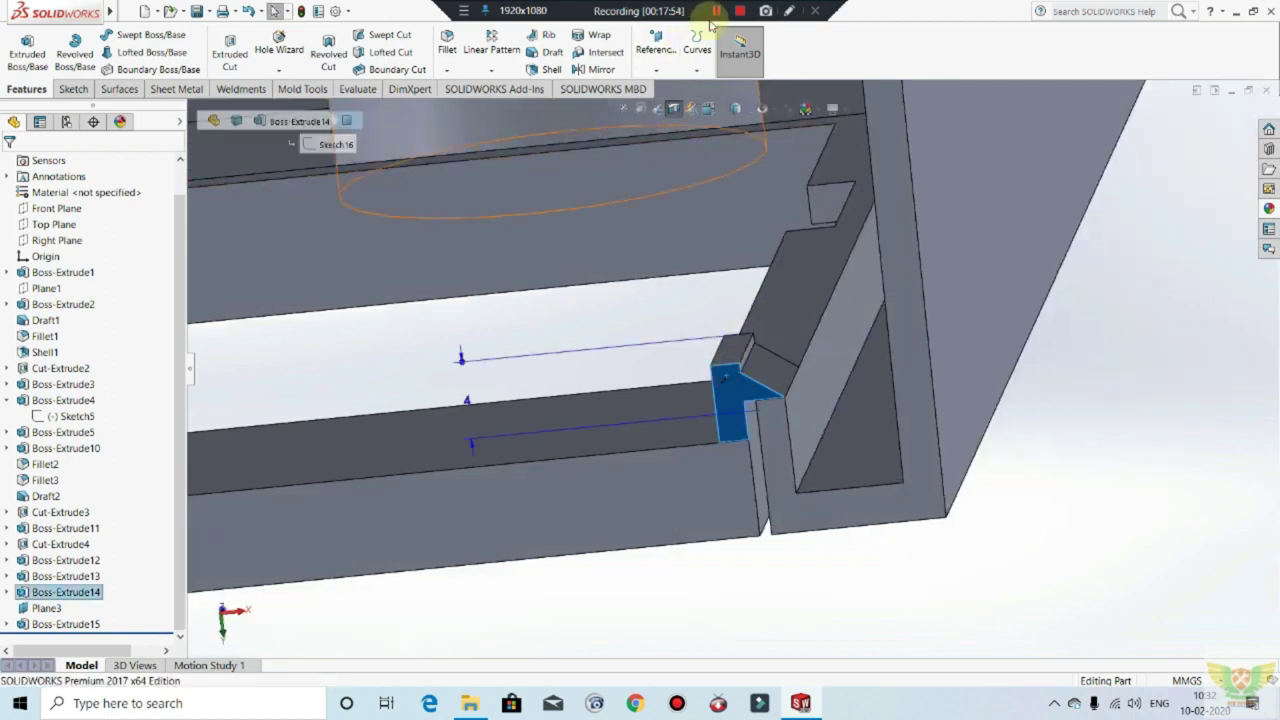
middle_drag(560, 200, 700, 163)
scroll(705, 275, up, 3)
mouse_move(737, 400)
middle_down()
mouse_move(691, 391)
mouse_move(654, 423)
mouse_move(676, 383)
mouse_move(331, 366)
mouse_move(281, 340)
mouse_move(480, 349)
mouse_move(457, 337)
mouse_move(497, 329)
mouse_move(483, 365)
middle_up()
scroll(300, 394, down, 3)
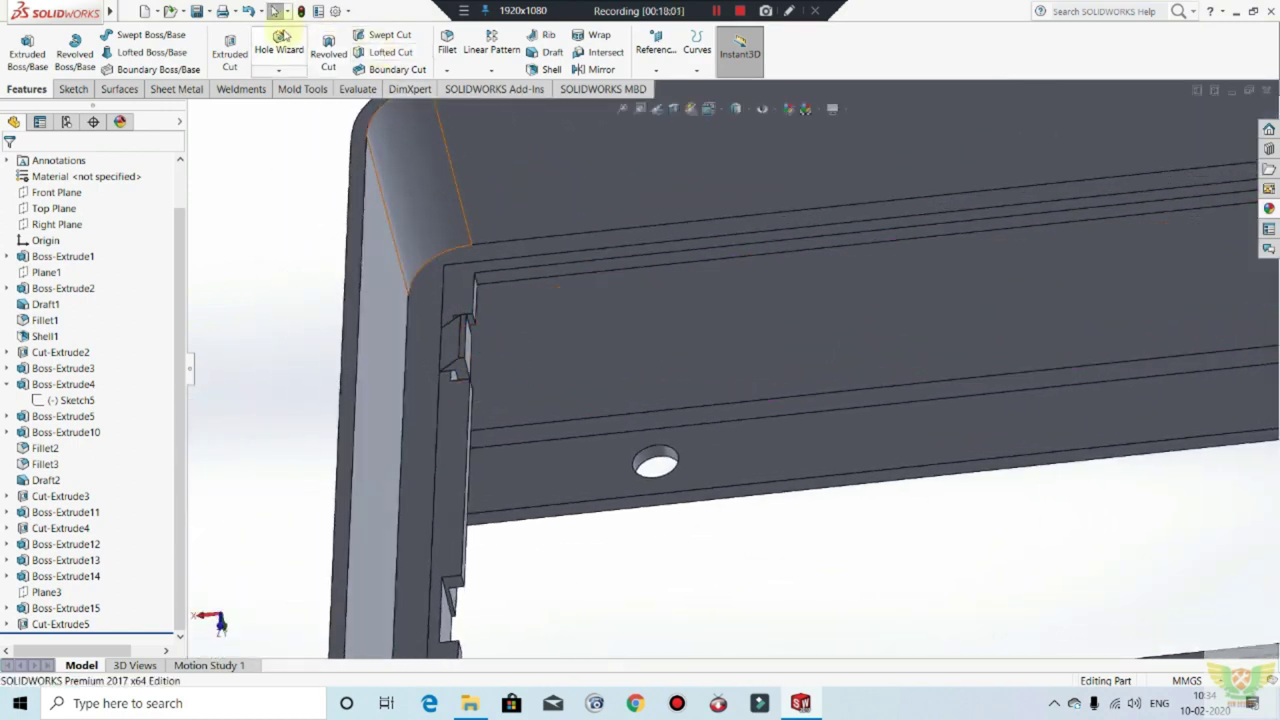
Step: Fillet two edges of the corner notch at 0.10 mm radius as Fillet4
scroll(471, 338, down, 3)
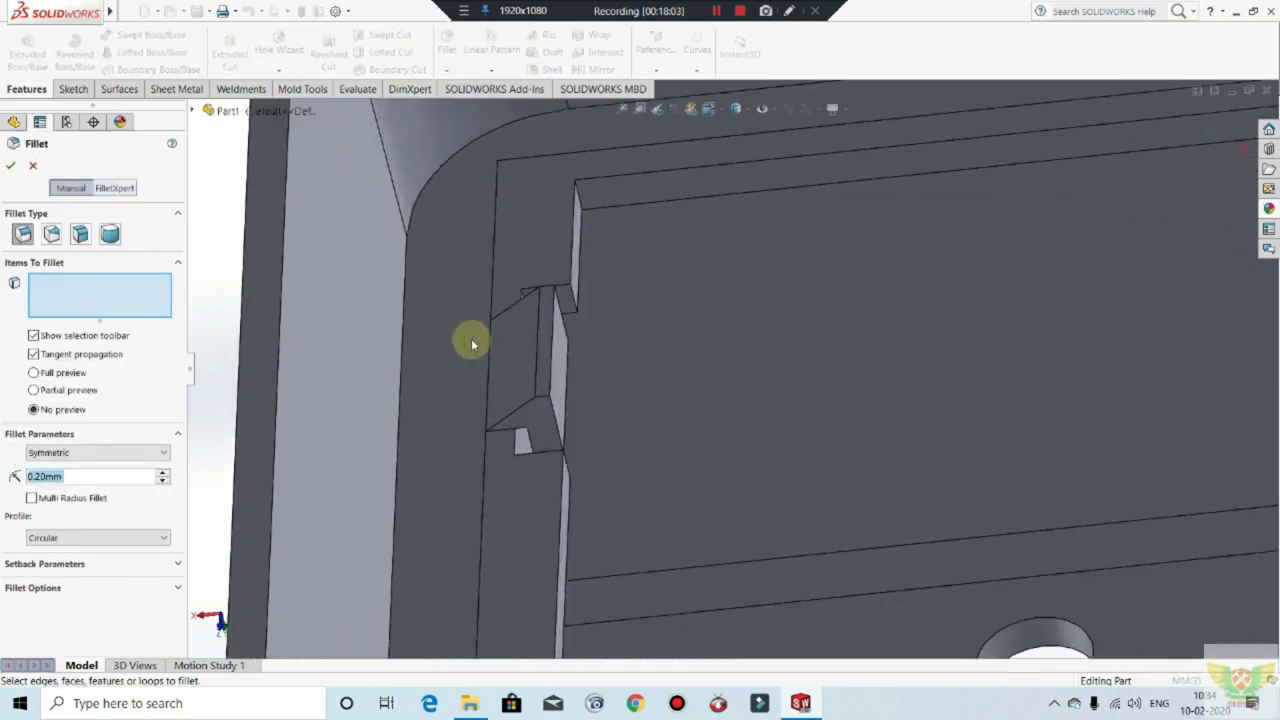
scroll(566, 337, down, 2)
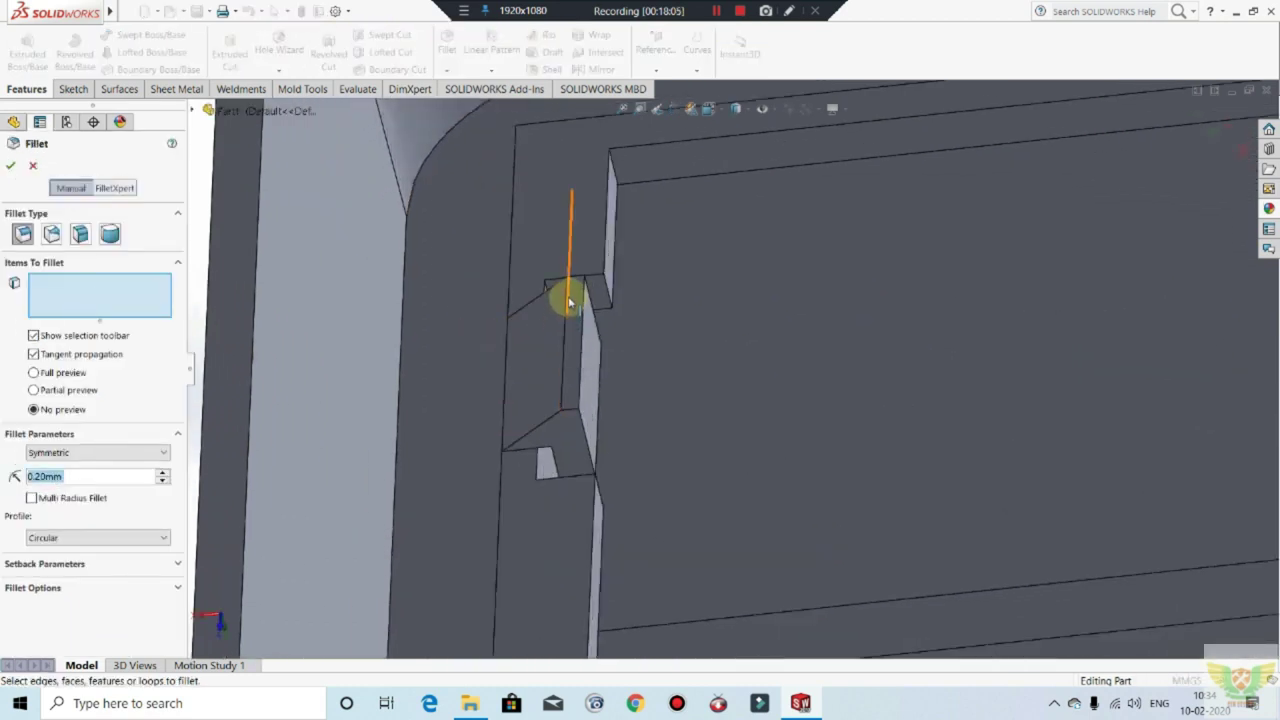
click(562, 306)
scroll(638, 358, up, 3)
middle_drag(638, 358, 1128, 348)
scroll(645, 318, down, 3)
scroll(675, 383, down, 2)
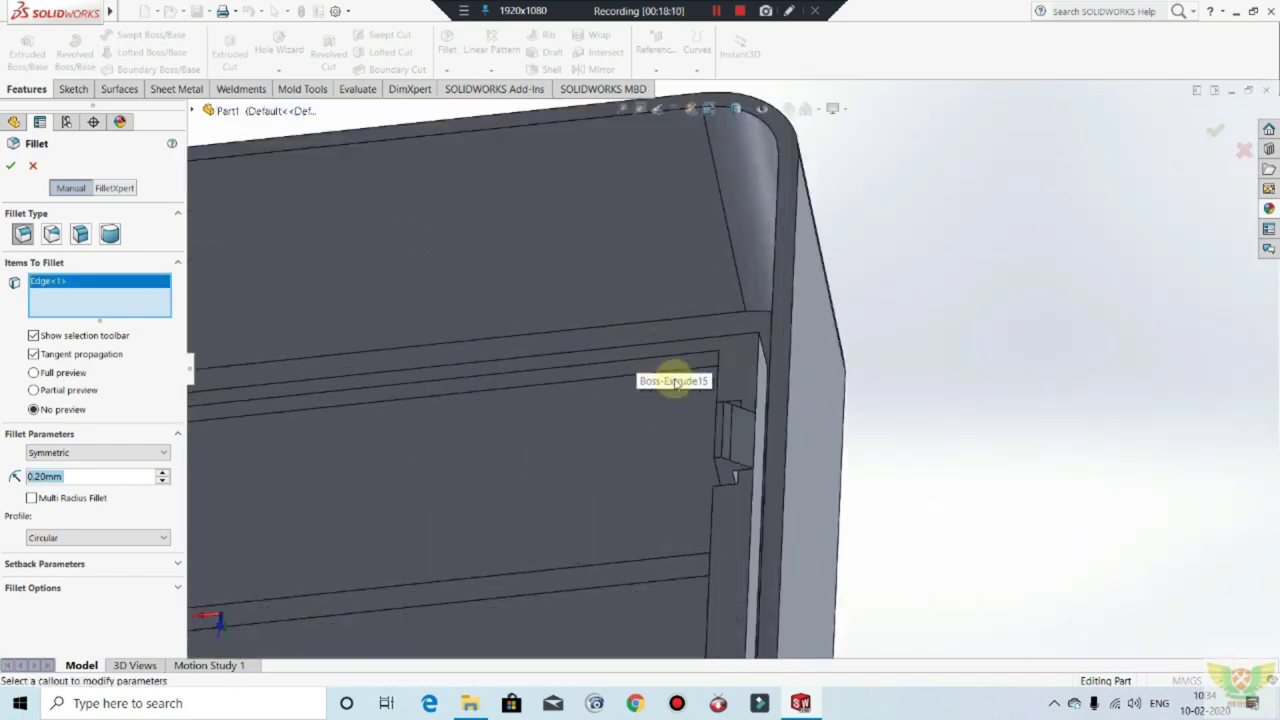
scroll(675, 383, down, 2)
click(789, 457)
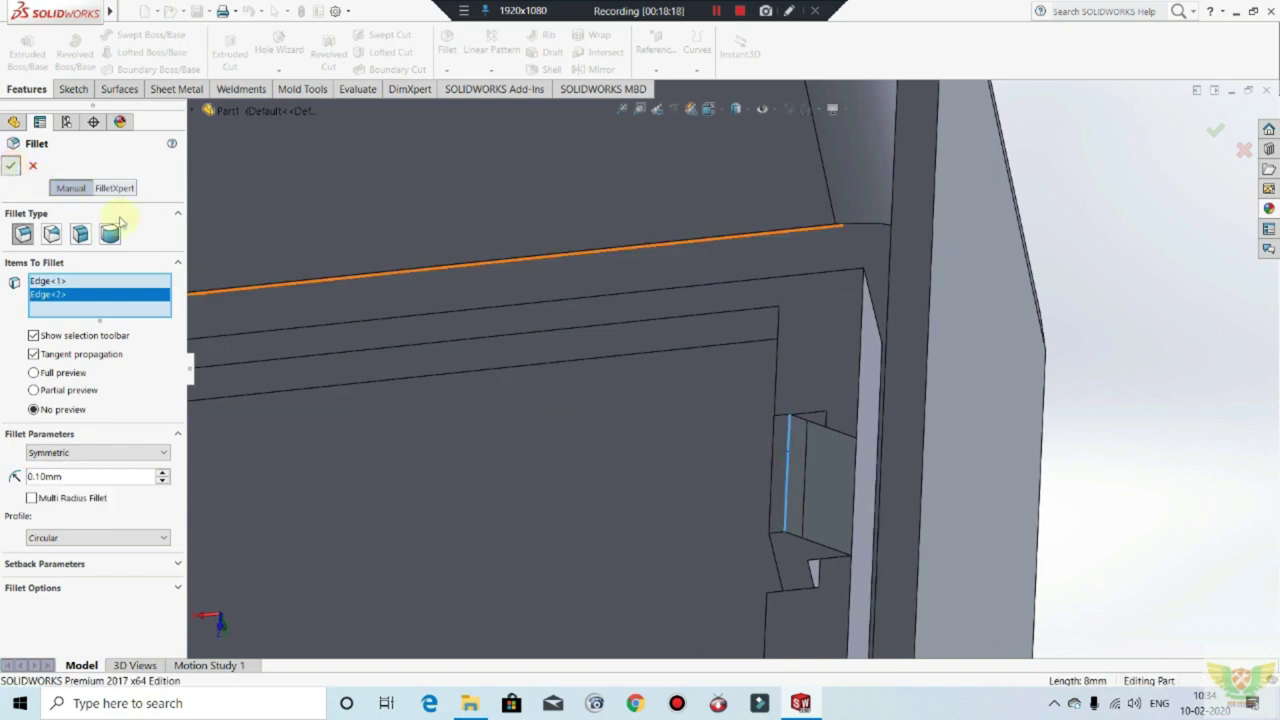
click(10, 165)
Step: Select Fillet4 in the tree to change its radius to 0.30 mm
scroll(773, 472, down, 2)
scroll(731, 481, down, 1)
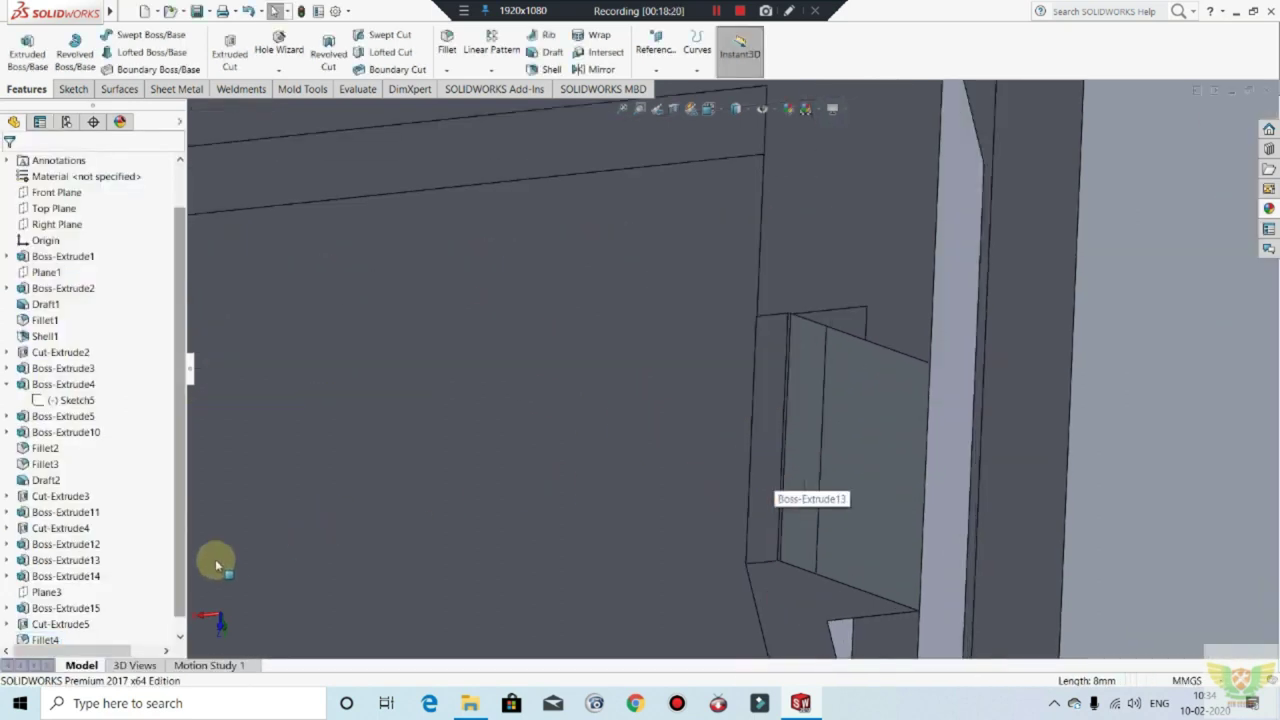
scroll(72, 592, down, 1)
click(51, 623)
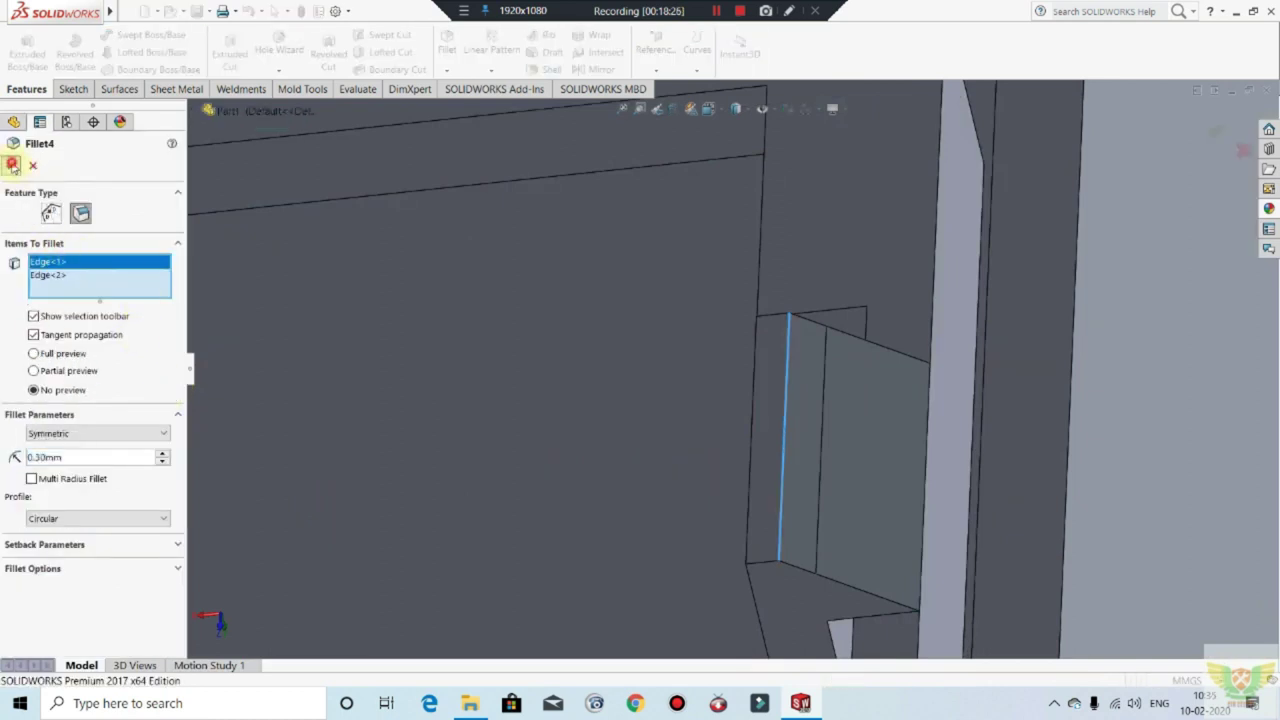
Step: Accept the edited Fillet4 radius and orbit the cover to view its top edges
key(Return)
scroll(640, 380, up, 2)
scroll(800, 440, up, 3)
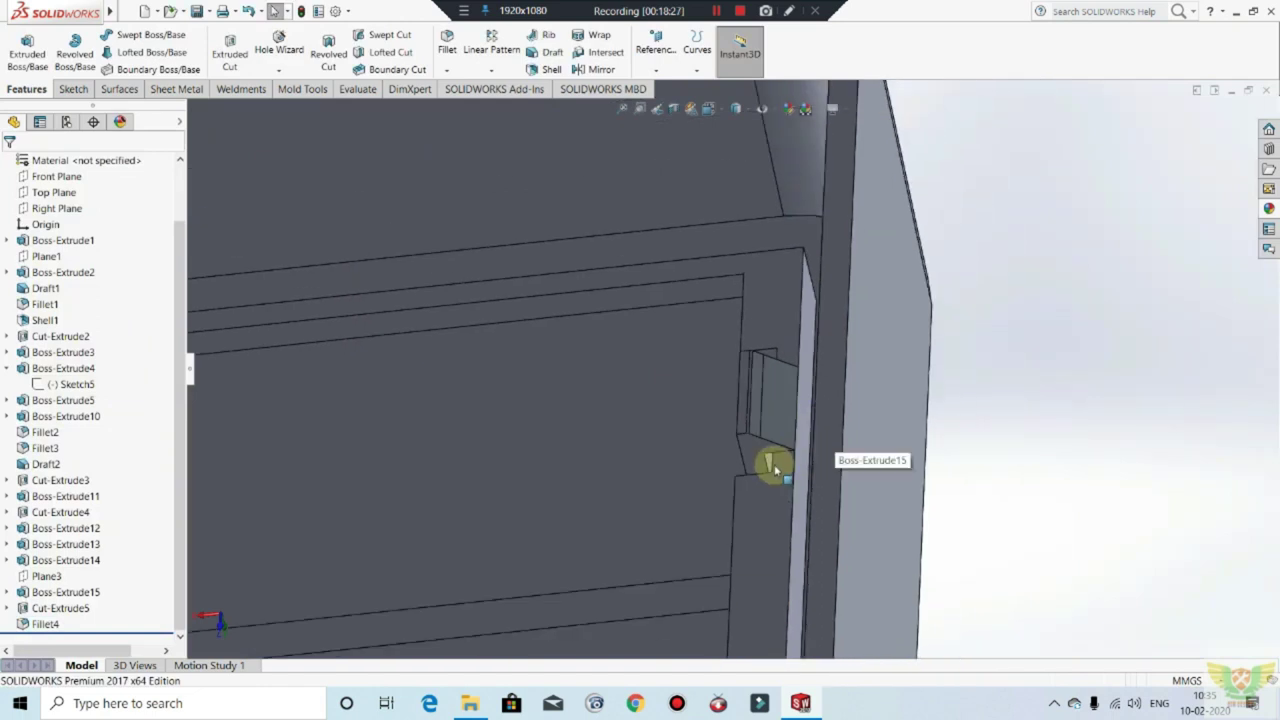
scroll(765, 455, up, 2)
middle_drag(760, 443, 777, 334)
scroll(757, 451, down, 2)
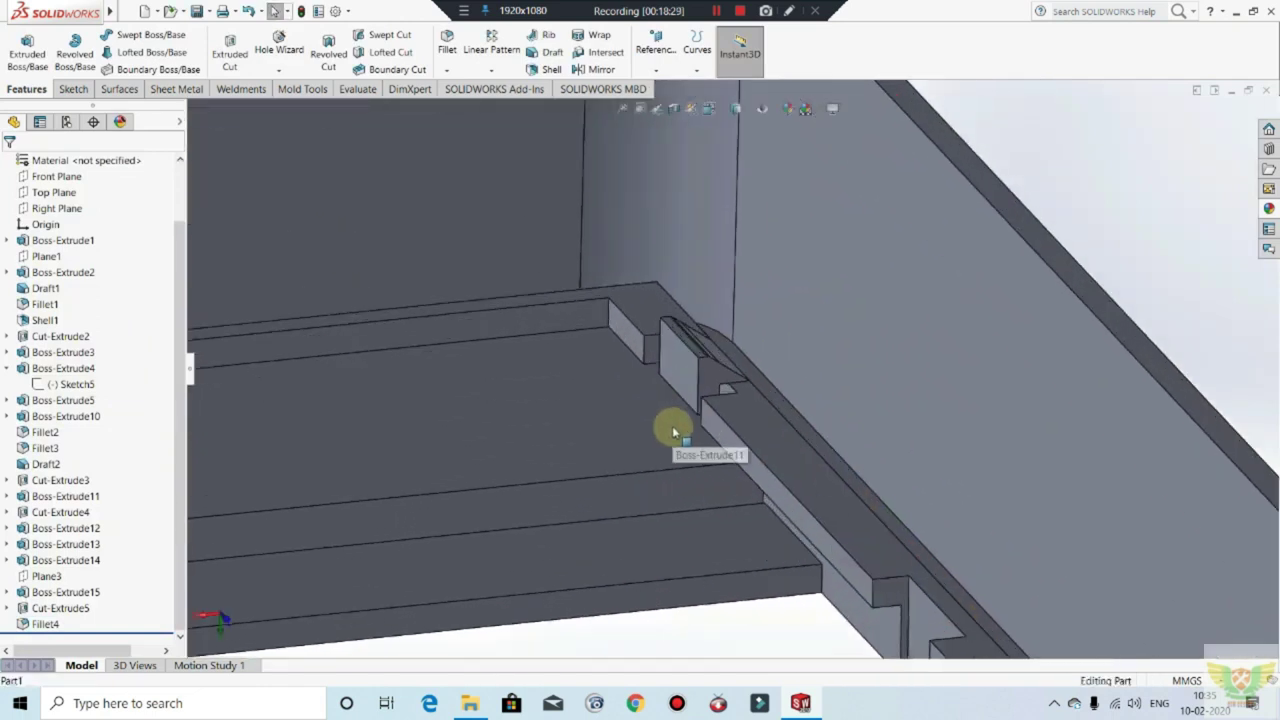
scroll(677, 429, up, 1)
scroll(701, 441, down, 1)
scroll(680, 437, down, 1)
scroll(729, 414, down, 1)
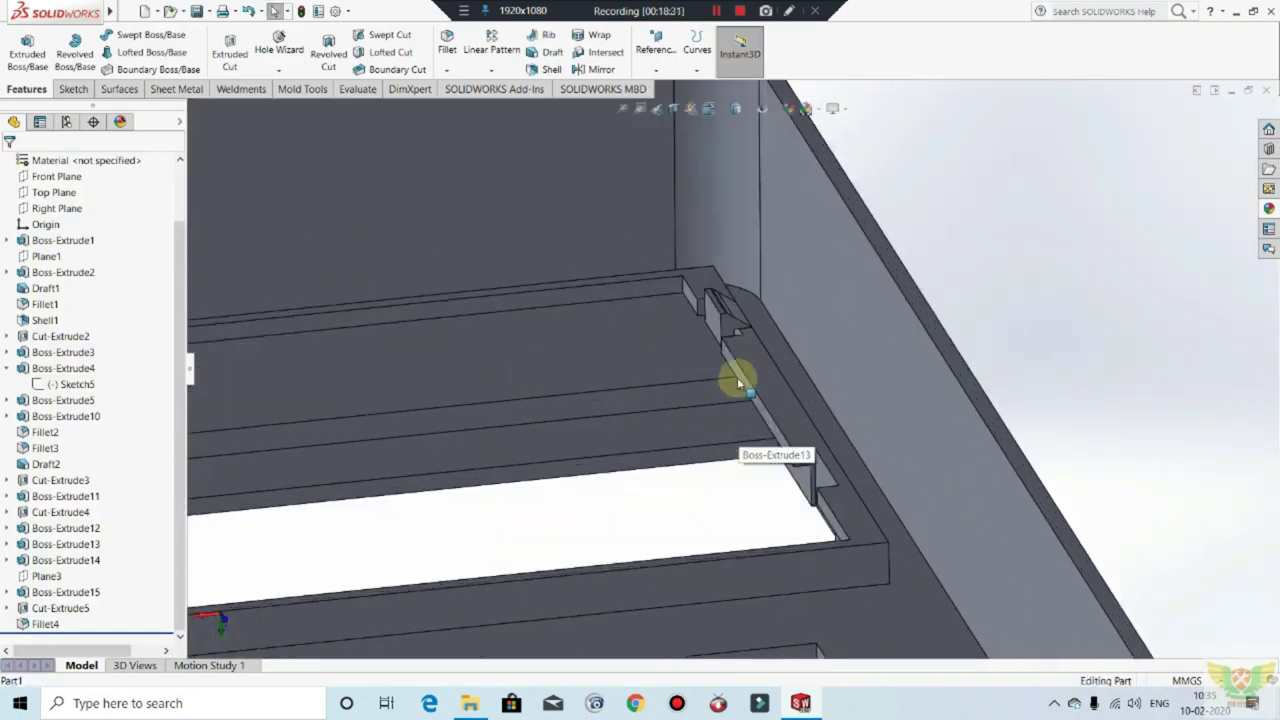
scroll(737, 371, down, 2)
scroll(733, 320, down, 1)
scroll(714, 383, down, 1)
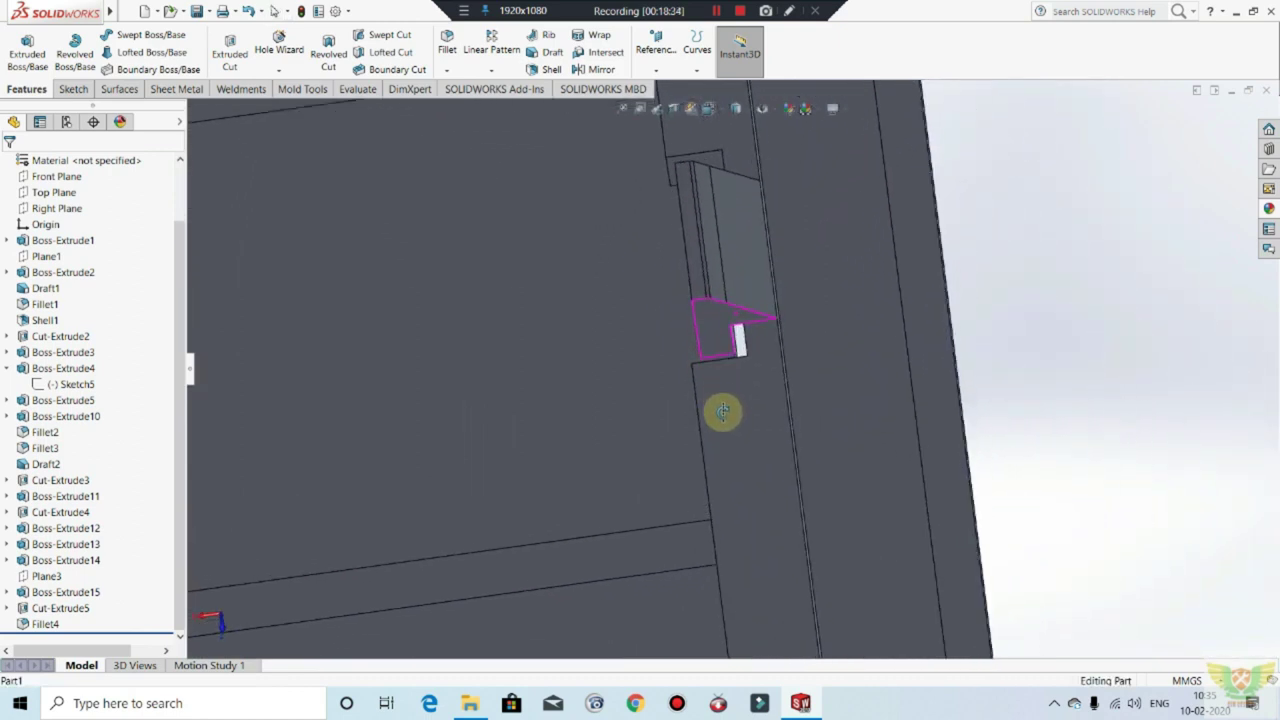
scroll(700, 360, down, 2)
scroll(600, 240, up, 2)
scroll(574, 163, up, 1)
scroll(577, 131, up, 1)
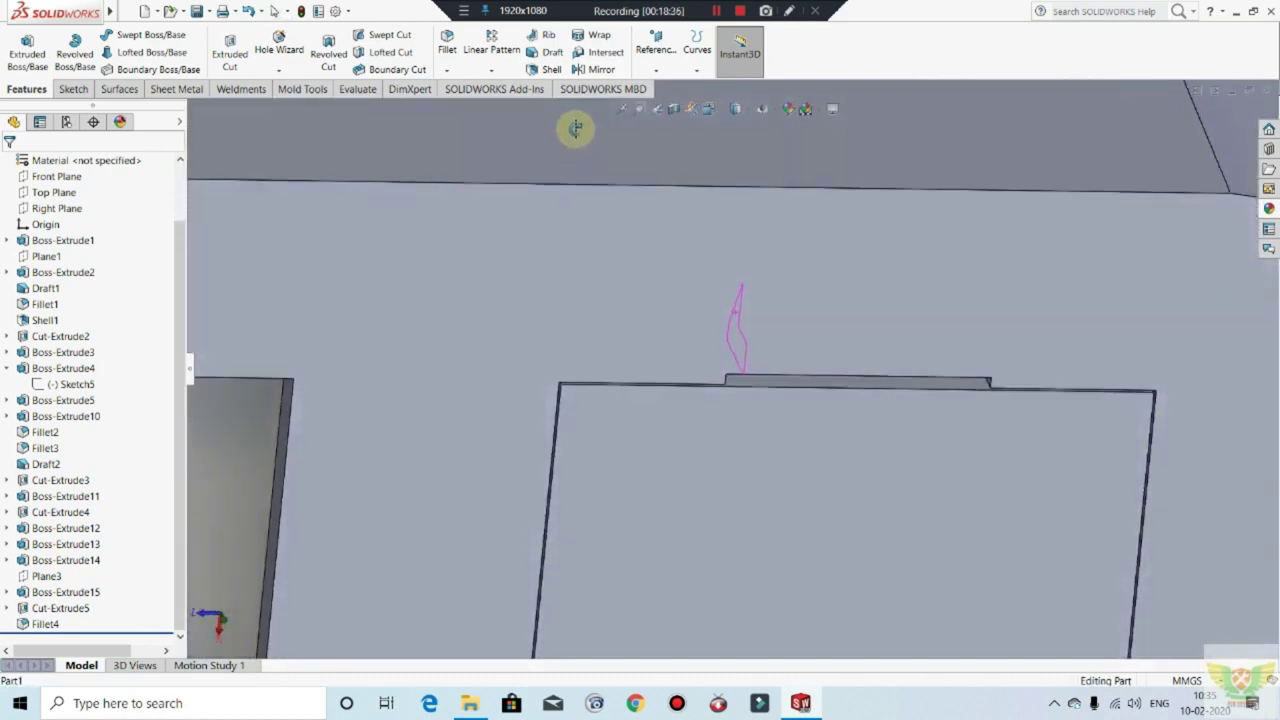
scroll(576, 103, up, 1)
middle_drag(576, 103, 737, 314)
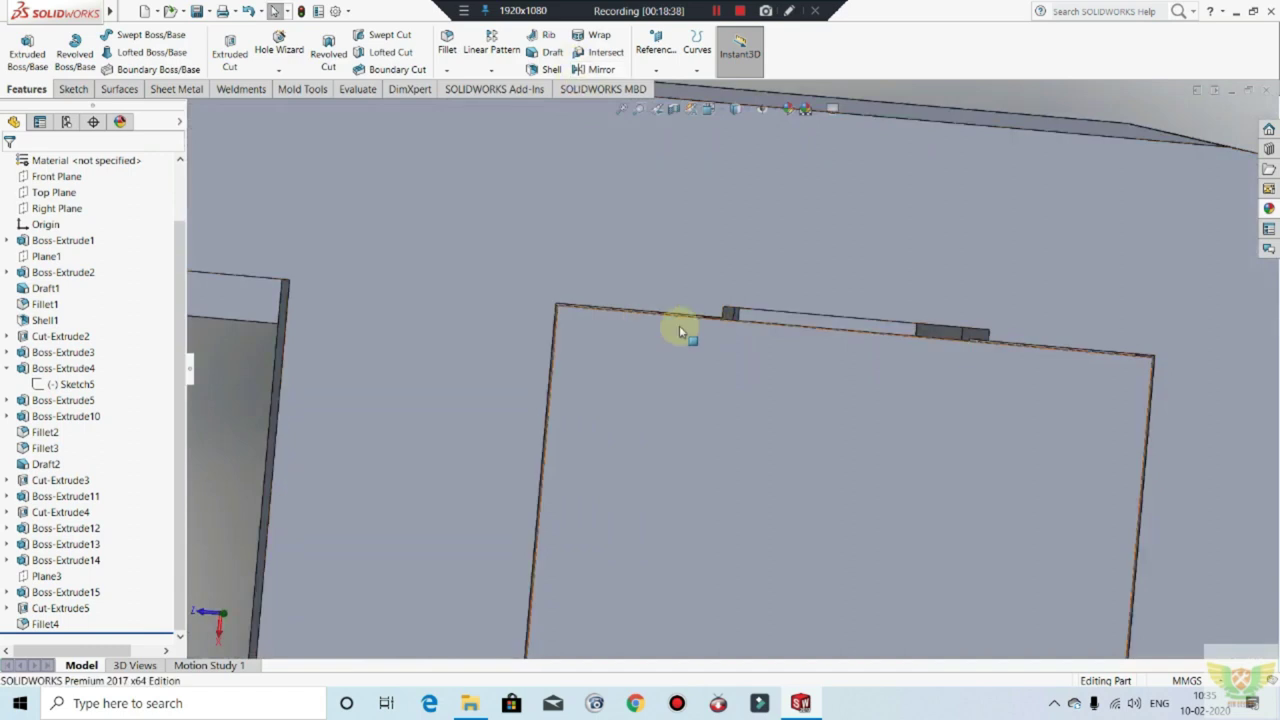
Step: Add a 0.50° DraftXpert draft to the narrow step face, using the front face as neutral plane
click(538, 52)
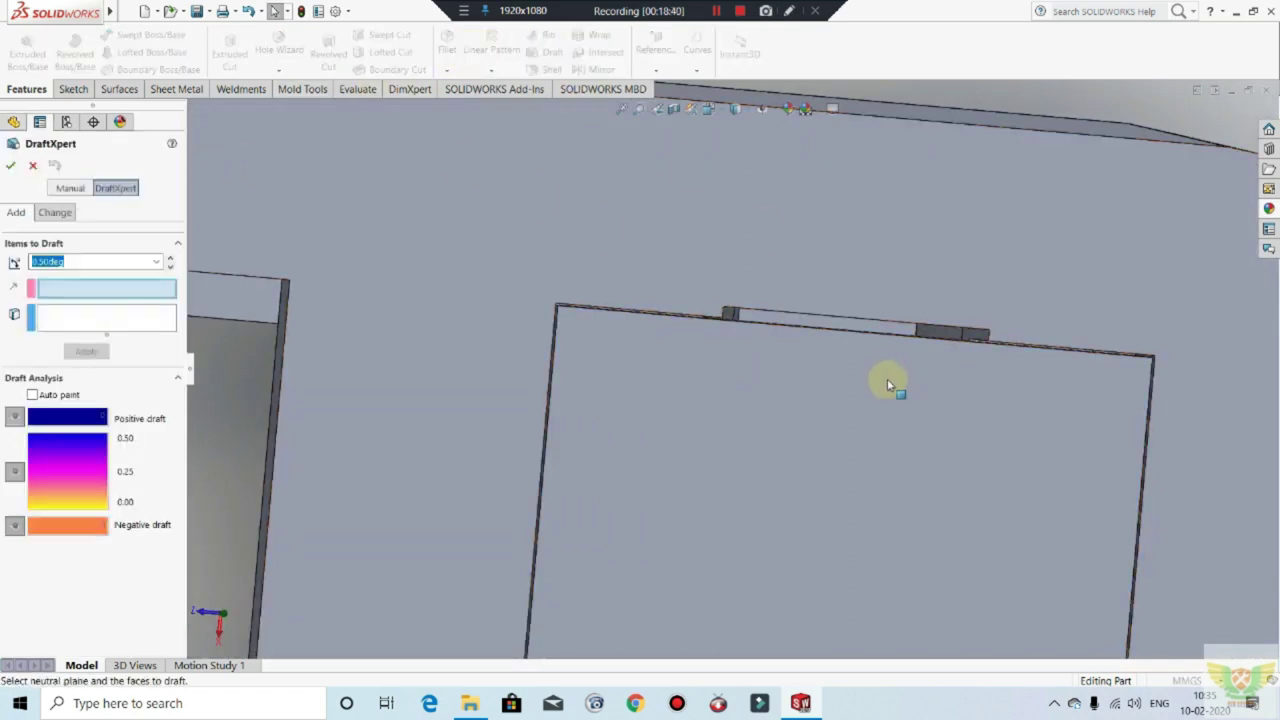
click(877, 377)
click(124, 328)
mouse_move(533, 406)
middle_down()
mouse_move(643, 451)
mouse_move(863, 286)
mouse_move(829, 333)
middle_up()
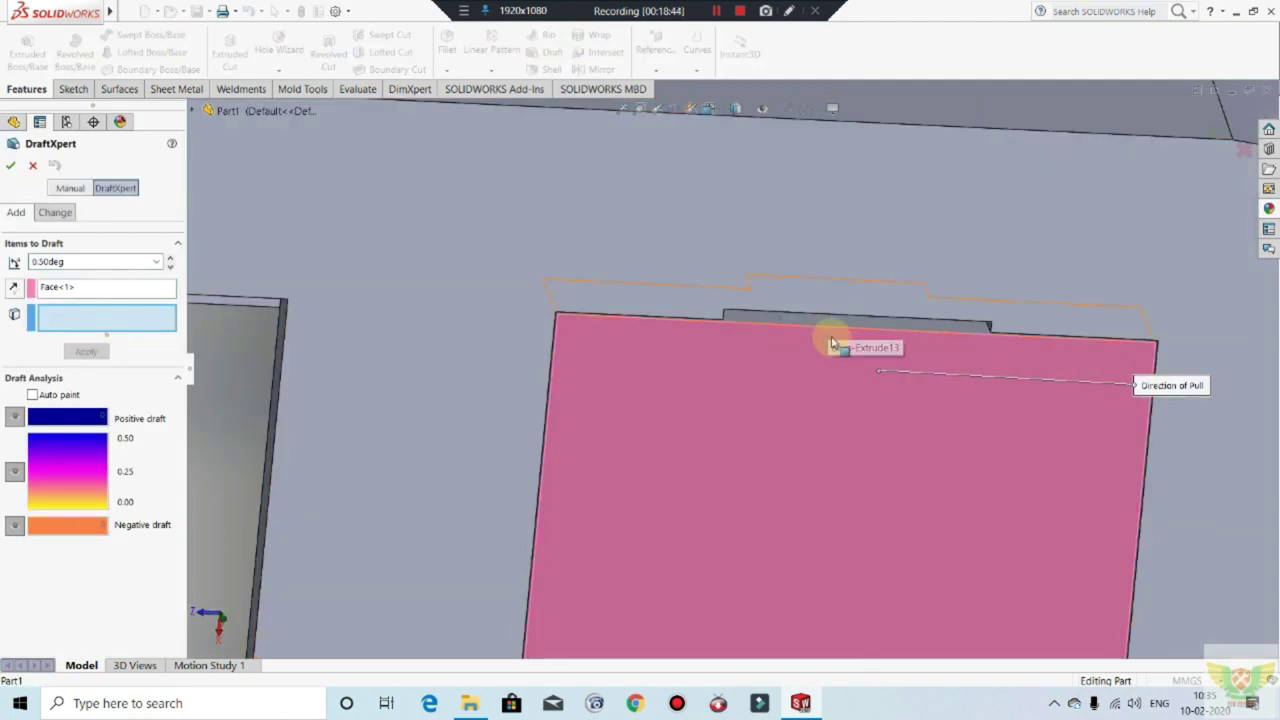
middle_drag(815, 218, 829, 328)
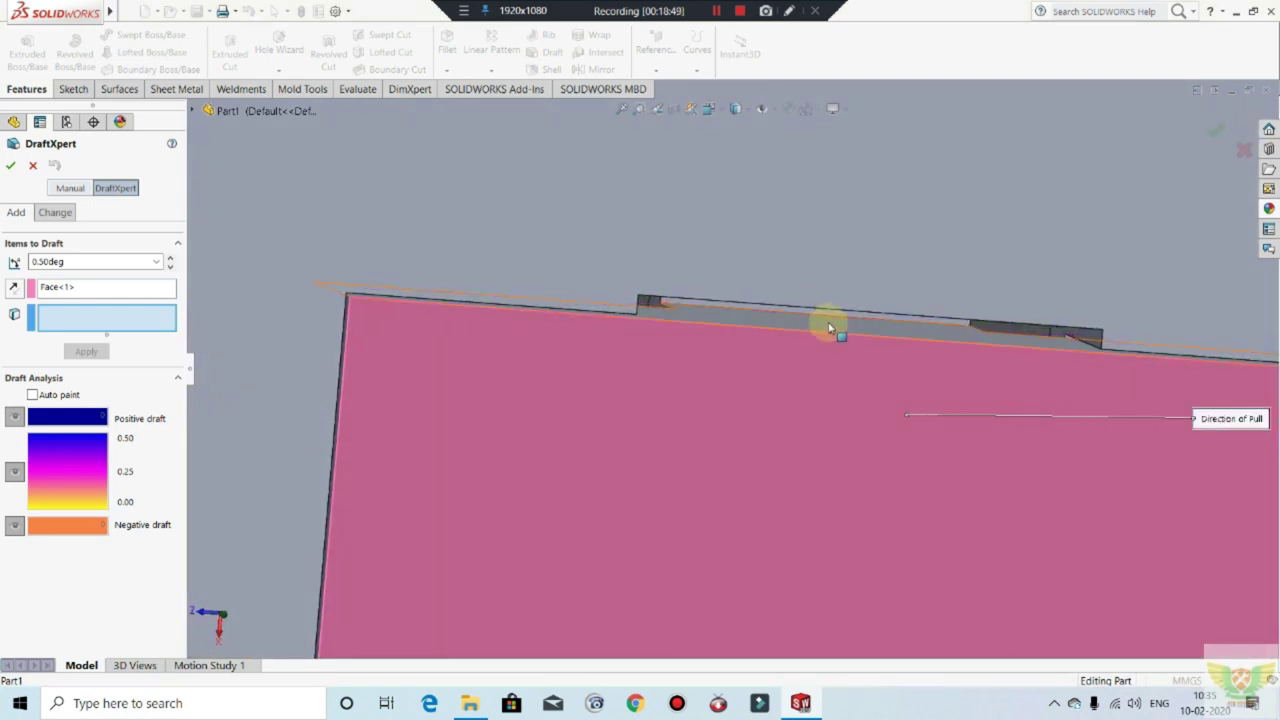
click(829, 328)
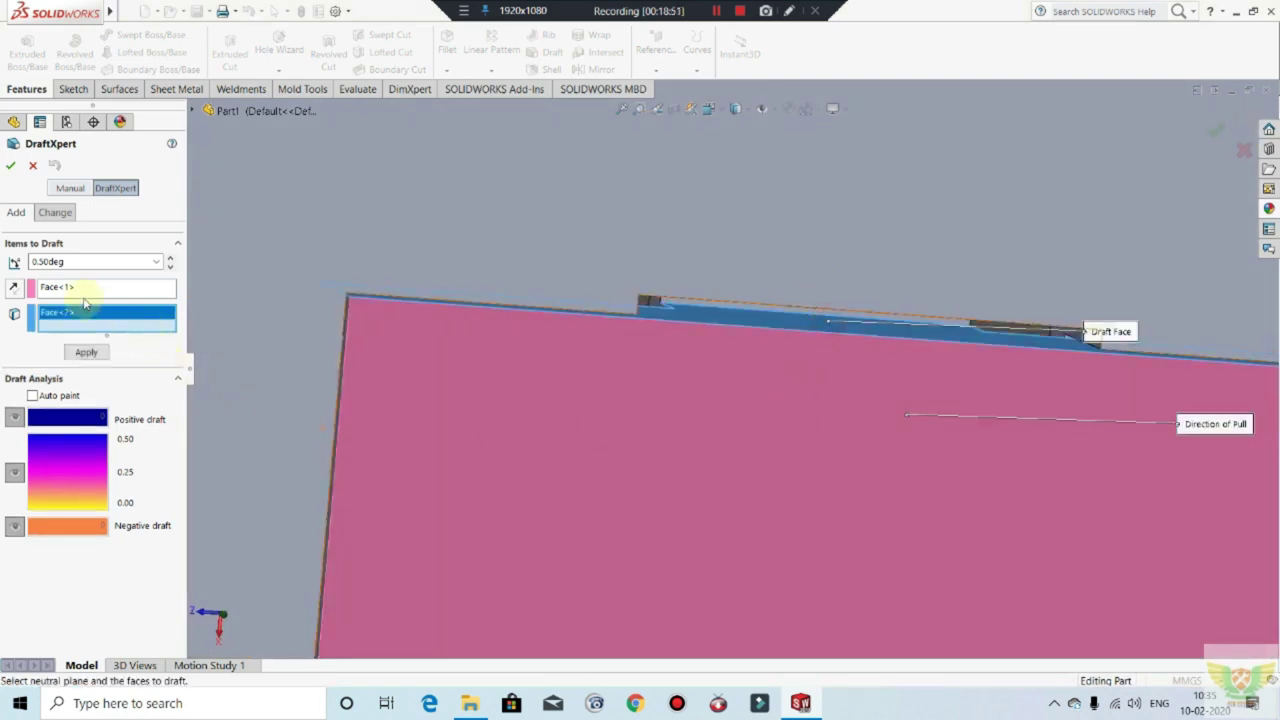
click(10, 168)
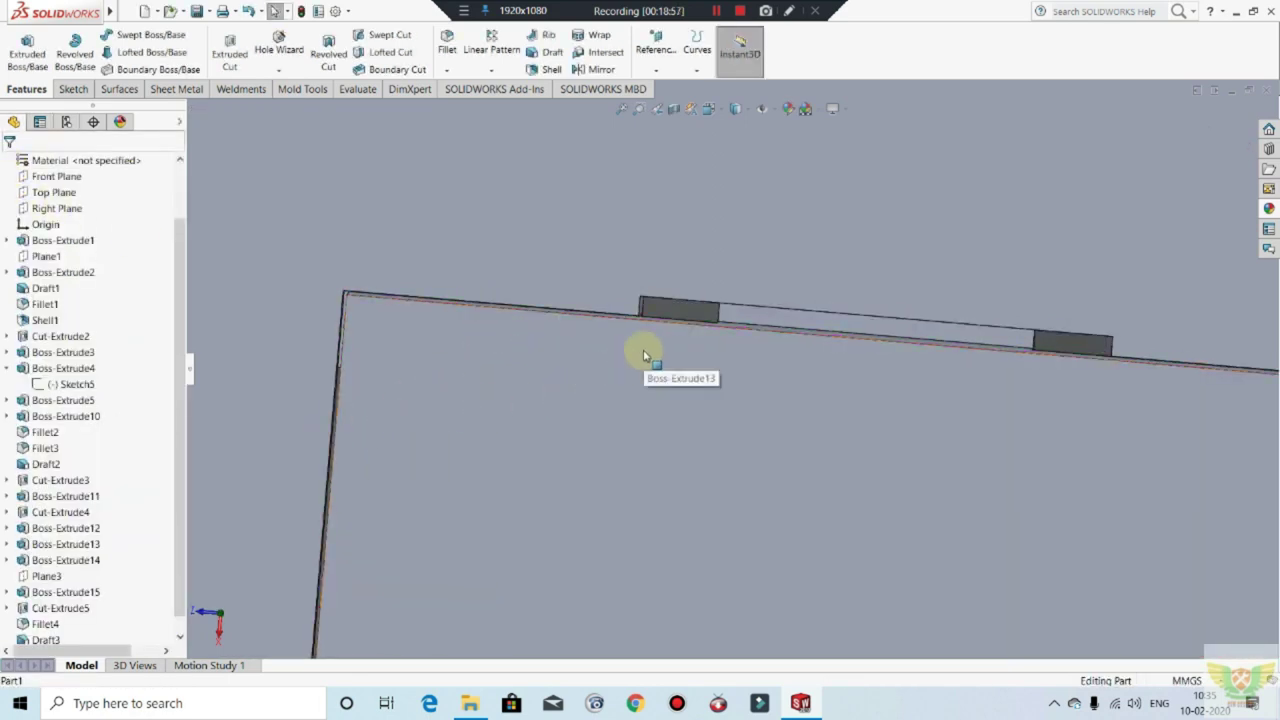
key(space)
Step: Snap to a straight-on view and reopen Draft3 for editing
click(654, 437)
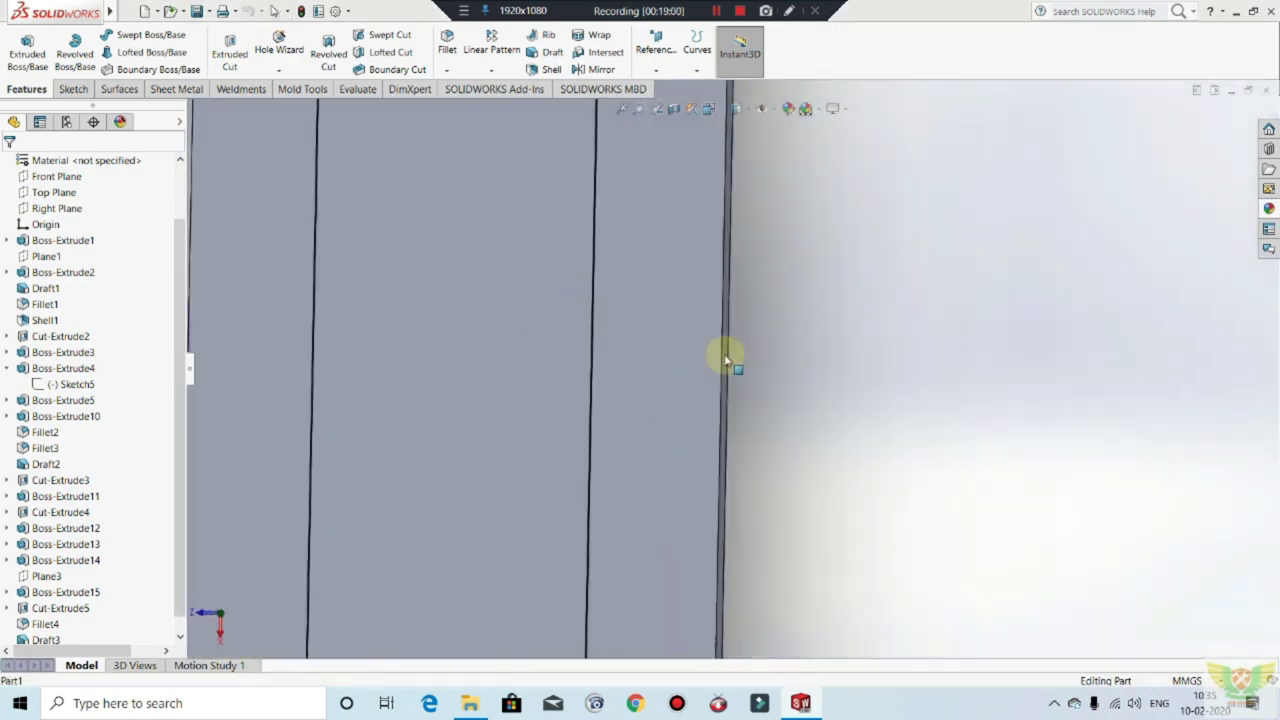
scroll(1011, 251, down, 3)
scroll(917, 240, down, 3)
scroll(786, 303, down, 2)
scroll(792, 316, down, 2)
scroll(793, 316, down, 2)
scroll(789, 295, up, 1)
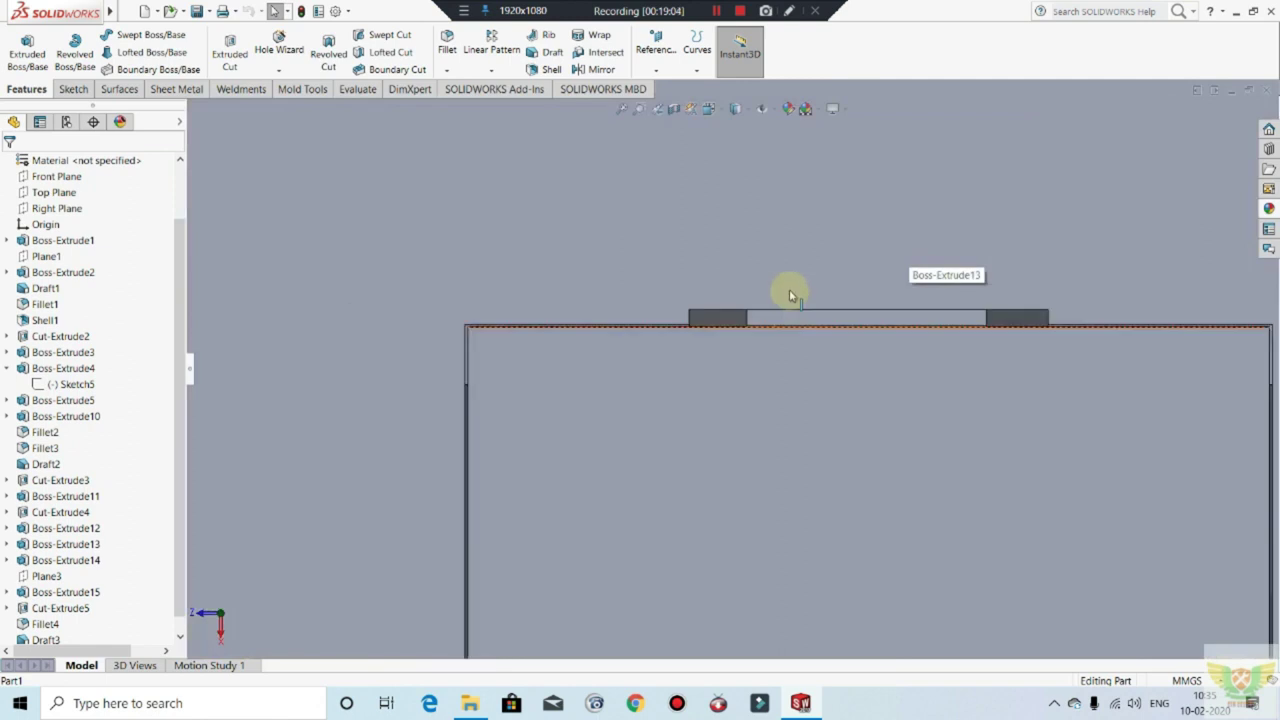
scroll(479, 362, up, 3)
click(45, 638)
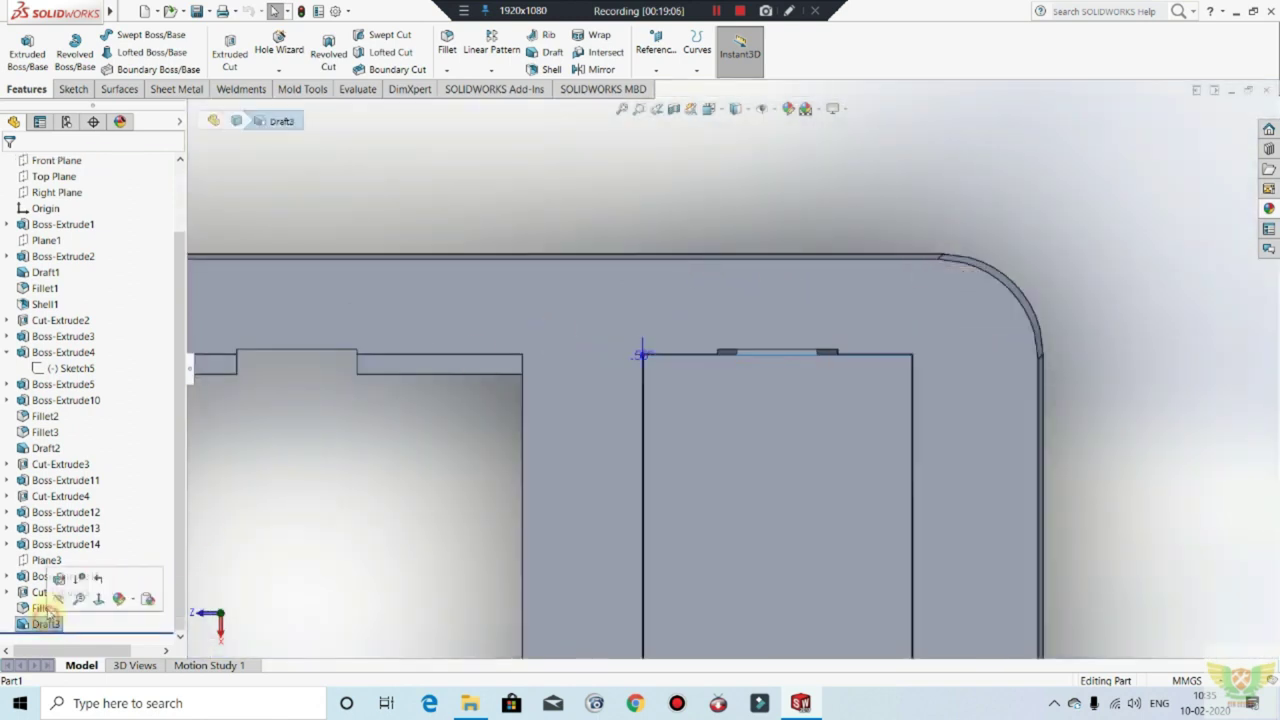
click(57, 580)
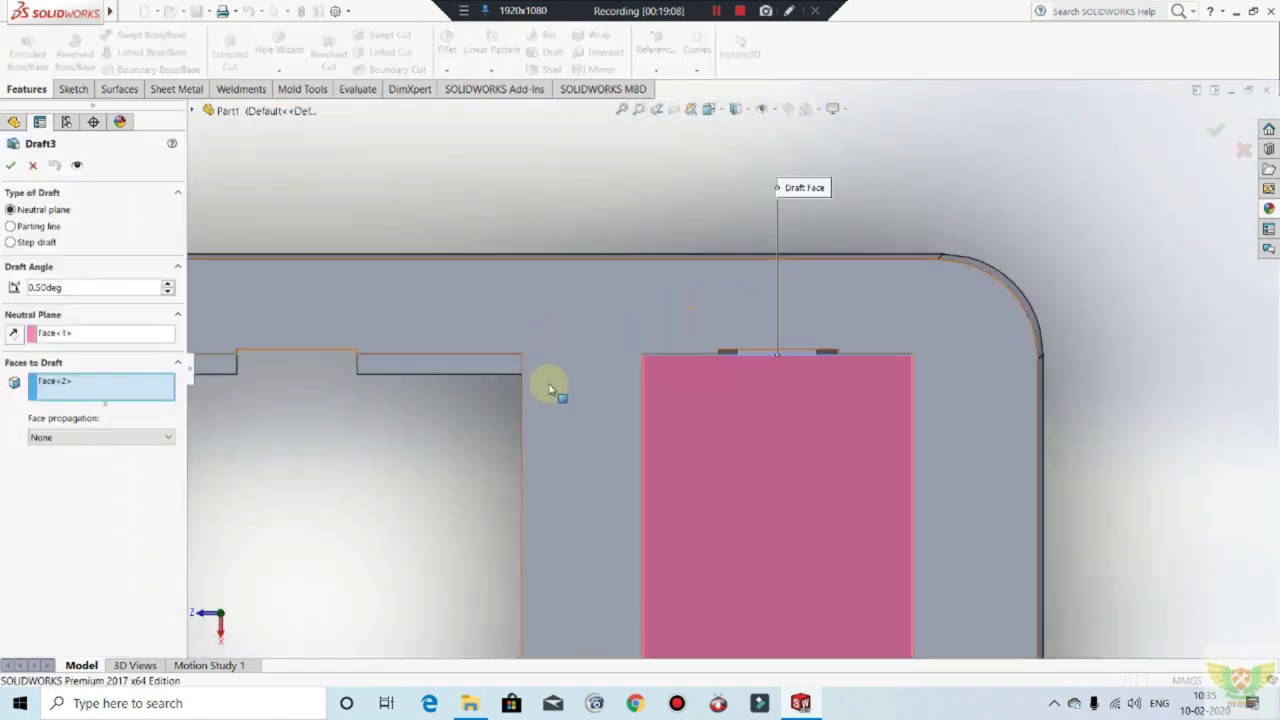
Step: Add Face<3> to Draft3 so two top-edge faces taper at 0.50°
scroll(677, 557, up, 3)
scroll(749, 557, up, 2)
scroll(734, 486, down, 3)
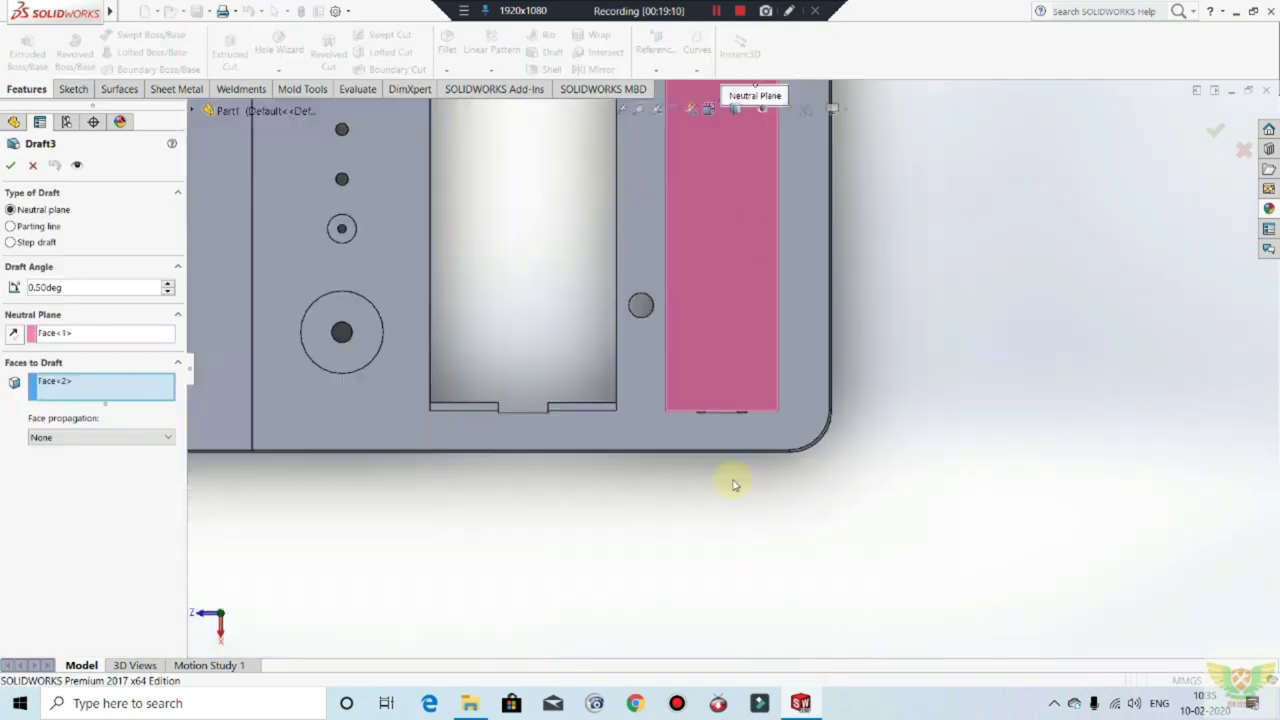
scroll(731, 395, down, 3)
scroll(731, 395, down, 2)
scroll(714, 380, down, 2)
scroll(723, 374, down, 2)
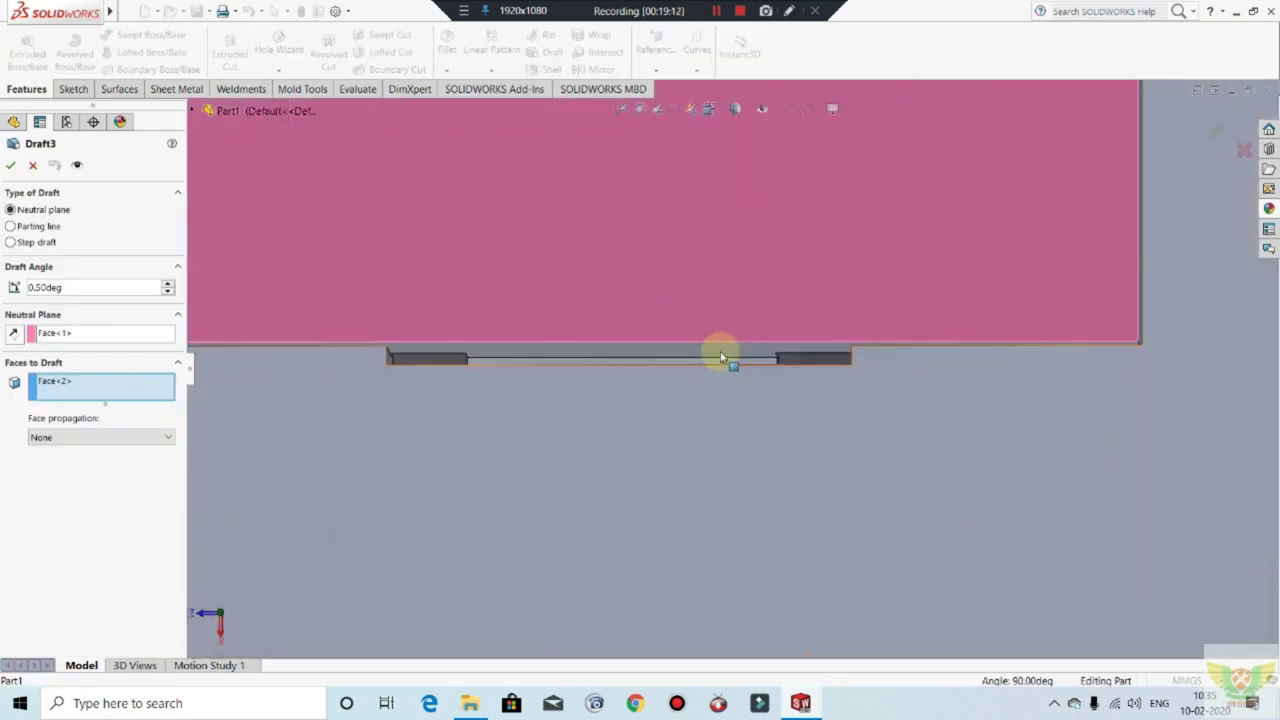
click(721, 347)
click(10, 167)
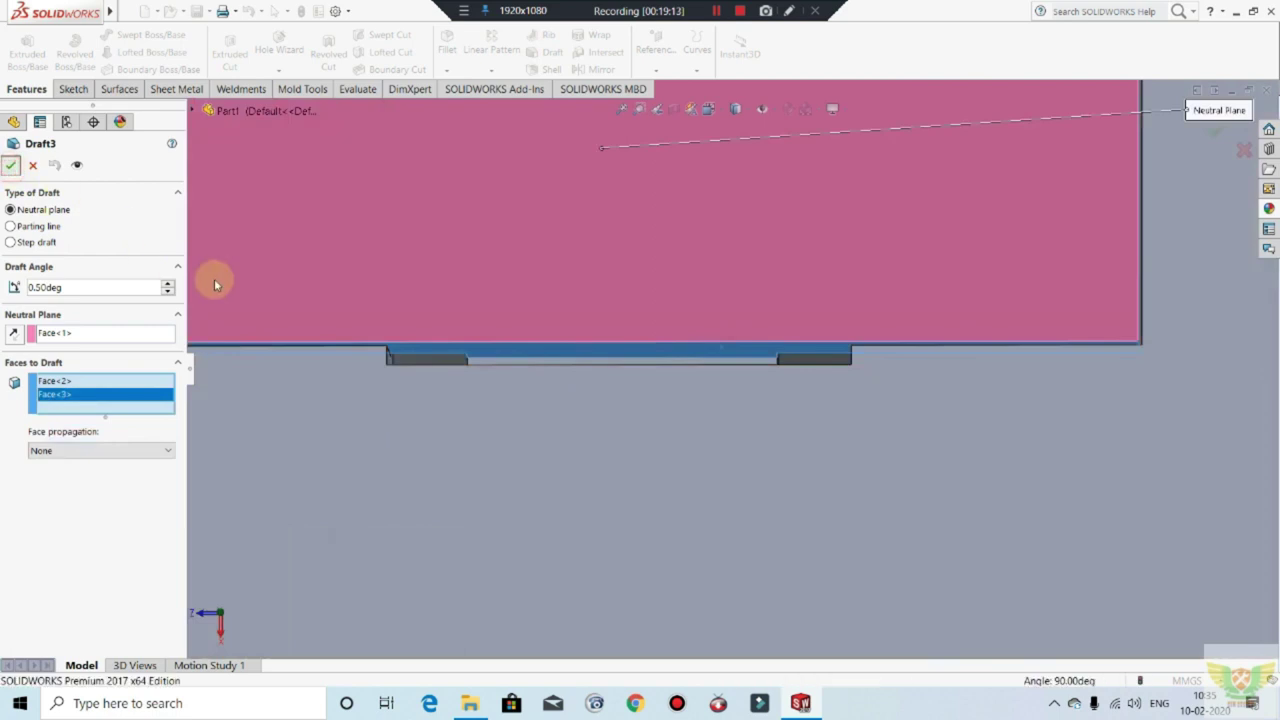
scroll(778, 467, up, 2)
scroll(780, 462, up, 3)
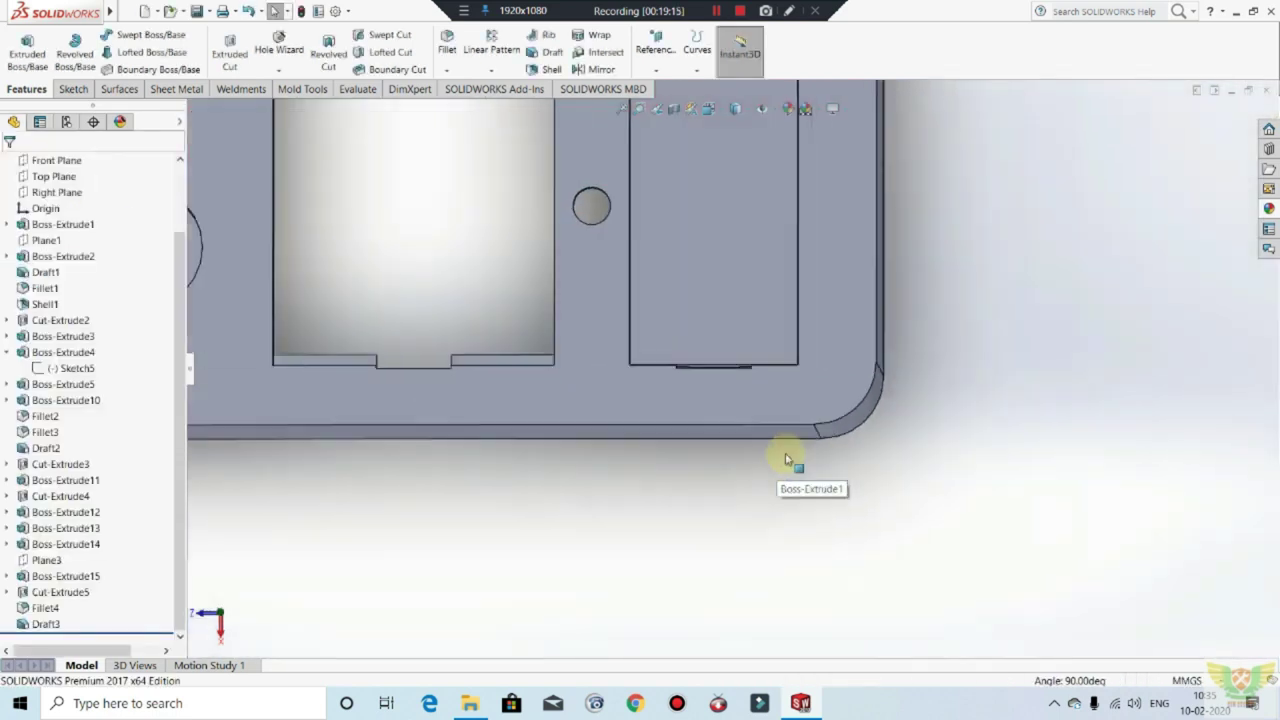
scroll(943, 291, up, 2)
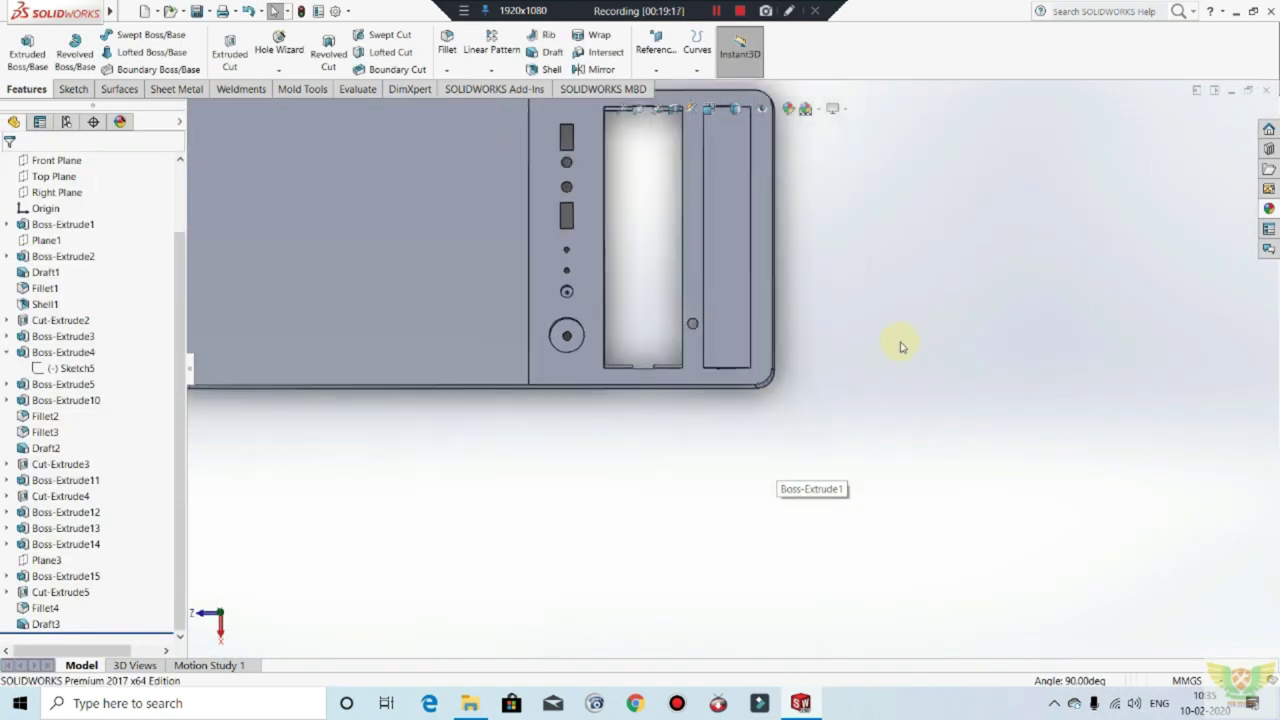
key(ctrl+s)
text(PLASTIC COVER)
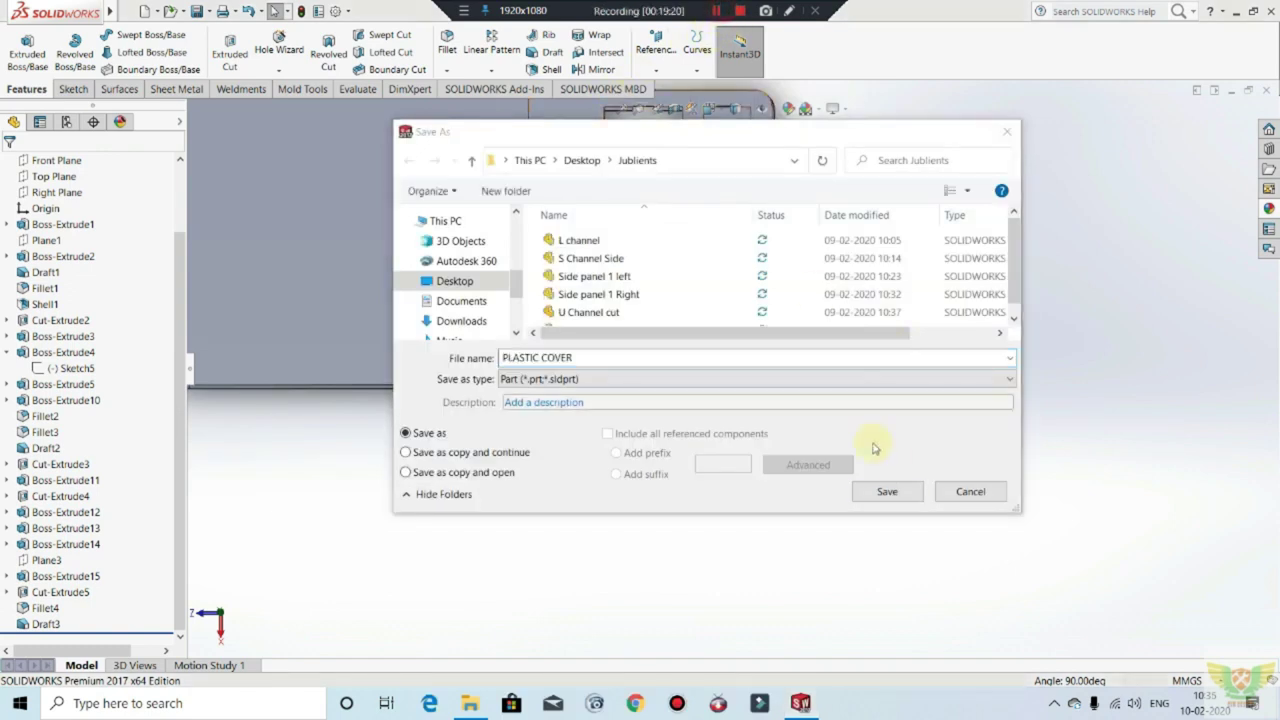
click(900, 491)
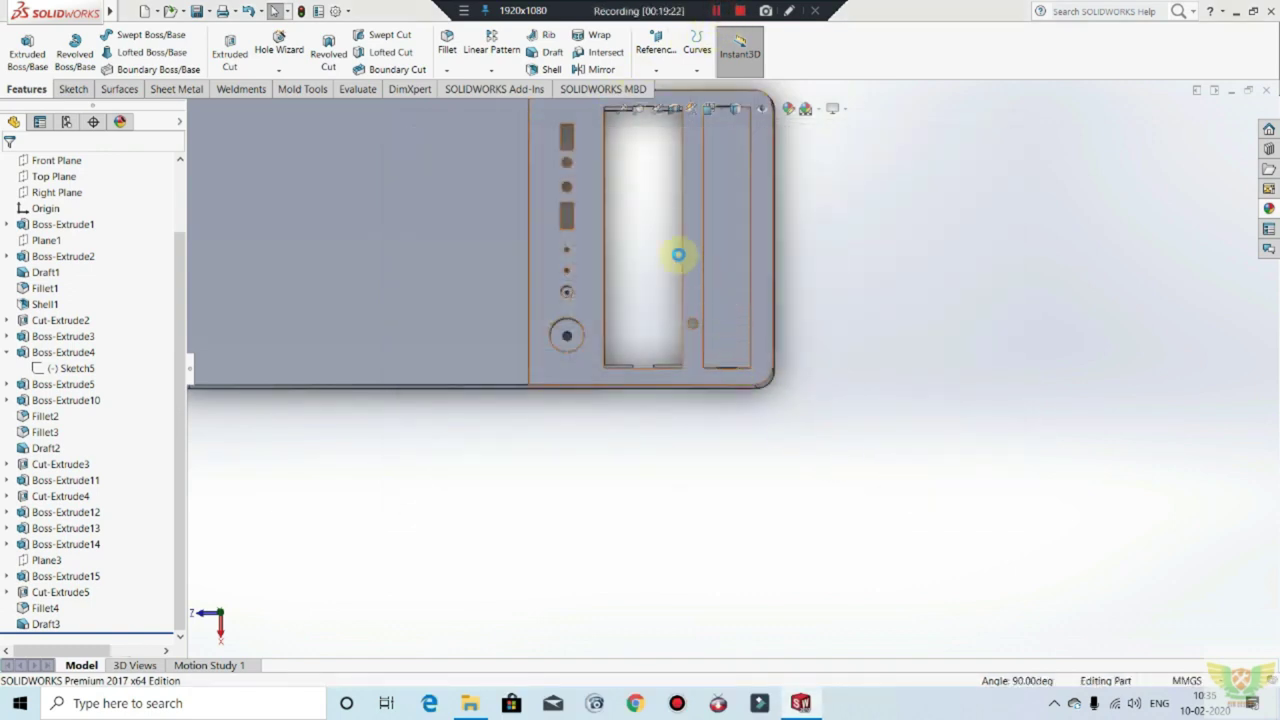
scroll(678, 255, up, 2)
scroll(677, 277, up, 1)
middle_drag(686, 286, 905, 577)
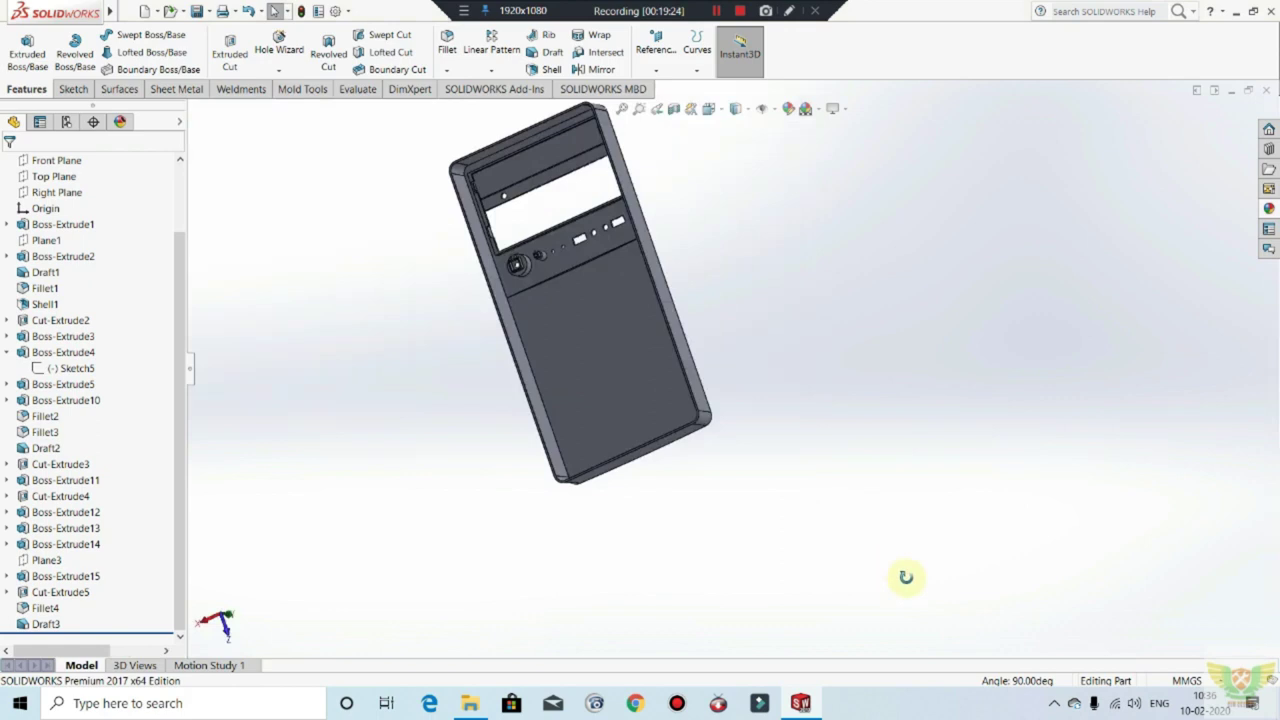
scroll(518, 188, down, 3)
scroll(549, 300, down, 4)
mouse_move(549, 334)
middle_down()
mouse_move(503, 297)
mouse_move(517, 251)
middle_up()
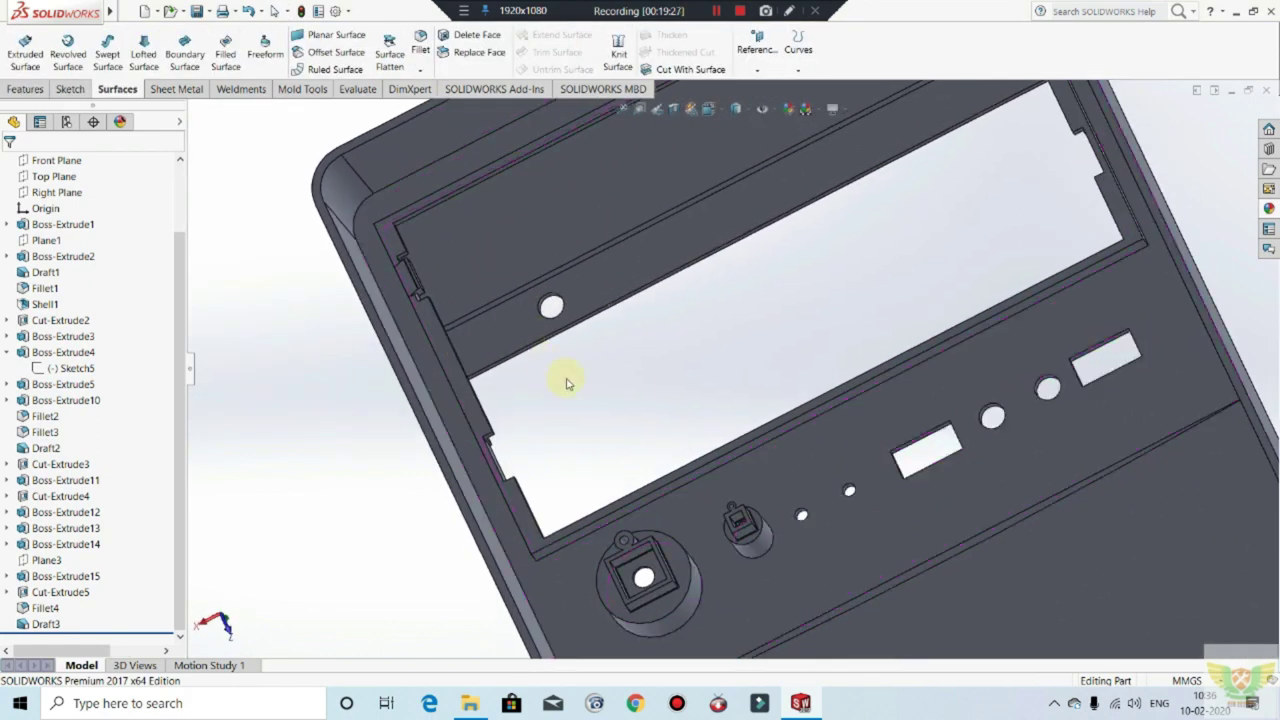
scroll(566, 383, up, 3)
mouse_move(743, 409)
middle_down()
mouse_move(769, 334)
mouse_move(737, 354)
mouse_move(851, 394)
mouse_move(811, 246)
mouse_move(751, 266)
middle_up()
scroll(779, 343, up, 2)
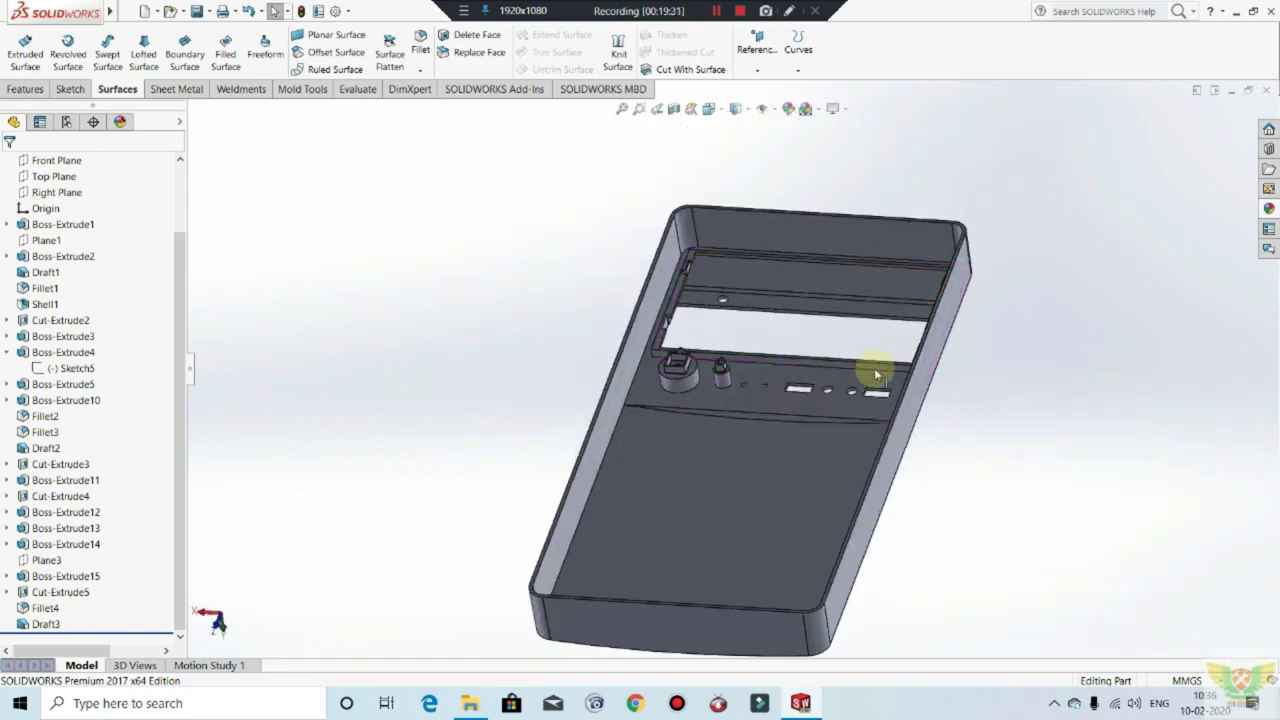
mouse_move(808, 343)
middle_down()
mouse_move(849, 480)
mouse_move(783, 280)
middle_up()
scroll(778, 293, down, 2)
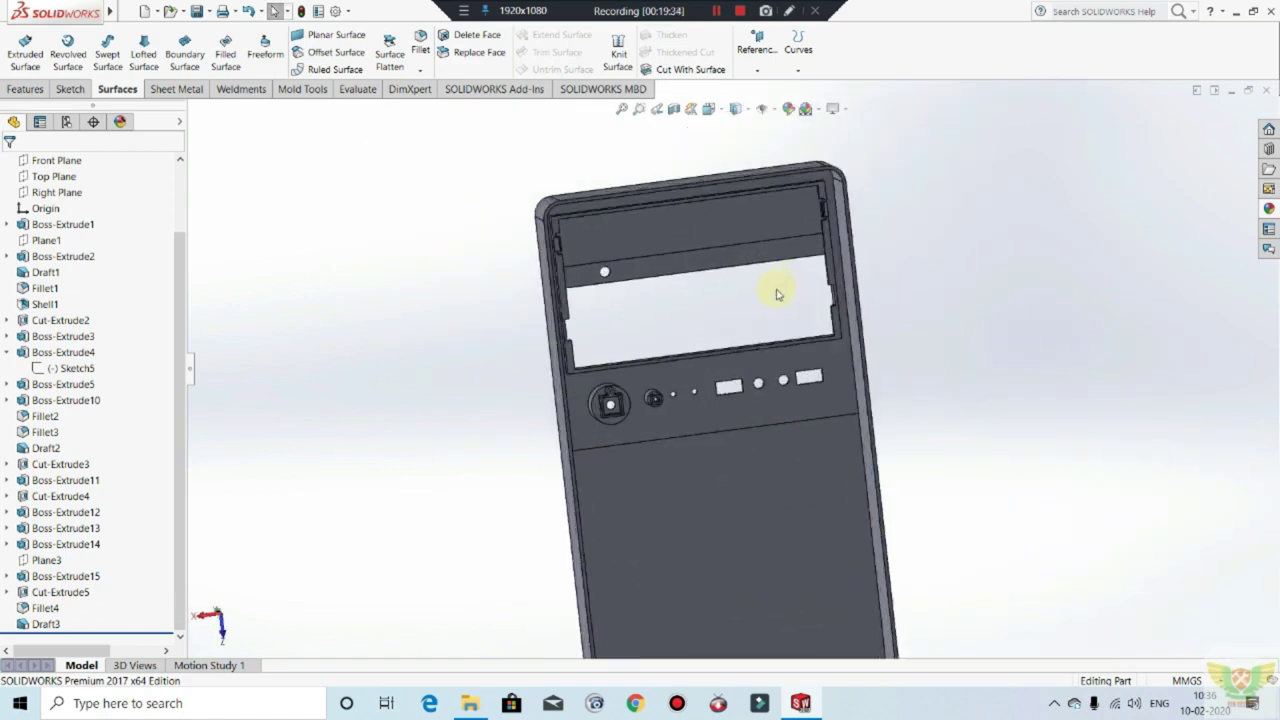
click(712, 11)
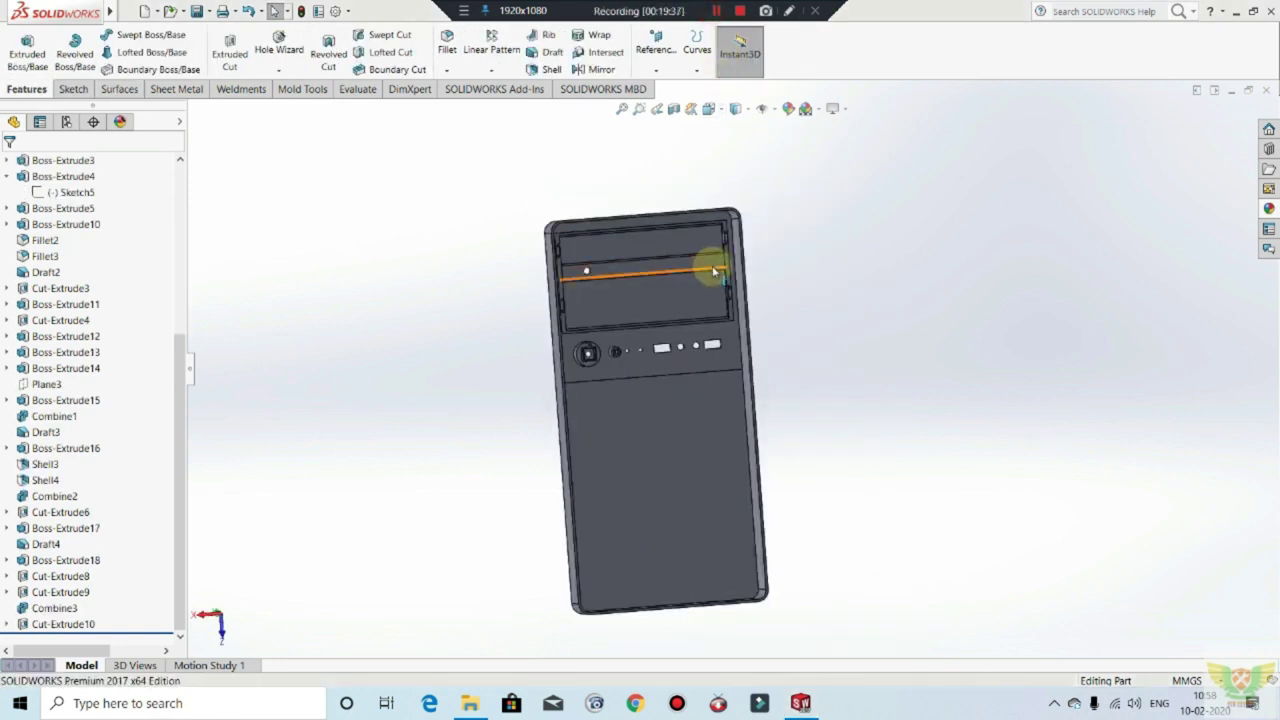
scroll(580, 286, down, 3)
scroll(540, 250, down, 2)
scroll(540, 240, up, 1)
scroll(549, 200, down, 2)
scroll(592, 200, up, 3)
scroll(586, 266, up, 3)
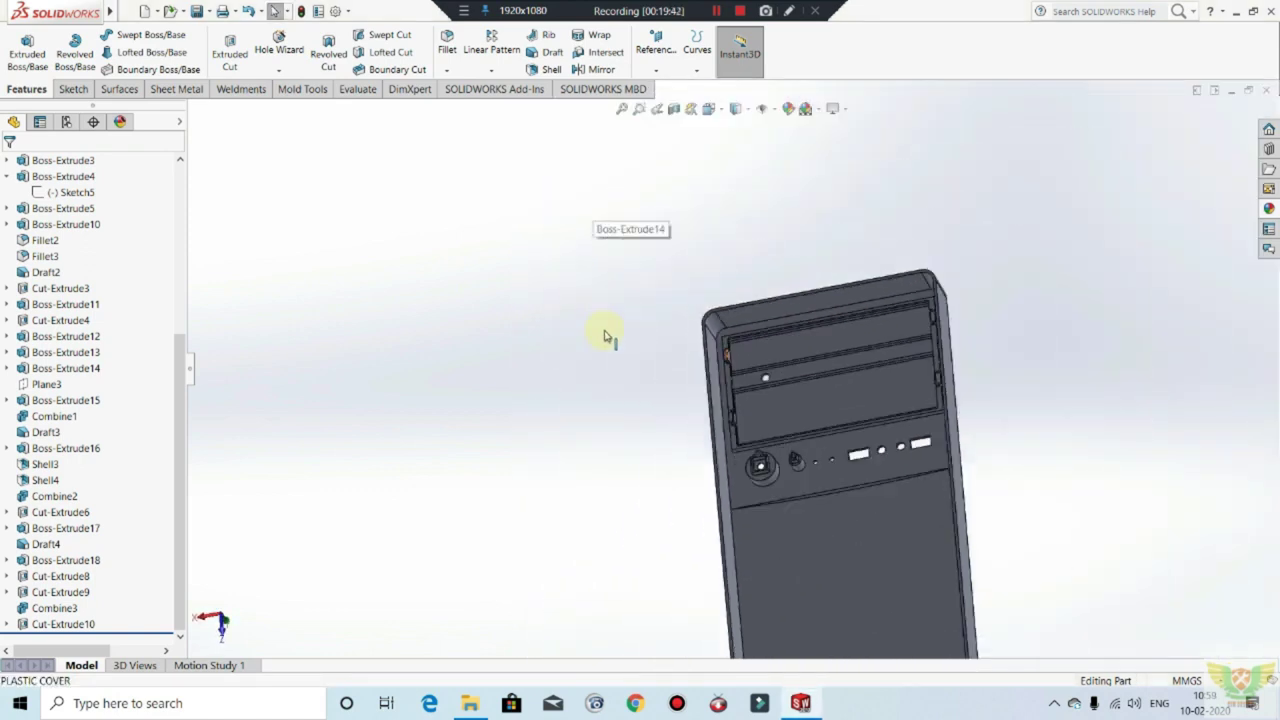
scroll(722, 436, up, 1)
mouse_move(722, 436)
middle_down()
mouse_move(743, 404)
mouse_move(737, 371)
middle_up()
scroll(743, 406, down, 2)
scroll(711, 360, down, 4)
right_click(713, 362)
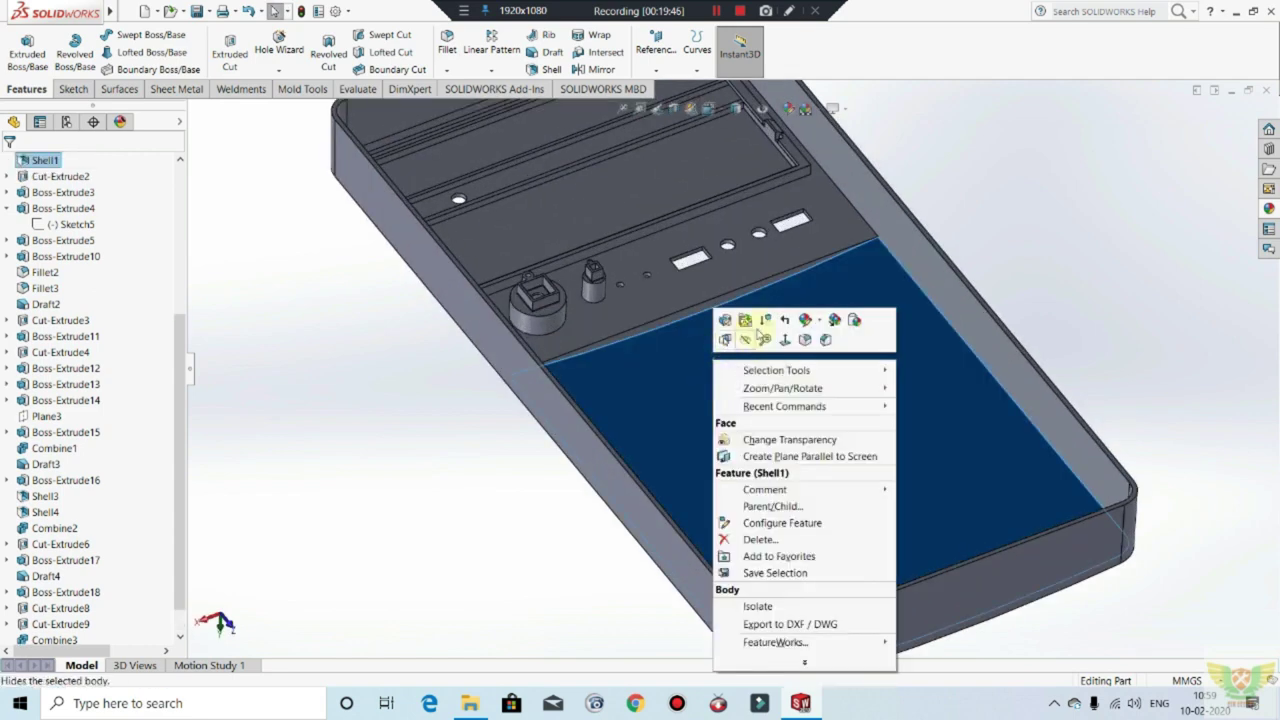
click(760, 336)
mouse_move(660, 354)
middle_down()
mouse_move(586, 297)
mouse_move(577, 366)
middle_up()
scroll(596, 300, down, 2)
scroll(590, 320, down, 2)
click(590, 365)
right_click(600, 355)
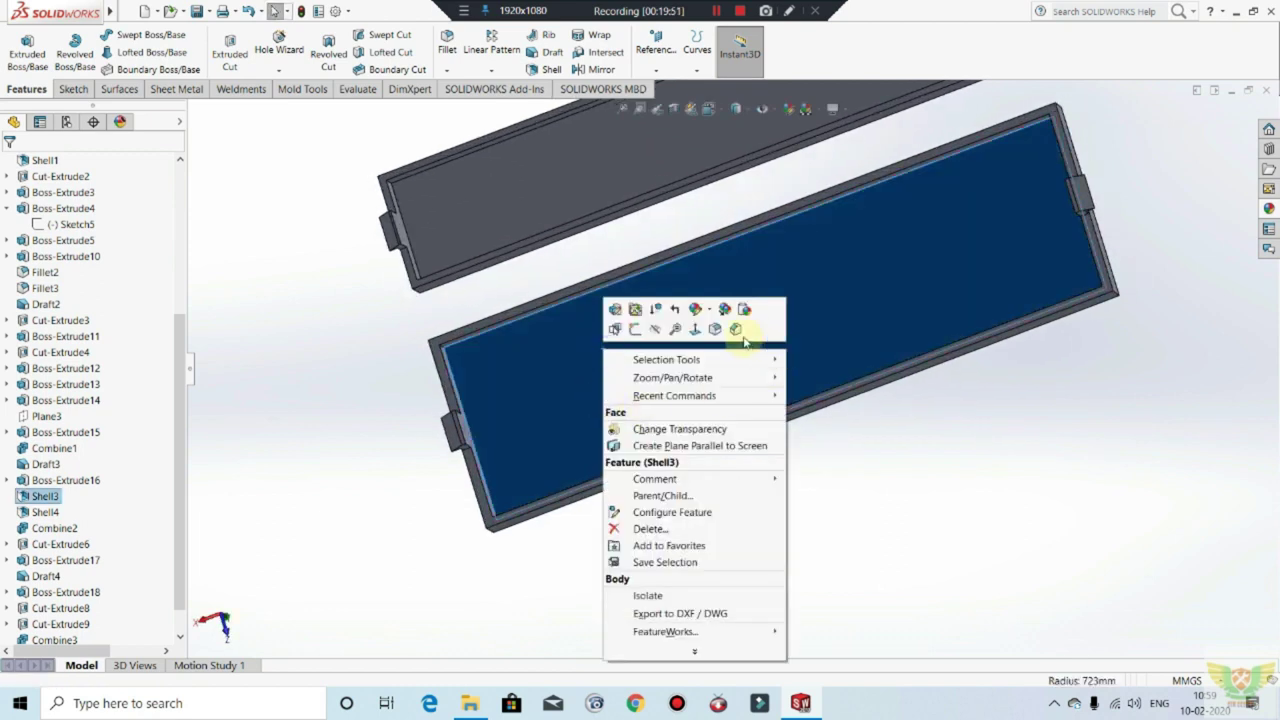
click(650, 331)
right_click(540, 192)
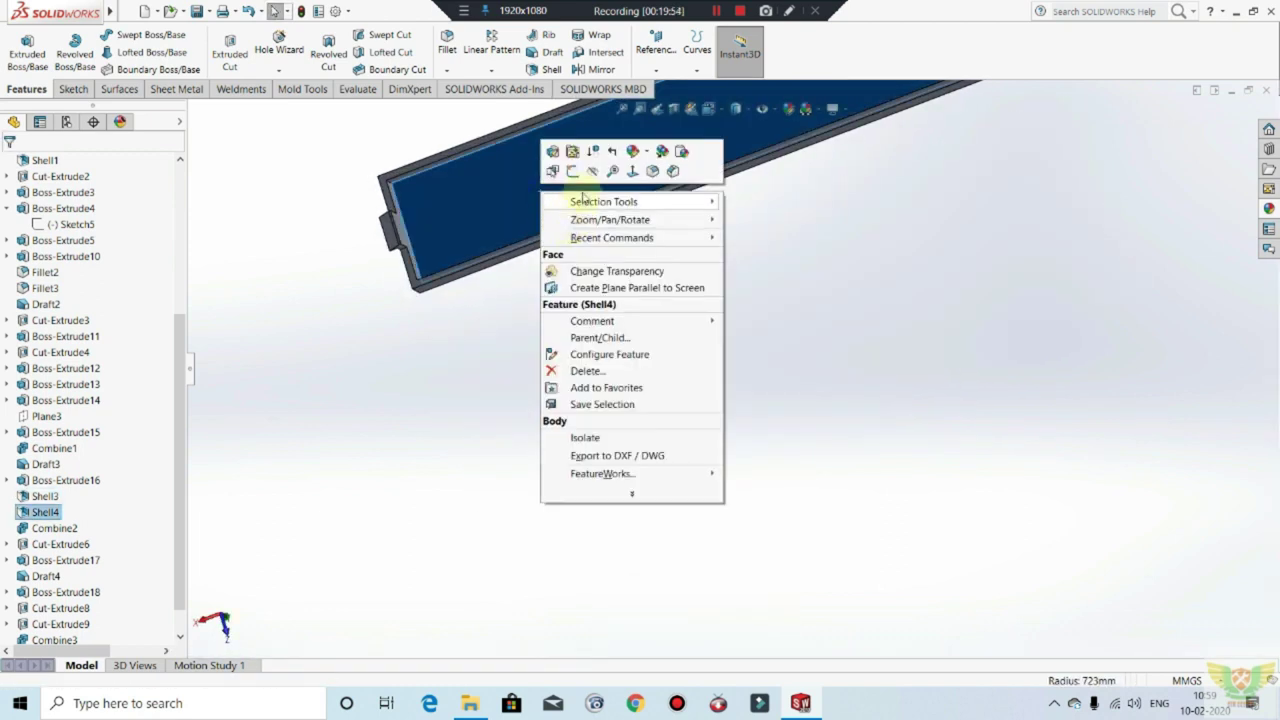
click(590, 172)
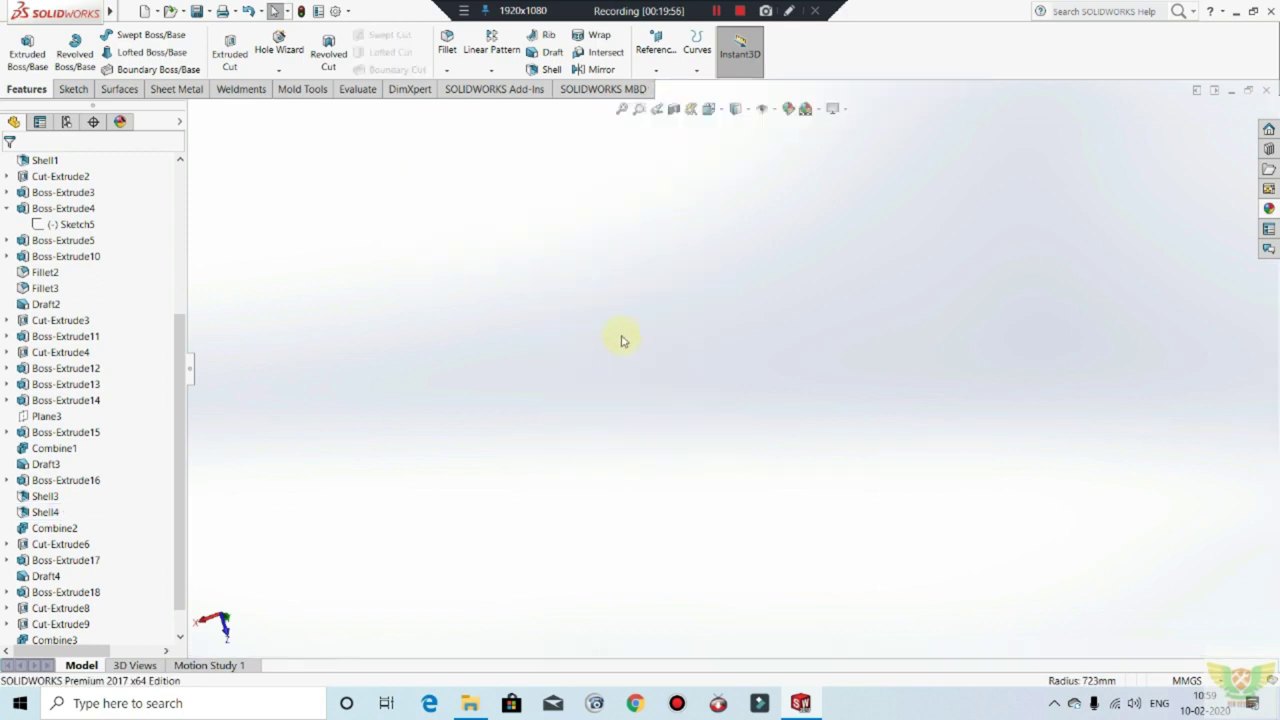
right_click(80, 245)
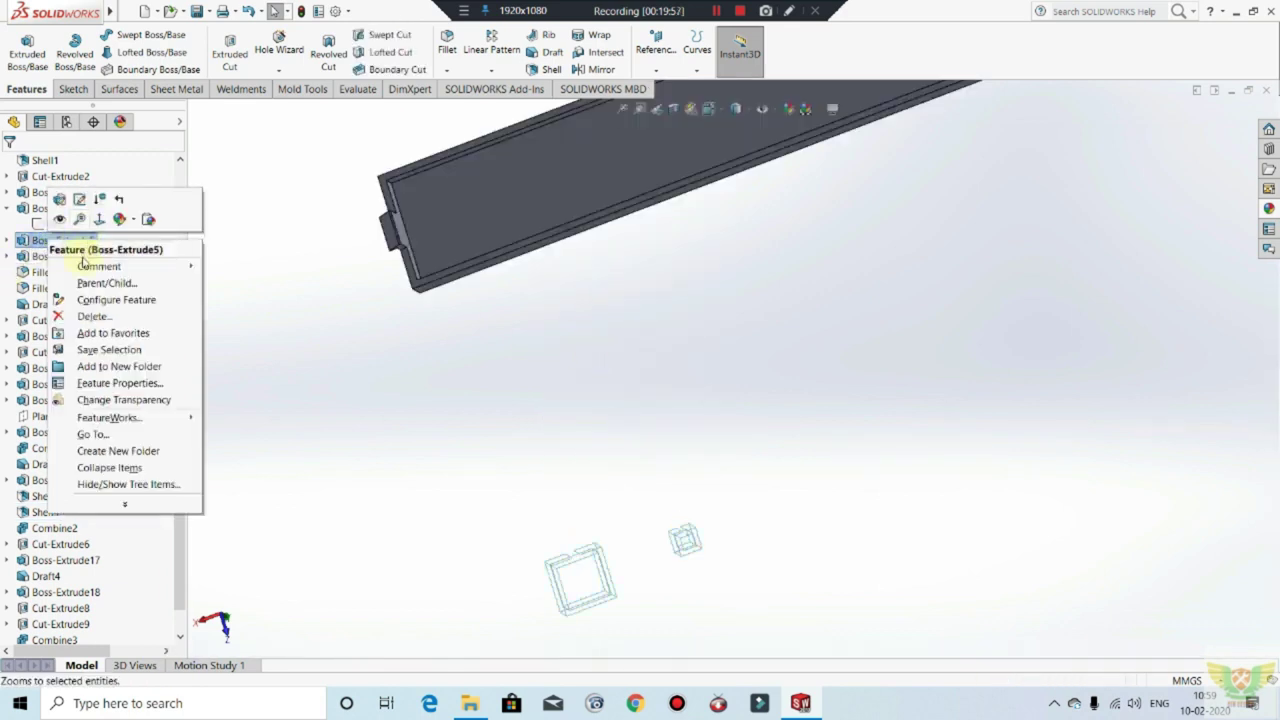
click(430, 388)
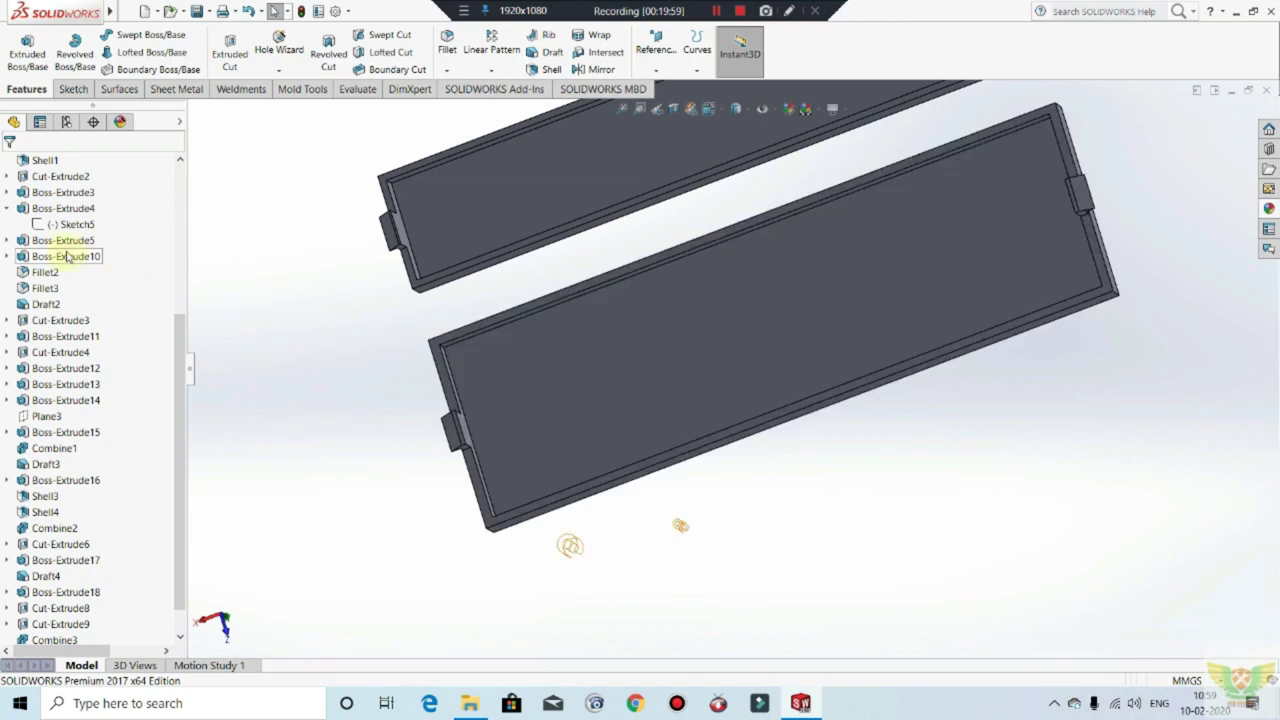
right_click(62, 242)
click(80, 222)
mouse_move(266, 303)
middle_down()
mouse_move(646, 423)
mouse_move(771, 380)
mouse_move(953, 395)
mouse_move(903, 423)
mouse_move(843, 334)
middle_up()
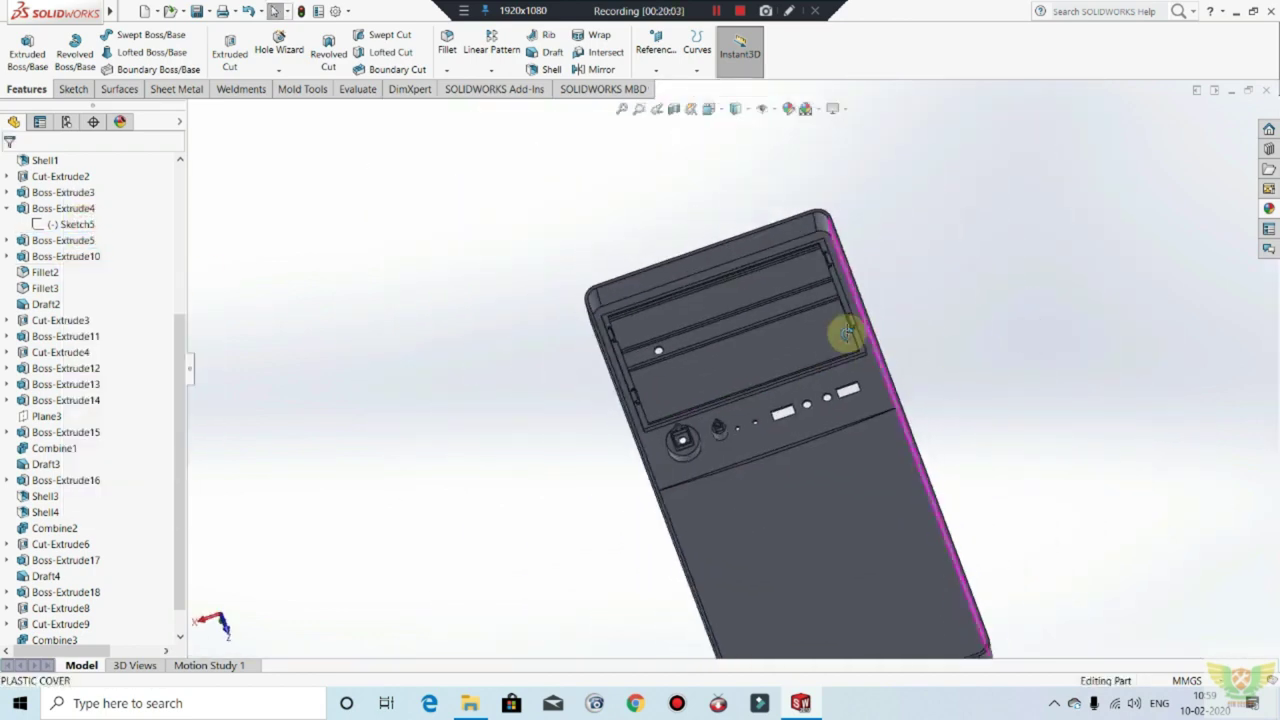
Step: Orbit and zoom around the cover to inspect its front drive-bay panels and side
scroll(866, 406, down, 3)
scroll(905, 440, up, 2)
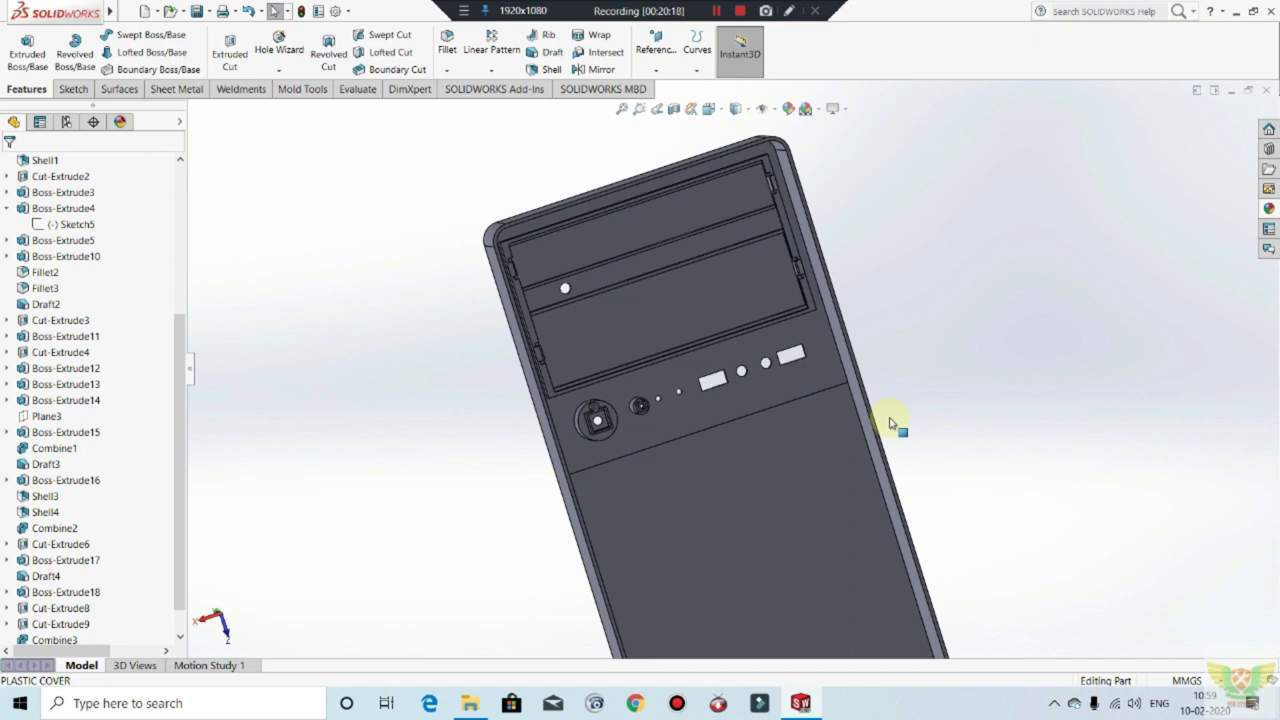
mouse_move(948, 315)
middle_down()
mouse_move(889, 280)
mouse_move(807, 399)
middle_up()
scroll(850, 316, up, 5)
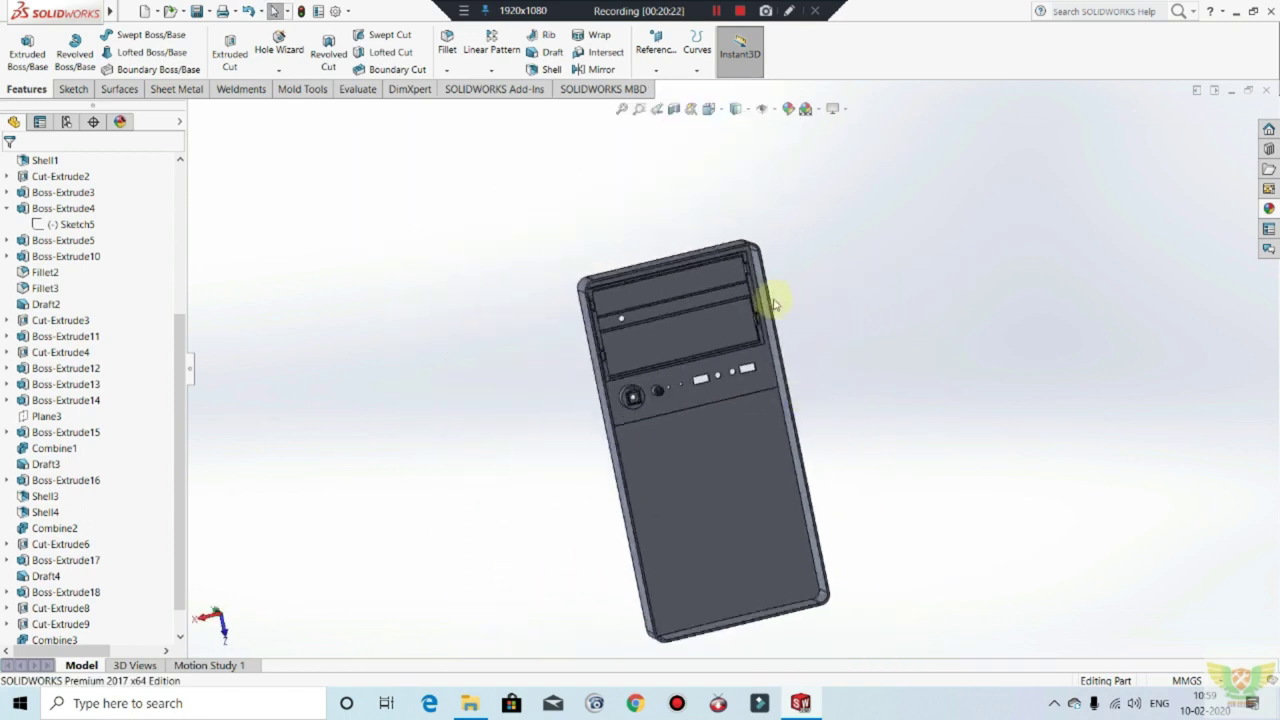
scroll(772, 295, down, 3)
mouse_move(771, 289)
middle_down()
mouse_move(811, 306)
mouse_move(908, 289)
mouse_move(1035, 340)
mouse_move(1046, 466)
middle_up()
scroll(991, 434, up, 2)
scroll(857, 349, down, 3)
mouse_move(857, 349)
middle_down()
mouse_move(874, 270)
mouse_move(943, 306)
mouse_move(709, 371)
middle_up()
scroll(851, 417, up, 3)
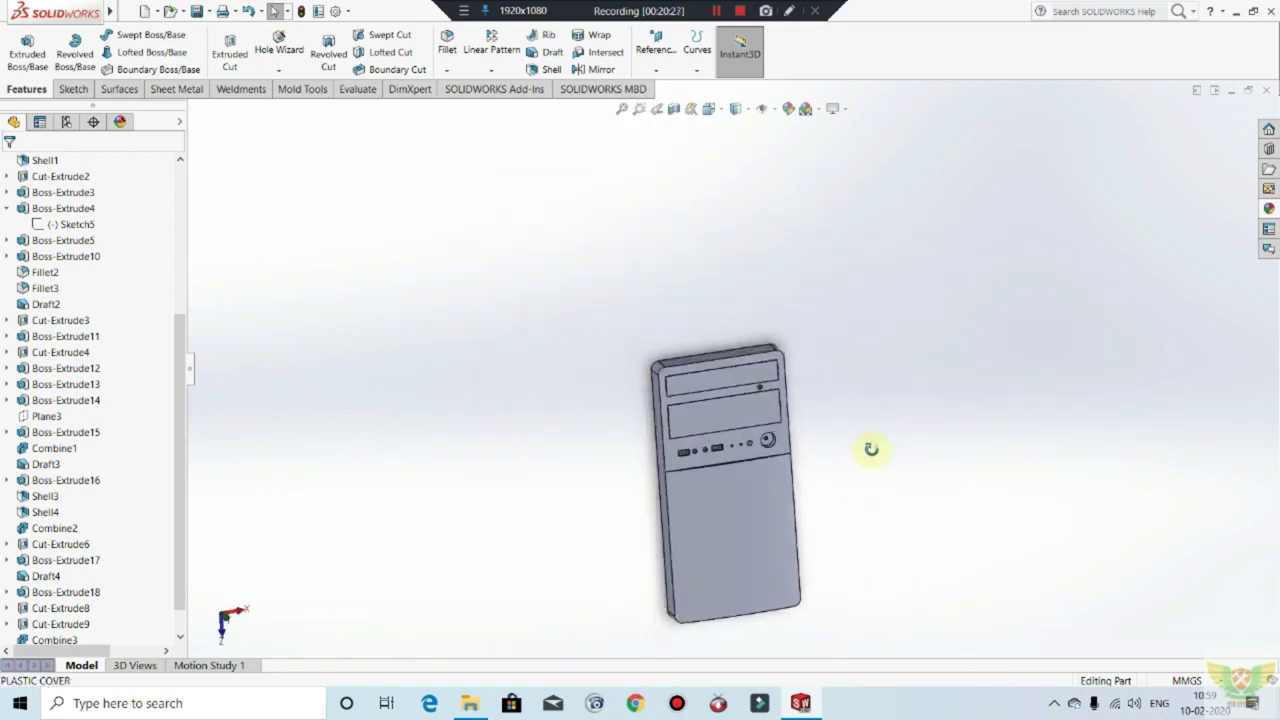
scroll(586, 366, down, 3)
scroll(629, 406, down, 2)
scroll(651, 360, up, 3)
scroll(745, 415, up, 1)
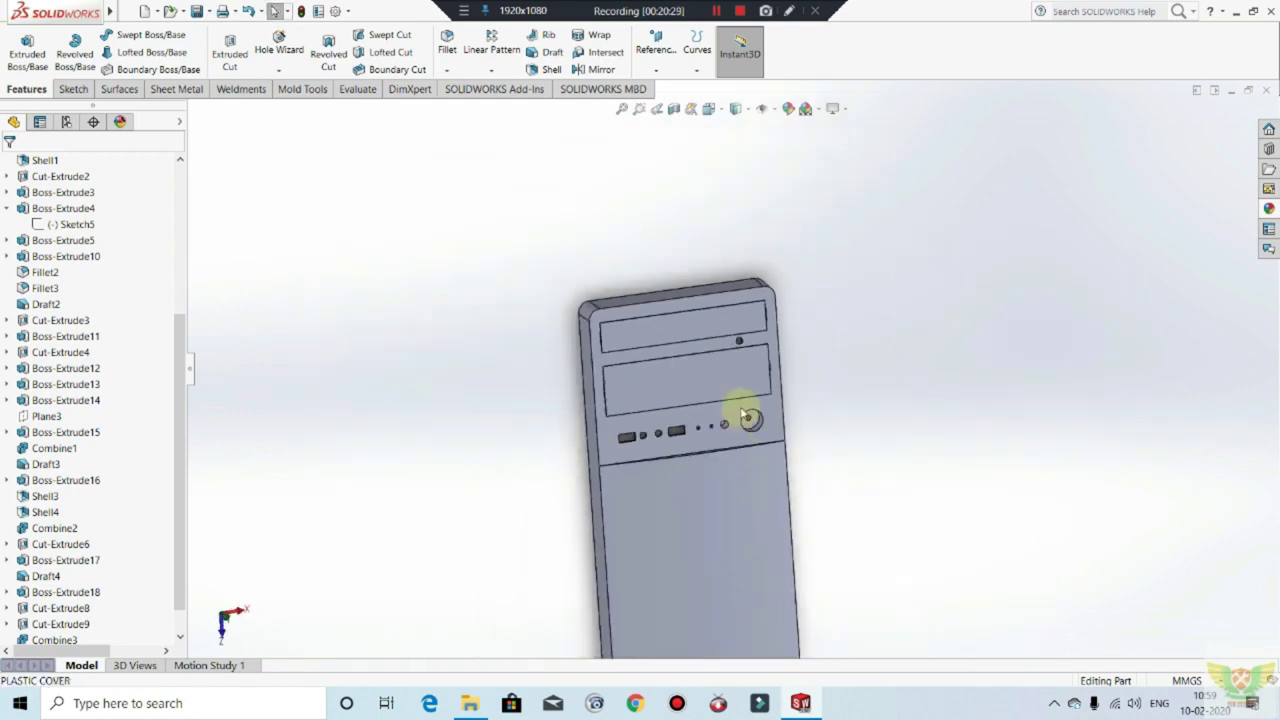
scroll(745, 414, down, 3)
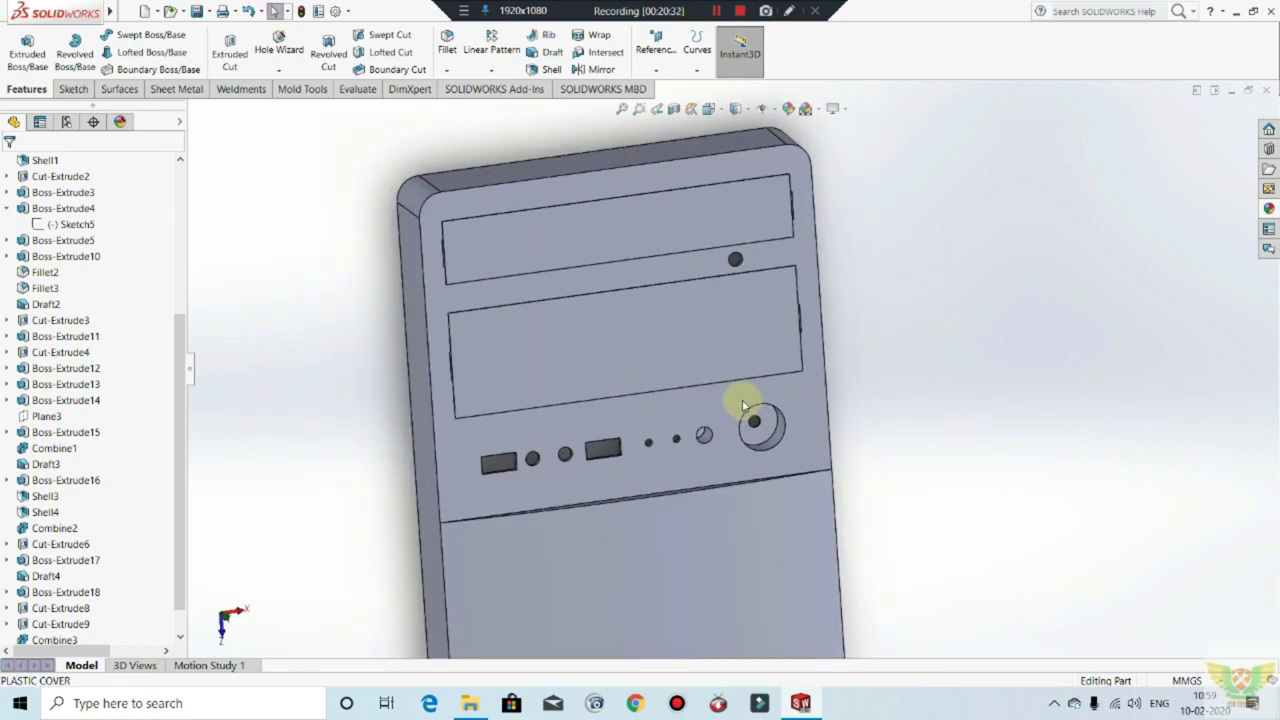
scroll(743, 407, up, 1)
mouse_move(743, 409)
middle_down()
mouse_move(851, 286)
mouse_move(971, 249)
mouse_move(796, 305)
mouse_move(794, 331)
middle_up()
scroll(834, 346, up, 2)
scroll(857, 400, up, 1)
scroll(775, 370, down, 3)
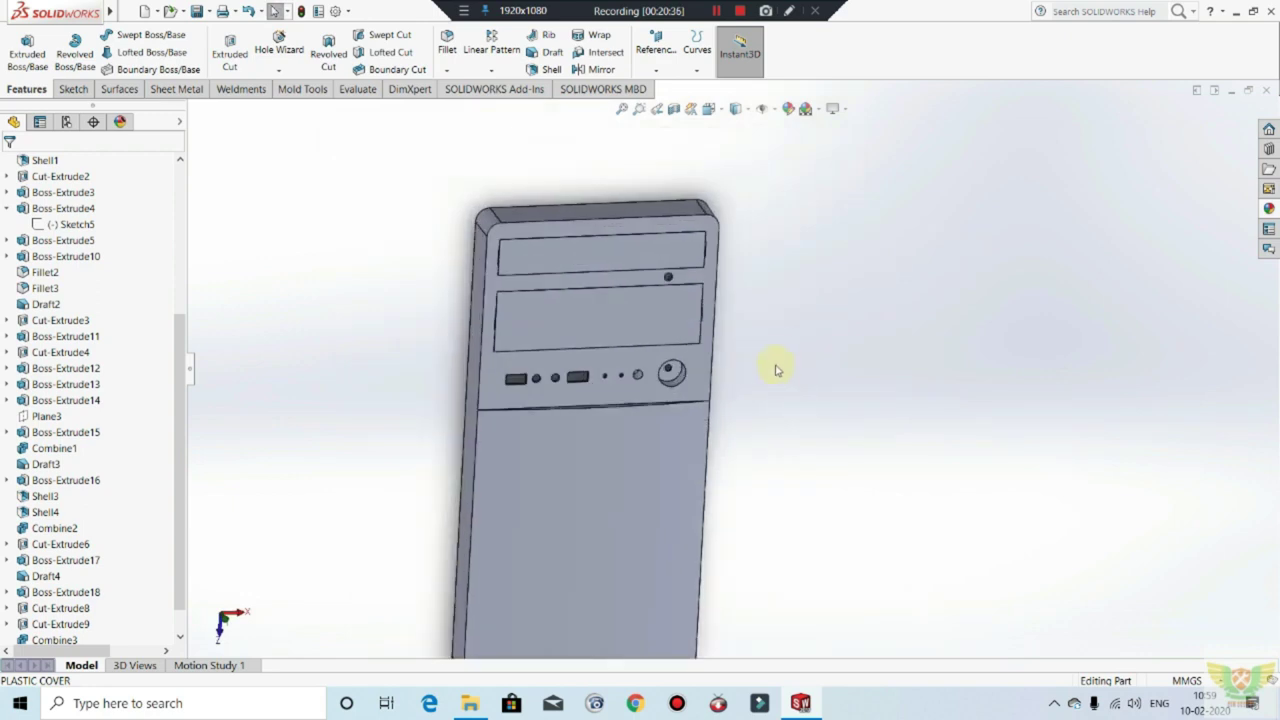
Step: Exit the INTEX text sketch
click(716, 12)
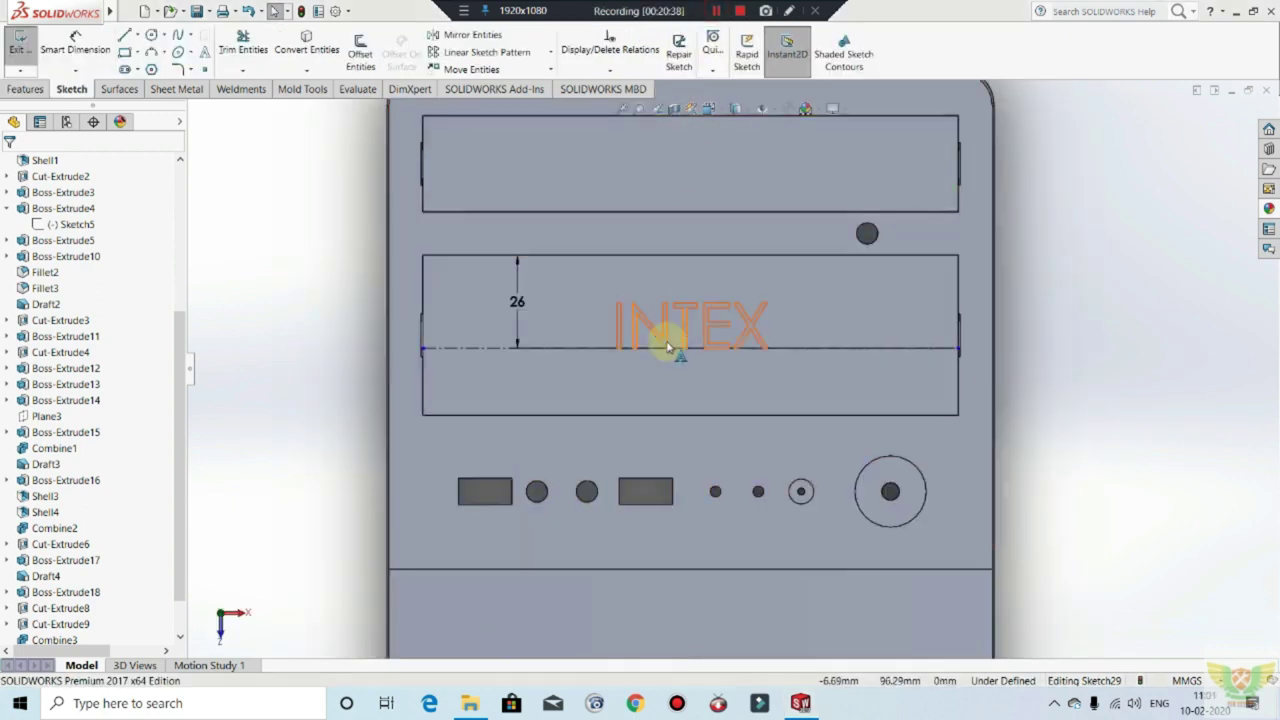
scroll(670, 340, down, 2)
scroll(690, 365, down, 1)
scroll(693, 375, up, 3)
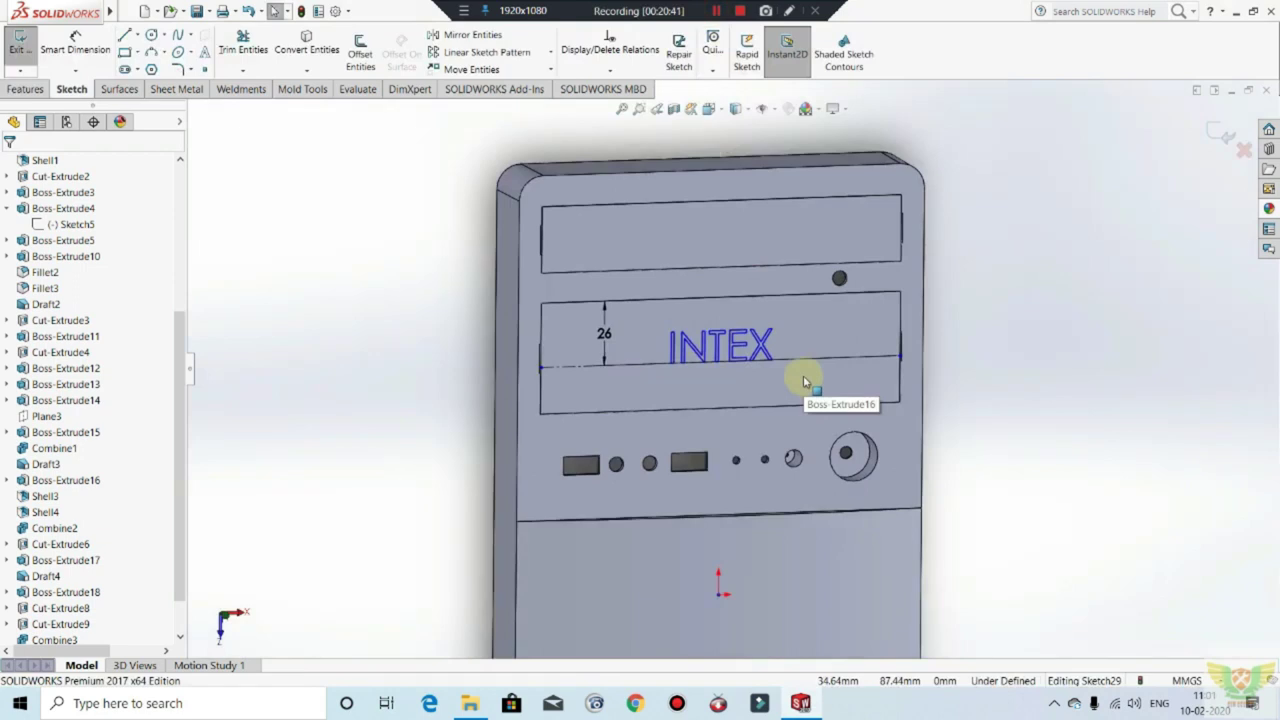
scroll(797, 373, down, 1)
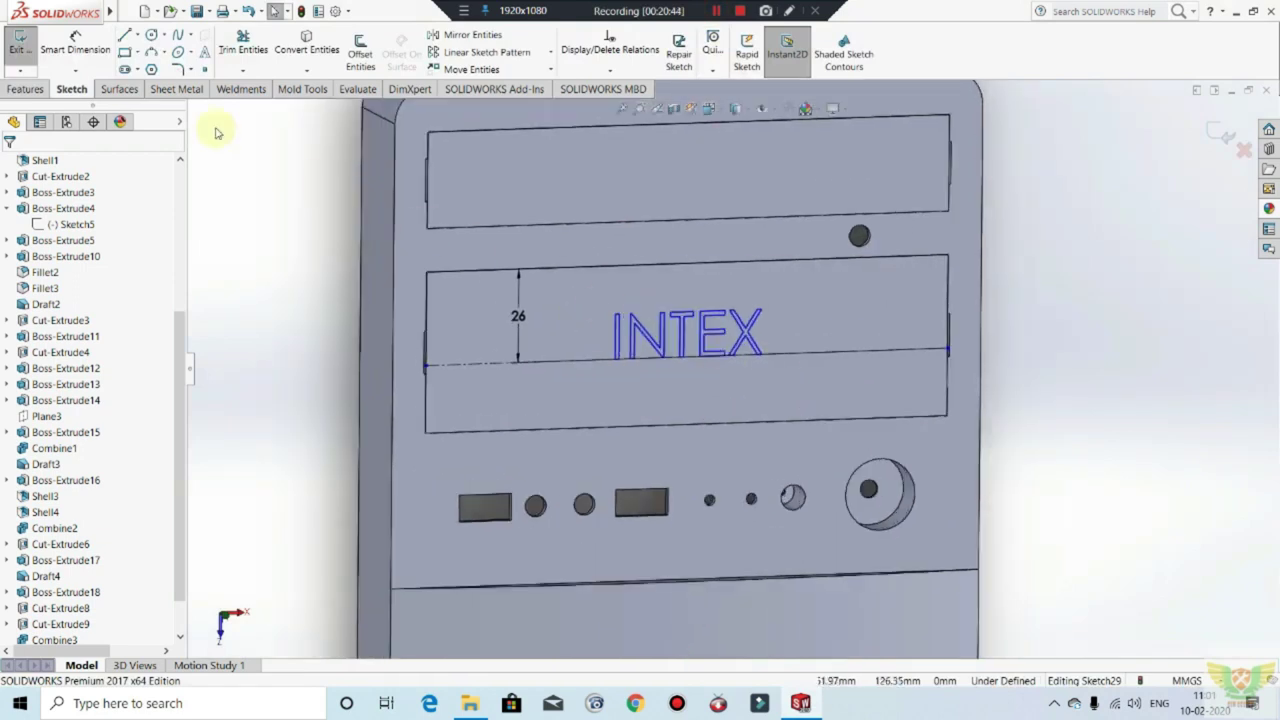
click(16, 58)
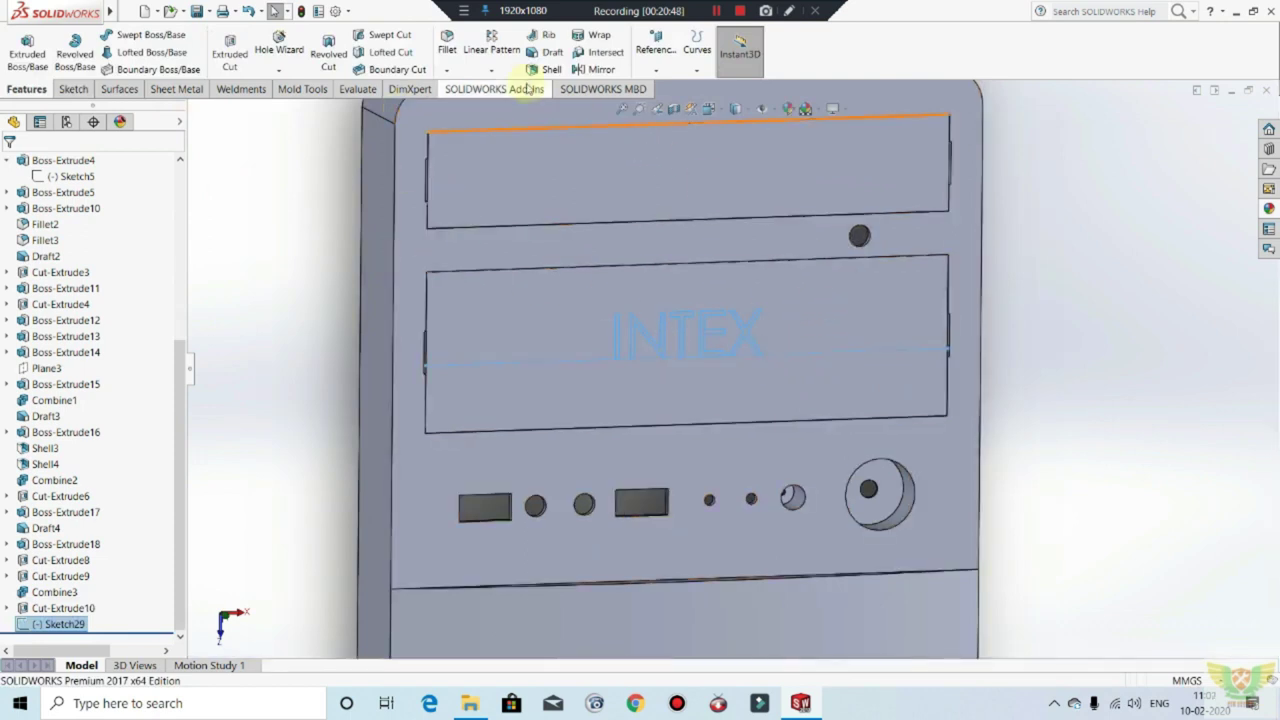
Step: Scribe the INTEX text onto the lower drive-bay face as Wrap1
click(598, 38)
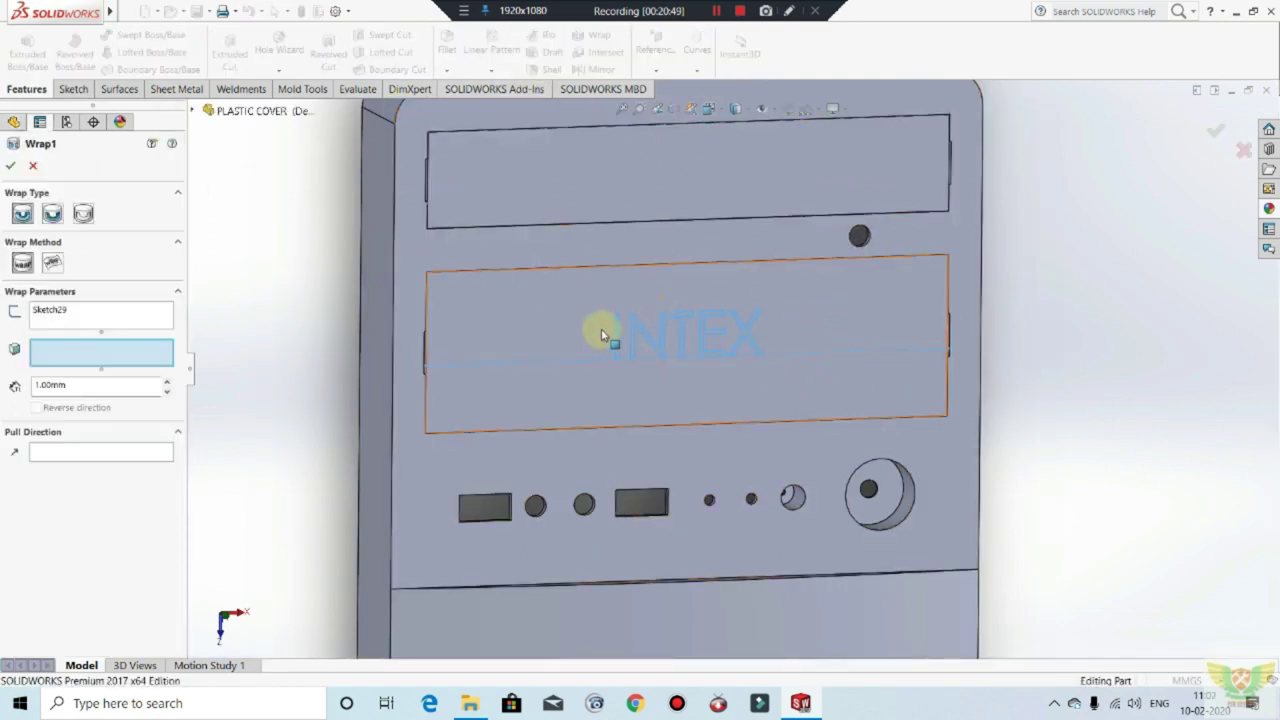
click(82, 214)
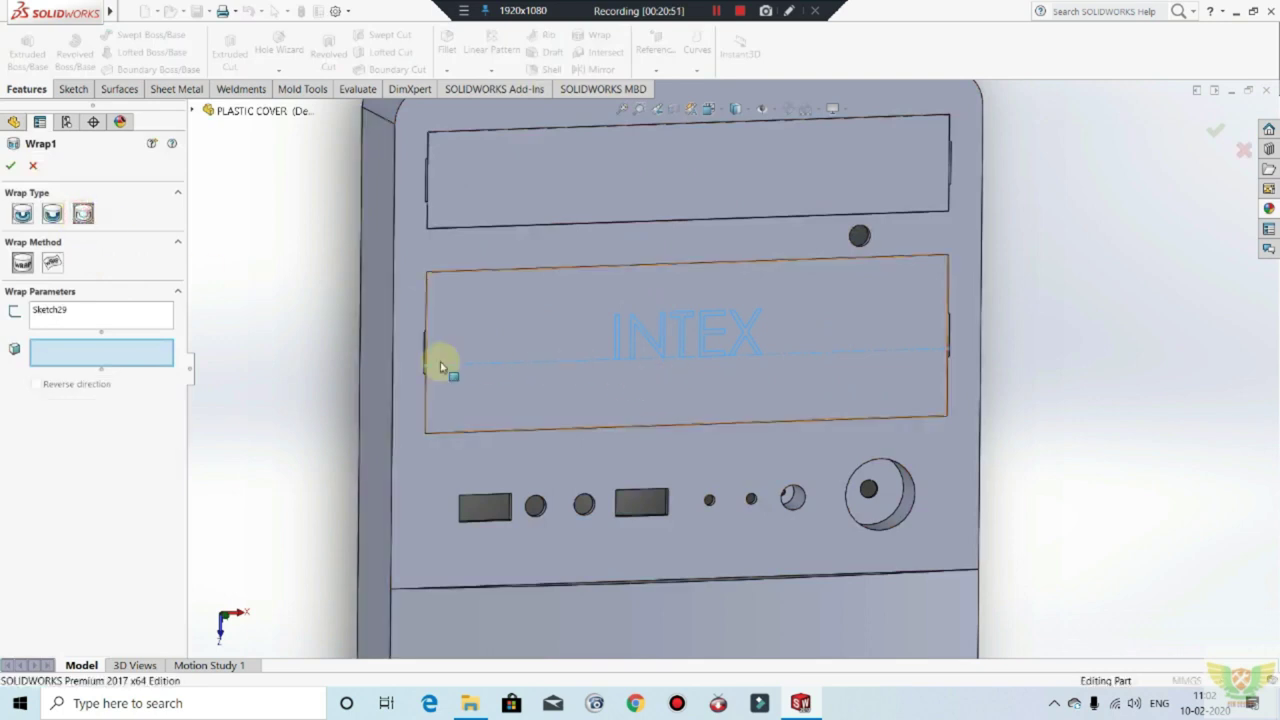
click(561, 350)
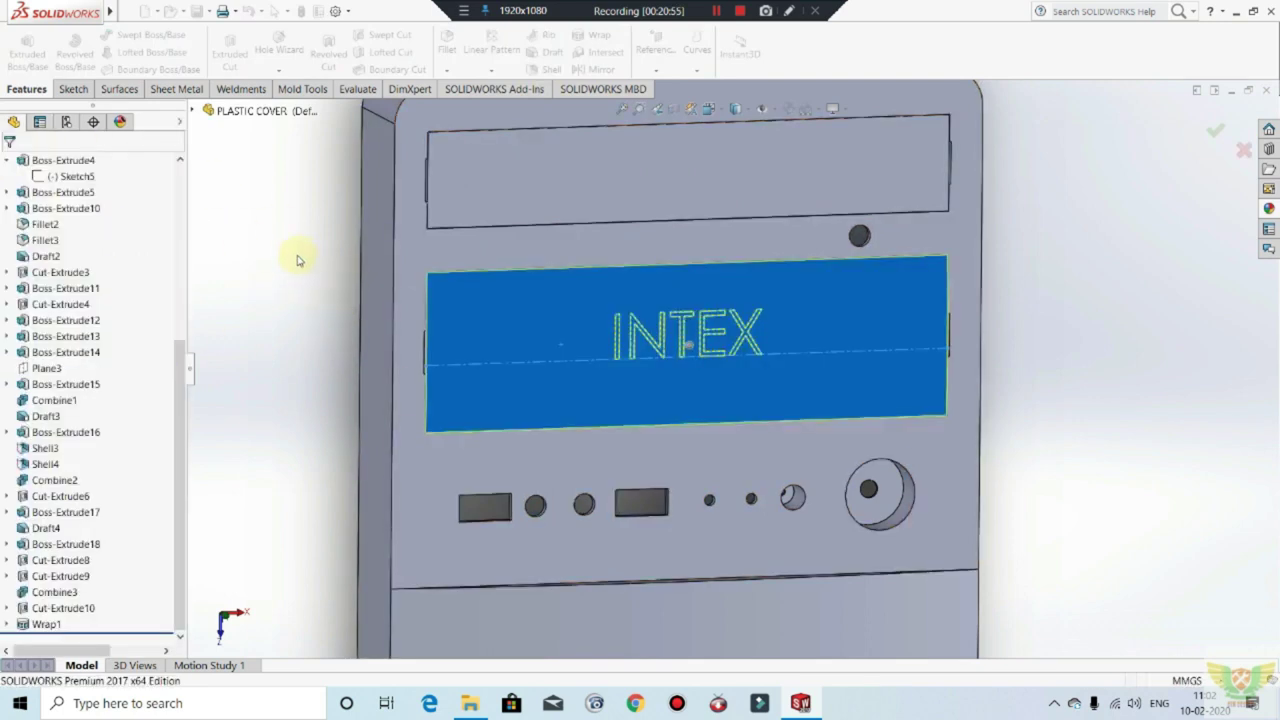
scroll(900, 390, up, 2)
scroll(898, 367, up, 1)
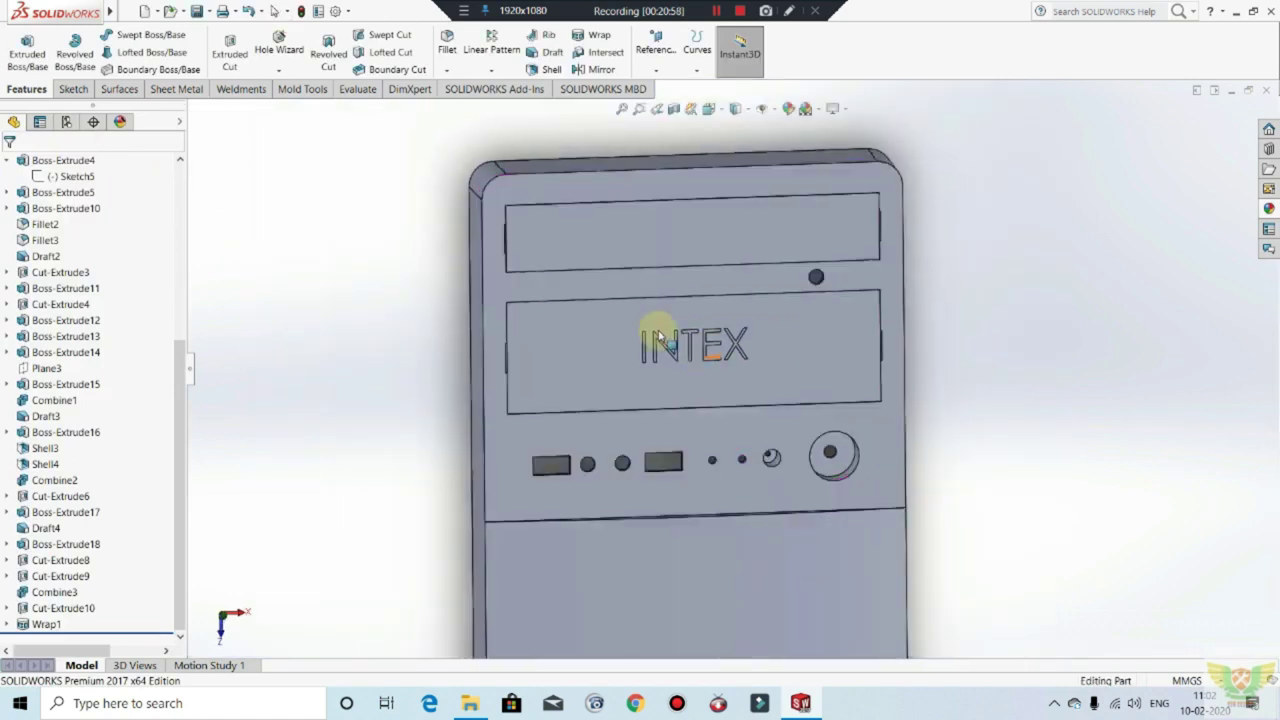
middle_drag(898, 367, 1088, 382)
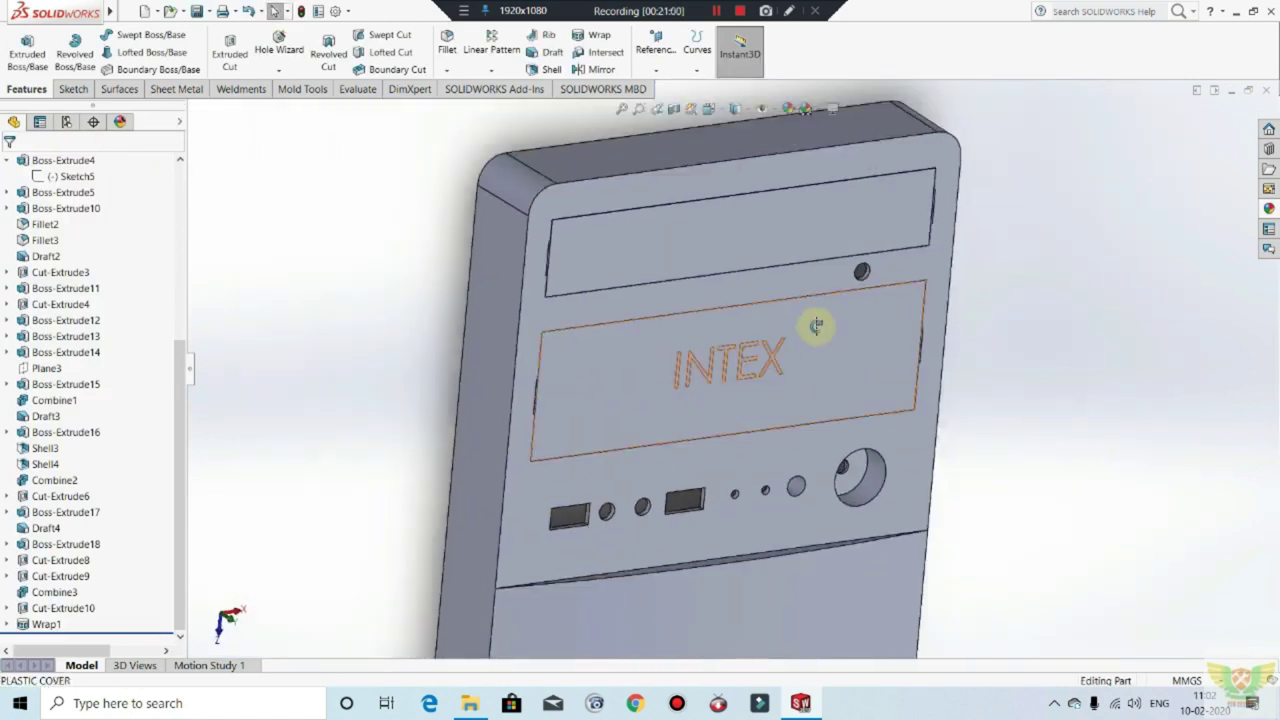
key(ctrl+1)
scroll(752, 350, down, 5)
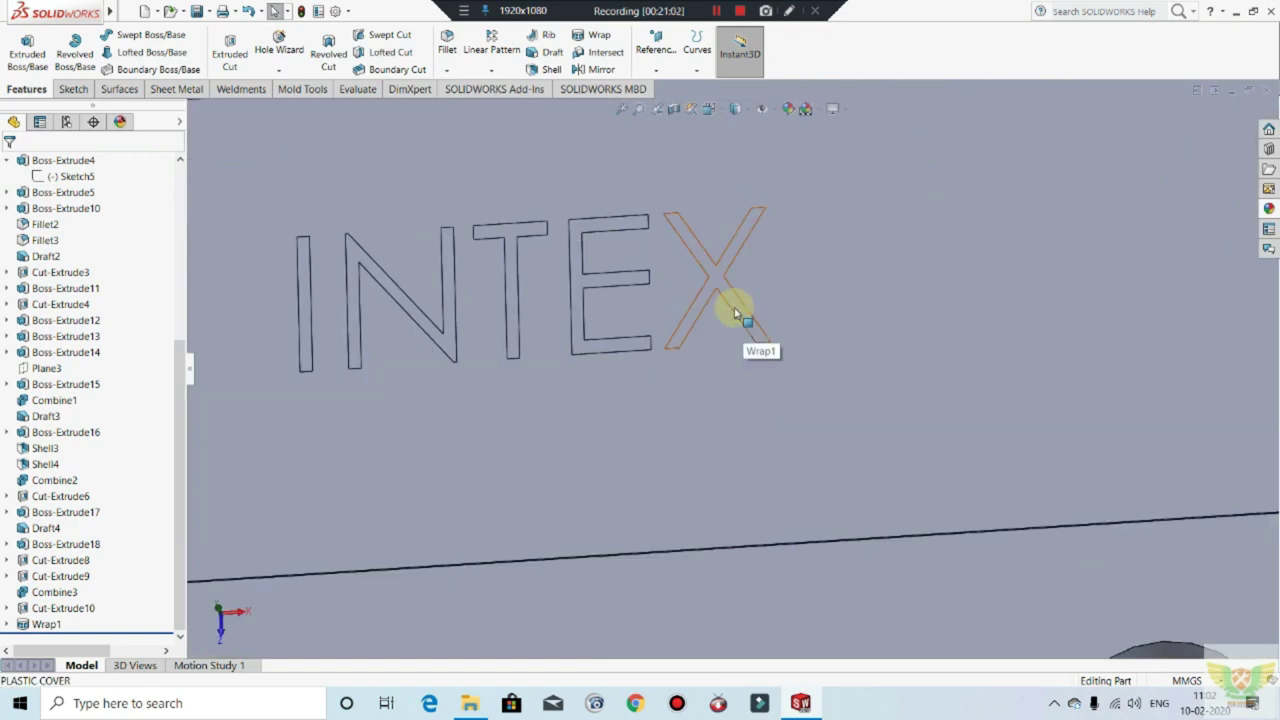
Step: Give the scribed INTEX letter faces a white appearance
click(738, 306)
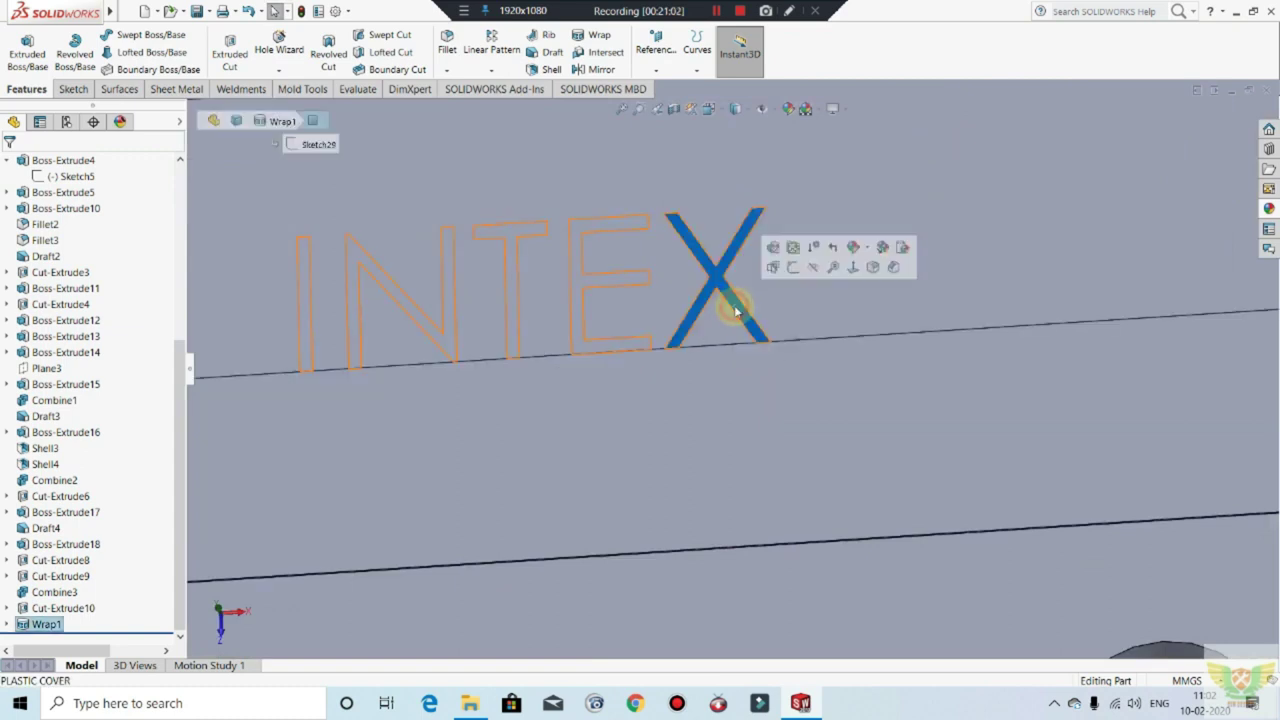
click(867, 251)
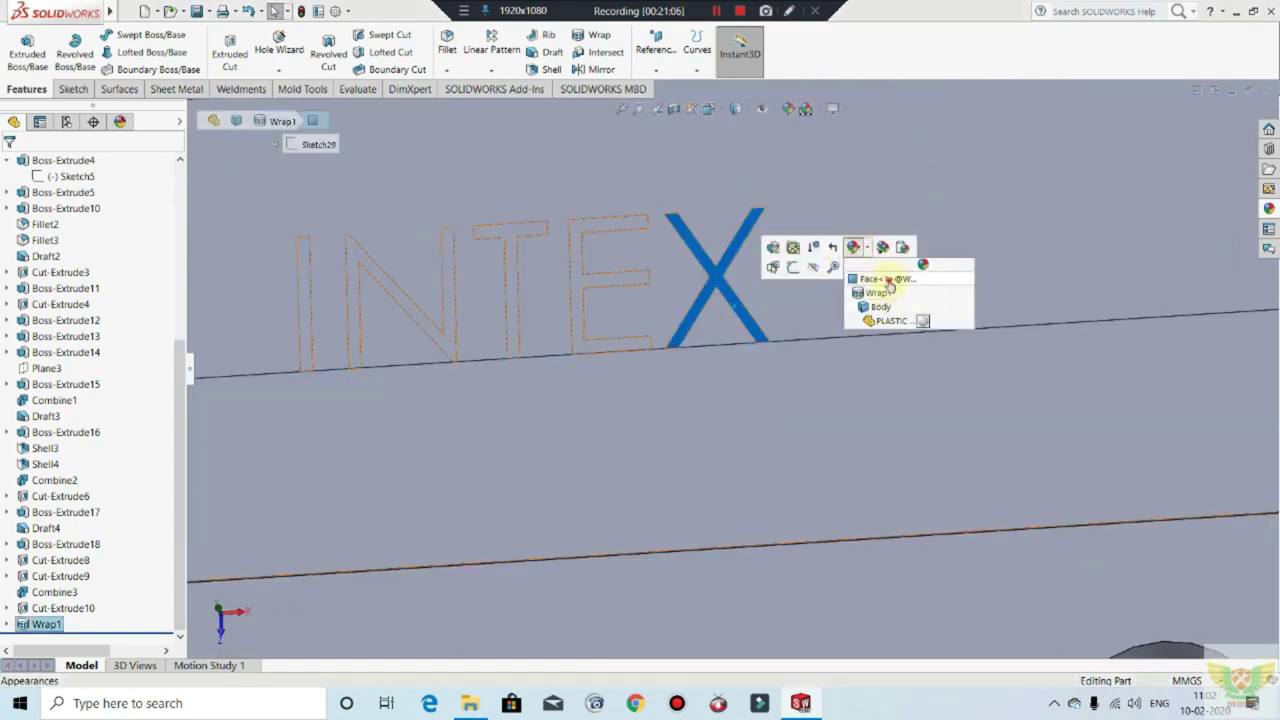
click(887, 280)
click(252, 380)
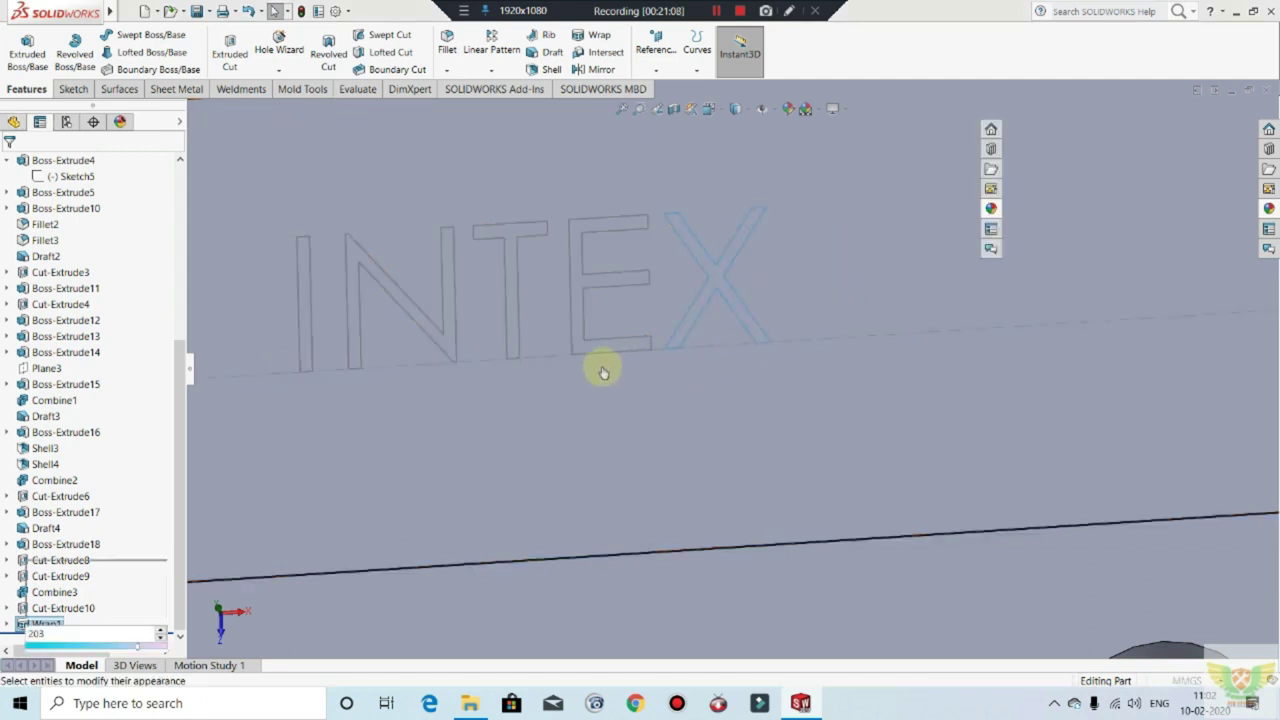
click(304, 294)
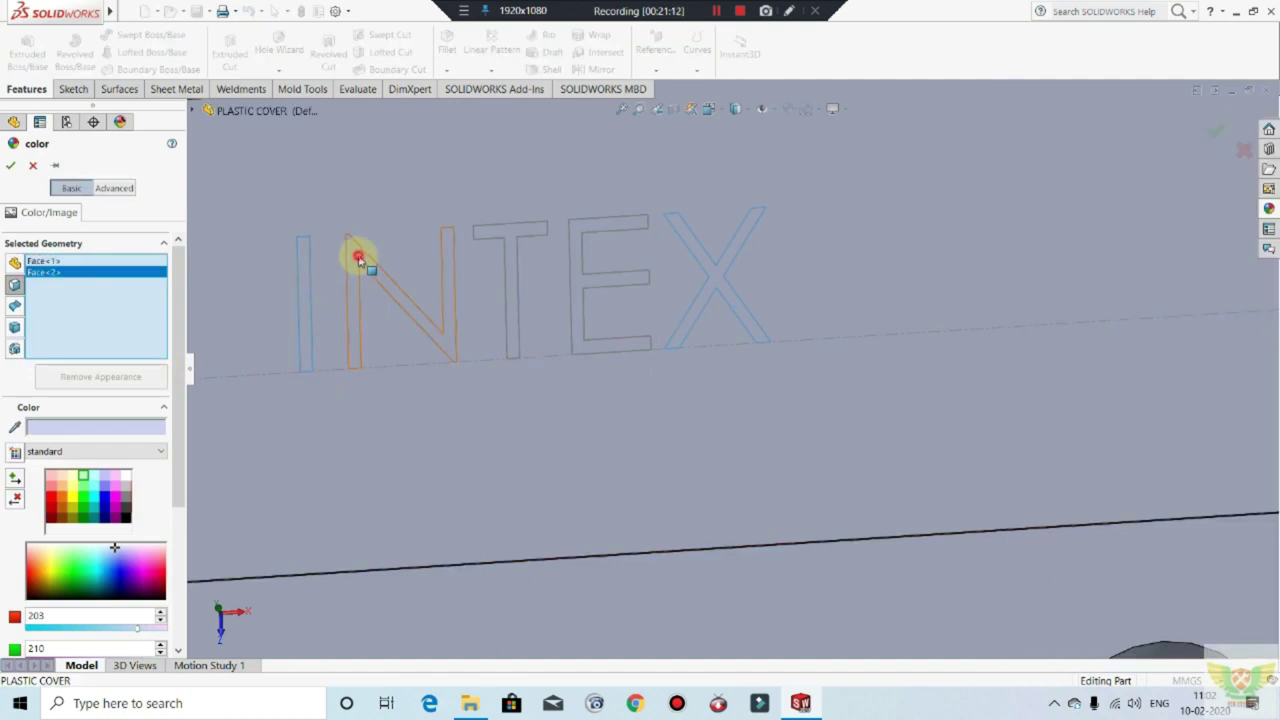
click(505, 231)
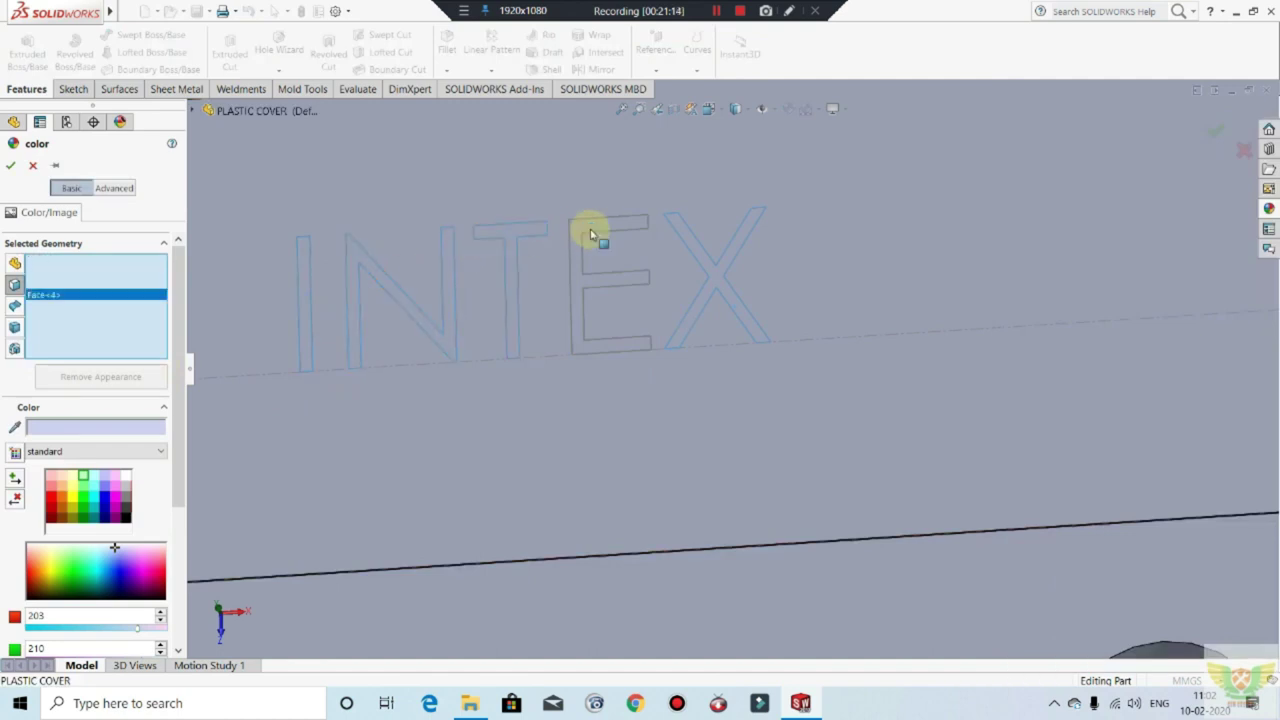
click(125, 475)
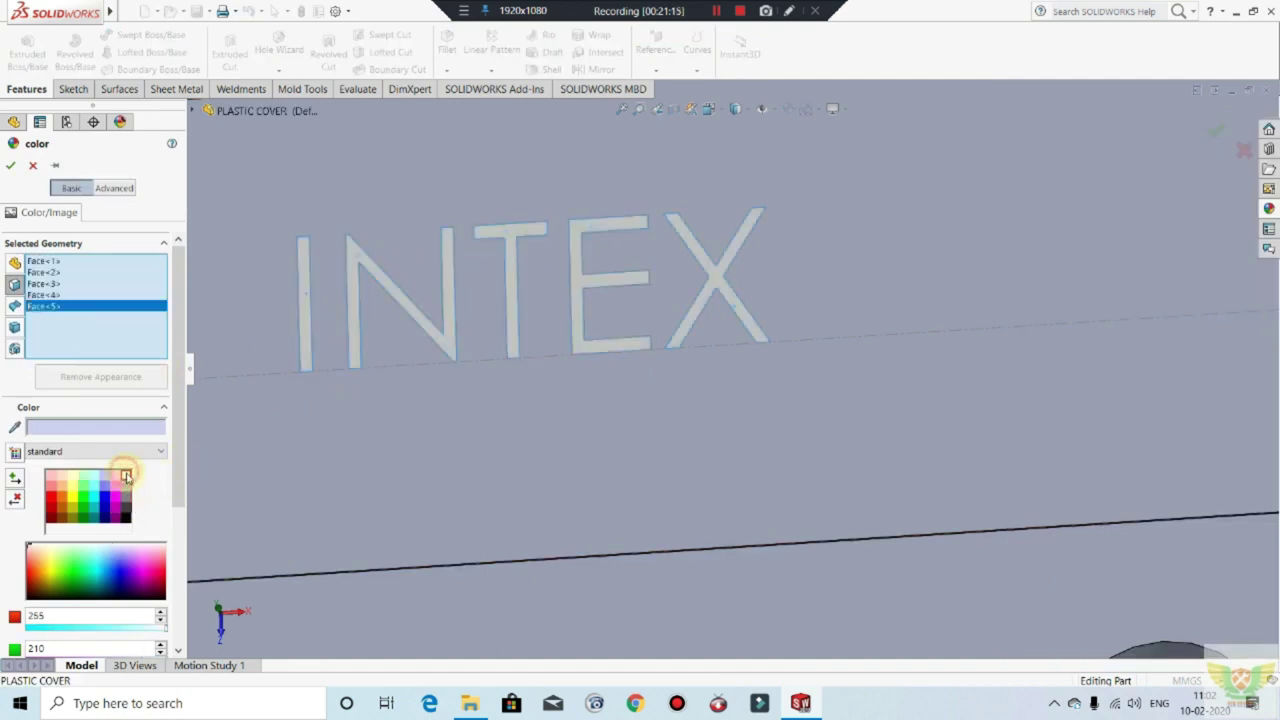
click(11, 166)
scroll(714, 357, up, 3)
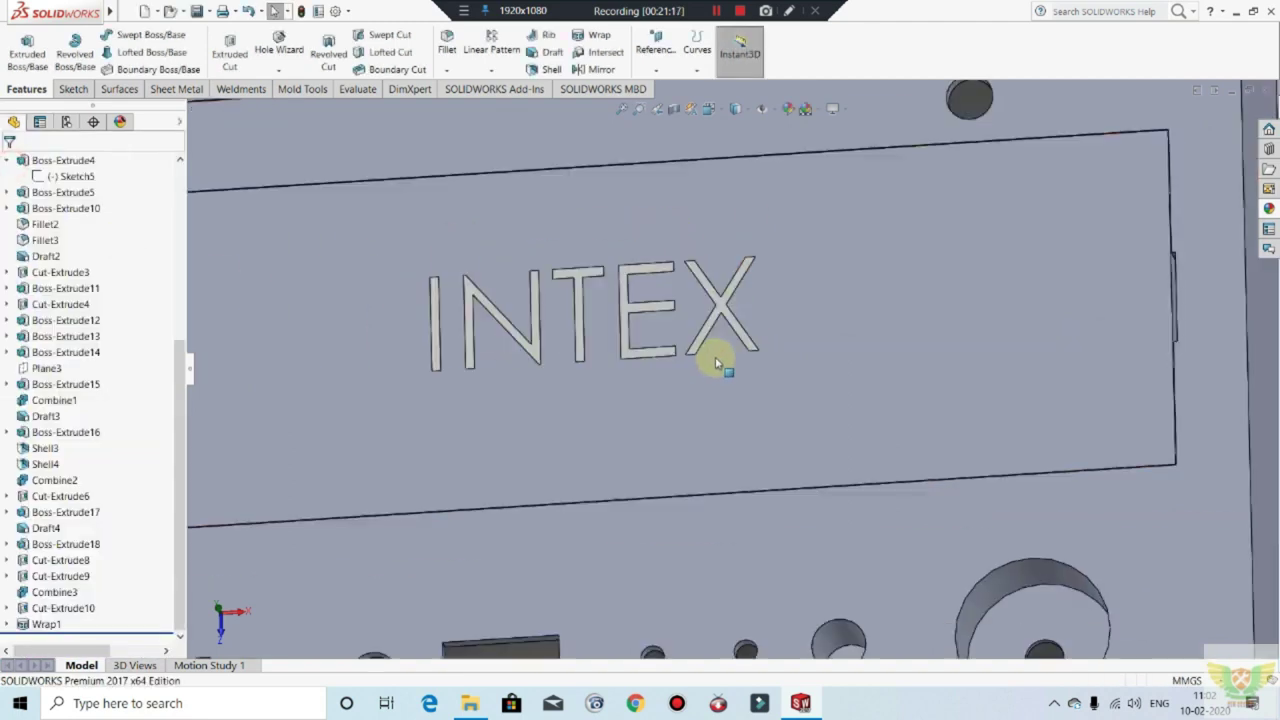
scroll(714, 345, up, 3)
middle_drag(986, 316, 912, 447)
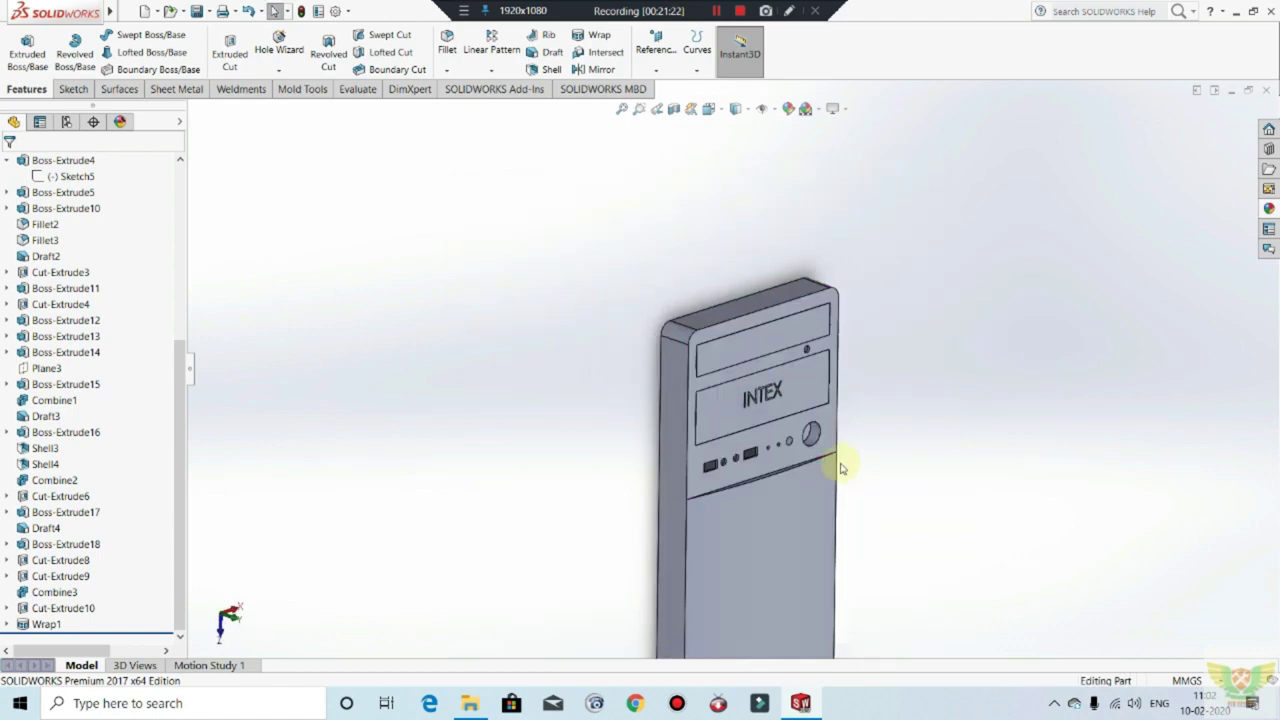
middle_drag(912, 447, 809, 437)
middle_drag(636, 330, 622, 335)
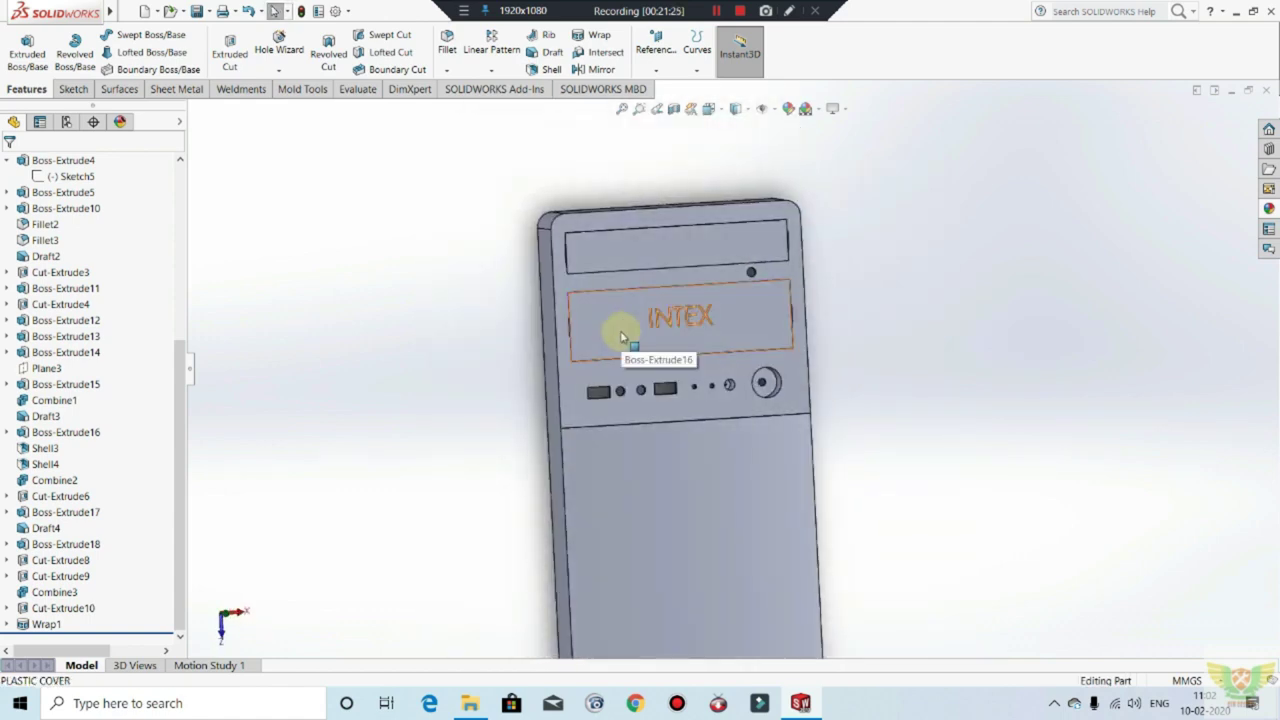
scroll(694, 300, down, 2)
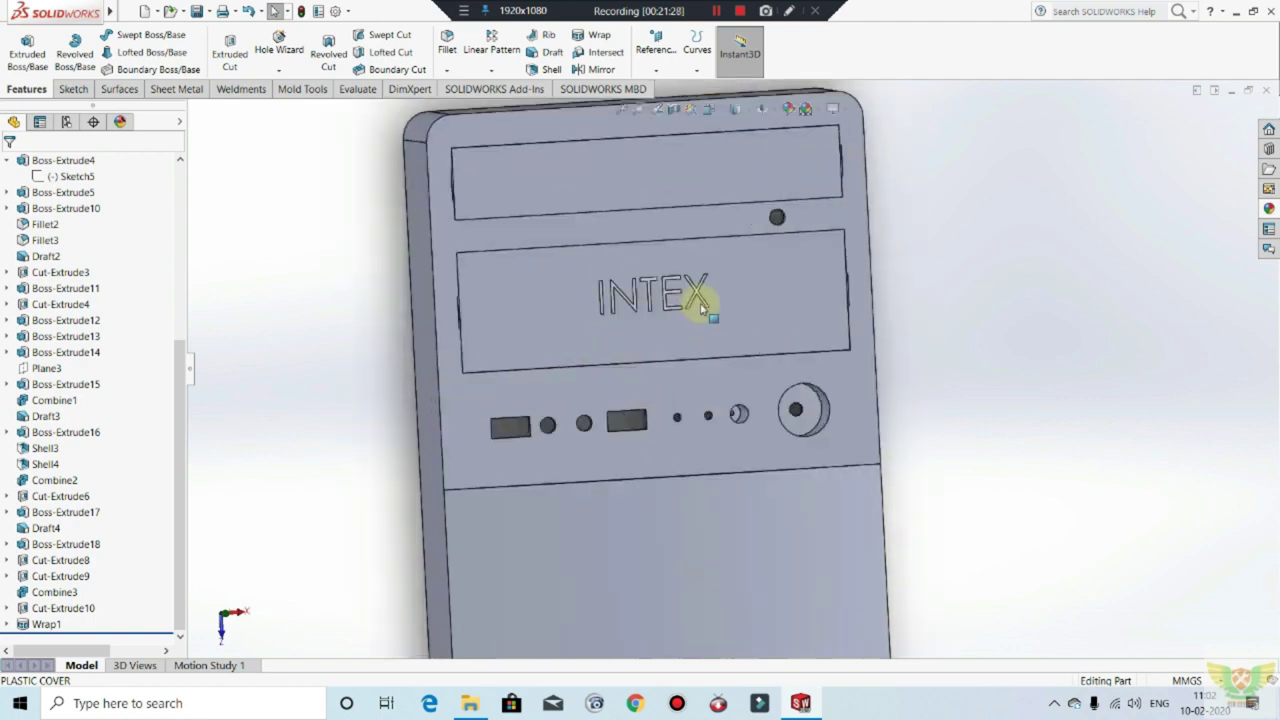
scroll(700, 309, down, 1)
scroll(686, 286, up, 2)
scroll(695, 298, up, 2)
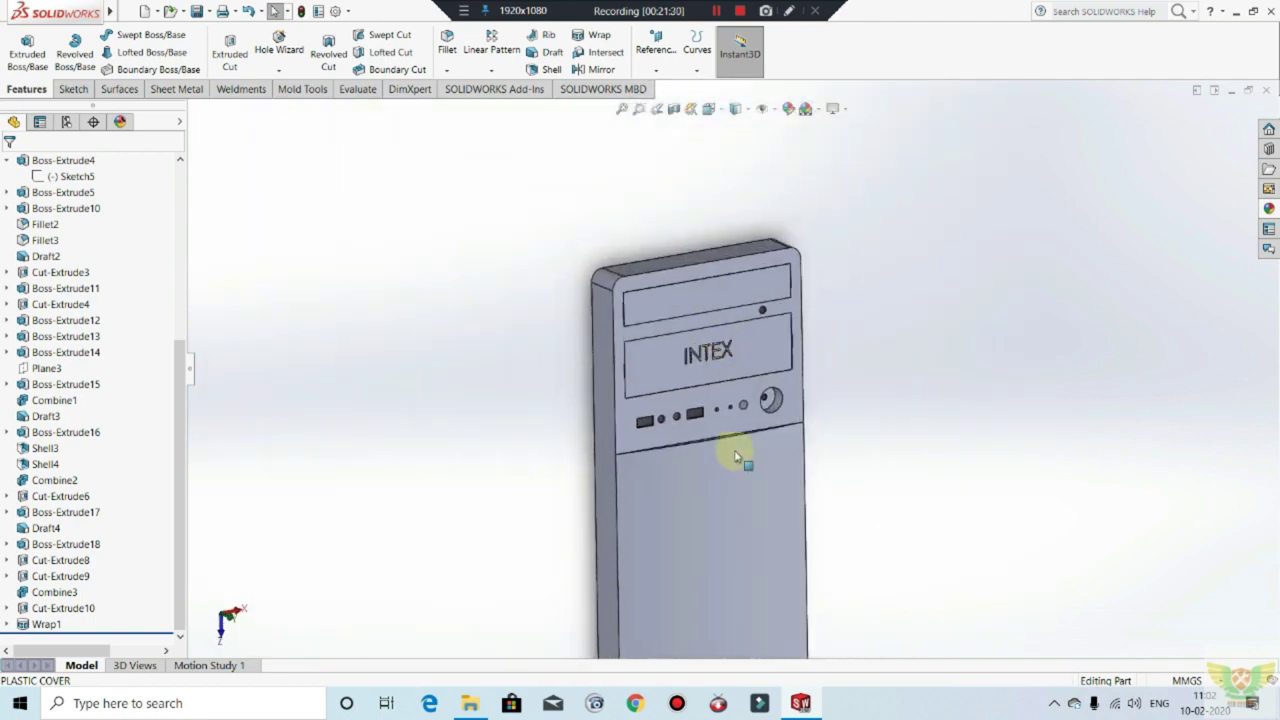
scroll(740, 449, up, 2)
mouse_move(743, 449)
middle_down()
mouse_move(766, 509)
mouse_move(737, 409)
middle_up()
scroll(758, 486, down, 2)
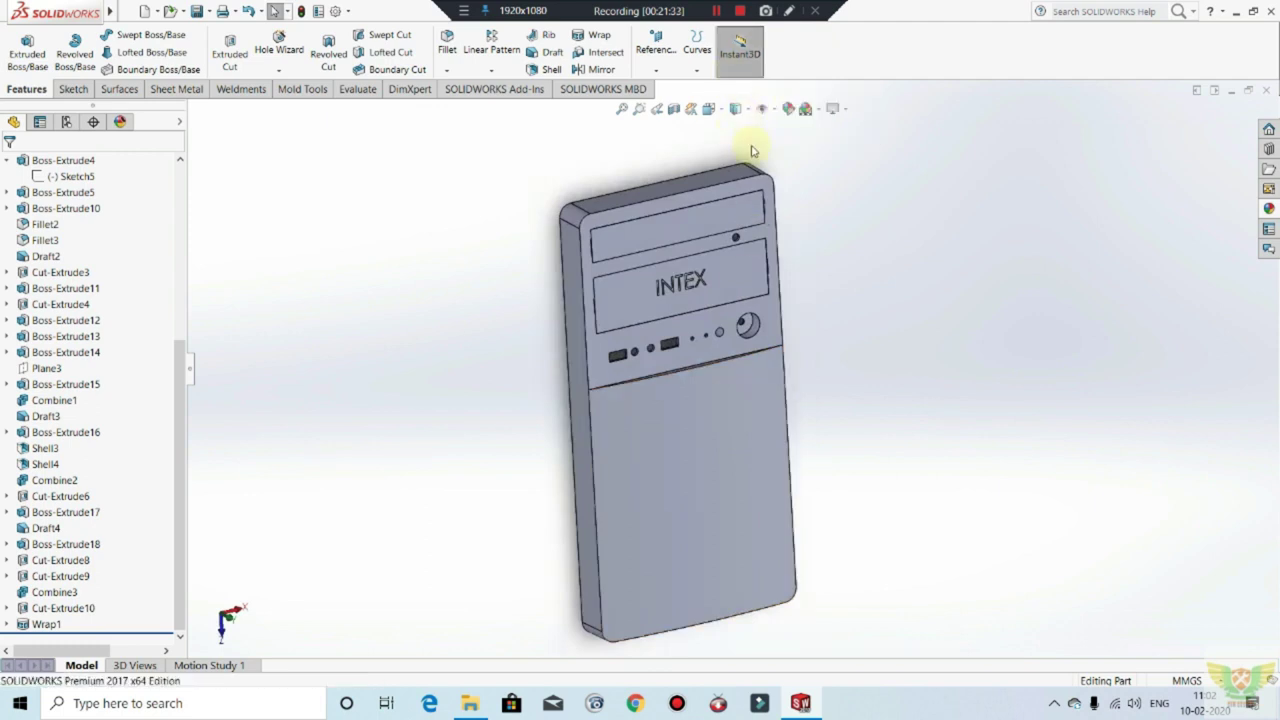
mouse_move(429, 509)
middle_down()
mouse_move(563, 457)
mouse_move(709, 514)
middle_up()
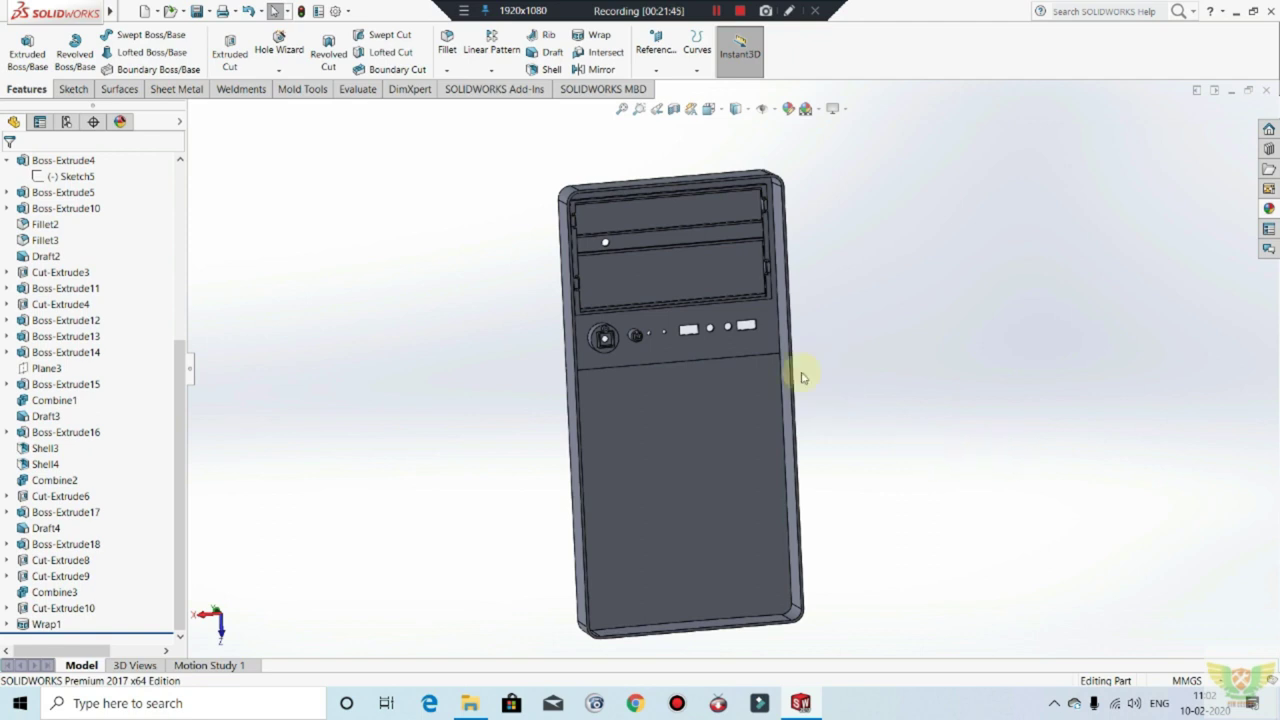
middle_drag(729, 274, 737, 251)
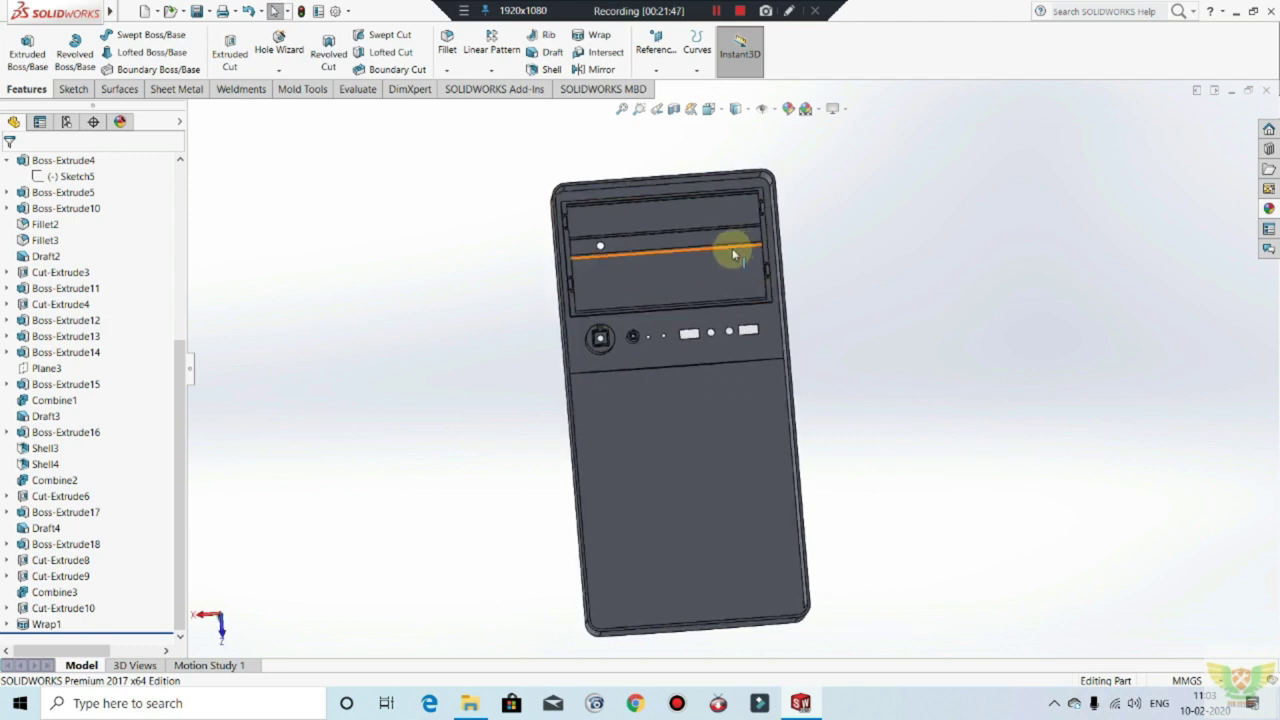
mouse_move(737, 329)
middle_down()
mouse_move(784, 291)
mouse_move(760, 268)
middle_up()
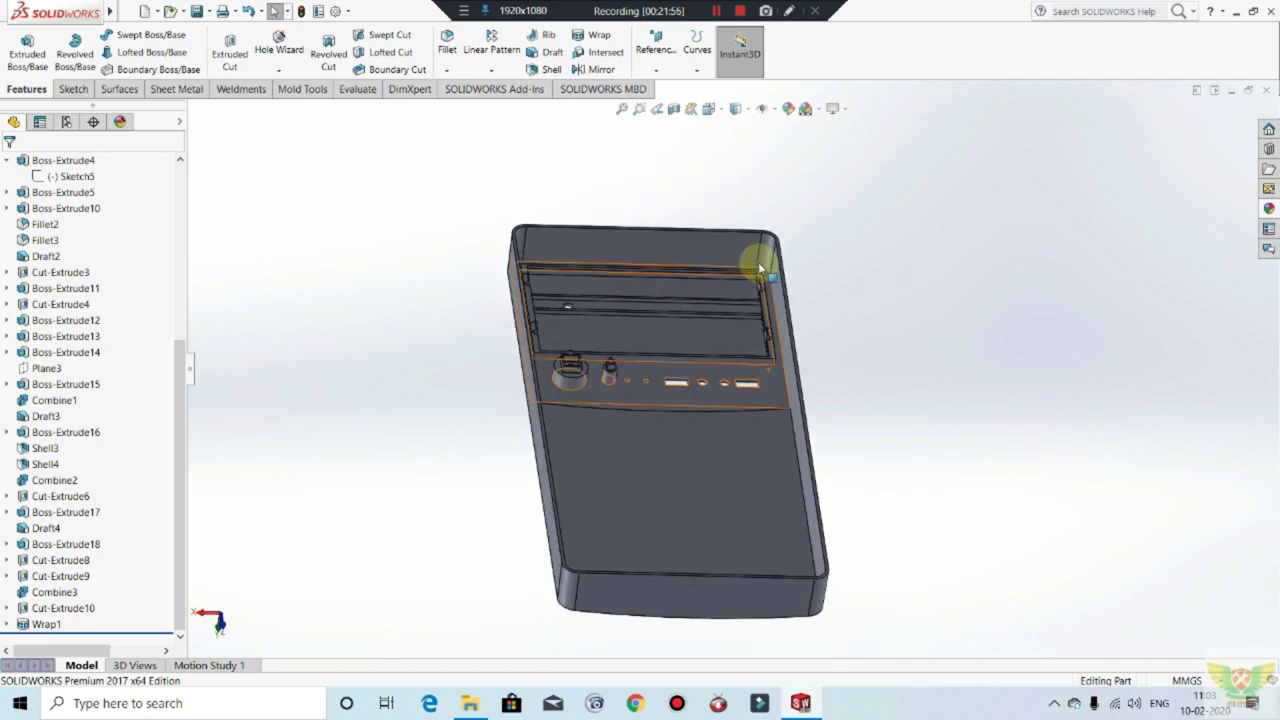
mouse_move(793, 528)
middle_down()
mouse_move(720, 492)
mouse_move(707, 456)
middle_up()
scroll(707, 456, down, 3)
scroll(631, 323, down, 3)
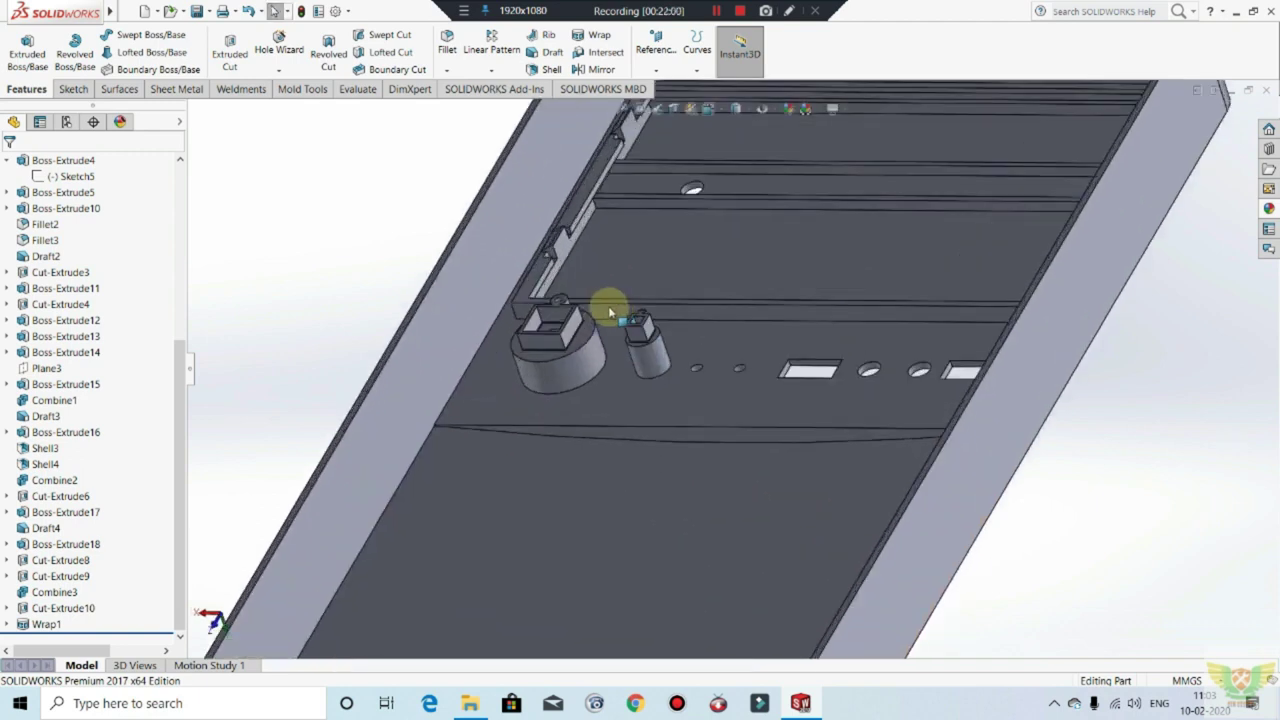
Step: Create Sketch30 with boss-post circles on the front panel's inner face, viewed Normal To
click(495, 360)
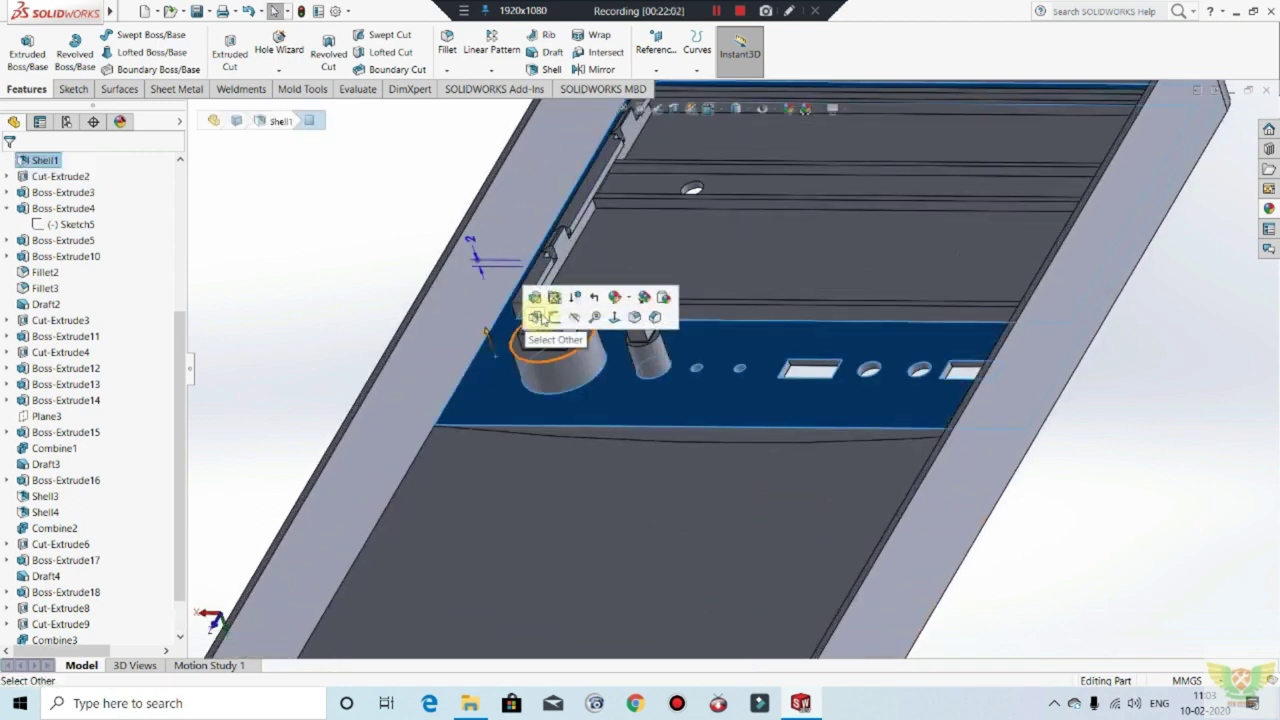
click(547, 316)
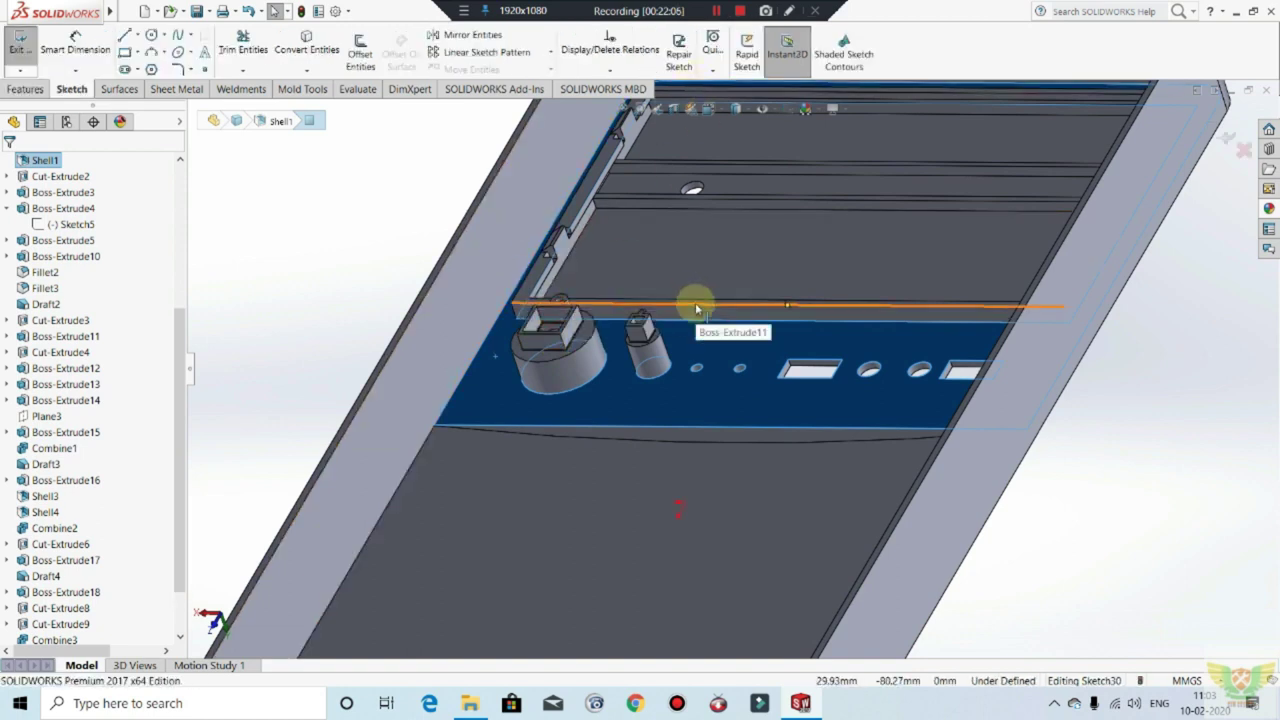
key(ctrl+8)
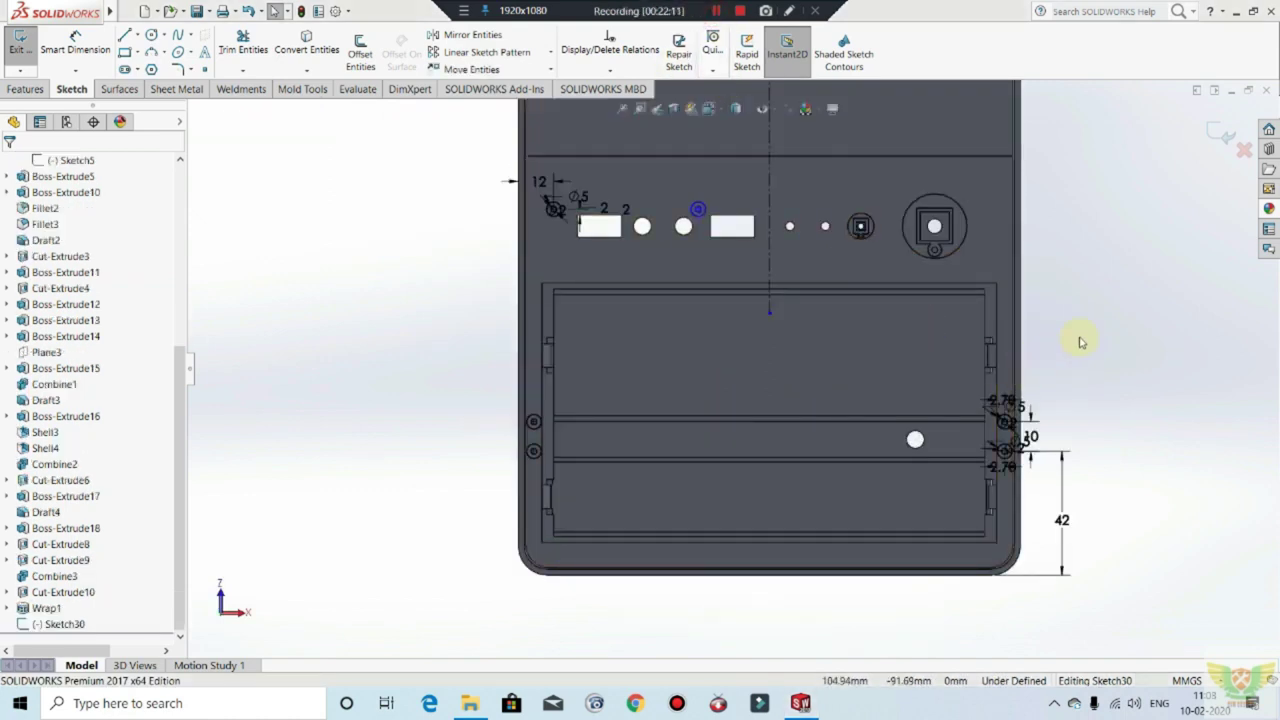
scroll(1030, 343, down, 1)
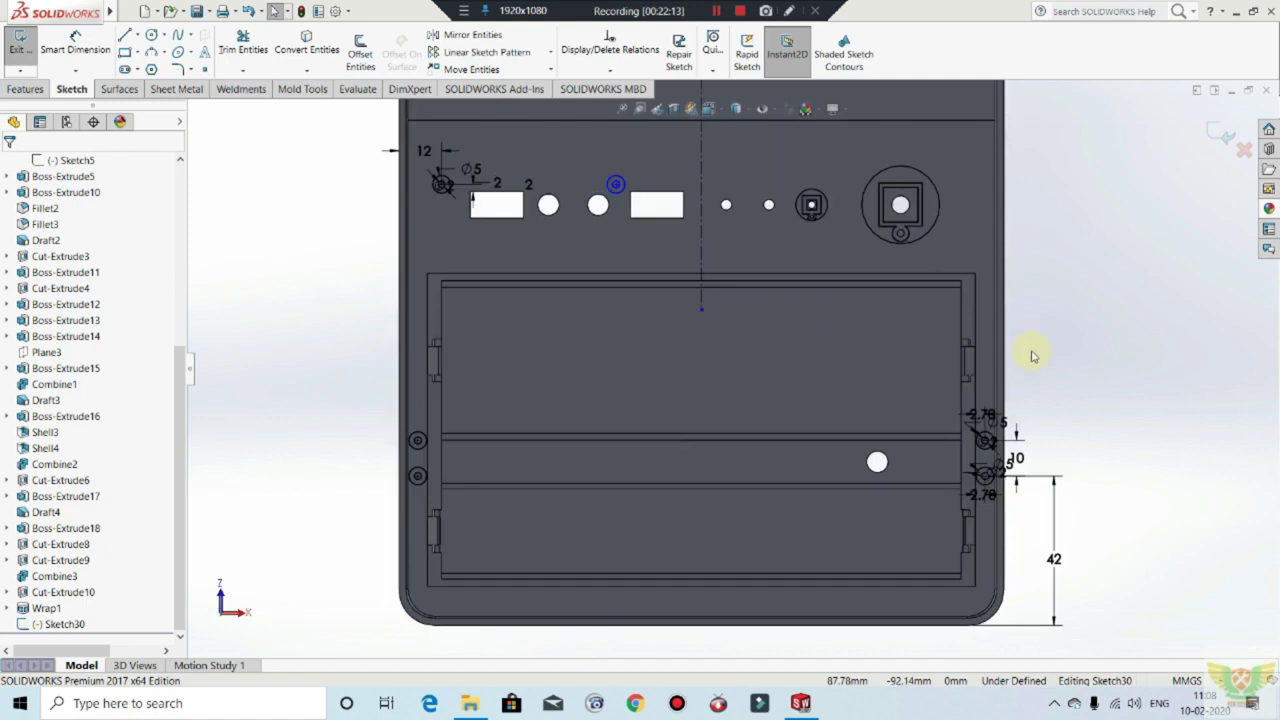
scroll(1010, 495, down, 1)
scroll(1006, 482, up, 2)
scroll(857, 428, up, 2)
scroll(857, 428, up, 1)
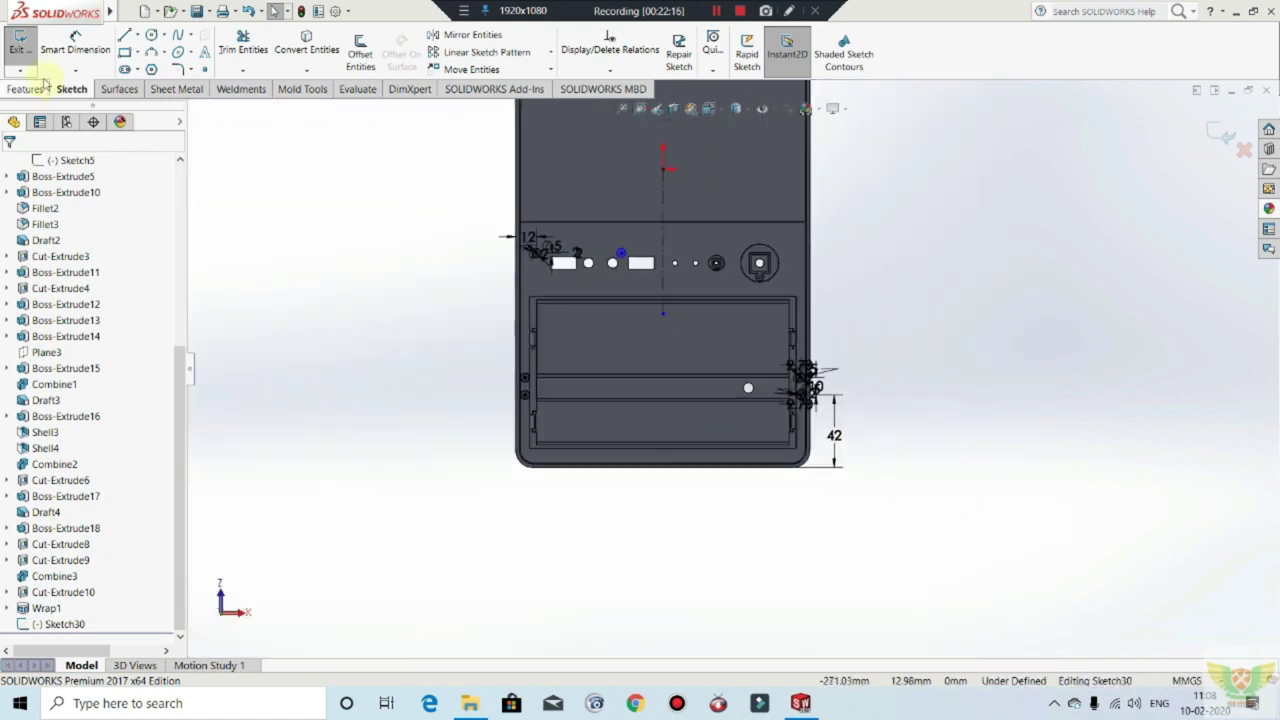
click(20, 42)
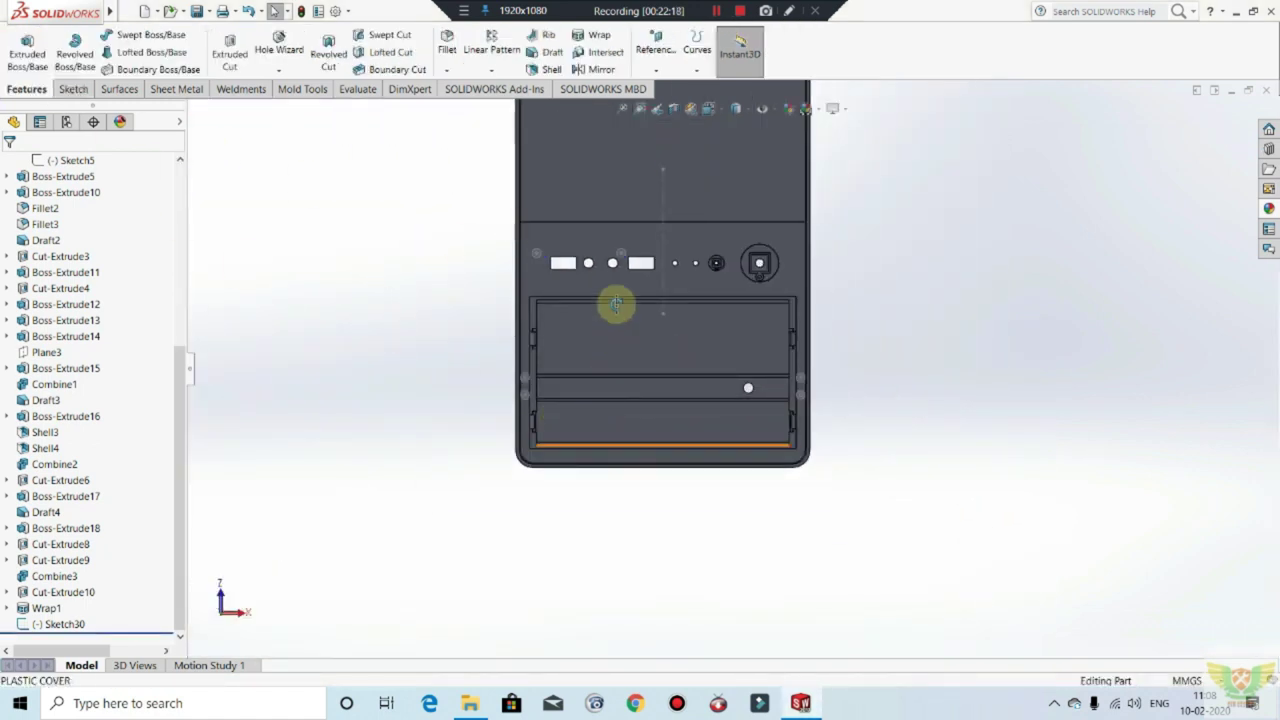
middle_drag(614, 300, 559, 228)
scroll(590, 280, down, 2)
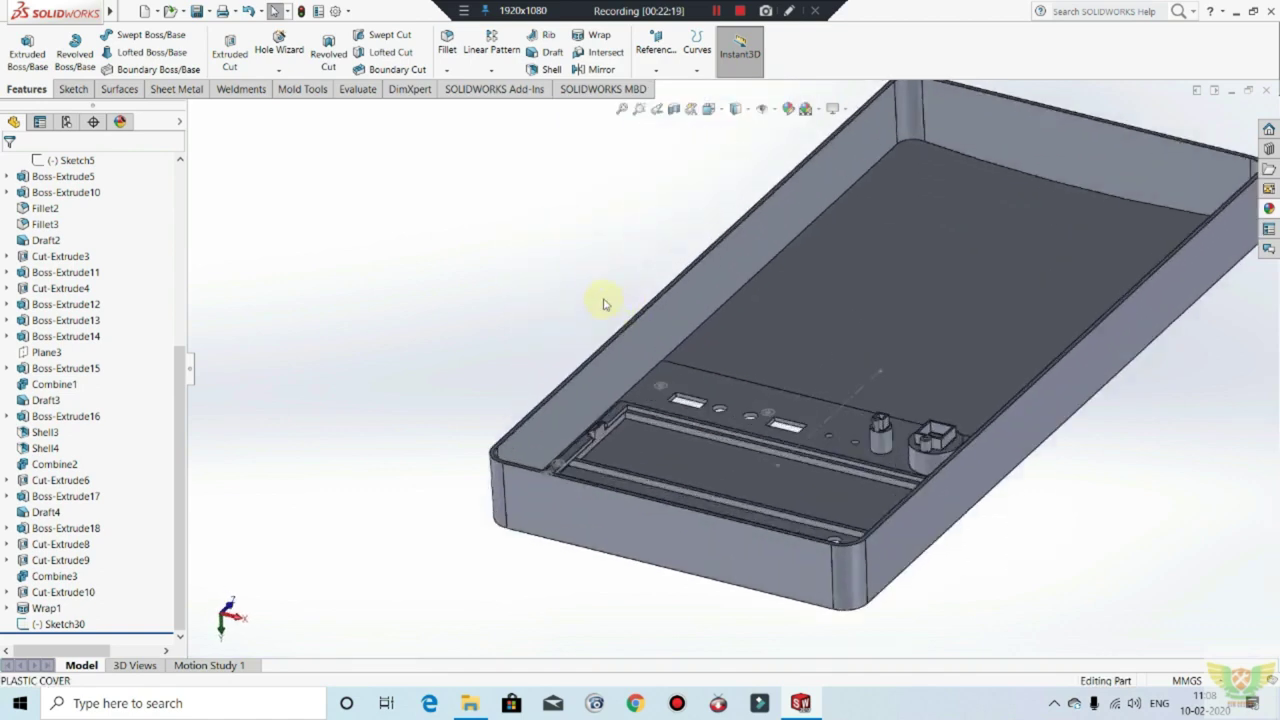
Step: Extrude Sketch30's circles 20 mm into boss posts as Boss-Extrude19
click(41, 55)
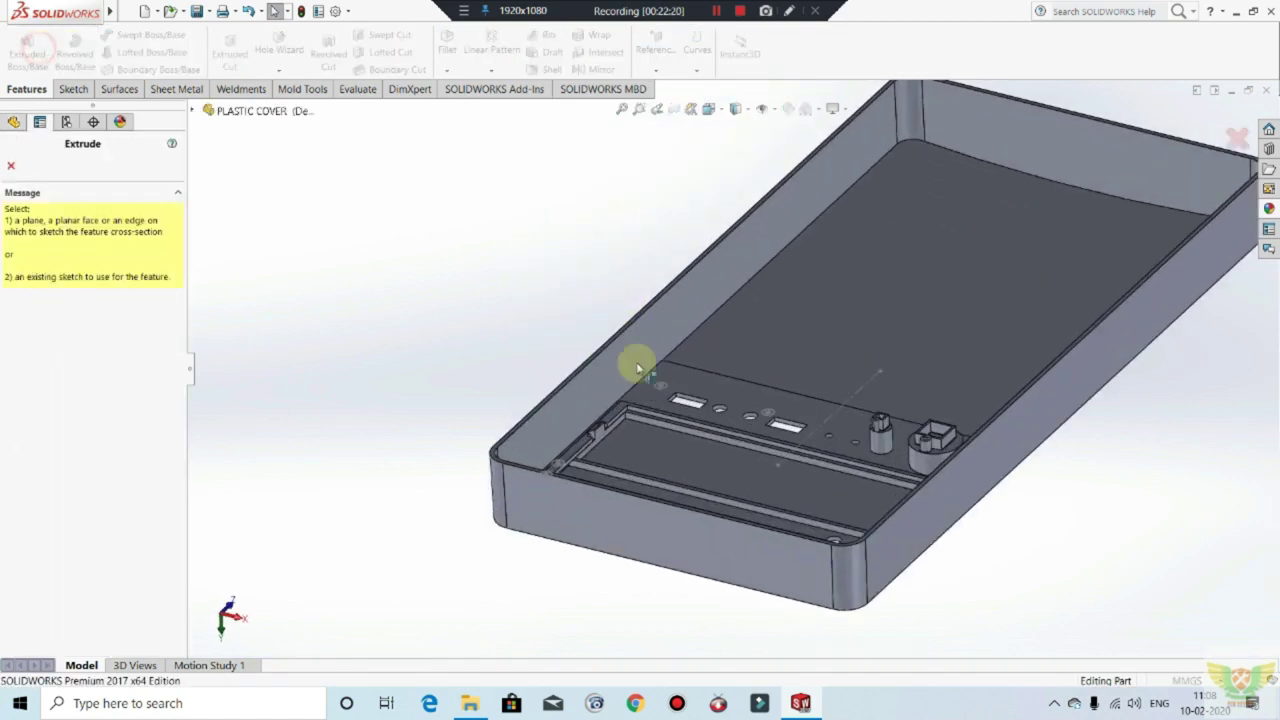
click(193, 110)
scroll(301, 622, down, 2)
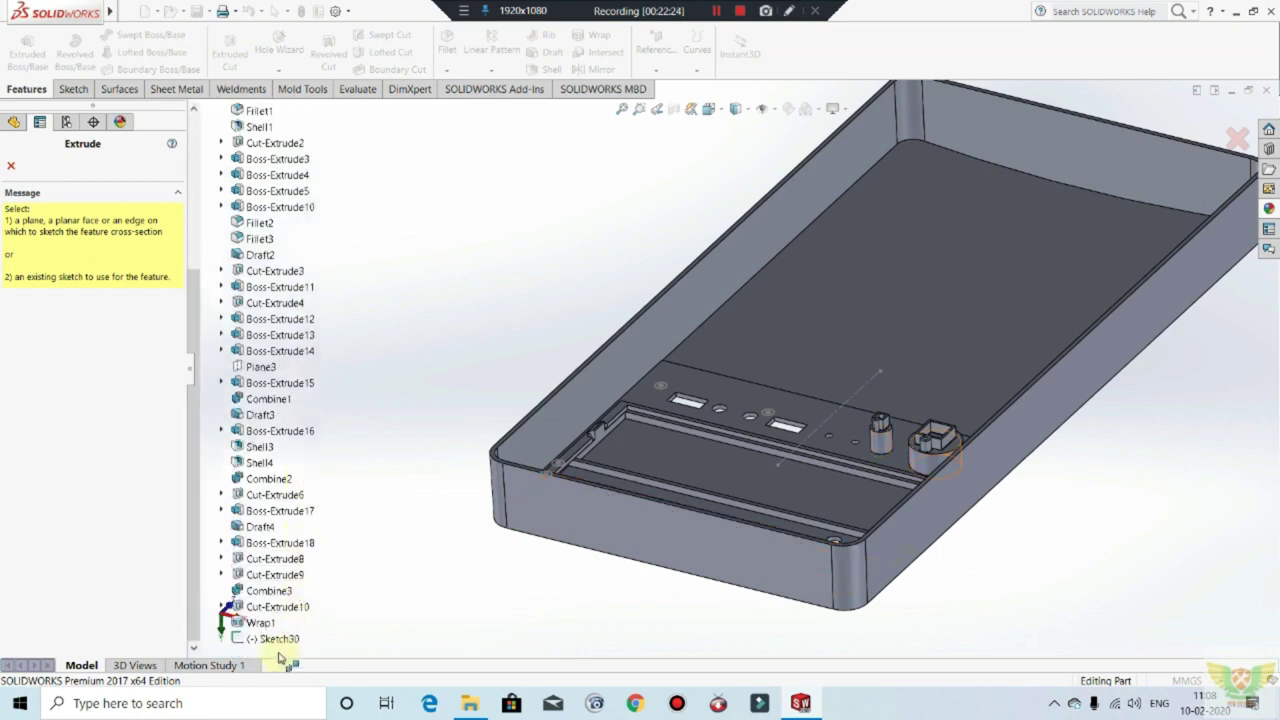
click(269, 638)
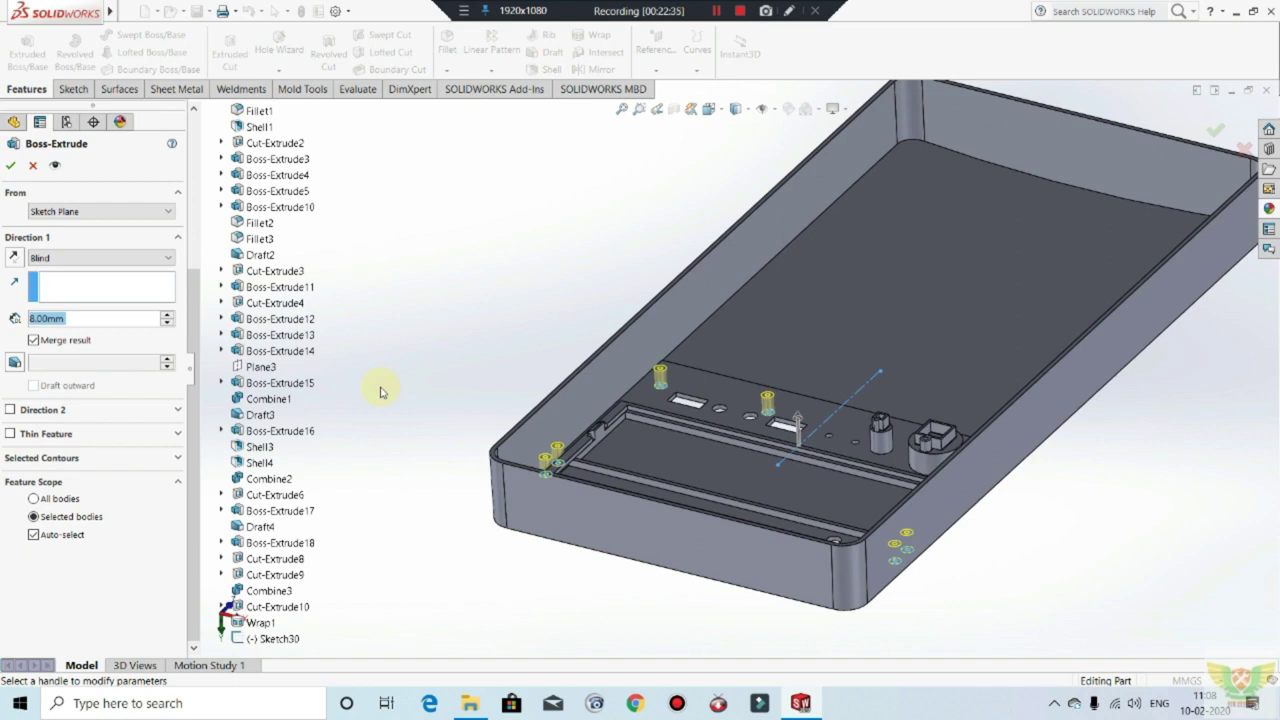
text(20)
key(Return)
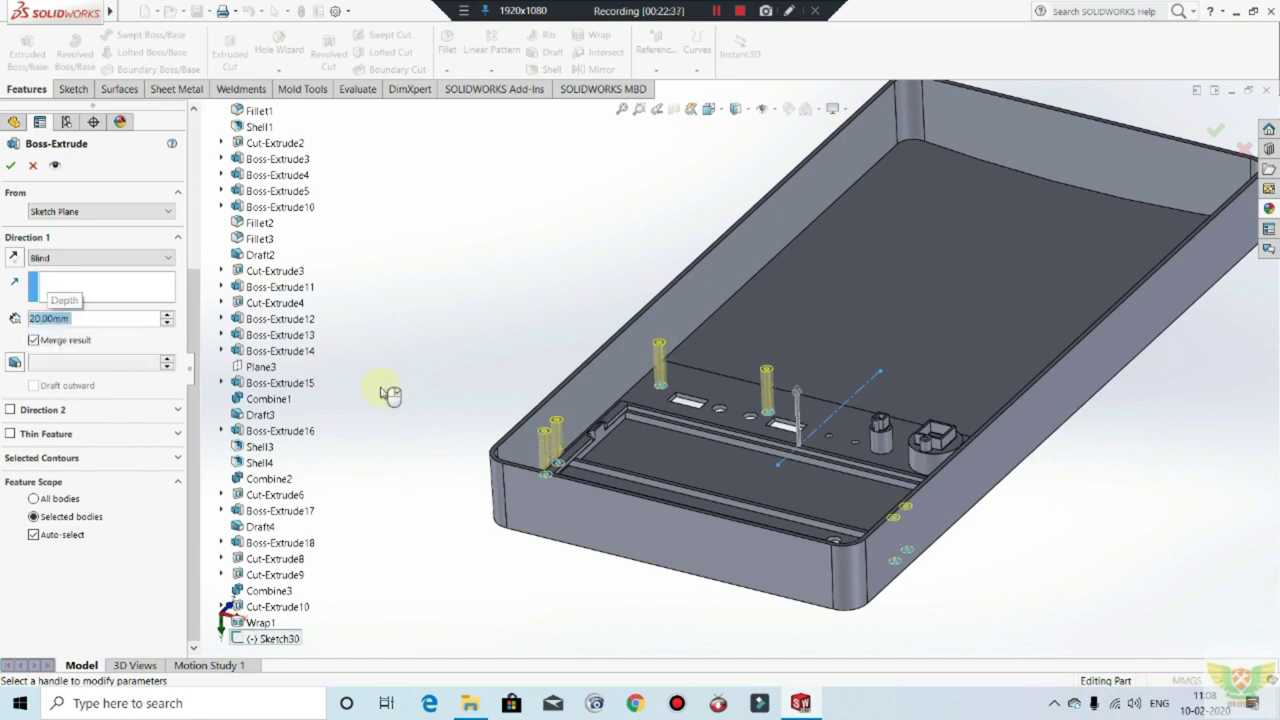
click(11, 166)
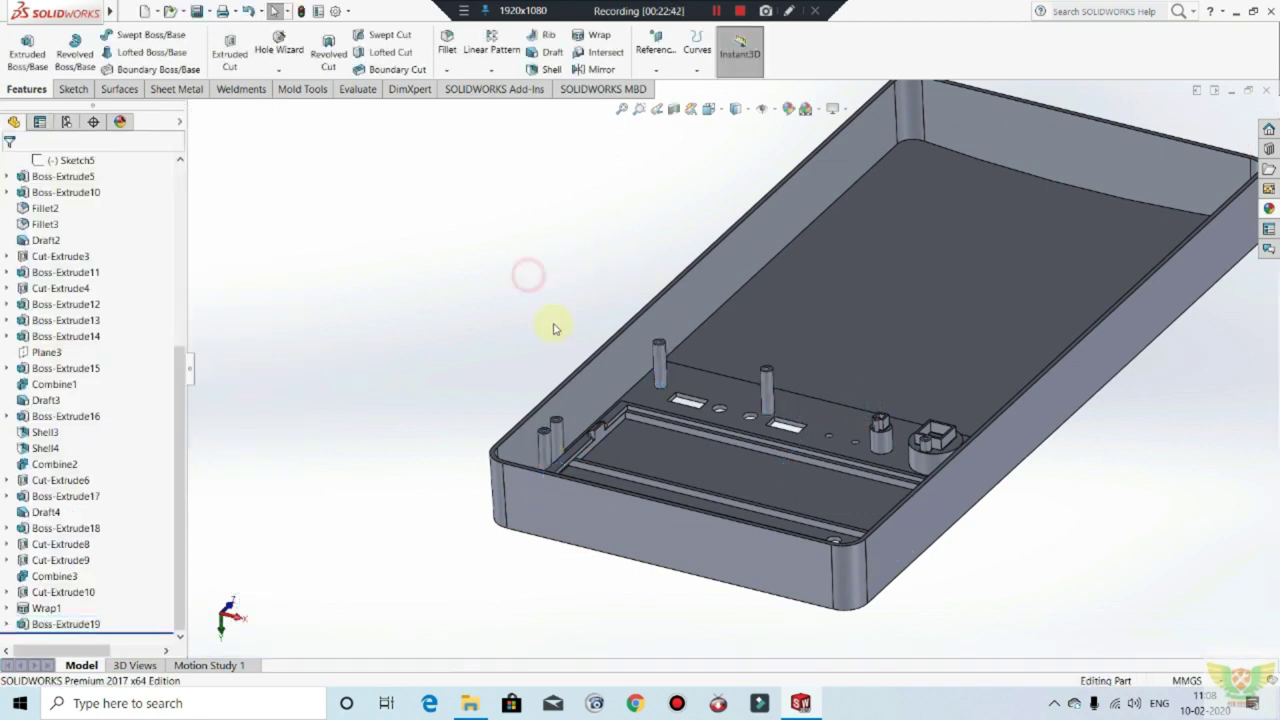
middle_drag(555, 328, 560, 400)
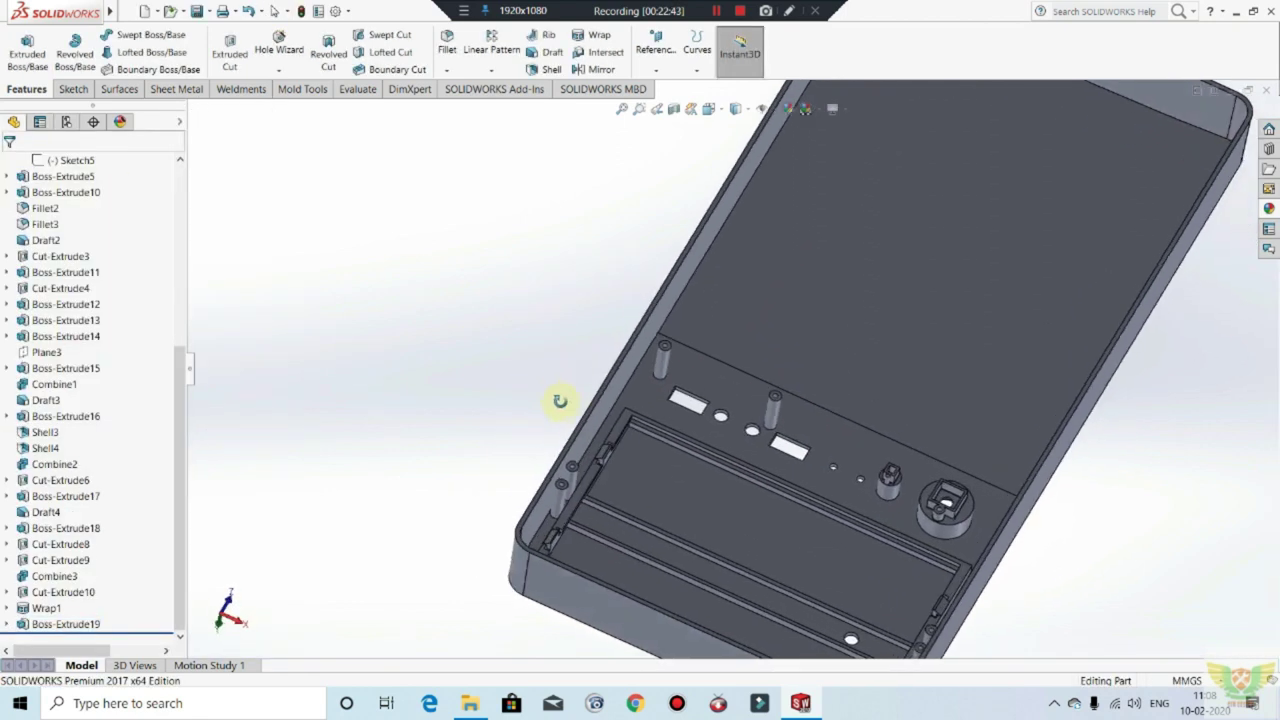
Step: Edit Boss-Extrude19 to add a 1.00° draft to the posts
click(82, 624)
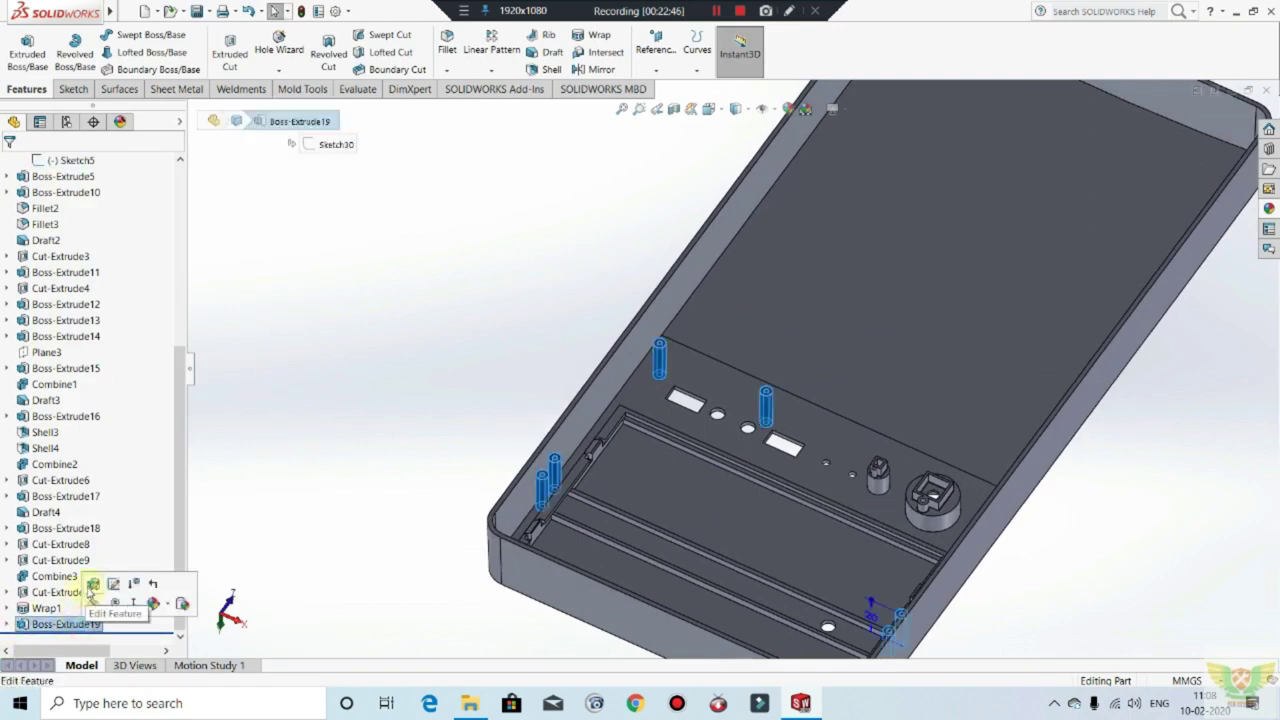
click(87, 589)
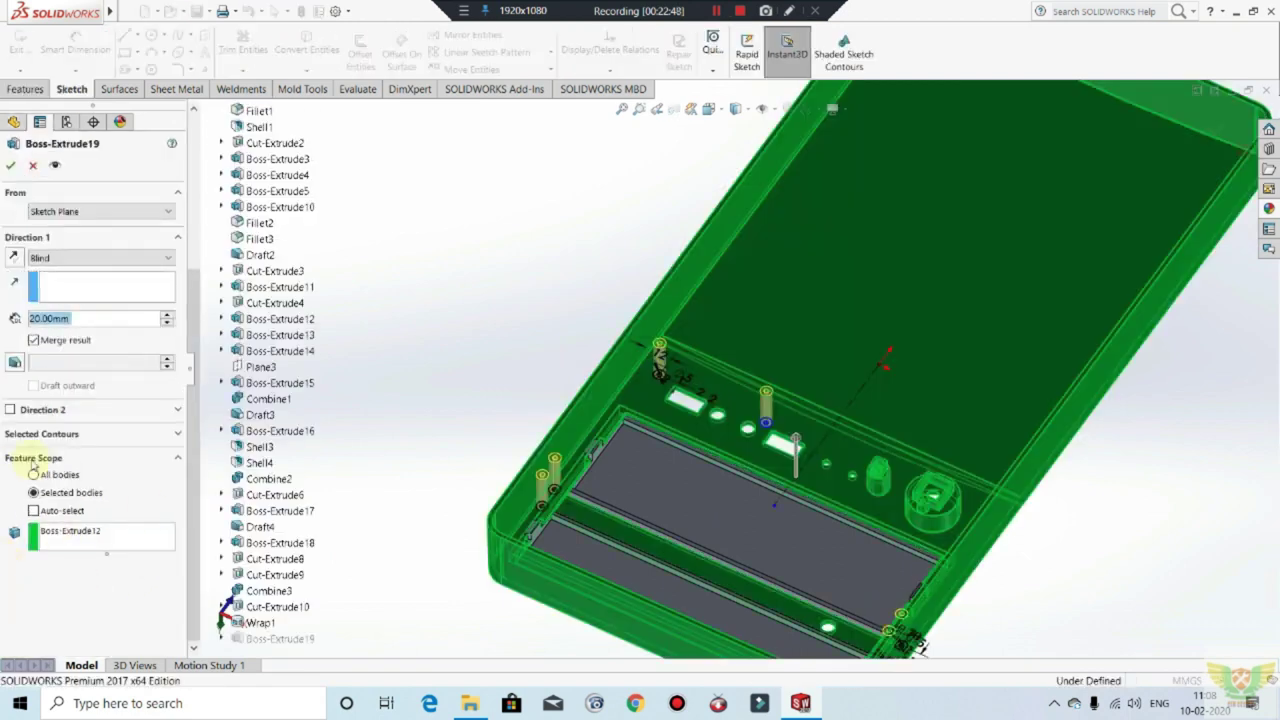
click(14, 362)
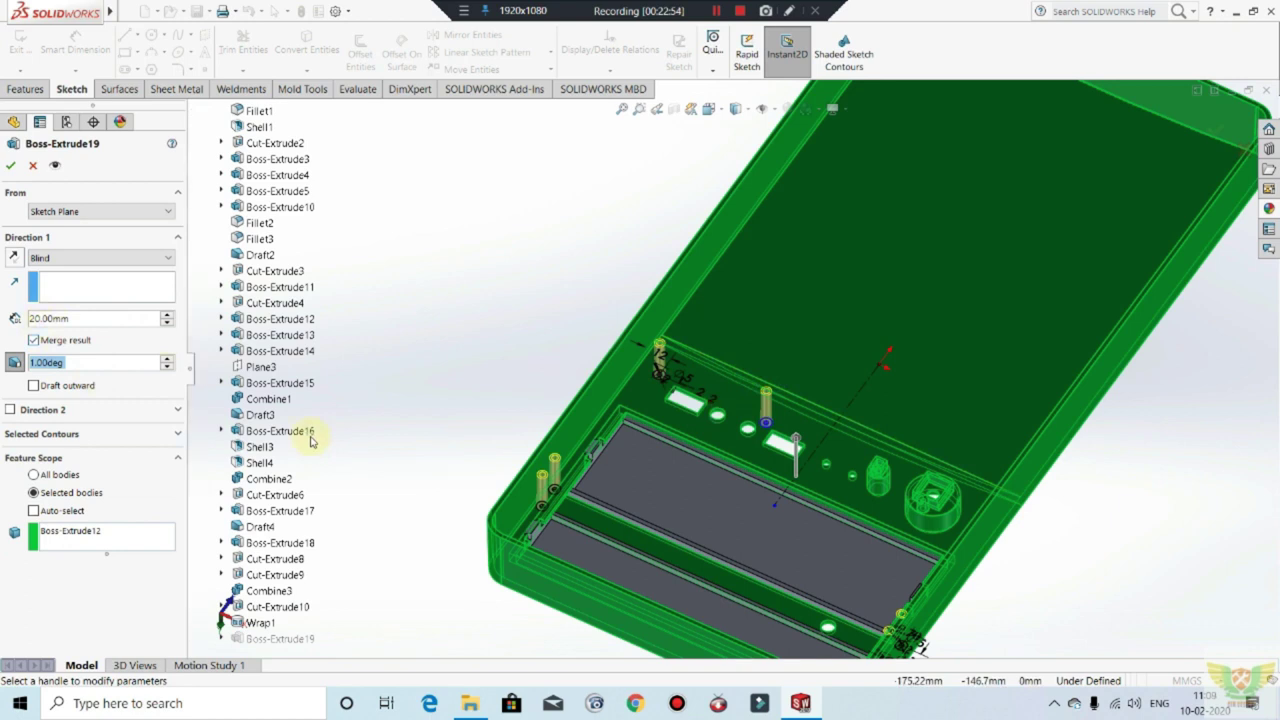
click(9, 166)
mouse_move(635, 349)
middle_down()
mouse_move(629, 366)
mouse_move(851, 434)
middle_up()
scroll(737, 391, down, 2)
scroll(704, 381, down, 3)
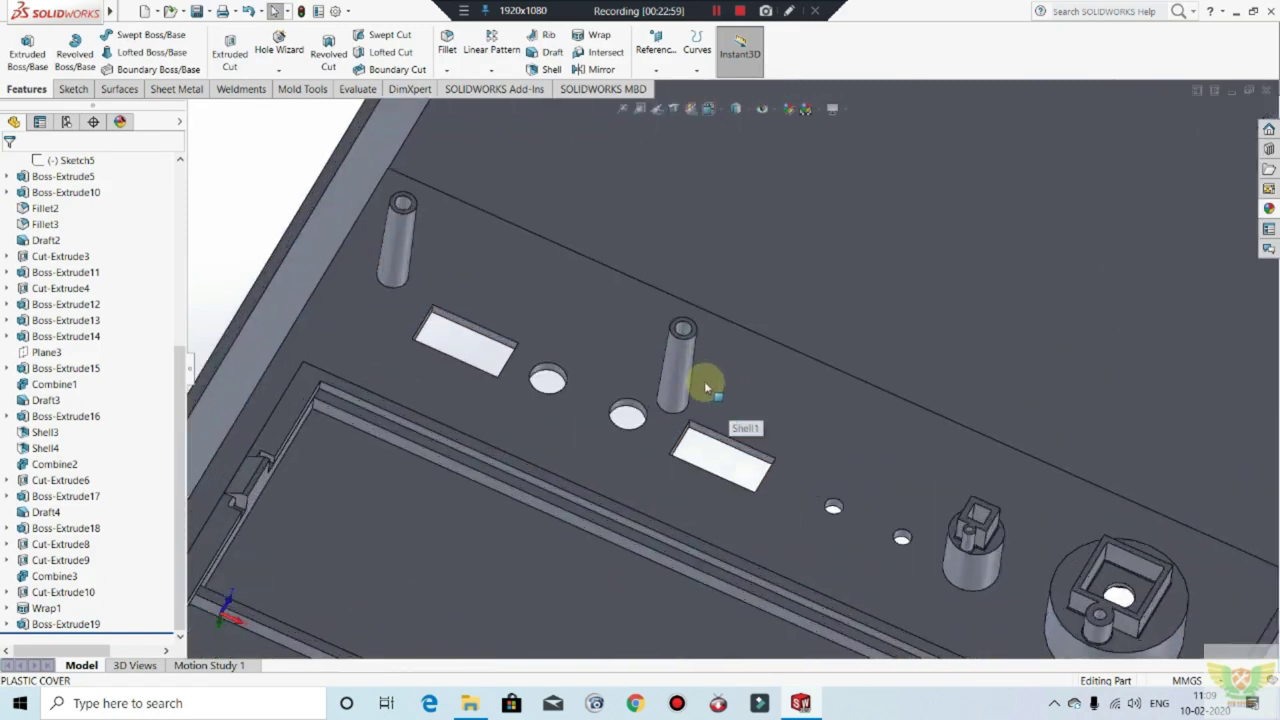
mouse_move(704, 381)
middle_down()
mouse_move(686, 337)
mouse_move(634, 417)
mouse_move(678, 433)
mouse_move(704, 373)
middle_up()
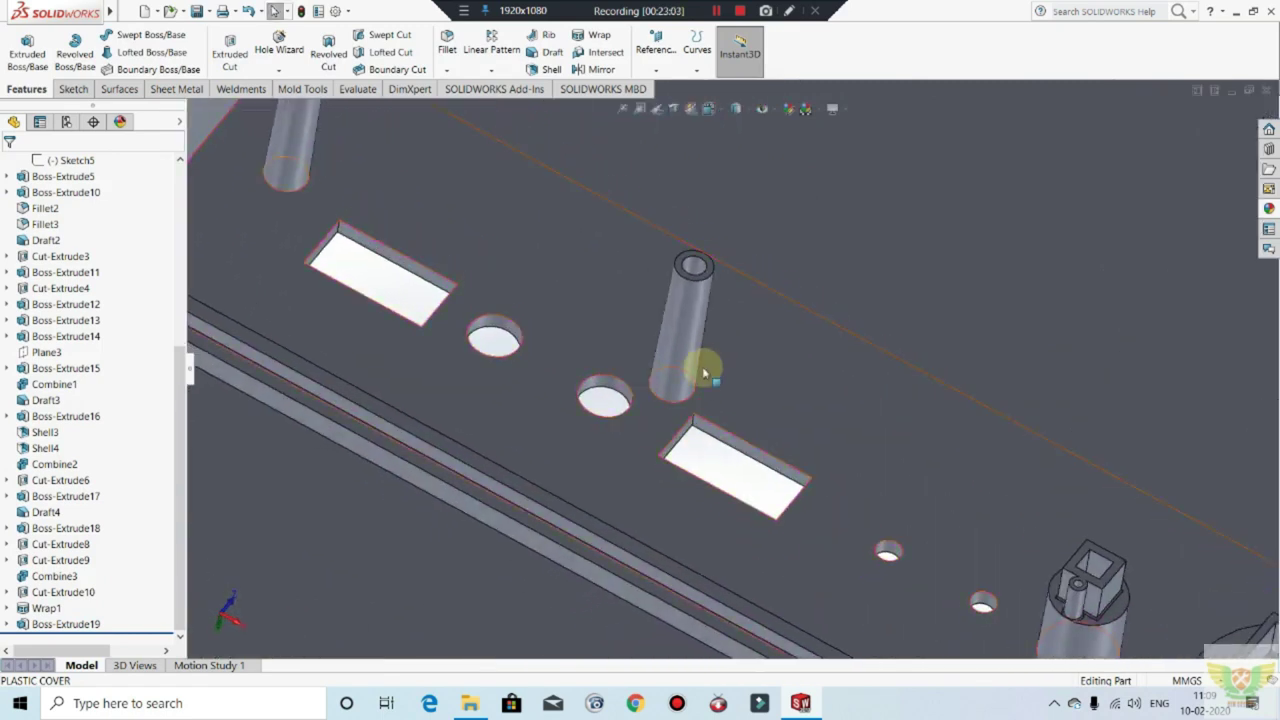
scroll(704, 373, up, 3)
scroll(763, 369, up, 2)
scroll(737, 414, up, 2)
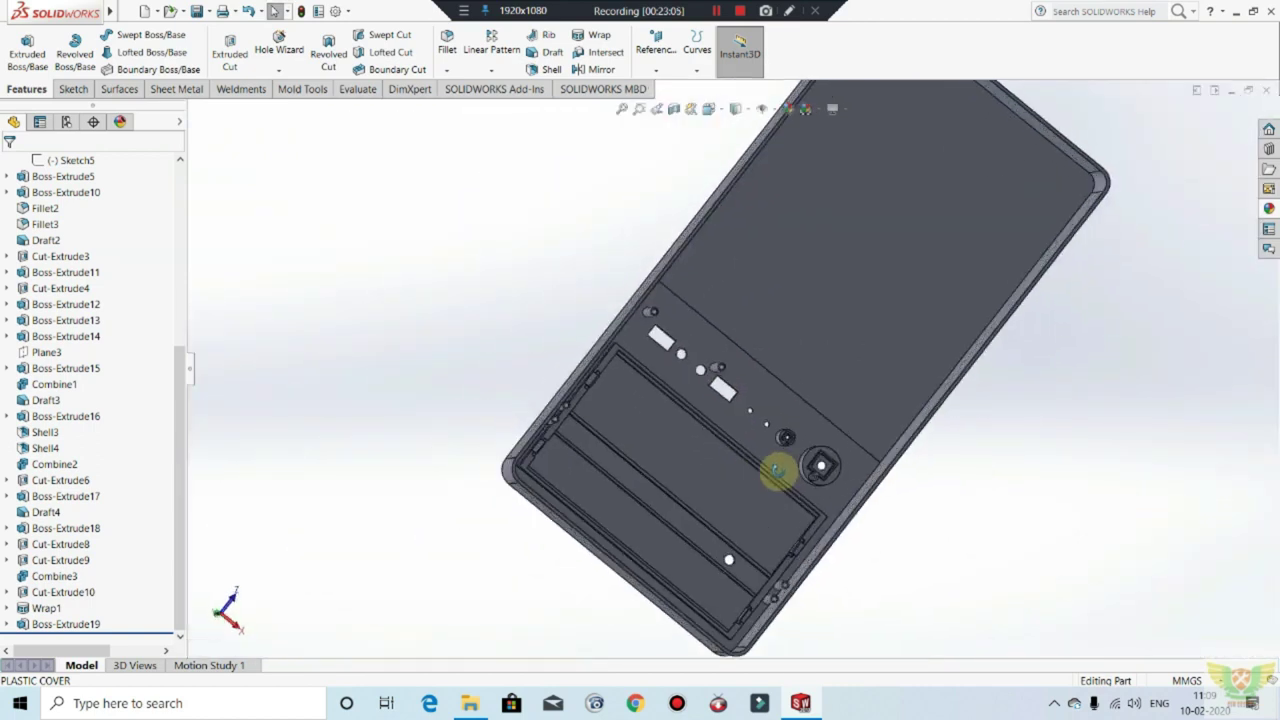
middle_drag(778, 470, 734, 309)
scroll(709, 266, down, 3)
scroll(606, 386, down, 2)
scroll(607, 391, down, 1)
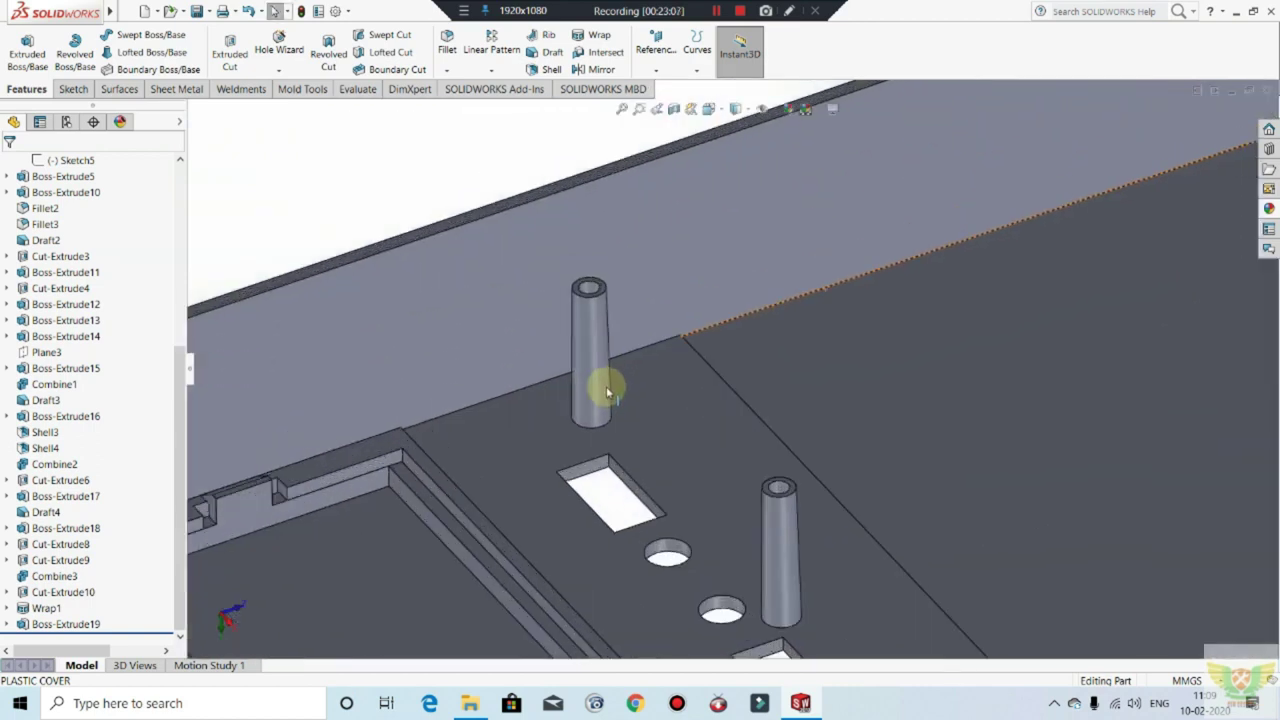
scroll(607, 391, up, 2)
scroll(606, 390, up, 1)
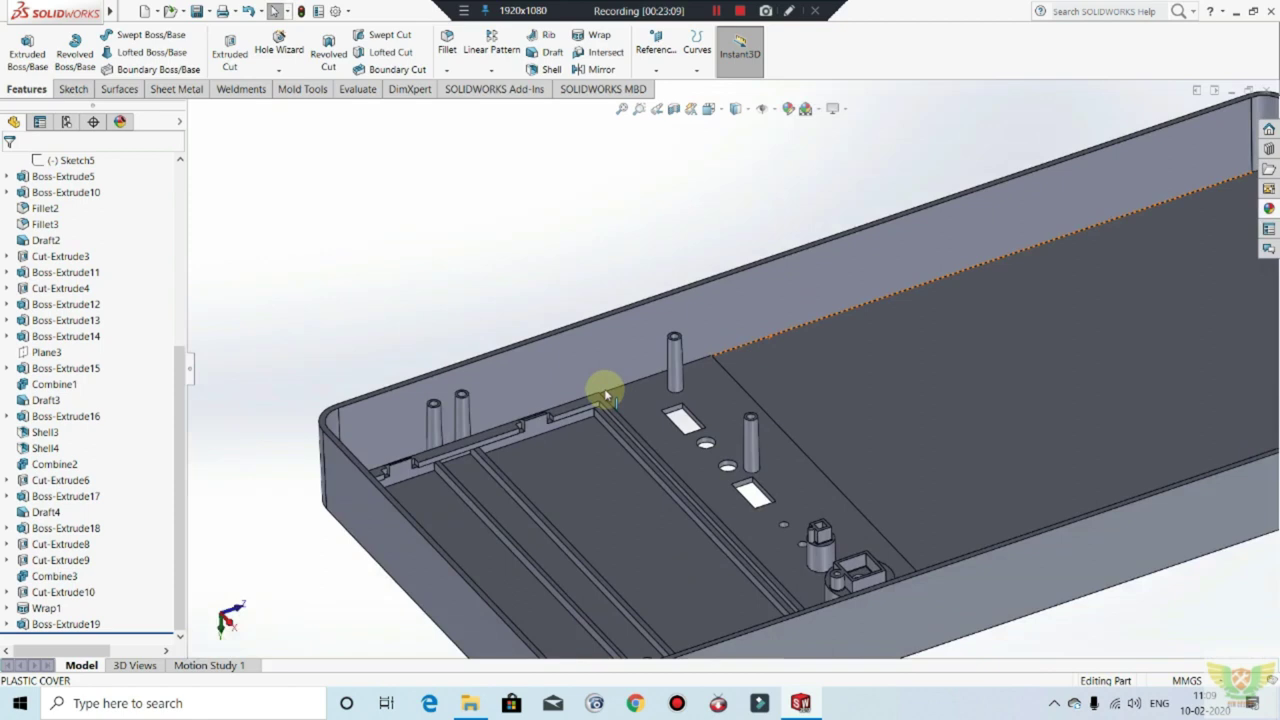
scroll(605, 394, up, 1)
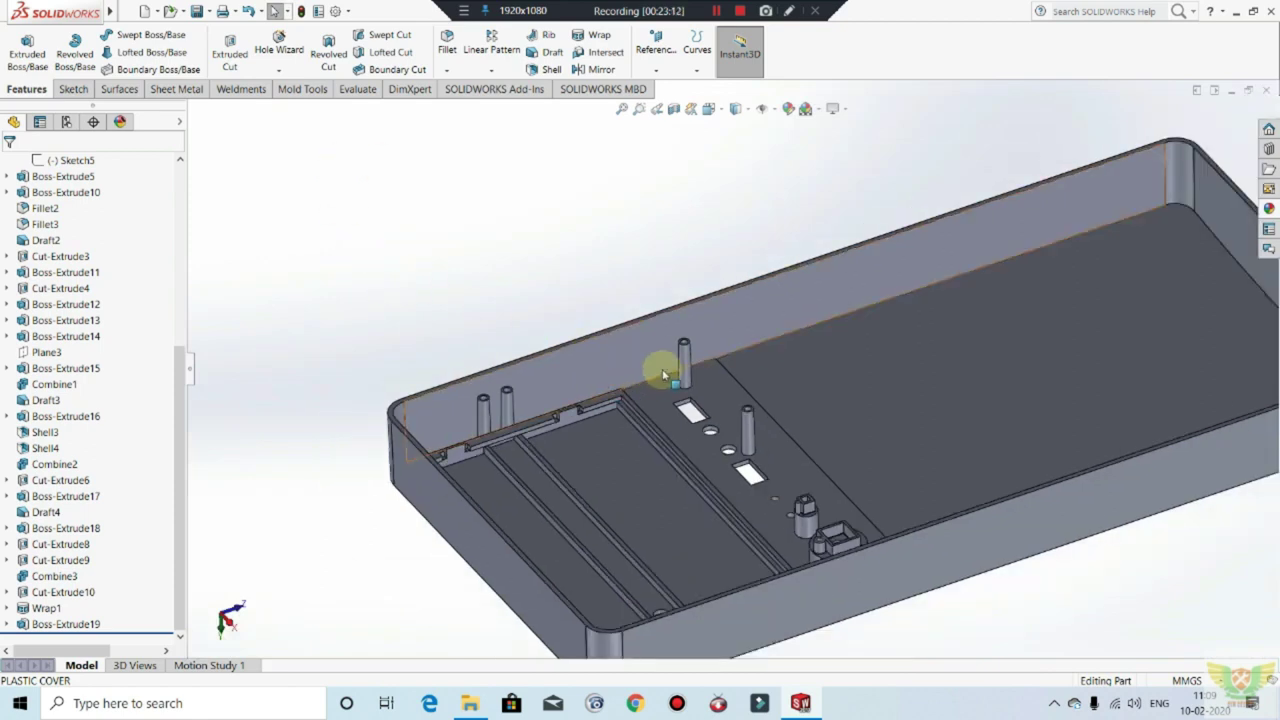
scroll(663, 375, up, 2)
middle_drag(666, 409, 751, 343)
Step: Start a sketch on the cover's inner face and view it straight on
click(737, 343)
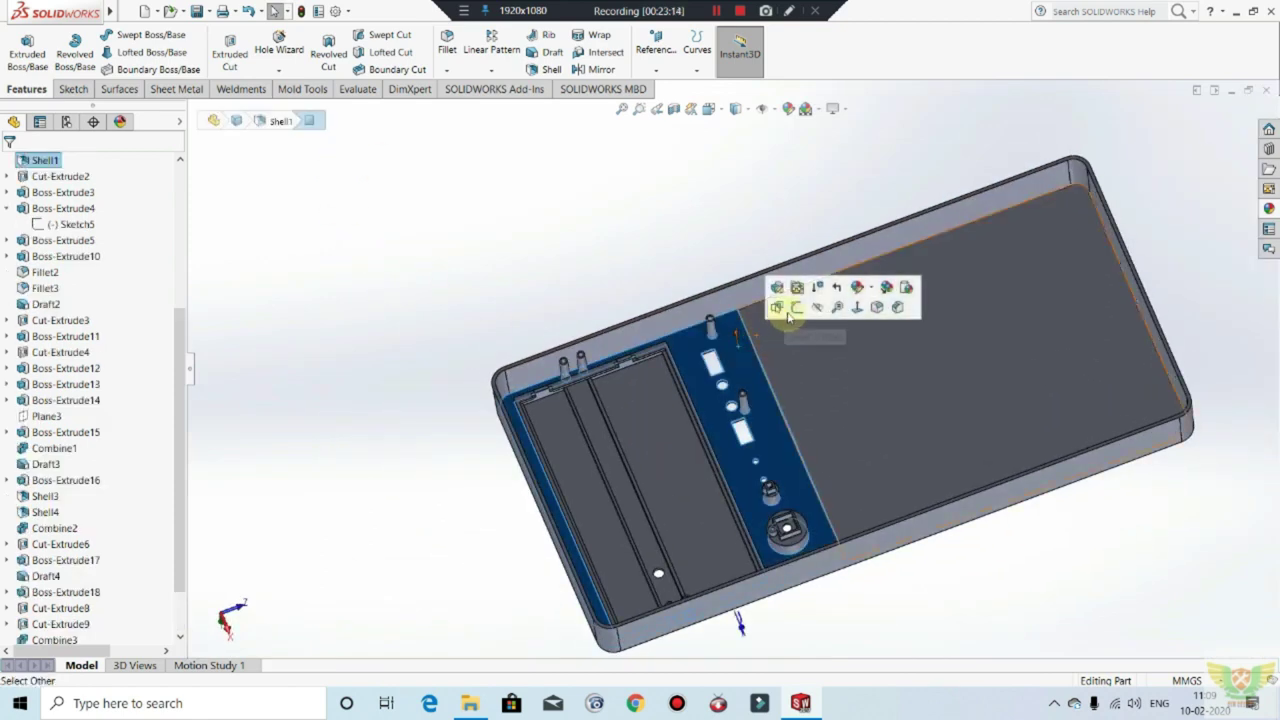
click(793, 310)
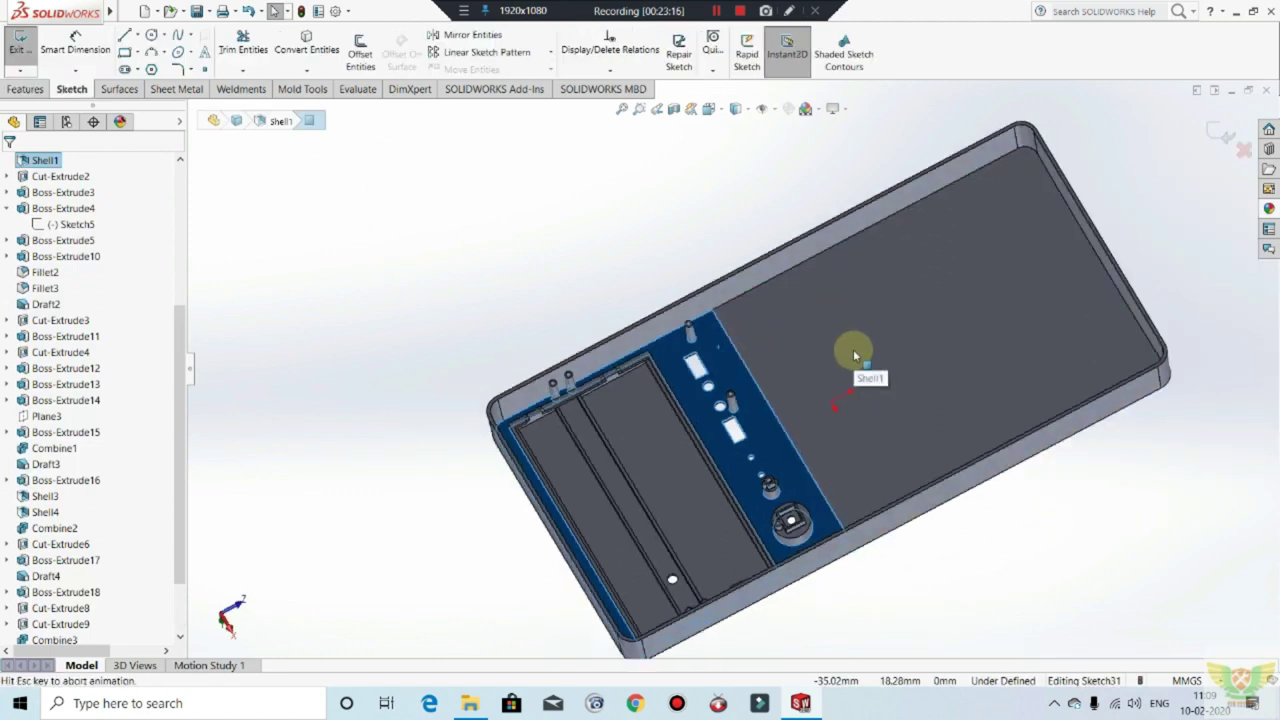
click(995, 460)
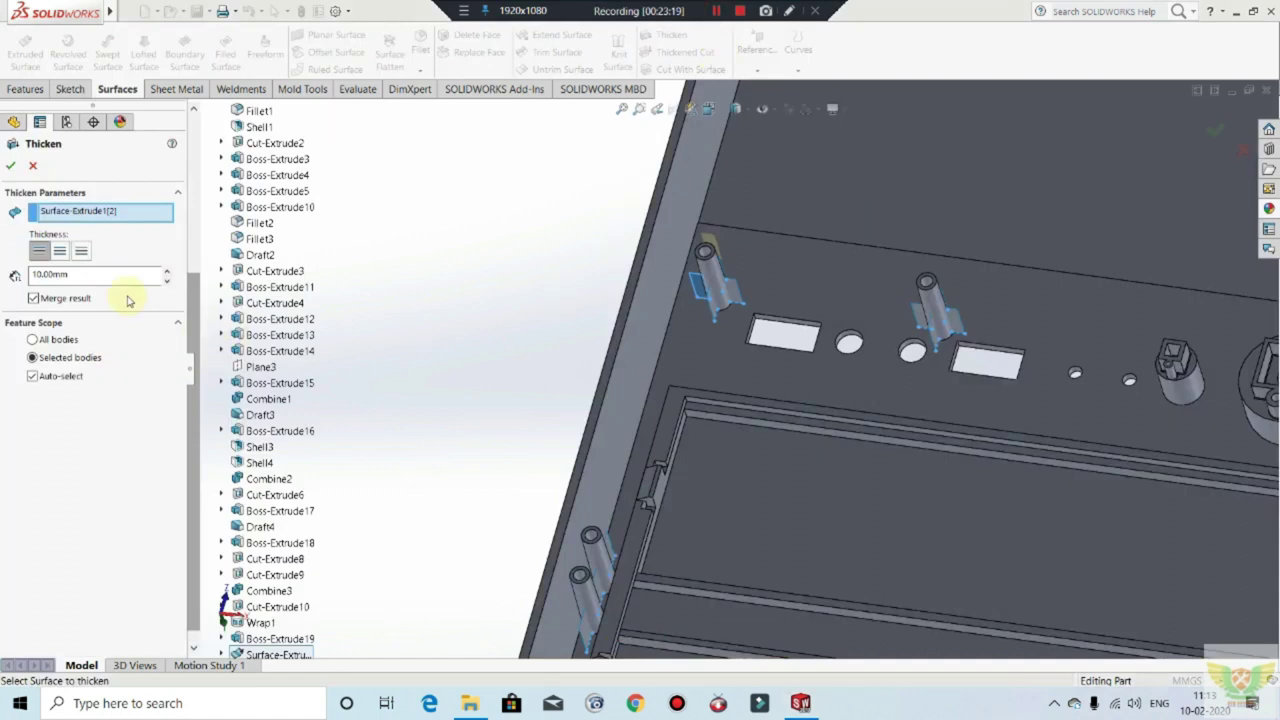
Step: Thicken the rib surface 1 mm, equally to both sides
click(115, 273)
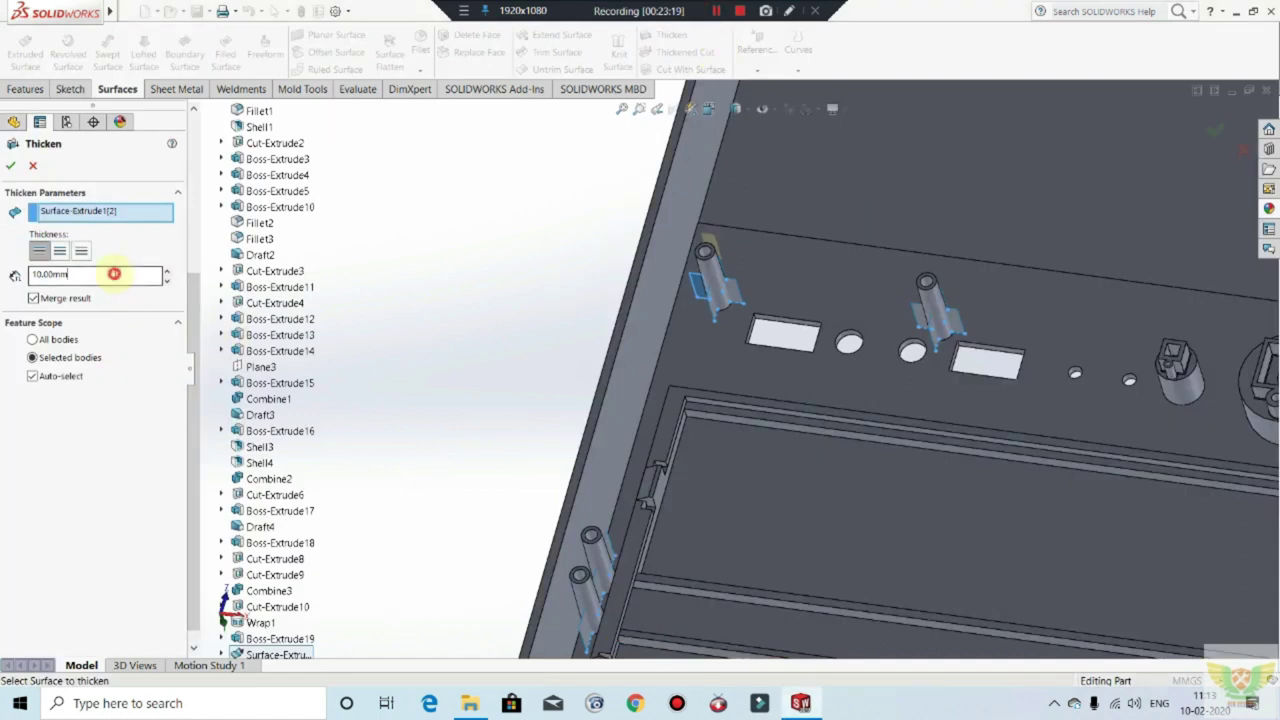
click(61, 252)
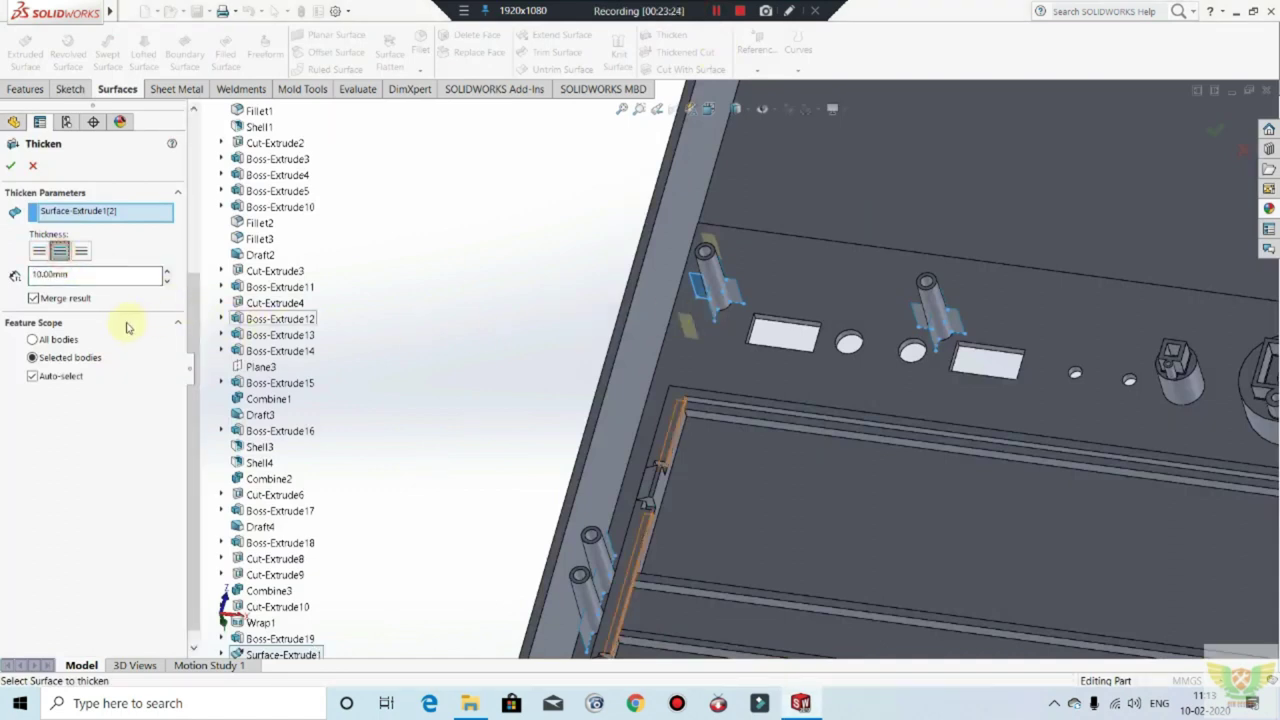
text(1)
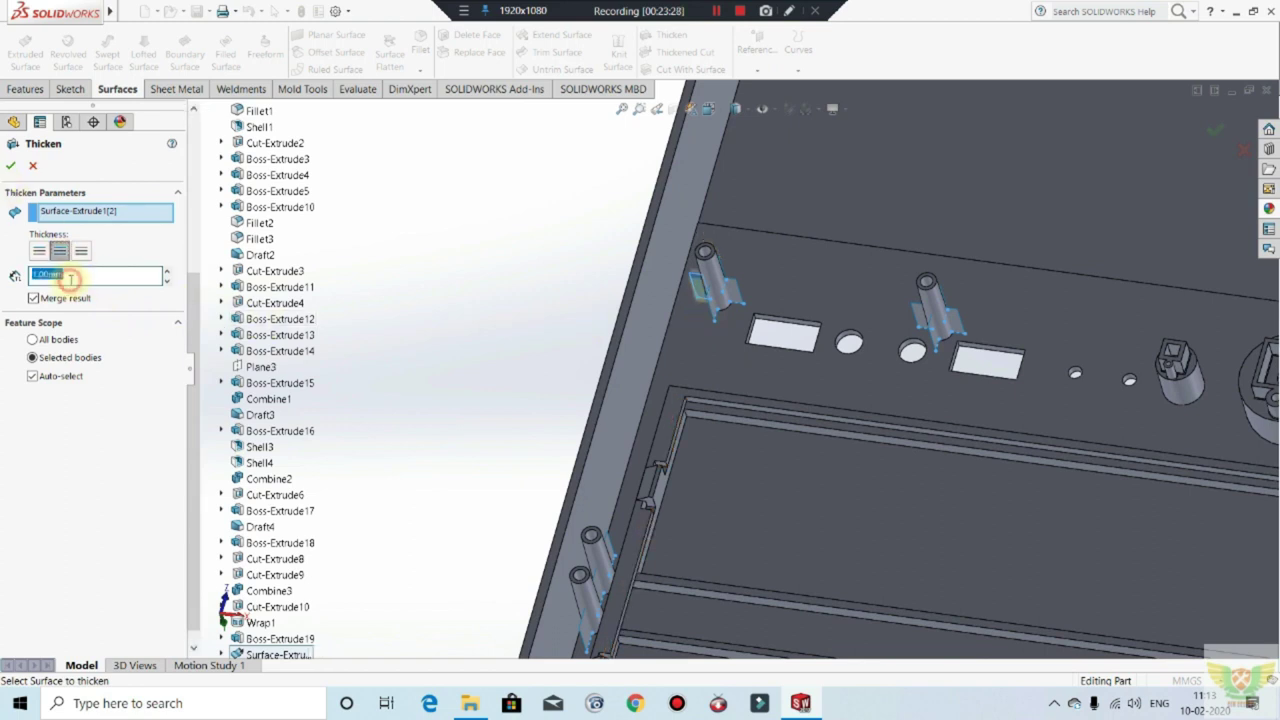
click(9, 168)
scroll(737, 295, down, 3)
scroll(741, 284, down, 2)
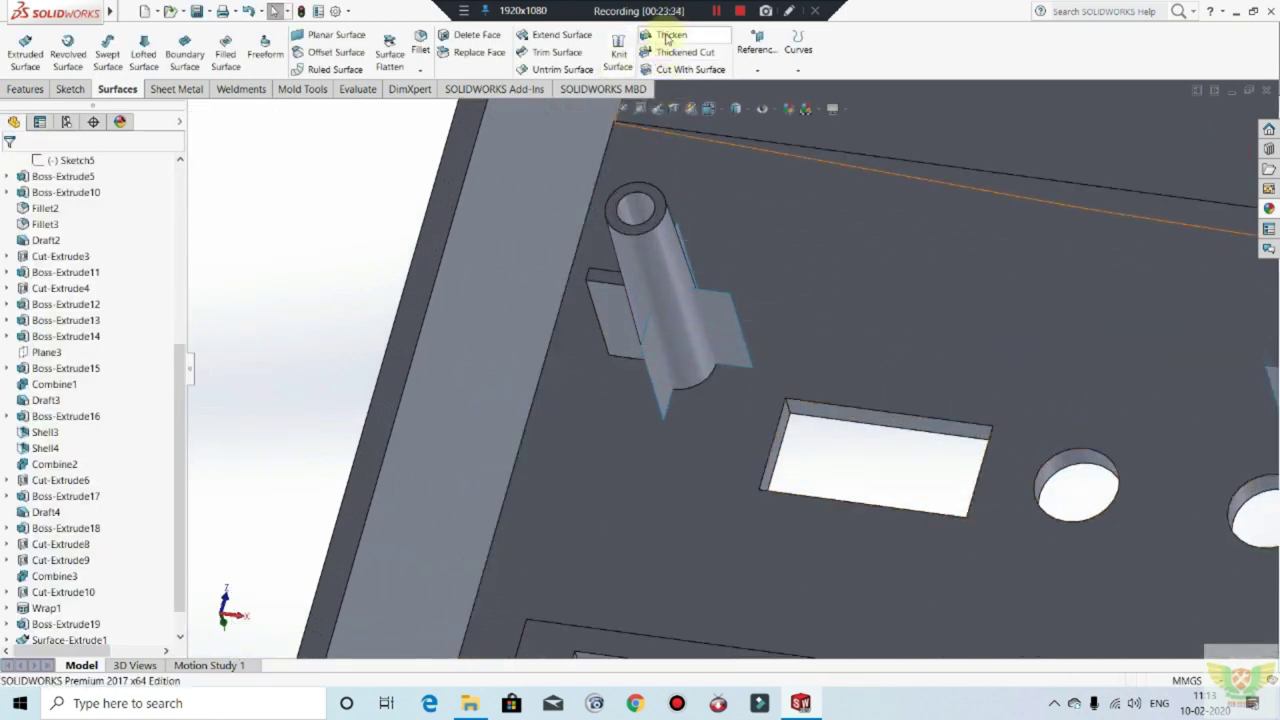
Step: Thicken the rib surface beside the boss by 0.30 mm on both sides
click(667, 38)
click(700, 297)
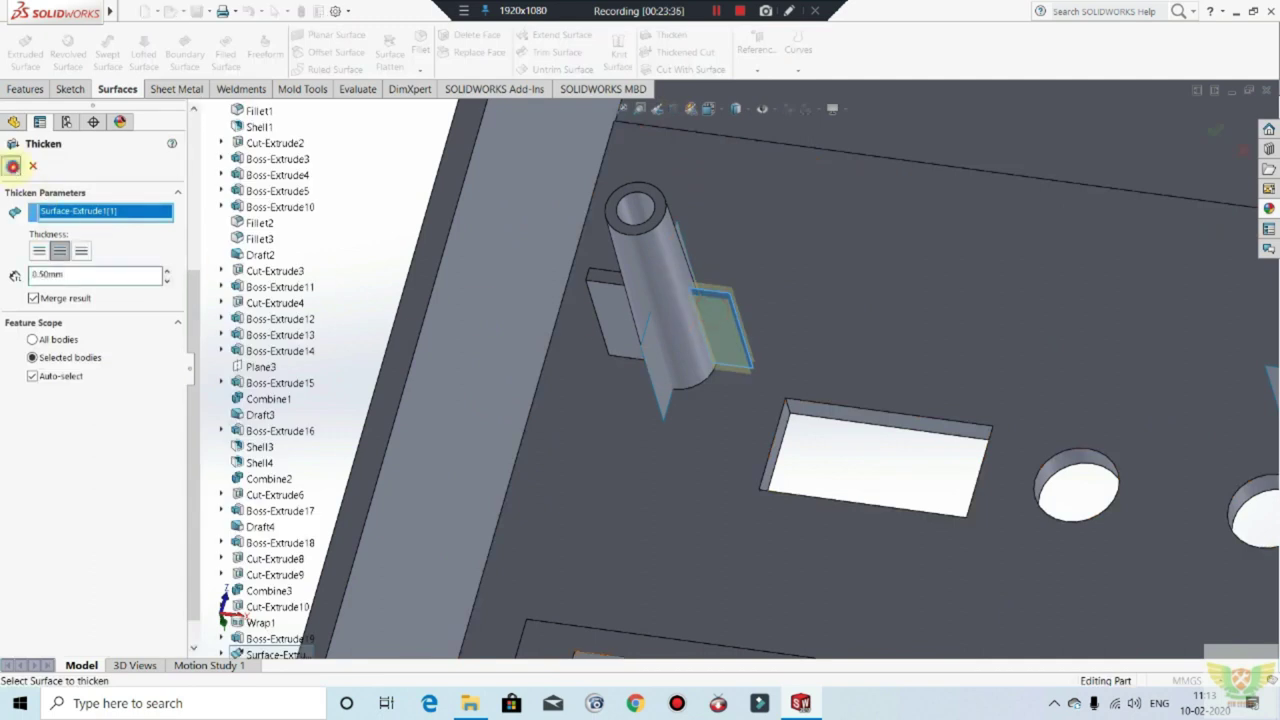
click(12, 166)
mouse_move(686, 453)
middle_down()
mouse_move(669, 430)
mouse_move(706, 460)
mouse_move(706, 366)
mouse_move(734, 277)
mouse_move(708, 290)
middle_up()
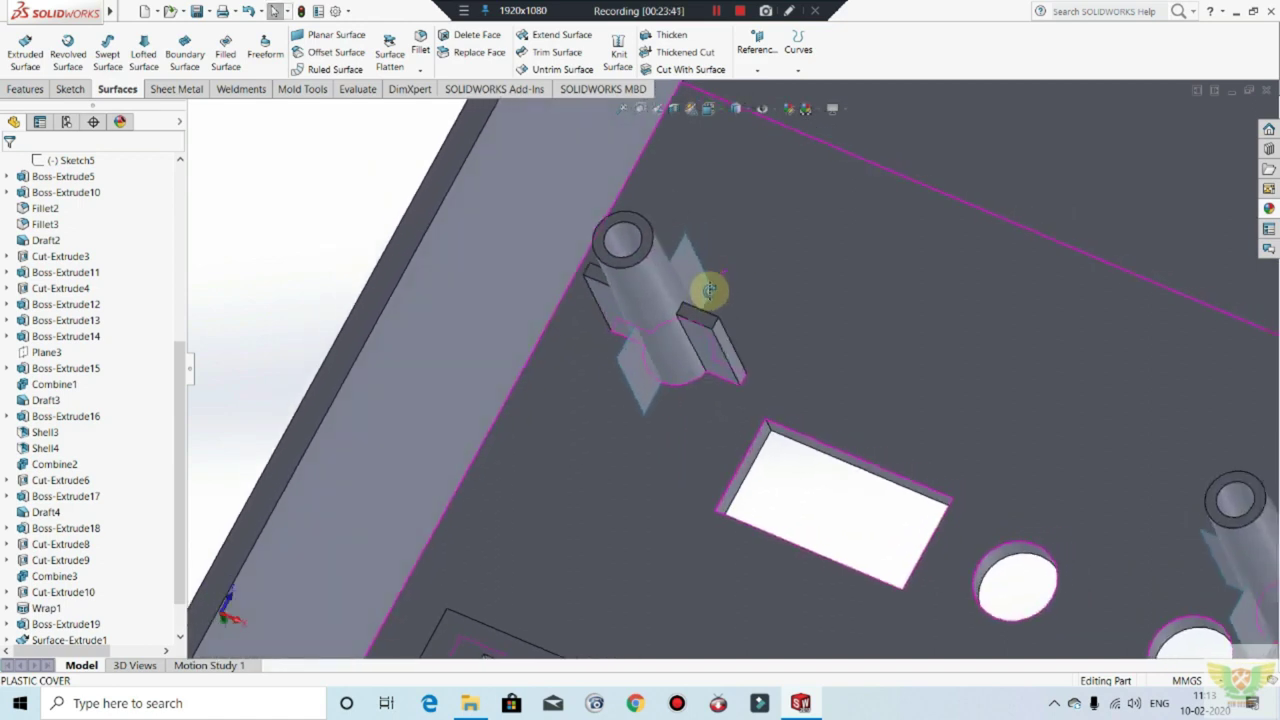
scroll(101, 566, down, 1)
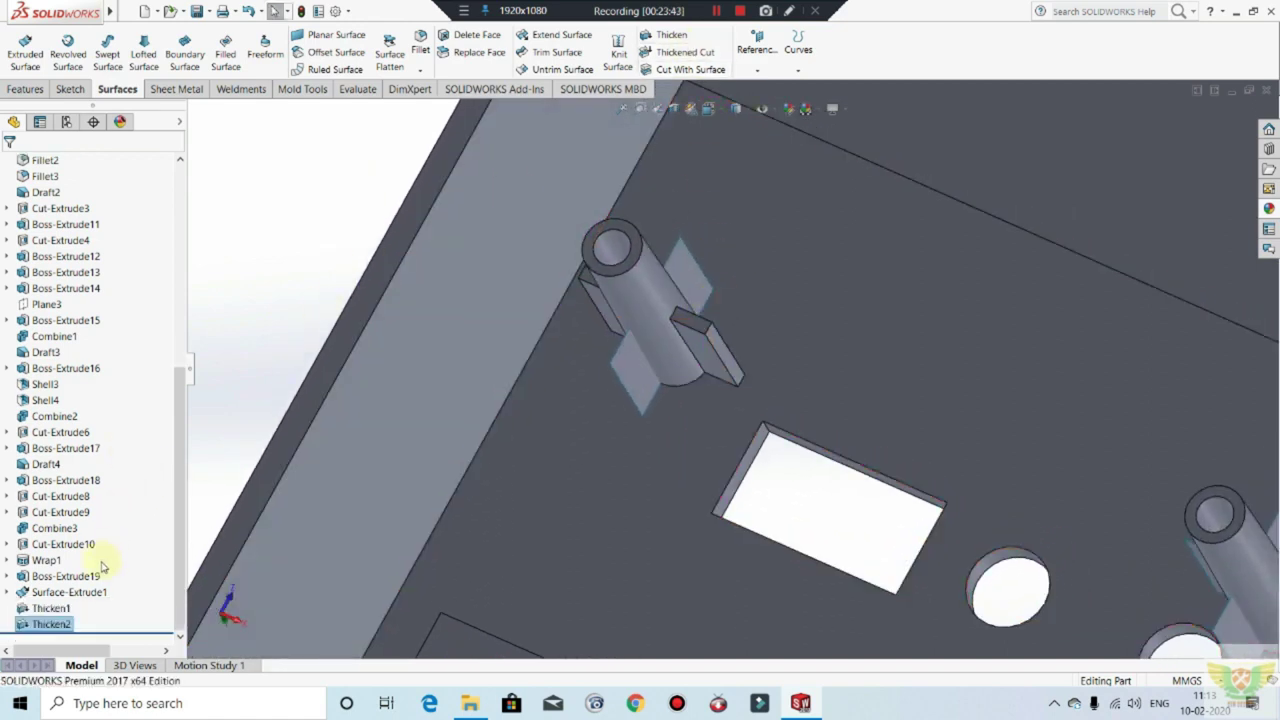
Step: Edit Thicken1 and Thicken2 to the same 0.30 mm thickness
click(67, 610)
click(79, 570)
text(0.3)
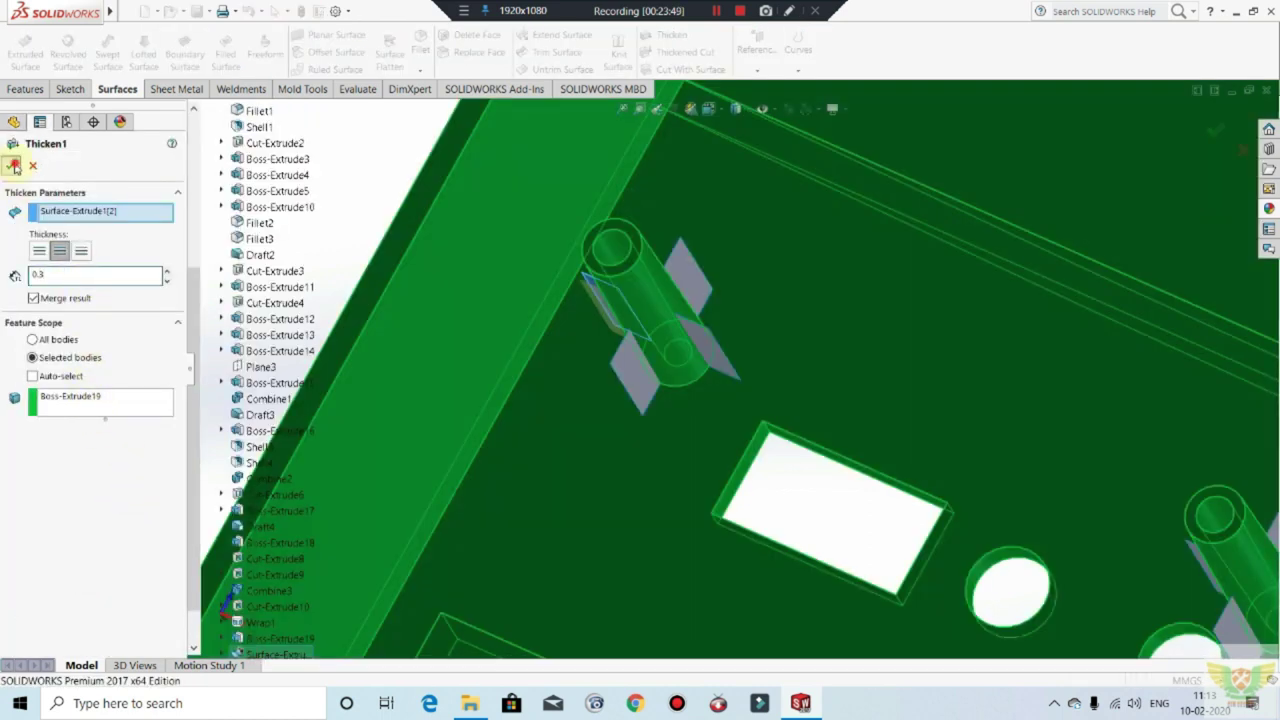
click(15, 167)
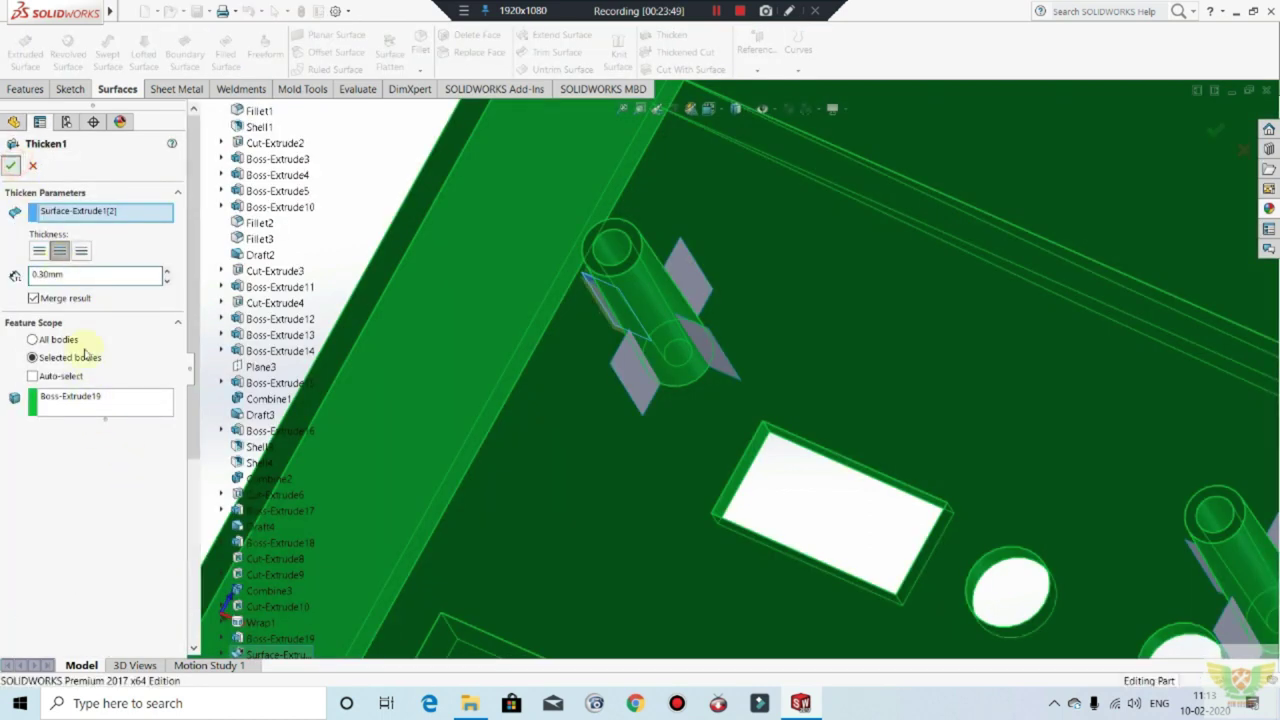
click(49, 624)
click(76, 588)
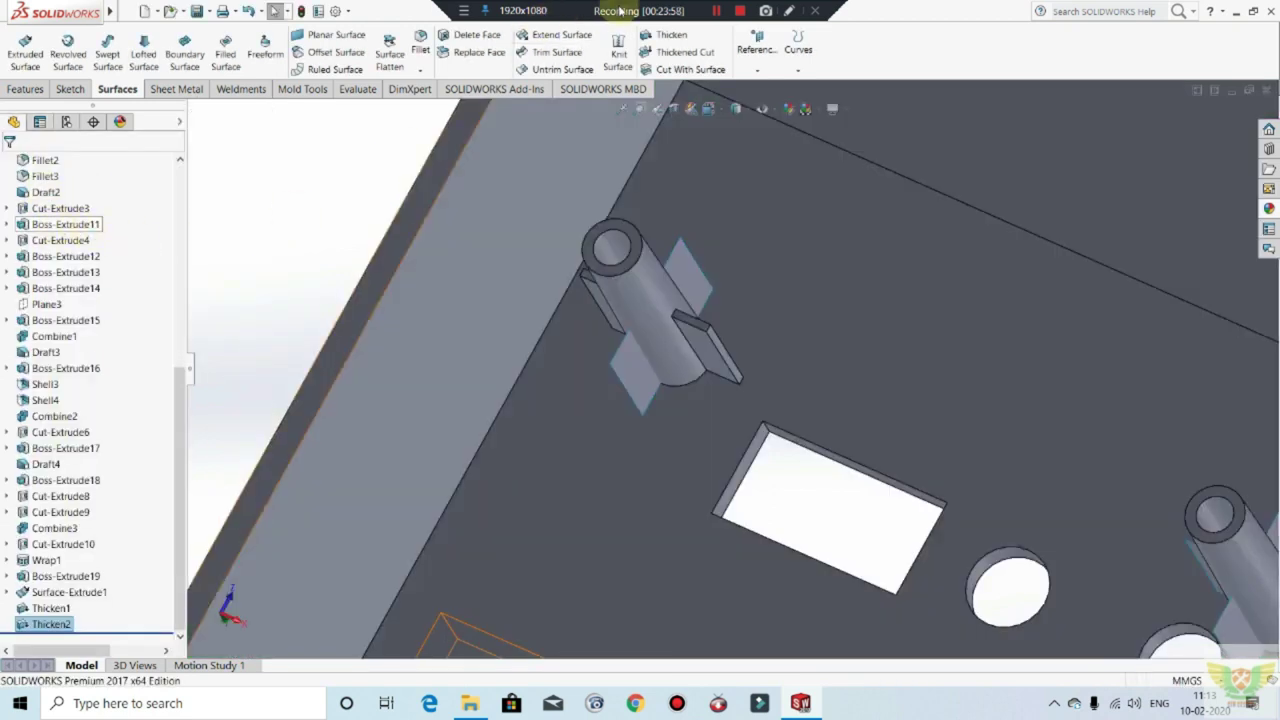
Step: Thicken the upper and lower fin surfaces into 0.30 mm plates
click(658, 40)
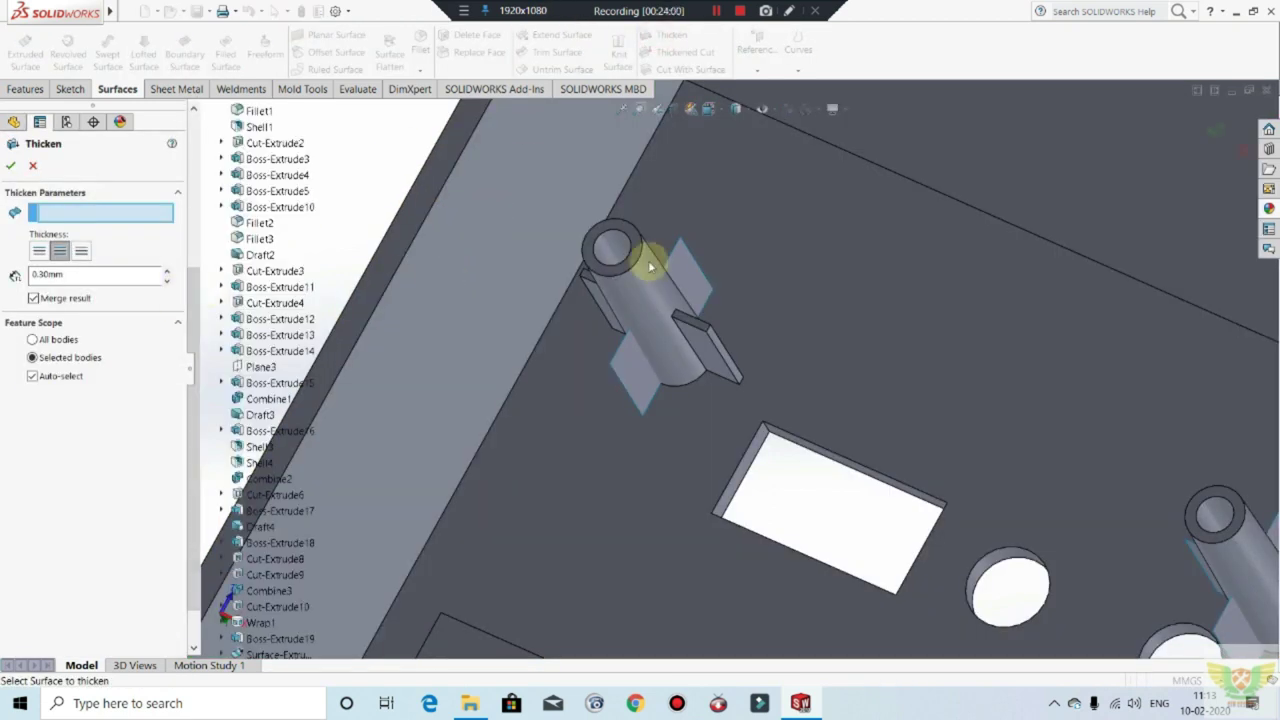
click(680, 262)
click(10, 165)
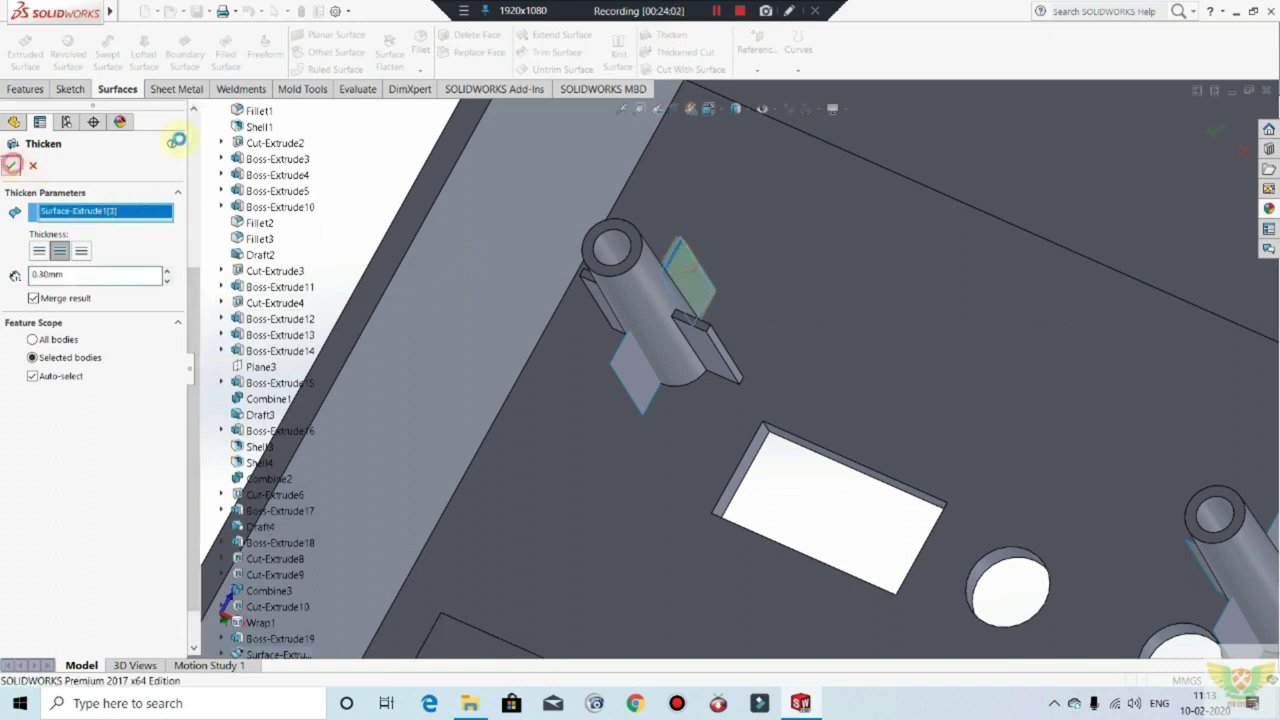
click(668, 40)
click(629, 352)
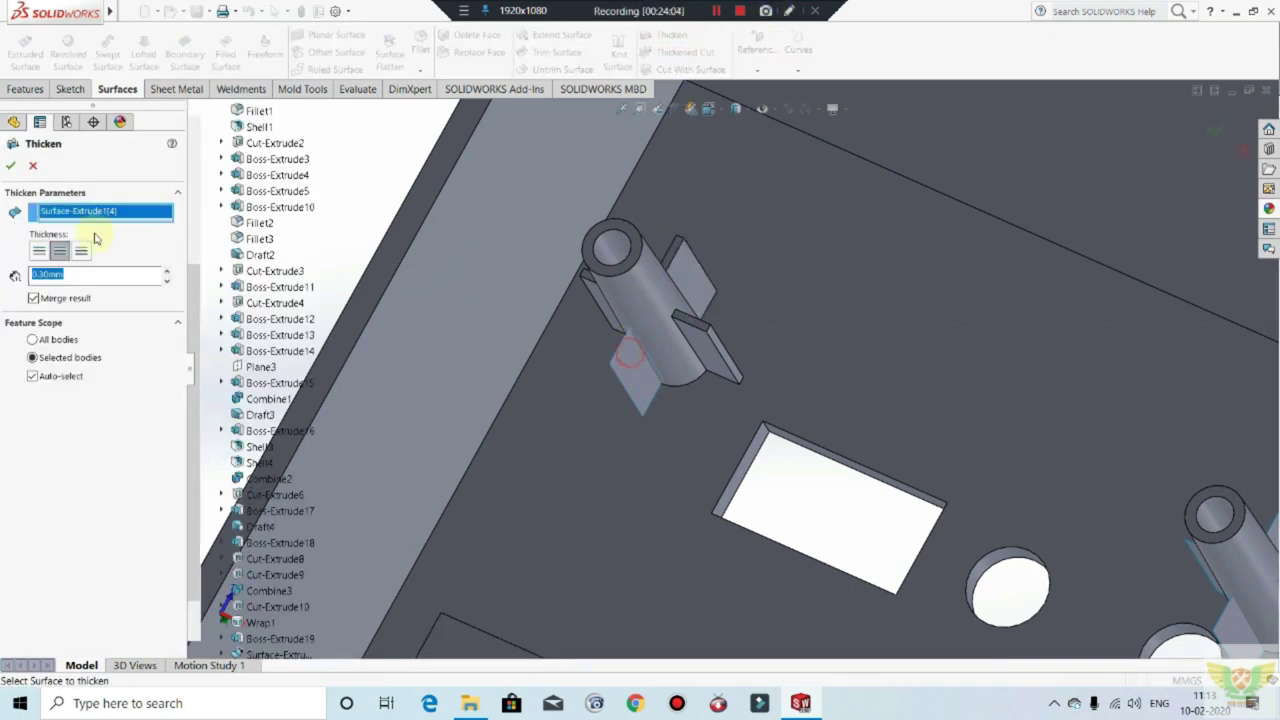
click(10, 166)
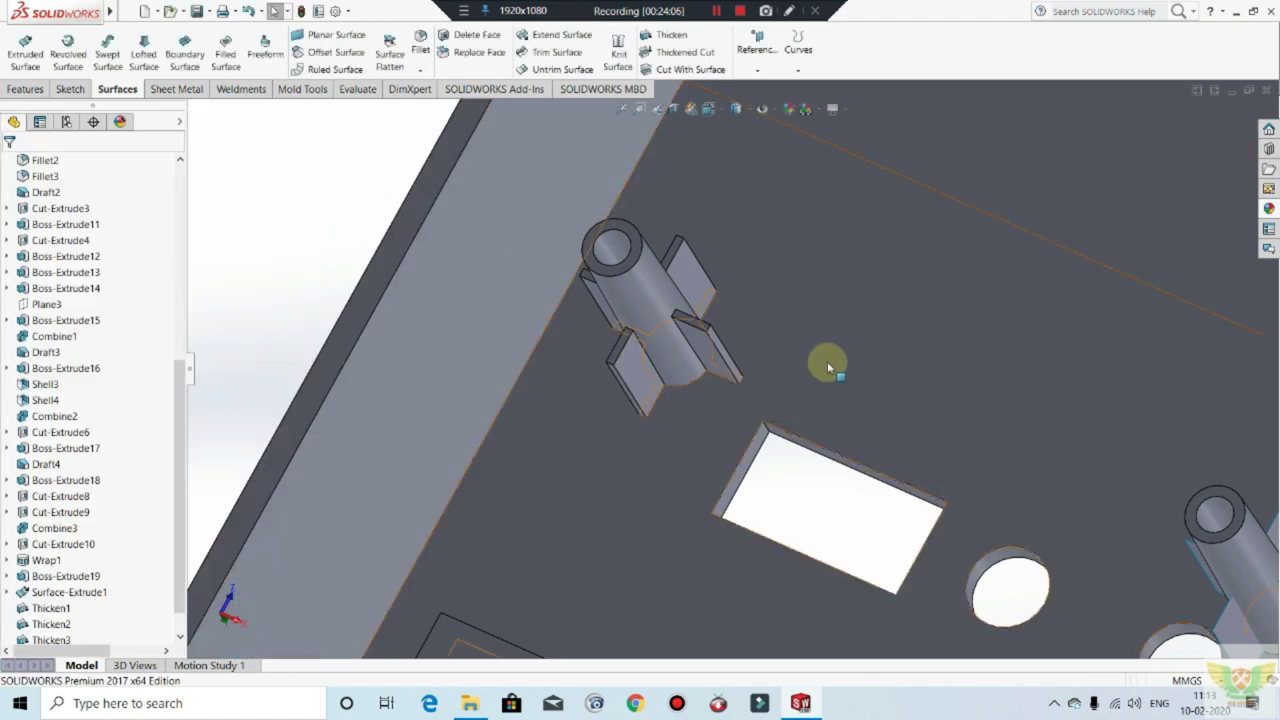
Step: Reorient the view and thicken two fin surfaces on the right-hand boss
scroll(814, 374, up, 3)
scroll(900, 425, down, 5)
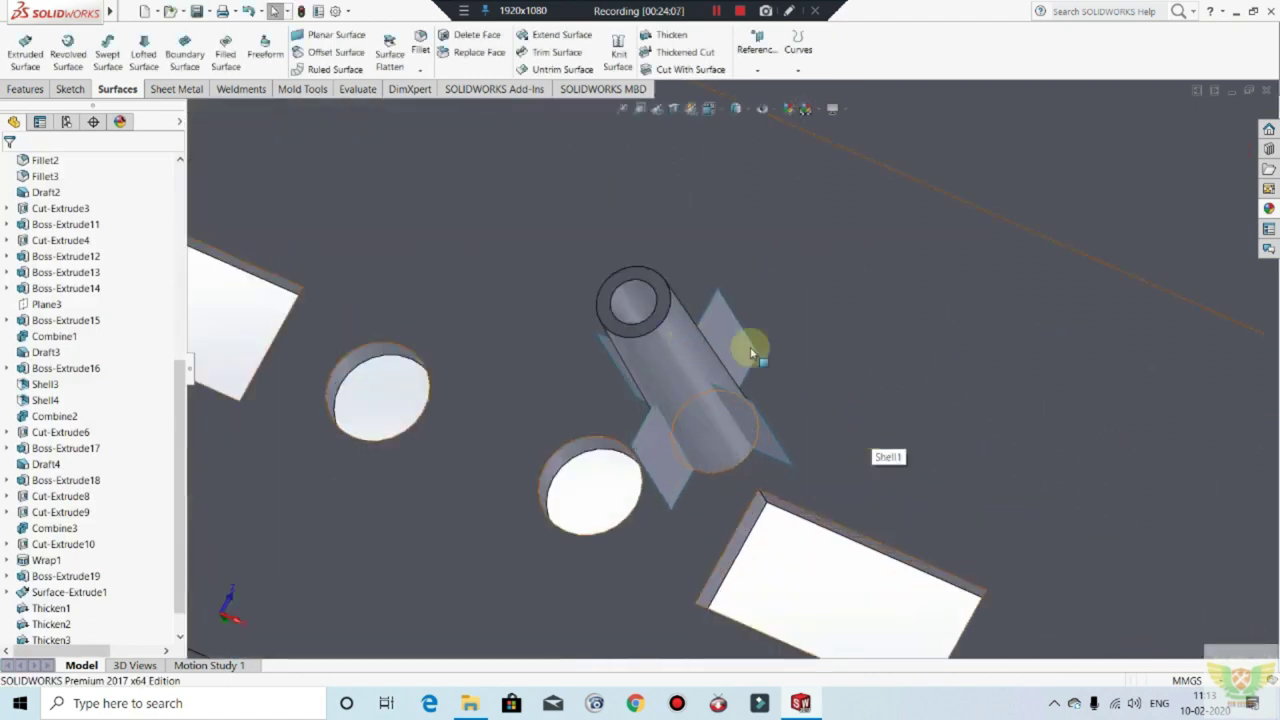
key(space)
key(Escape)
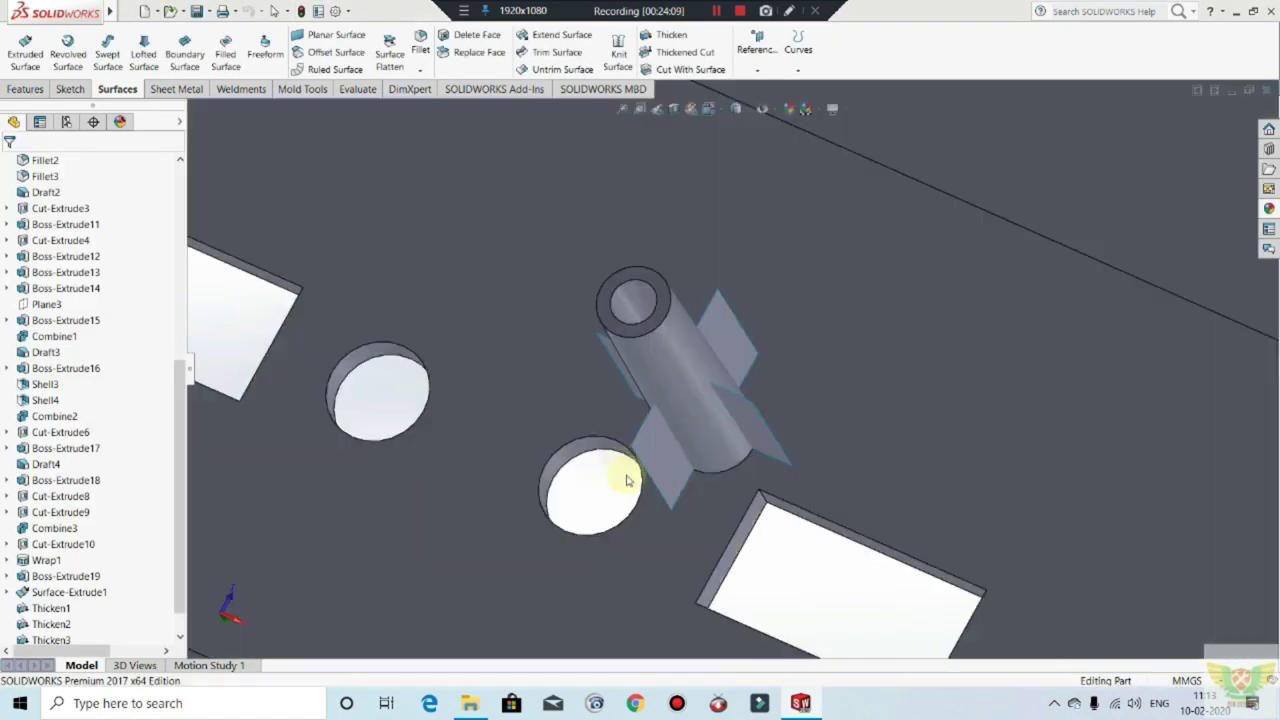
key(space)
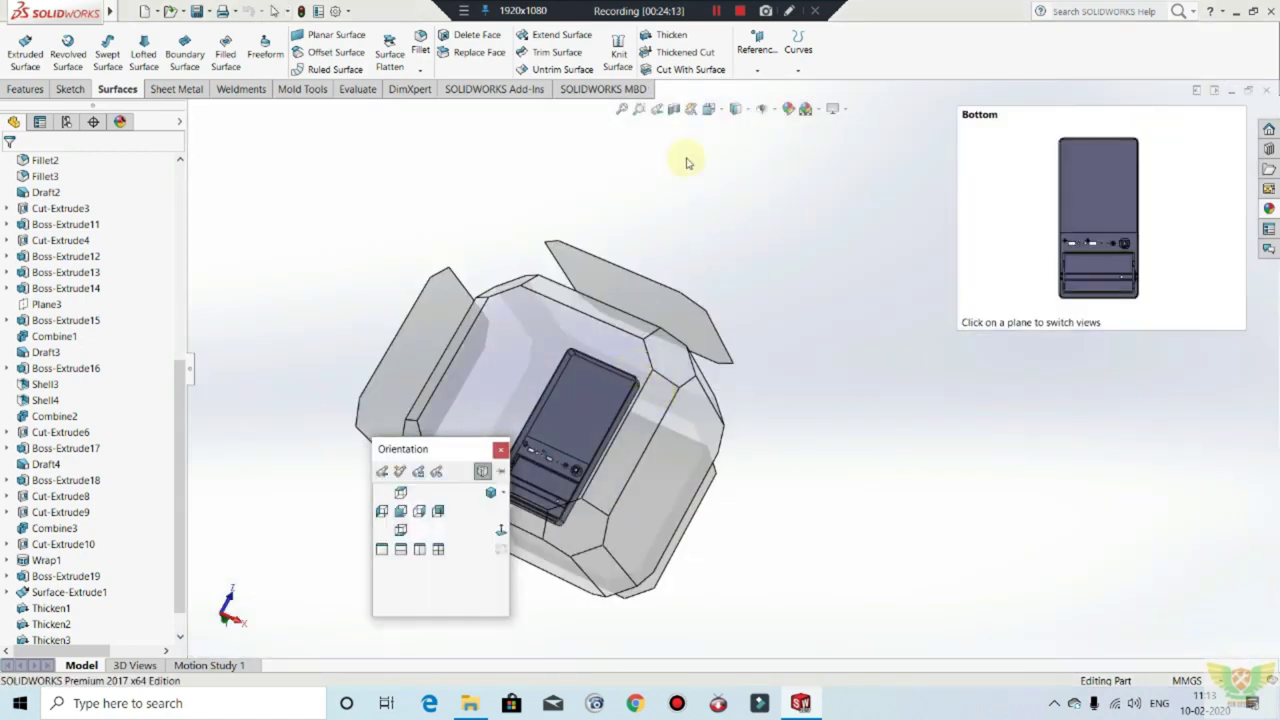
key(Escape)
click(668, 40)
click(728, 345)
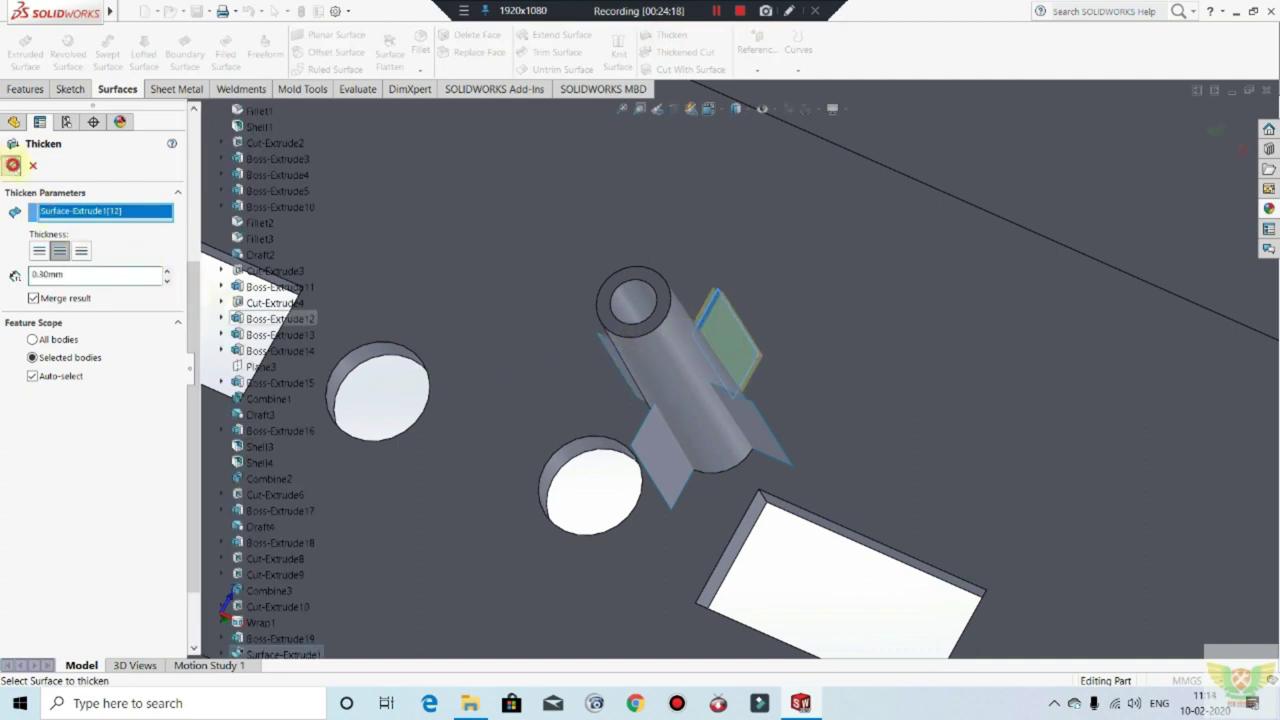
click(12, 165)
key(Return)
click(757, 430)
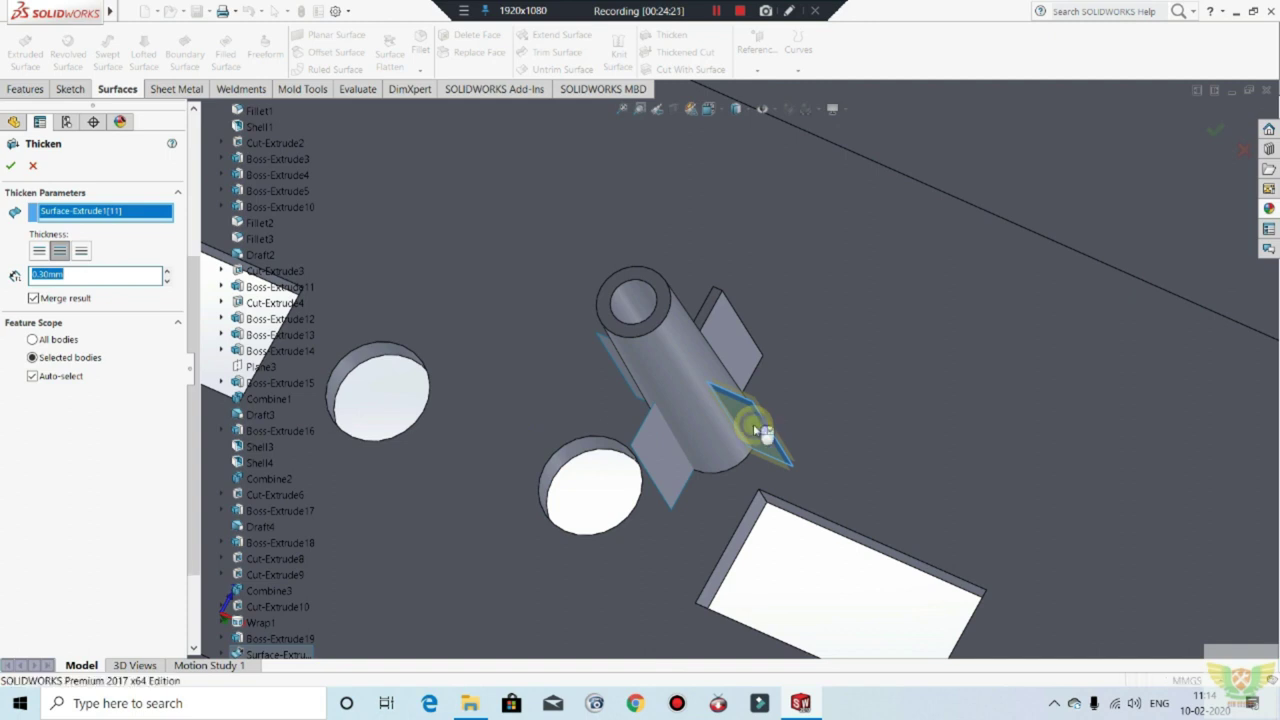
key(Return)
Step: Thicken the last remaining fin surfaces, then orbit to check the bosses near the wall
key(Return)
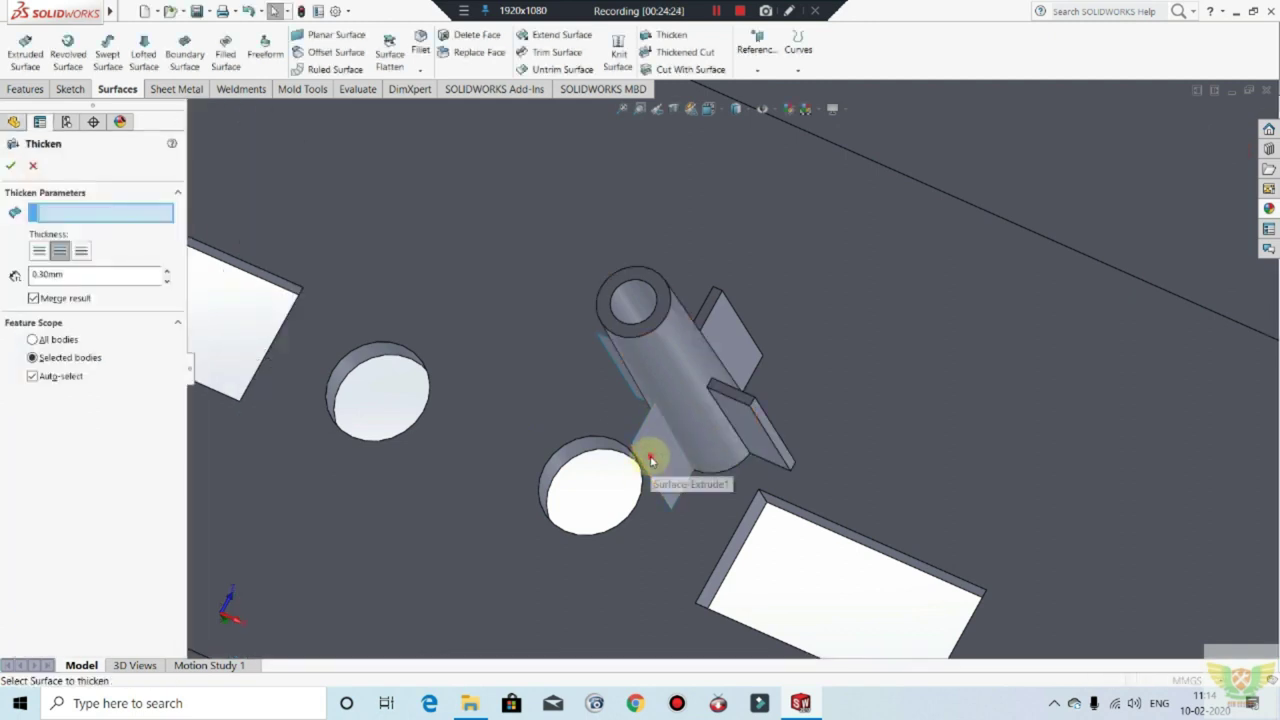
click(650, 460)
key(Return)
click(617, 365)
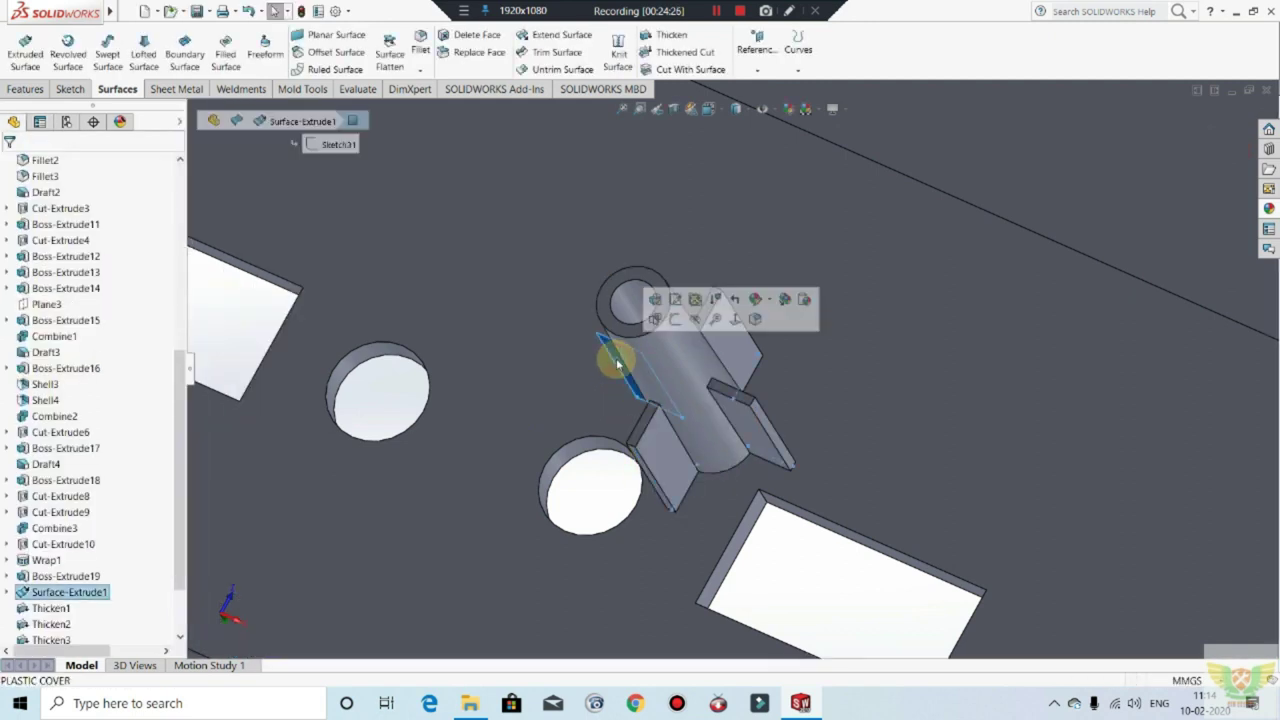
key(Return)
click(617, 365)
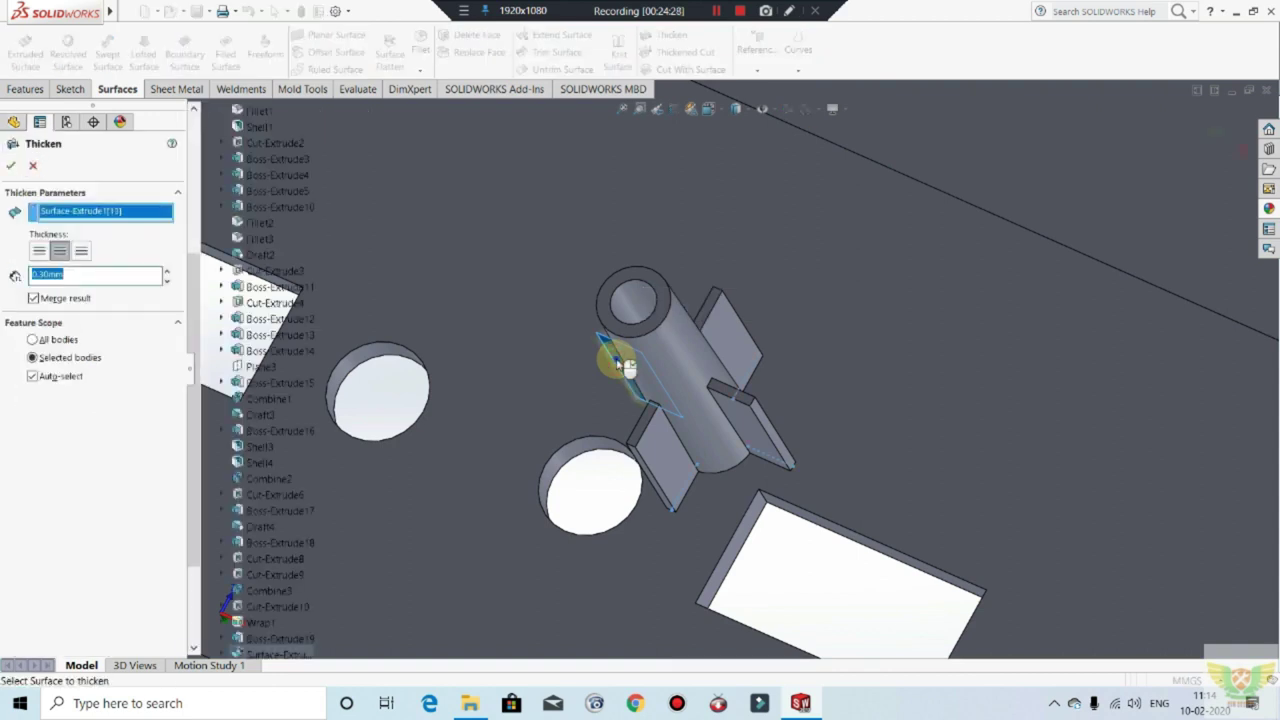
key(Return)
scroll(617, 362, up, 2)
scroll(617, 362, up, 2)
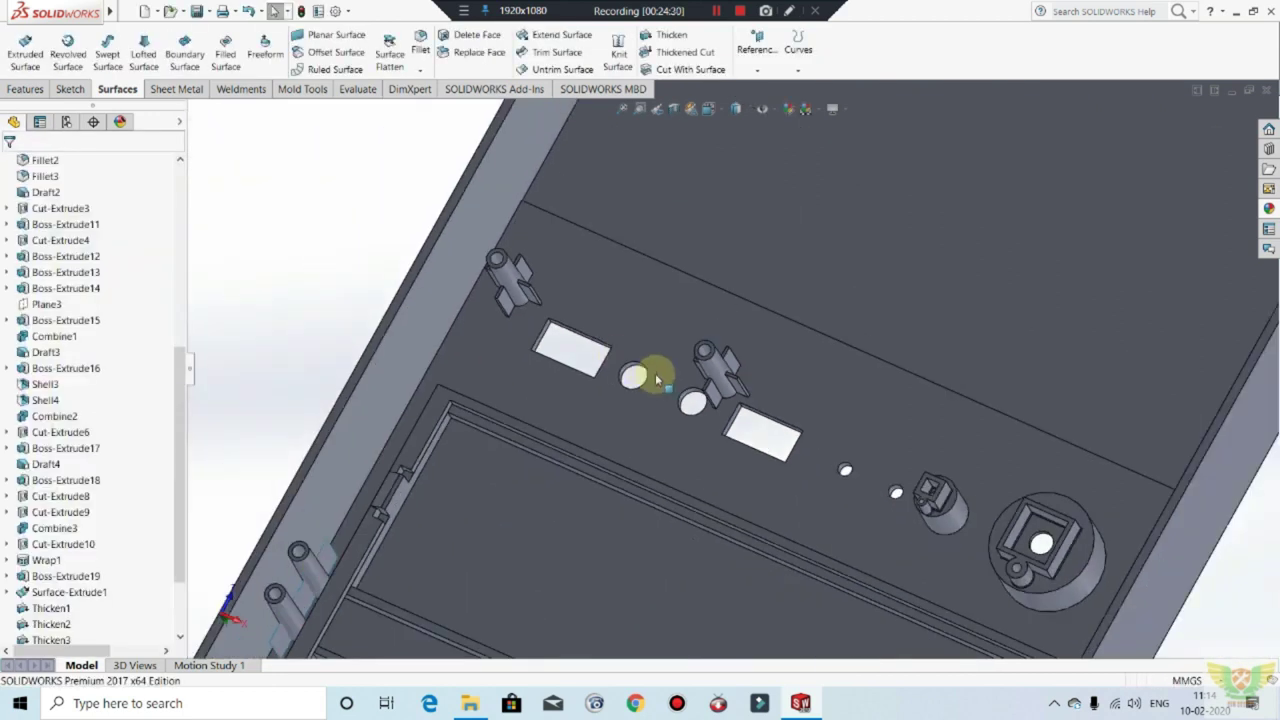
middle_drag(617, 360, 531, 466)
Step: Start a chamfer on a first rib edge using Distance-Distance Symmetric
scroll(608, 417, down, 3)
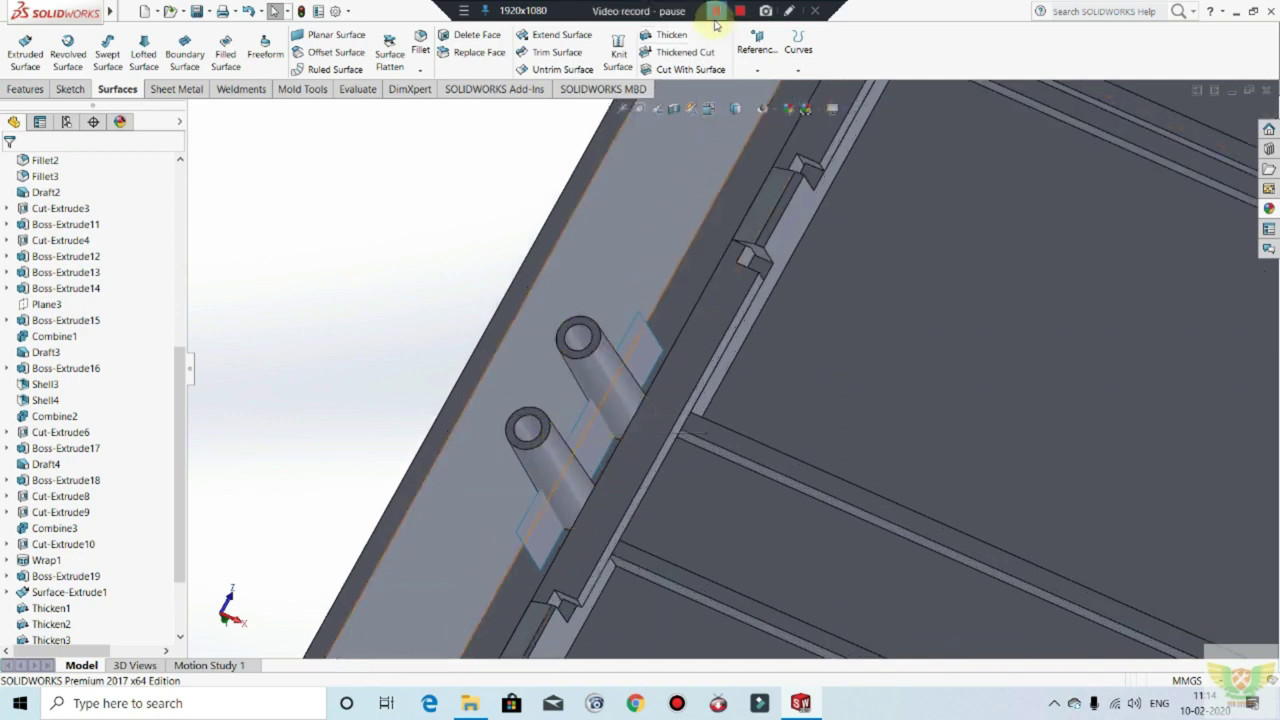
middle_drag(630, 401, 654, 285)
key(c)
scroll(658, 595, down, 2)
scroll(662, 566, down, 2)
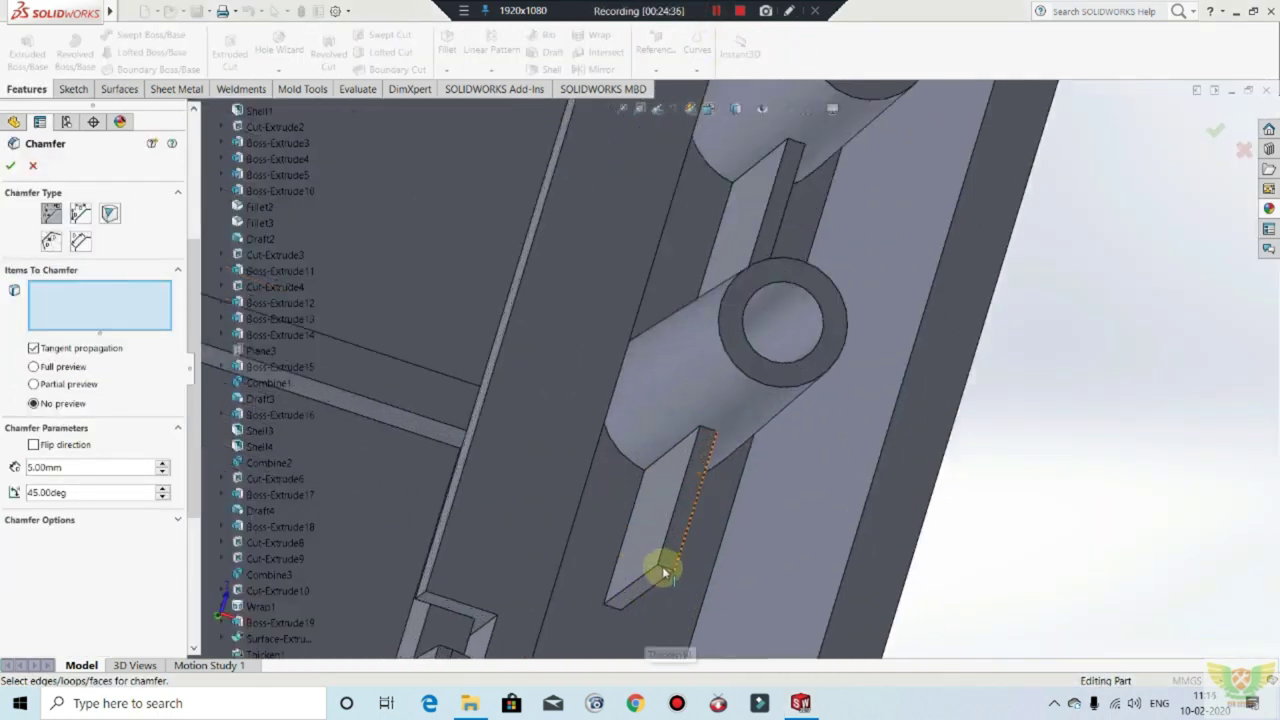
scroll(668, 556, down, 2)
click(672, 553)
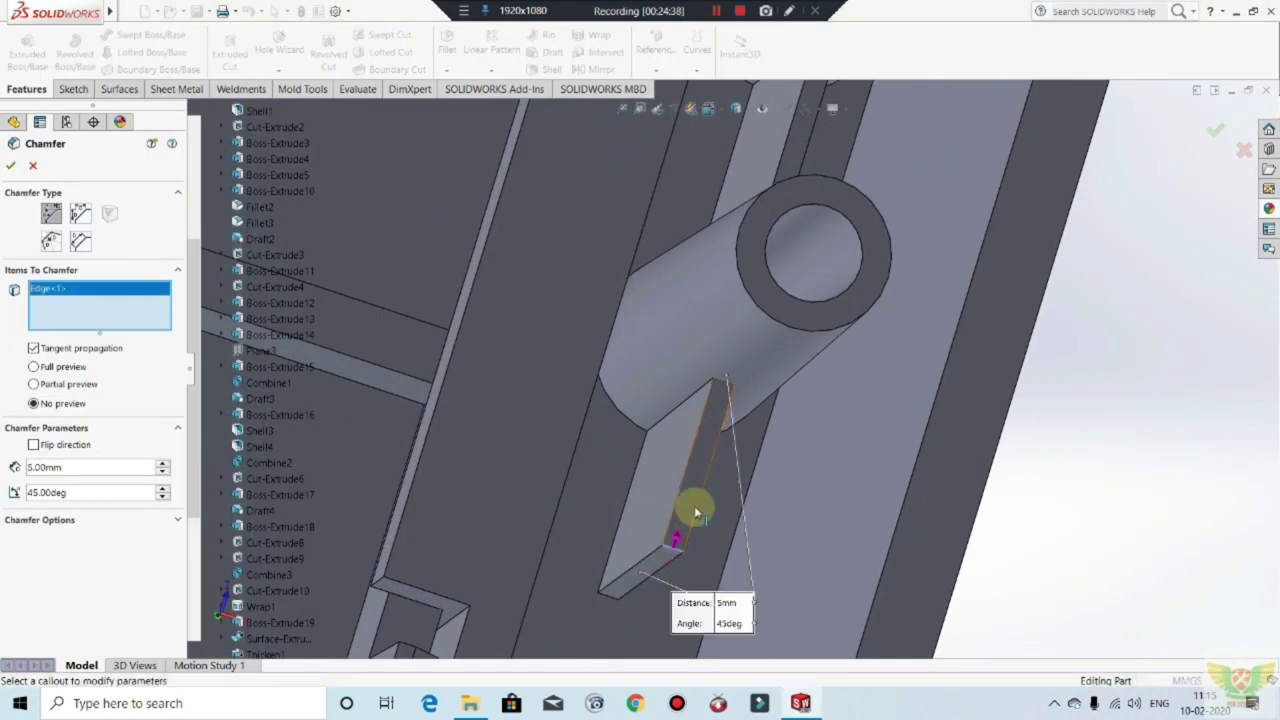
scroll(690, 515, up, 2)
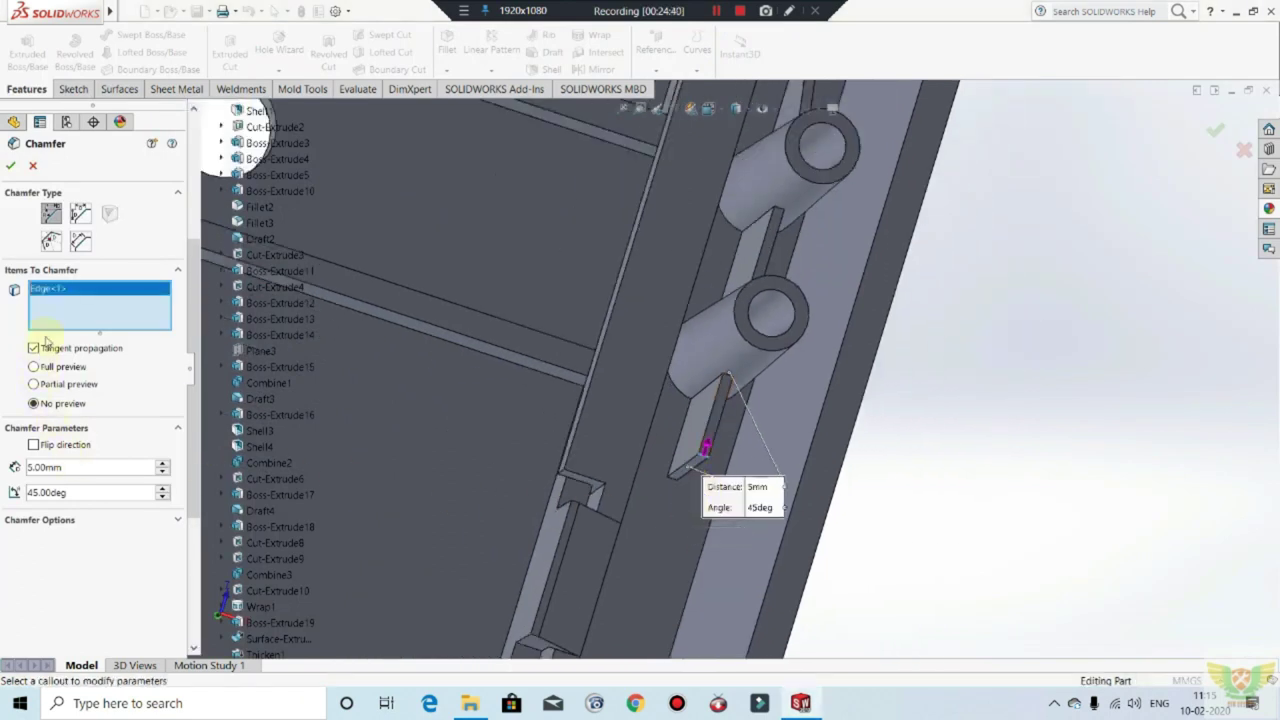
click(82, 214)
scroll(718, 572, up, 3)
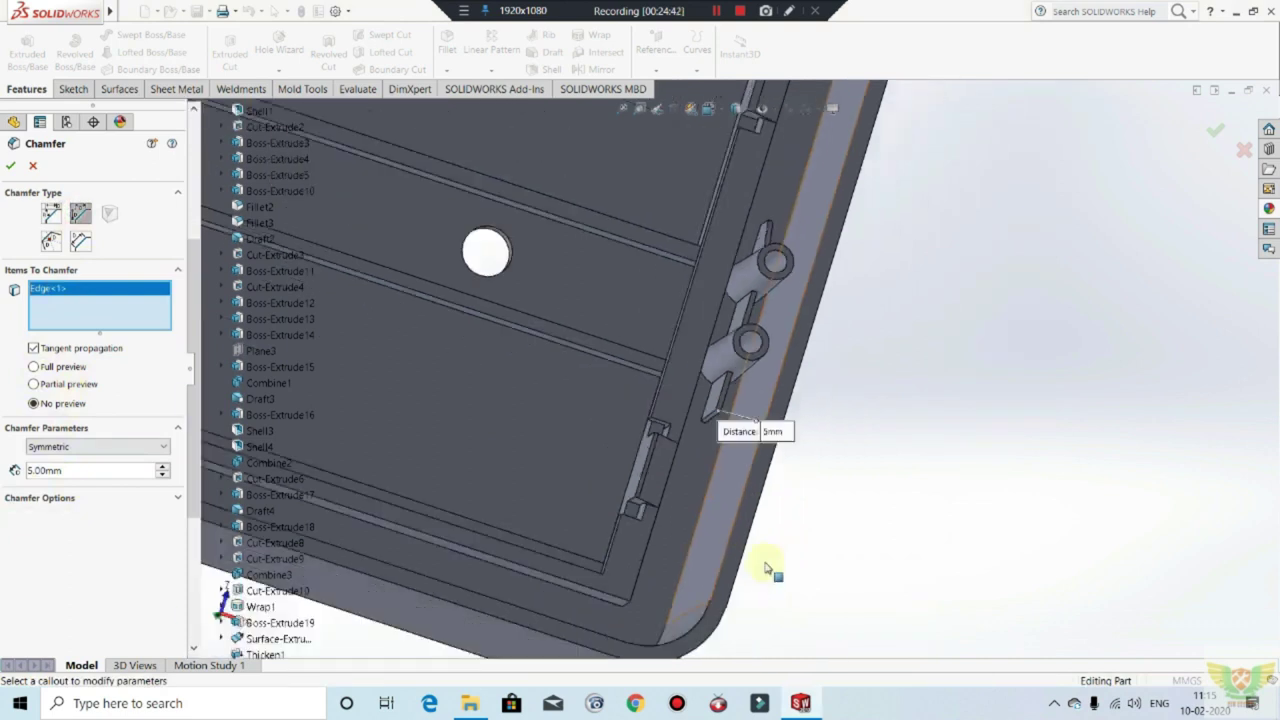
scroll(771, 571, up, 2)
scroll(749, 543, up, 2)
scroll(657, 466, up, 2)
scroll(456, 277, down, 2)
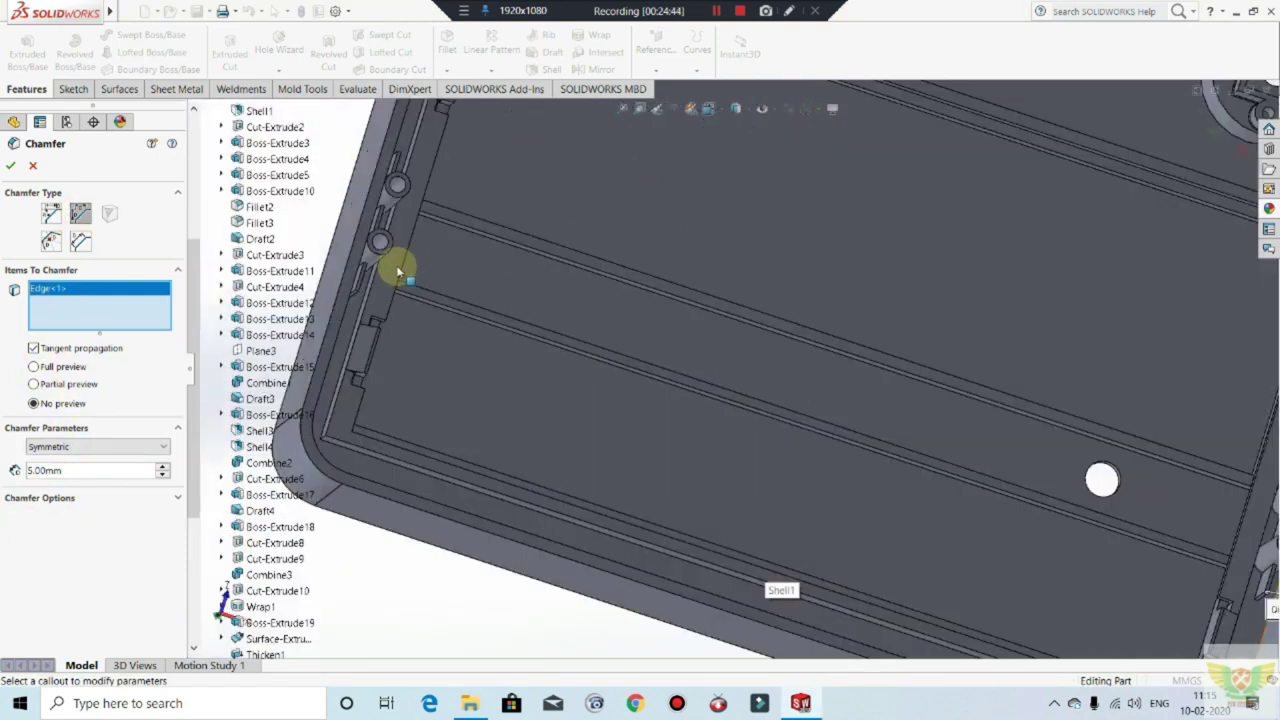
scroll(394, 266, down, 2)
scroll(382, 331, down, 2)
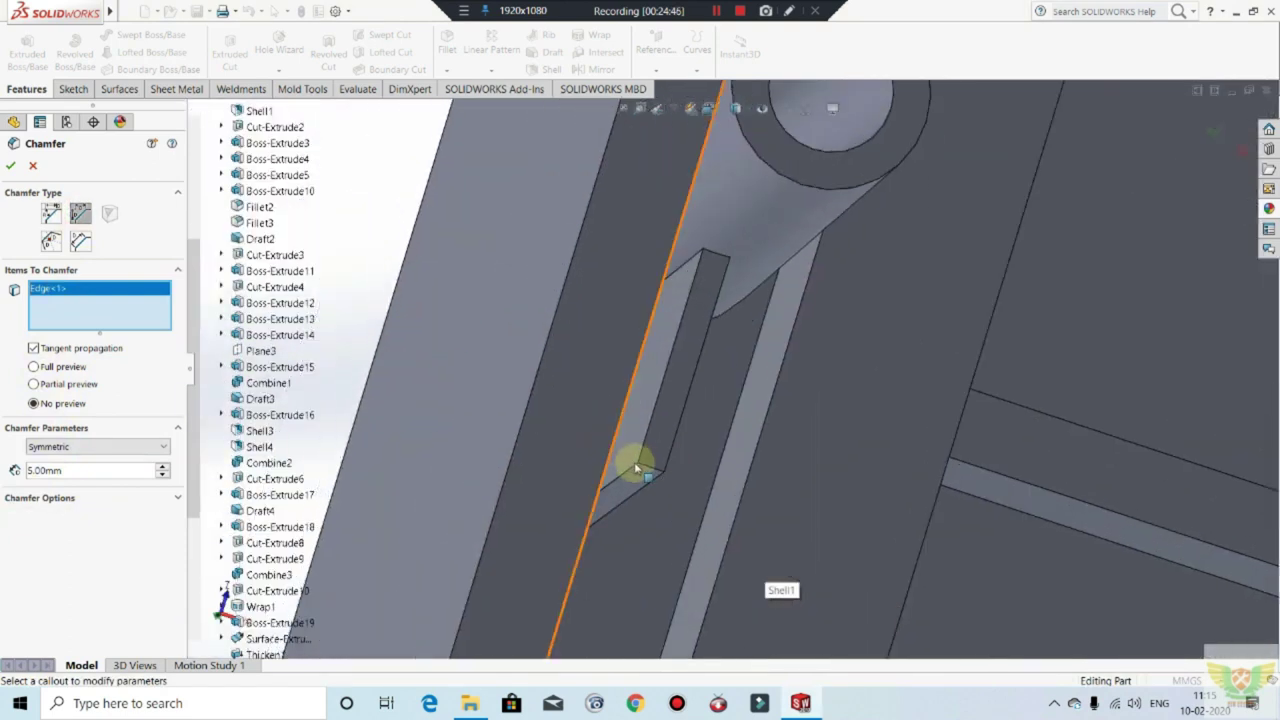
Step: Add two more rib edges and accept the 5 mm symmetric chamfer
click(674, 518)
scroll(674, 518, up, 2)
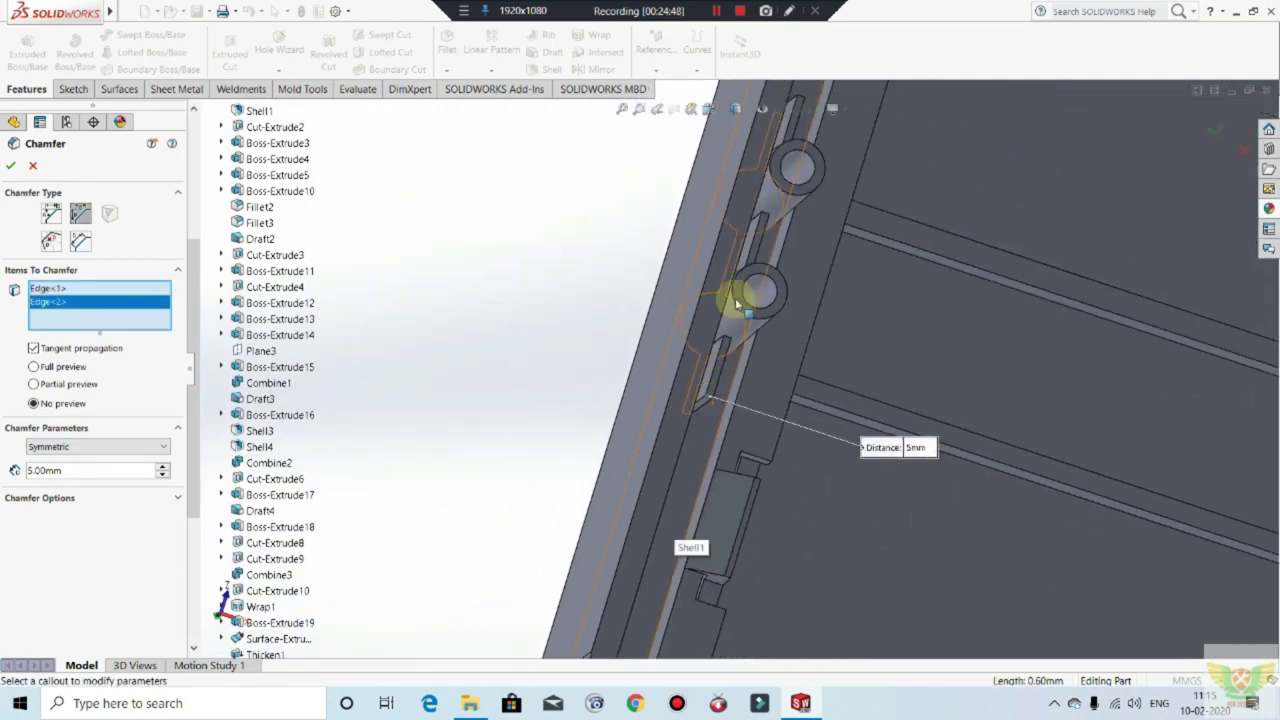
scroll(732, 330, down, 2)
scroll(660, 545, down, 1)
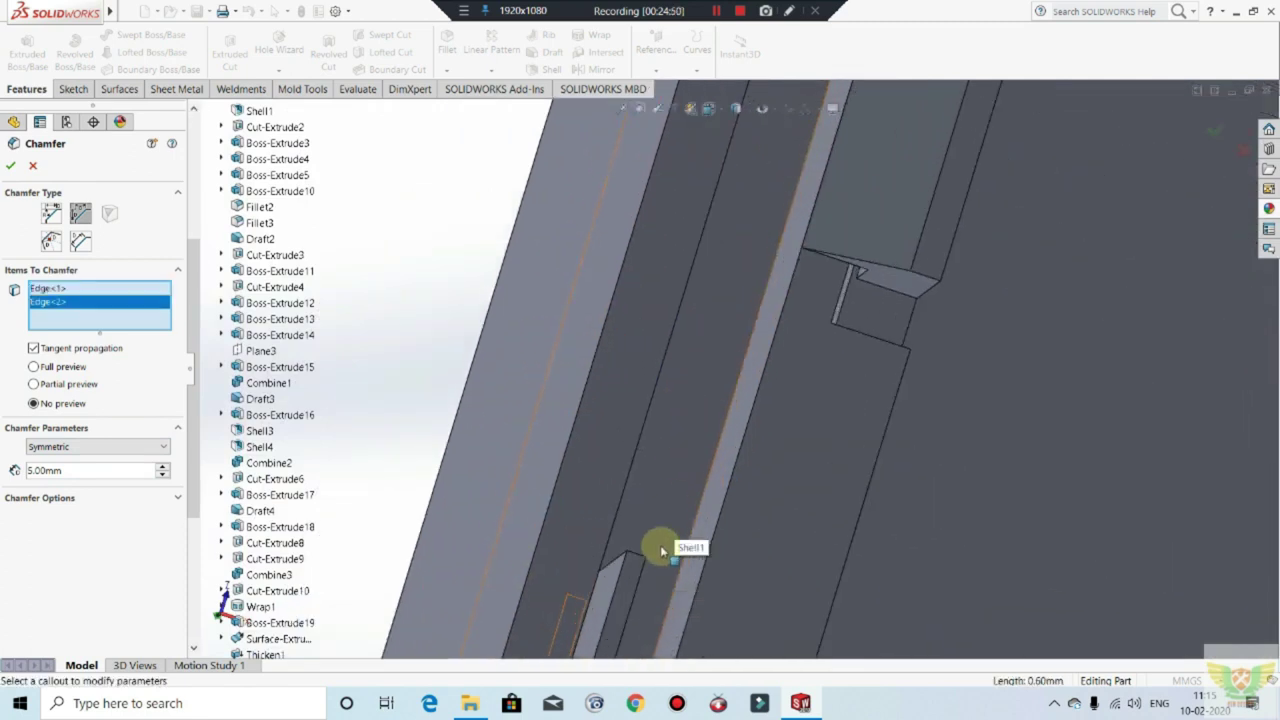
scroll(636, 554, down, 1)
click(619, 604)
scroll(615, 595, up, 1)
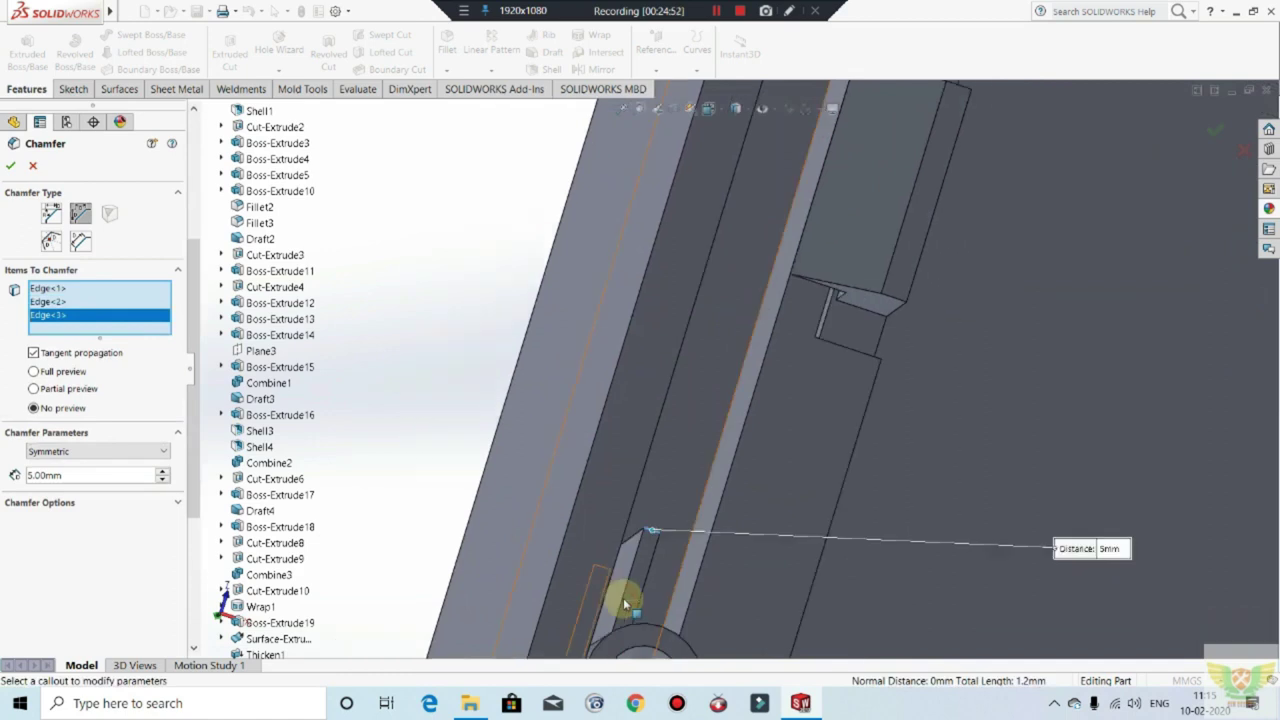
scroll(611, 584, up, 1)
scroll(611, 584, up, 1)
scroll(612, 584, up, 1)
scroll(623, 557, up, 1)
scroll(789, 200, down, 2)
click(8, 167)
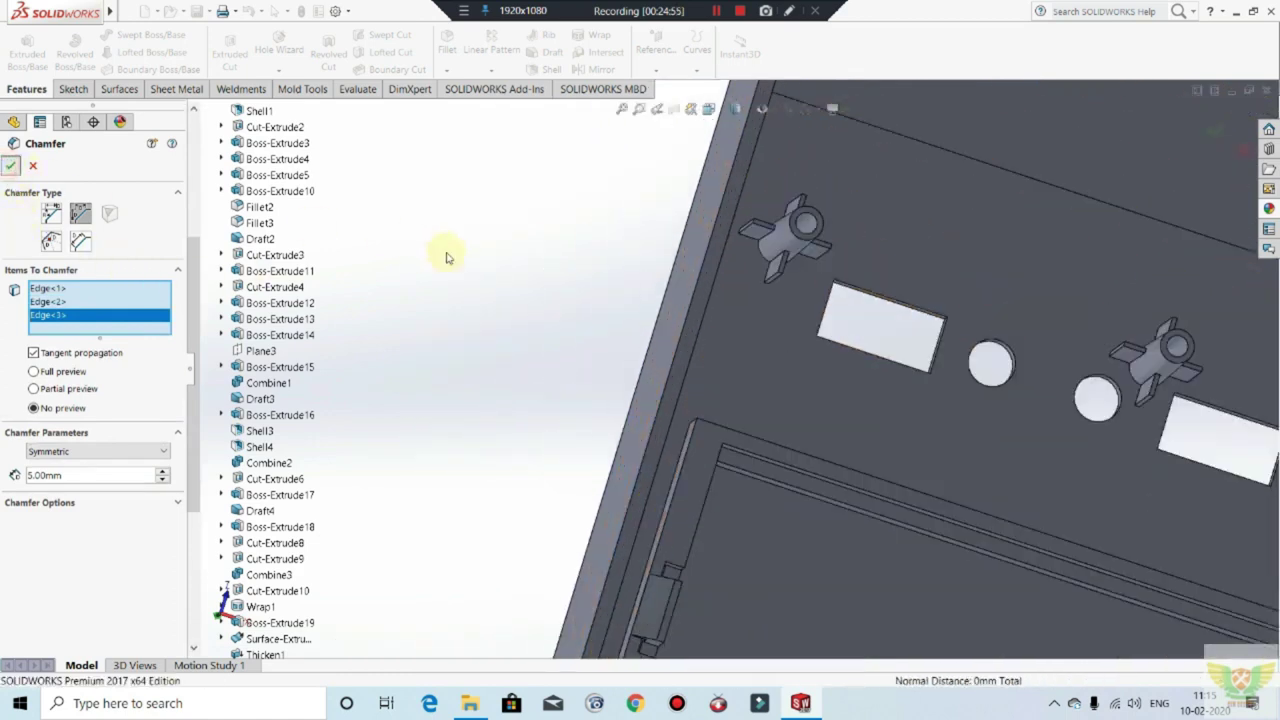
scroll(545, 338, up, 1)
scroll(552, 360, up, 1)
scroll(530, 385, up, 1)
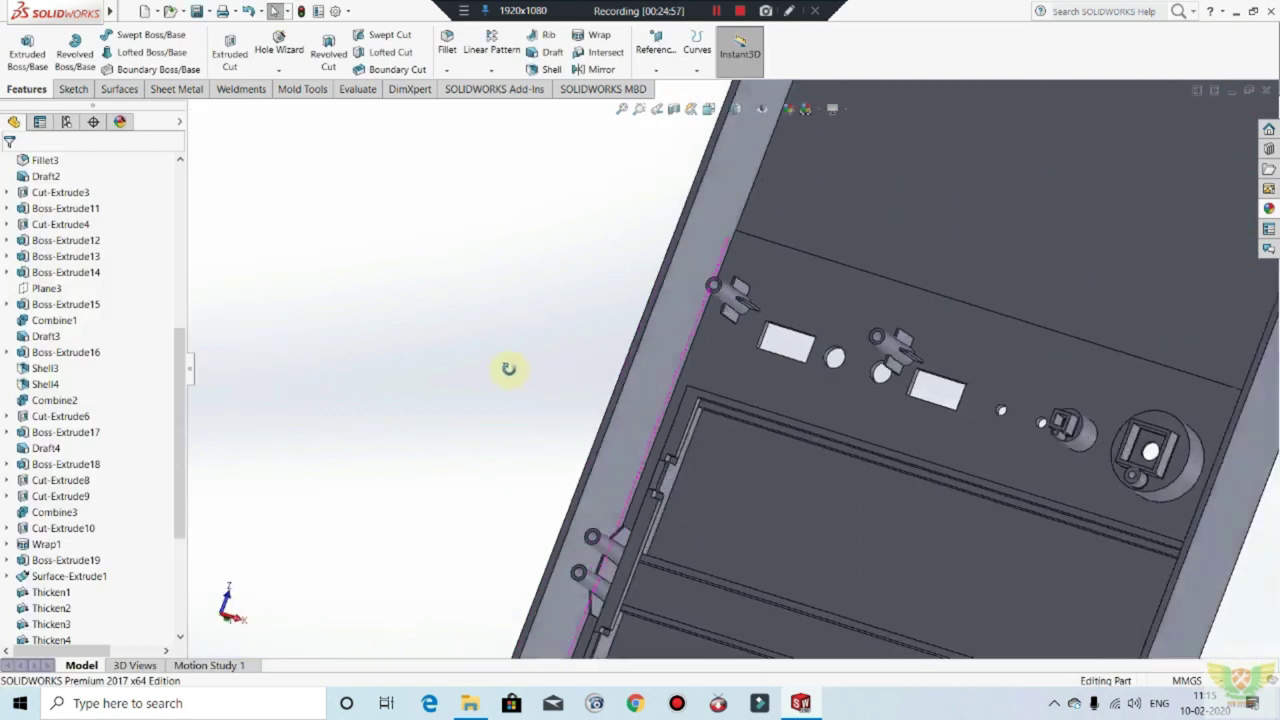
scroll(700, 300, down, 1)
scroll(750, 303, down, 2)
scroll(764, 320, down, 1)
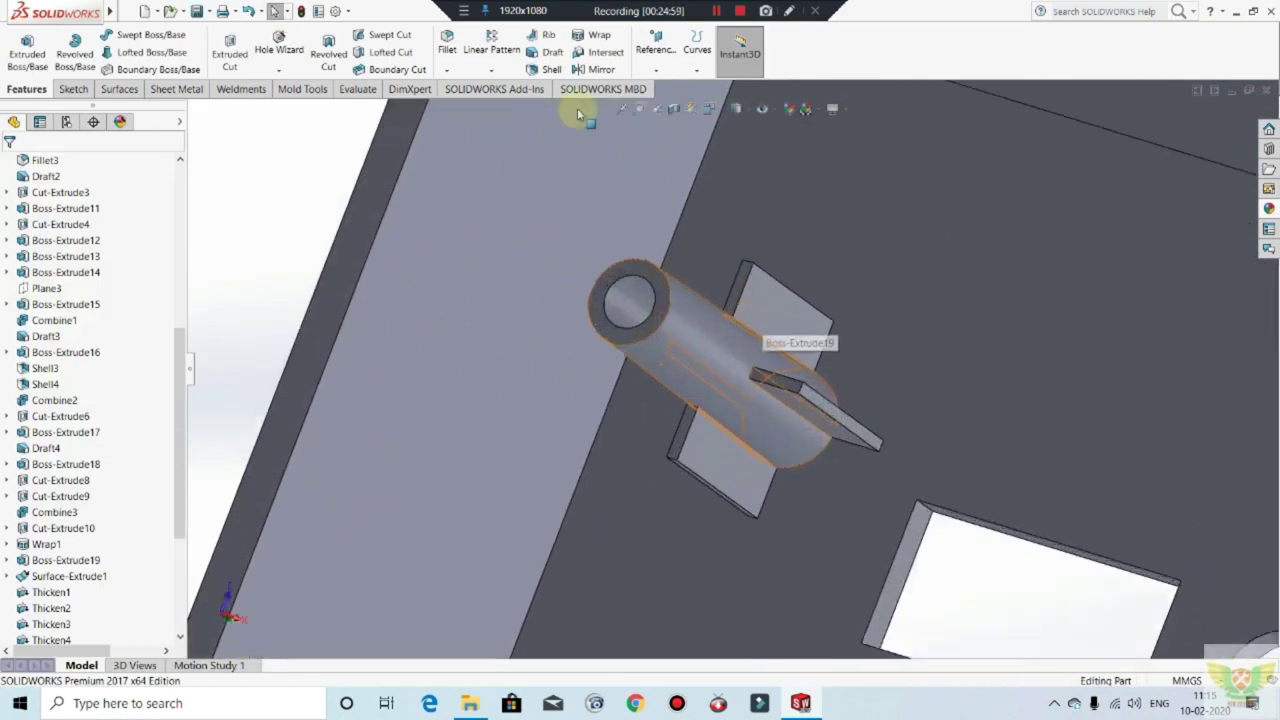
Step: Start a 2 mm chamfer and select the first four rib edges
click(449, 70)
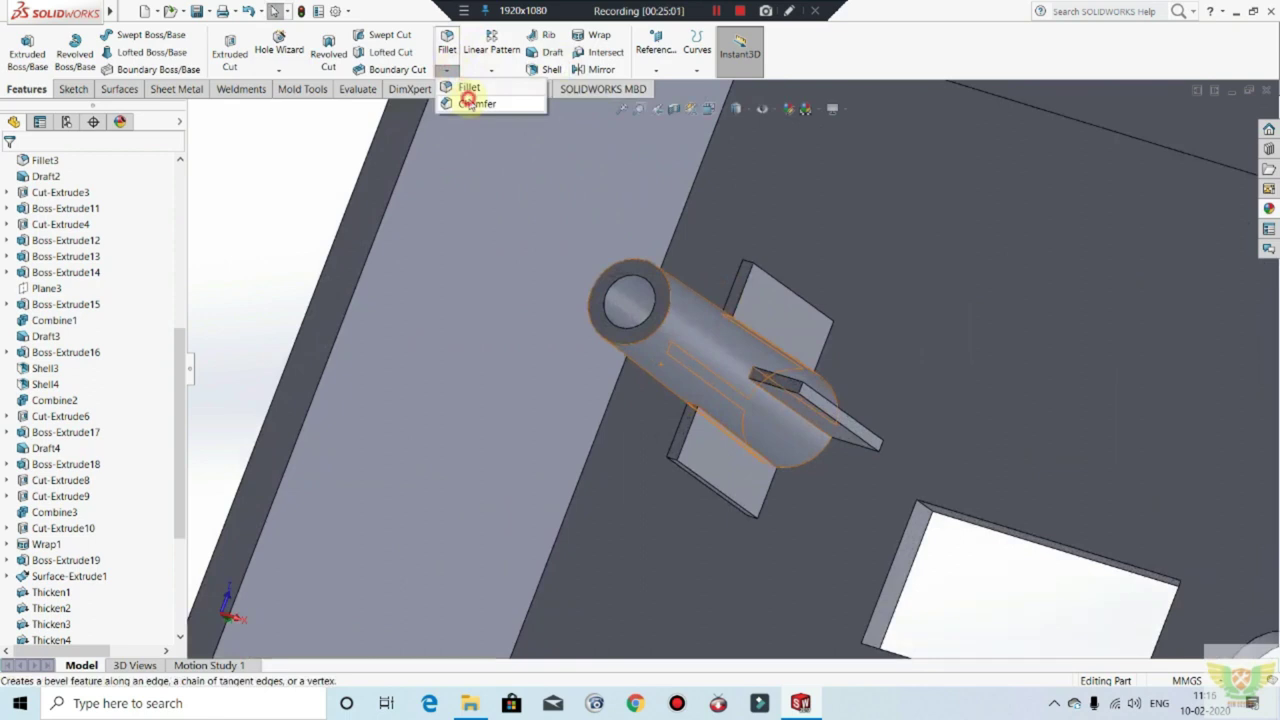
click(467, 99)
text(2)
key(Return)
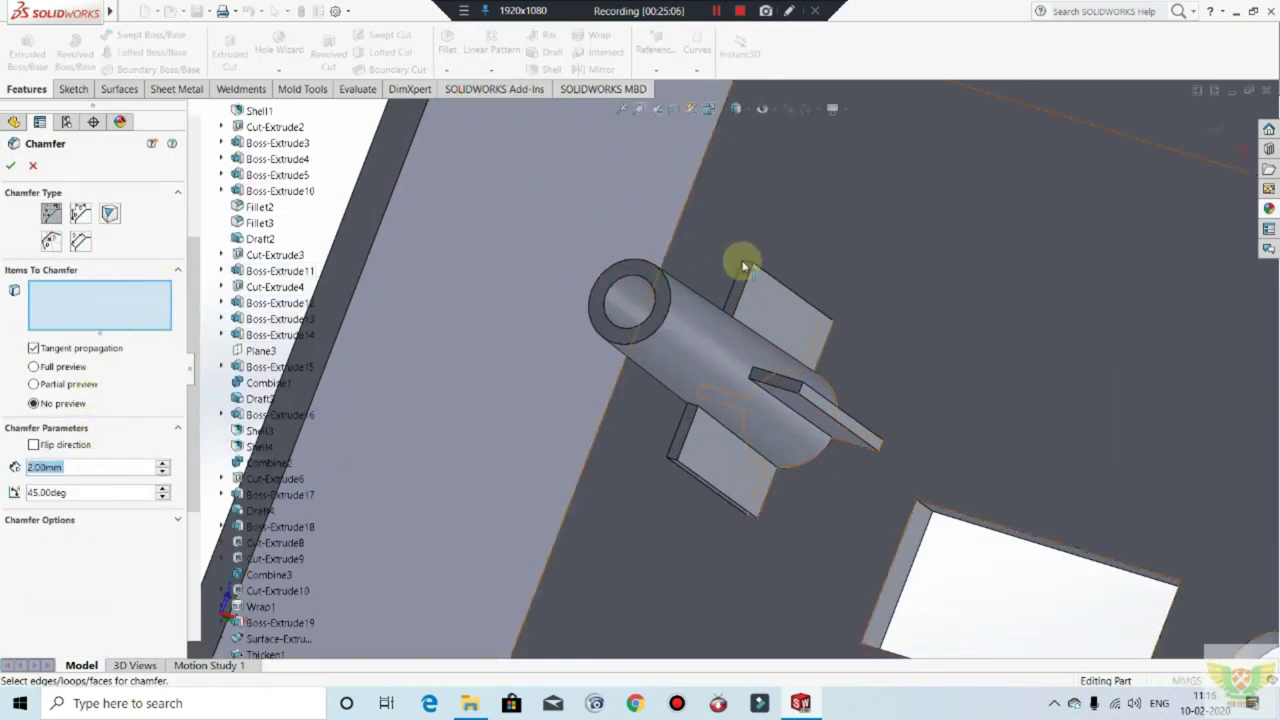
click(745, 267)
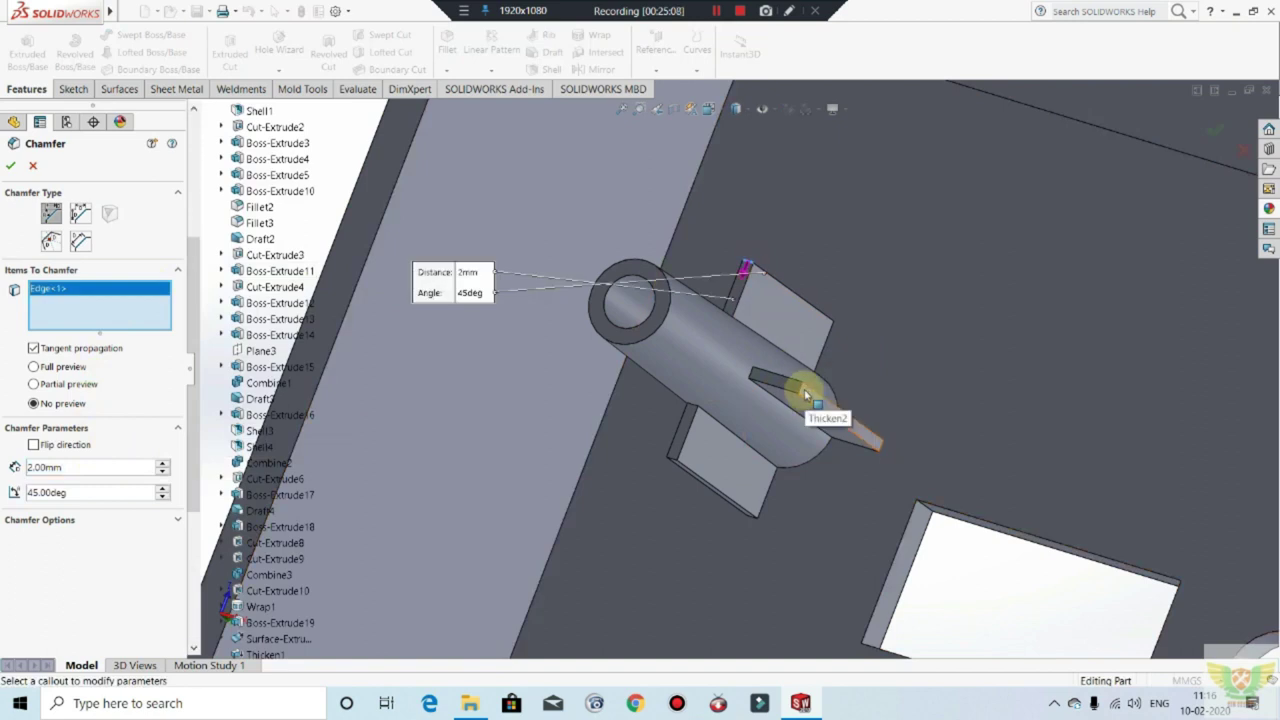
click(803, 393)
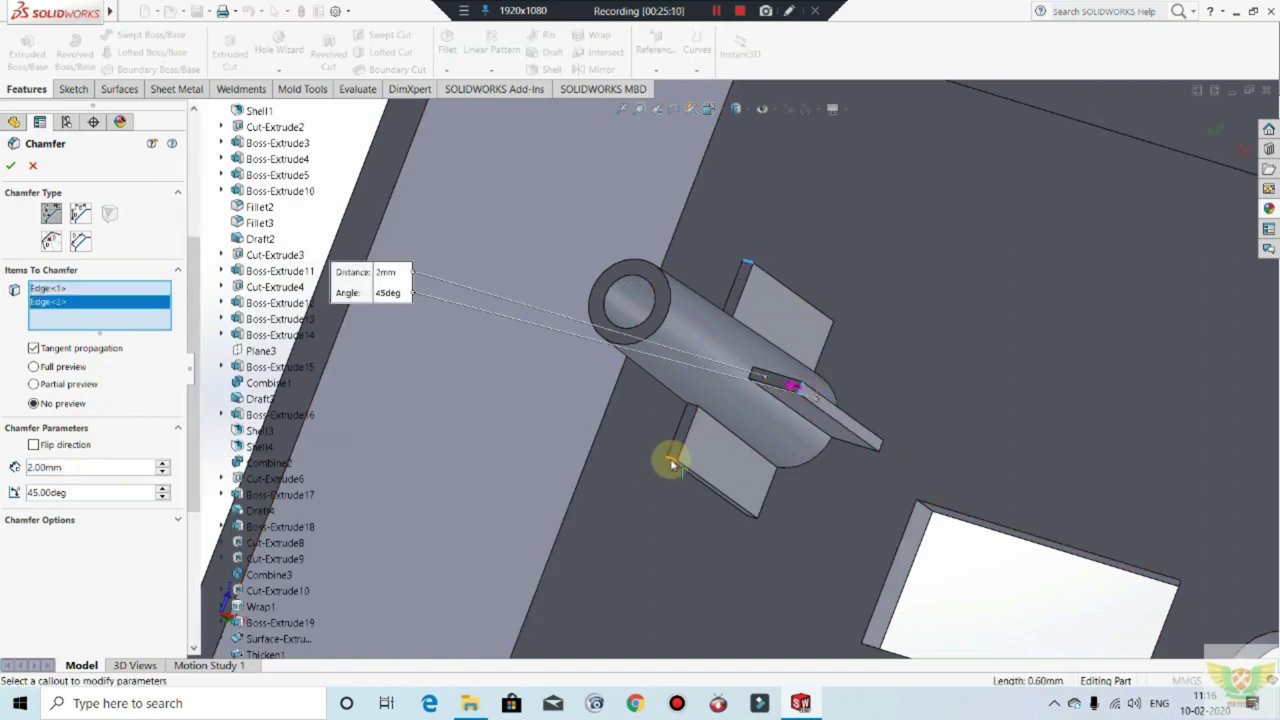
click(670, 457)
middle_drag(705, 445, 668, 382)
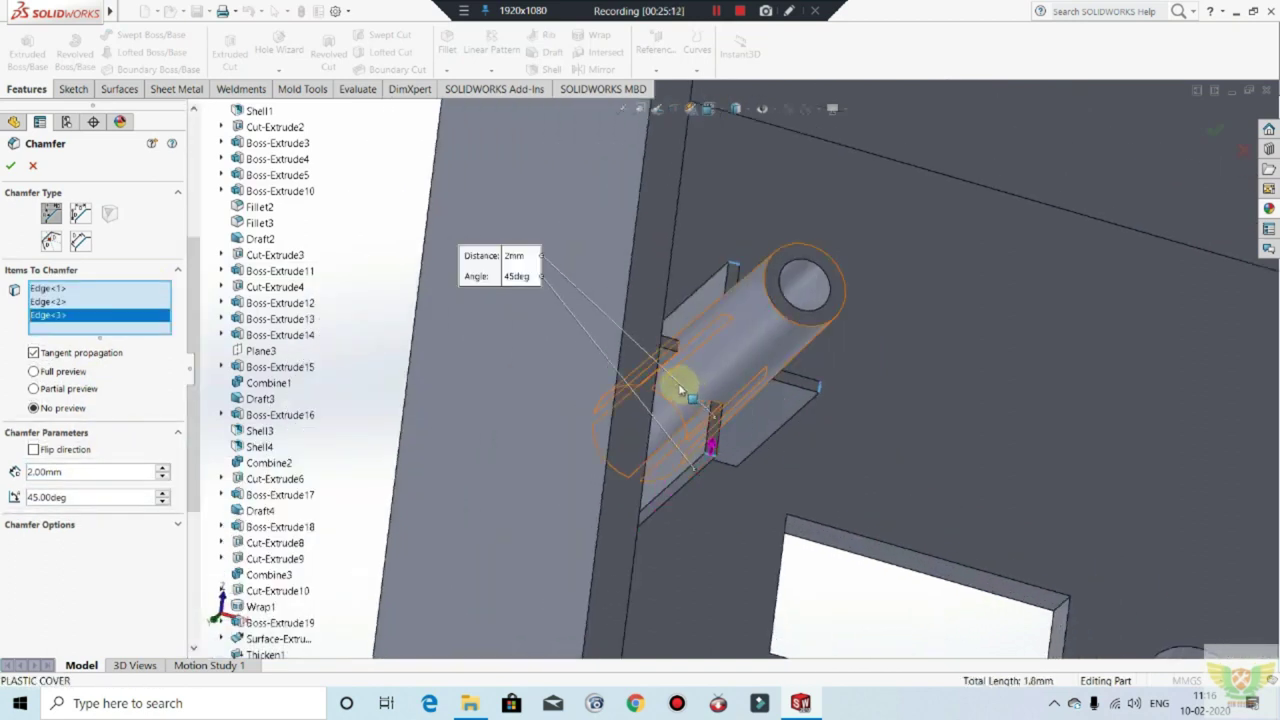
scroll(668, 382, down, 3)
scroll(650, 345, down, 2)
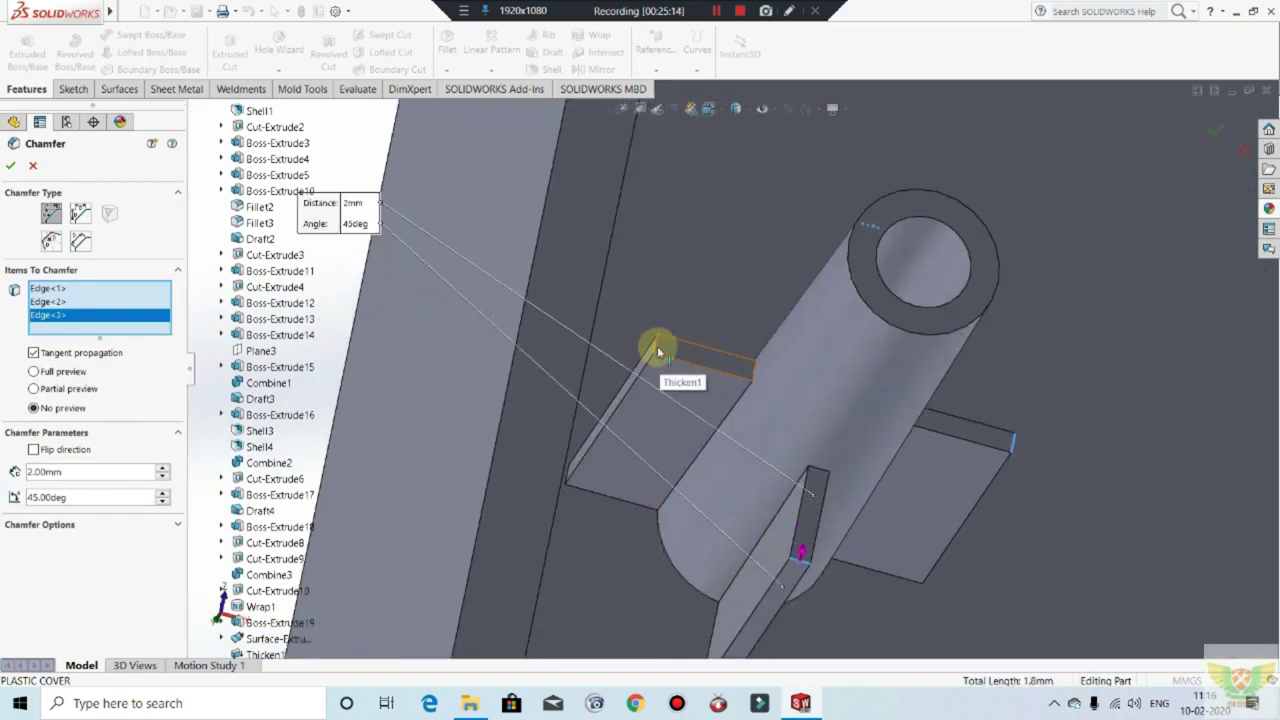
click(657, 346)
Step: Switch to Distance-Distance Symmetric, add four more edges including the slot edge, and accept
click(80, 213)
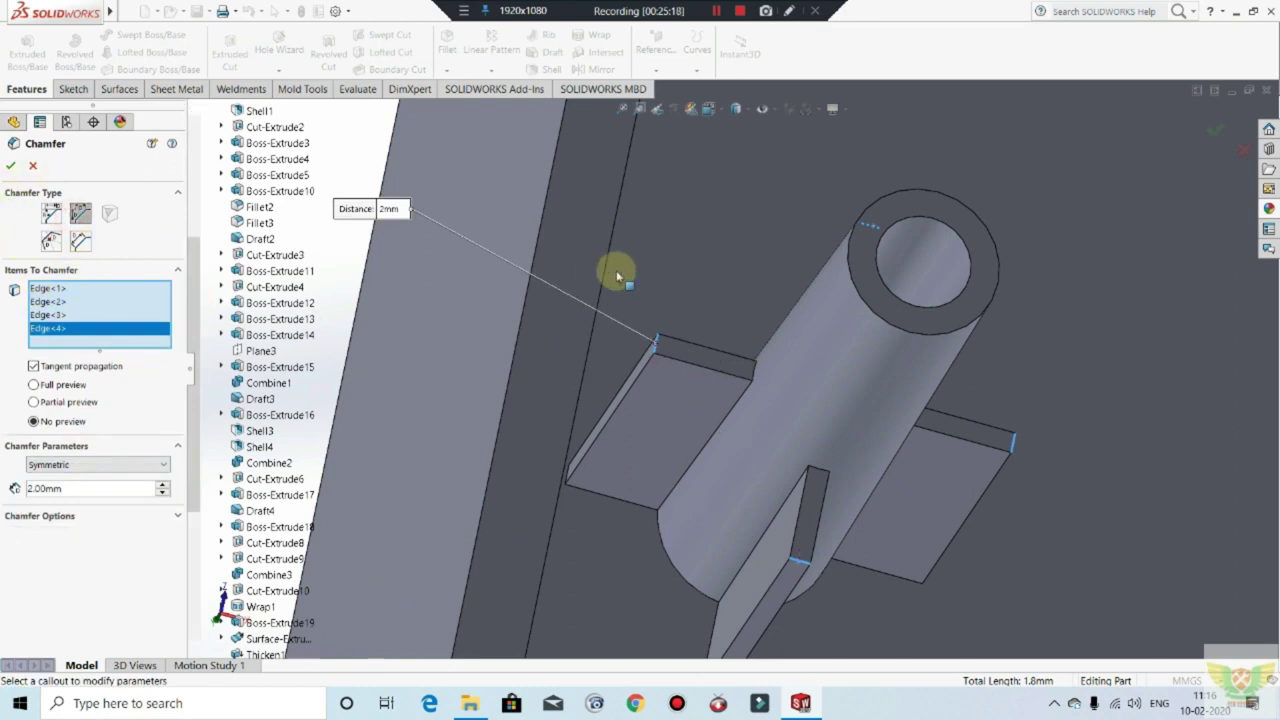
scroll(616, 270, up, 3)
scroll(957, 400, up, 2)
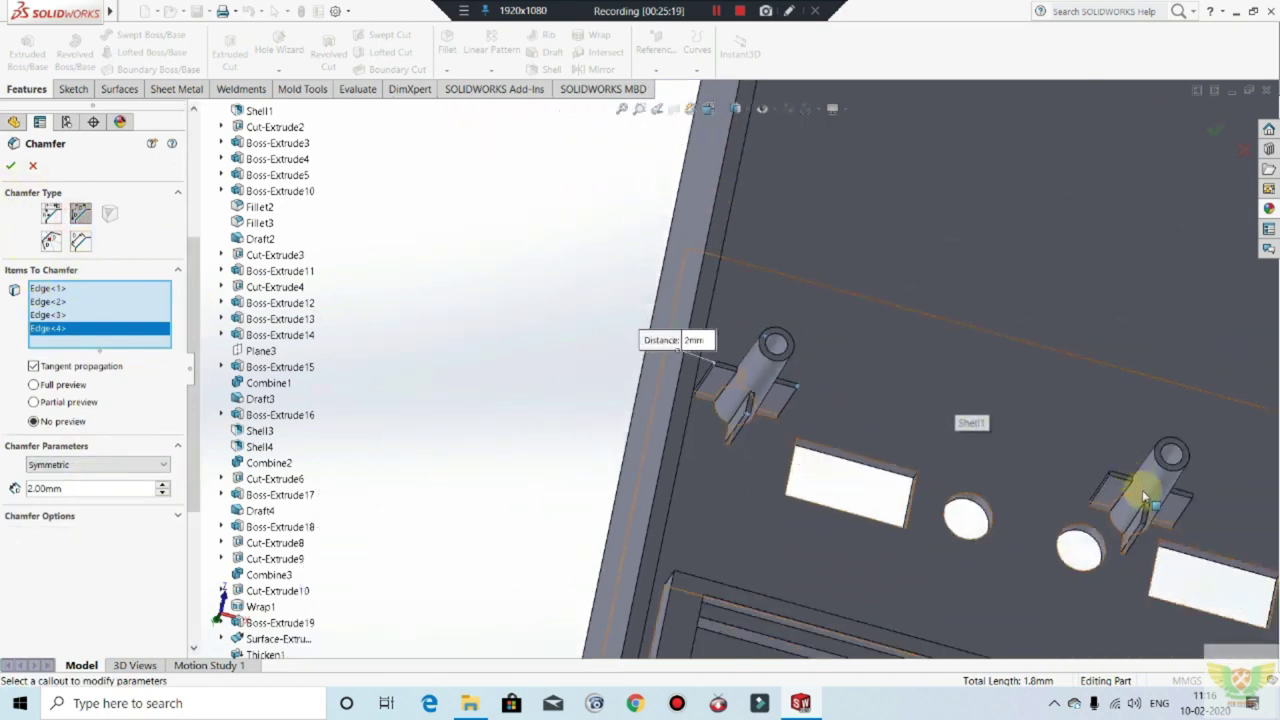
scroll(1142, 490, down, 4)
scroll(1051, 462, down, 1)
click(999, 432)
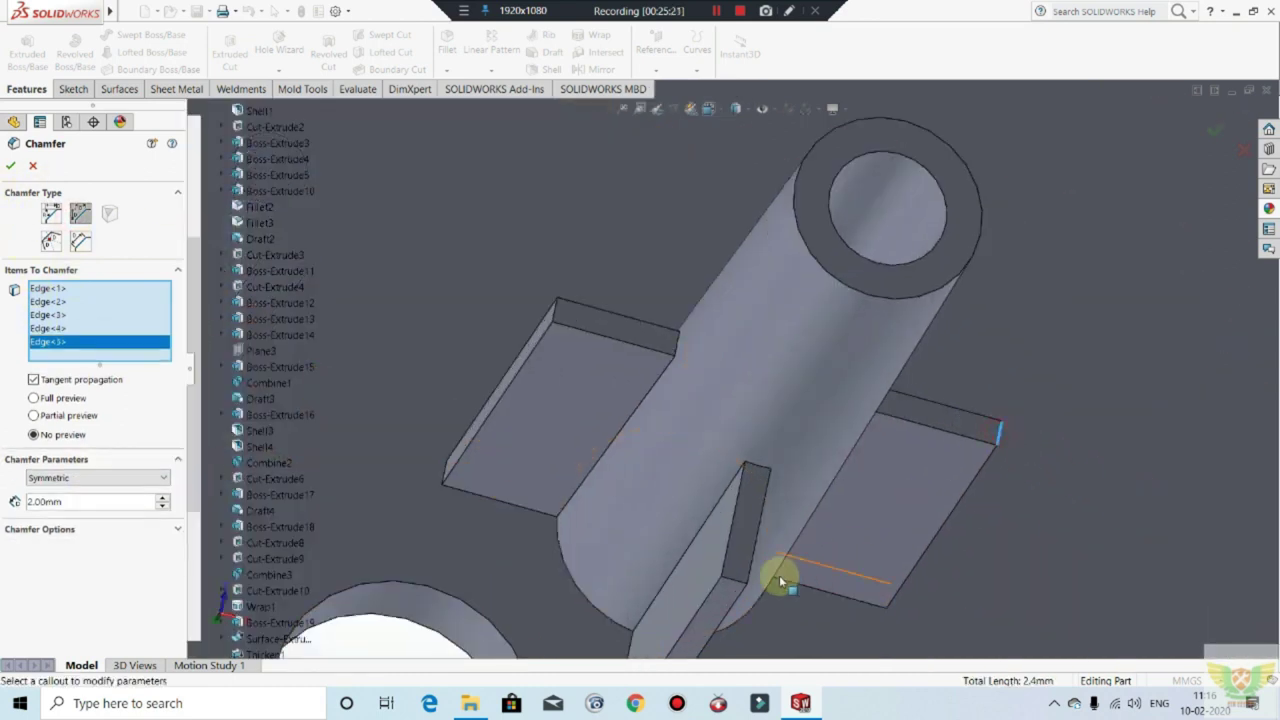
click(729, 576)
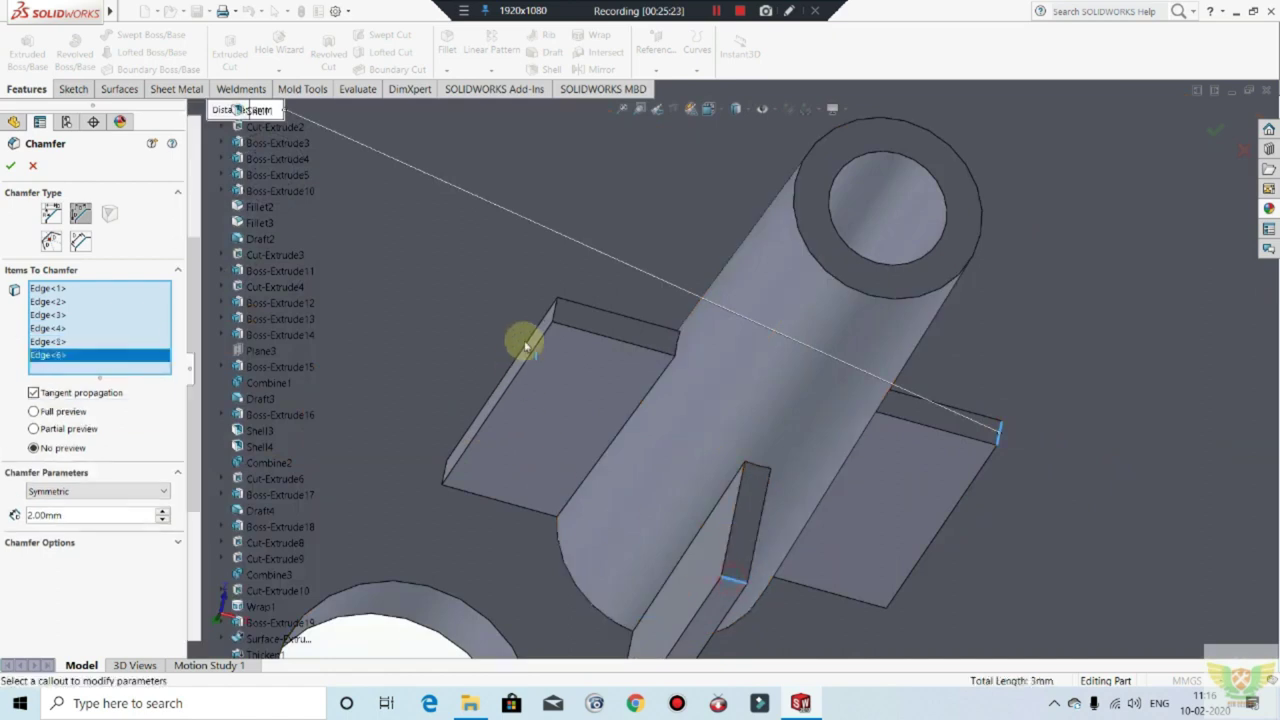
click(556, 315)
mouse_move(640, 291)
middle_down()
mouse_move(663, 349)
mouse_move(1011, 280)
middle_up()
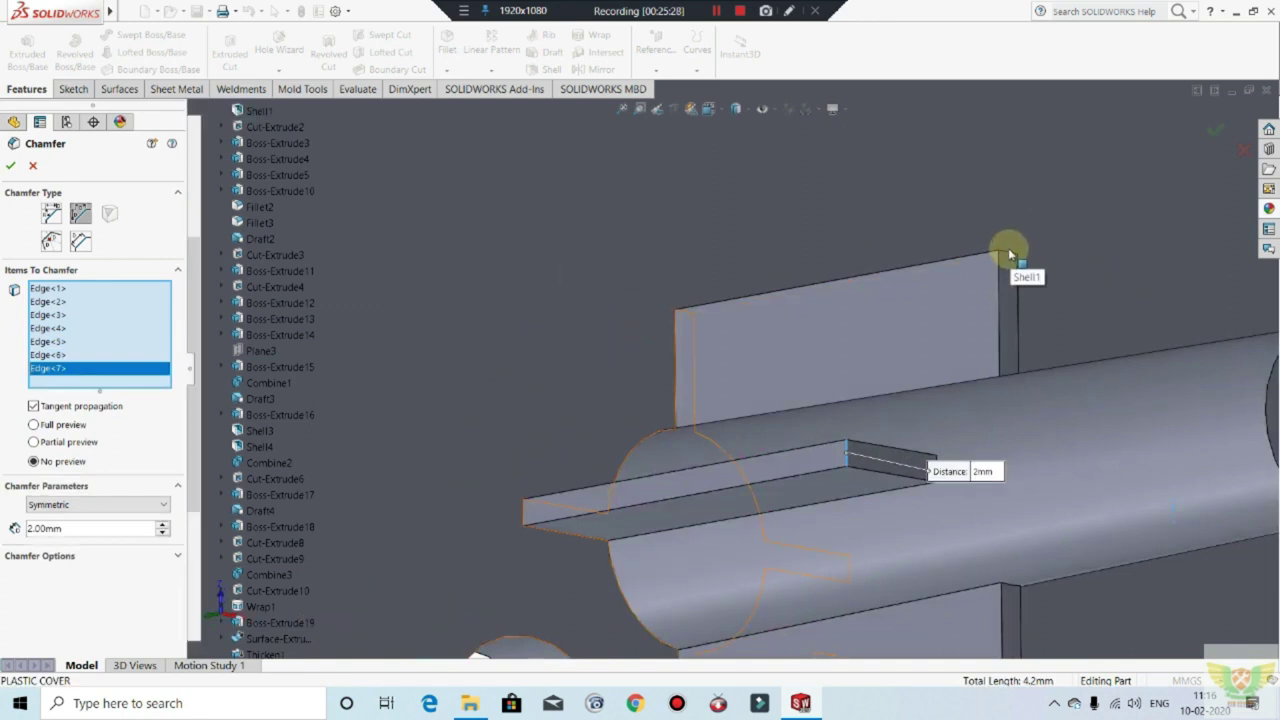
click(1008, 255)
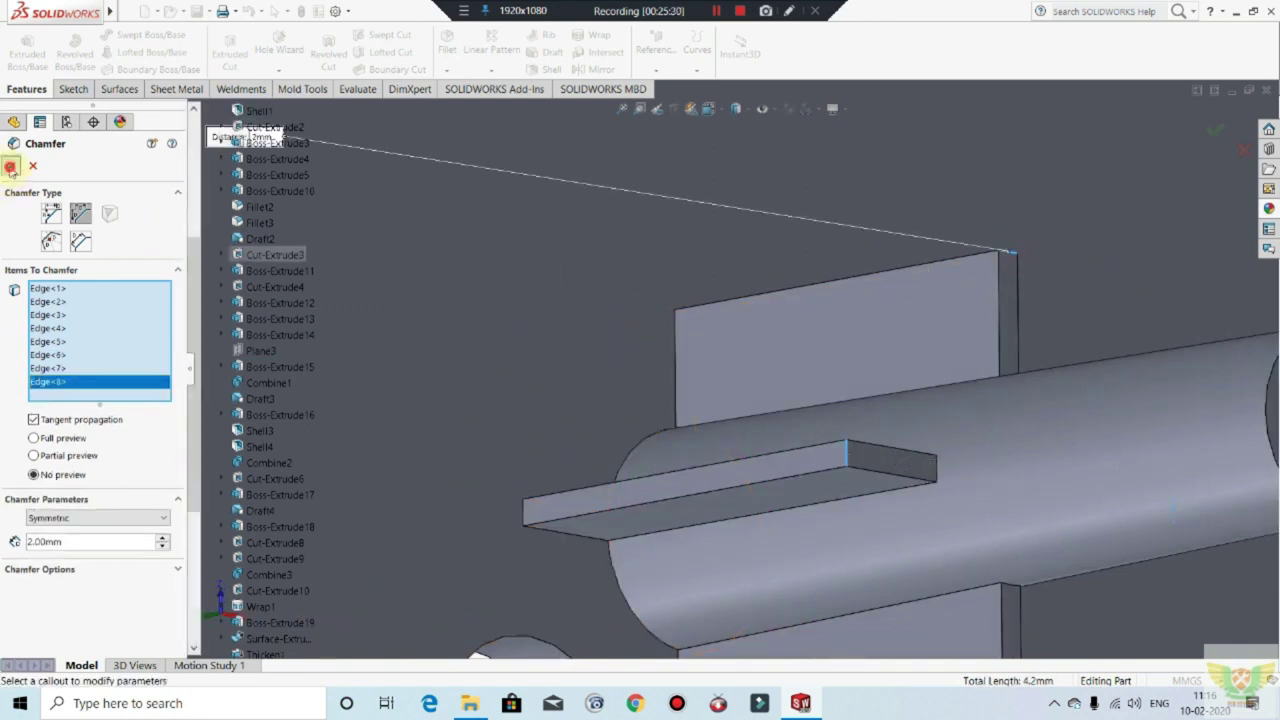
key(Return)
Step: Draw a Ø5 circle near the cover's top-left rounded corner
mouse_move(680, 283)
middle_down()
mouse_move(760, 355)
mouse_move(726, 337)
mouse_move(669, 266)
mouse_move(386, 157)
middle_up()
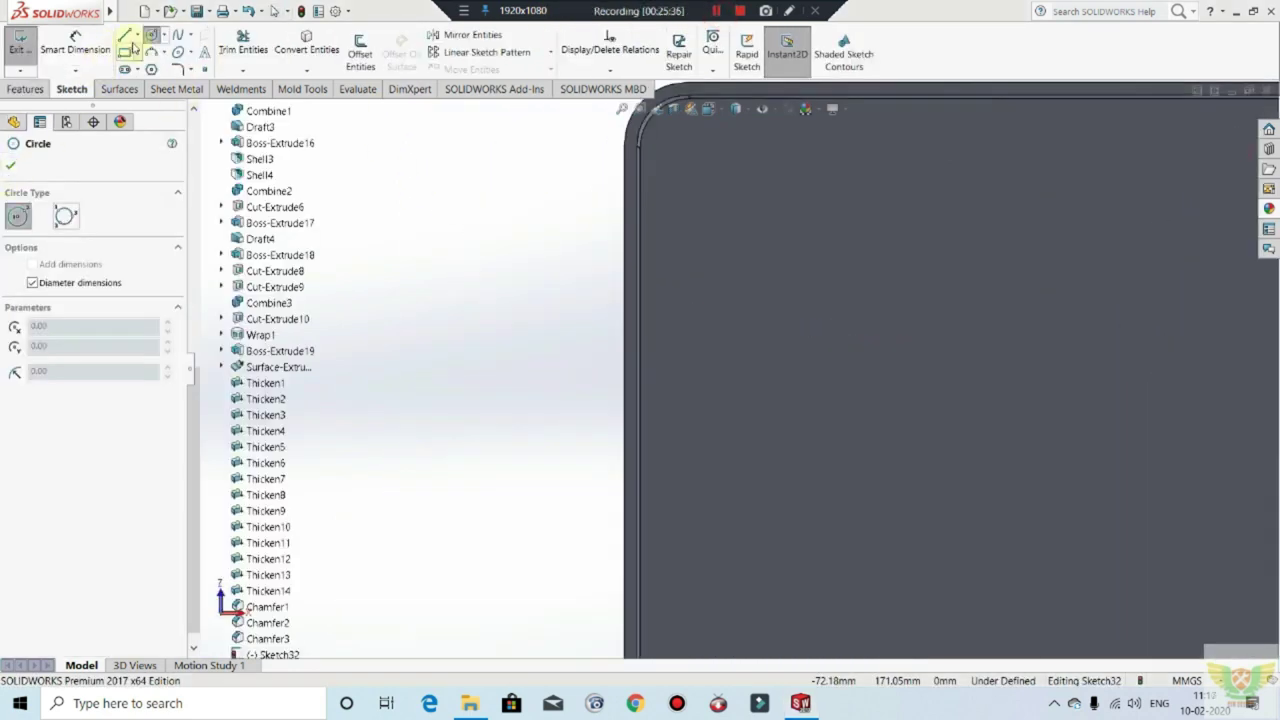
click(664, 187)
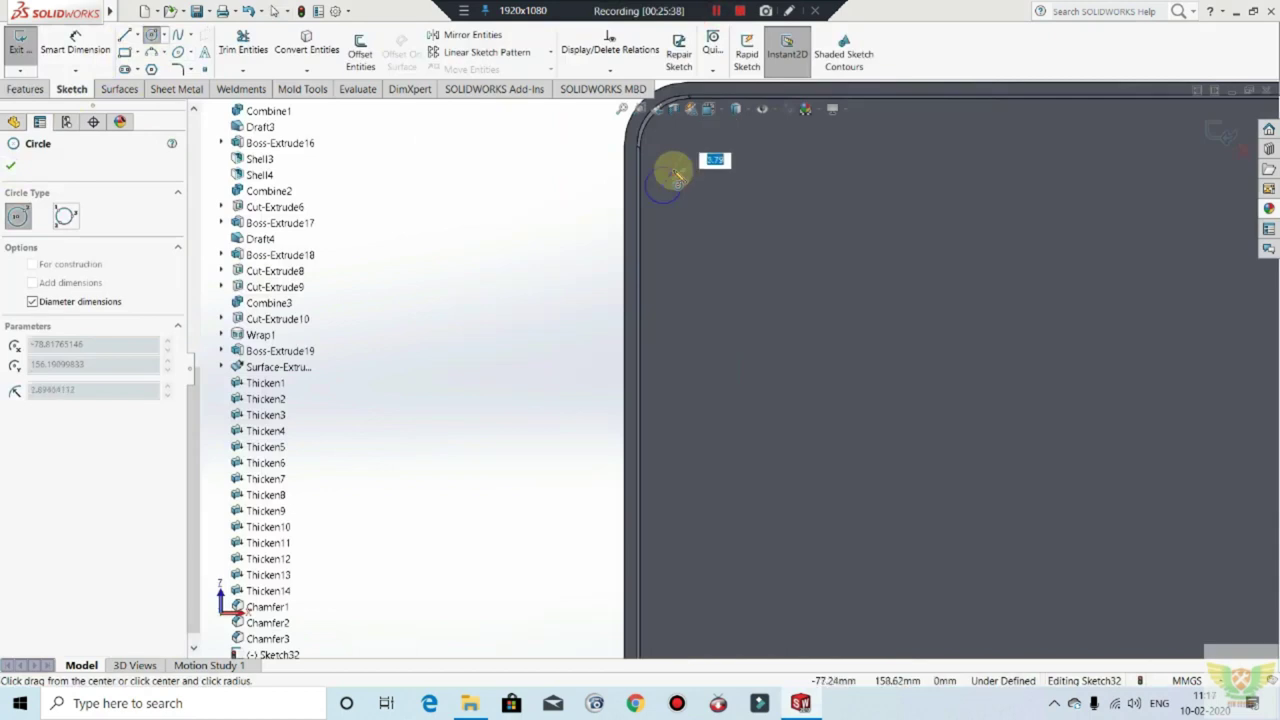
text(5)
key(Return)
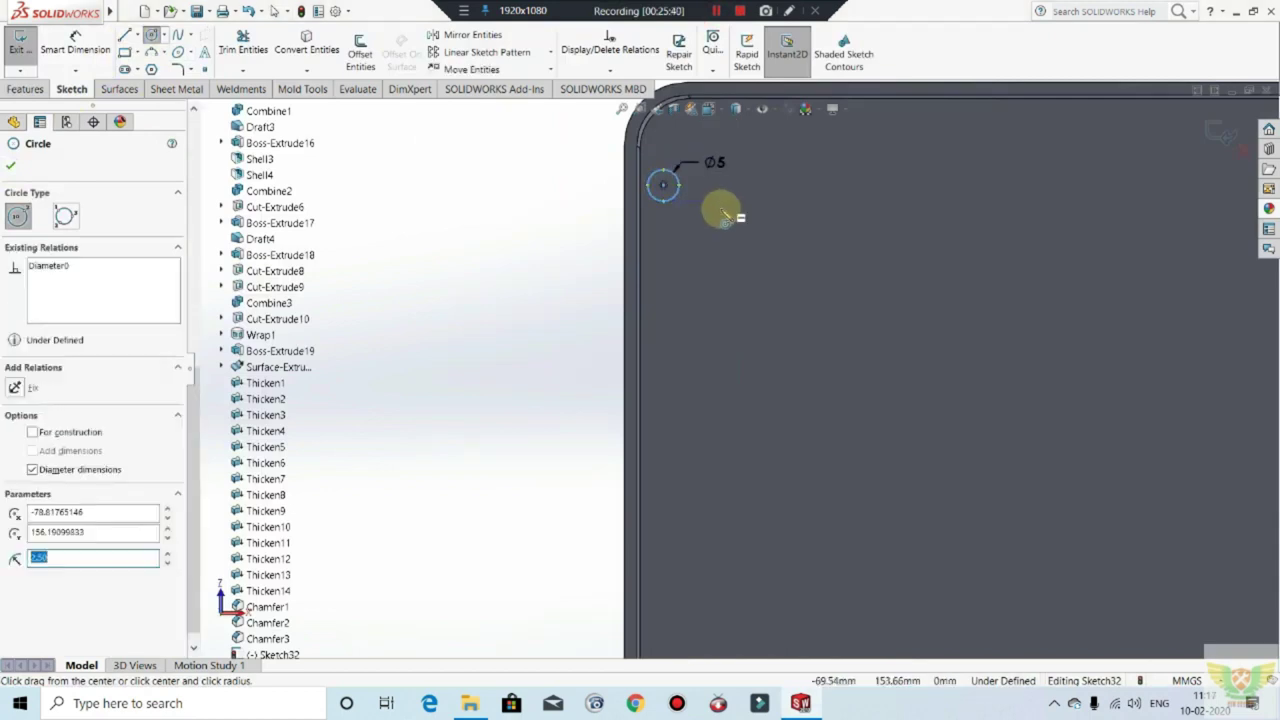
key(Escape)
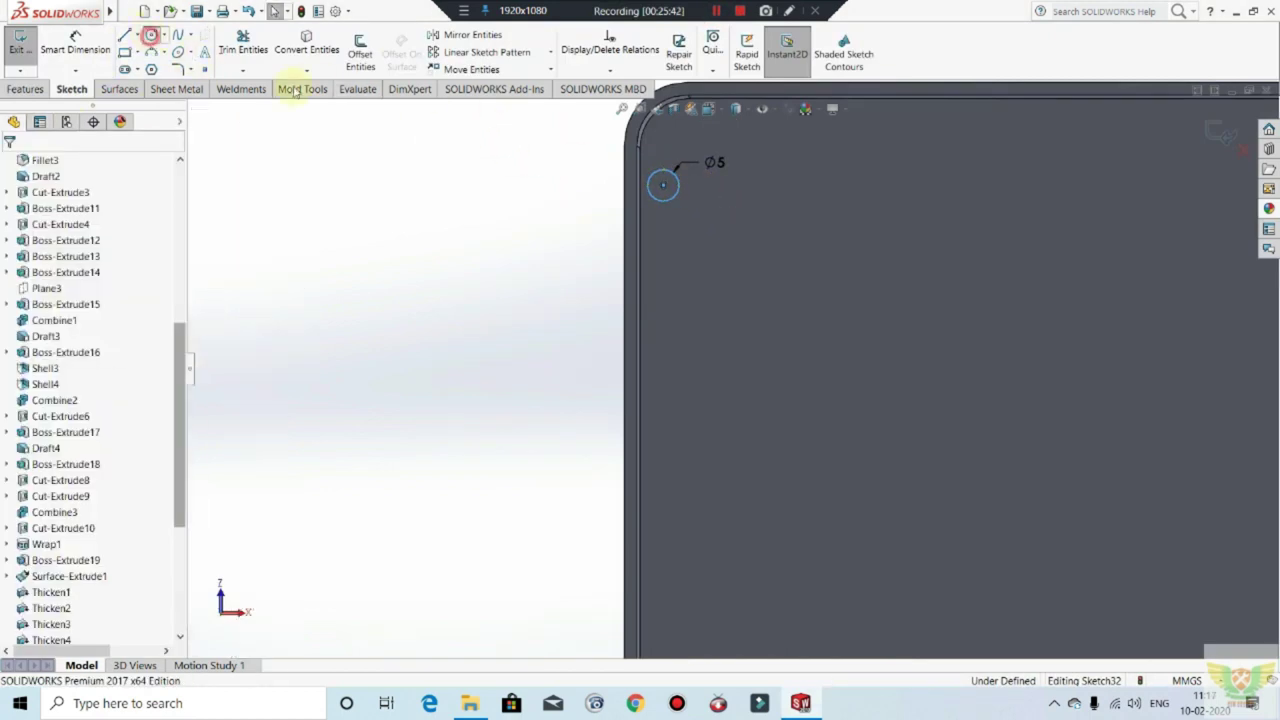
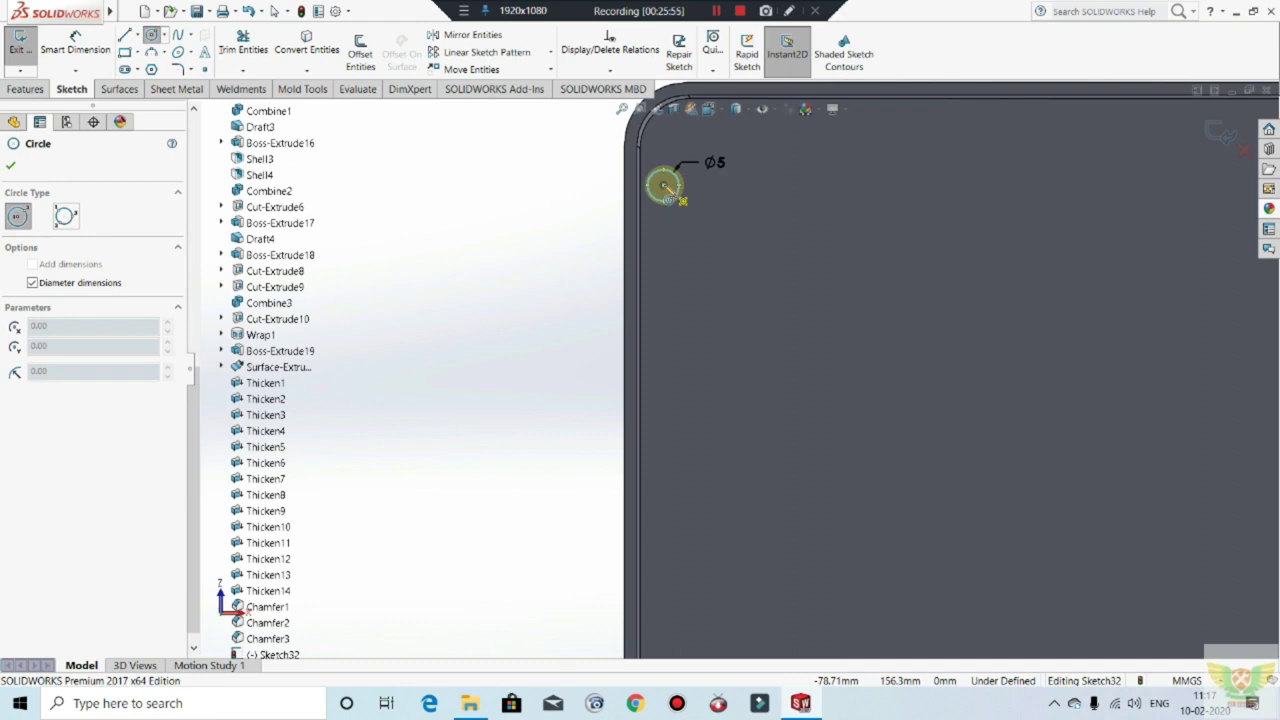
Step: Draw a Ø2 circle concentric with the Ø5 circle near the cover's top-left corner
key(Escape)
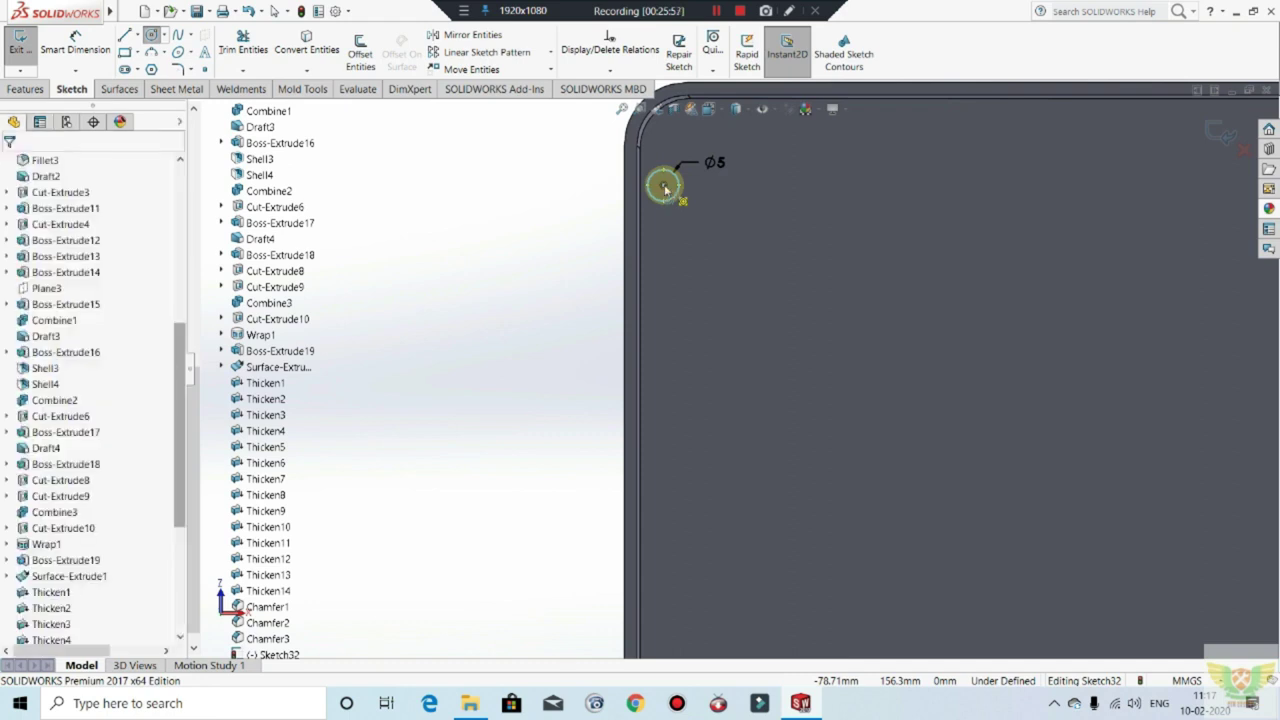
click(152, 36)
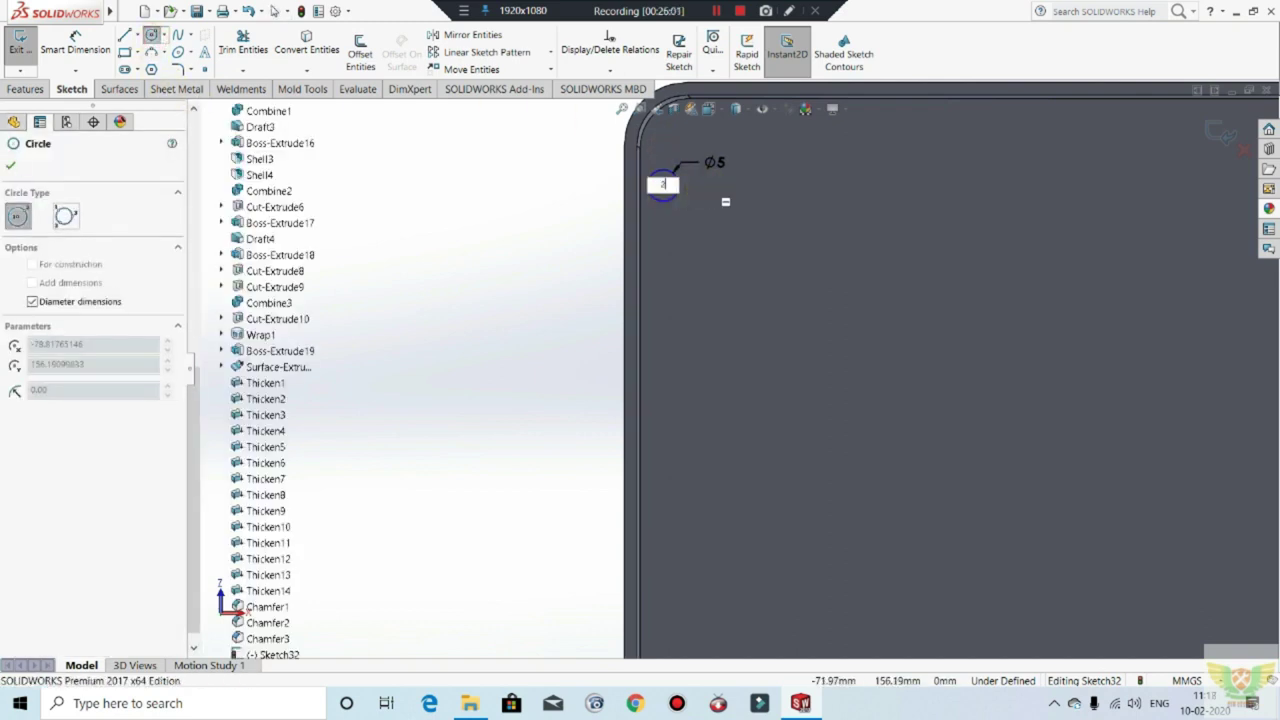
key(Return)
key(Escape)
Step: Place a vertical dimension from the cover's top edge to the circle centre
scroll(873, 157, down, 2)
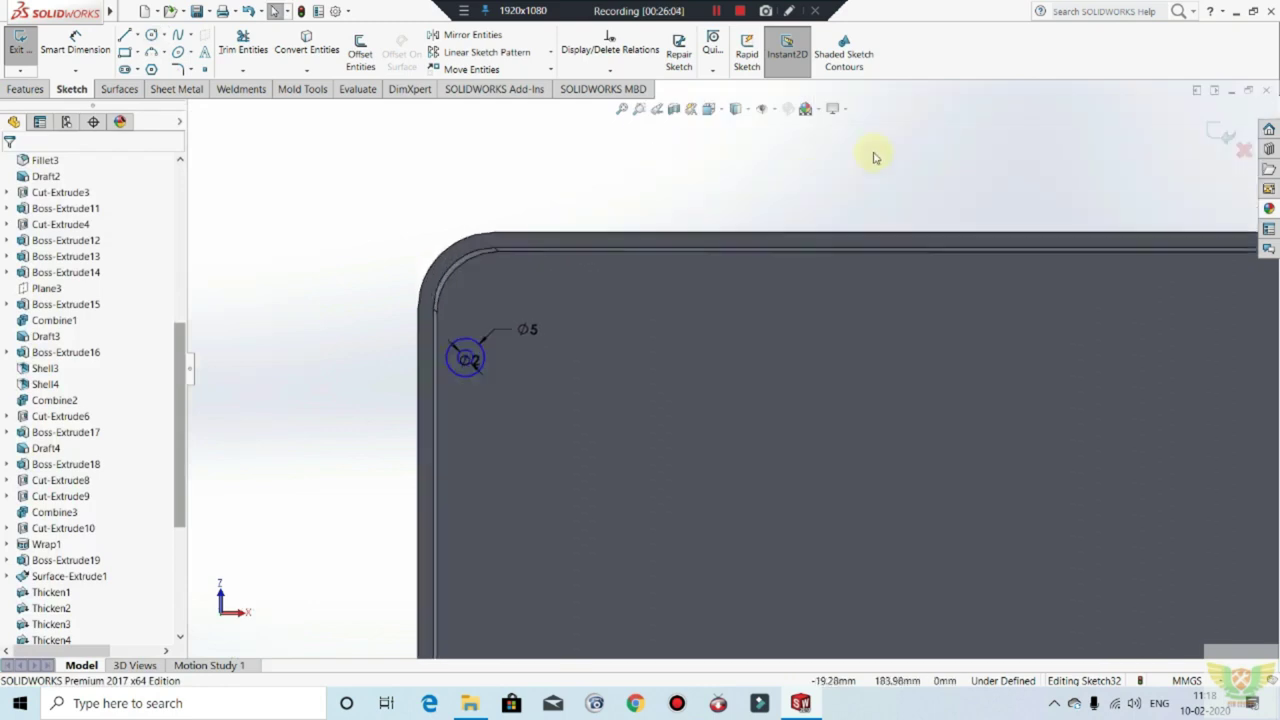
click(78, 37)
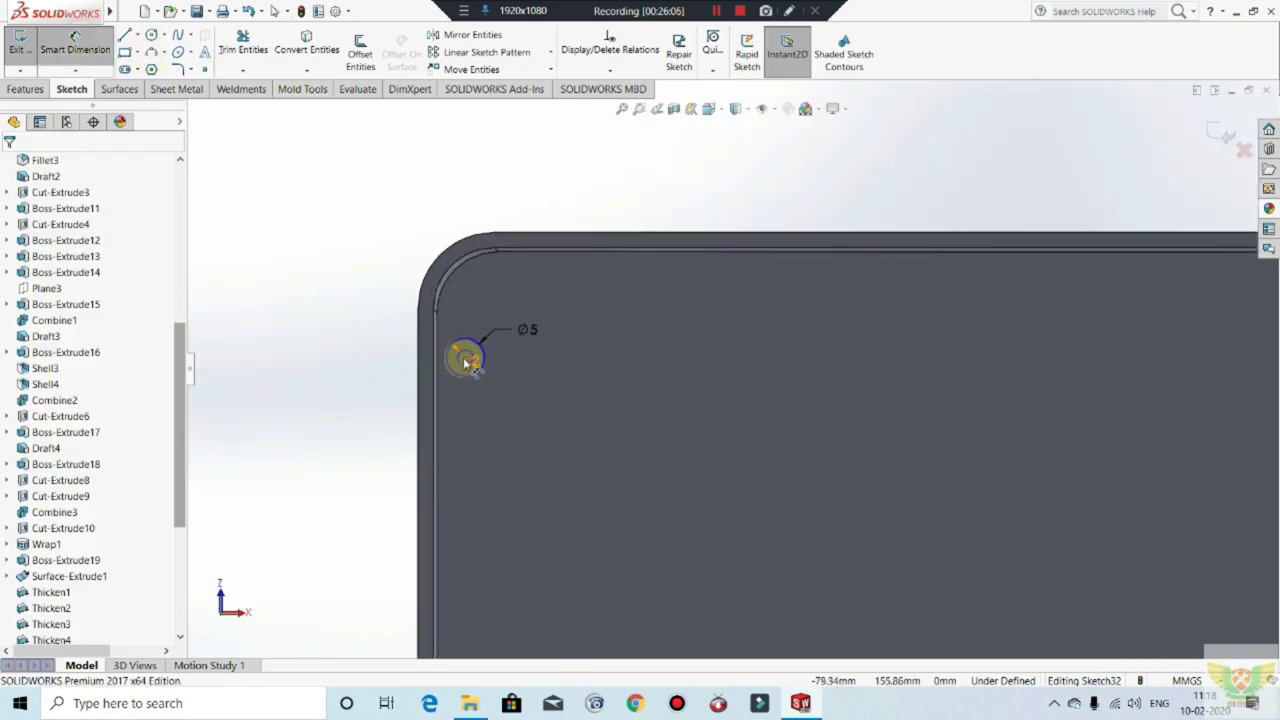
click(529, 234)
scroll(480, 349, down, 2)
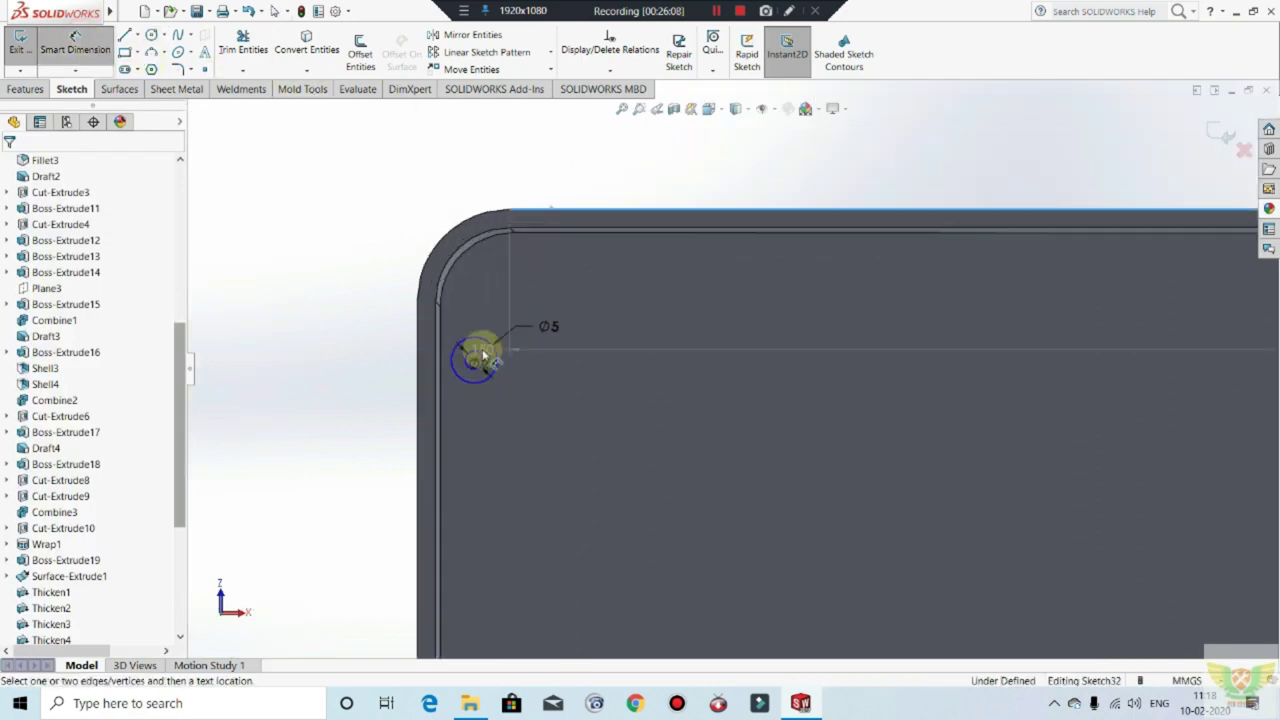
click(497, 366)
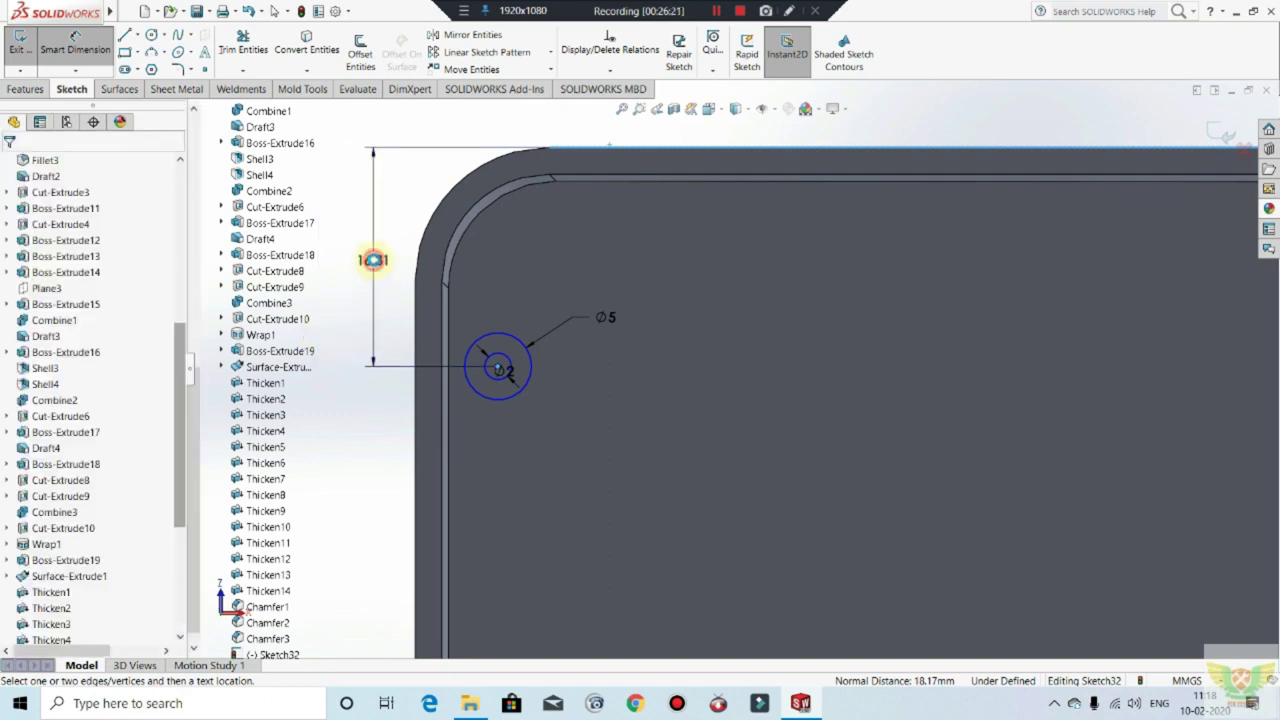
click(373, 260)
Step: Set the top-edge-to-centre distance to 175 mm
text(175)
key(Return)
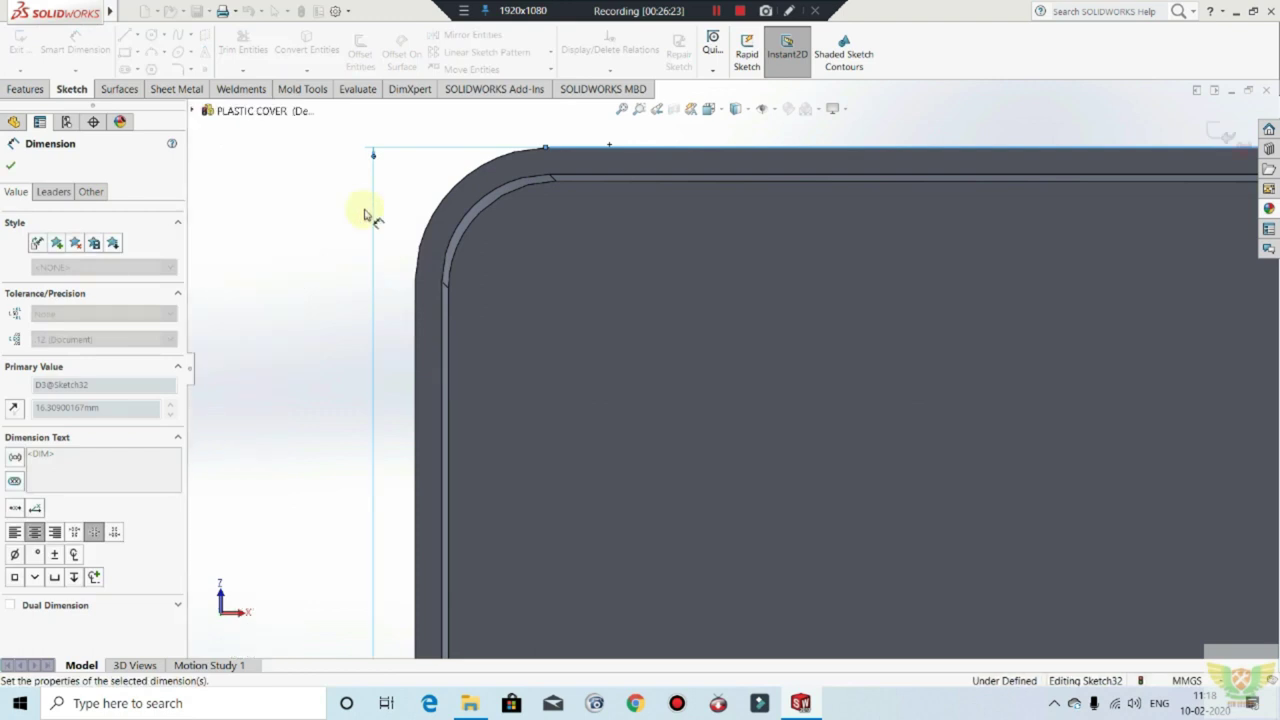
scroll(563, 320, up, 3)
scroll(528, 300, up, 3)
scroll(512, 288, up, 3)
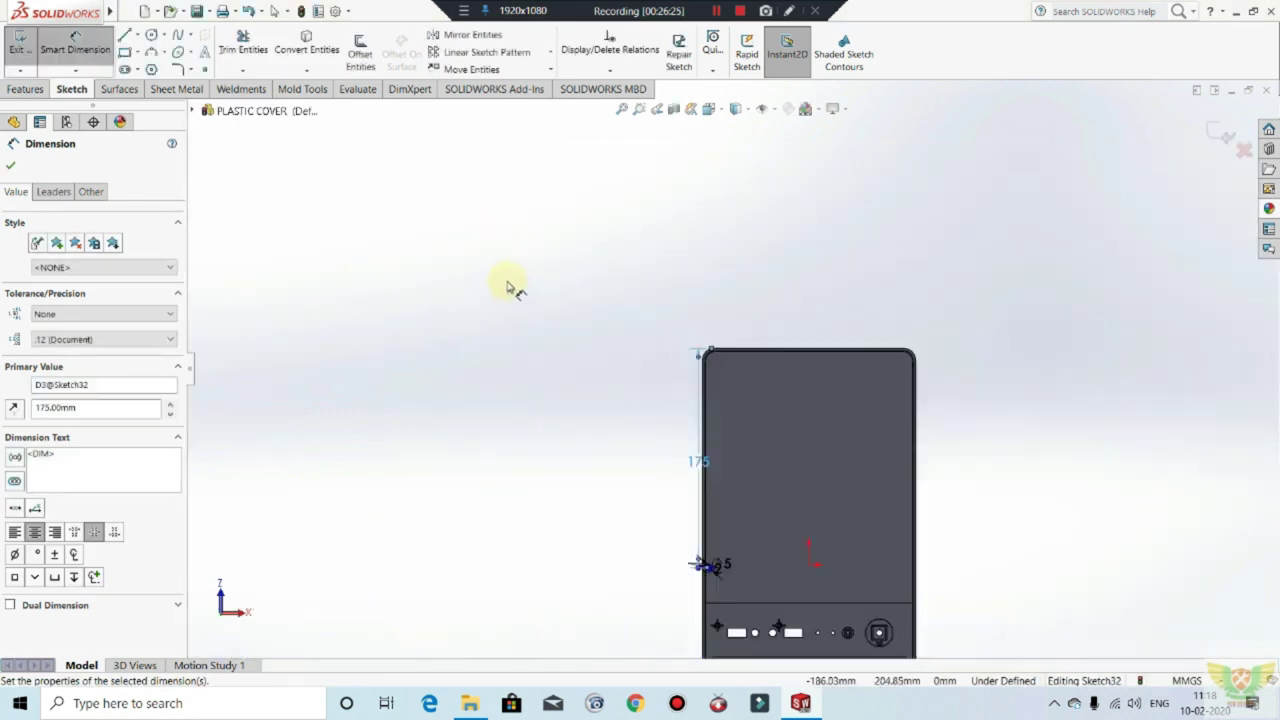
scroll(777, 528, up, 2)
scroll(790, 535, down, 2)
scroll(730, 515, down, 3)
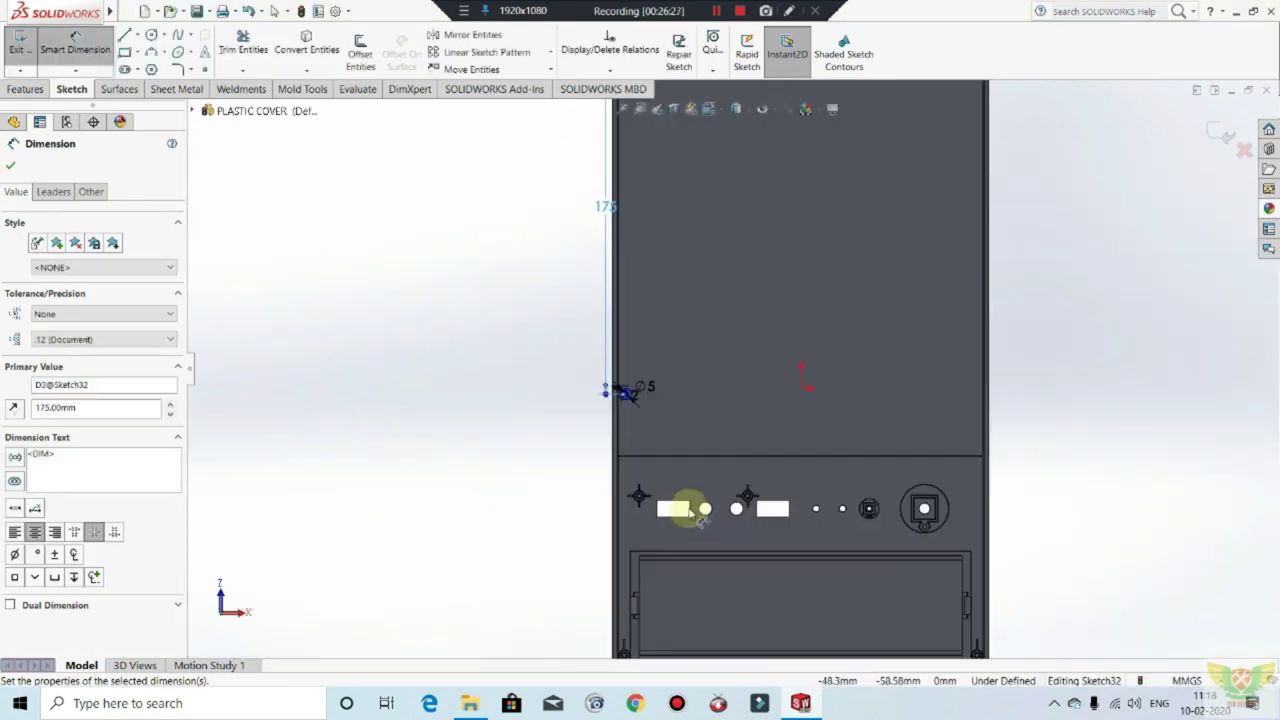
scroll(686, 506, down, 3)
scroll(580, 245, down, 3)
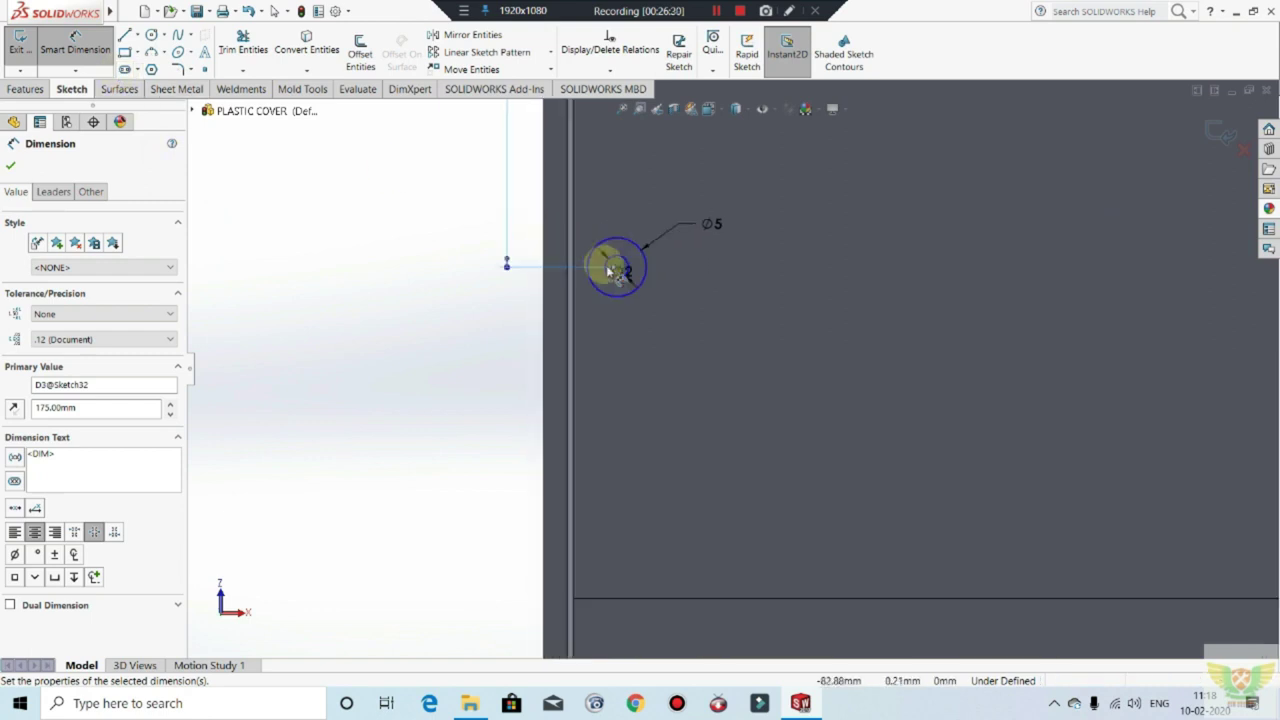
scroll(650, 290, down, 3)
key(Escape)
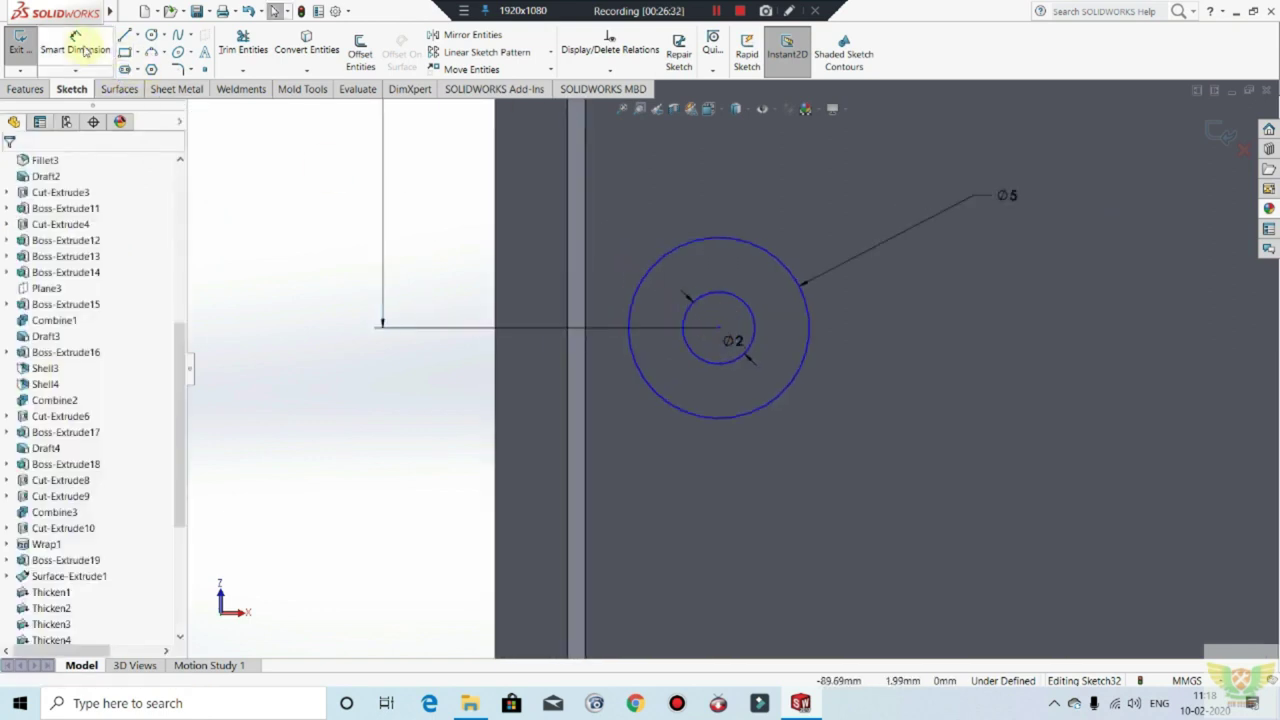
Step: Align the circle centre with the lower side boss circle using a 0 mm horizontal dimension
click(720, 330)
scroll(606, 234, up, 2)
scroll(591, 217, up, 3)
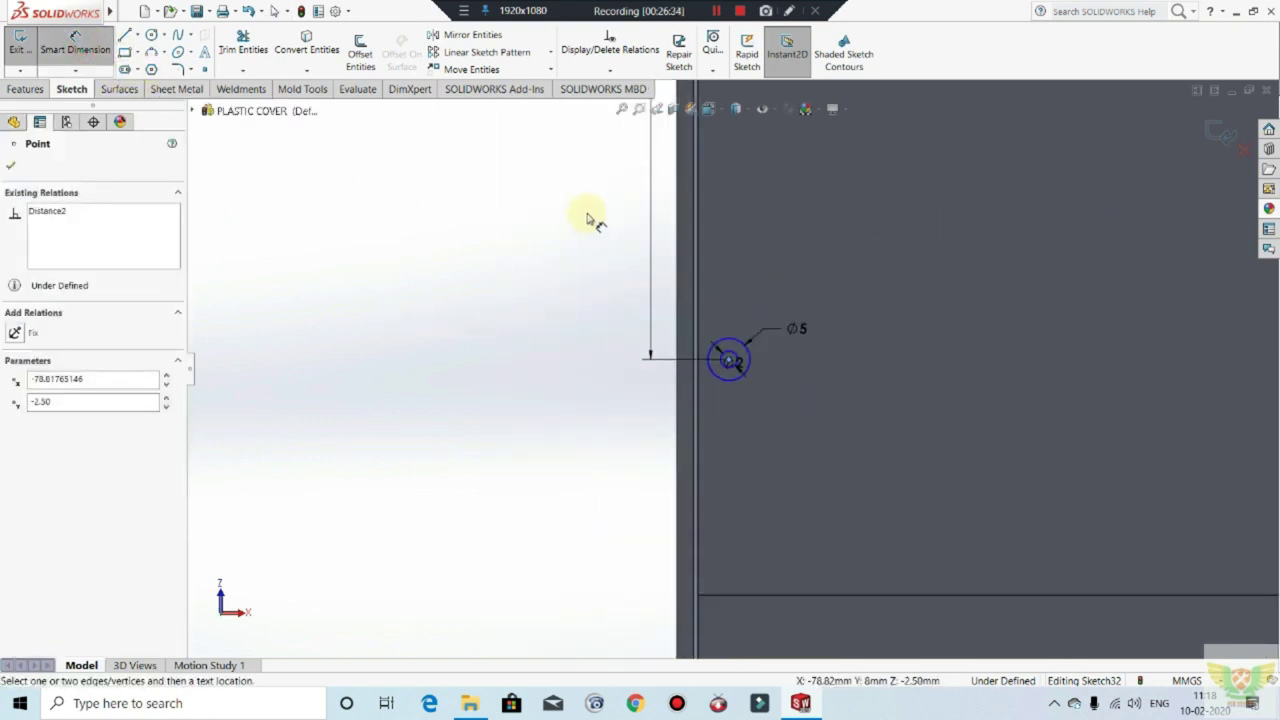
scroll(591, 220, up, 3)
scroll(660, 510, up, 2)
scroll(680, 518, down, 2)
scroll(665, 460, down, 3)
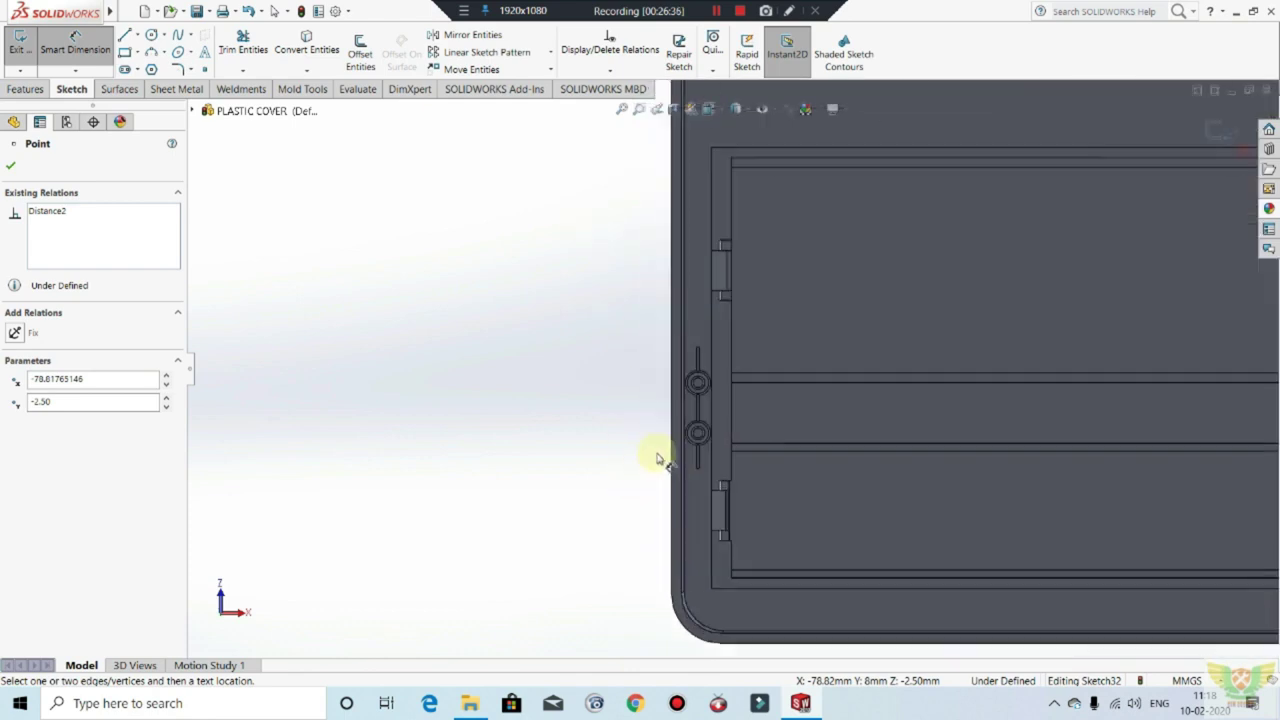
scroll(725, 412, down, 3)
scroll(770, 392, down, 2)
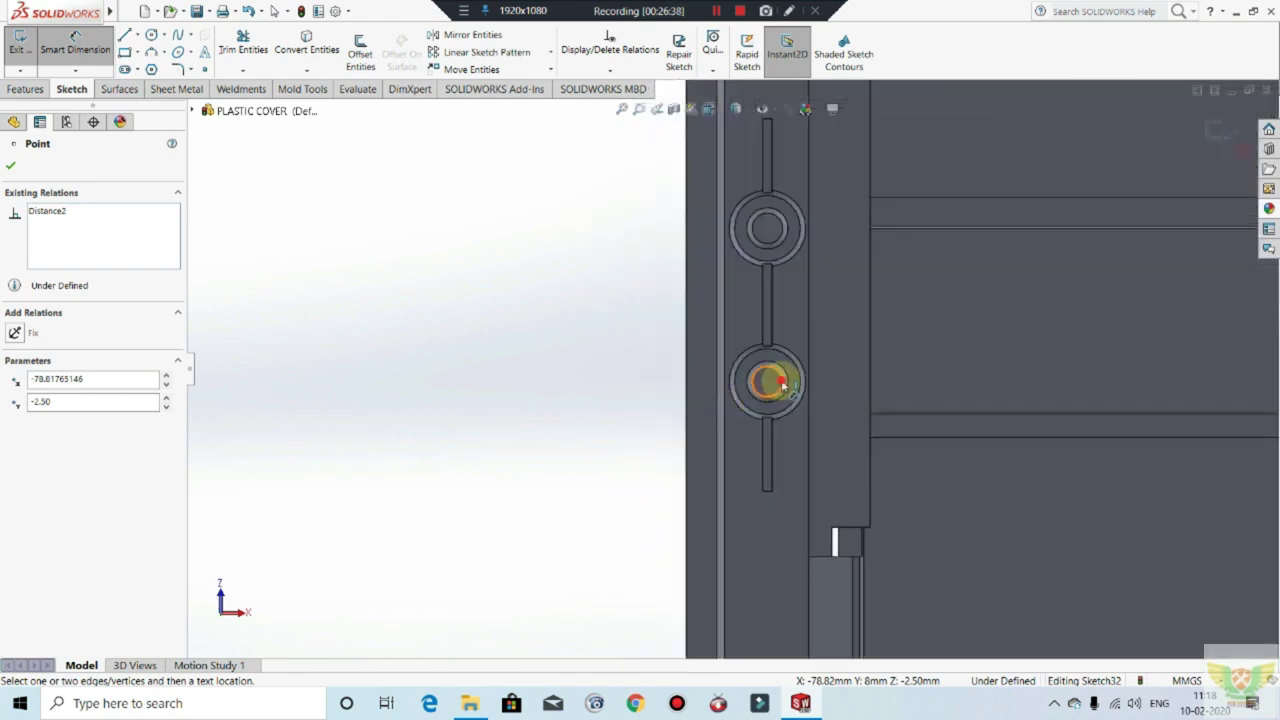
click(781, 383)
scroll(755, 400, up, 2)
scroll(752, 440, up, 1)
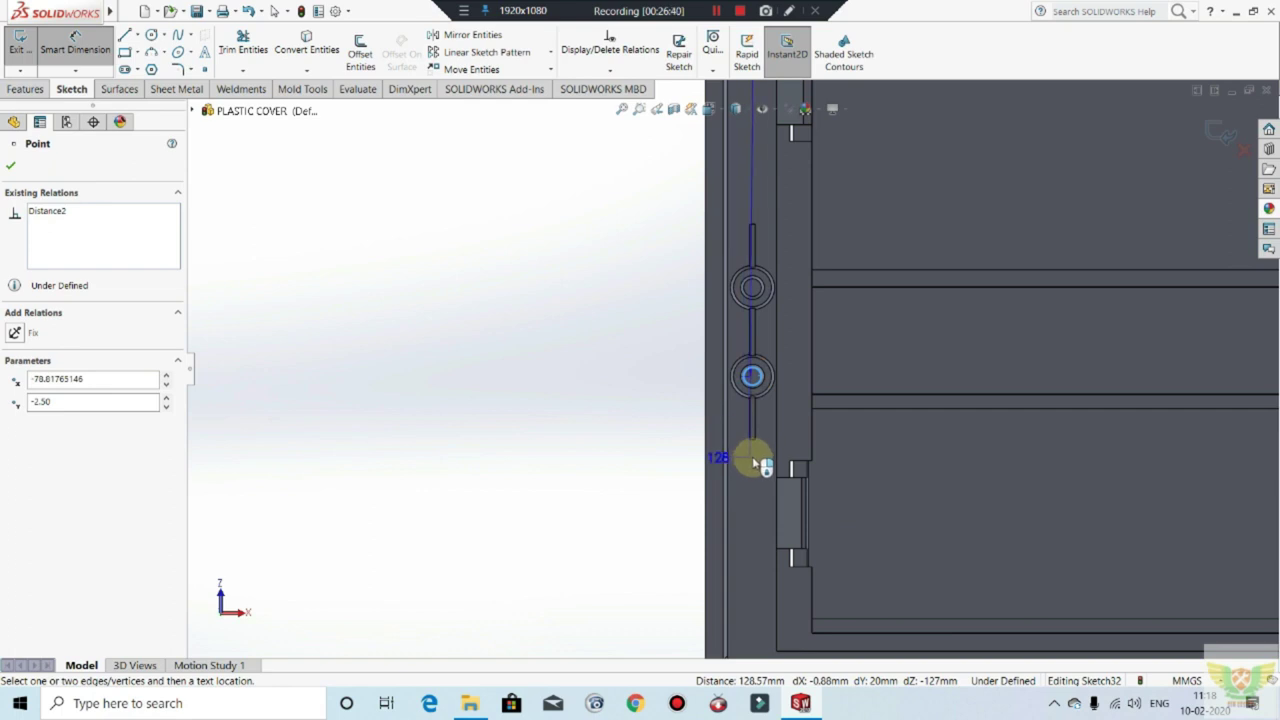
click(760, 462)
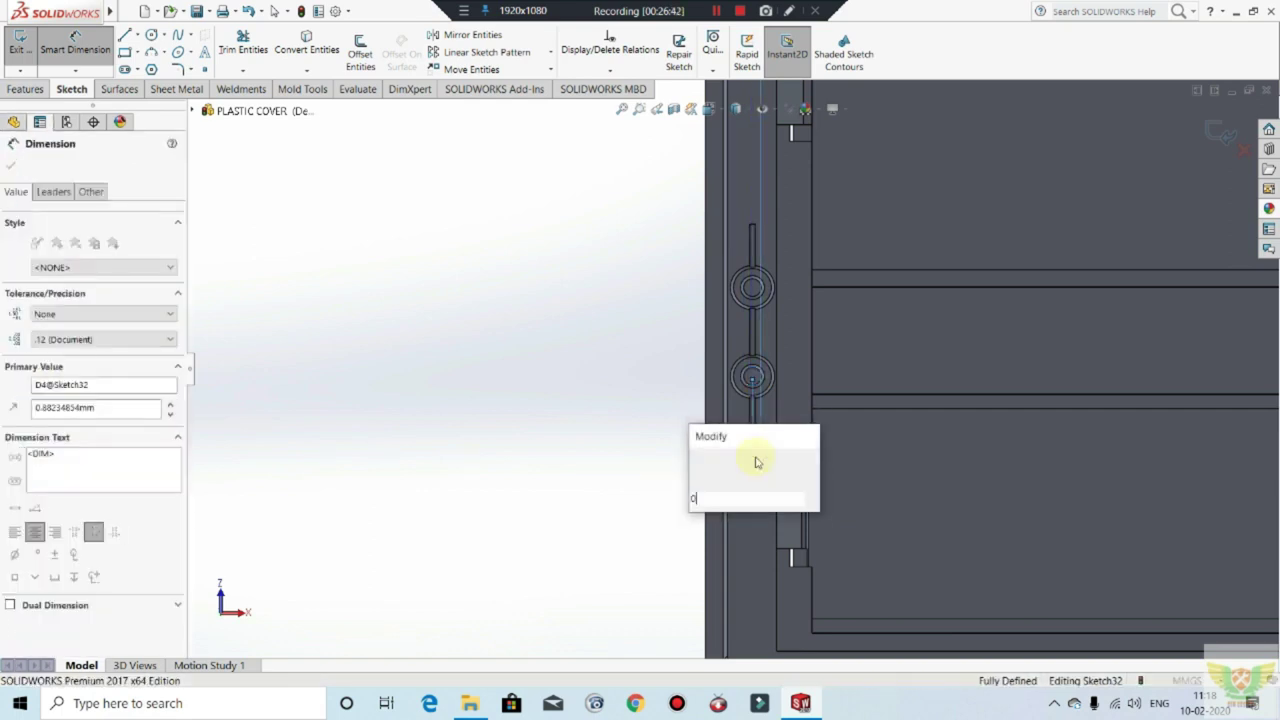
key(Return)
key(Escape)
scroll(758, 452, up, 2)
scroll(770, 451, up, 3)
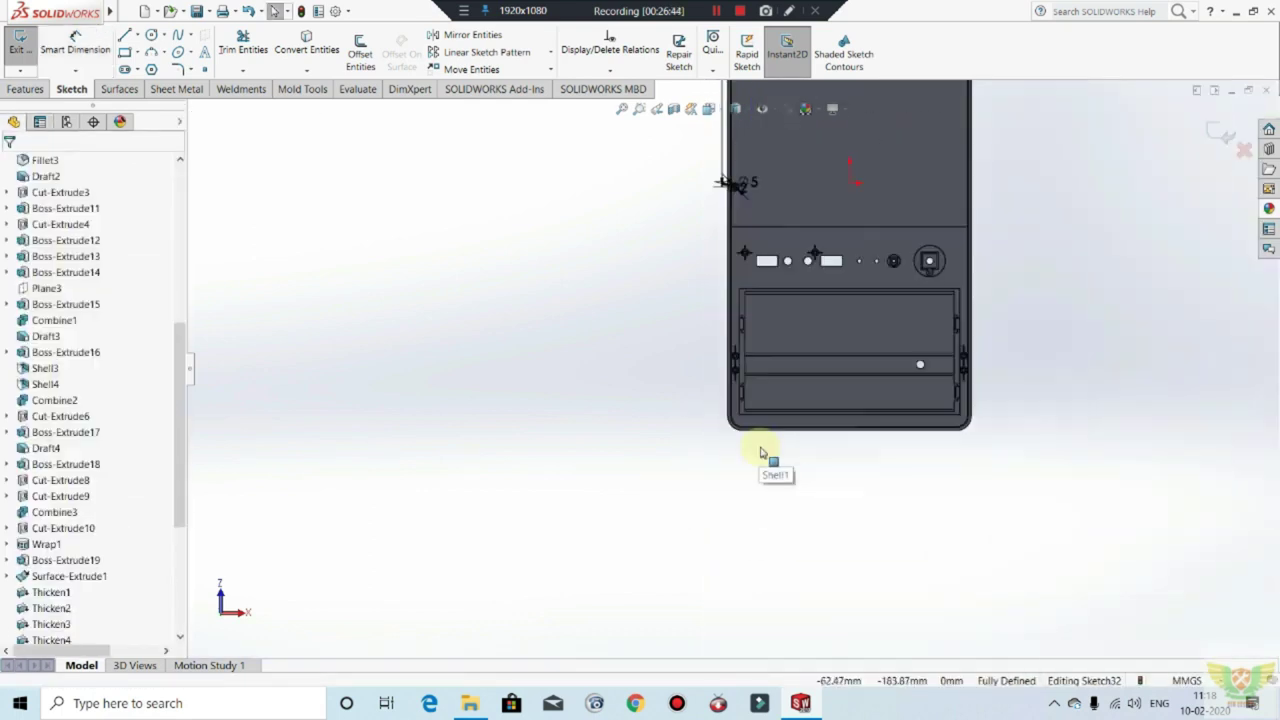
scroll(797, 202, down, 3)
scroll(780, 206, down, 1)
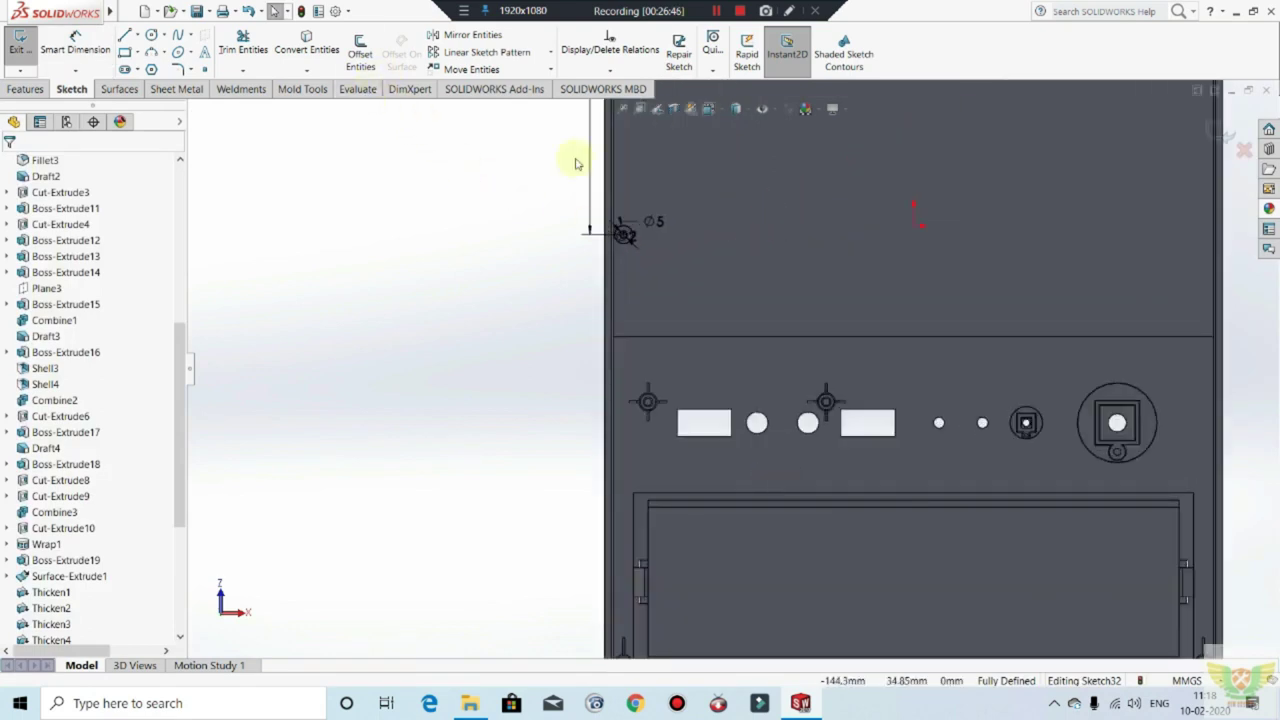
scroll(652, 222, down, 3)
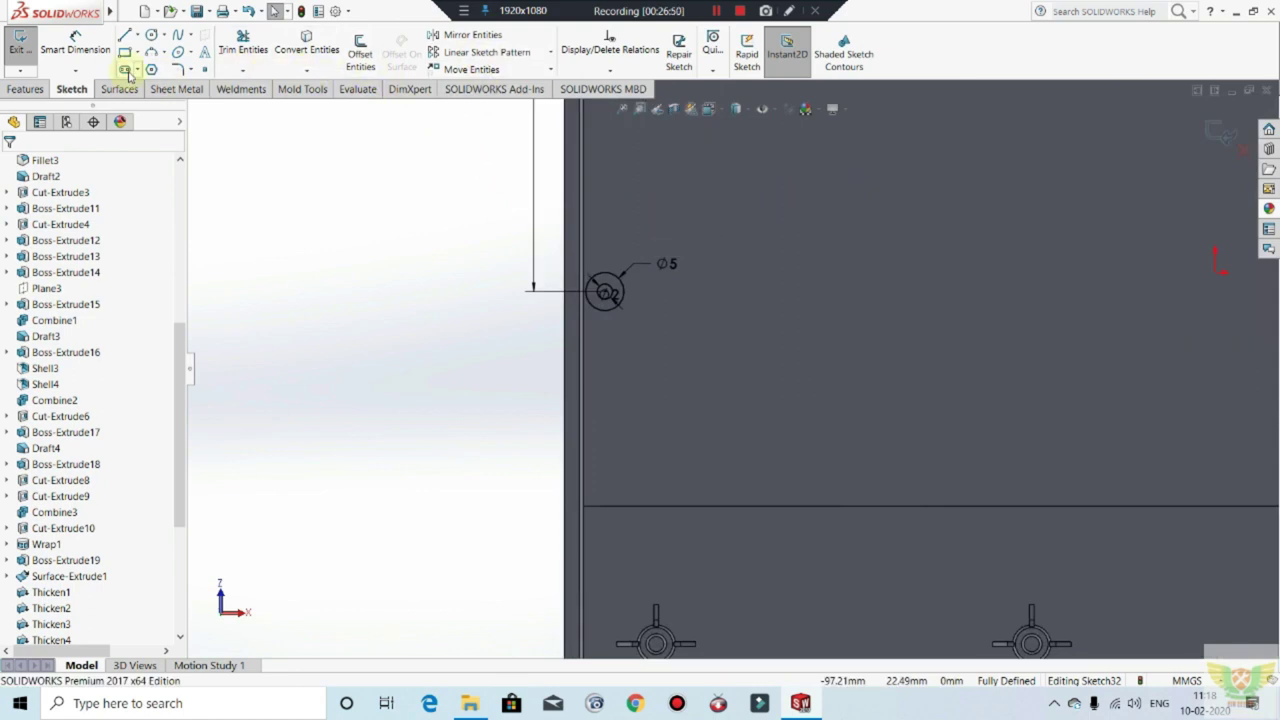
Step: Draw a vertical centreline down from the origin
click(137, 36)
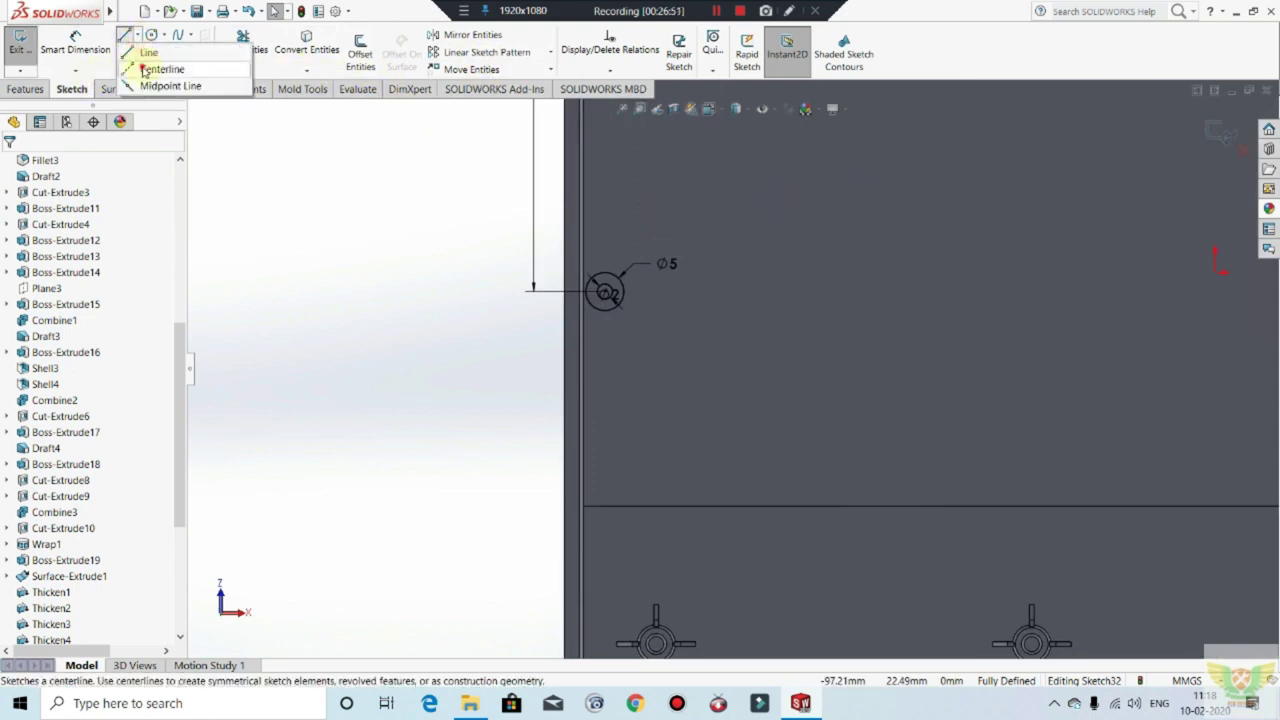
click(150, 66)
scroll(1110, 268, up, 2)
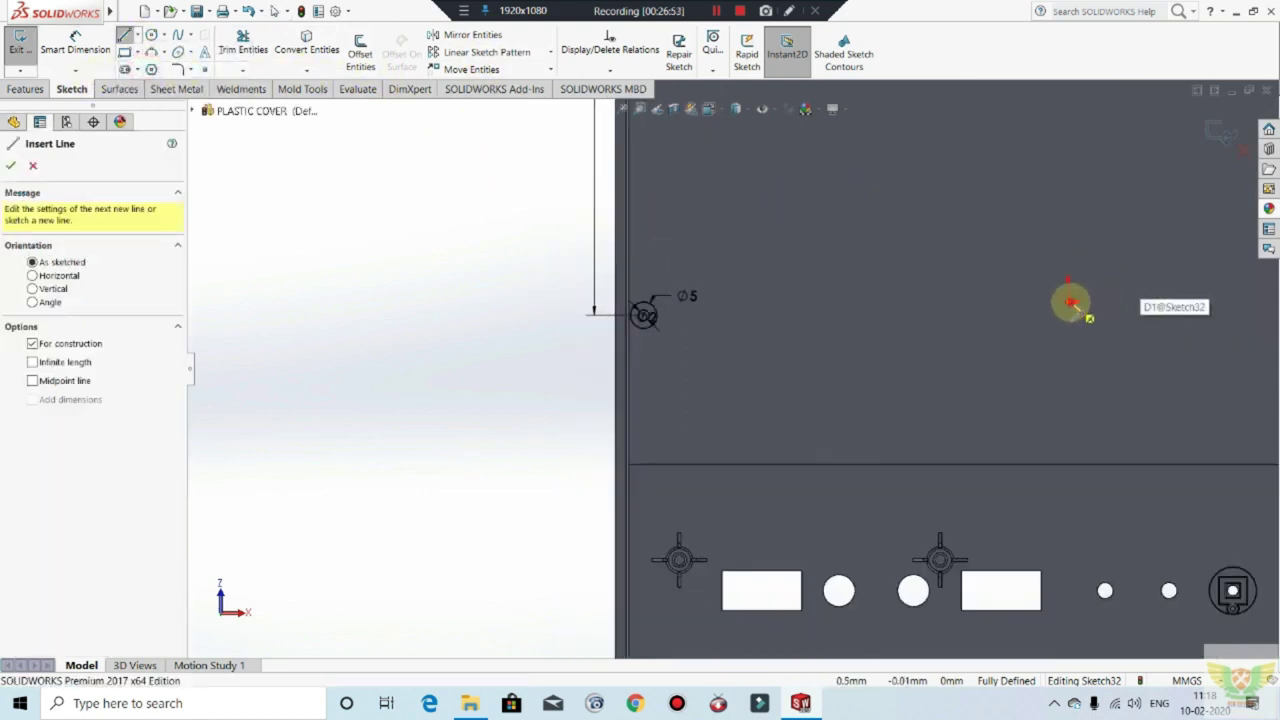
drag(1070, 302, 1068, 368)
key(Escape)
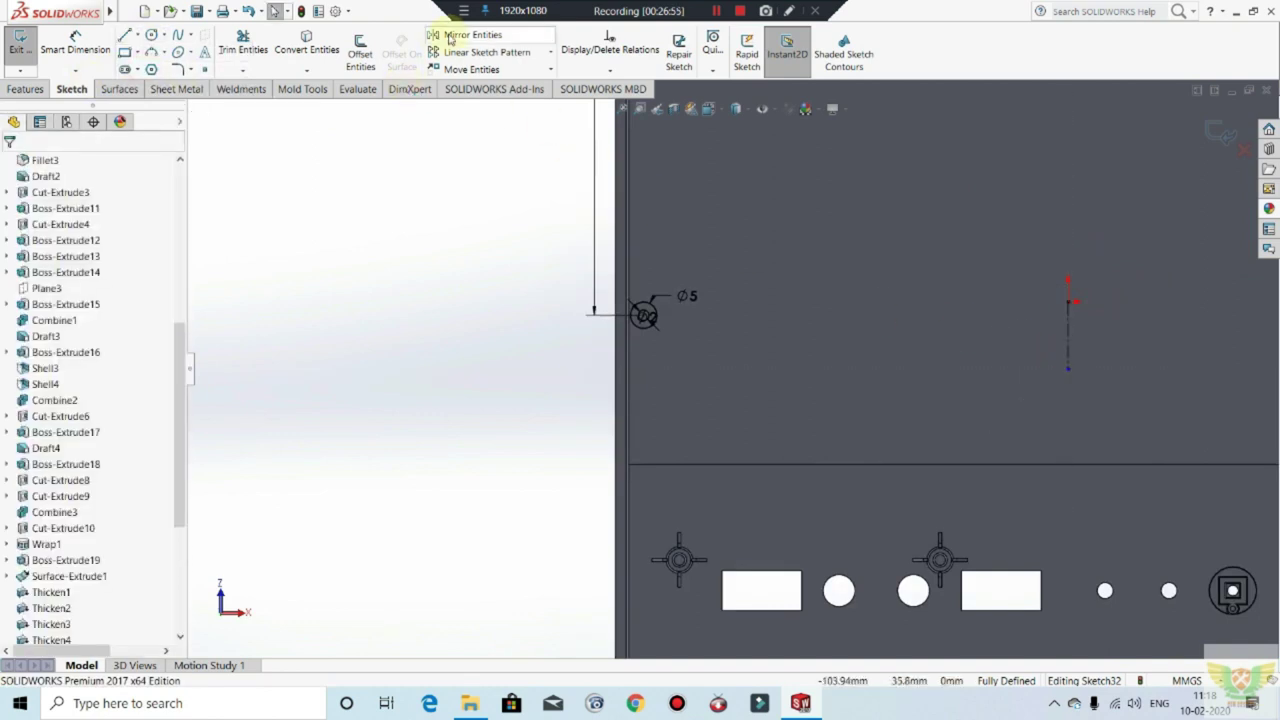
Step: Mirror the Ø5 and Ø2 circles (Arc1, Arc2) about the vertical centreline Line2
click(449, 38)
scroll(645, 316, down, 2)
scroll(668, 312, down, 2)
click(679, 296)
click(658, 304)
click(109, 363)
scroll(725, 364, up, 2)
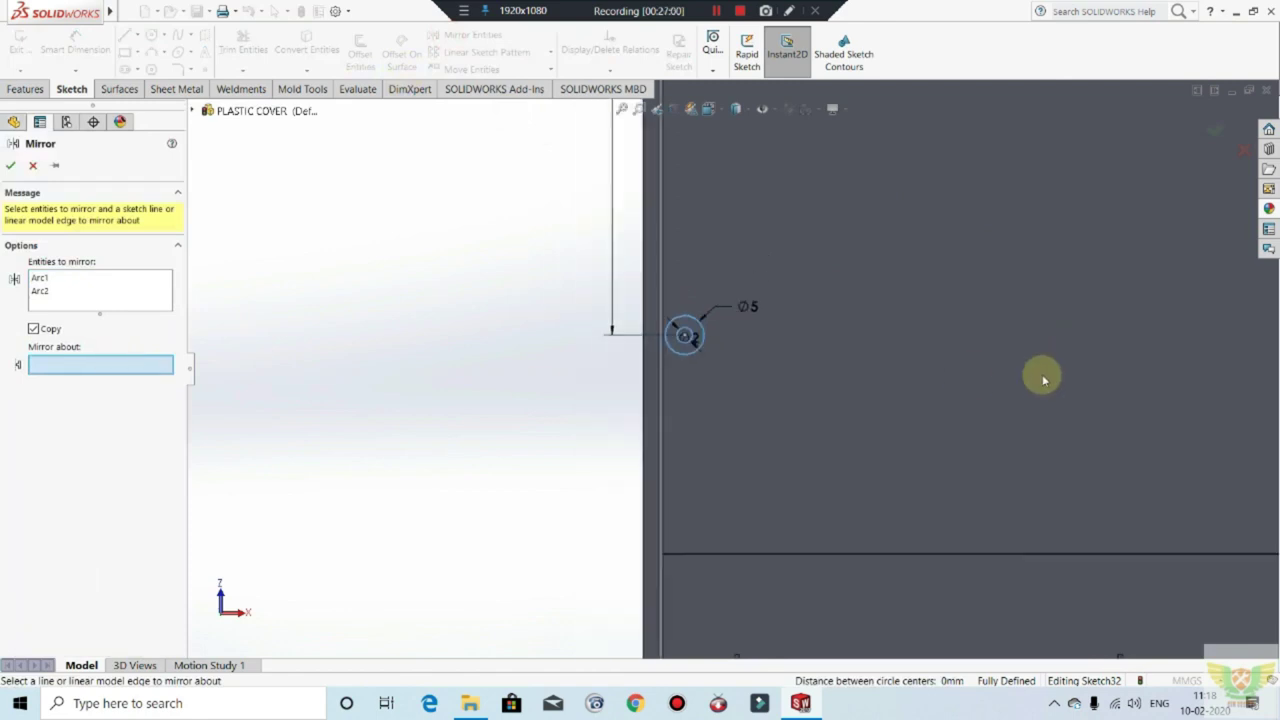
scroll(1110, 364, up, 2)
click(1133, 352)
scroll(1103, 380, up, 1)
scroll(1006, 360, up, 2)
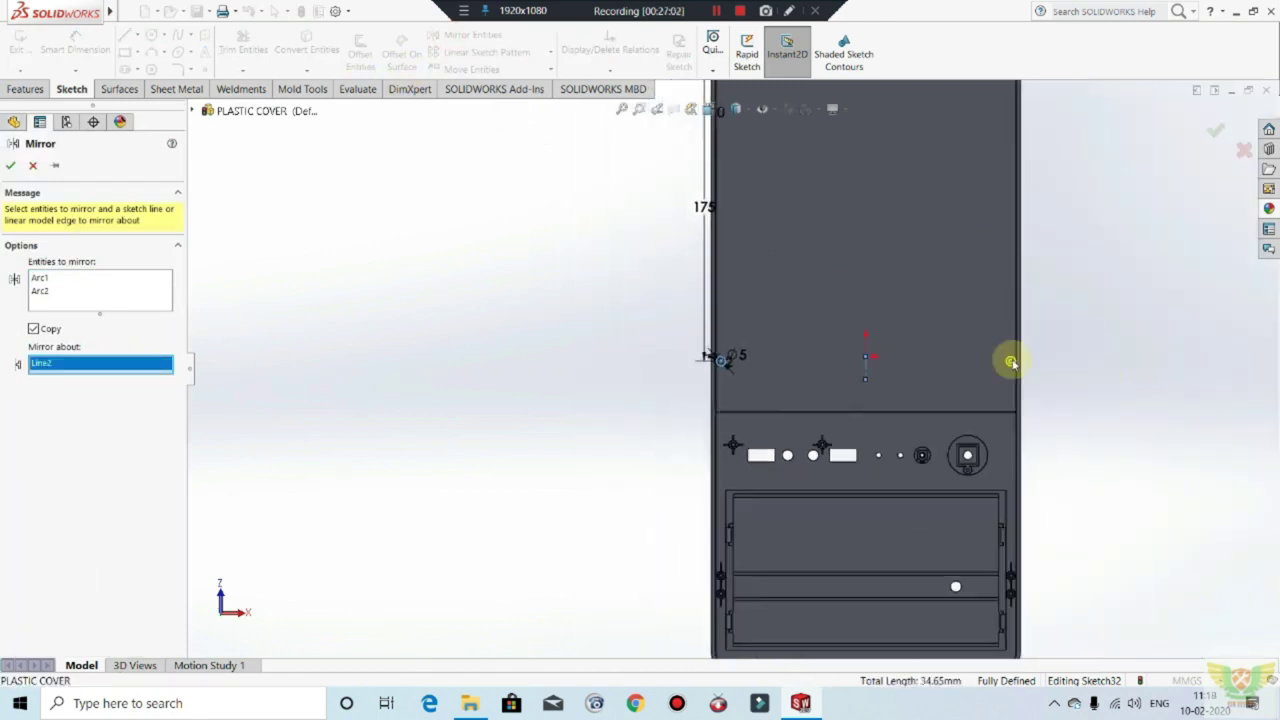
scroll(974, 367, up, 1)
right_click(974, 367)
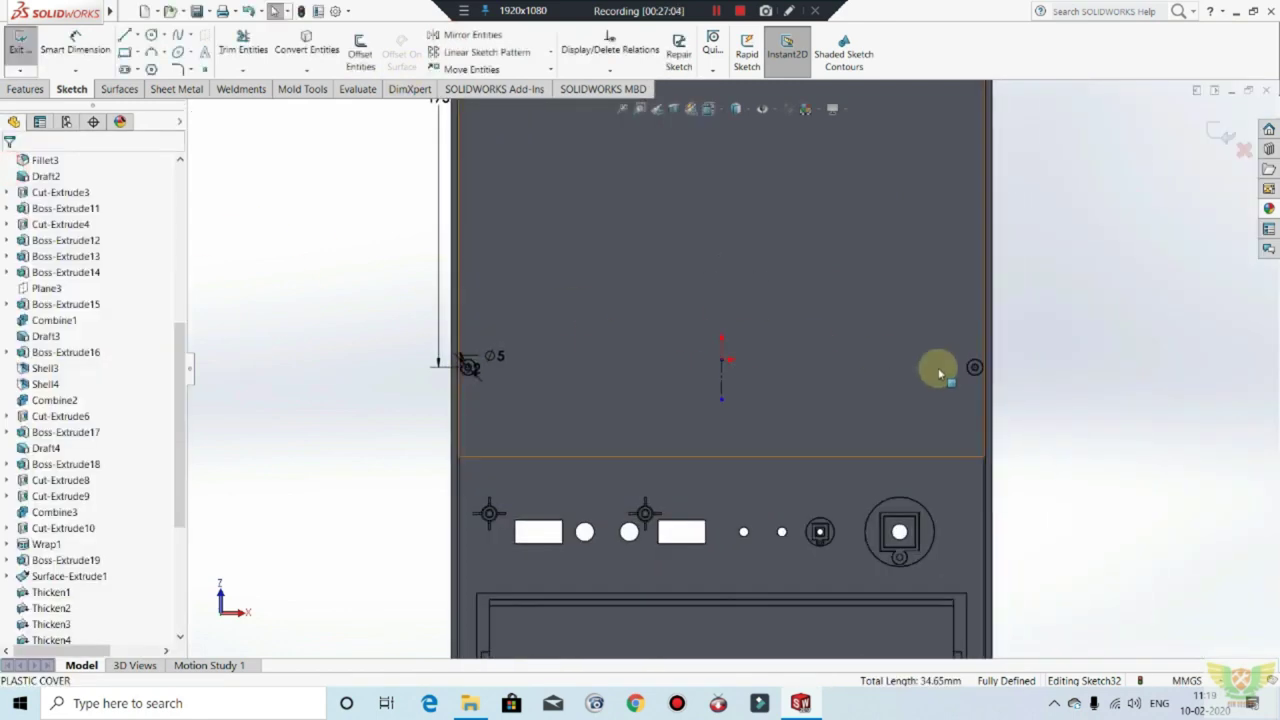
Step: Exit Sketch32
scroll(934, 380, up, 2)
scroll(900, 350, up, 2)
scroll(878, 338, down, 2)
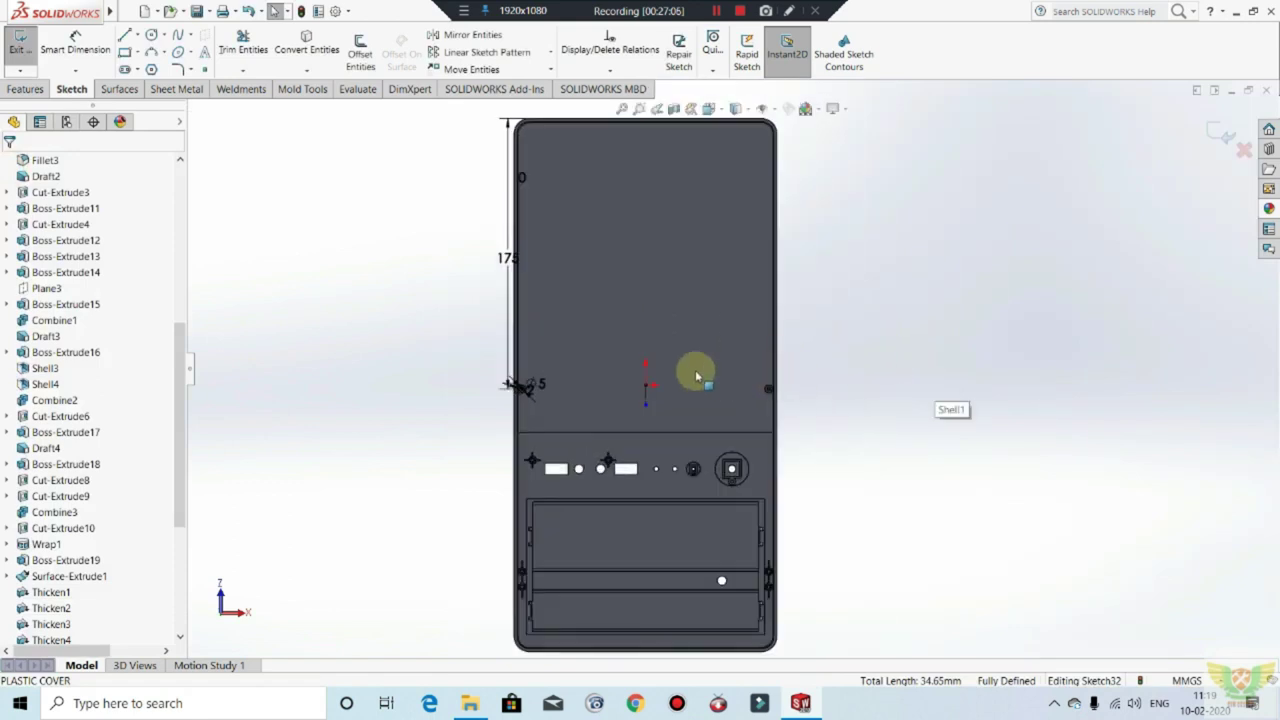
scroll(694, 371, down, 2)
click(18, 45)
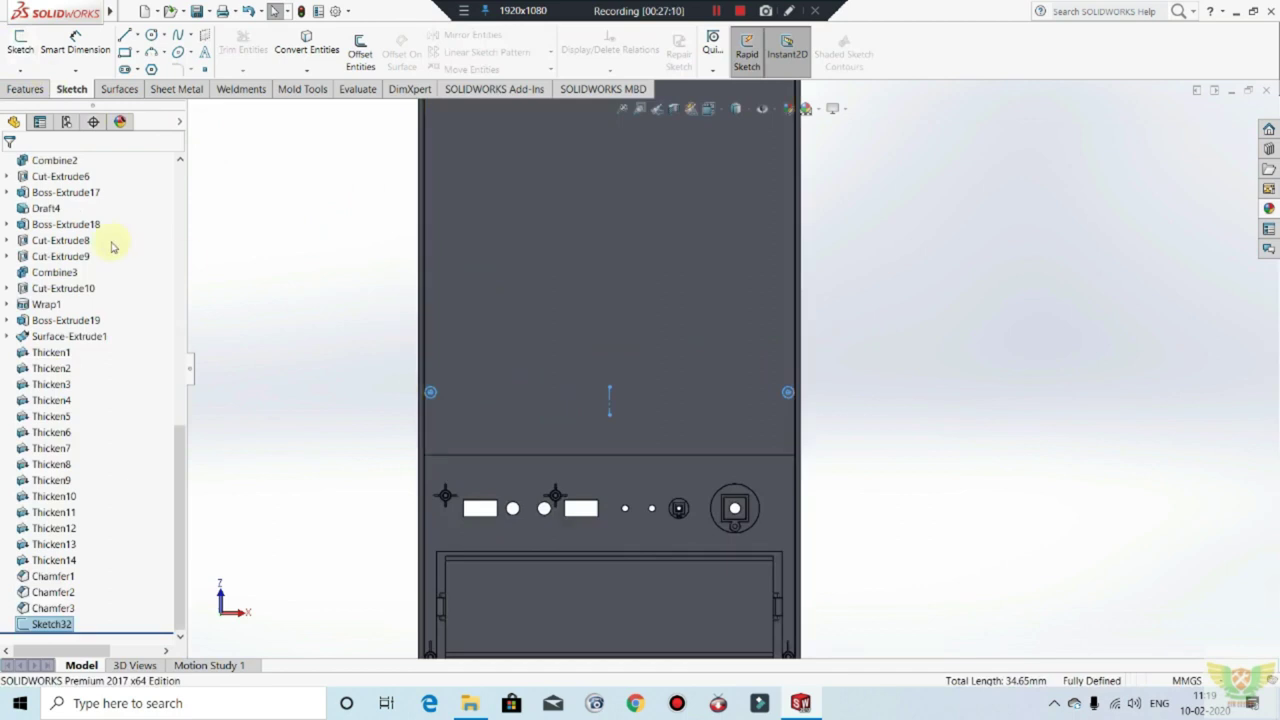
Step: Reopen Sketch32 from the feature tree and exit it again
right_click(58, 623)
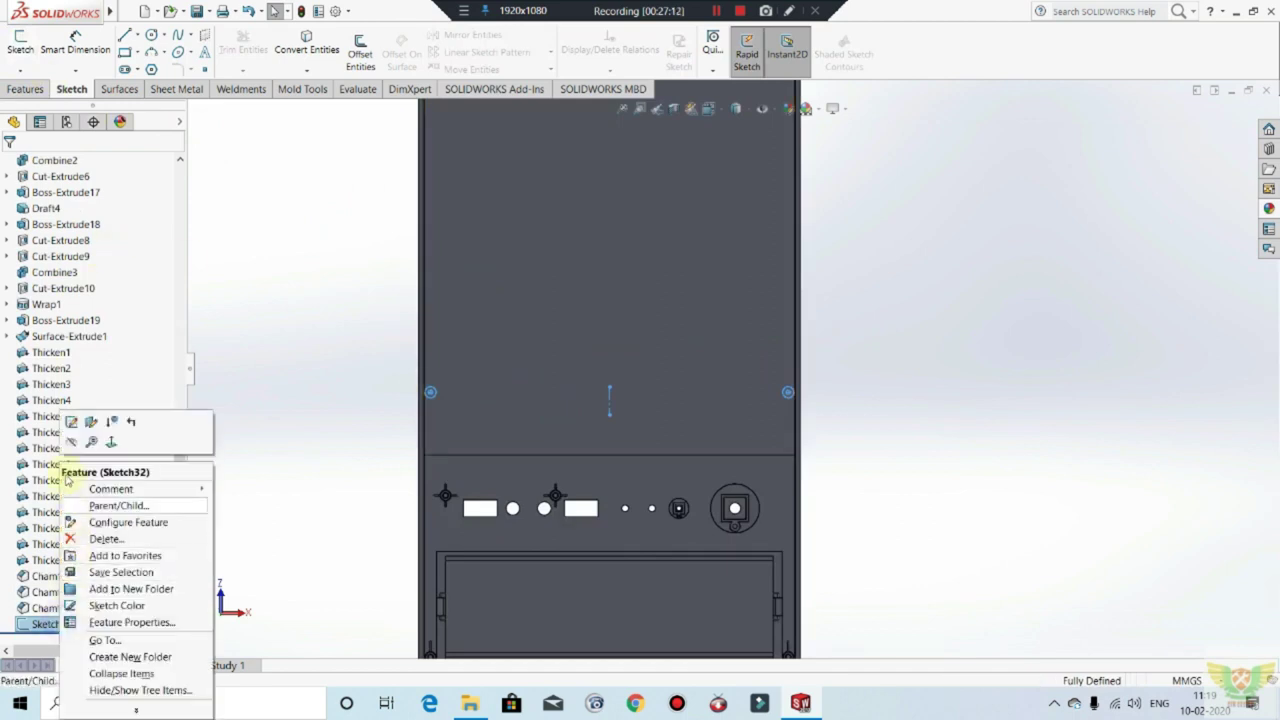
click(70, 417)
scroll(486, 377, down, 3)
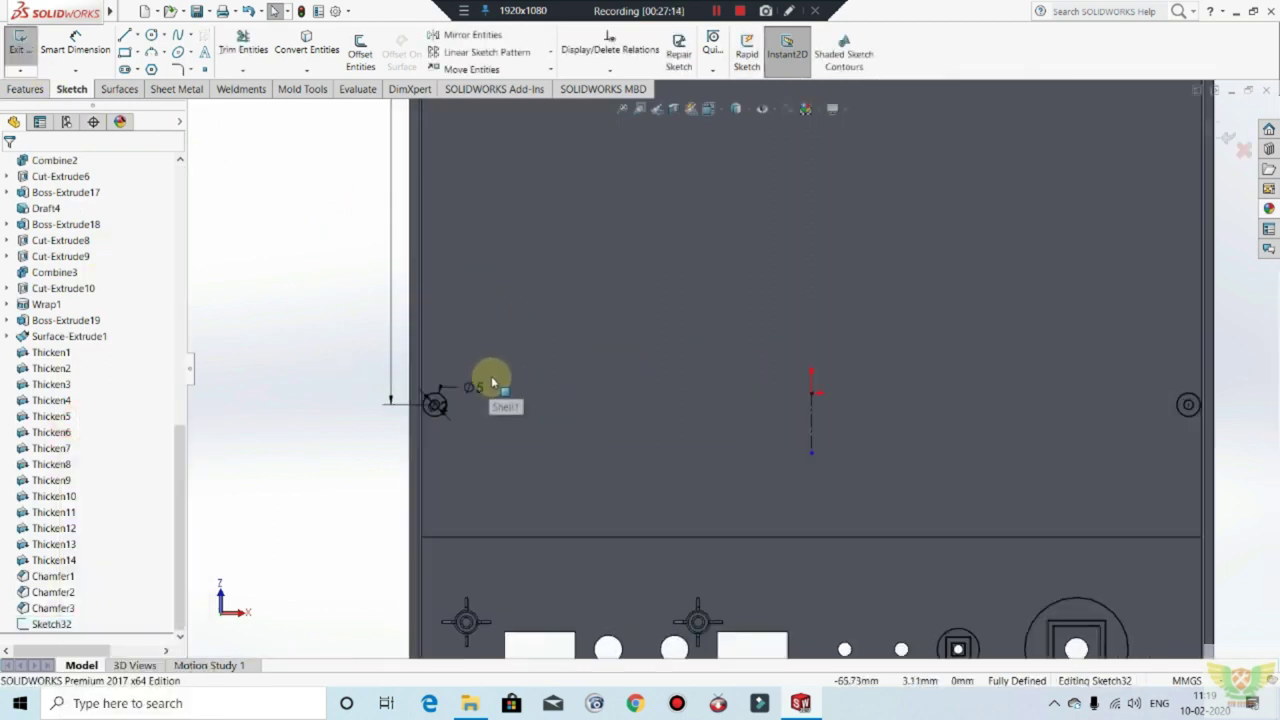
scroll(437, 414, down, 2)
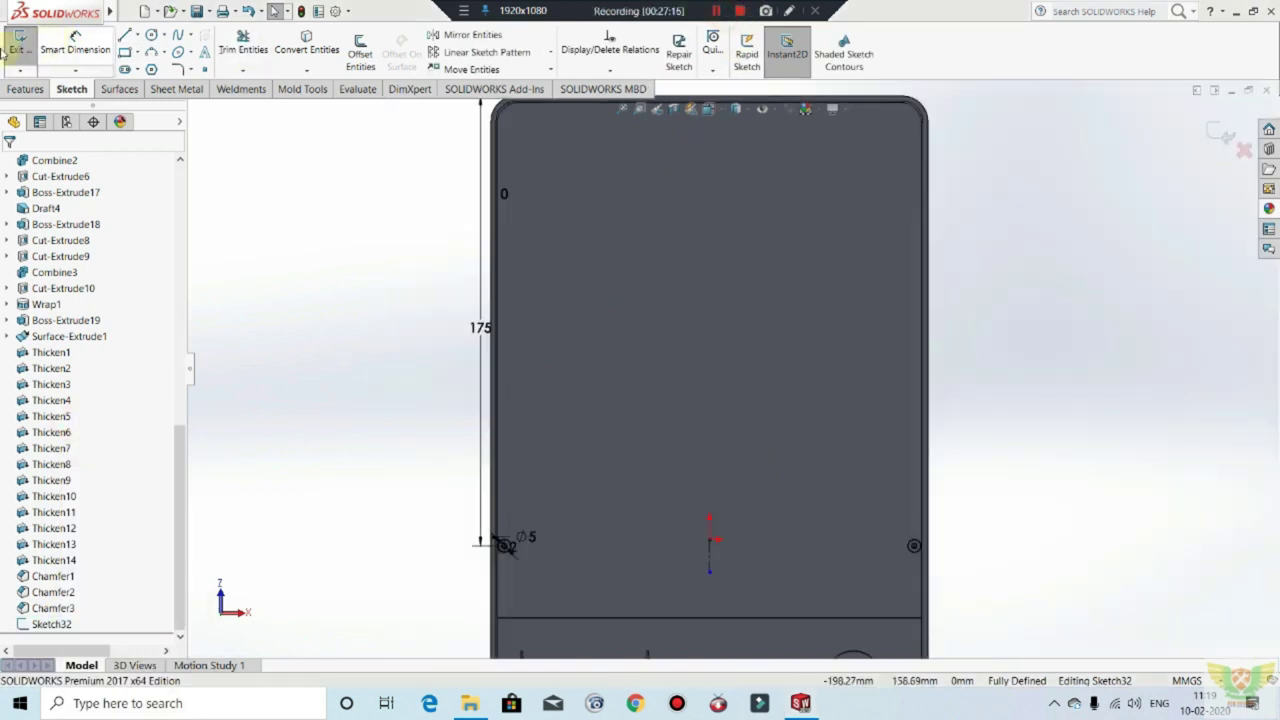
click(6, 50)
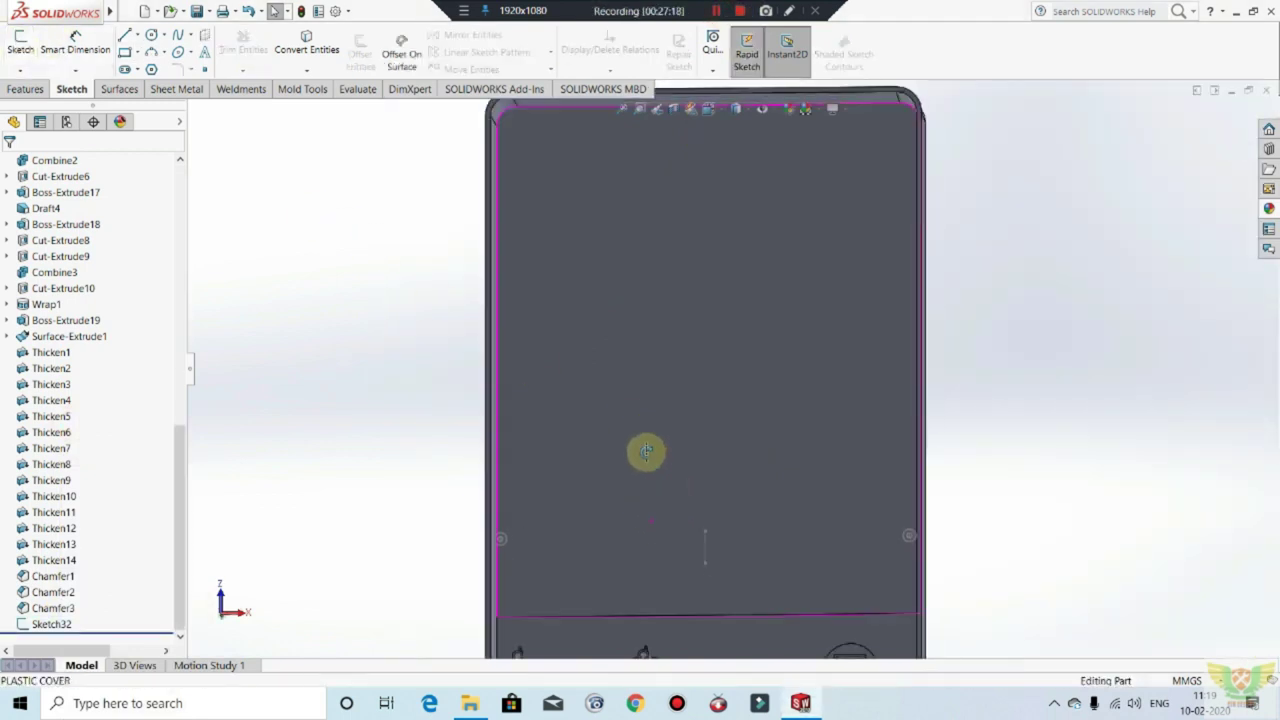
middle_drag(646, 452, 608, 309)
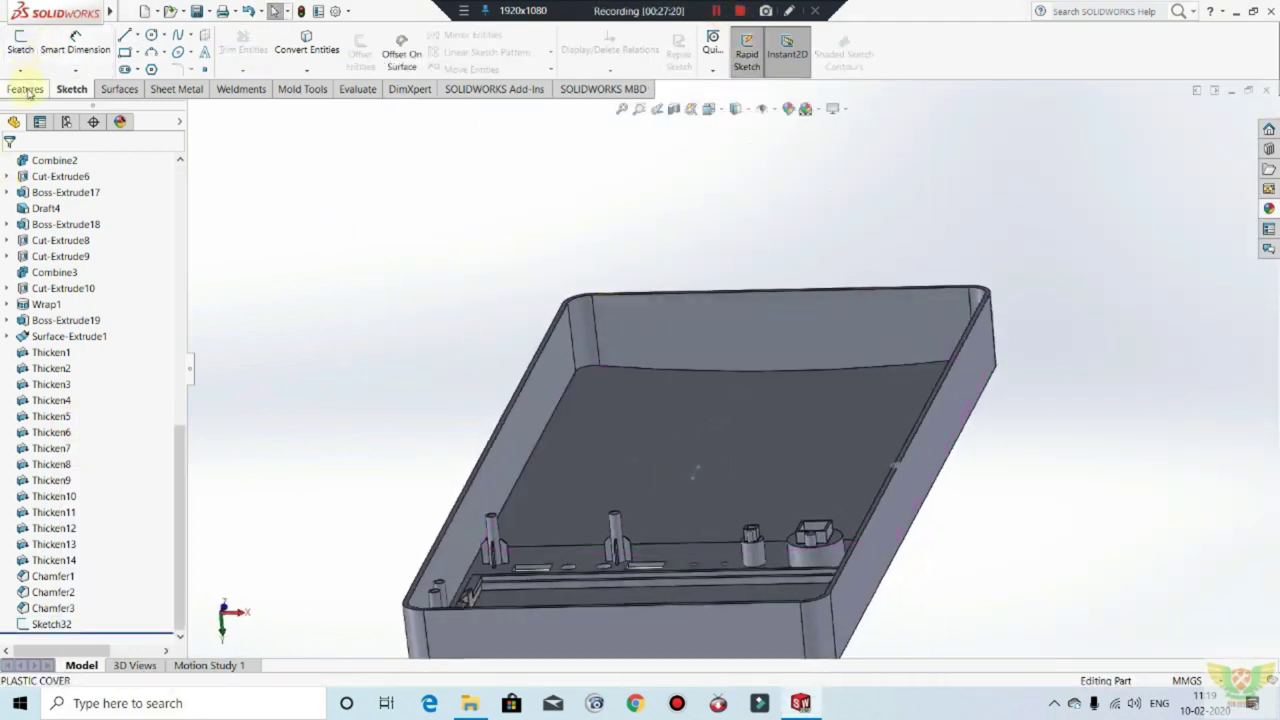
Step: Extrude the circle sketch into Boss-Extrude20, cancelling DraftXpert without adding draft
click(25, 89)
click(25, 45)
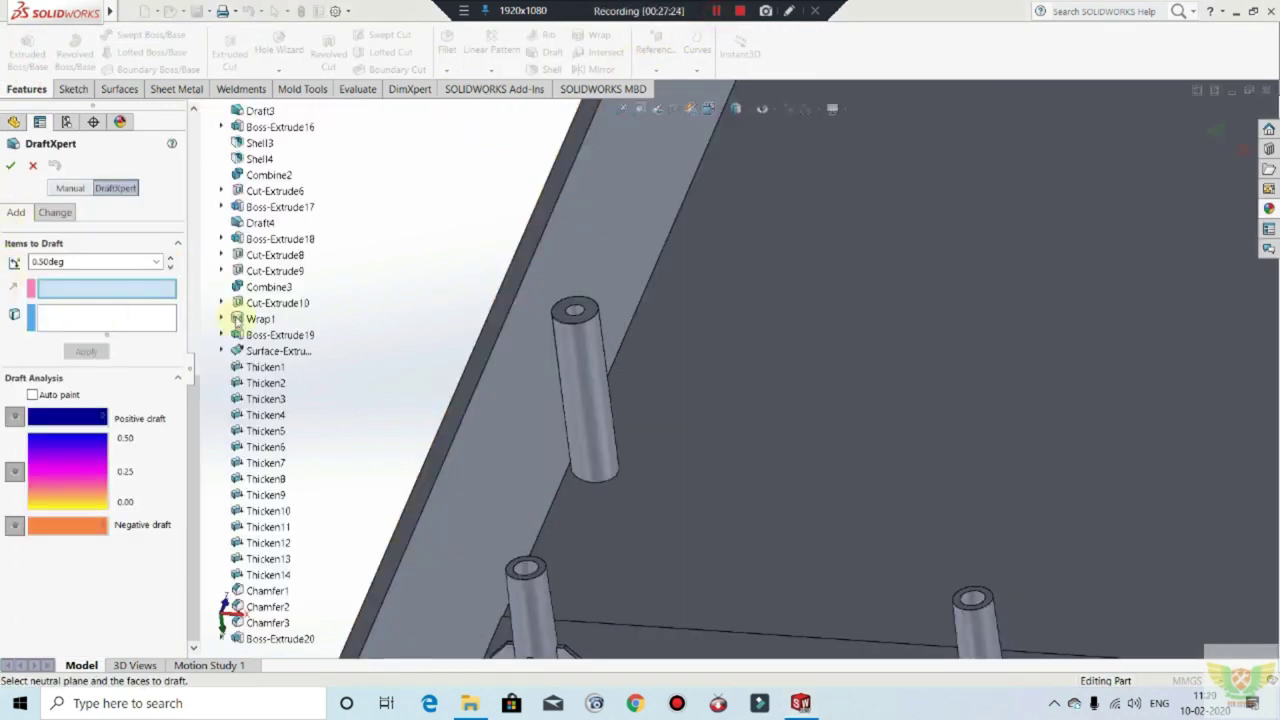
scroll(555, 330, down, 2)
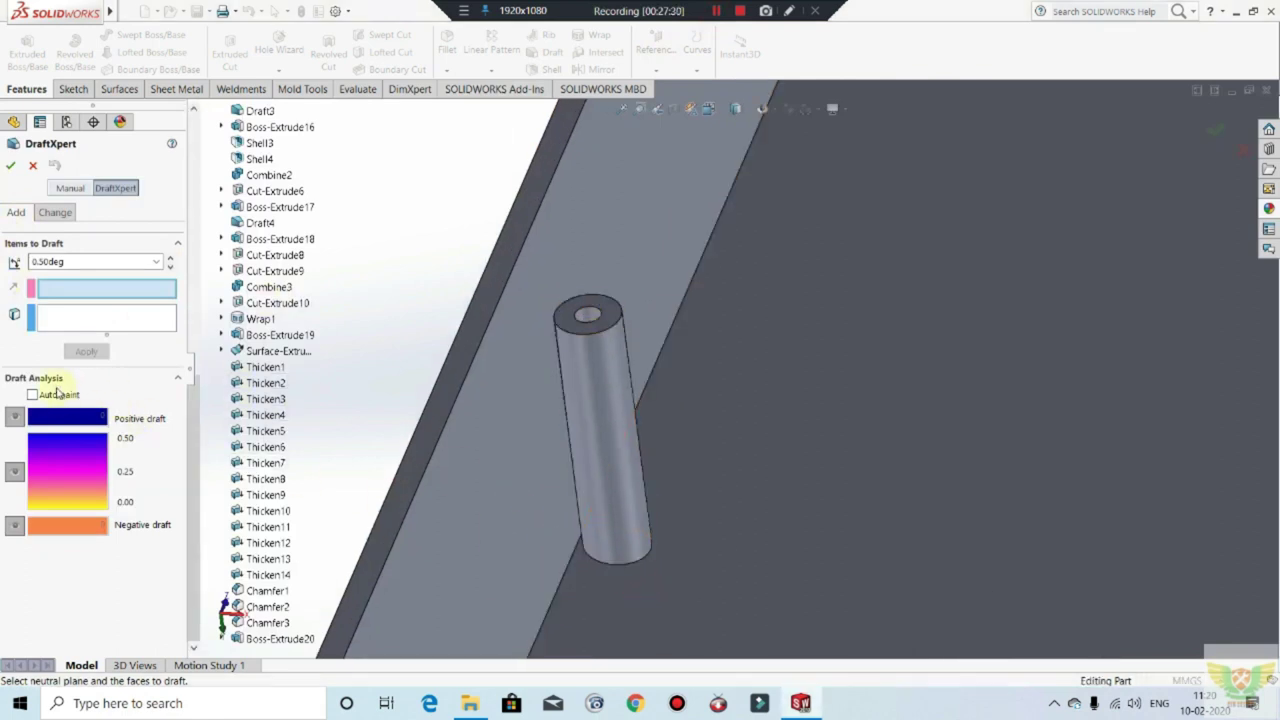
click(30, 166)
scroll(603, 423, up, 2)
scroll(680, 414, up, 2)
scroll(876, 368, up, 3)
mouse_move(876, 368)
middle_down()
mouse_move(891, 371)
mouse_move(857, 317)
mouse_move(913, 358)
mouse_move(843, 194)
middle_up()
click(712, 12)
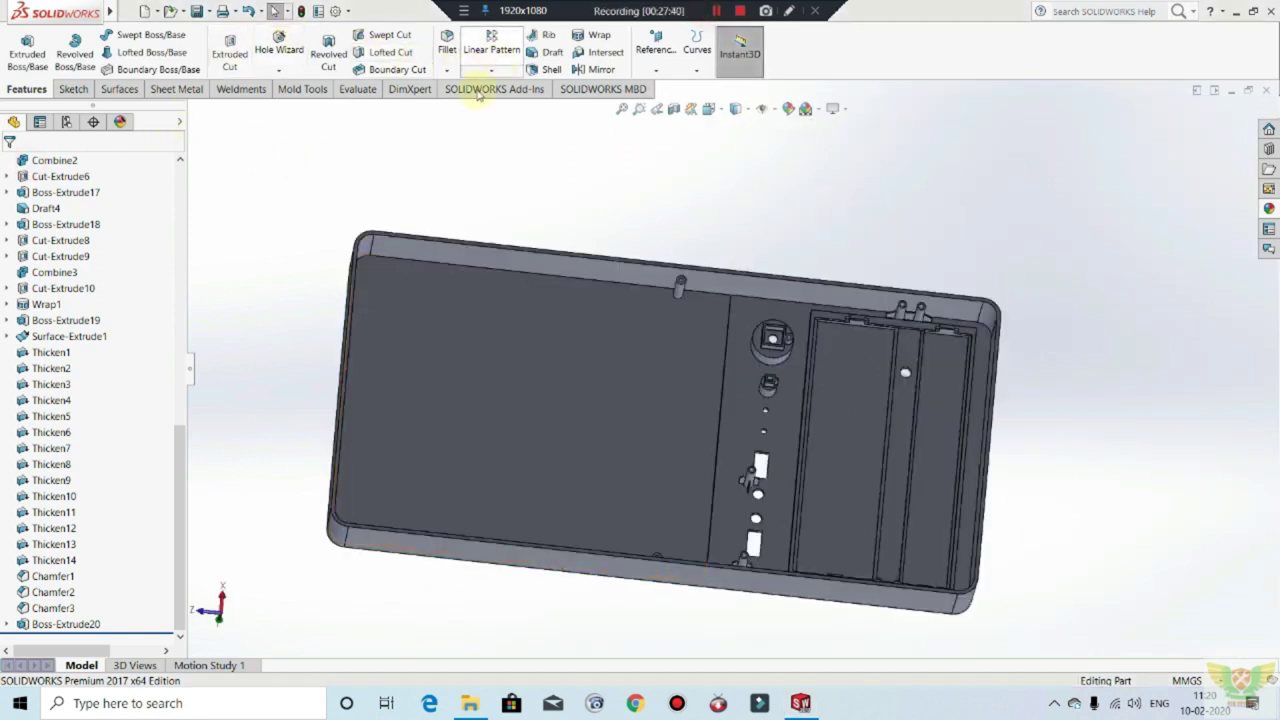
click(495, 40)
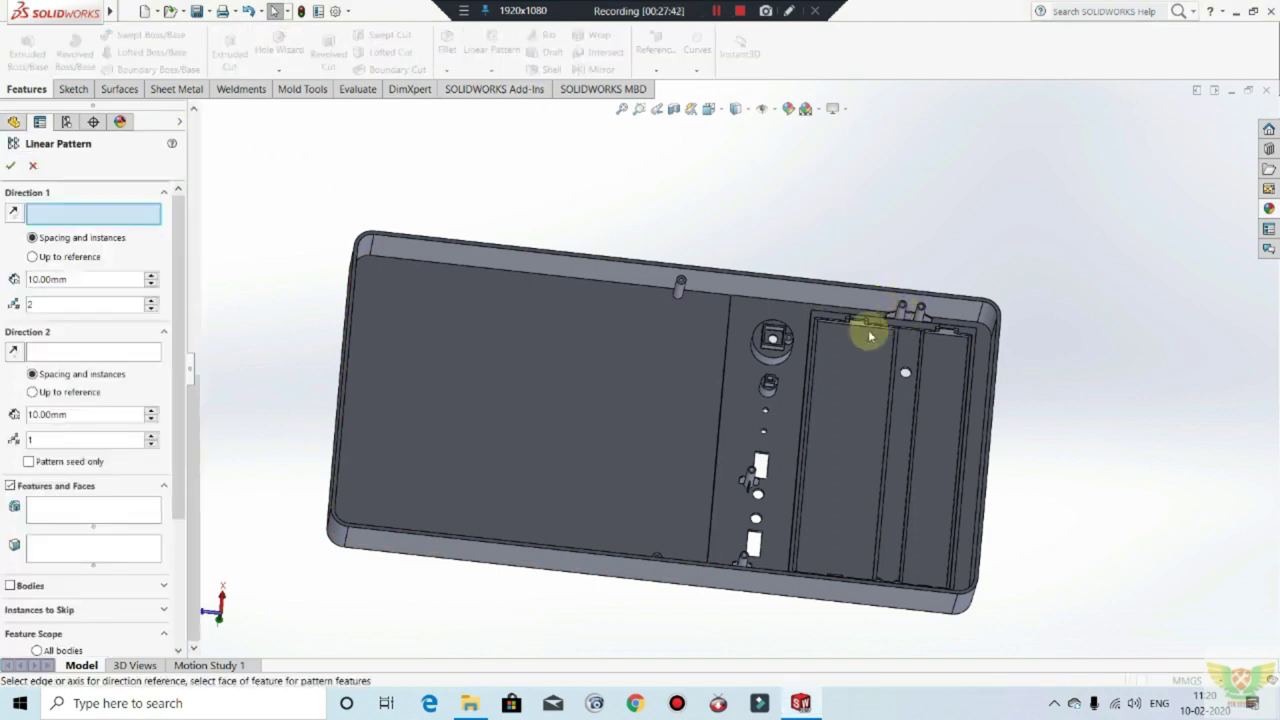
scroll(857, 331, down, 3)
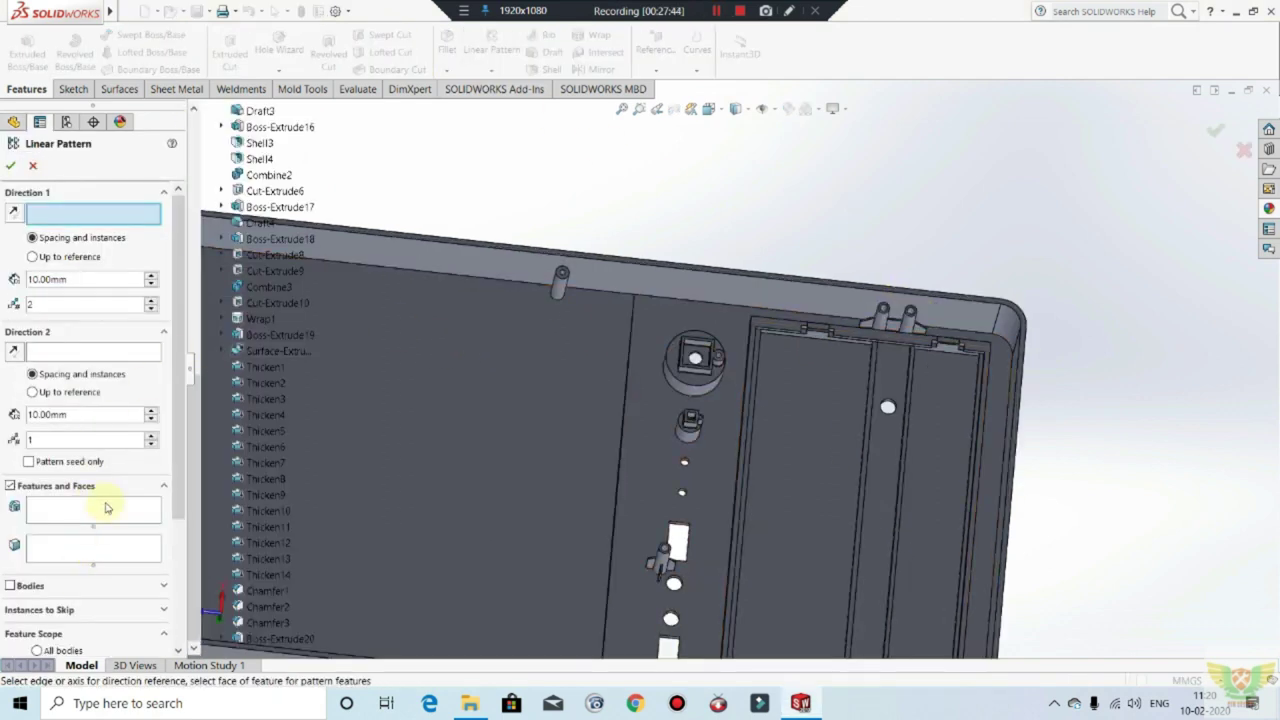
click(75, 514)
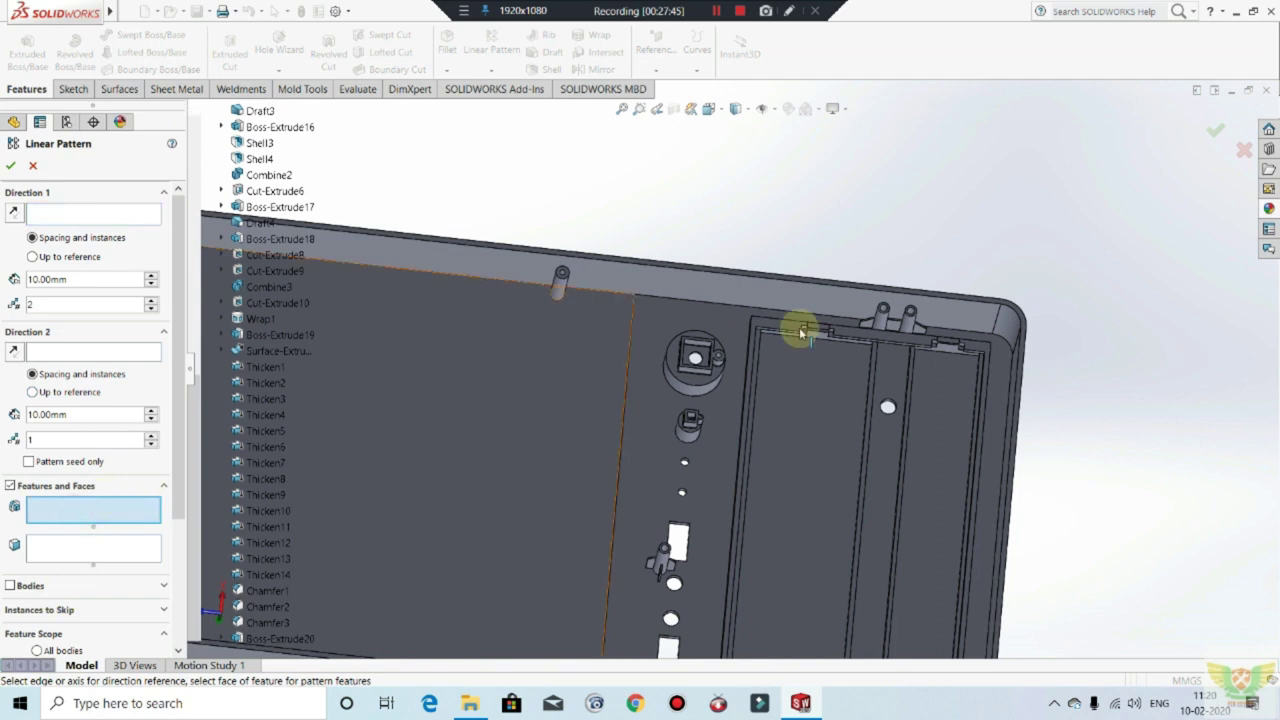
scroll(802, 340, down, 2)
scroll(802, 340, down, 1)
click(803, 344)
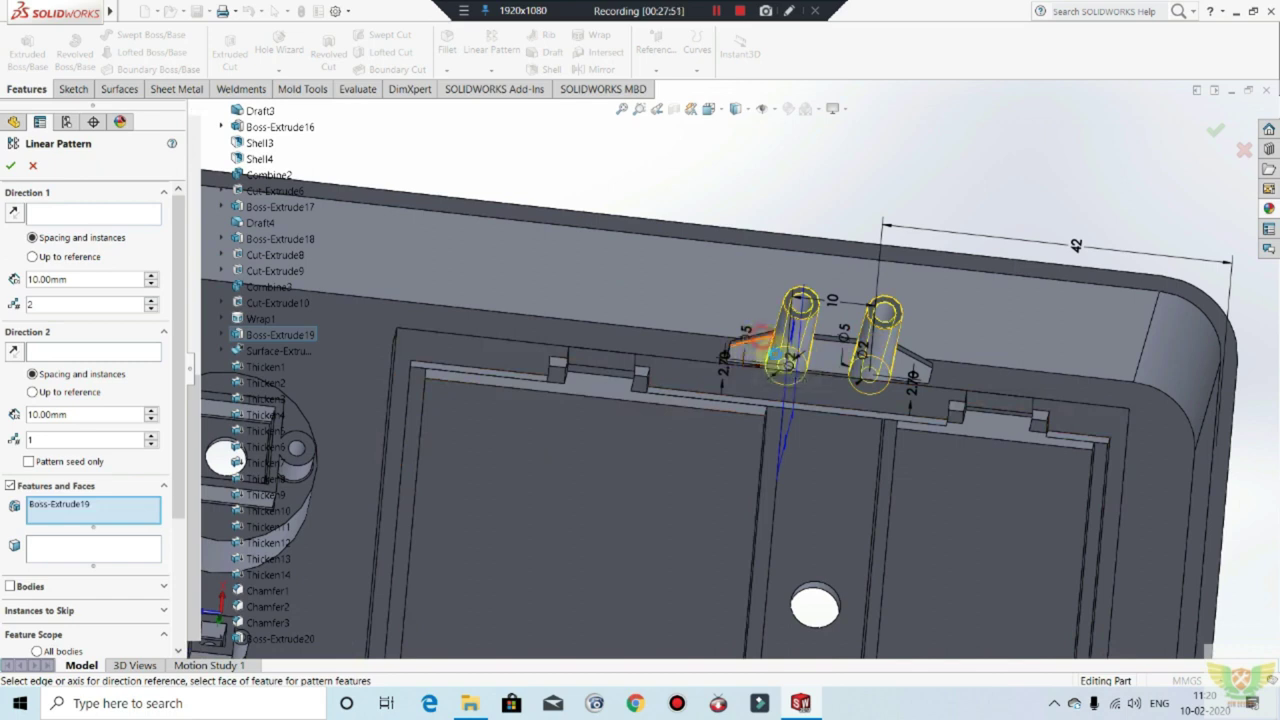
scroll(790, 294, up, 3)
scroll(766, 300, up, 2)
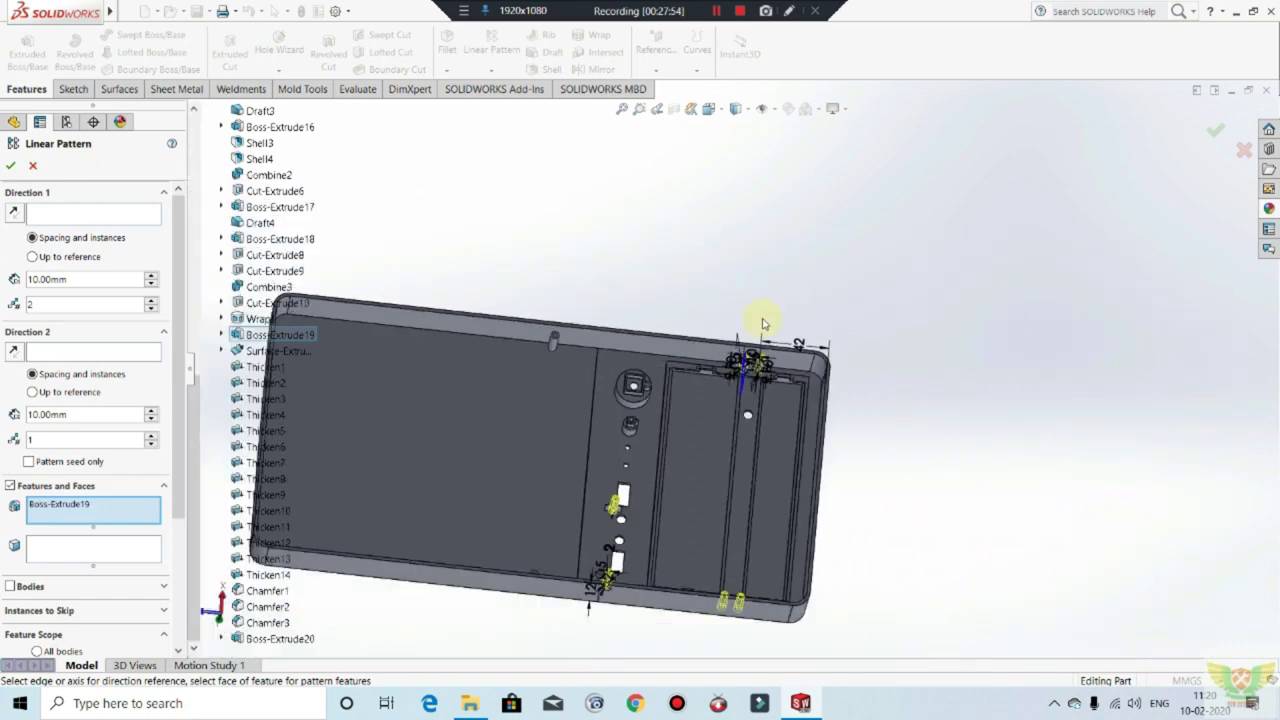
scroll(738, 590, down, 2)
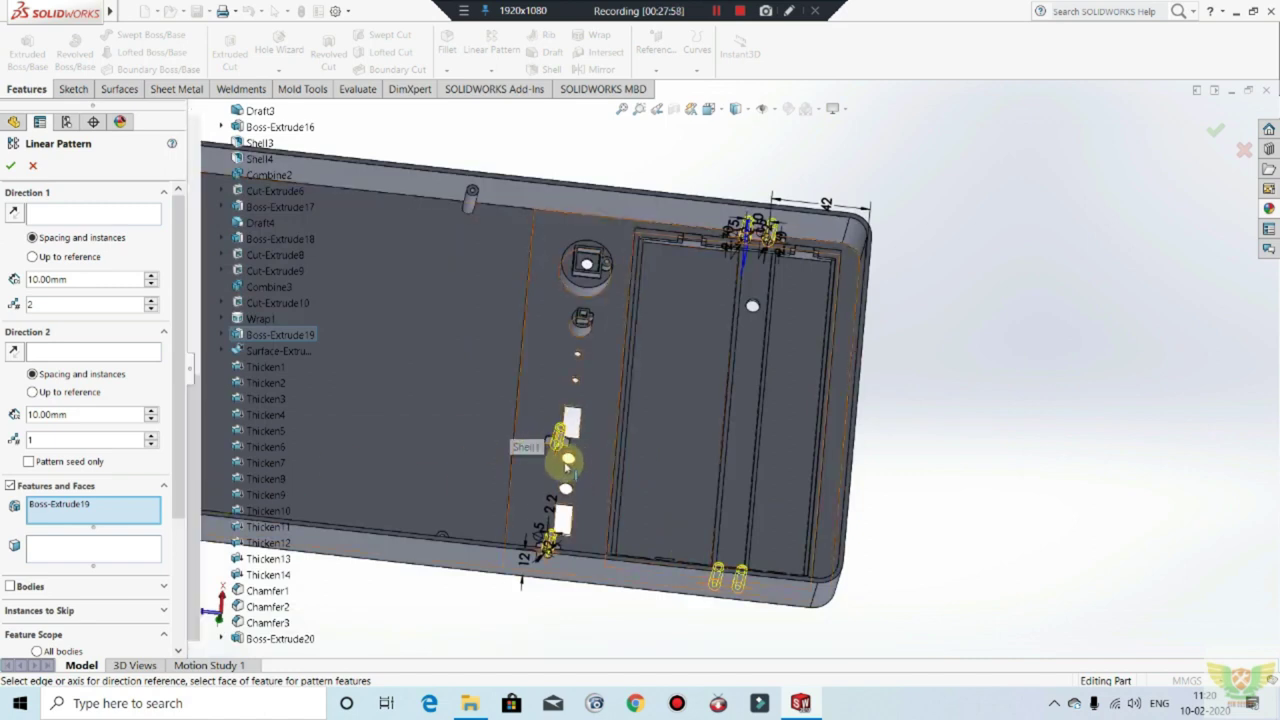
scroll(562, 455, down, 2)
scroll(580, 440, down, 3)
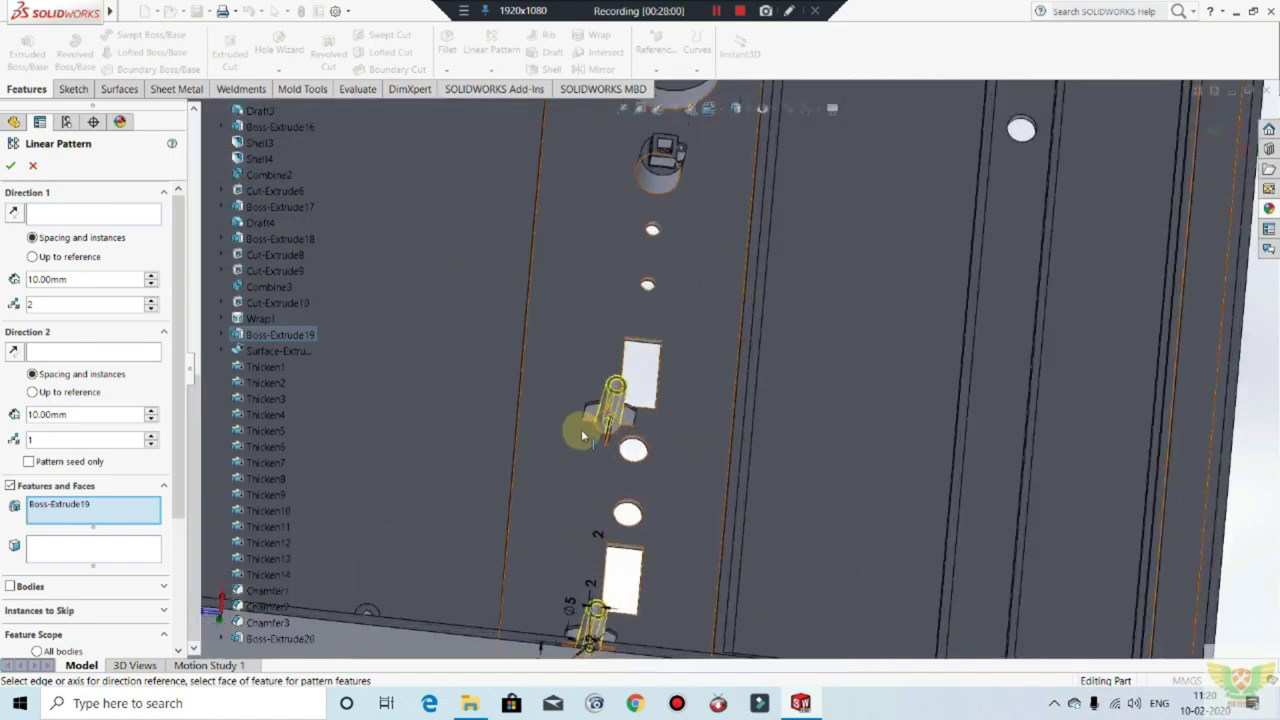
middle_drag(614, 448, 428, 408)
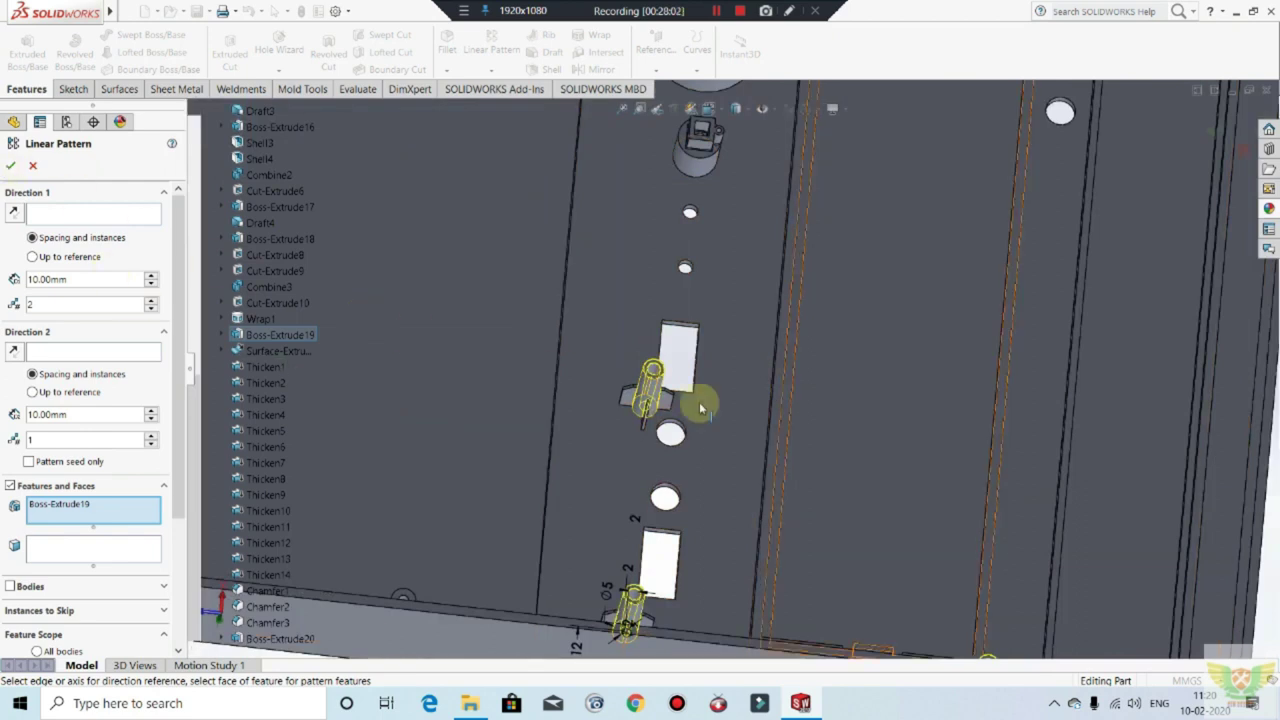
scroll(809, 418, up, 3)
scroll(818, 420, up, 3)
scroll(818, 420, up, 1)
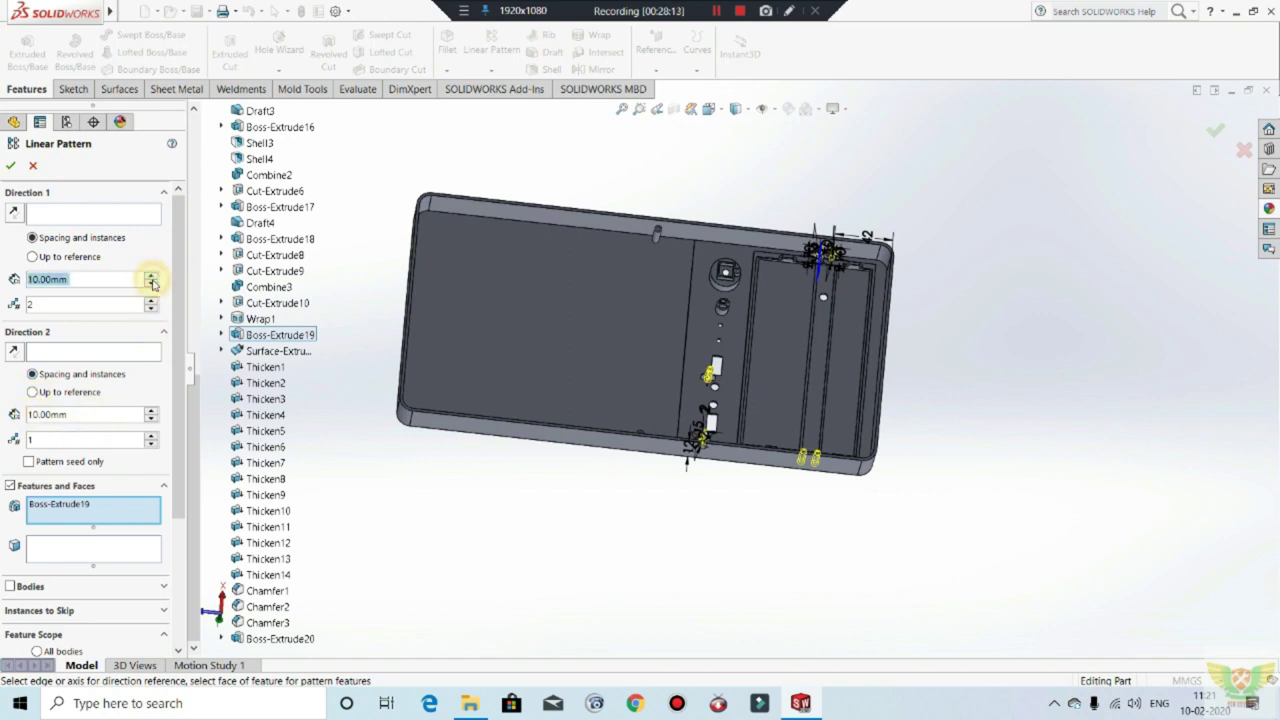
key(Escape)
mouse_move(734, 451)
middle_down()
mouse_move(694, 491)
mouse_move(717, 477)
mouse_move(694, 280)
middle_up()
scroll(694, 270, down, 2)
scroll(675, 265, down, 2)
scroll(665, 240, down, 2)
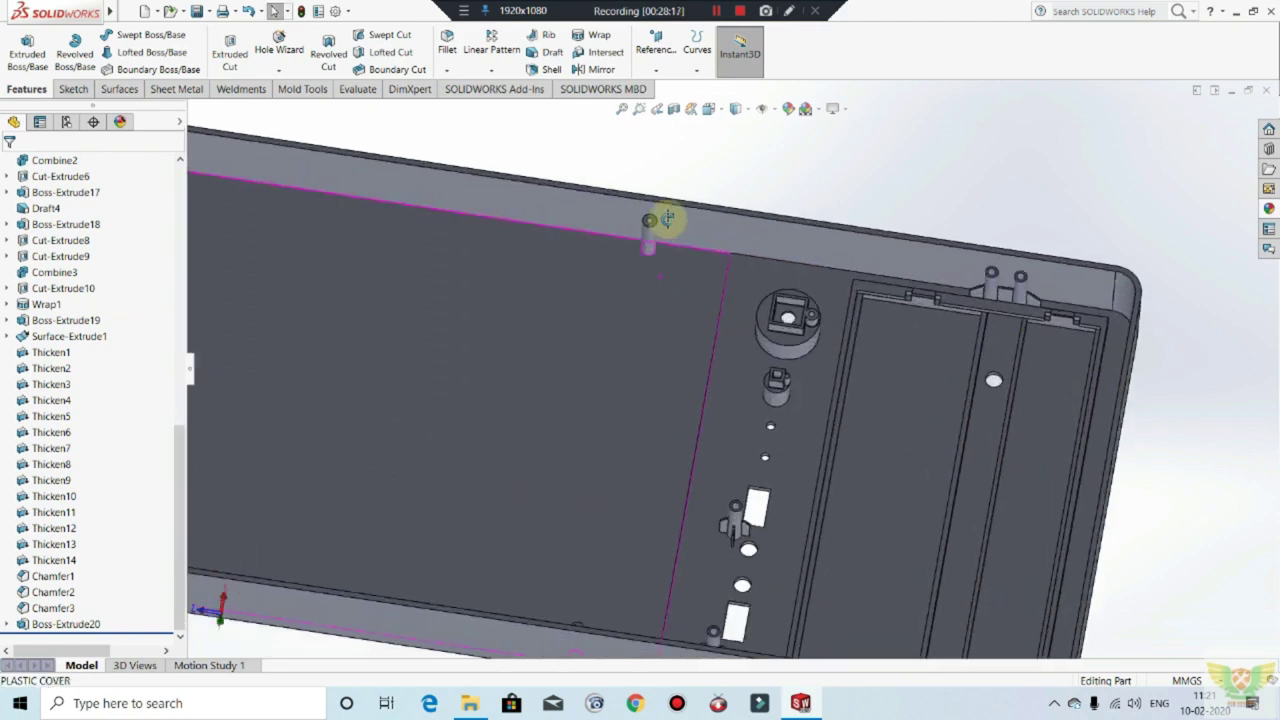
middle_drag(667, 218, 654, 194)
scroll(659, 239, down, 3)
scroll(659, 239, down, 2)
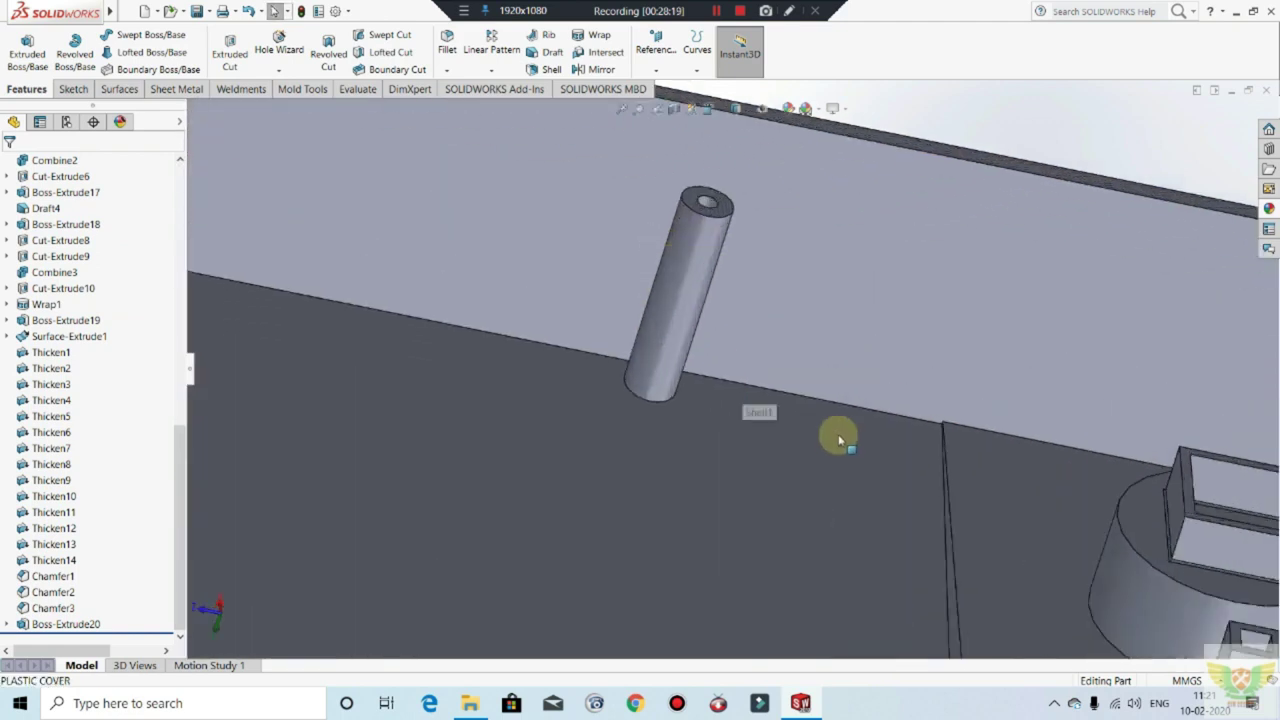
click(66, 624)
click(69, 581)
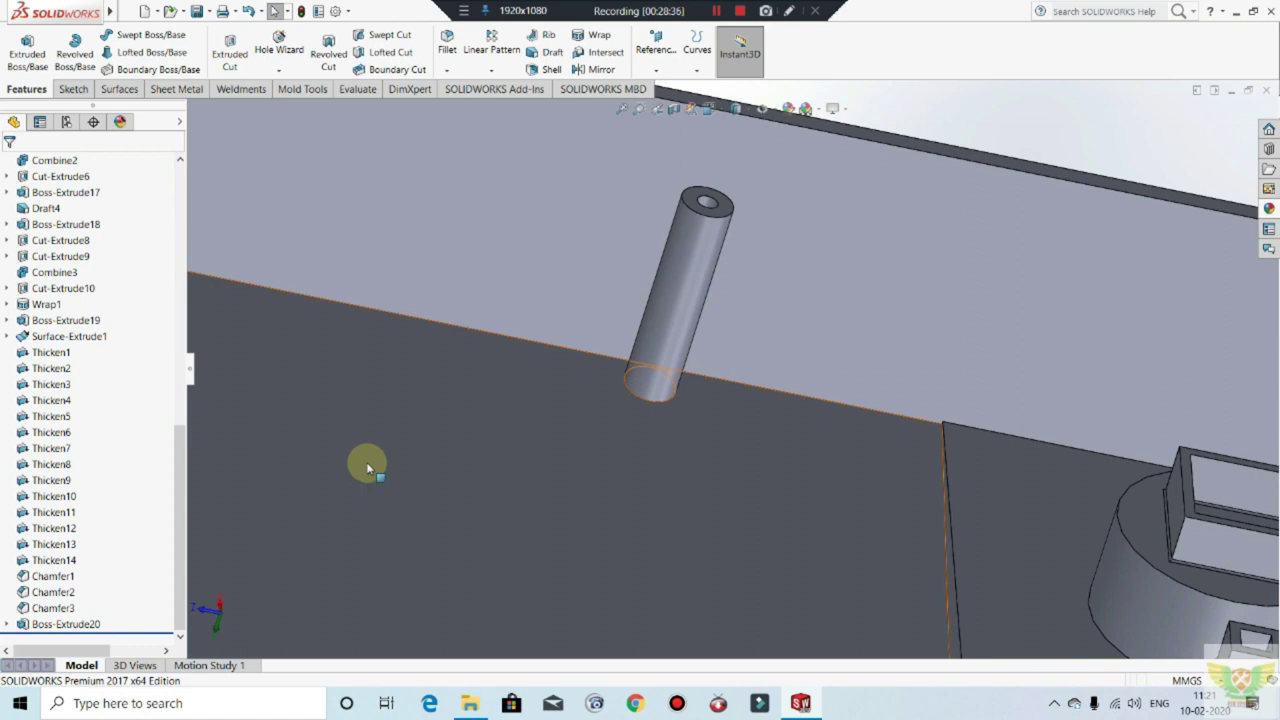
mouse_move(622, 608)
middle_down()
mouse_move(577, 370)
mouse_move(629, 123)
middle_up()
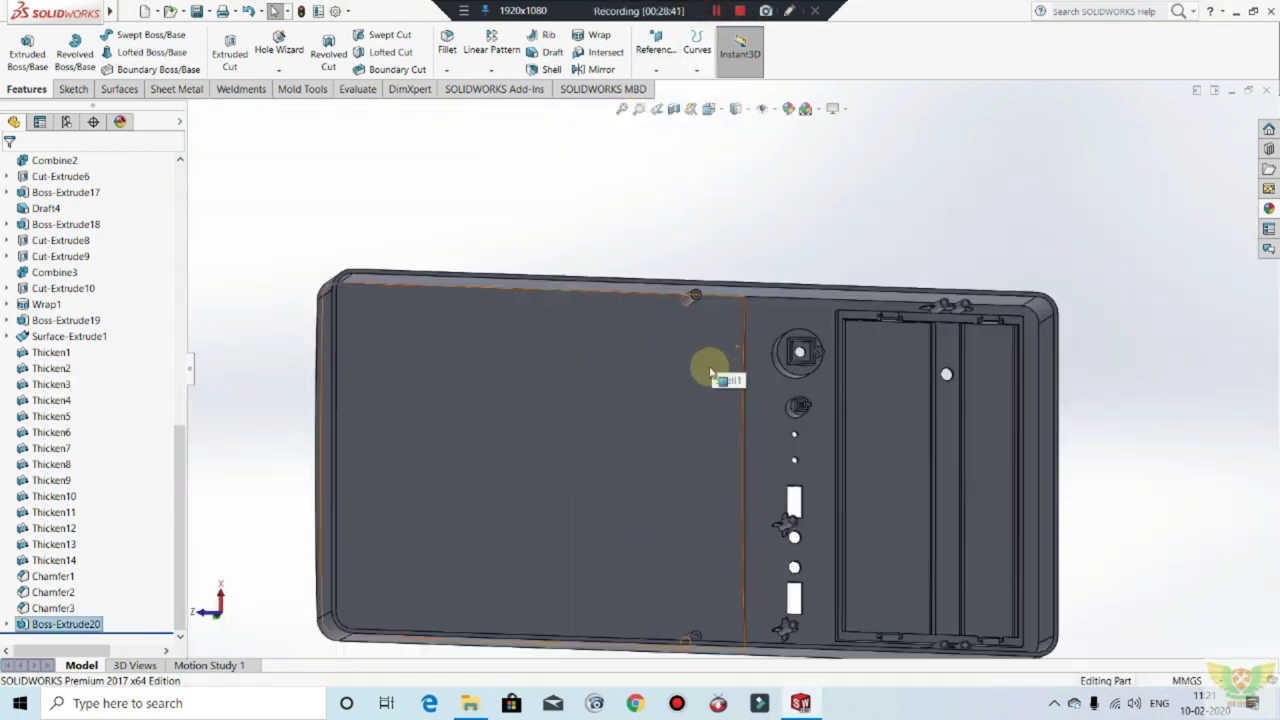
mouse_move(711, 373)
middle_down()
mouse_move(671, 443)
mouse_move(757, 309)
mouse_move(728, 321)
middle_up()
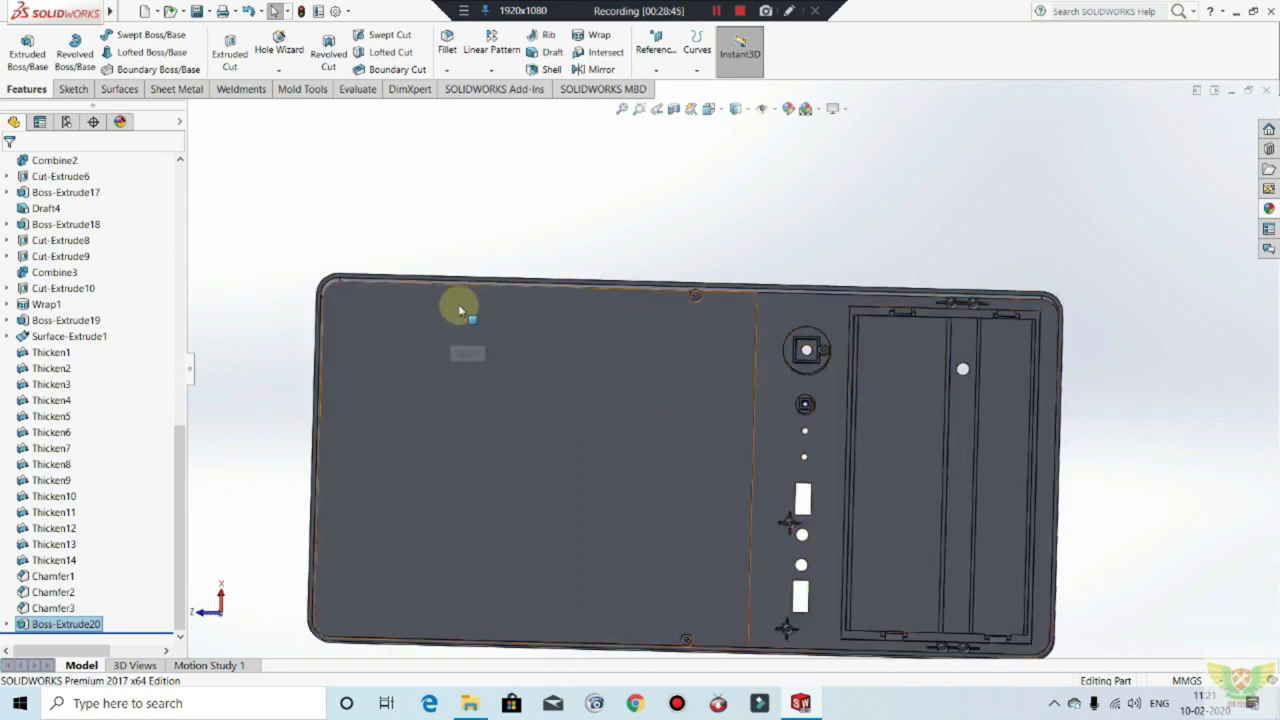
scroll(686, 306, down, 3)
scroll(723, 314, down, 3)
scroll(723, 331, down, 1)
Step: Start a new sketch, Sketch33, on the boss's top face and zoom to the top-right corner
click(722, 332)
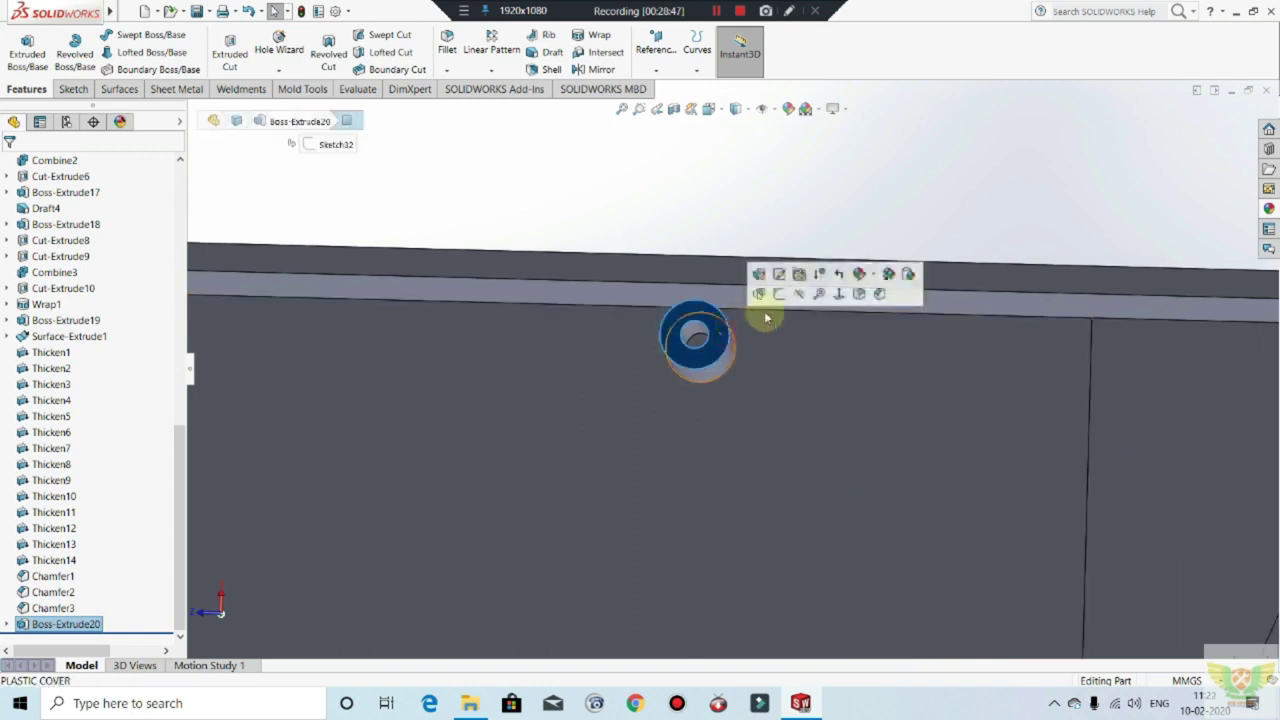
click(778, 294)
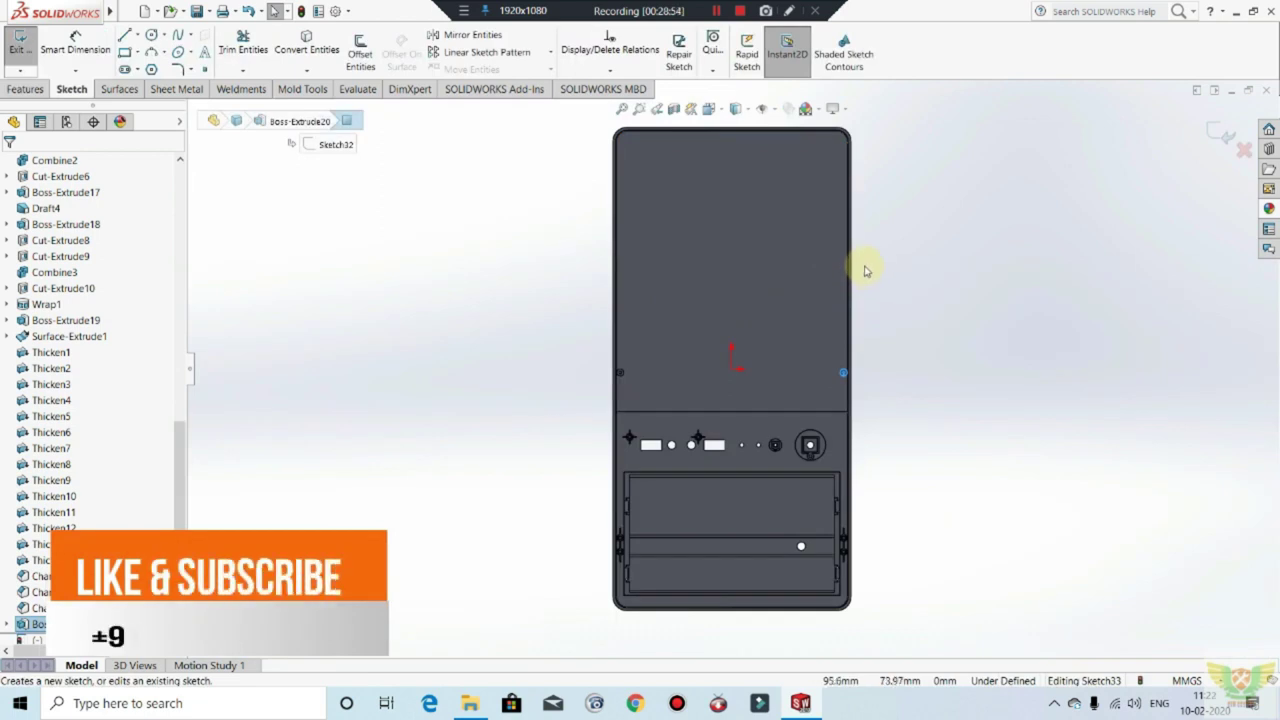
scroll(880, 165, down, 3)
scroll(771, 180, down, 2)
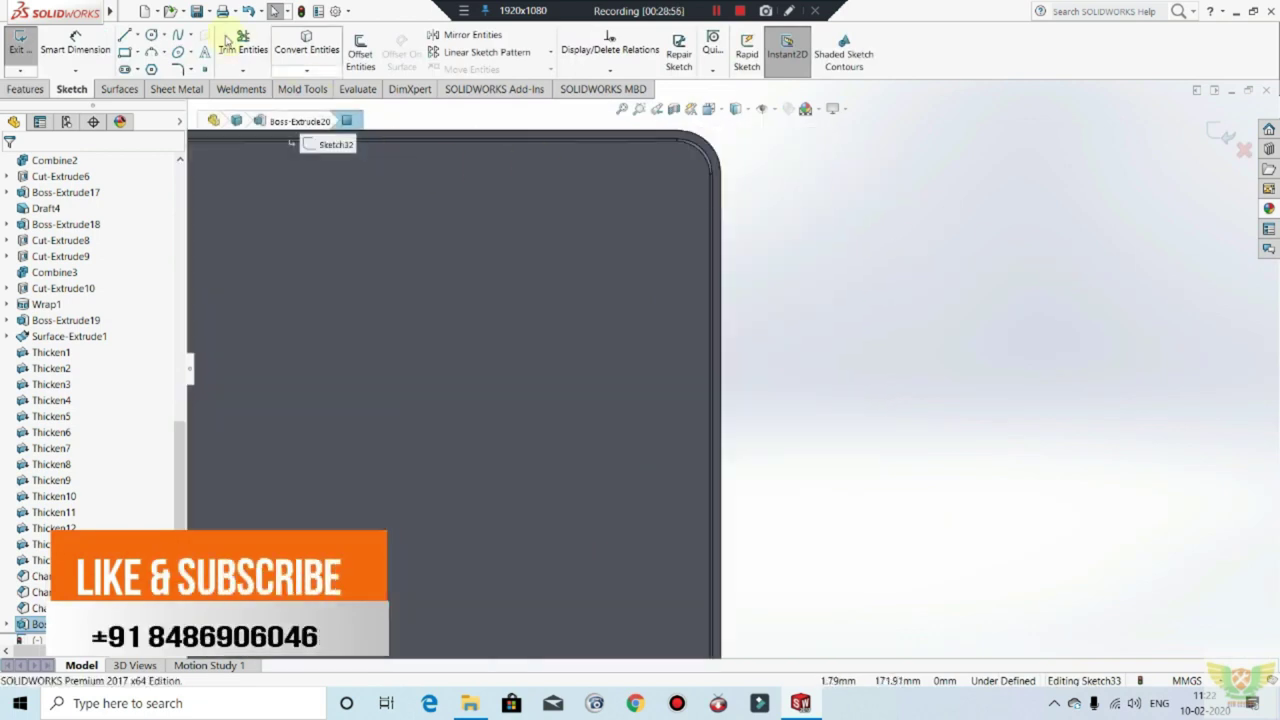
scroll(523, 171, up, 2)
scroll(538, 197, up, 1)
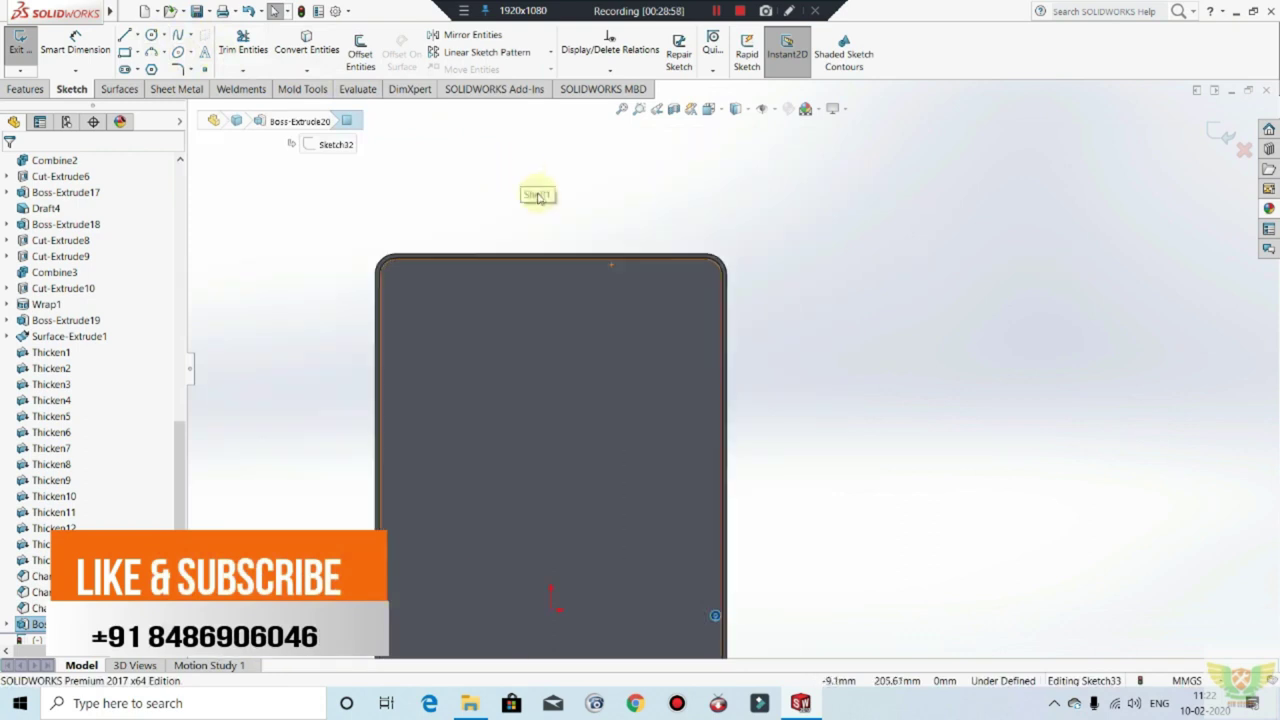
click(152, 36)
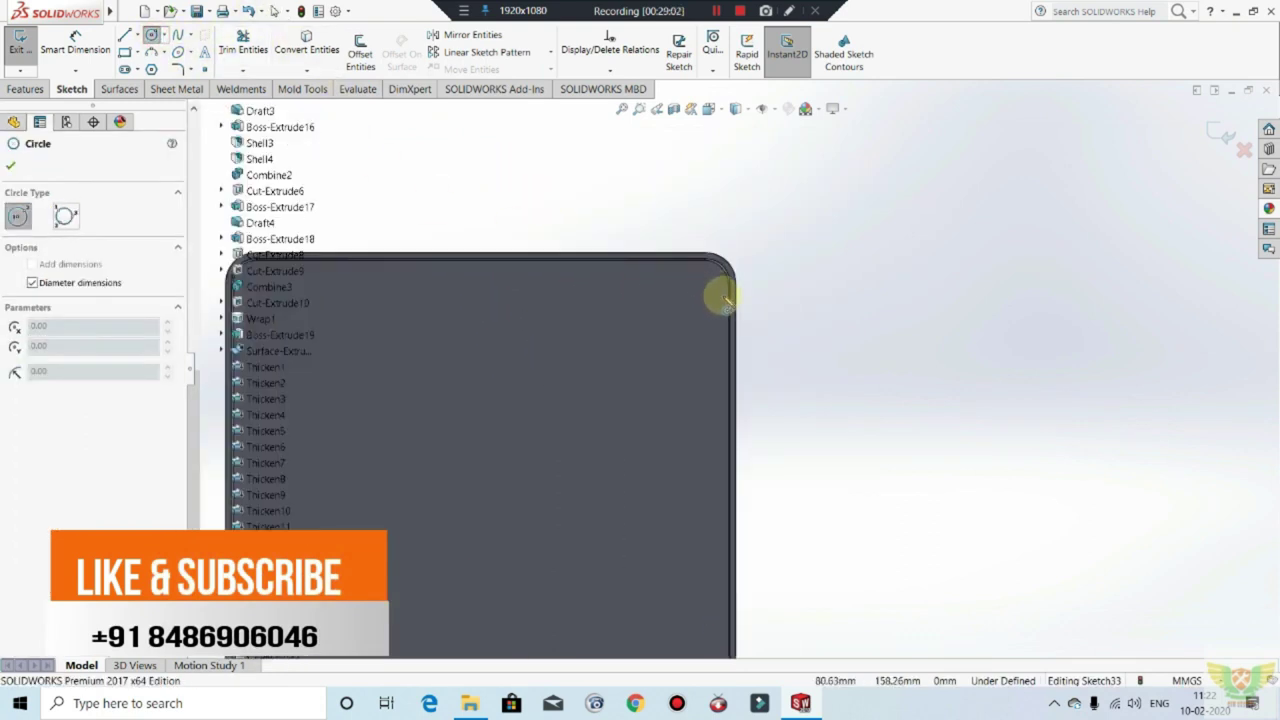
scroll(725, 300, up, 2)
scroll(724, 305, up, 1)
scroll(743, 573, down, 2)
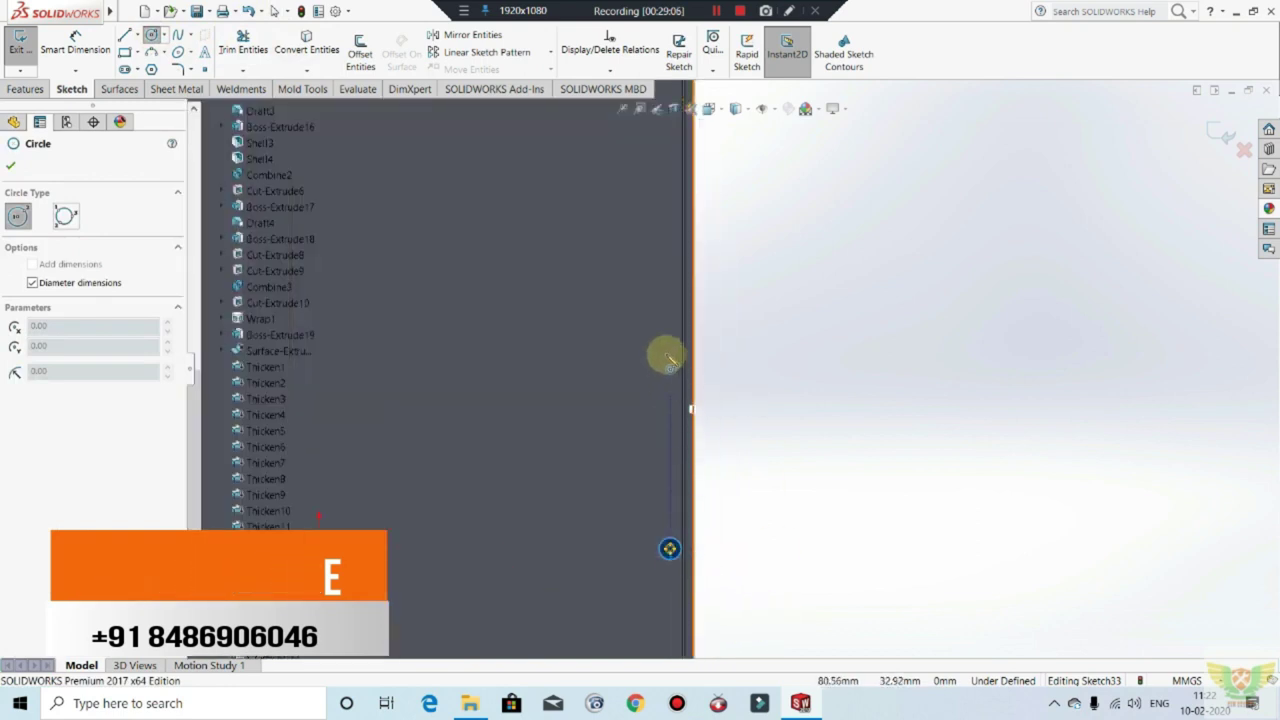
Step: Sketch a small circle near the top-right edge and abandon an oversized surrounding circle
click(674, 158)
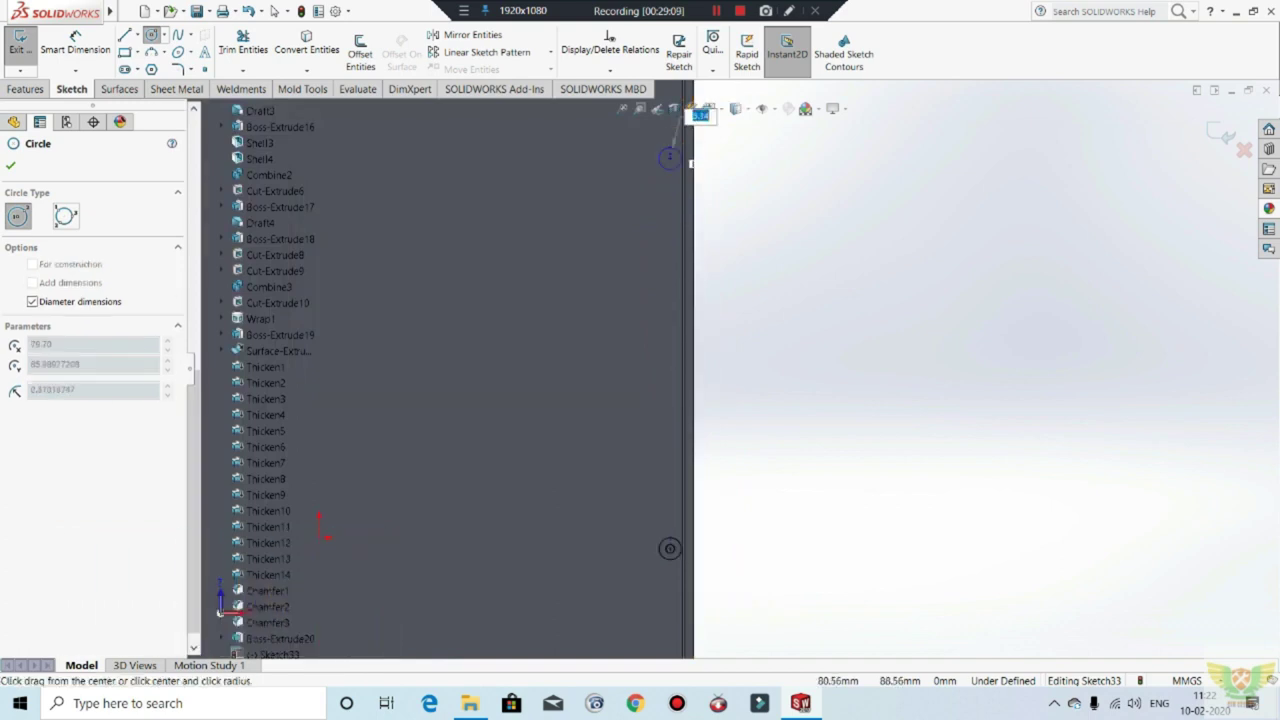
click(688, 160)
key(Escape)
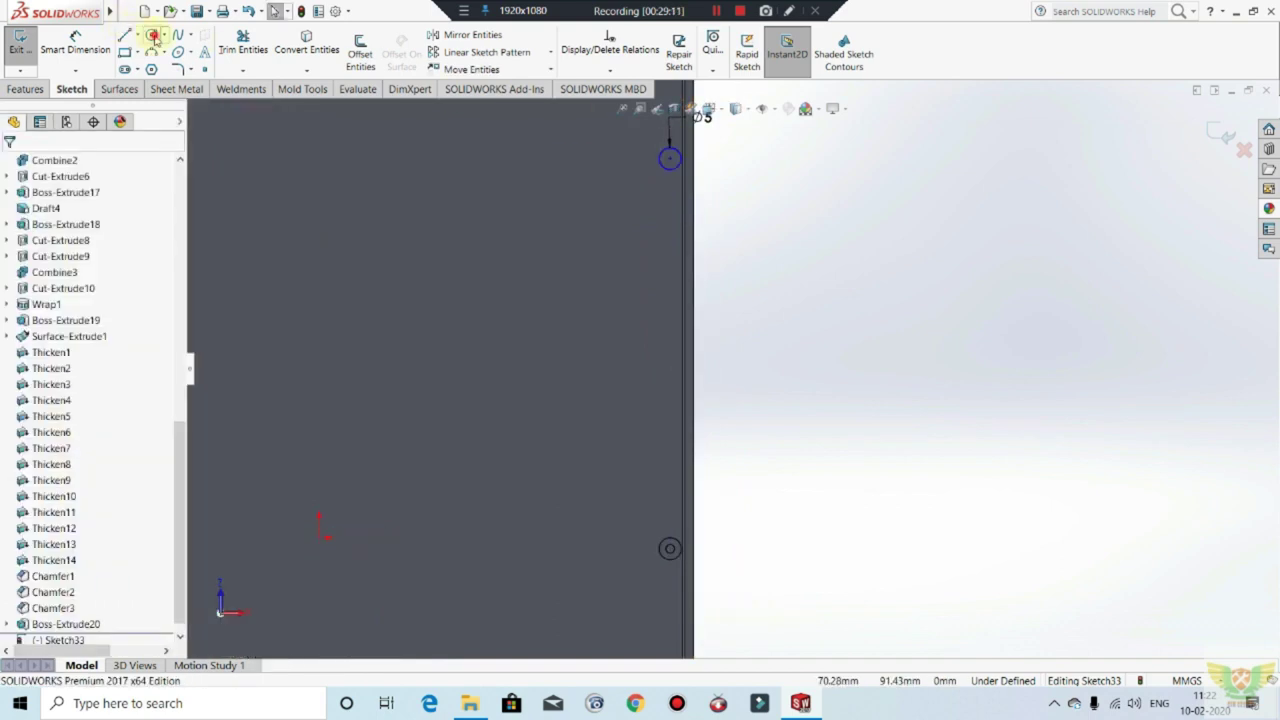
click(152, 36)
scroll(680, 150, down, 2)
scroll(674, 200, down, 2)
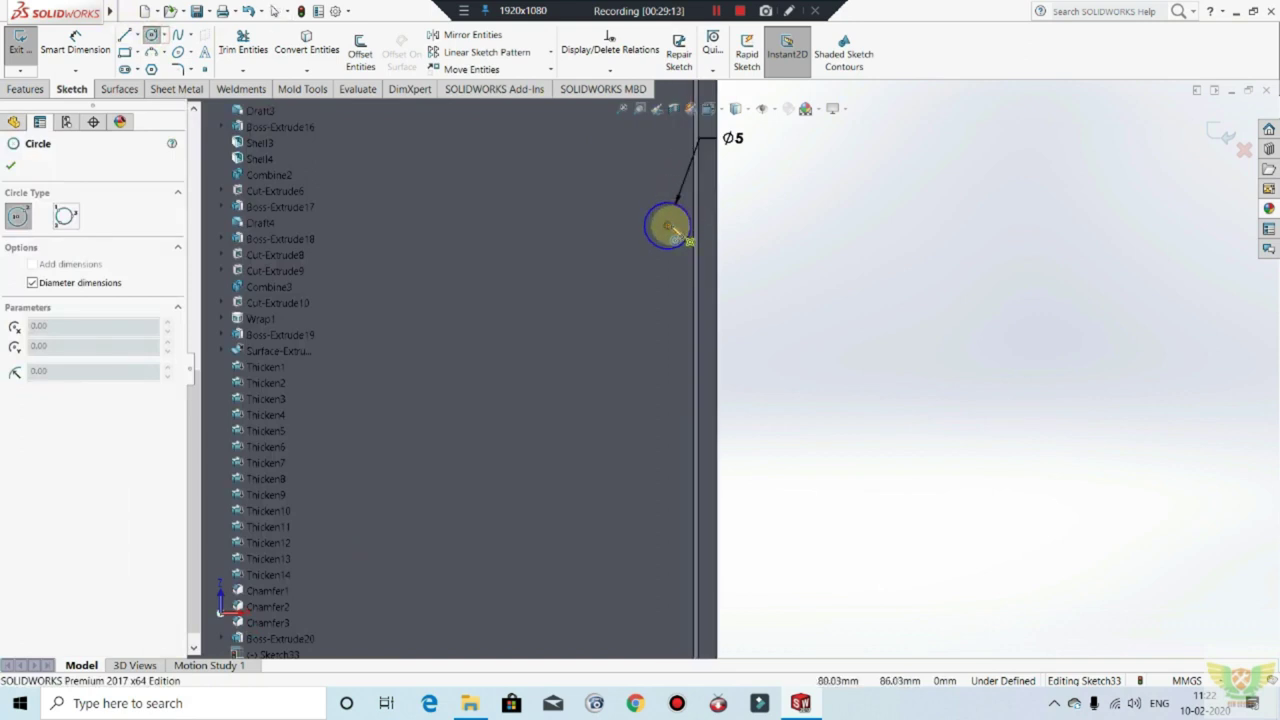
key(Escape)
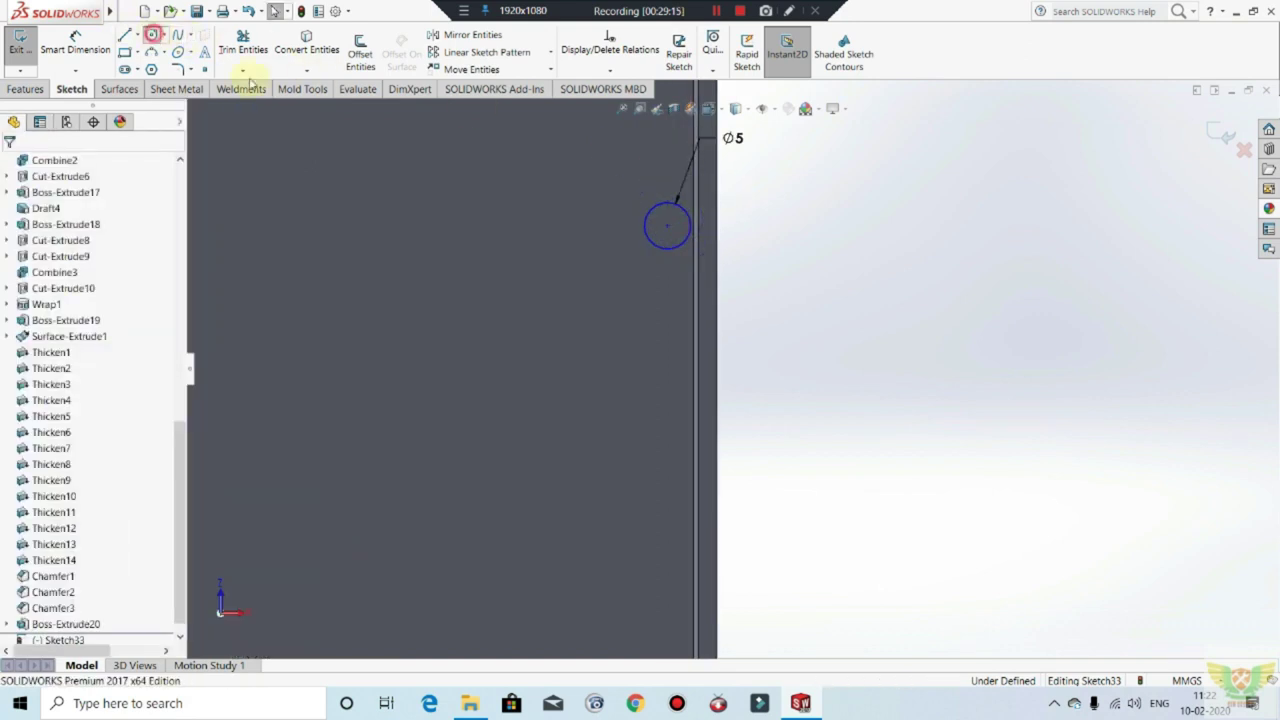
click(668, 227)
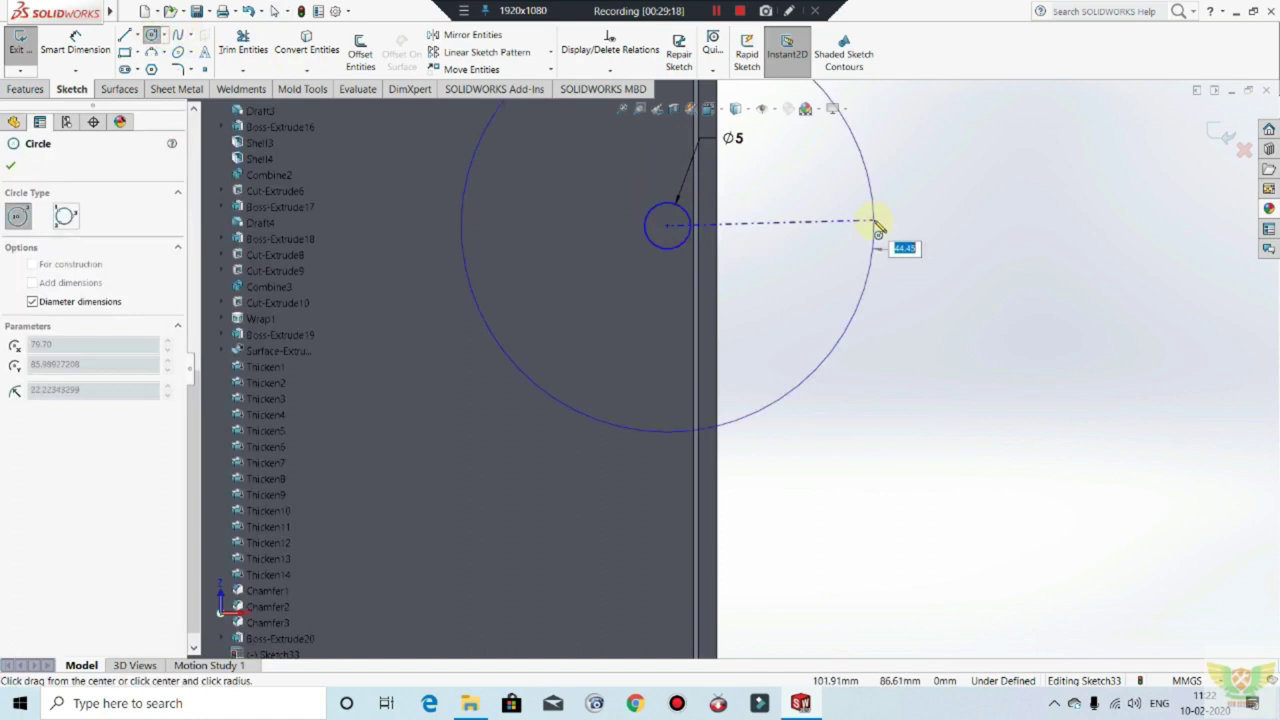
key(Escape)
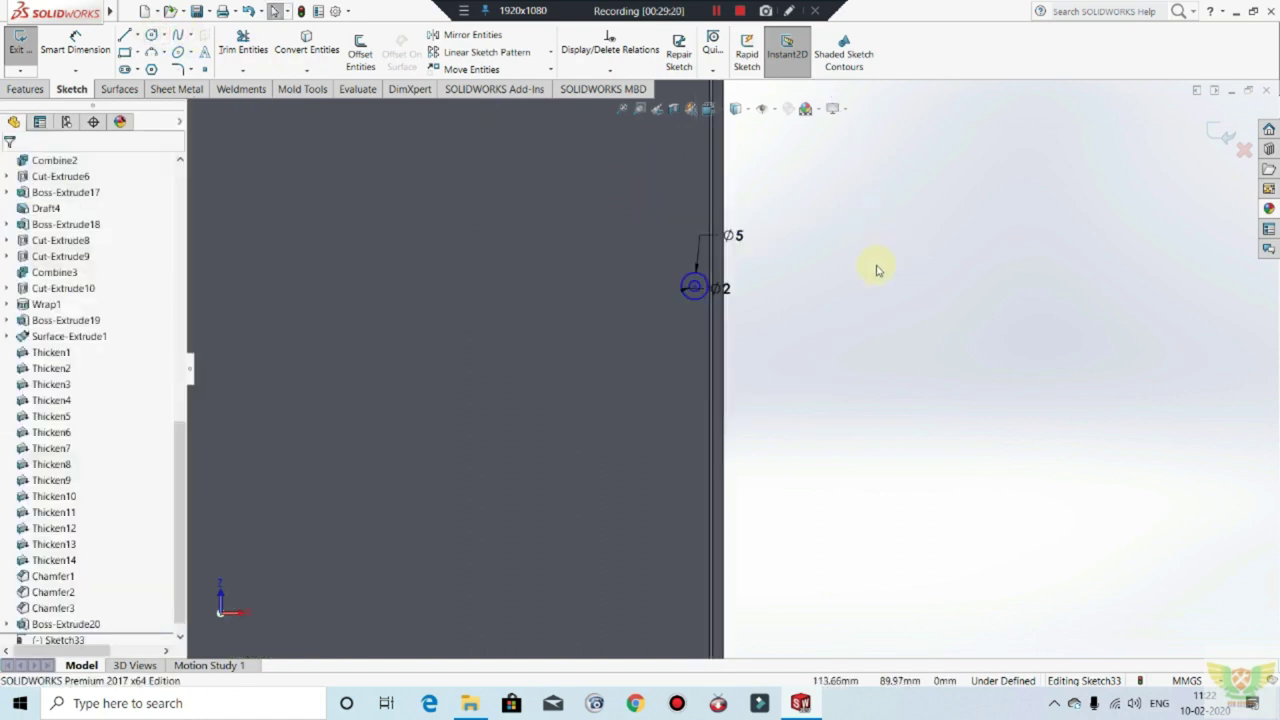
scroll(843, 295, up, 5)
scroll(843, 295, up, 3)
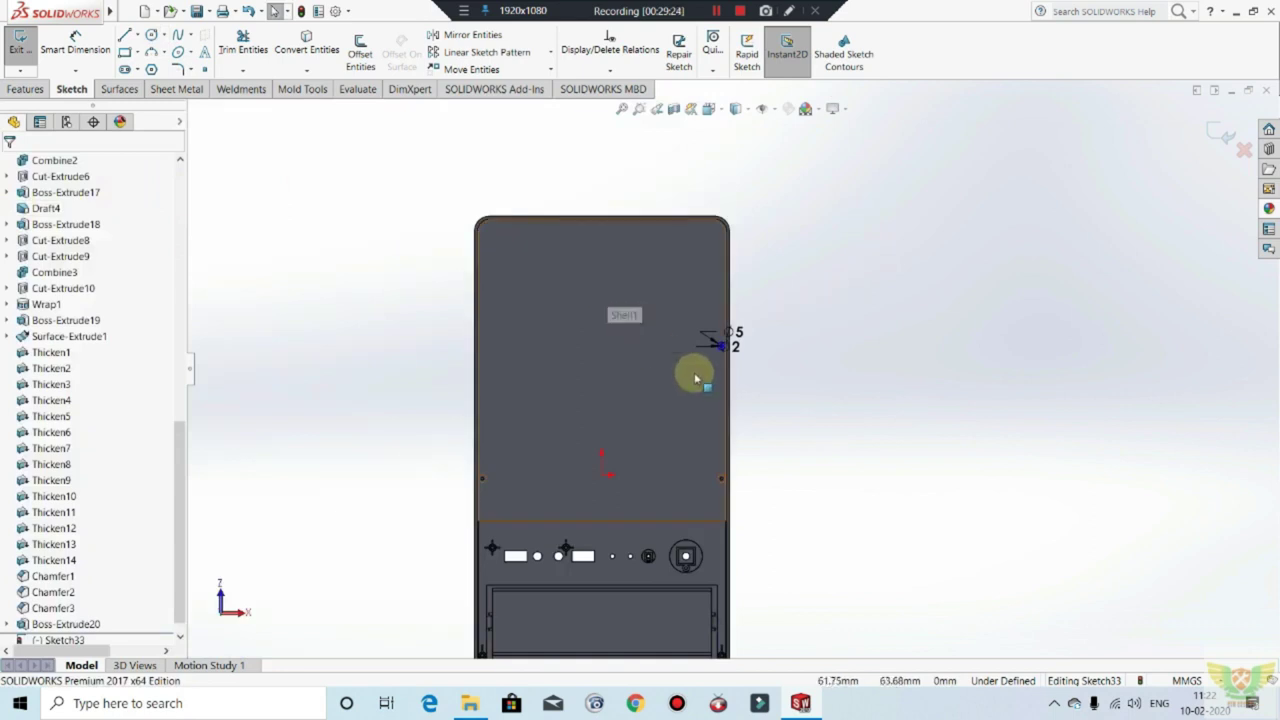
scroll(700, 350, up, 2)
scroll(748, 334, down, 5)
scroll(748, 334, down, 2)
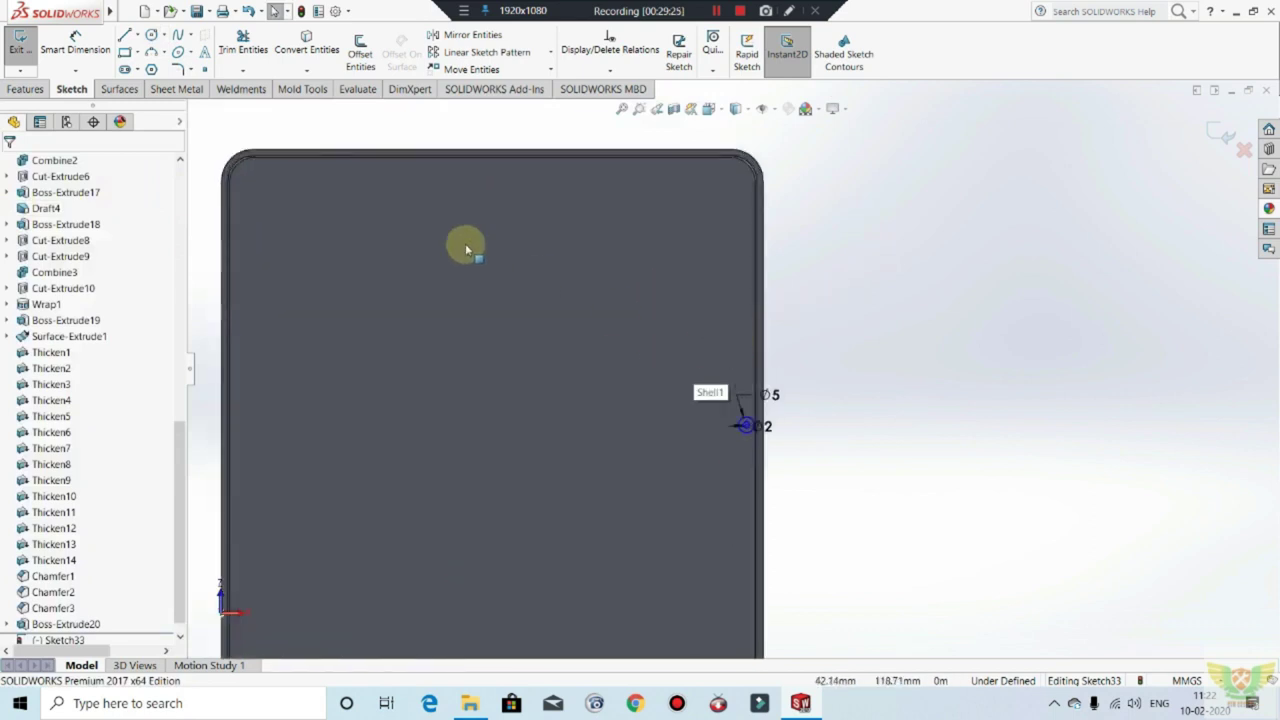
Step: Draw a Ø5 circle just above the first circle pair
click(150, 35)
scroll(760, 425, down, 2)
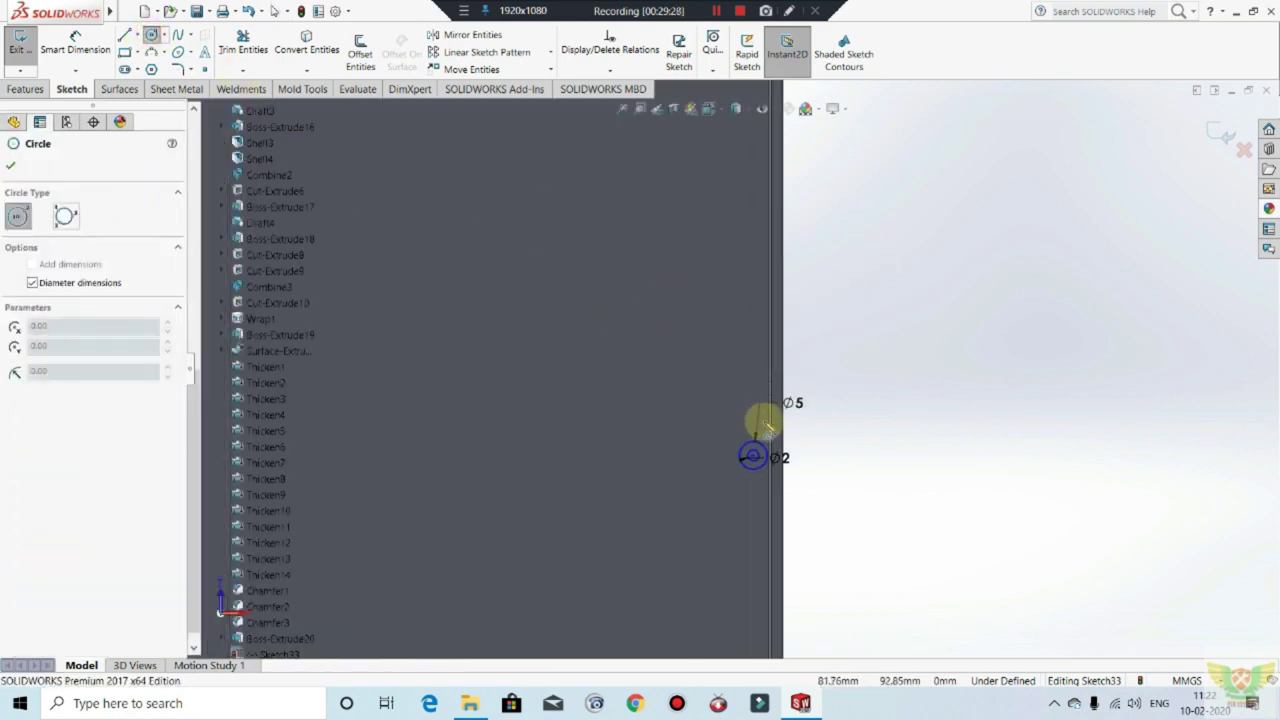
scroll(757, 420, down, 1)
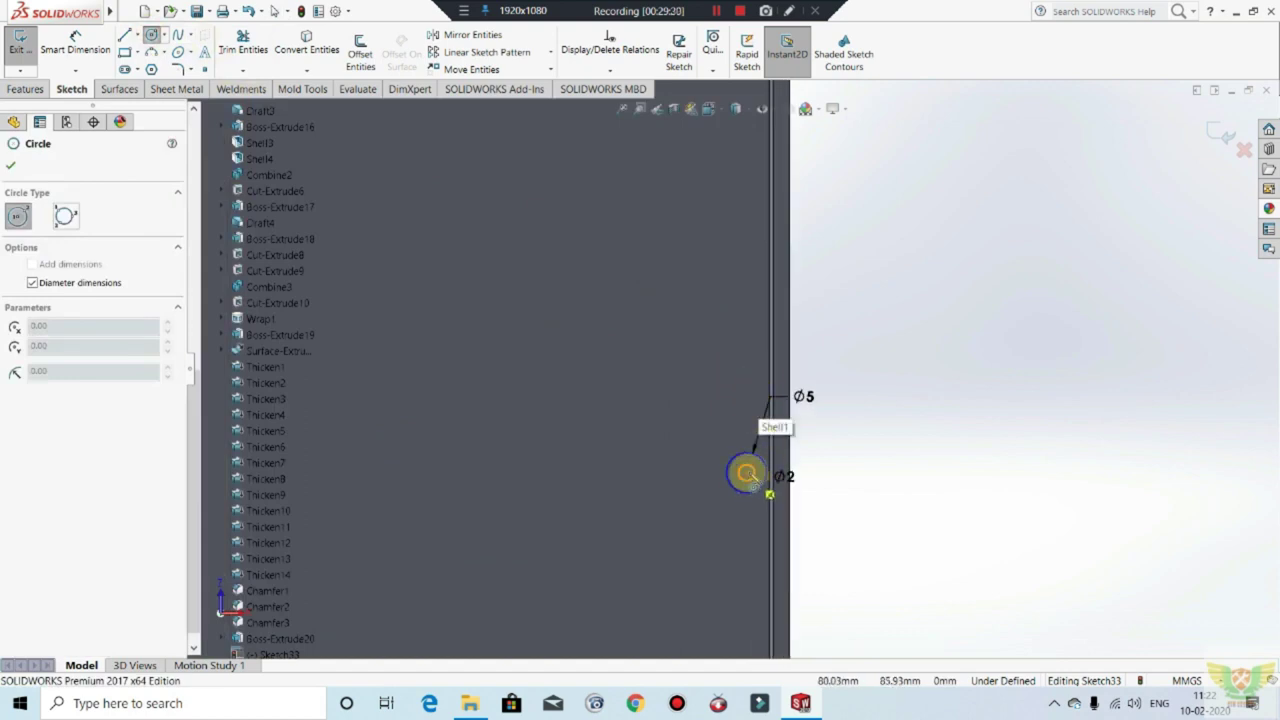
click(748, 378)
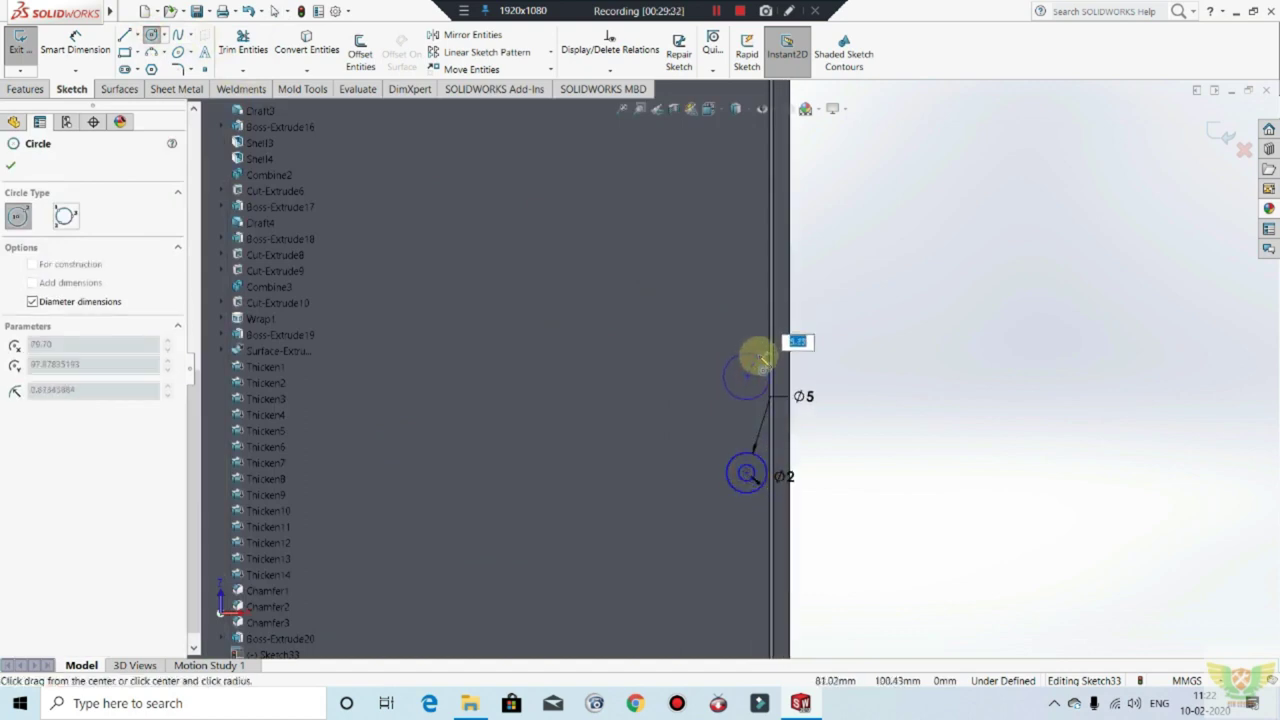
text(5)
key(Return)
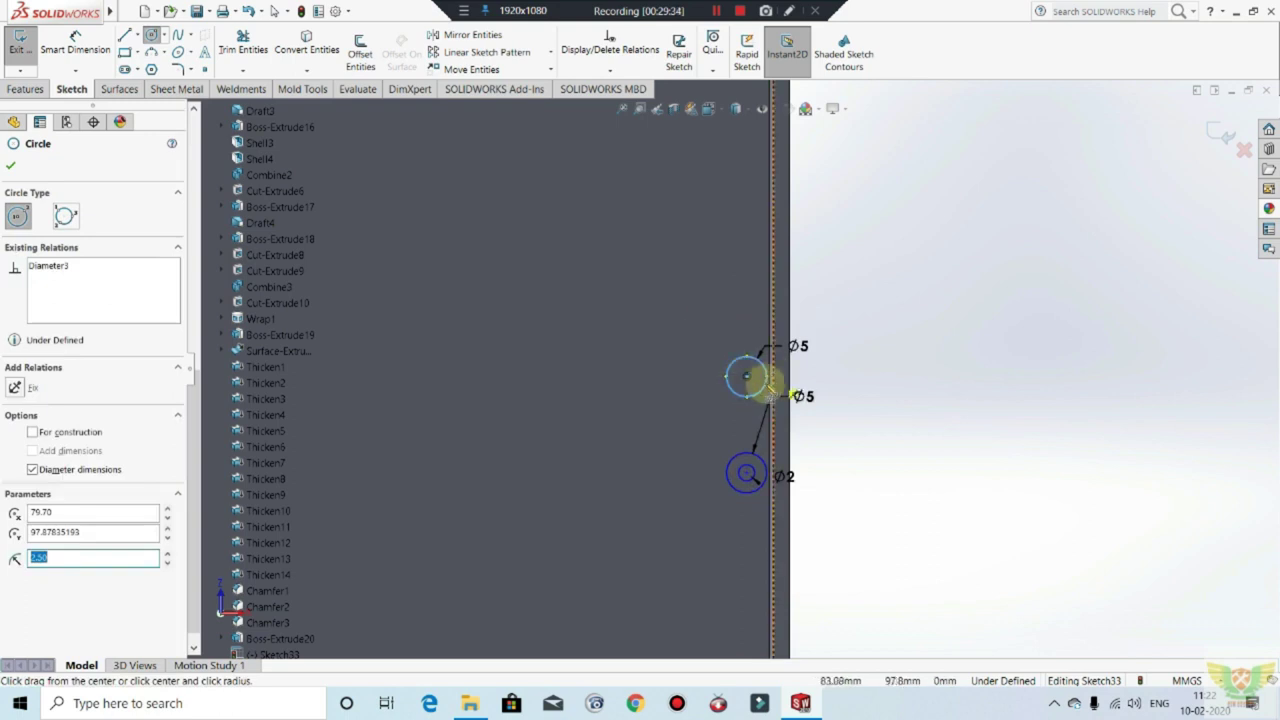
click(748, 378)
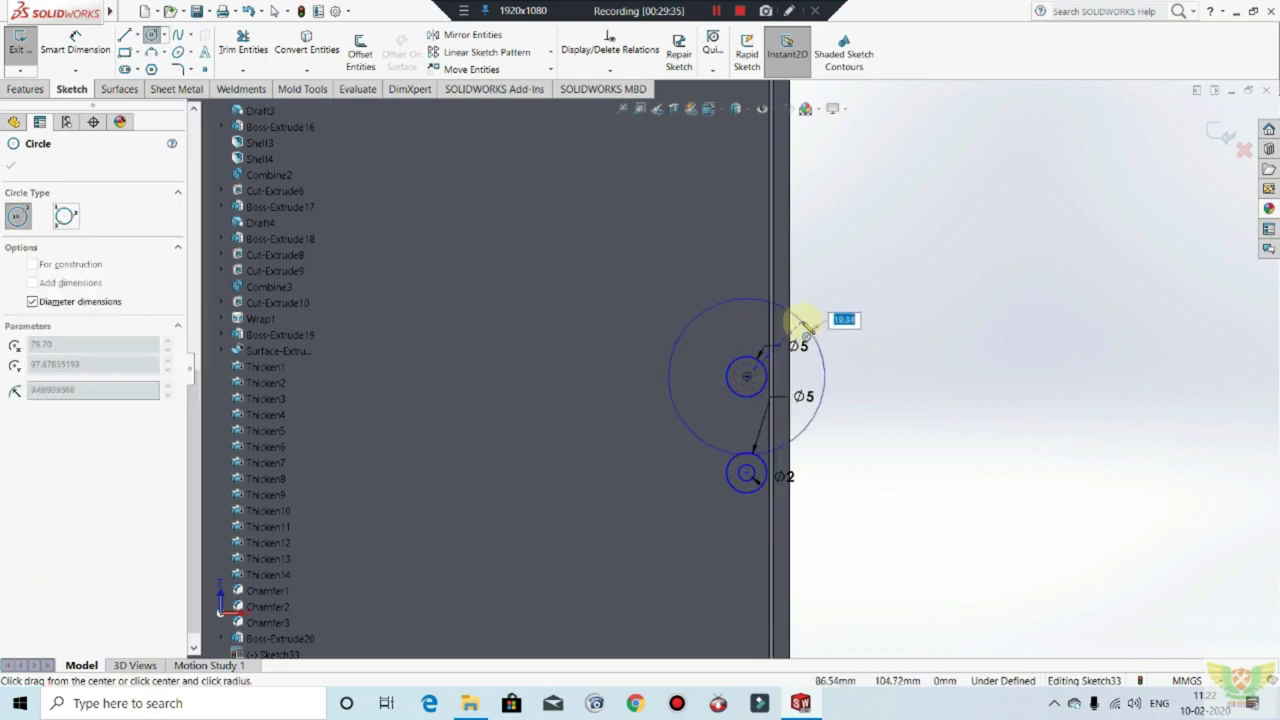
key(Escape)
key(Escape)
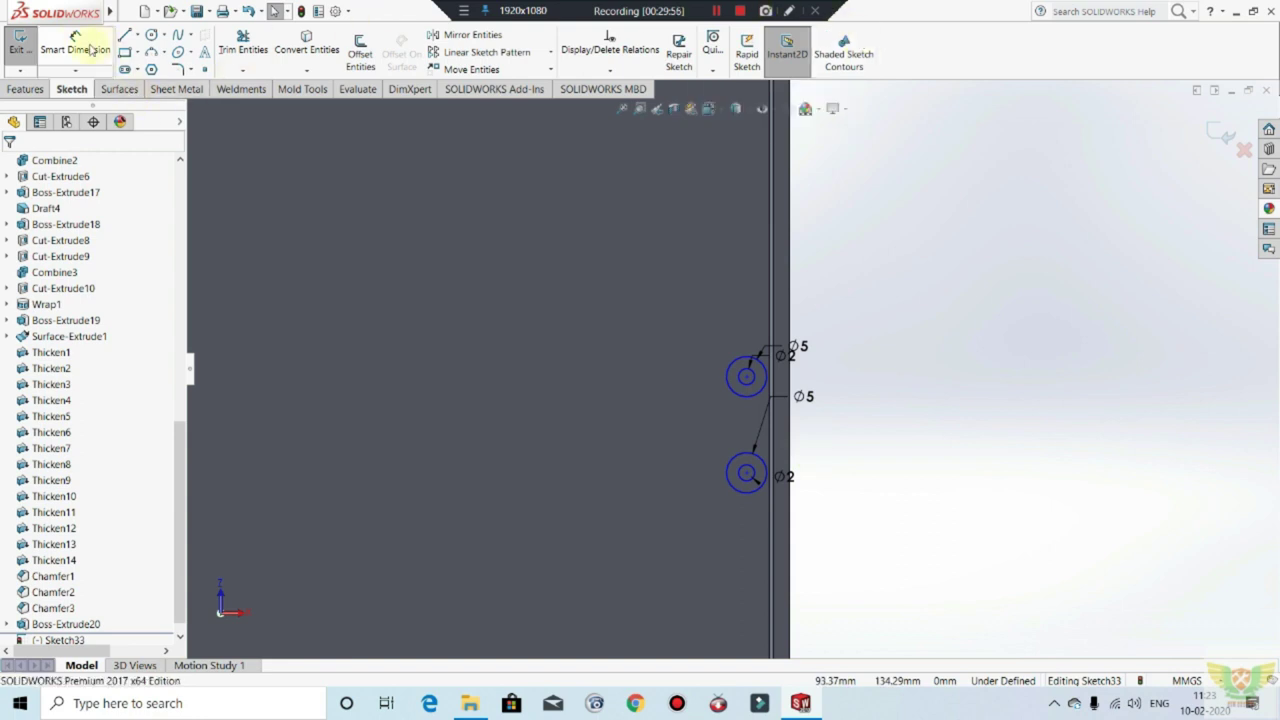
Step: Add a 10 mm vertical dimension (D5) between the upper and lower circle centres
click(90, 50)
click(752, 497)
click(746, 472)
click(885, 435)
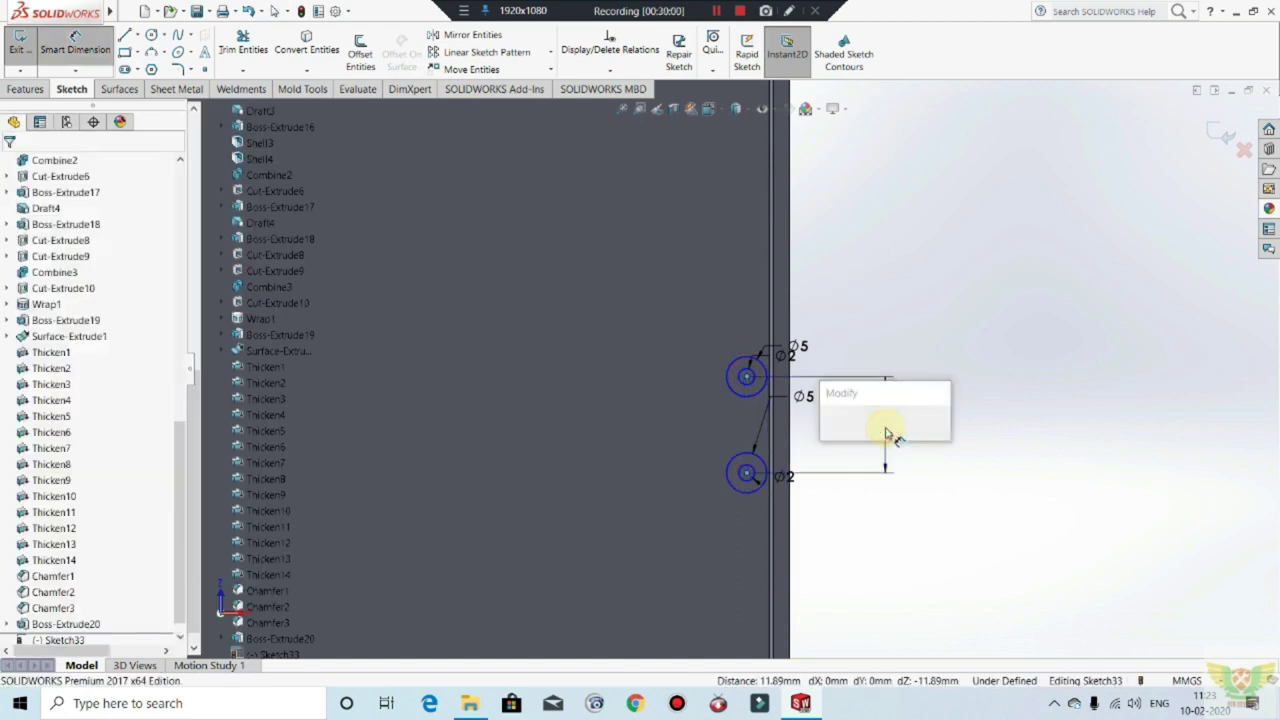
text(10)
key(Return)
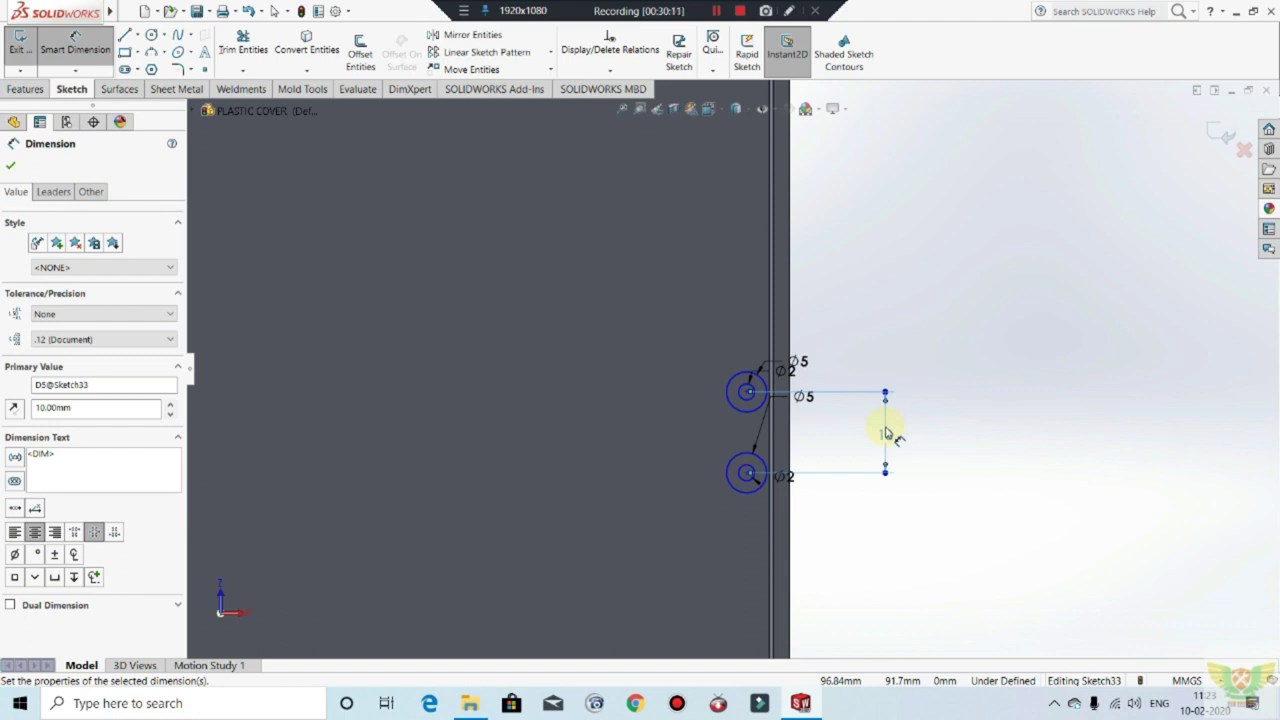
click(75, 45)
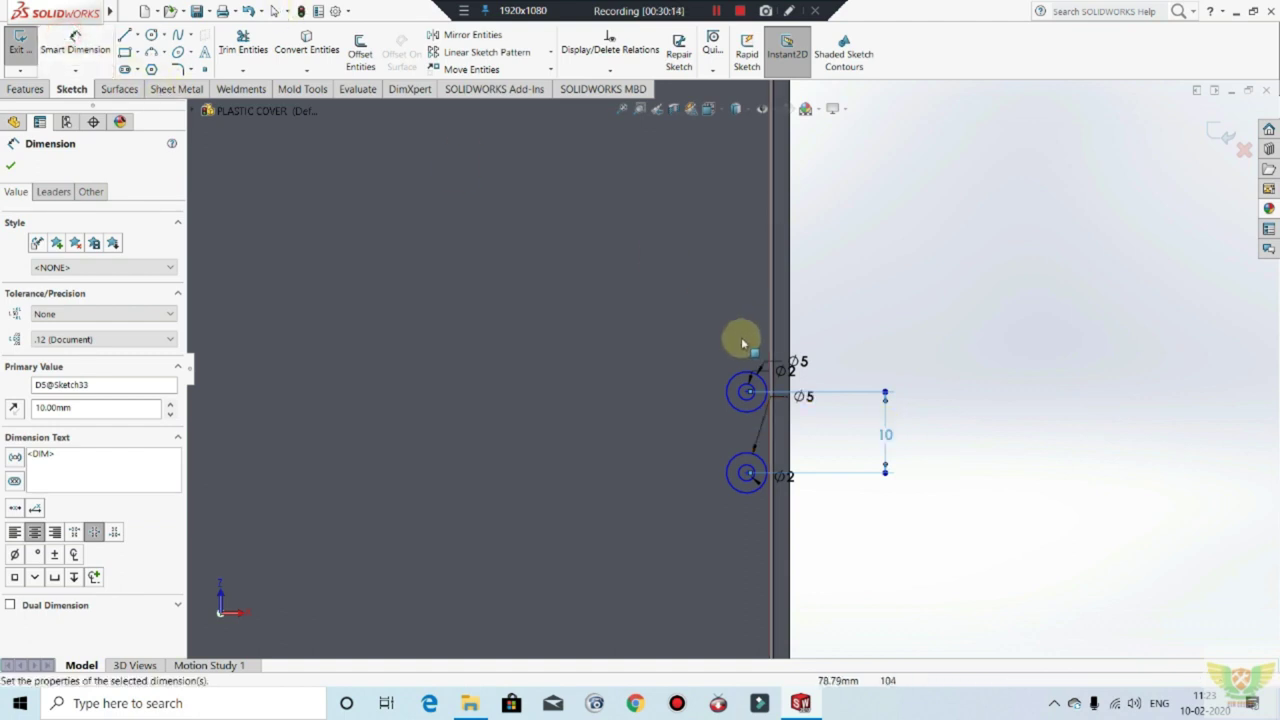
click(746, 395)
scroll(777, 457, up, 5)
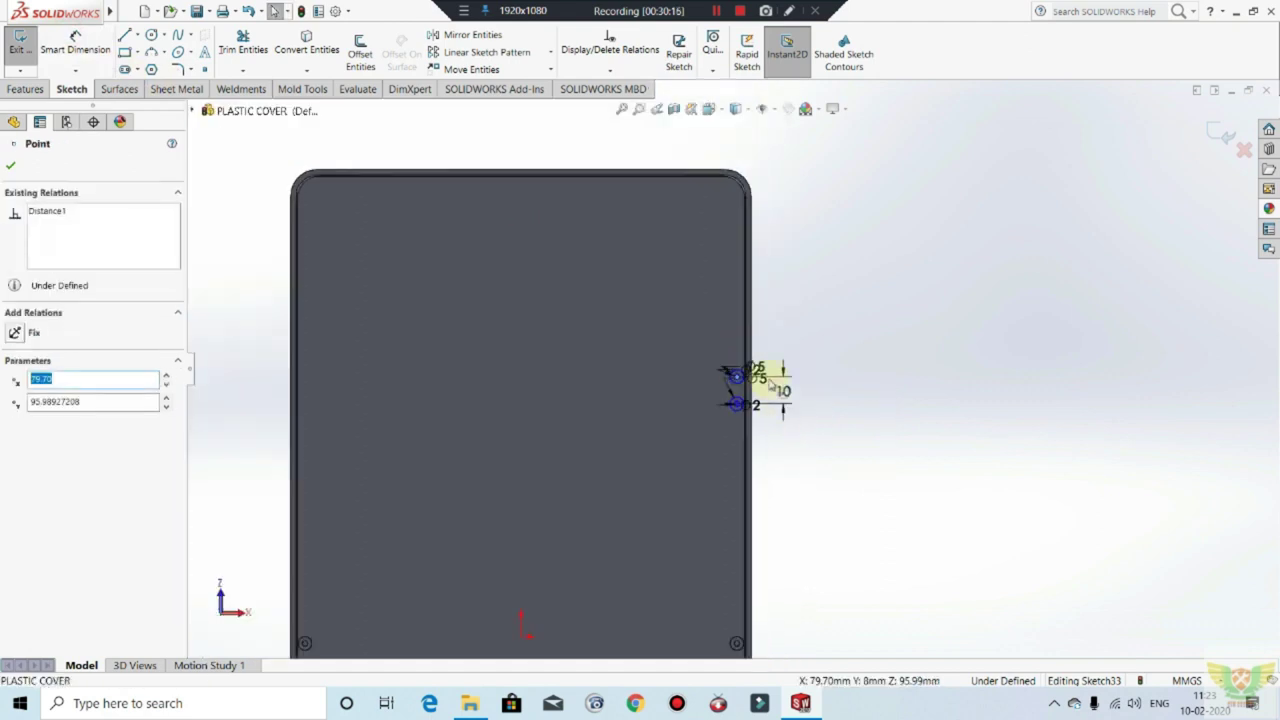
Step: Dimension the upper centre from the top edge, entering 280 then correcting to 28 mm
click(75, 45)
click(704, 207)
click(858, 260)
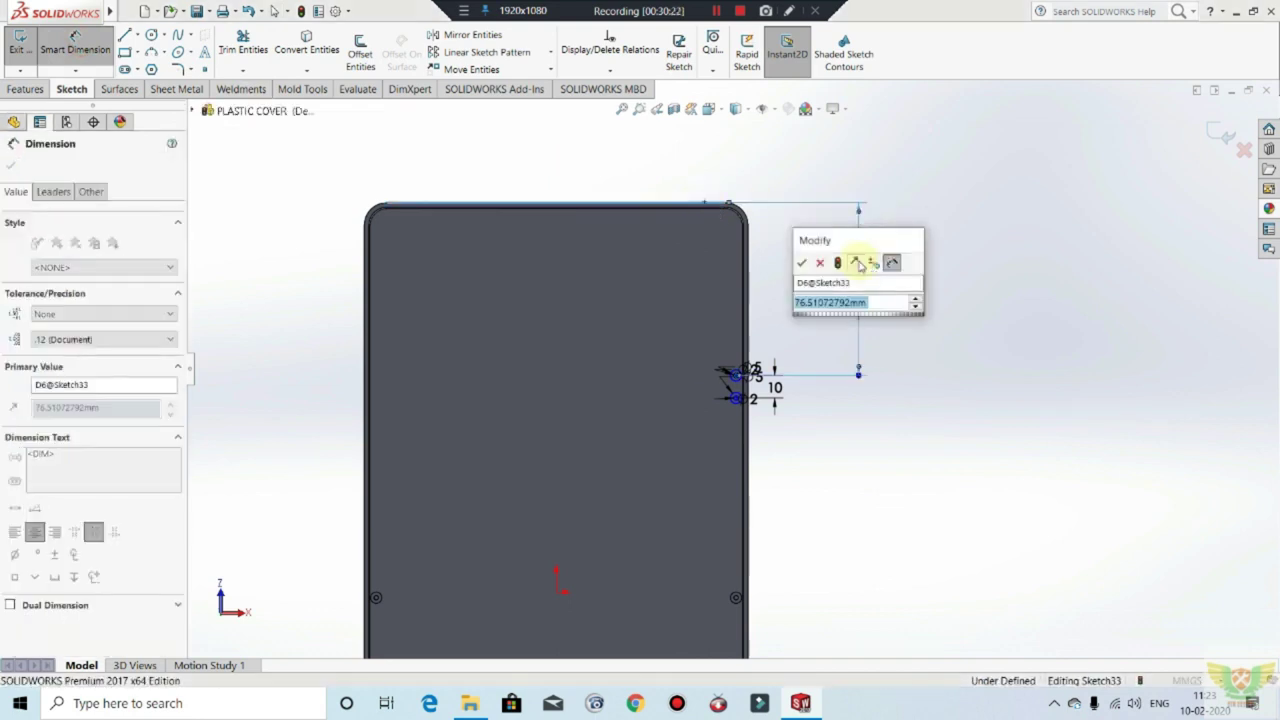
text(280)
key(Return)
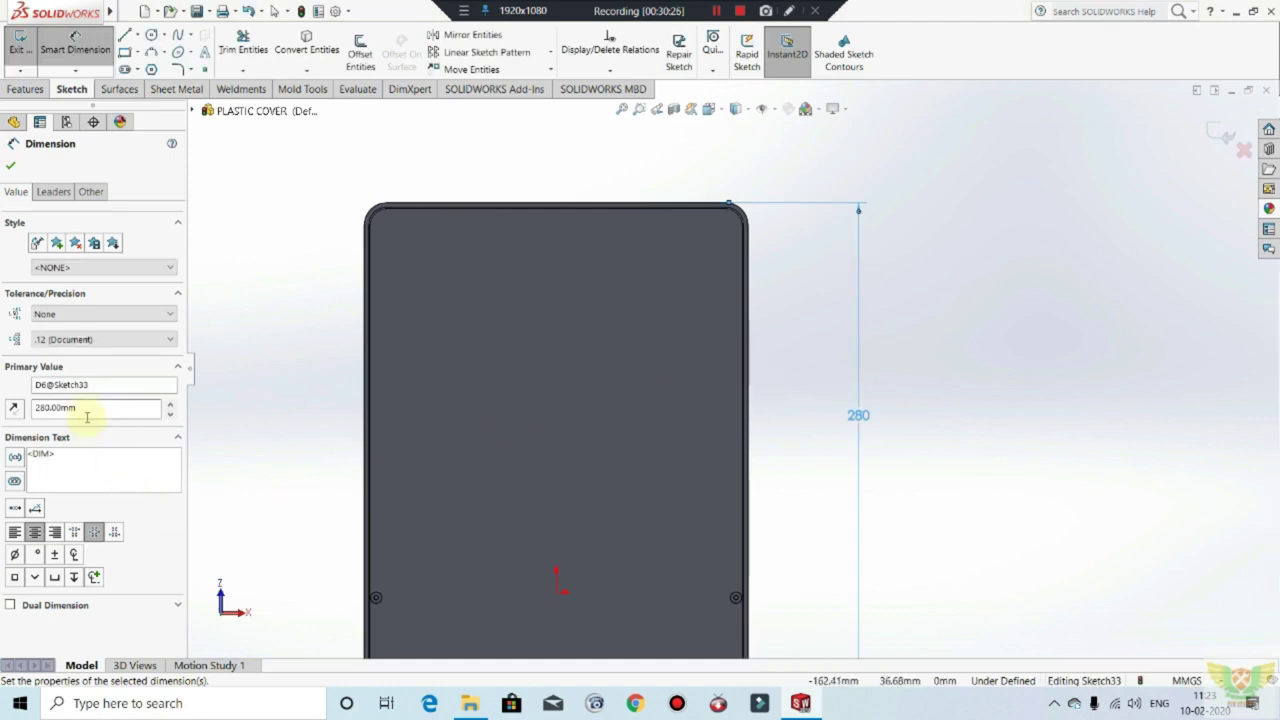
text(28)
key(Return)
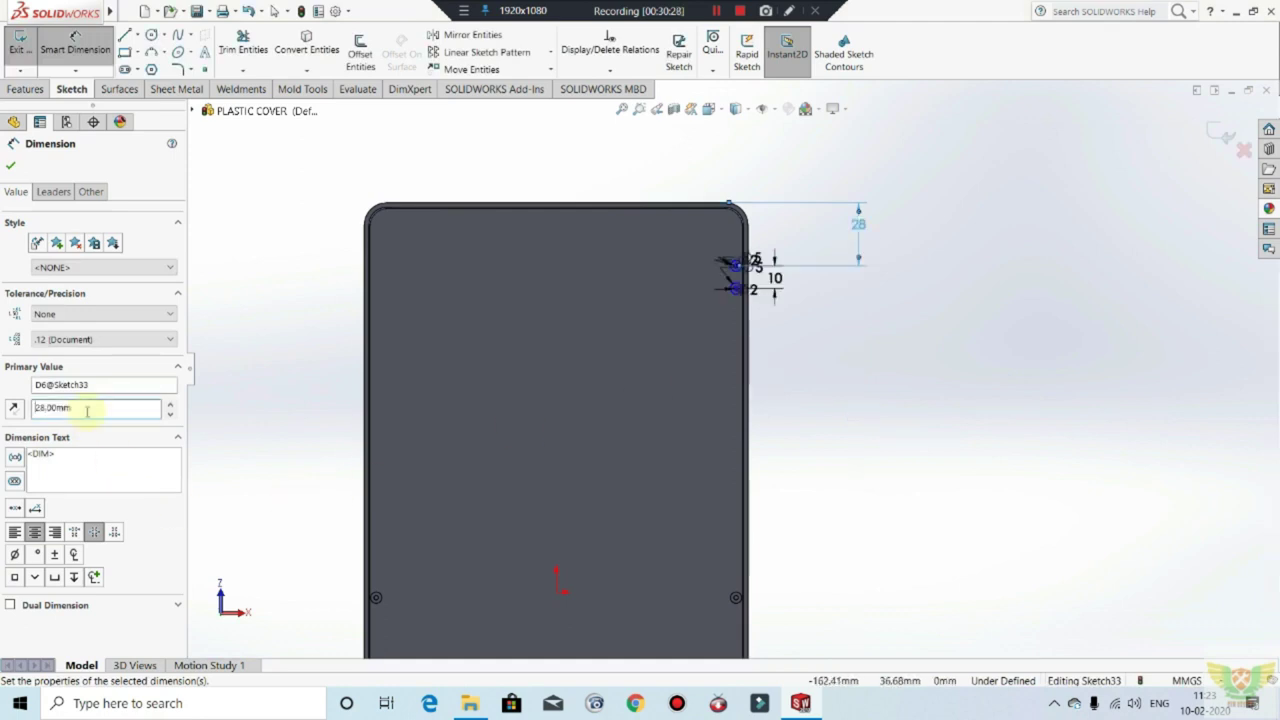
key(Escape)
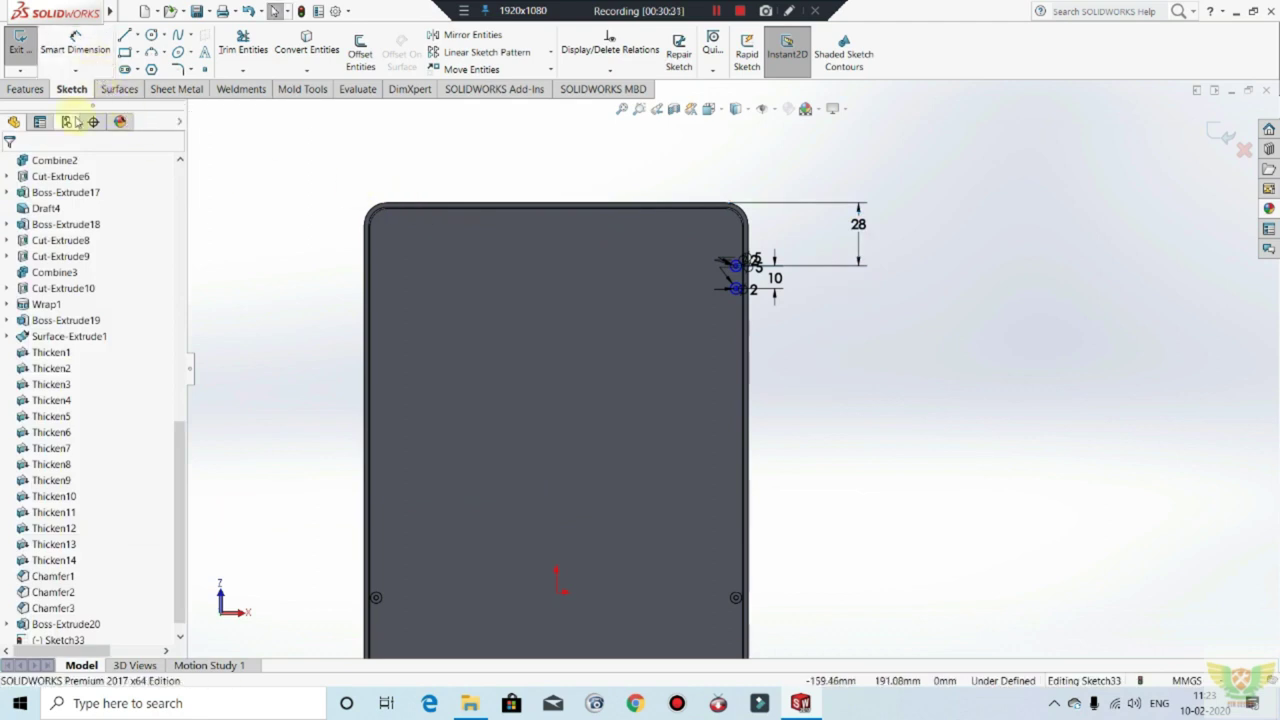
Step: Begin another dimension, picking the lower inner circle and its centre point
click(116, 38)
scroll(740, 300, down, 3)
scroll(600, 325, down, 2)
click(519, 331)
click(518, 331)
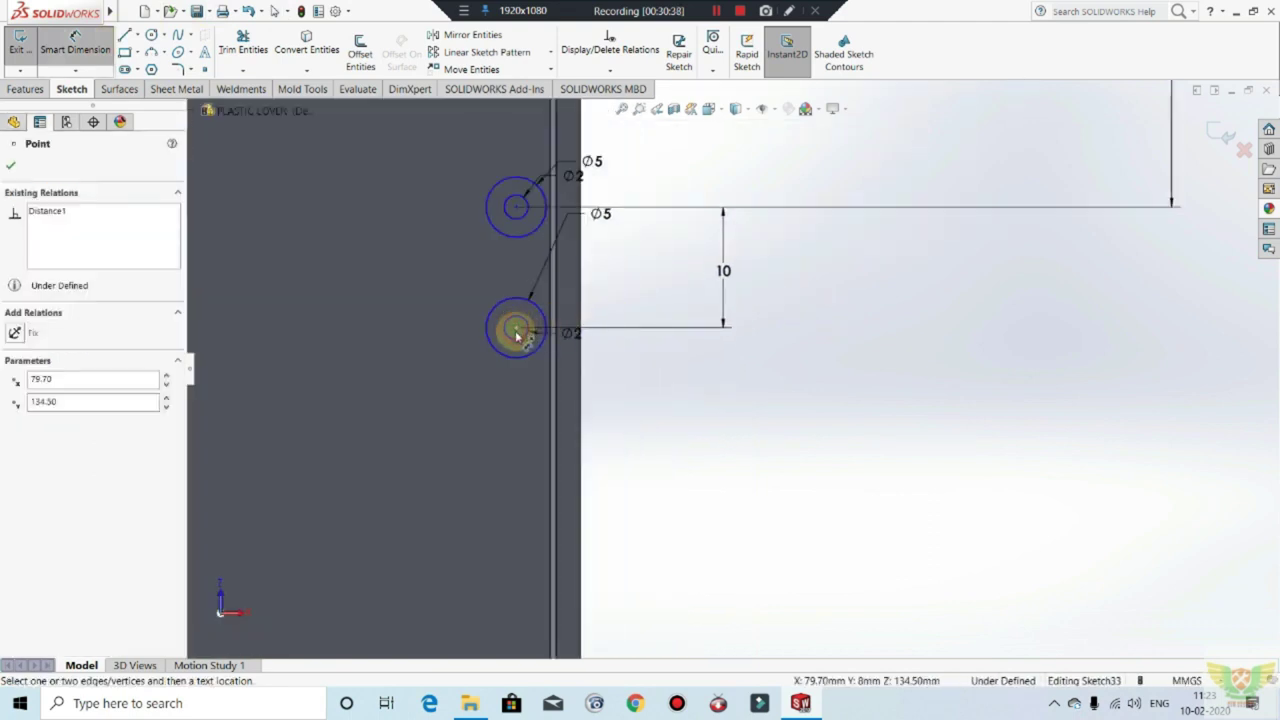
scroll(586, 343, up, 2)
scroll(592, 347, up, 2)
scroll(605, 360, up, 3)
scroll(694, 486, down, 1)
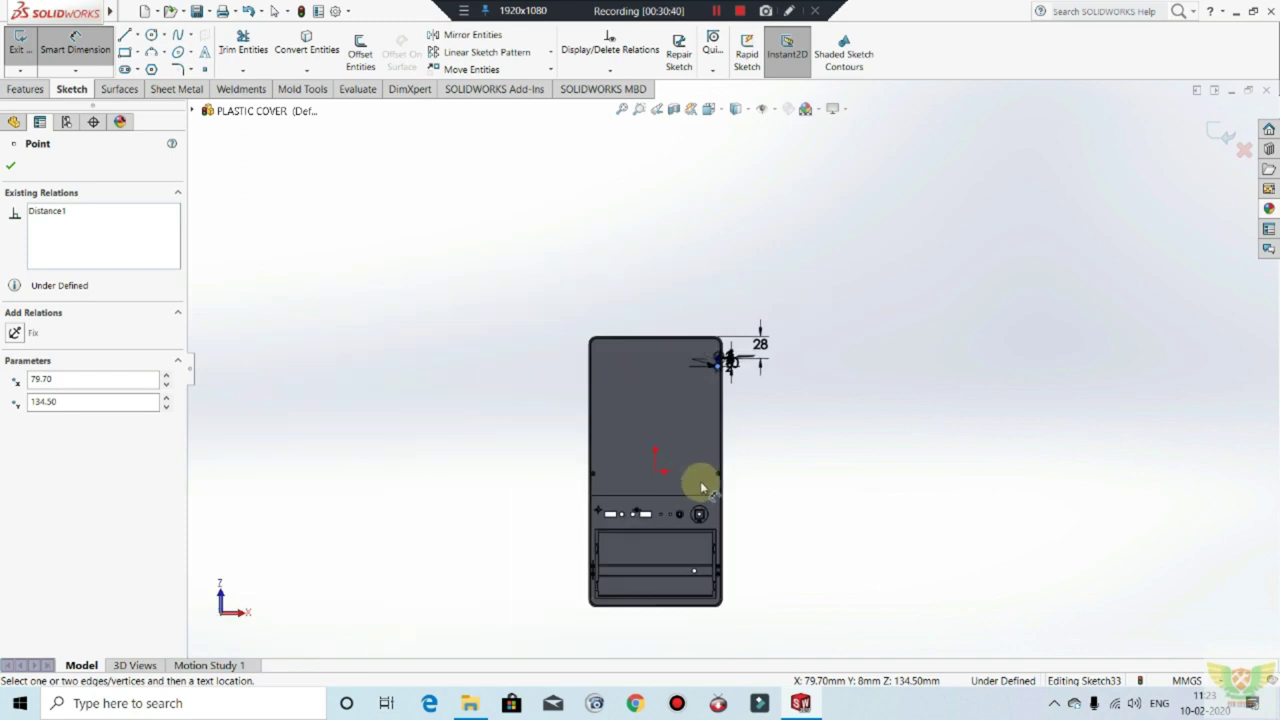
scroll(731, 440, down, 3)
scroll(768, 432, down, 2)
scroll(768, 432, down, 2)
Step: Draw a vertical construction centreline down the middle of the cover
scroll(760, 400, down, 1)
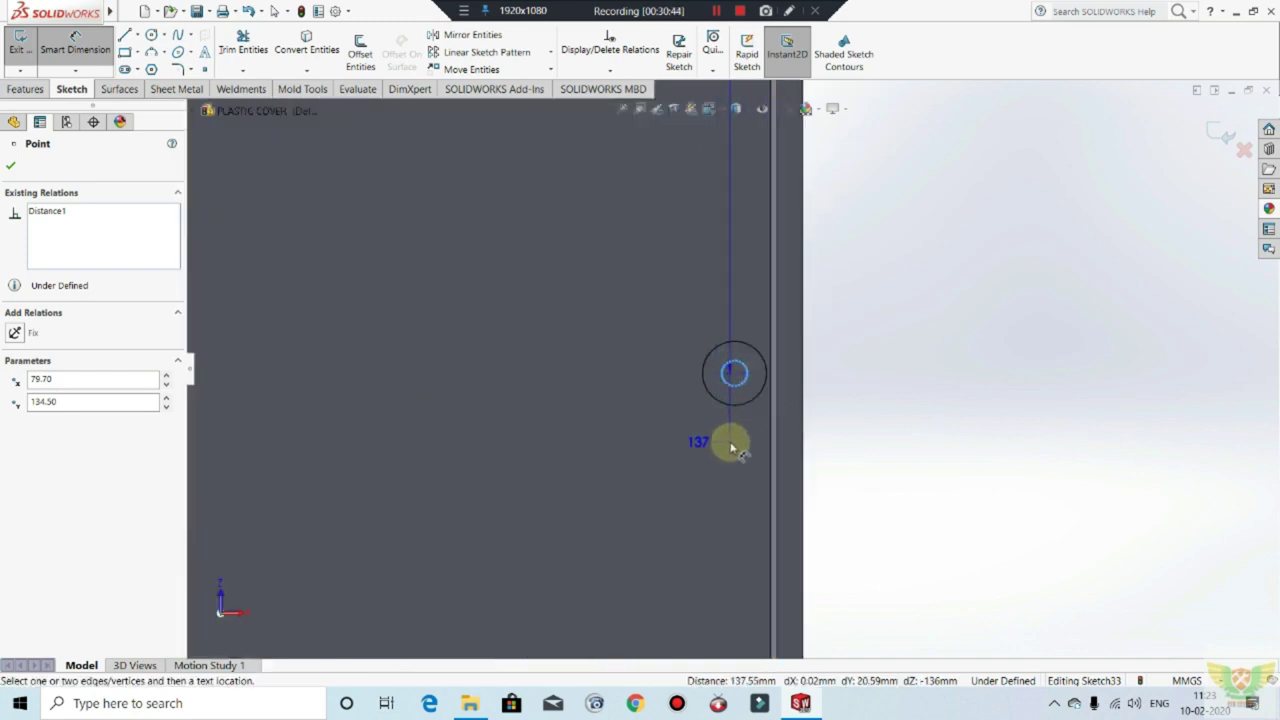
scroll(790, 468, up, 3)
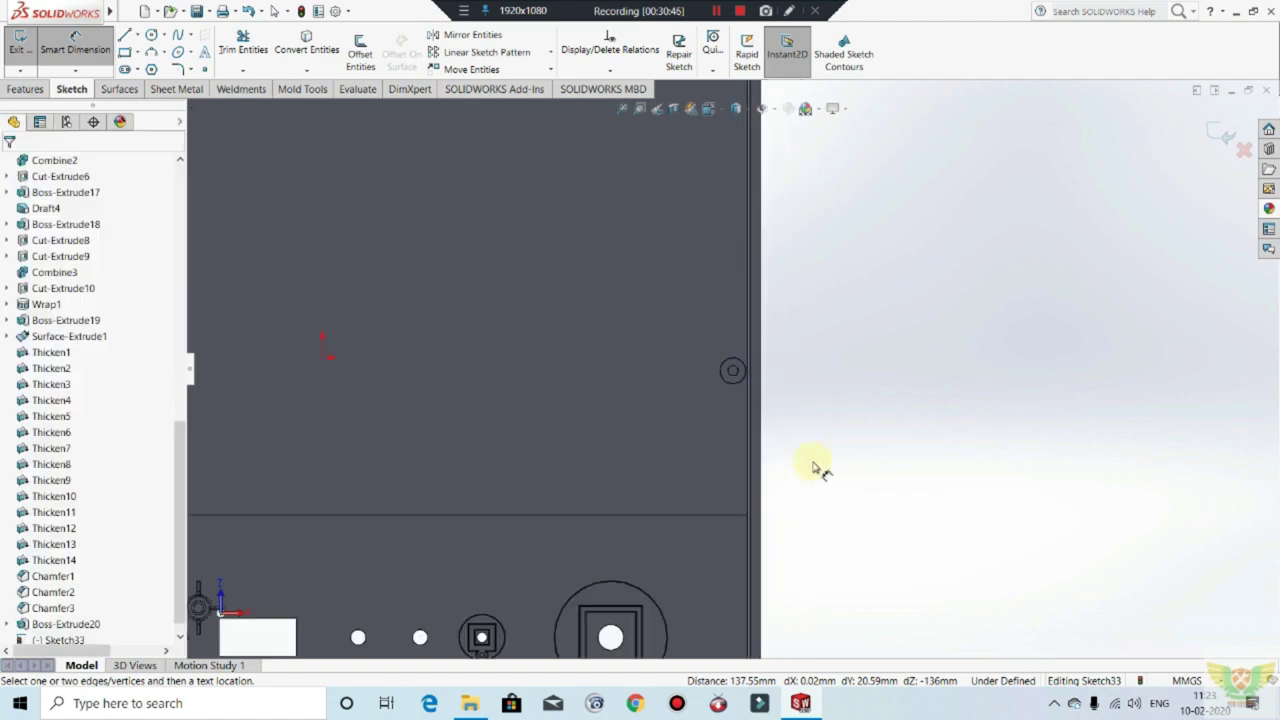
scroll(820, 466, up, 2)
scroll(800, 380, up, 2)
scroll(730, 196, down, 3)
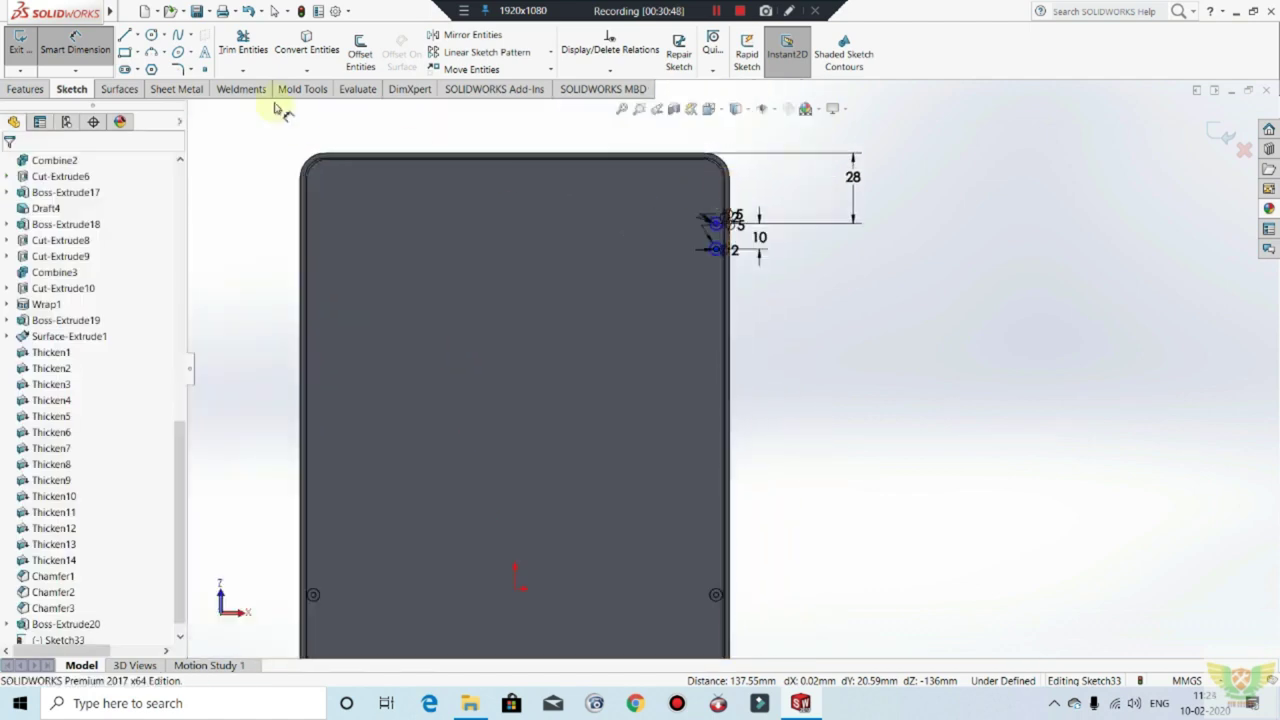
click(133, 36)
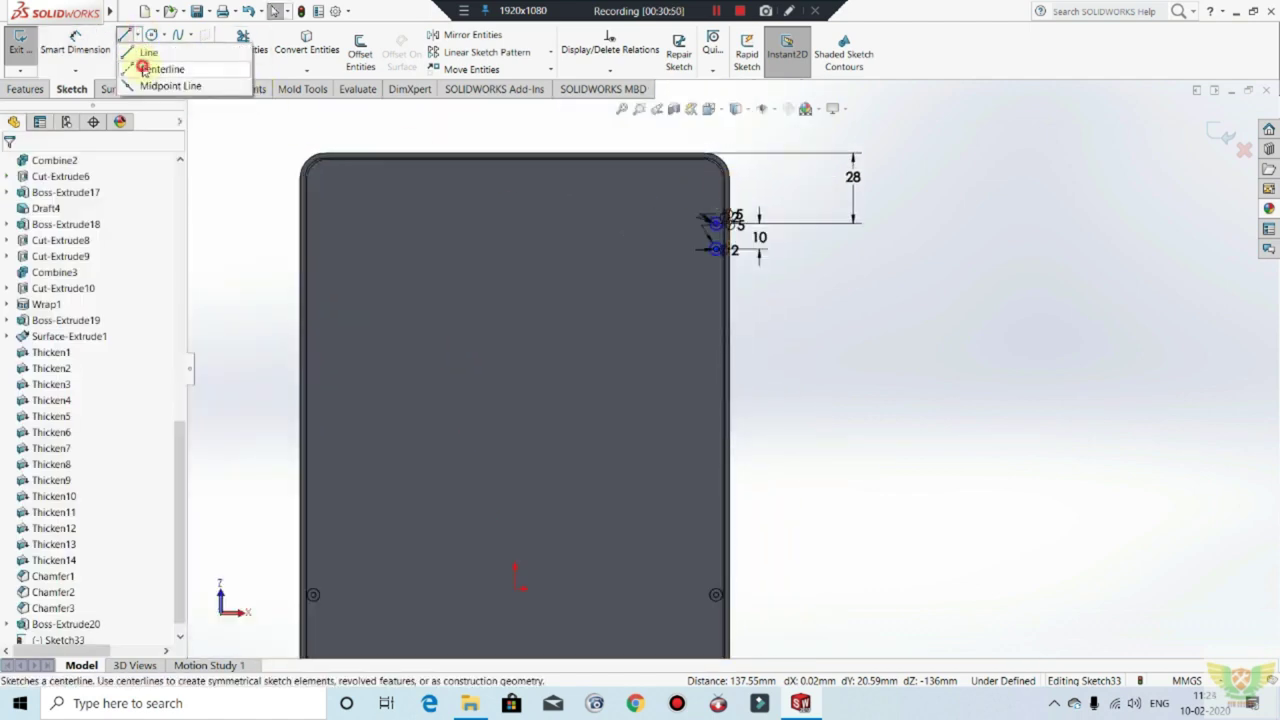
click(149, 63)
drag(516, 588, 516, 229)
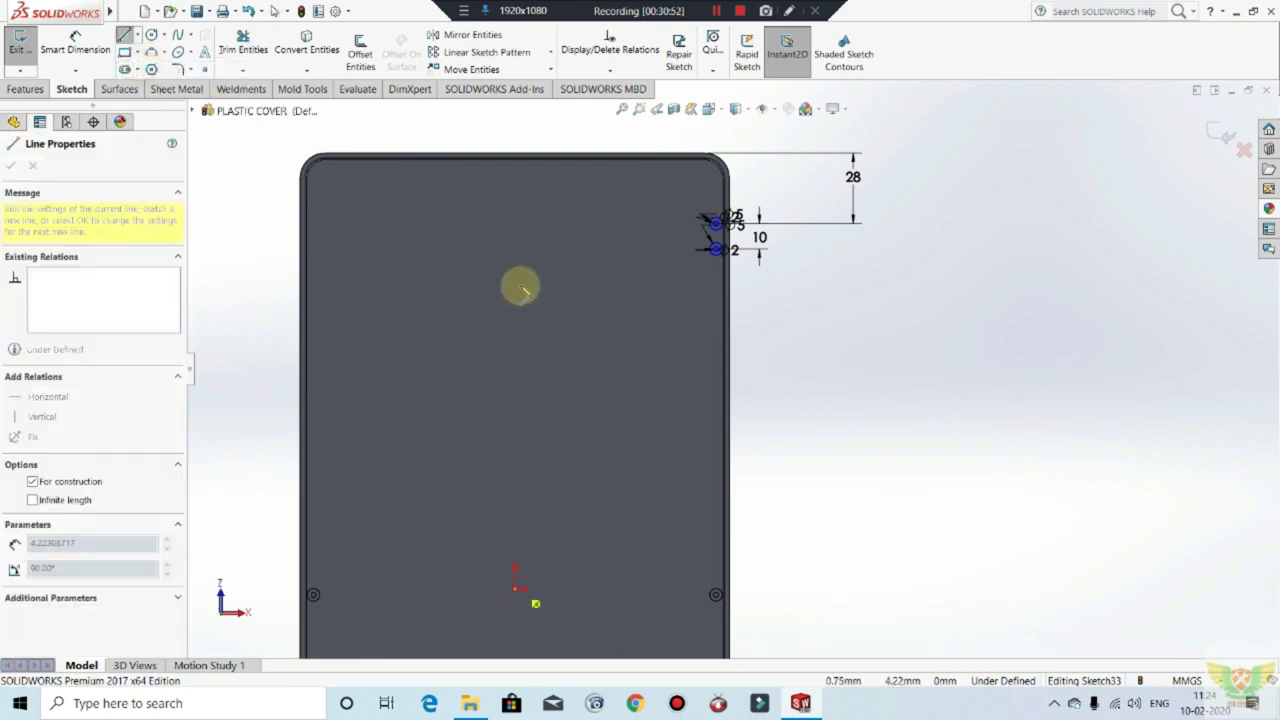
Step: Mirror the four circles about the vertical centreline, then view the part tilted in 3D
click(470, 35)
drag(785, 200, 694, 277)
click(114, 391)
click(513, 299)
click(11, 168)
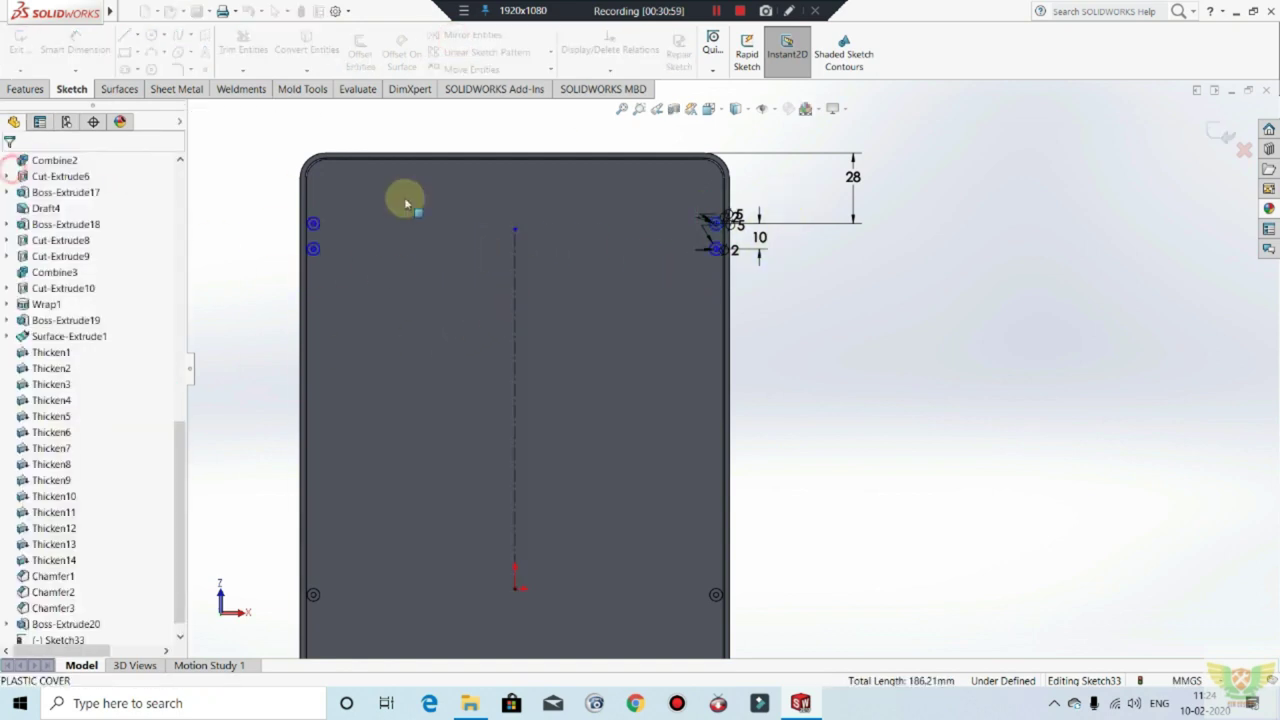
scroll(505, 320, up, 1)
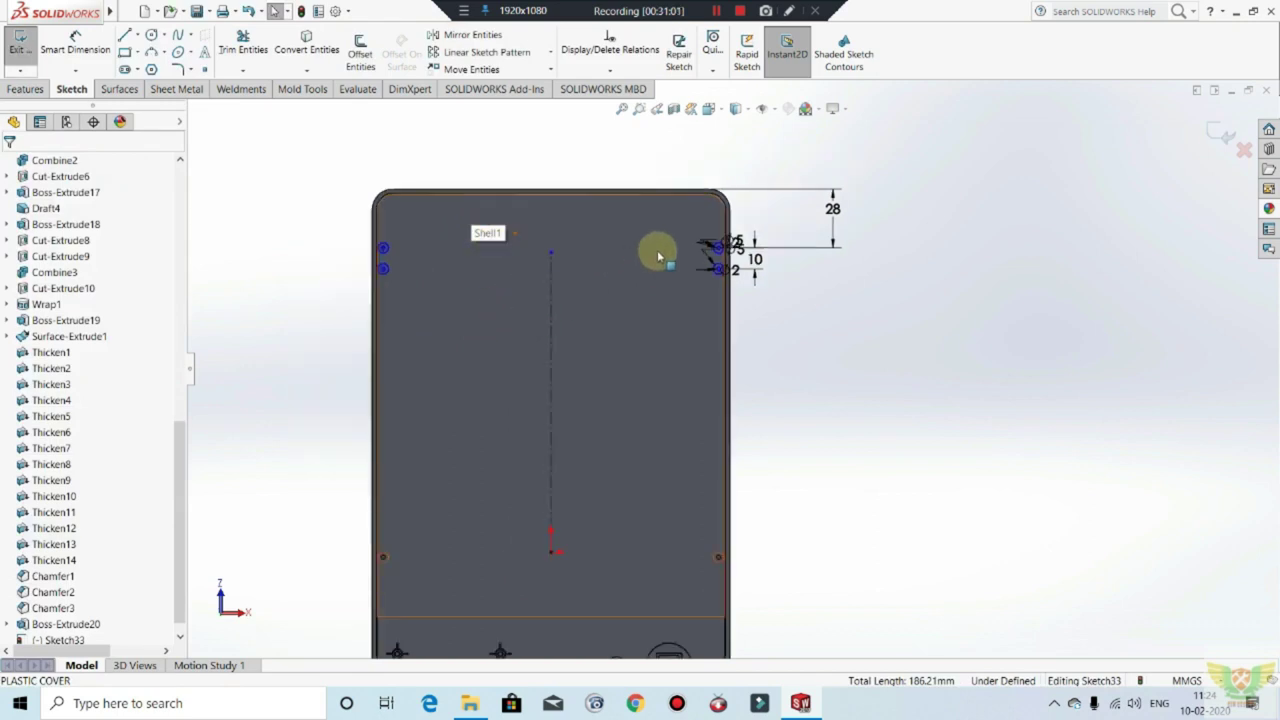
scroll(660, 260, down, 1)
scroll(665, 325, up, 1)
mouse_move(646, 317)
middle_down()
mouse_move(673, 177)
mouse_move(654, 143)
middle_up()
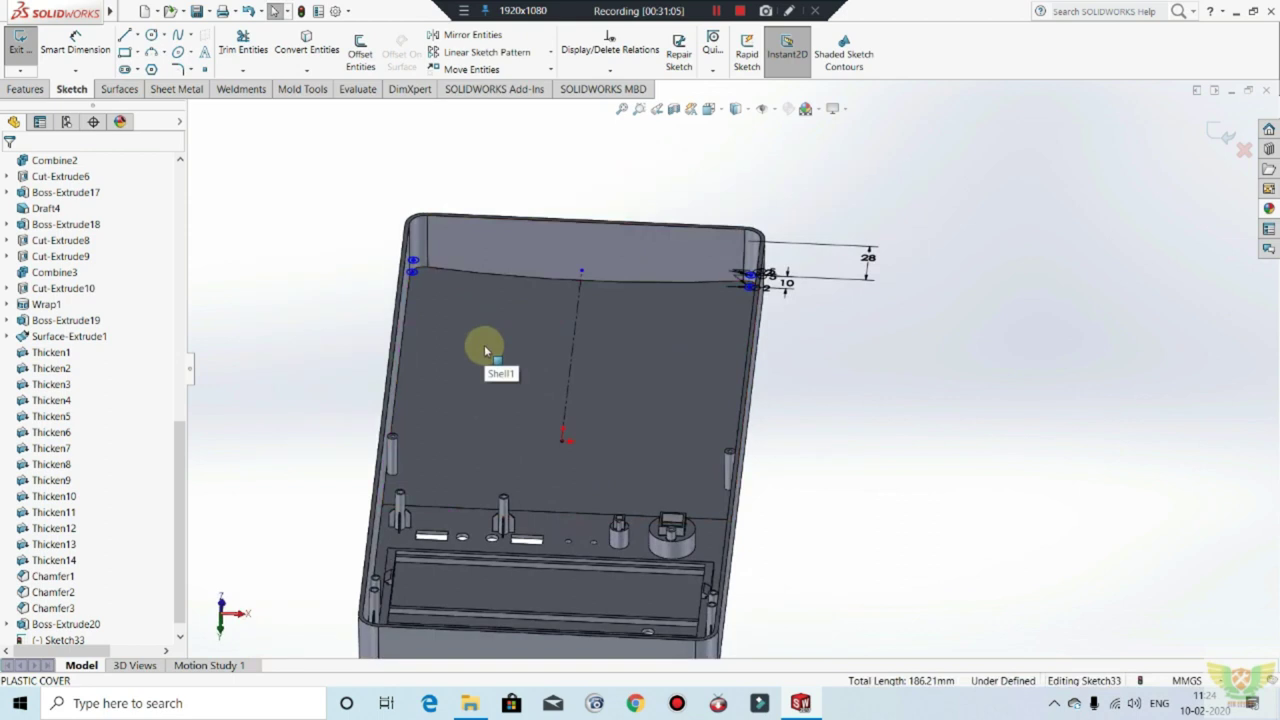
Step: Exit the sketch and start a Through All boss extrusion of the circles
click(22, 42)
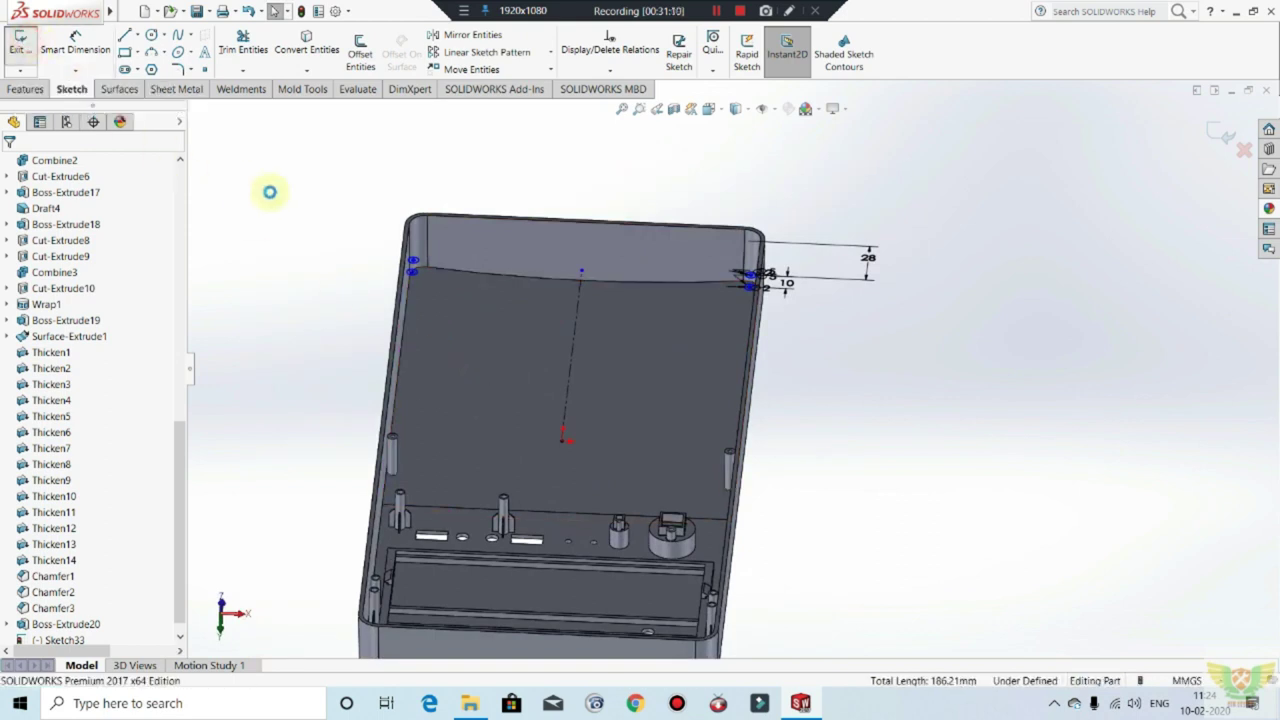
click(30, 57)
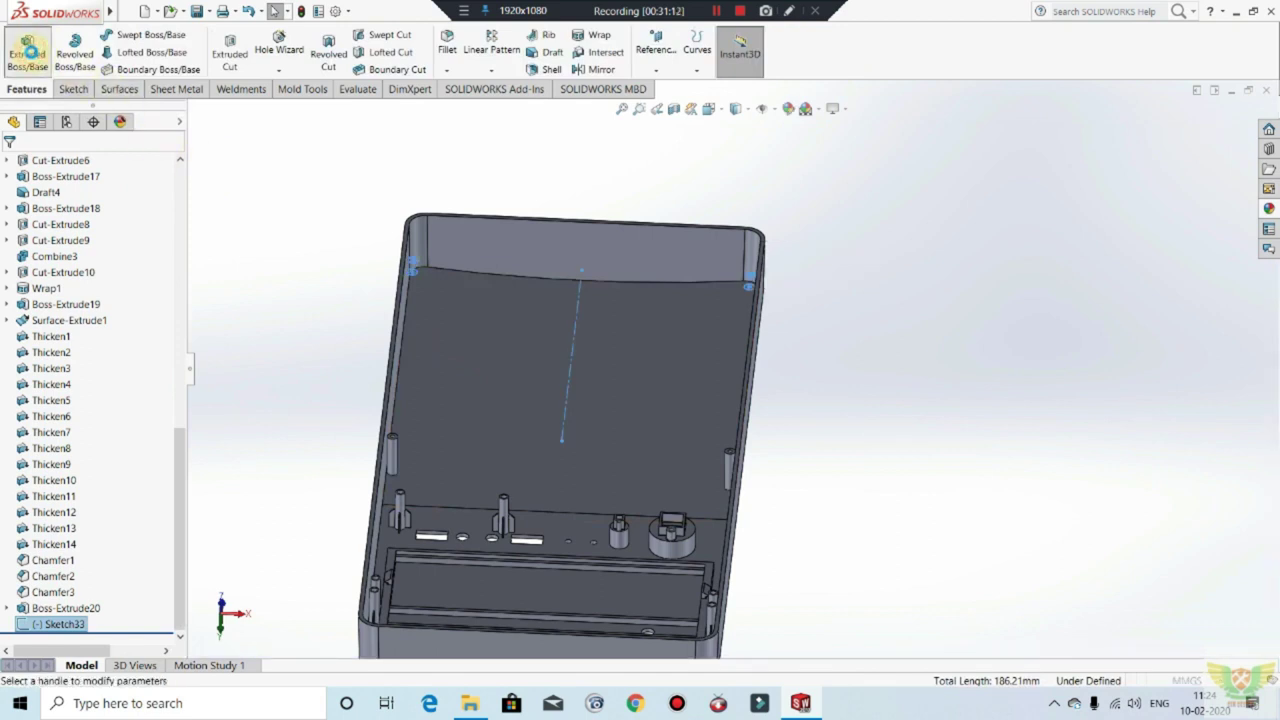
click(71, 260)
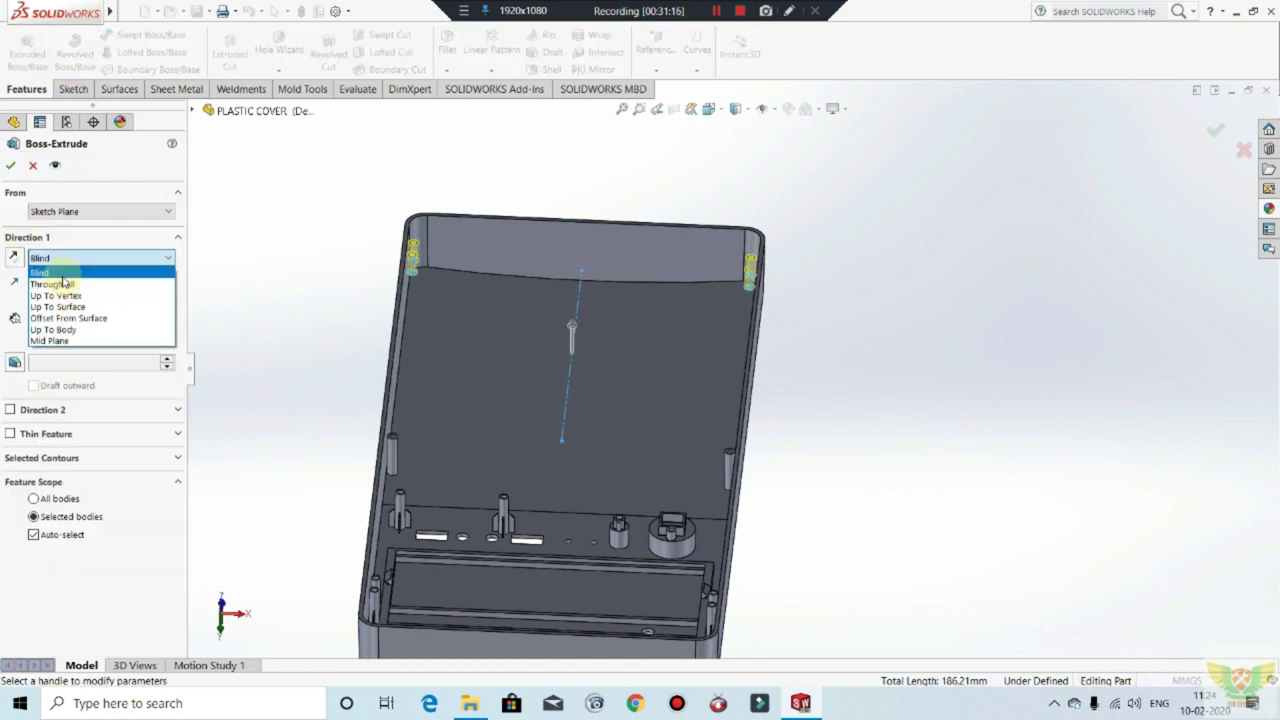
click(65, 285)
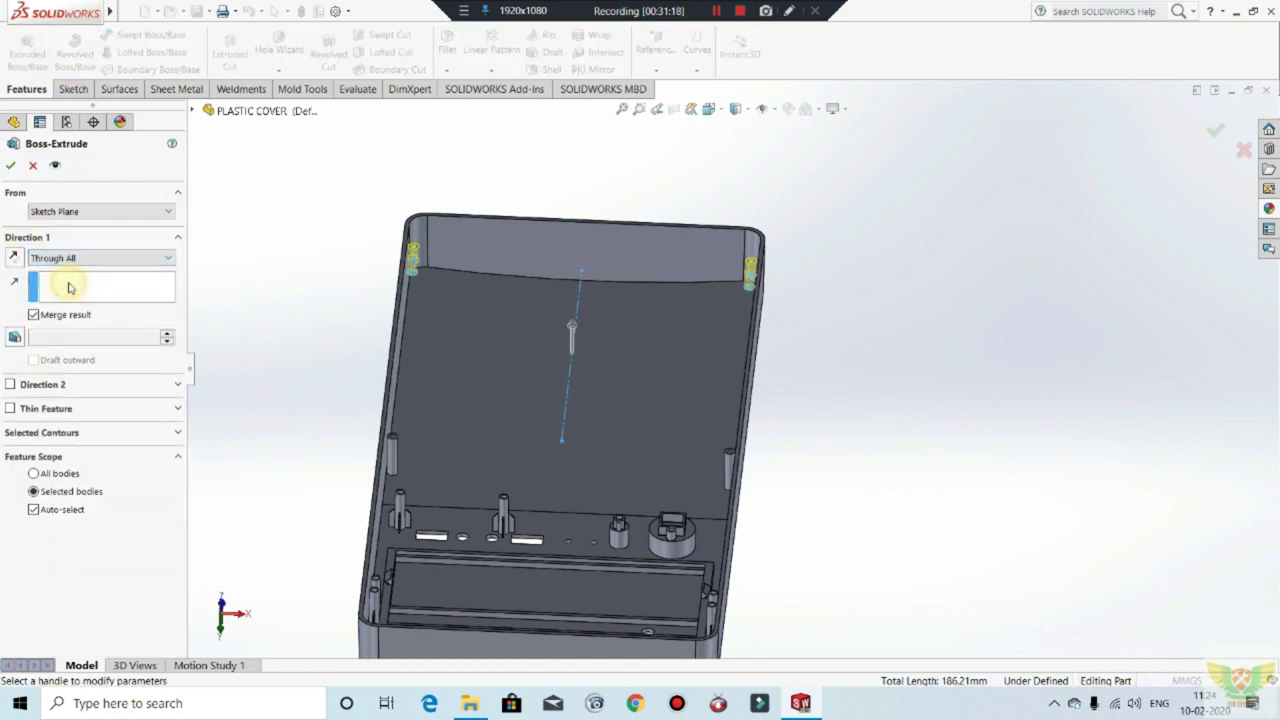
mouse_move(307, 268)
middle_down()
mouse_move(263, 217)
mouse_move(364, 257)
middle_up()
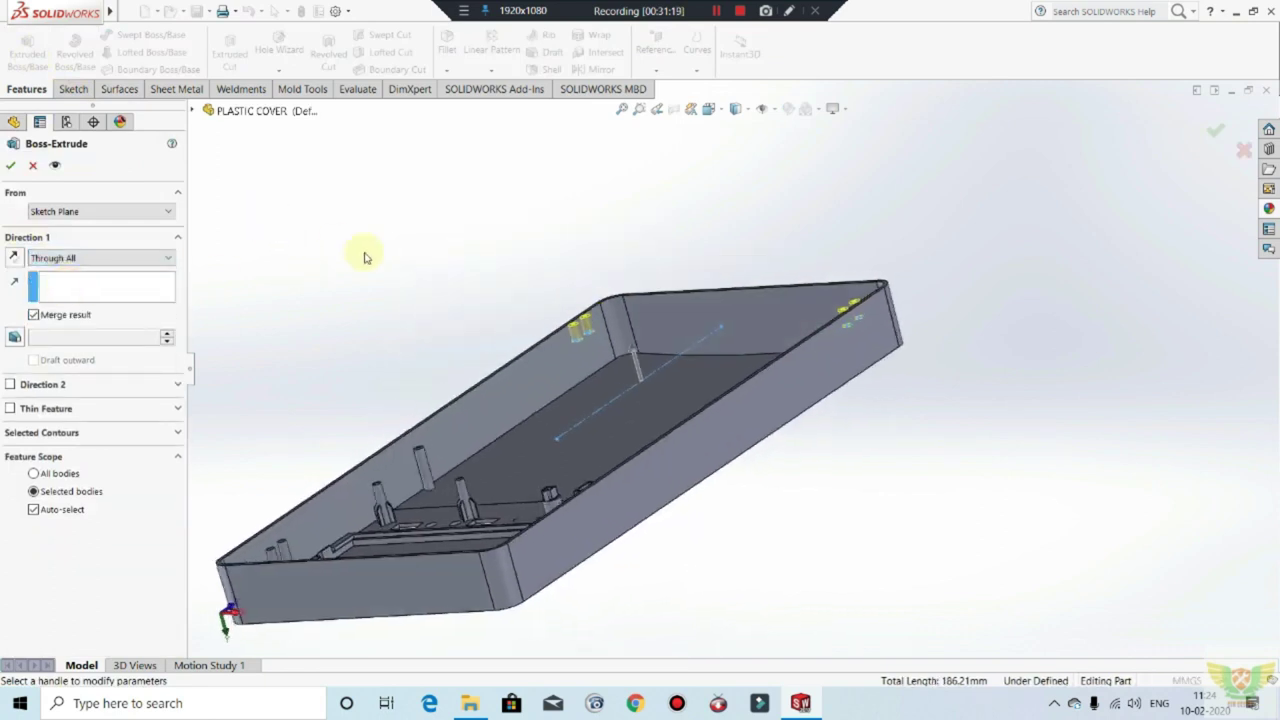
Step: Reverse the boss direction, set the end condition to Up To Next, and accept
click(12, 256)
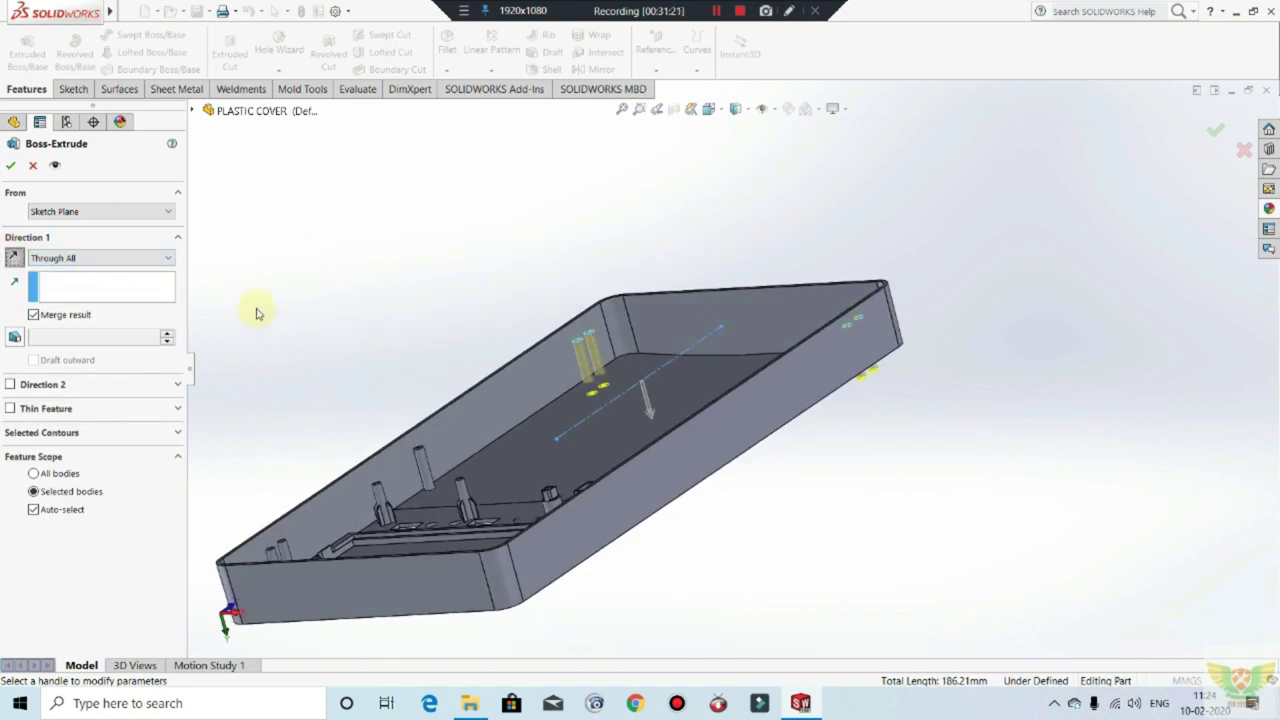
click(91, 258)
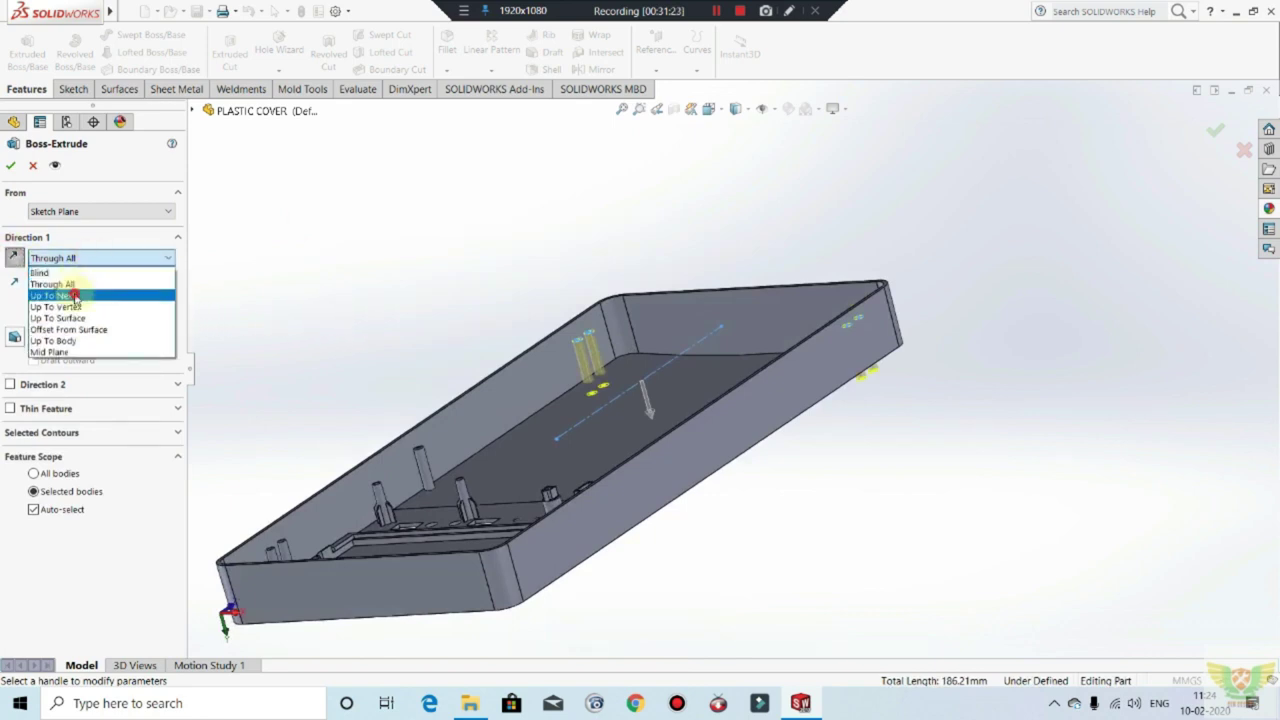
click(76, 297)
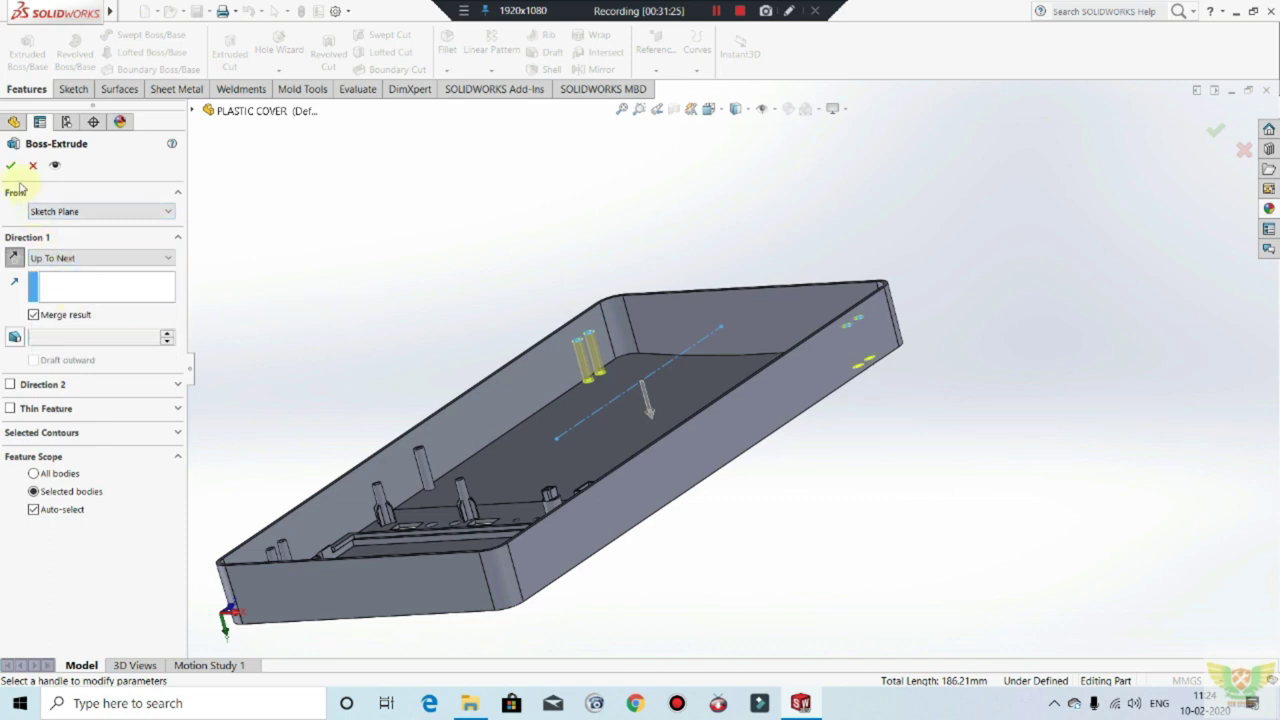
right_click(343, 214)
mouse_move(386, 271)
middle_down()
mouse_move(420, 294)
mouse_move(453, 371)
mouse_move(654, 260)
mouse_move(680, 320)
mouse_move(766, 286)
mouse_move(677, 229)
middle_up()
Step: Start a new sketch on the top boss face
scroll(723, 251, down, 5)
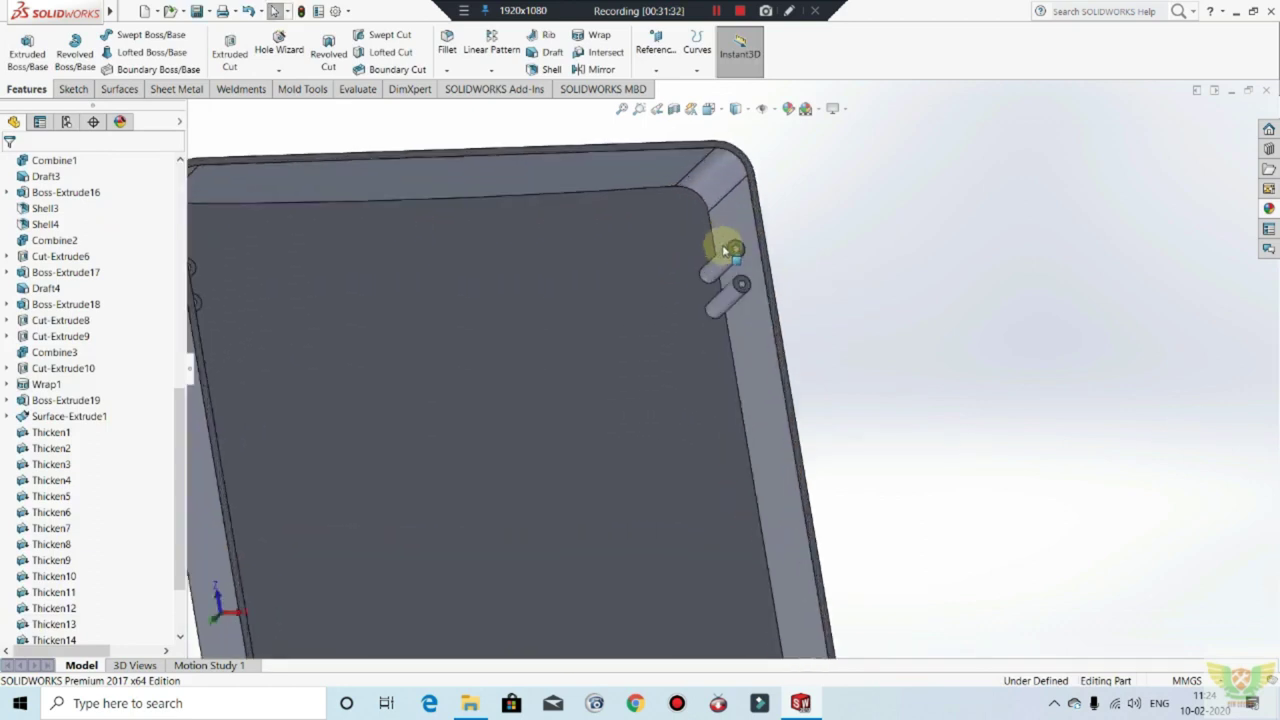
scroll(716, 267, down, 3)
scroll(716, 267, down, 2)
click(745, 283)
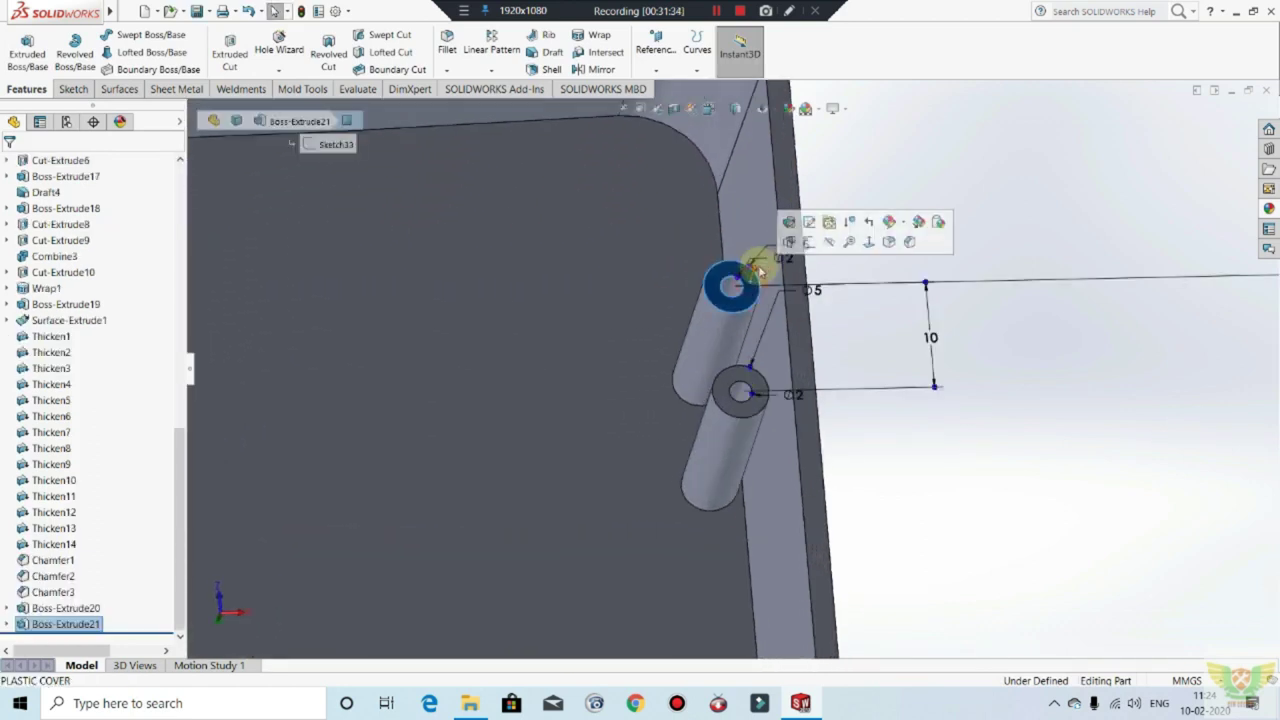
click(812, 242)
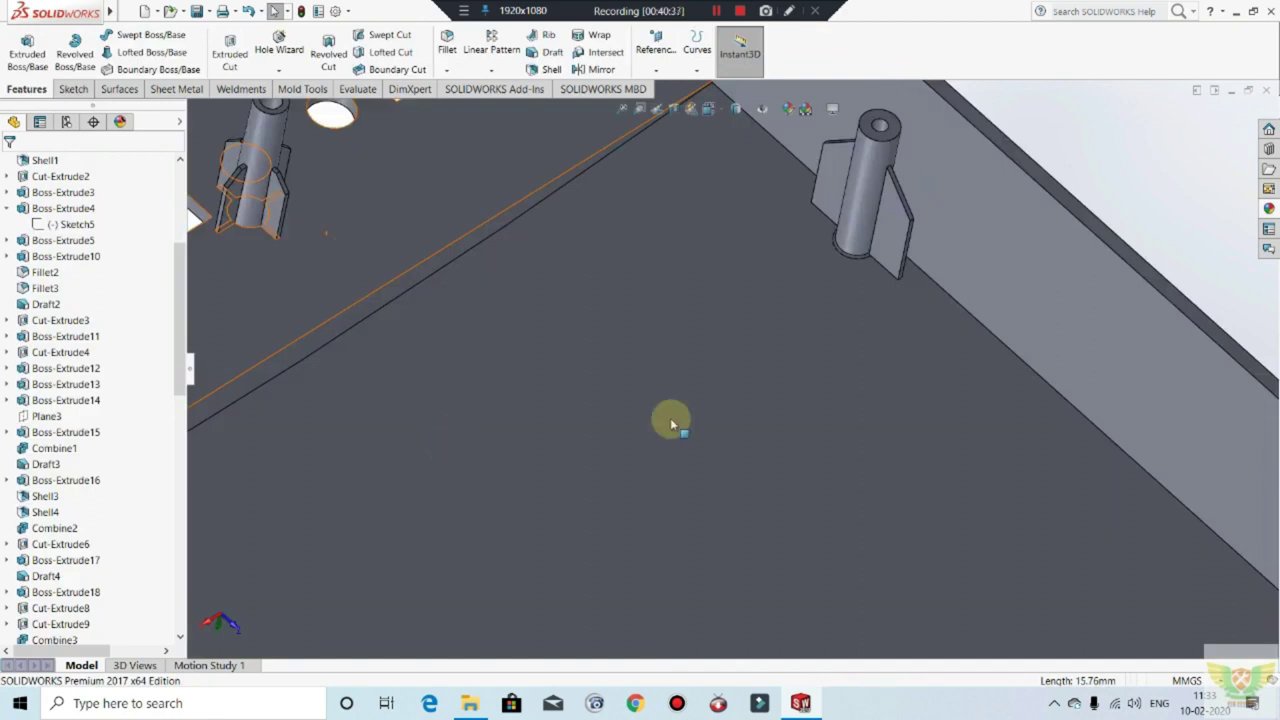
Step: Orbit and zoom the enclosure round to an edge-on side view
scroll(710, 383, up, 2)
scroll(711, 378, up, 2)
scroll(673, 276, up, 2)
scroll(673, 280, up, 3)
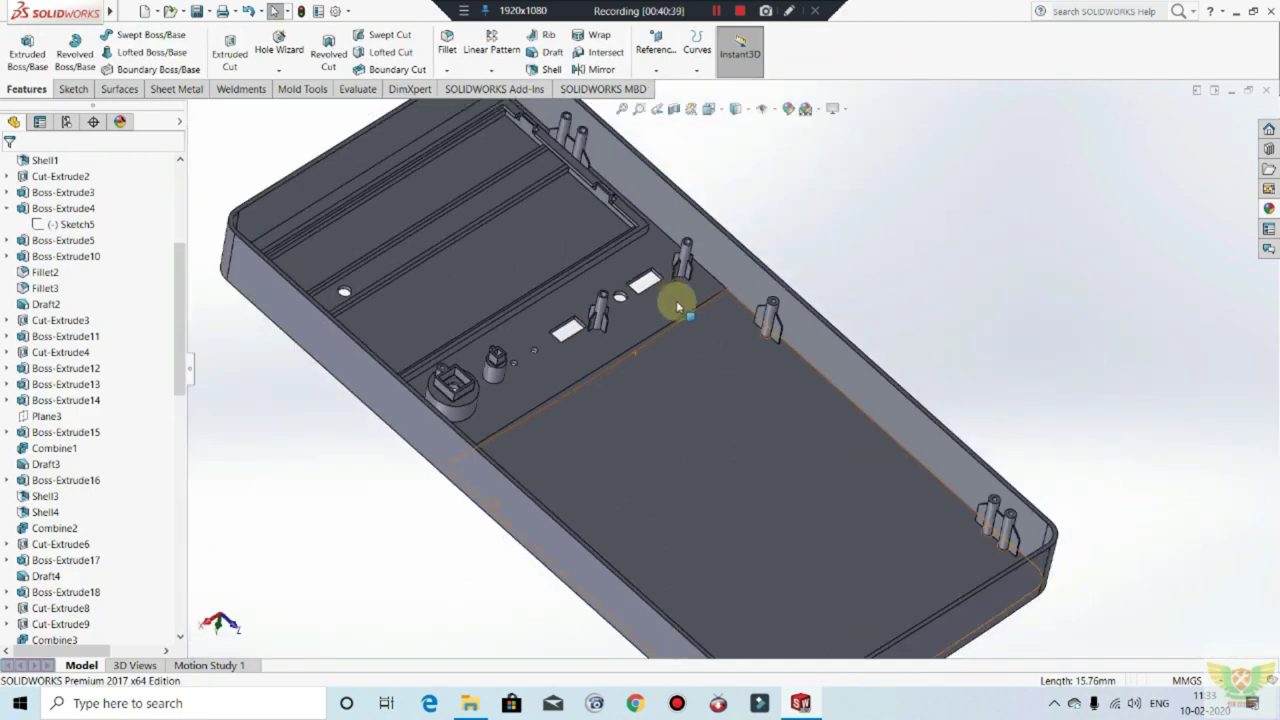
mouse_move(657, 309)
middle_down()
mouse_move(700, 302)
mouse_move(703, 346)
mouse_move(729, 240)
mouse_move(720, 320)
mouse_move(685, 388)
mouse_move(769, 320)
middle_up()
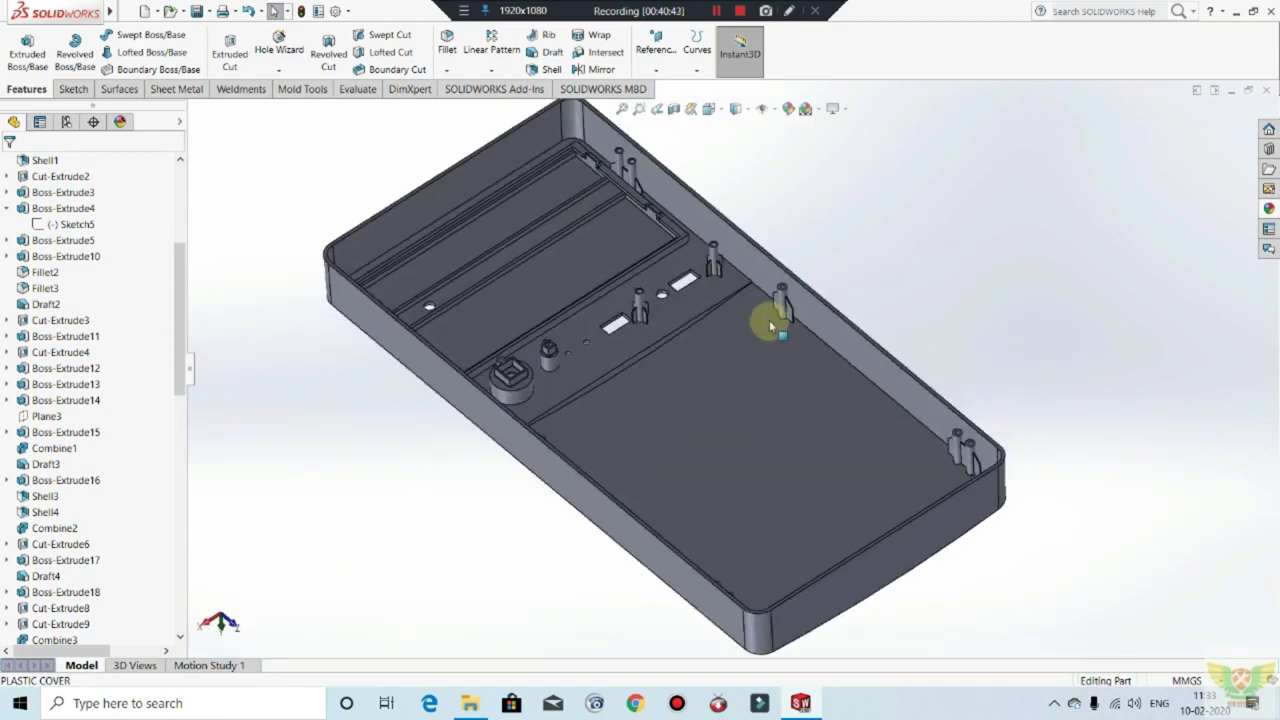
scroll(780, 330, up, 2)
scroll(760, 332, down, 2)
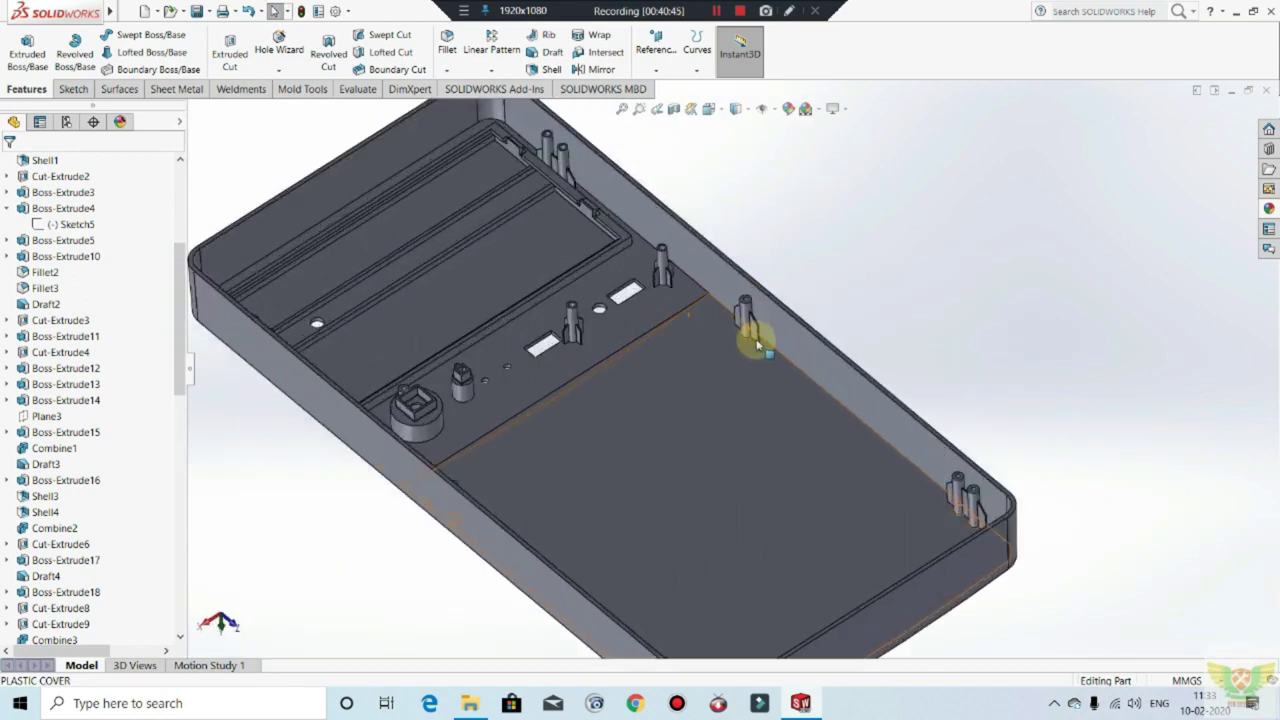
mouse_move(800, 250)
middle_down()
mouse_move(834, 191)
mouse_move(810, 246)
middle_up()
Step: Orbit between the opposite face and the INTEX front panel to inspect them
mouse_move(757, 330)
middle_down()
mouse_move(803, 200)
mouse_move(638, 506)
mouse_move(737, 420)
mouse_move(857, 240)
mouse_move(816, 297)
mouse_move(777, 243)
mouse_move(854, 406)
mouse_move(1020, 374)
mouse_move(1036, 432)
middle_up()
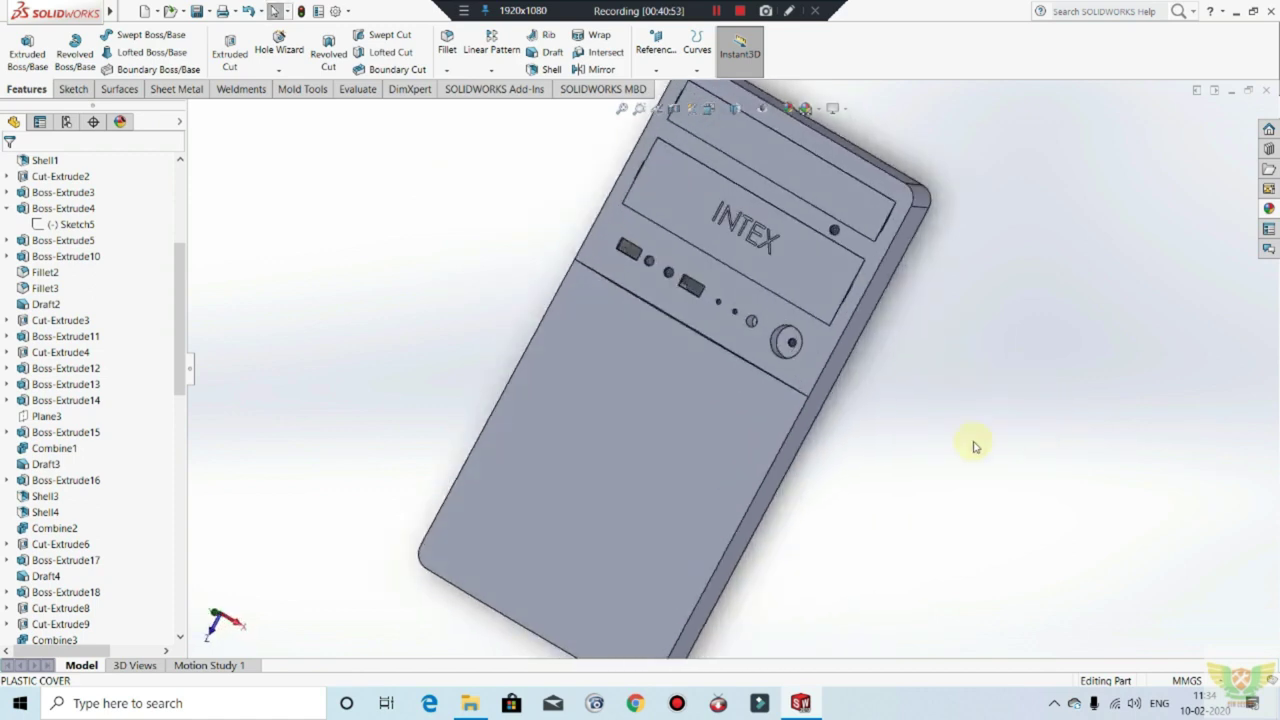
mouse_move(950, 470)
middle_down()
mouse_move(900, 451)
mouse_move(741, 336)
mouse_move(654, 366)
mouse_move(669, 280)
mouse_move(723, 174)
mouse_move(743, 320)
mouse_move(766, 371)
mouse_move(749, 186)
middle_up()
mouse_move(674, 320)
middle_down()
mouse_move(543, 366)
mouse_move(785, 350)
mouse_move(986, 157)
mouse_move(814, 323)
mouse_move(857, 240)
mouse_move(865, 287)
middle_up()
scroll(785, 350, down, 5)
scroll(780, 345, down, 3)
scroll(777, 345, up, 6)
scroll(865, 287, down, 2)
Step: Temporarily hide the main housing body to inspect the trays and clips, then restore it
right_click(872, 282)
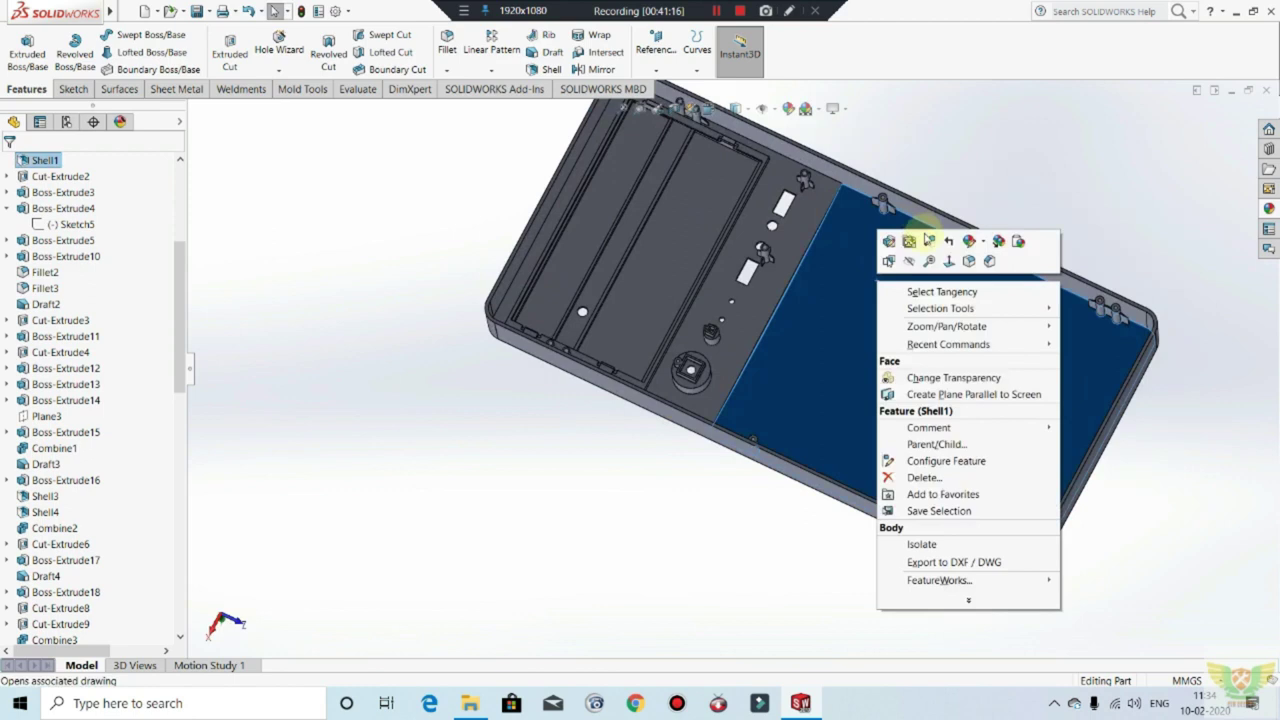
click(914, 260)
mouse_move(808, 357)
middle_down()
mouse_move(829, 314)
mouse_move(814, 289)
middle_up()
scroll(1137, 359, down, 2)
scroll(955, 351, up, 2)
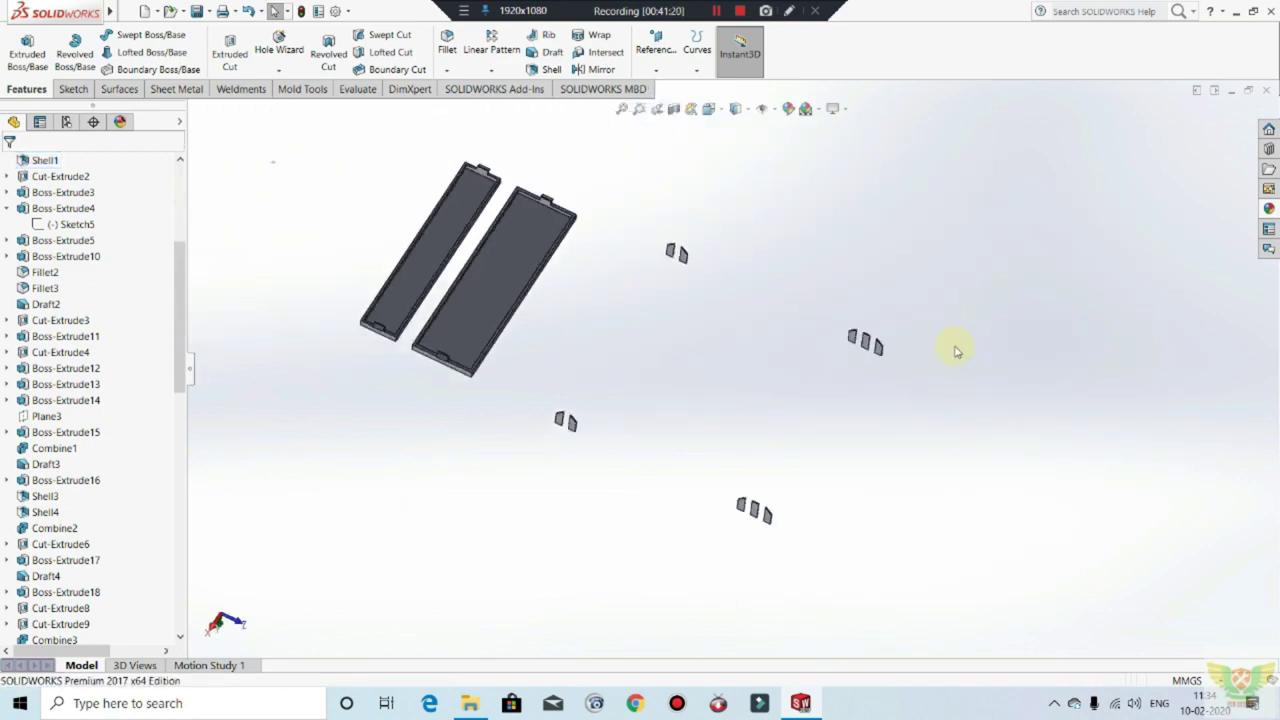
key(ctrl+z)
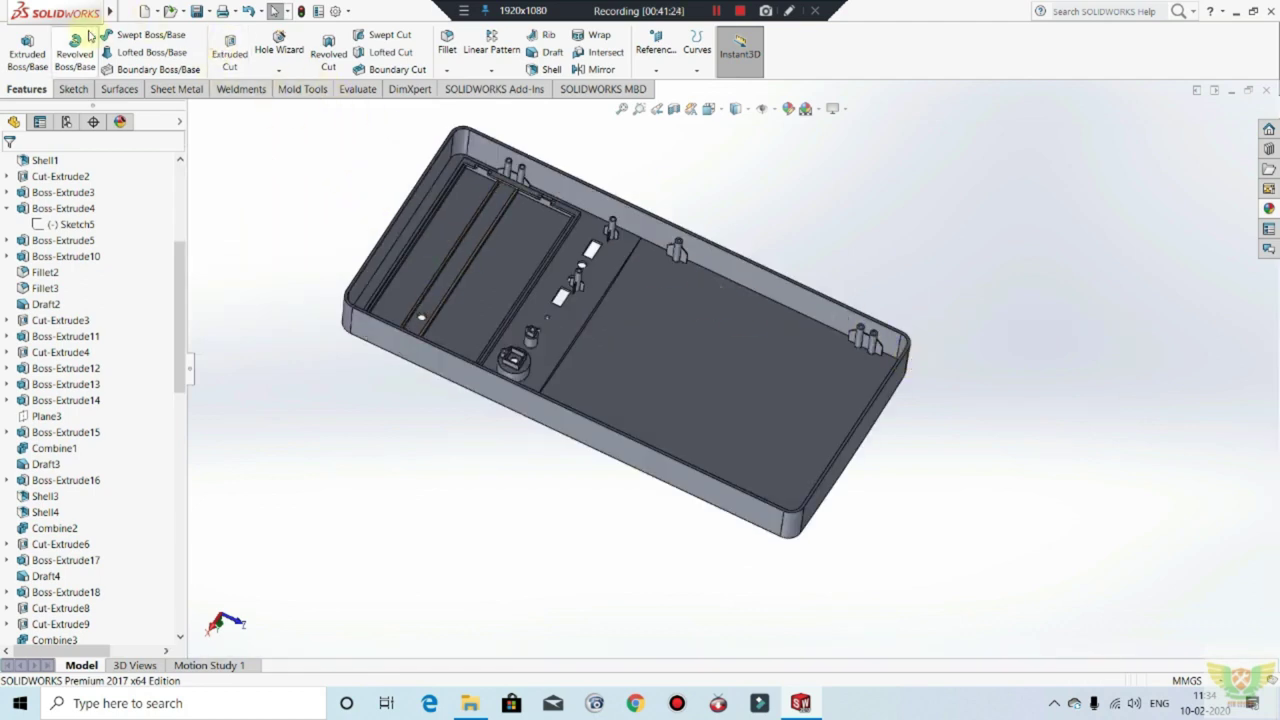
Step: Start an Add combine and select the first boss bodies, including Chamfer4
click(213, 11)
mouse_move(239, 66)
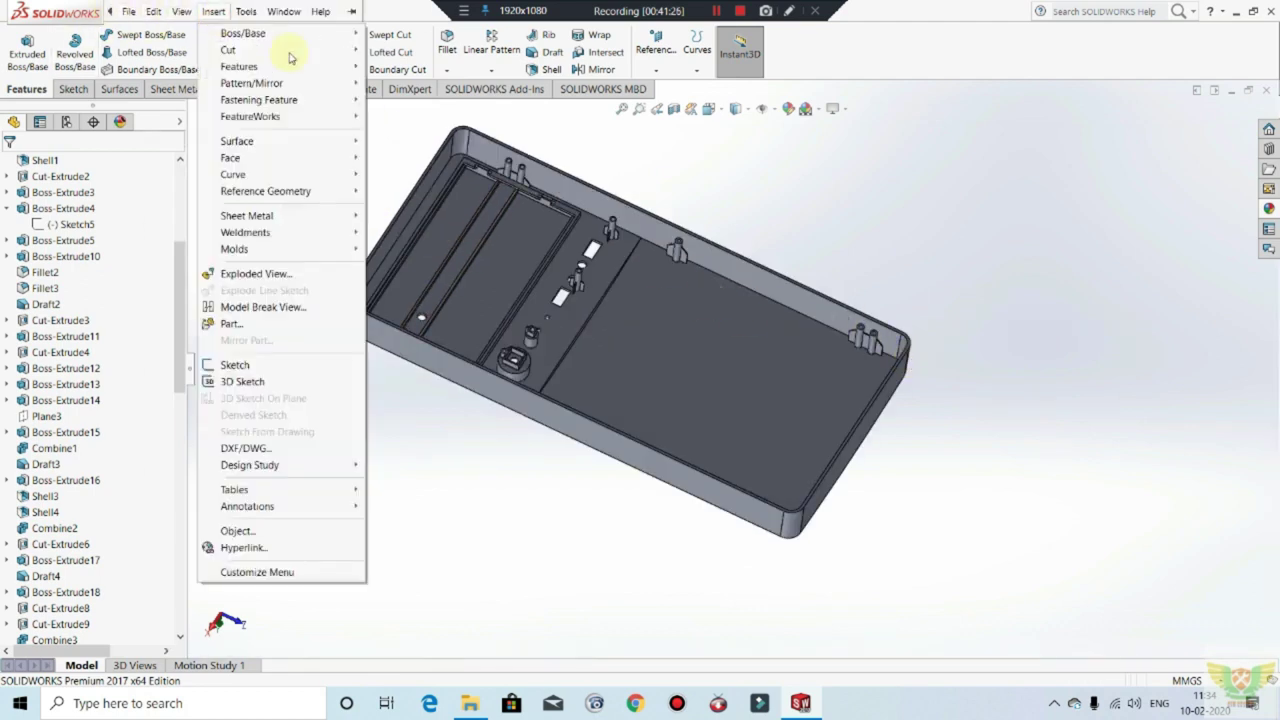
click(413, 391)
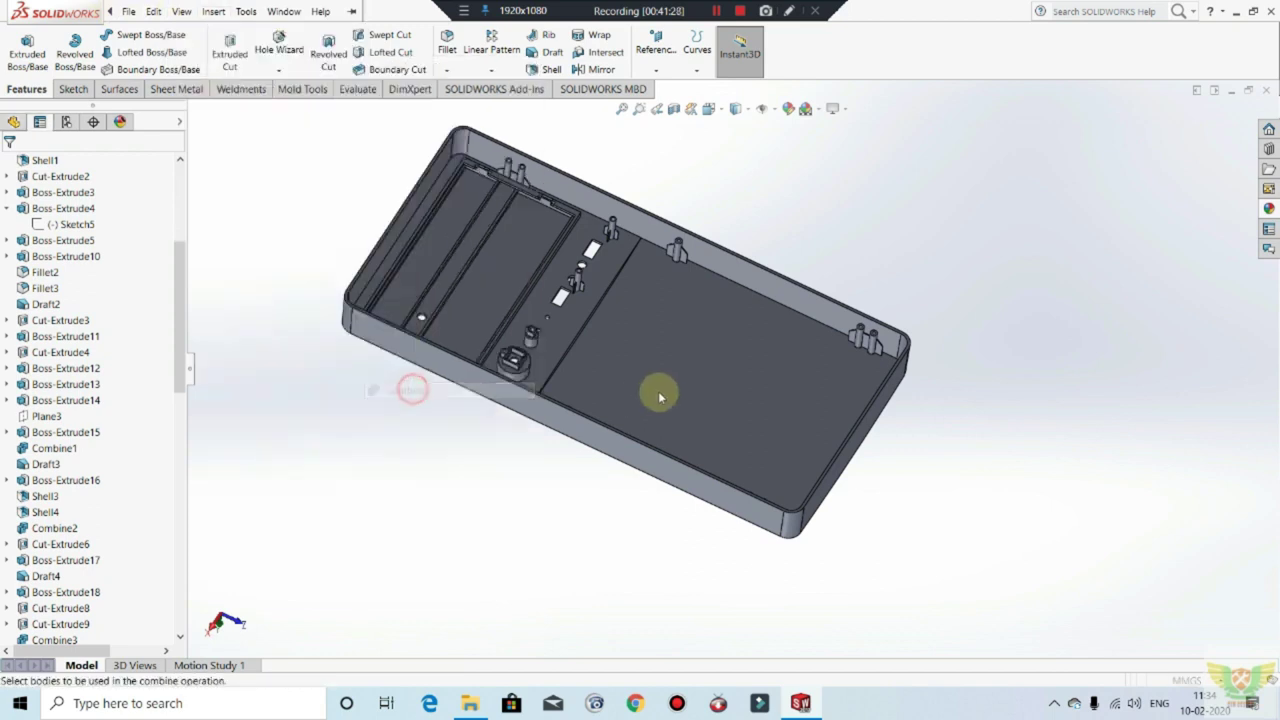
scroll(684, 266, down, 2)
scroll(682, 264, down, 2)
click(681, 263)
click(684, 264)
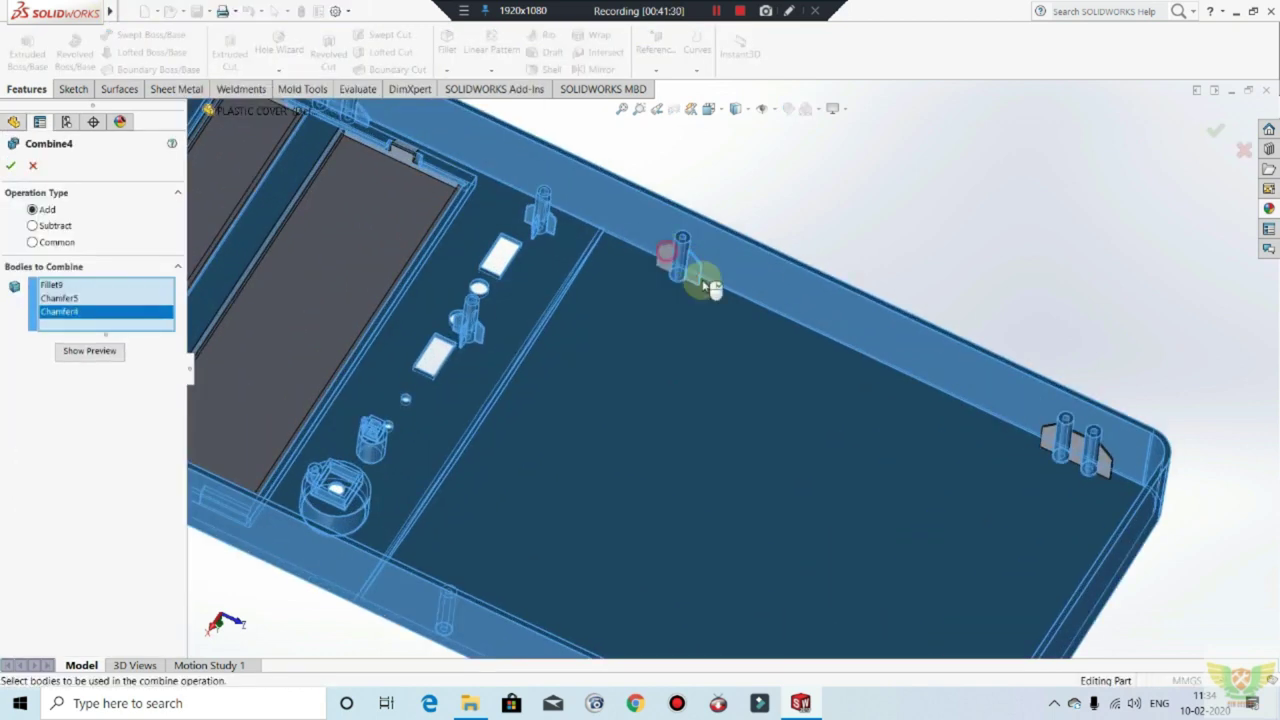
click(1100, 460)
click(1072, 440)
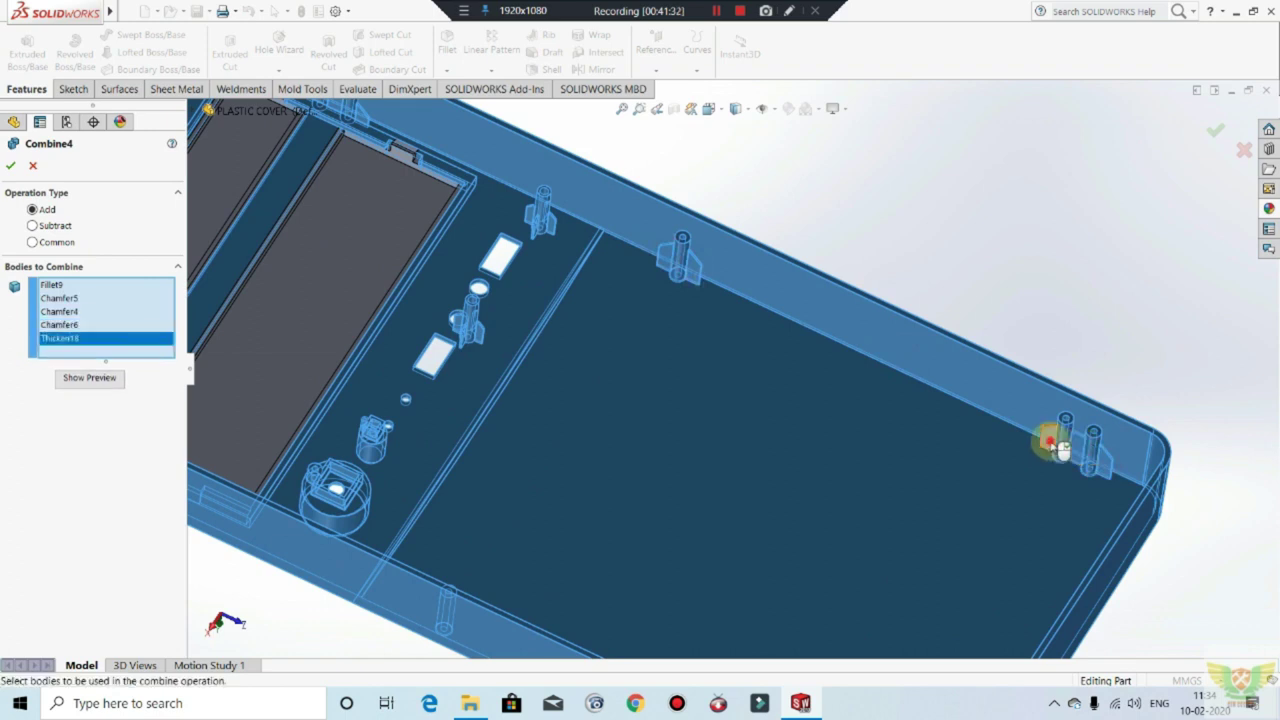
click(1047, 440)
Step: Add the far-side Chamfer8 and Chamfer9 boss bodies to the combine
middle_drag(980, 420, 897, 507)
scroll(777, 474, up, 3)
middle_drag(777, 474, 714, 577)
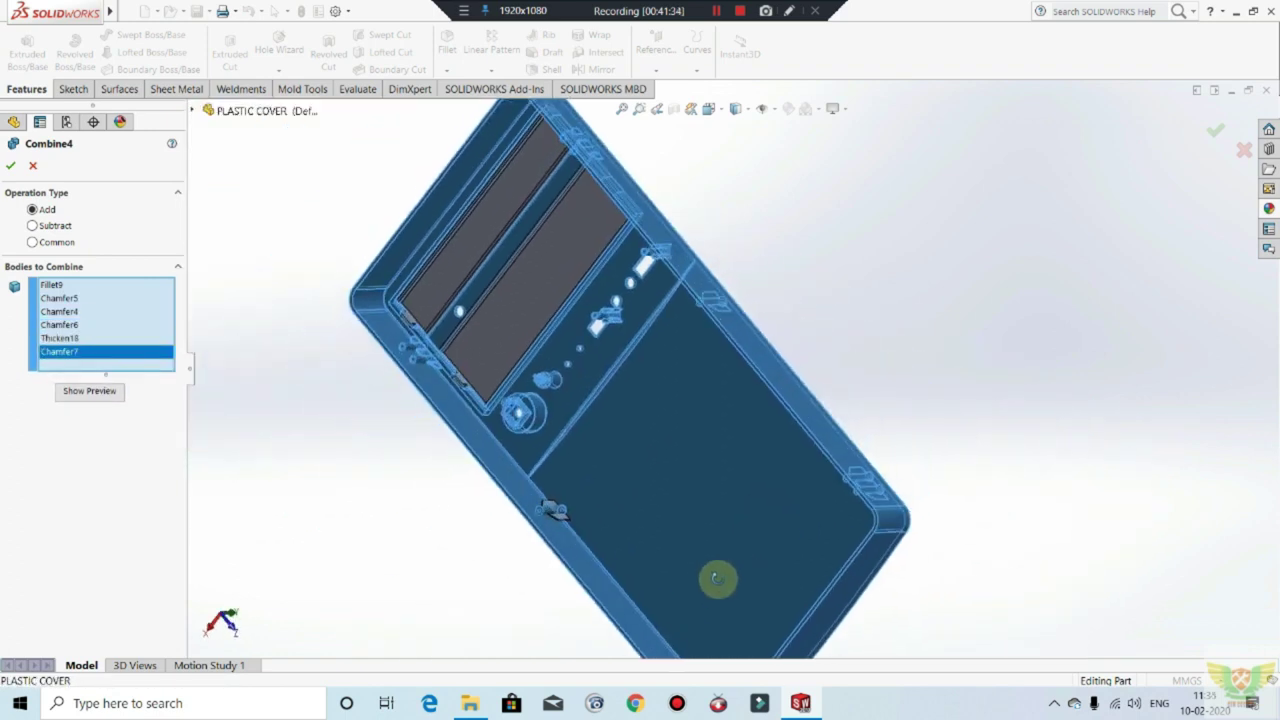
scroll(563, 517, down, 3)
scroll(555, 445, down, 2)
click(579, 468)
click(579, 430)
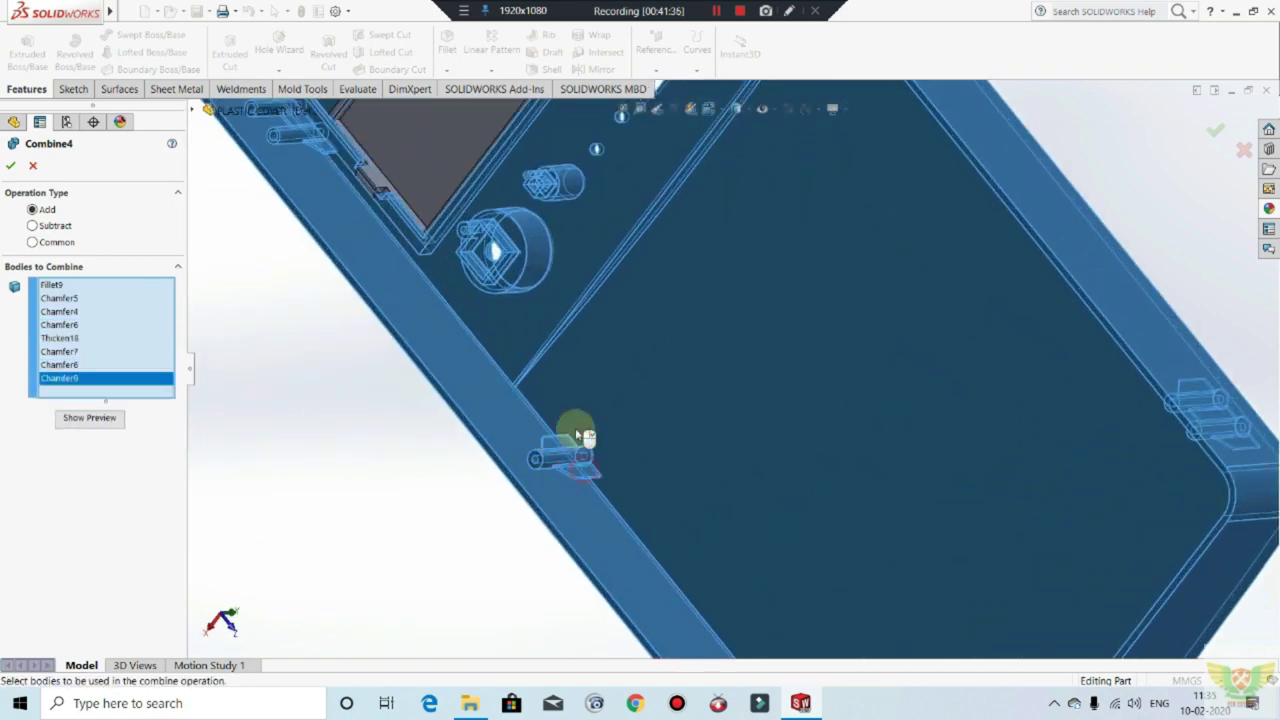
Step: Add the Chamfer10, Chamfer11 and Thicken24 bodies to the combine
scroll(963, 629, up, 3)
scroll(669, 417, down, 3)
scroll(669, 417, down, 2)
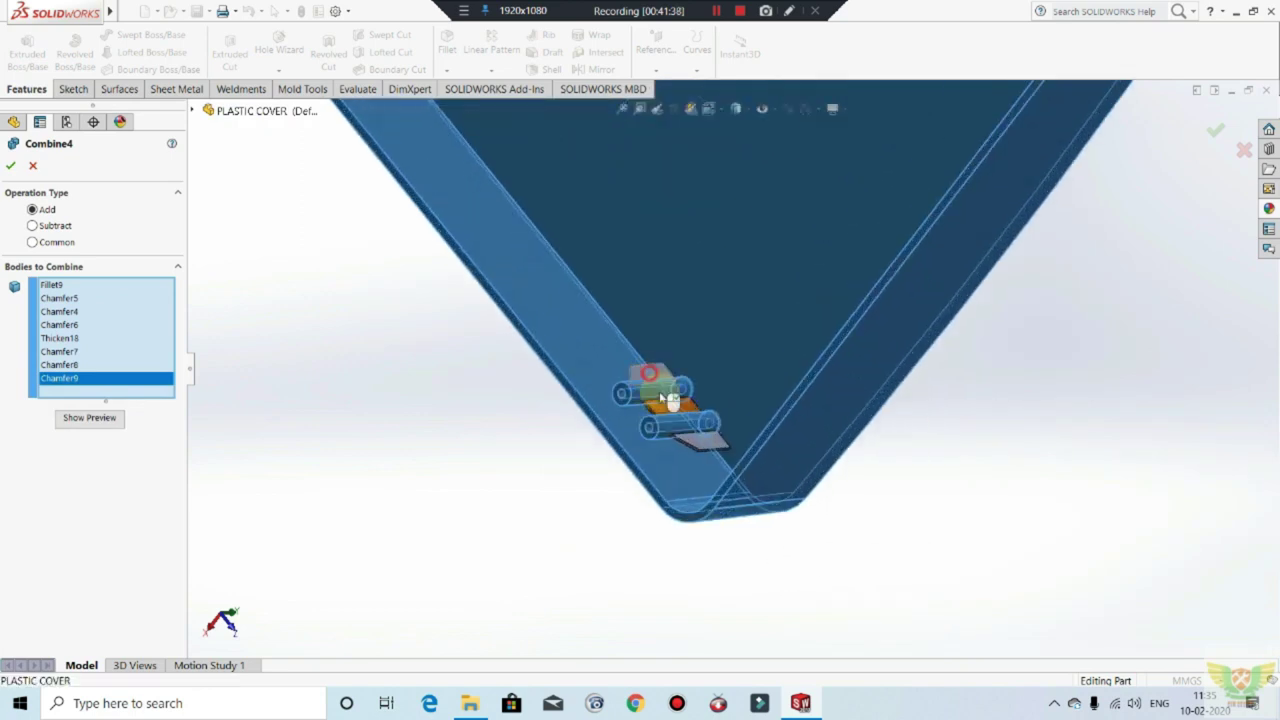
click(651, 394)
click(697, 438)
click(666, 411)
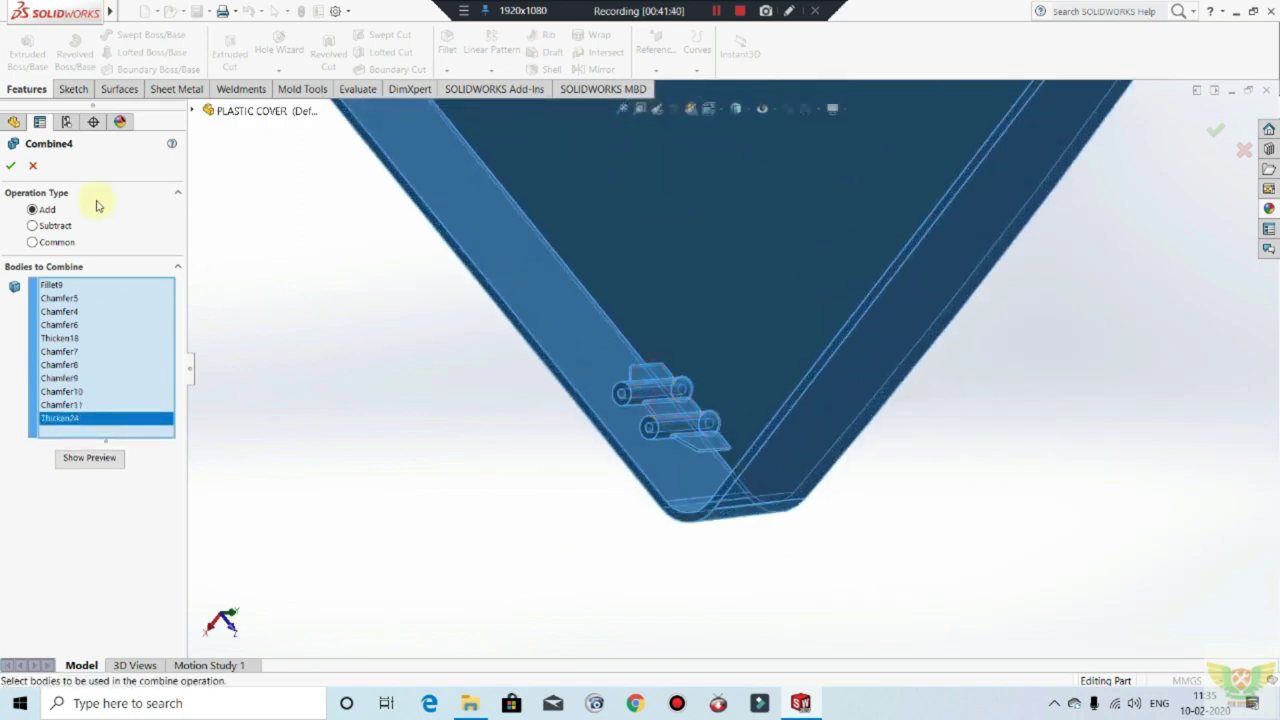
Step: Preview the combine, which reports a zero-thickness geometry error, and inspect the cover
click(10, 166)
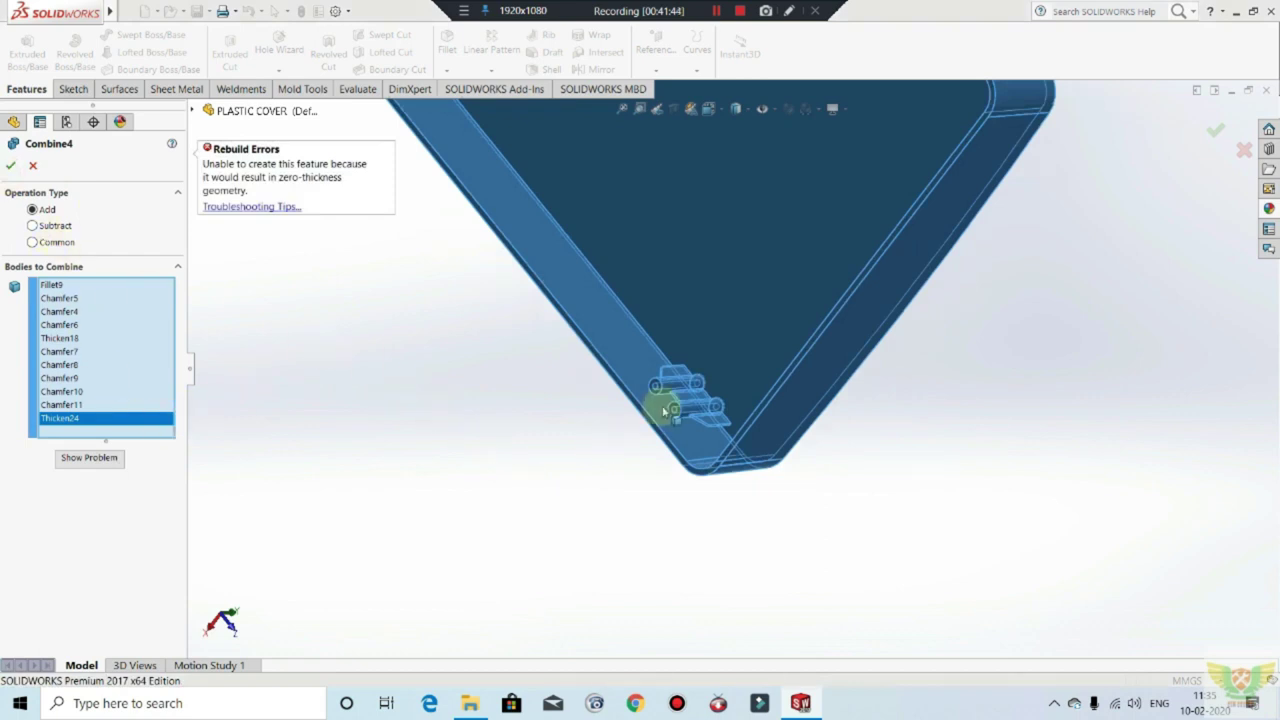
scroll(664, 411, down, 3)
scroll(700, 414, down, 1)
mouse_move(748, 294)
middle_down()
mouse_move(749, 386)
mouse_move(629, 371)
mouse_move(443, 429)
mouse_move(474, 423)
middle_up()
scroll(540, 410, down, 2)
scroll(610, 360, down, 2)
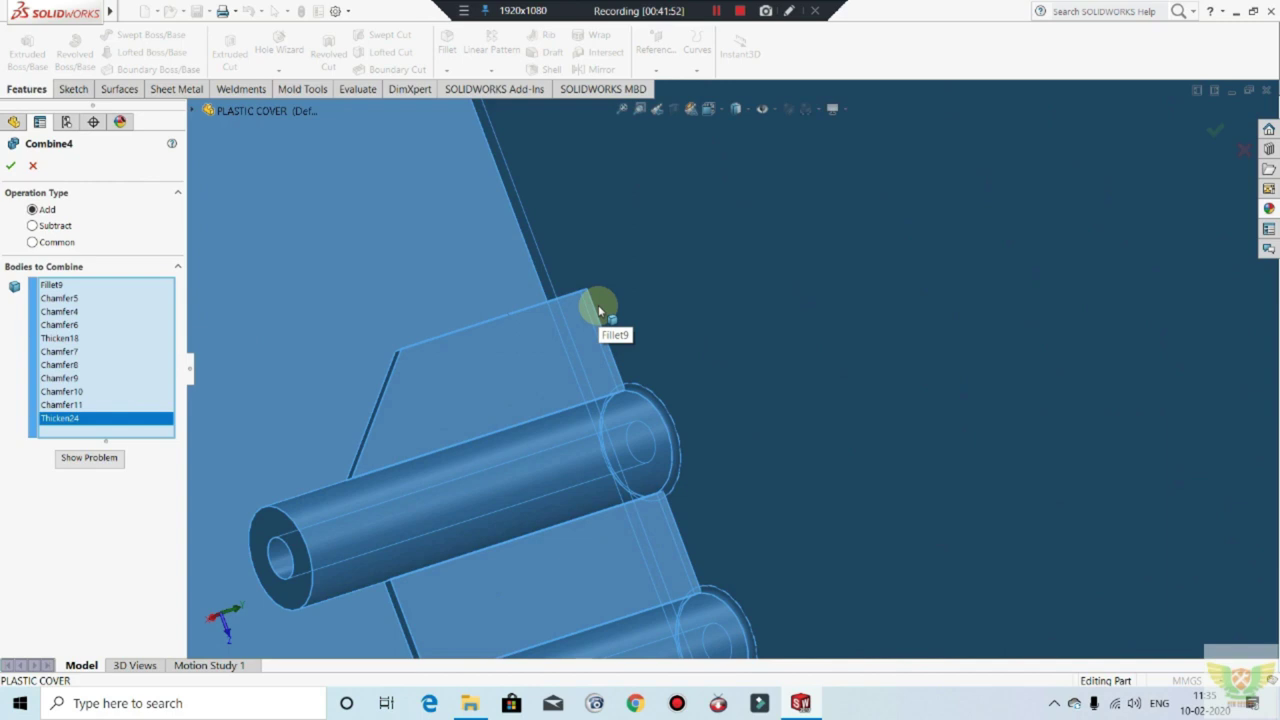
scroll(610, 330, up, 3)
scroll(650, 370, up, 1)
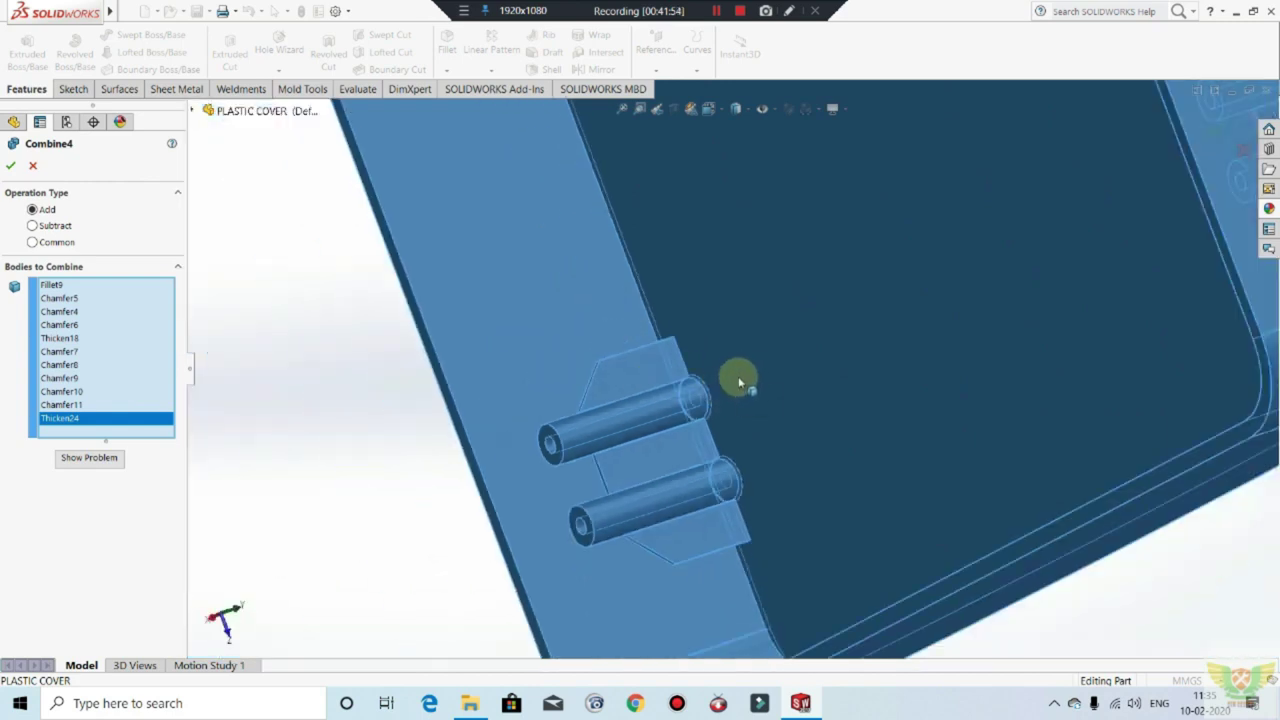
scroll(740, 382, up, 3)
mouse_move(737, 386)
middle_down()
mouse_move(637, 374)
mouse_move(657, 392)
mouse_move(803, 331)
middle_up()
Step: Orbit and zoom out to view the whole cover, then select the front-panel dividing edge
middle_drag(555, 205, 643, 257)
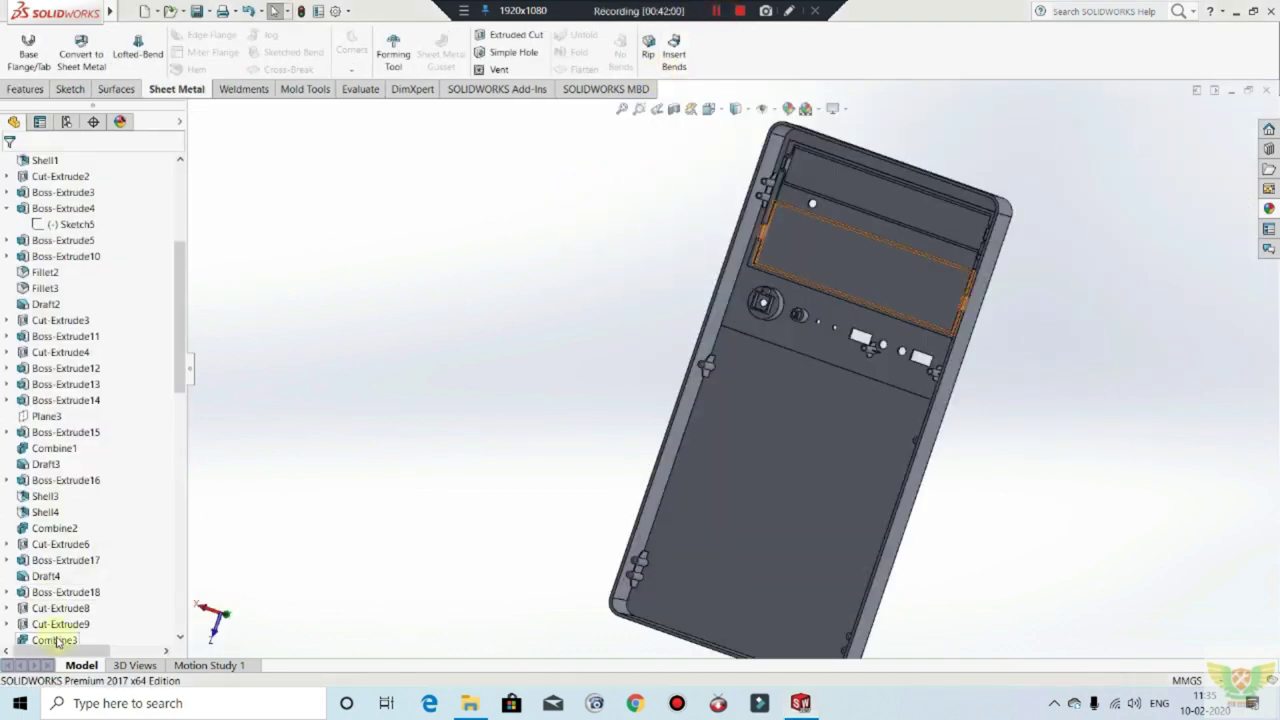
scroll(580, 475, up, 2)
mouse_move(608, 474)
middle_down()
mouse_move(904, 404)
mouse_move(891, 457)
mouse_move(823, 414)
mouse_move(817, 380)
mouse_move(590, 366)
middle_up()
scroll(590, 366, up, 2)
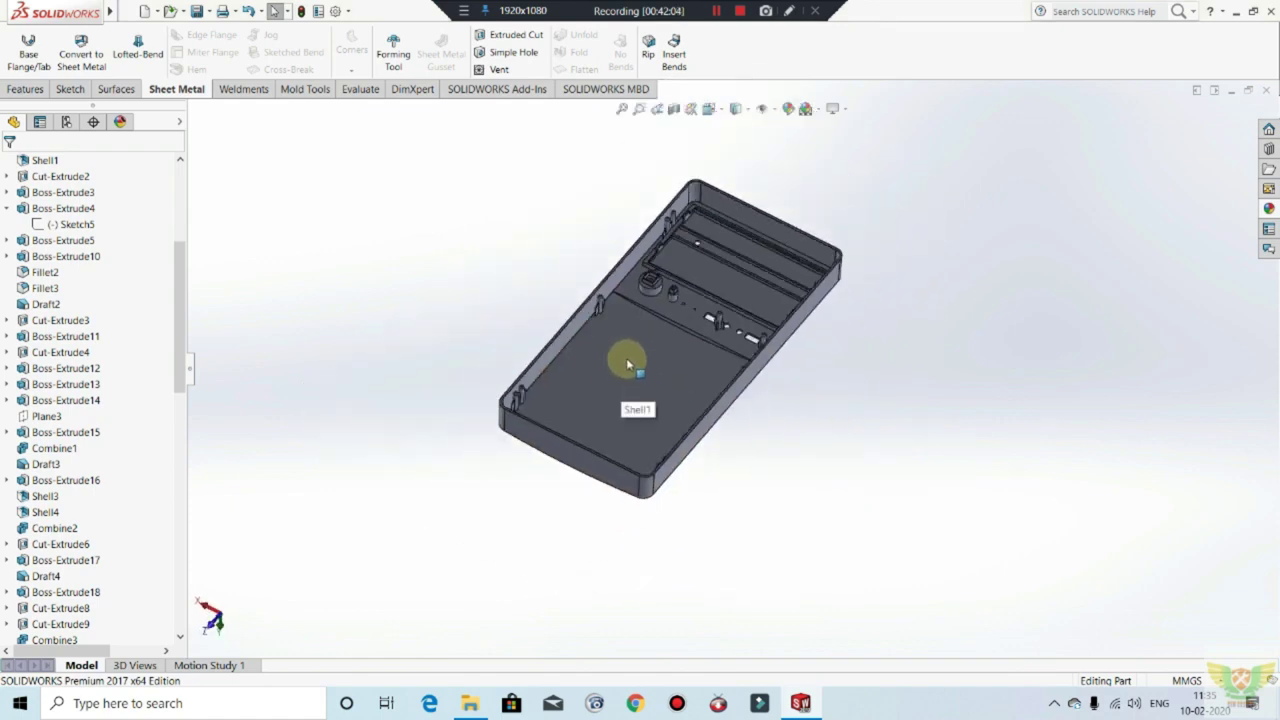
click(655, 303)
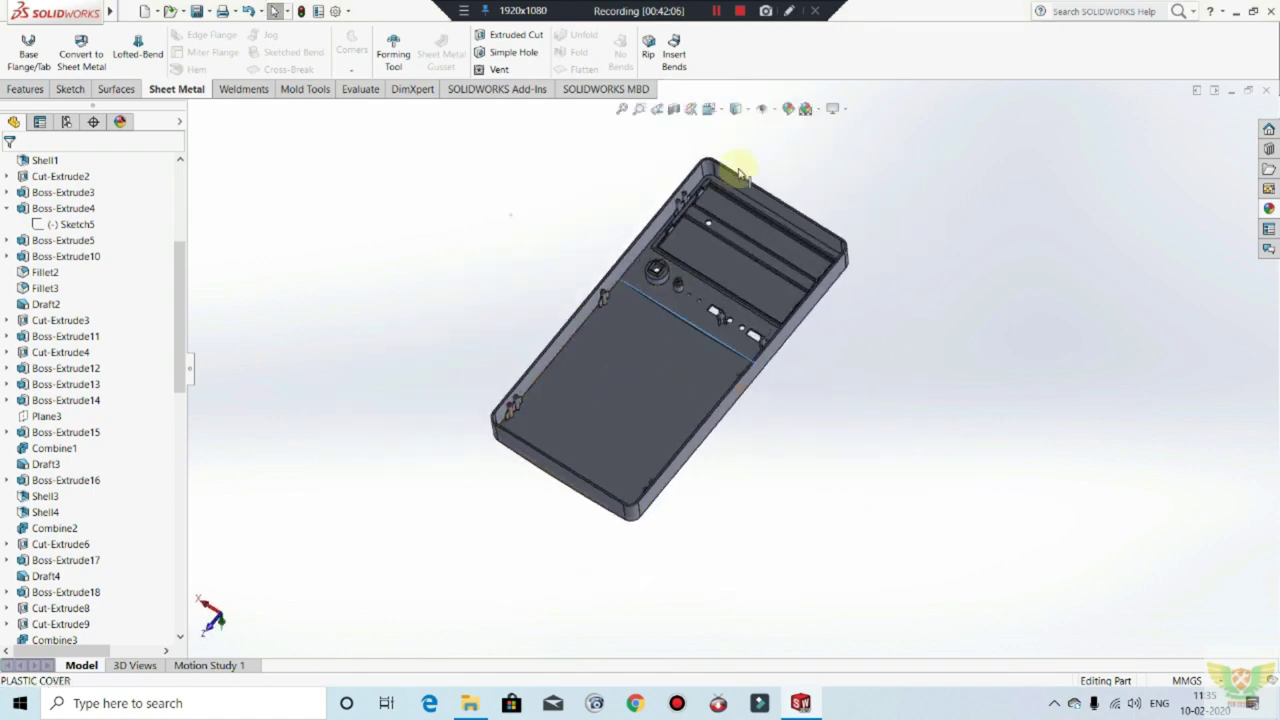